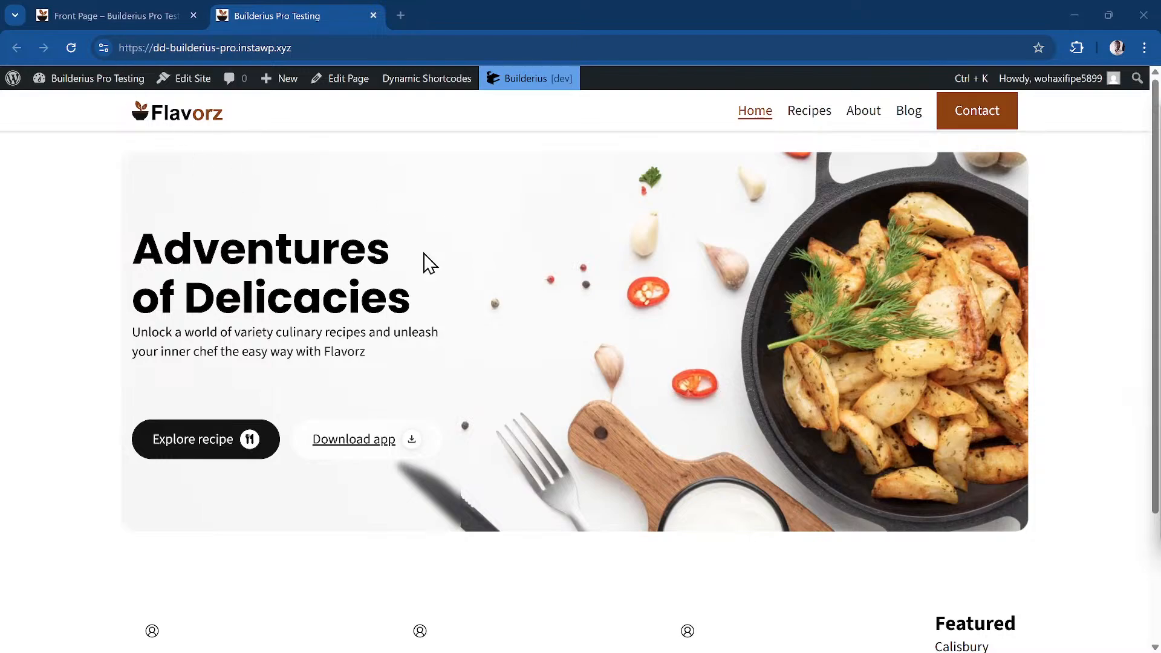
{"action": "scroll", "coordinate": [460, 269], "scroll_direction": "down", "scroll_amount": 4}
{"action": "scroll", "coordinate": [495, 269], "scroll_direction": "up", "scroll_amount": 4}
{"action": "scroll", "coordinate": [492, 453], "scroll_direction": "down", "scroll_amount": 3}
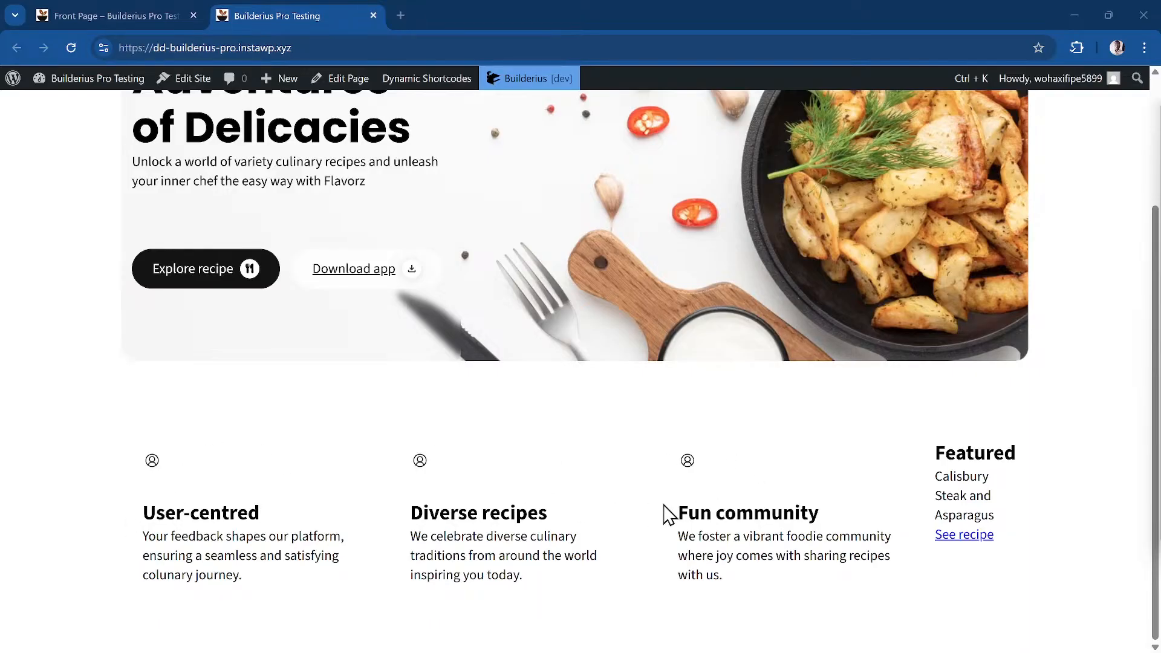
{"action": "scroll", "coordinate": [659, 497], "scroll_direction": "up", "scroll_amount": 3}
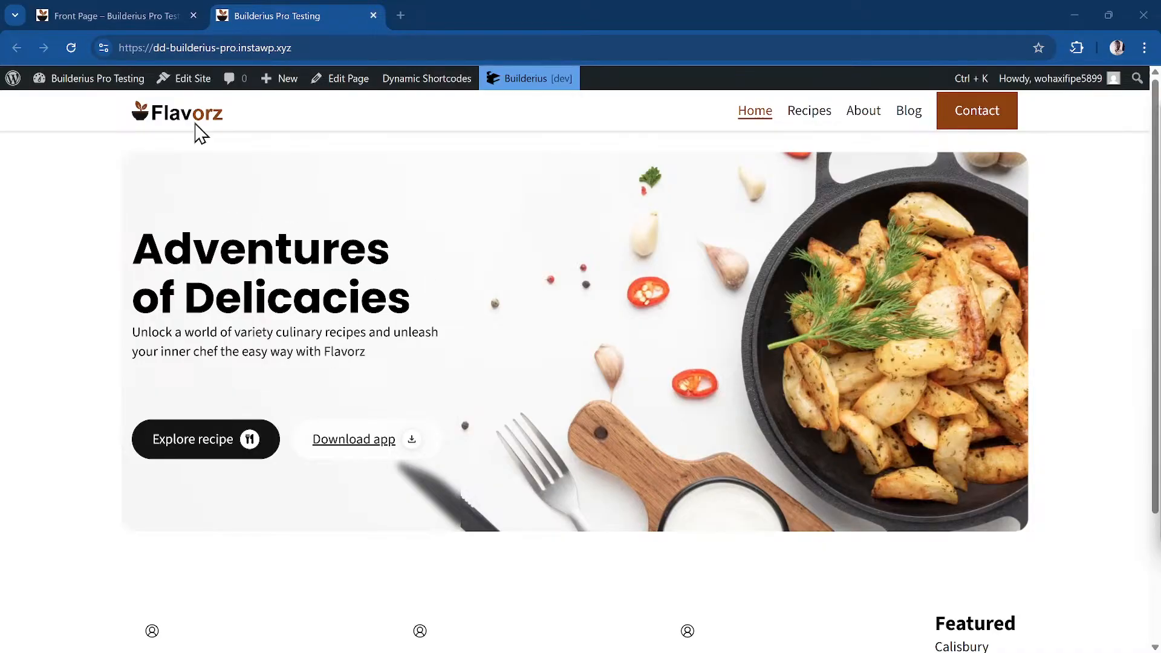
From the site's front end, go to the WordPress Dashboard and list the installed plugins
{"action": "left_click", "coordinate": [115, 16]}
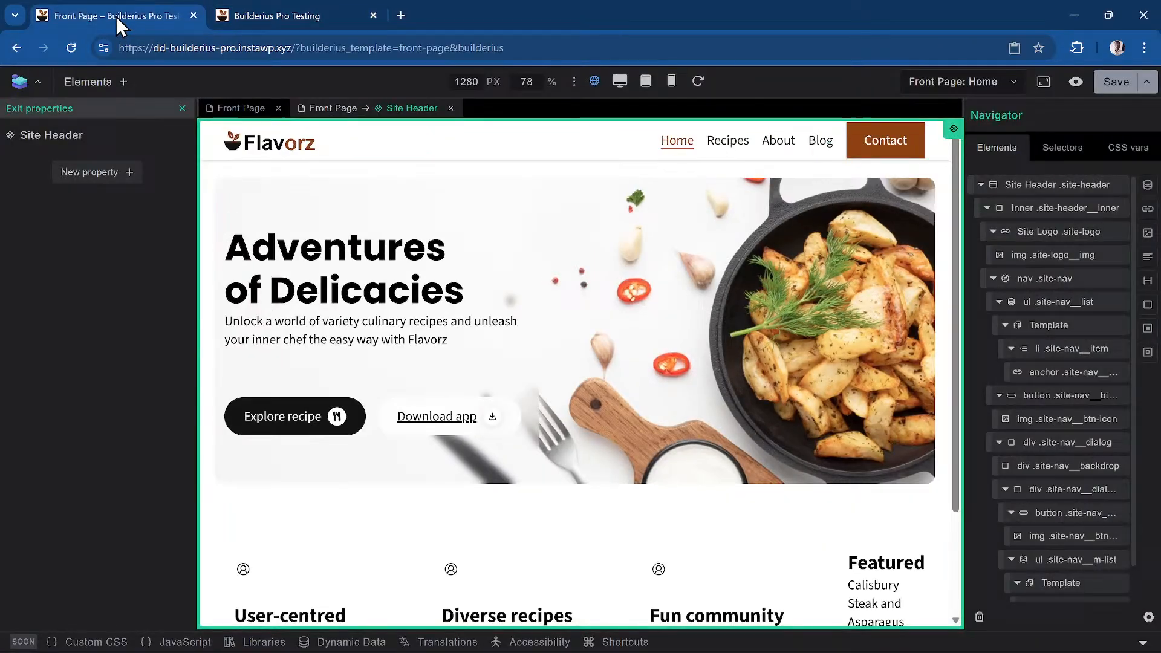
{"action": "left_click", "coordinate": [297, 18]}
{"action": "left_click", "coordinate": [59, 78]}
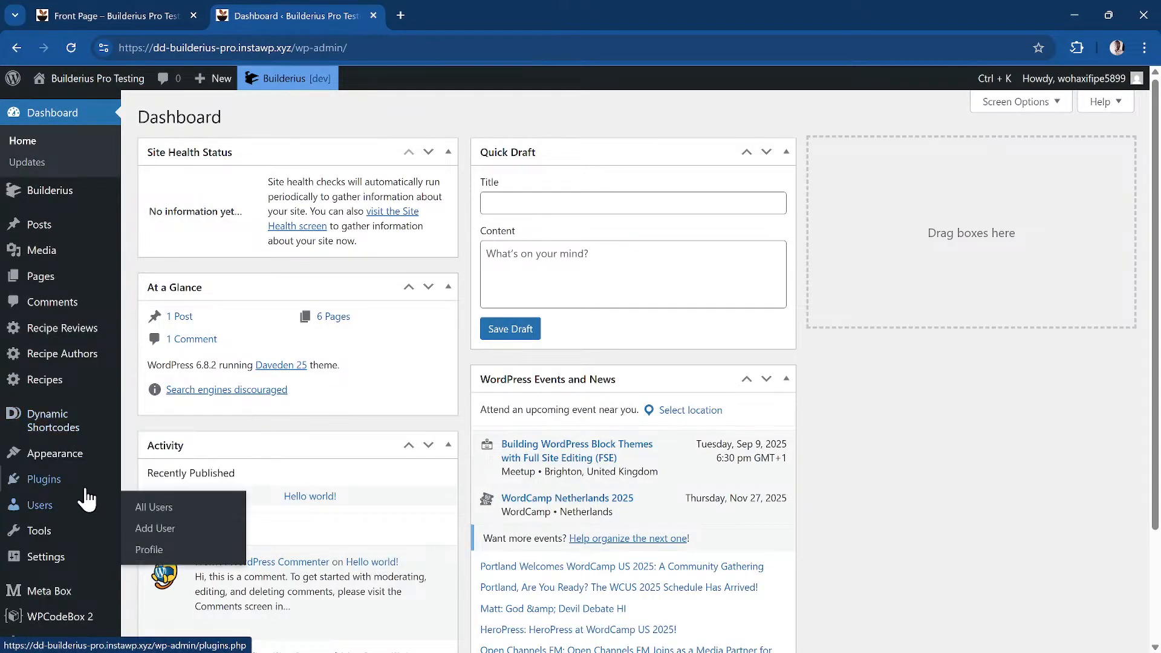
{"action": "left_click", "coordinate": [85, 489]}
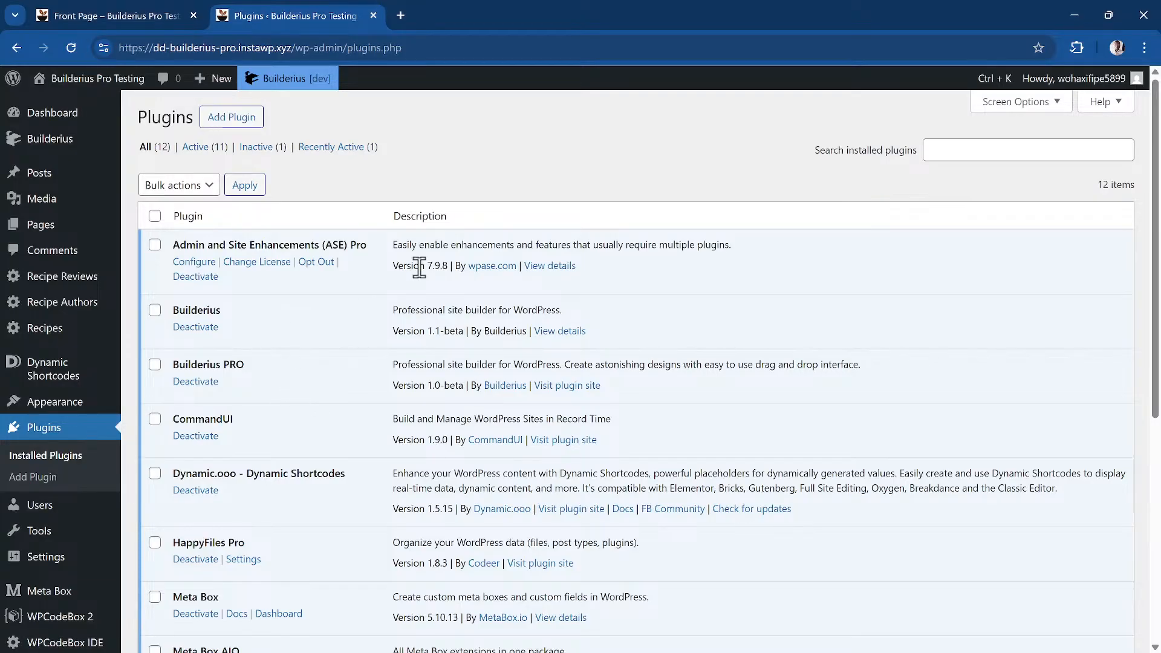
{"action": "key", "text": "ctrl+plus"}
{"action": "key", "text": "ctrl+plus"}
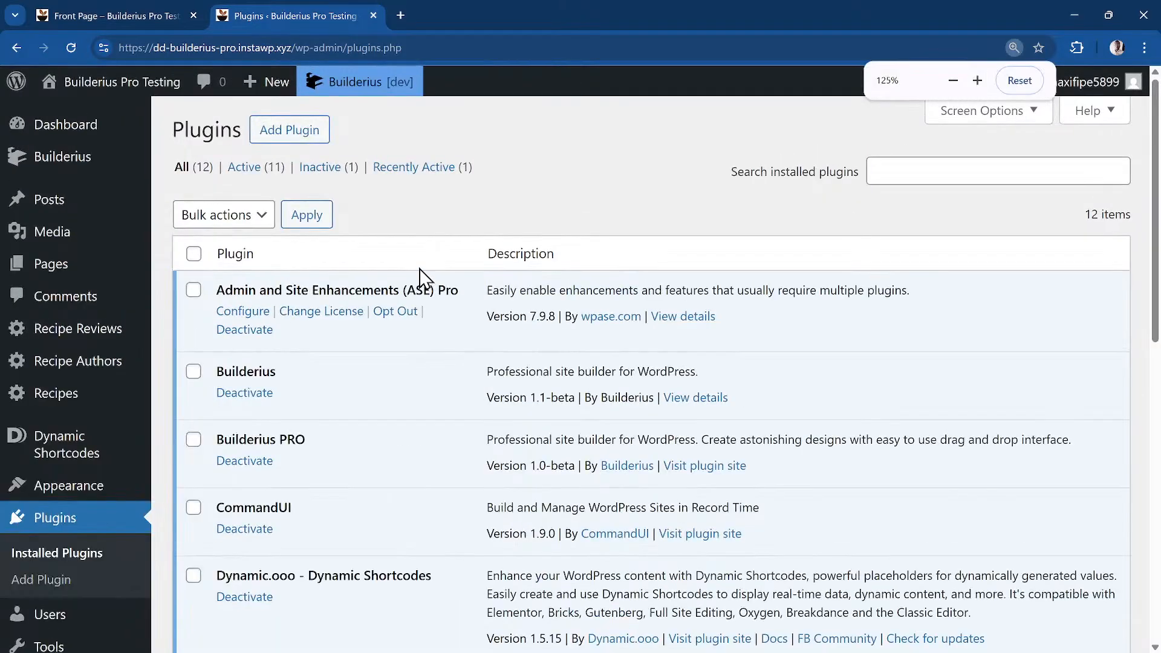
{"action": "key", "text": "ctrl+plus"}
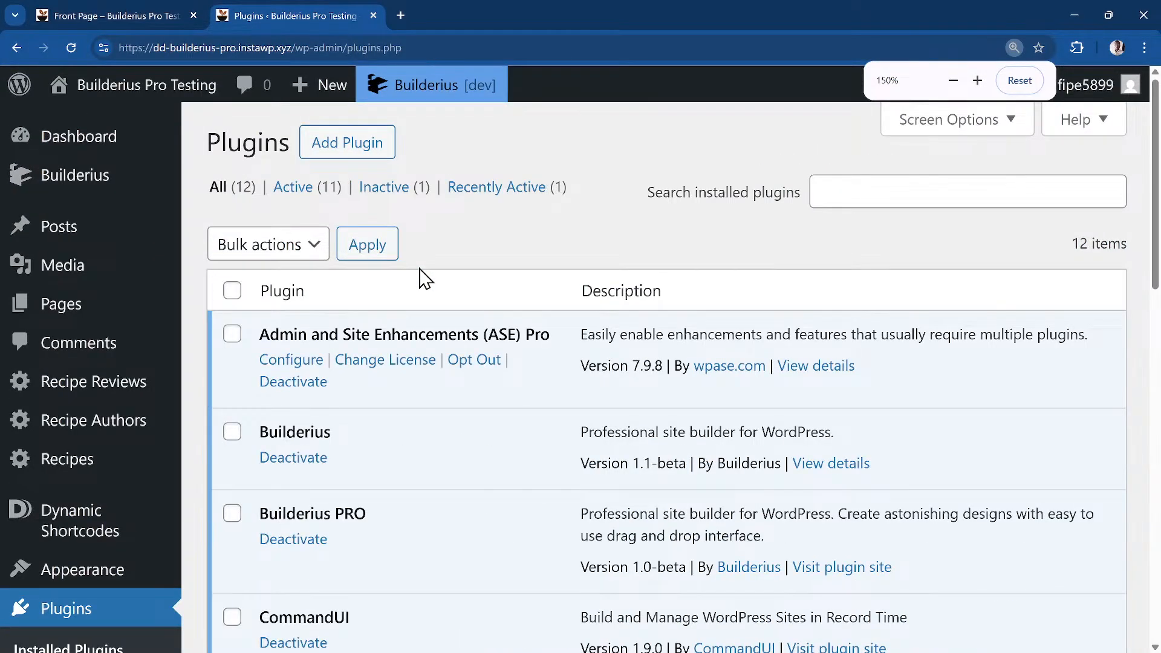
{"action": "scroll", "coordinate": [422, 278], "scroll_direction": "down", "scroll_amount": 2}
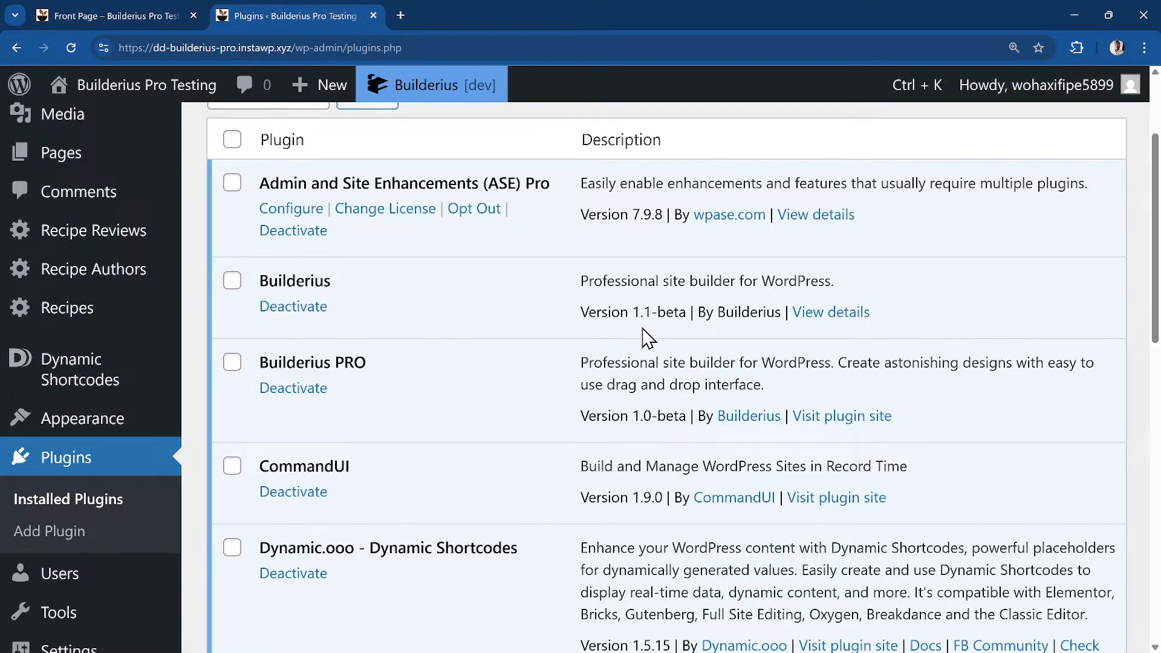
{"action": "scroll", "coordinate": [478, 412], "scroll_direction": "down", "scroll_amount": 1}
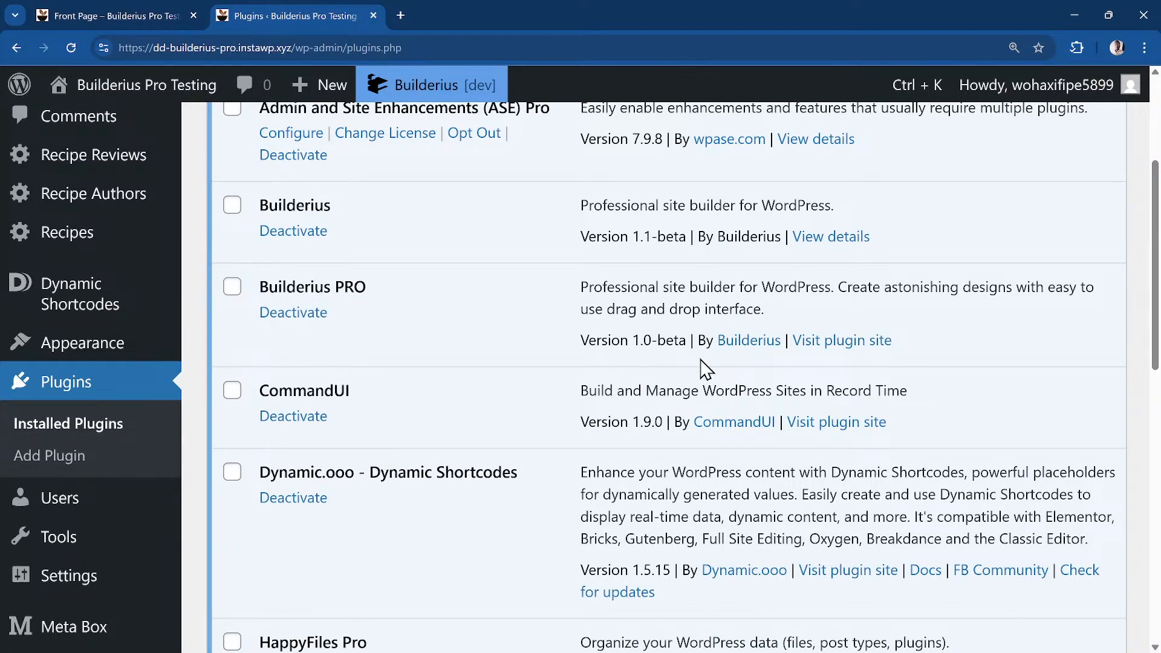
{"action": "scroll", "coordinate": [544, 383], "scroll_direction": "down", "scroll_amount": 9}
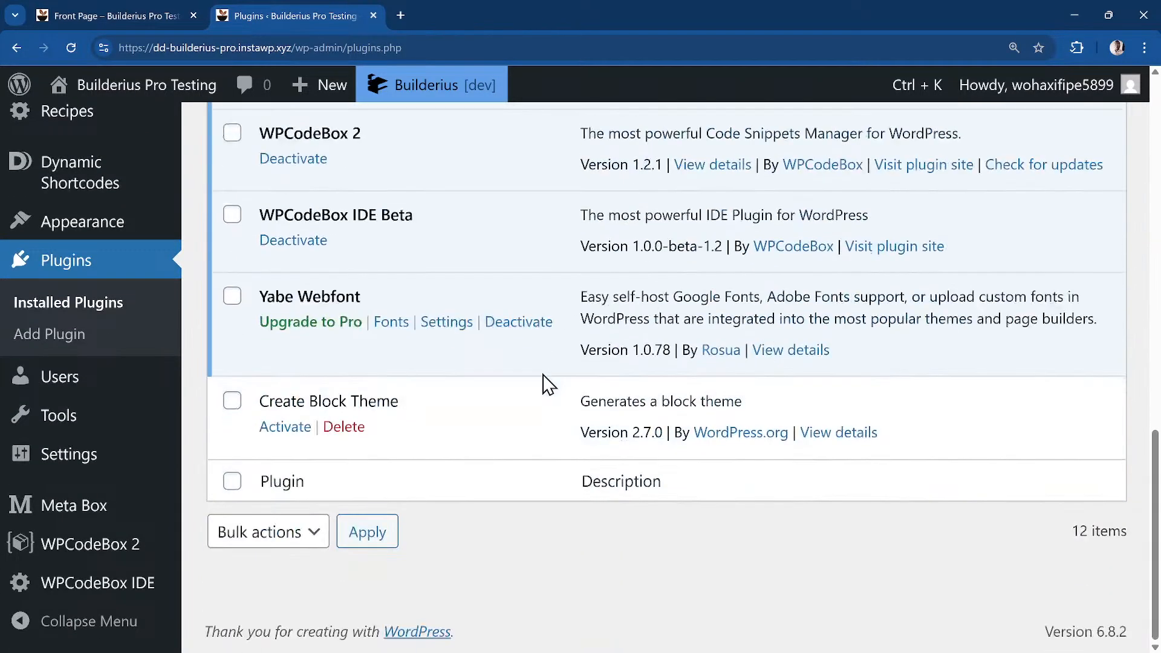
{"action": "scroll", "coordinate": [547, 383], "scroll_direction": "up", "scroll_amount": 3}
{"action": "scroll", "coordinate": [547, 384], "scroll_direction": "up", "scroll_amount": 1}
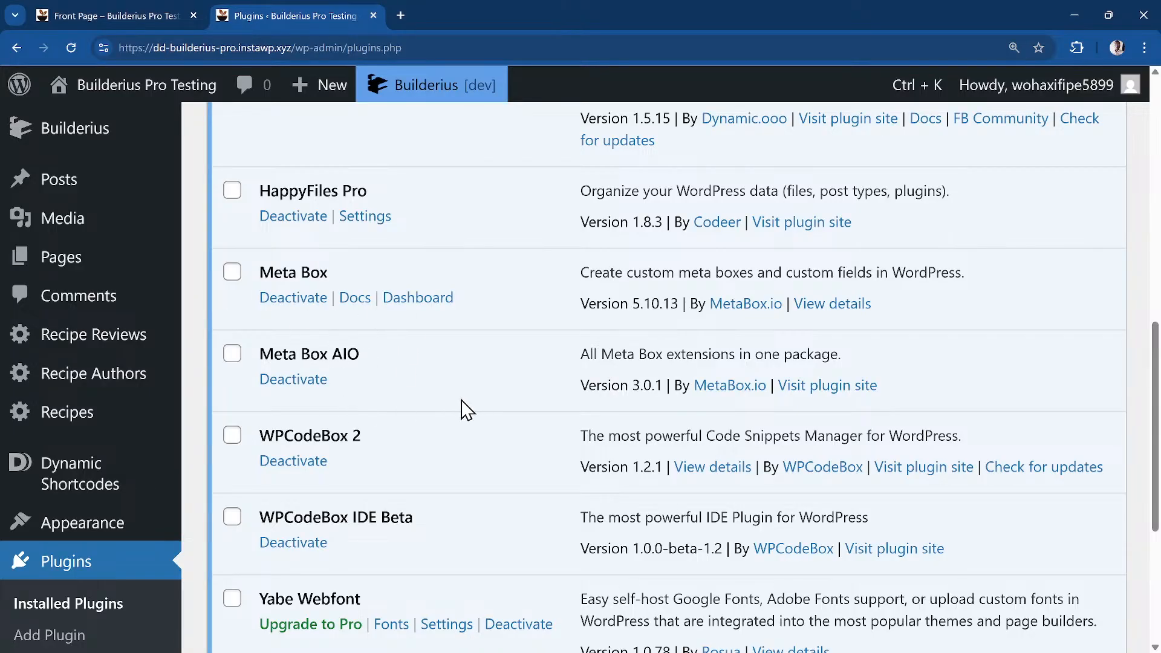
{"action": "scroll", "coordinate": [480, 477], "scroll_direction": "down", "scroll_amount": 1}
{"action": "scroll", "coordinate": [480, 477], "scroll_direction": "up", "scroll_amount": 7}
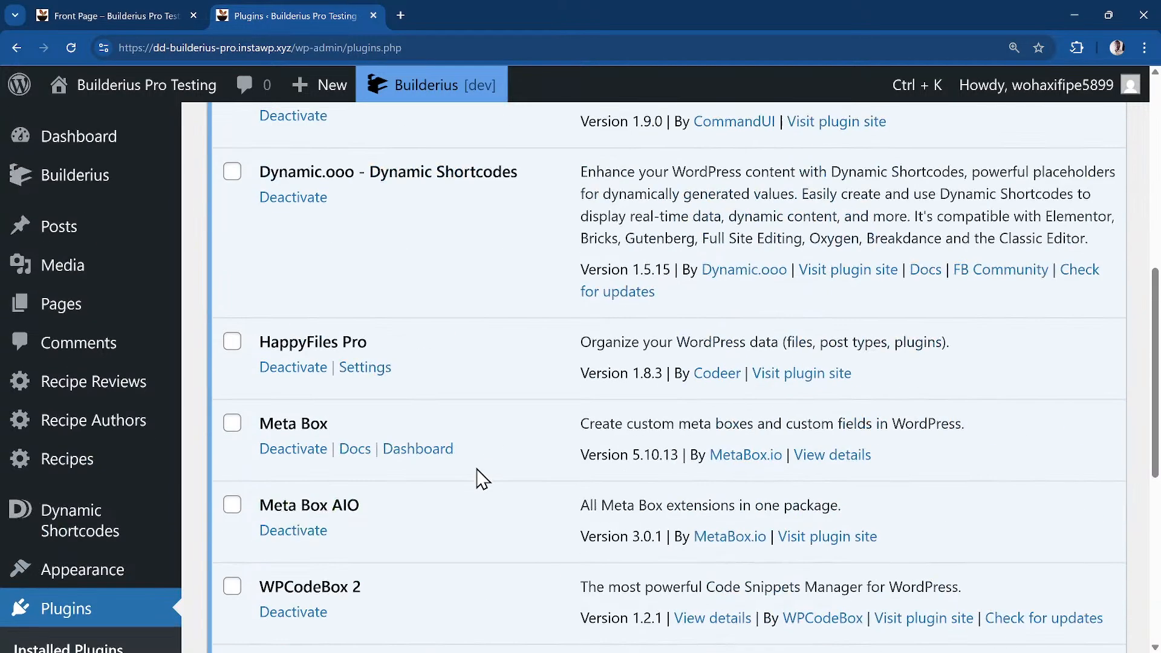
{"action": "scroll", "coordinate": [479, 476], "scroll_direction": "up", "scroll_amount": 3}
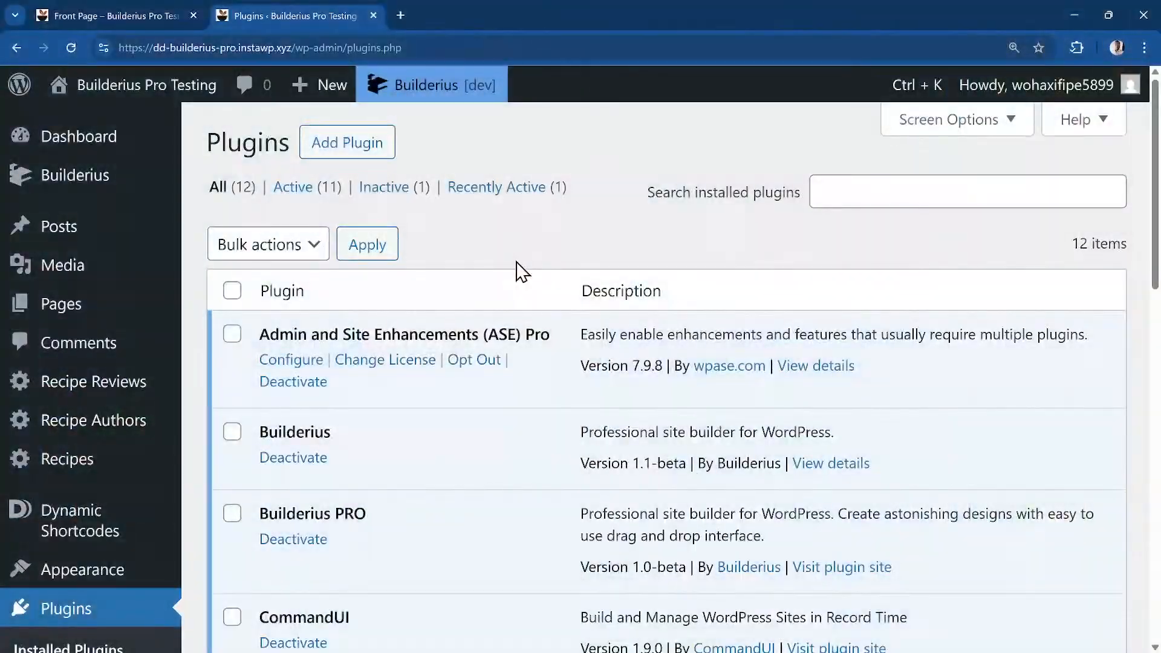
Reveal the Builderius [dev] admin-bar menu offering development or live site preview
{"action": "mouse_move", "coordinate": [449, 102]}
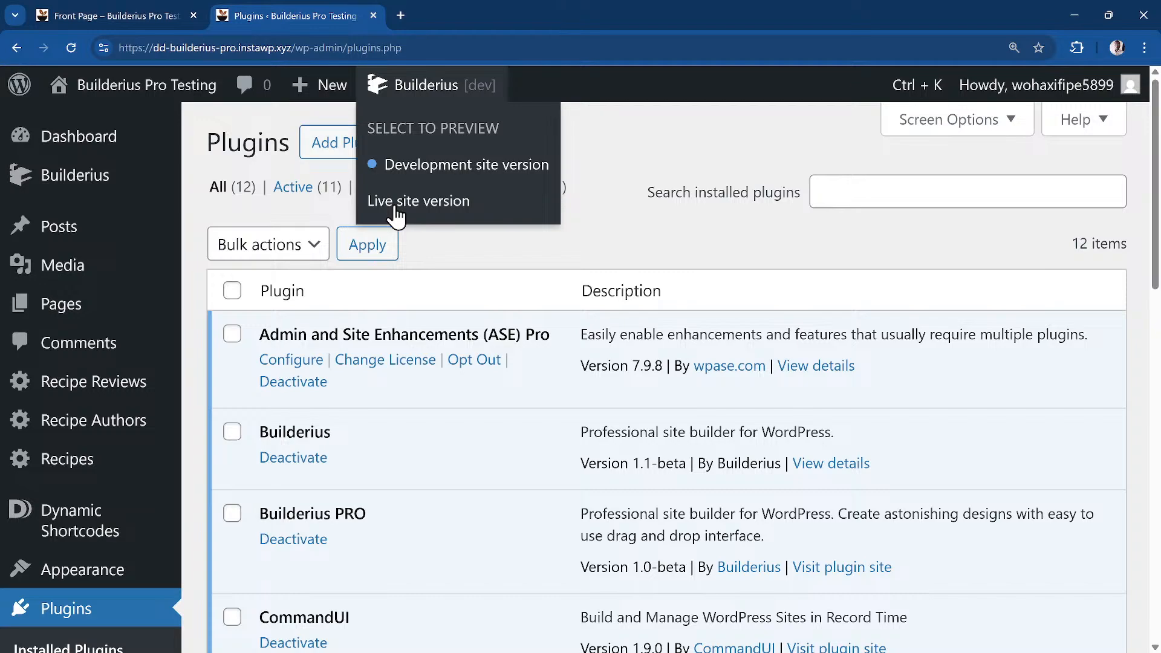
Switch the preview to Live site version and view the site's front end in a new tab
{"action": "left_click", "coordinate": [427, 207]}
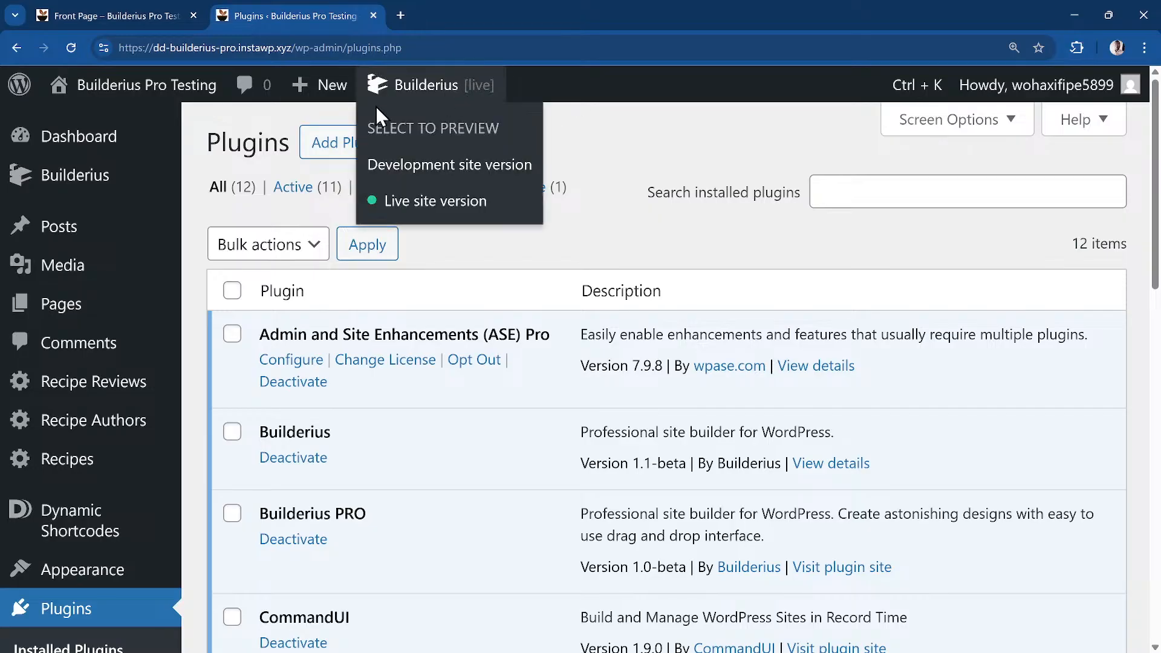
{"action": "right_click", "coordinate": [155, 96]}
{"action": "left_click", "coordinate": [375, 75]}
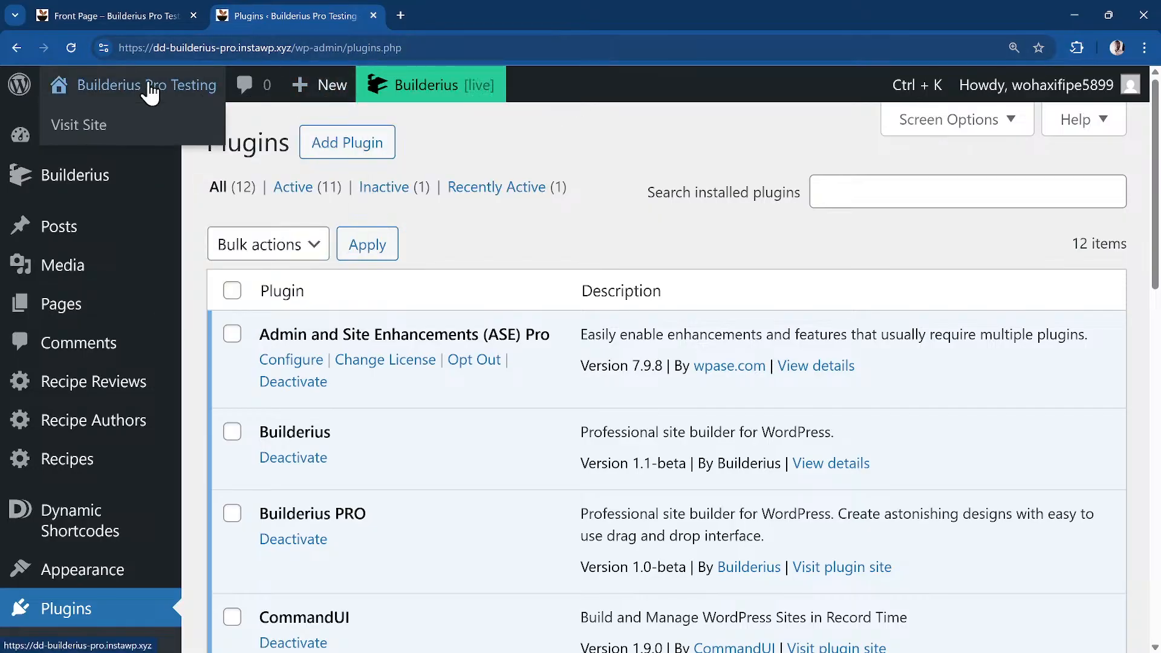
{"action": "right_click", "coordinate": [149, 89]}
{"action": "left_click", "coordinate": [193, 102]}
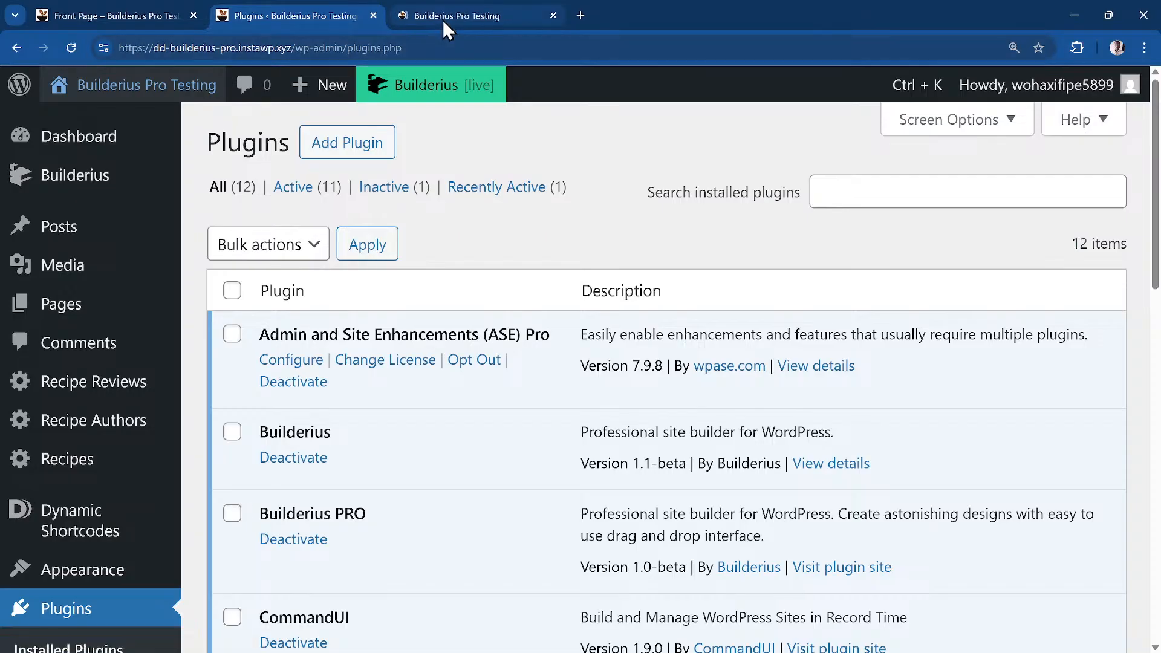
{"action": "left_click", "coordinate": [443, 19]}
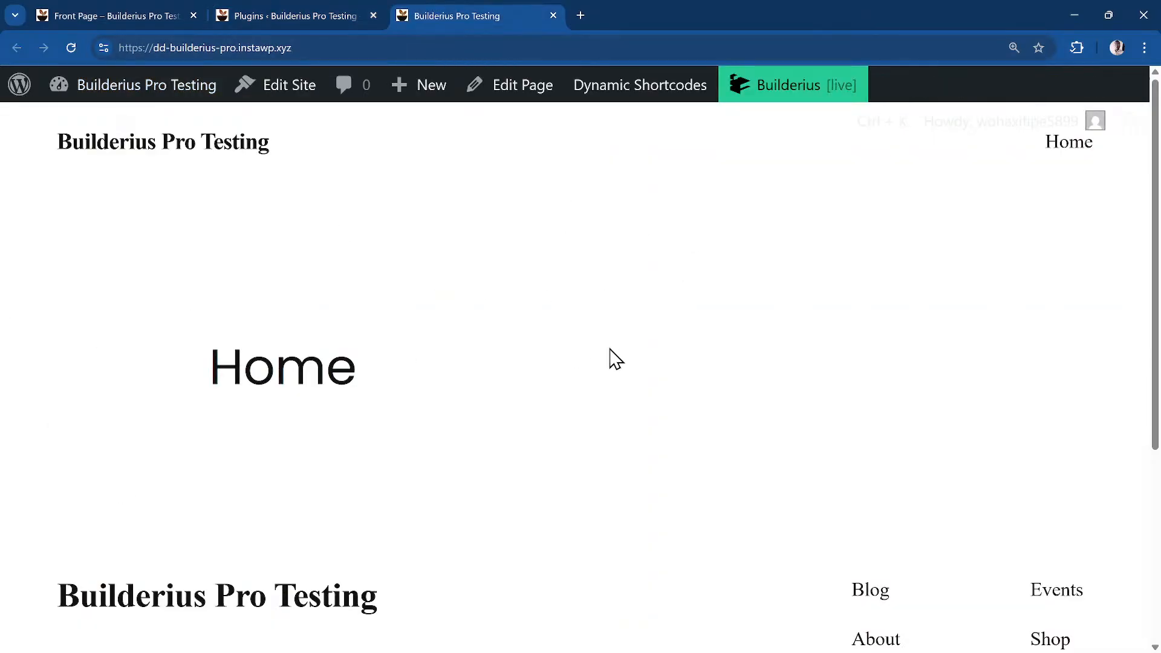
Set the preview back to Development site version and reset browser zoom with Ctrl+0
{"action": "scroll", "coordinate": [605, 354], "scroll_direction": "down", "scroll_amount": 5}
{"action": "scroll", "coordinate": [599, 358], "scroll_direction": "up", "scroll_amount": 5}
{"action": "mouse_move", "coordinate": [793, 106]}
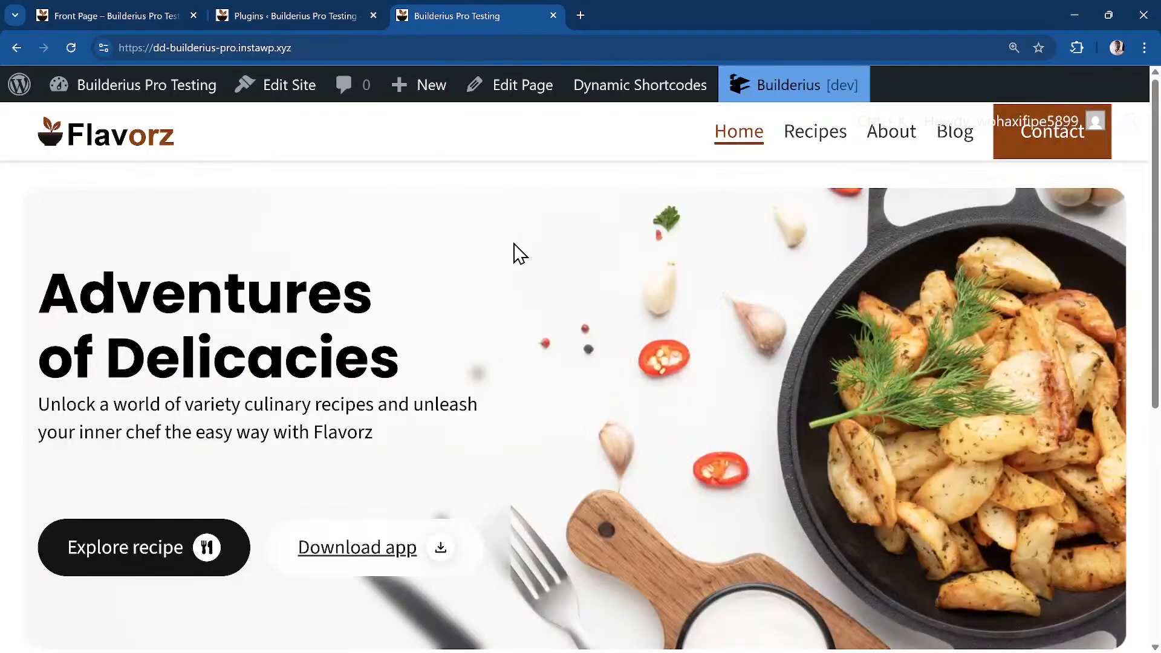
{"action": "scroll", "coordinate": [521, 259], "scroll_direction": "down", "scroll_amount": 5}
{"action": "scroll", "coordinate": [521, 259], "scroll_direction": "up", "scroll_amount": 5}
{"action": "key", "text": "ctrl+0"}
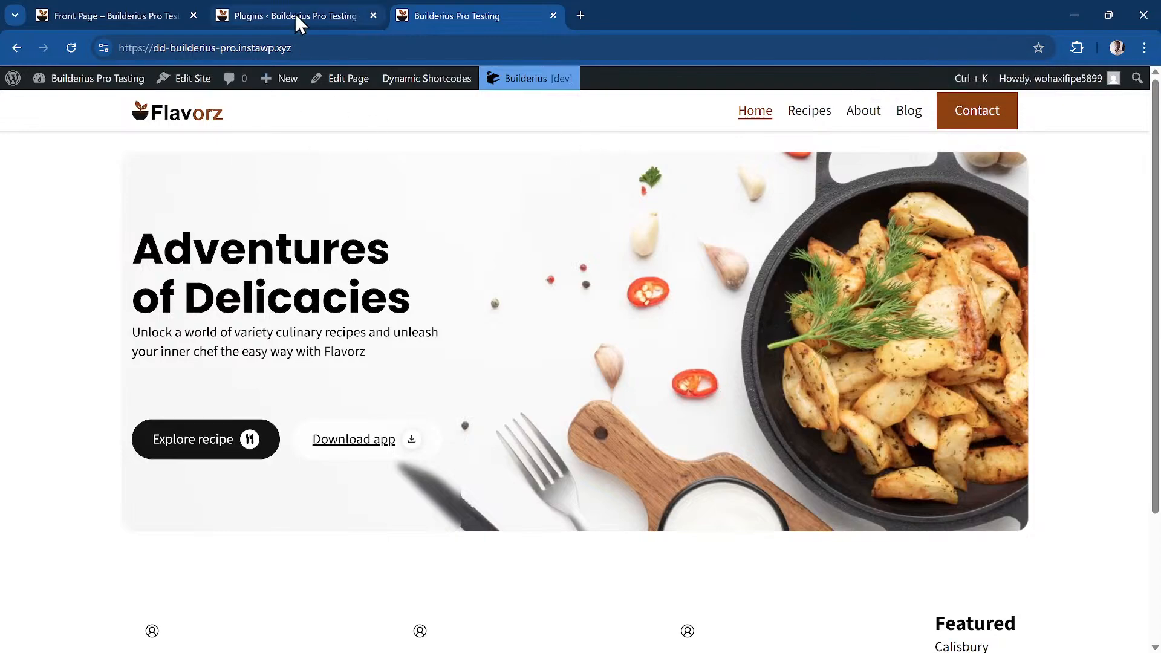
{"action": "mouse_move", "coordinate": [296, 23]}
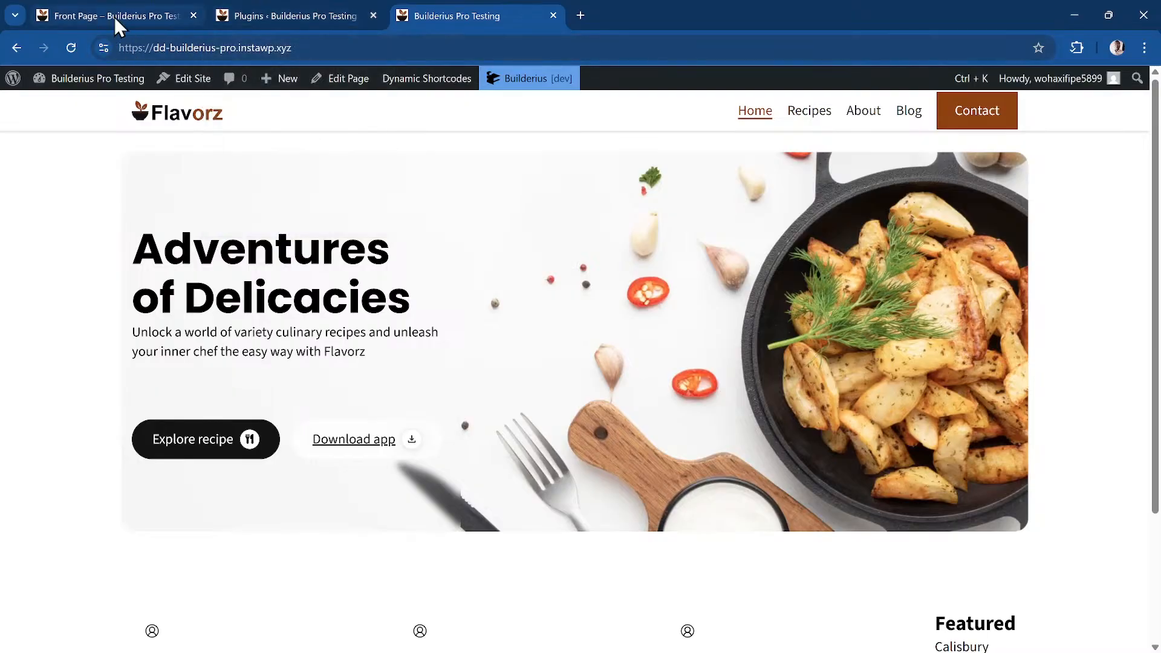
From the Plugins tab, go to Builderius Releases and begin a new release
{"action": "left_click", "coordinate": [115, 17]}
{"action": "left_click", "coordinate": [291, 12]}
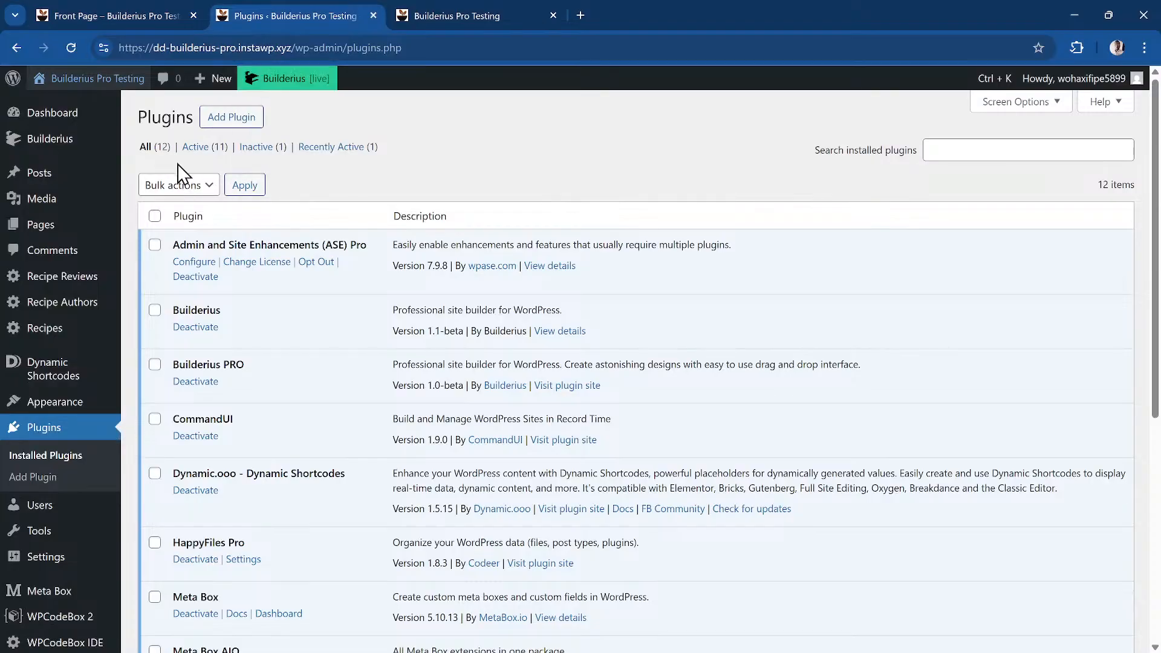
{"action": "mouse_move", "coordinate": [97, 149]}
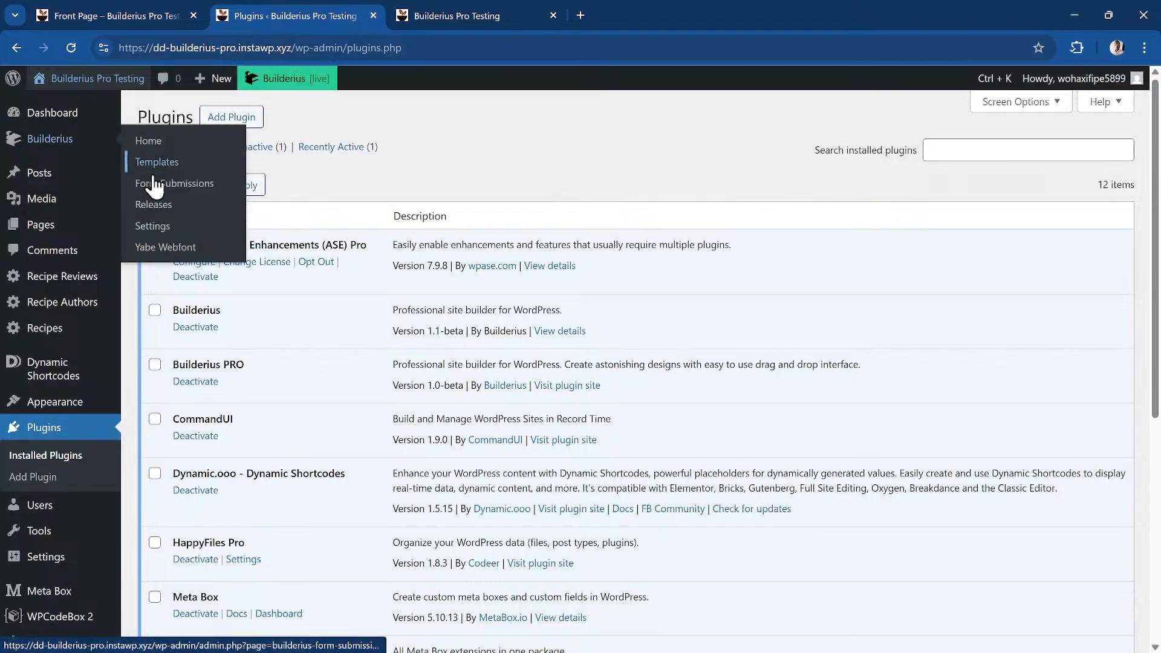
{"action": "left_click", "coordinate": [205, 205]}
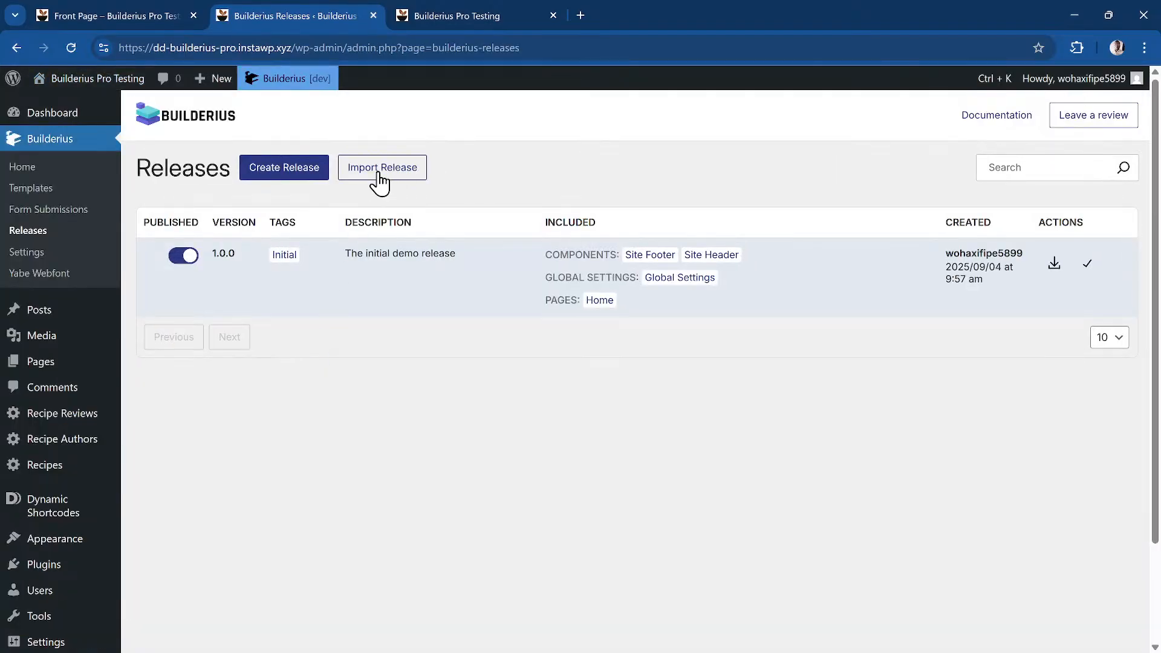
{"action": "left_click", "coordinate": [290, 176]}
Create release 1.0.1 tagged 'public', described 'Initial Public Version', published immediately
{"action": "left_click", "coordinate": [355, 239]}
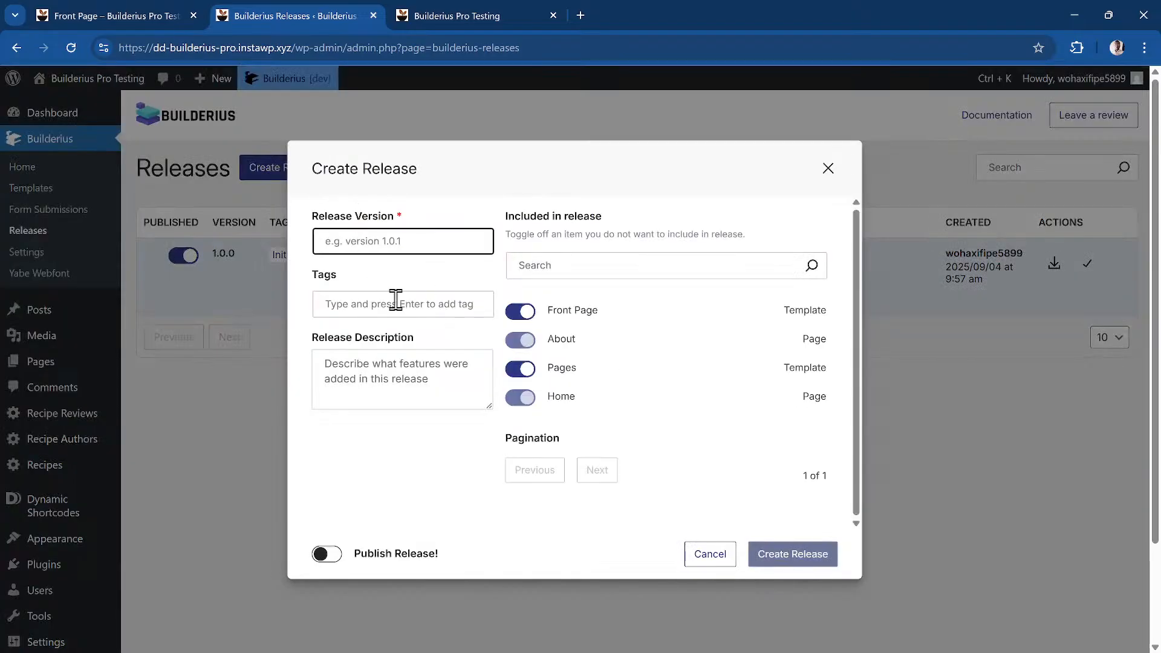
{"action": "type", "text": "1.0.1"}
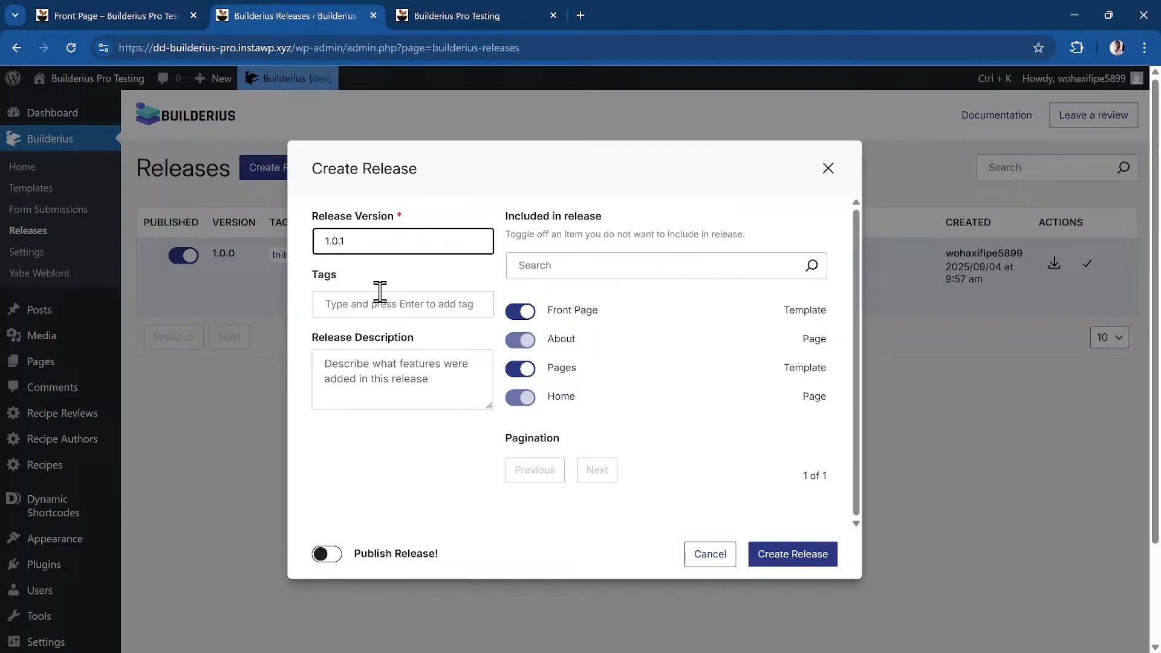
{"action": "left_click", "coordinate": [391, 315]}
{"action": "type", "text": "public"}
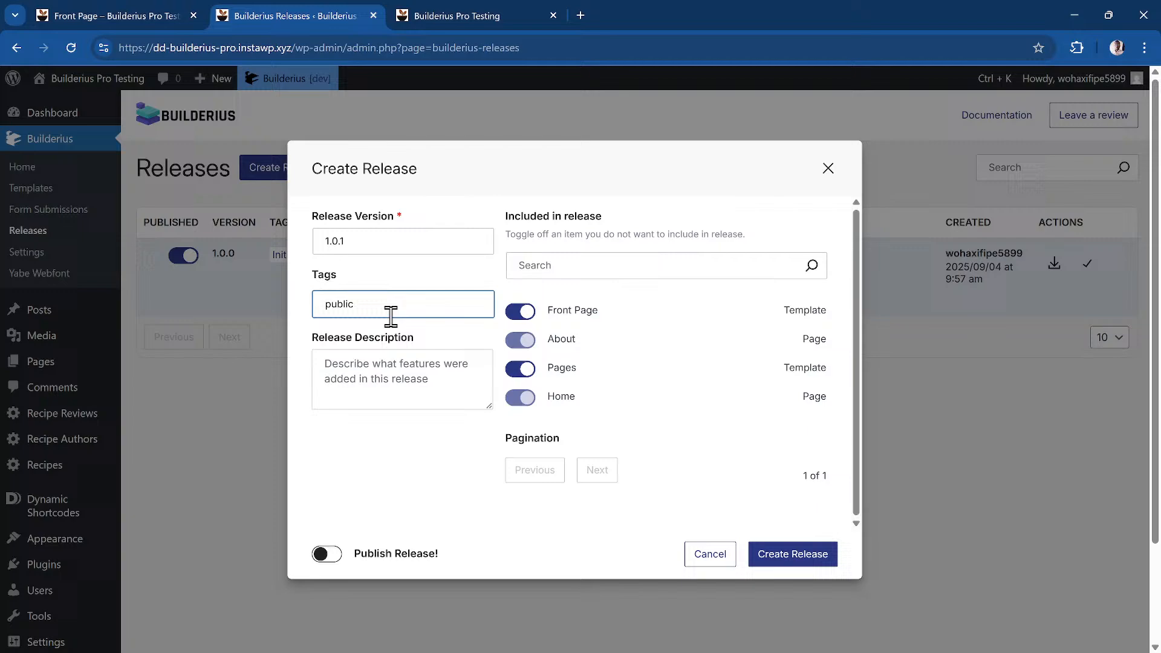
{"action": "left_click", "coordinate": [394, 364]}
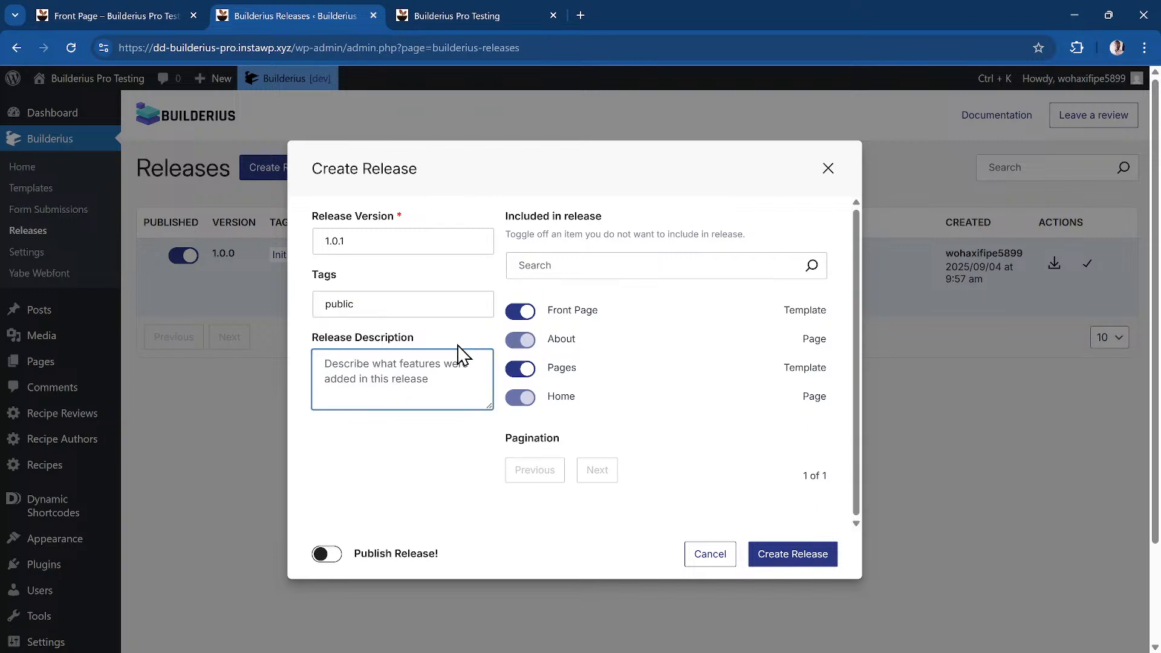
{"action": "type", "text": "Initial Public Version"}
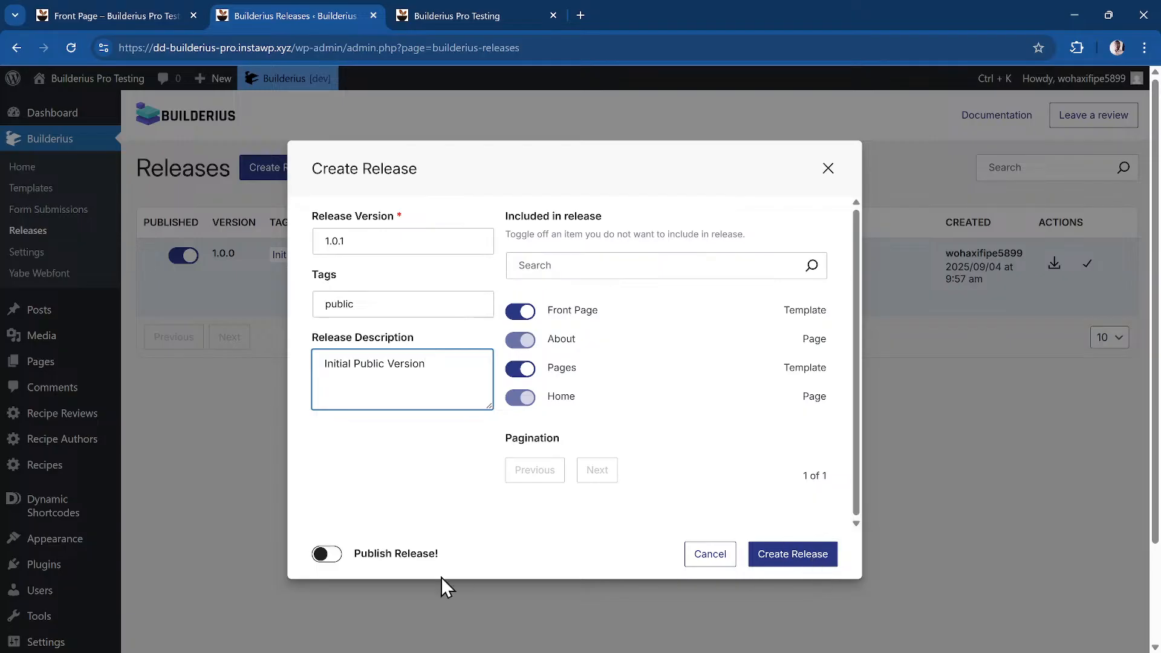
{"action": "left_click", "coordinate": [320, 554]}
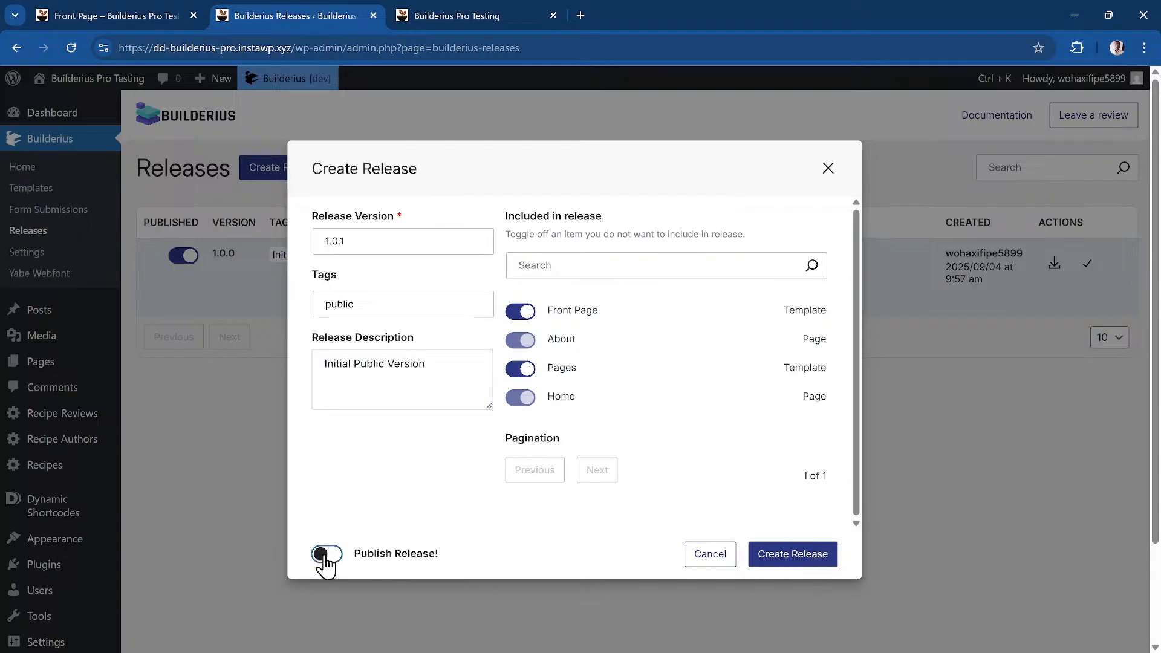
{"action": "left_click", "coordinate": [786, 556]}
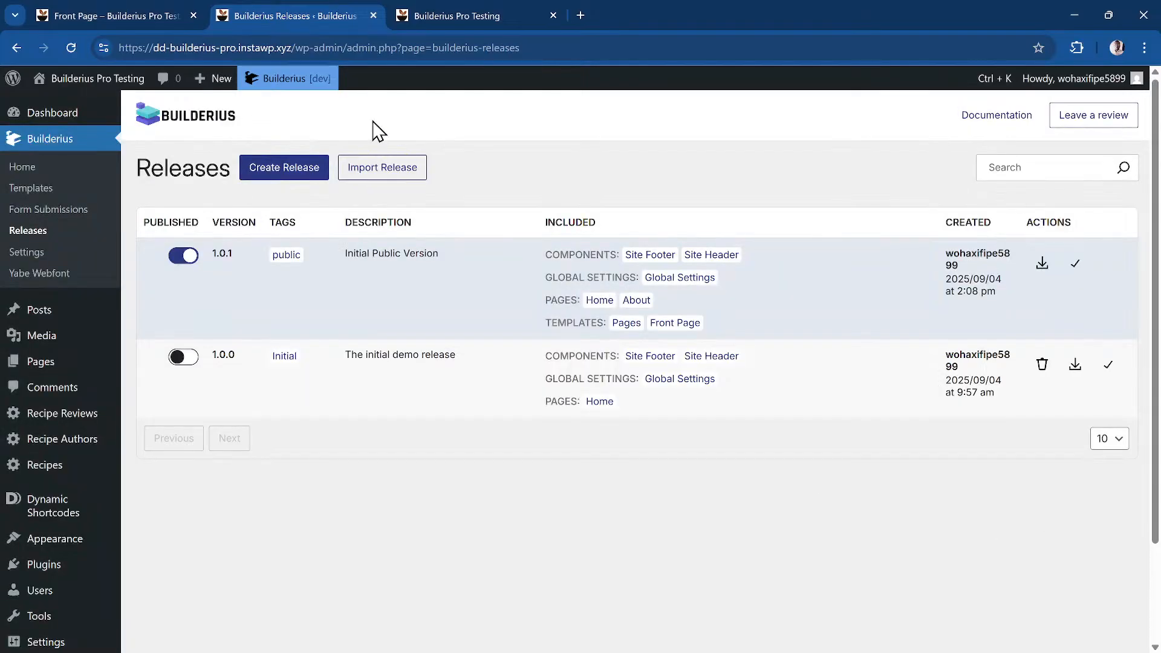
Preview the Flavorz site tab as the Live site version
{"action": "left_click", "coordinate": [489, 16]}
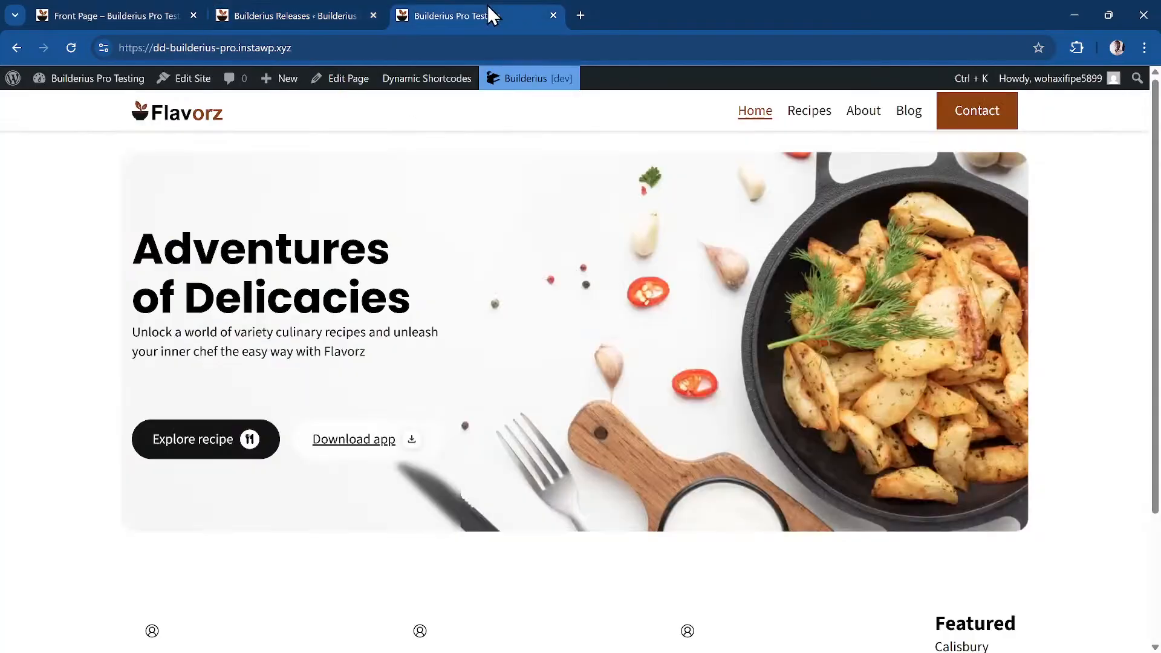
{"action": "mouse_move", "coordinate": [510, 72]}
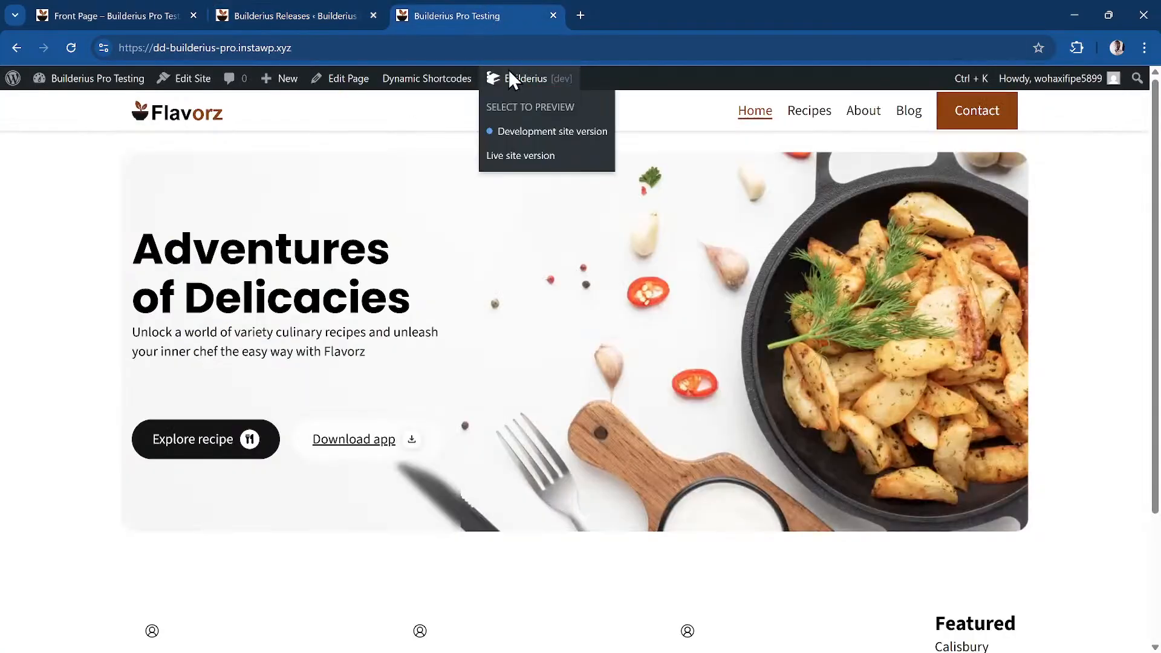
{"action": "left_click", "coordinate": [529, 159]}
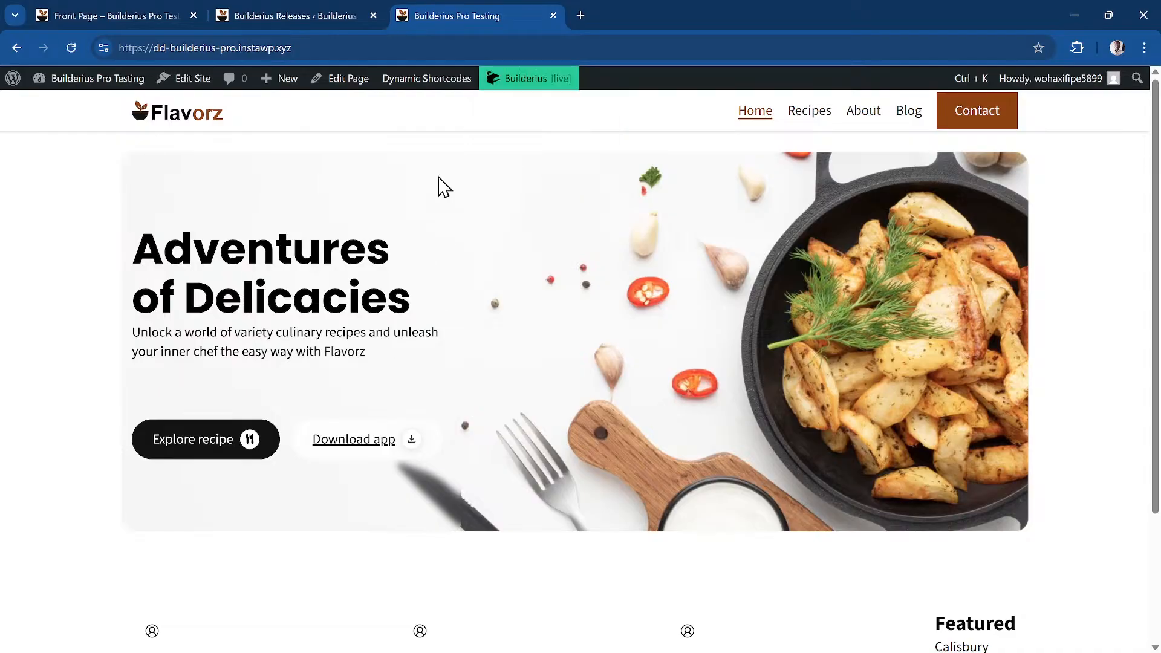
Inspect the hero image and check the layout at 520 px and 1466 px widths
{"action": "right_click", "coordinate": [593, 163]}
{"action": "left_click", "coordinate": [695, 396]}
{"action": "left_click_drag", "start_coordinate": [1151, 254], "coordinate": [794, 272]}
{"action": "scroll", "coordinate": [640, 248], "scroll_direction": "down", "scroll_amount": 1}
{"action": "scroll", "coordinate": [640, 247], "scroll_direction": "up", "scroll_amount": 10}
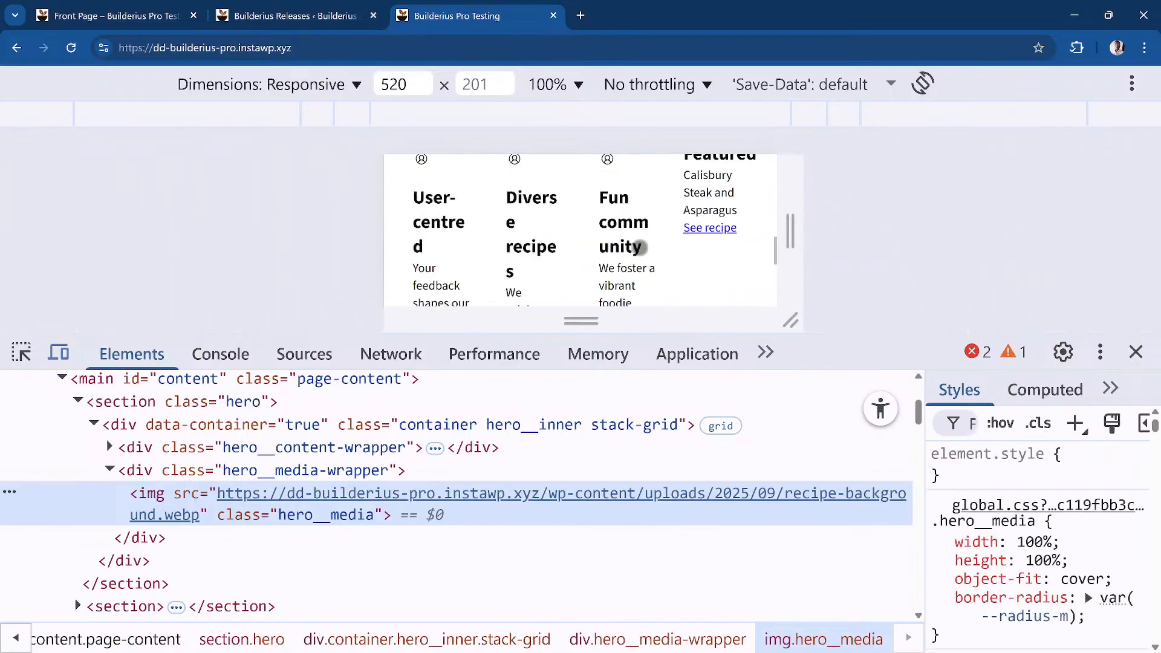
{"action": "left_click_drag", "start_coordinate": [796, 243], "coordinate": [1147, 242]}
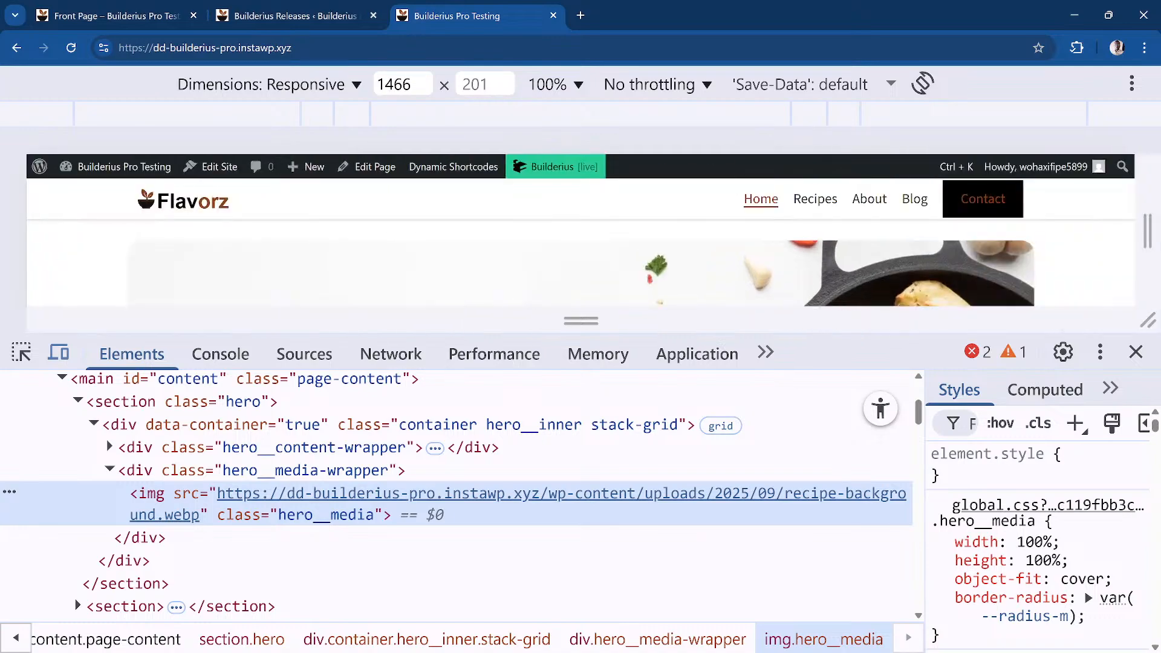
{"action": "left_click", "coordinate": [1135, 352]}
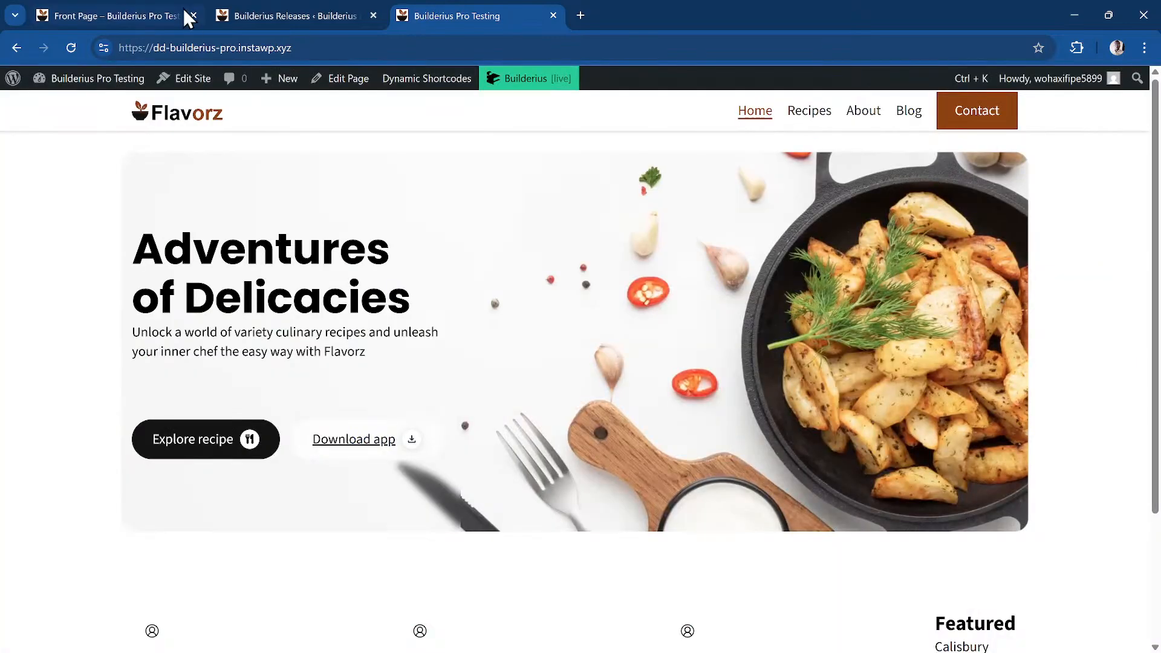
On the Releases page, publish release 1.0.0 in place of 1.0.1
{"action": "left_click", "coordinate": [319, 17]}
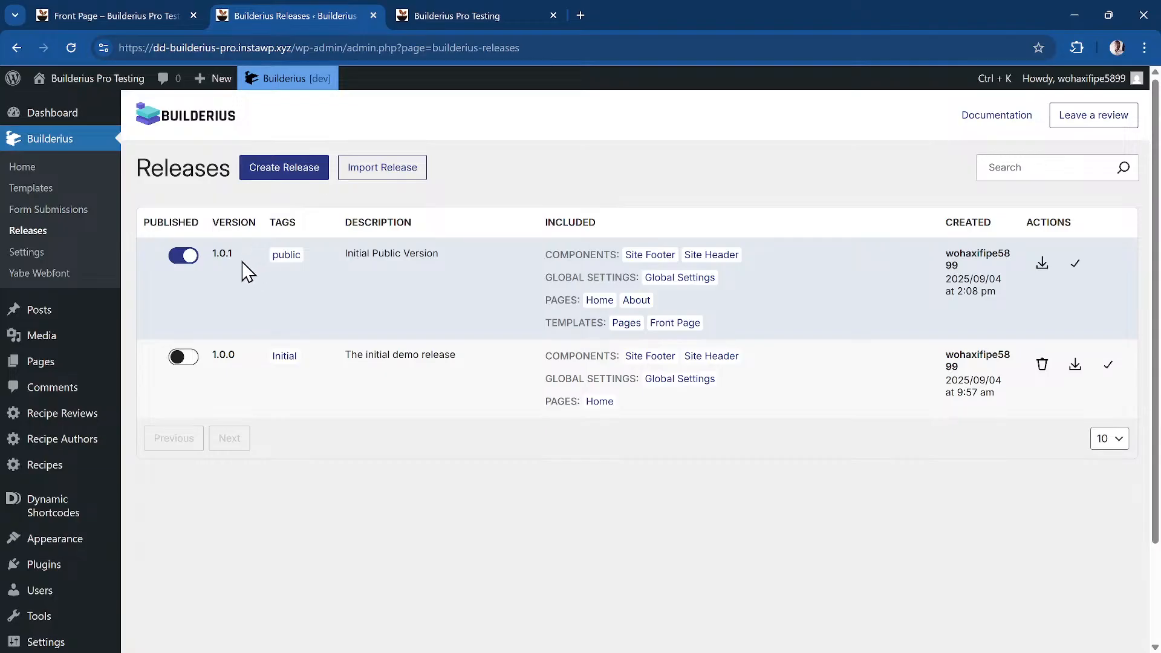
{"action": "mouse_move", "coordinate": [298, 88]}
{"action": "left_click", "coordinate": [183, 357]}
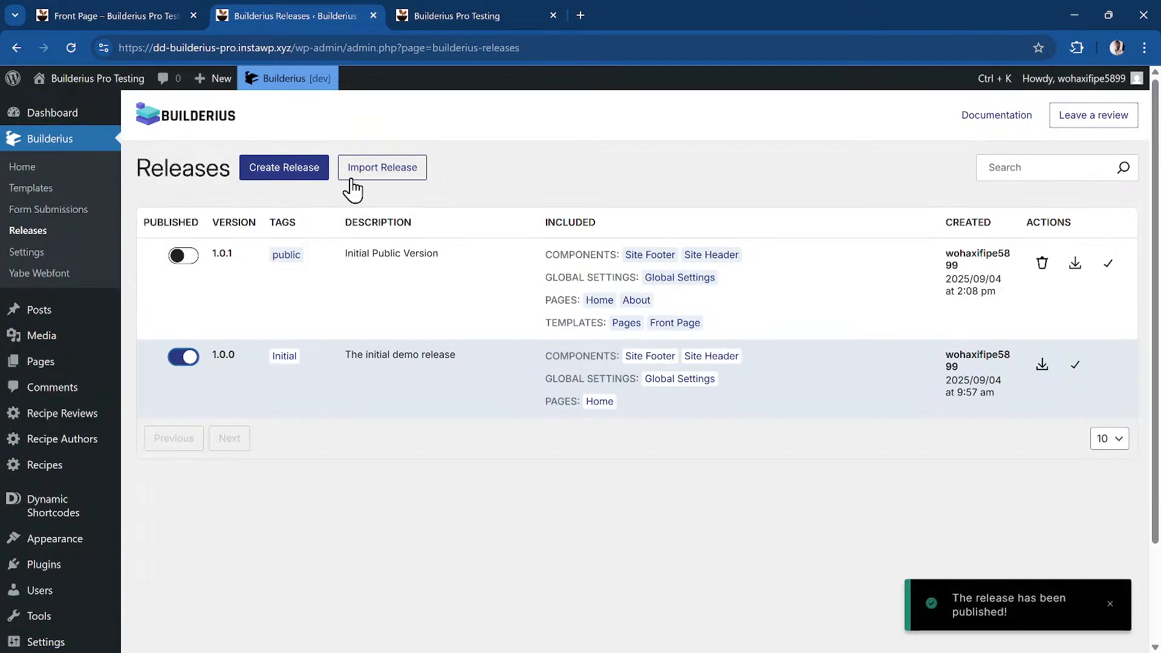
Reload the site as Live site version to confirm the plain Home page, then return to Releases
{"action": "left_click", "coordinate": [478, 13]}
{"action": "mouse_move", "coordinate": [523, 77]}
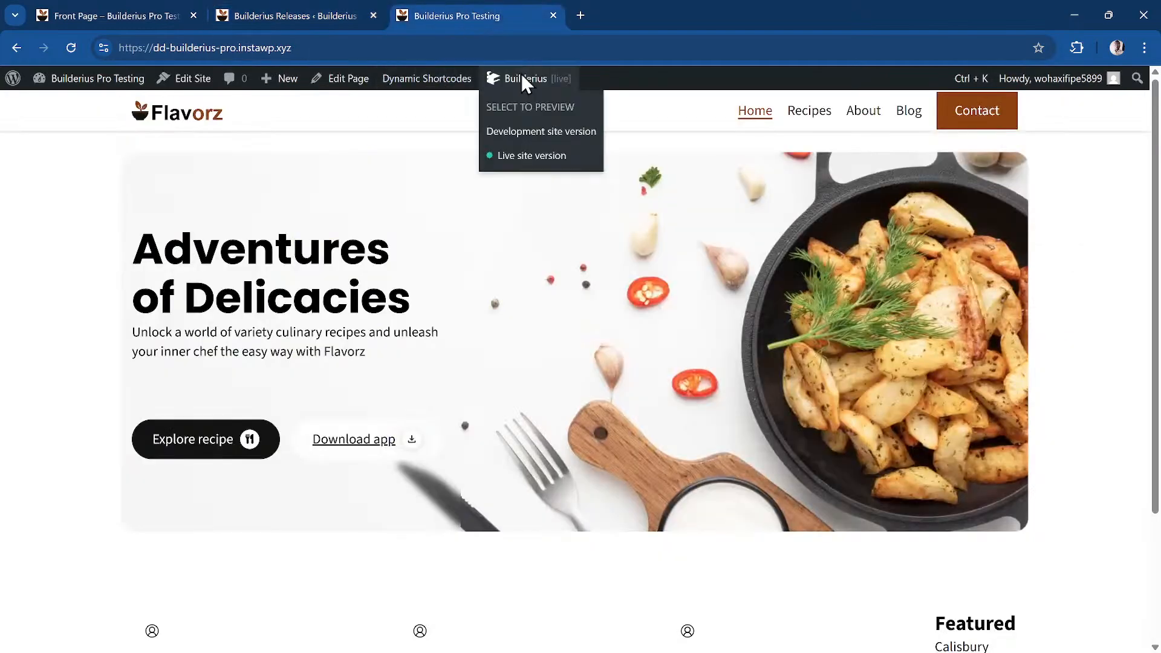
{"action": "left_click", "coordinate": [543, 156]}
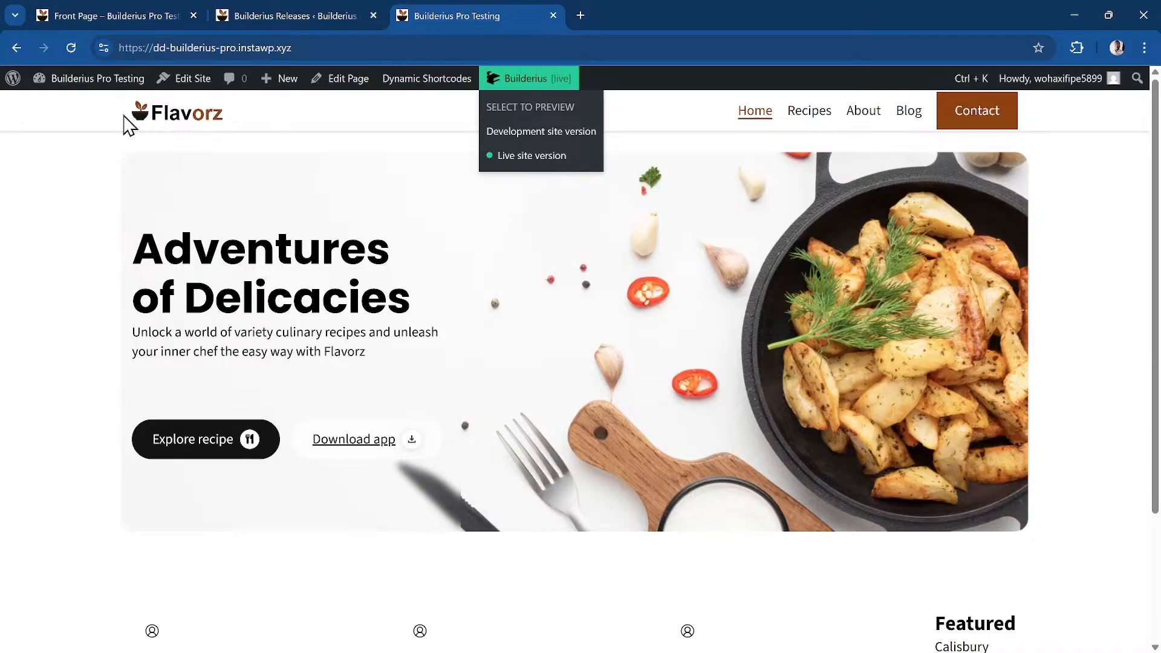
{"action": "left_click", "coordinate": [77, 52]}
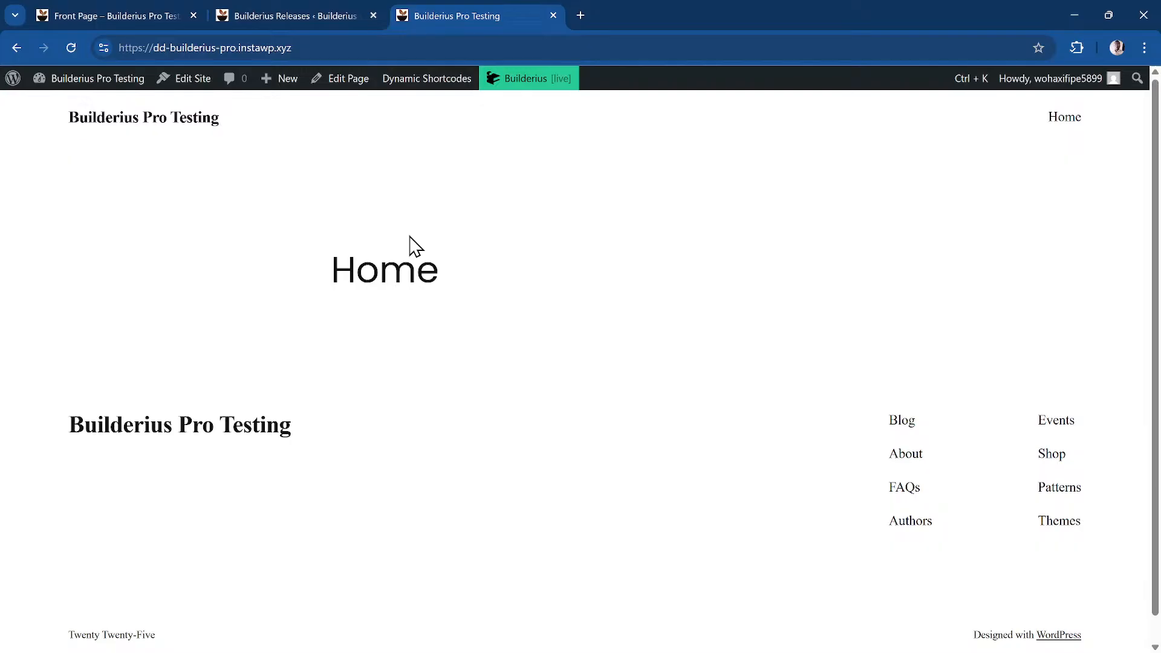
{"action": "left_click", "coordinate": [333, 15]}
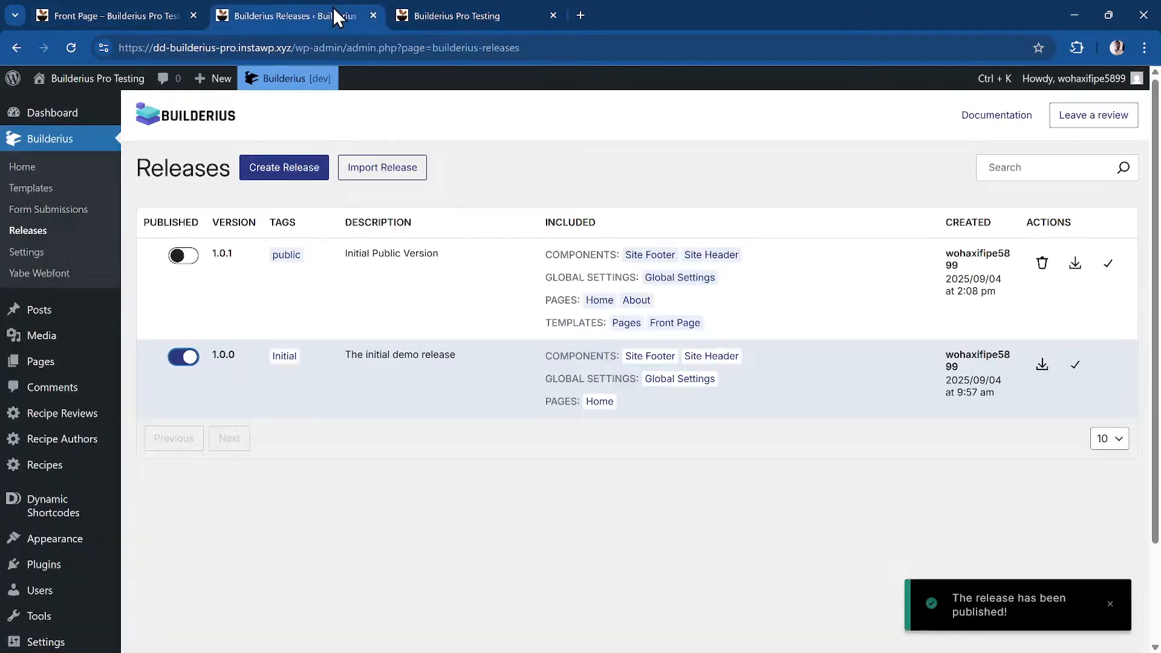
Republish release 1.0.1 and go to the Builderius Templates list
{"action": "left_click", "coordinate": [186, 257]}
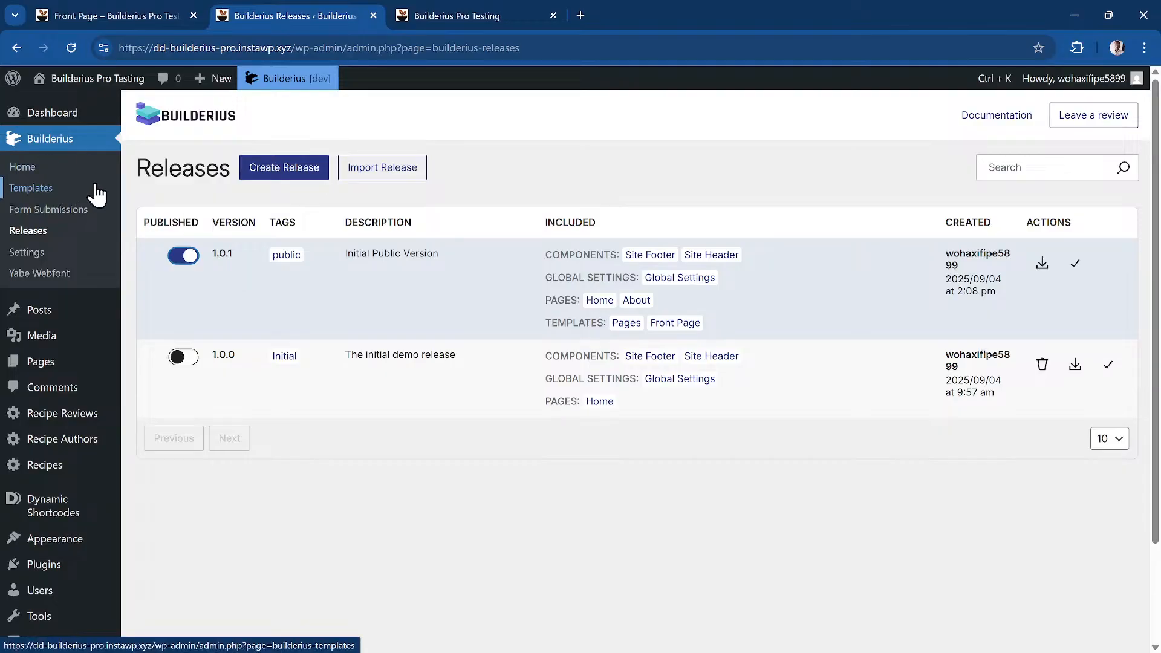
{"action": "left_click", "coordinate": [71, 189]}
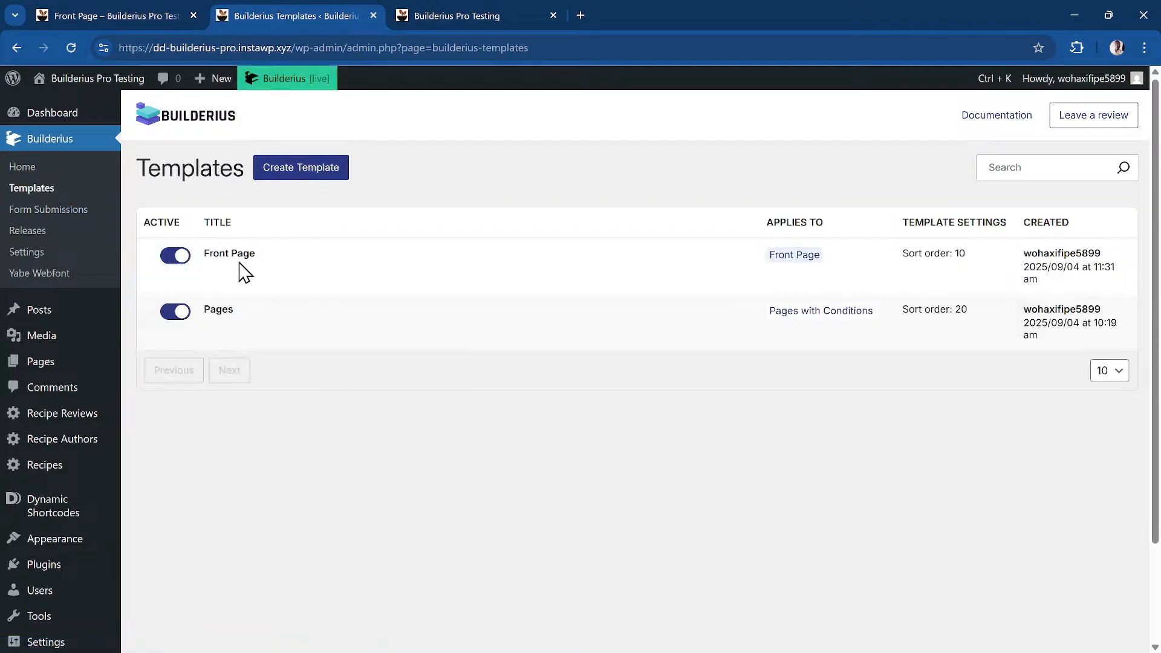
Try a Custom Posts template, discard it unsaved, then view the Builderius Welcome page
{"action": "mouse_move", "coordinate": [241, 269]}
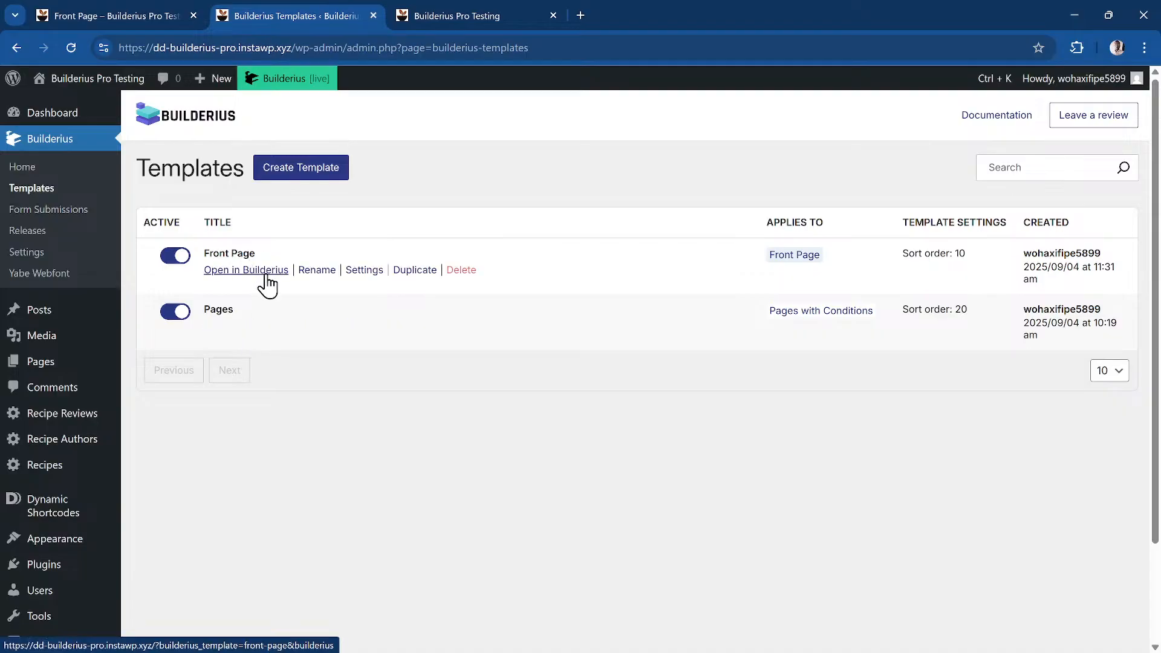
{"action": "mouse_move", "coordinate": [237, 327]}
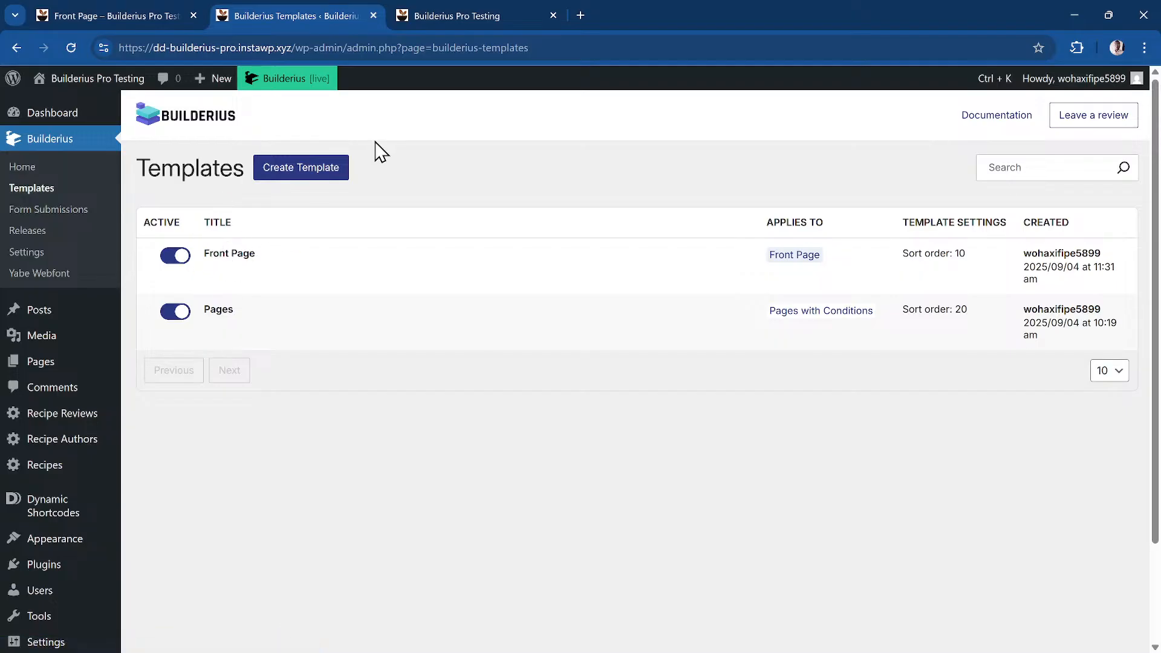
{"action": "left_click", "coordinate": [300, 174]}
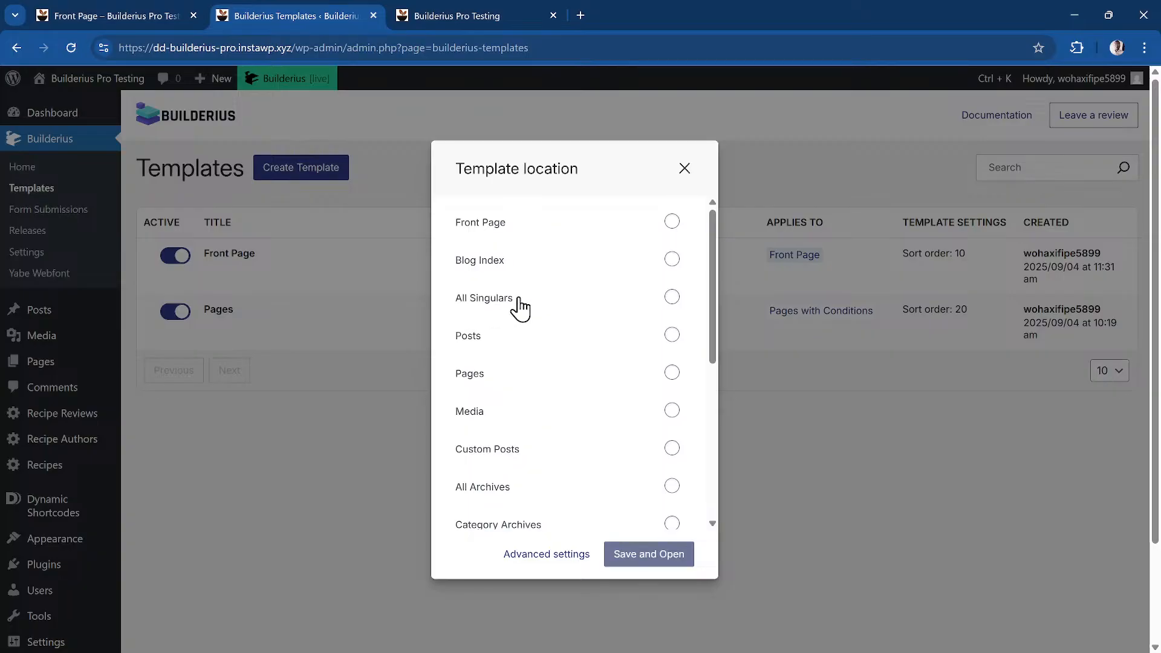
{"action": "scroll", "coordinate": [521, 379], "scroll_direction": "down", "scroll_amount": 5}
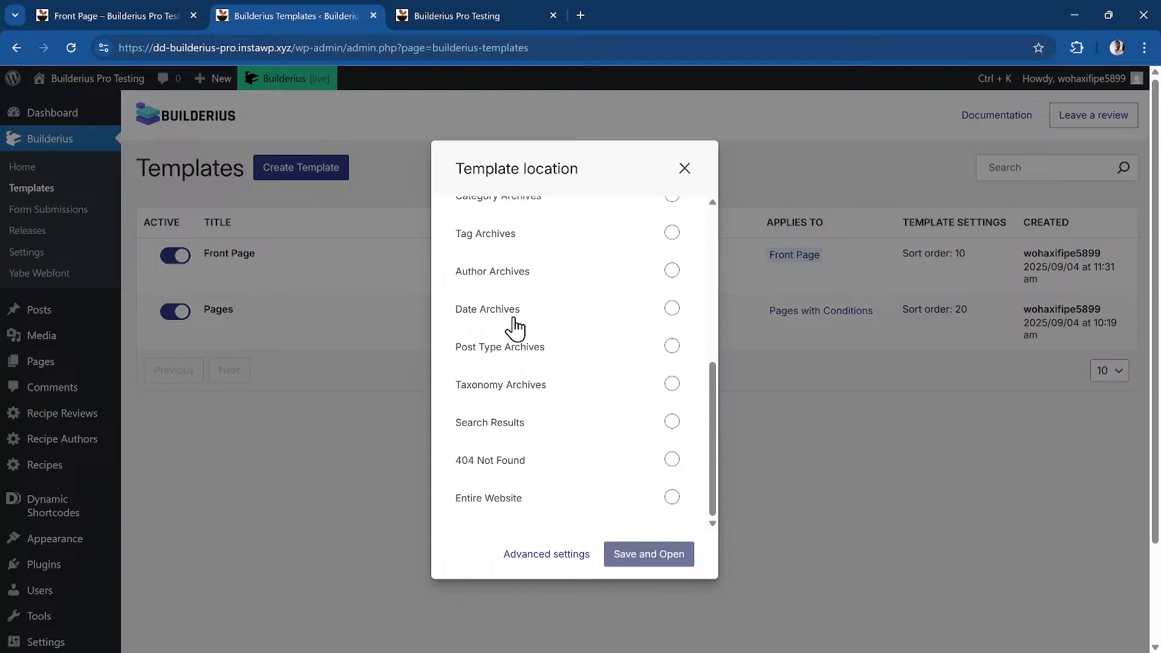
{"action": "scroll", "coordinate": [554, 308], "scroll_direction": "up", "scroll_amount": 5}
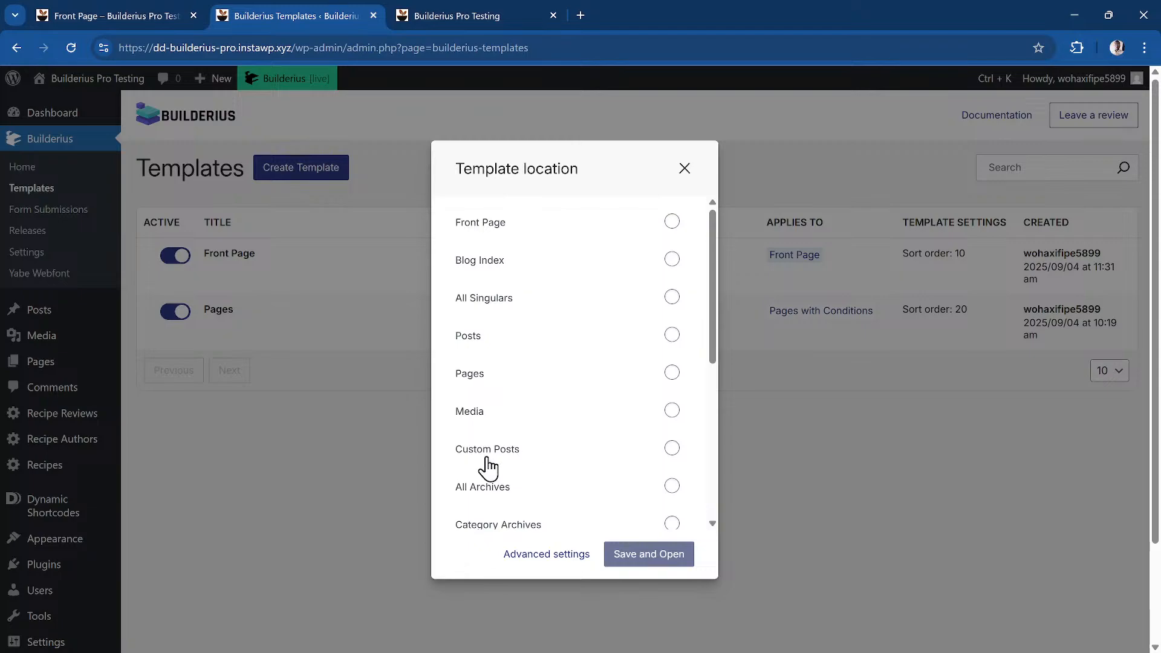
{"action": "left_click", "coordinate": [673, 459]}
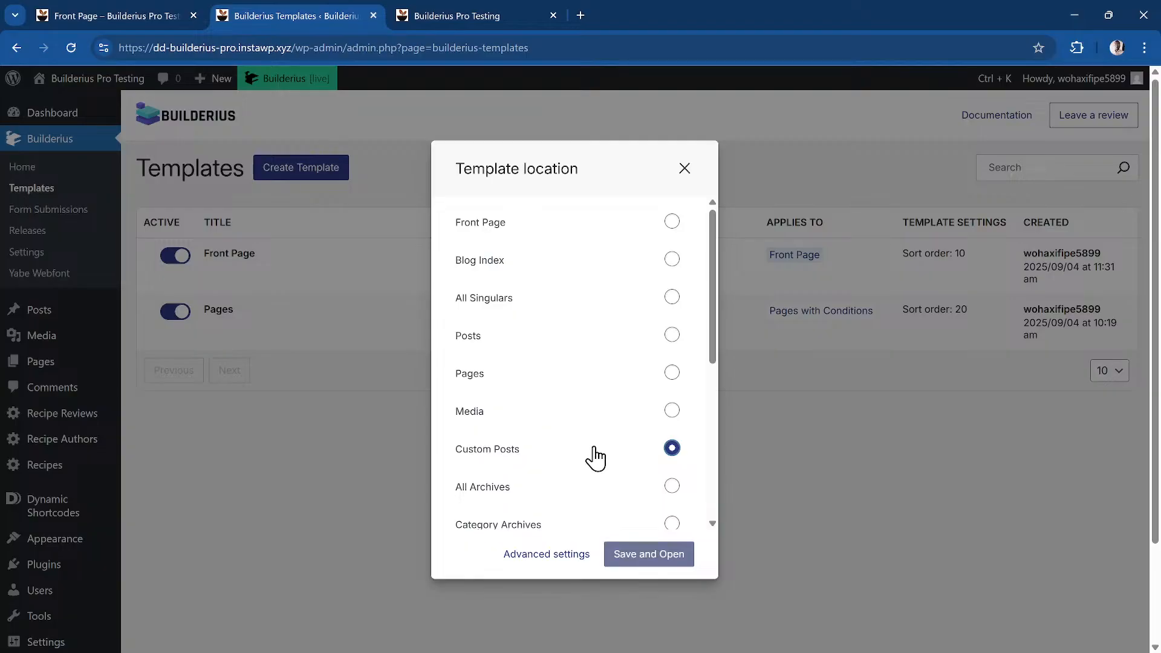
{"action": "left_click", "coordinate": [337, 431]}
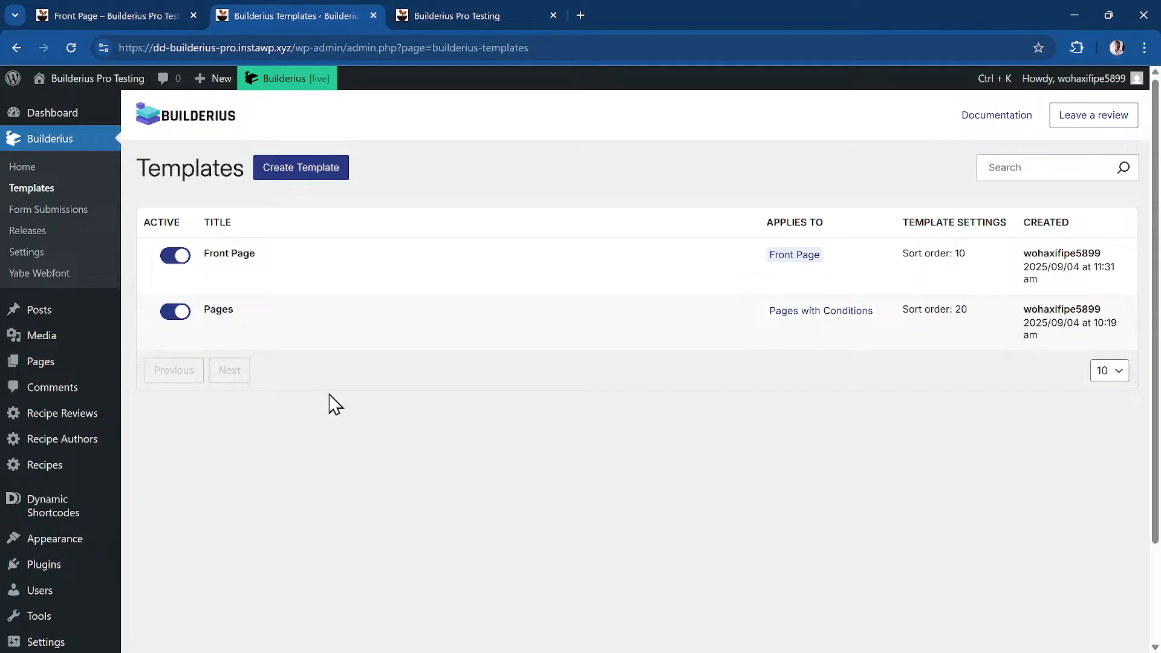
{"action": "left_click", "coordinate": [47, 173]}
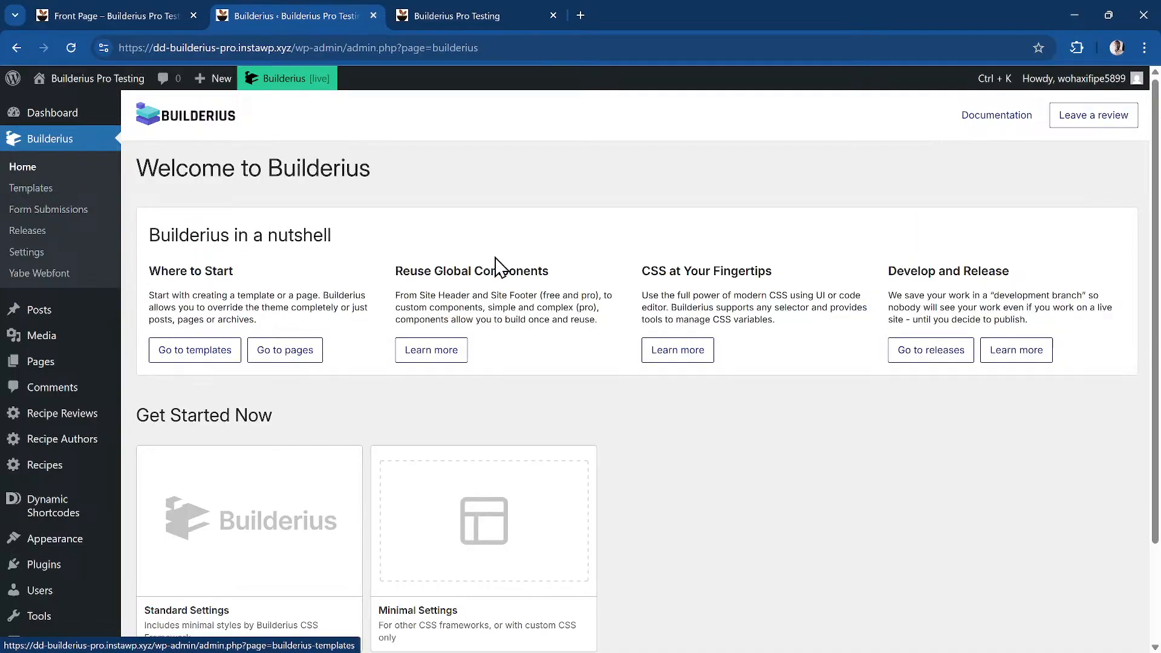
{"action": "scroll", "coordinate": [701, 311], "scroll_direction": "down", "scroll_amount": 2}
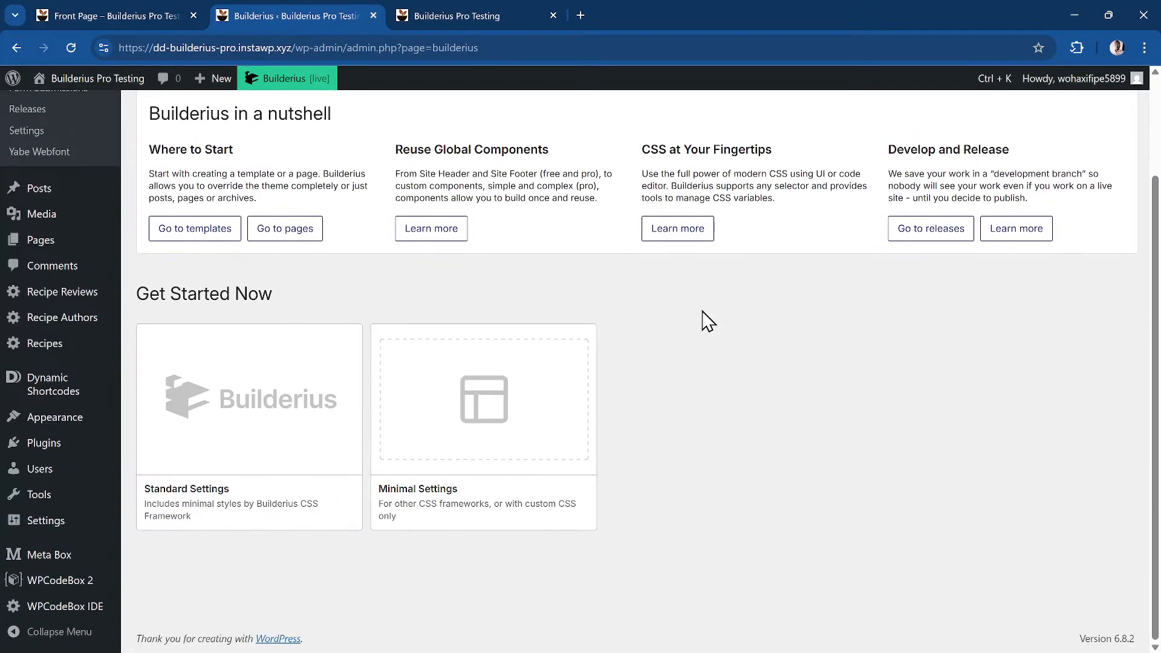
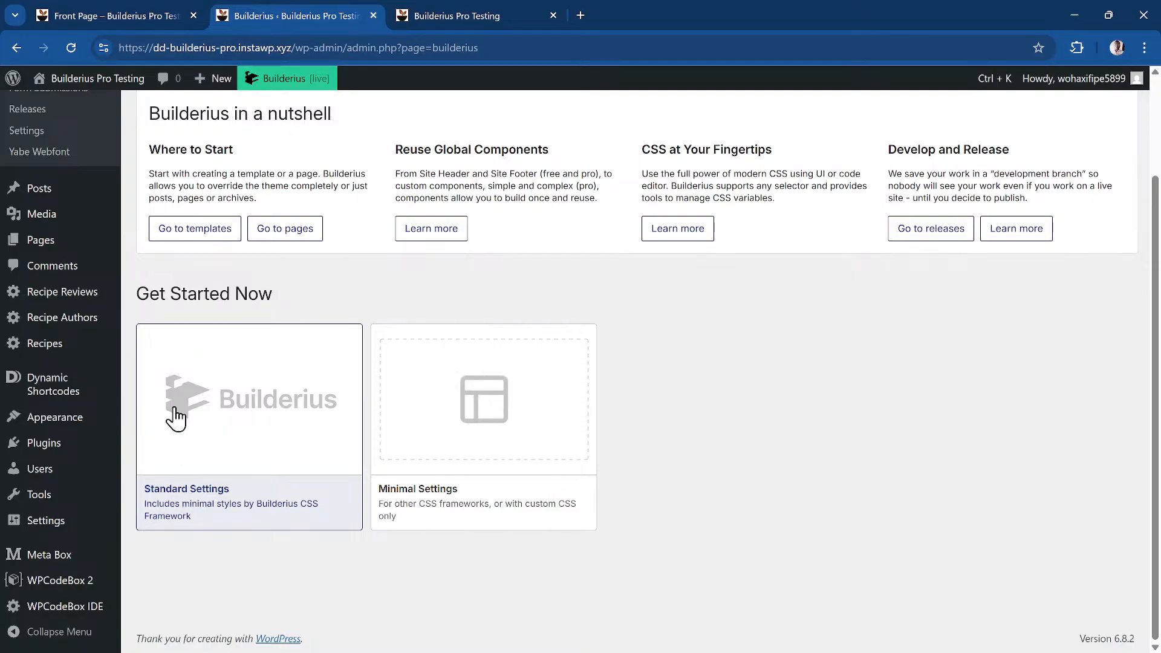
Show the WordPress Pages list, where Home is marked as the Builderius front page
{"action": "left_click", "coordinate": [78, 250]}
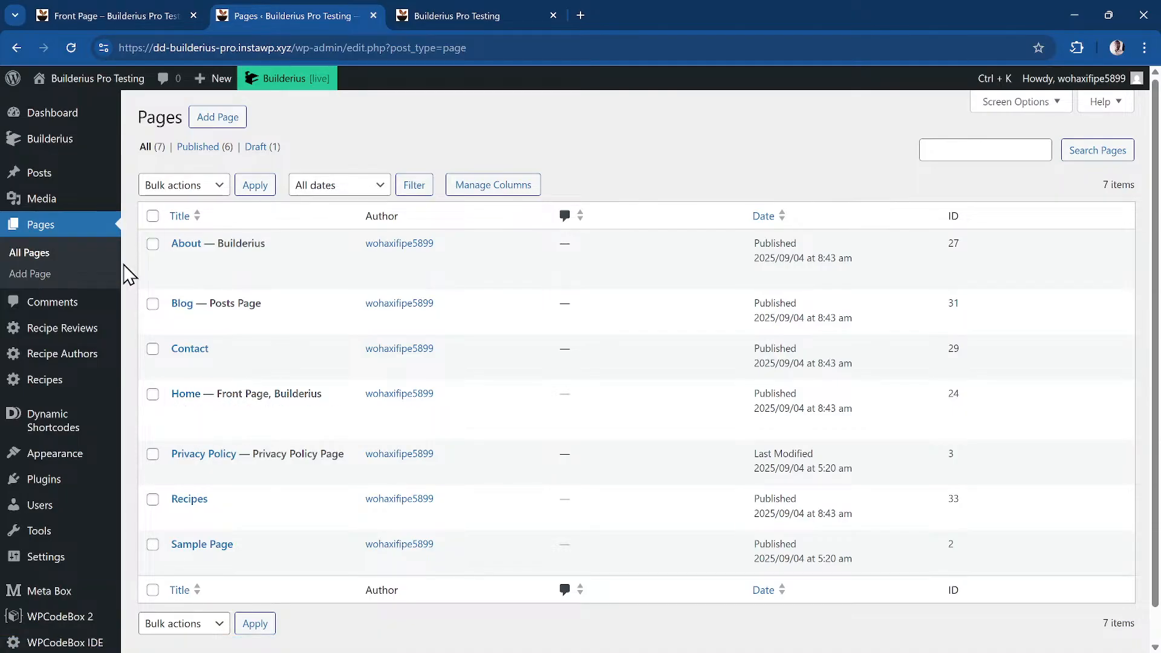
Open the existing Front Page template in the builder and dismiss the template priority warning
{"action": "mouse_move", "coordinate": [64, 149]}
{"action": "left_click", "coordinate": [181, 168]}
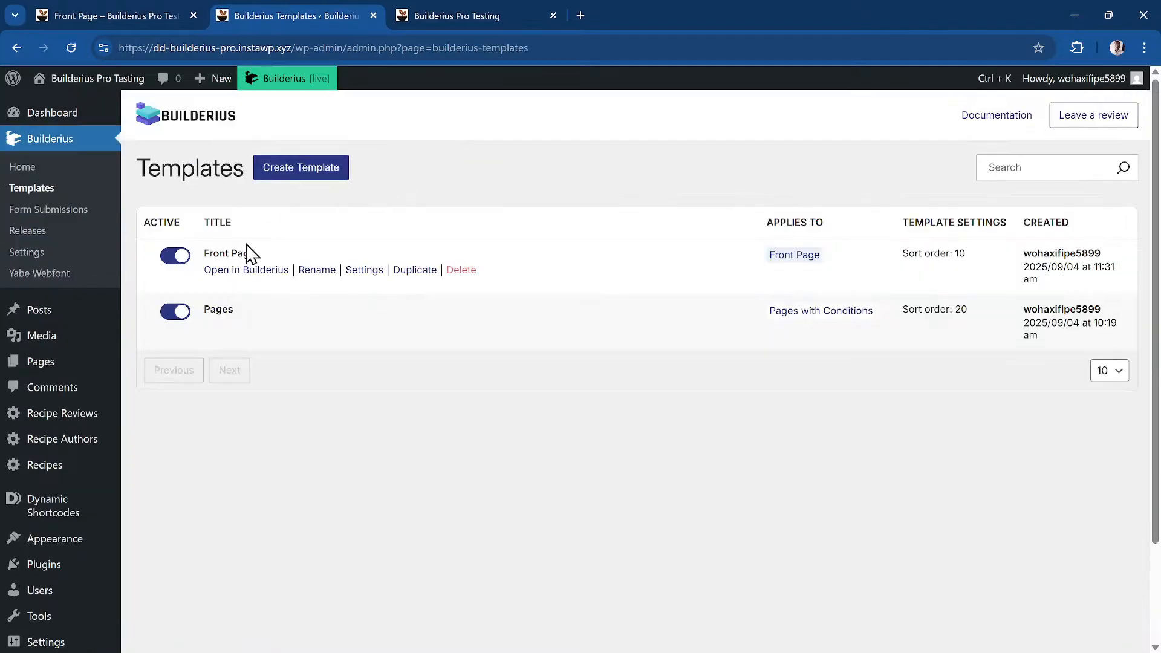
{"action": "left_click", "coordinate": [261, 273]}
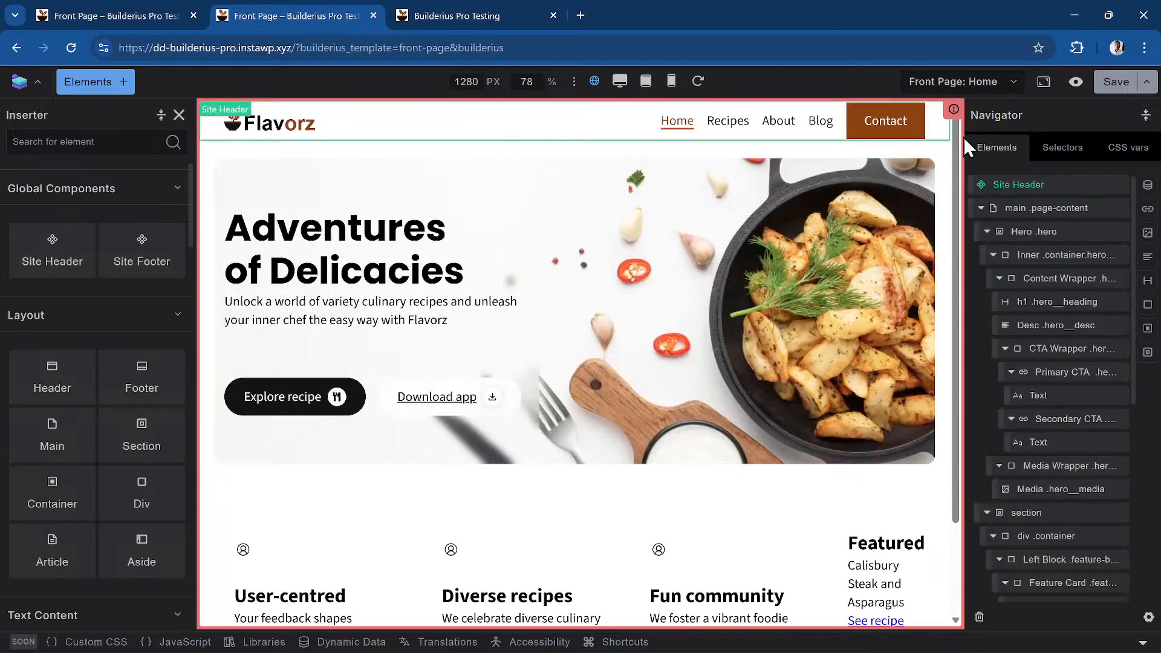
{"action": "left_click", "coordinate": [954, 111]}
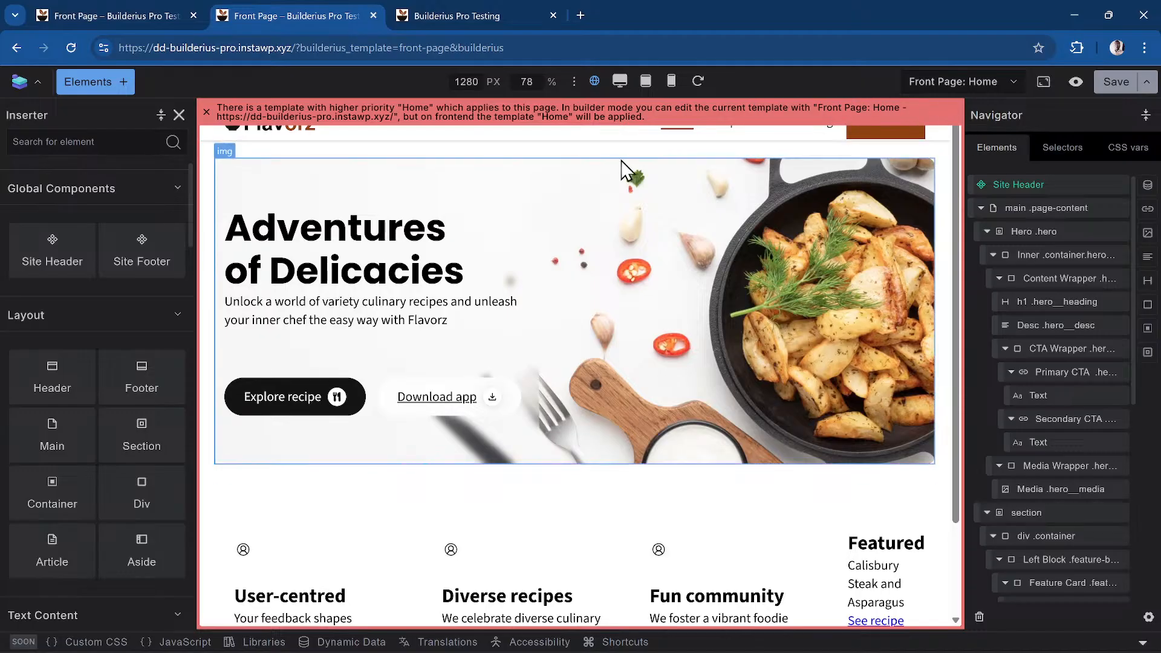
{"action": "left_click", "coordinate": [206, 113]}
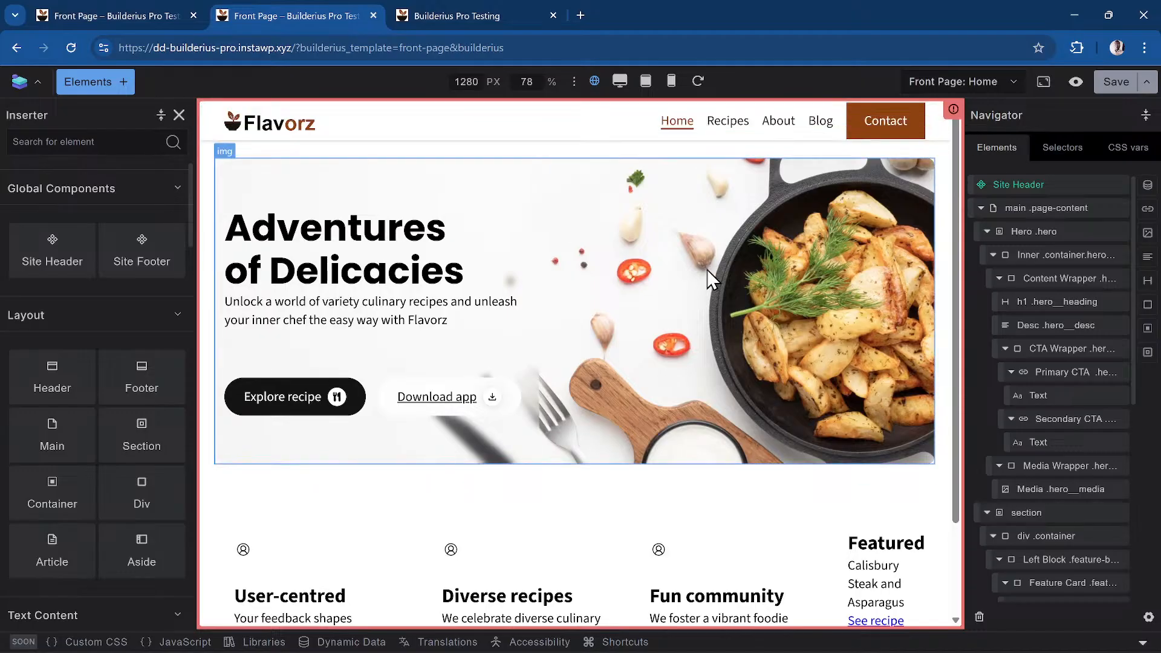
{"action": "scroll", "coordinate": [678, 275], "scroll_direction": "down", "scroll_amount": 2}
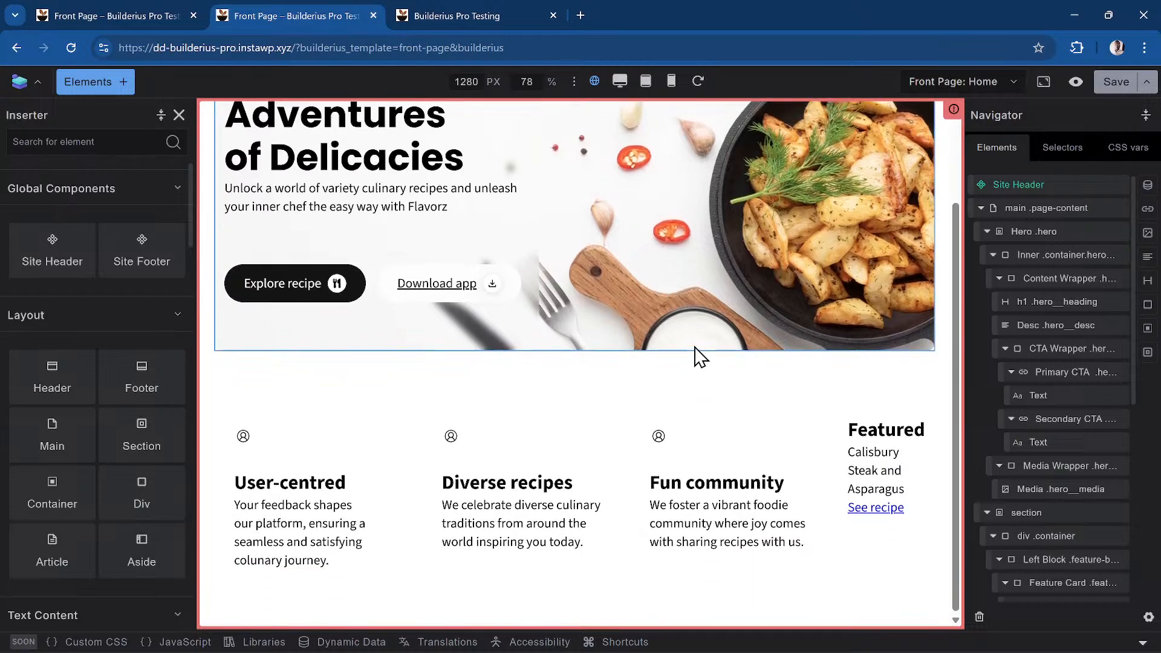
{"action": "scroll", "coordinate": [695, 355], "scroll_direction": "up", "scroll_amount": 2}
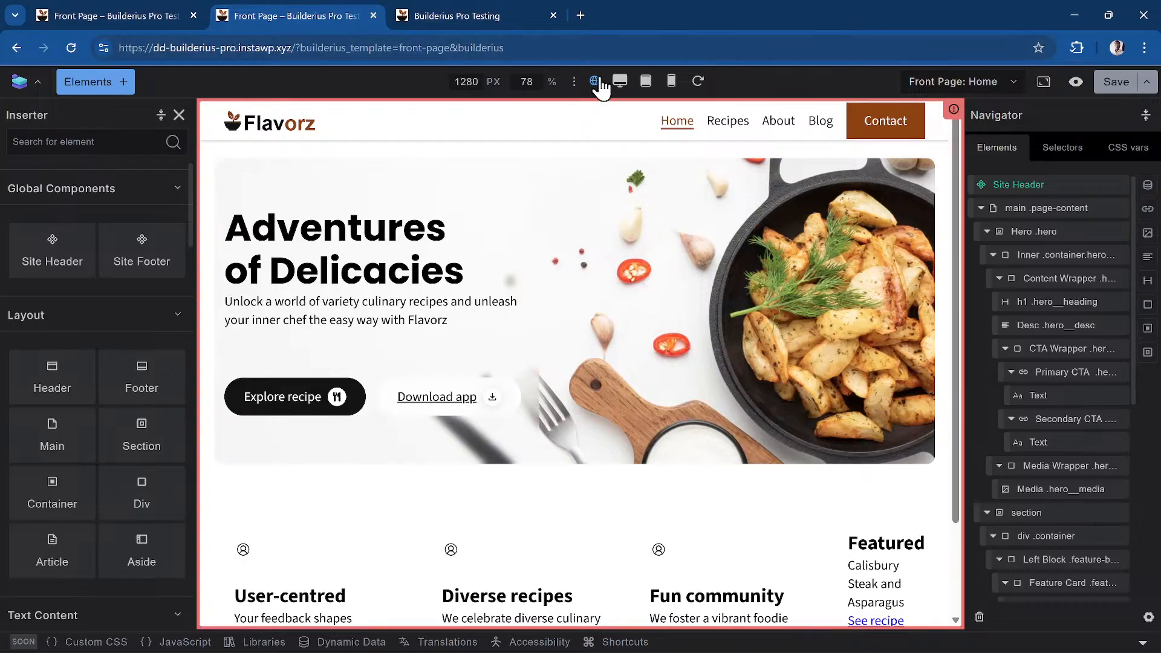
Return to the Builderius Home welcome page through the WordPress Dashboard
{"action": "left_click", "coordinate": [263, 16]}
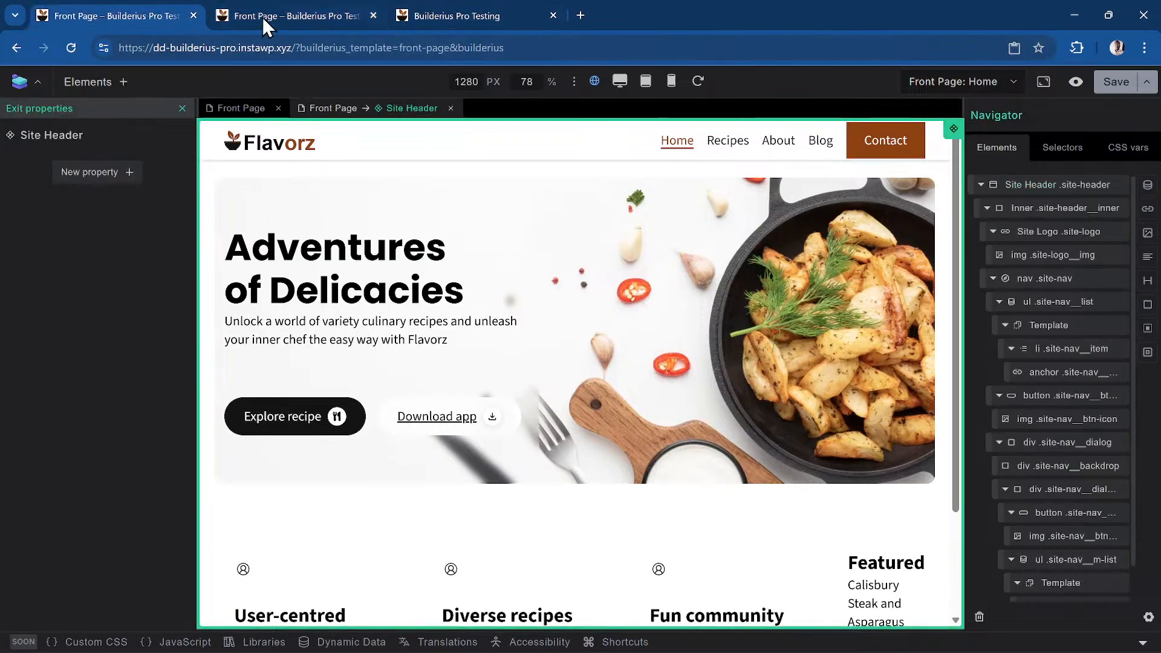
{"action": "left_click", "coordinate": [452, 19]}
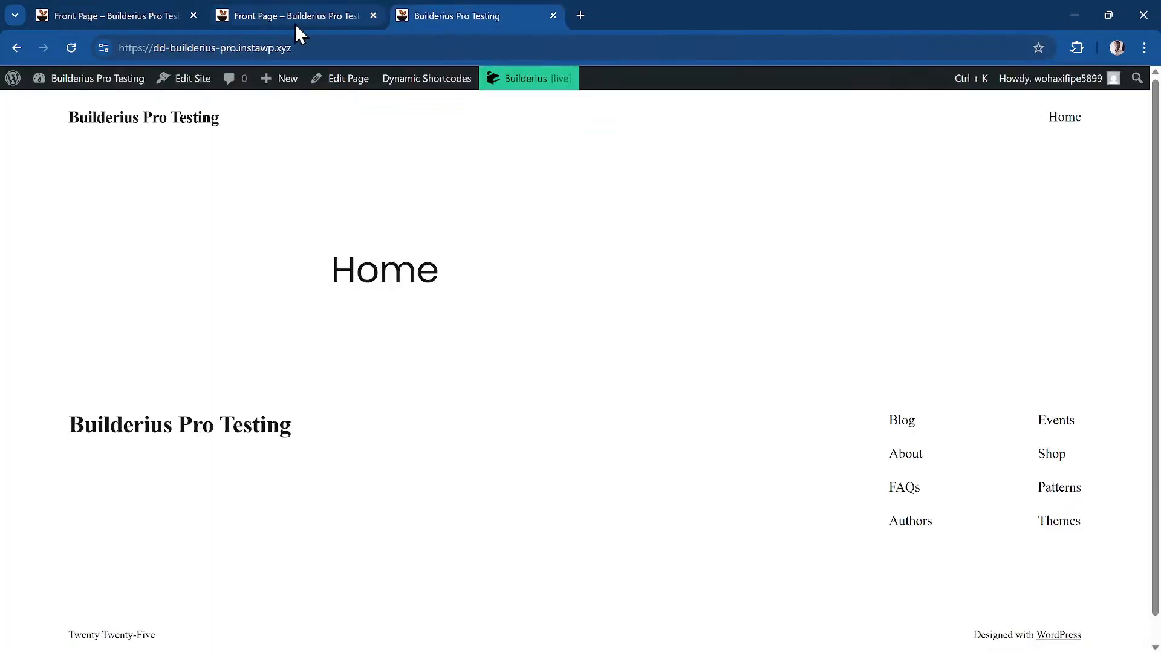
{"action": "left_click", "coordinate": [103, 84]}
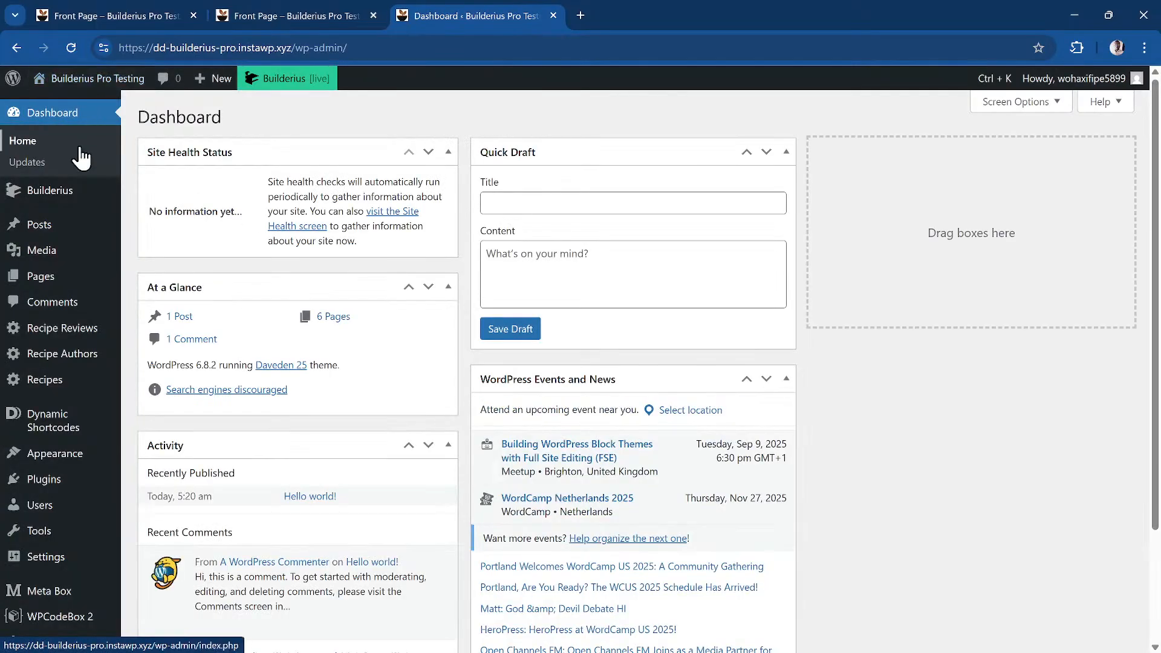
{"action": "mouse_move", "coordinate": [96, 203]}
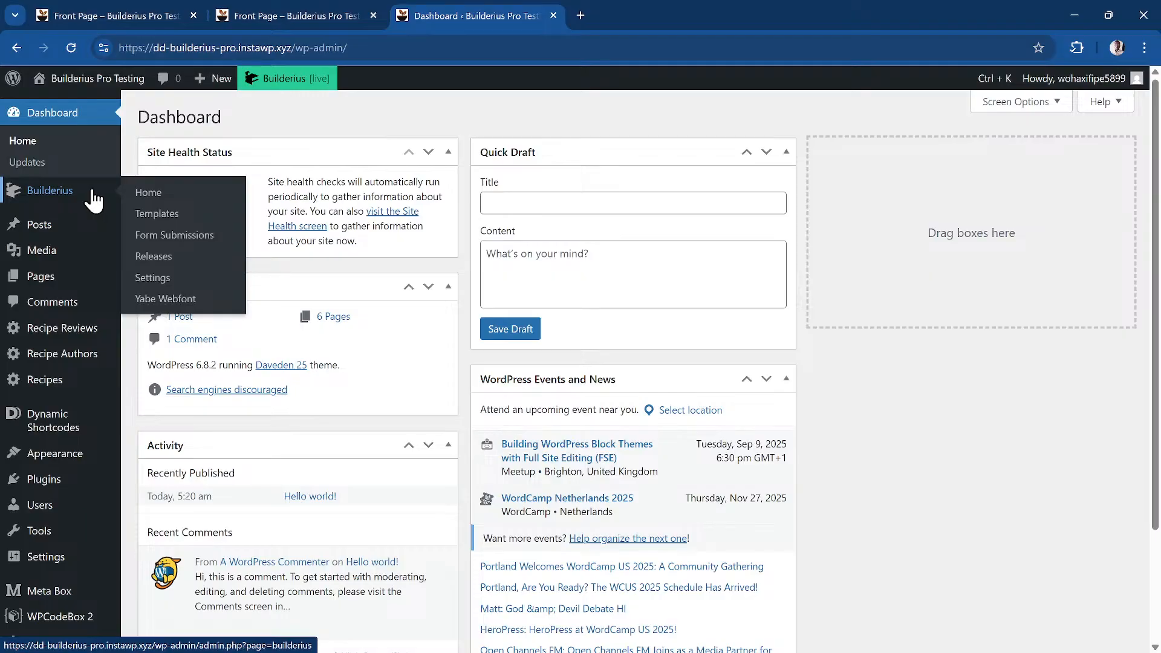
{"action": "left_click", "coordinate": [182, 196]}
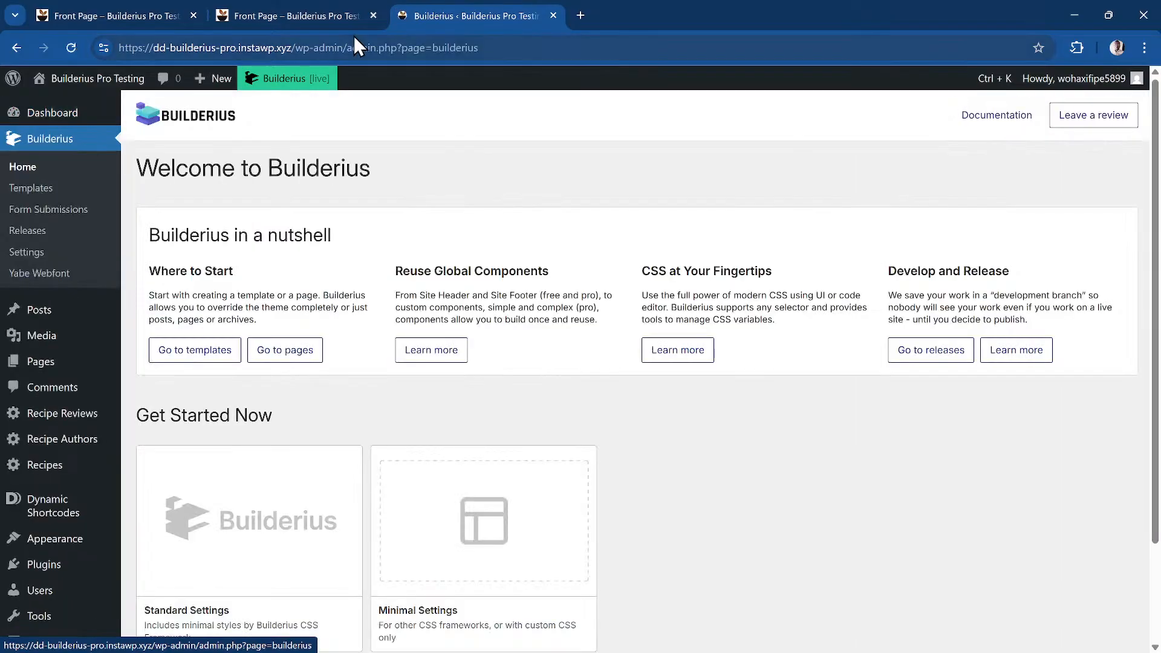
Close both Front Page builder tabs
{"action": "left_click", "coordinate": [373, 15]}
{"action": "left_click", "coordinate": [193, 15]}
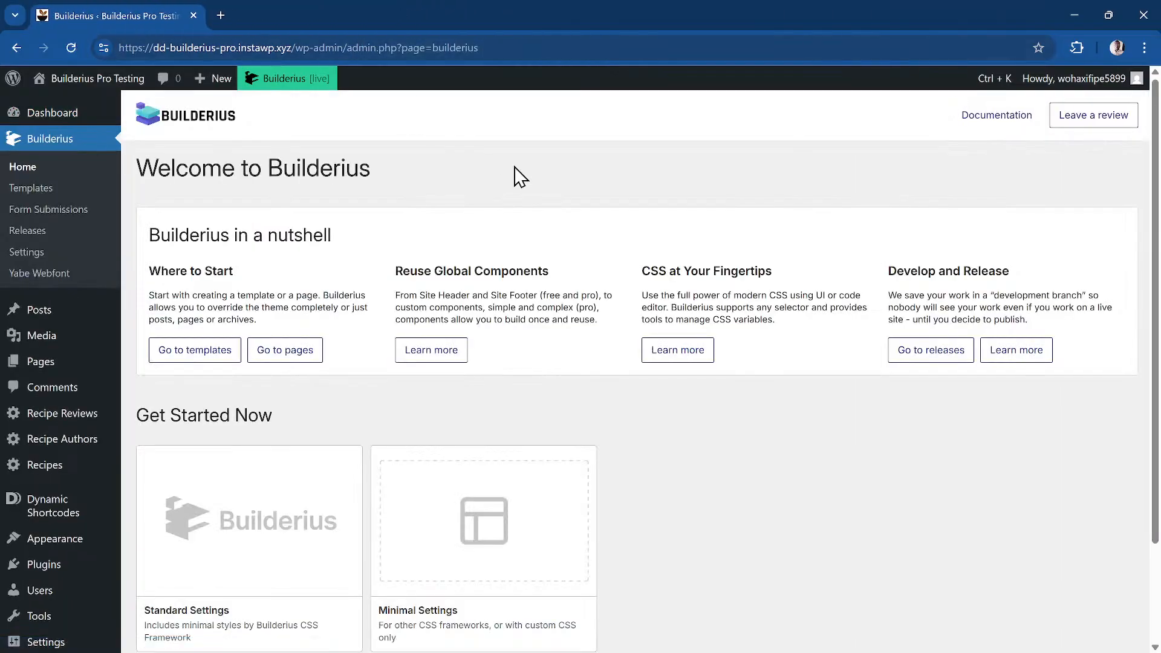
{"action": "scroll", "coordinate": [669, 459], "scroll_direction": "down", "scroll_amount": 3}
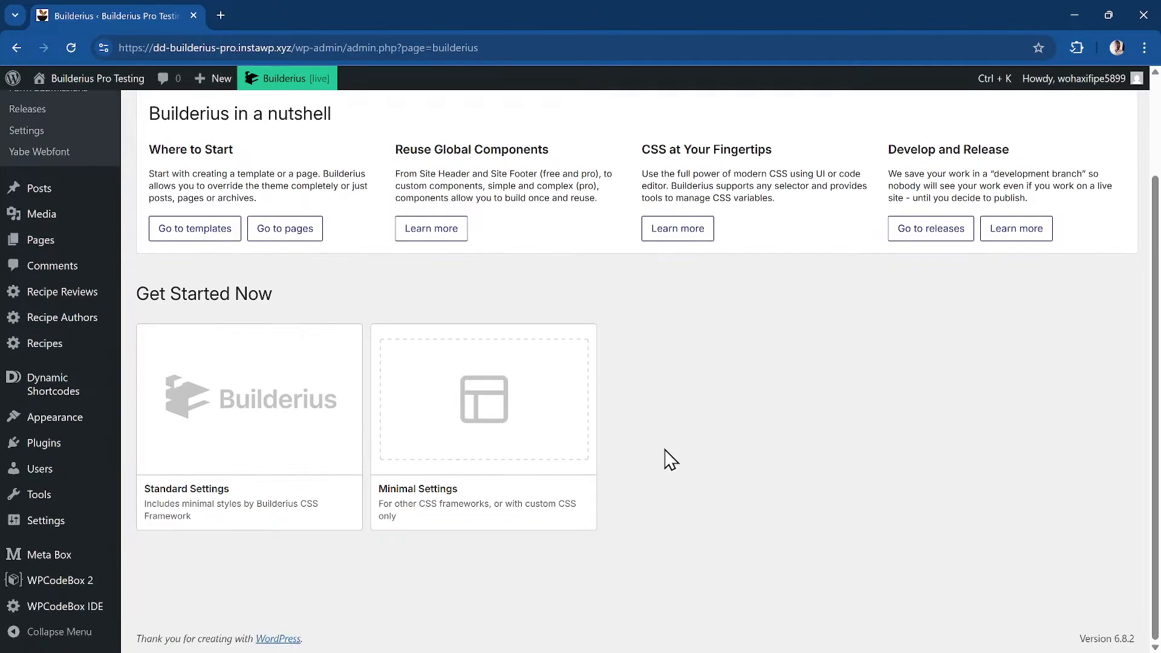
Choose the Minimal Settings starter and confirm its installation
{"action": "left_click", "coordinate": [458, 447]}
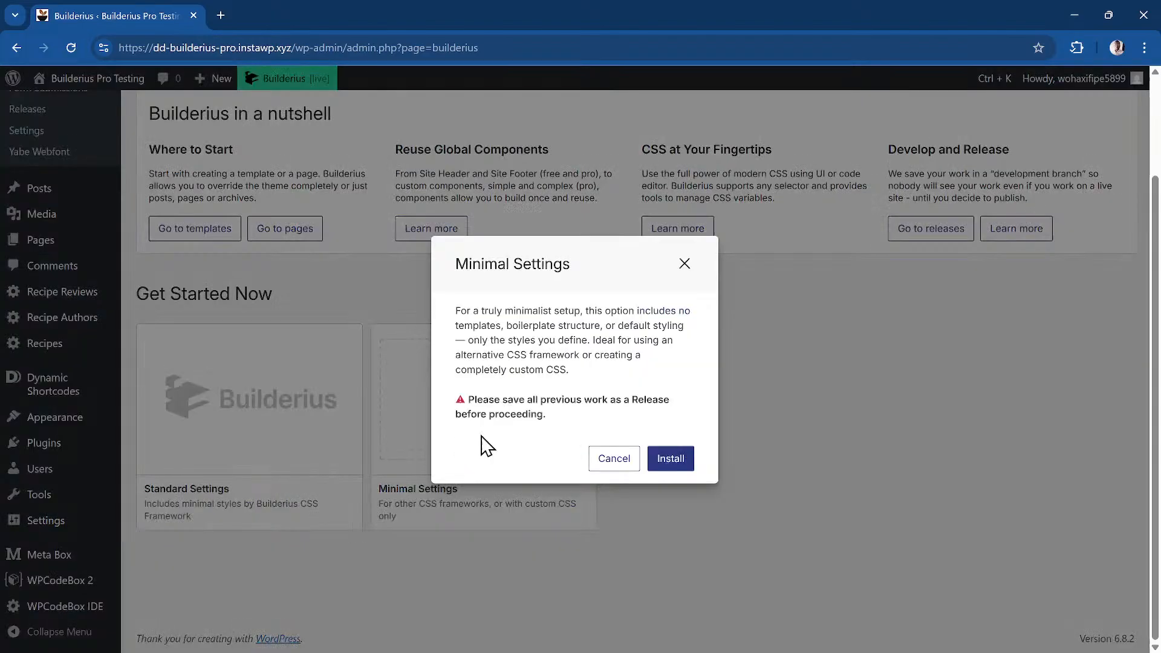
{"action": "left_click", "coordinate": [669, 459]}
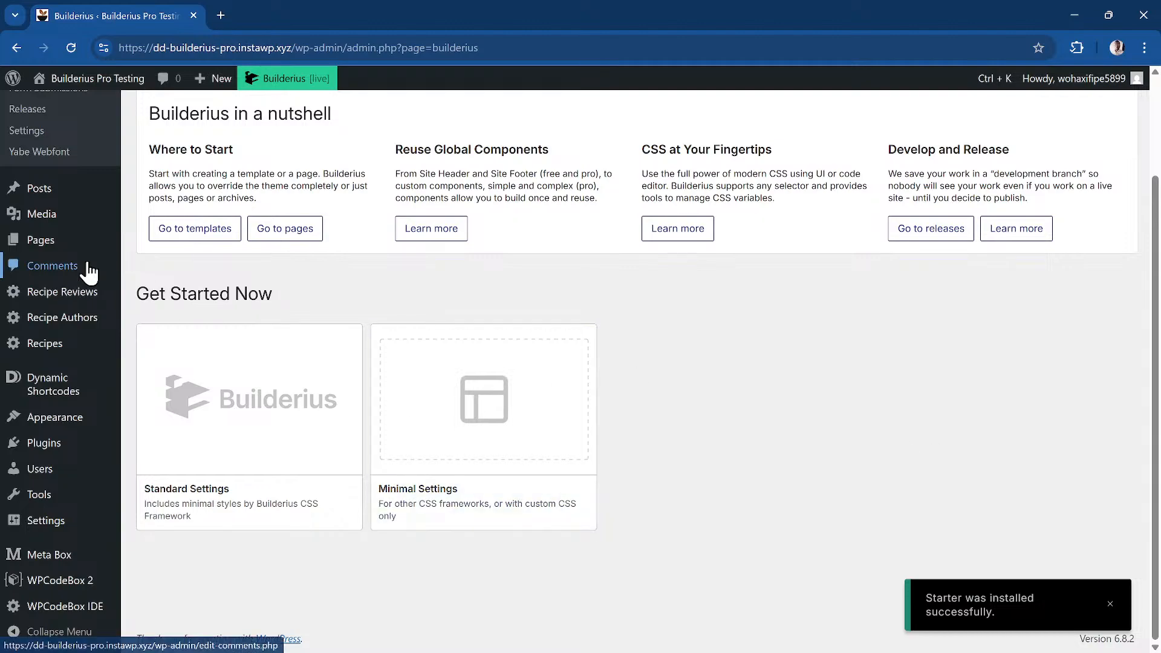
{"action": "scroll", "coordinate": [89, 272], "scroll_direction": "up", "scroll_amount": 2}
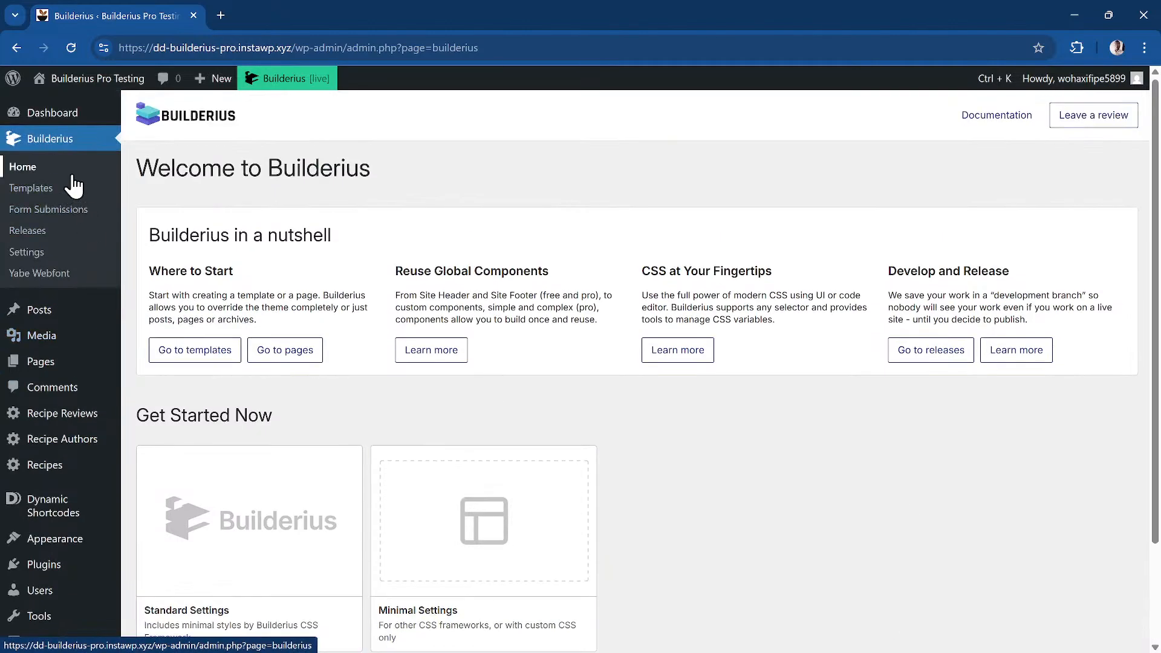
Check the saved releases, then start a new template from the empty Templates list
{"action": "left_click", "coordinate": [46, 189]}
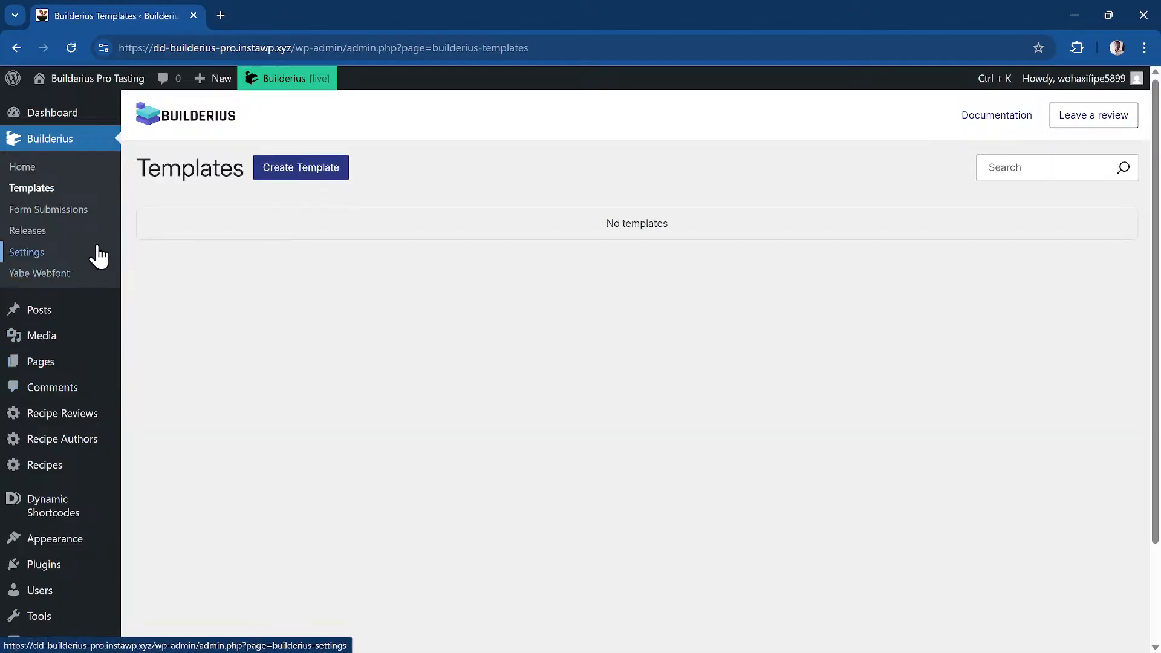
{"action": "left_click", "coordinate": [76, 234]}
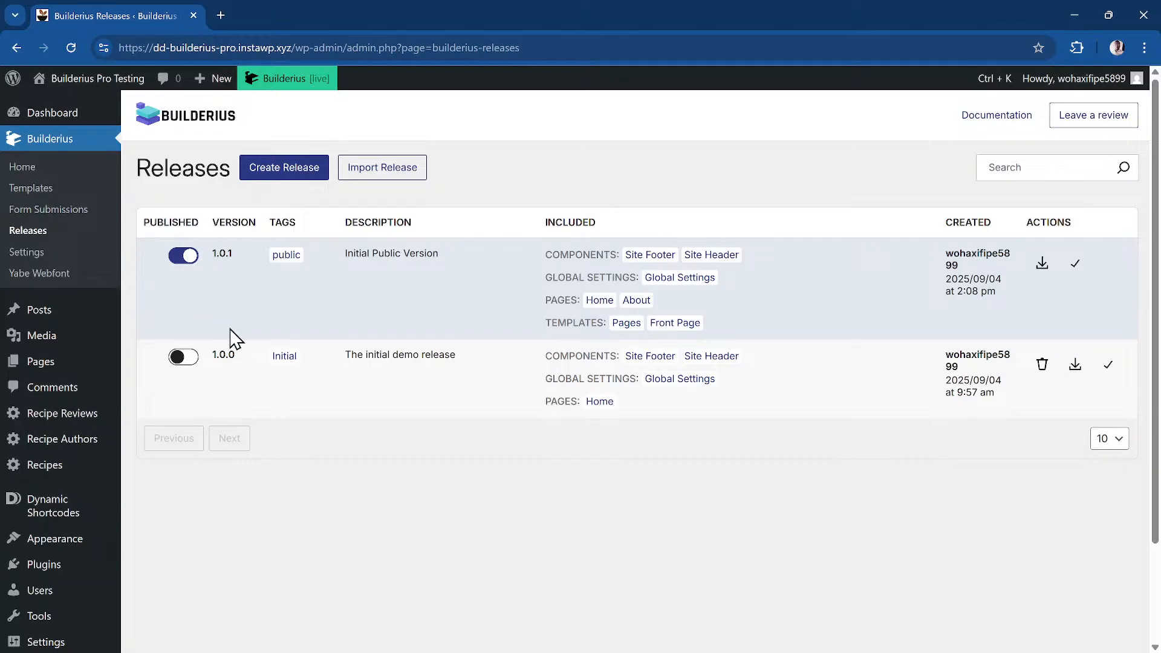
{"action": "left_click", "coordinate": [50, 188]}
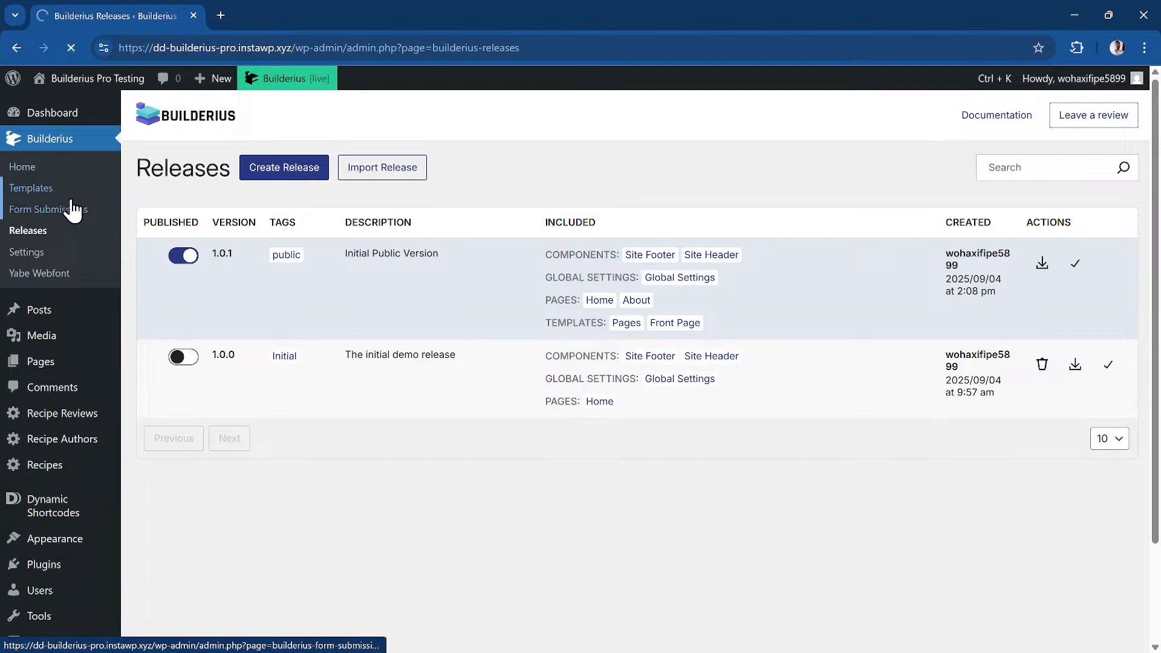
{"action": "left_click", "coordinate": [303, 183]}
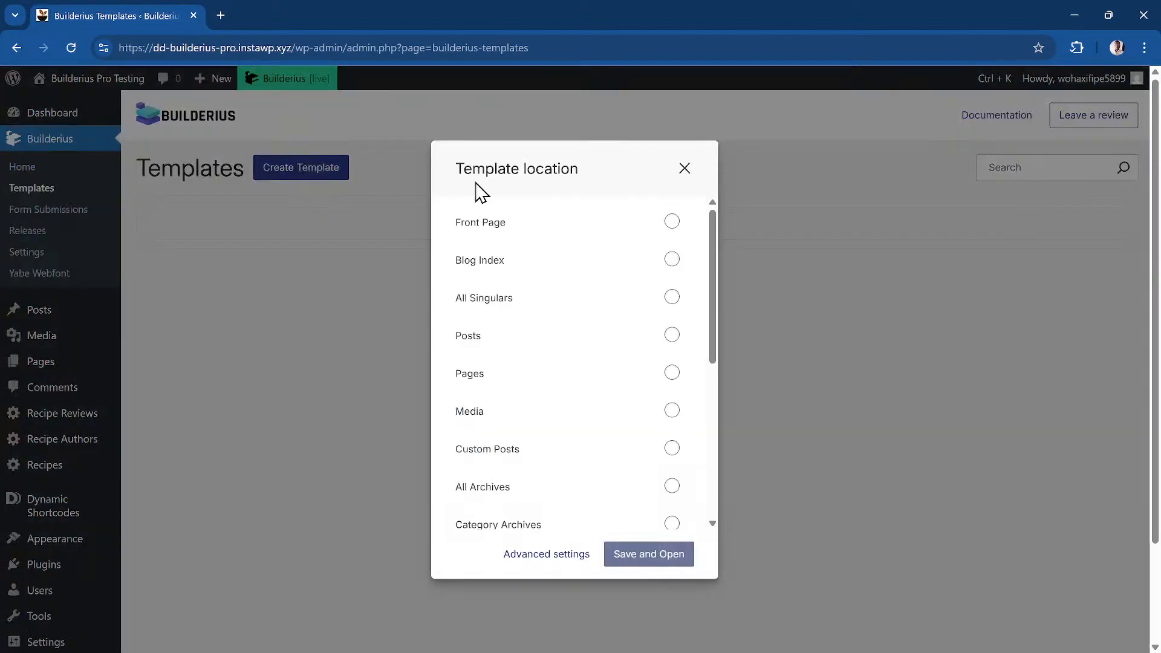
Set the new template's location to Front Page, save it, and open it in the builder
{"action": "left_click", "coordinate": [672, 223]}
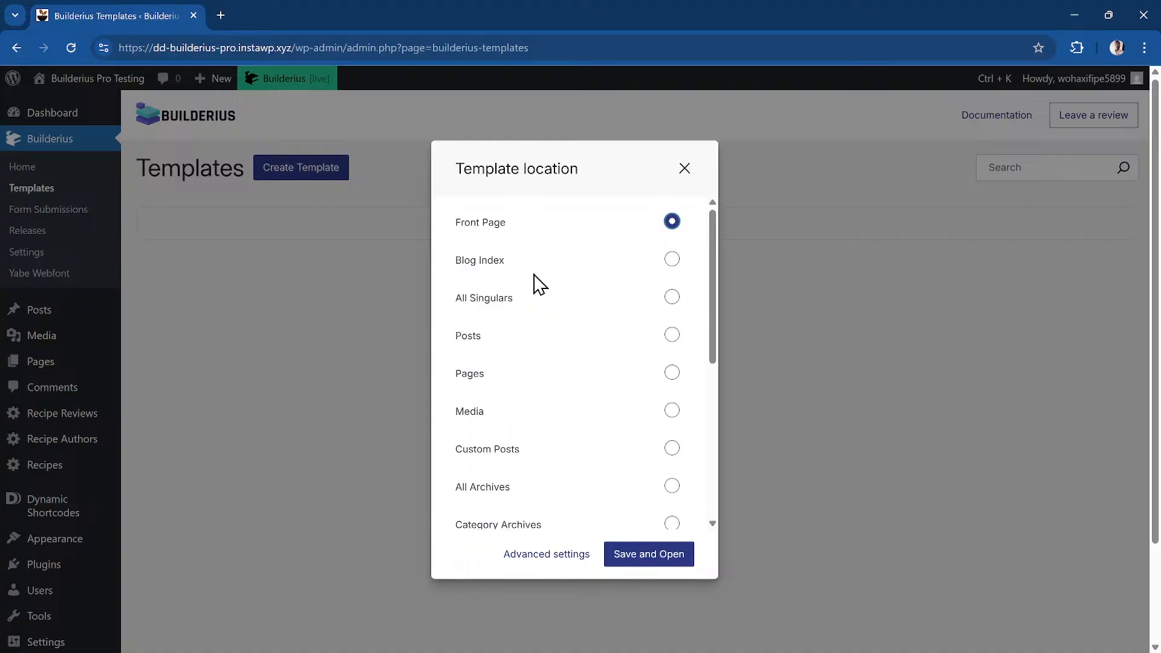
{"action": "scroll", "coordinate": [552, 357], "scroll_direction": "down", "scroll_amount": 5}
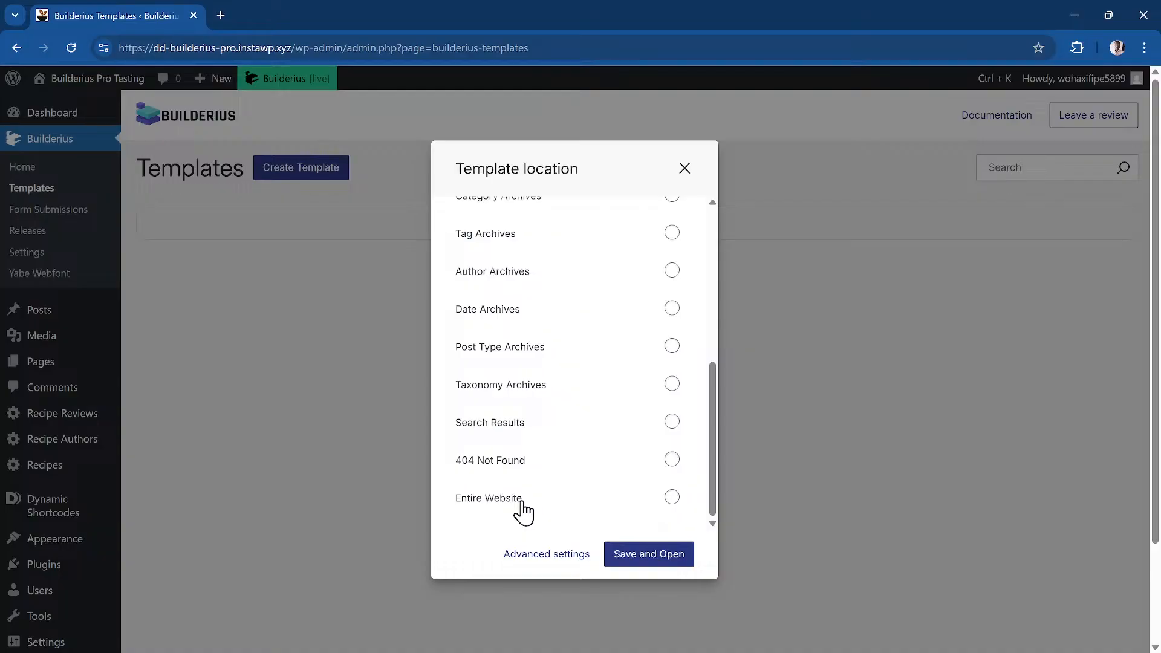
{"action": "scroll", "coordinate": [523, 513], "scroll_direction": "up", "scroll_amount": 5}
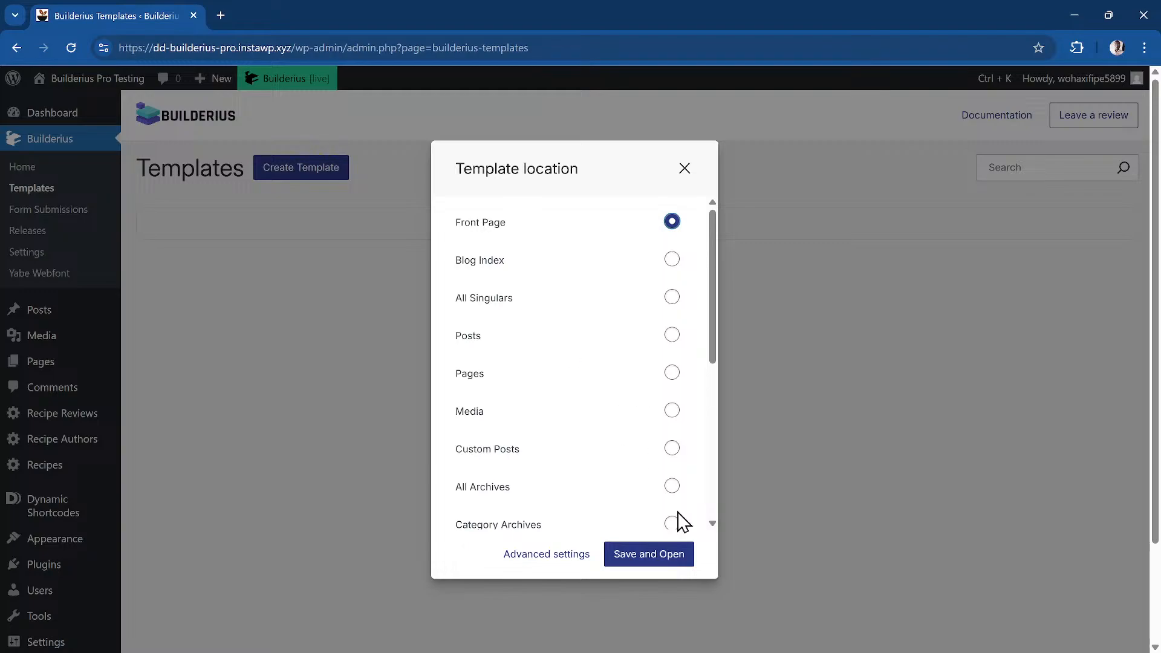
{"action": "left_click", "coordinate": [636, 570]}
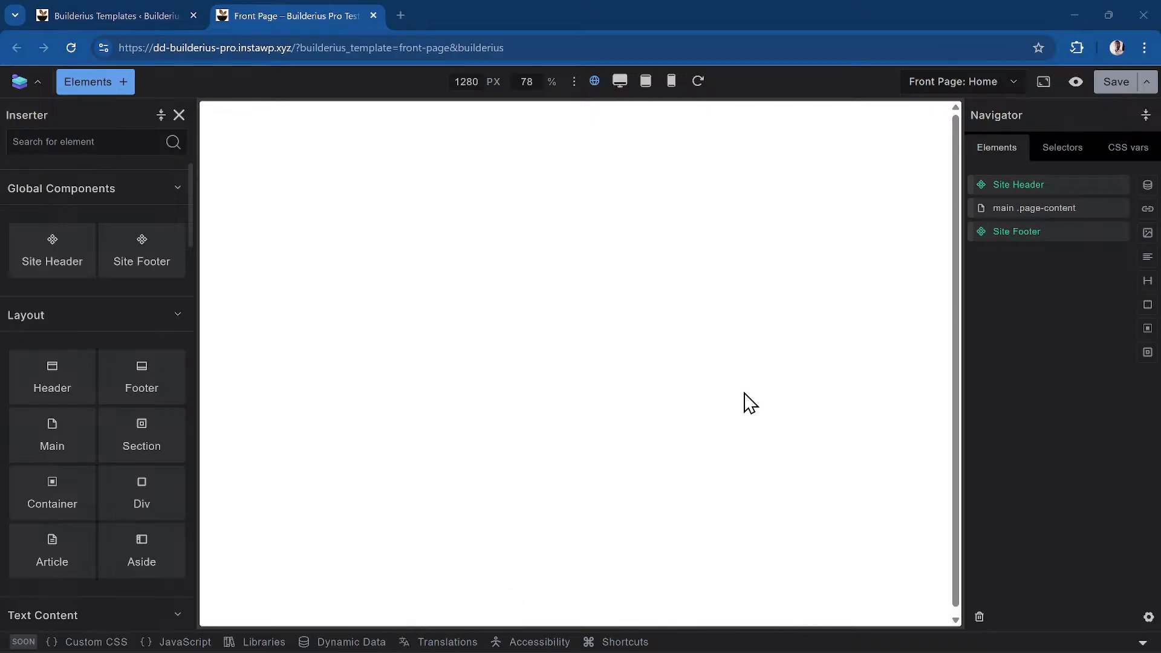
Inspect the Site Header, then the Site Footer component properties in the Navigator
{"action": "left_click", "coordinate": [1041, 185]}
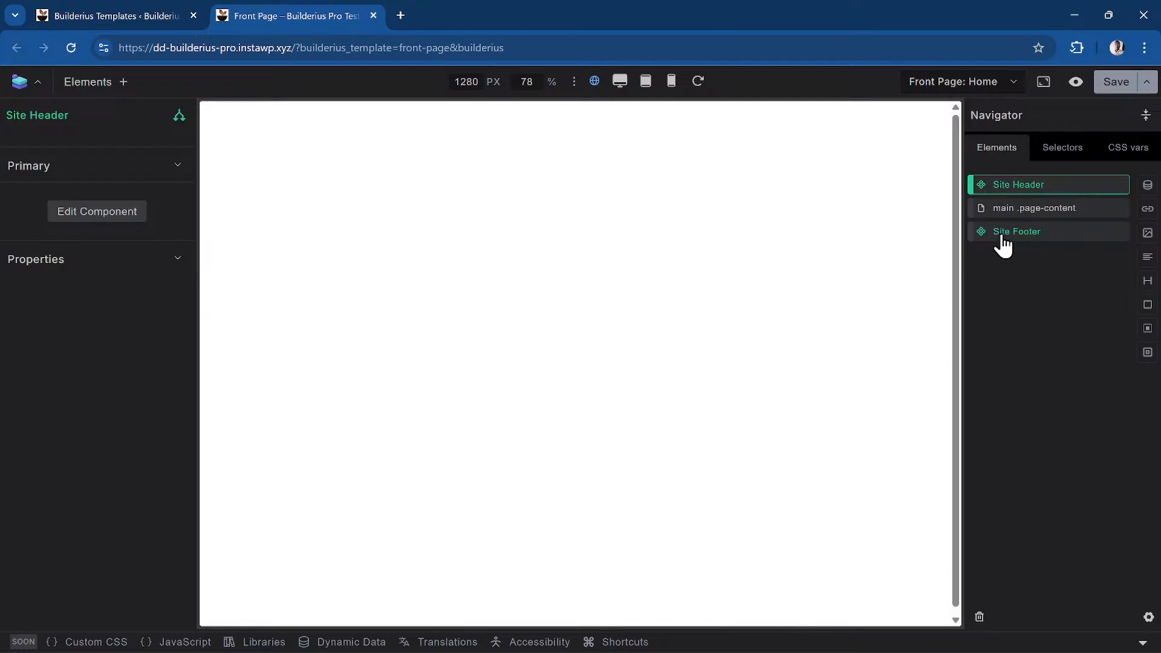
{"action": "left_click", "coordinate": [1053, 236]}
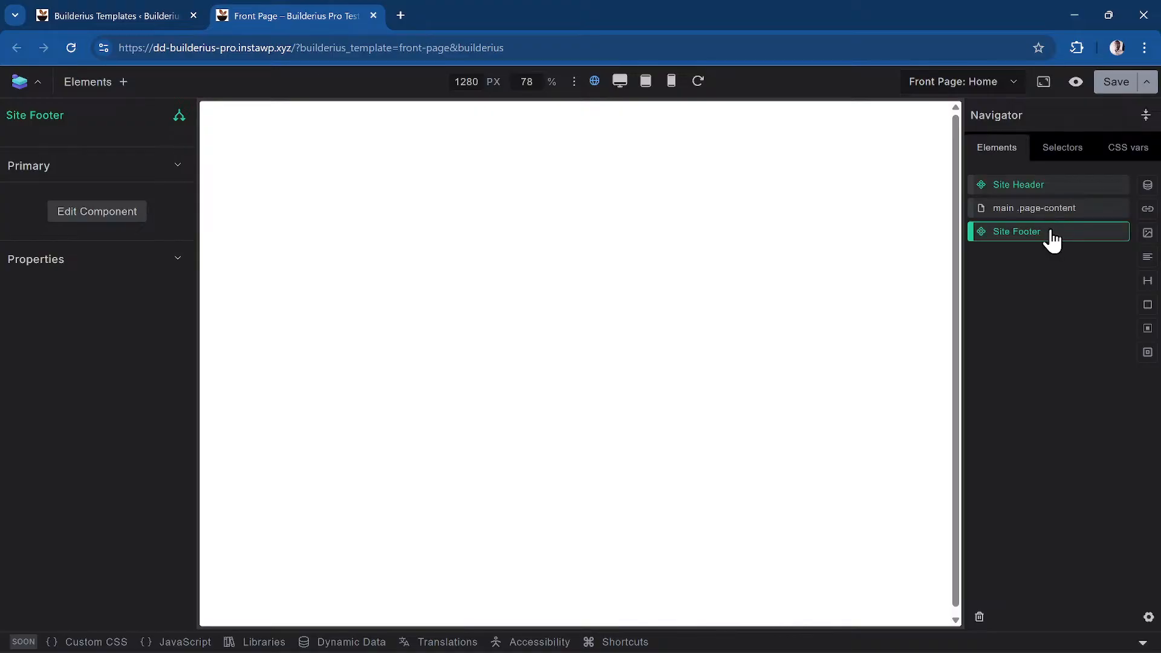
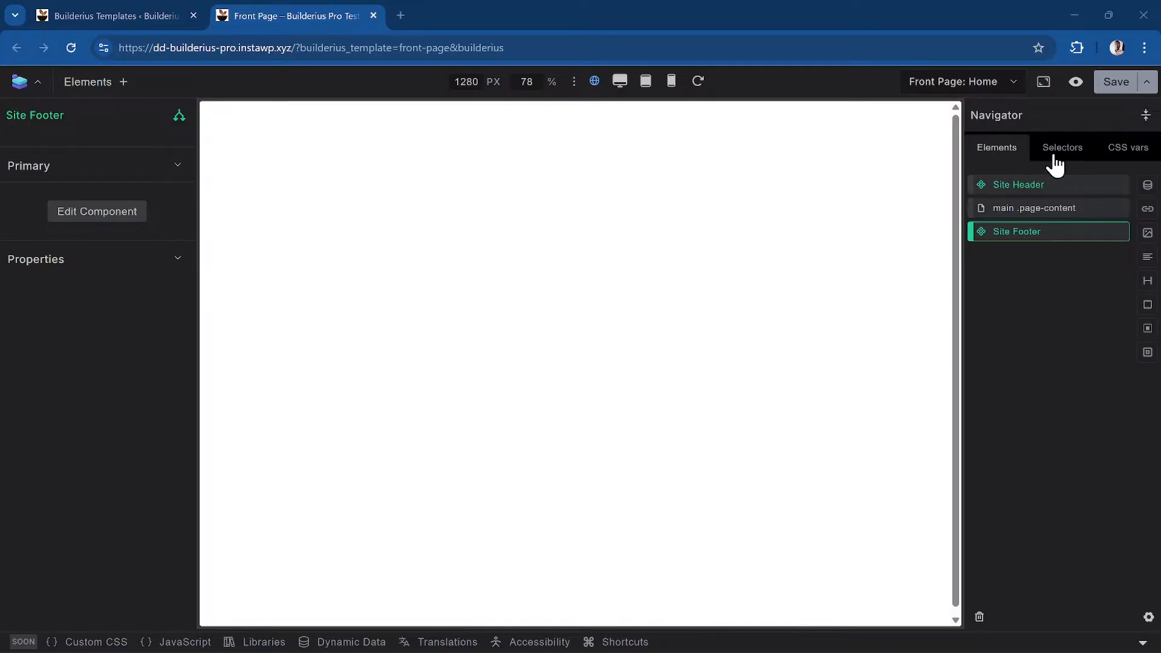
In the Selectors list, step through the :root and h1–h6 global selectors' style settings
{"action": "left_click", "coordinate": [1062, 161]}
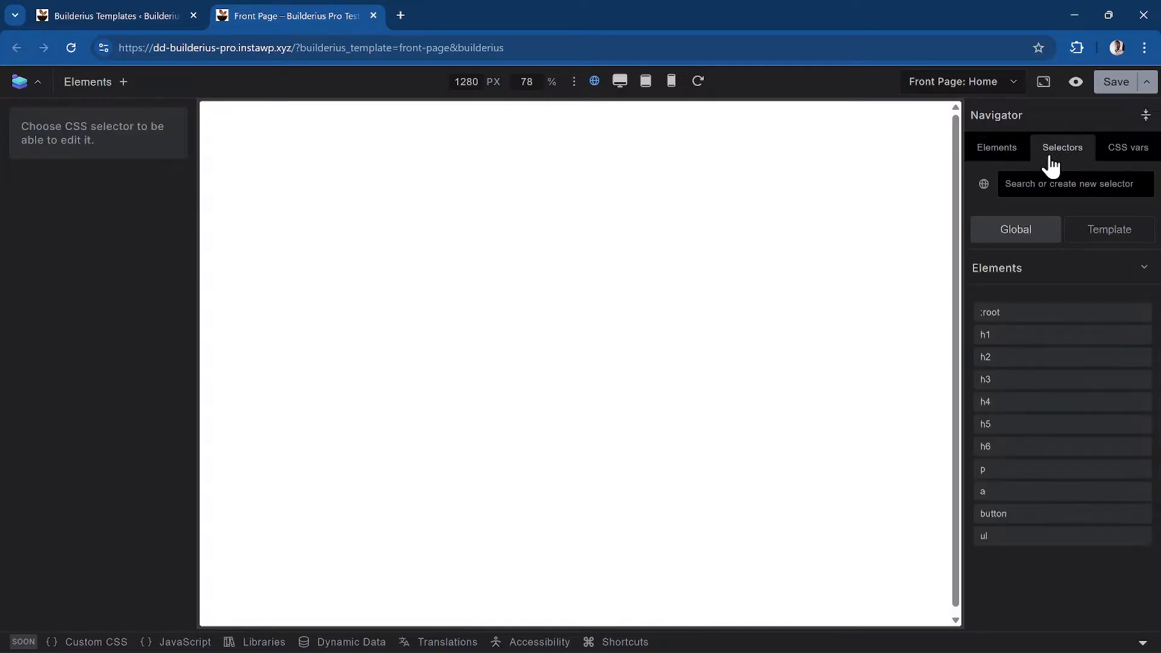
{"action": "left_click", "coordinate": [1022, 314]}
{"action": "left_click", "coordinate": [1033, 339]}
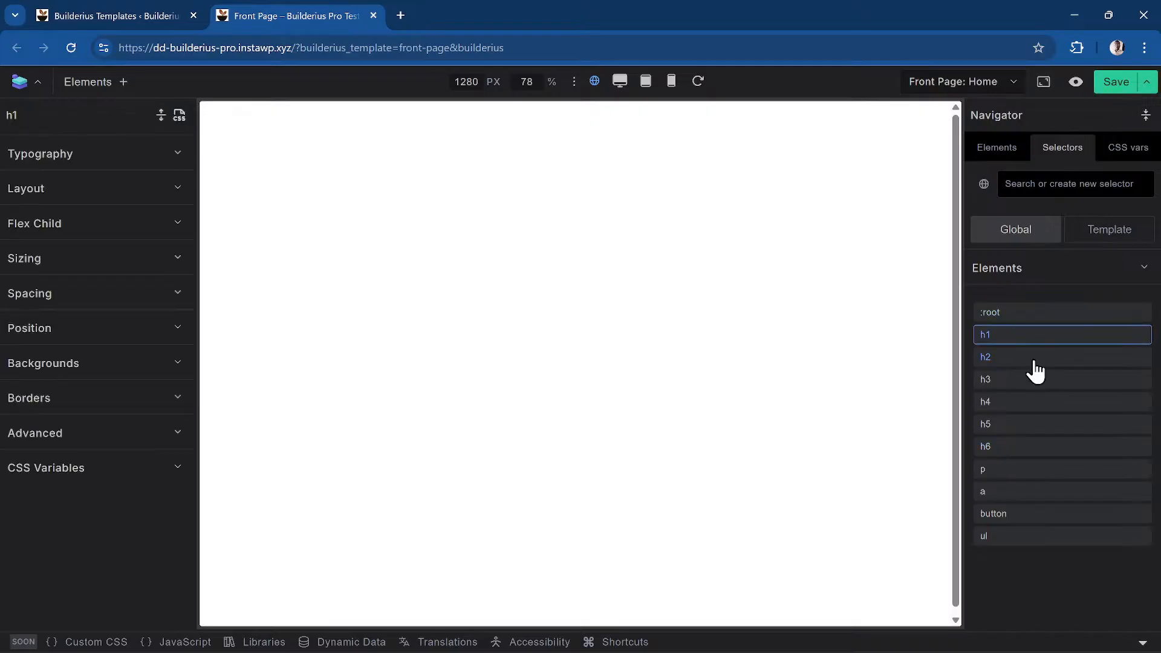
{"action": "left_click", "coordinate": [1033, 359]}
{"action": "left_click", "coordinate": [1037, 381]}
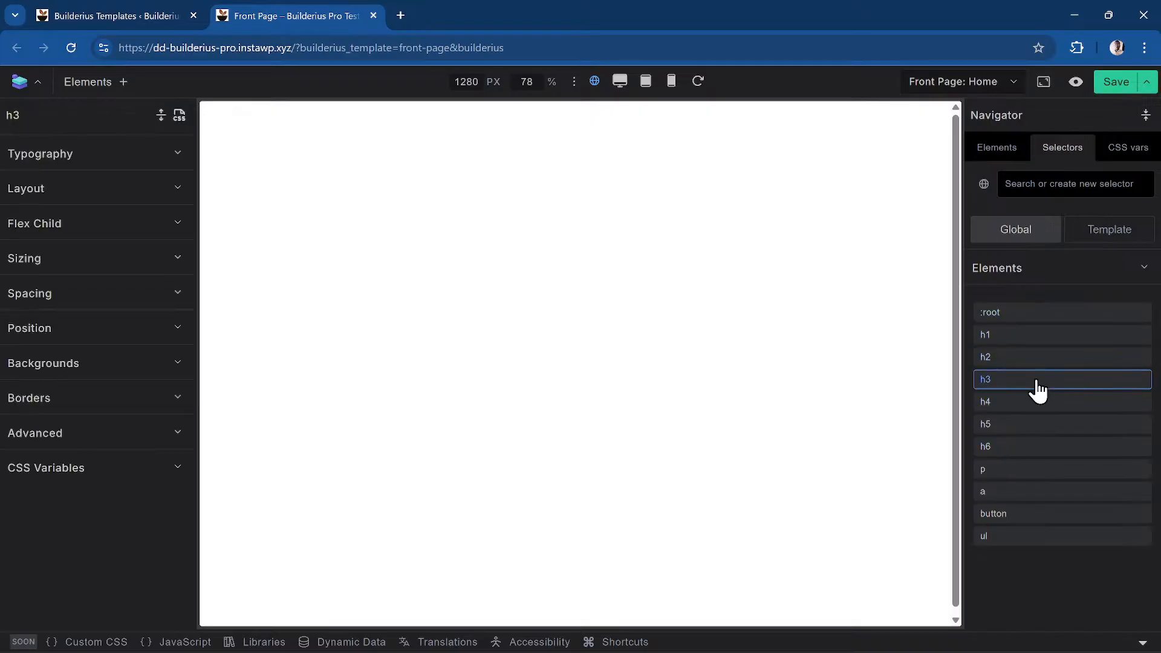
{"action": "left_click", "coordinate": [1042, 402]}
{"action": "left_click", "coordinate": [1050, 425]}
{"action": "left_click", "coordinate": [1057, 449]}
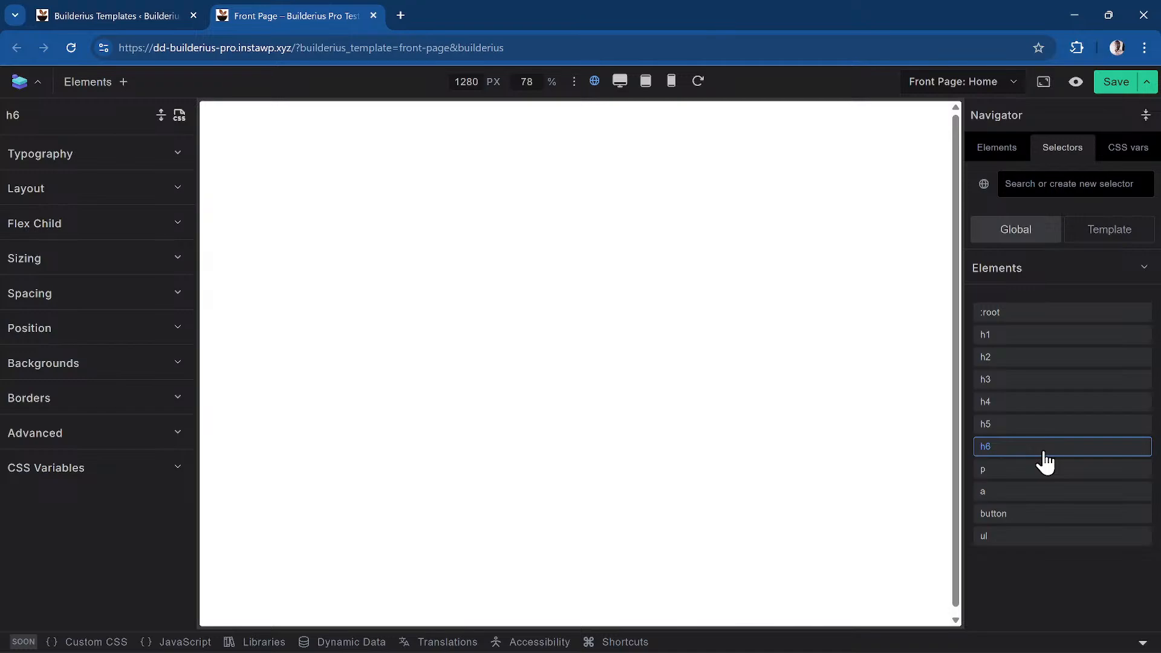
Go to the Builderius Templates page, then back to the Front Page template editor
{"action": "left_click", "coordinate": [109, 16]}
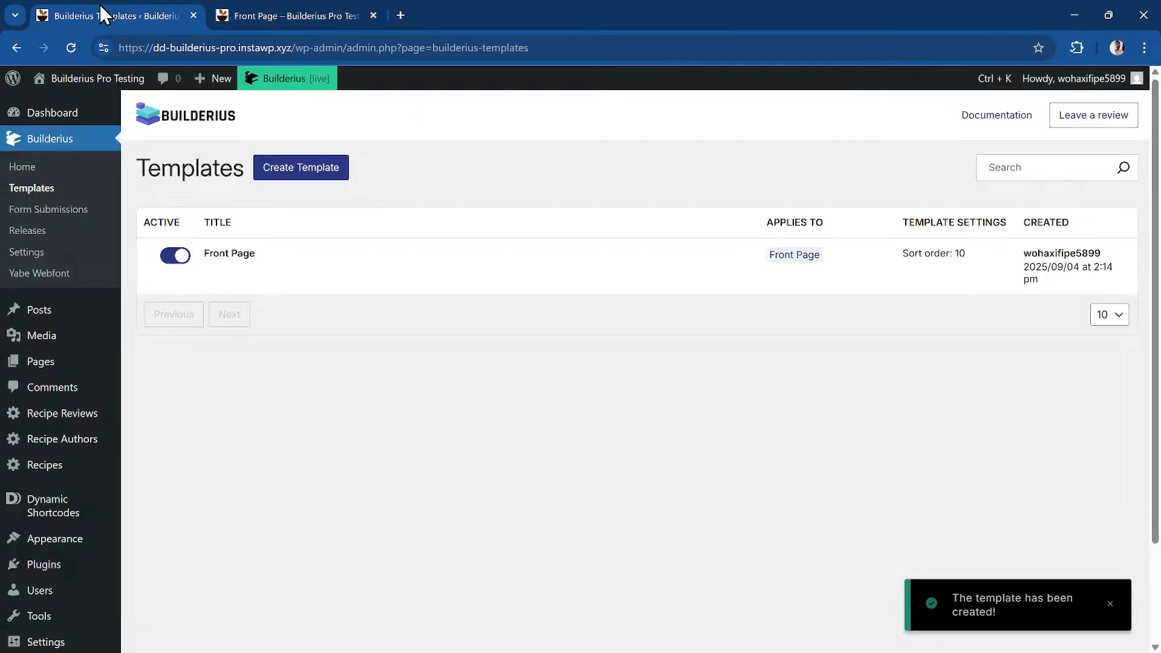
{"action": "left_click", "coordinate": [326, 13]}
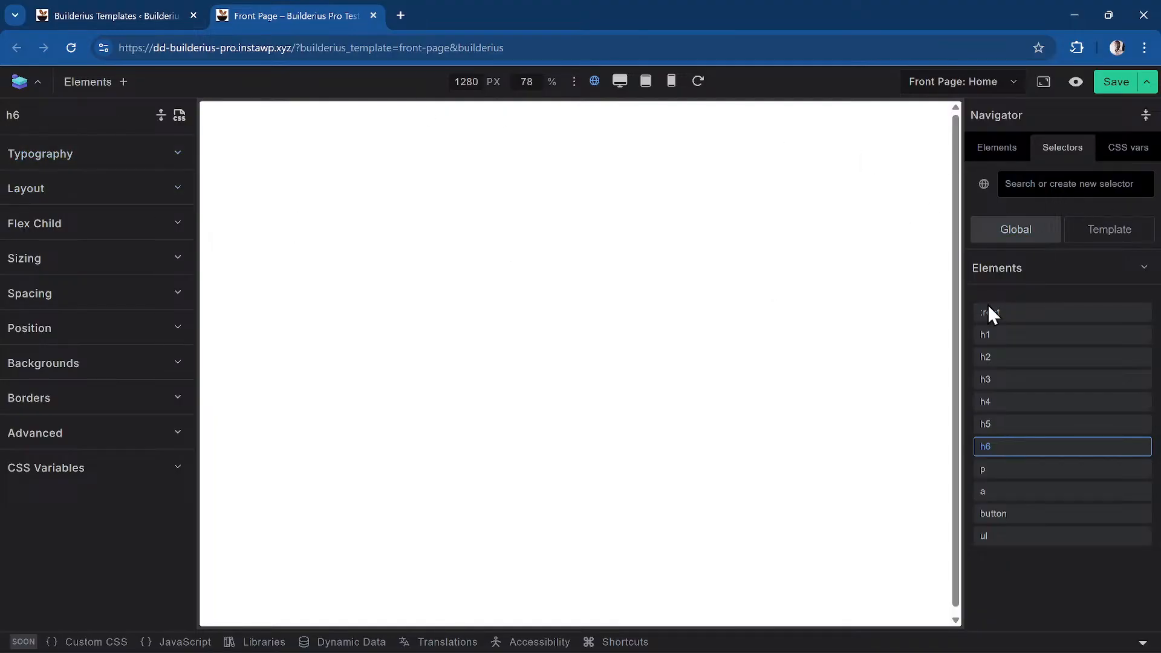
Open the :root selector's styles, then twice type and clear * in the selector search
{"action": "left_click", "coordinate": [1032, 318]}
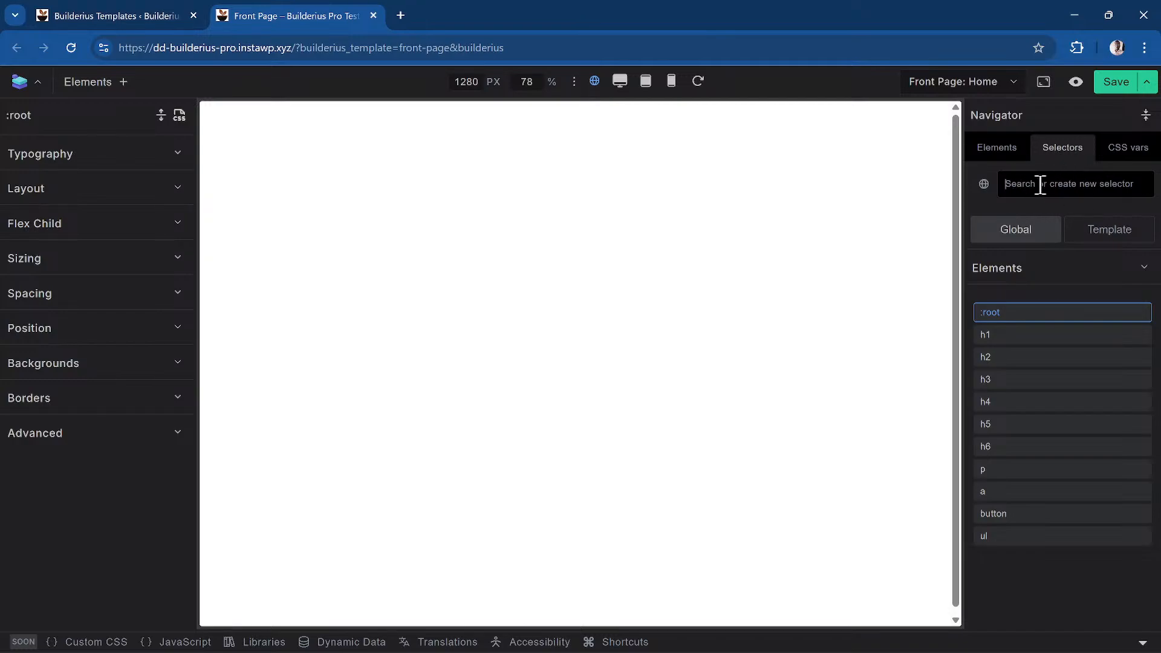
{"action": "type", "text": "*"}
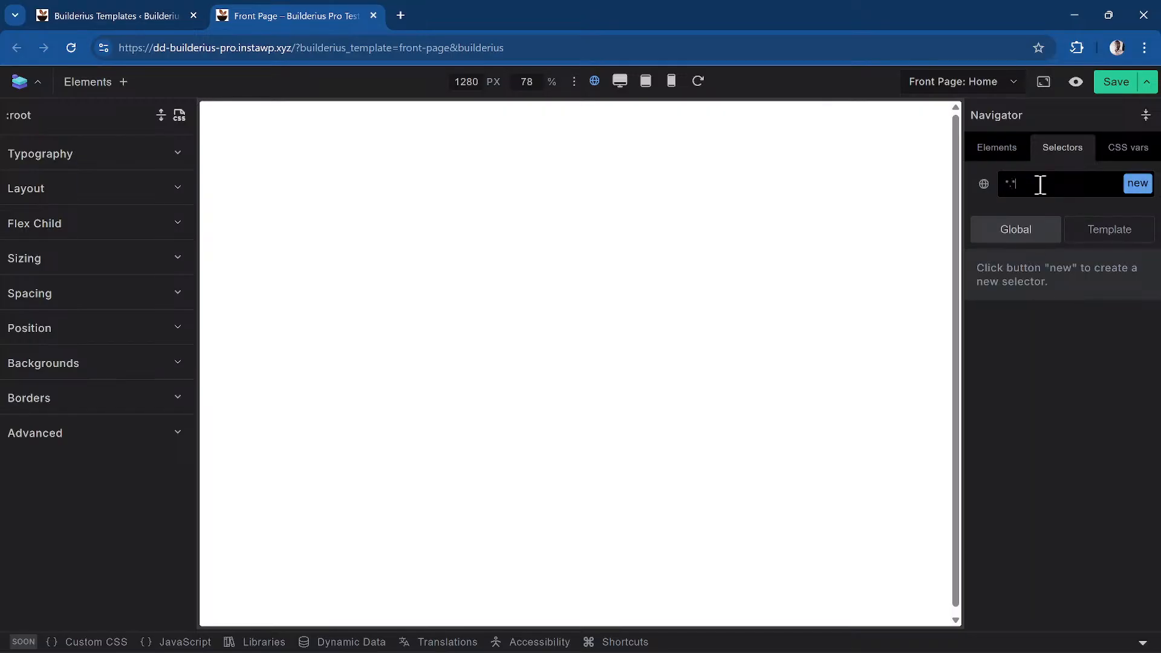
{"action": "key", "text": "BackSpace"}
{"action": "type", "text": "*"}
{"action": "key", "text": "BackSpace"}
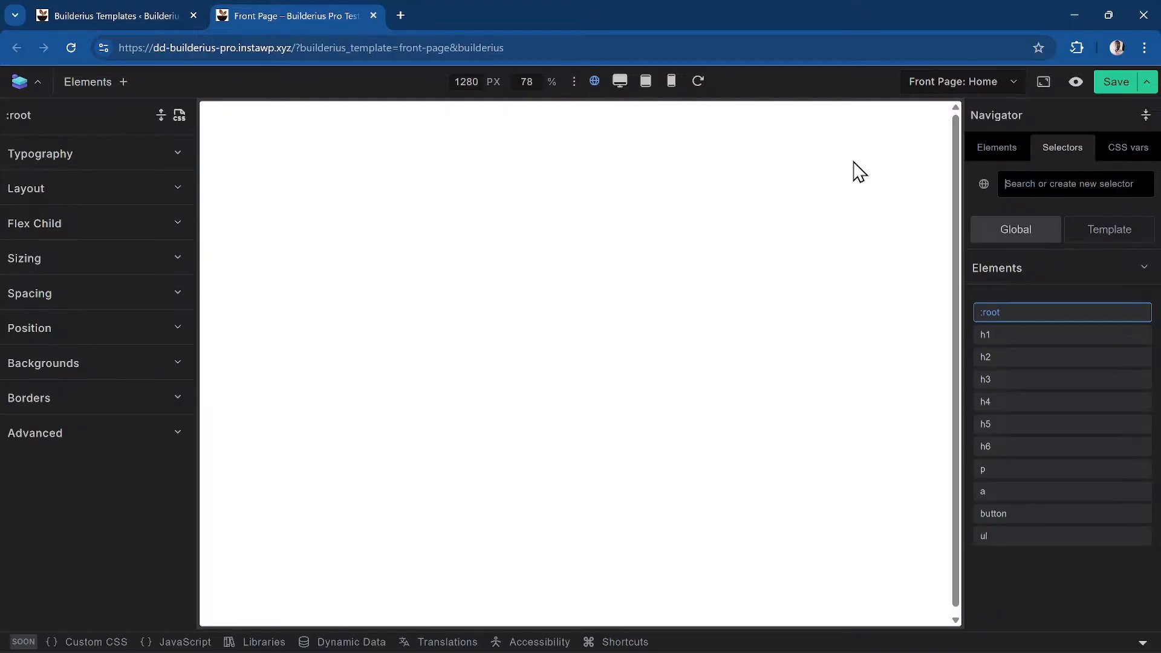
Open the CSS code editor for :root and show All CSS for the global selectors
{"action": "left_click", "coordinate": [179, 116]}
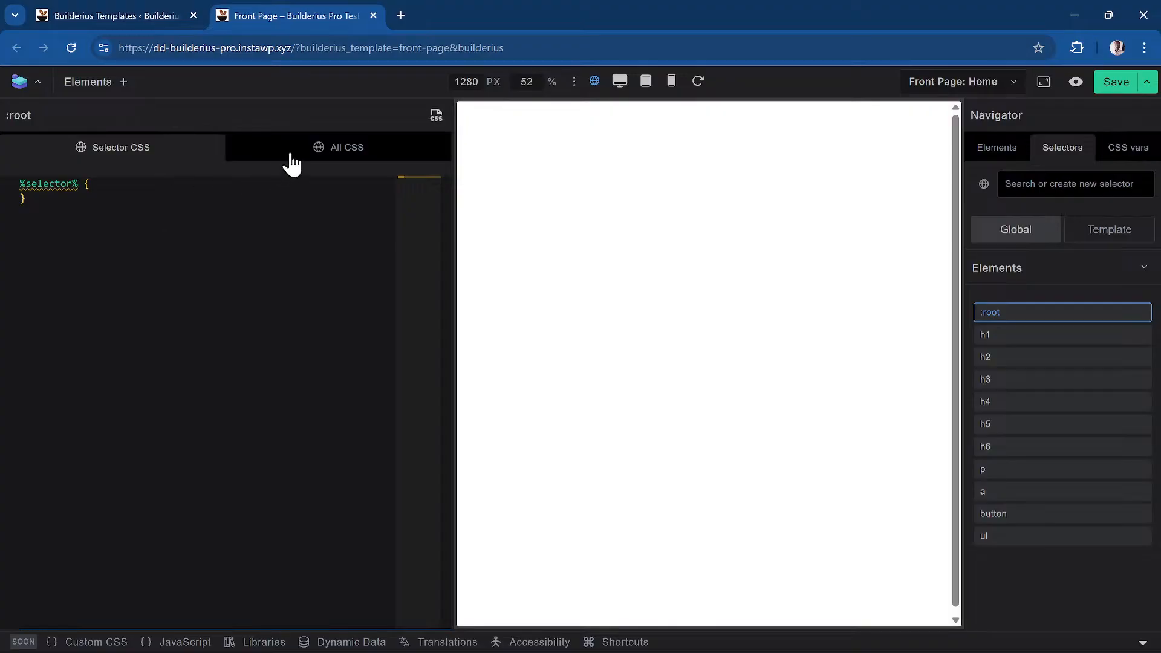
{"action": "left_click", "coordinate": [353, 164]}
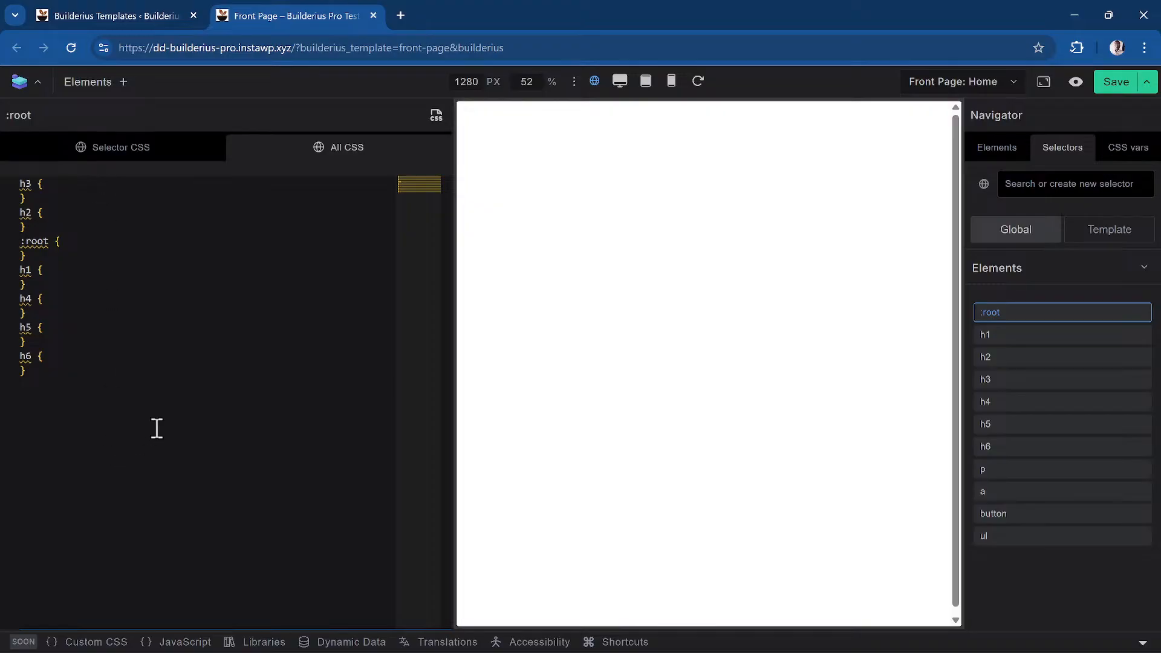
{"action": "left_click", "coordinate": [173, 404]}
Open the live front page in a new tab, then go to the Builderius Home welcome page
{"action": "left_click", "coordinate": [1082, 82]}
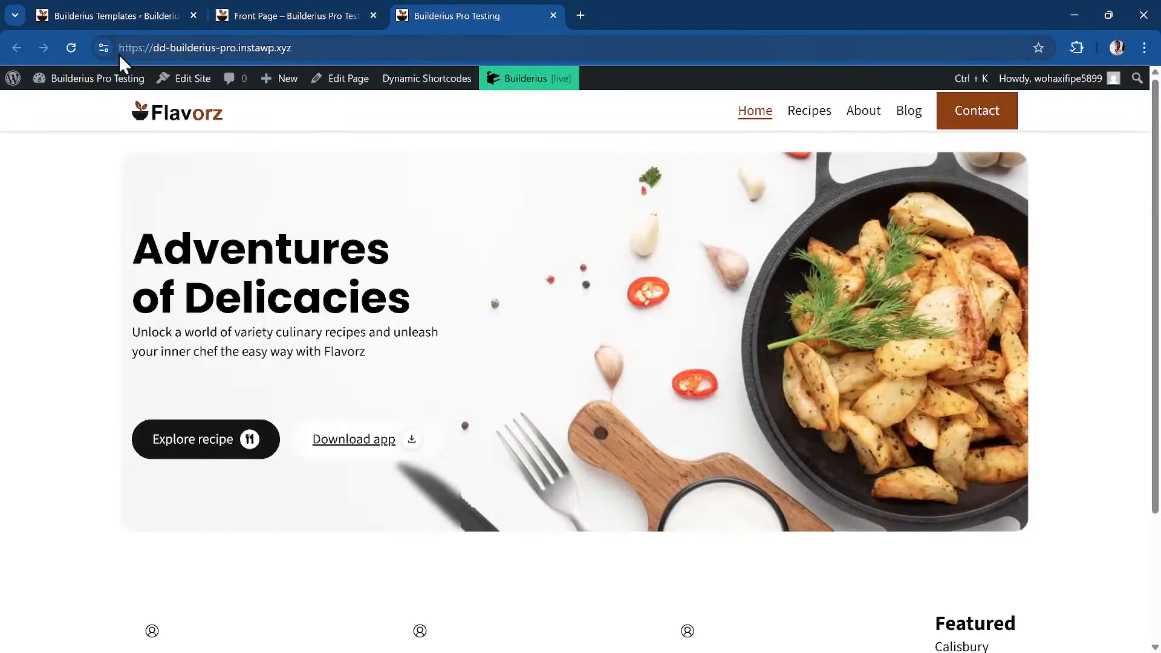
{"action": "left_click", "coordinate": [104, 88]}
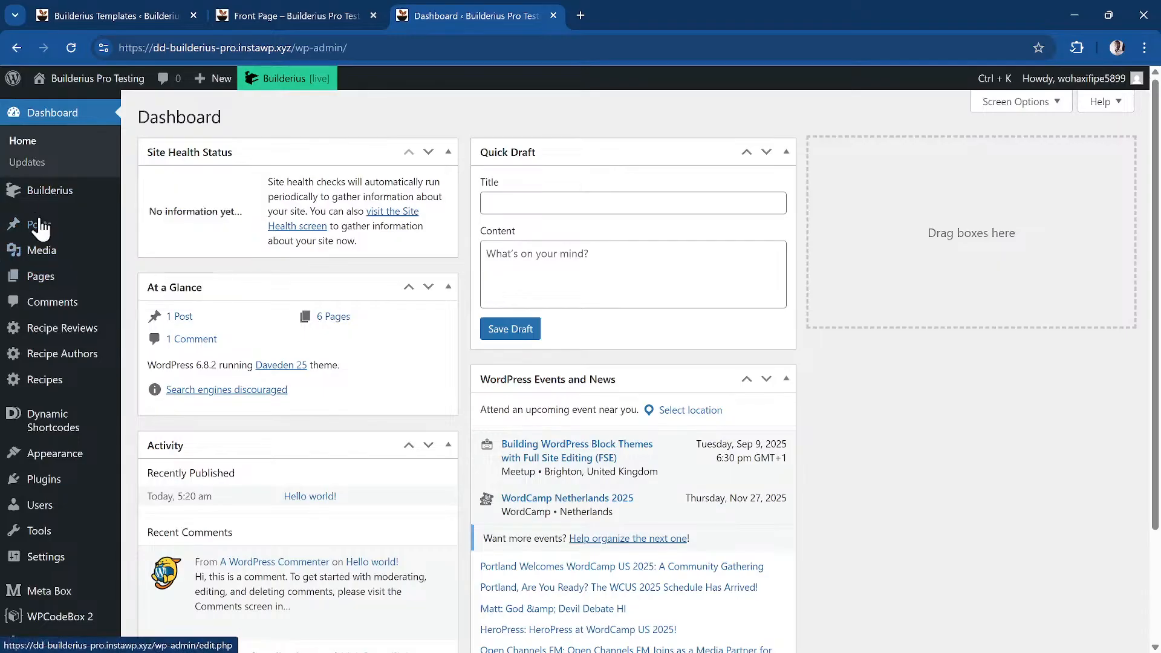
{"action": "mouse_move", "coordinate": [52, 204]}
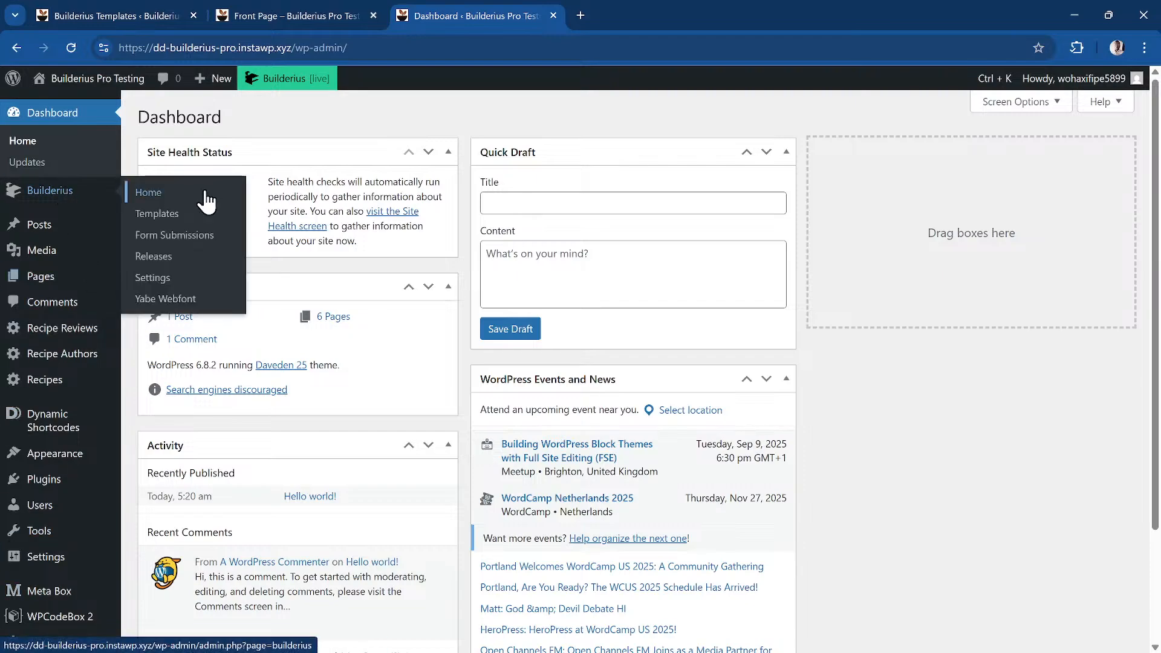
{"action": "left_click", "coordinate": [200, 204]}
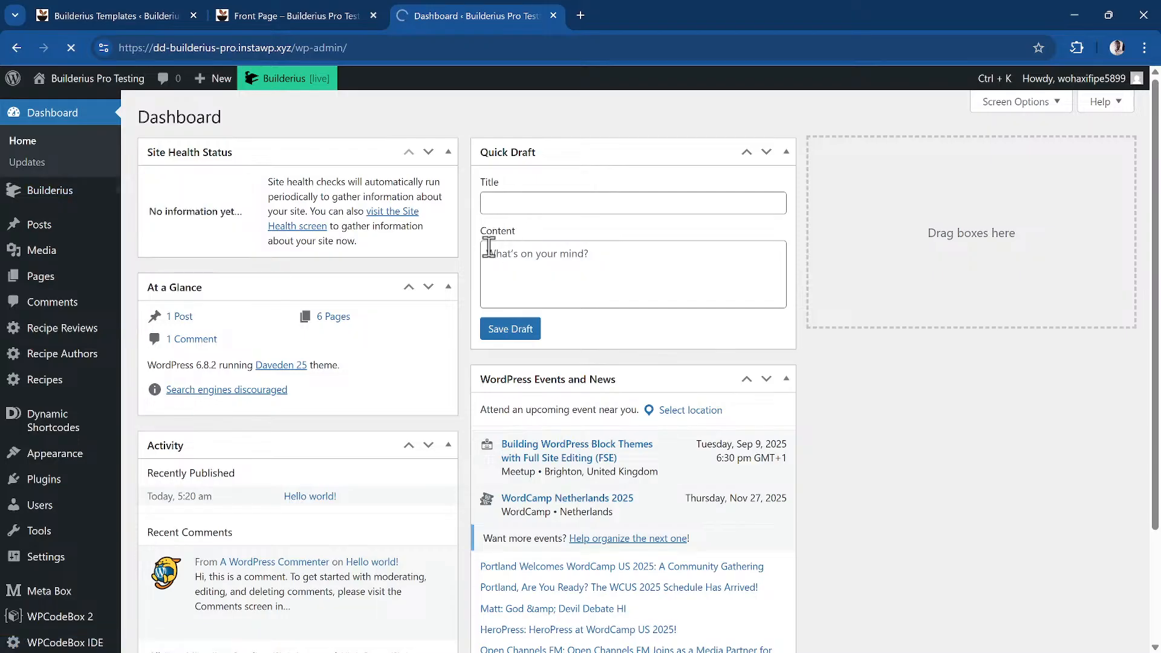
{"action": "scroll", "coordinate": [371, 532], "scroll_direction": "down", "scroll_amount": 3}
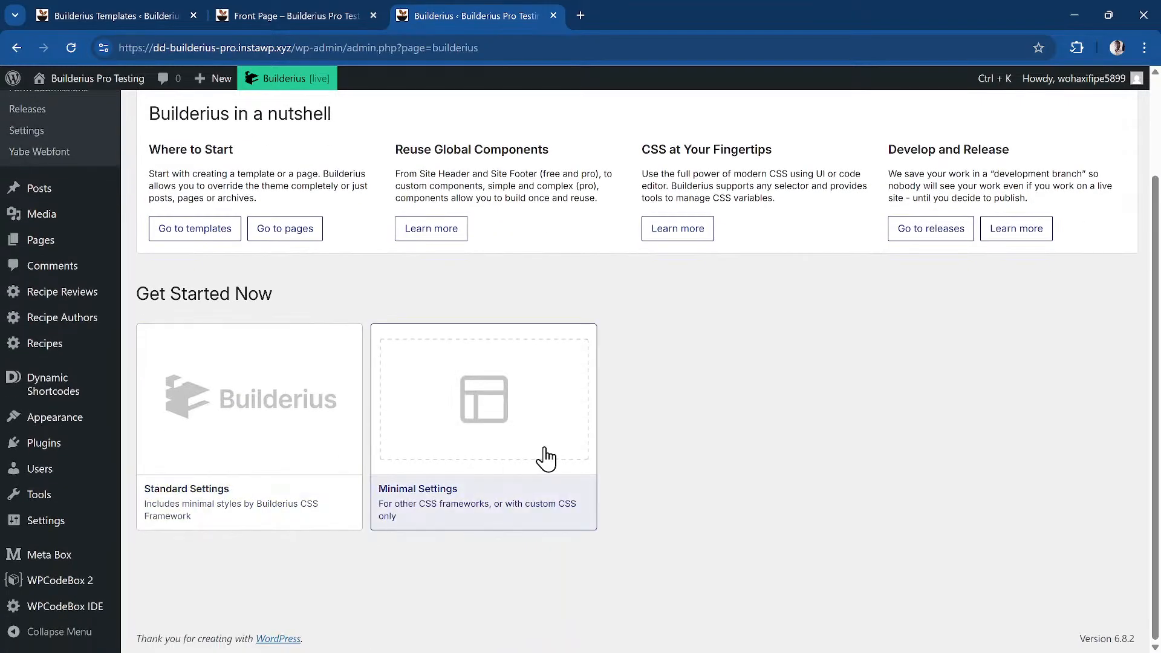
Choose Standard Settings and confirm installing the starter framework
{"action": "left_click", "coordinate": [246, 454]}
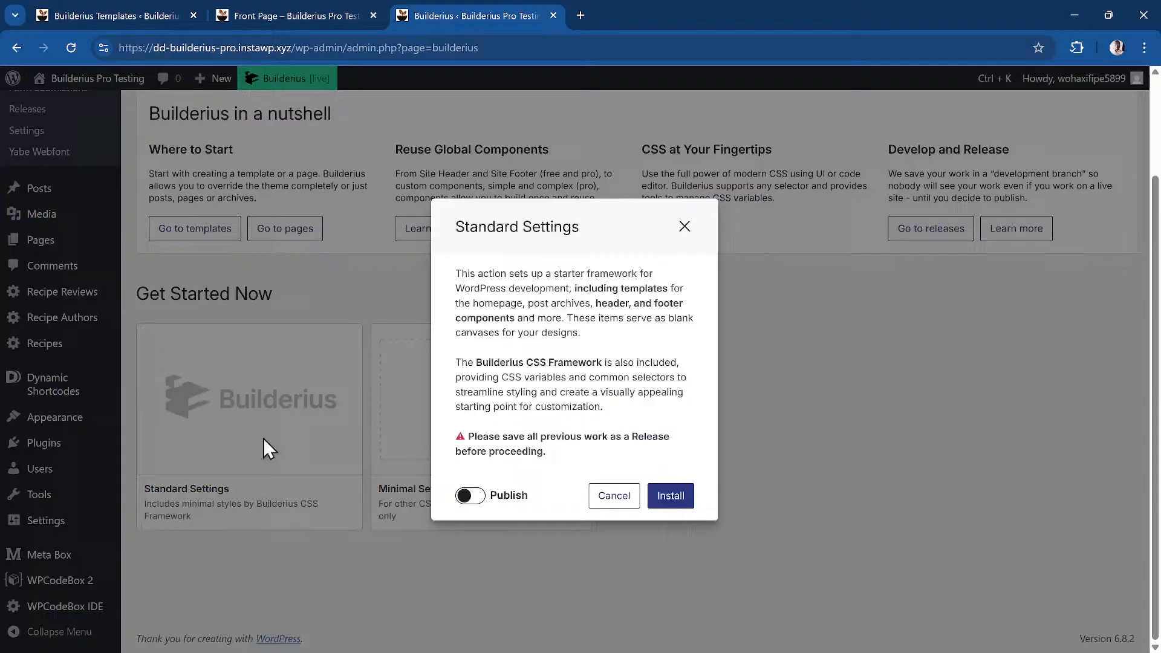
{"action": "left_click", "coordinate": [686, 509]}
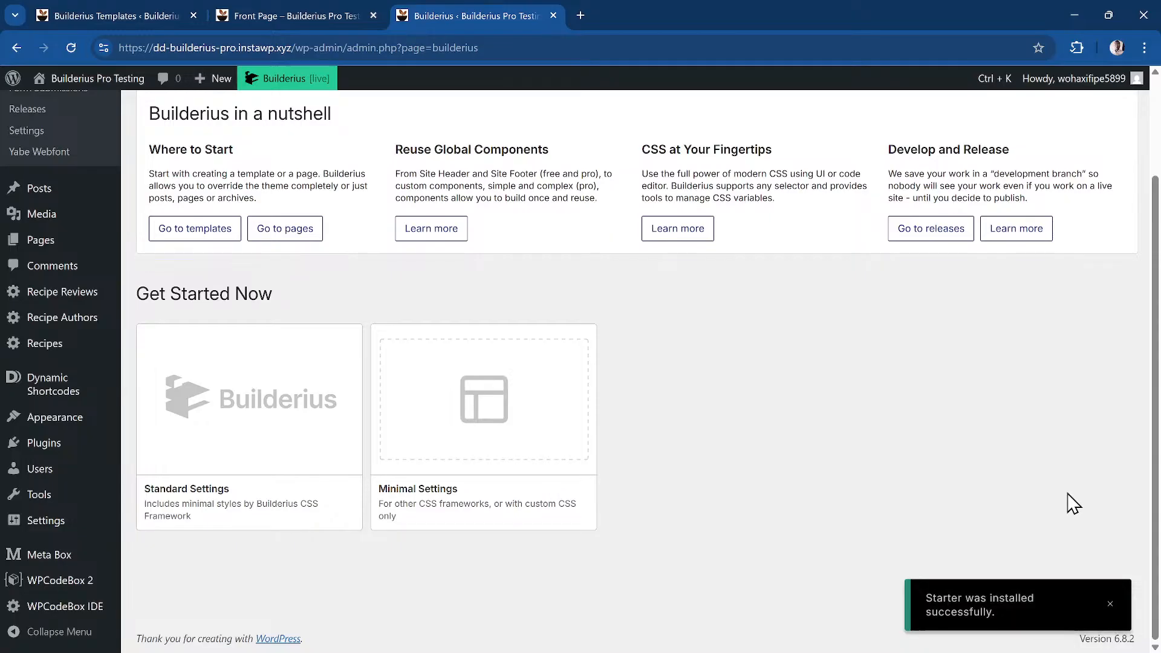
{"action": "mouse_move", "coordinate": [111, 92]}
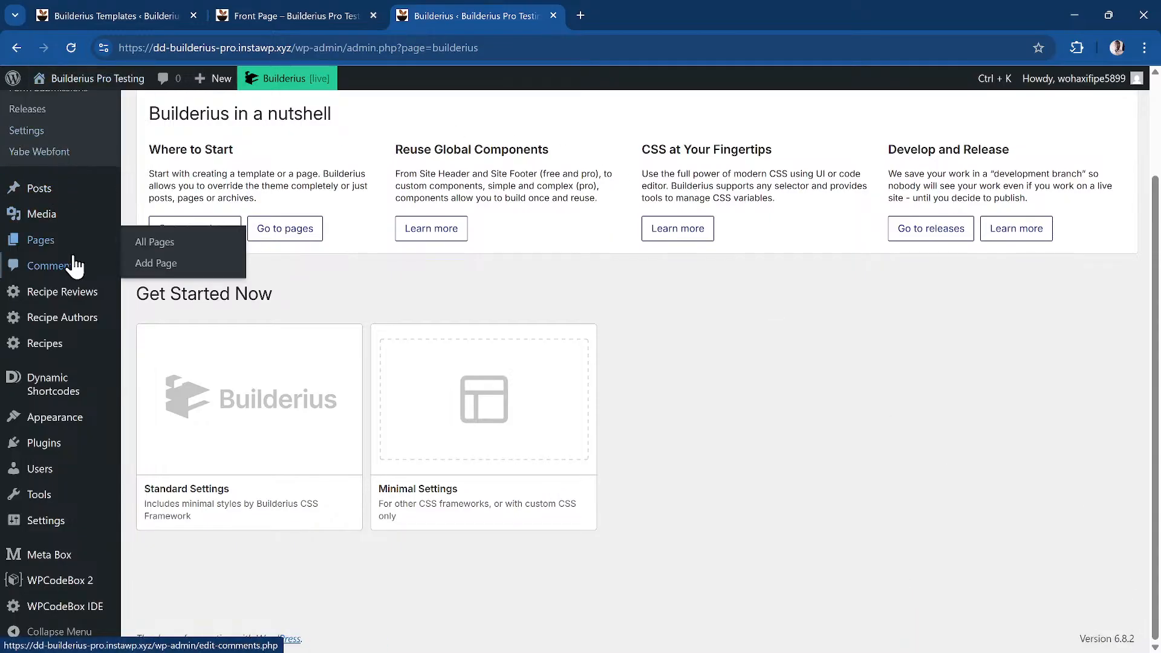
{"action": "scroll", "coordinate": [74, 260], "scroll_direction": "up", "scroll_amount": 2}
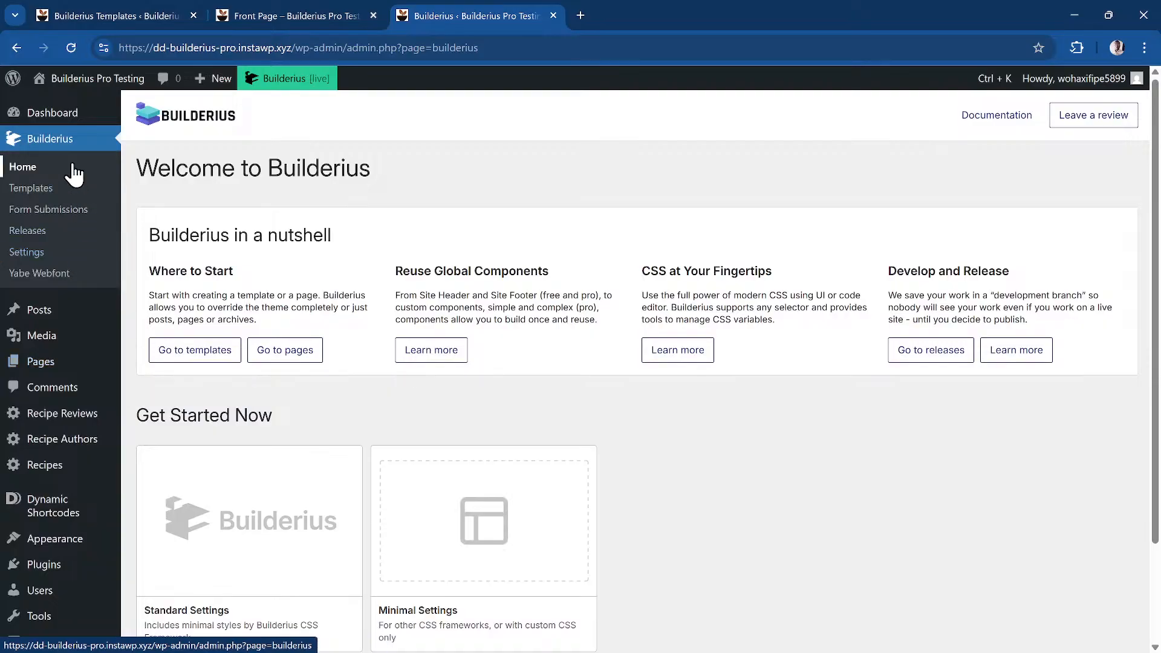
Review the new Pages, Posts, archive, 404 and blog templates, then visit the site's front page
{"action": "left_click", "coordinate": [67, 194]}
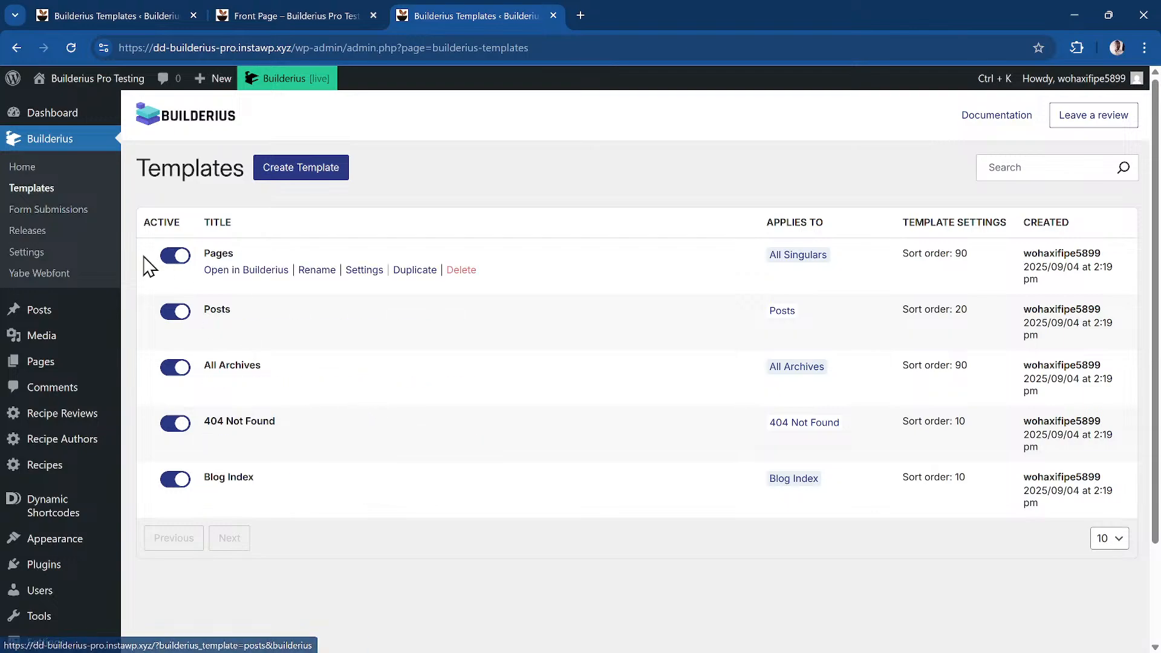
{"action": "mouse_move", "coordinate": [125, 83]}
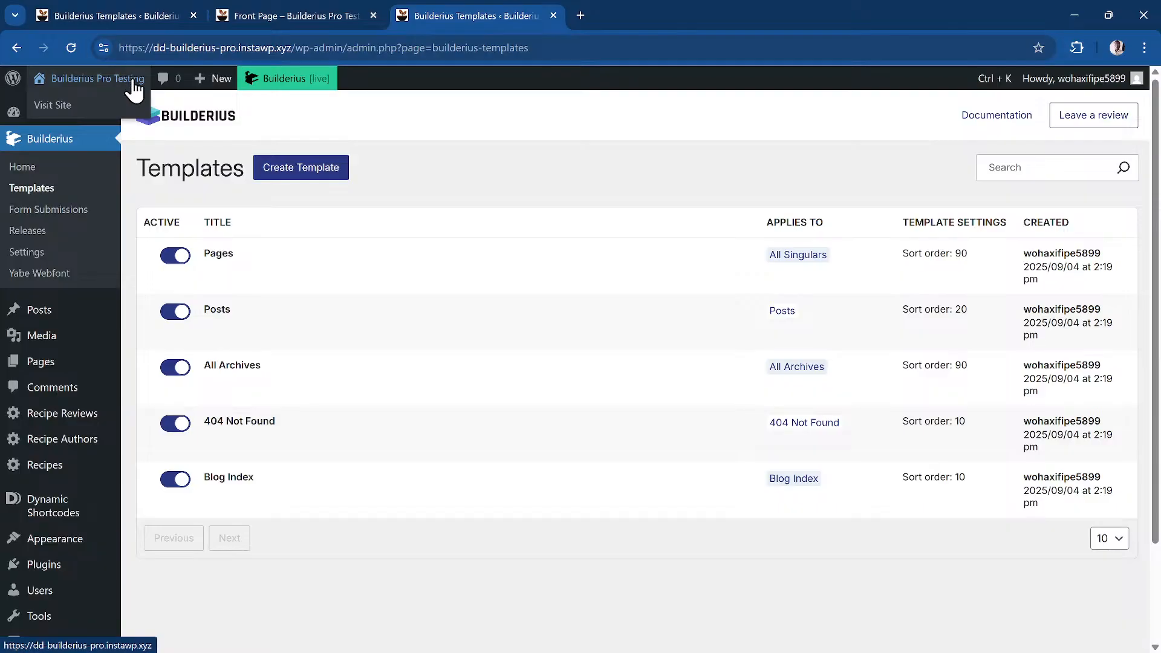
{"action": "left_click", "coordinate": [127, 87]}
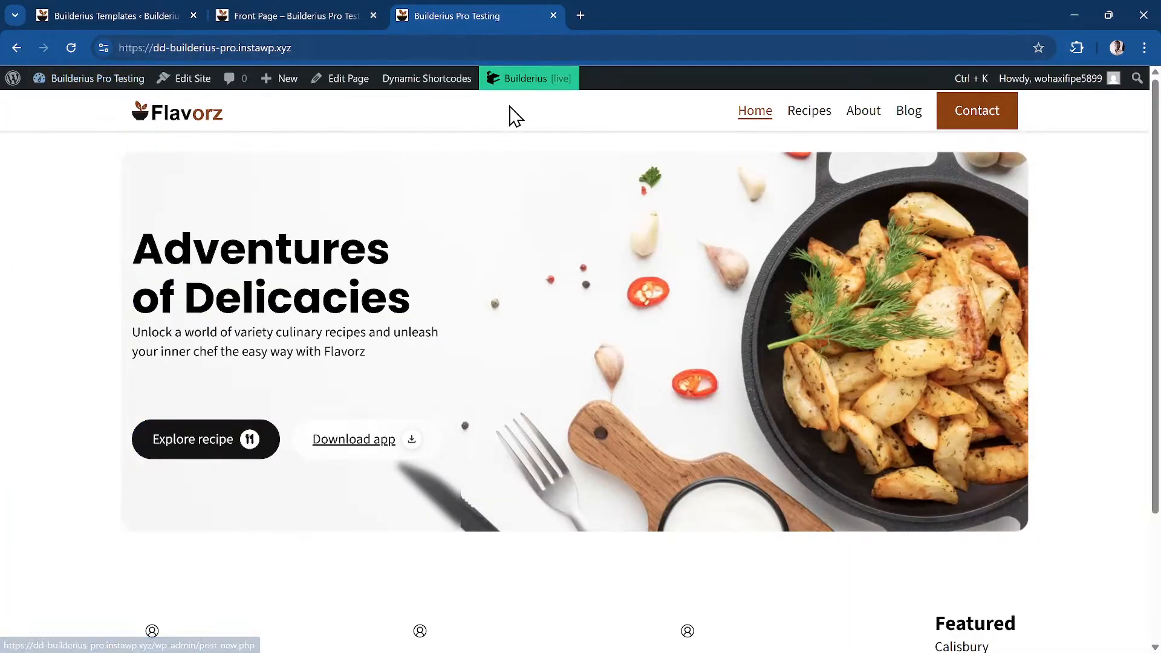
Preview the Development site version with its logo header and footer columns, then go back
{"action": "mouse_move", "coordinate": [530, 80]}
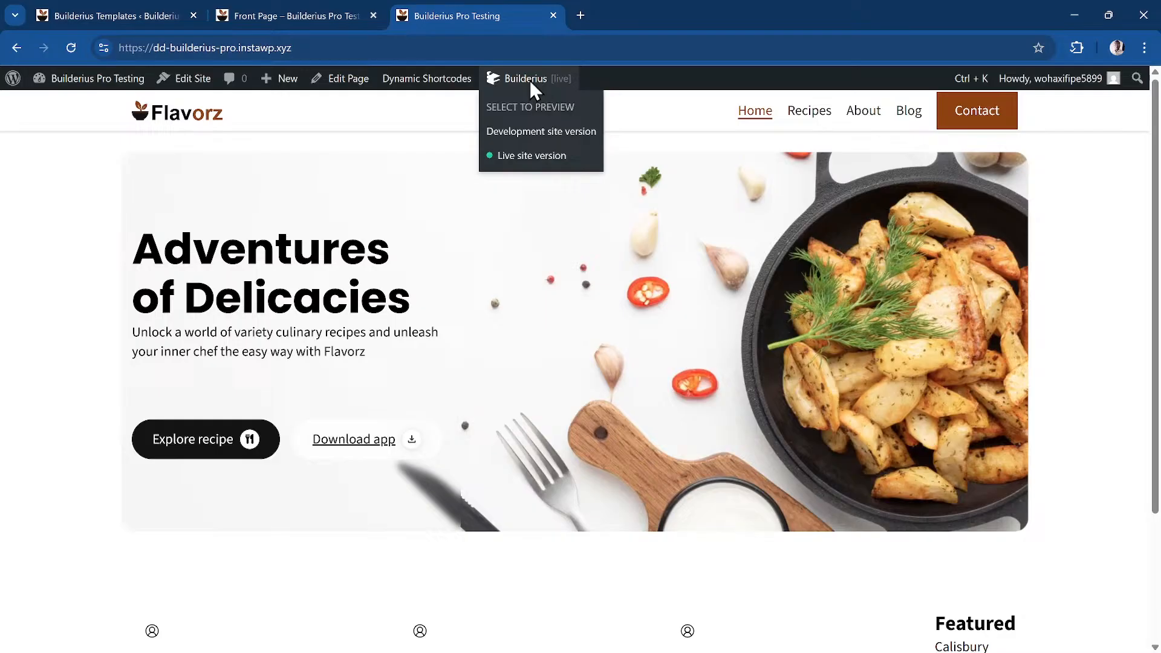
{"action": "left_click", "coordinate": [544, 134]}
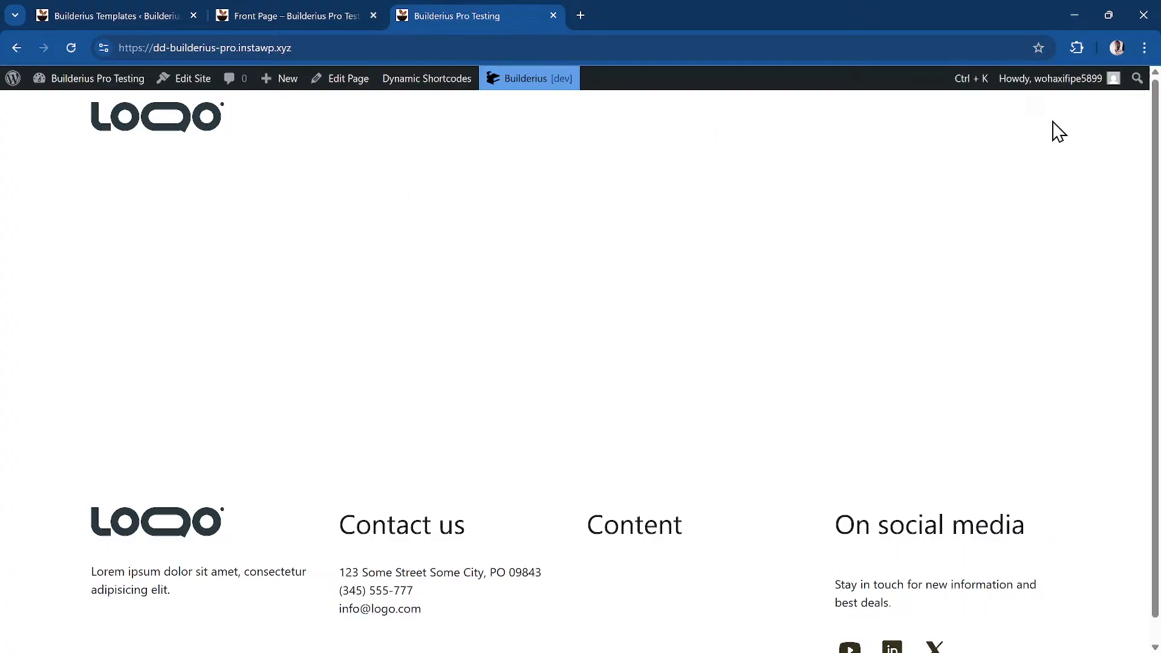
{"action": "scroll", "coordinate": [208, 515], "scroll_direction": "down", "scroll_amount": 1}
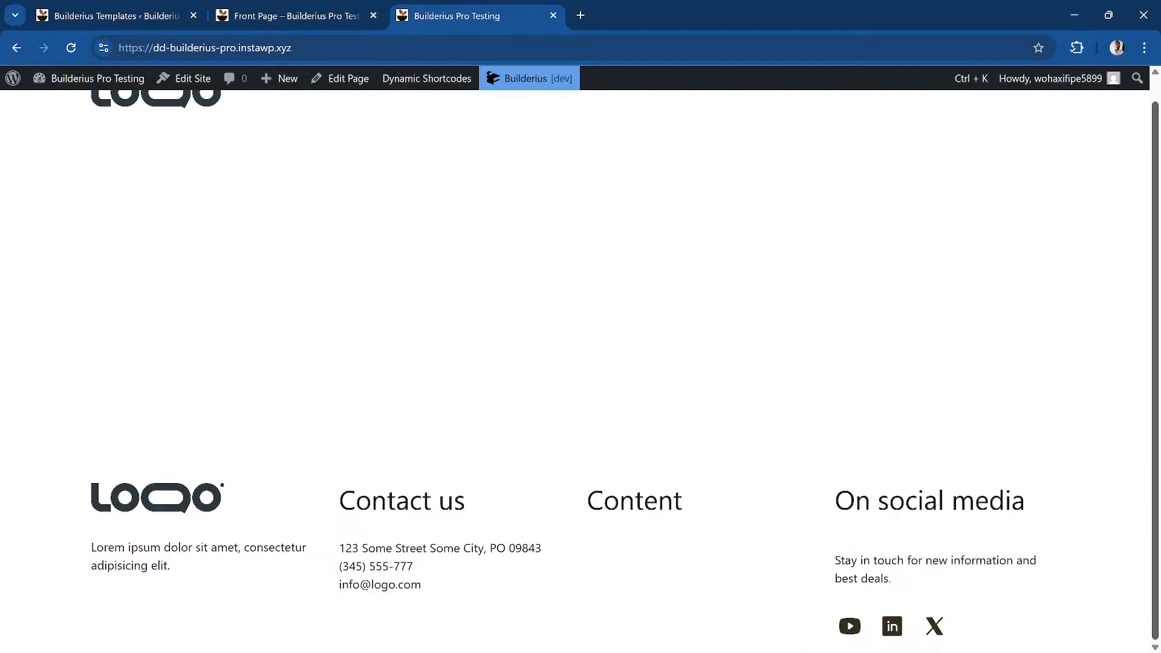
{"action": "scroll", "coordinate": [532, 257], "scroll_direction": "up", "scroll_amount": 1}
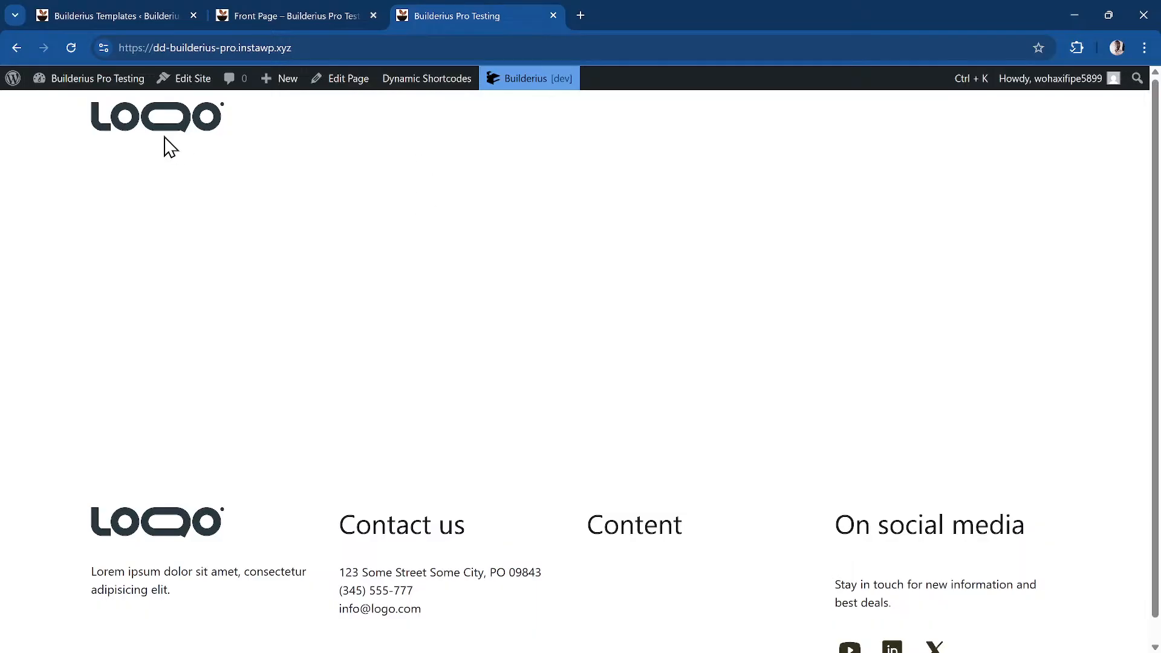
{"action": "mouse_move", "coordinate": [98, 81]}
{"action": "left_click", "coordinate": [18, 50]}
From the Builderius Templates list, dismiss the new-template location dialog and open the Pages template
{"action": "mouse_move", "coordinate": [101, 83]}
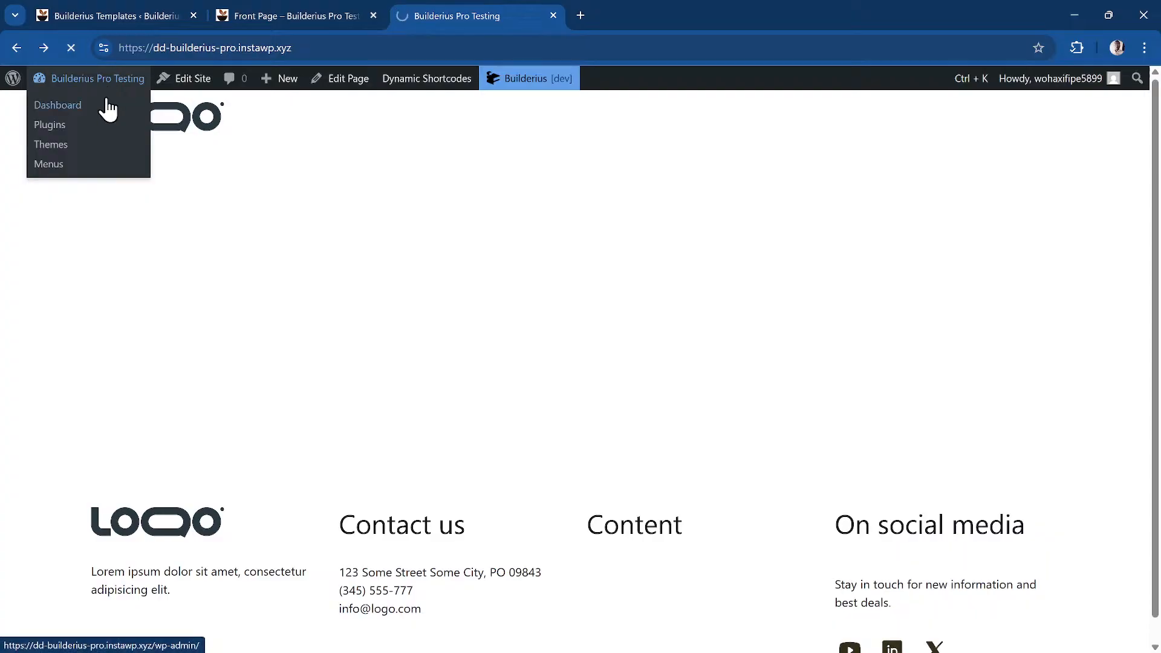
{"action": "left_click", "coordinate": [104, 103]}
{"action": "mouse_move", "coordinate": [77, 201]}
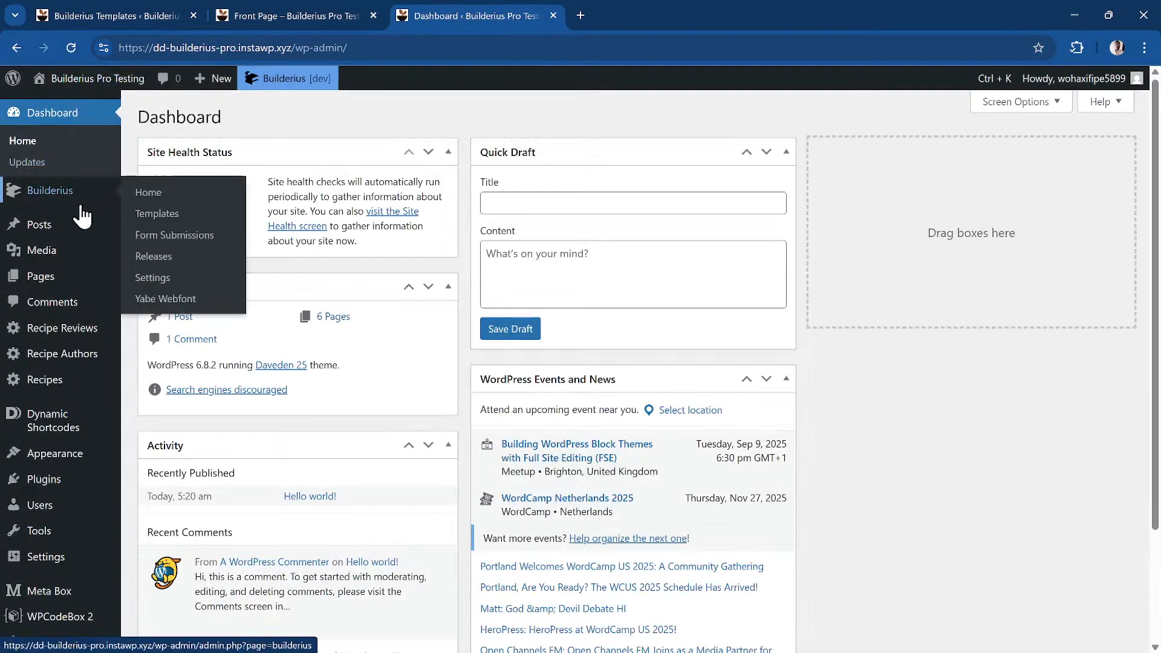
{"action": "left_click", "coordinate": [188, 217]}
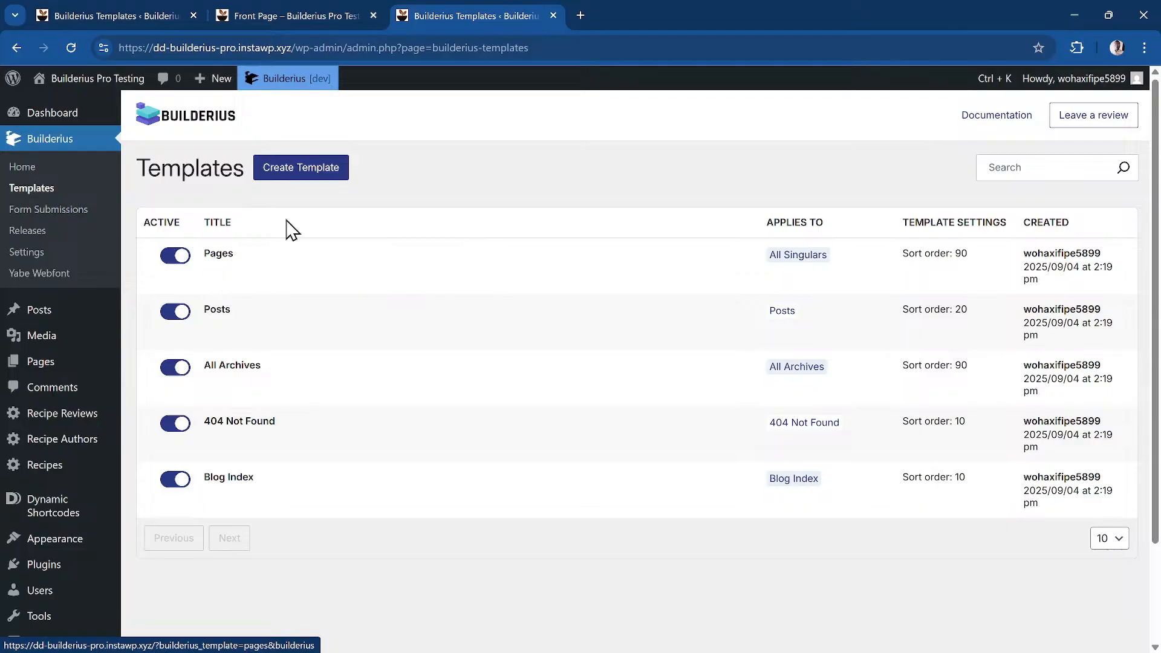
{"action": "left_click", "coordinate": [314, 176]}
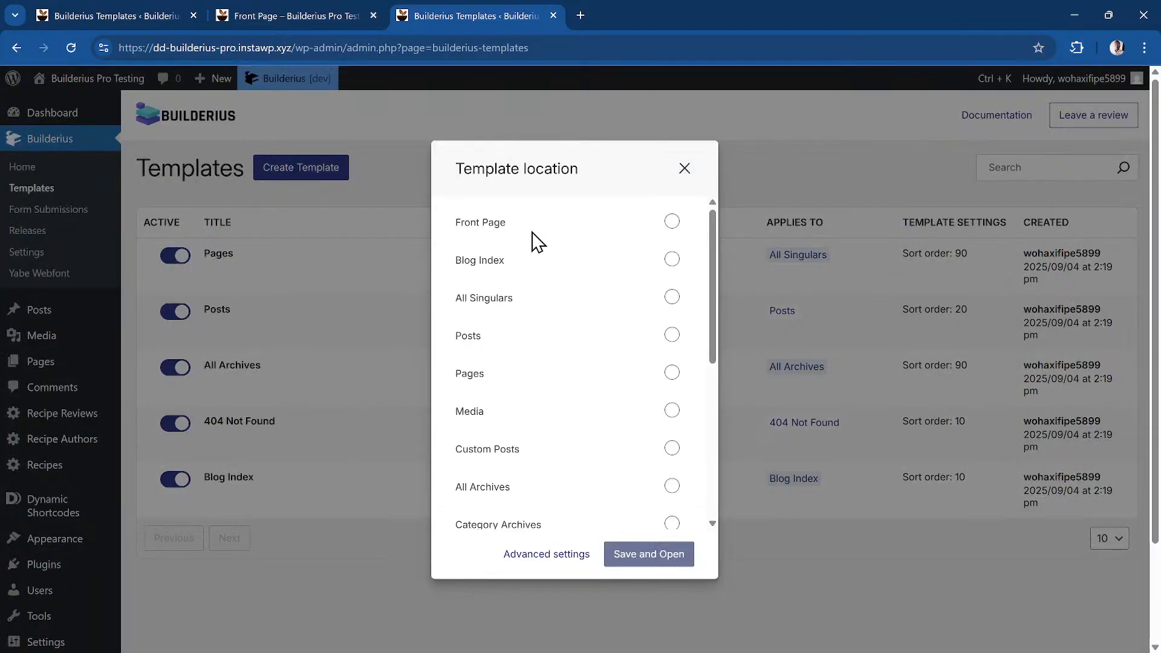
{"action": "left_click", "coordinate": [684, 169]}
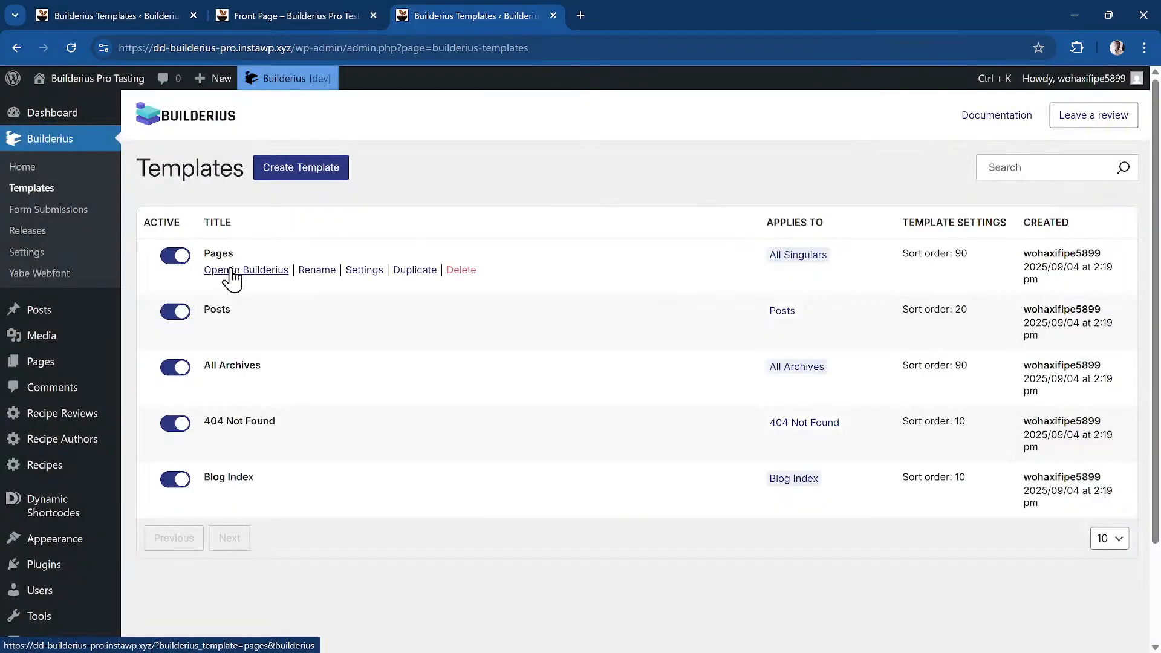
{"action": "left_click", "coordinate": [231, 271]}
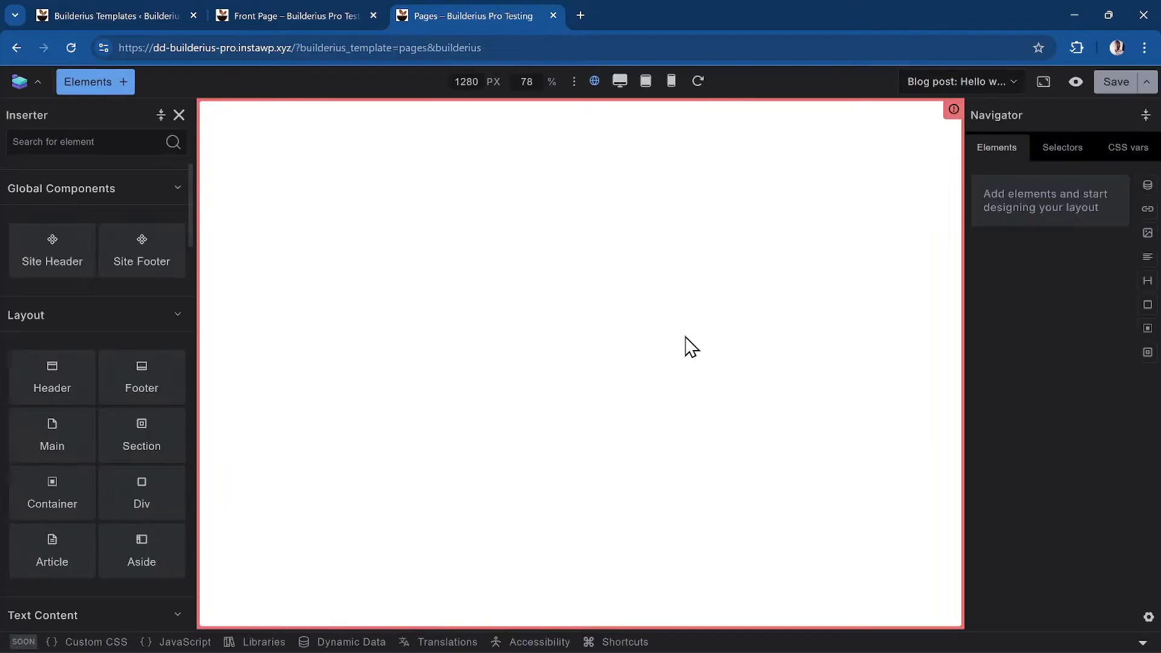
Preview the template with the 'Static page: About' content and select the Site Header
{"action": "left_click", "coordinate": [998, 82]}
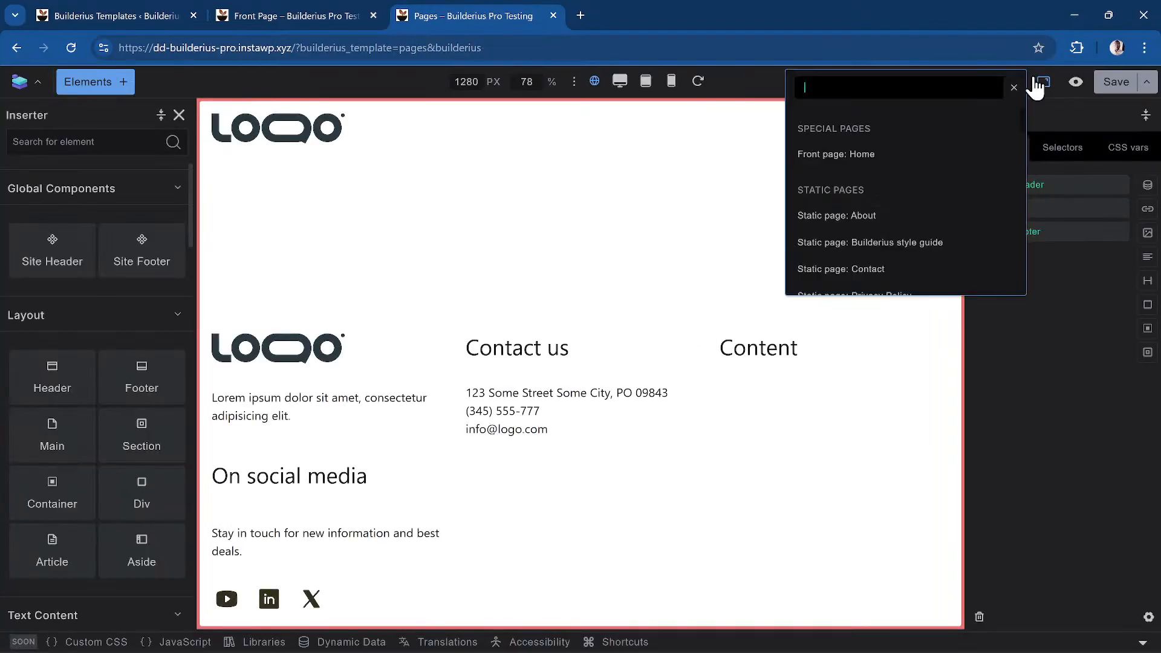
{"action": "left_click", "coordinate": [905, 217]}
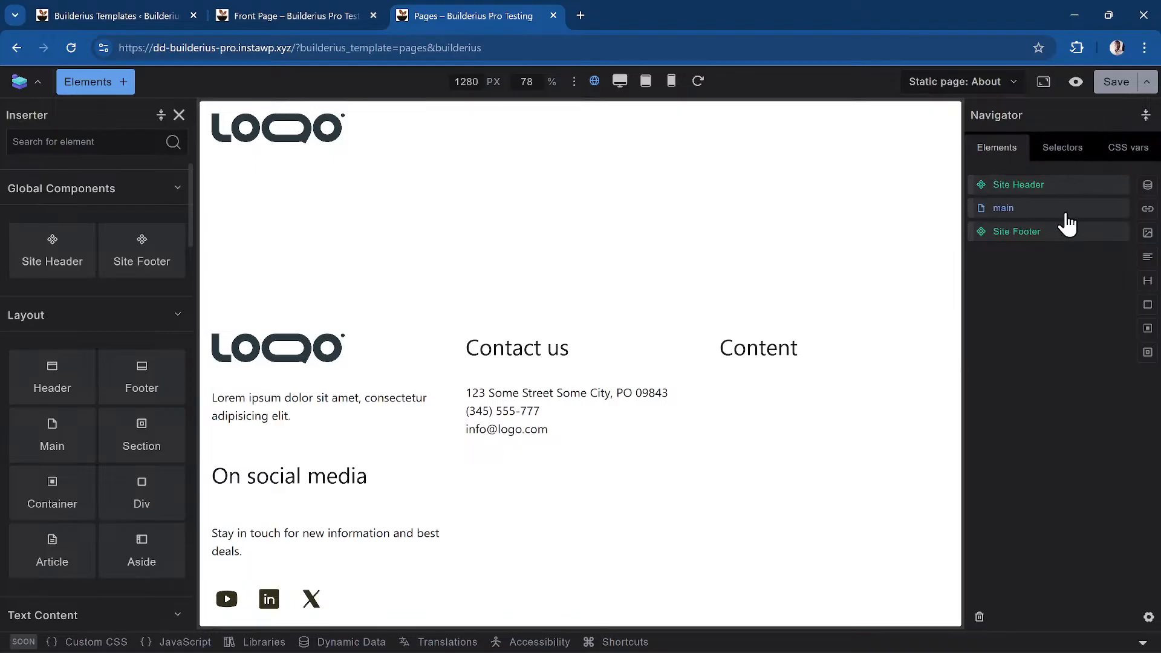
{"action": "left_click", "coordinate": [1012, 189]}
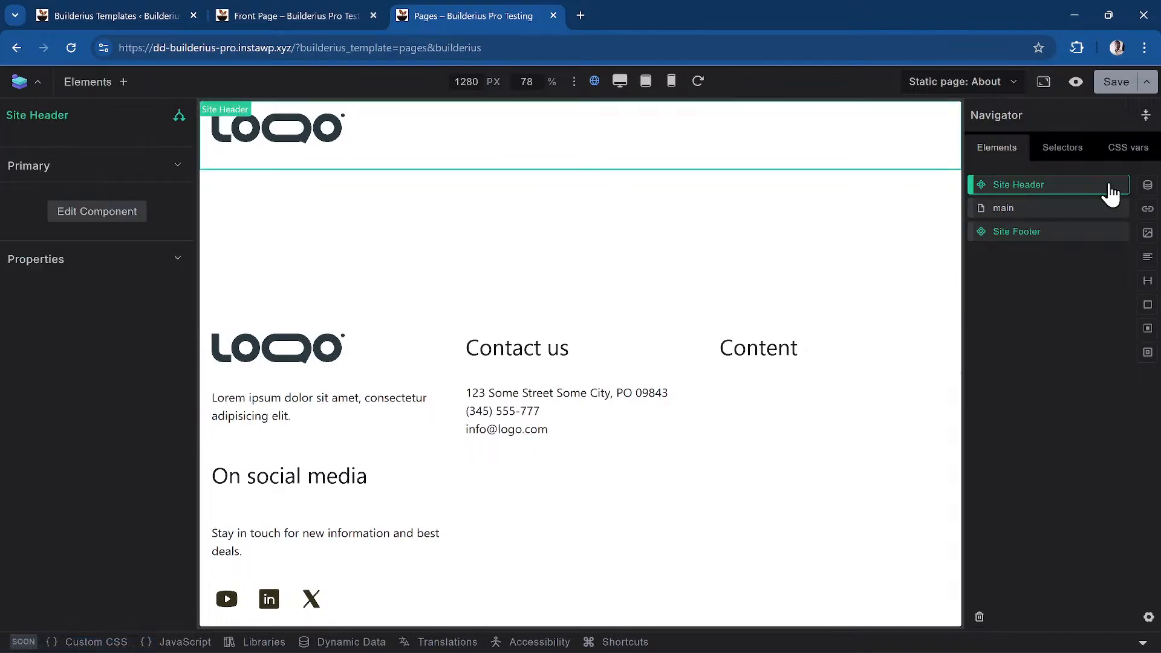
Switch the Navigator to Selectors and scroll the global list, including .card and .container
{"action": "left_click", "coordinate": [1076, 154]}
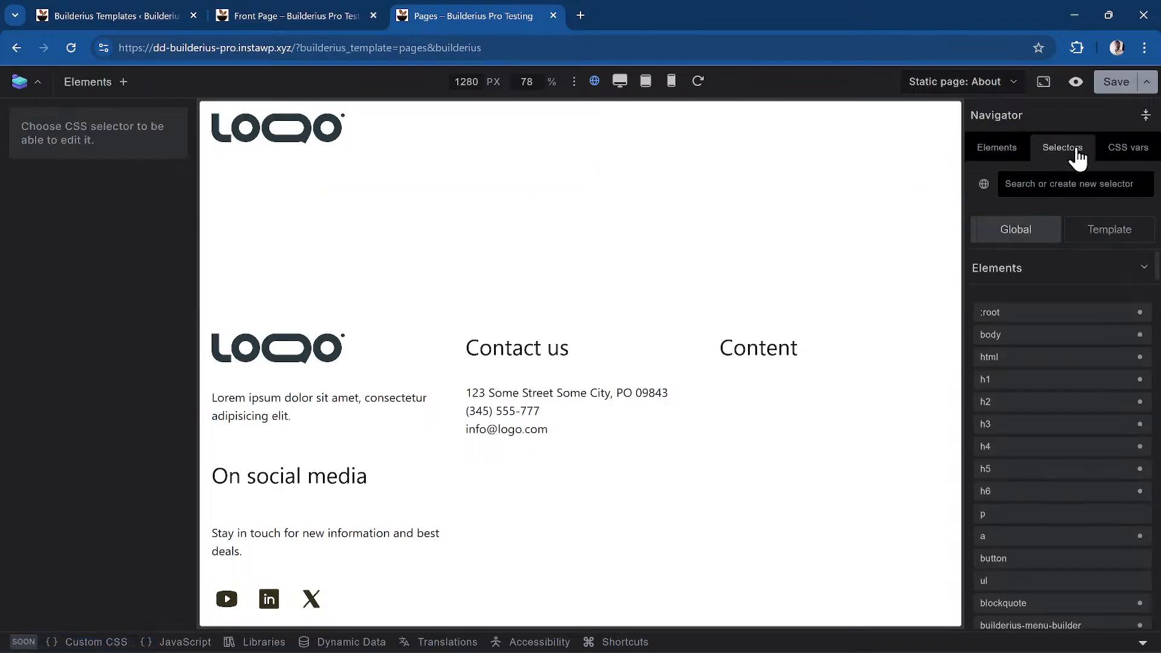
{"action": "scroll", "coordinate": [1077, 348], "scroll_direction": "down", "scroll_amount": 15}
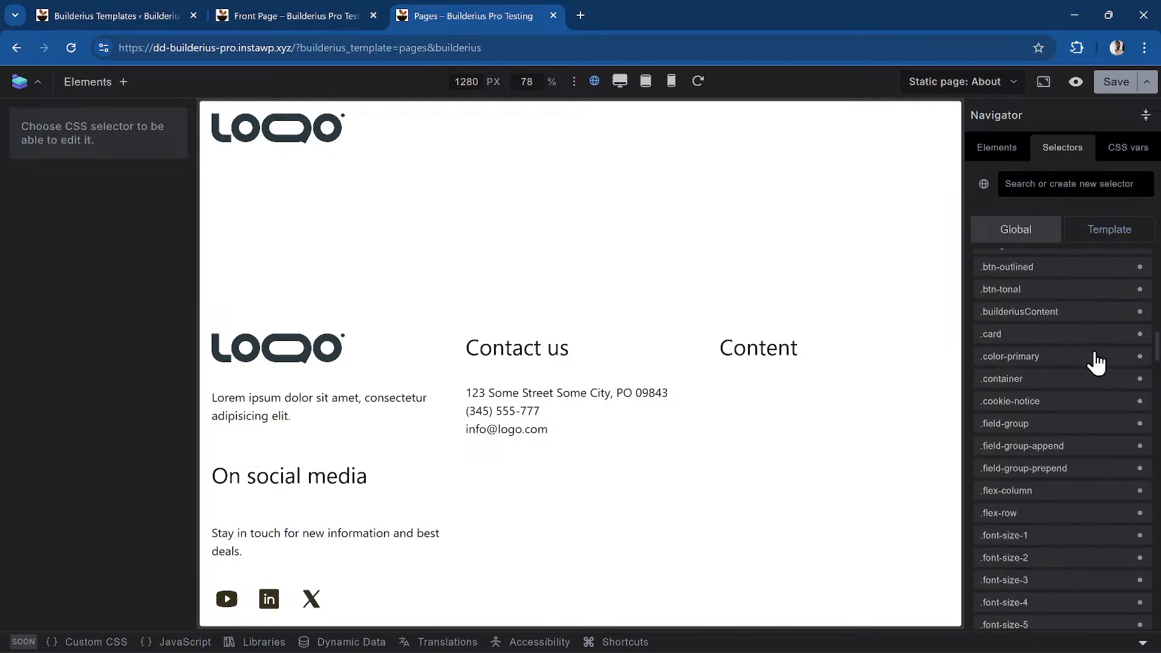
{"action": "scroll", "coordinate": [1096, 363], "scroll_direction": "up", "scroll_amount": 10}
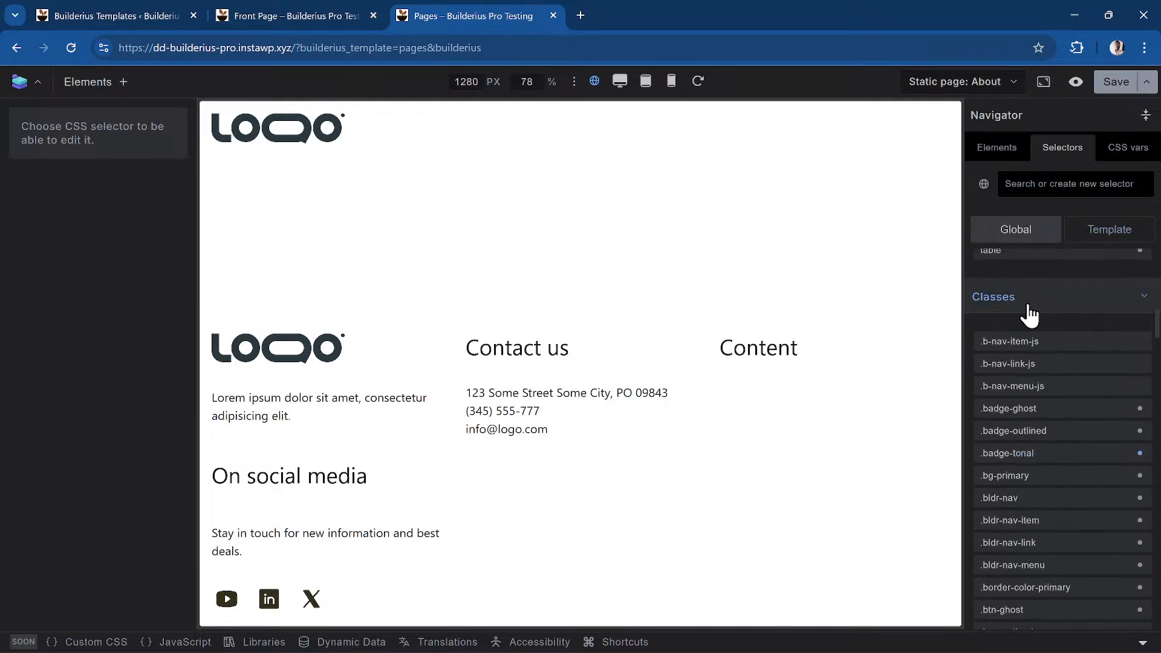
{"action": "scroll", "coordinate": [1034, 349], "scroll_direction": "up", "scroll_amount": 8}
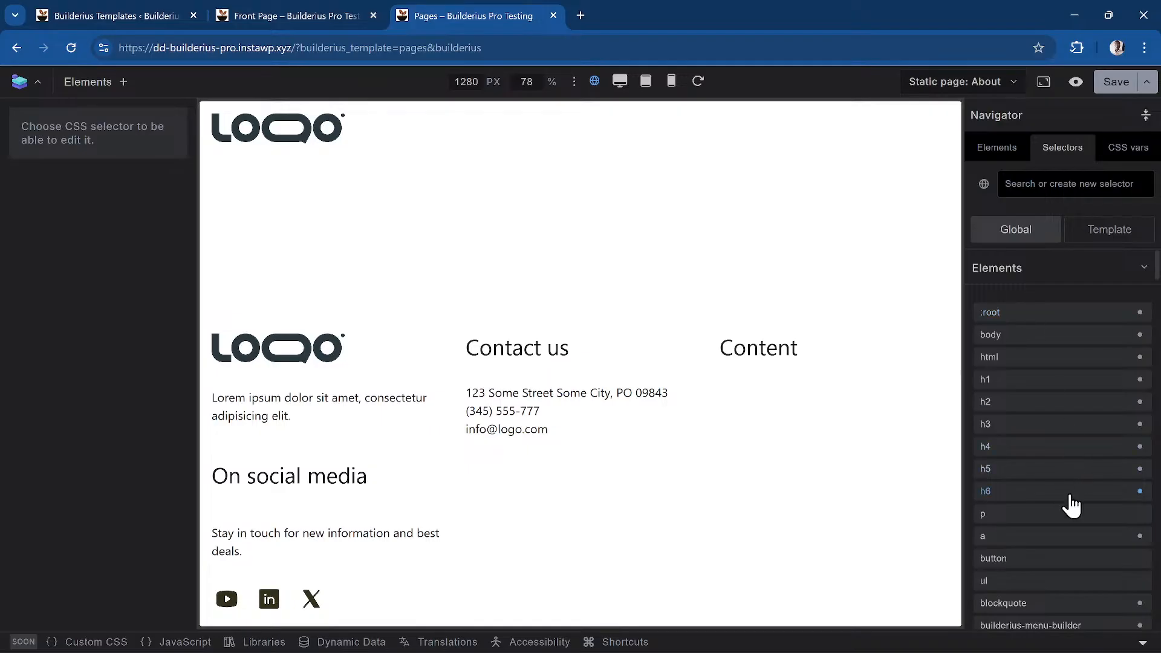
Step through the p and :root selectors to h1 and expand its CSS variables (--font-size var(--font-size--5), line height 1.125)
{"action": "left_click", "coordinate": [1137, 527]}
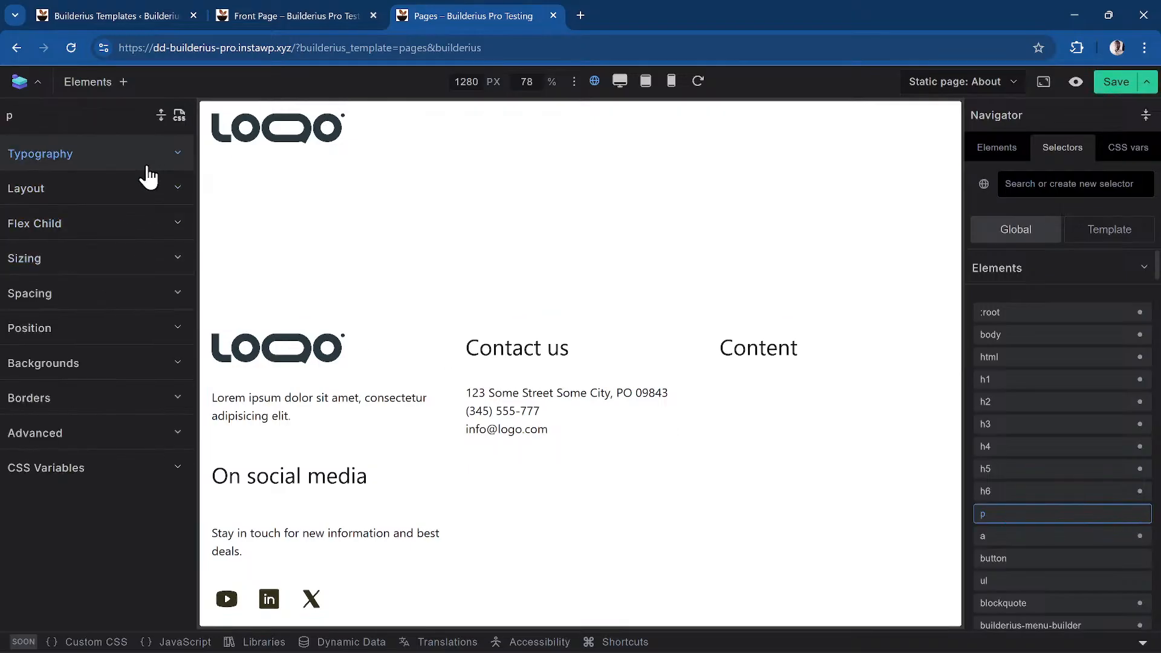
{"action": "left_click", "coordinate": [1053, 314]}
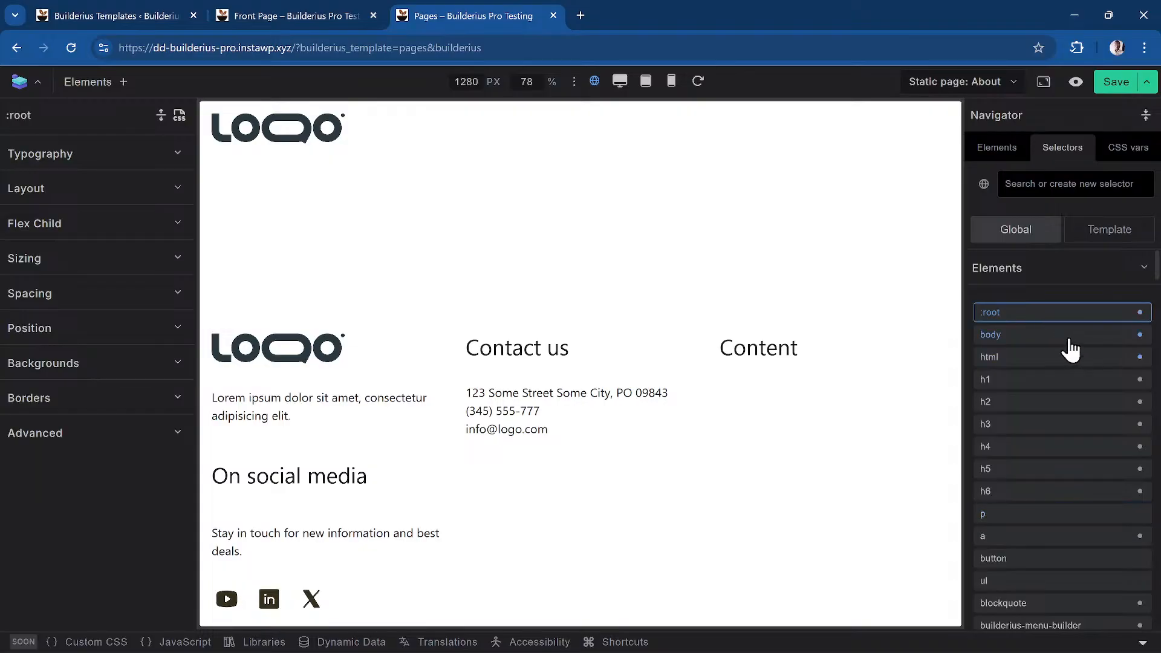
{"action": "left_click", "coordinate": [1003, 386]}
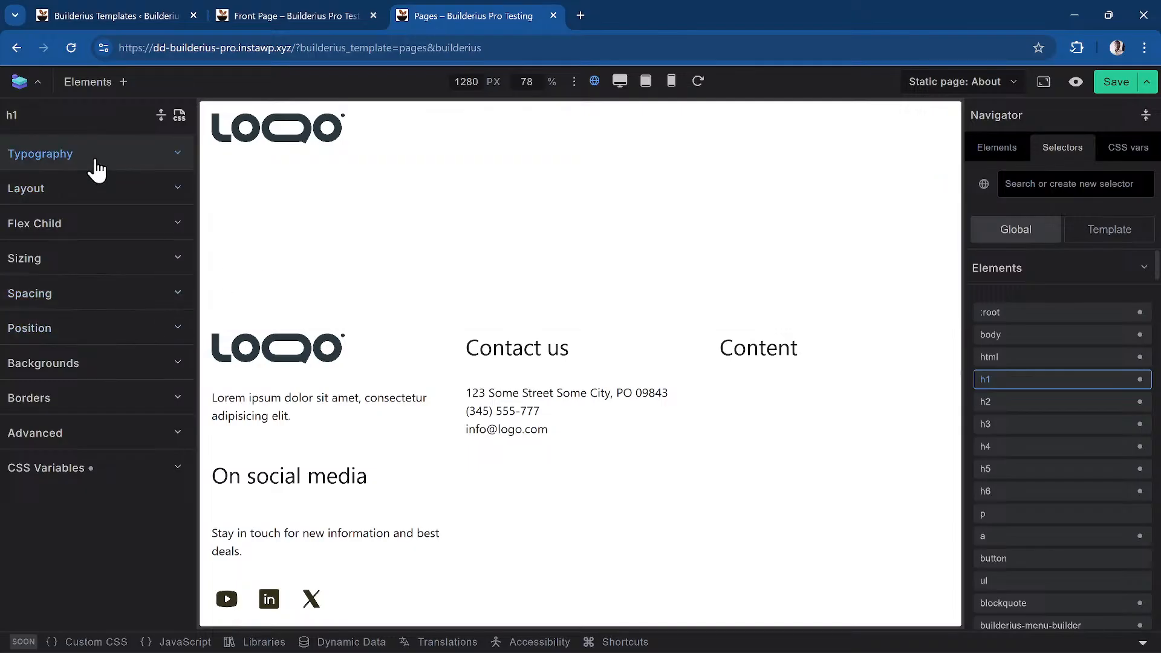
{"action": "left_click", "coordinate": [106, 482]}
{"action": "scroll", "coordinate": [55, 480], "scroll_direction": "down", "scroll_amount": 2}
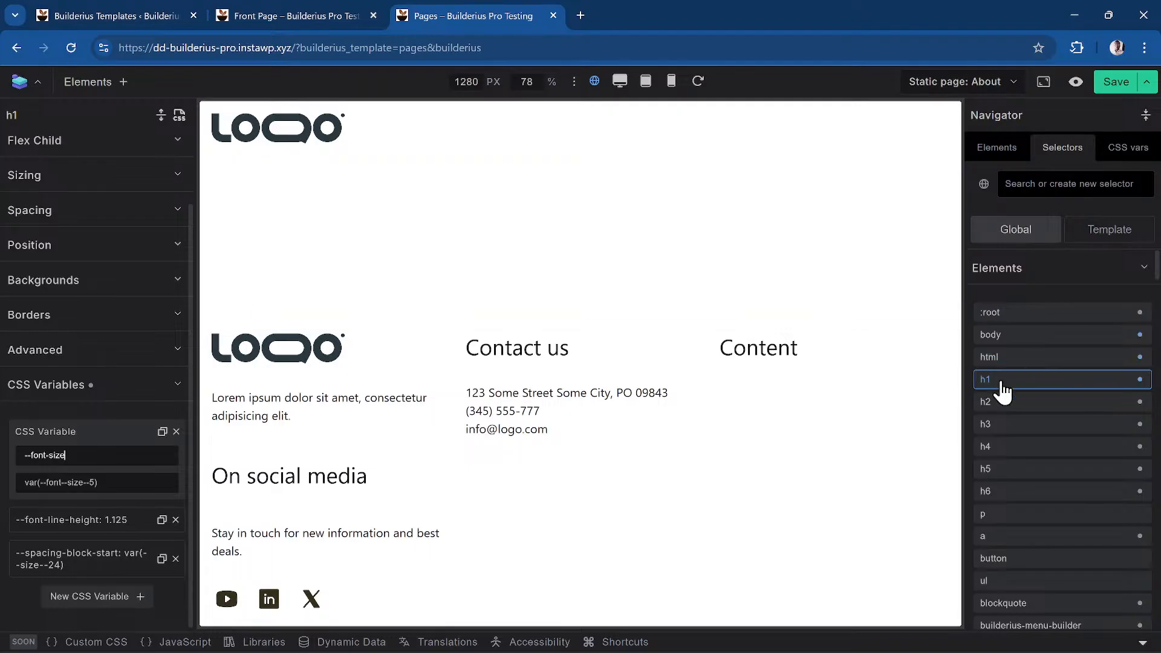
{"action": "scroll", "coordinate": [1120, 435], "scroll_direction": "down", "scroll_amount": 10}
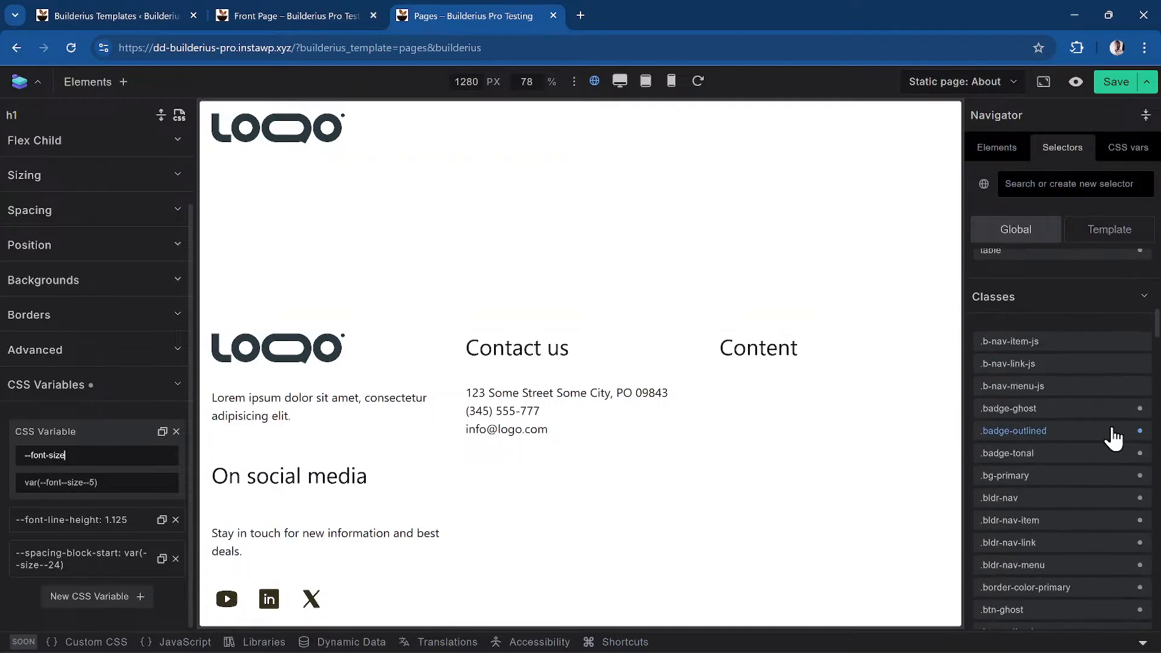
Search the selectors for the btn classes and open the global .btn-ghost class
{"action": "left_click", "coordinate": [1076, 182]}
{"action": "type", "text": "button"}
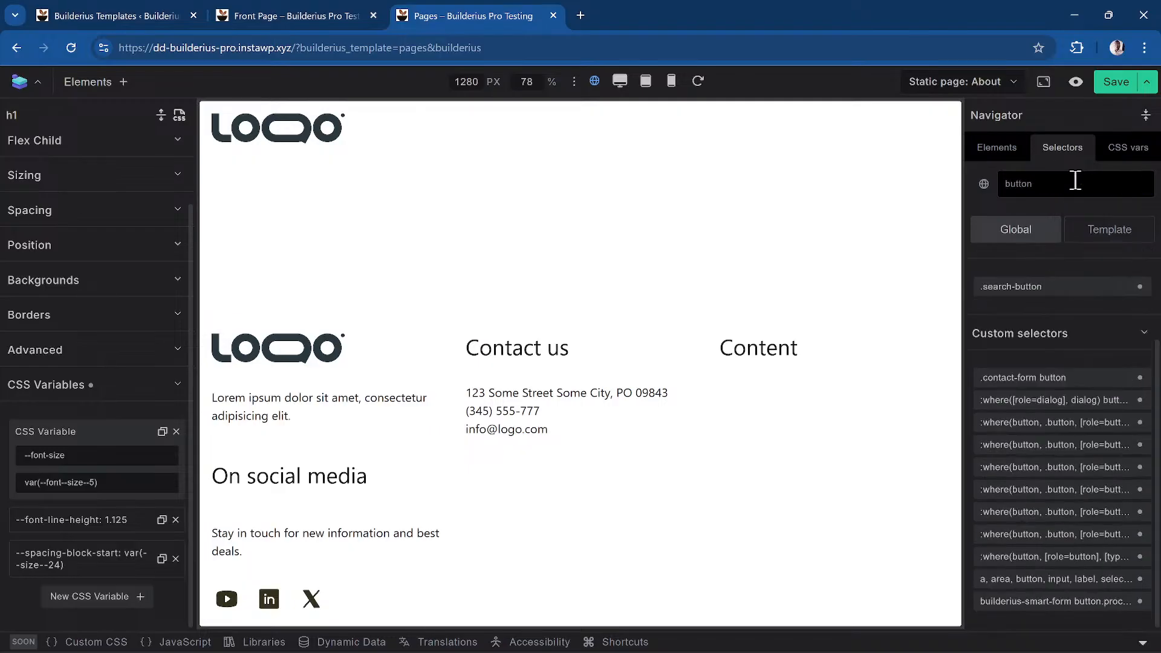
{"action": "key", "text": "BackSpace"}
{"action": "key", "text": "BackSpace"}
{"action": "key", "text": "BackSpace"}
{"action": "key", "text": "BackSpace"}
{"action": "key", "text": "BackSpace"}
{"action": "type", "text": "t"}
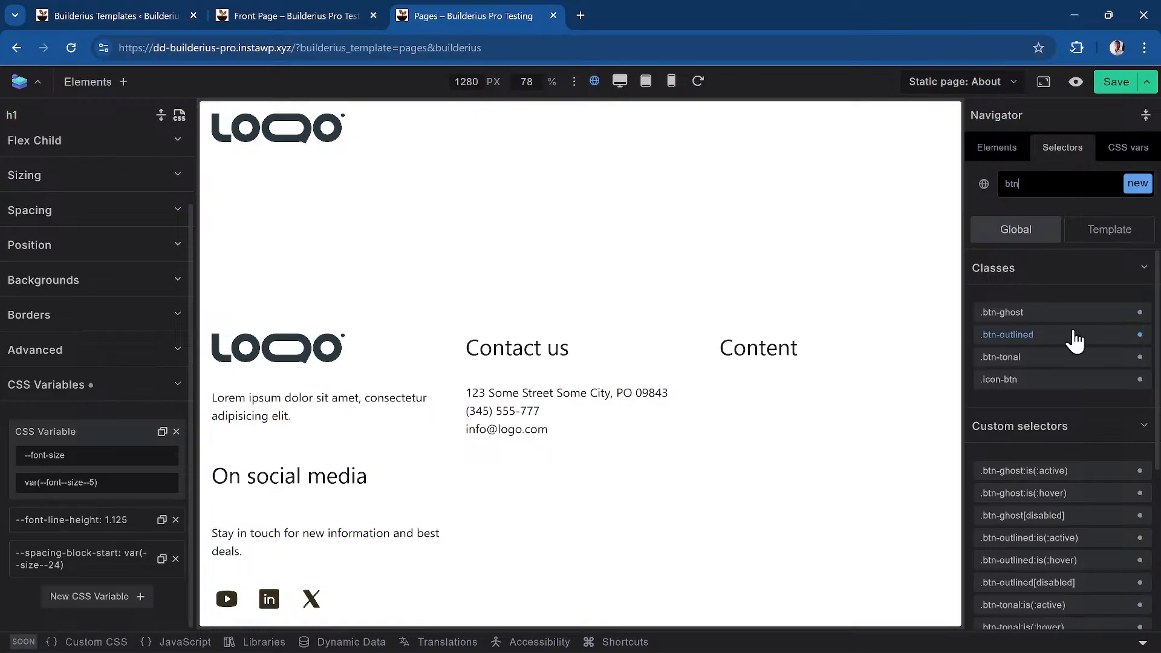
{"action": "left_click", "coordinate": [1020, 315]}
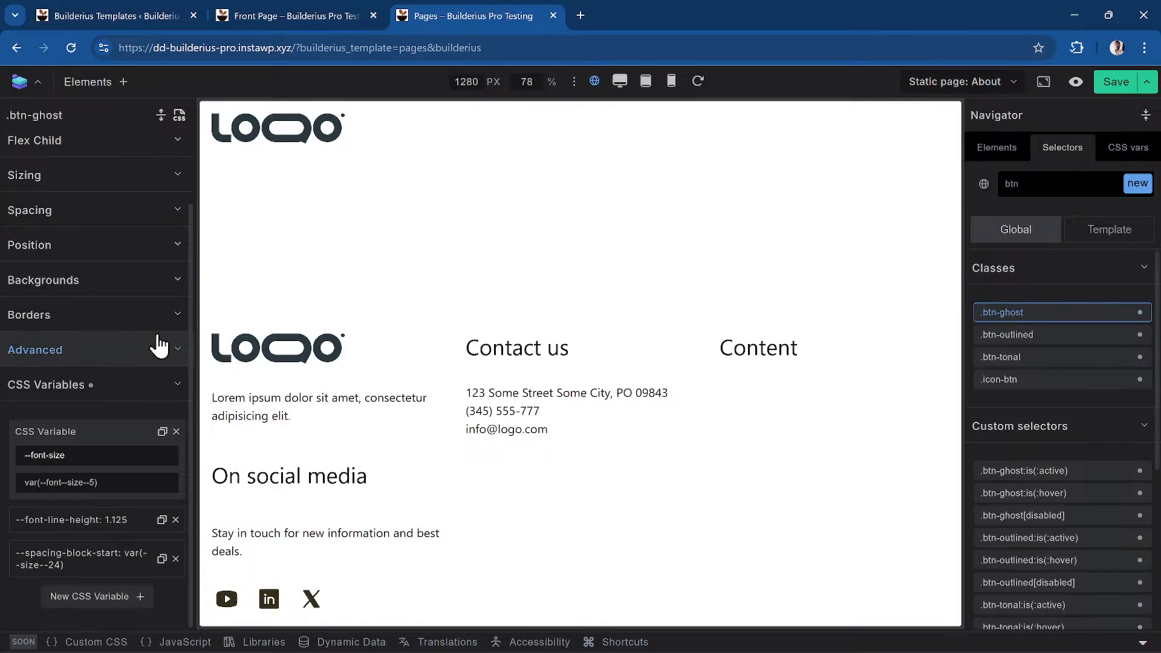
{"action": "scroll", "coordinate": [98, 471], "scroll_direction": "up", "scroll_amount": 2}
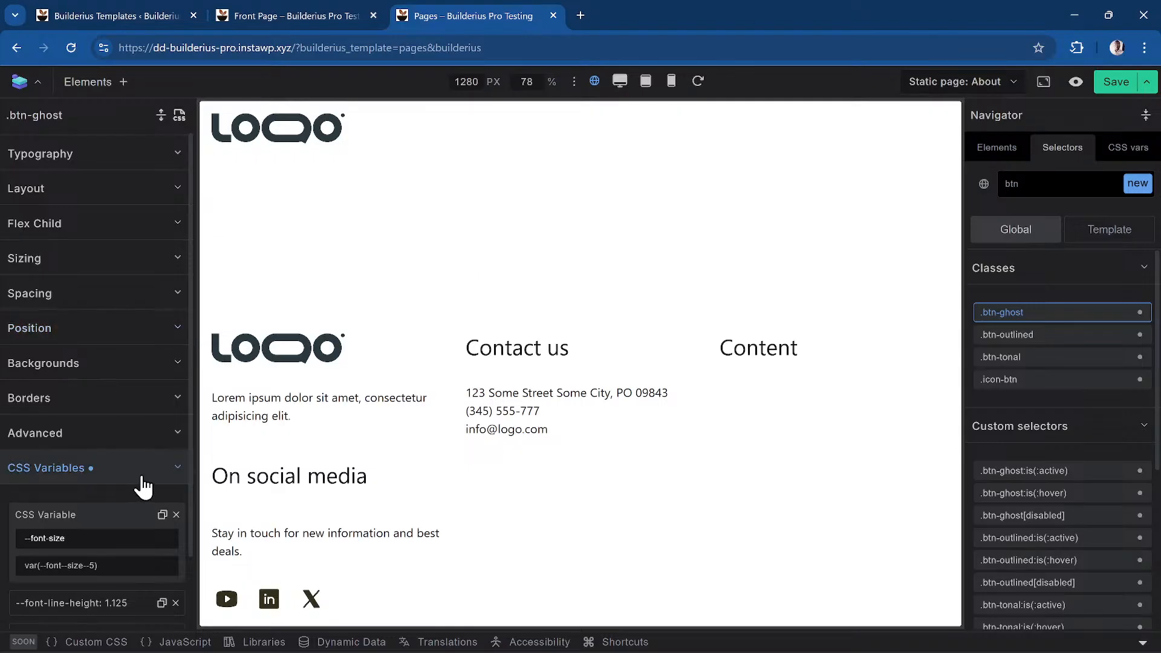
In .btn-ghost's CSS, add the missing semicolon after --color-text: var(--button--ghost-text-enabled)
{"action": "left_click", "coordinate": [181, 117]}
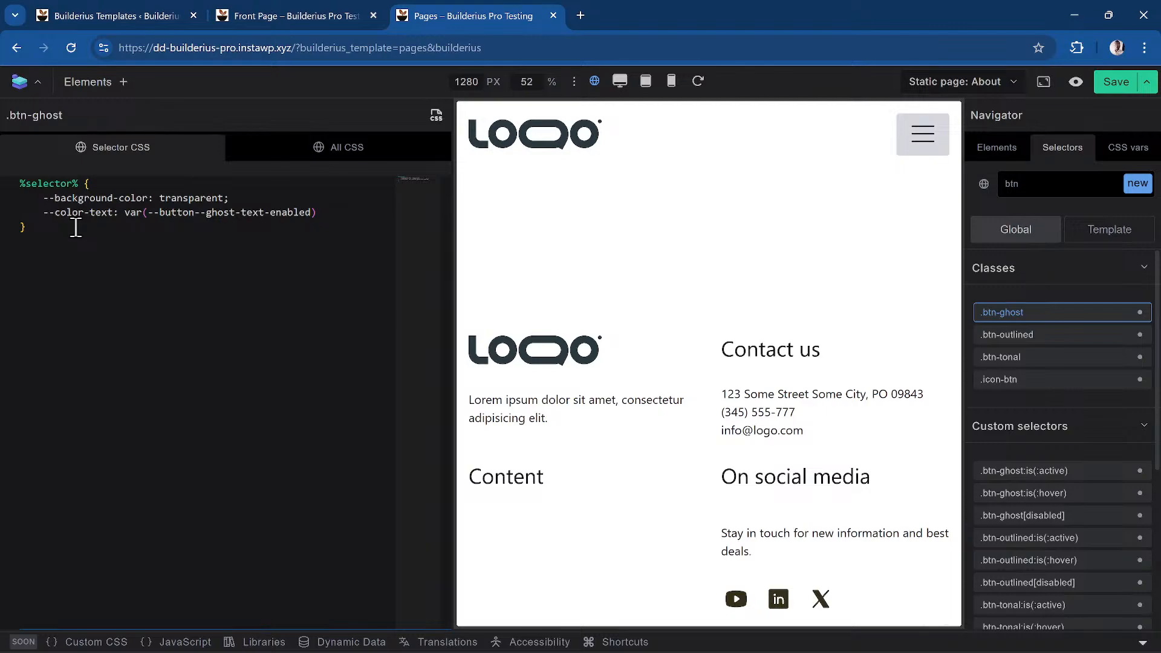
{"action": "left_click", "coordinate": [341, 212]}
{"action": "type", "text": ";"}
{"action": "key", "text": "Return"}
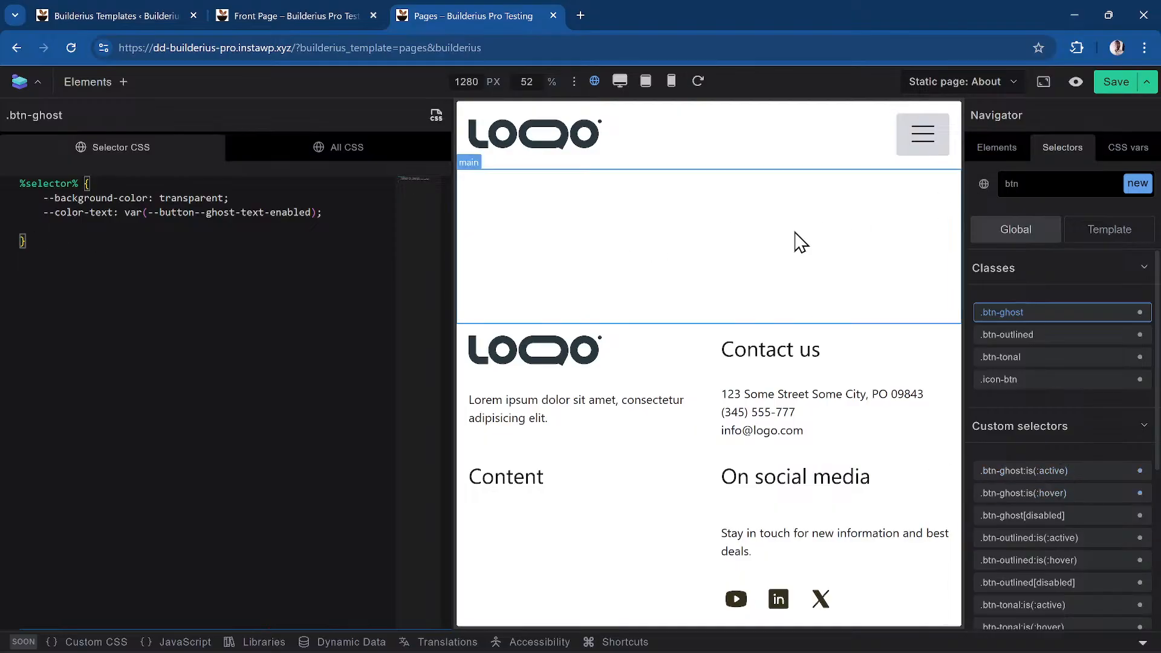
Insert a section with a container div inside the template's main element
{"action": "left_click", "coordinate": [1011, 155]}
{"action": "left_click", "coordinate": [1028, 211]}
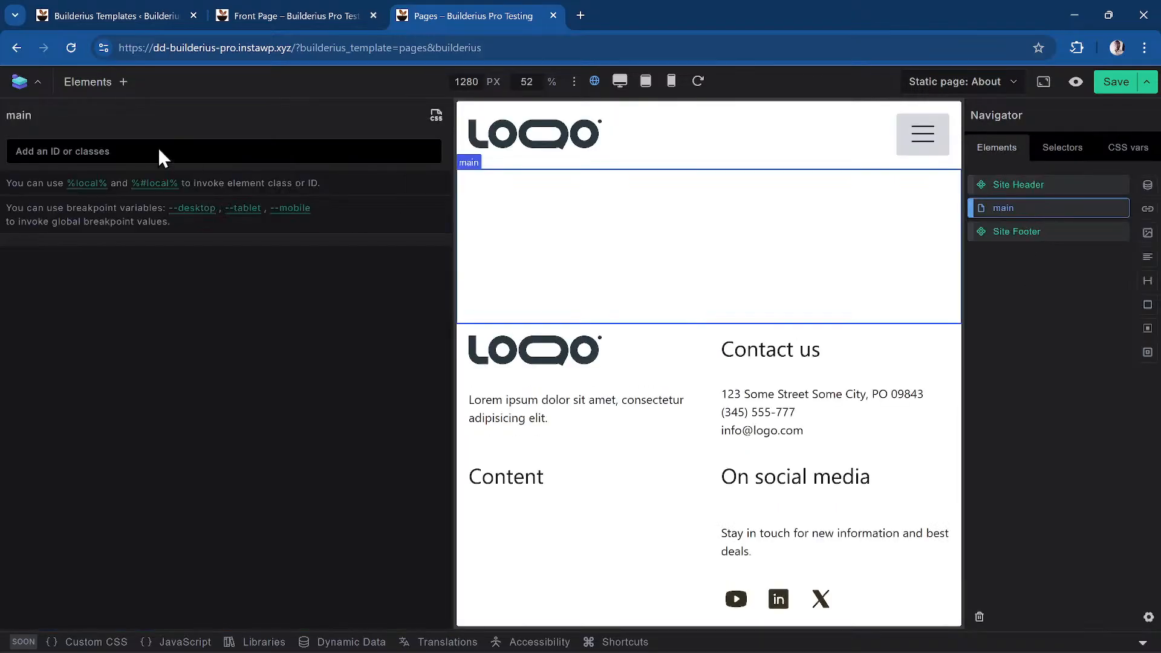
{"action": "left_click", "coordinate": [110, 84]}
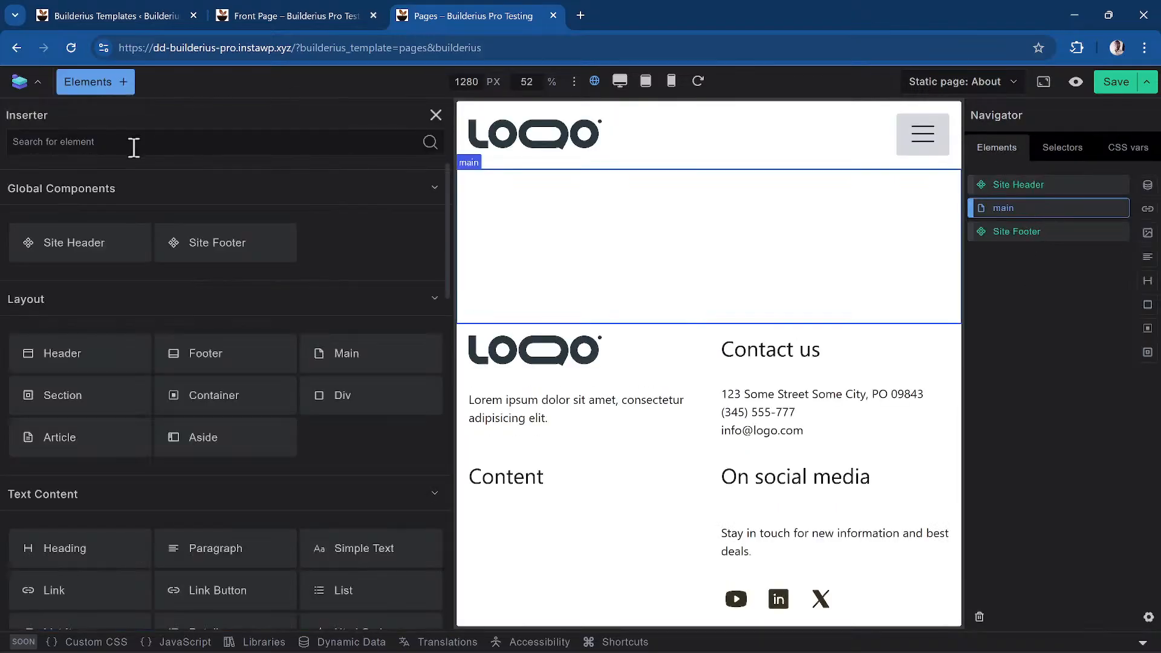
{"action": "type", "text": "section"}
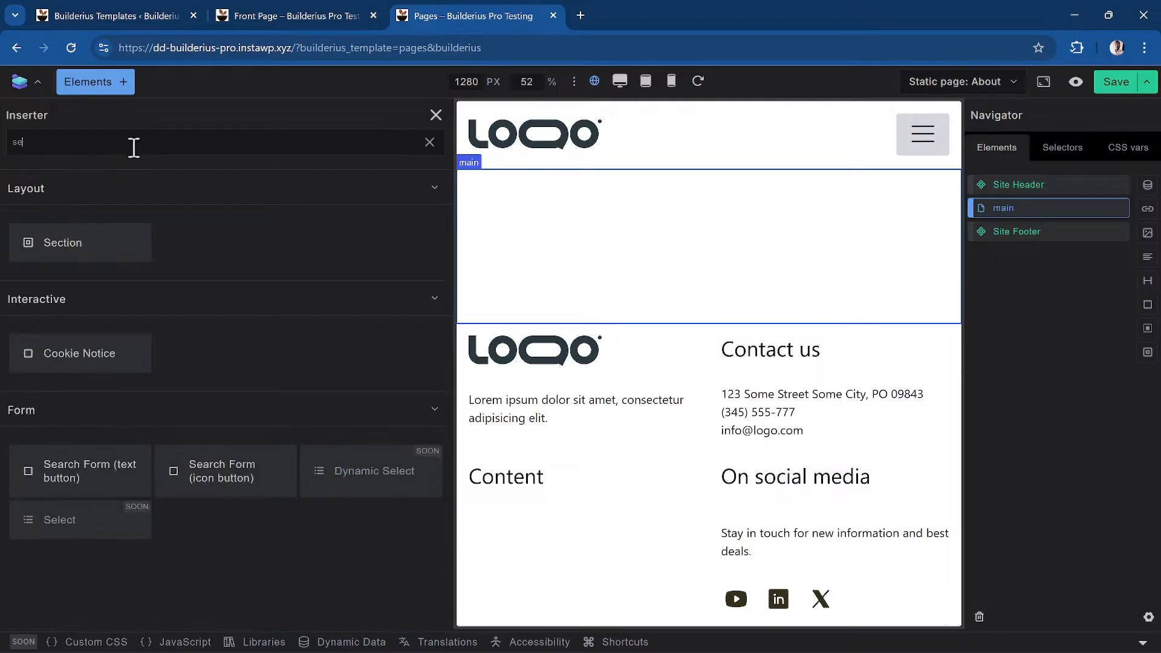
{"action": "left_click", "coordinate": [112, 257]}
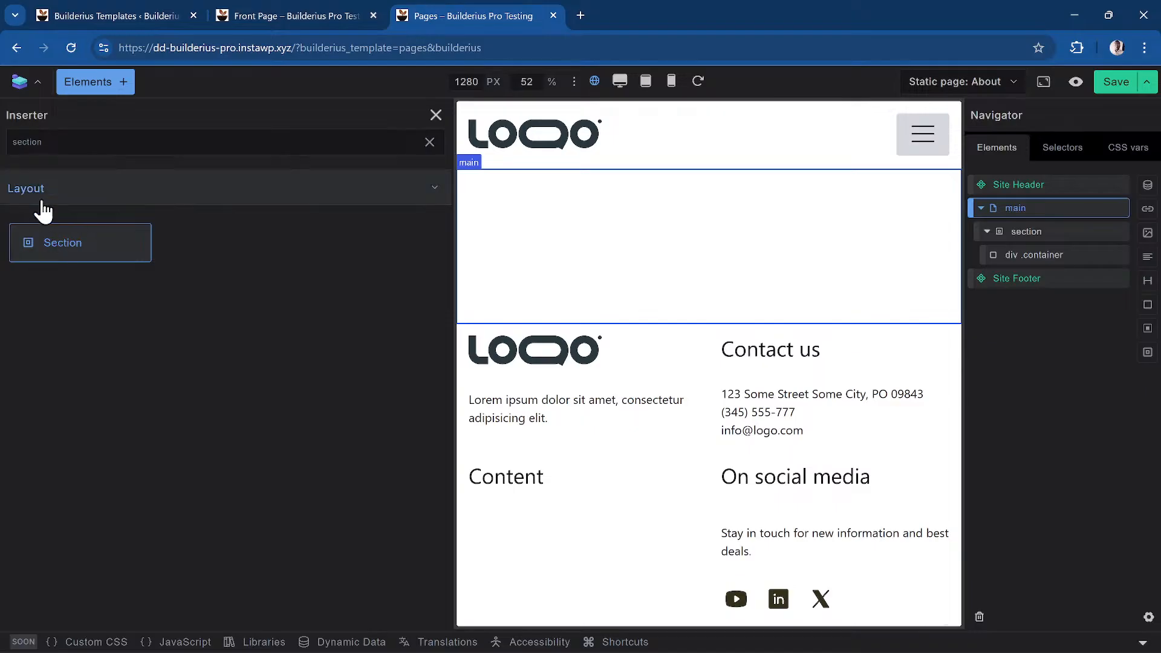
Add a Heading inside the container, a Paragraph below it, then select the Heading
{"action": "left_click", "coordinate": [1048, 258]}
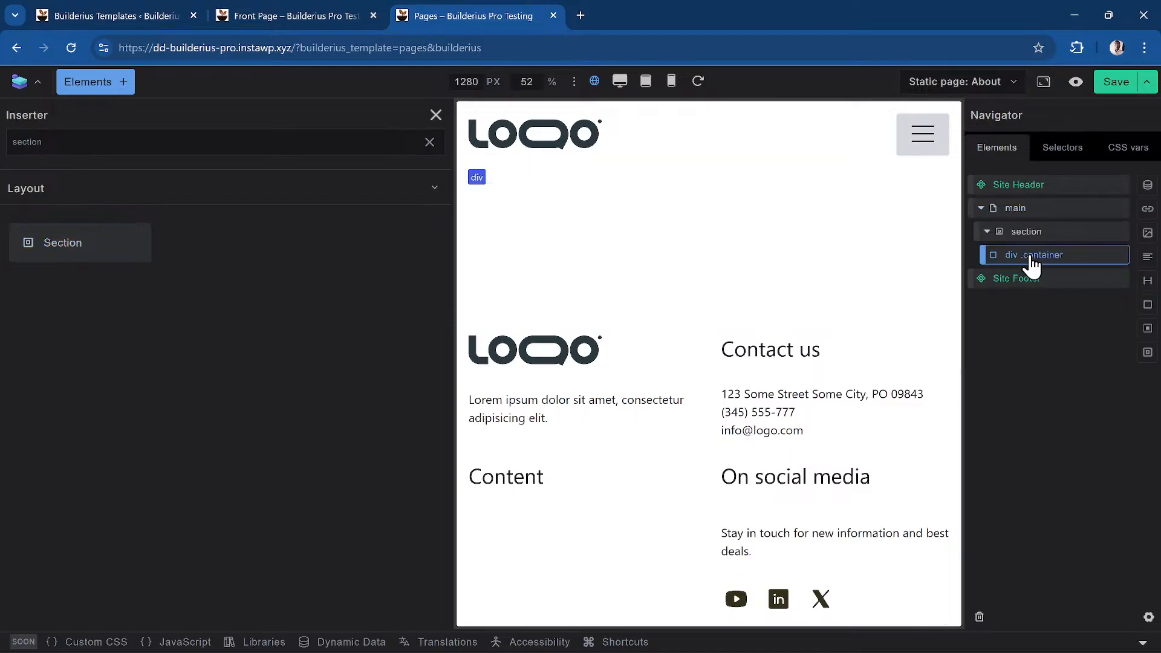
{"action": "double_click", "coordinate": [112, 142]}
{"action": "type", "text": "heading"}
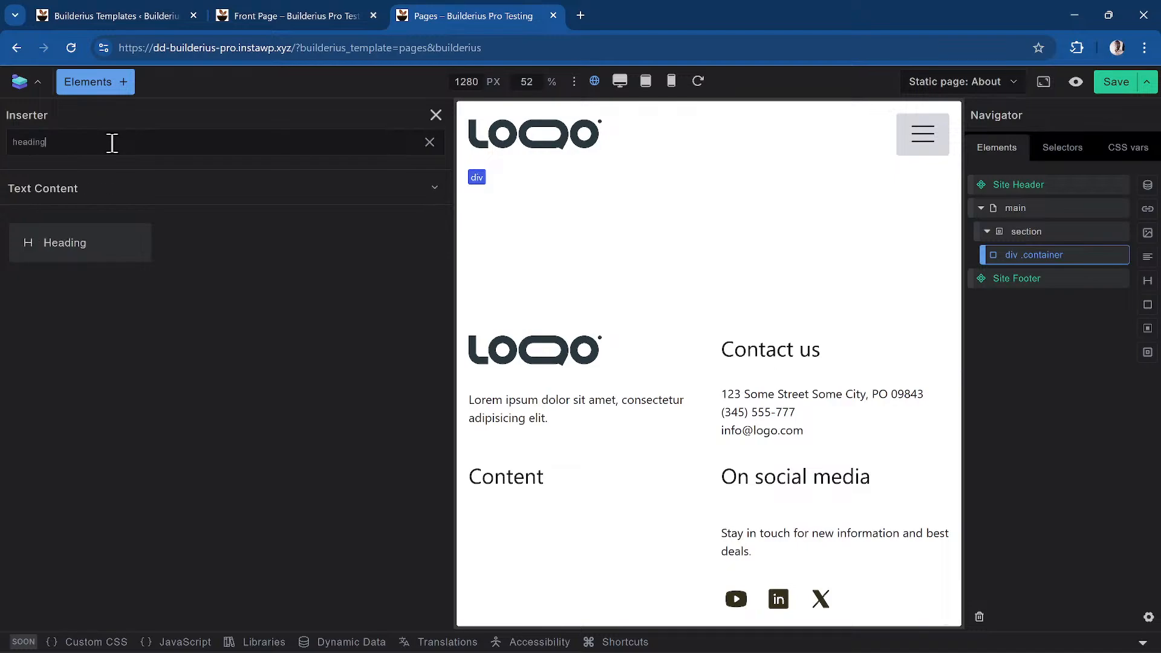
{"action": "left_click", "coordinate": [71, 268]}
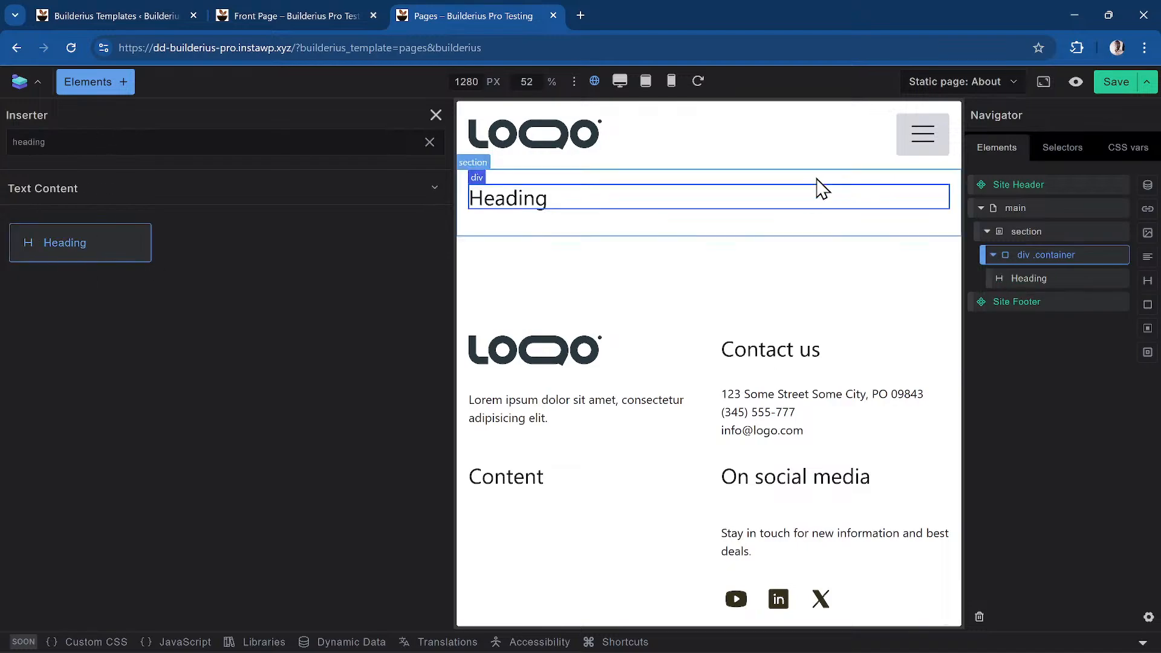
{"action": "double_click", "coordinate": [232, 147]}
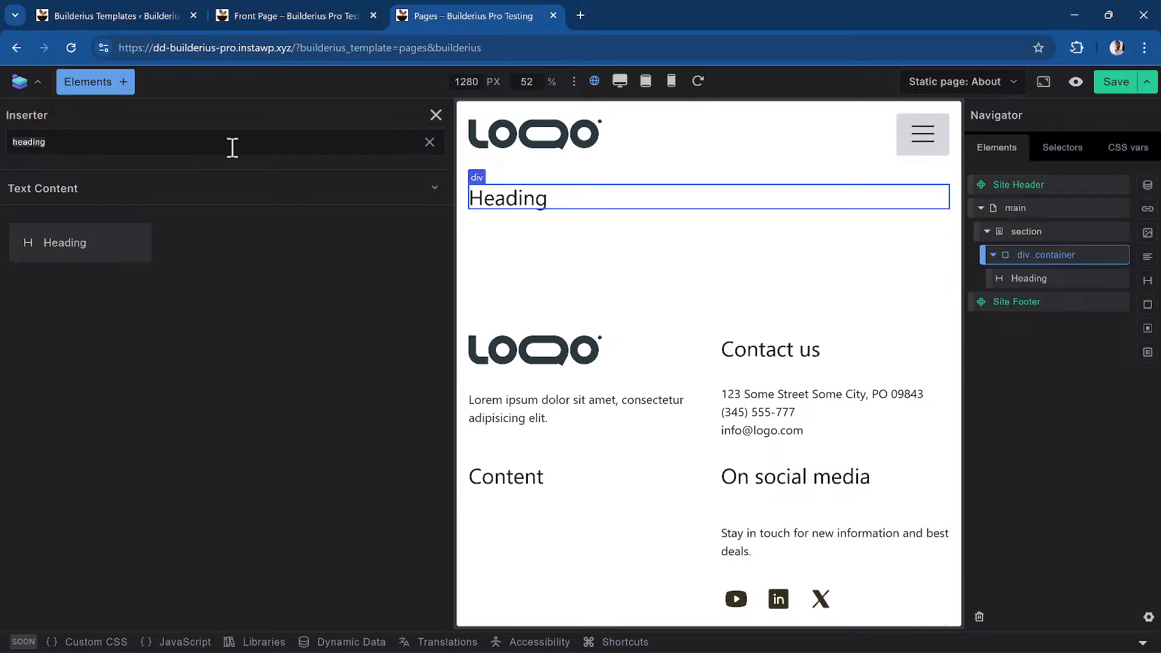
{"action": "type", "text": "para"}
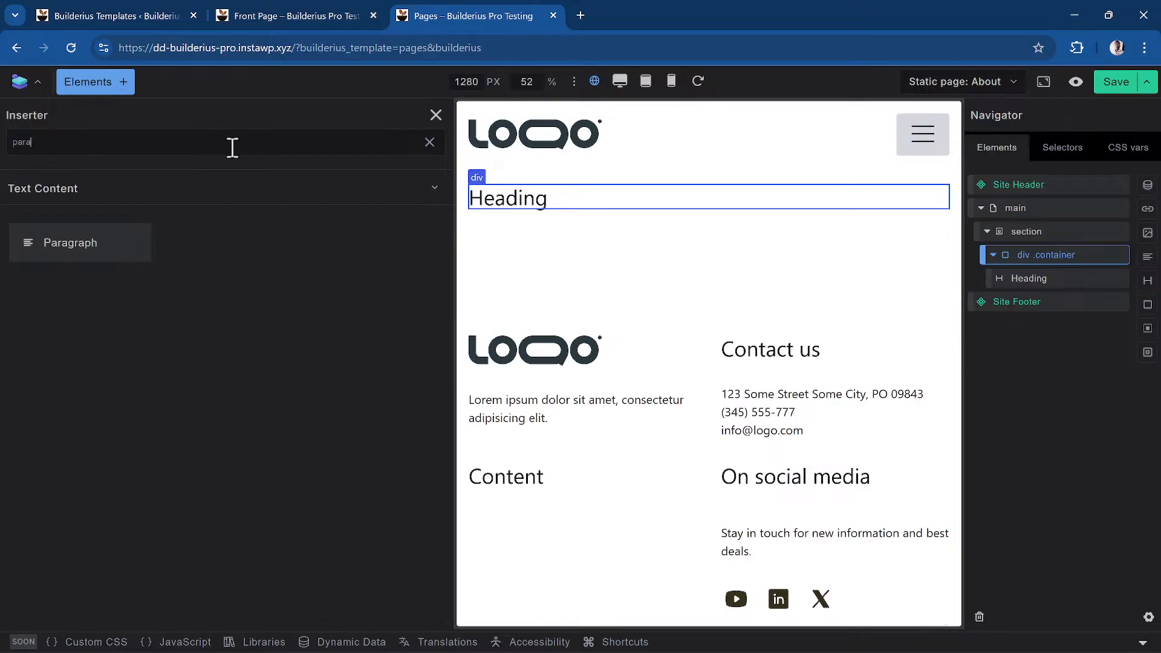
{"action": "left_click", "coordinate": [61, 258]}
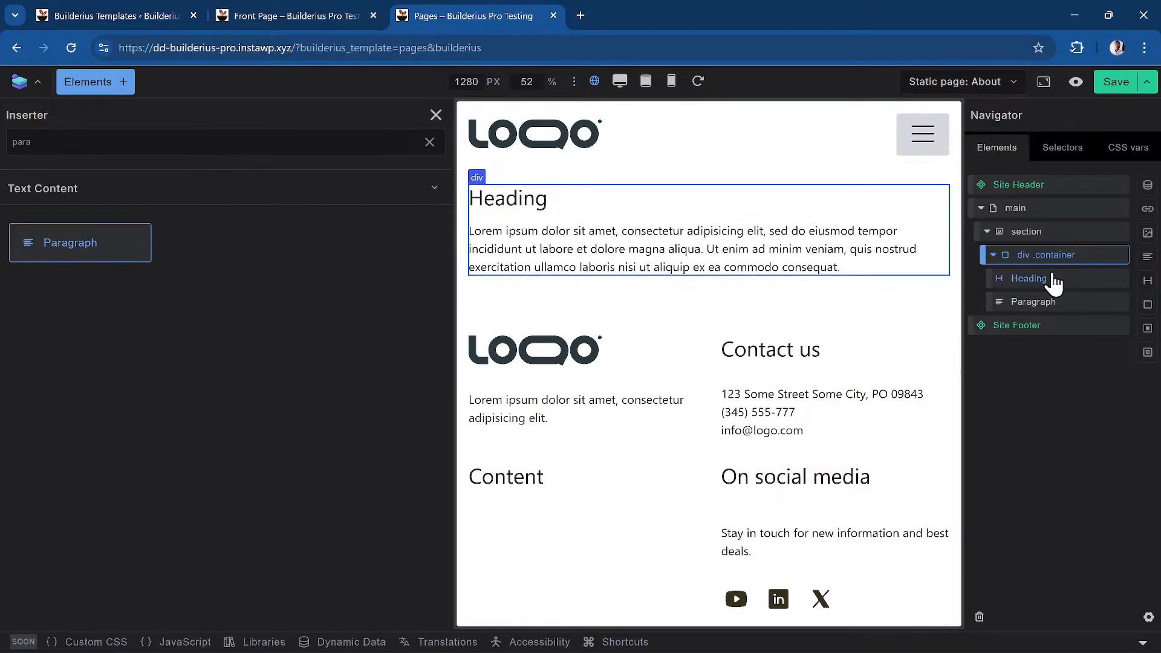
{"action": "left_click", "coordinate": [1056, 281]}
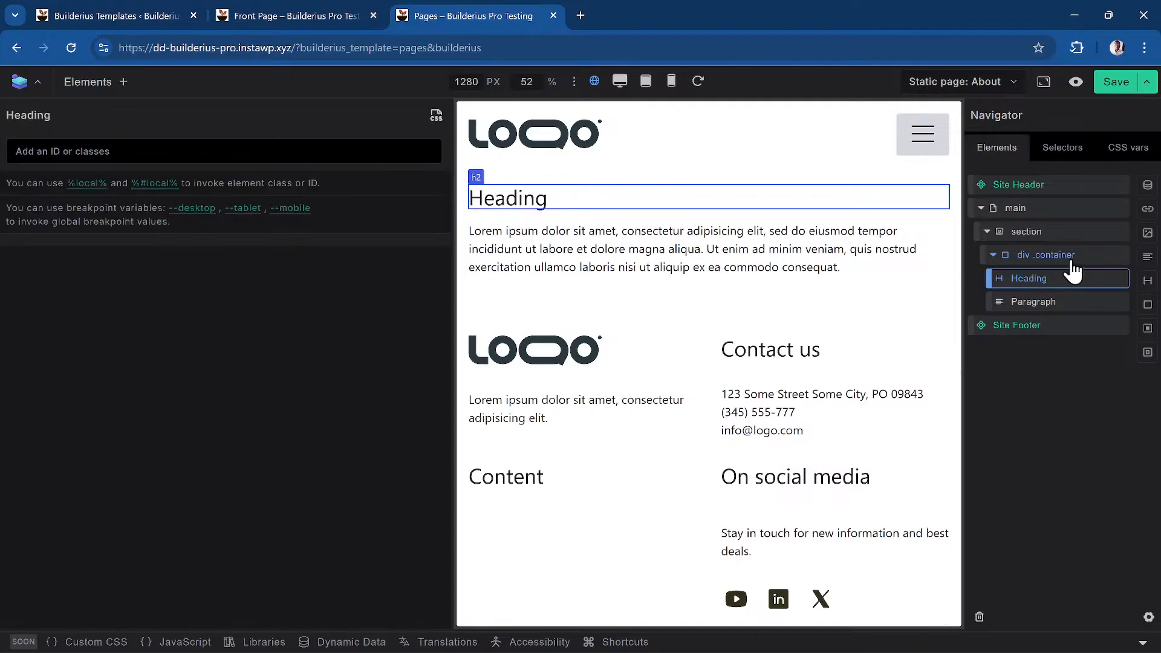
Browse the Heading's class list, %local% CSS and Content settings, ending on its Styles tab
{"action": "left_click", "coordinate": [436, 118]}
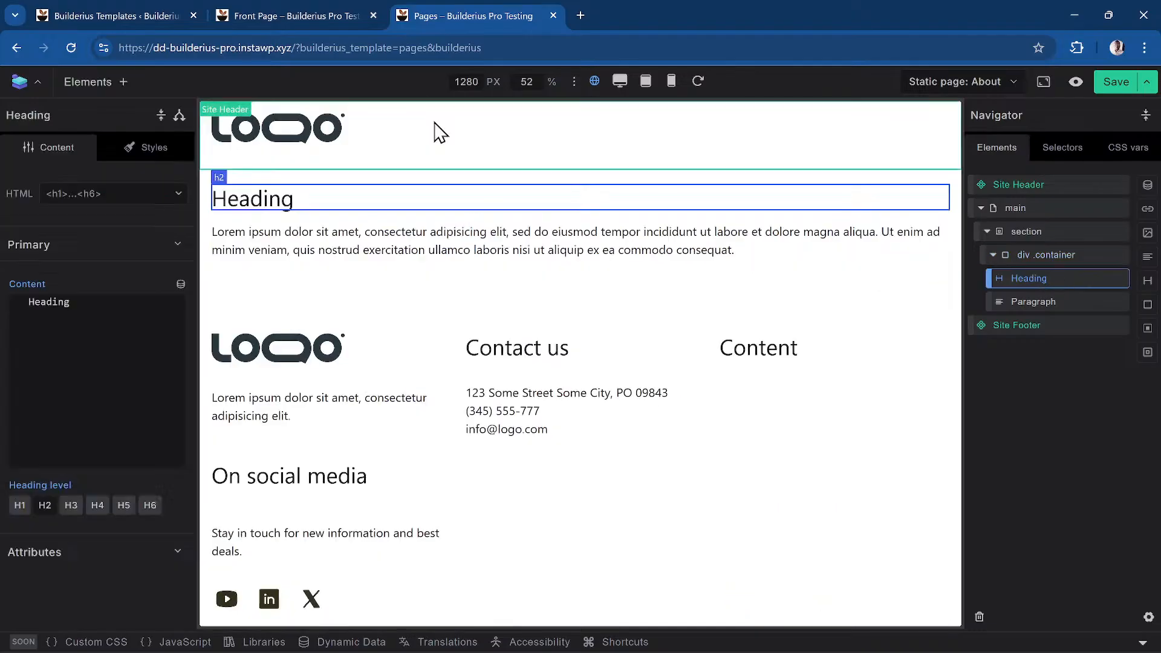
{"action": "left_click", "coordinate": [151, 158]}
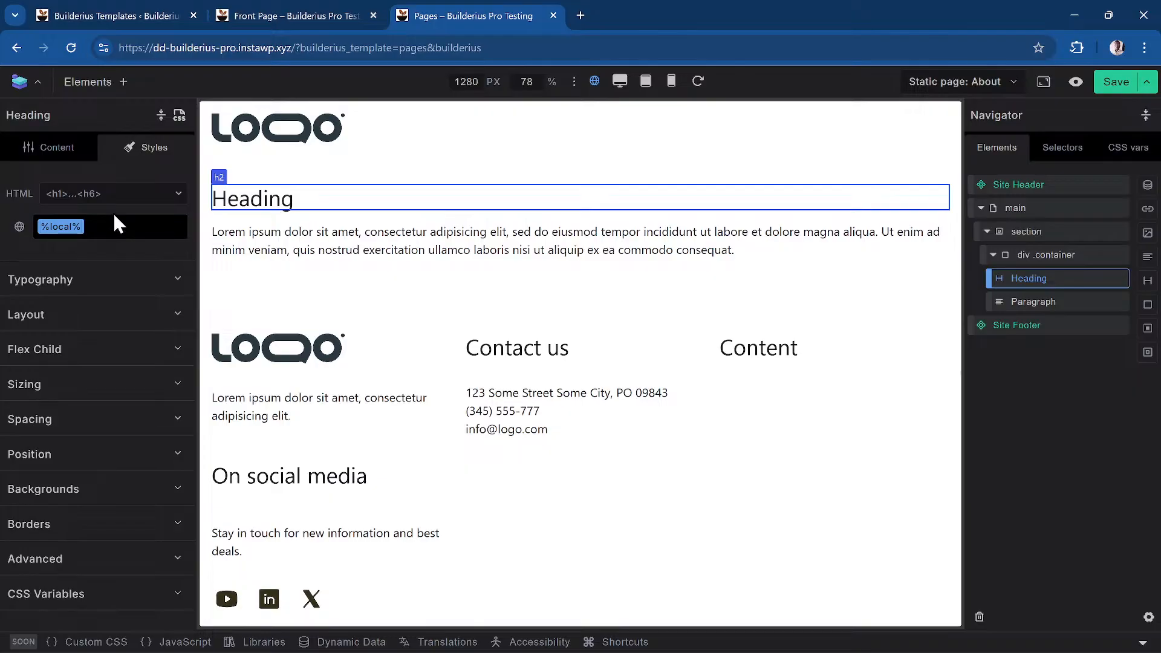
{"action": "left_click", "coordinate": [179, 115]}
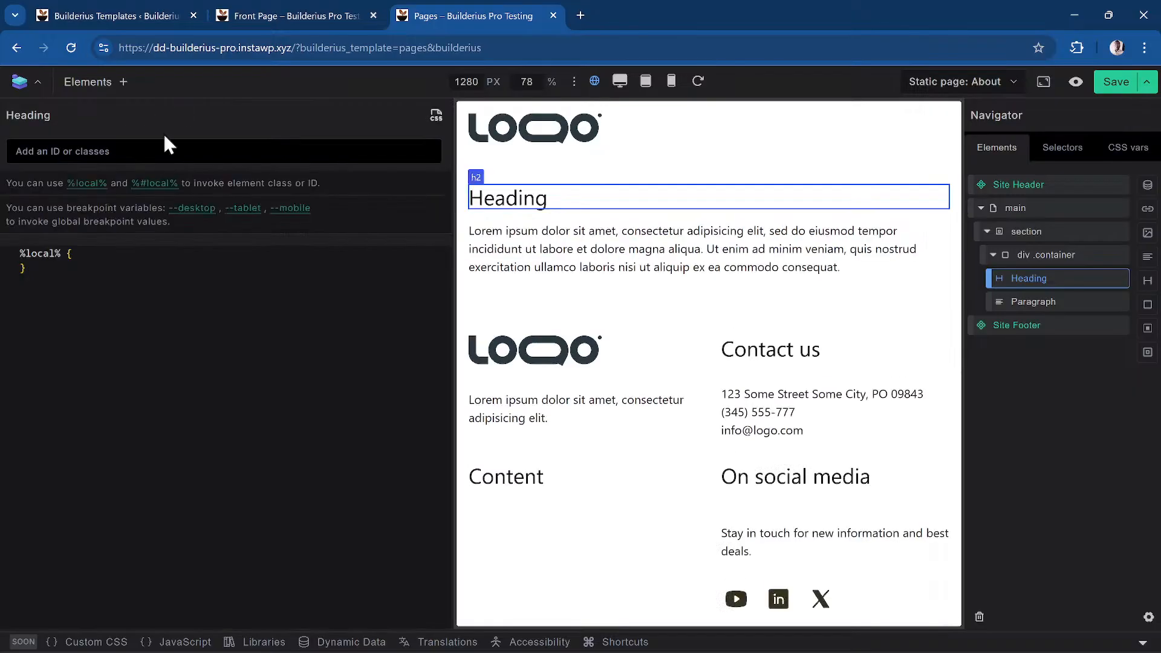
{"action": "left_click", "coordinate": [92, 157]}
{"action": "left_click", "coordinate": [398, 125]}
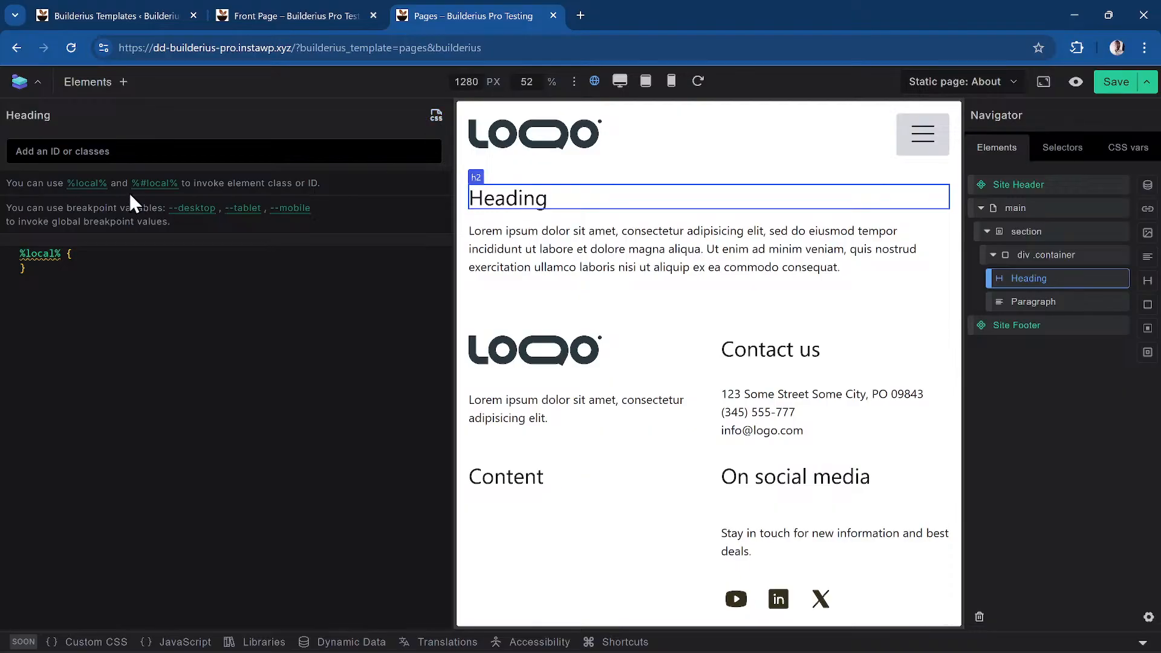
{"action": "left_click", "coordinate": [176, 156]}
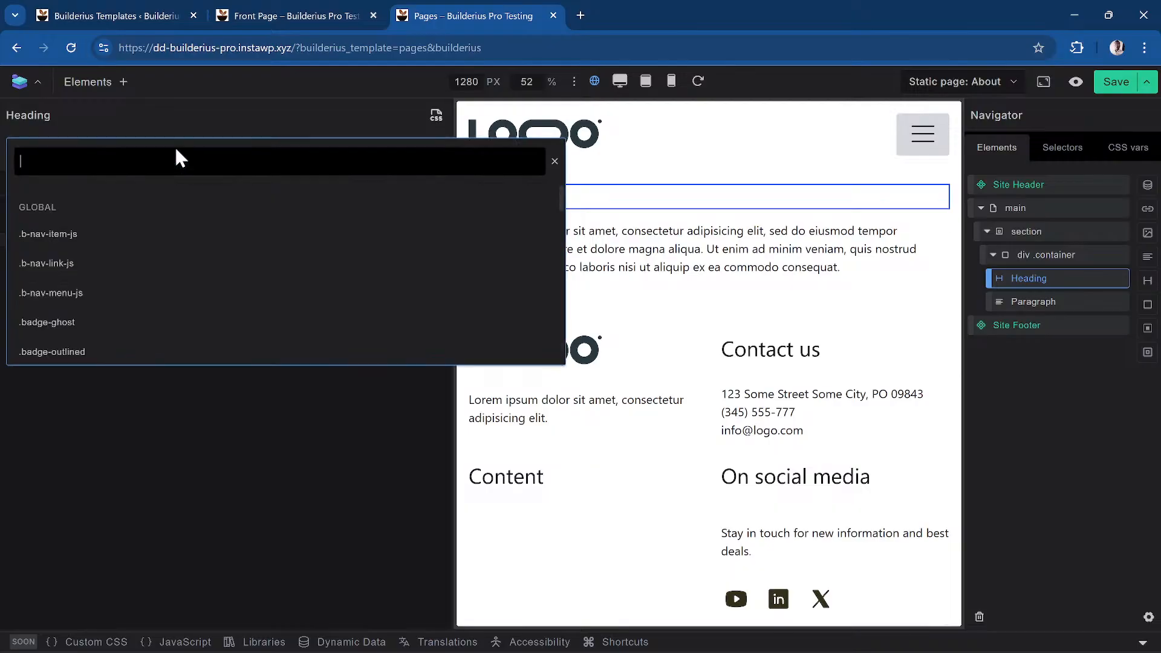
{"action": "left_click", "coordinate": [126, 275]}
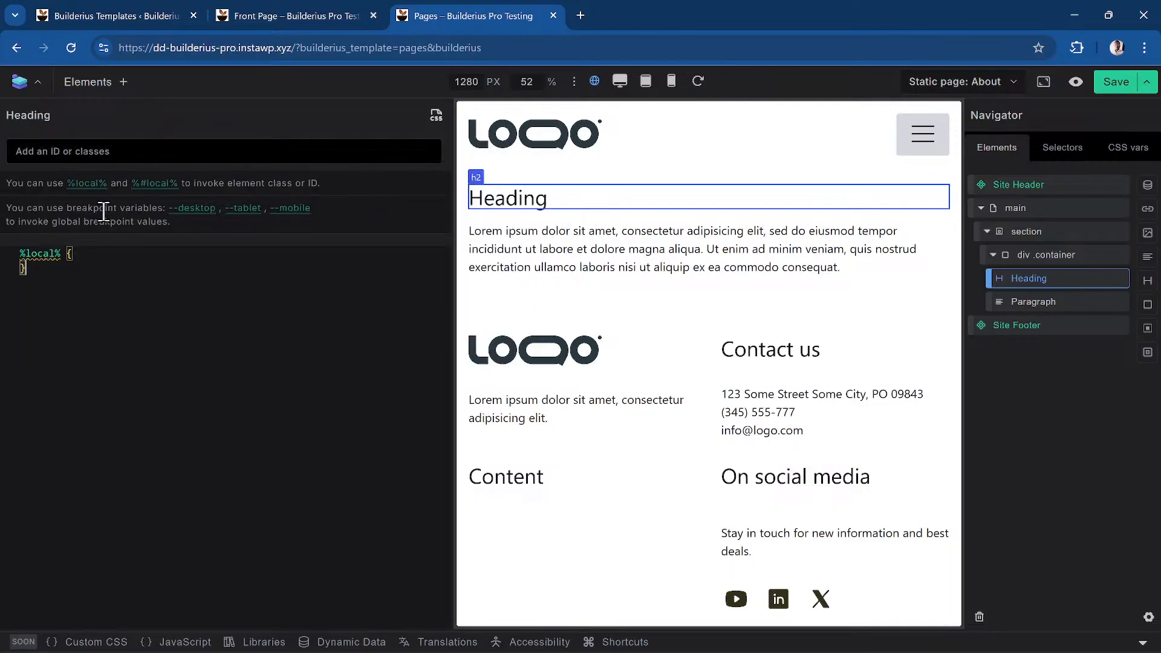
{"action": "left_click", "coordinate": [438, 115]}
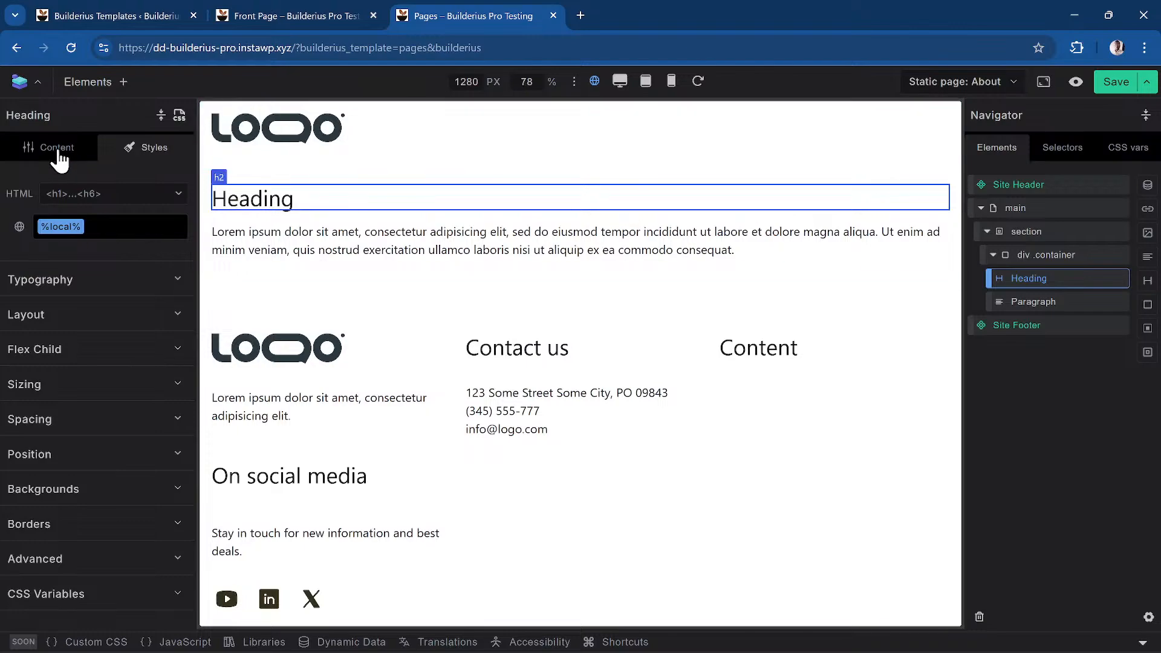
{"action": "left_click", "coordinate": [61, 158]}
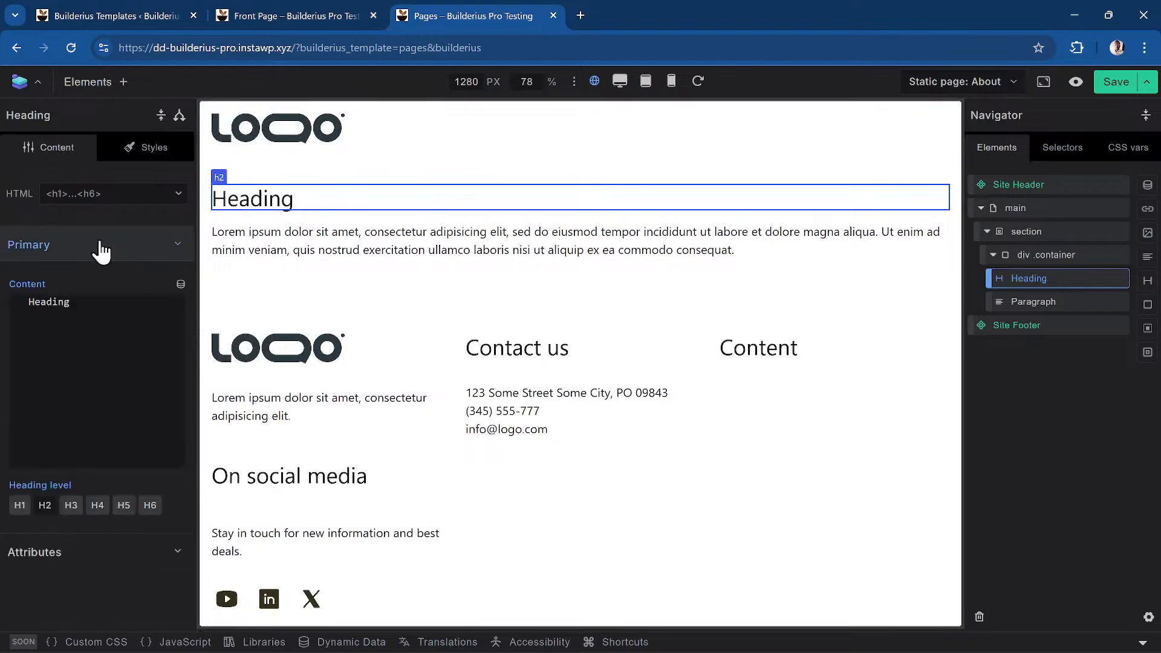
{"action": "left_click", "coordinate": [177, 156]}
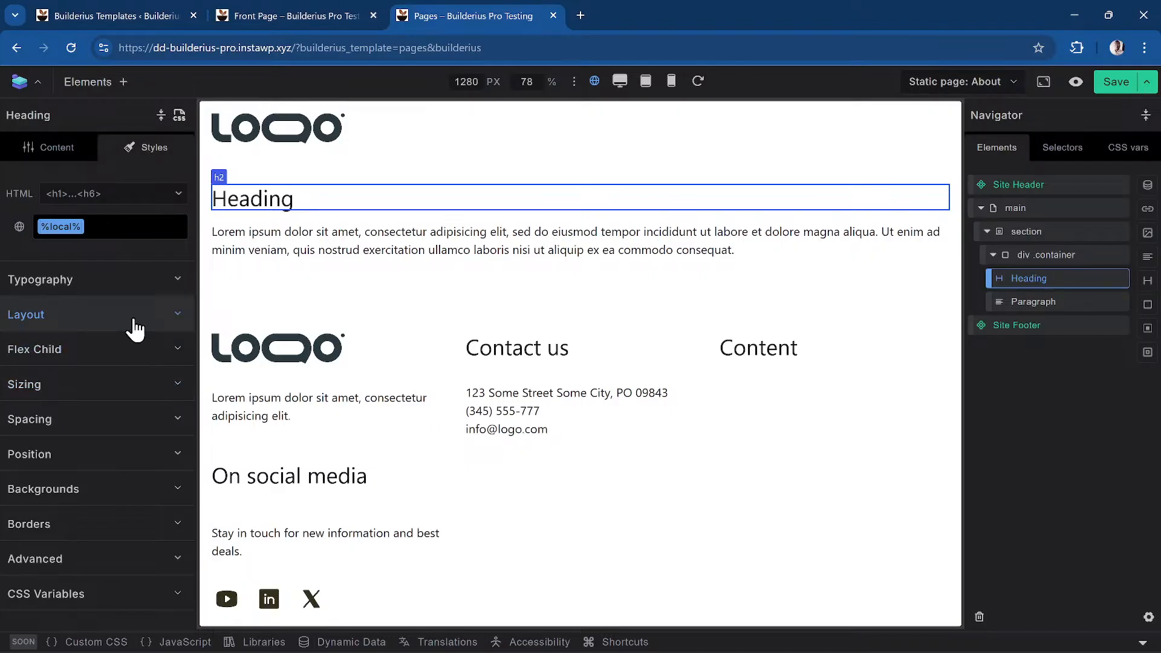
Add a new hero-heading class to the Heading through the selector search
{"action": "left_click", "coordinate": [110, 232]}
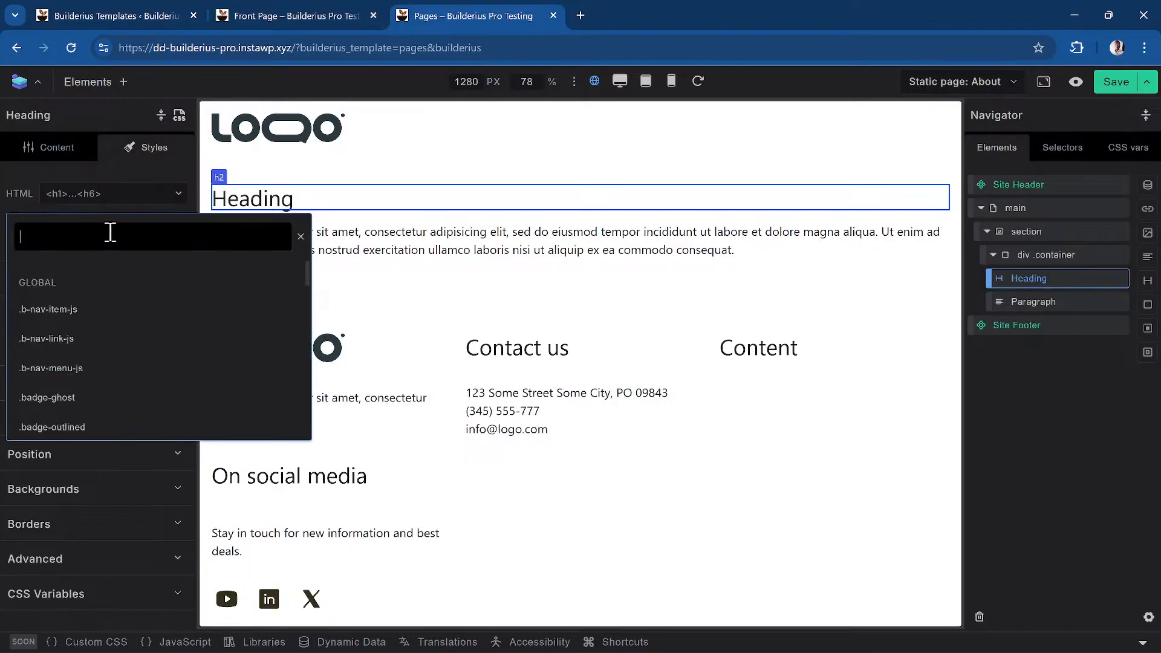
{"action": "type", "text": "hero-heading"}
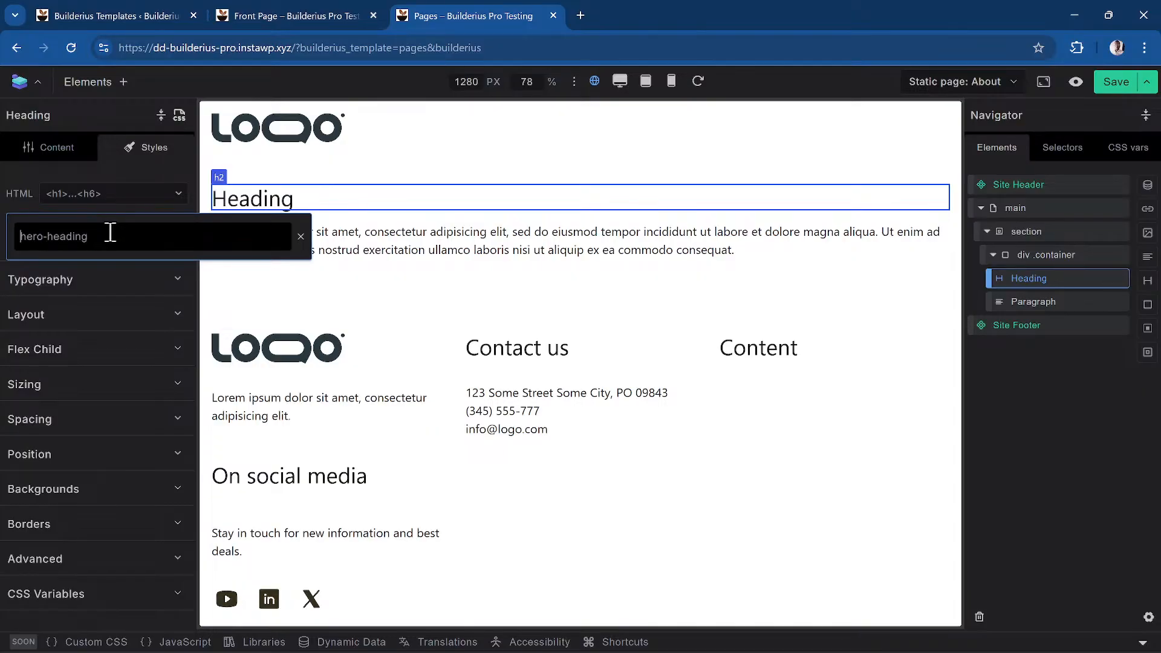
{"action": "type", "text": "hm-"}
{"action": "key", "text": "BackSpace"}
{"action": "key", "text": "BackSpace"}
{"action": "key", "text": "BackSpace"}
{"action": "key", "text": "Return"}
{"action": "scroll", "coordinate": [111, 236], "scroll_direction": "down", "scroll_amount": 3}
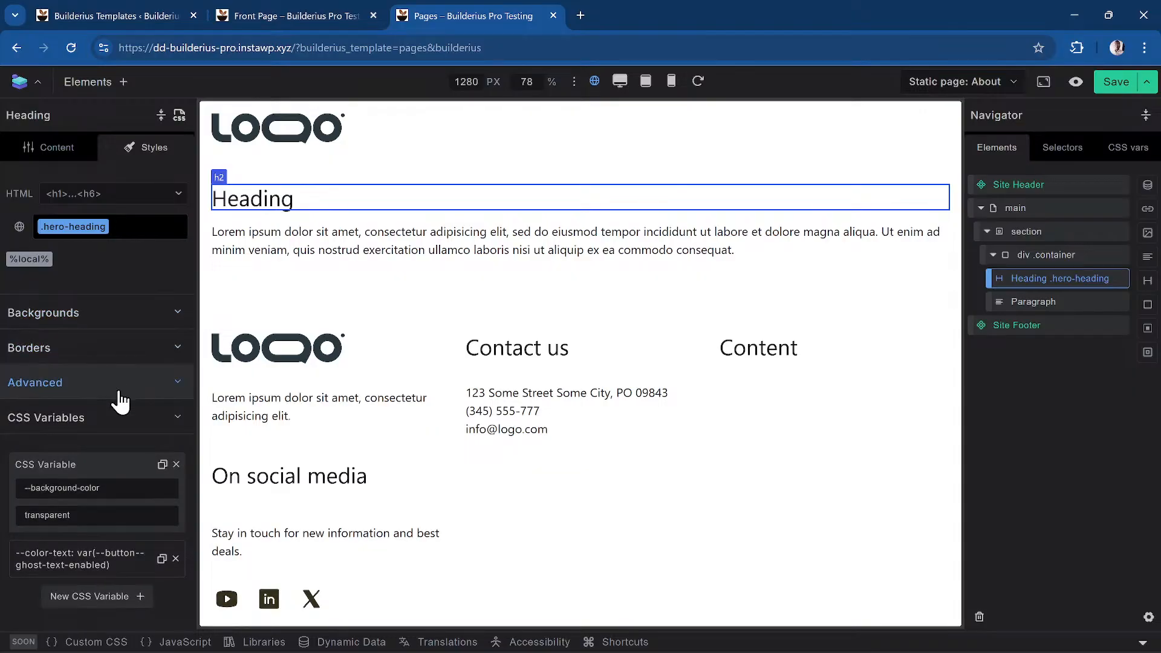
{"action": "scroll", "coordinate": [121, 399], "scroll_direction": "up", "scroll_amount": 3}
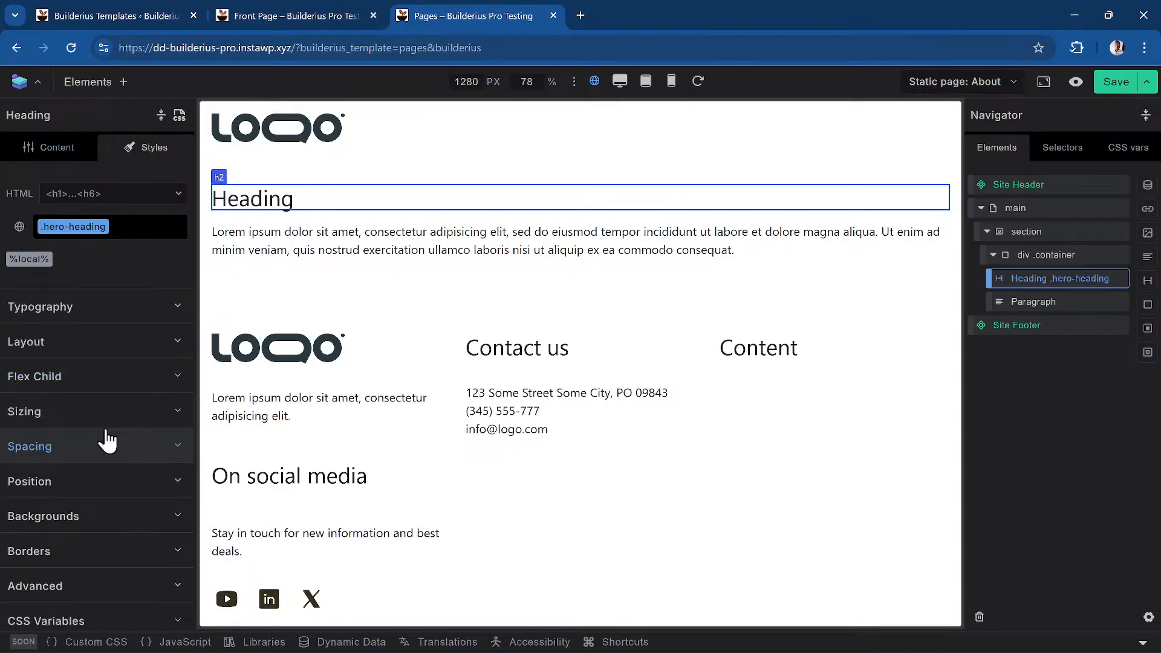
Under Typography, set the .hero-heading font size to 5rem rather than a CSS variable
{"action": "left_click", "coordinate": [111, 311]}
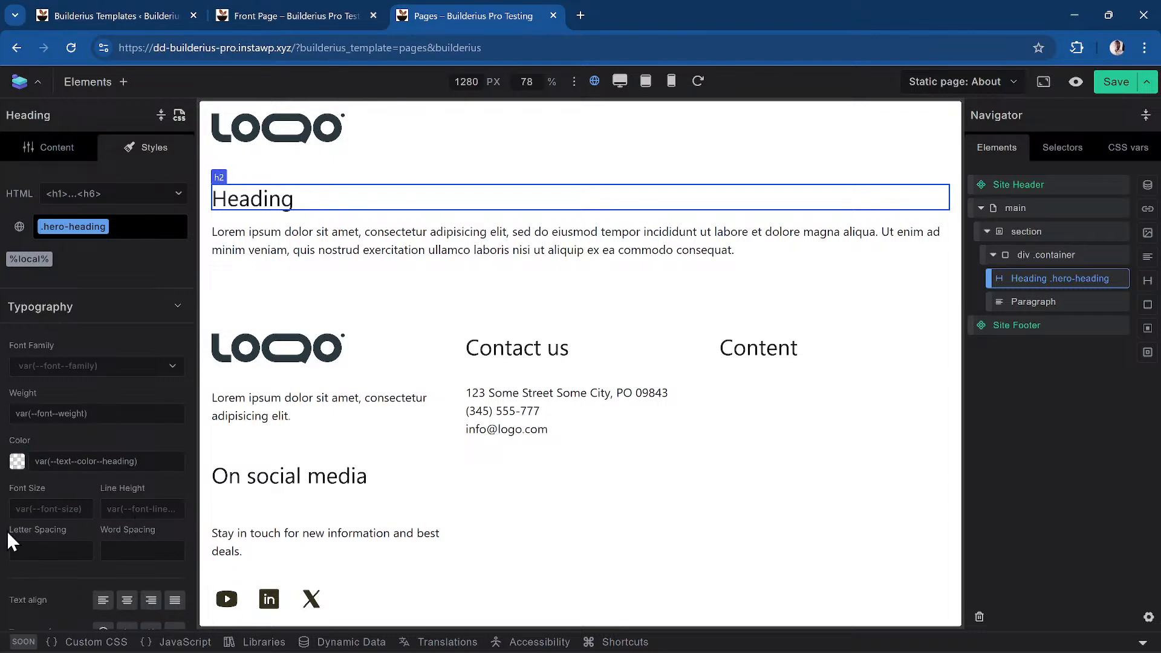
{"action": "left_click", "coordinate": [53, 506]}
{"action": "left_click", "coordinate": [53, 506]}
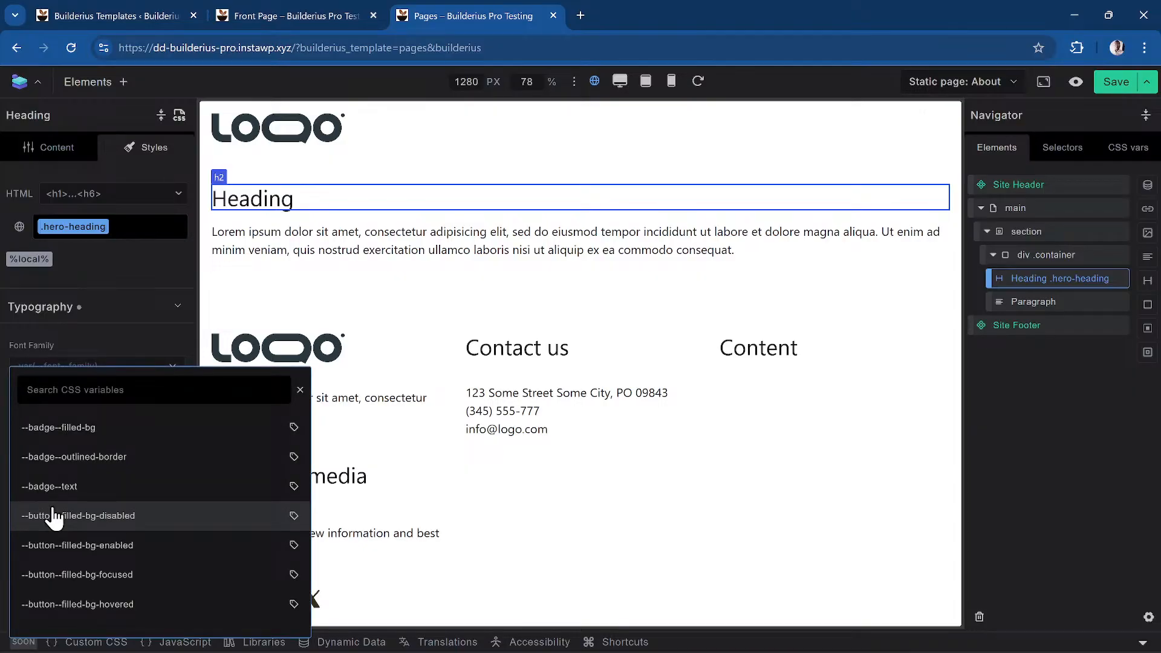
{"action": "left_click", "coordinate": [111, 387]}
{"action": "type", "text": "text-"}
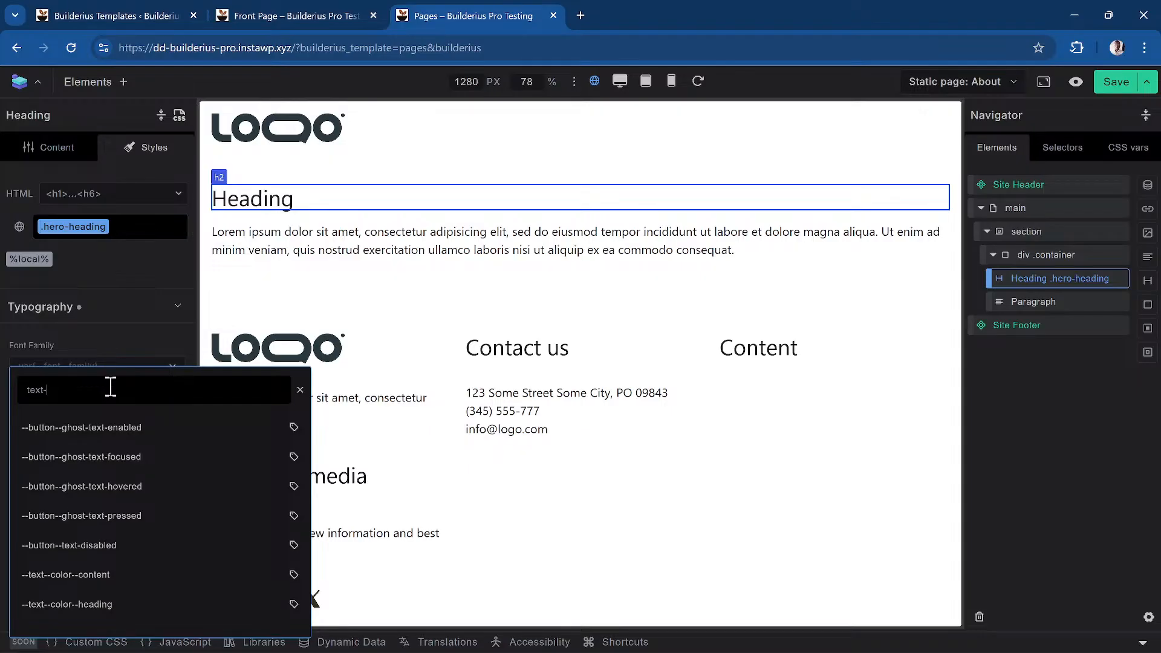
{"action": "key", "text": "BackSpace"}
{"action": "key", "text": "BackSpace"}
{"action": "key", "text": "BackSpace"}
{"action": "key", "text": "BackSpace"}
{"action": "key", "text": "BackSpace"}
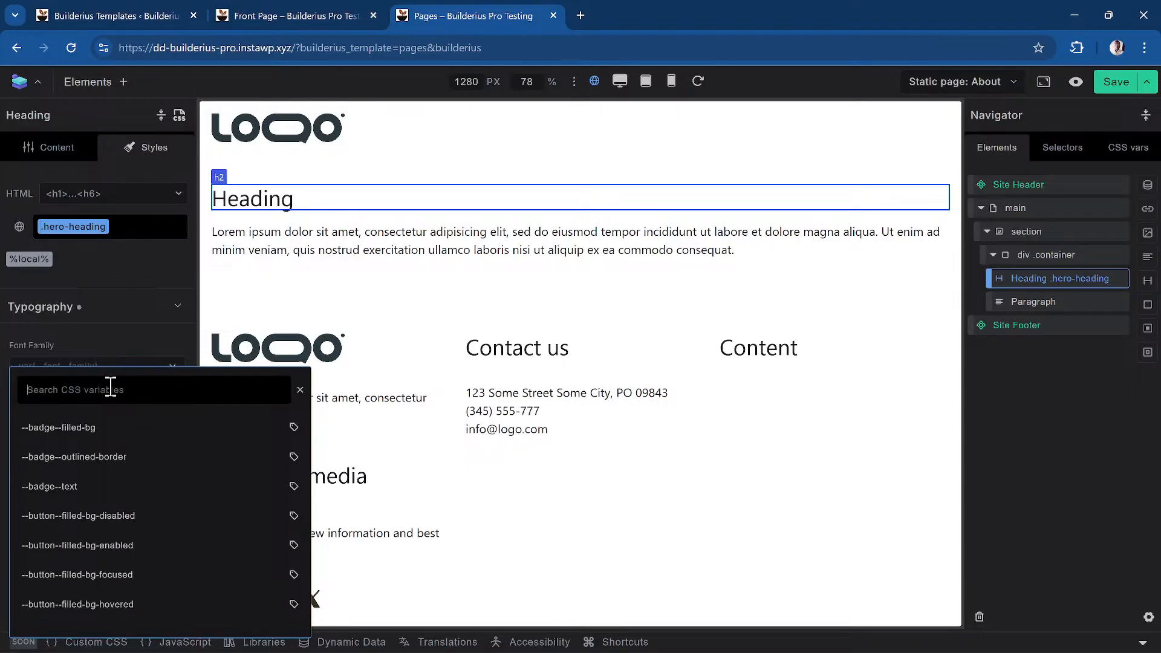
{"action": "key", "text": "Escape"}
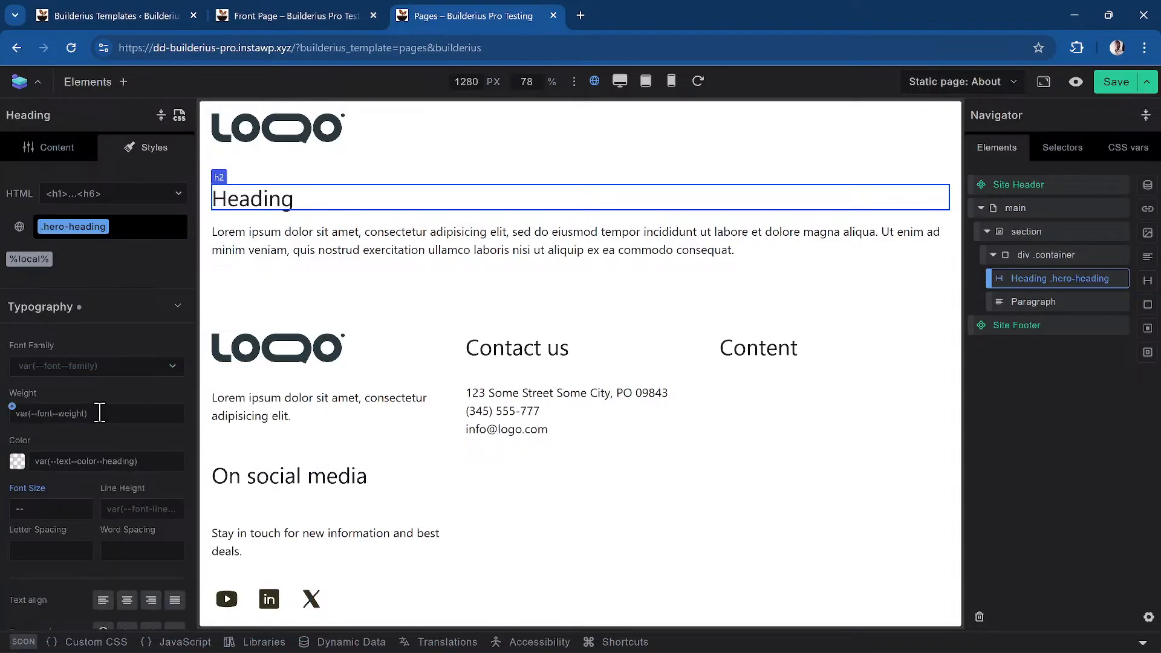
{"action": "left_click", "coordinate": [60, 511]}
{"action": "key", "text": "BackSpace"}
{"action": "type", "text": "5rem"}
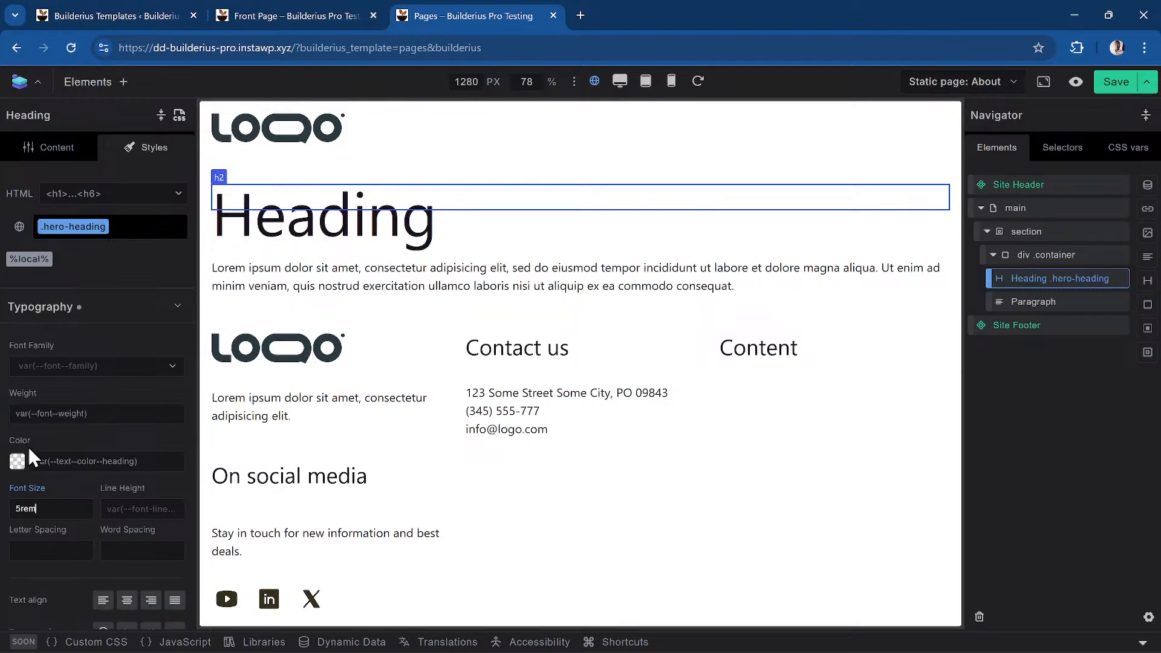
In the .hero-heading CSS code, change the font-size from 5rem to 6rem
{"action": "left_click", "coordinate": [179, 115]}
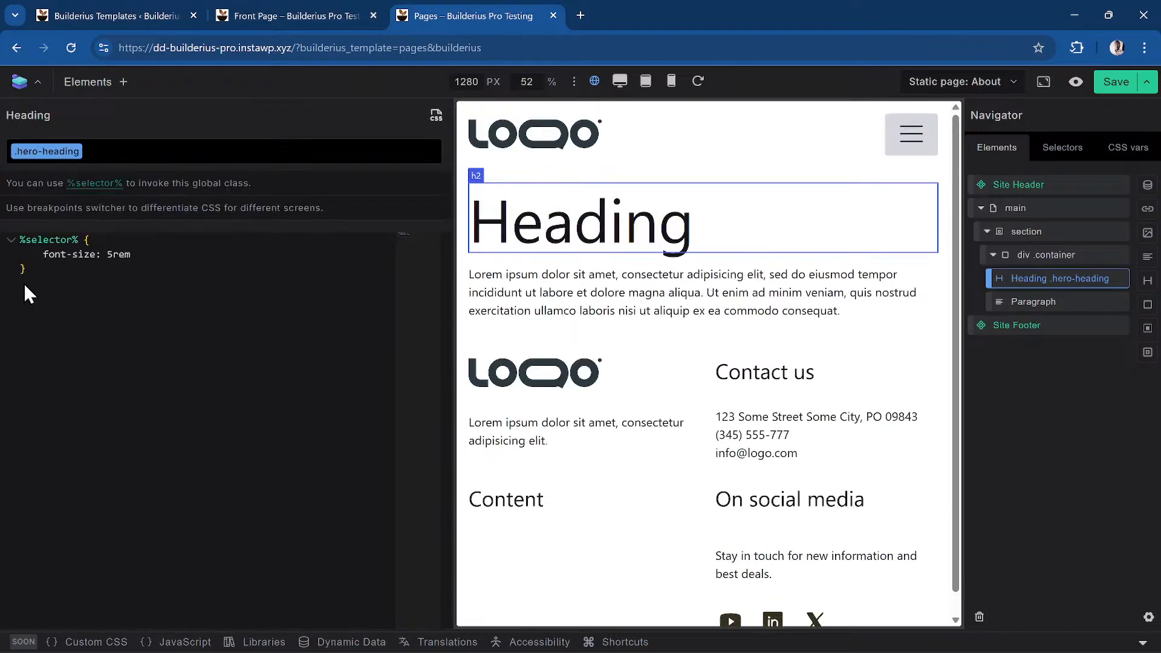
{"action": "left_click", "coordinate": [185, 254]}
{"action": "type", "text": ";"}
{"action": "key", "text": "Left"}
{"action": "key", "text": "Left"}
{"action": "key", "text": "Left"}
{"action": "key", "text": "BackSpace"}
{"action": "type", "text": "6"}
{"action": "key", "text": "Right"}
{"action": "key", "text": "Right"}
{"action": "key", "text": "Right"}
{"action": "key", "text": "Right"}
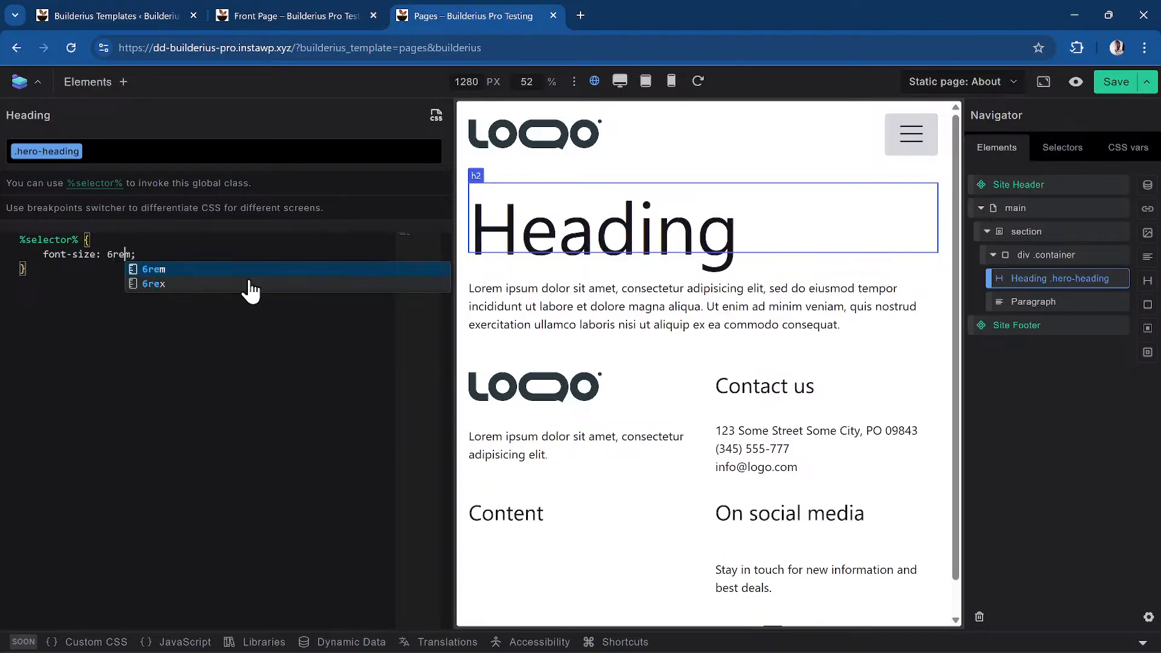
Add margin-top: 4rem; as a new declaration in the .hero-heading rule
{"action": "key", "text": "Return"}
{"action": "type", "text": "margin-"}
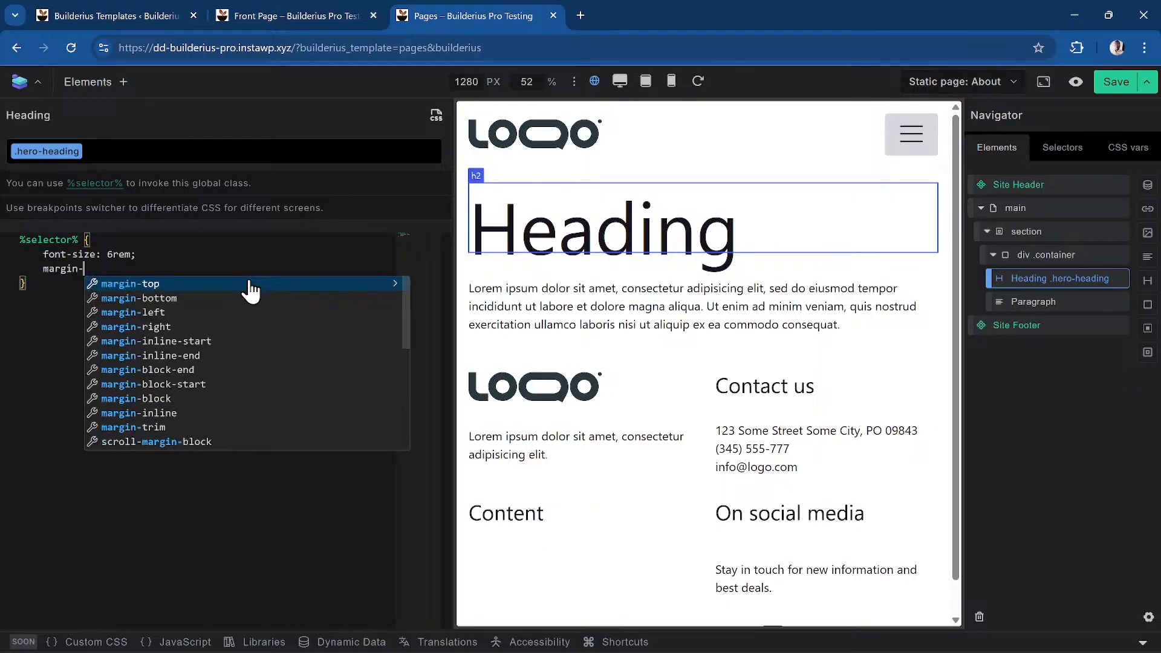
{"action": "left_click", "coordinate": [250, 284]}
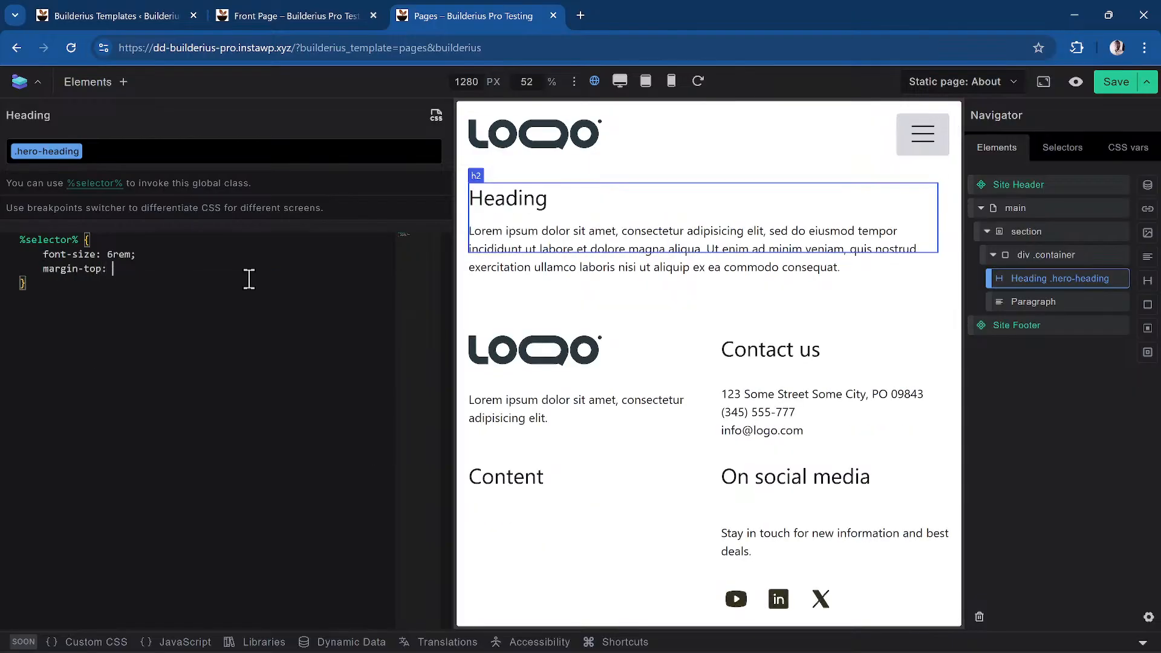
{"action": "type", "text": "4rem;"}
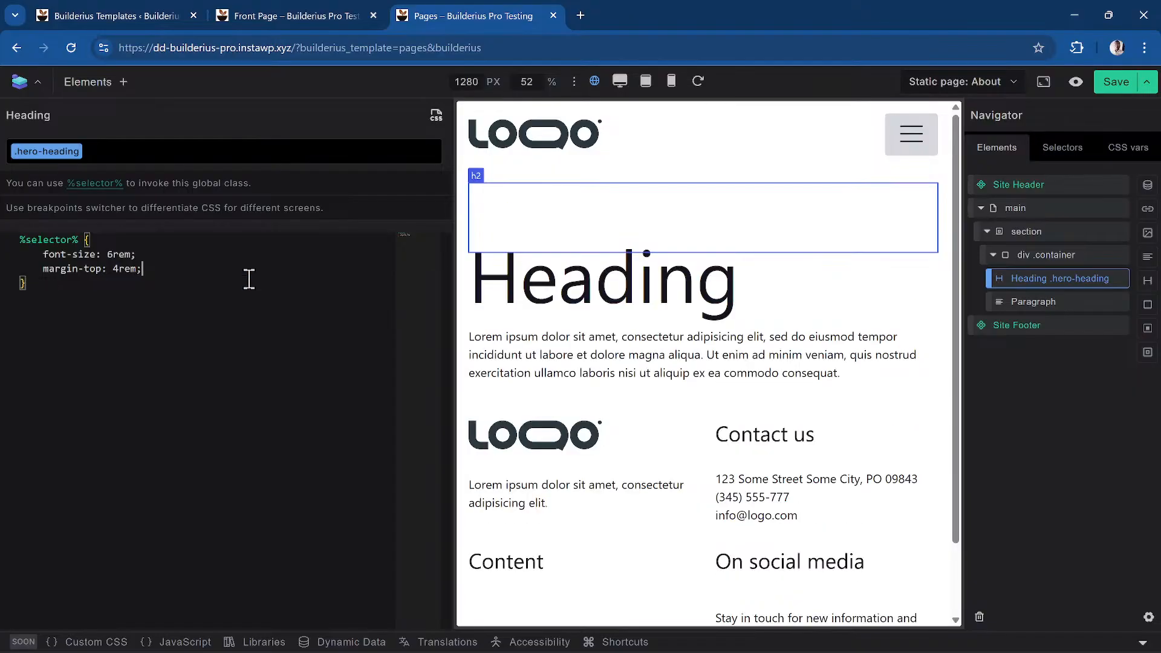
{"action": "left_click", "coordinate": [436, 115]}
Collapse Typography and expand Spacing to see the Heading's 4rem top margin
{"action": "left_click", "coordinate": [86, 318]}
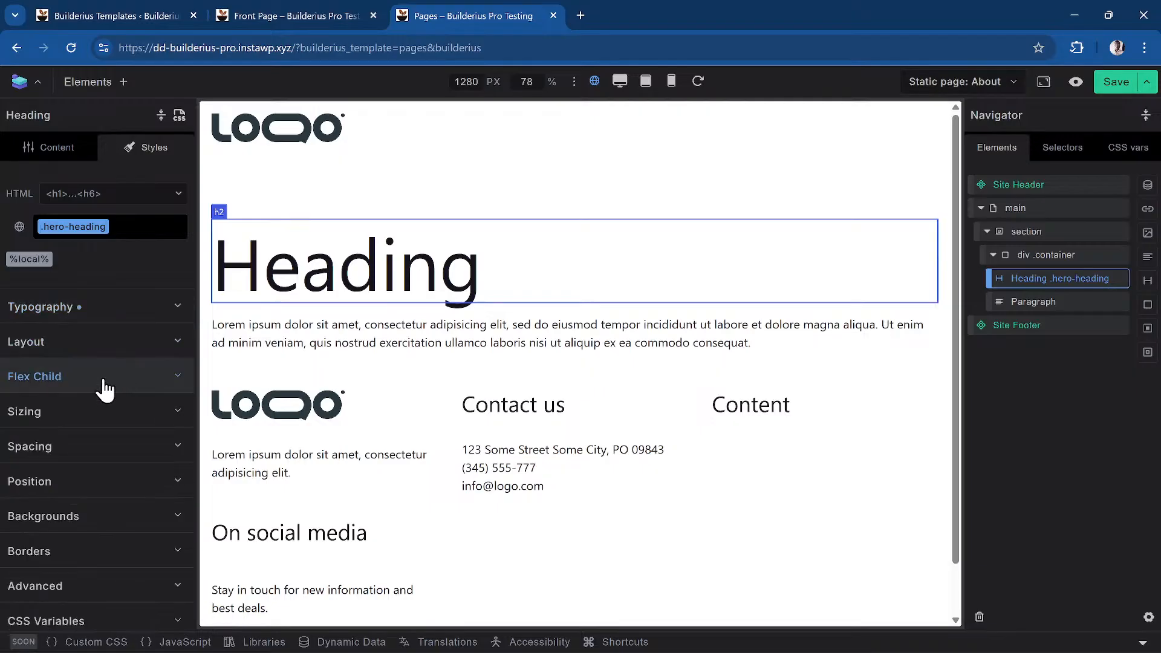
{"action": "left_click", "coordinate": [123, 467]}
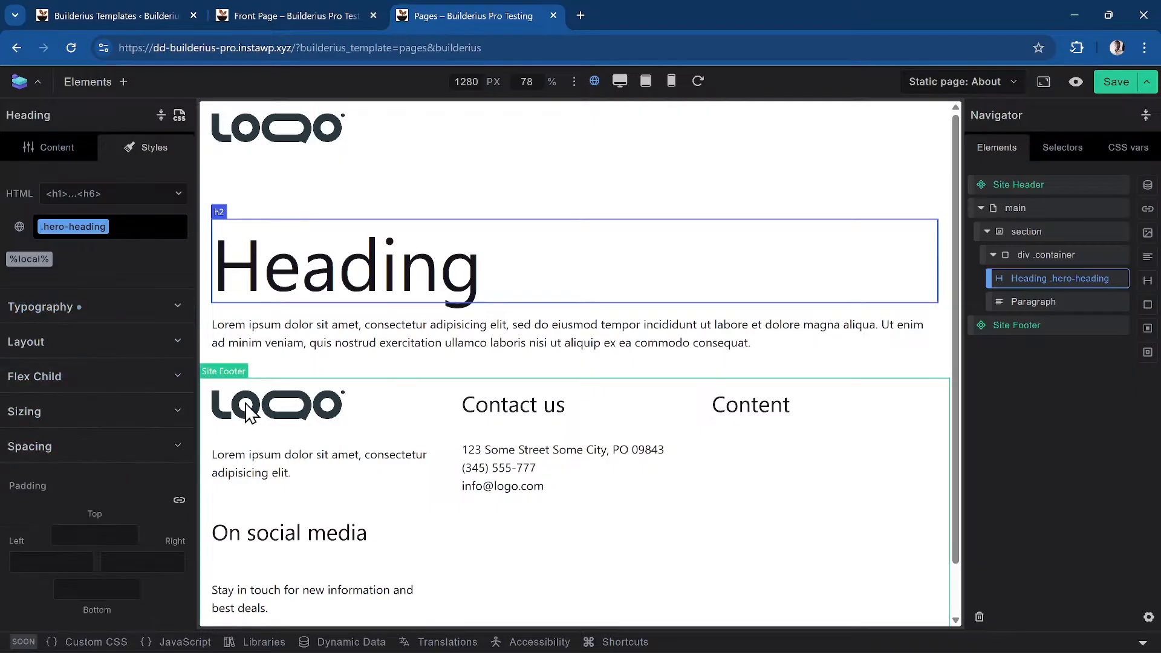
{"action": "scroll", "coordinate": [113, 376], "scroll_direction": "down", "scroll_amount": 5}
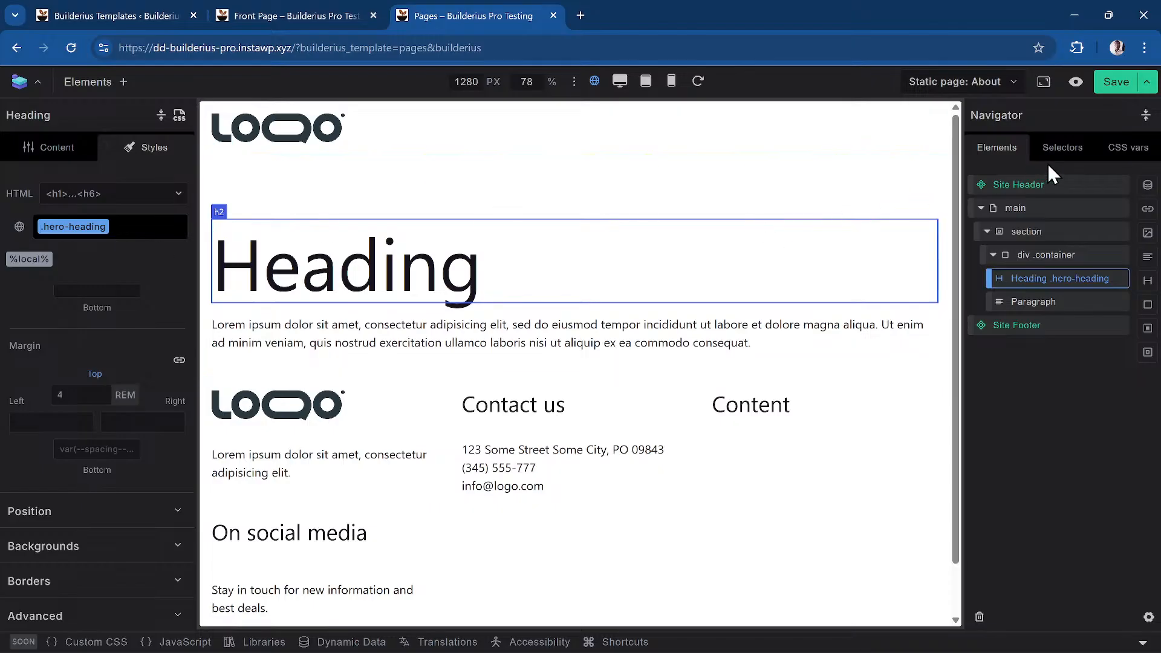
From .btn-ghost's CSS editor, view All CSS down to the .hero-heading rule (6rem font, 4rem margin-top)
{"action": "left_click", "coordinate": [1063, 148]}
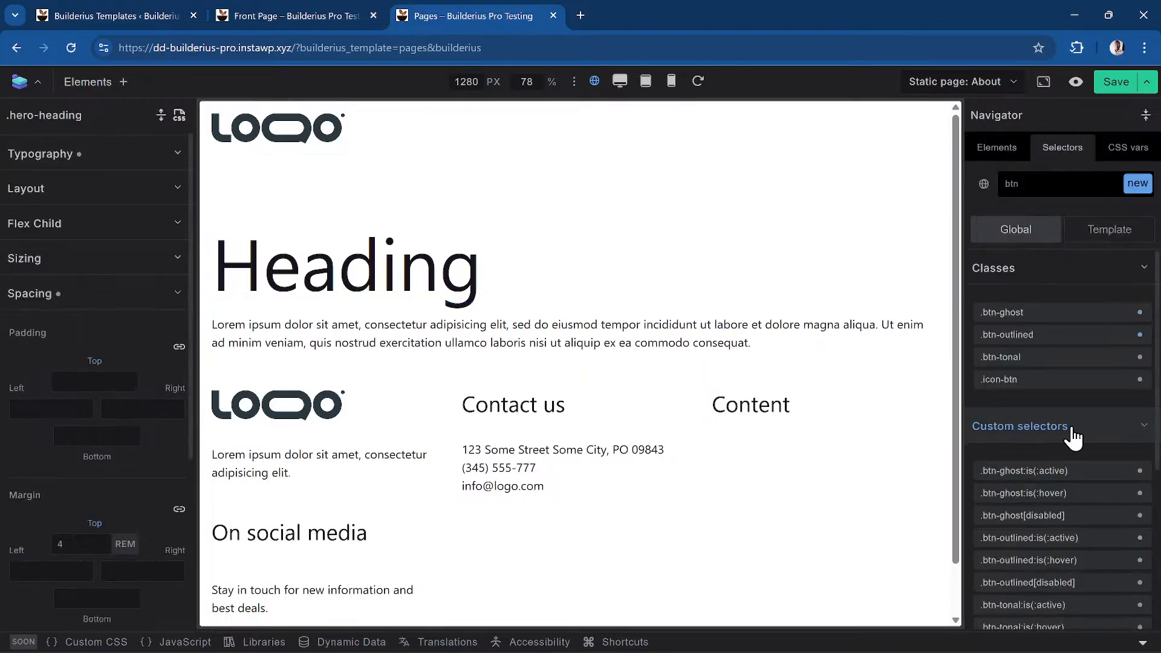
{"action": "left_click", "coordinate": [1113, 312]}
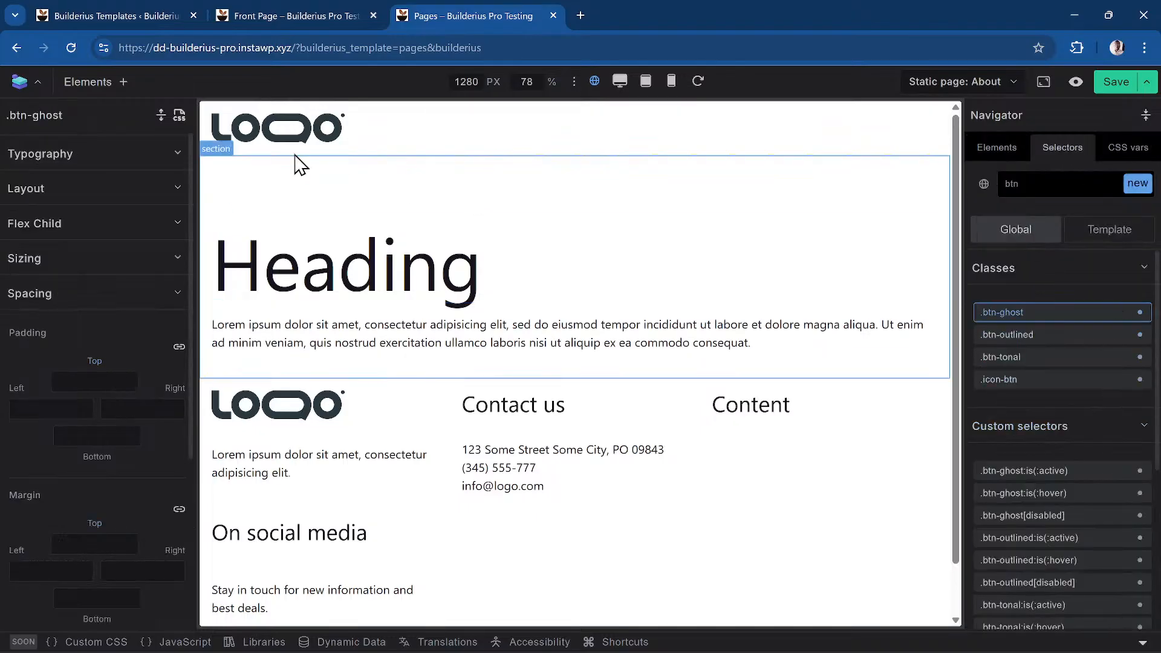
{"action": "left_click", "coordinate": [179, 115]}
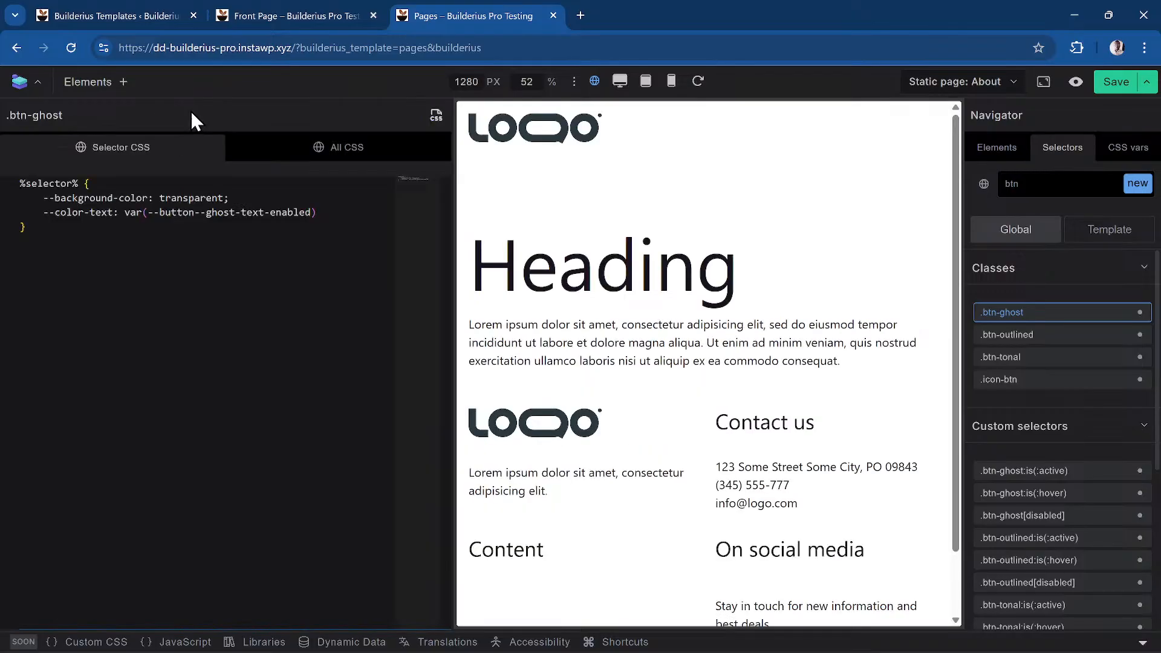
{"action": "left_click", "coordinate": [350, 154]}
{"action": "scroll", "coordinate": [172, 285], "scroll_direction": "down", "scroll_amount": 10}
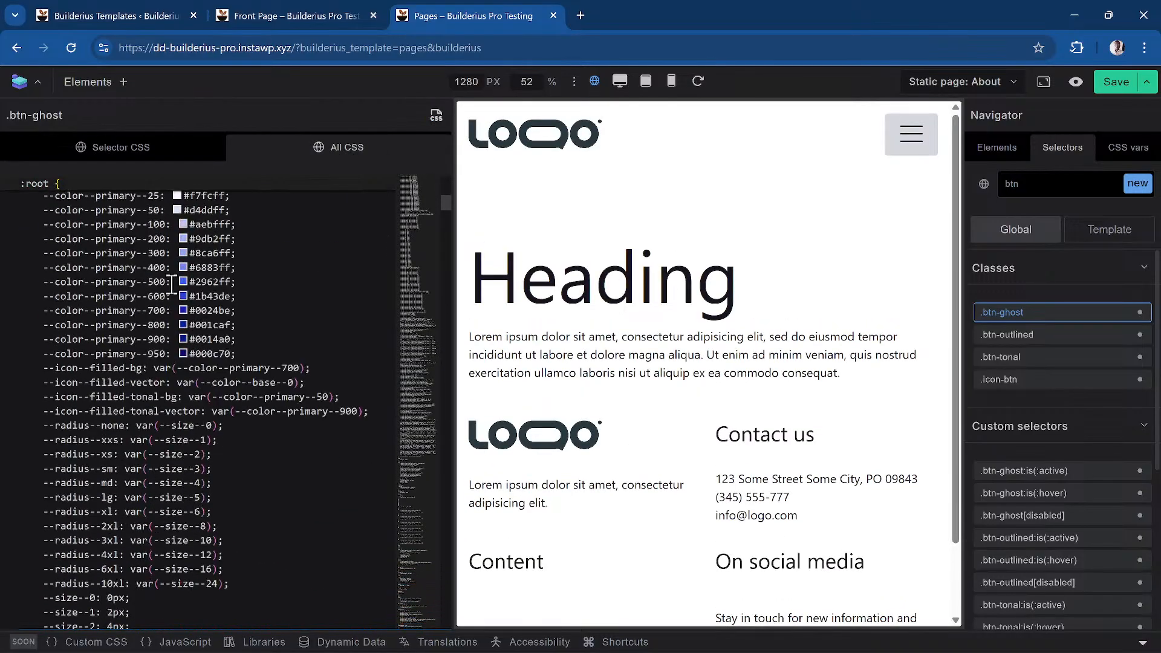
{"action": "scroll", "coordinate": [200, 283], "scroll_direction": "down", "scroll_amount": 5}
{"action": "scroll", "coordinate": [208, 278], "scroll_direction": "up", "scroll_amount": 6}
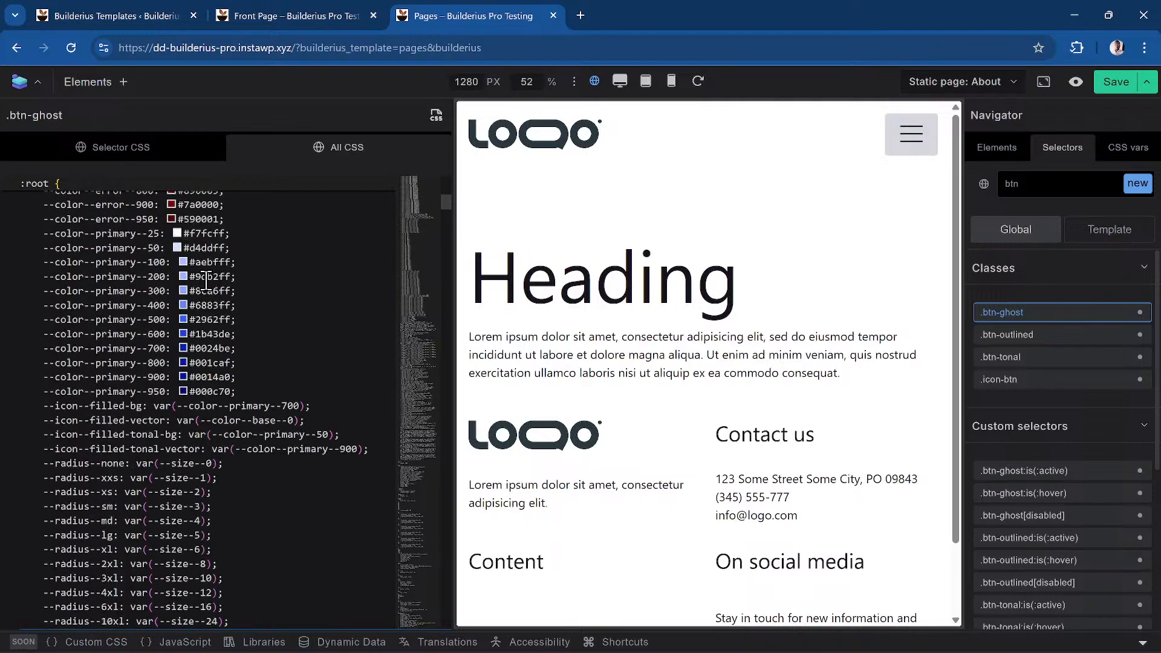
{"action": "scroll", "coordinate": [206, 281], "scroll_direction": "up", "scroll_amount": 3}
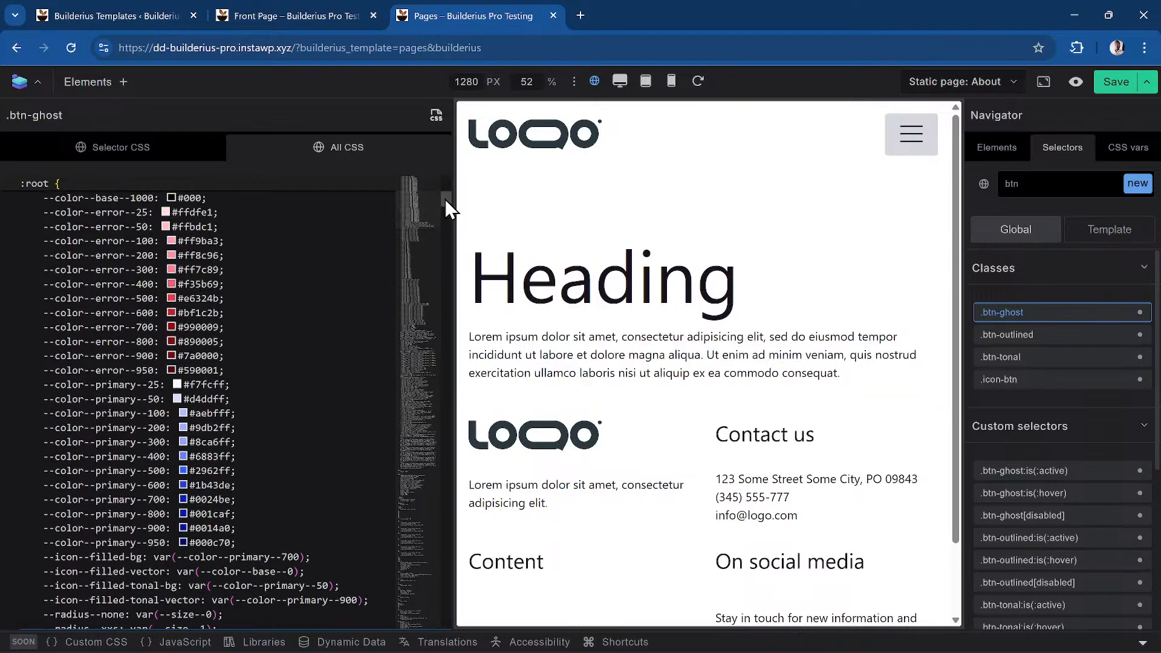
{"action": "left_click_drag", "start_coordinate": [446, 200], "coordinate": [452, 626]}
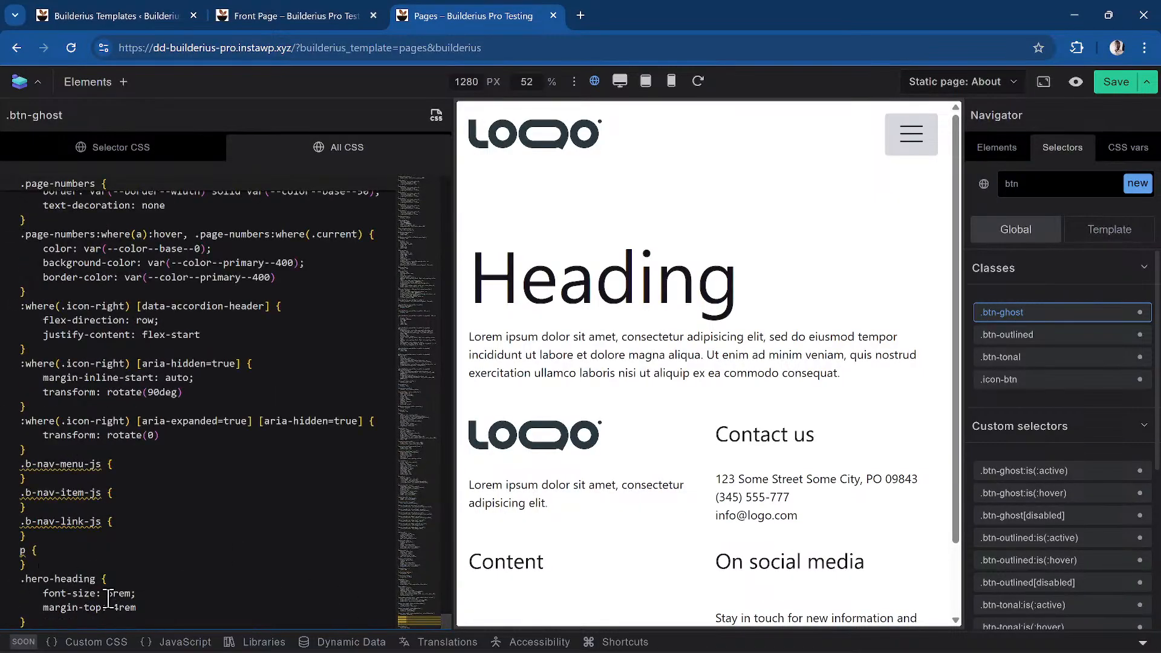
{"action": "left_click", "coordinate": [167, 605]}
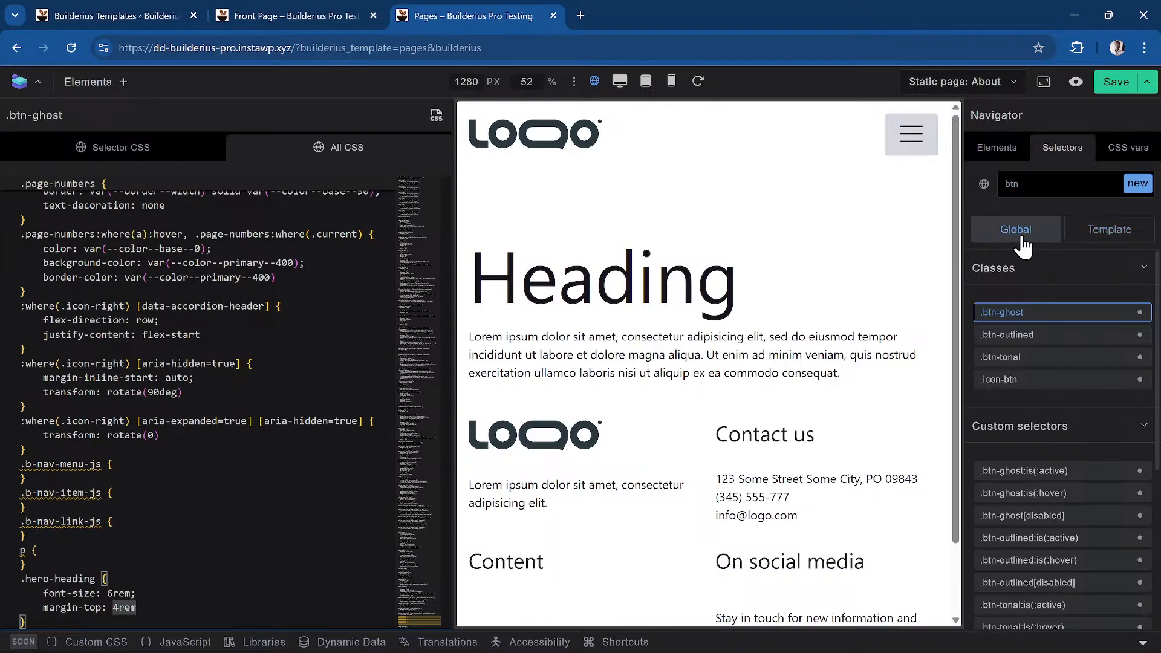
{"action": "left_click", "coordinate": [1106, 240]}
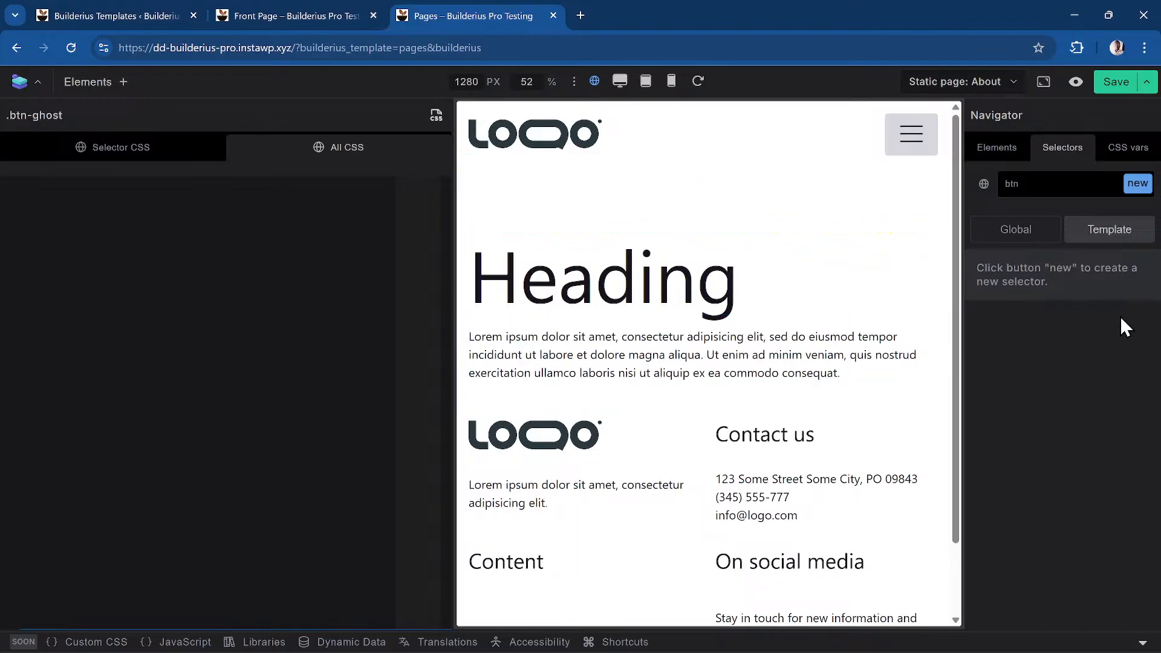
{"action": "left_click", "coordinate": [251, 261]}
{"action": "type", "text": ".hero-heading{"}
{"action": "key", "text": "Return"}
{"action": "type", "text": "font-si"}
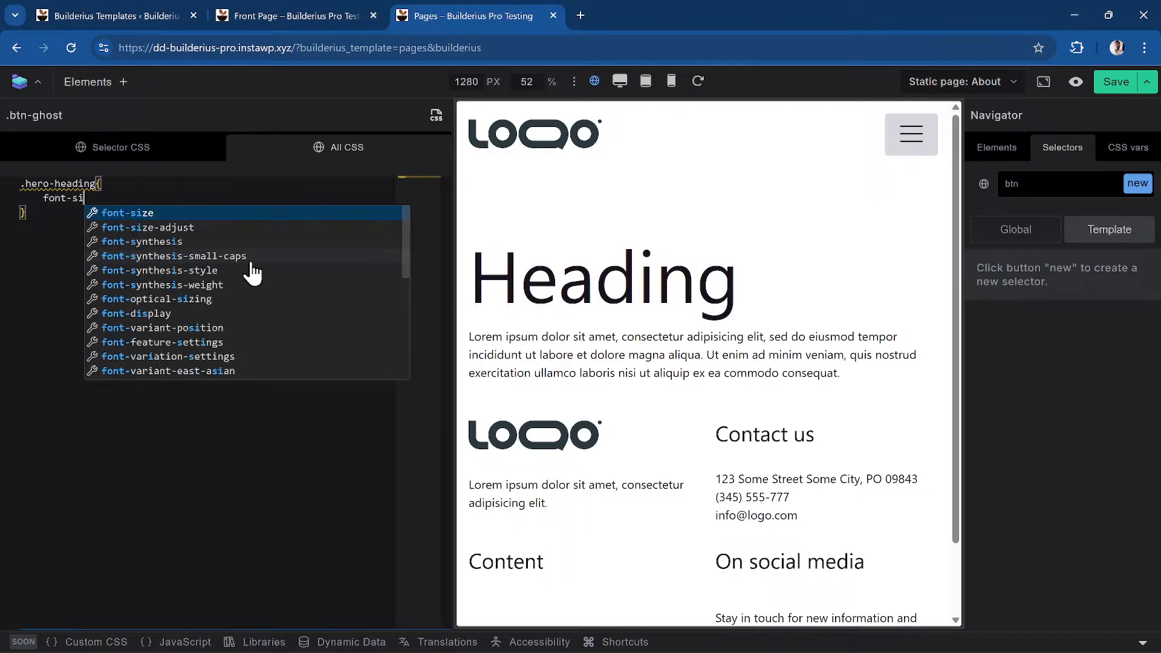
{"action": "key", "text": "Return"}
{"action": "type", "text": ": "}
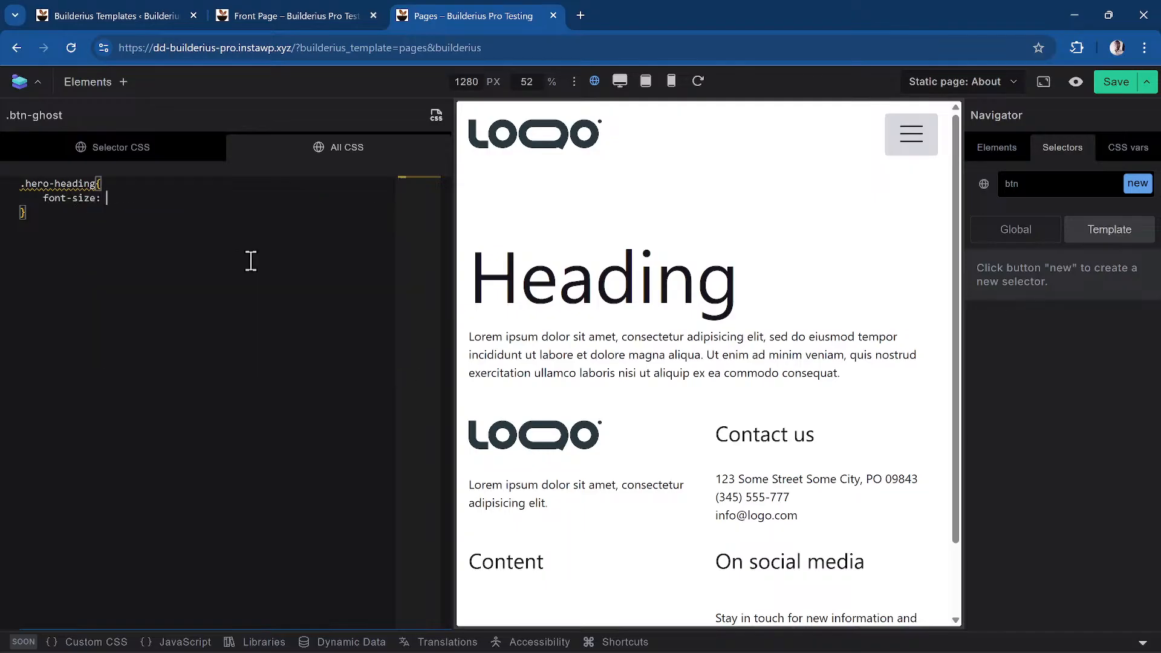
{"action": "type", "text": "4px;"}
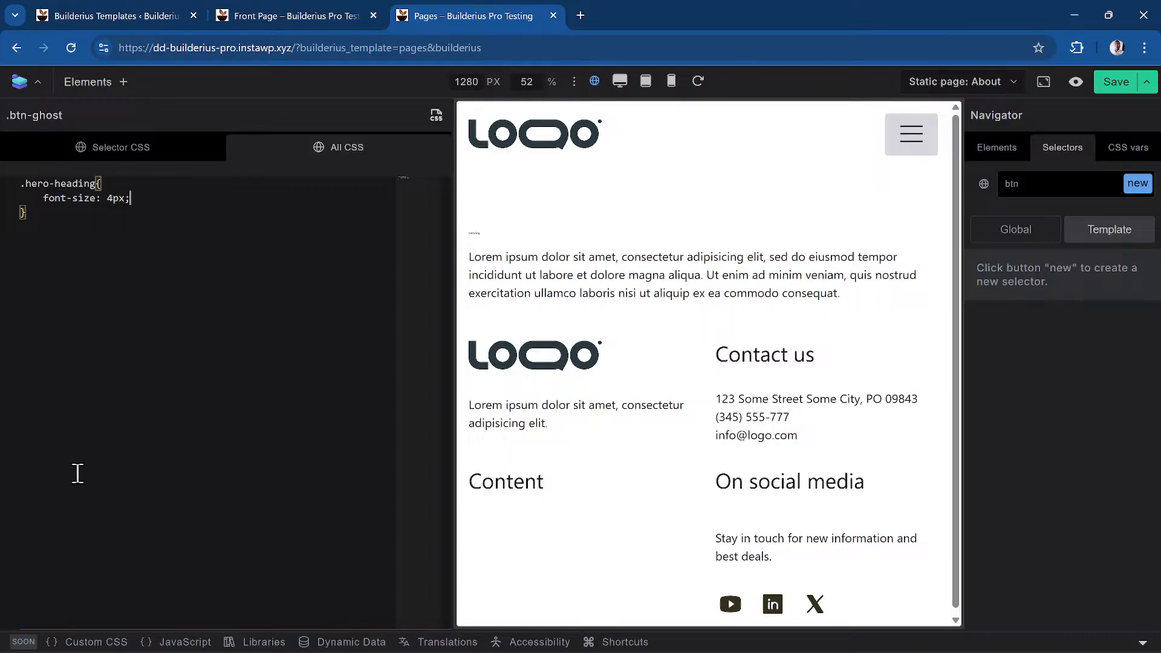
{"action": "left_click", "coordinate": [201, 263]}
{"action": "key", "text": "ctrl+a"}
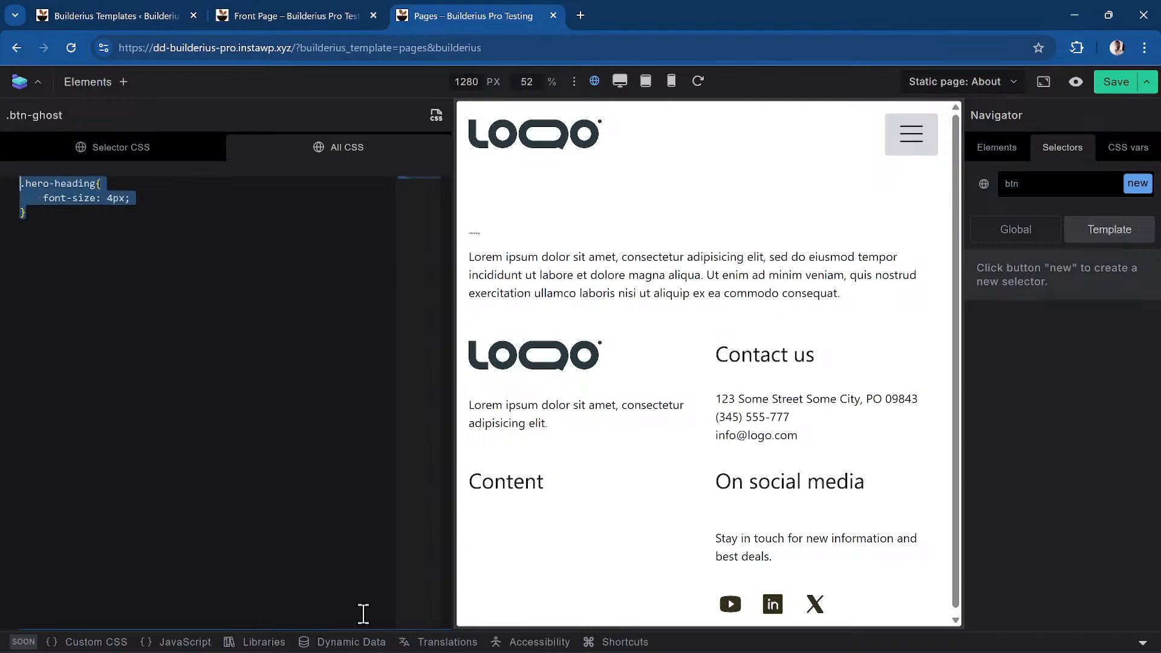
{"action": "key", "text": "BackSpace"}
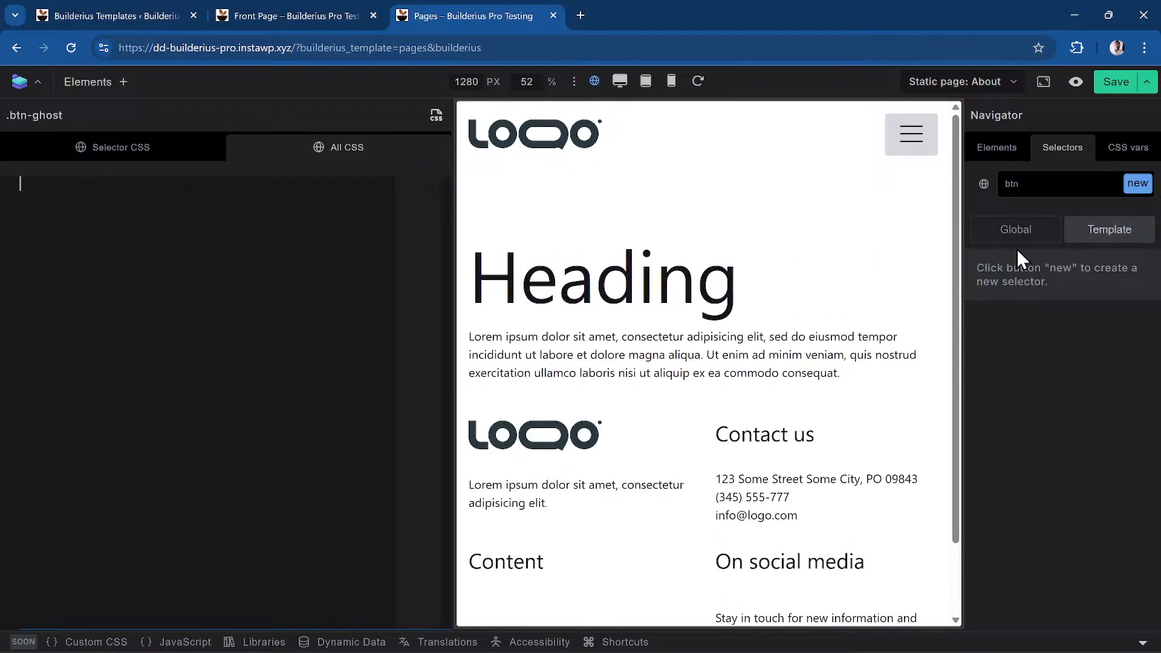
Go back to the global selectors, save the Pages template, and preview the About page in a new tab
{"action": "left_click", "coordinate": [1041, 228]}
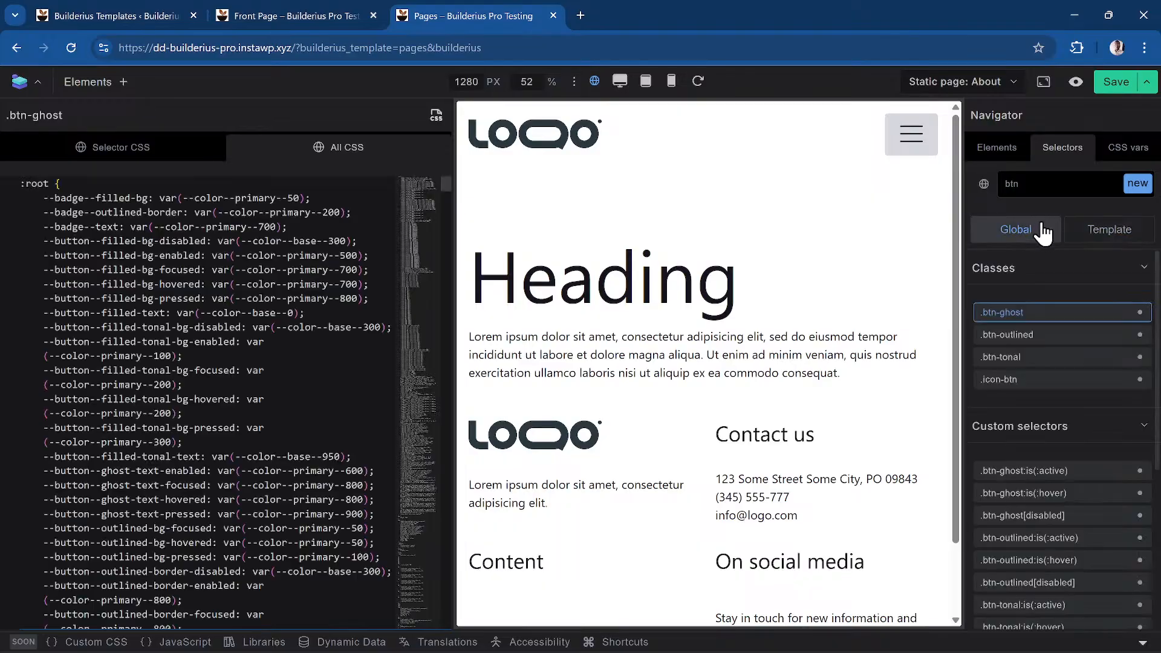
{"action": "left_click", "coordinate": [1116, 82]}
{"action": "left_click", "coordinate": [1076, 83]}
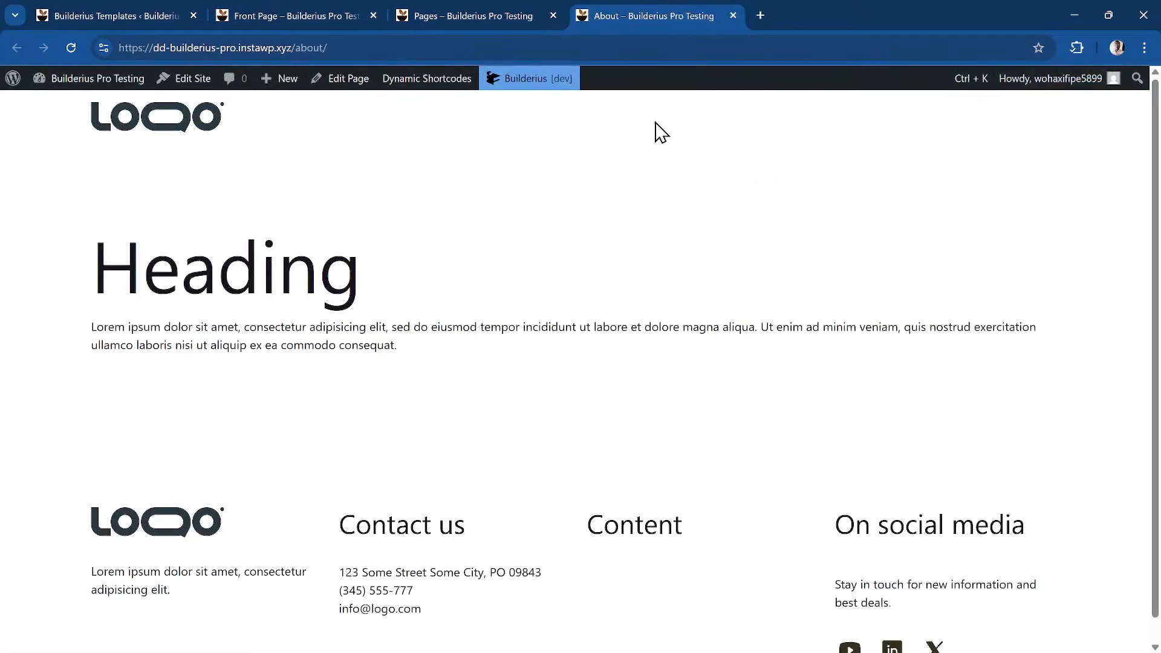
Briefly inspect the About page in developer tools, then close them and deselect the address bar
{"action": "right_click", "coordinate": [523, 121]}
{"action": "left_click", "coordinate": [625, 531]}
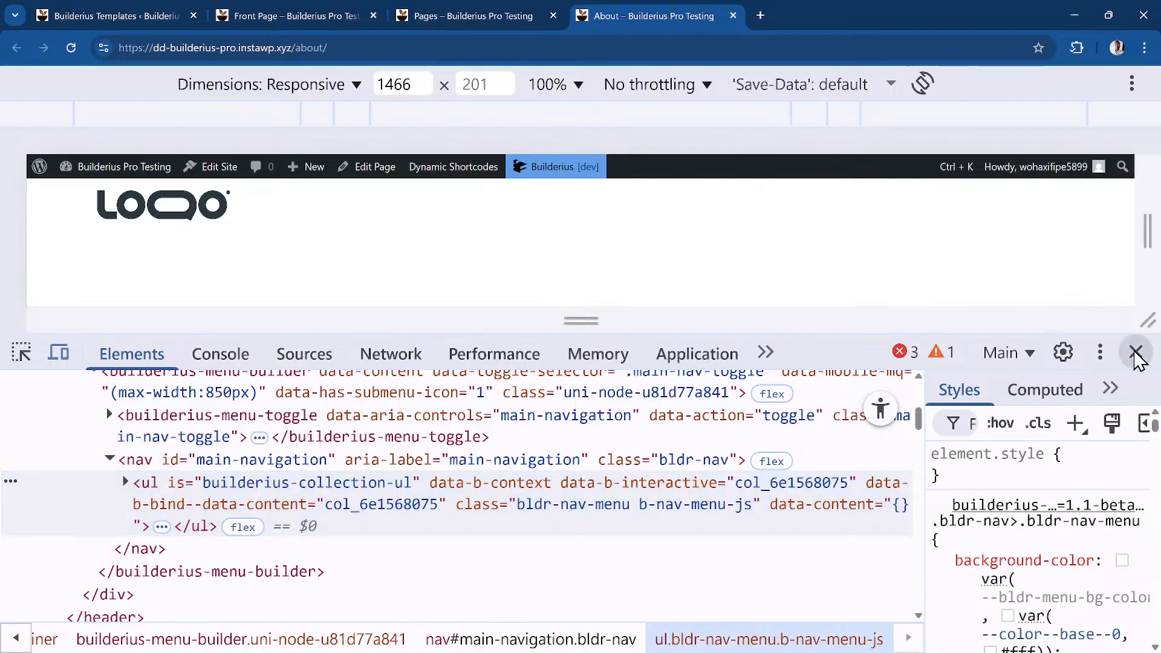
{"action": "left_click", "coordinate": [1136, 354]}
{"action": "right_click", "coordinate": [581, 252]}
{"action": "left_click", "coordinate": [547, 156]}
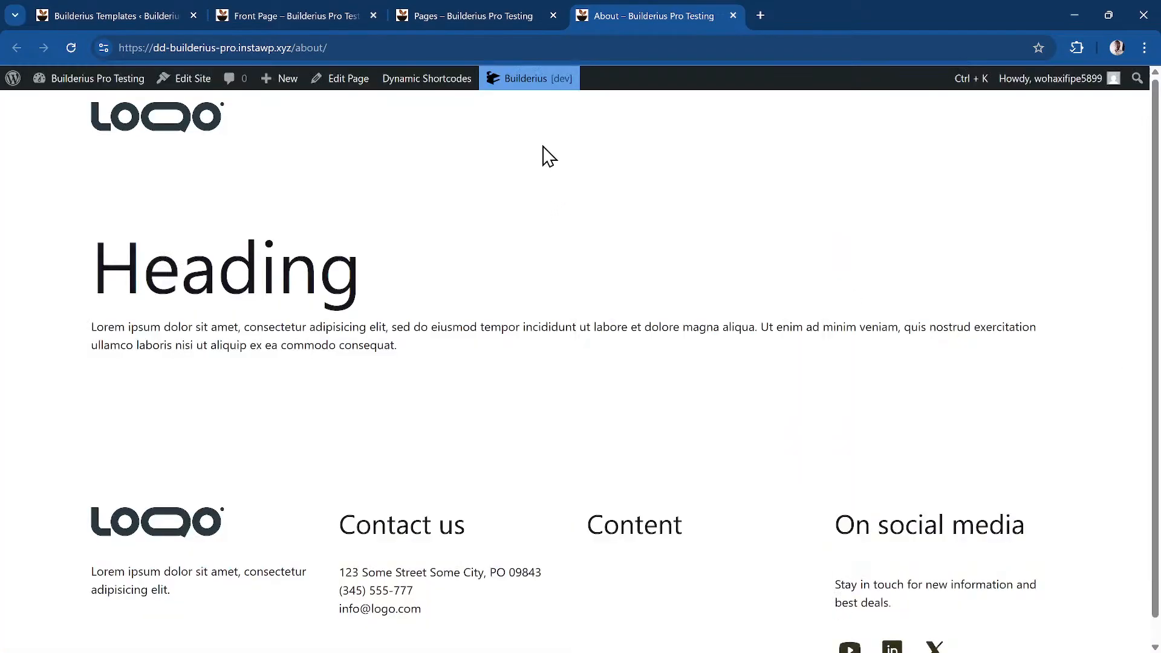
{"action": "left_click", "coordinate": [493, 48]}
{"action": "key", "text": "Home"}
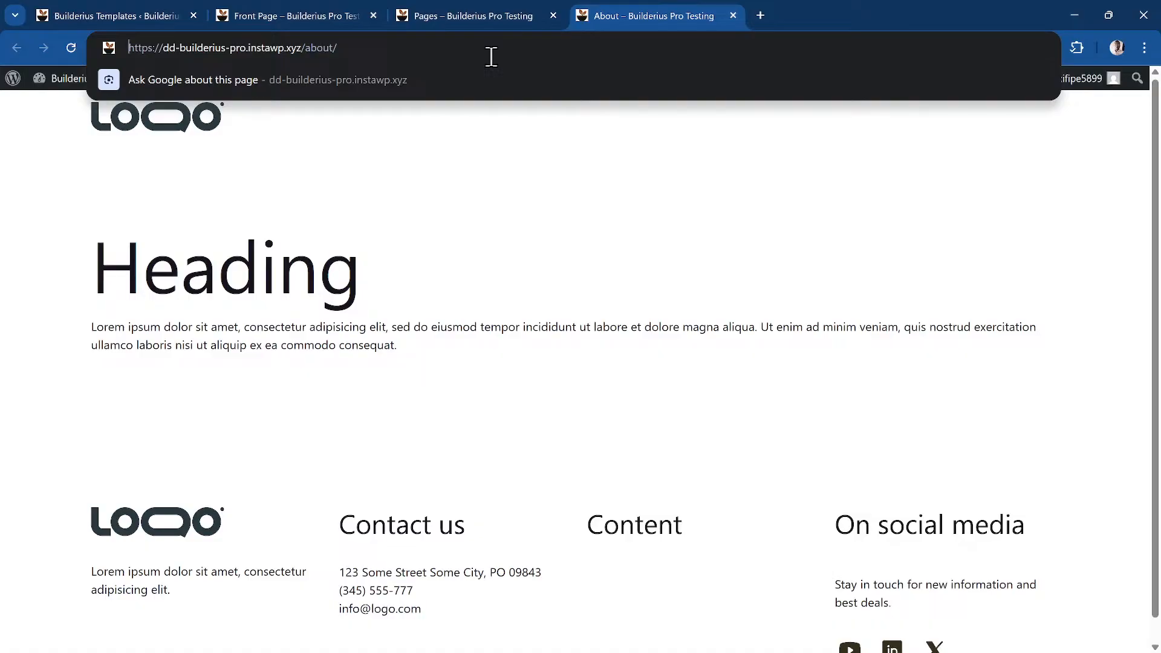
View the About page's HTML source and search it for 'builderius'
{"action": "right_click", "coordinate": [481, 215]}
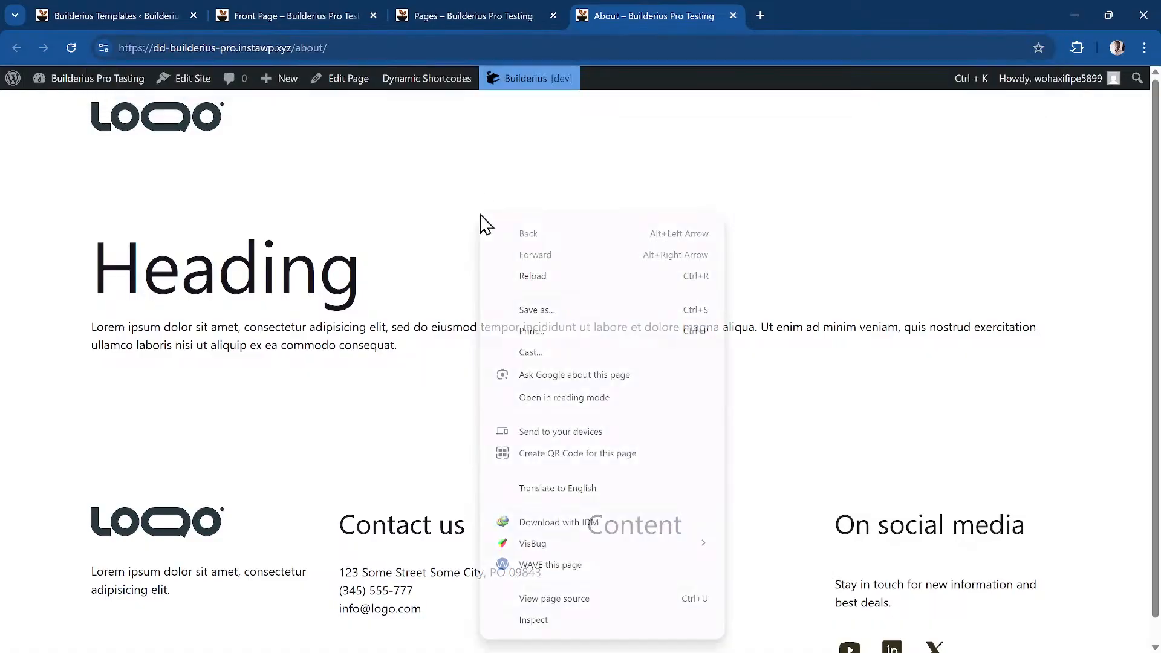
{"action": "left_click", "coordinate": [621, 611]}
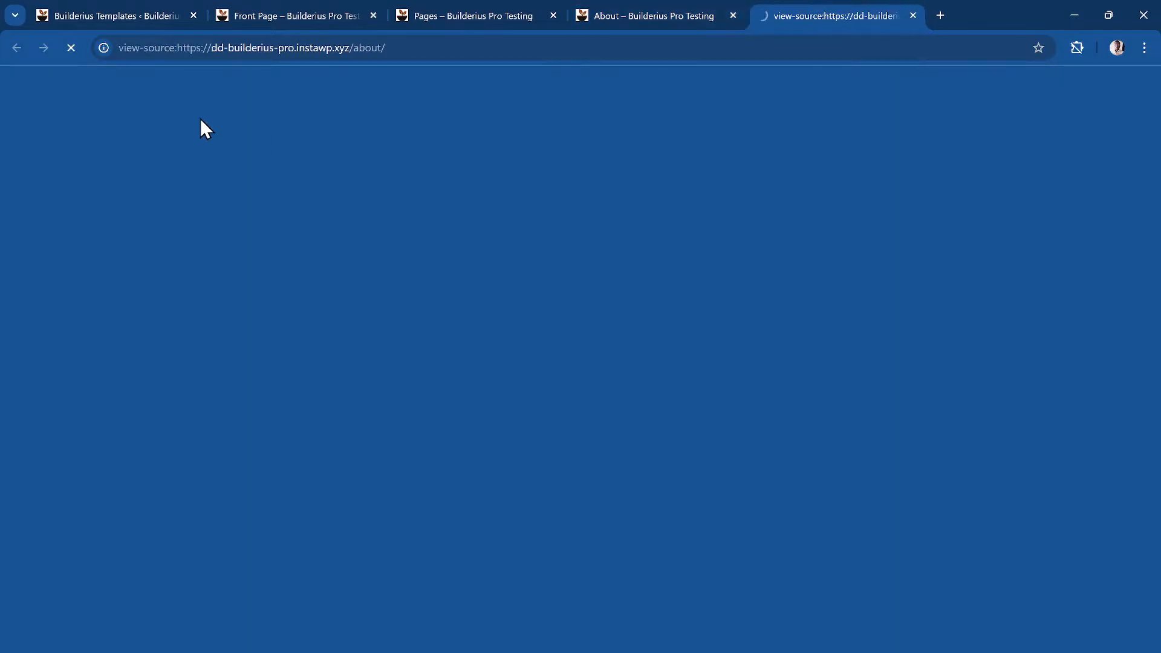
{"action": "scroll", "coordinate": [183, 271], "scroll_direction": "down", "scroll_amount": 4}
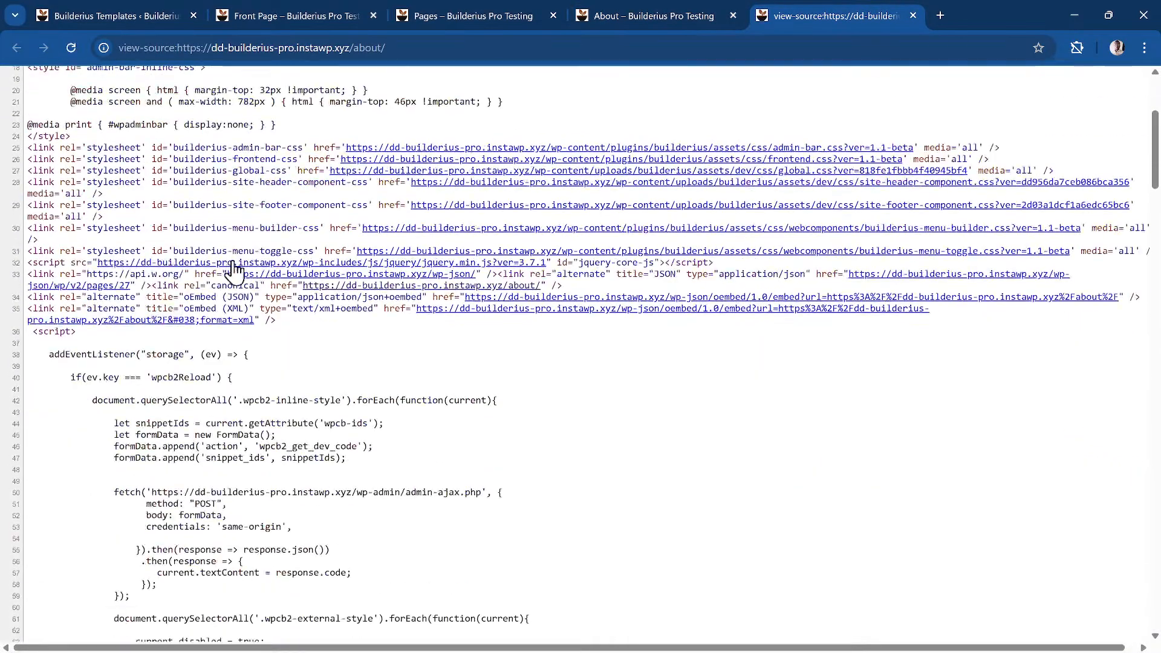
{"action": "scroll", "coordinate": [234, 260], "scroll_direction": "up", "scroll_amount": 4}
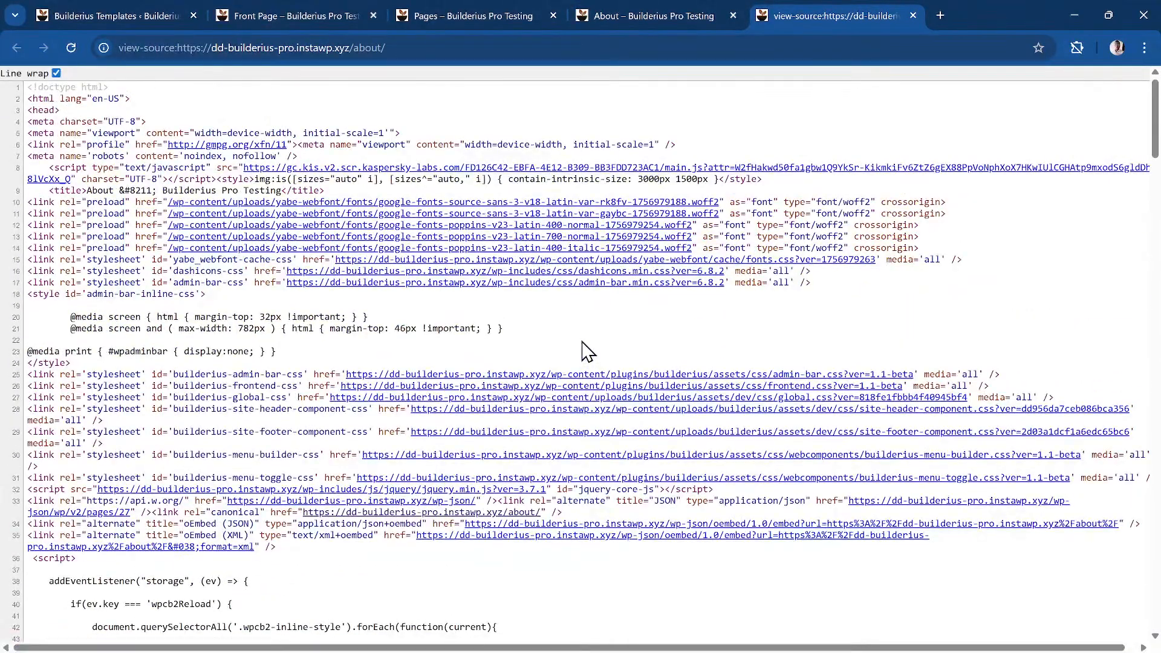
{"action": "key", "text": "ctrl+f"}
{"action": "type", "text": "builderius"}
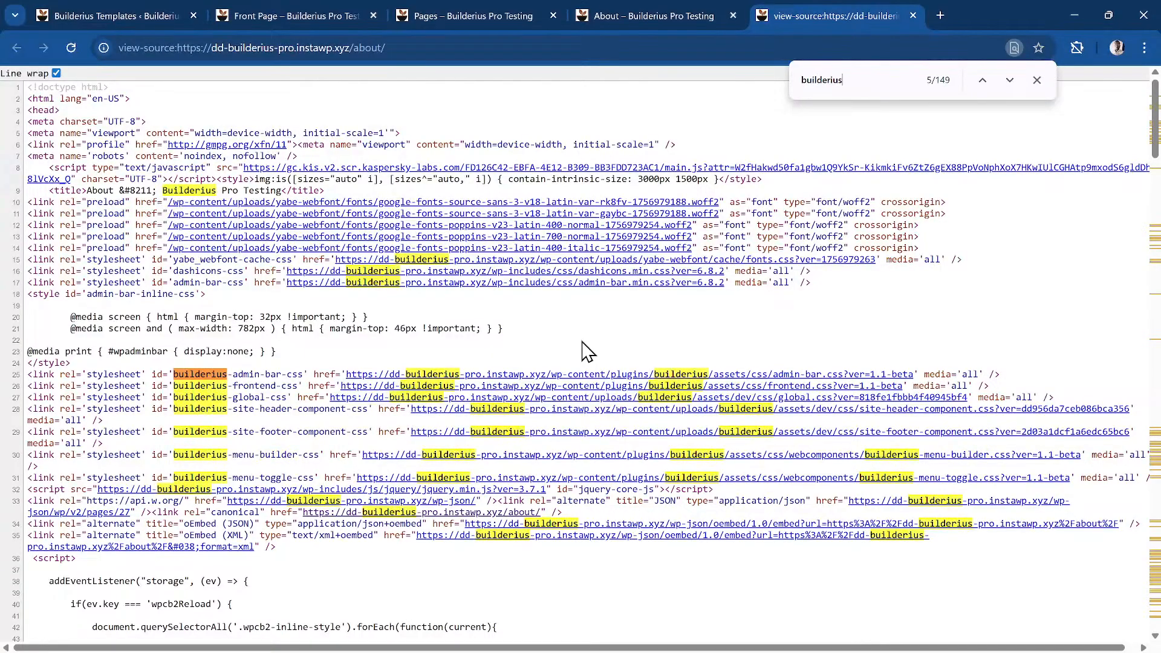
Zoom in to read the global.css, site-header and site-footer stylesheet links, then return to the About tab
{"action": "key", "text": "ctrl+plus"}
{"action": "key", "text": "ctrl+plus"}
{"action": "key", "text": "ctrl+plus"}
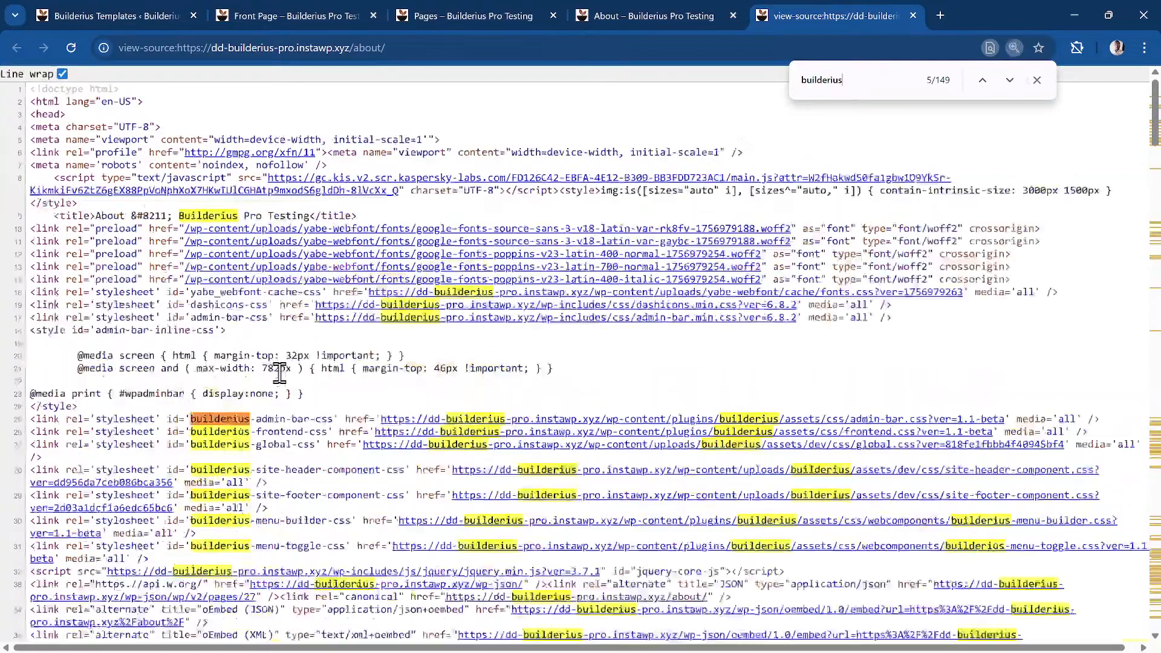
{"action": "scroll", "coordinate": [383, 378], "scroll_direction": "down", "scroll_amount": 2}
{"action": "key", "text": "ctrl+plus"}
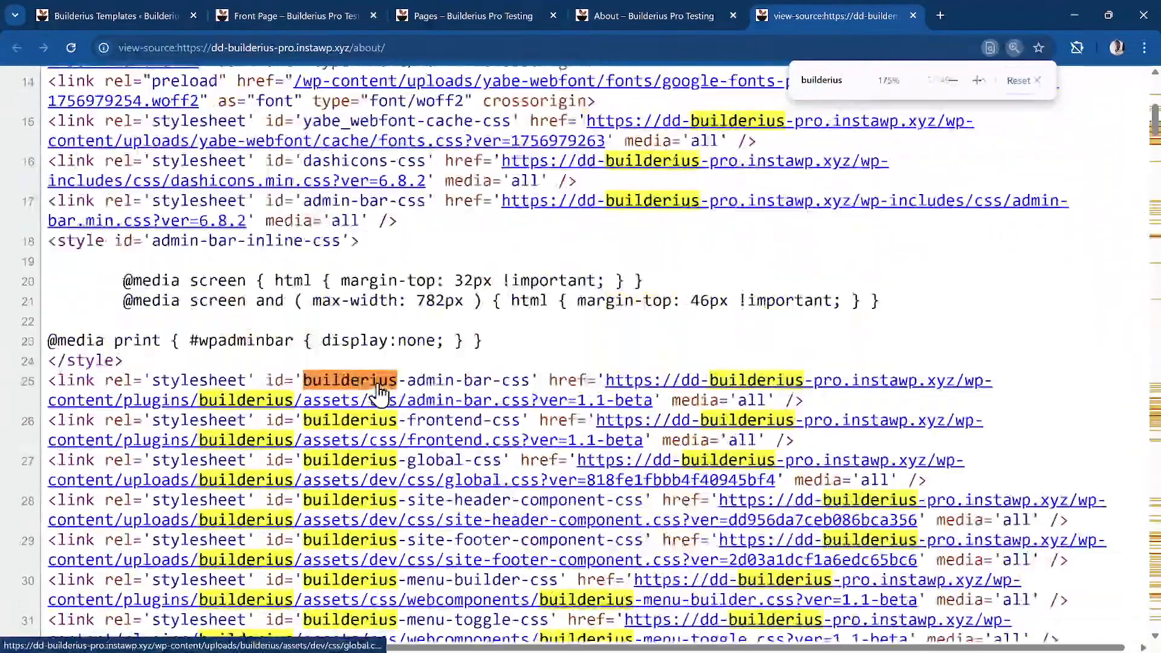
{"action": "scroll", "coordinate": [458, 369], "scroll_direction": "down", "scroll_amount": 2}
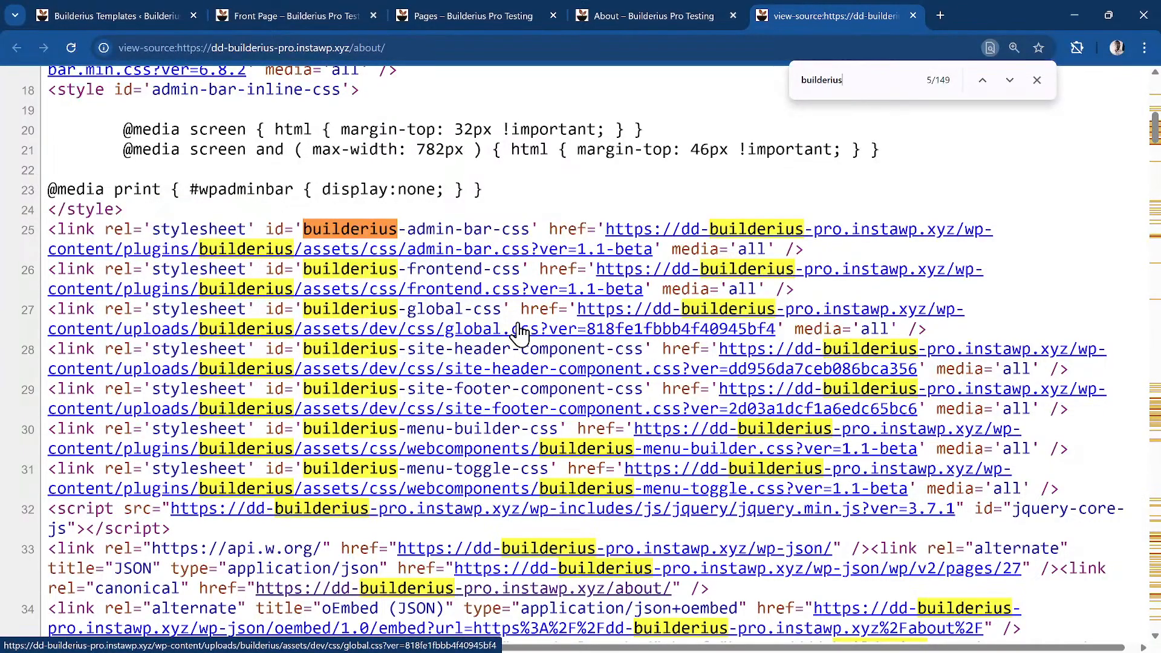
{"action": "scroll", "coordinate": [451, 229], "scroll_direction": "up", "scroll_amount": 2}
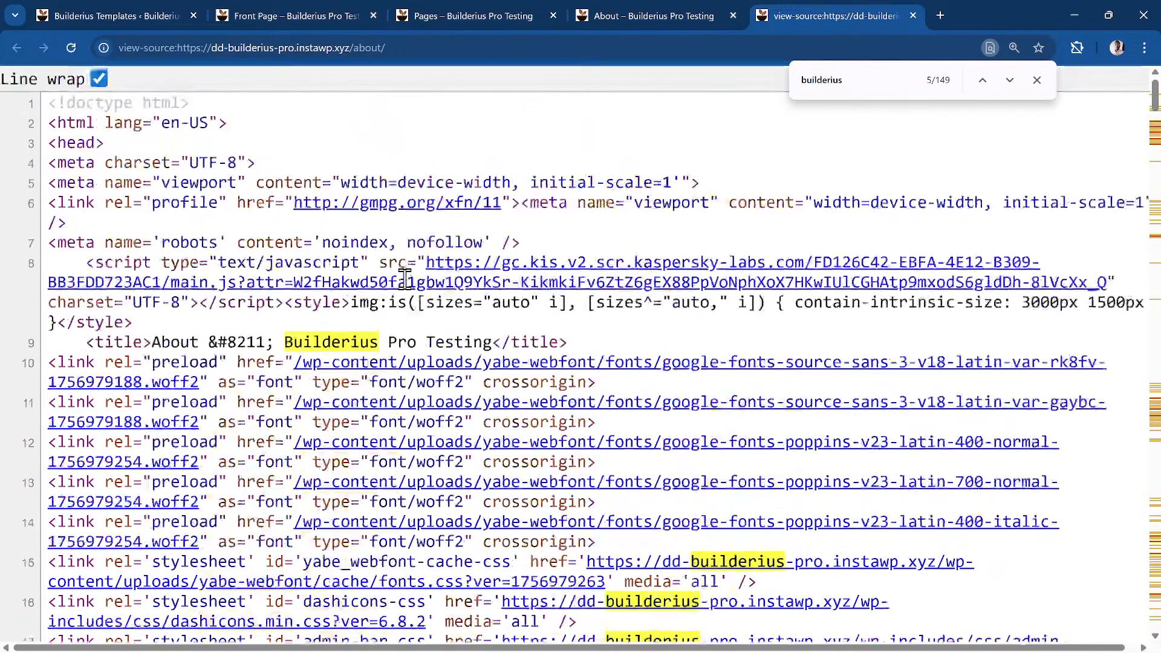
{"action": "scroll", "coordinate": [404, 278], "scroll_direction": "up", "scroll_amount": 7}
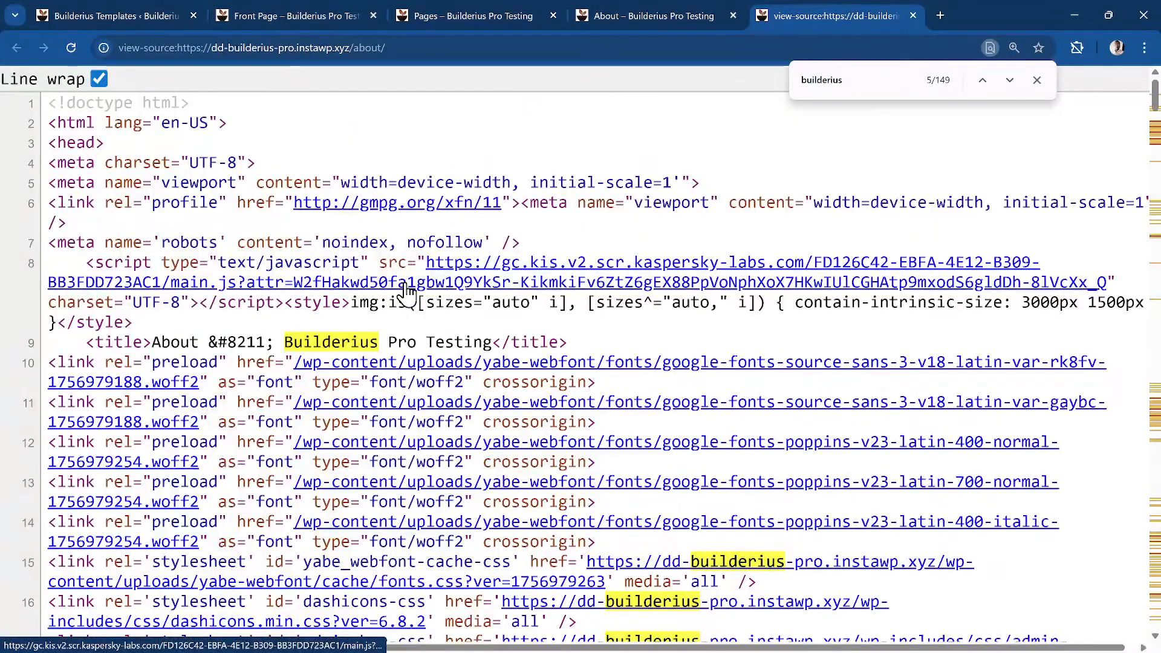
{"action": "scroll", "coordinate": [266, 354], "scroll_direction": "down", "scroll_amount": 6}
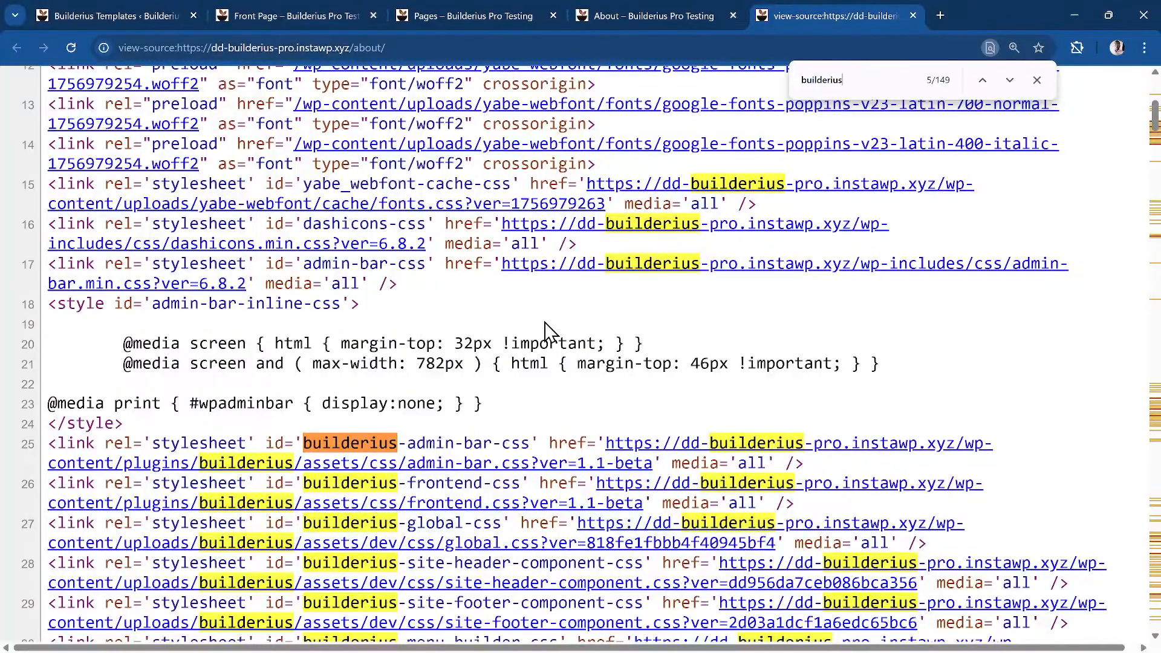
{"action": "scroll", "coordinate": [372, 390], "scroll_direction": "down", "scroll_amount": 2}
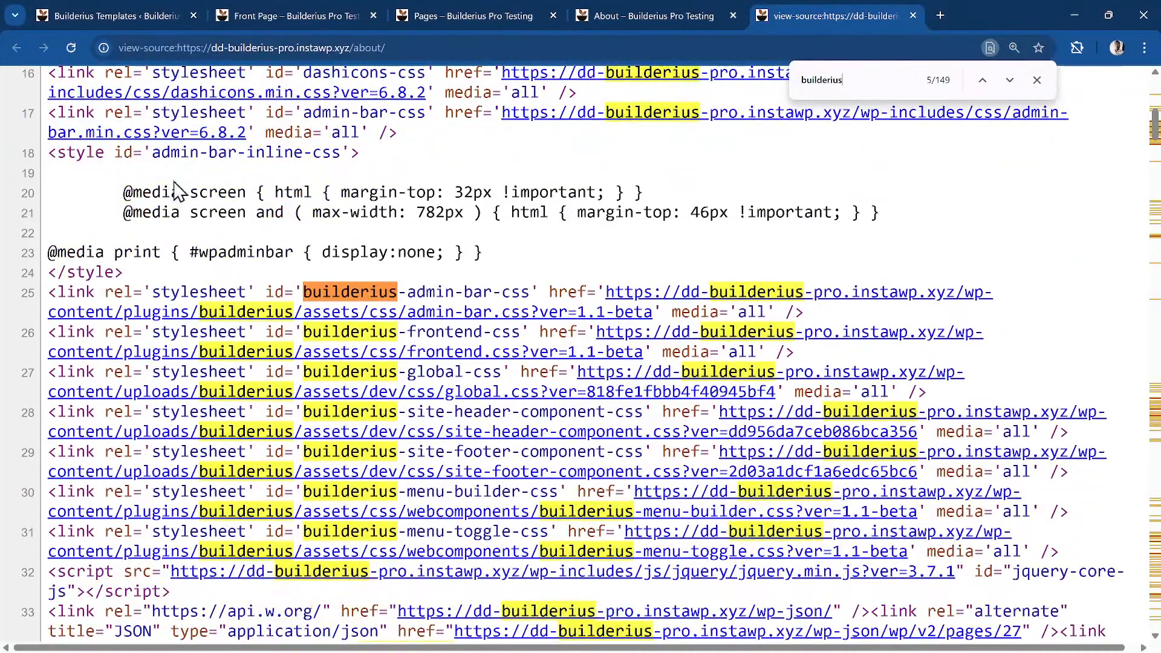
{"action": "scroll", "coordinate": [381, 248], "scroll_direction": "down", "scroll_amount": 2}
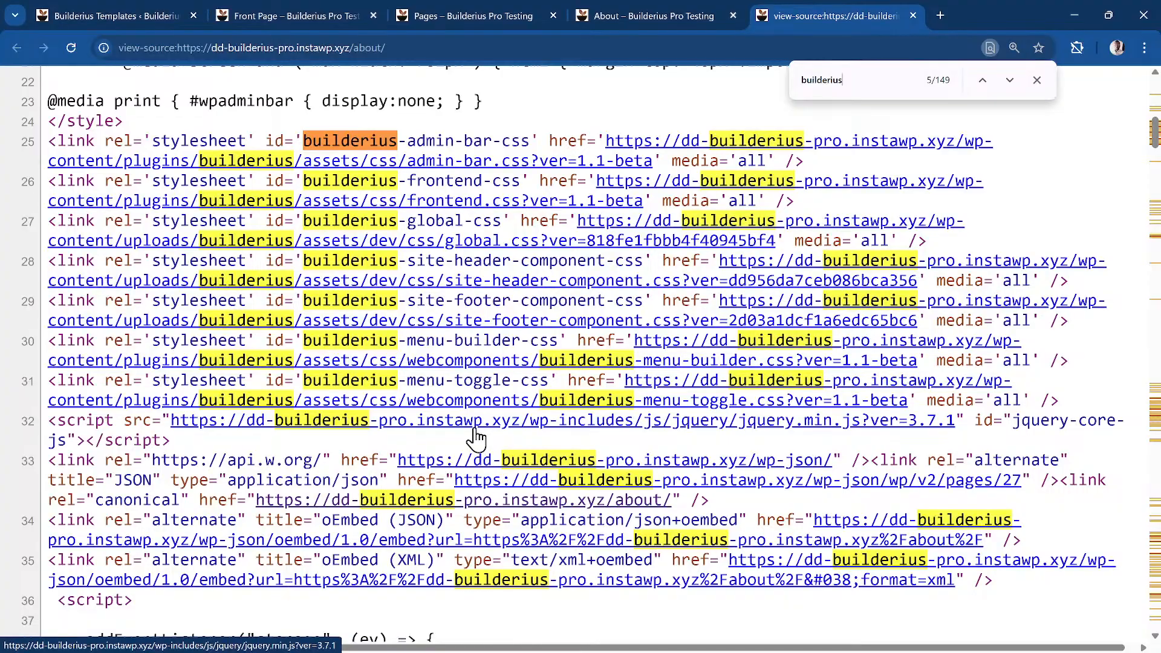
{"action": "scroll", "coordinate": [724, 254], "scroll_direction": "up", "scroll_amount": 1}
{"action": "scroll", "coordinate": [724, 254], "scroll_direction": "up", "scroll_amount": 10}
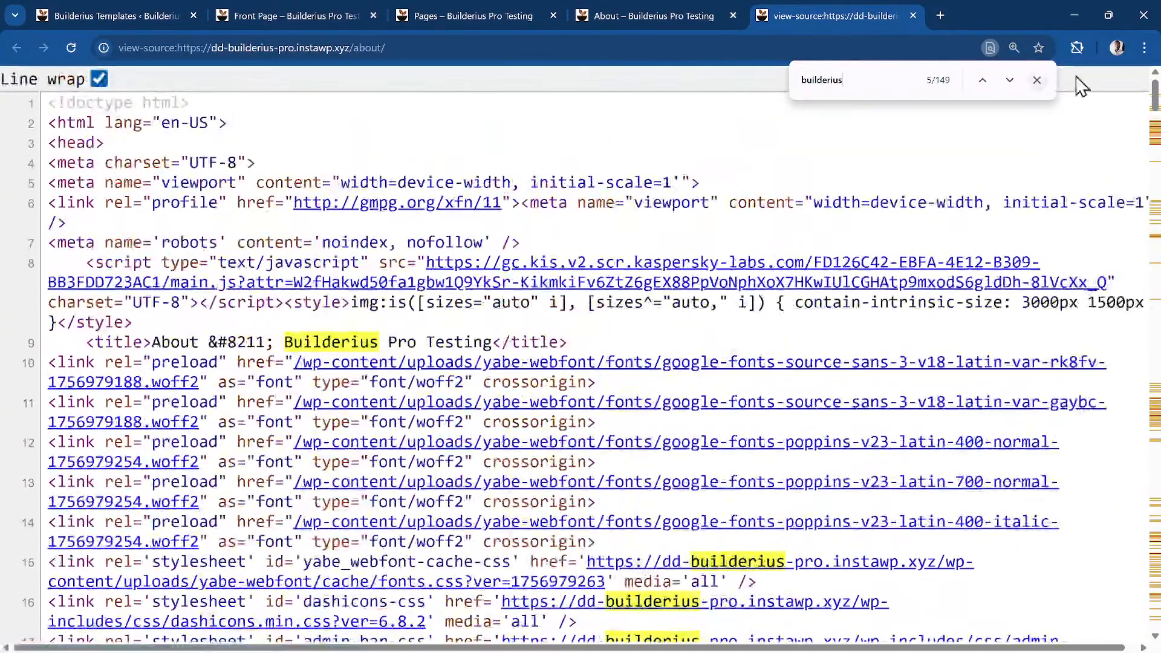
{"action": "left_click", "coordinate": [1036, 80]}
{"action": "left_click", "coordinate": [632, 12]}
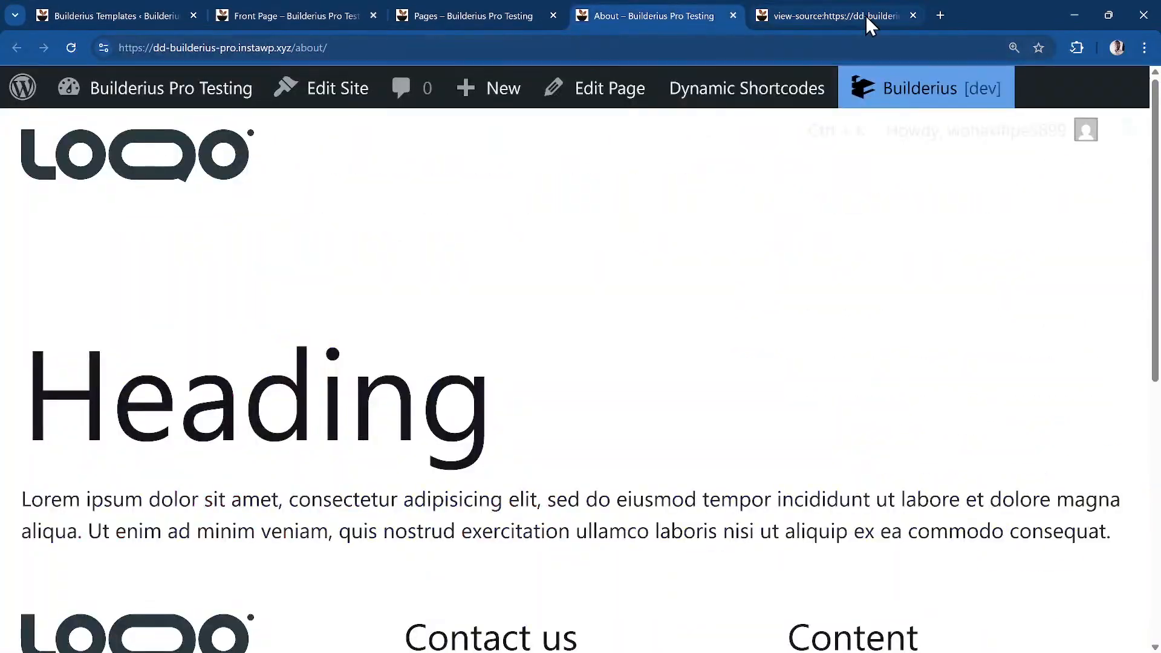
Return to the Pages template editor with the preview showing and browser zoom reset to 100%
{"action": "left_click", "coordinate": [492, 17]}
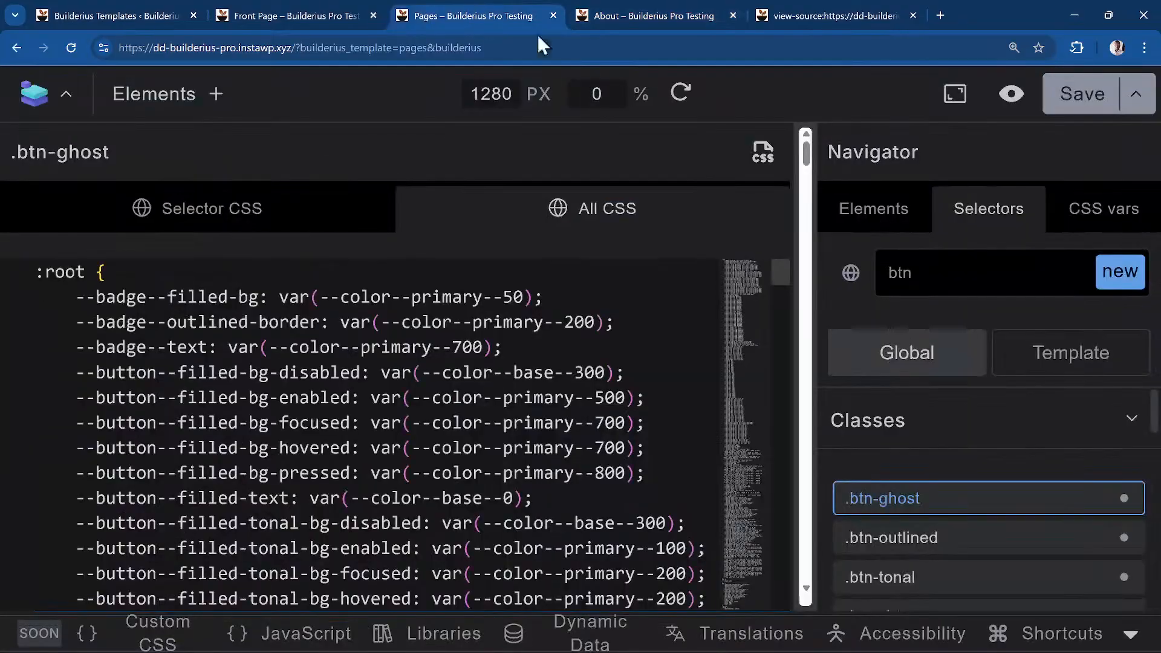
{"action": "left_click", "coordinate": [764, 152]}
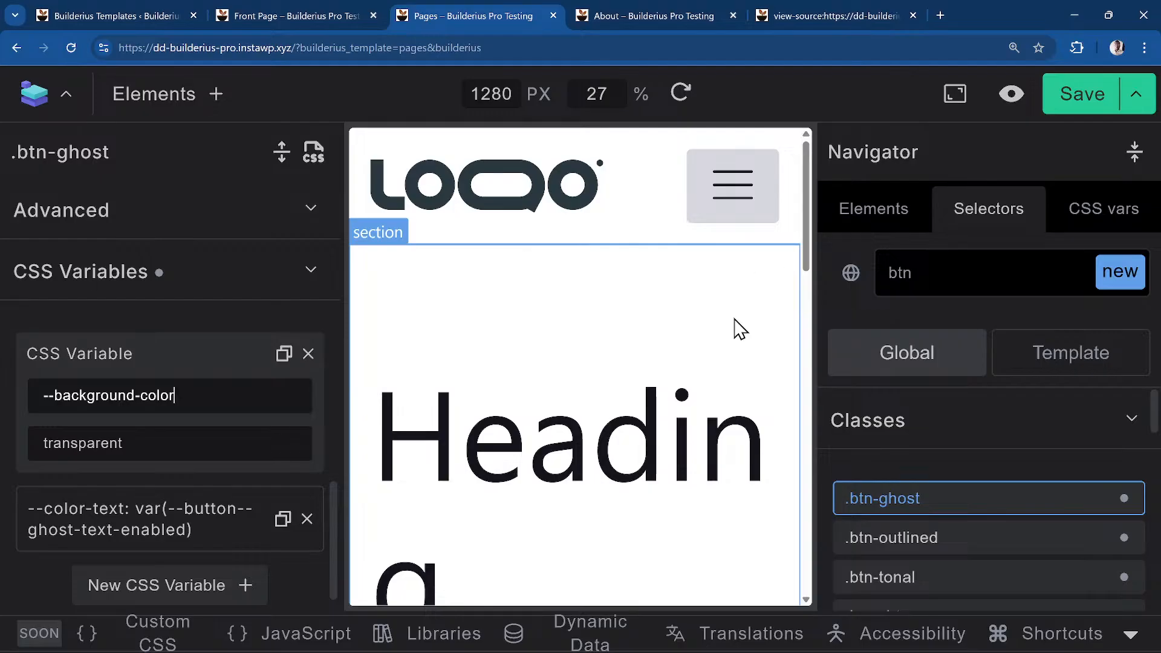
{"action": "key", "text": "ctrl+0"}
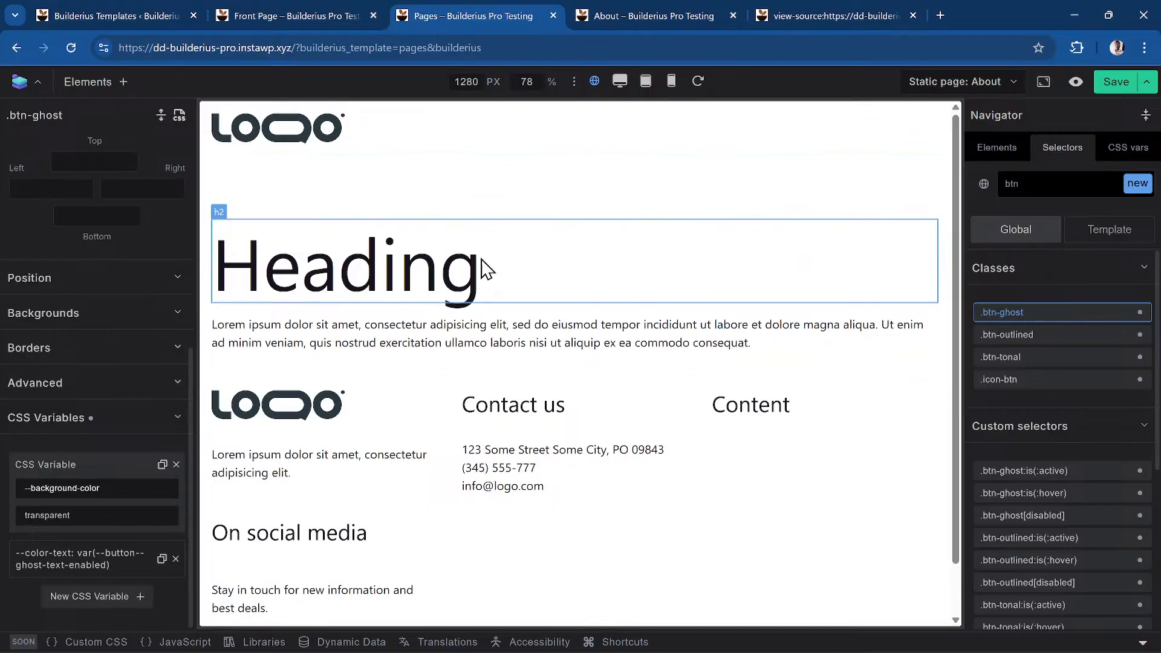
{"action": "scroll", "coordinate": [512, 262], "scroll_direction": "down", "scroll_amount": 1}
{"action": "scroll", "coordinate": [512, 262], "scroll_direction": "down", "scroll_amount": 2}
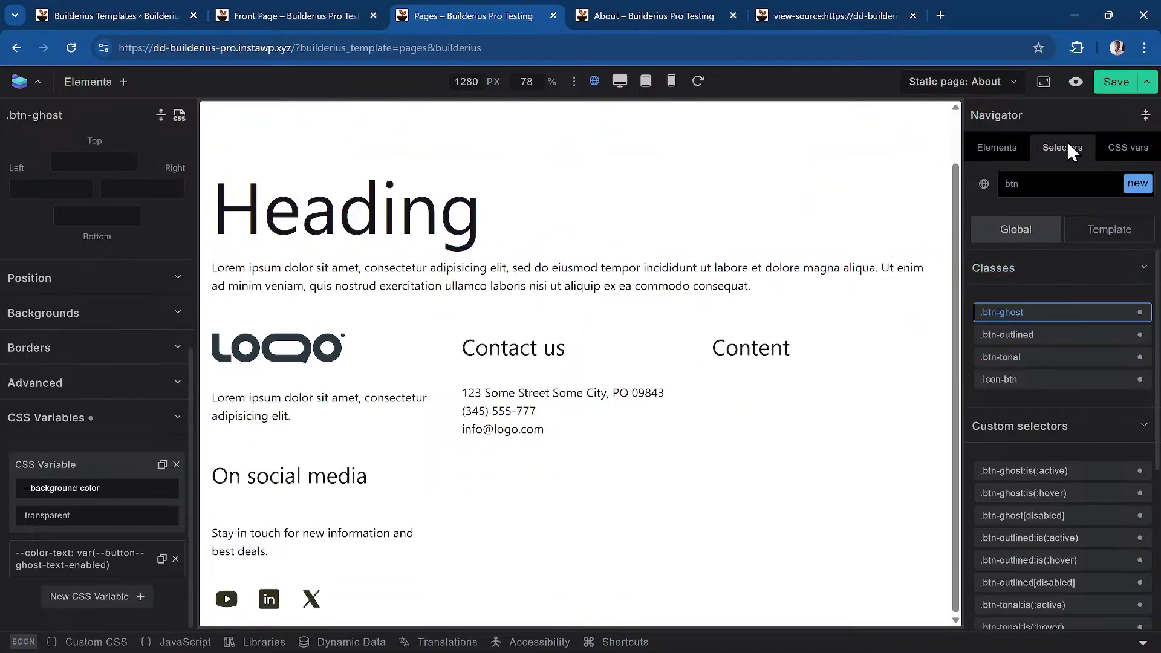
Switch the Navigator to Elements and back to show the template's .btn-ghost, .btn-outlined, .btn-tonal and .icon-btn selectors
{"action": "left_click", "coordinate": [1004, 158]}
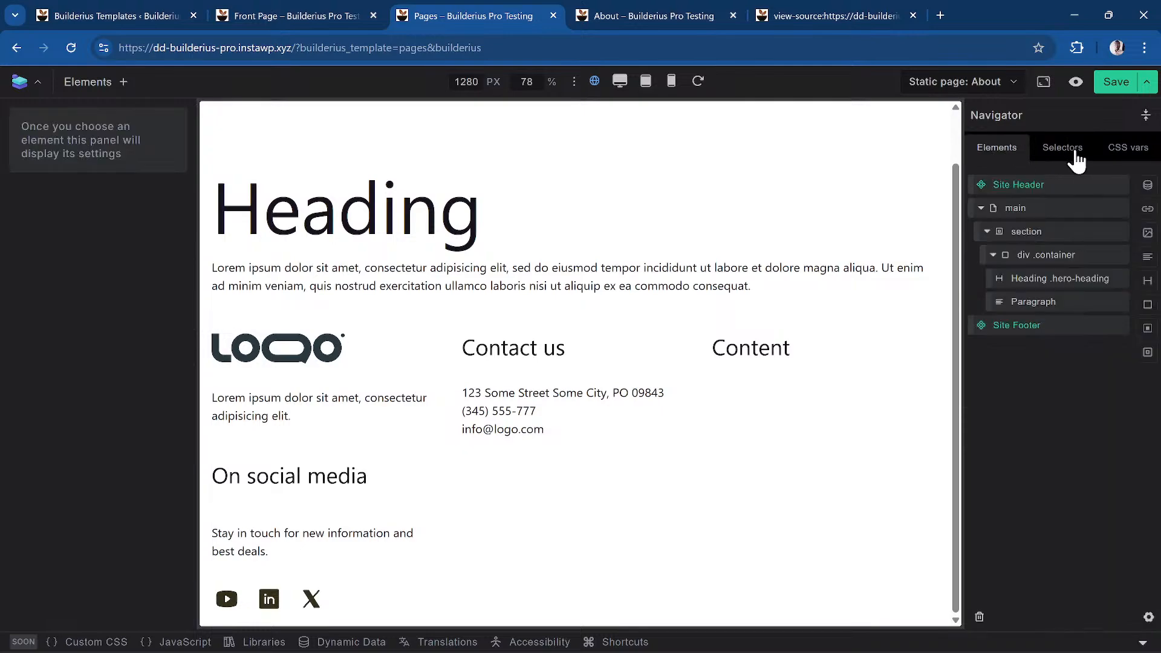
{"action": "left_click", "coordinate": [1078, 160]}
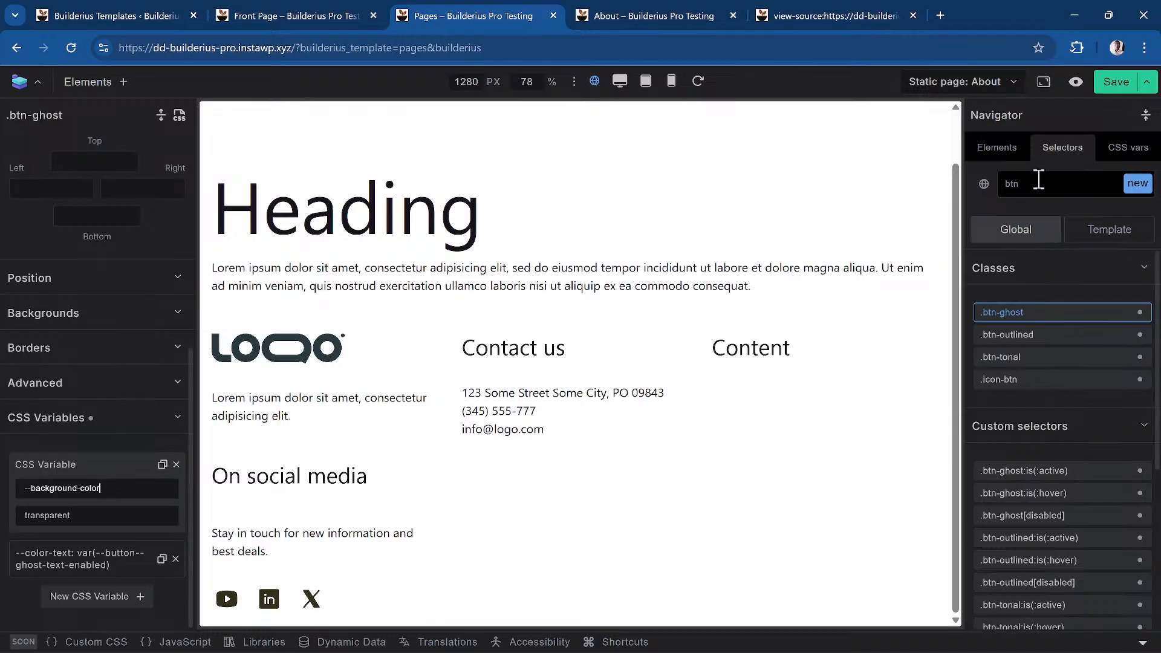
{"action": "scroll", "coordinate": [147, 241], "scroll_direction": "up", "scroll_amount": 6}
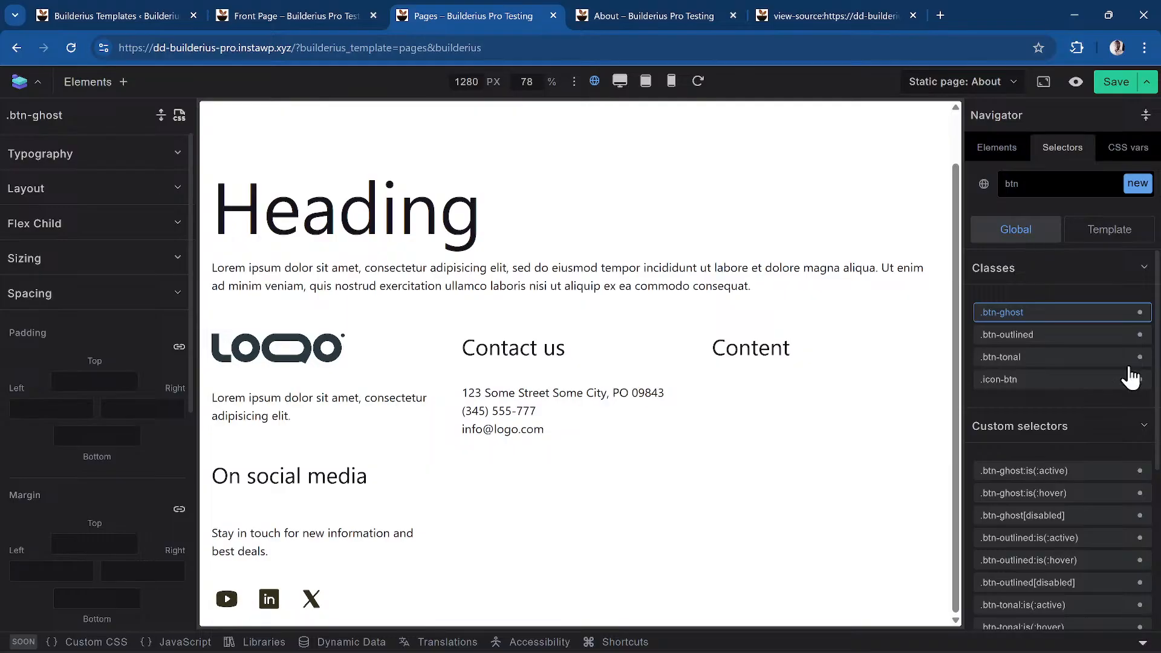
{"action": "left_click", "coordinate": [1136, 241]}
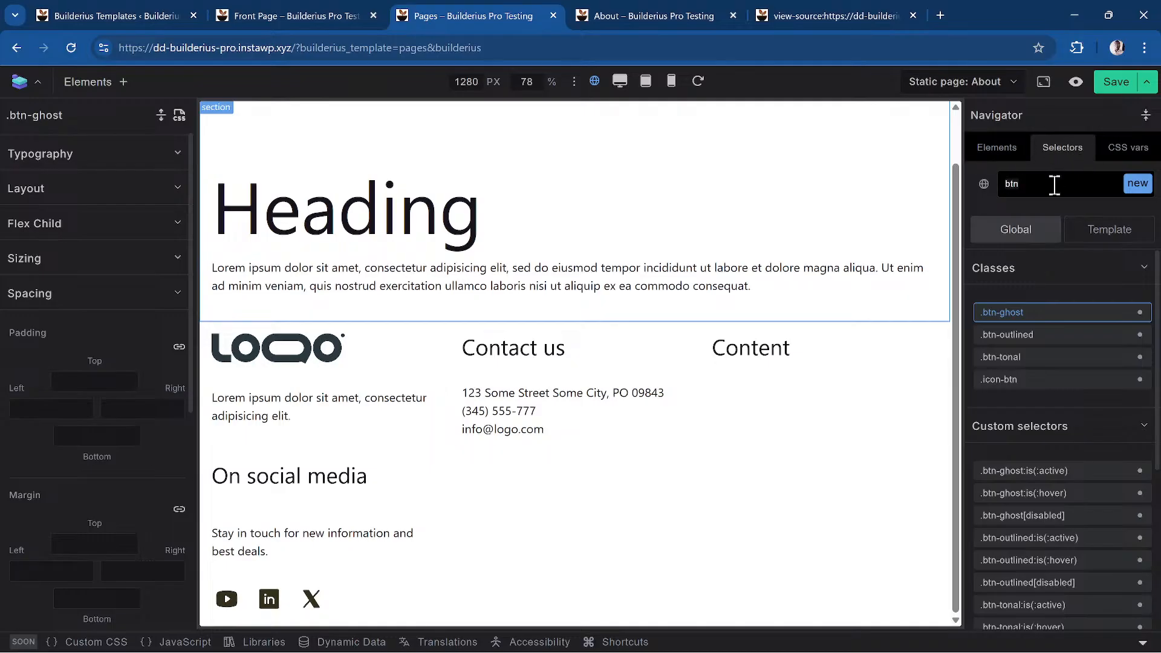
Enter .header > .john in the Selectors search to create it, then open its CSS code
{"action": "key", "text": "BackSpace"}
{"action": "key", "text": "BackSpace"}
{"action": "key", "text": "BackSpace"}
{"action": "type", "text": ".header > .john"}
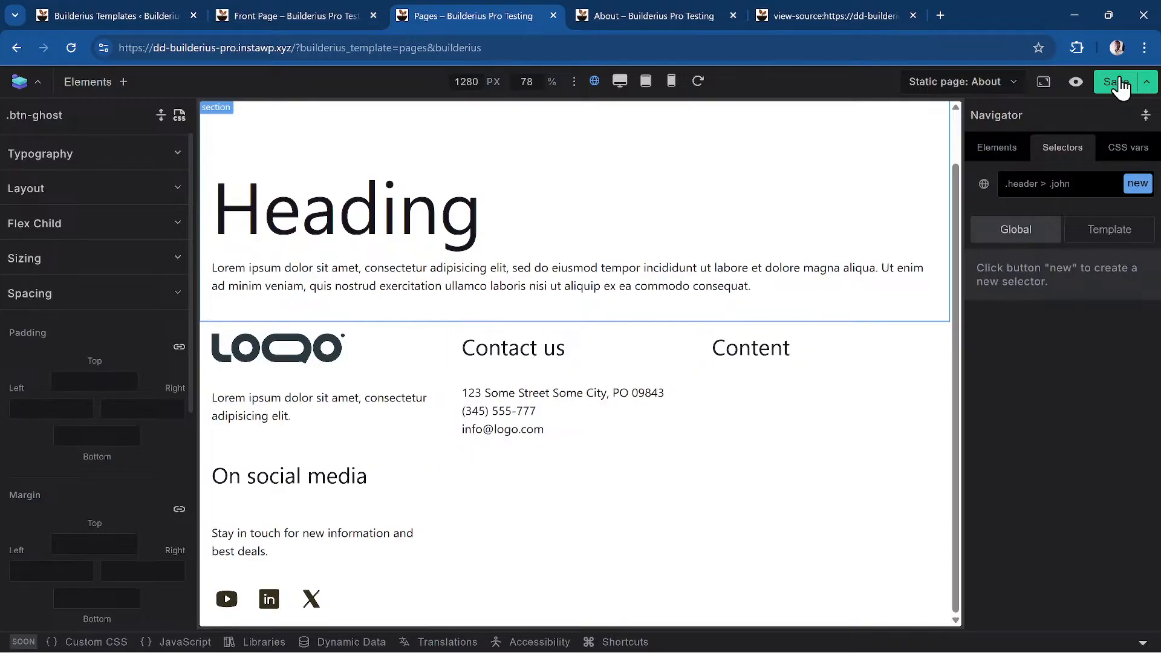
{"action": "key", "text": "Return"}
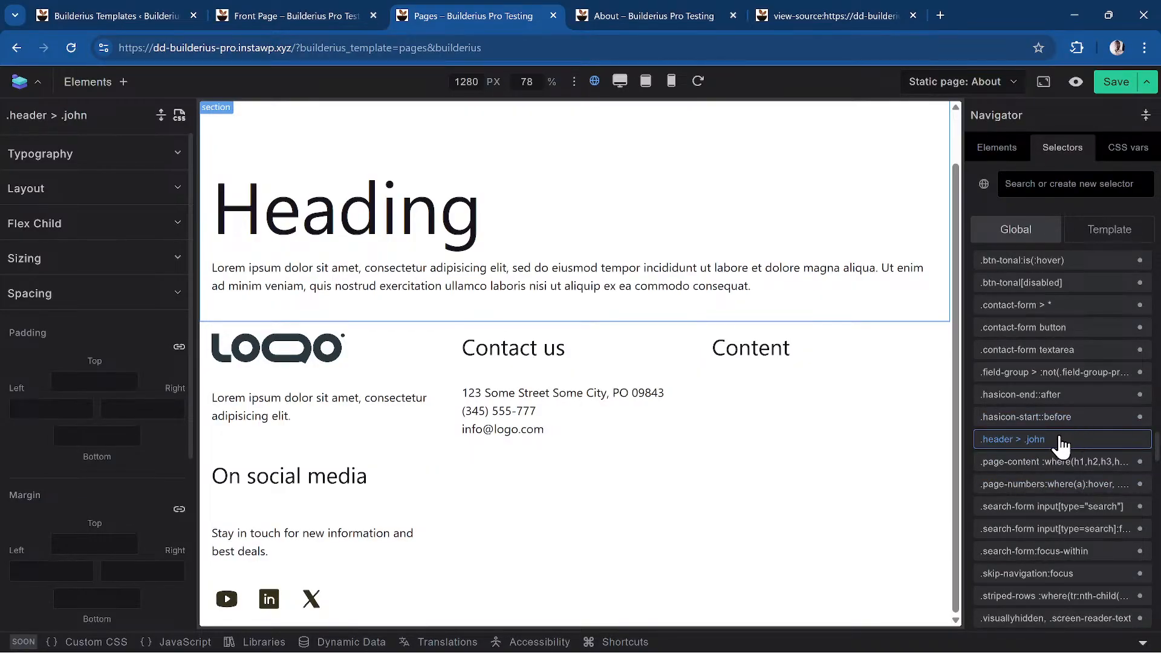
{"action": "scroll", "coordinate": [221, 284], "scroll_direction": "up", "scroll_amount": 2}
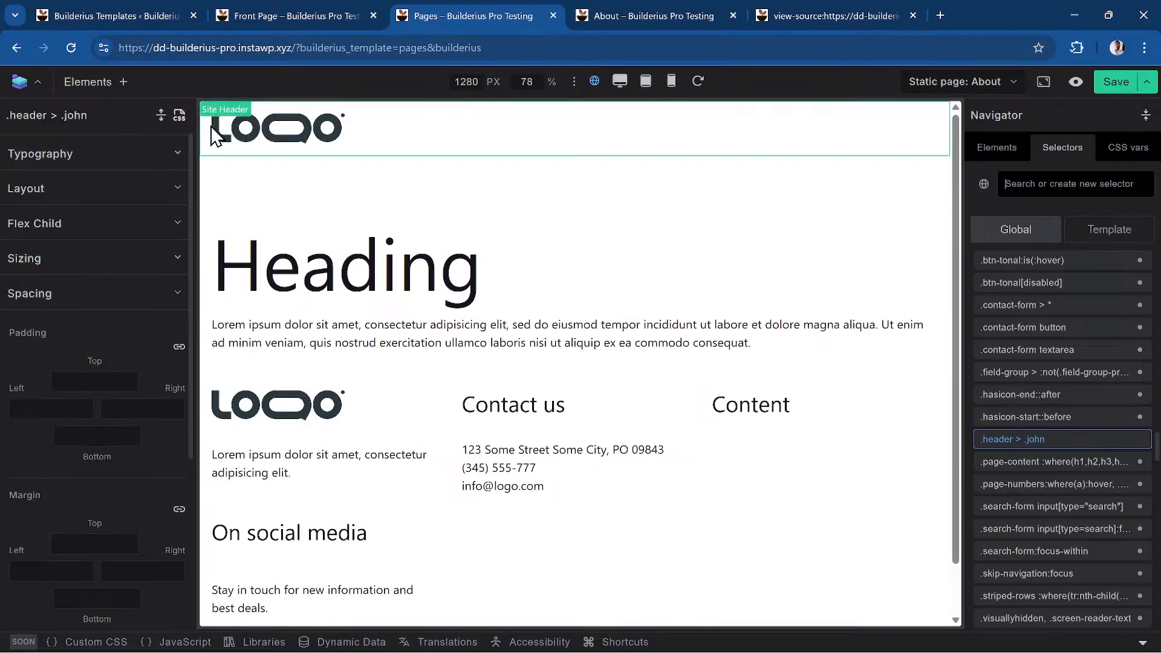
{"action": "left_click", "coordinate": [179, 116]}
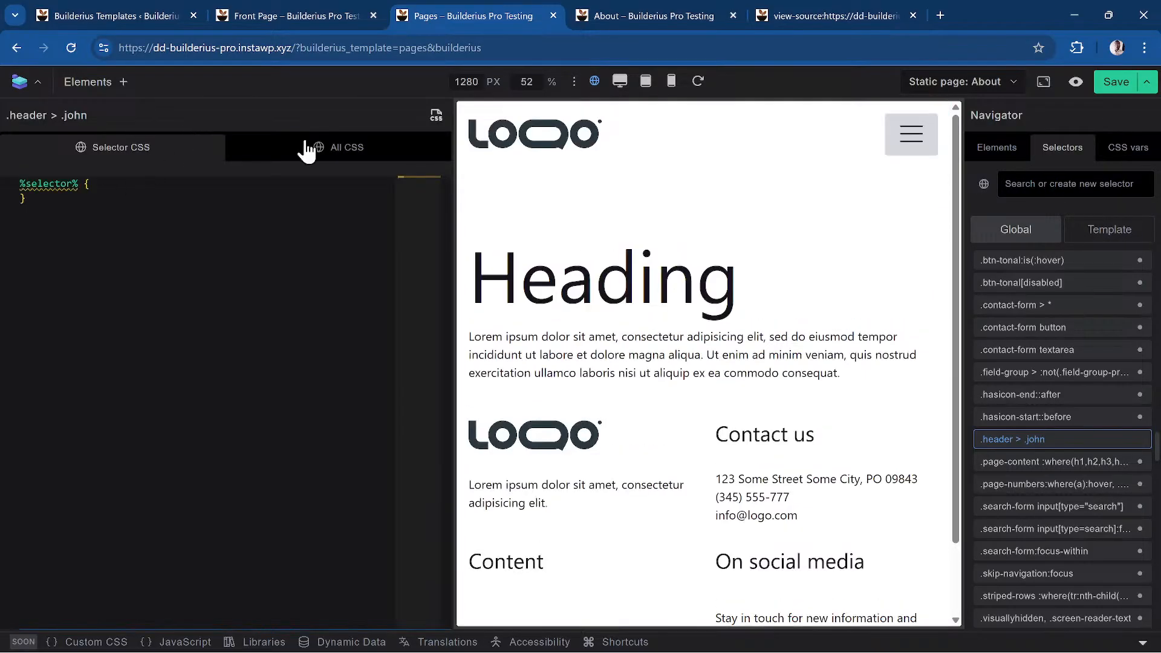
Find the .header > .john rule in the All CSS stylesheet and reselect that selector
{"action": "left_click", "coordinate": [396, 160]}
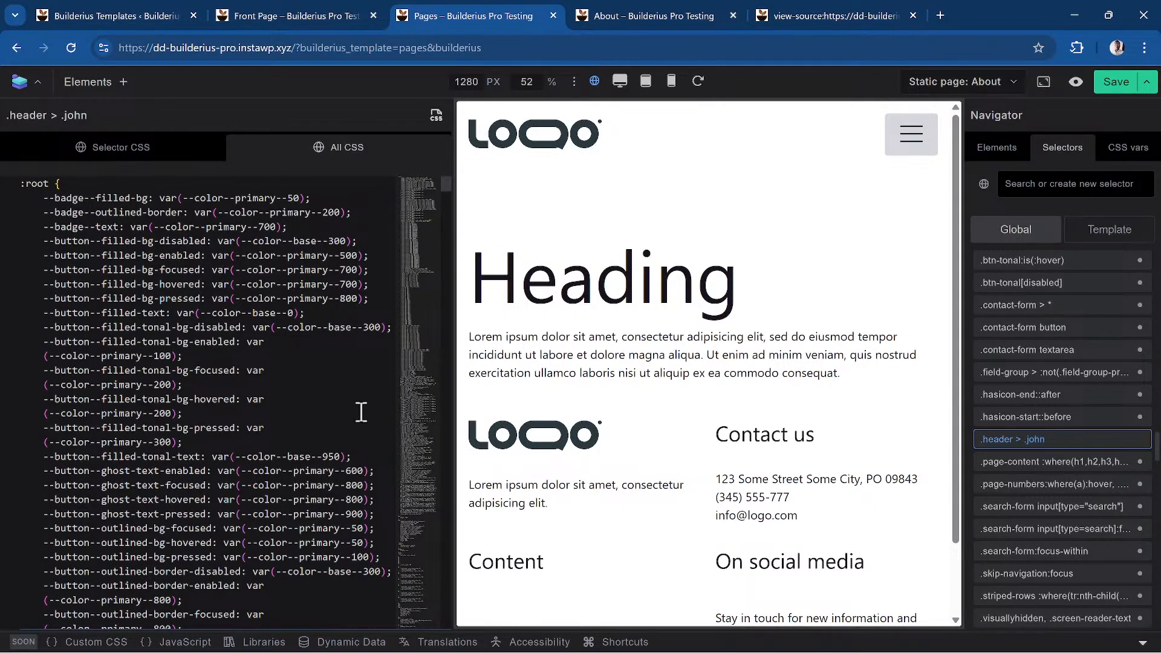
{"action": "scroll", "coordinate": [362, 412], "scroll_direction": "down", "scroll_amount": 5}
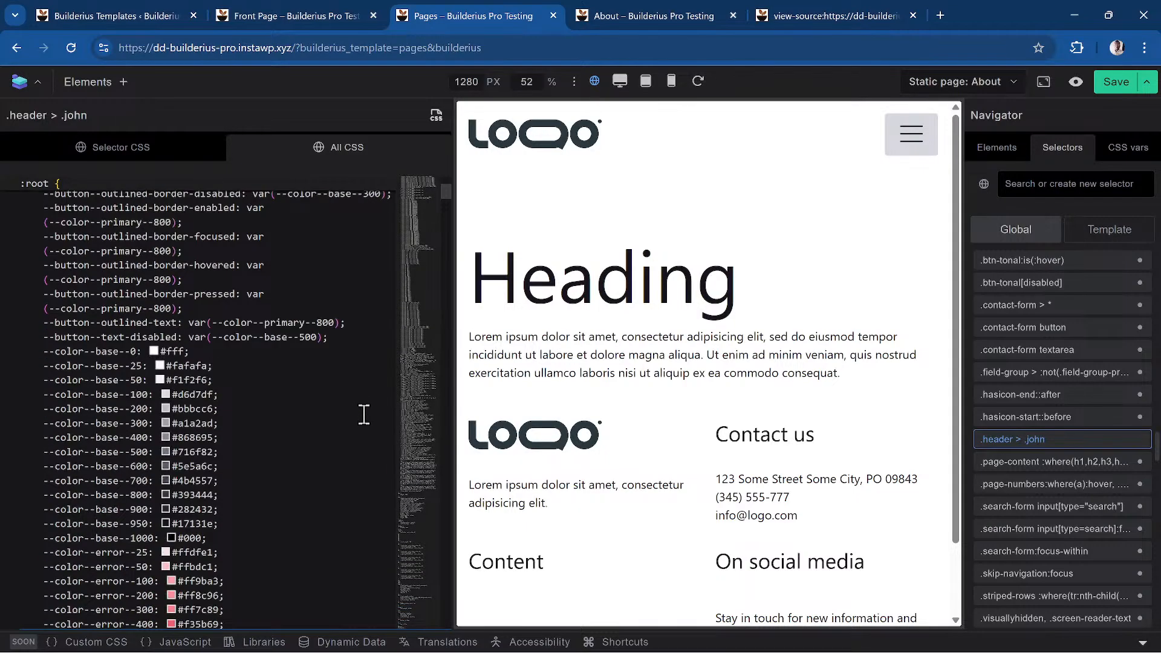
{"action": "scroll", "coordinate": [461, 299], "scroll_direction": "down", "scroll_amount": 3}
{"action": "left_click_drag", "start_coordinate": [448, 186], "coordinate": [411, 623]}
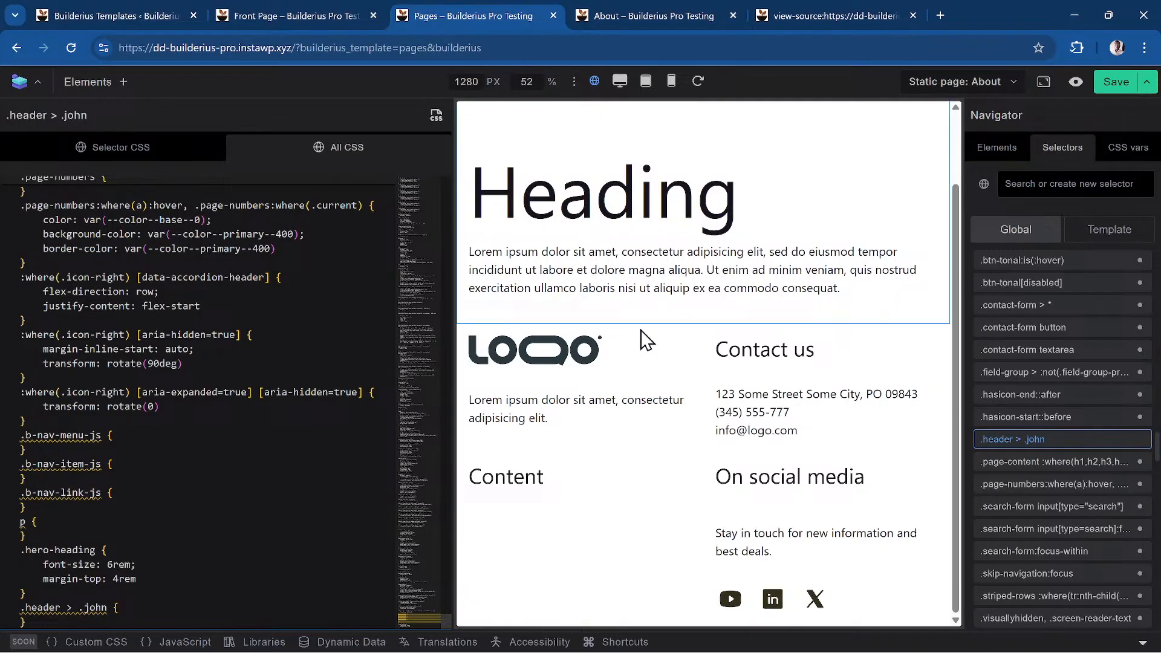
{"action": "left_click", "coordinate": [1047, 417]}
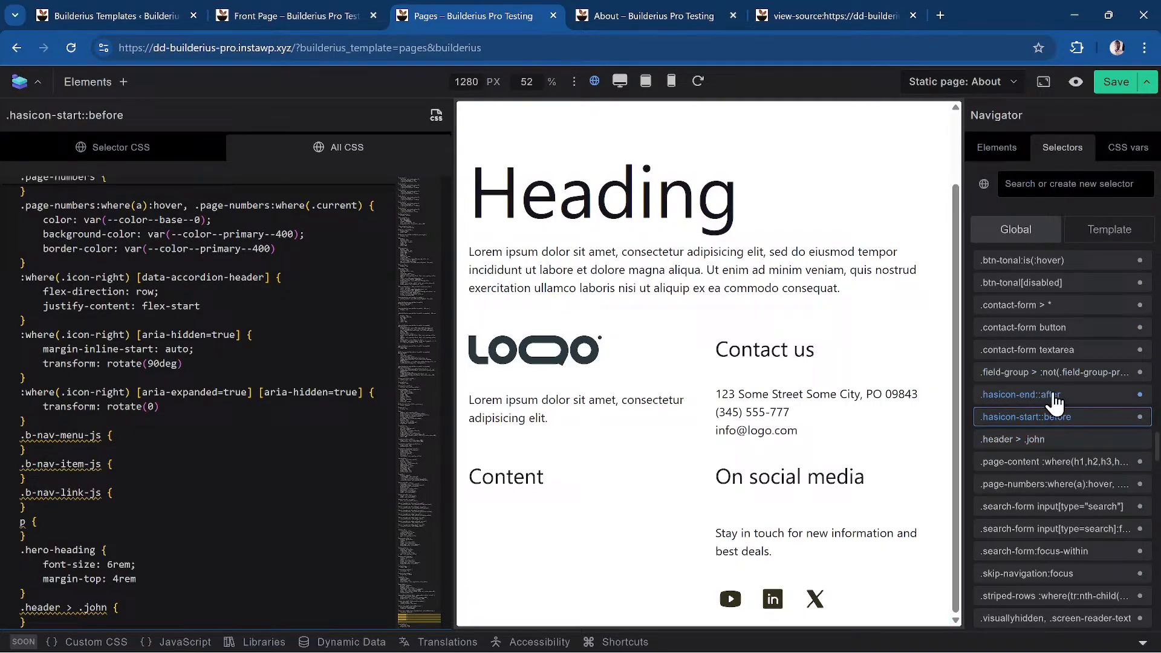
{"action": "left_click", "coordinate": [1042, 441]}
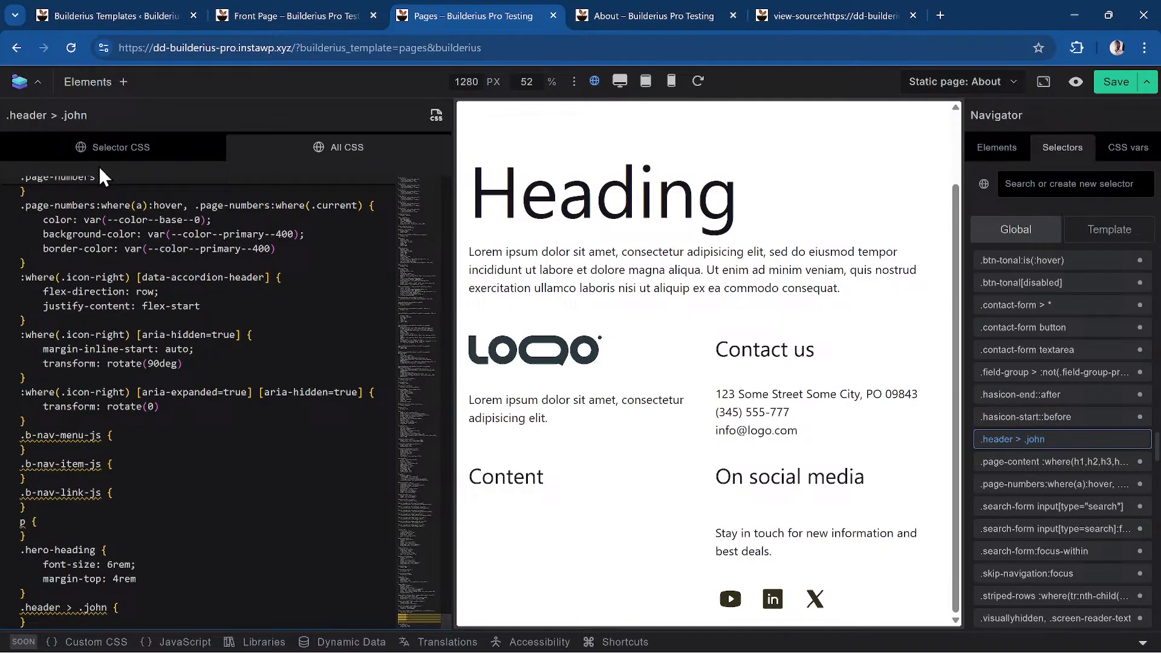
Add a blank line inside the .header > .john ruleset in Selector CSS and dismiss the empty-ruleset warning
{"action": "left_click", "coordinate": [133, 154]}
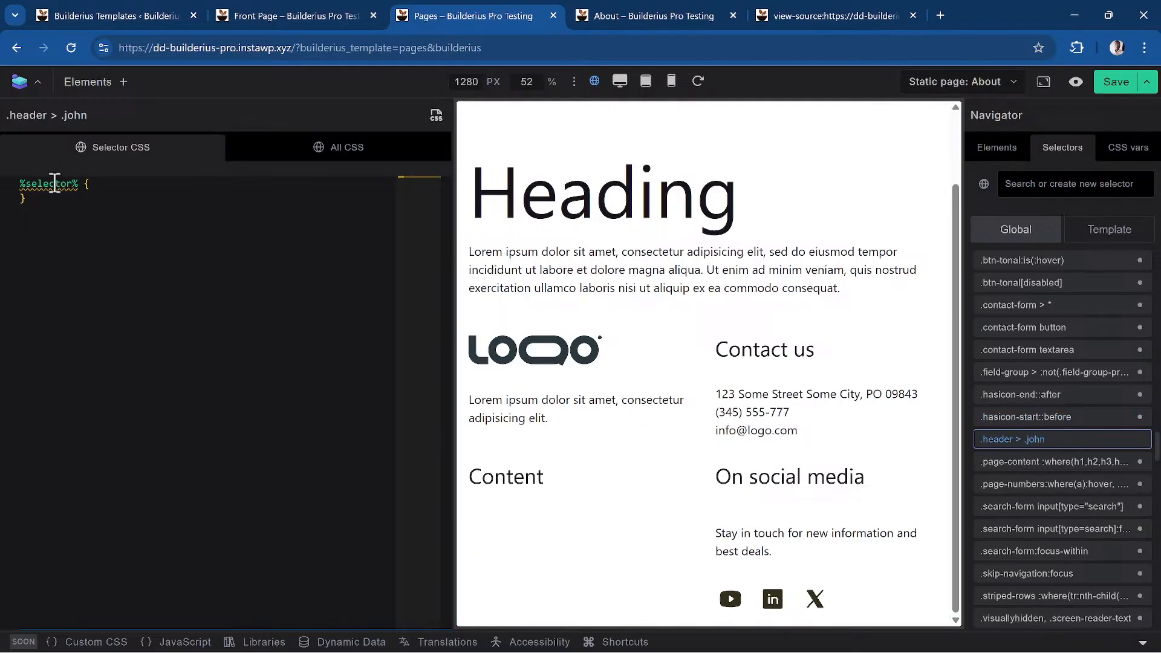
{"action": "left_click", "coordinate": [156, 228]}
{"action": "key", "text": "Return"}
{"action": "mouse_move", "coordinate": [76, 183]}
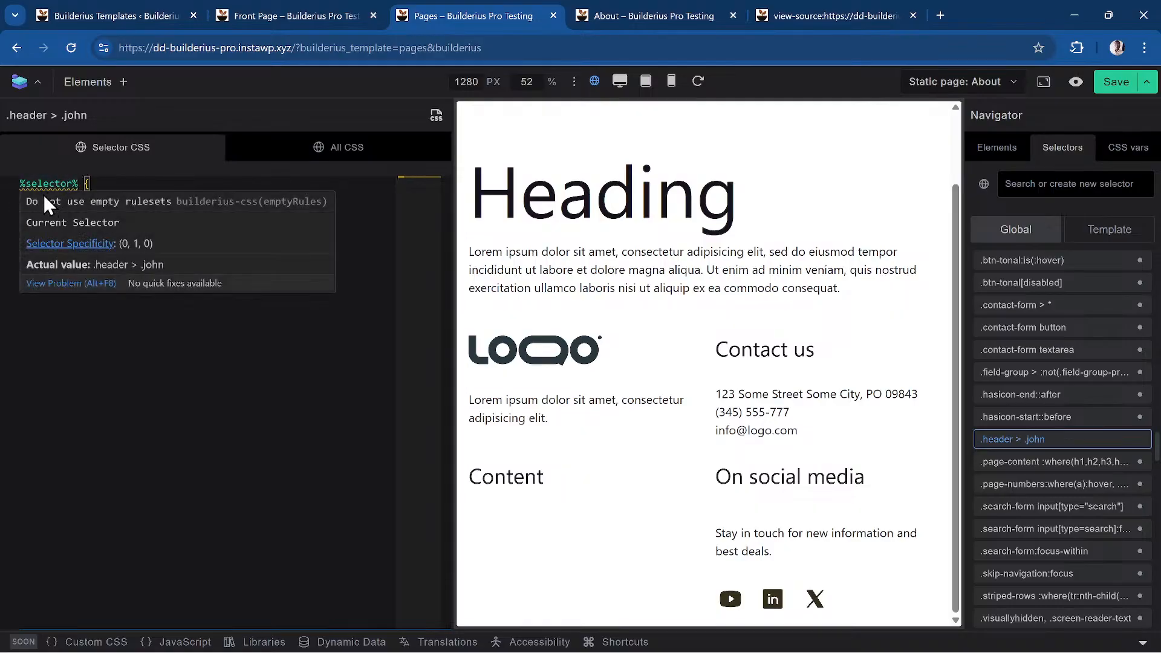
{"action": "left_click", "coordinate": [89, 188]}
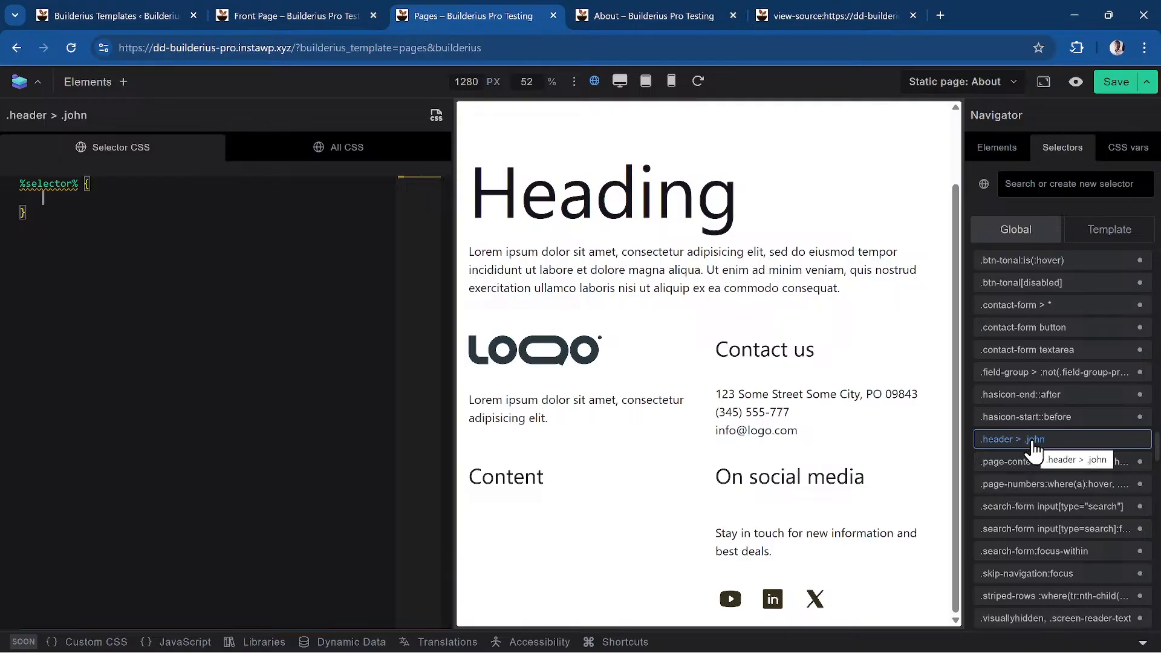
Select the Paragraph element and start its custom CSS with the %local% autocomplete
{"action": "left_click", "coordinate": [1000, 152]}
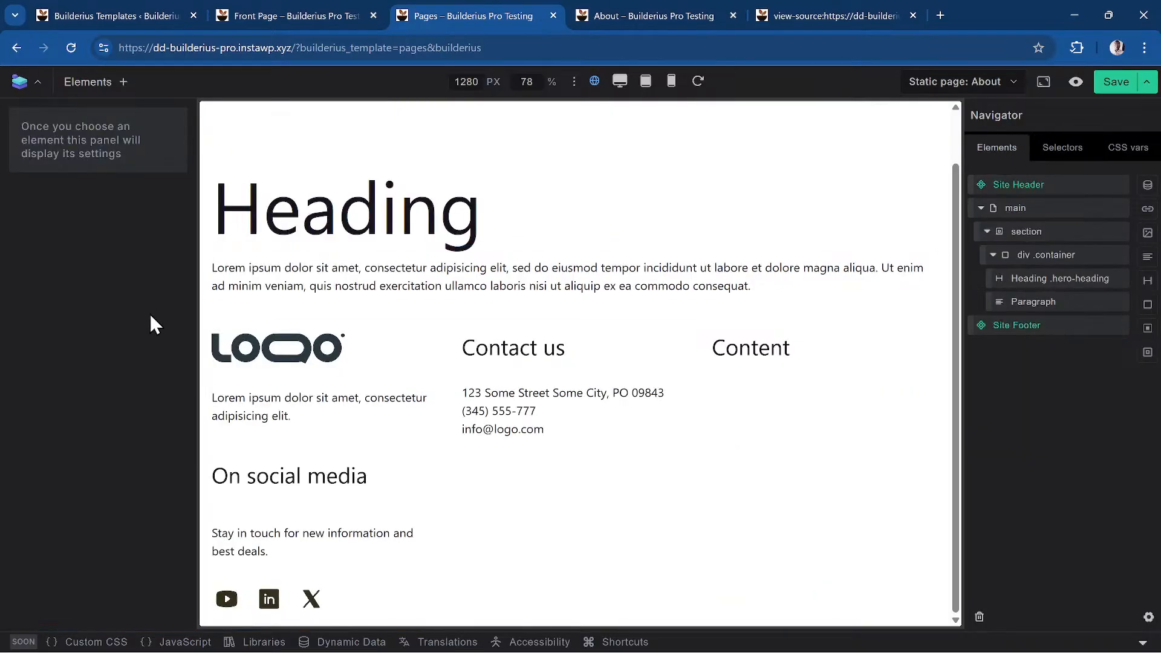
{"action": "left_click", "coordinate": [1053, 311]}
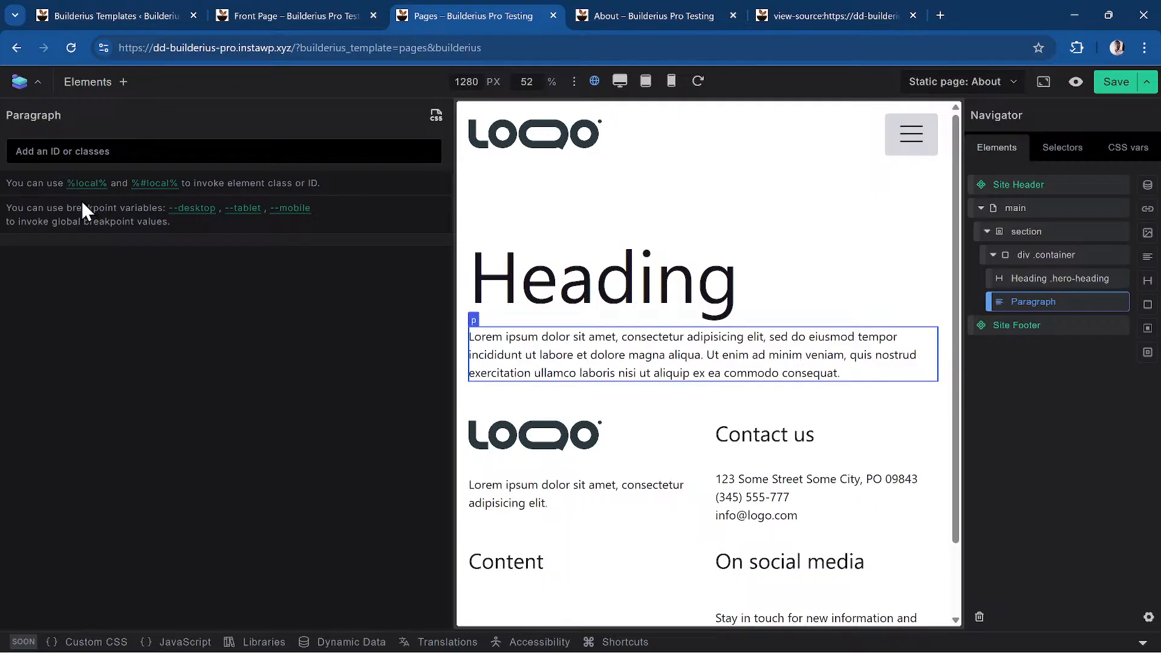
{"action": "left_click", "coordinate": [137, 288]}
{"action": "type", "text": "%lo"}
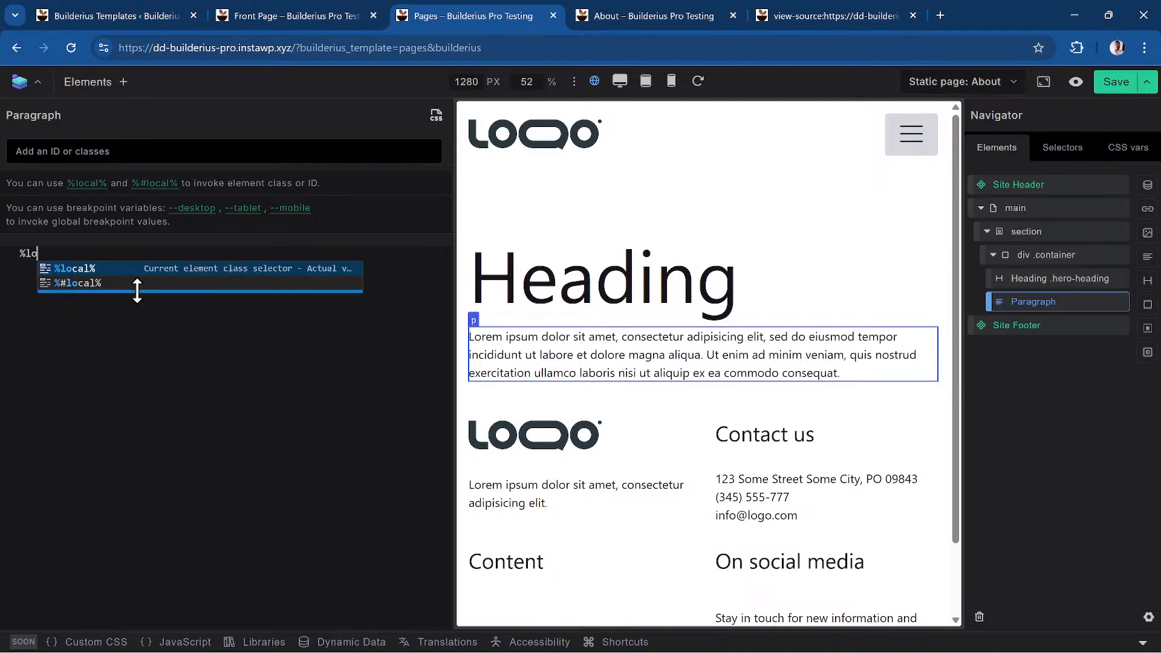
{"action": "key", "text": "Return"}
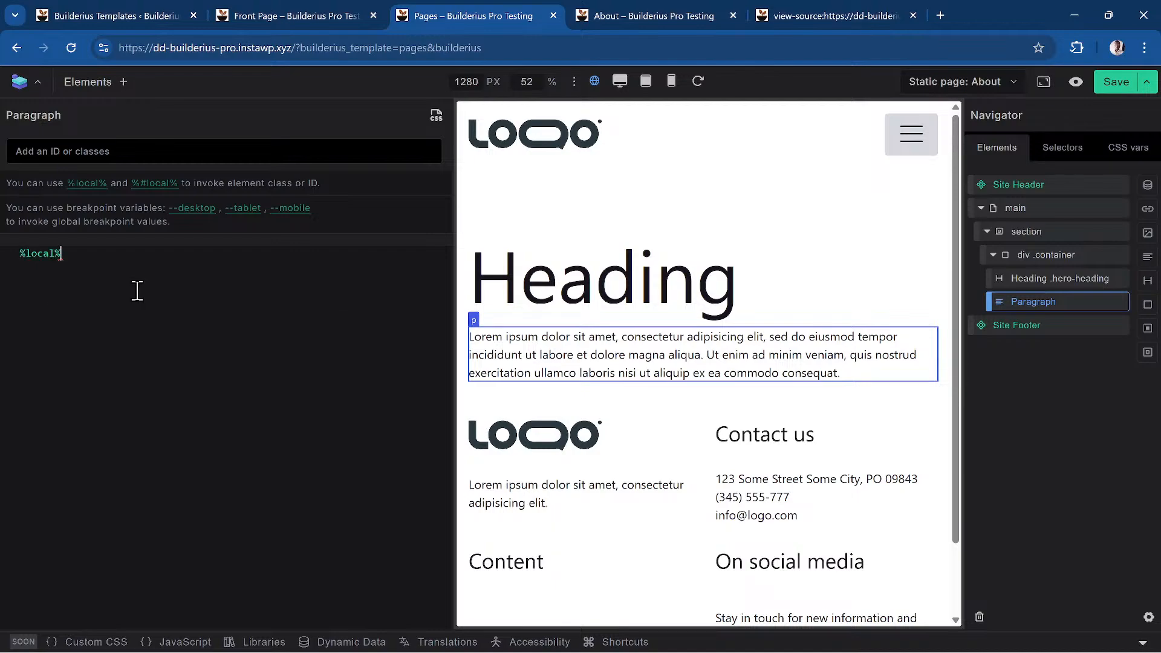
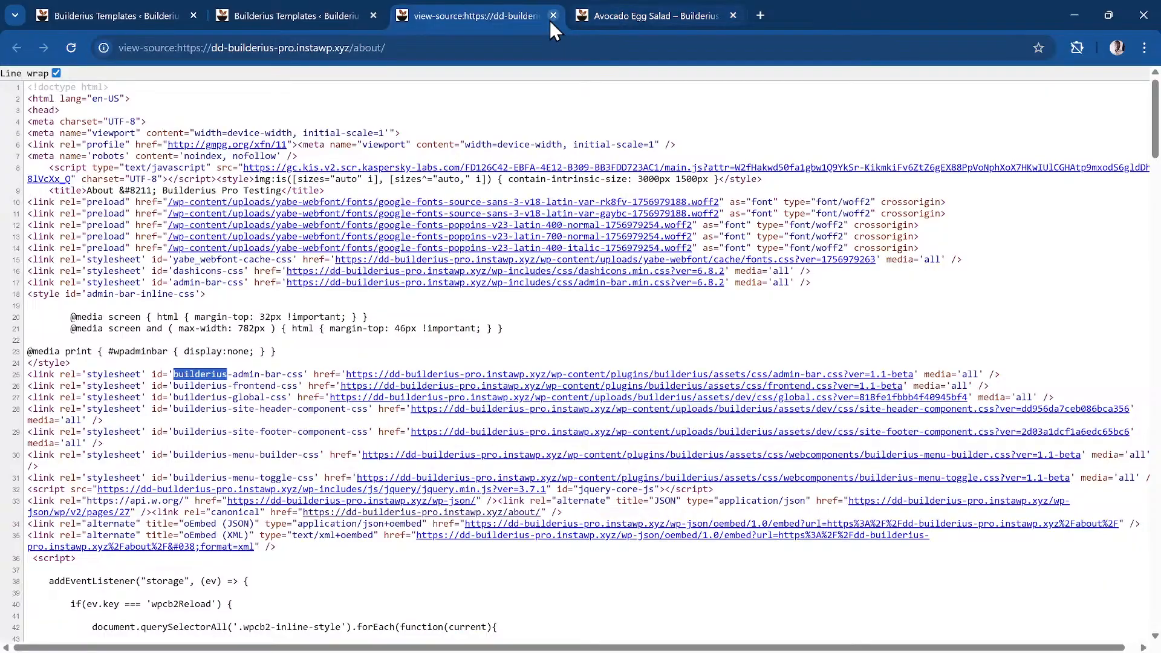
Close the About page's view-source tab
{"action": "left_click", "coordinate": [553, 15]}
Back in Builderius Templates, create a new template with location Custom Posts instead of Pages
{"action": "left_click", "coordinate": [270, 14]}
{"action": "scroll", "coordinate": [393, 367], "scroll_direction": "up", "scroll_amount": 2}
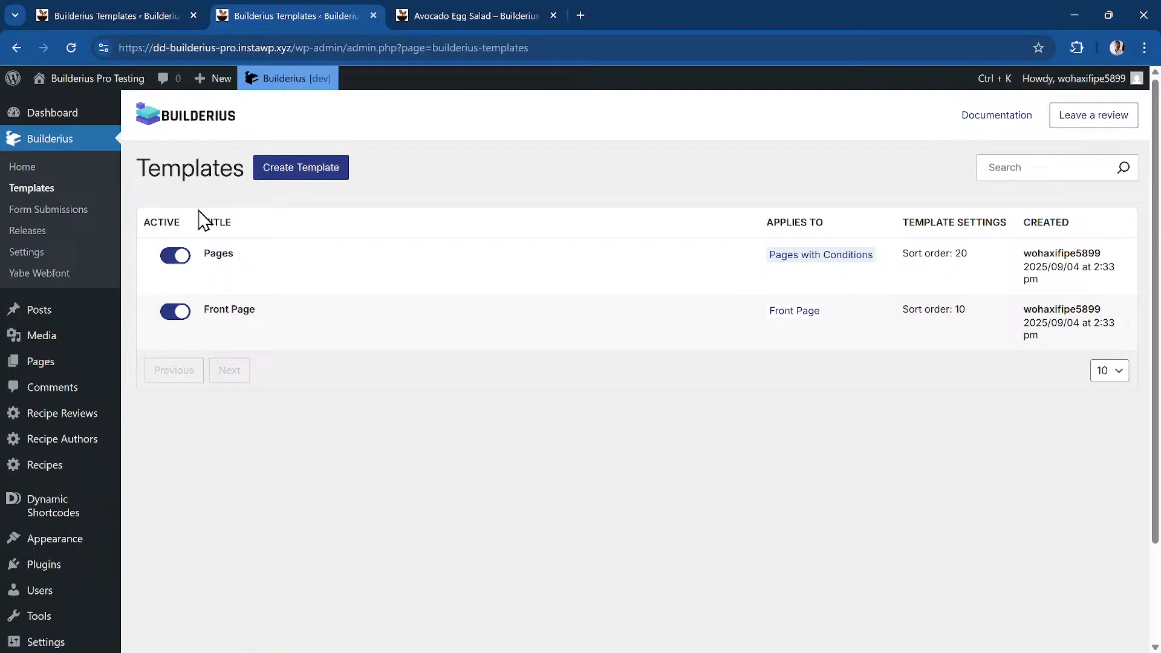
{"action": "left_click", "coordinate": [336, 173]}
{"action": "scroll", "coordinate": [551, 255], "scroll_direction": "down", "scroll_amount": 2}
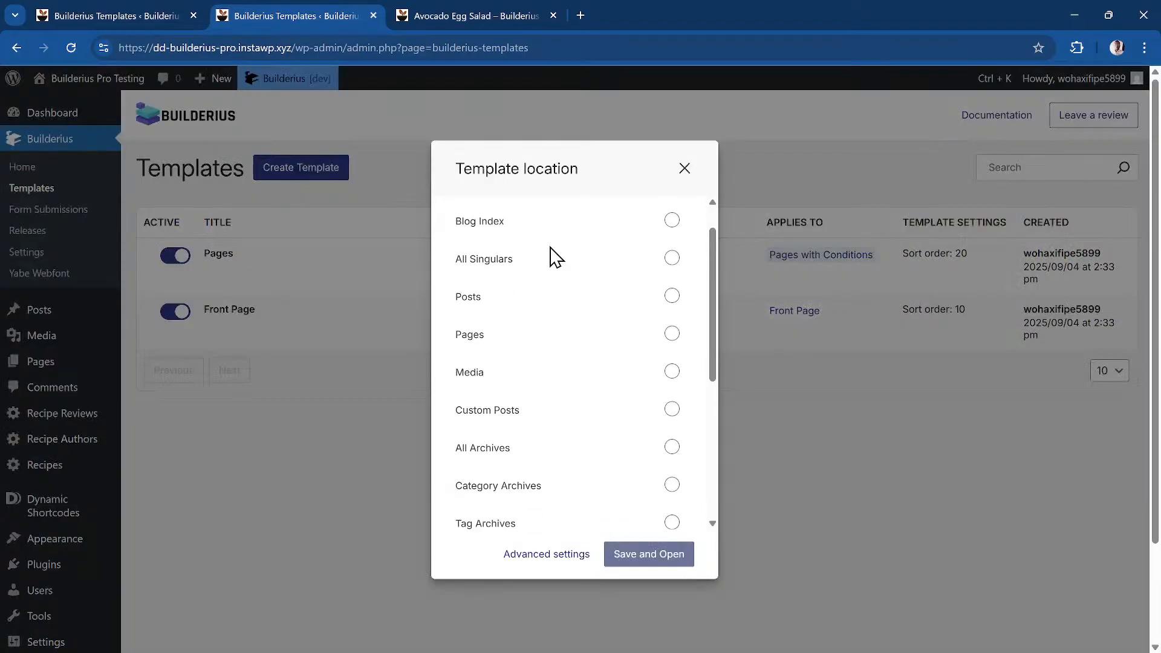
{"action": "scroll", "coordinate": [552, 260], "scroll_direction": "down", "scroll_amount": 2}
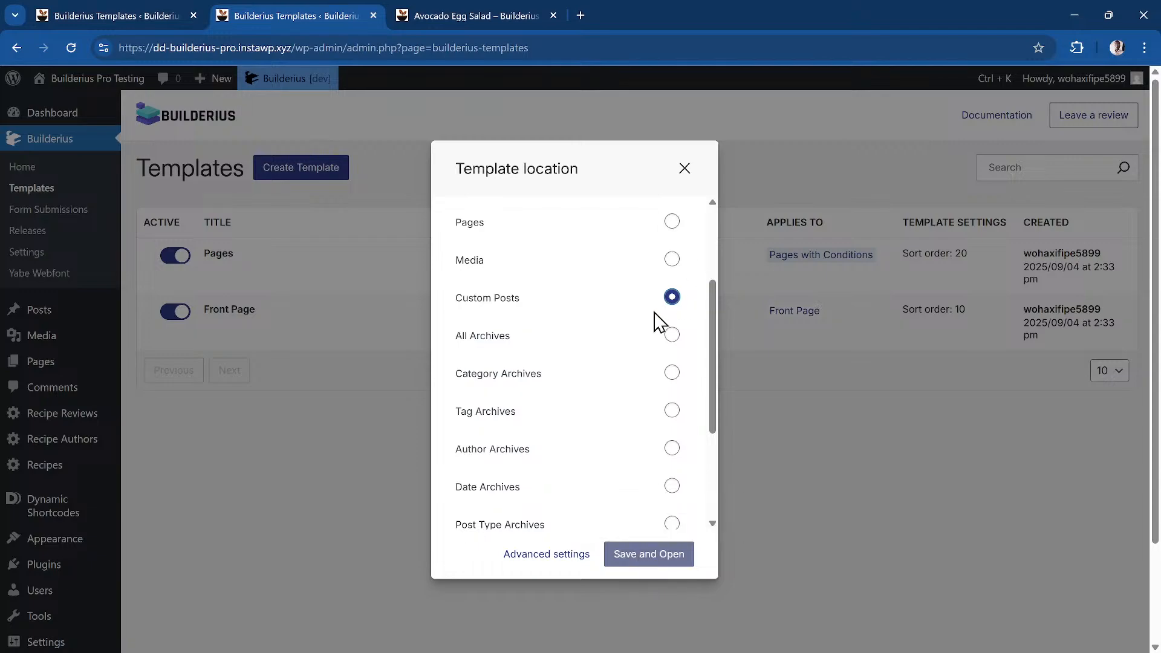
{"action": "scroll", "coordinate": [656, 319], "scroll_direction": "up", "scroll_amount": 3}
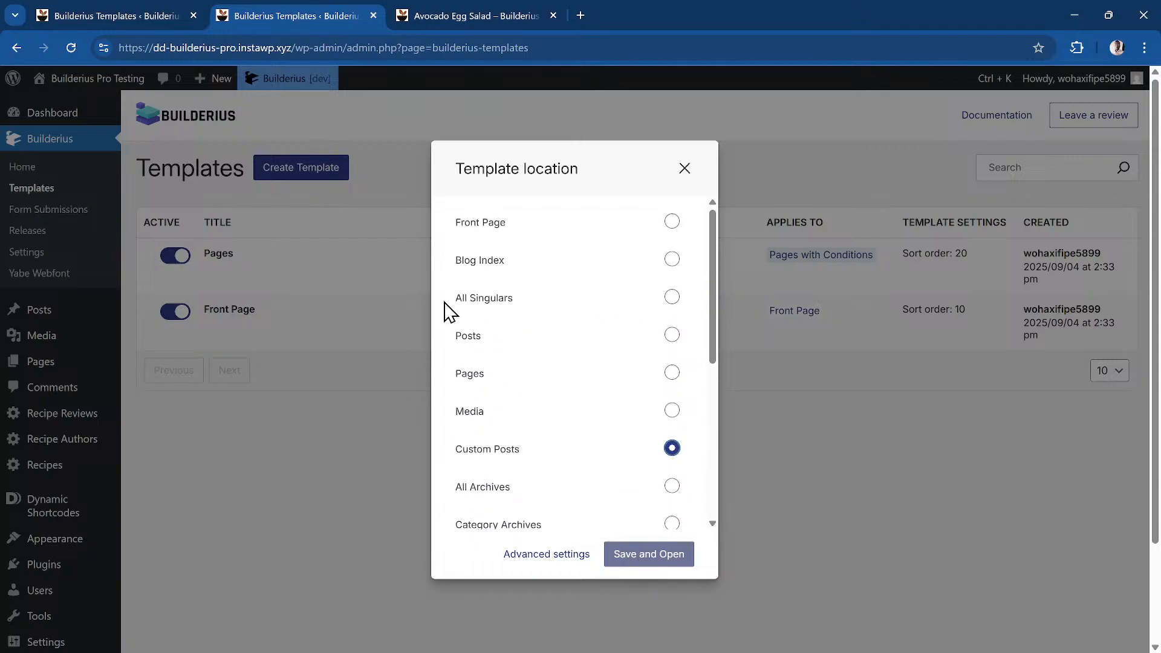
{"action": "left_click", "coordinate": [630, 379]}
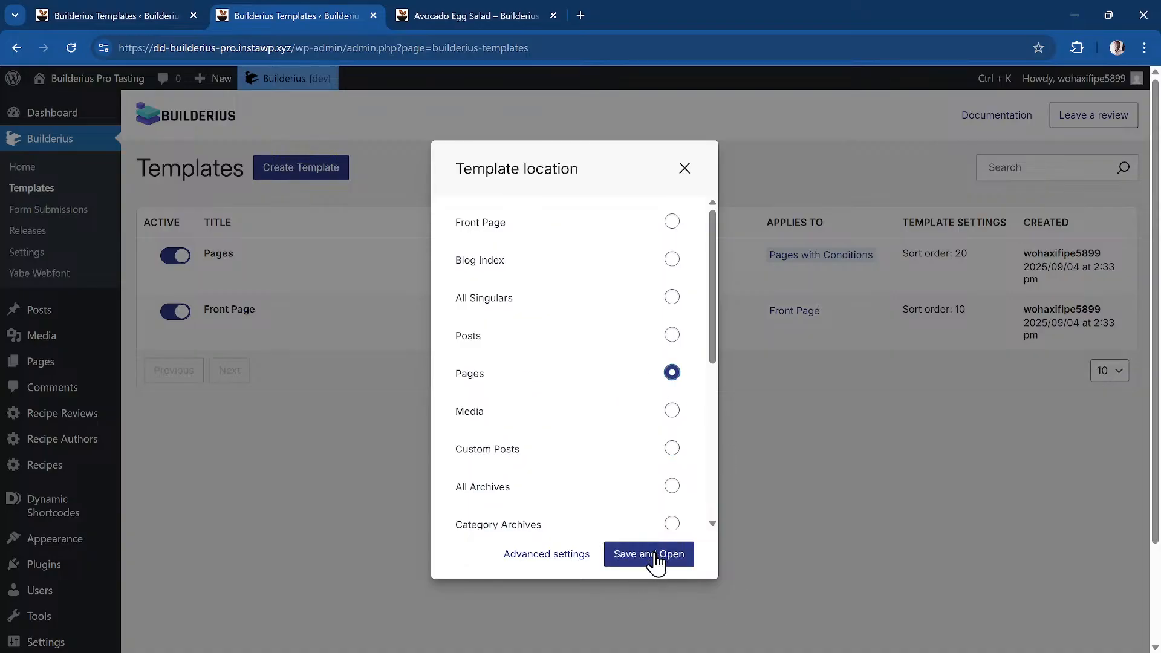
{"action": "left_click", "coordinate": [623, 458]}
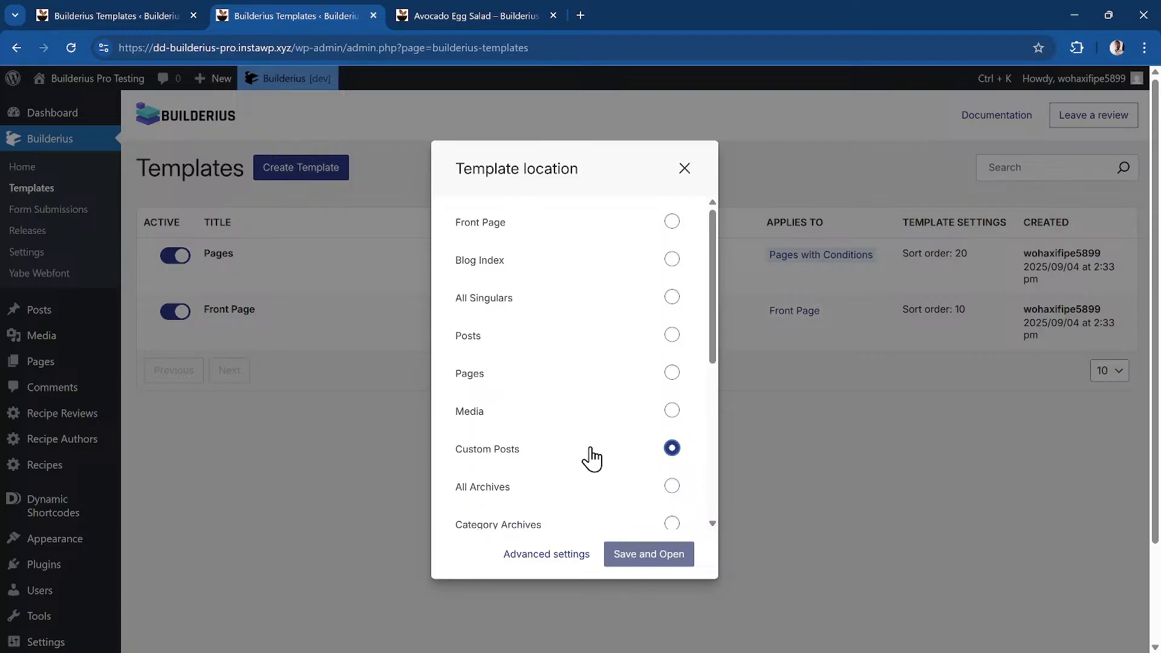
{"action": "scroll", "coordinate": [596, 456], "scroll_direction": "down", "scroll_amount": 3}
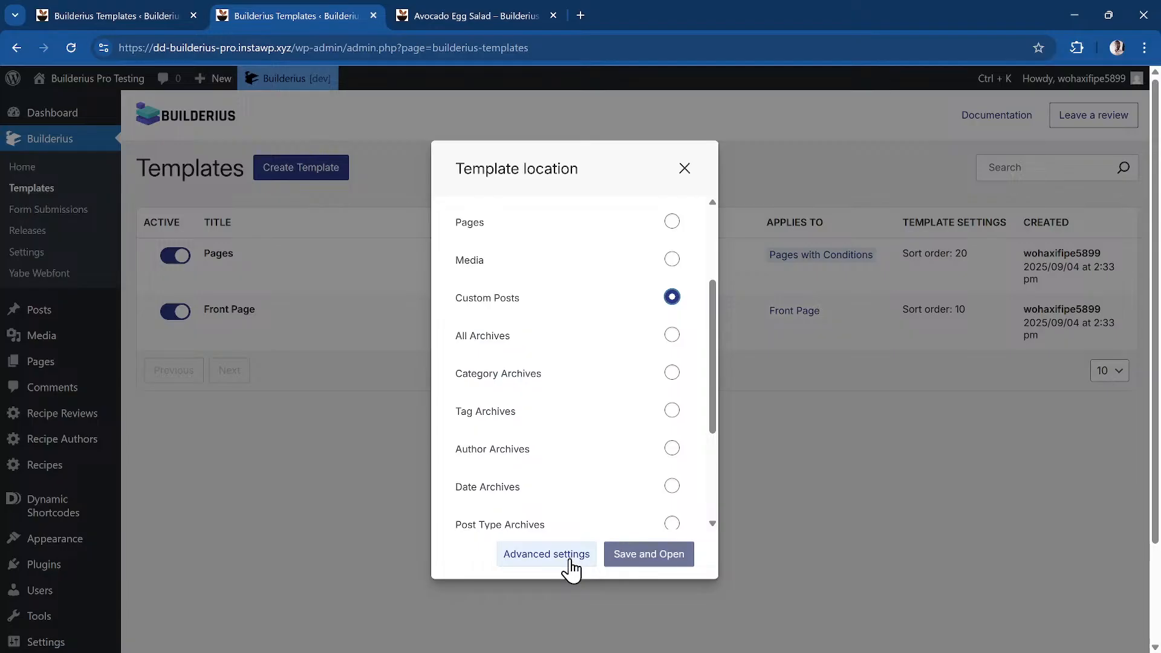
In Advanced settings, start entering the template title 'Recipe single'
{"action": "left_click", "coordinate": [570, 562]}
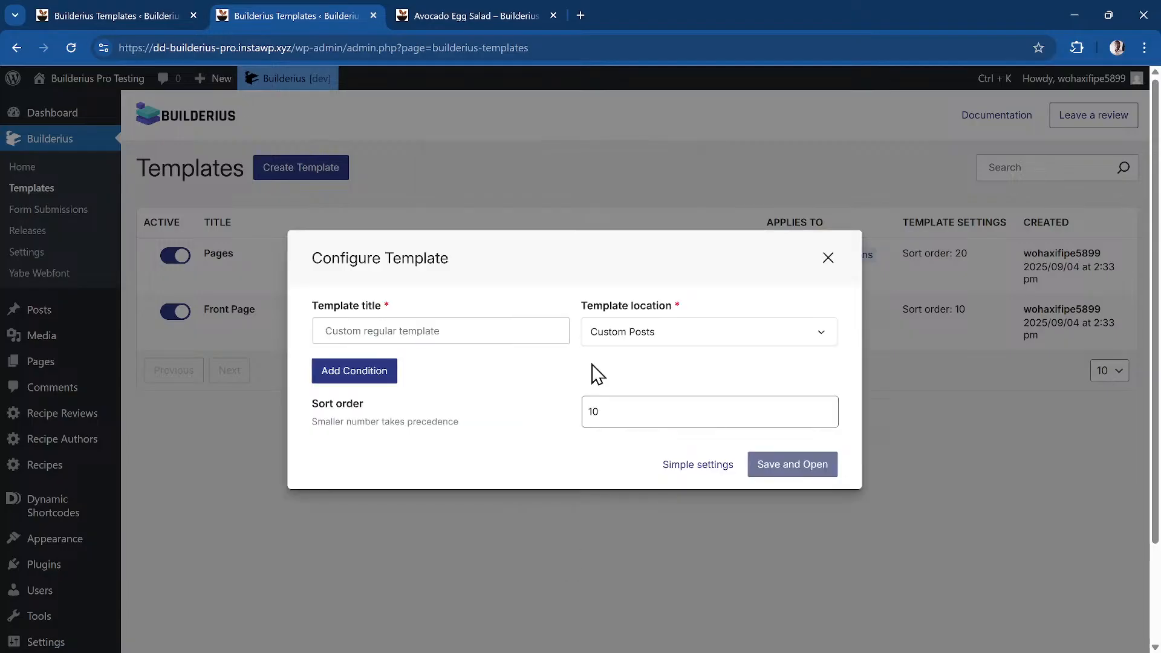
{"action": "left_click", "coordinate": [434, 335]}
{"action": "type", "text": "Recipe single"}
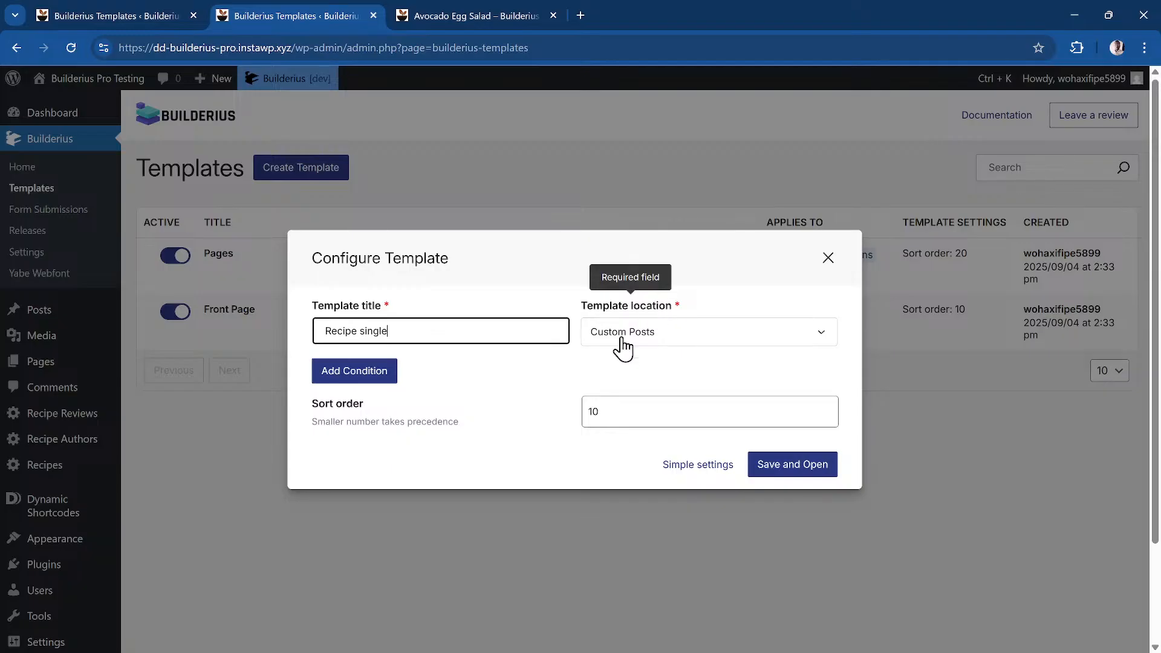
{"action": "left_click", "coordinate": [331, 388]}
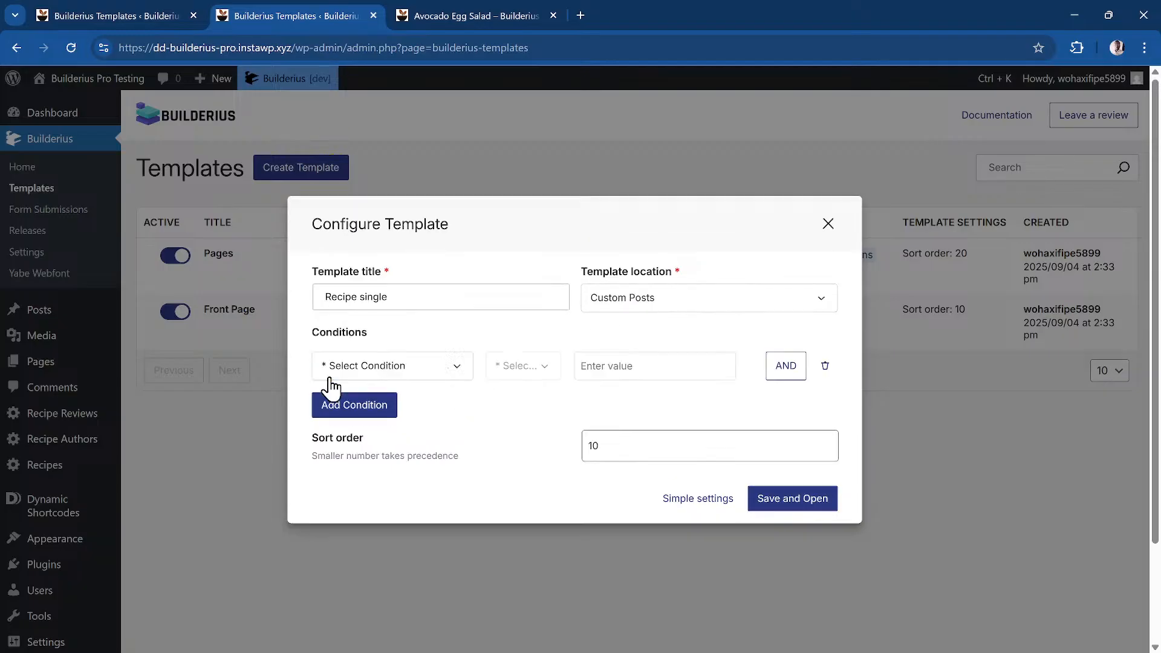
{"action": "left_click", "coordinate": [403, 375]}
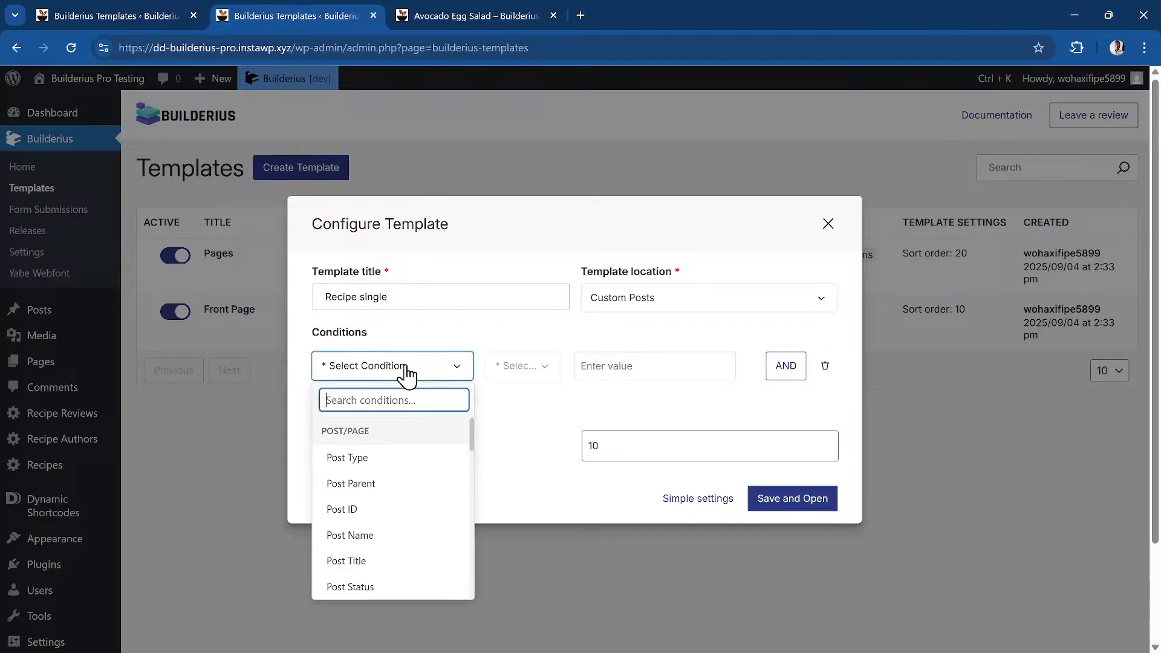
{"action": "scroll", "coordinate": [408, 492], "scroll_direction": "down", "scroll_amount": 10}
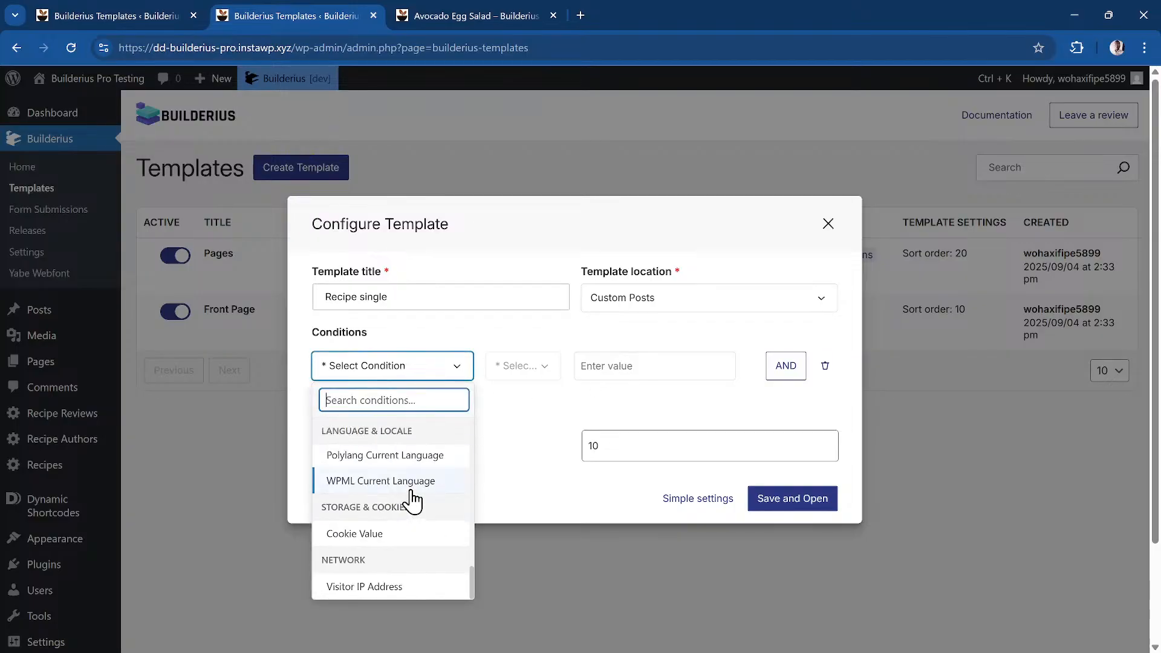
{"action": "scroll", "coordinate": [432, 497], "scroll_direction": "up", "scroll_amount": 10}
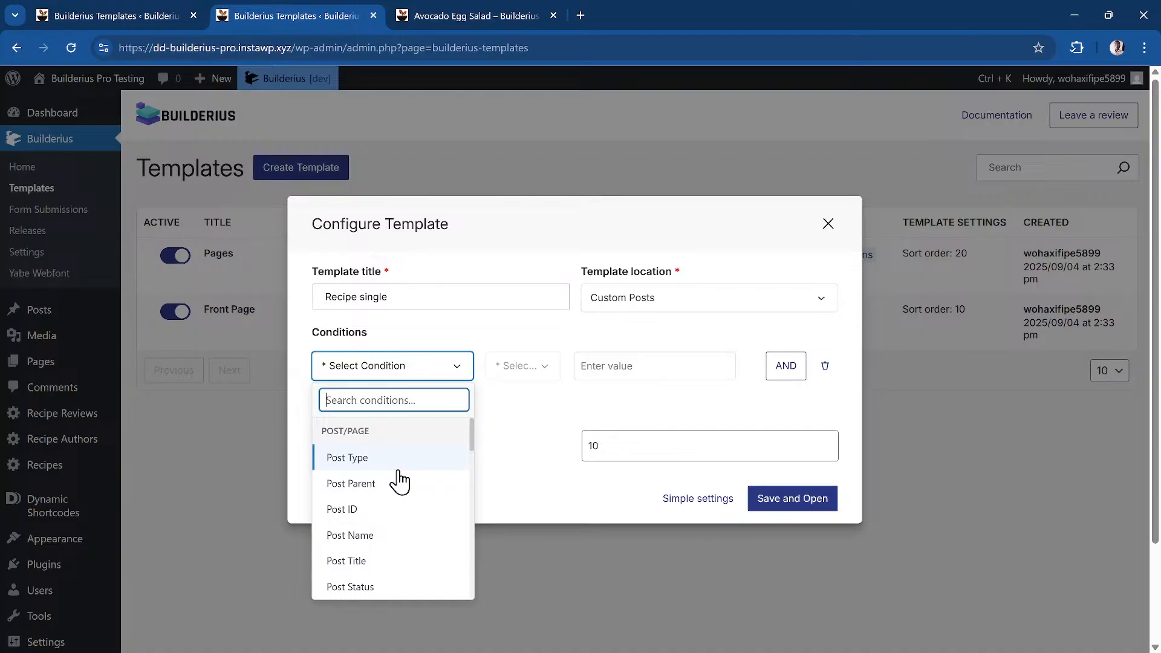
{"action": "key", "text": "ctrl+plus"}
{"action": "key", "text": "ctrl+plus"}
{"action": "left_click_drag", "start_coordinate": [449, 459], "coordinate": [448, 472]}
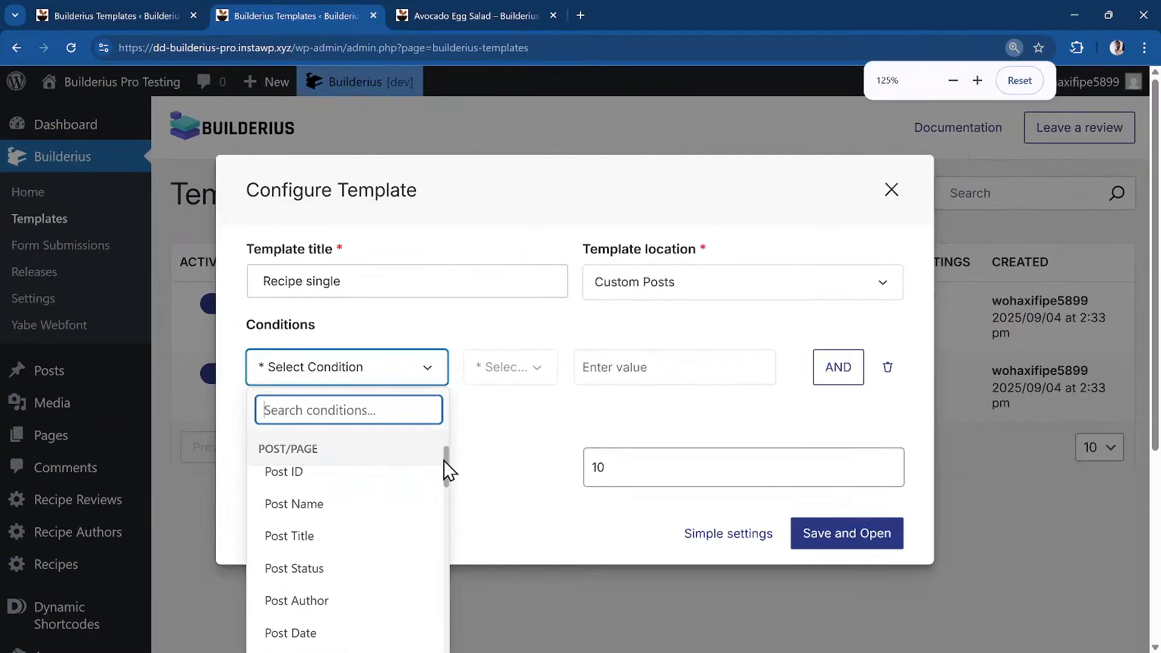
{"action": "scroll", "coordinate": [375, 480], "scroll_direction": "up", "scroll_amount": 1}
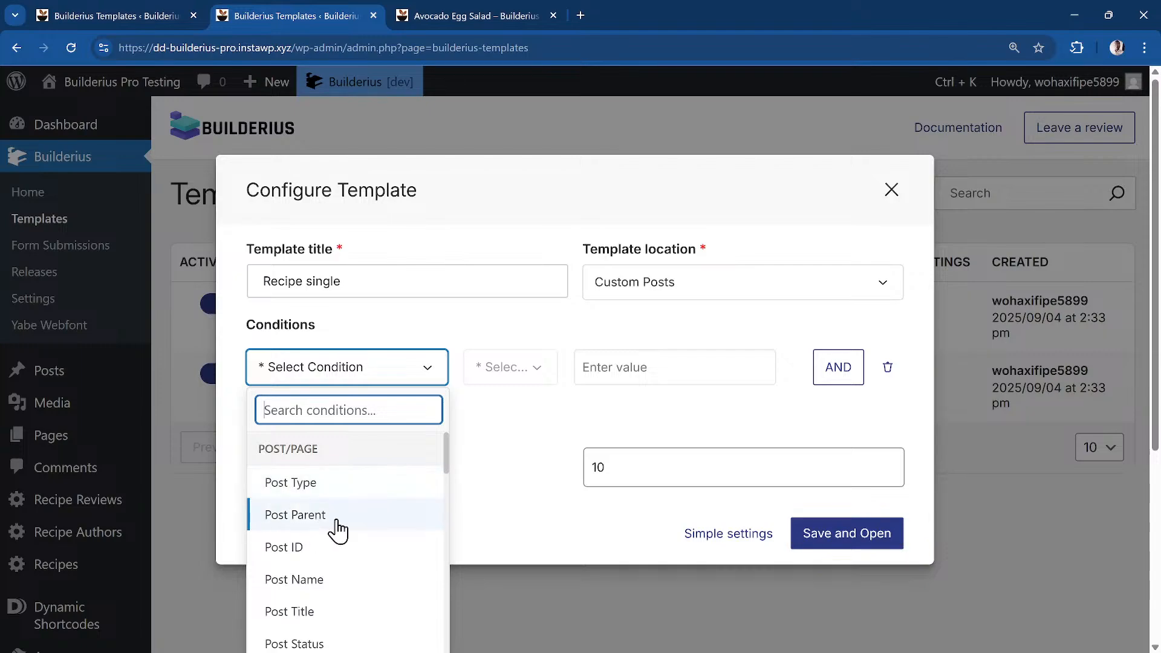
{"action": "scroll", "coordinate": [371, 524], "scroll_direction": "down", "scroll_amount": 1}
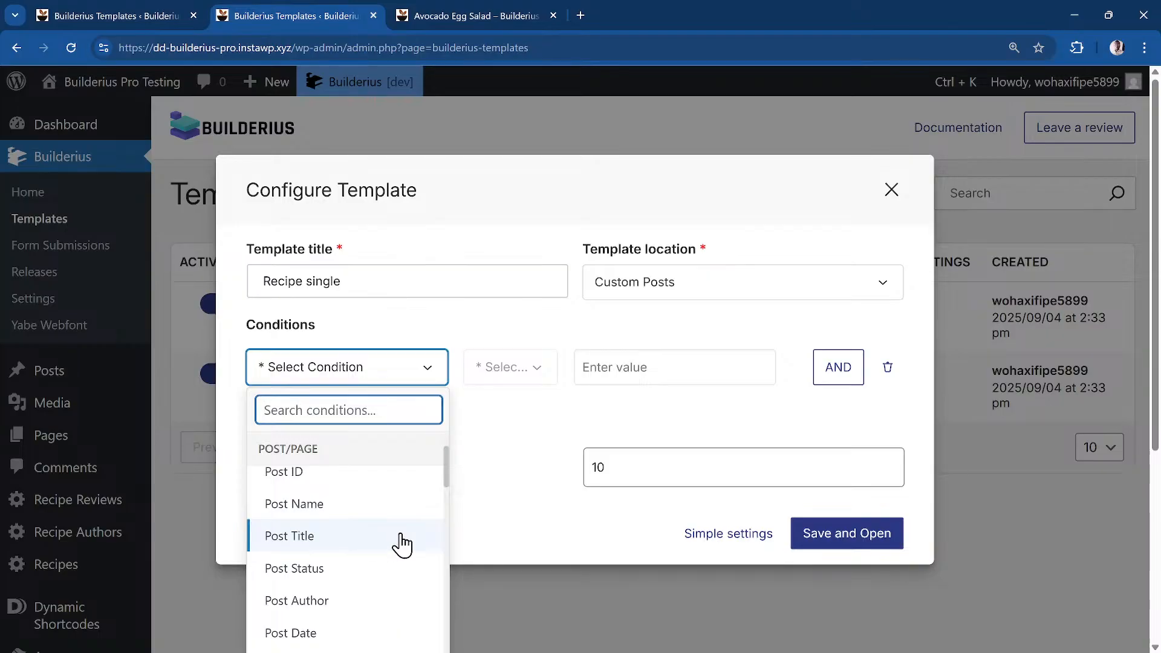
{"action": "scroll", "coordinate": [401, 544], "scroll_direction": "down", "scroll_amount": 1}
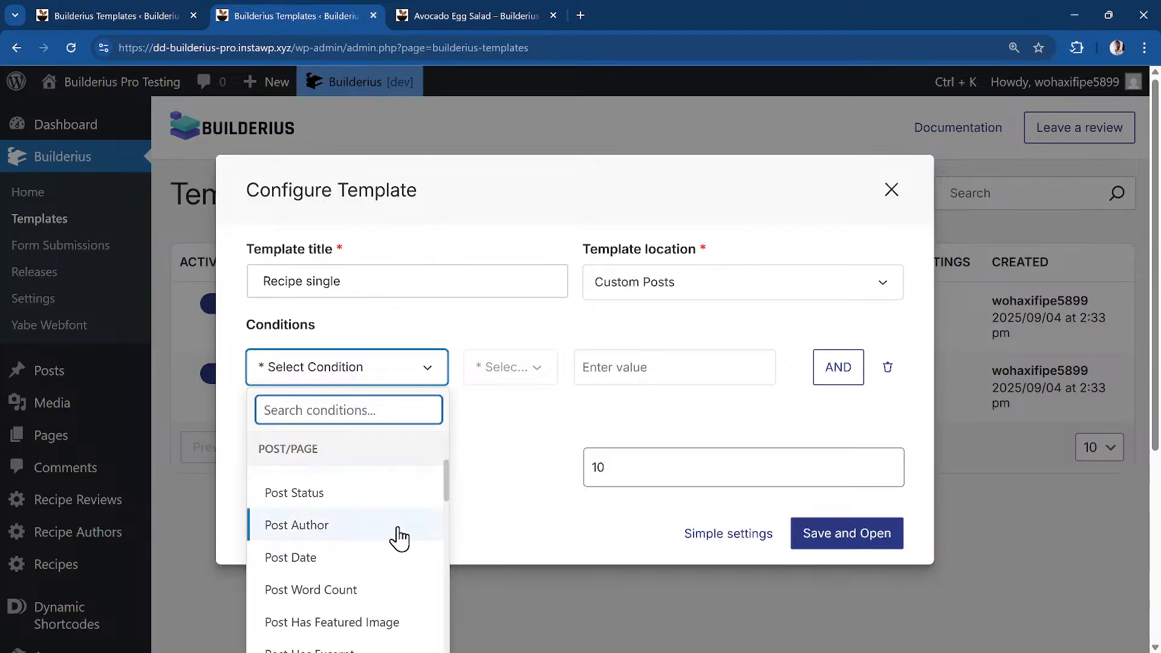
{"action": "scroll", "coordinate": [376, 584], "scroll_direction": "down", "scroll_amount": 3}
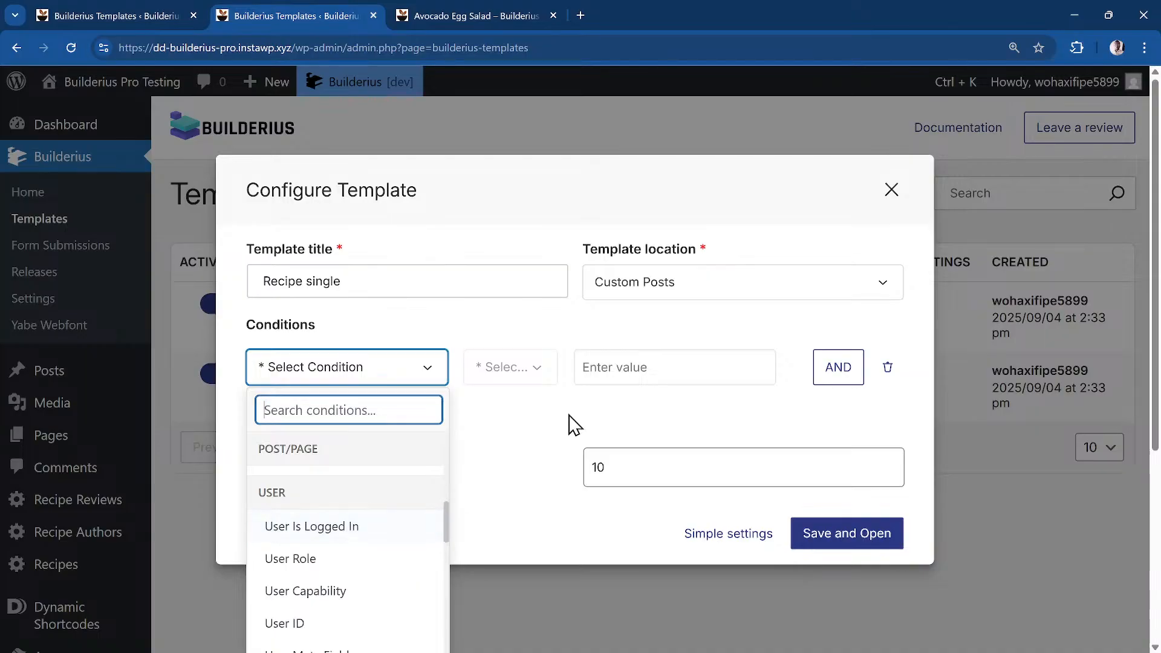
{"action": "scroll", "coordinate": [381, 615], "scroll_direction": "down", "scroll_amount": 5}
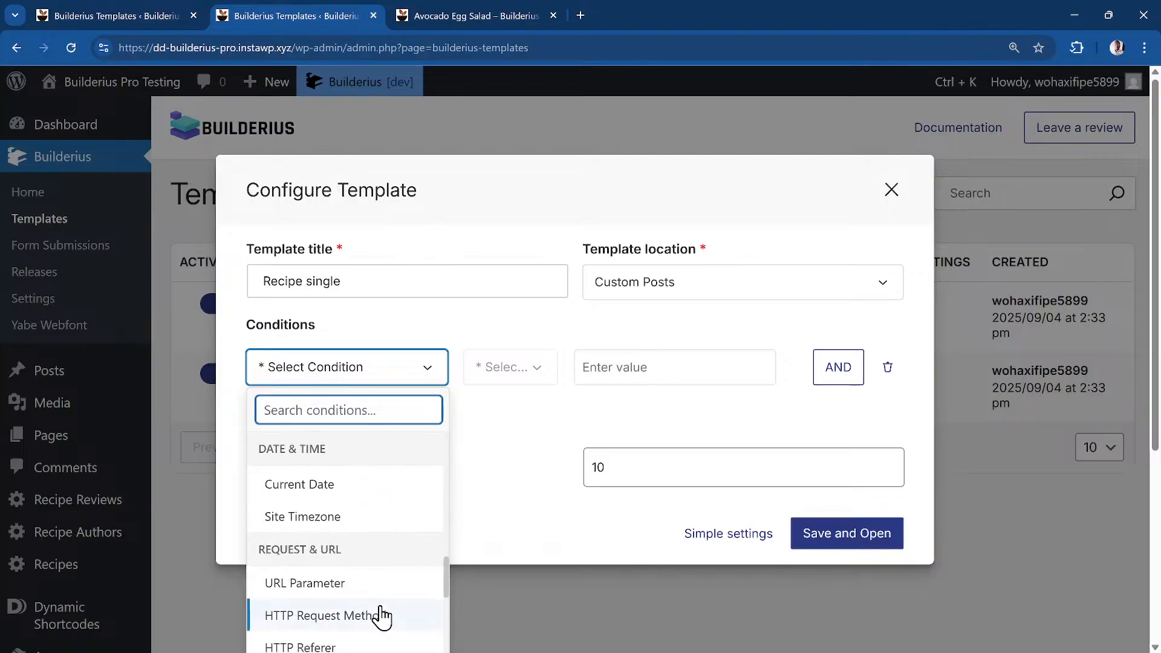
{"action": "scroll", "coordinate": [381, 615], "scroll_direction": "down", "scroll_amount": 10}
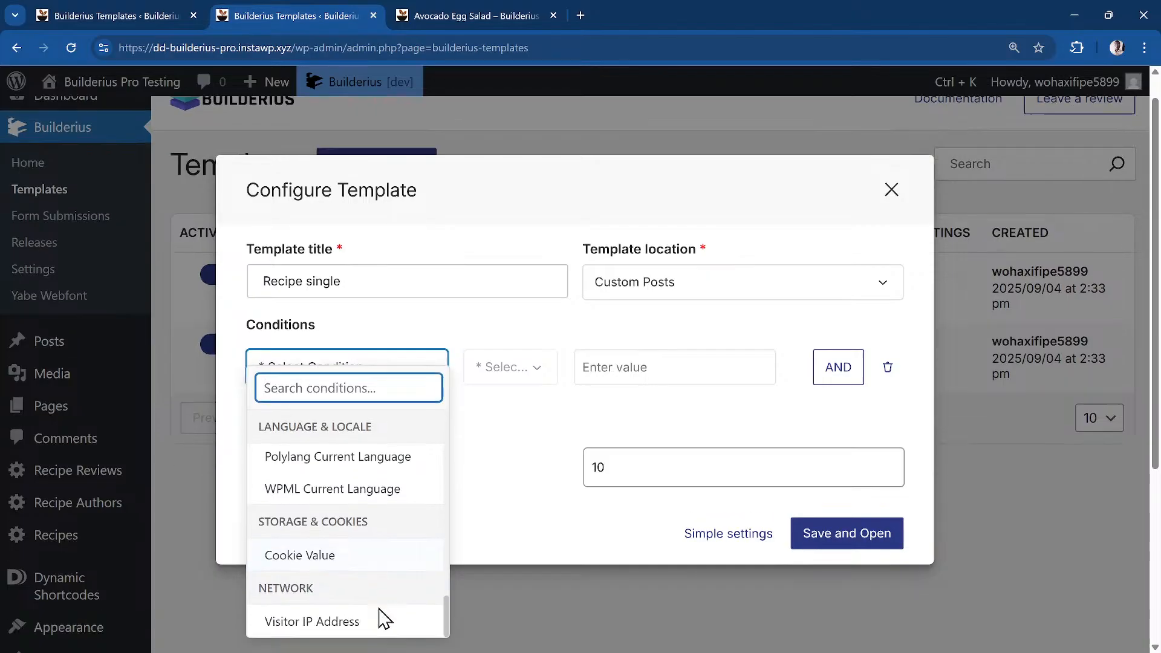
{"action": "scroll", "coordinate": [381, 617], "scroll_direction": "up", "scroll_amount": 15}
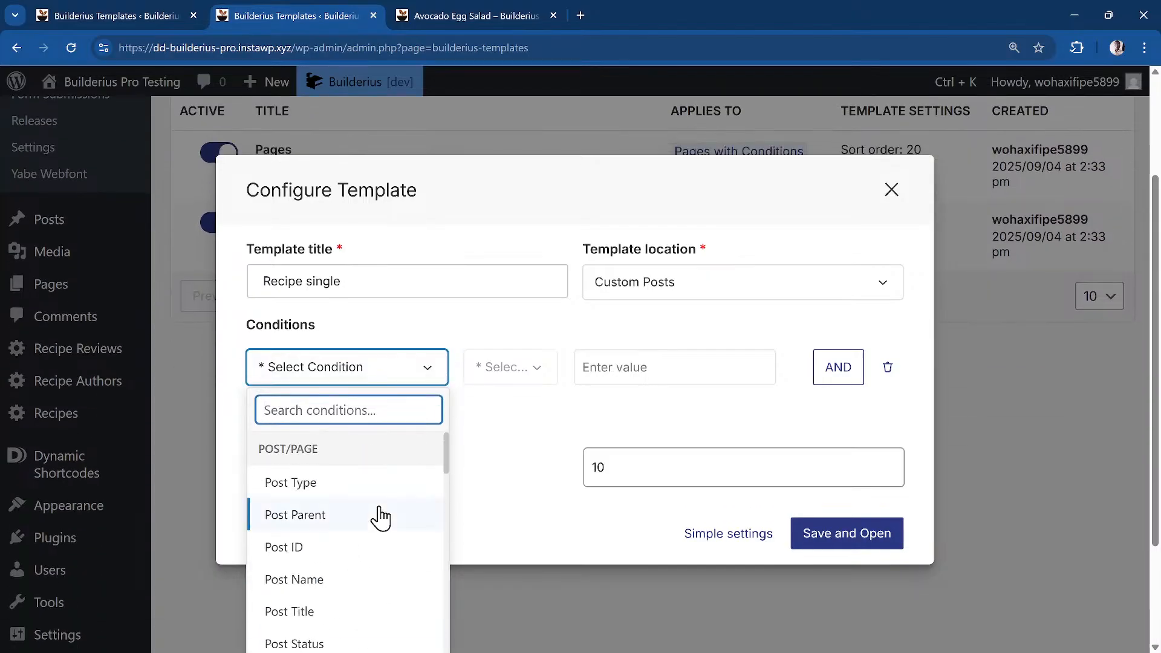
{"action": "scroll", "coordinate": [526, 430], "scroll_direction": "up", "scroll_amount": 1}
{"action": "left_click", "coordinate": [518, 436]}
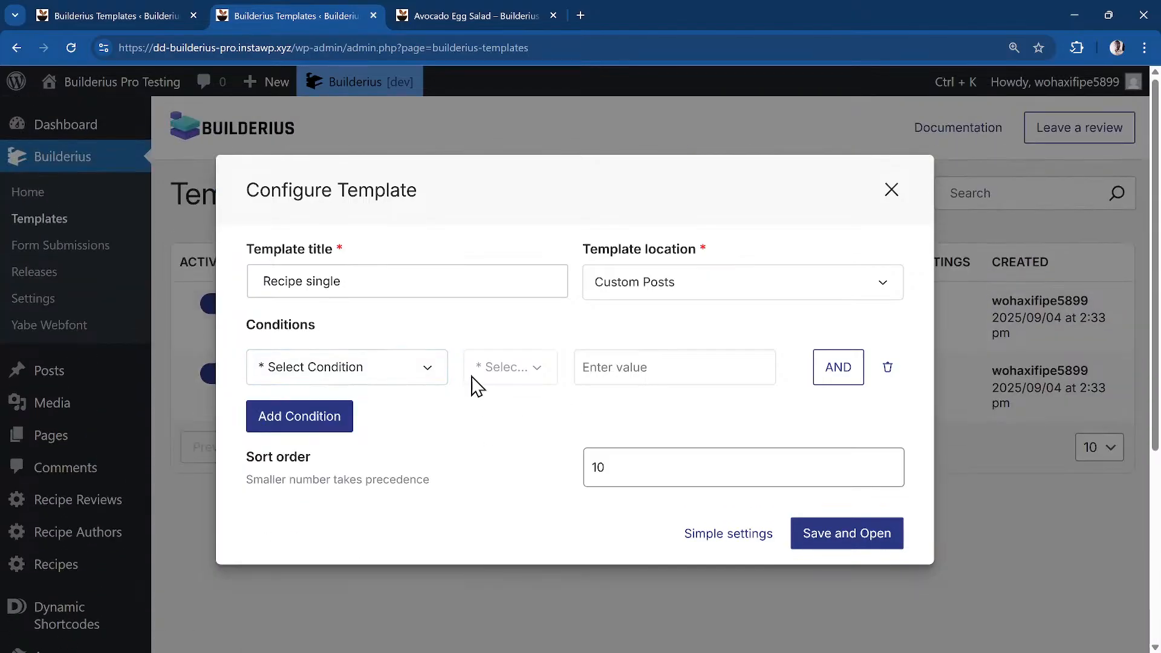
{"action": "left_click", "coordinate": [382, 369]}
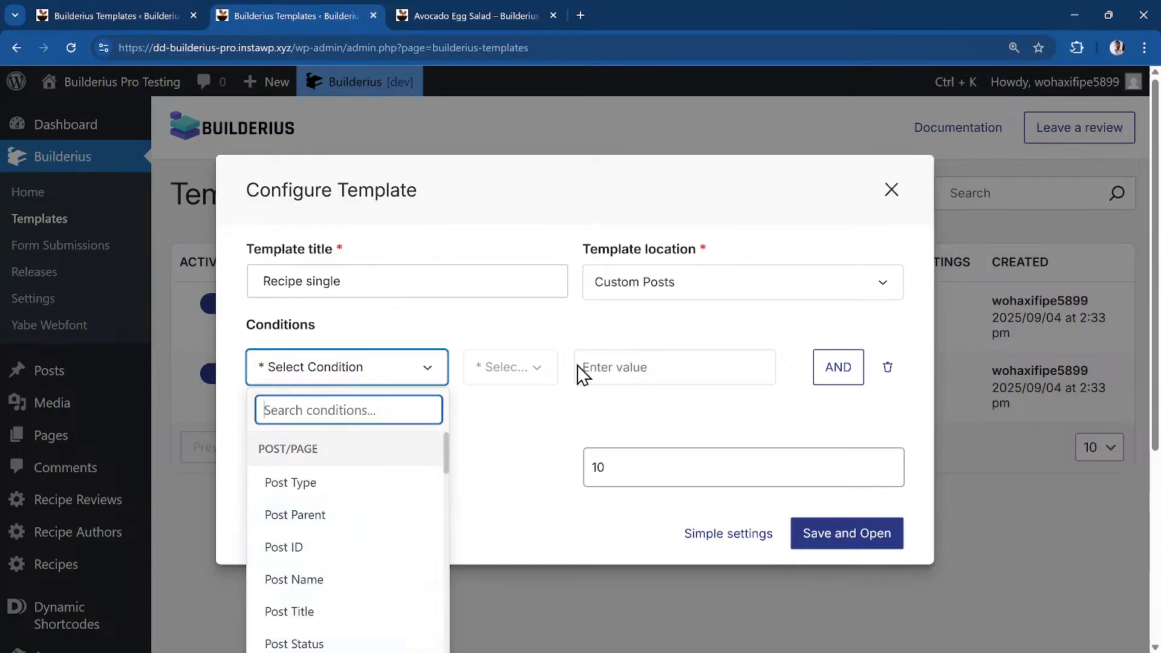
{"action": "left_click", "coordinate": [526, 446]}
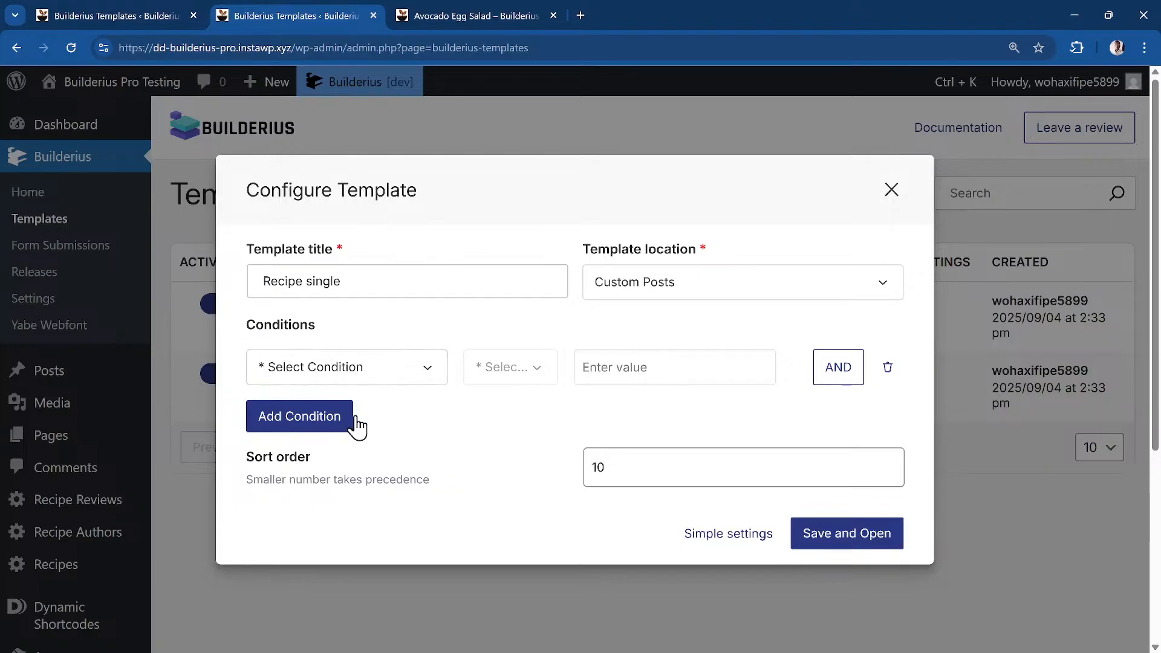
Set the template condition to Post Type is Recipe
{"action": "left_click", "coordinate": [382, 379]}
{"action": "left_click", "coordinate": [343, 493]}
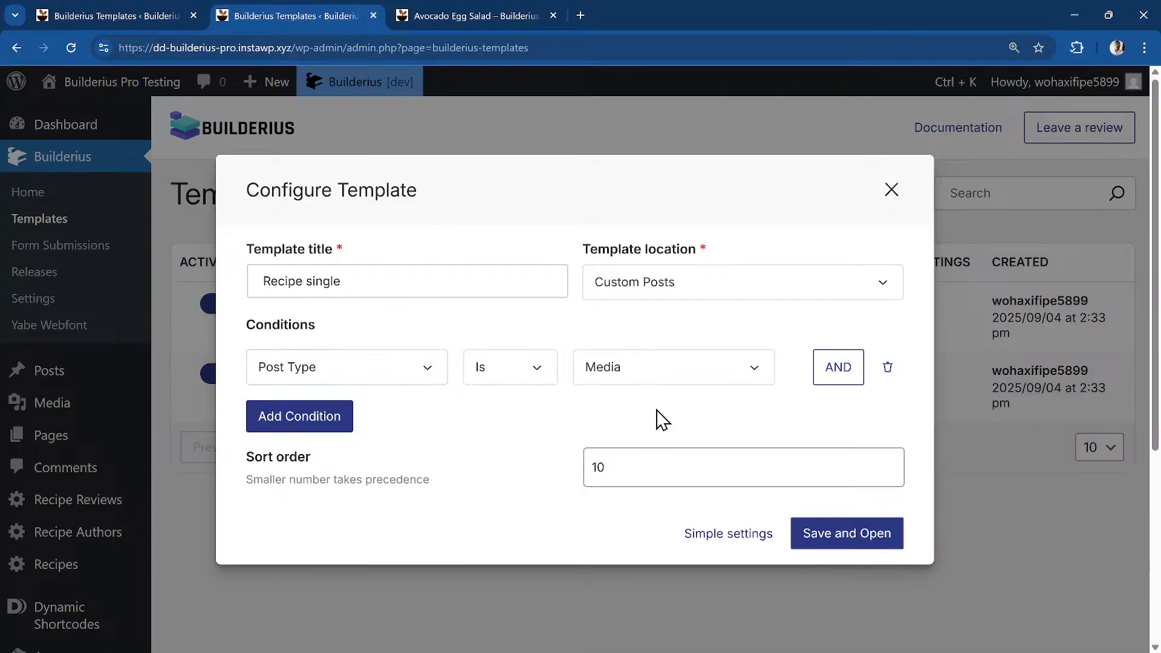
{"action": "left_click", "coordinate": [668, 377]}
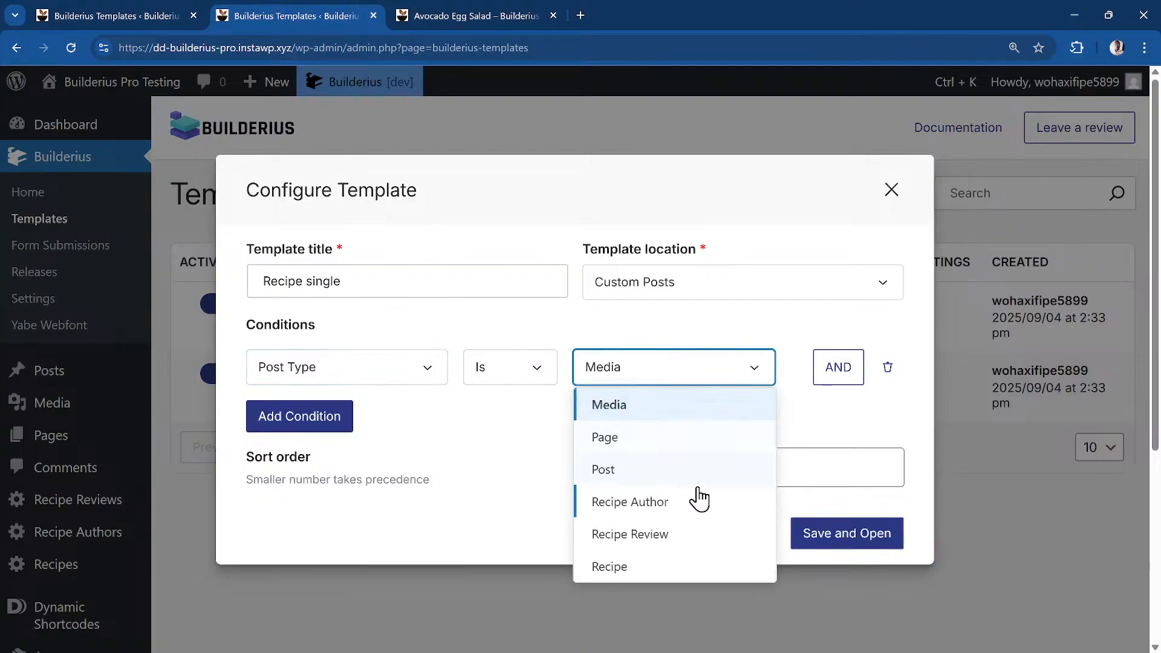
{"action": "left_click", "coordinate": [666, 569]}
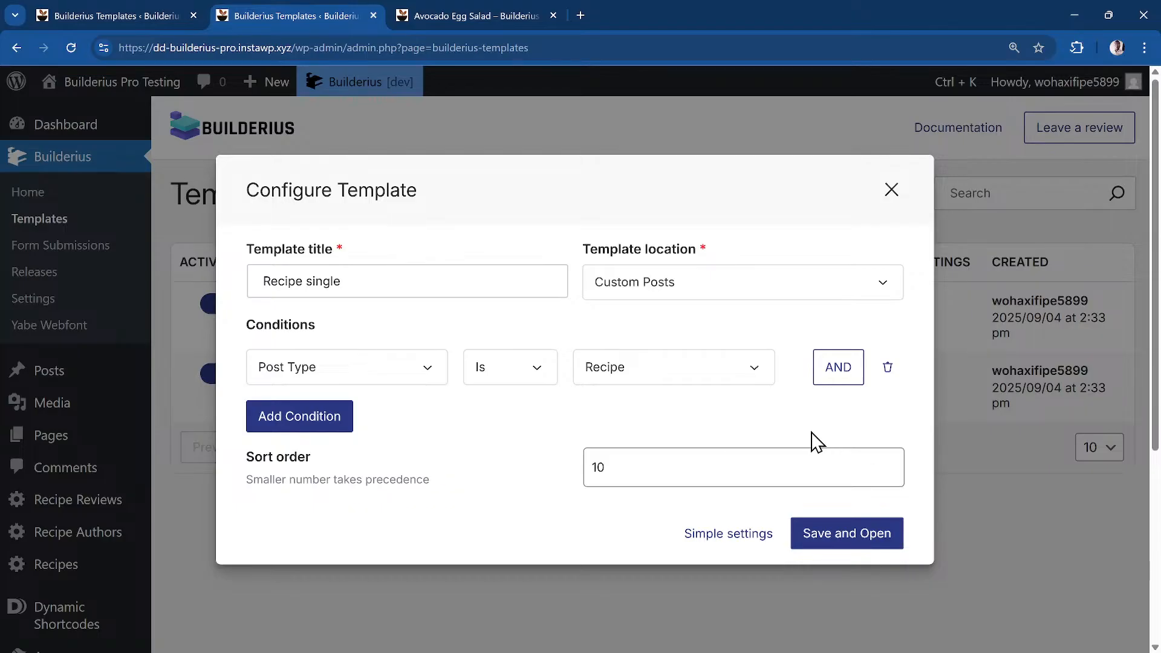
{"action": "scroll", "coordinate": [811, 441], "scroll_direction": "down", "scroll_amount": 1}
{"action": "scroll", "coordinate": [811, 441], "scroll_direction": "up", "scroll_amount": 1}
Save and open the template in the builder, previewing it with Recipe: Classic Waffles
{"action": "left_click", "coordinate": [852, 542]}
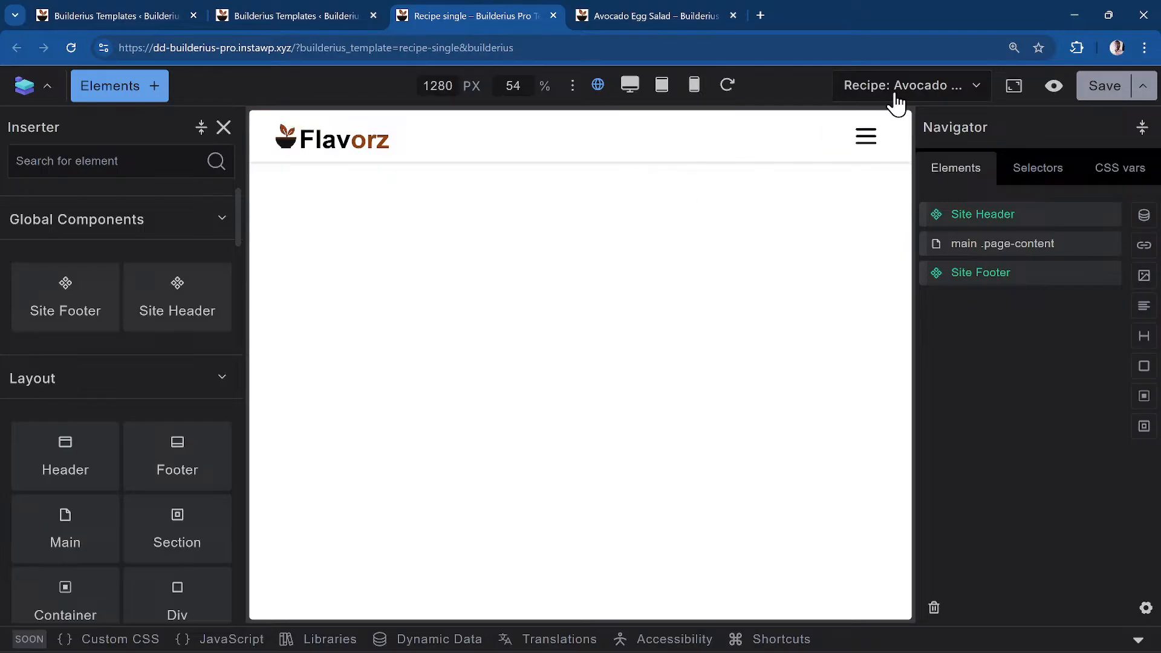
{"action": "left_click", "coordinate": [938, 97]}
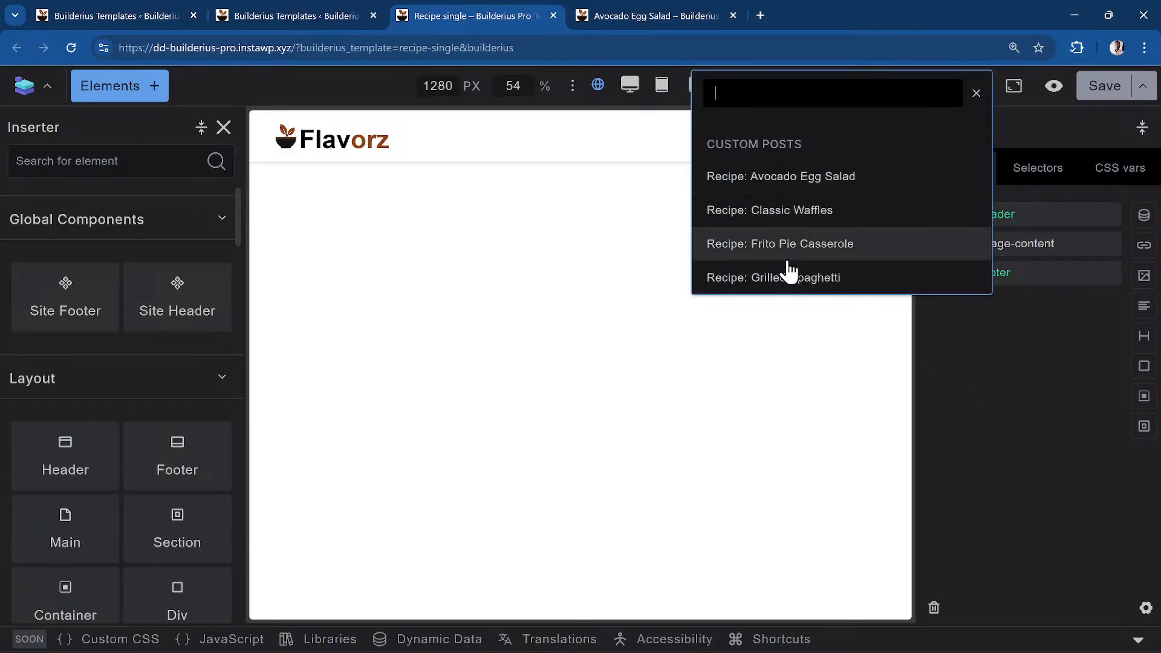
{"action": "left_click", "coordinate": [820, 212]}
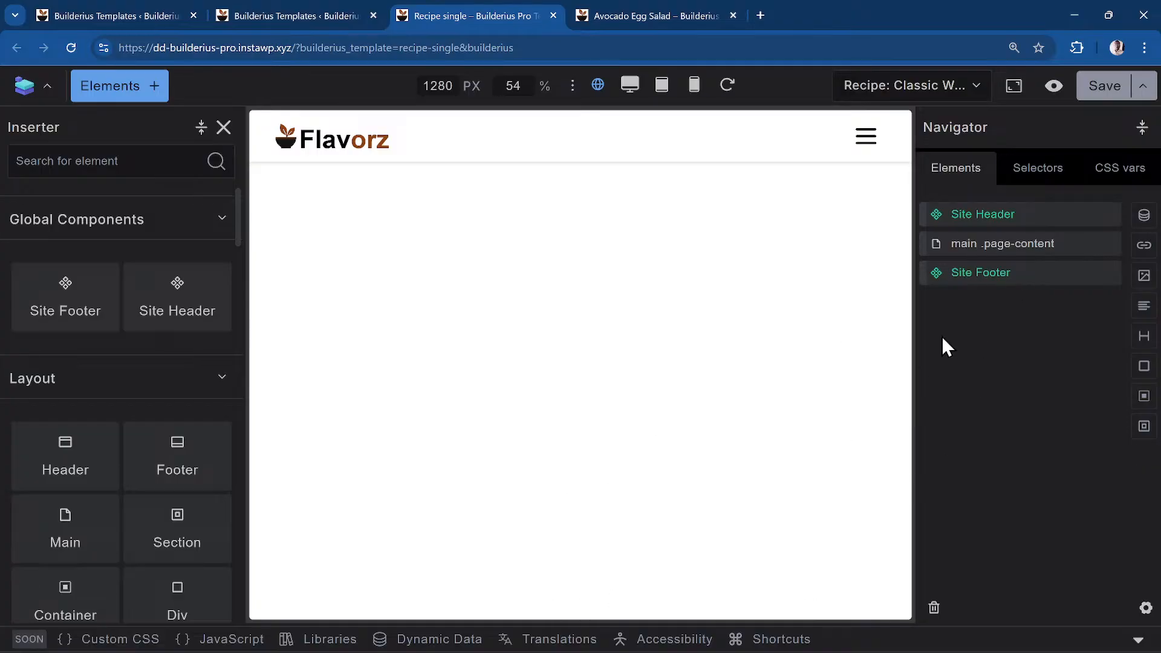
Select main .page-content in the Navigator and insert a Header element into it
{"action": "left_click", "coordinate": [1022, 257]}
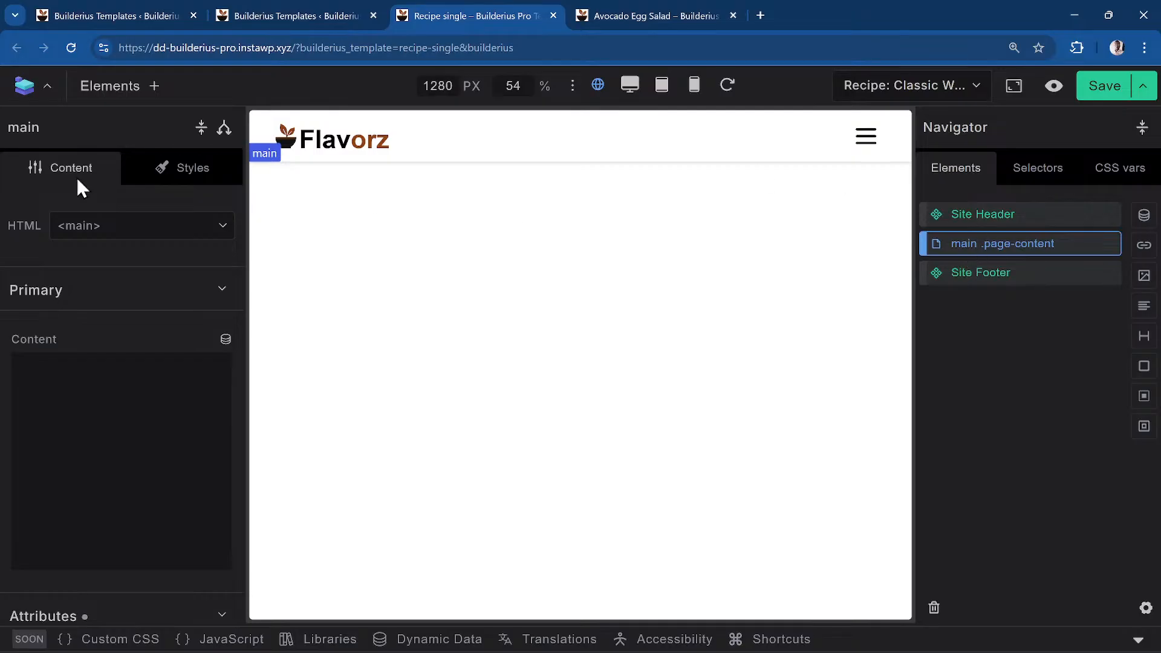
{"action": "left_click", "coordinate": [110, 86]}
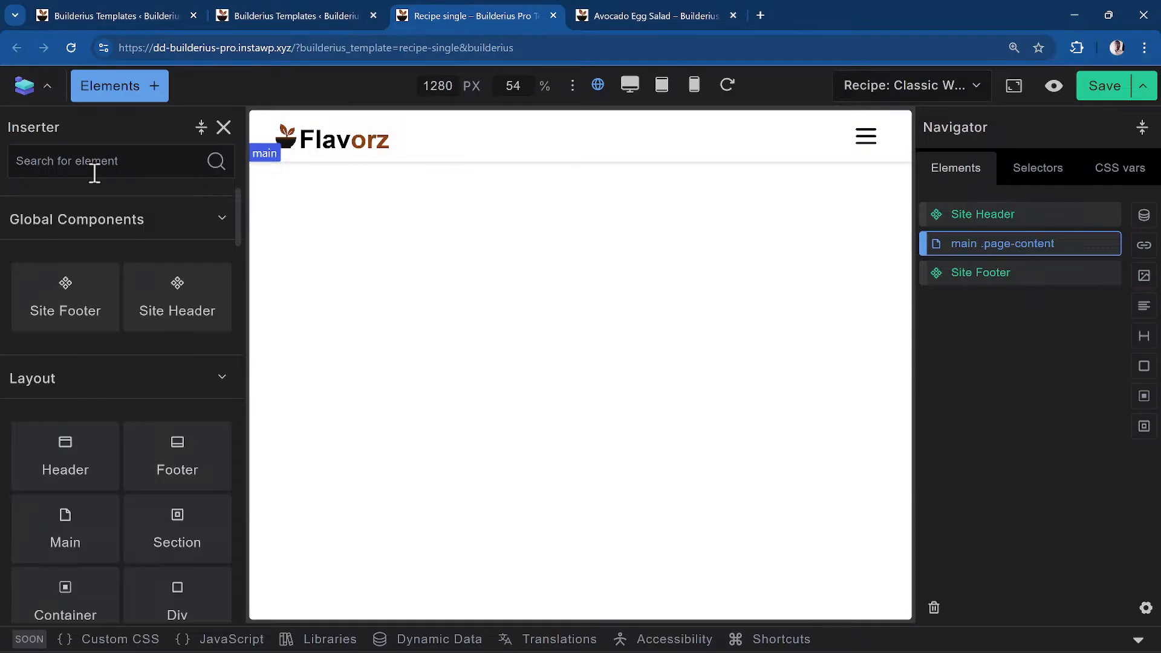
{"action": "left_click", "coordinate": [90, 464]}
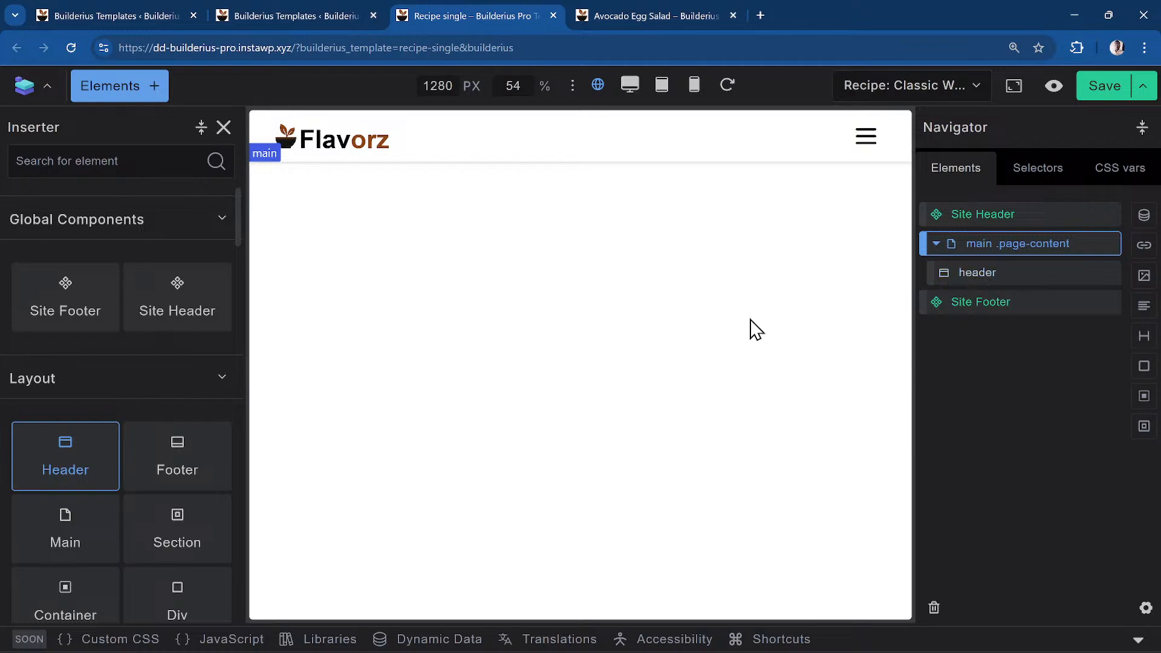
Select the header nested in main .page-content in the Navigator to show its settings
{"action": "left_click", "coordinate": [1033, 277]}
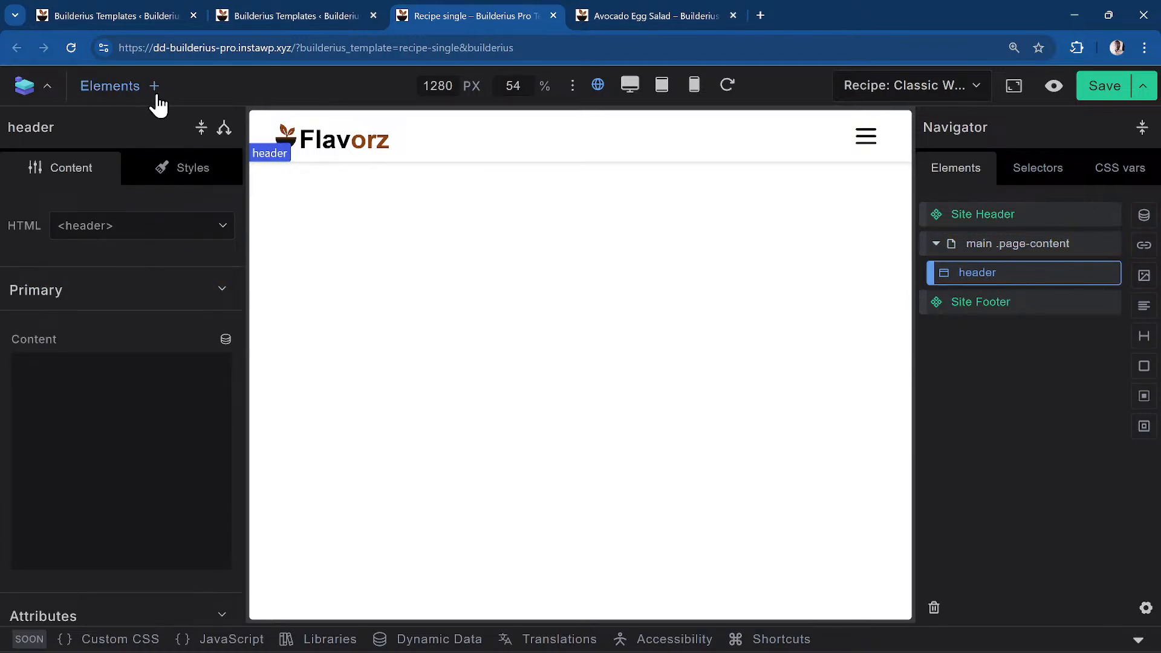
{"action": "left_click", "coordinate": [137, 102]}
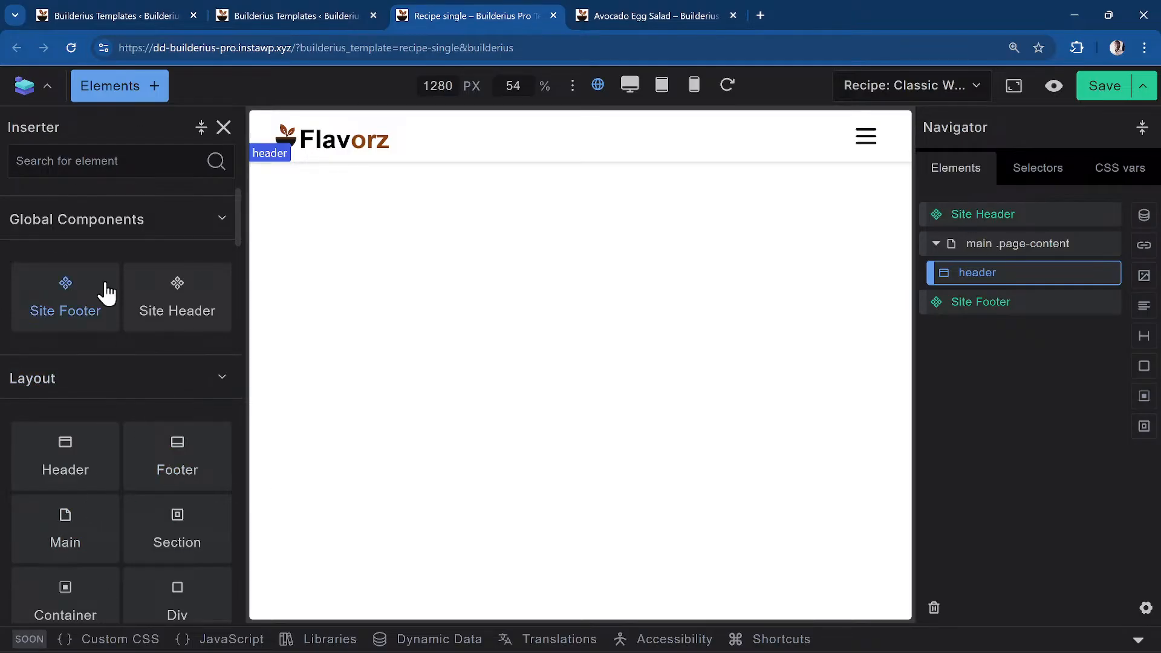
{"action": "mouse_move", "coordinate": [72, 311]}
{"action": "scroll", "coordinate": [115, 285], "scroll_direction": "down", "scroll_amount": 1}
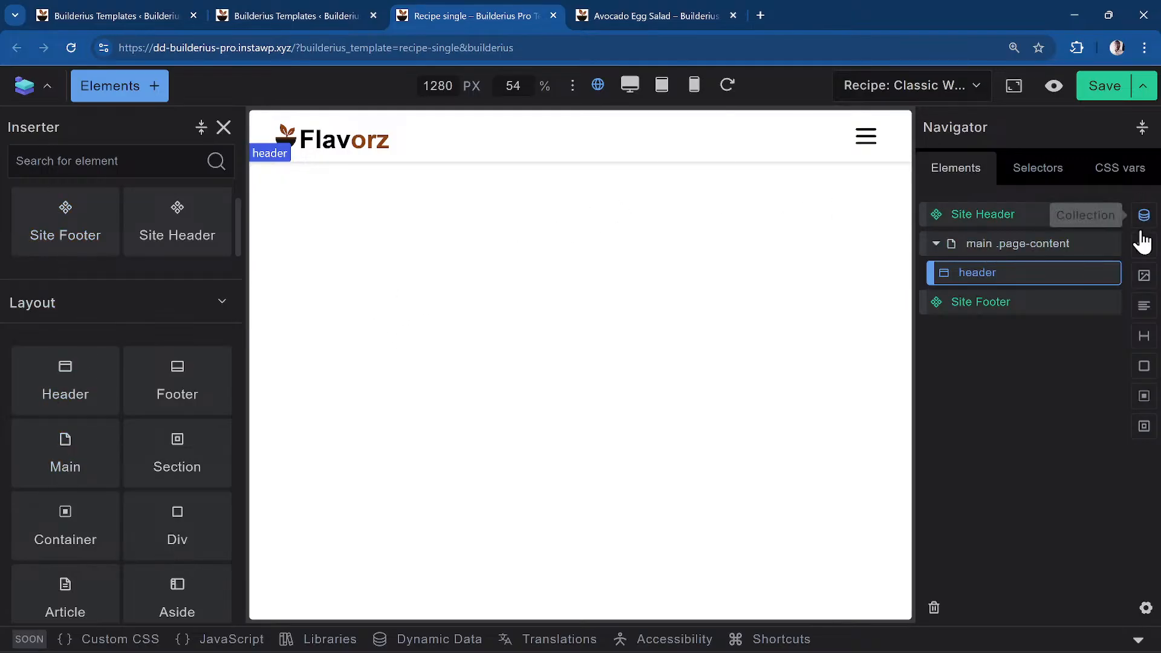
{"action": "left_click", "coordinate": [992, 250]}
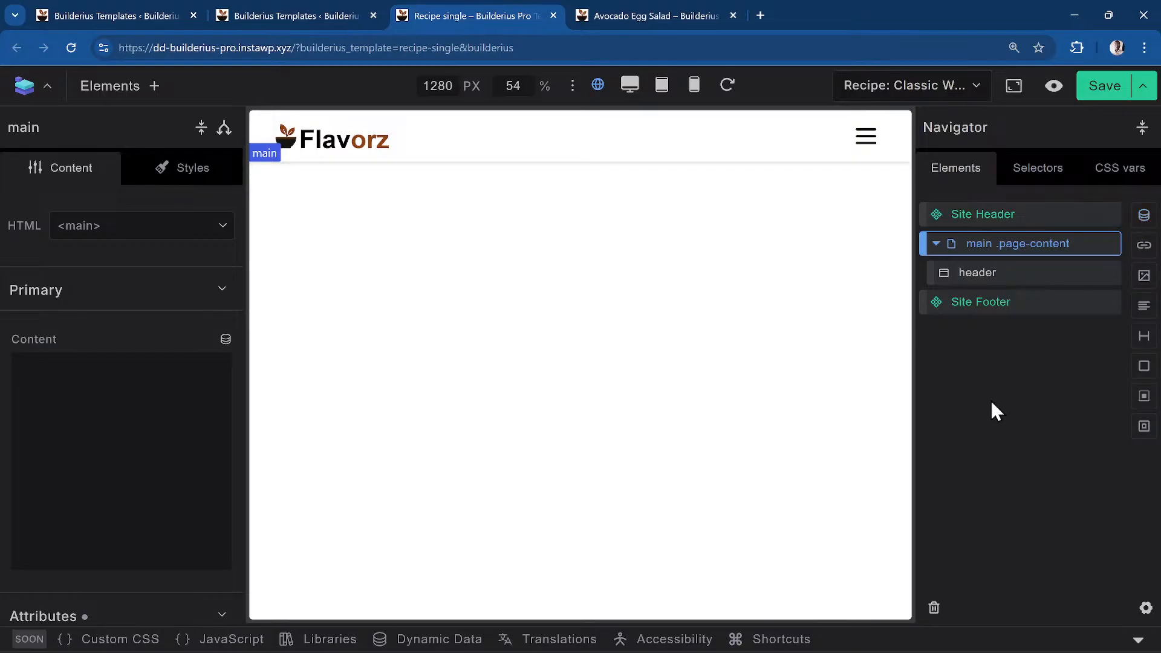
{"action": "left_click", "coordinate": [1009, 281]}
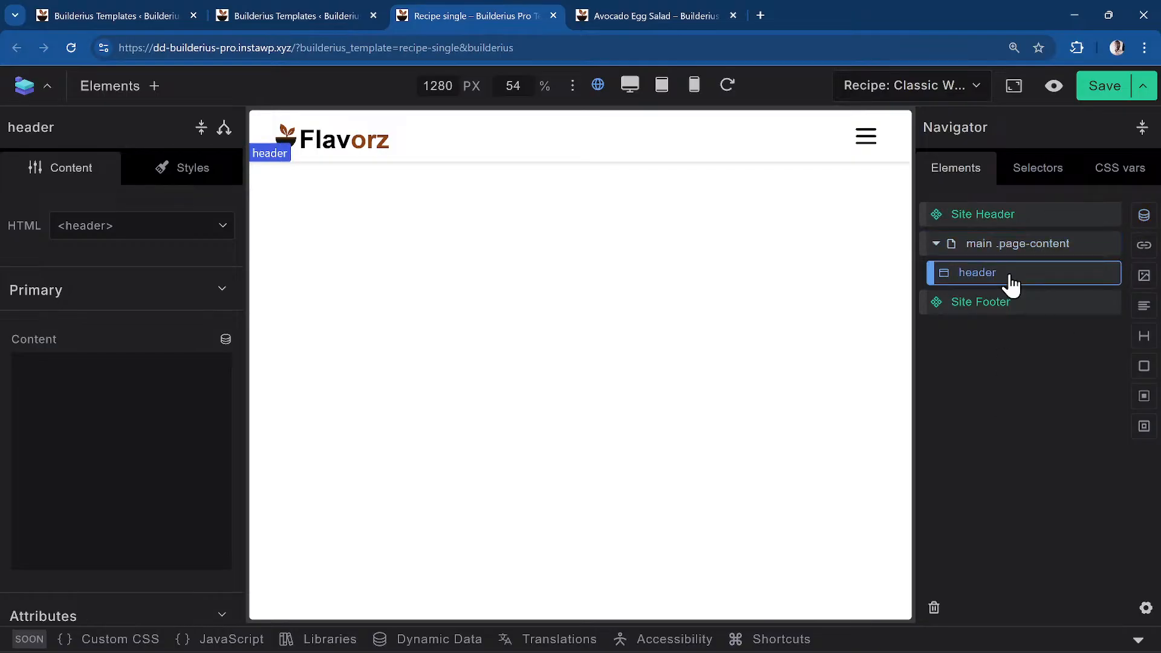
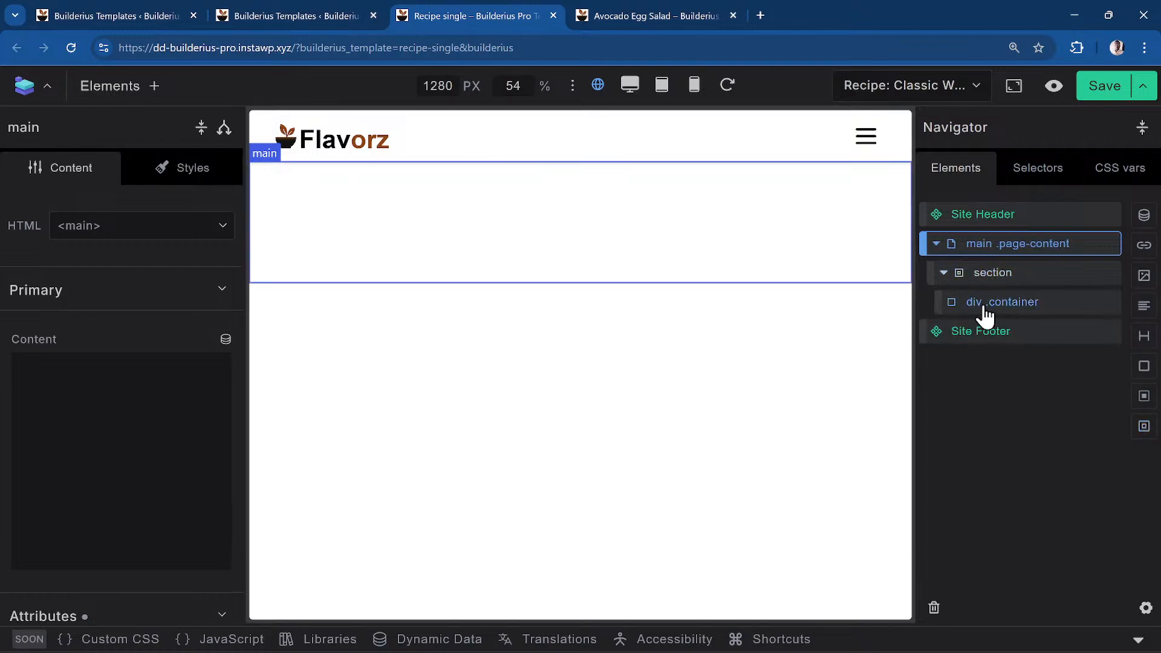
Insert a Heading element into div .container and select it to show its content settings
{"action": "left_click", "coordinate": [1021, 312]}
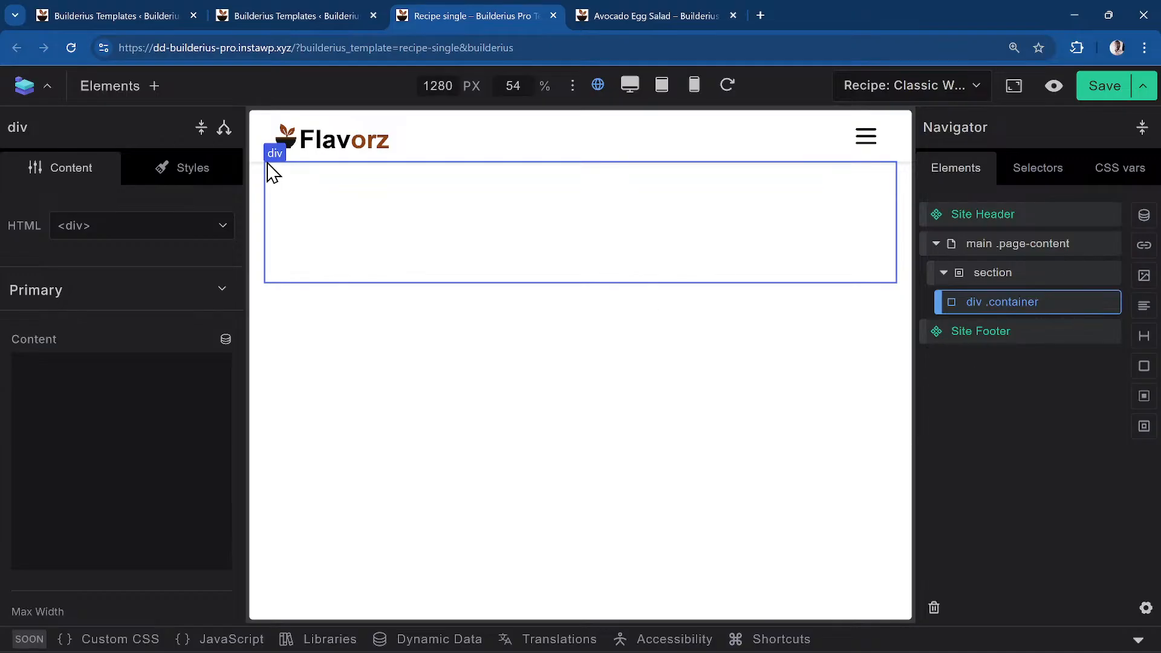
{"action": "left_click", "coordinate": [120, 90]}
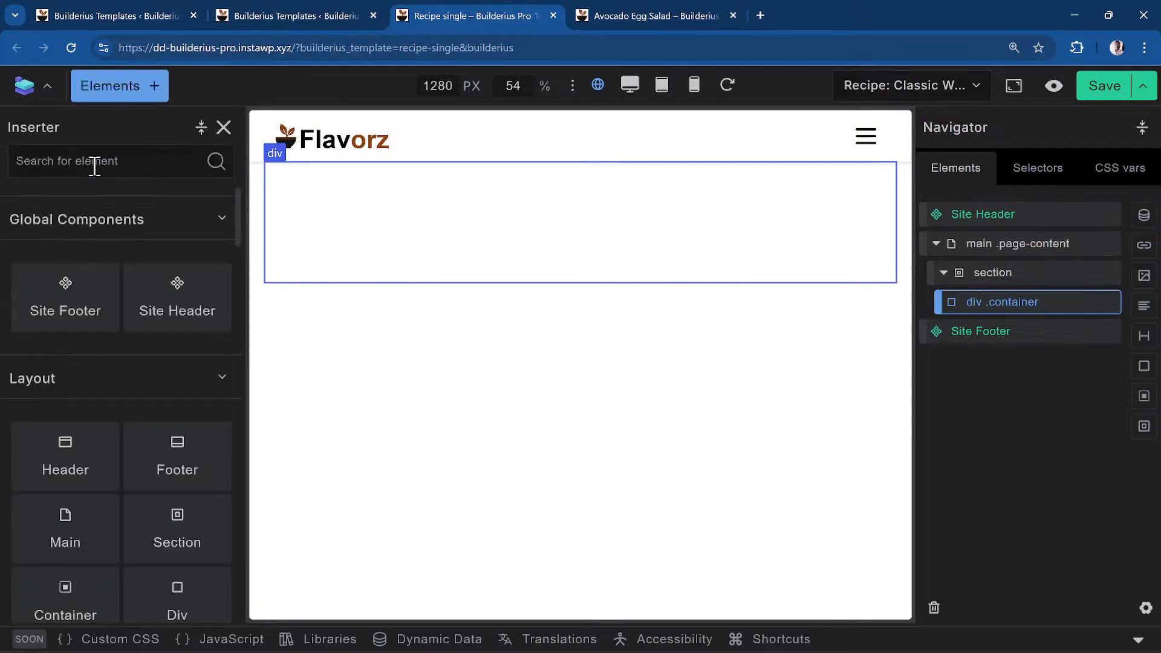
{"action": "type", "text": "head"}
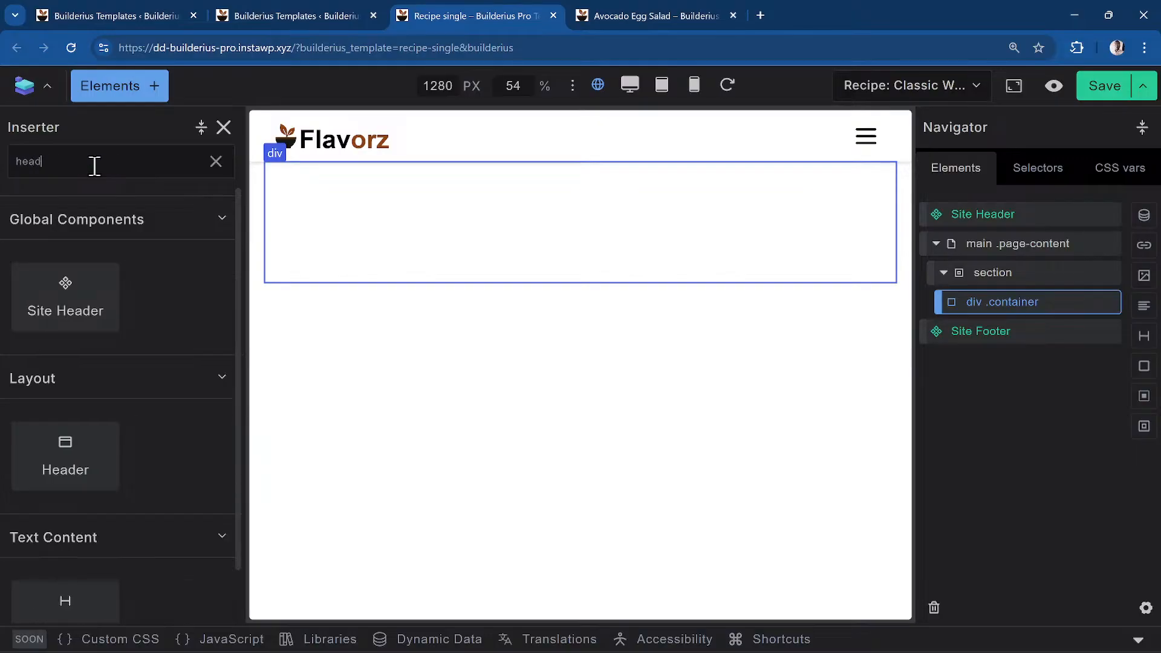
{"action": "scroll", "coordinate": [155, 420], "scroll_direction": "down", "scroll_amount": 1}
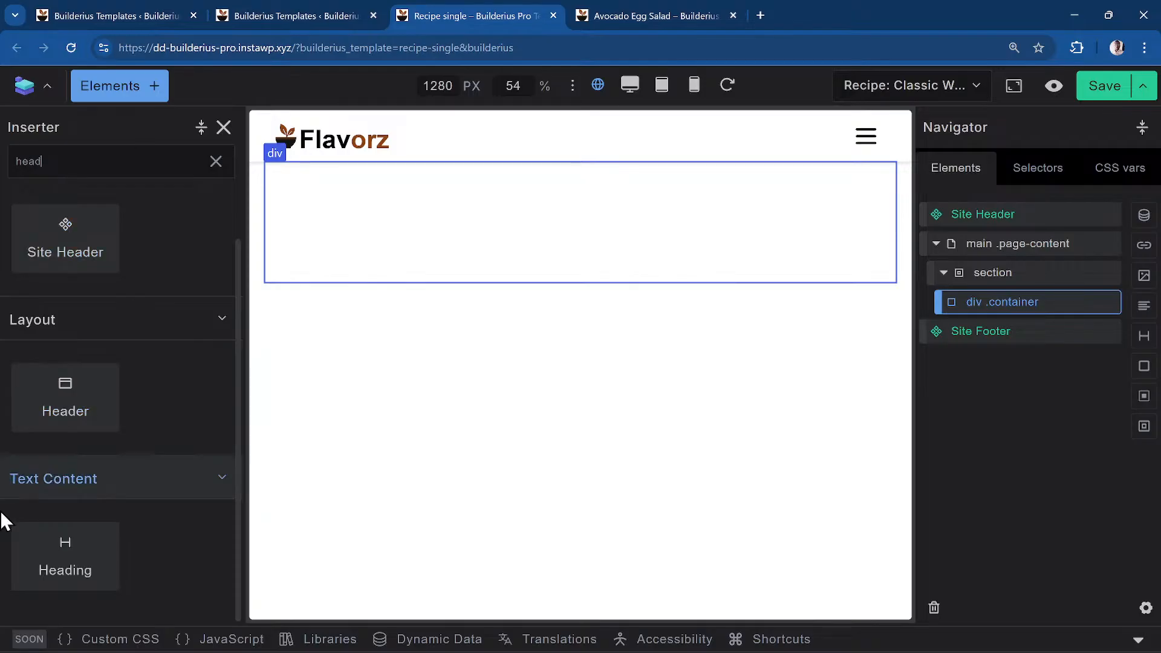
{"action": "left_click", "coordinate": [1145, 339]}
{"action": "left_click", "coordinate": [1026, 336]}
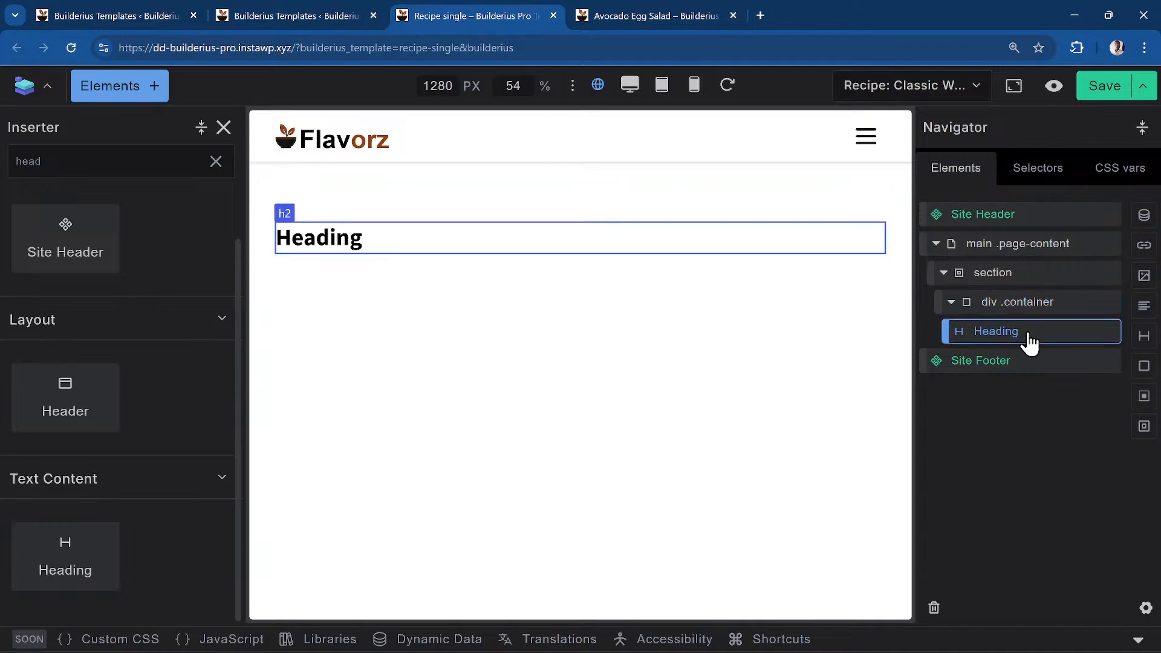
{"action": "left_click", "coordinate": [353, 241]}
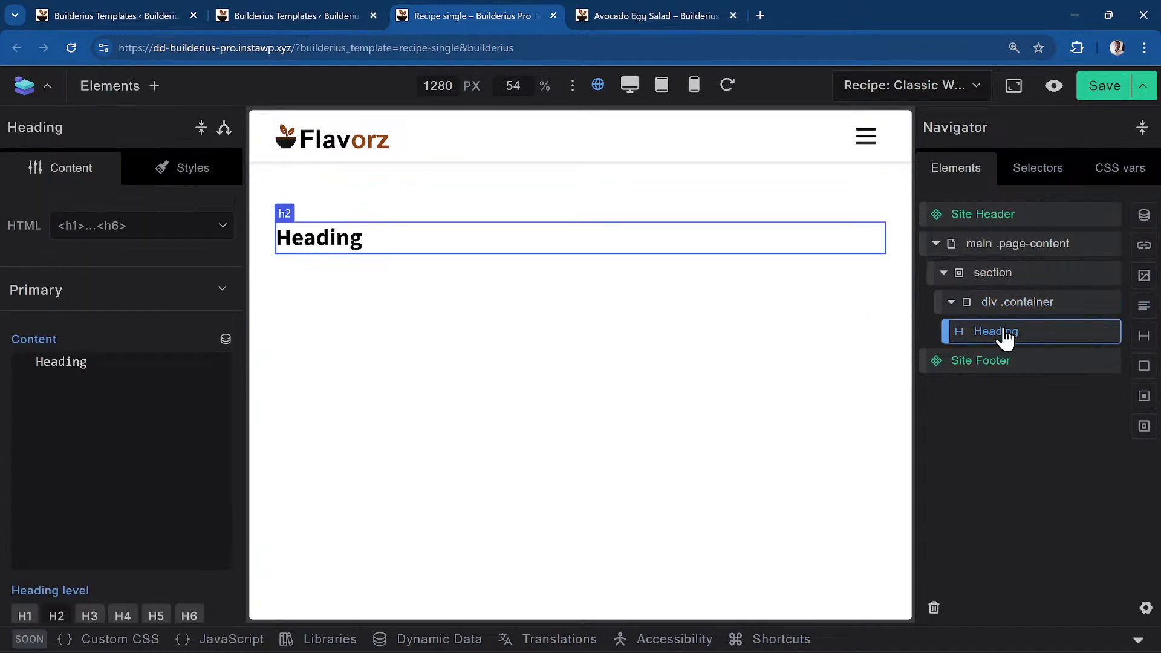
Switch to the Avocado Egg Salad recipe tab and go to the WordPress dashboard
{"action": "left_click", "coordinate": [625, 13]}
{"action": "mouse_move", "coordinate": [111, 87]}
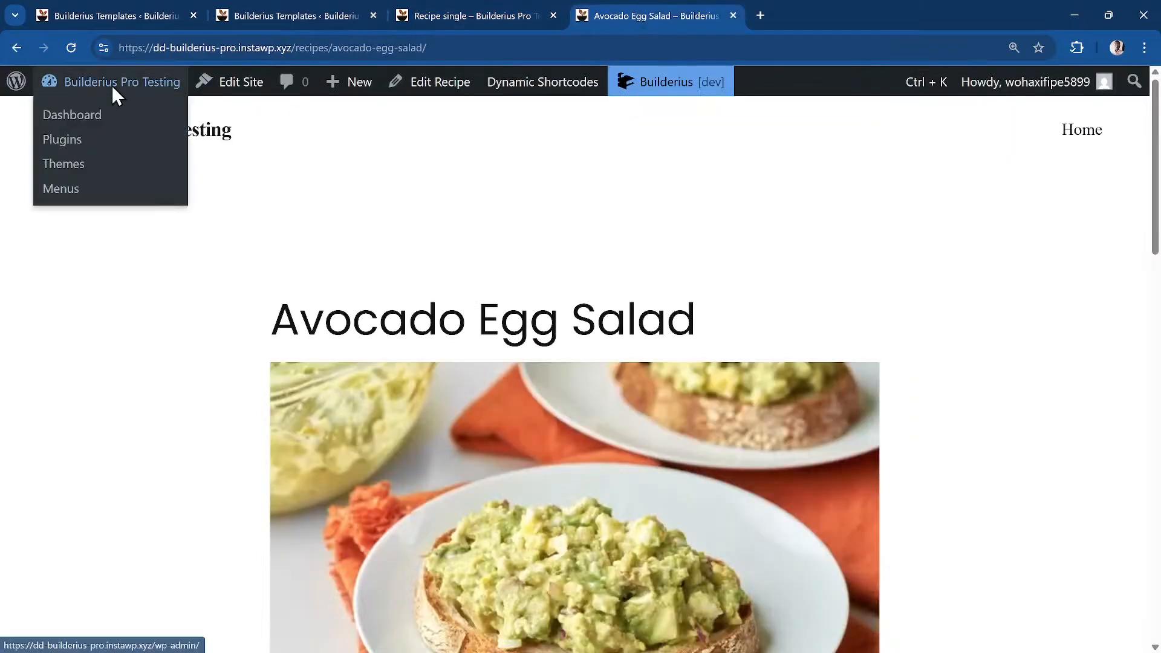
{"action": "left_click", "coordinate": [116, 112]}
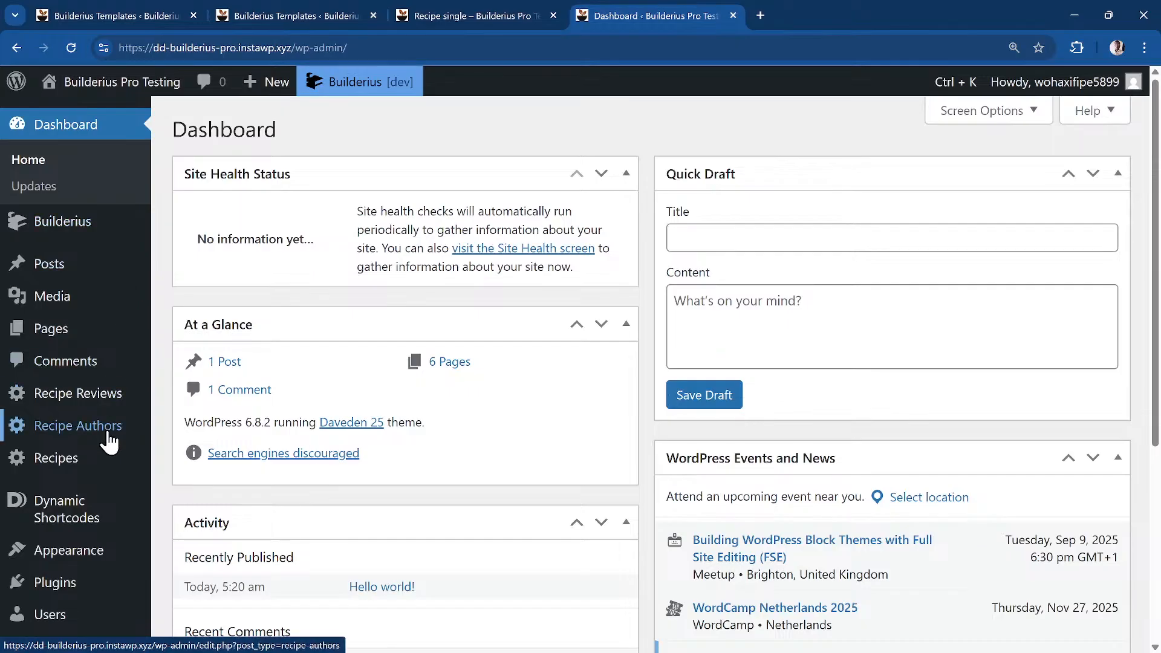
{"action": "scroll", "coordinate": [113, 460], "scroll_direction": "down", "scroll_amount": 3}
{"action": "mouse_move", "coordinate": [113, 470]}
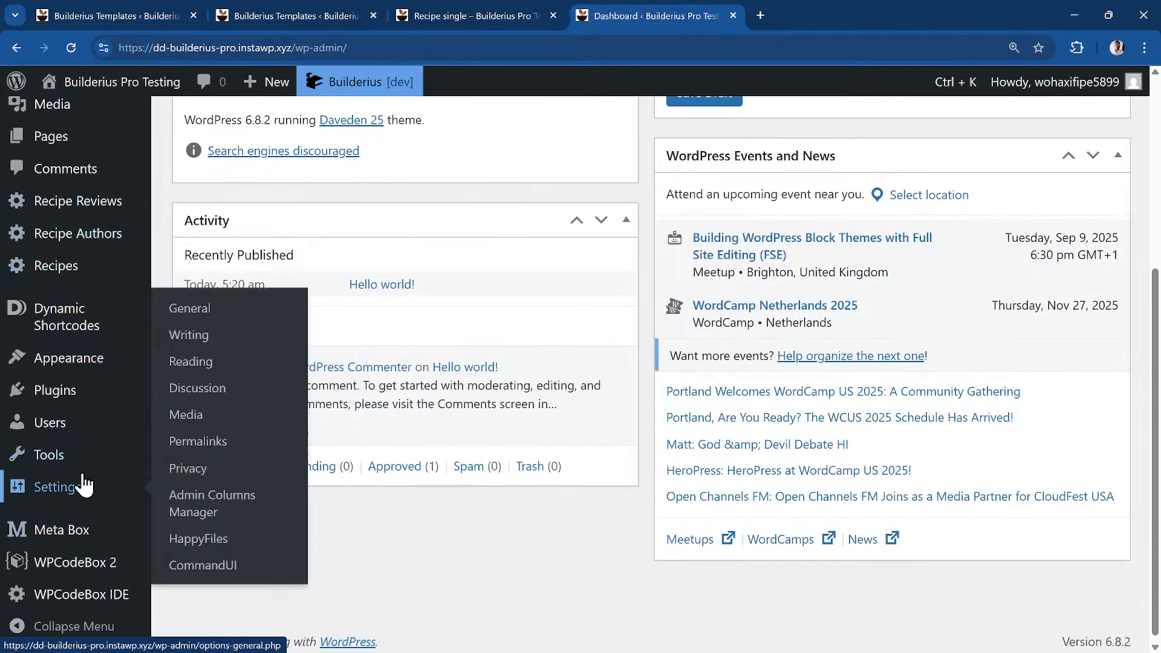
{"action": "mouse_move", "coordinate": [100, 537]}
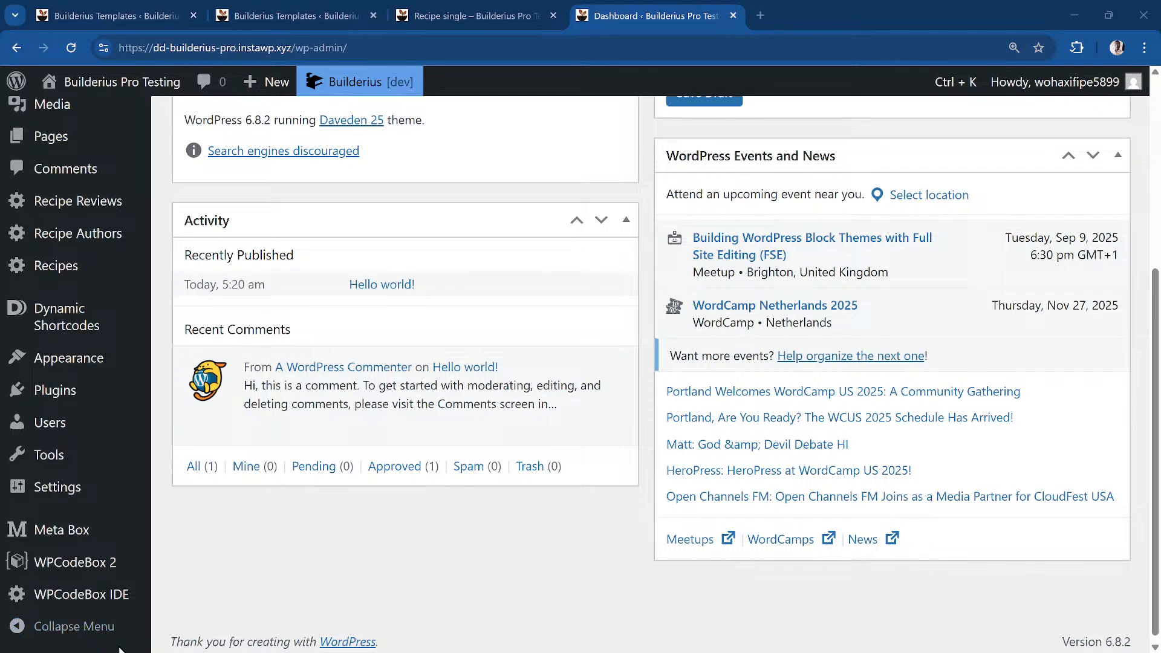
{"action": "mouse_move", "coordinate": [104, 314]}
{"action": "scroll", "coordinate": [105, 311], "scroll_direction": "up", "scroll_amount": 4}
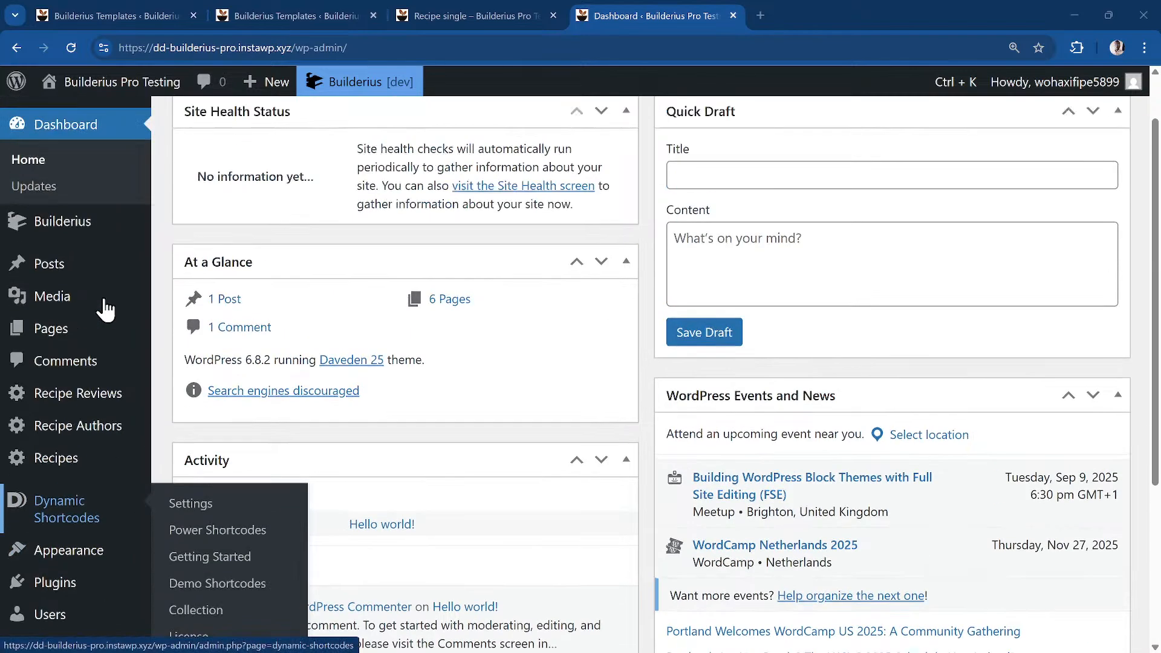
{"action": "scroll", "coordinate": [106, 308], "scroll_direction": "up", "scroll_amount": 1}
{"action": "mouse_move", "coordinate": [128, 265]}
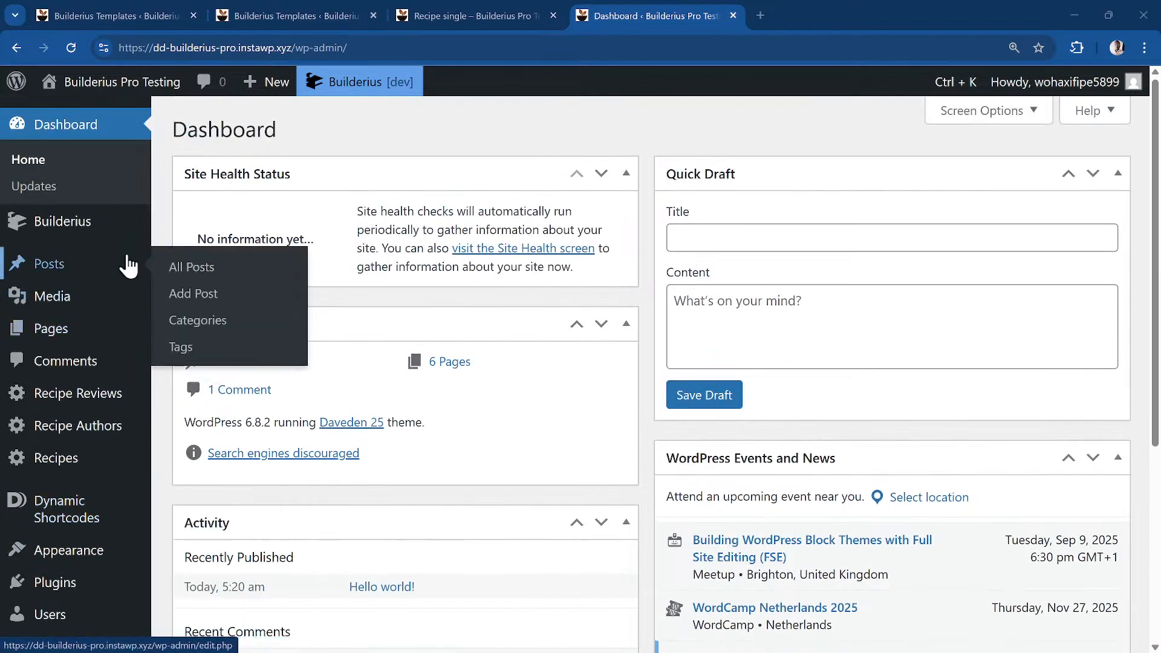
{"action": "scroll", "coordinate": [91, 339], "scroll_direction": "down", "scroll_amount": 5}
{"action": "mouse_move", "coordinate": [61, 530]}
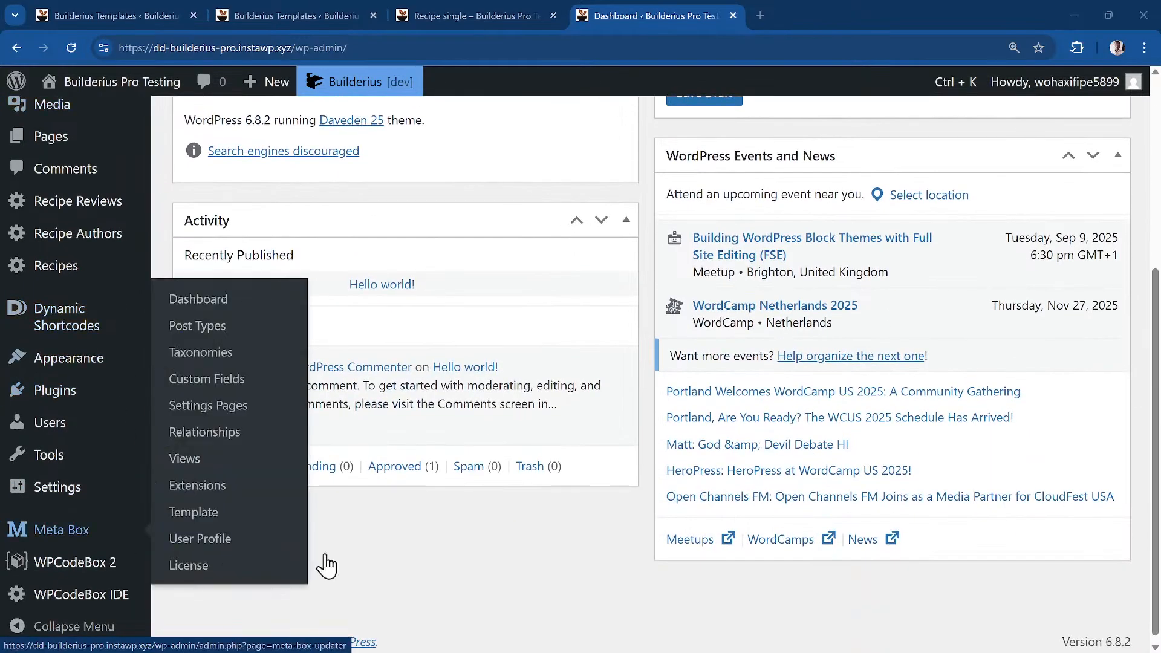
Jump to Meta Box > Custom Fields with the Ctrl+K search 'metab cu'
{"action": "key", "text": "ctrl+k"}
{"action": "type", "text": "metab"}
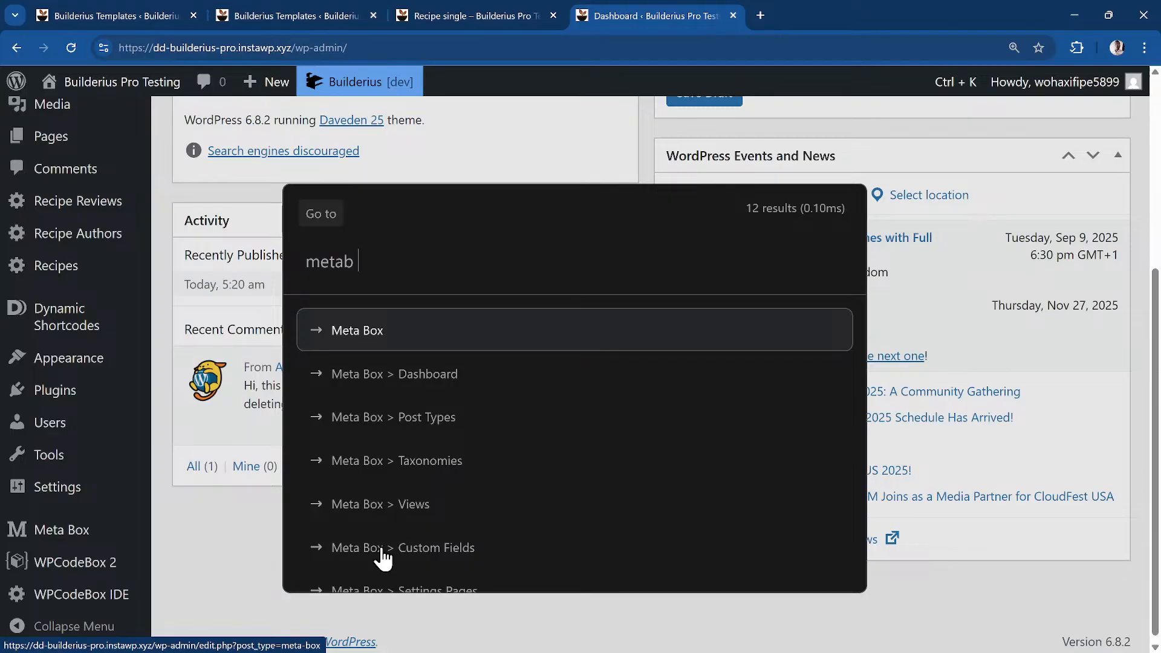
{"action": "type", "text": " cu"}
{"action": "key", "text": "Return"}
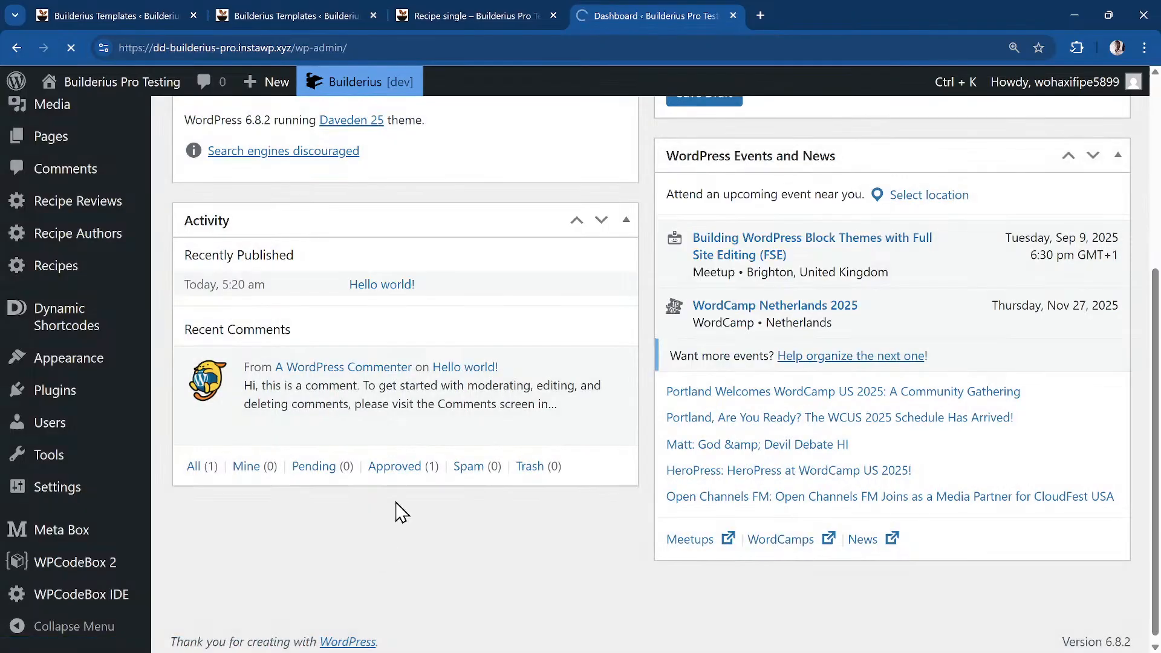
{"action": "scroll", "coordinate": [383, 368], "scroll_direction": "down", "scroll_amount": 1}
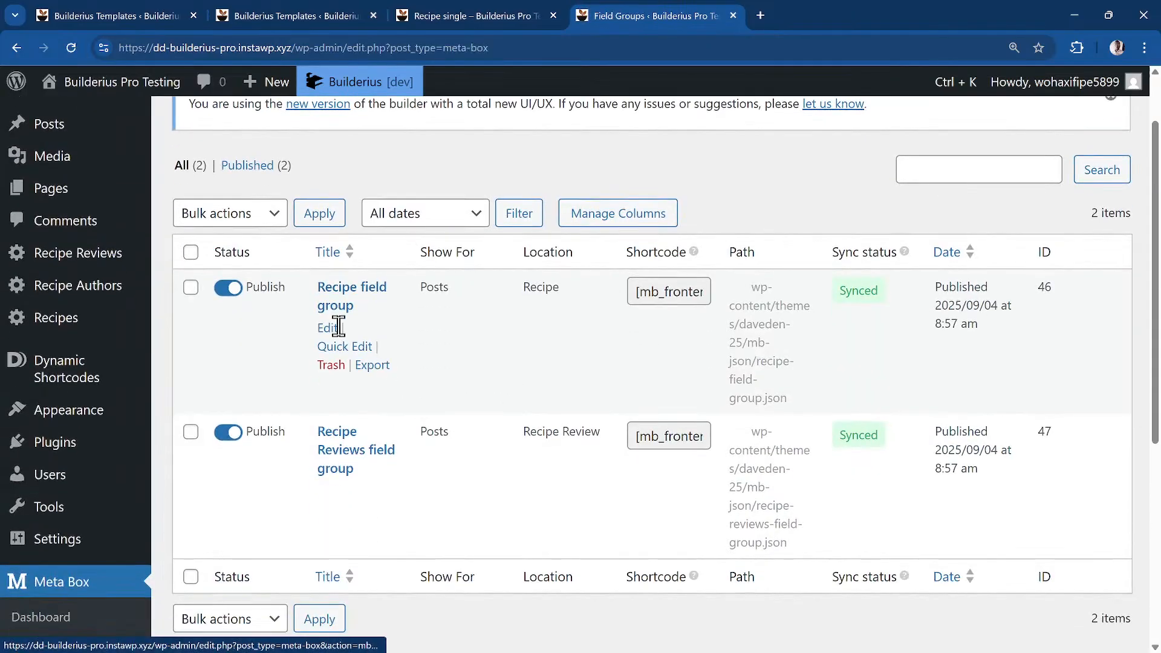
Review the Recipe field group's Descriptions, Timings, Ingredients and Directions fields, then return to Recipe single
{"action": "left_click", "coordinate": [381, 296]}
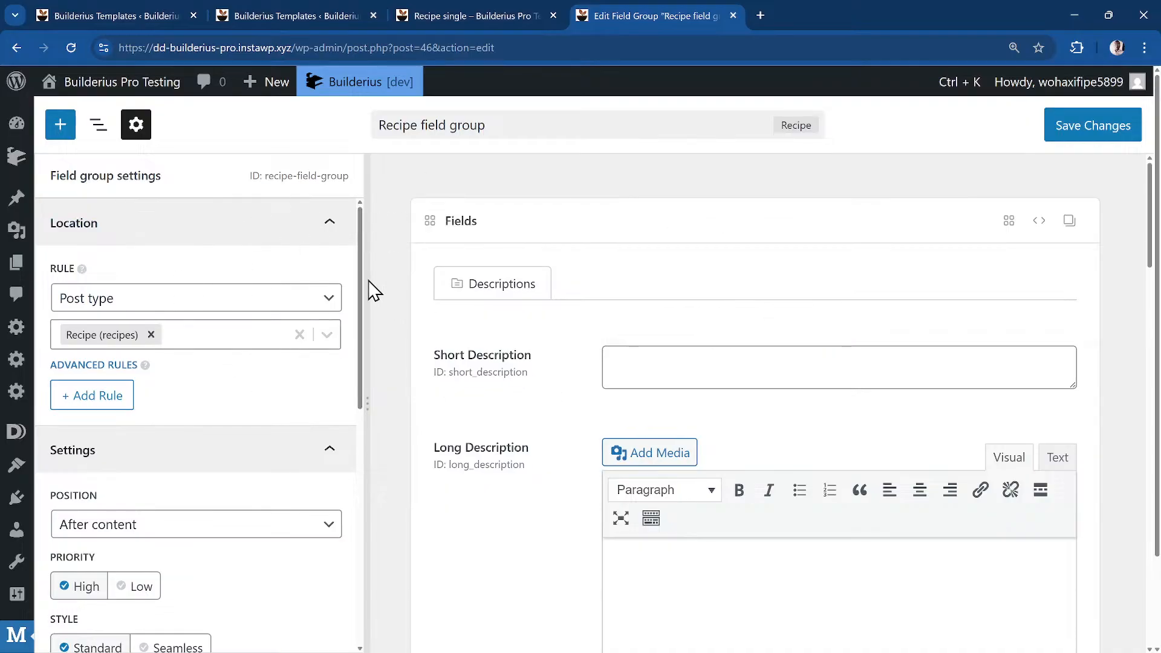
{"action": "scroll", "coordinate": [267, 321], "scroll_direction": "down", "scroll_amount": 3}
{"action": "scroll", "coordinate": [266, 321], "scroll_direction": "up", "scroll_amount": 2}
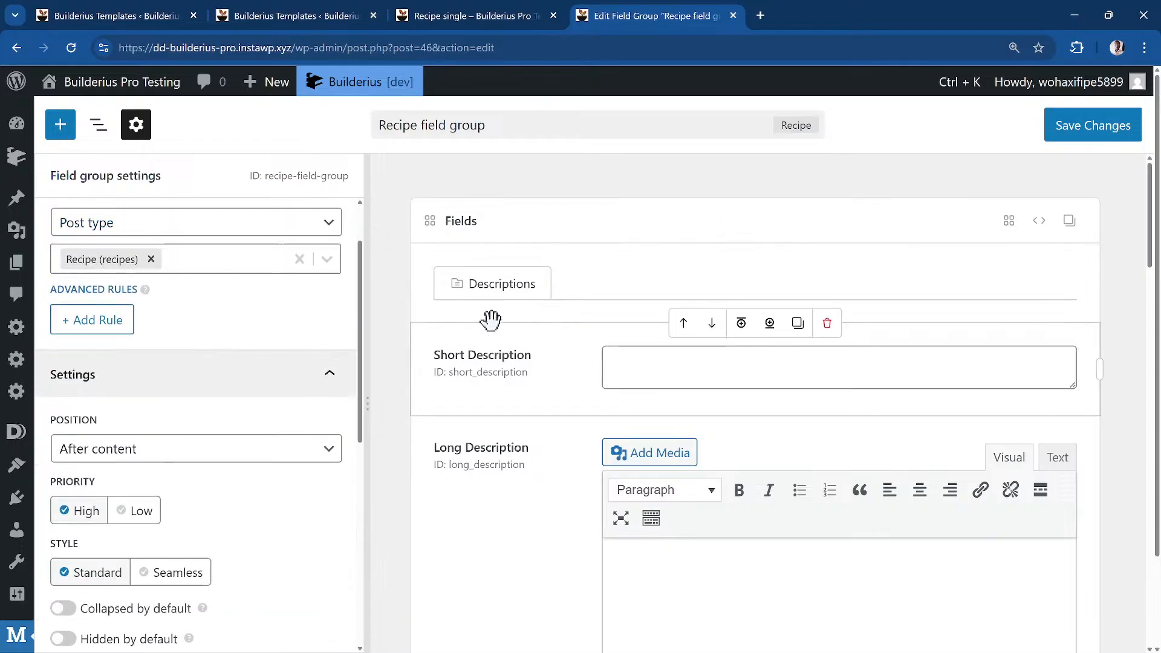
{"action": "scroll", "coordinate": [548, 312], "scroll_direction": "down", "scroll_amount": 1}
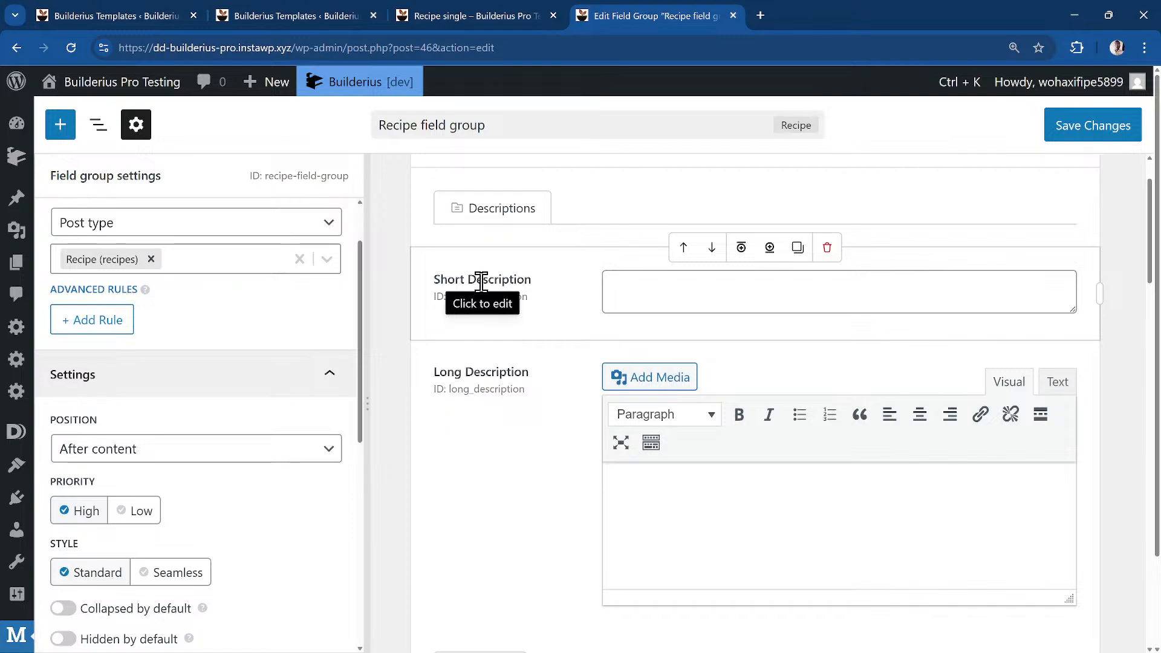
{"action": "scroll", "coordinate": [568, 389], "scroll_direction": "down", "scroll_amount": 5}
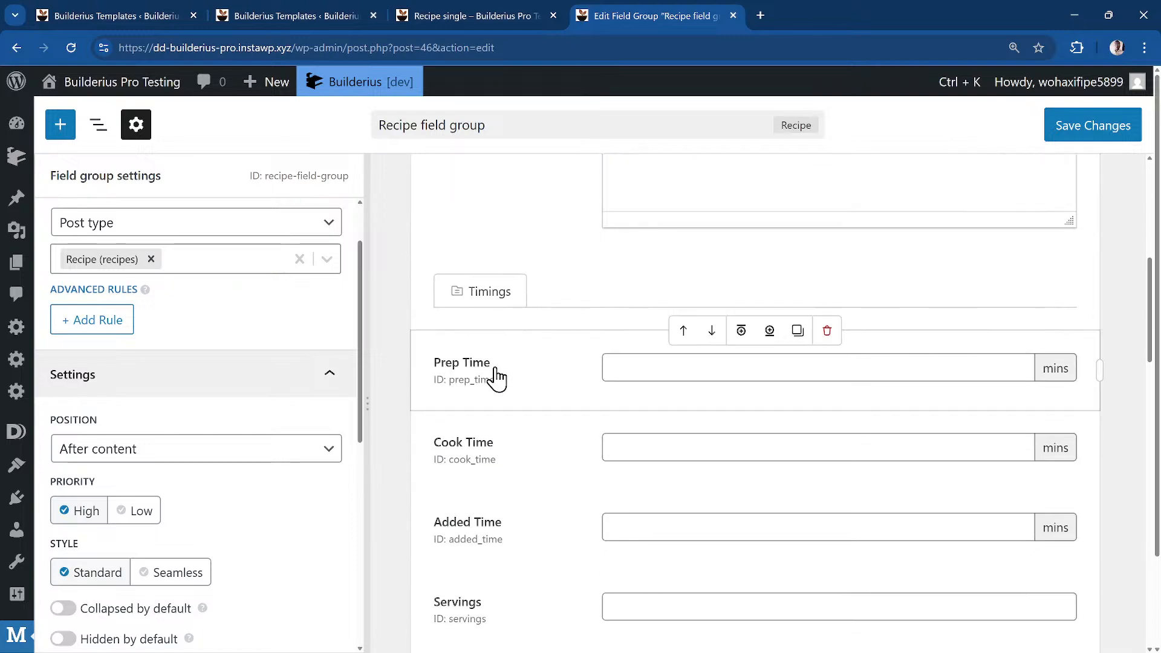
{"action": "scroll", "coordinate": [523, 453], "scroll_direction": "down", "scroll_amount": 2}
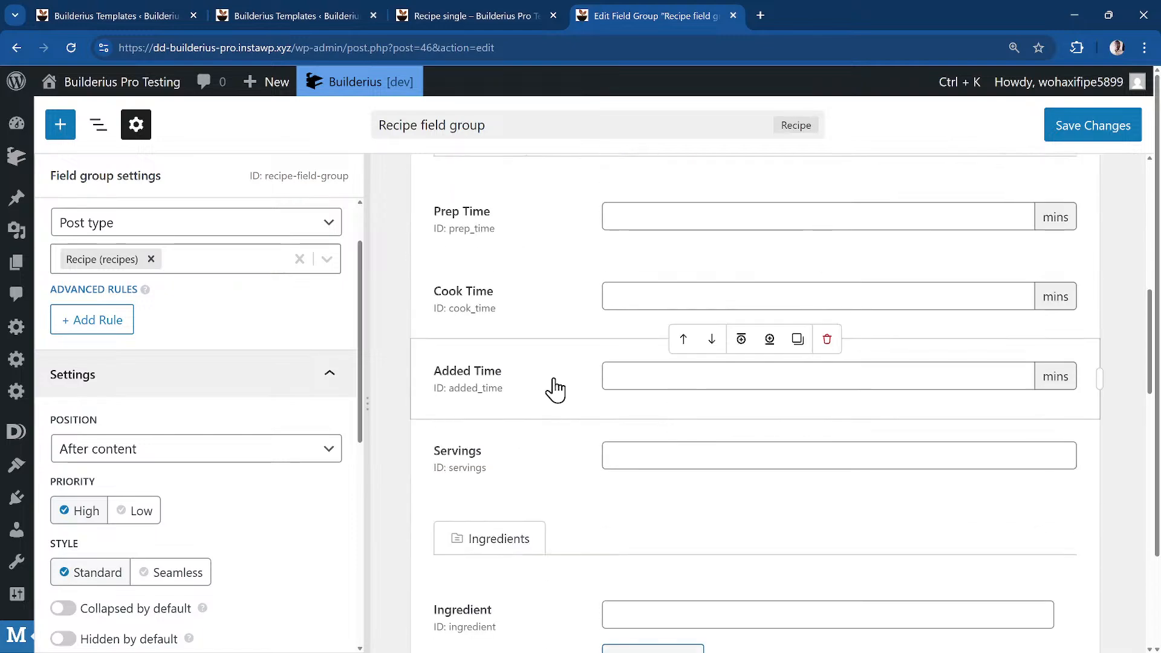
{"action": "scroll", "coordinate": [511, 473], "scroll_direction": "down", "scroll_amount": 8}
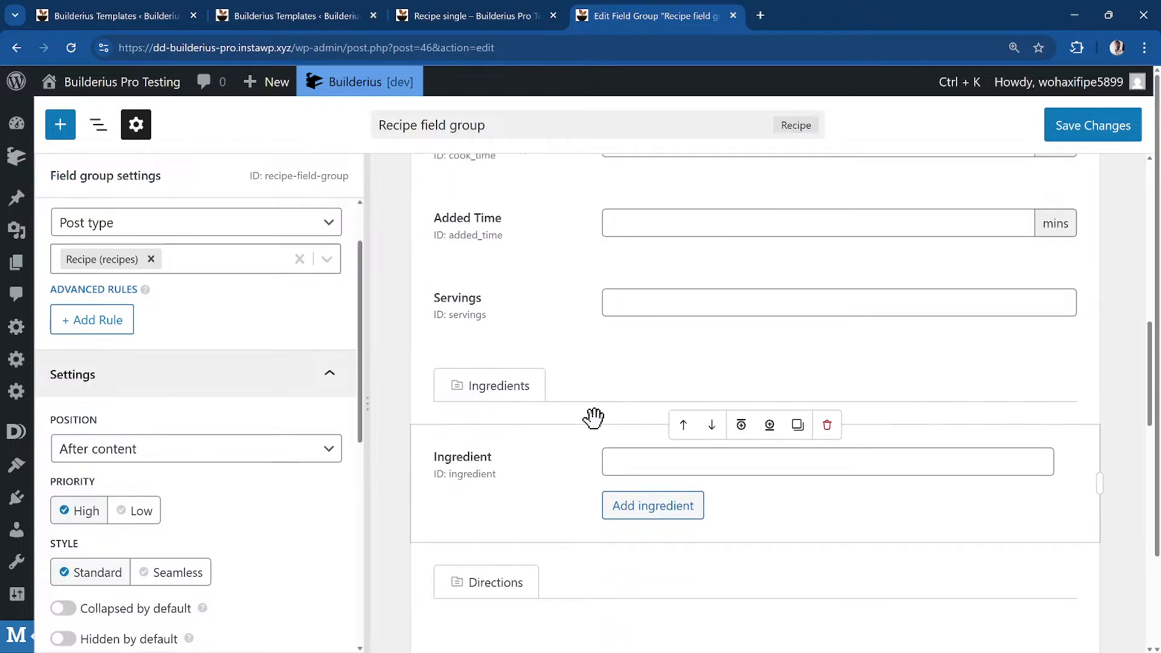
{"action": "scroll", "coordinate": [593, 418], "scroll_direction": "up", "scroll_amount": 12}
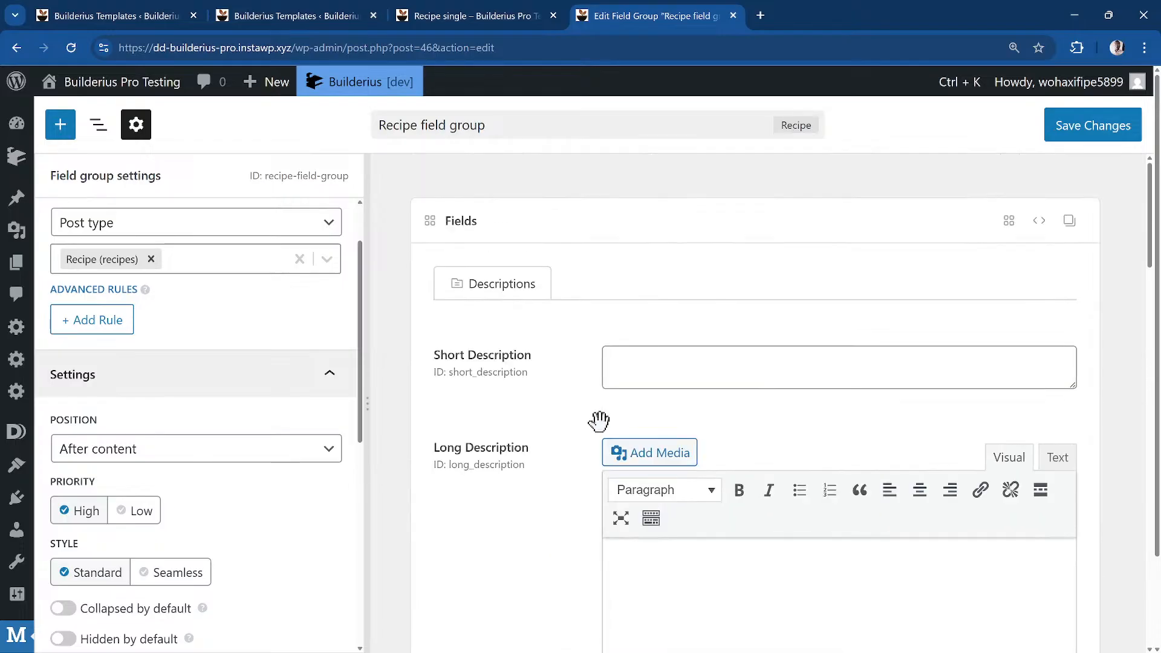
{"action": "left_click", "coordinate": [490, 15]}
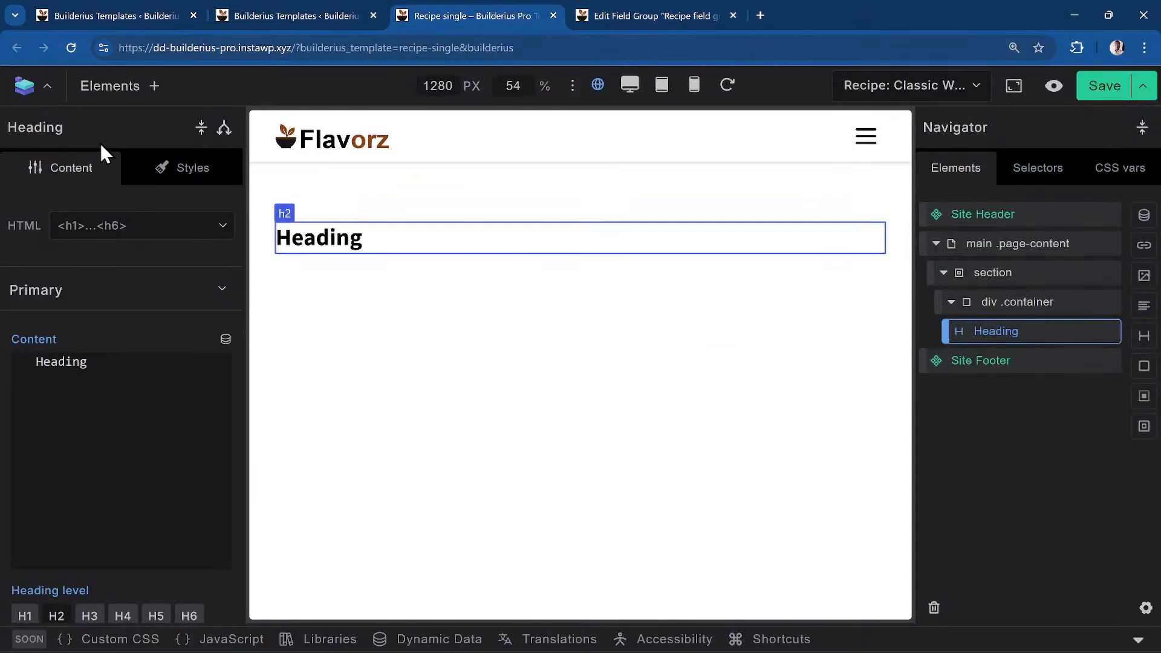
Add two lorem ipsum Paragraphs to the container, keeping the Heading above them
{"action": "left_click", "coordinate": [131, 99]}
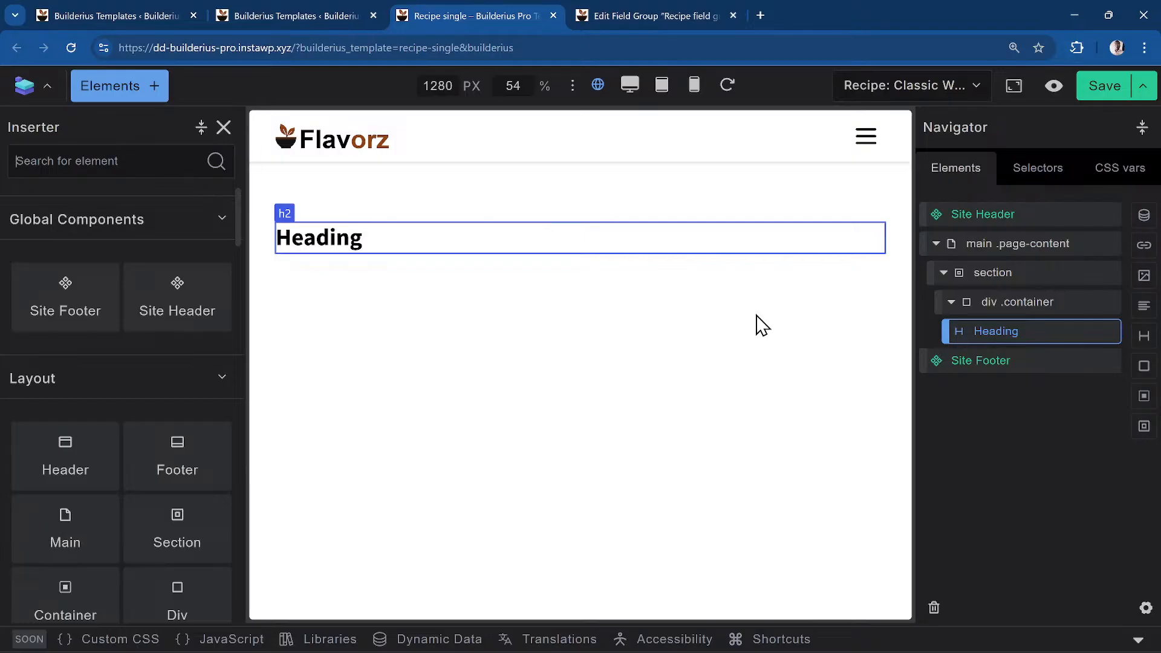
{"action": "left_click", "coordinate": [1141, 311]}
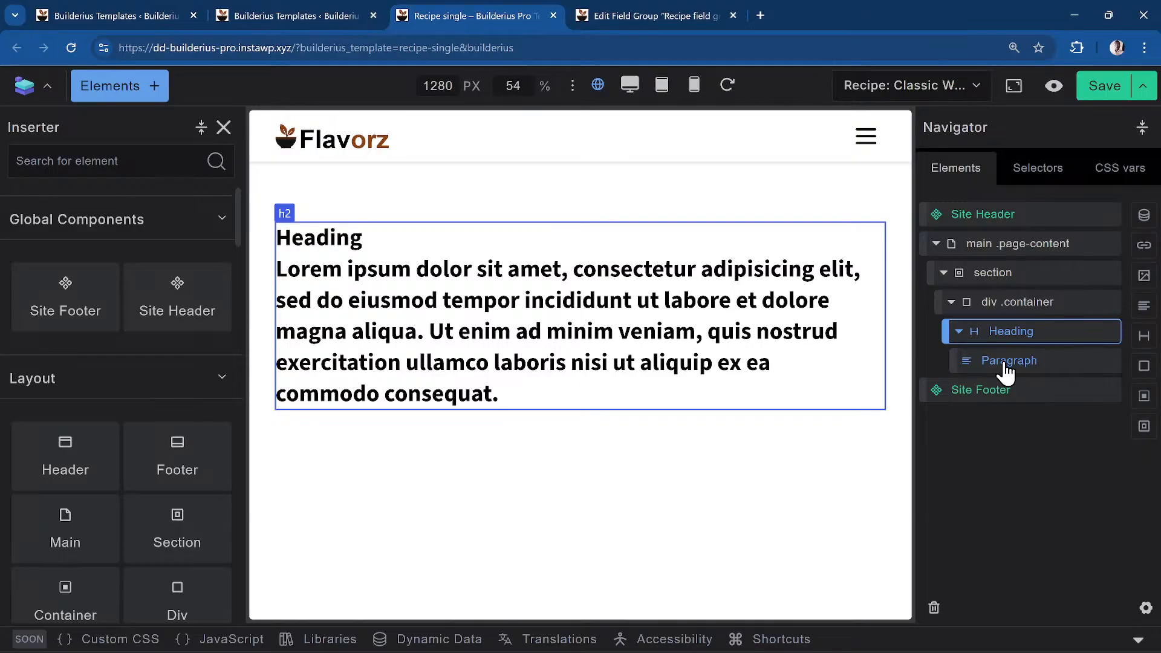
{"action": "left_click_drag", "start_coordinate": [1005, 362], "coordinate": [1018, 331]}
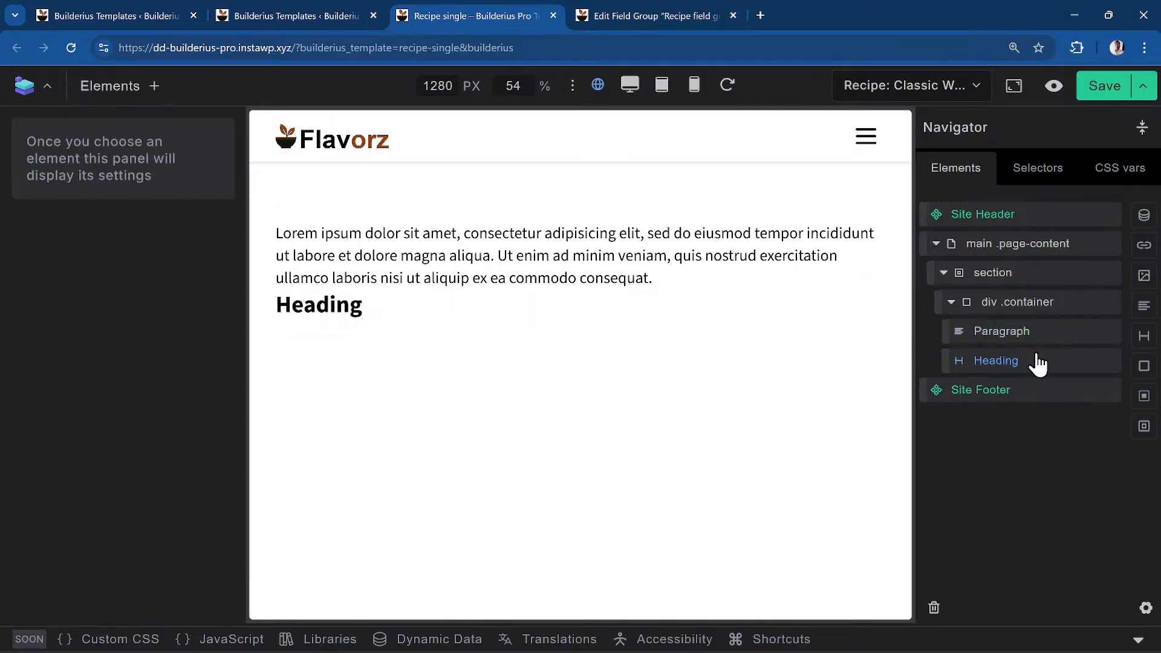
{"action": "left_click", "coordinate": [1038, 363]}
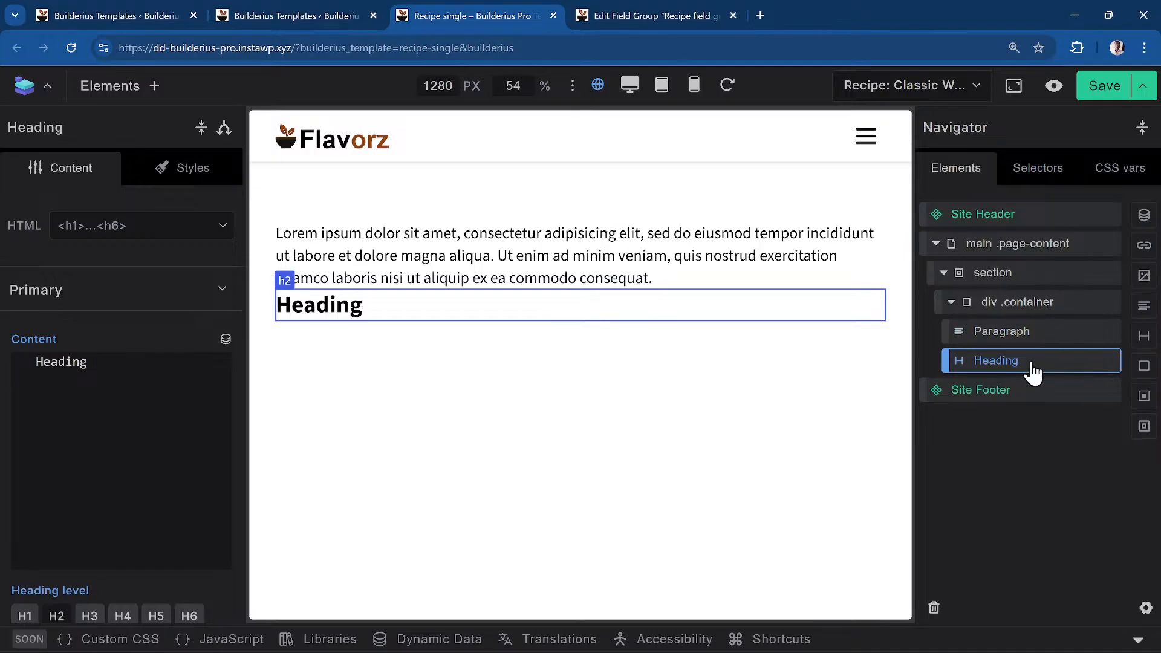
{"action": "left_click_drag", "start_coordinate": [1033, 372], "coordinate": [1033, 330]}
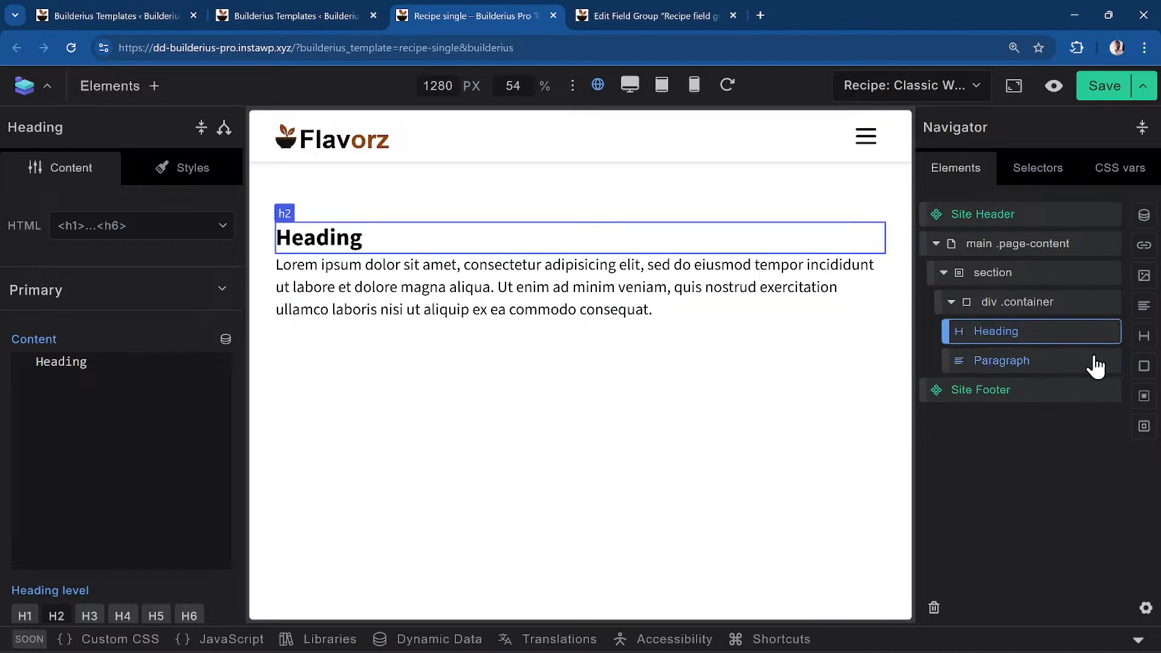
{"action": "left_click", "coordinate": [1028, 307]}
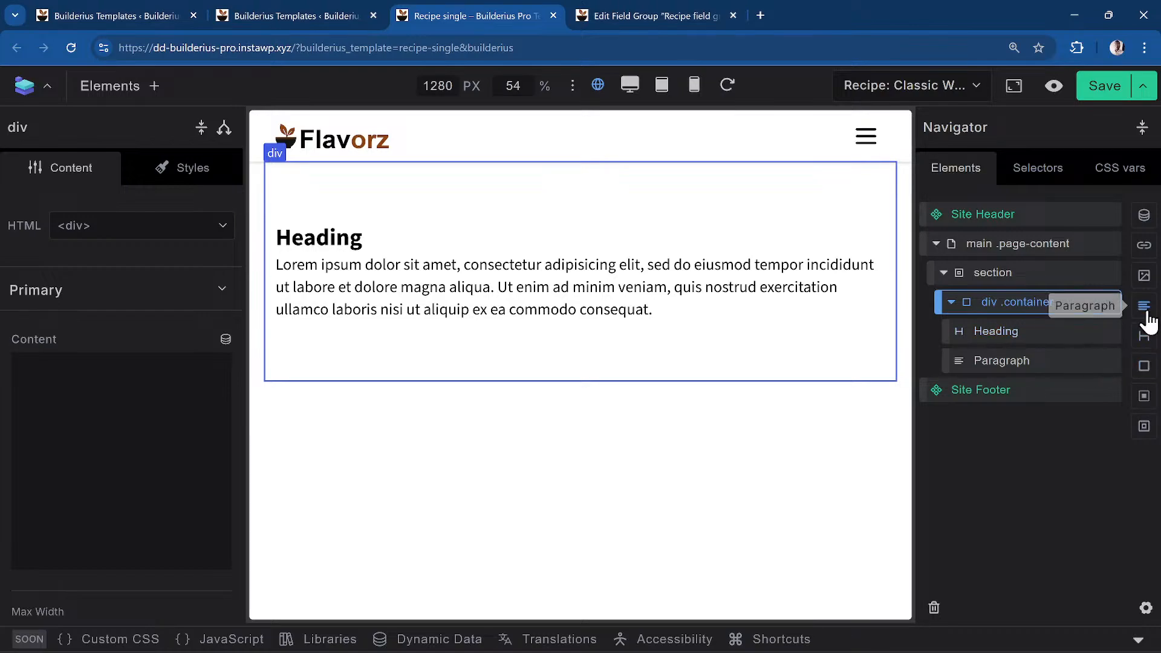
{"action": "left_click", "coordinate": [1145, 307]}
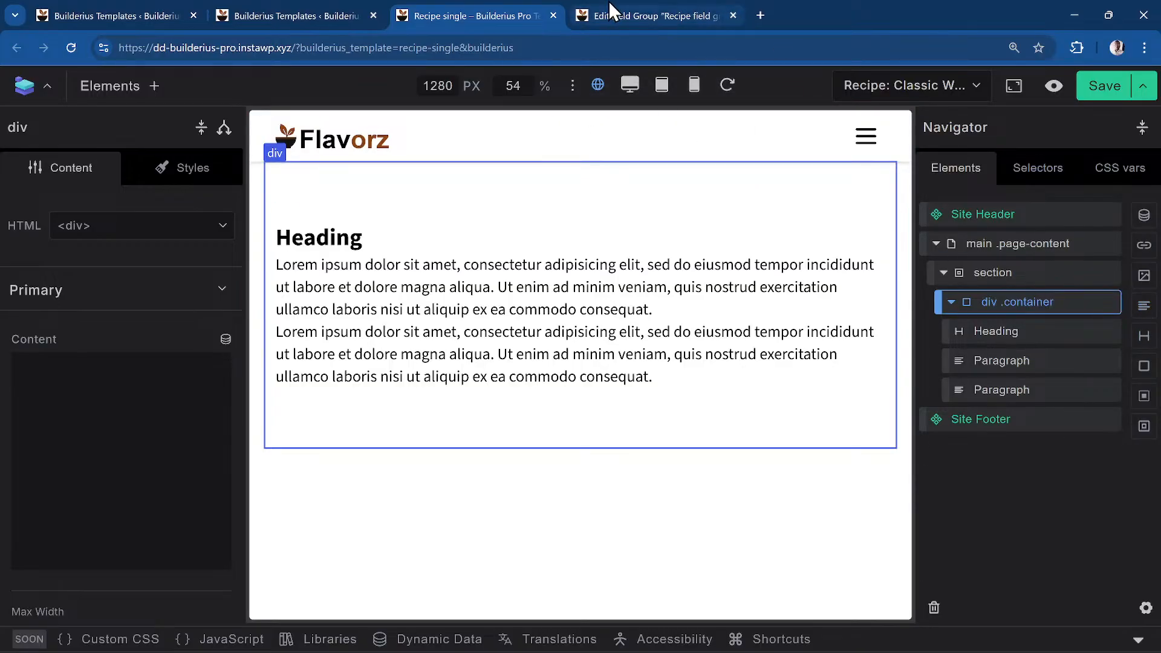
Check the Recipe field group's timing fields again, then add a div after the last Paragraph
{"action": "left_click", "coordinate": [610, 11]}
{"action": "scroll", "coordinate": [518, 455], "scroll_direction": "down", "scroll_amount": 5}
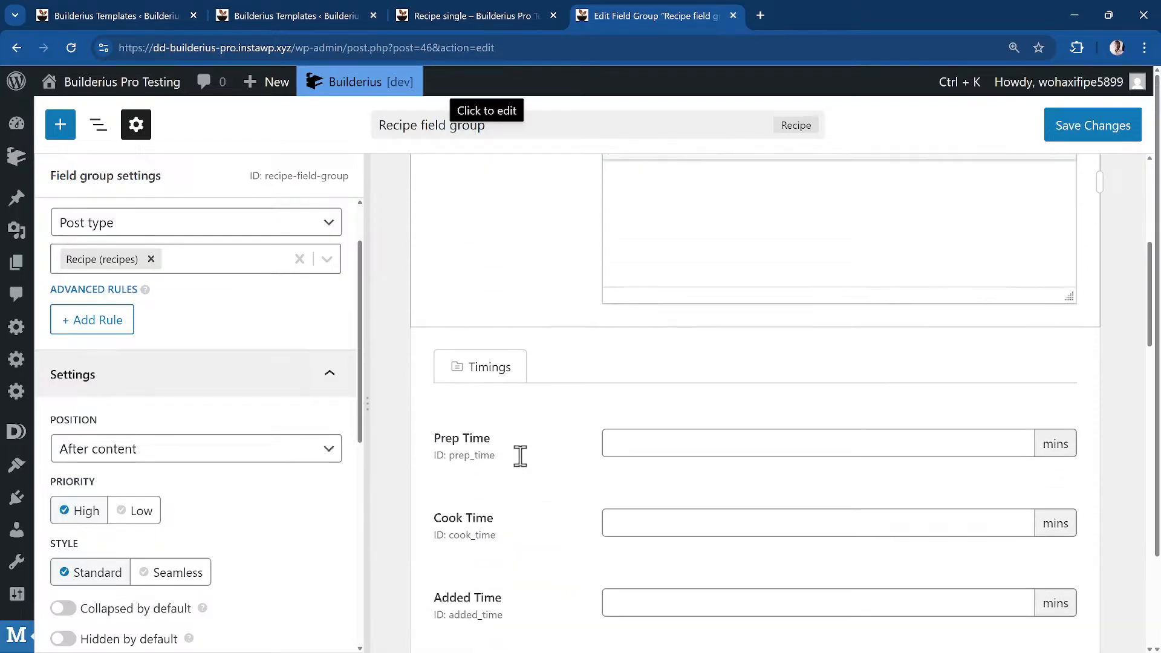
{"action": "scroll", "coordinate": [518, 455], "scroll_direction": "down", "scroll_amount": 2}
{"action": "left_click", "coordinate": [531, 13]}
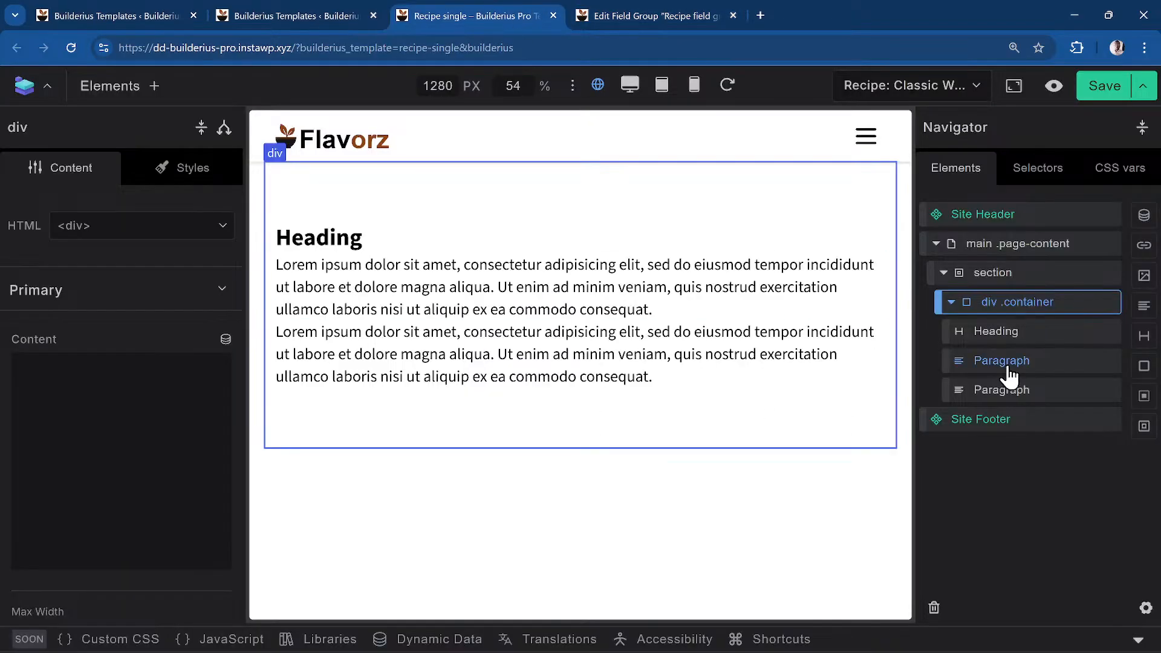
{"action": "left_click", "coordinate": [1145, 366]}
Fill the new nested div with Paragraph elements so it holds four
{"action": "left_click", "coordinate": [994, 424]}
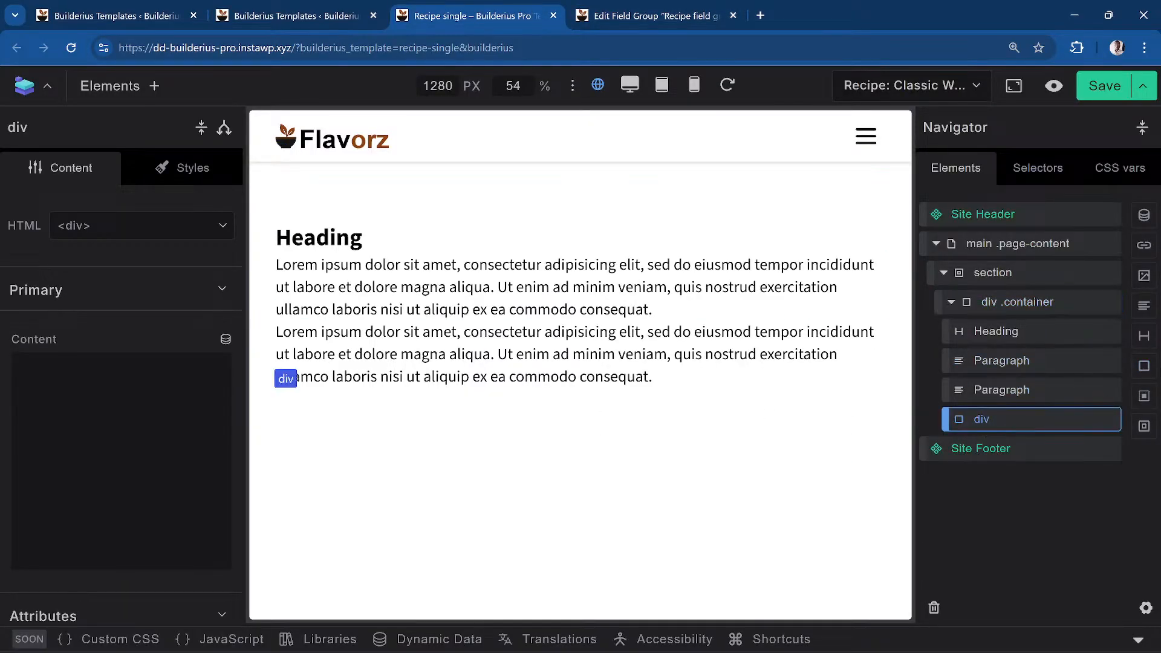
{"action": "left_click", "coordinate": [1145, 308]}
{"action": "left_click", "coordinate": [1145, 309]}
{"action": "left_click", "coordinate": [1145, 308]}
{"action": "left_click", "coordinate": [1145, 310]}
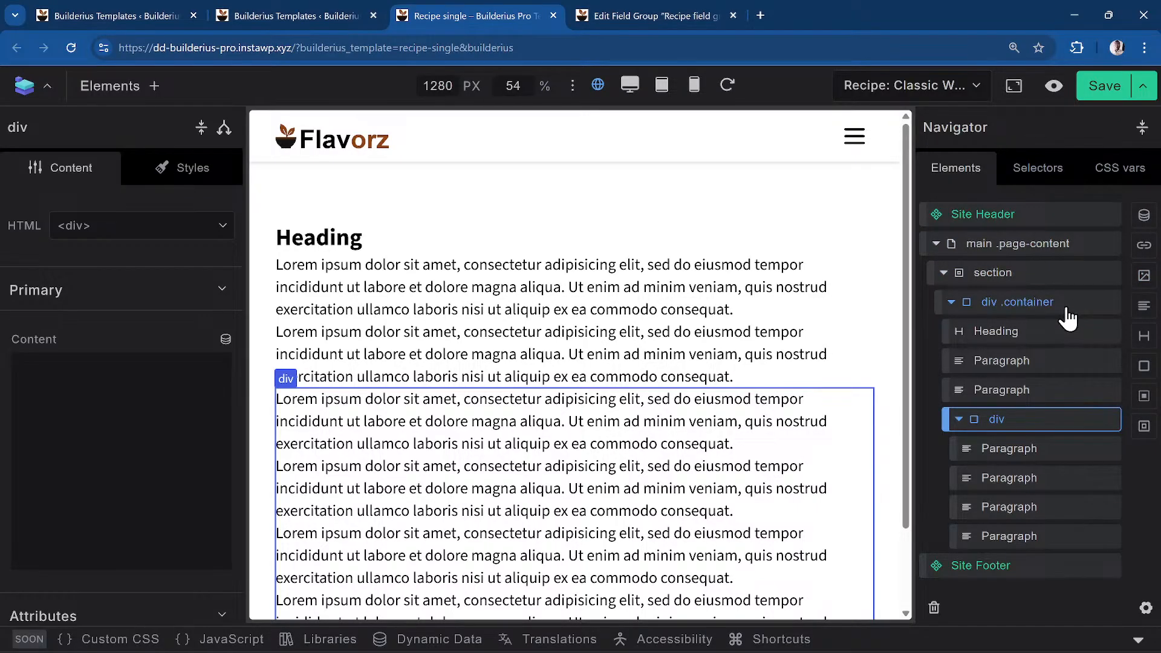
Add an Image element to div .container and place it directly below the Heading
{"action": "left_click", "coordinate": [1054, 333]}
{"action": "left_click", "coordinate": [1067, 305]}
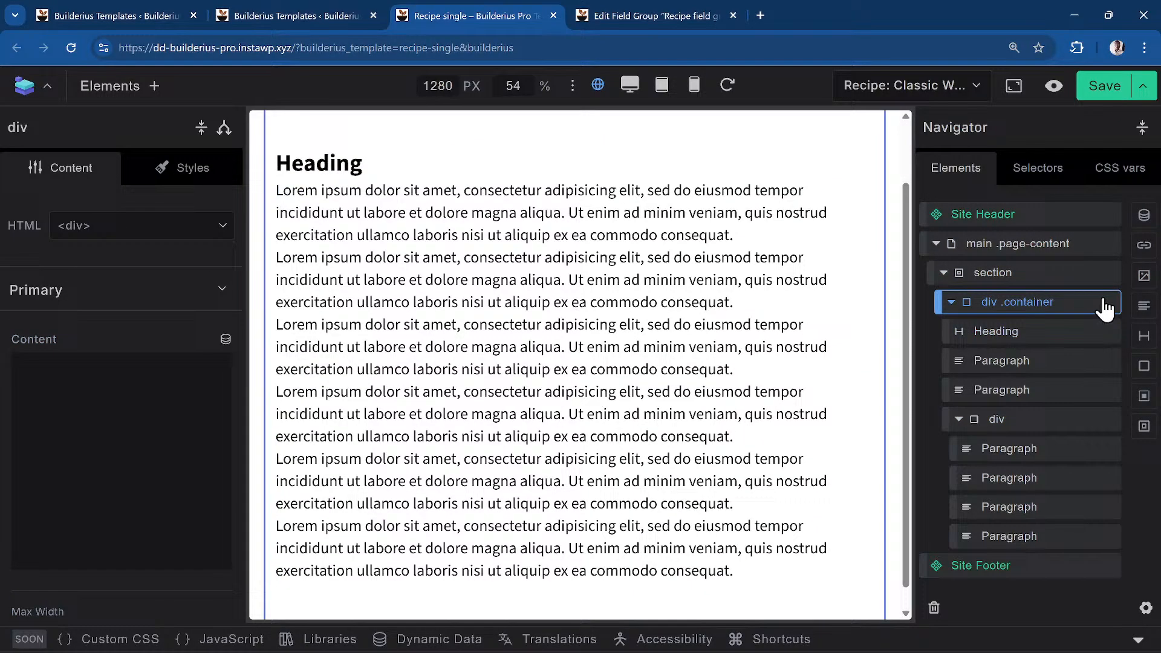
{"action": "left_click", "coordinate": [1144, 275]}
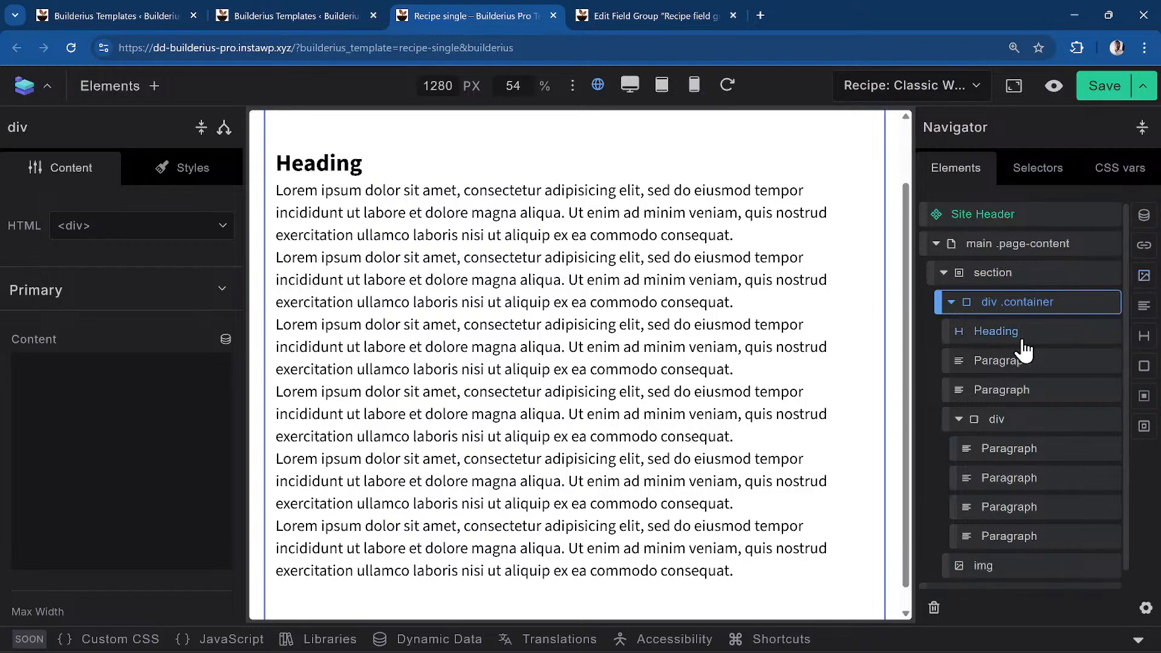
{"action": "left_click", "coordinate": [996, 567]}
{"action": "left_click_drag", "start_coordinate": [1032, 571], "coordinate": [1046, 356]}
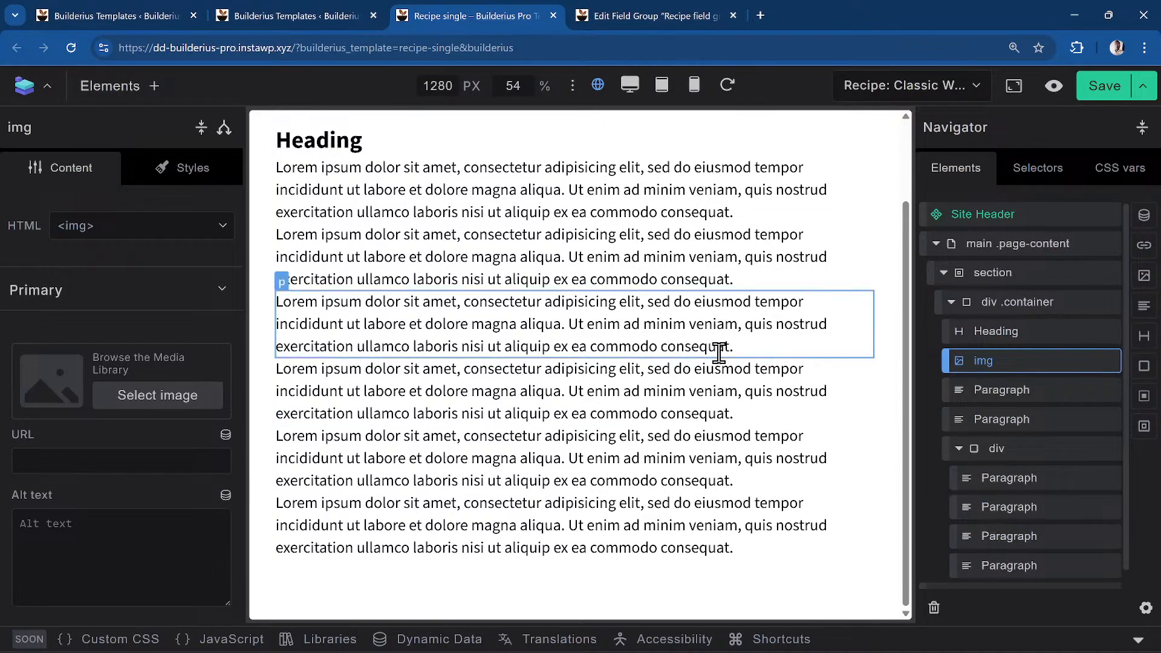
{"action": "scroll", "coordinate": [717, 347], "scroll_direction": "up", "scroll_amount": 2}
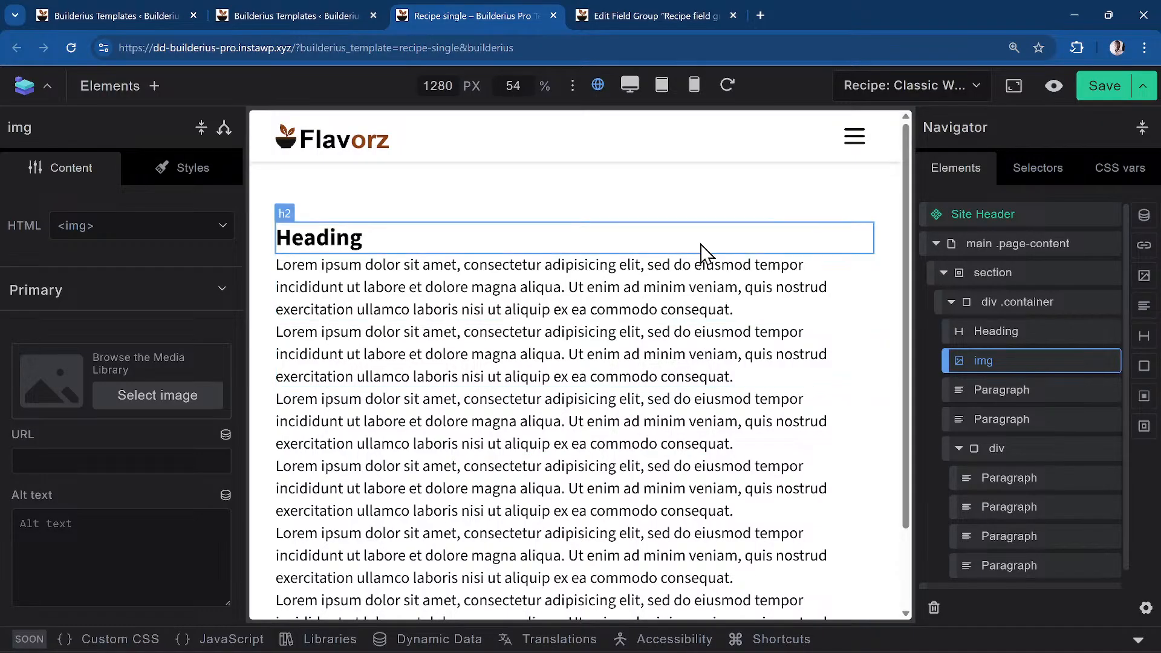
Delete the placeholder text 'Heading' from the Heading's content
{"action": "left_click", "coordinate": [356, 237]}
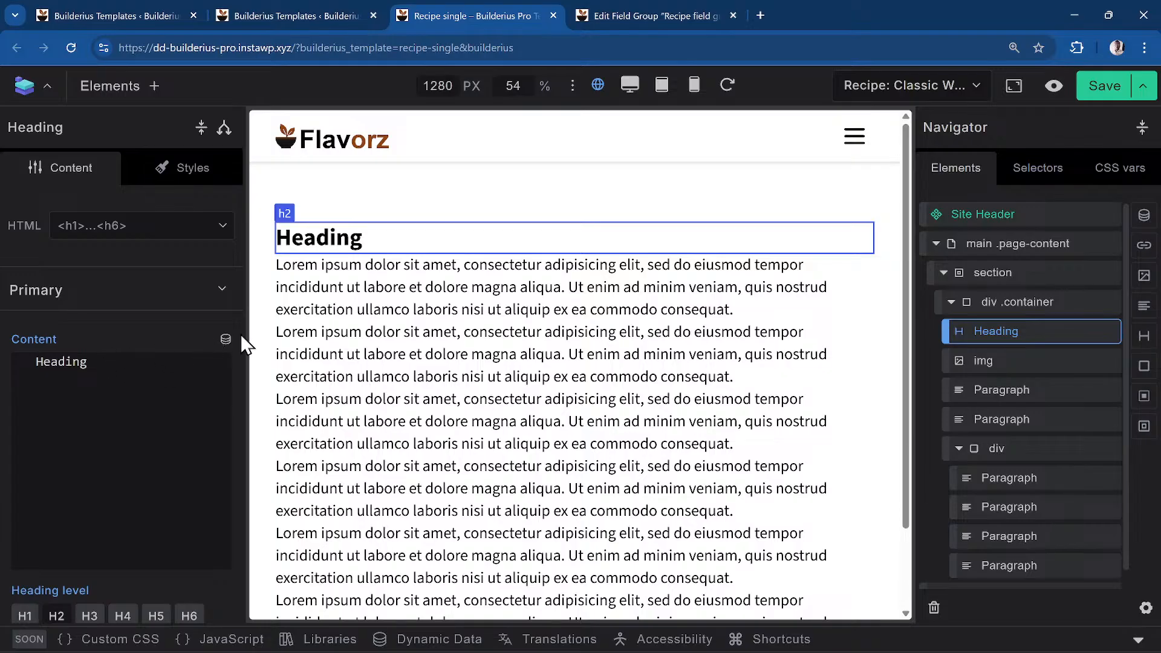
{"action": "double_click", "coordinate": [108, 376]}
{"action": "key", "text": "BackSpace"}
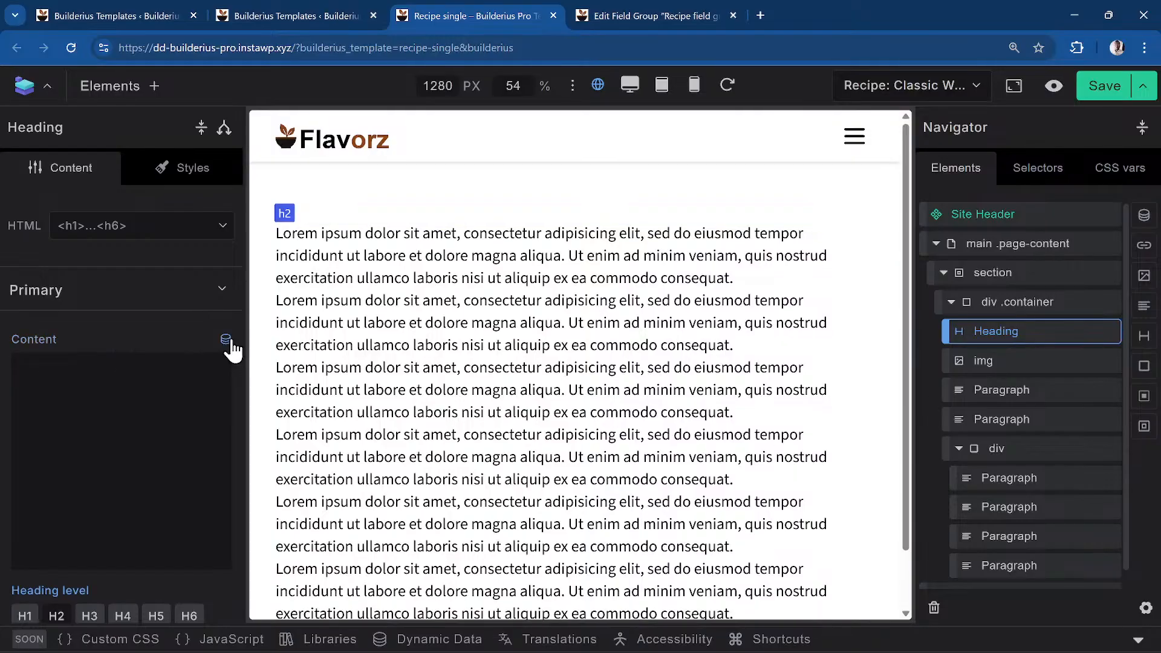
Filter the Heading's dynamic data tags to Post scope and search 'tit'
{"action": "left_click", "coordinate": [227, 343]}
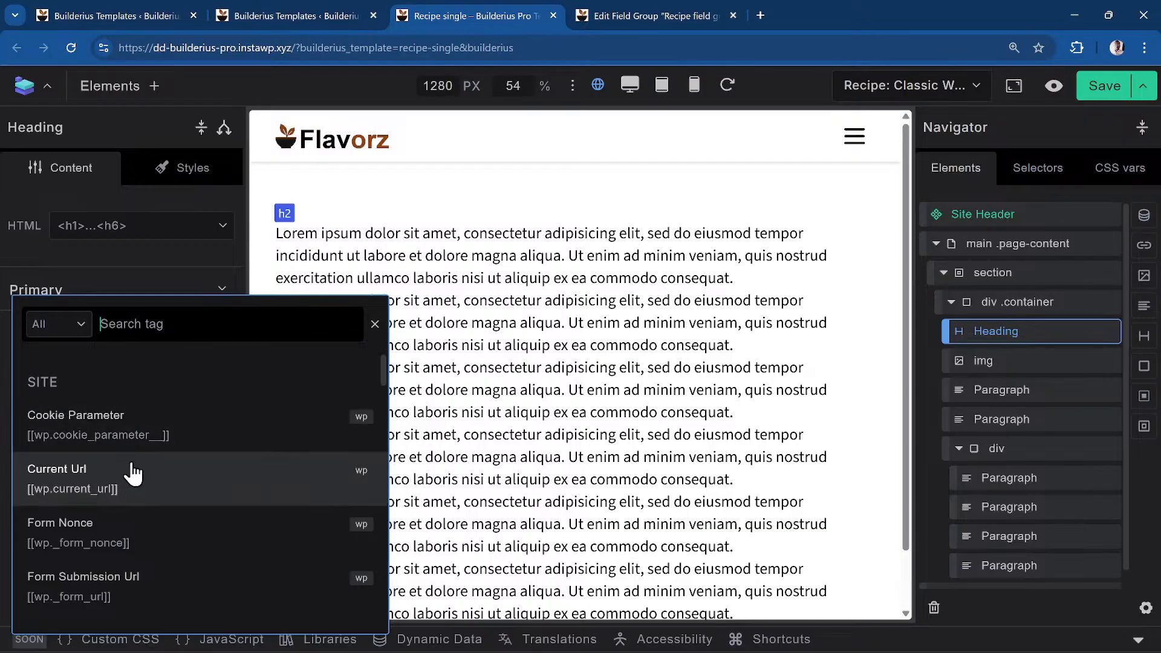
{"action": "scroll", "coordinate": [119, 459], "scroll_direction": "down", "scroll_amount": 3}
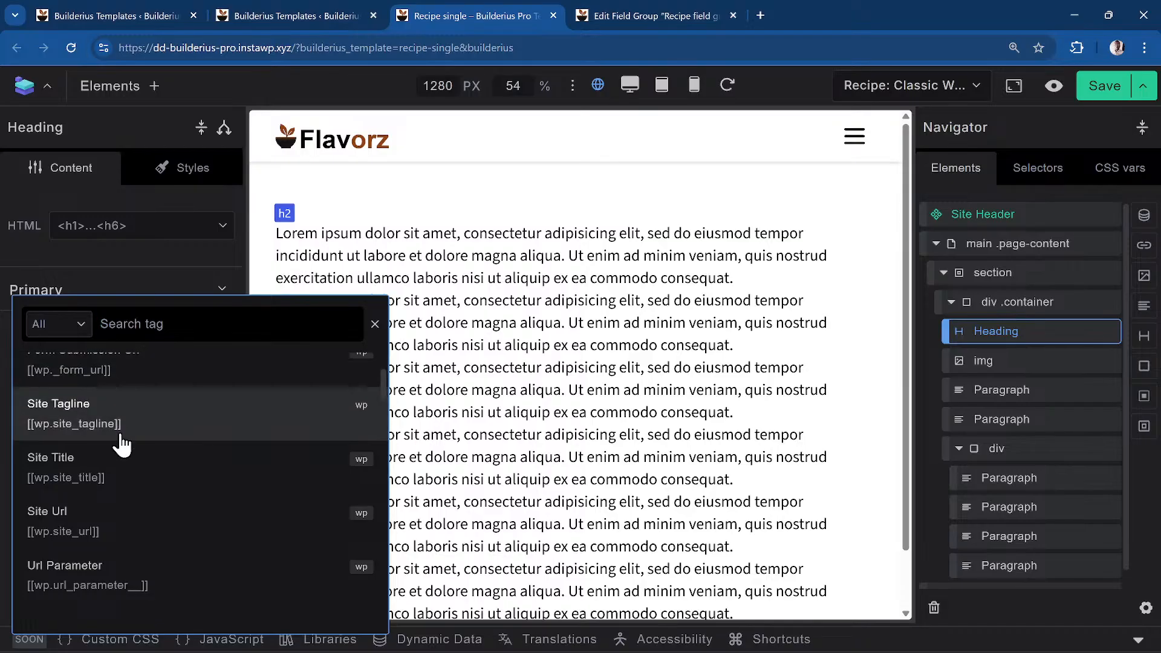
{"action": "scroll", "coordinate": [116, 440], "scroll_direction": "up", "scroll_amount": 3}
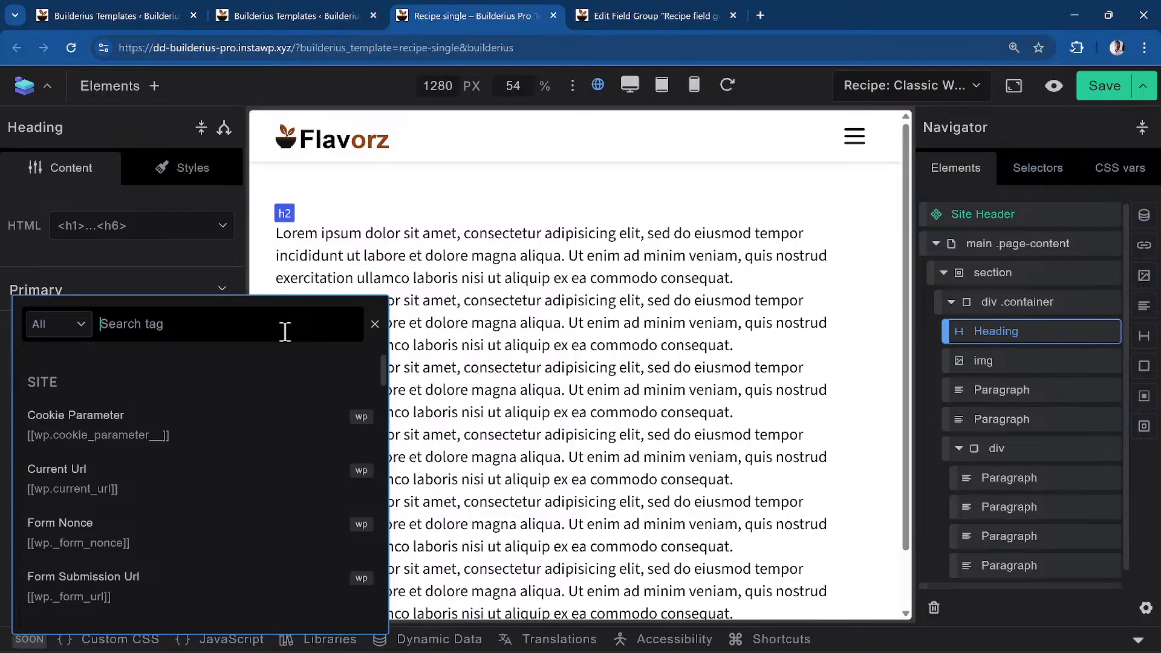
{"action": "left_click", "coordinate": [75, 333]}
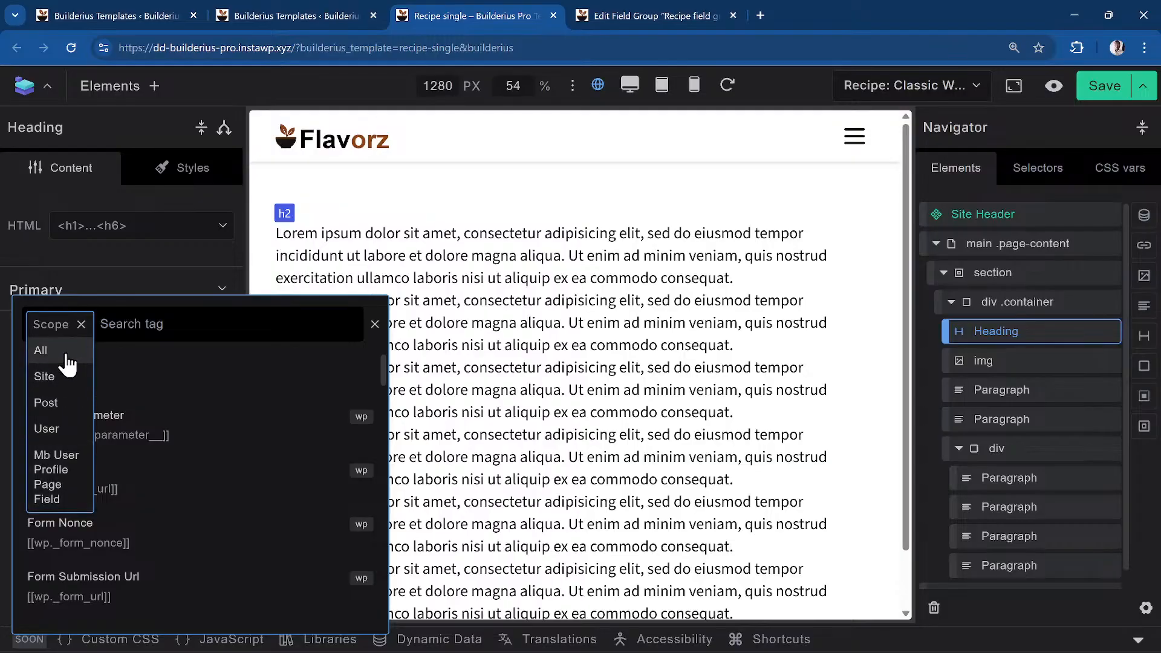
{"action": "left_click", "coordinate": [73, 390]}
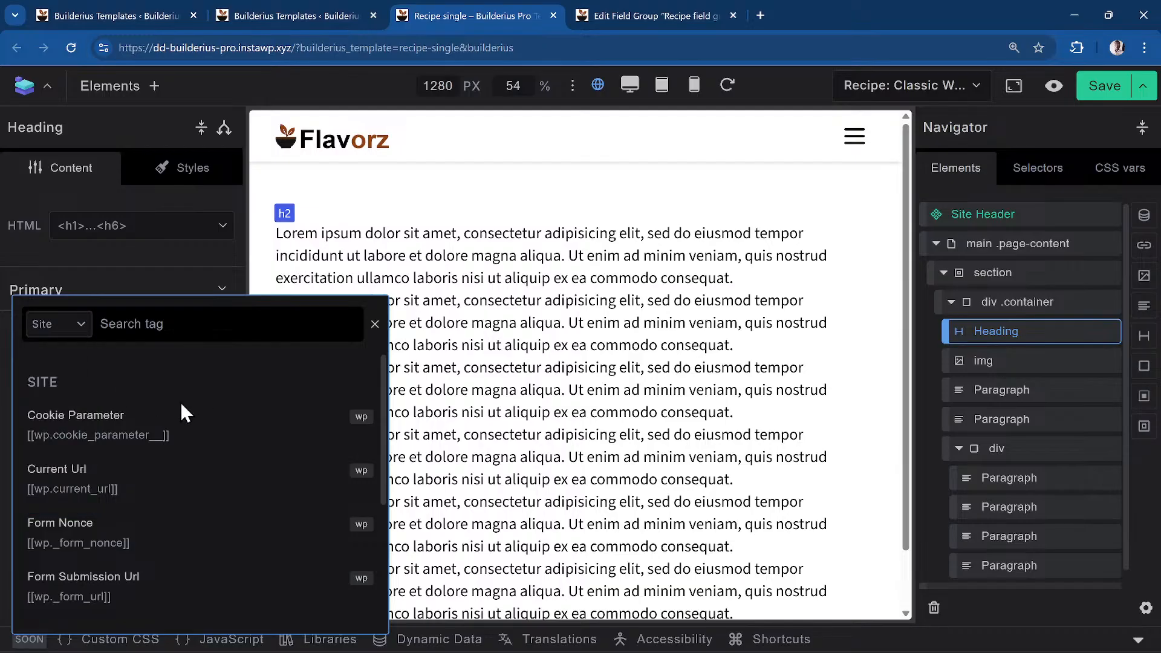
{"action": "scroll", "coordinate": [108, 472], "scroll_direction": "down", "scroll_amount": 3}
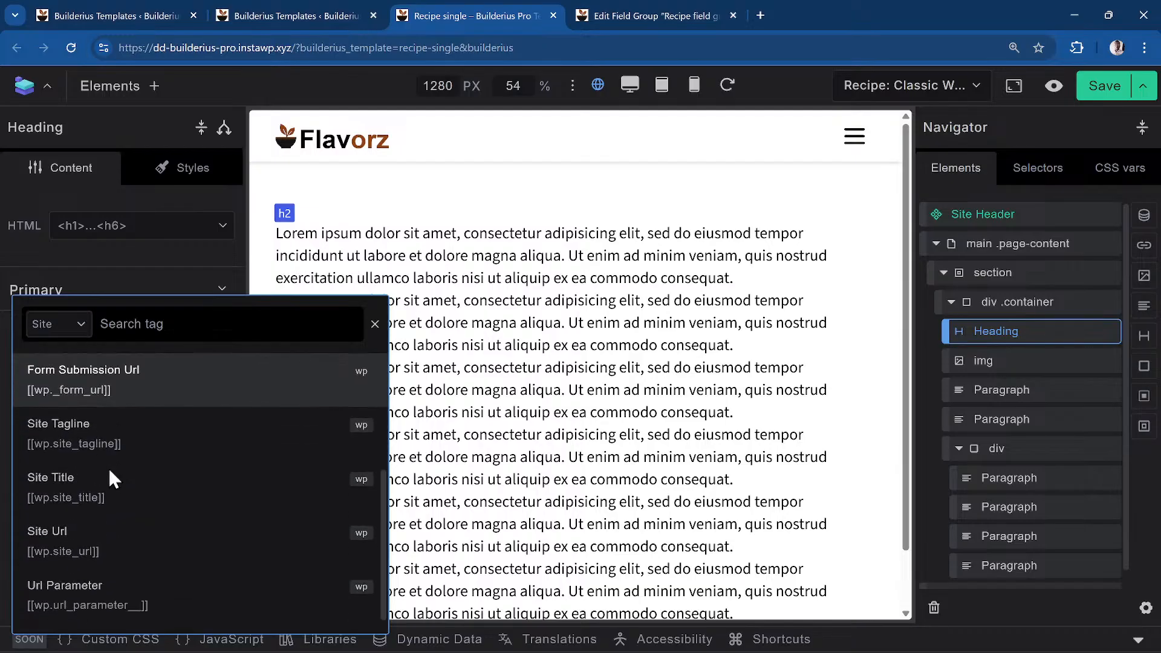
{"action": "left_click", "coordinate": [46, 325]}
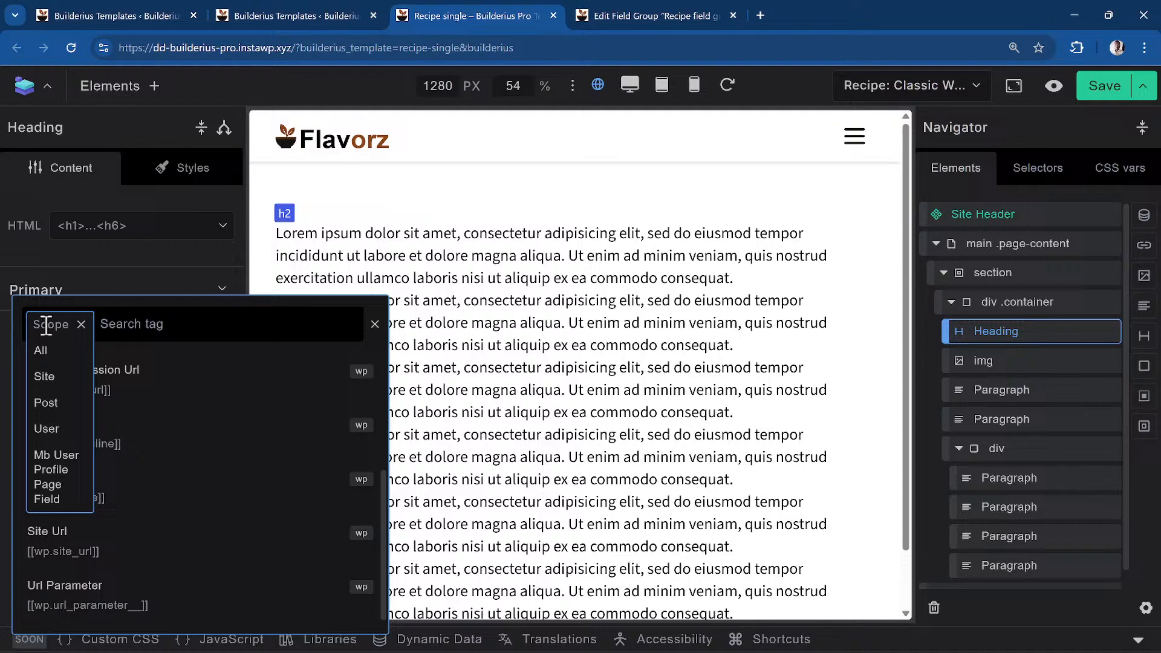
{"action": "left_click", "coordinate": [67, 404]}
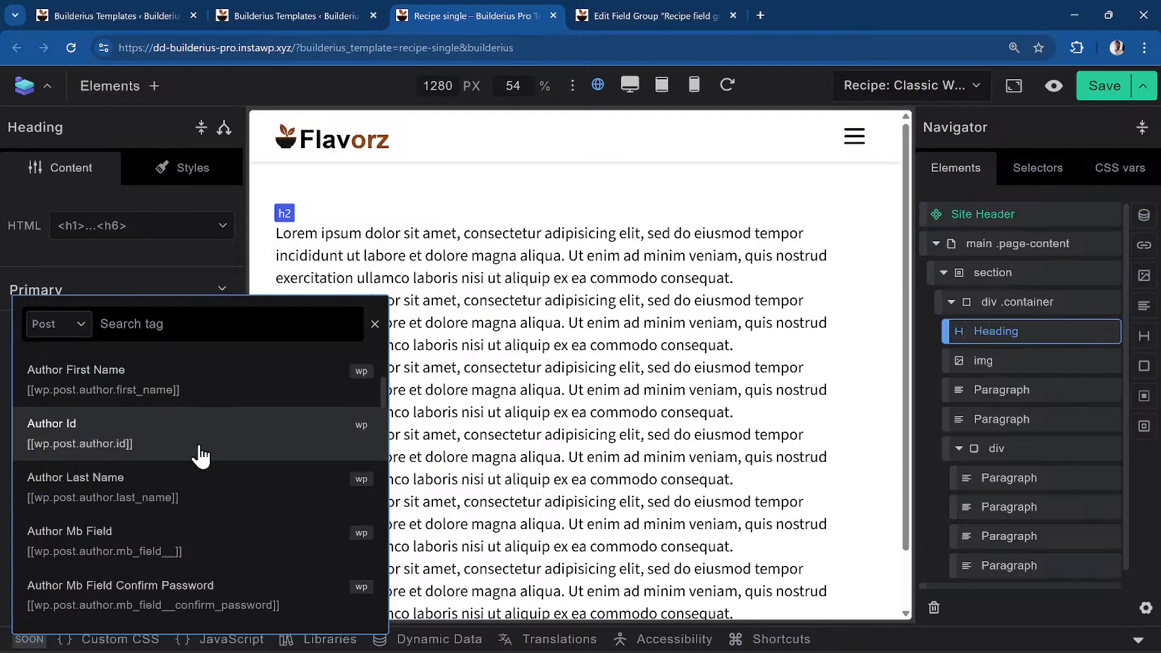
{"action": "left_click", "coordinate": [76, 324]}
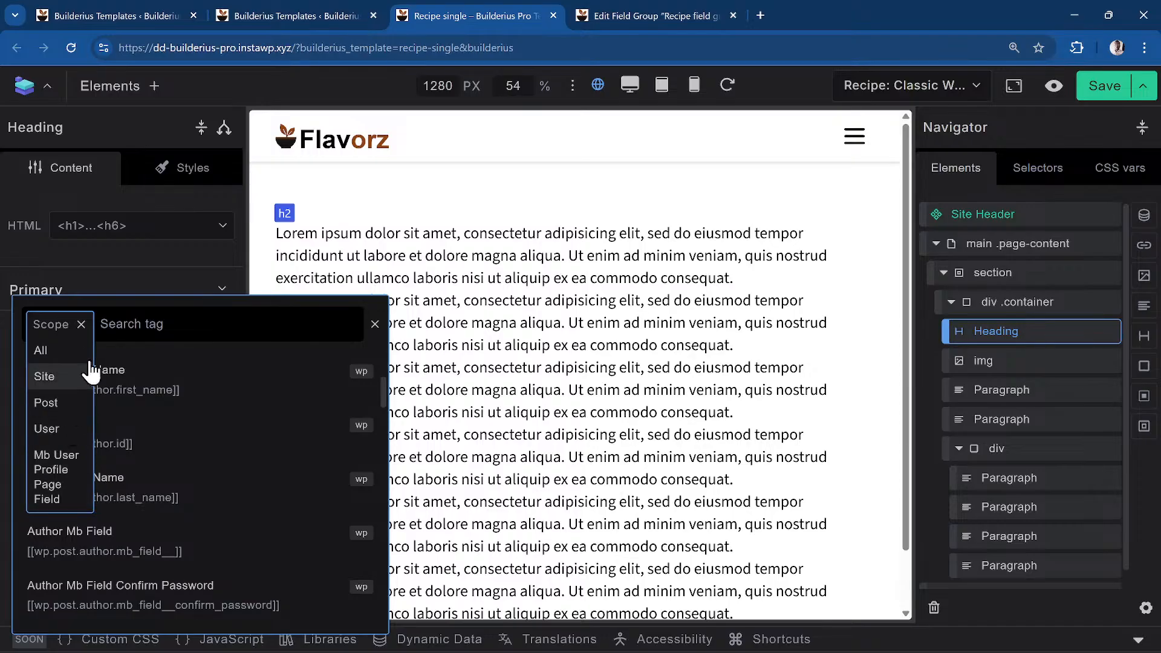
{"action": "left_click", "coordinate": [61, 404]}
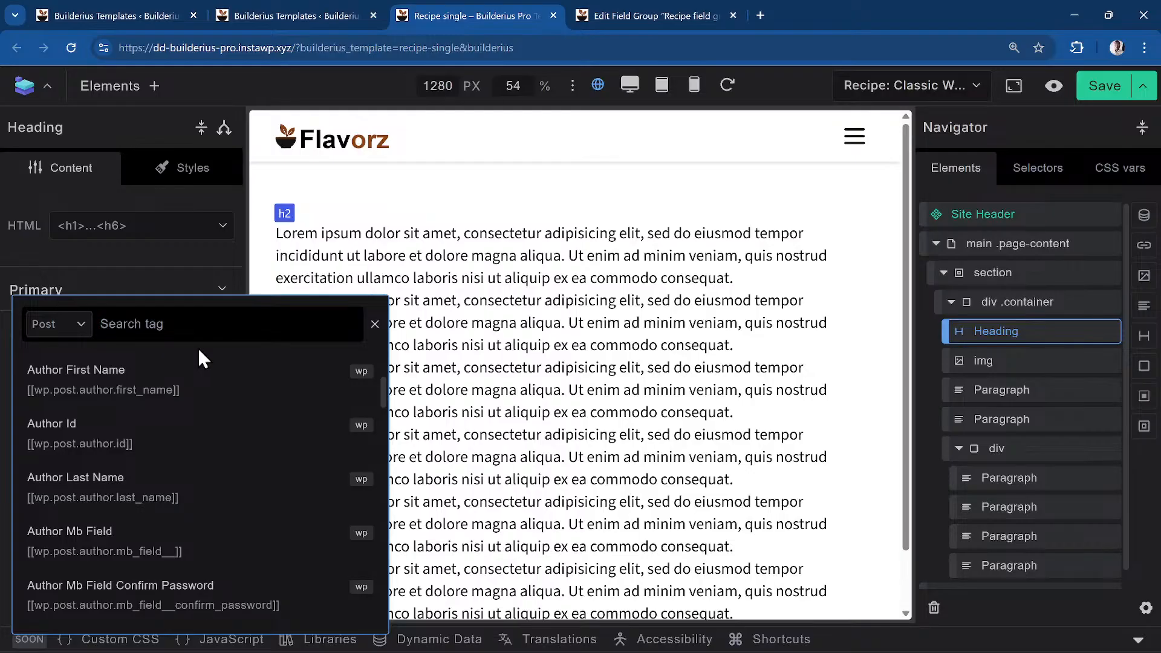
{"action": "type", "text": "tit"}
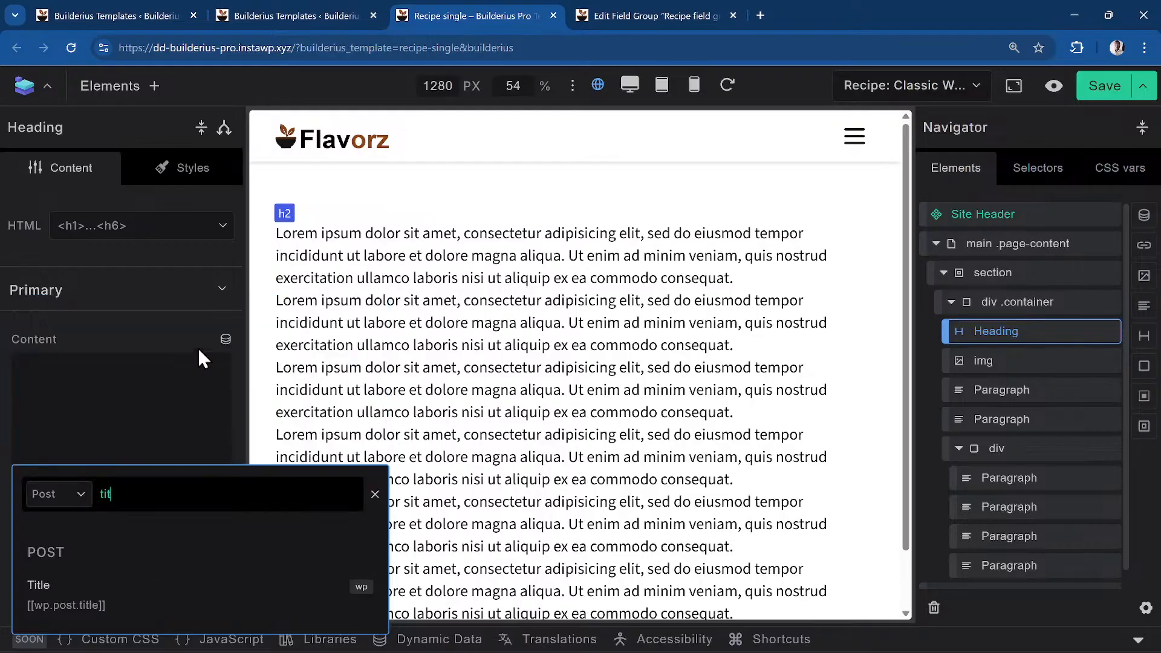
Insert the [[wp.post.title]] Title tag into the Heading and set its level to H1
{"action": "left_click", "coordinate": [75, 612]}
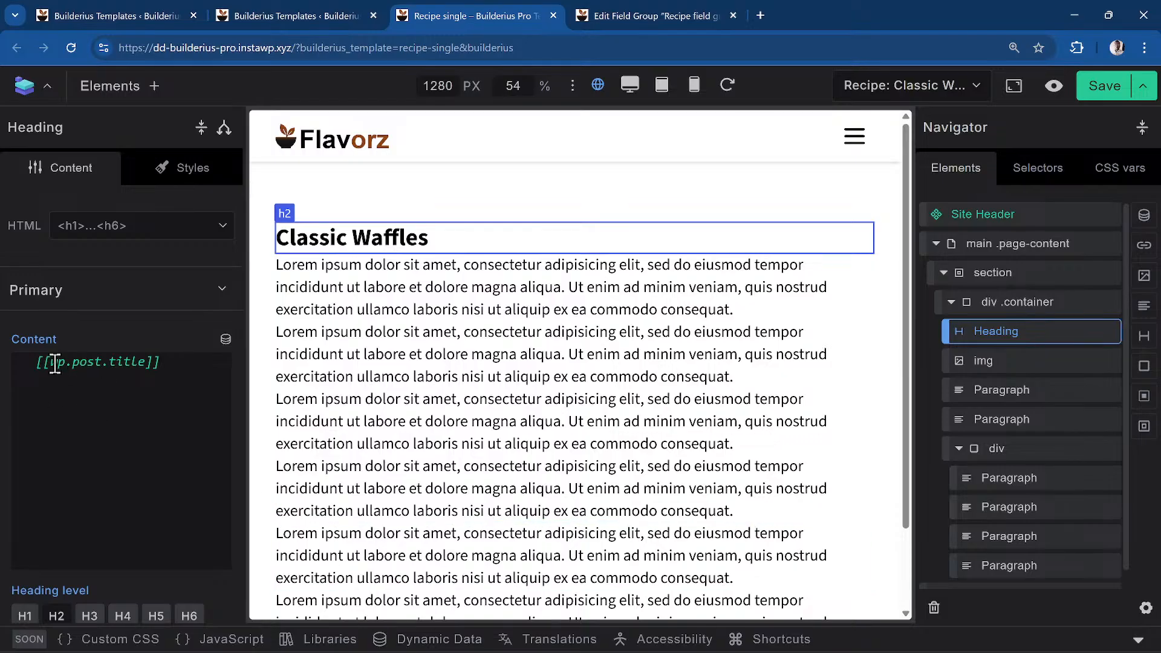
{"action": "mouse_move", "coordinate": [55, 366]}
{"action": "mouse_move", "coordinate": [132, 370]}
{"action": "left_click", "coordinate": [26, 616]}
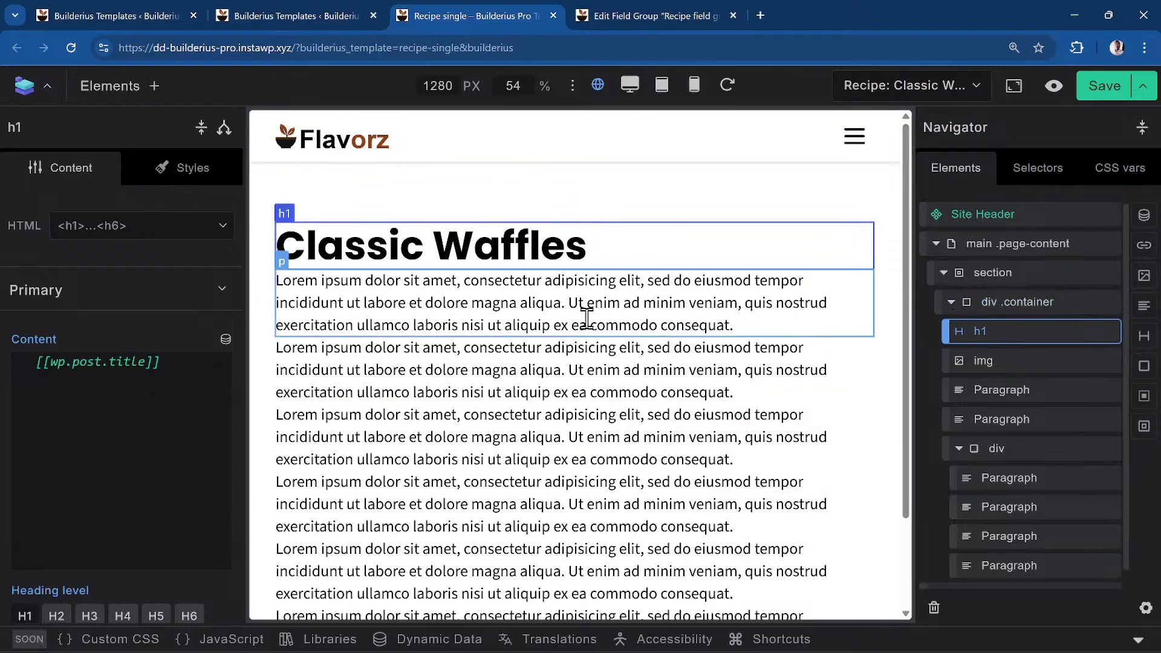
Set the img URL to the Large Featured Image File Url tag, showing the waffle photo
{"action": "left_click", "coordinate": [1001, 366]}
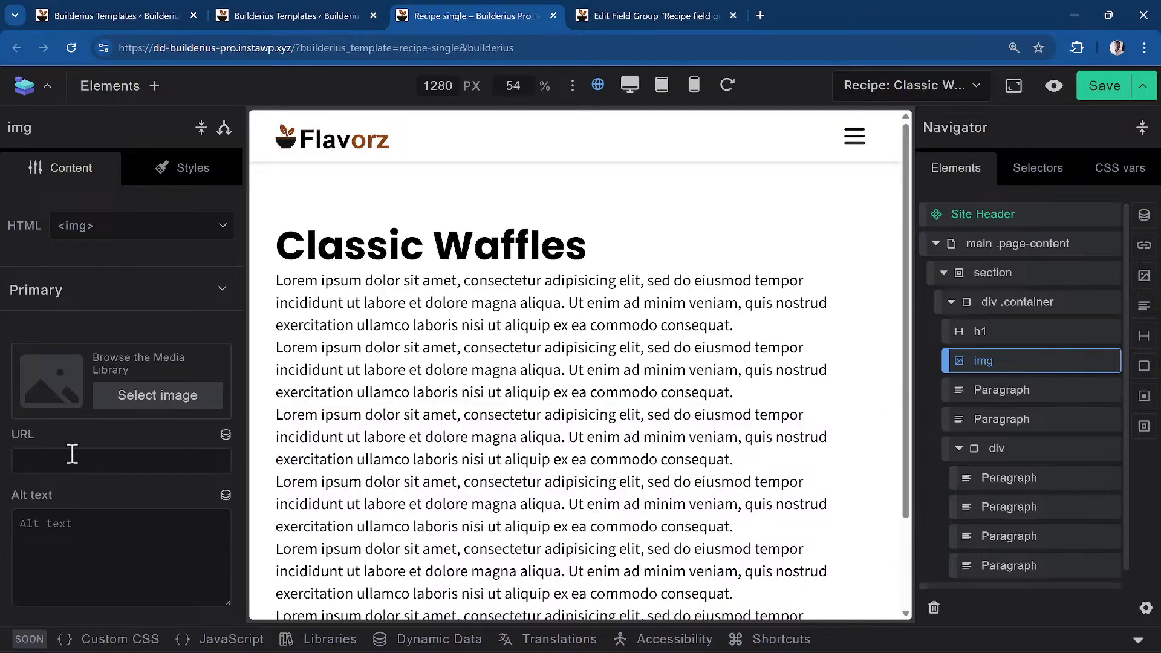
{"action": "scroll", "coordinate": [99, 467], "scroll_direction": "down", "scroll_amount": 2}
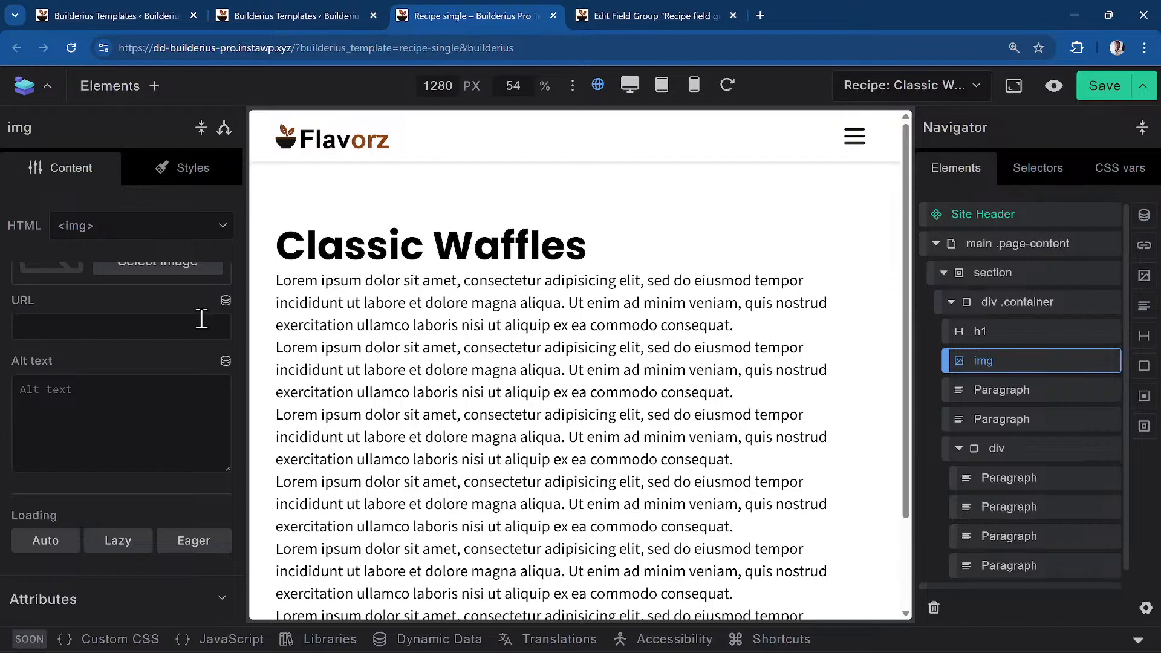
{"action": "left_click", "coordinate": [226, 301]}
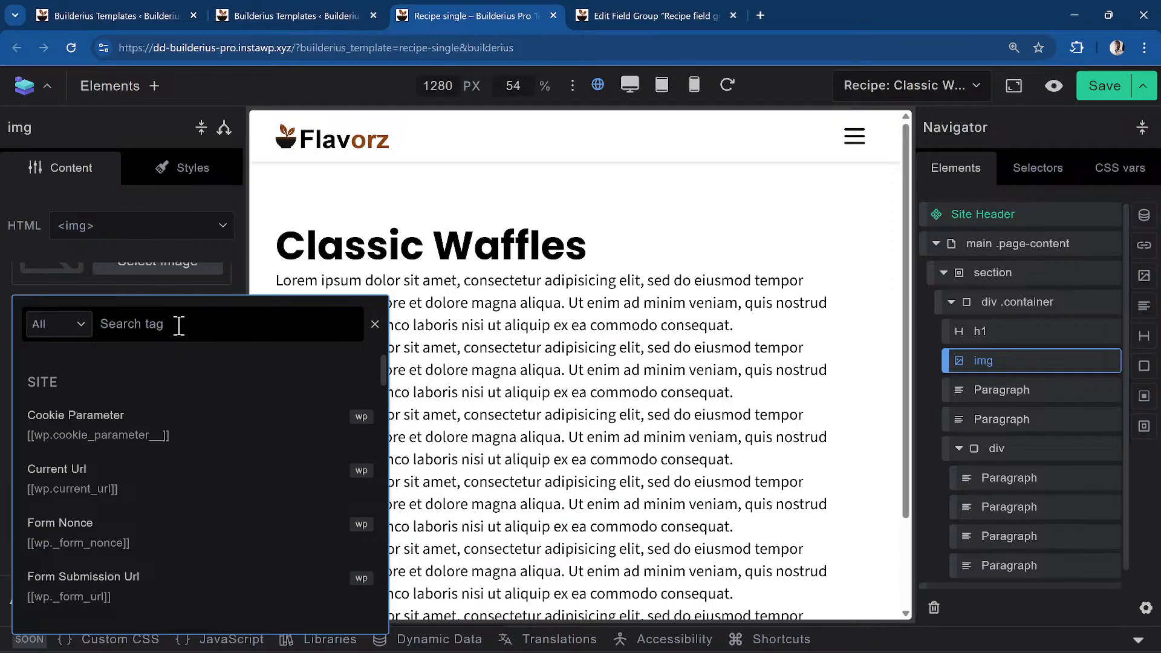
{"action": "type", "text": "image"}
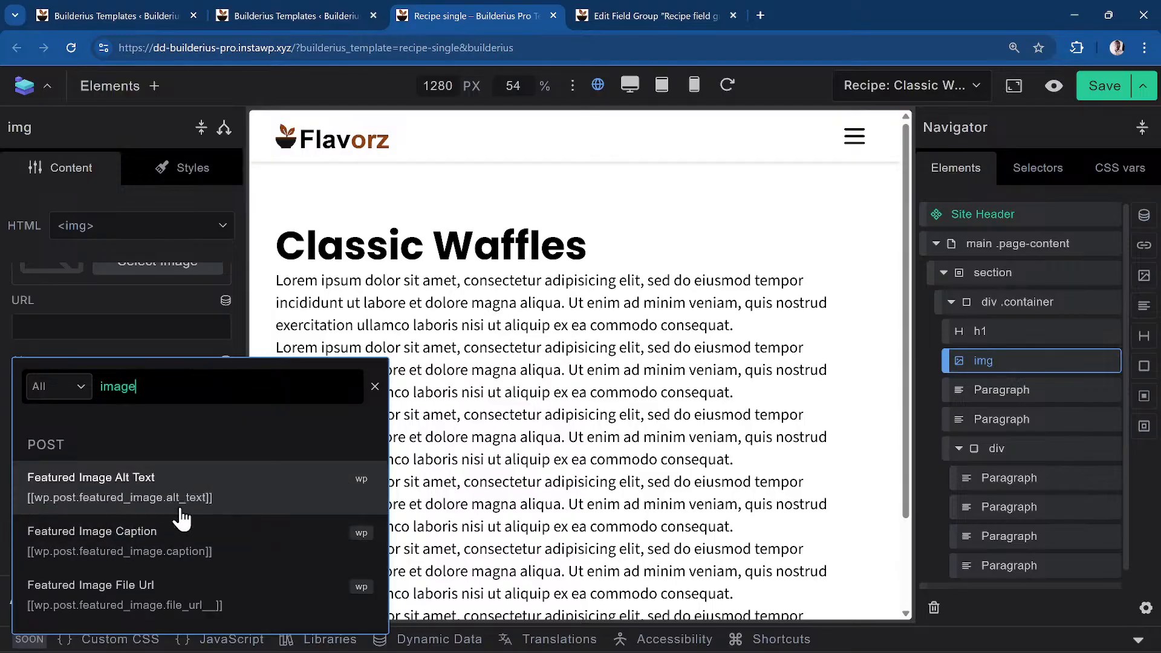
{"action": "left_click", "coordinate": [147, 589]}
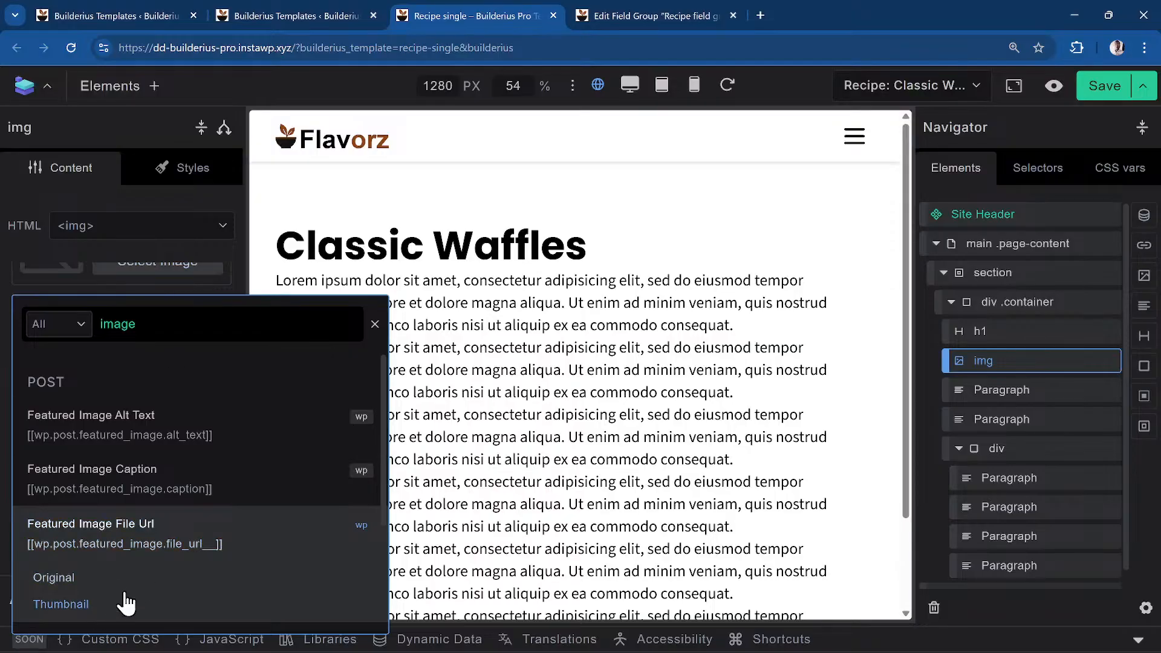
{"action": "scroll", "coordinate": [205, 569], "scroll_direction": "down", "scroll_amount": 3}
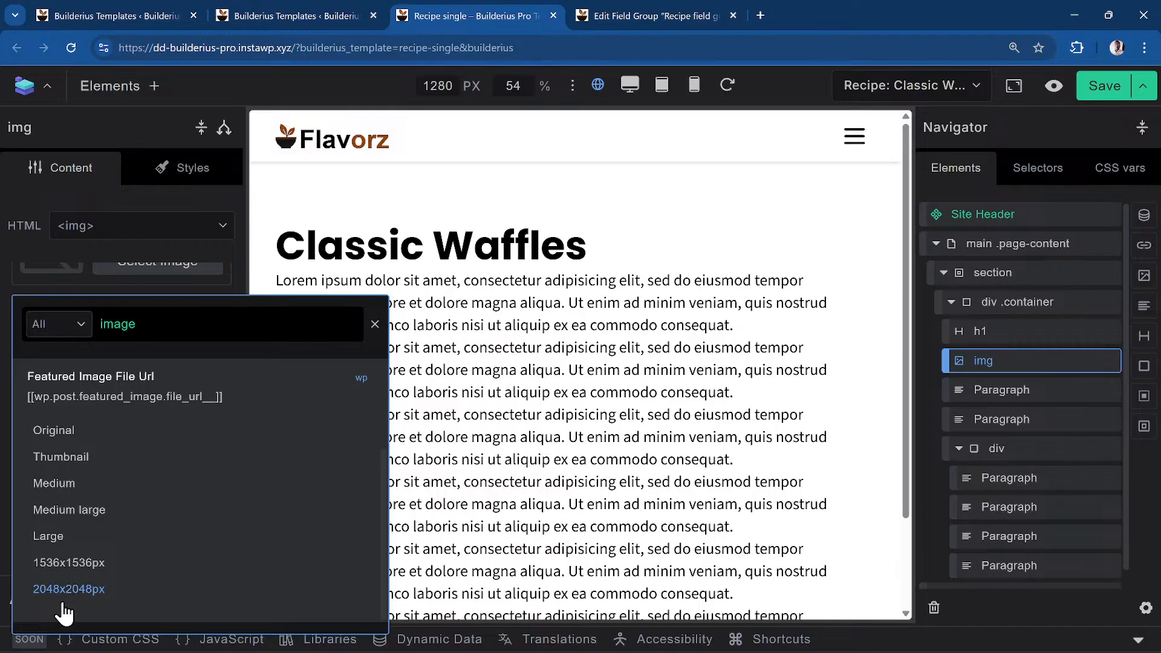
{"action": "left_click", "coordinate": [111, 538]}
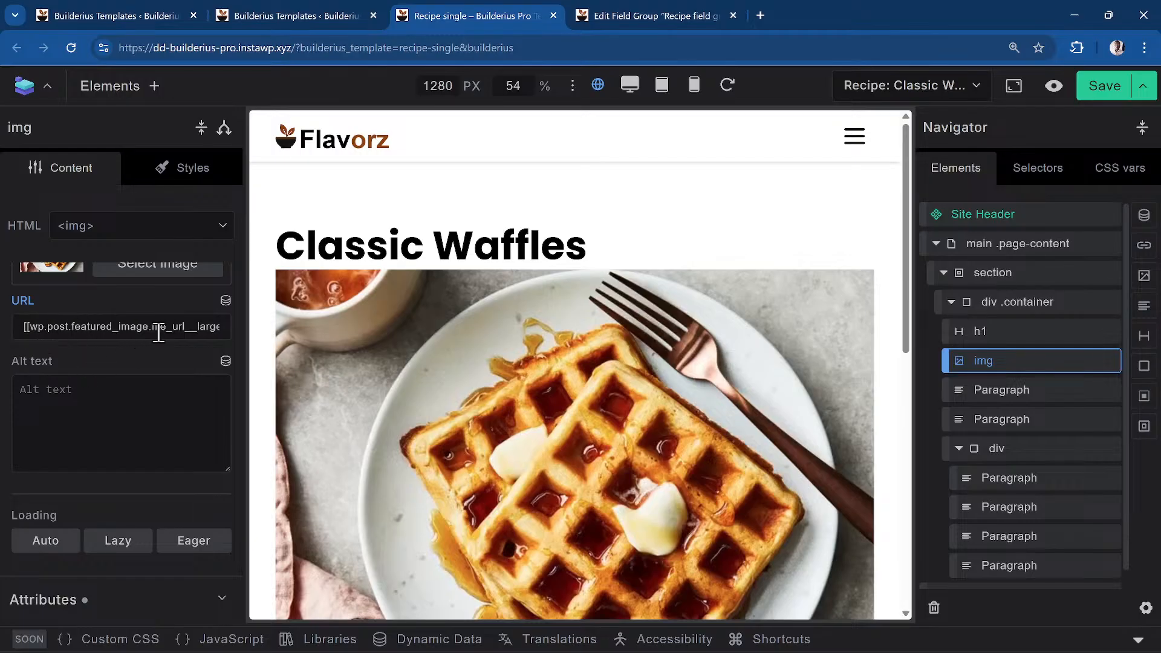
{"action": "left_click", "coordinate": [190, 329]}
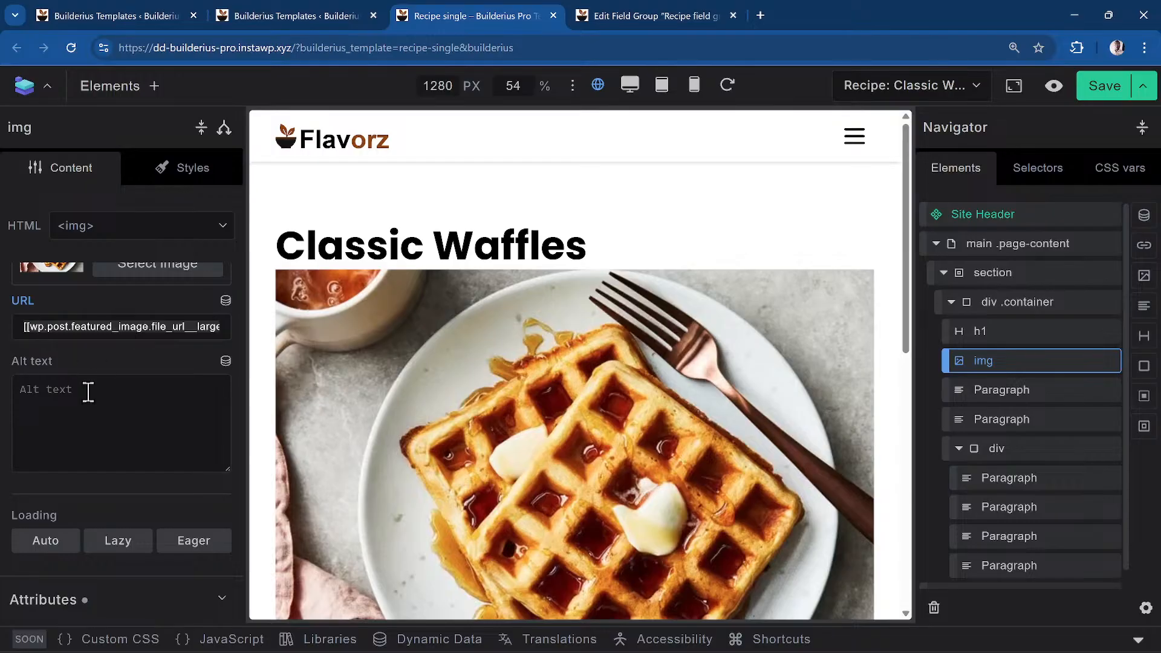
{"action": "scroll", "coordinate": [147, 388], "scroll_direction": "up", "scroll_amount": 3}
{"action": "scroll", "coordinate": [509, 272], "scroll_direction": "down", "scroll_amount": 3}
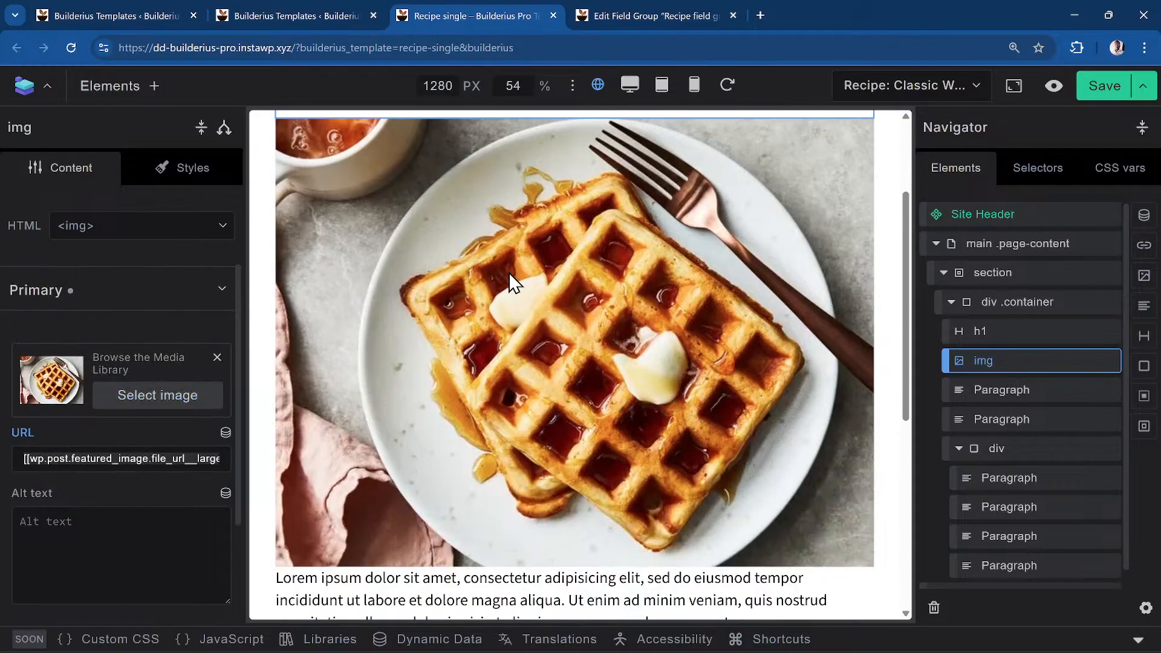
{"action": "scroll", "coordinate": [479, 355], "scroll_direction": "down", "scroll_amount": 2}
Replace the first Paragraph's placeholder text with the Mb Field Short Description tag
{"action": "left_click", "coordinate": [409, 450]}
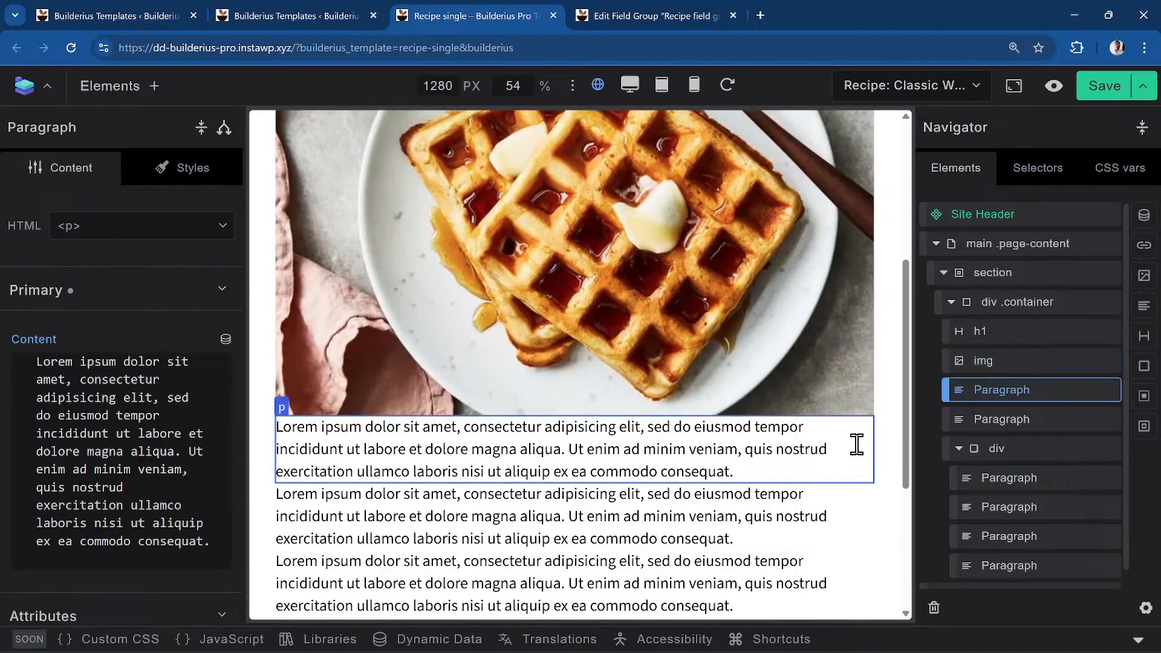
{"action": "left_click", "coordinate": [125, 434]}
{"action": "key", "text": "ctrl+a"}
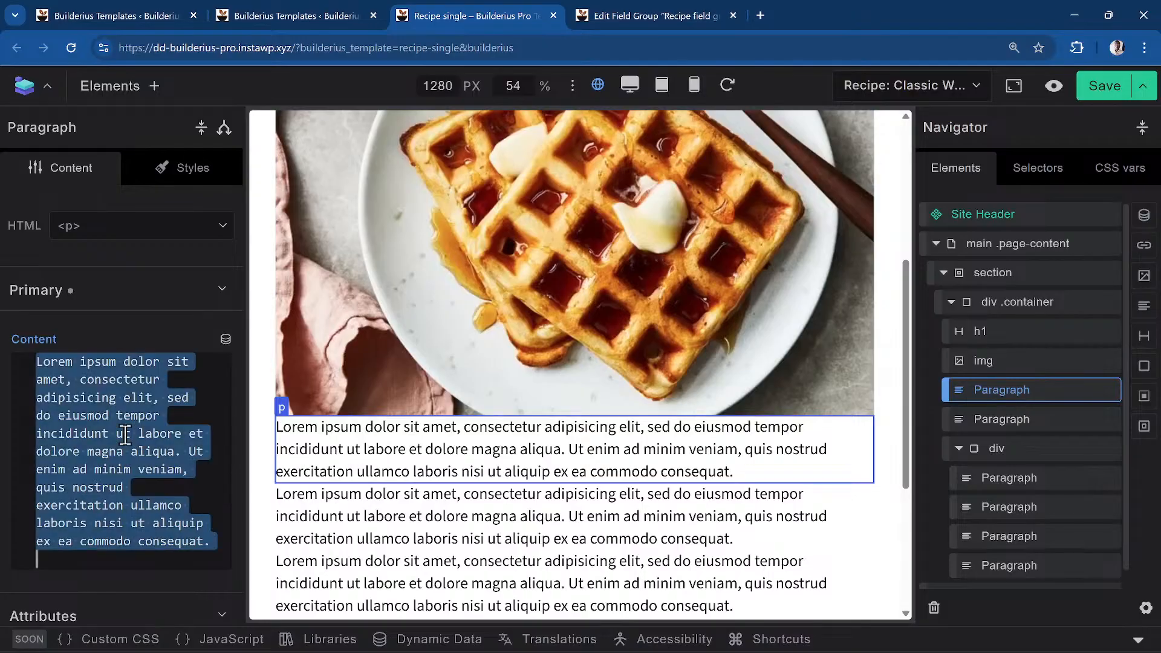
{"action": "key", "text": "BackSpace"}
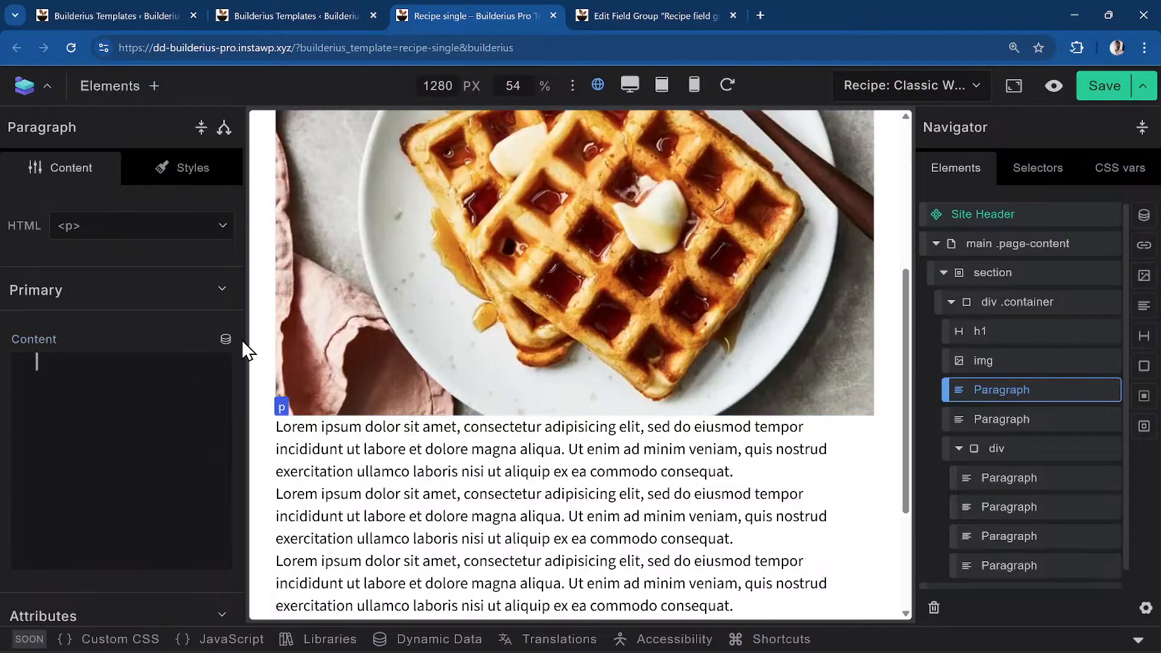
{"action": "left_click", "coordinate": [226, 339]}
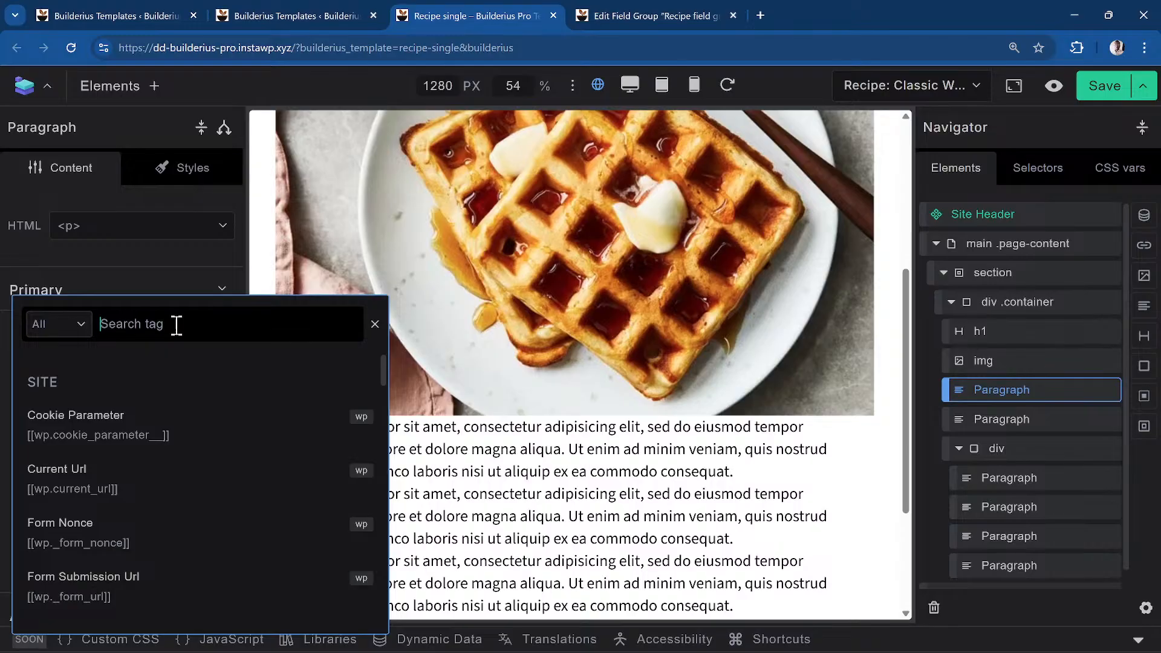
{"action": "type", "text": "short"}
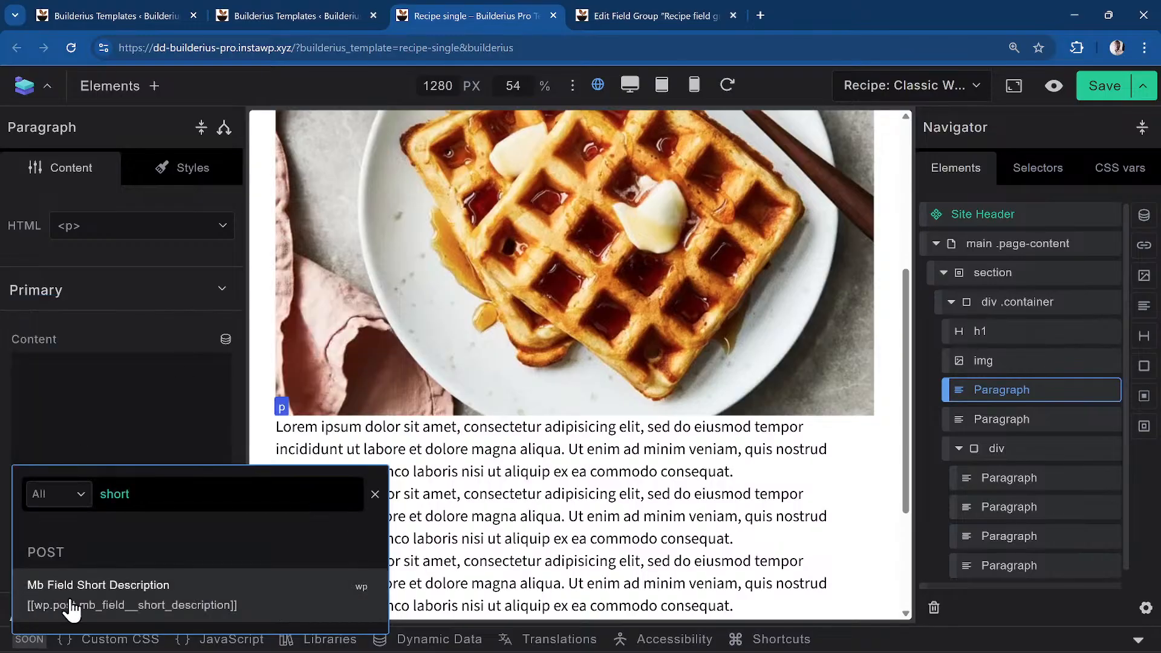
{"action": "left_click", "coordinate": [123, 605]}
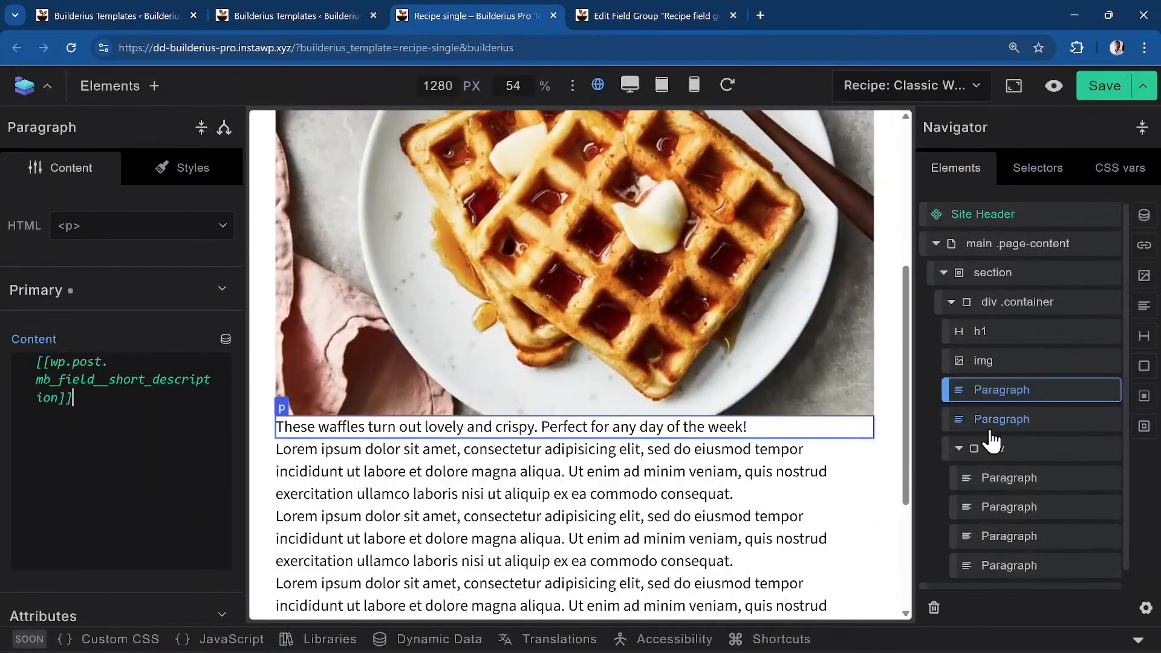
{"action": "left_click", "coordinate": [1022, 423]}
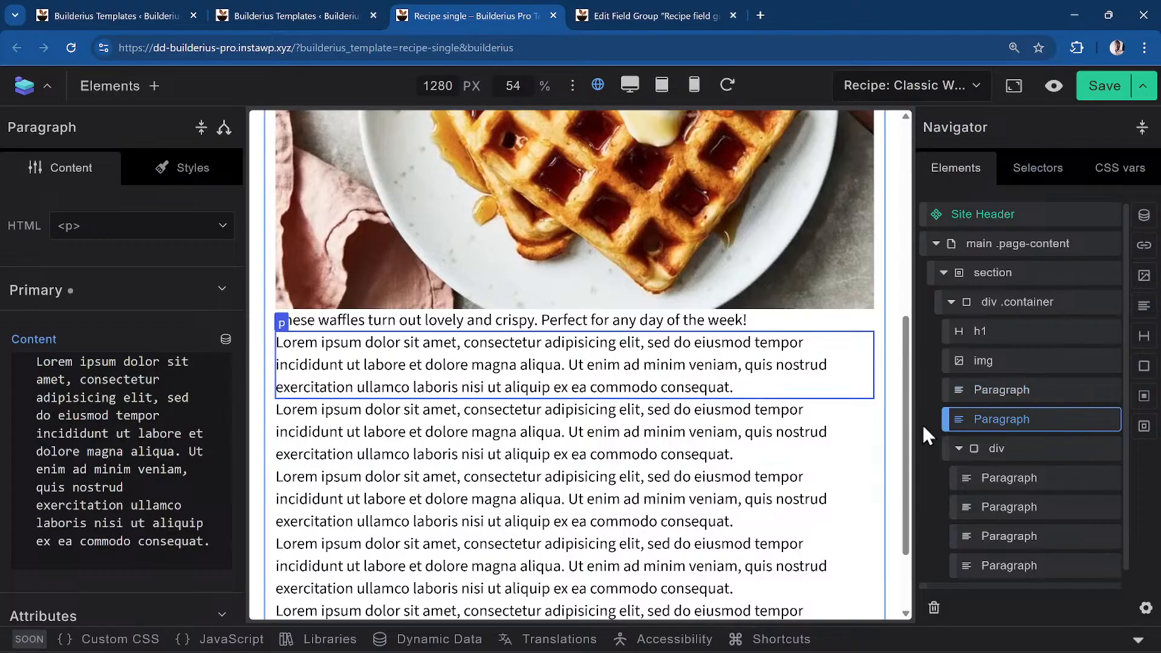
Delete the second Paragraph and add a 'Timings' Heading at the top of the nested div
{"action": "right_click", "coordinate": [1009, 426]}
{"action": "left_click", "coordinate": [1011, 511]}
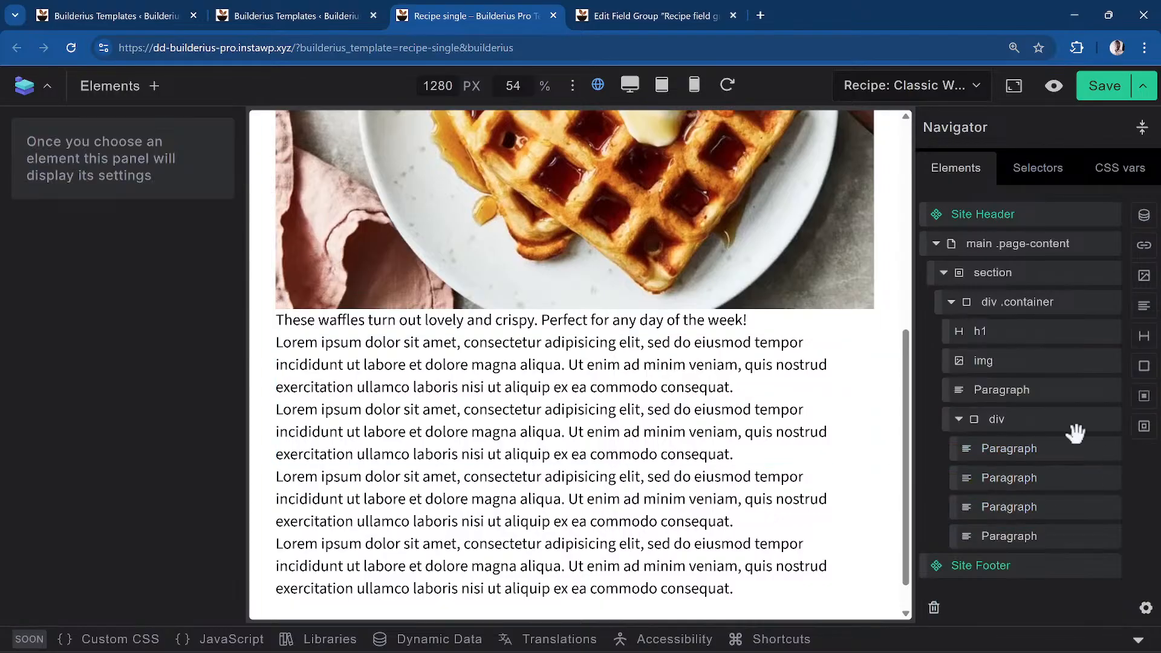
{"action": "left_click", "coordinate": [1037, 424]}
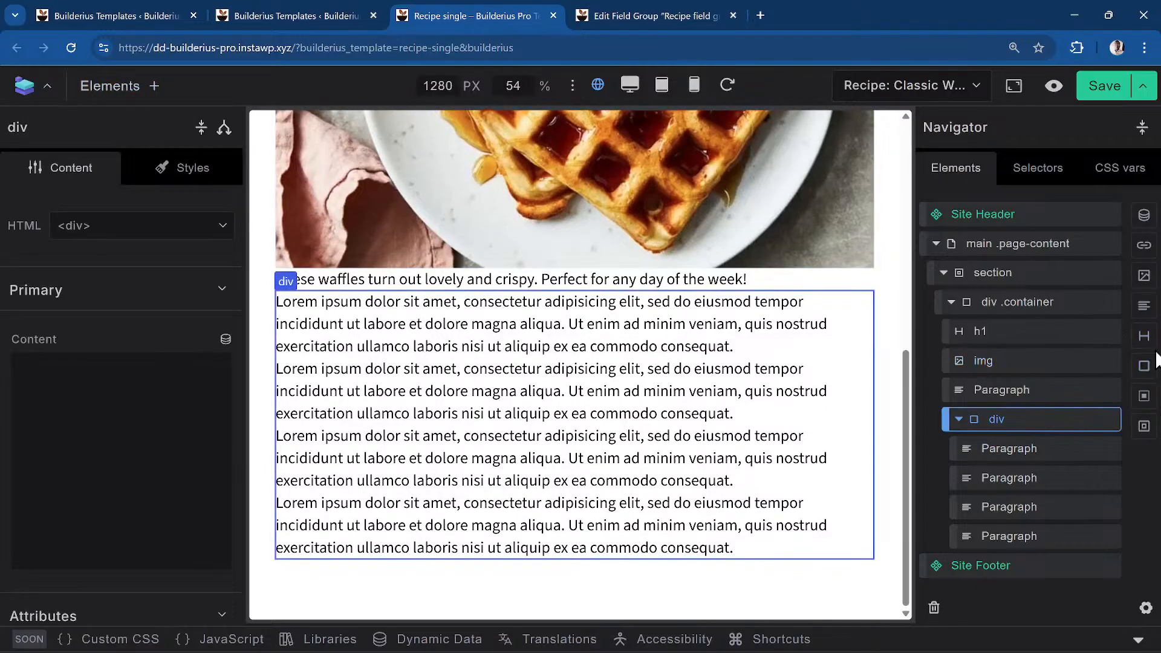
{"action": "left_click", "coordinate": [1145, 336]}
{"action": "left_click_drag", "start_coordinate": [1026, 572], "coordinate": [1043, 448]}
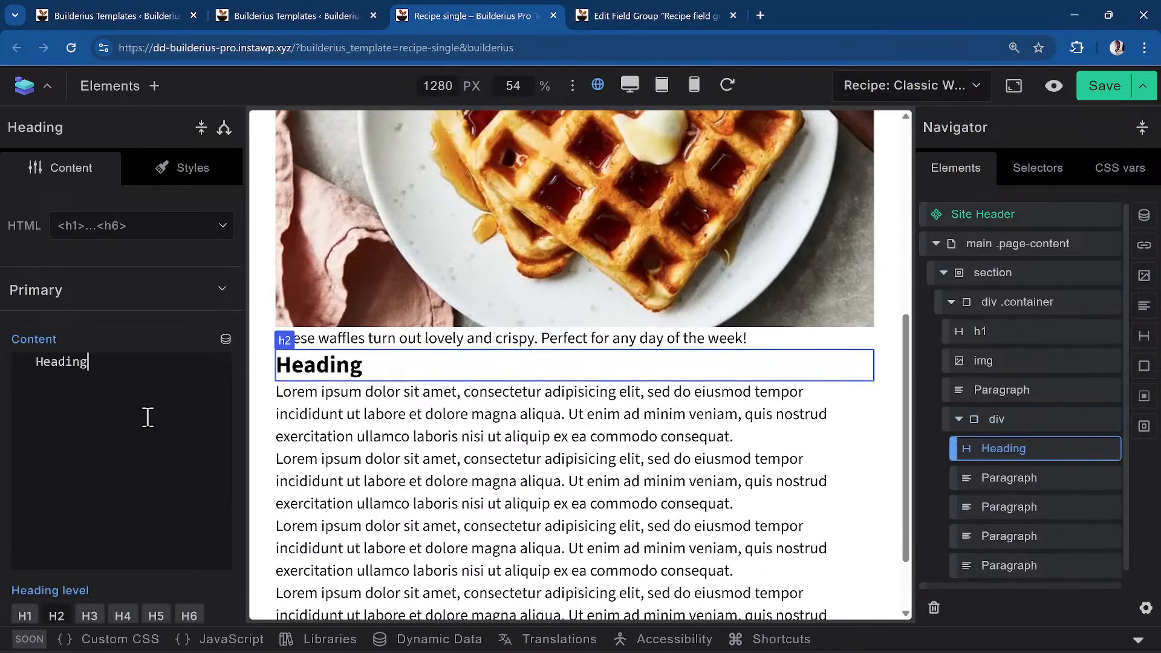
{"action": "key", "text": "ctrl+a"}
{"action": "type", "text": "Timing"}
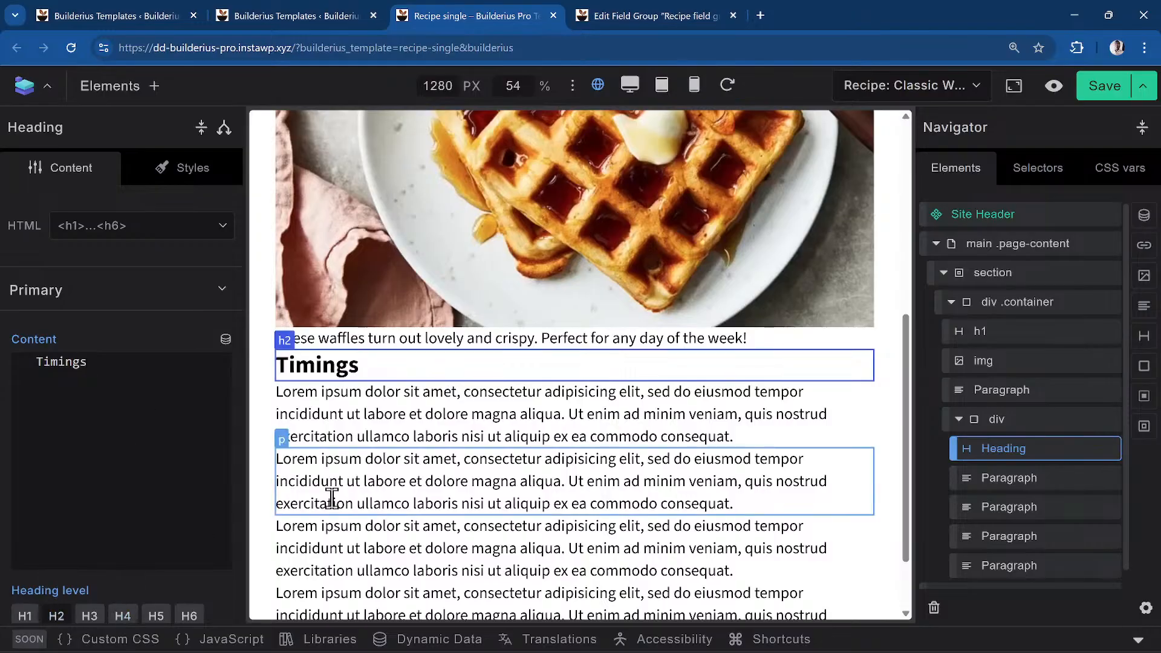
Set the next Paragraph to 'Prep time:' plus the Mb Field Prep Time tag and 'mins'
{"action": "left_click", "coordinate": [536, 414]}
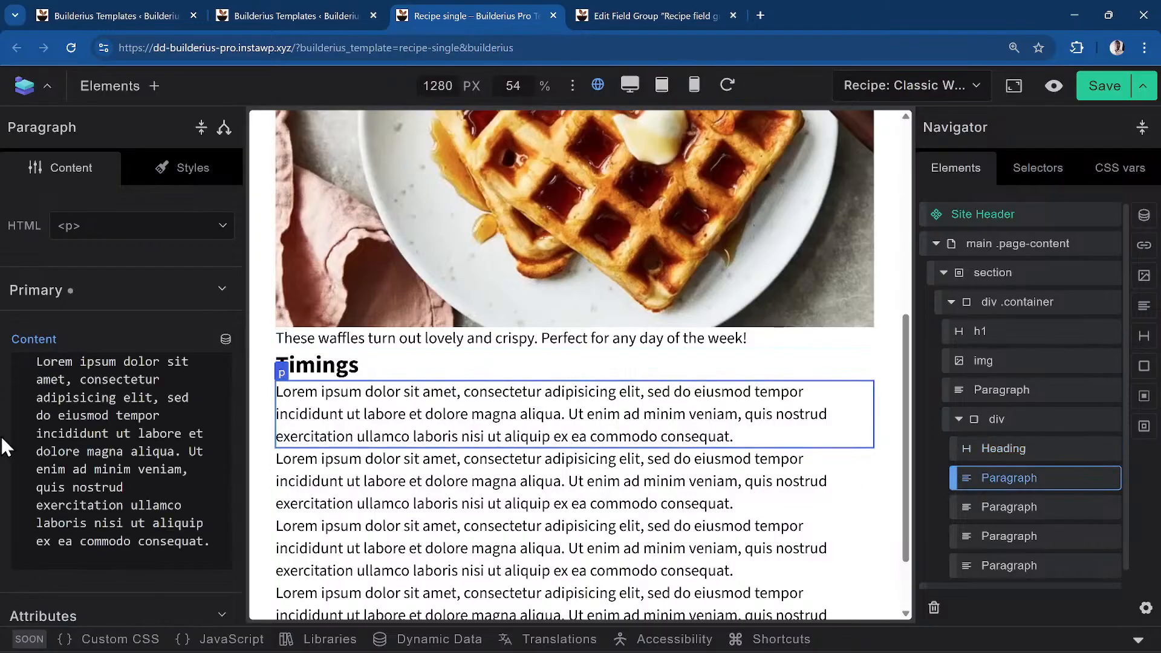
{"action": "double_click", "coordinate": [147, 480]}
{"action": "key", "text": "ctrl+a"}
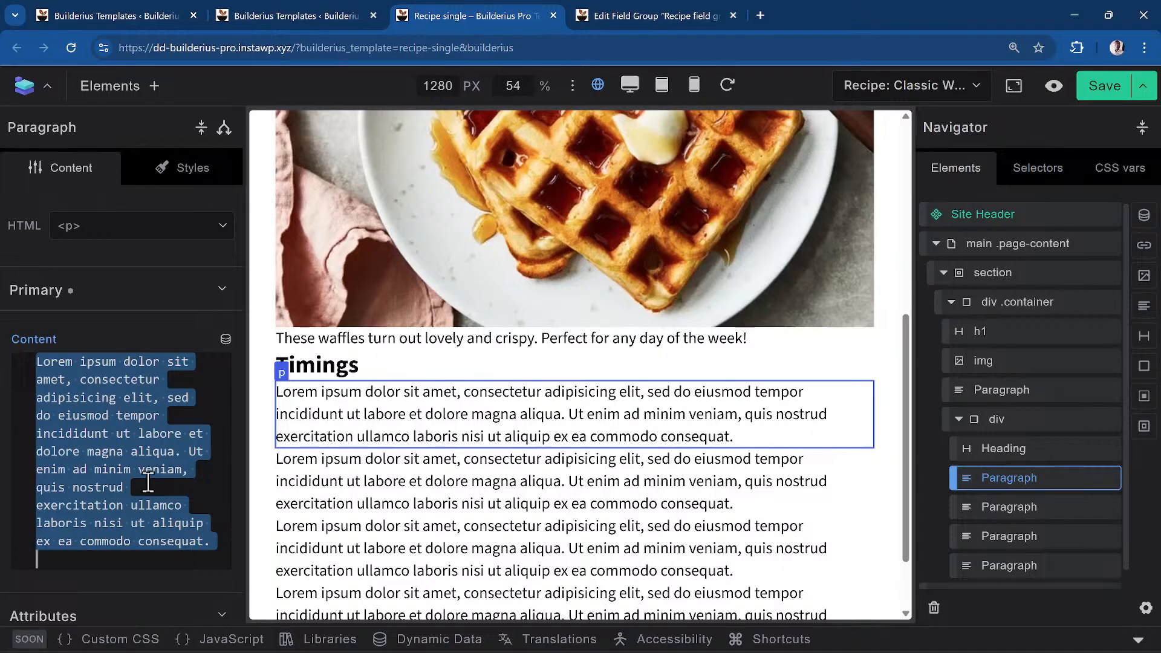
{"action": "type", "text": "Pre"}
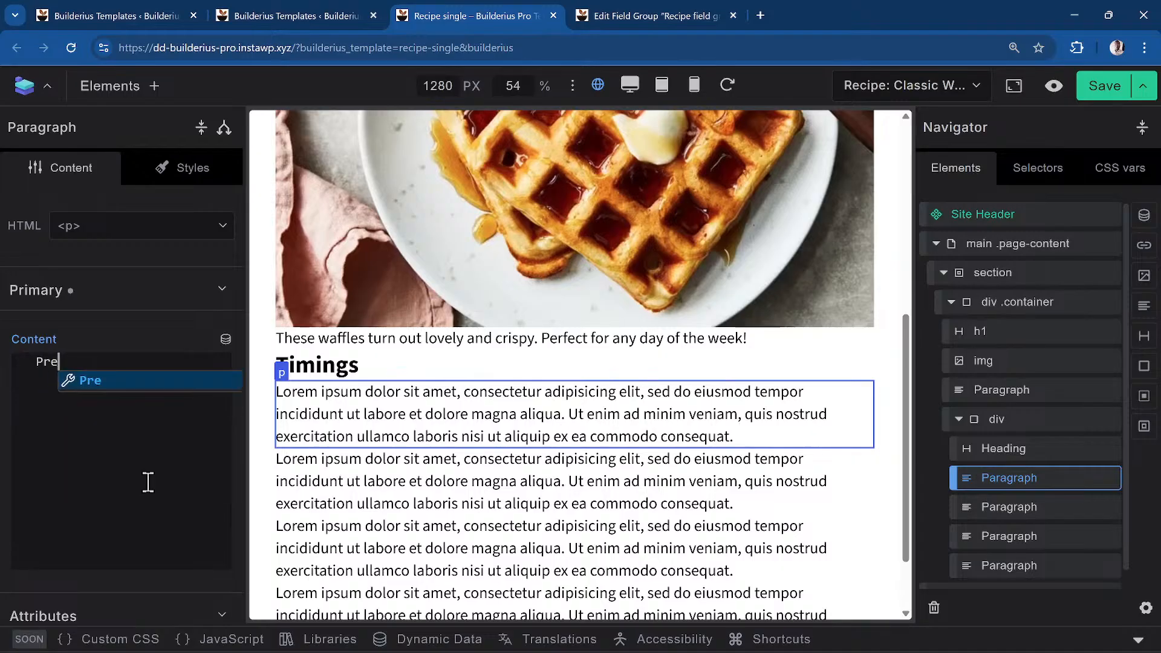
{"action": "type", "text": "p time:"}
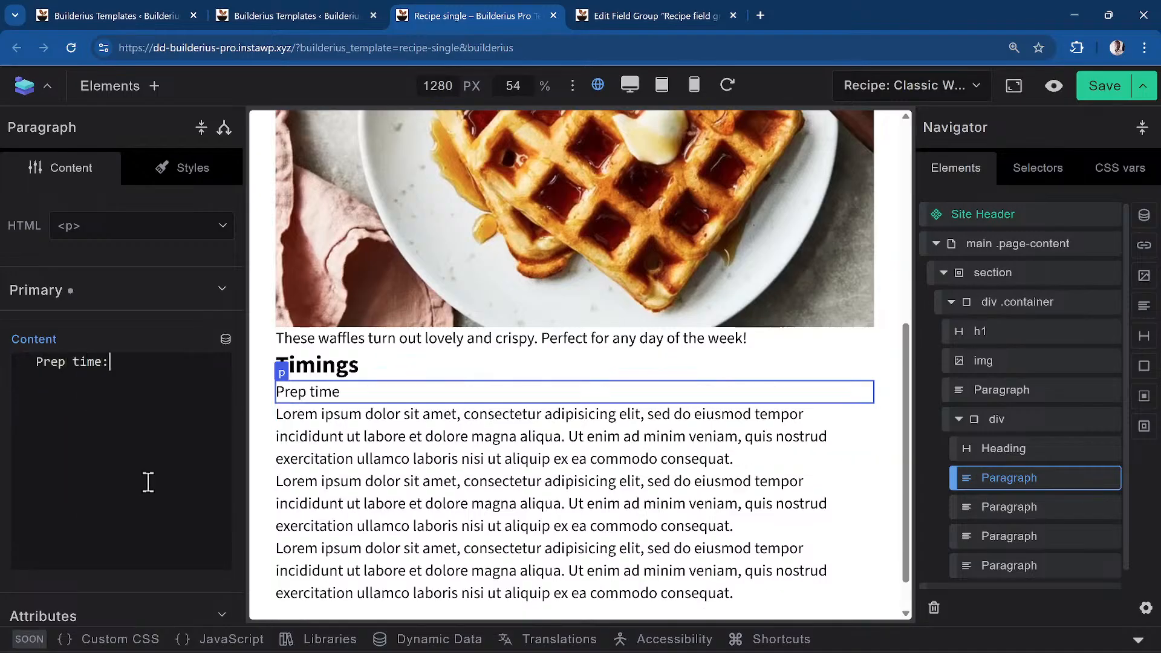
{"action": "left_click", "coordinate": [225, 340]}
{"action": "type", "text": "prep time"}
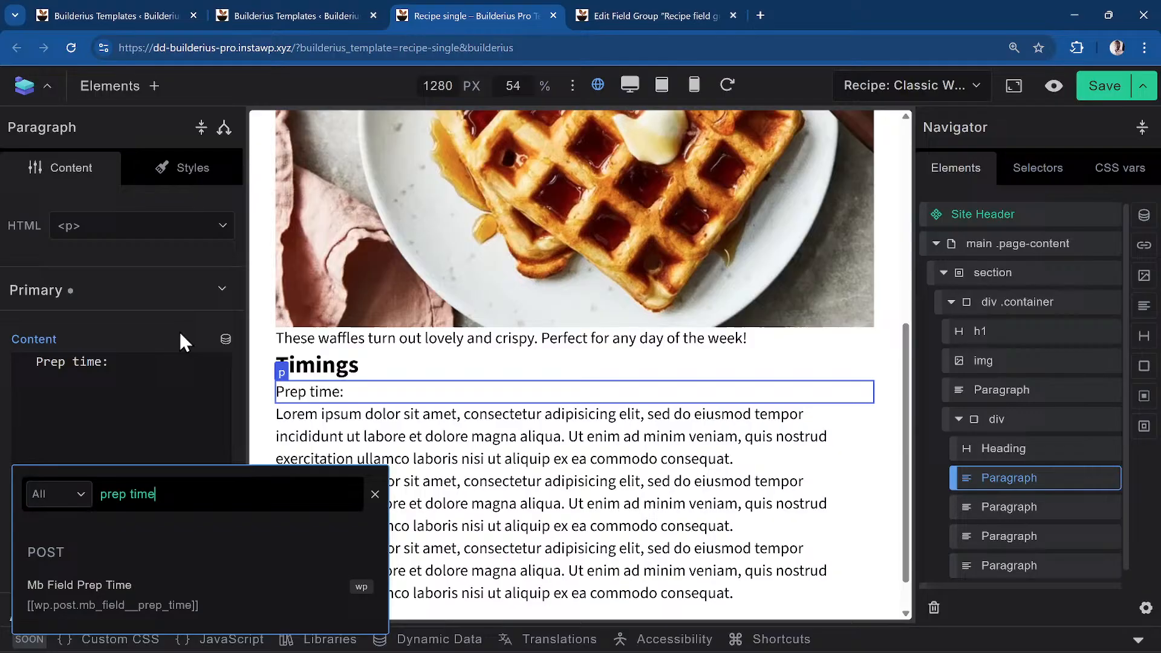
{"action": "left_click", "coordinate": [147, 601]}
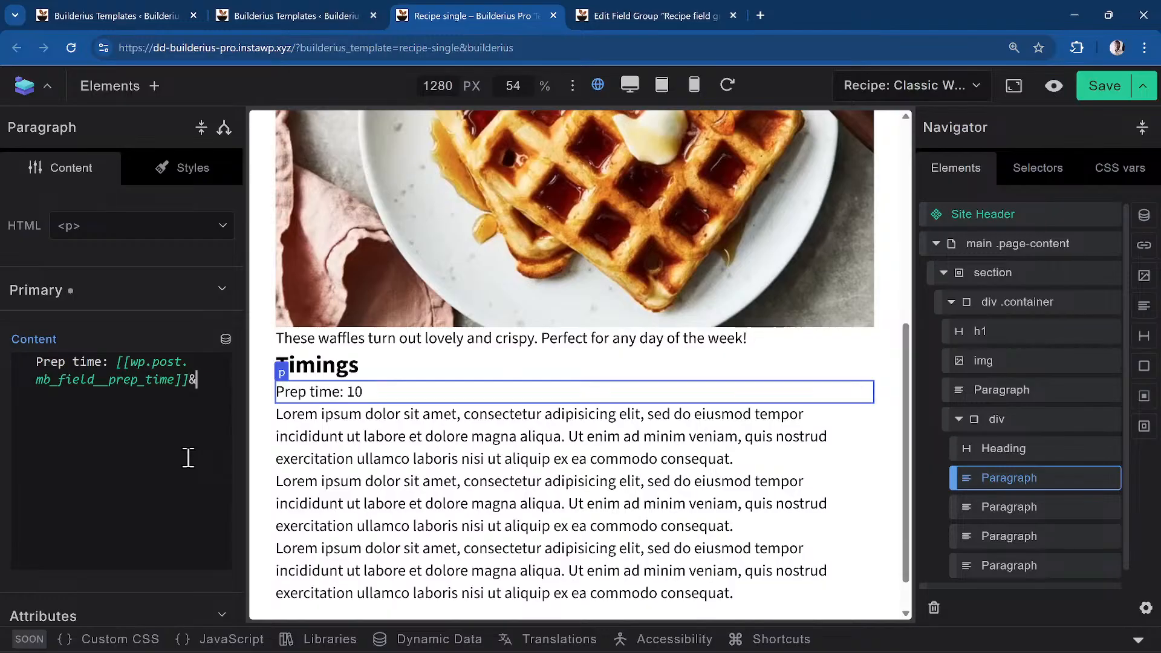
{"action": "type", "text": "nbsp"}
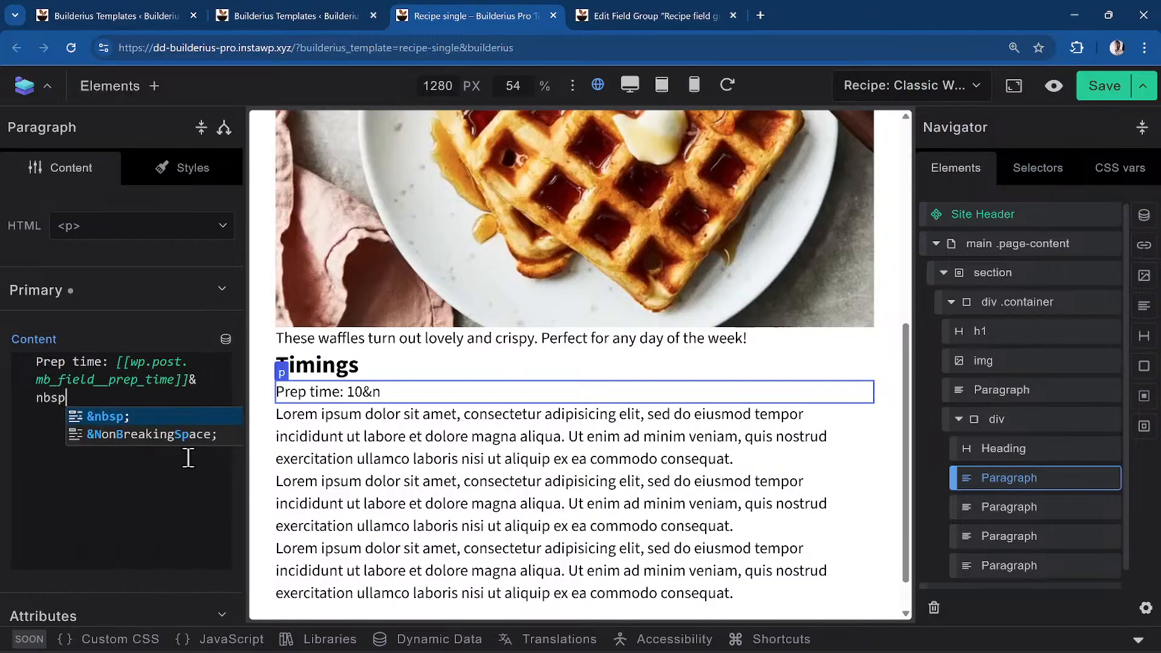
{"action": "type", "text": ";mins"}
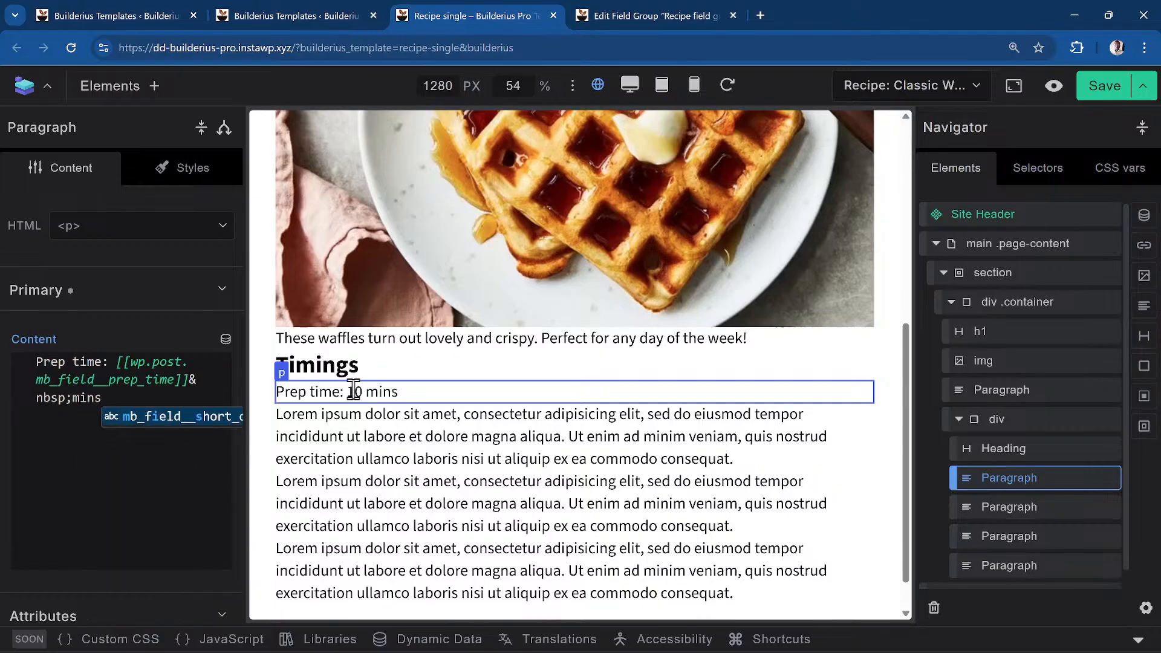
{"action": "left_click_drag", "start_coordinate": [142, 392], "coordinate": [12, 351]}
{"action": "key", "text": "ctrl+c"}
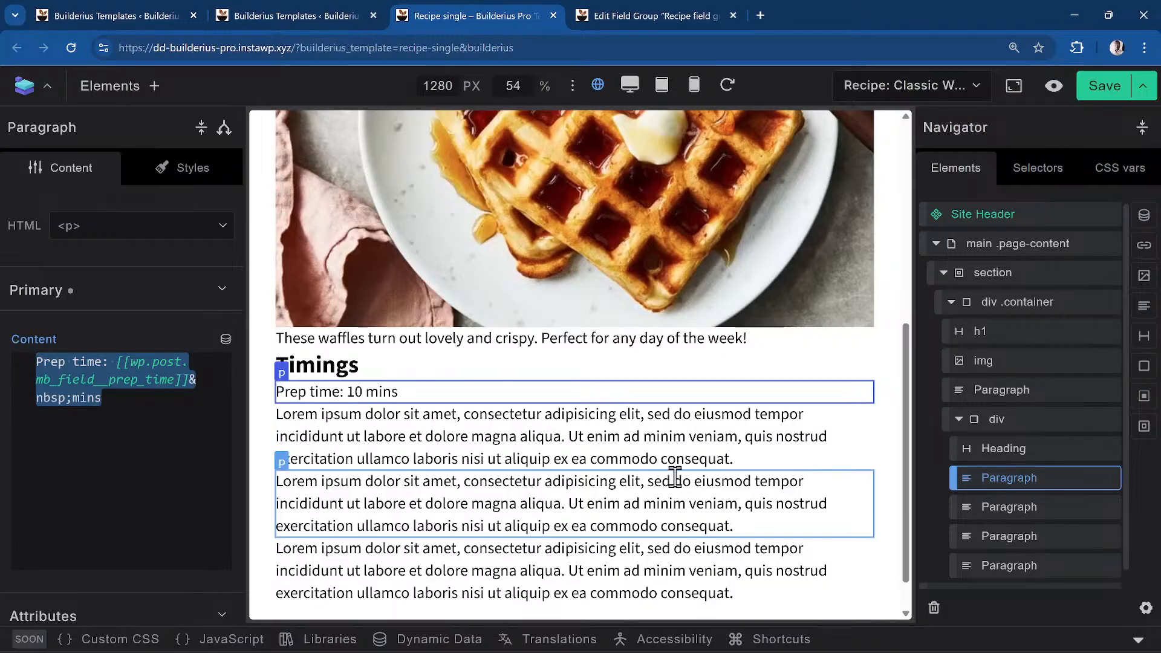
Paste the Prep time content into the second paragraph and change its label and field tag to 'cook'
{"action": "left_click", "coordinate": [1052, 508]}
{"action": "key", "text": "ctrl+a"}
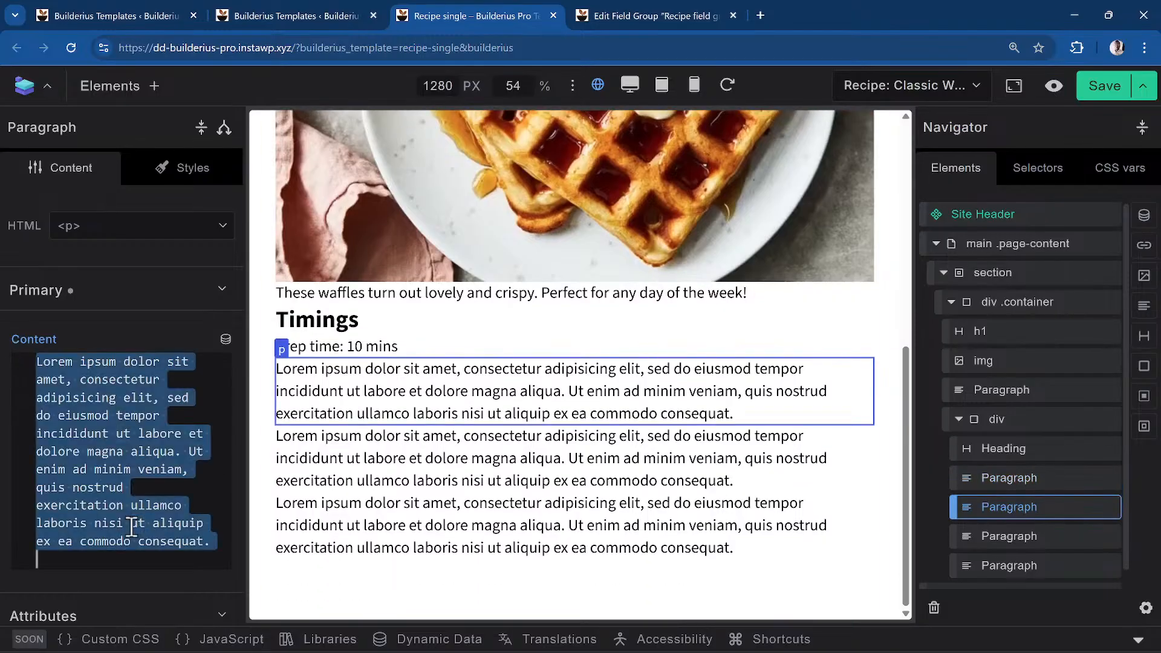
{"action": "key", "text": "ctrl+v"}
{"action": "double_click", "coordinate": [51, 362]}
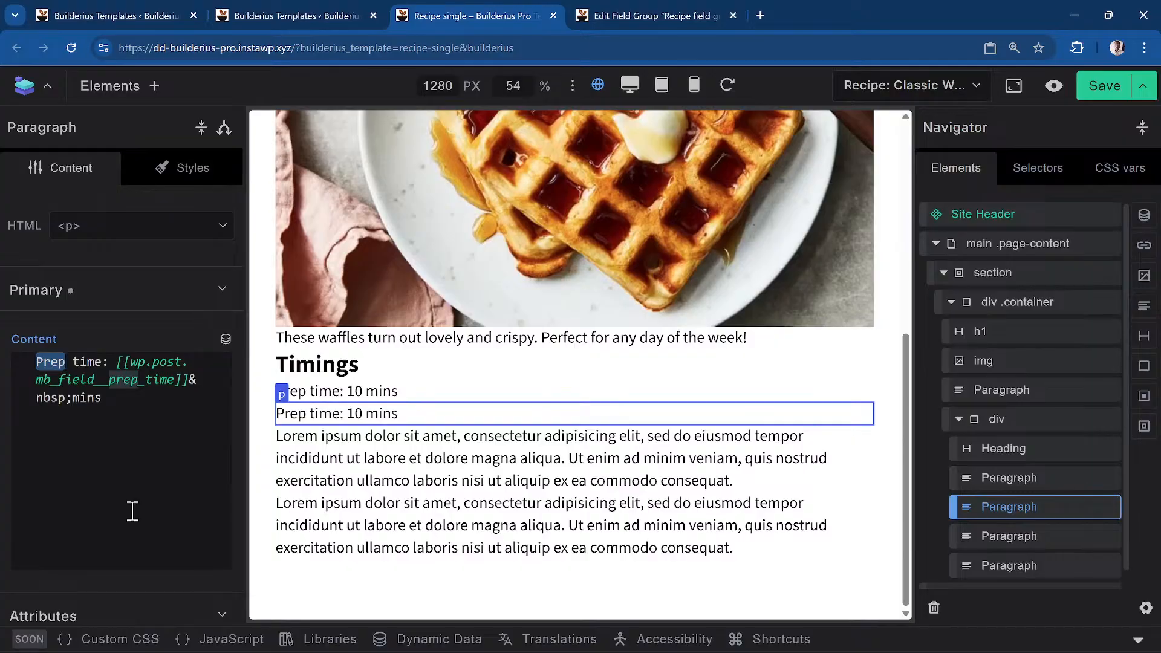
{"action": "type", "text": "Cook"}
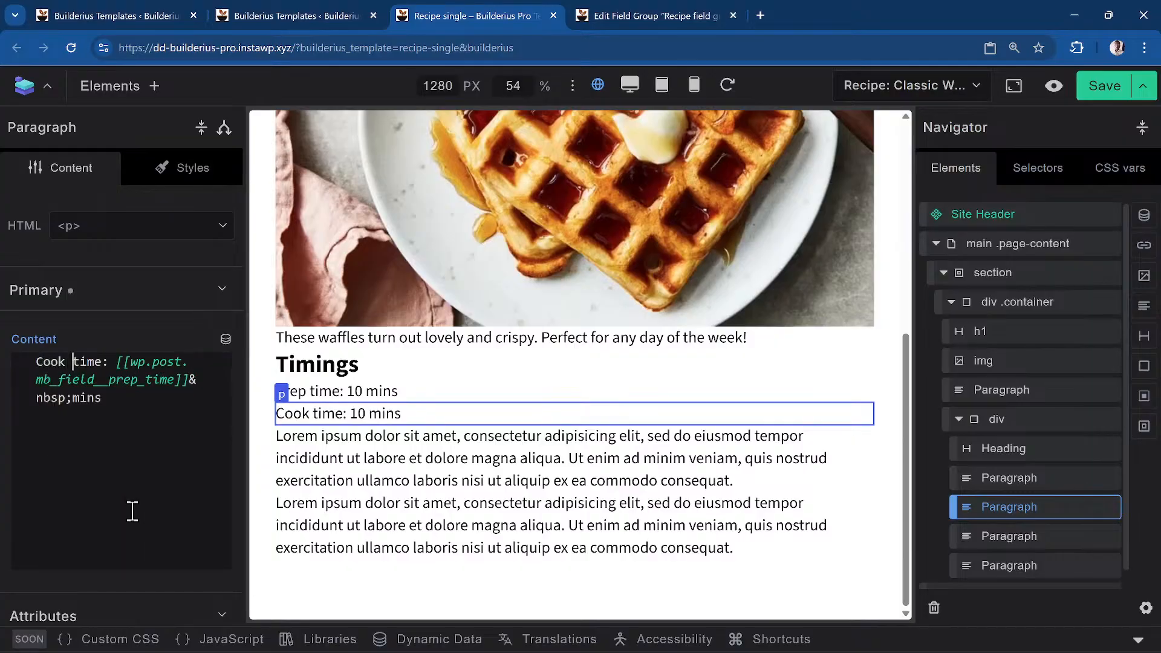
{"action": "key", "text": "BackSpace"}
{"action": "key", "text": "BackSpace"}
{"action": "key", "text": "BackSpace"}
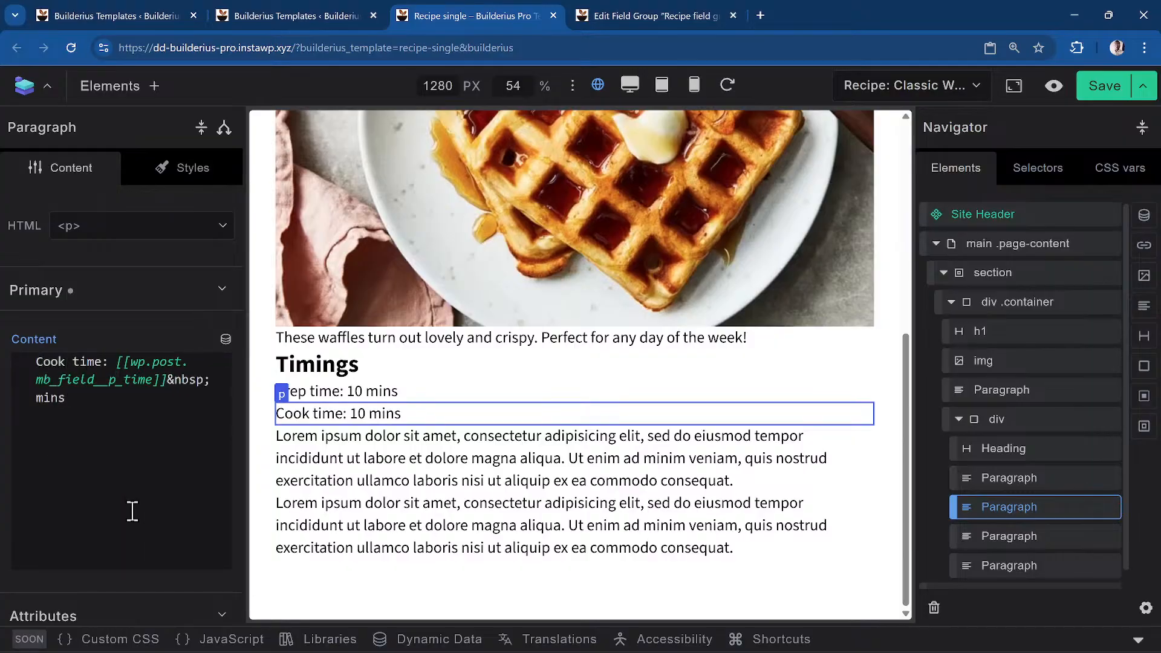
{"action": "key", "text": "BackSpace"}
{"action": "type", "text": "cook"}
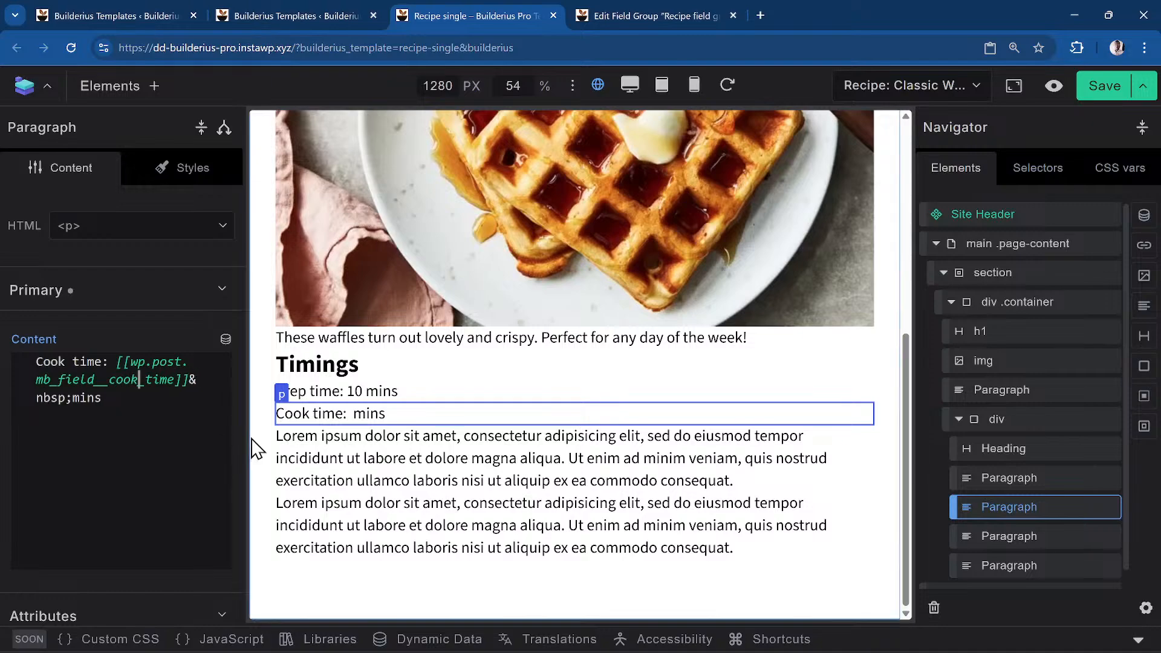
{"action": "left_click", "coordinate": [147, 425]}
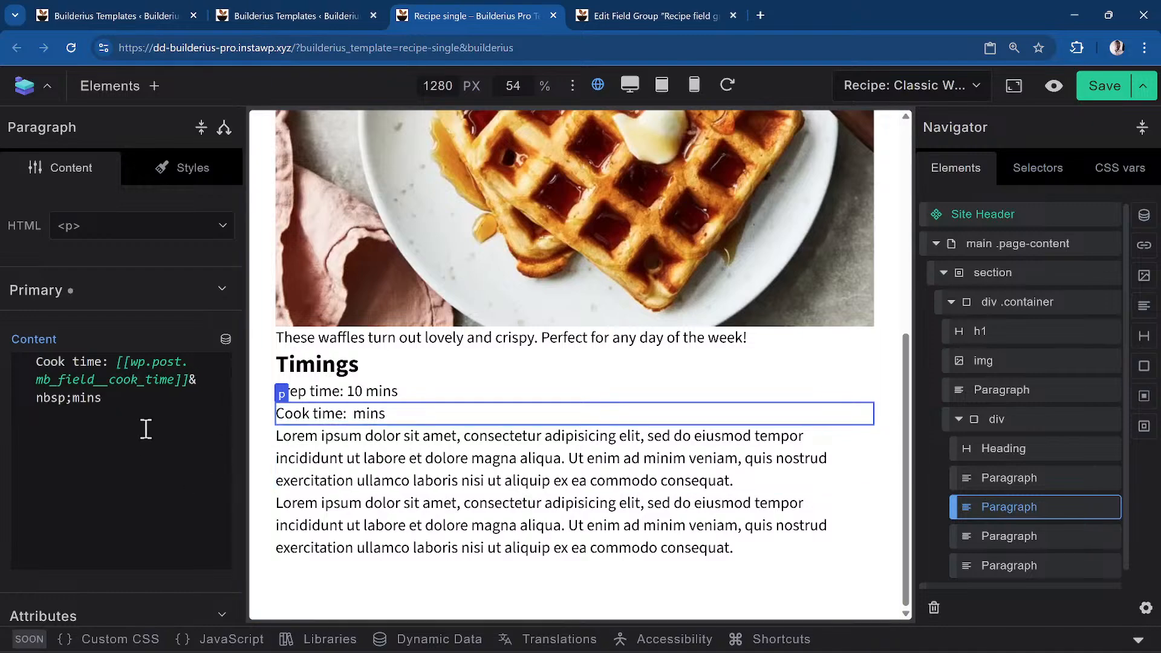
Check the recipe field group's field names, then reselect the Cook time paragraph in the template
{"action": "left_click", "coordinate": [669, 16]}
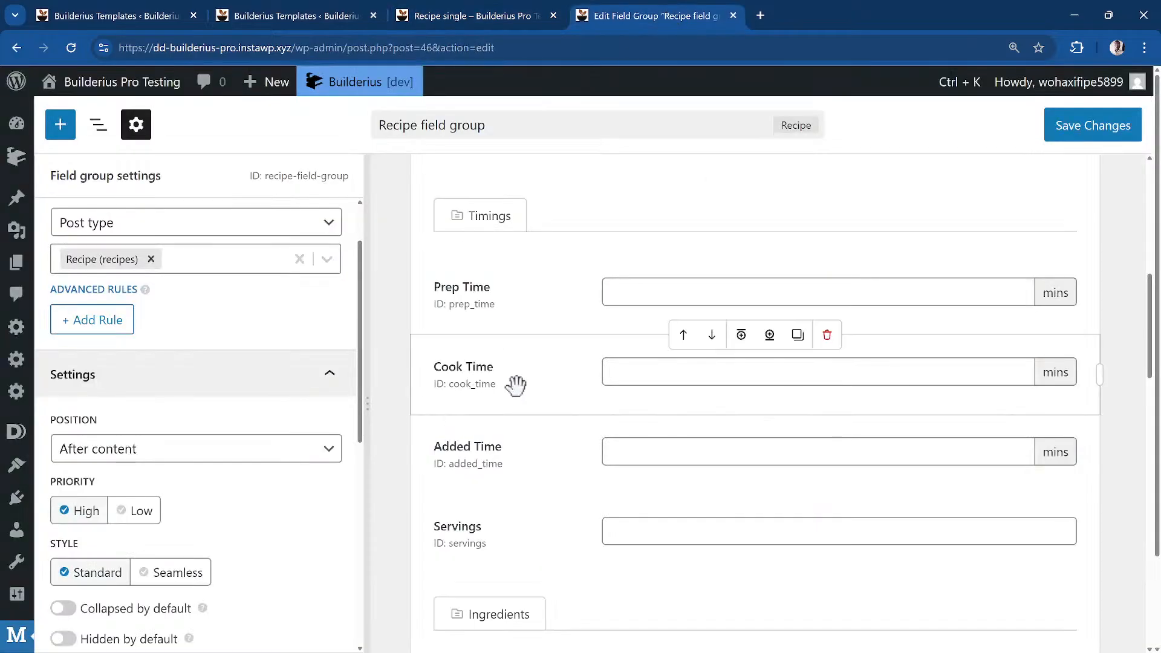
{"action": "left_click", "coordinate": [423, 16]}
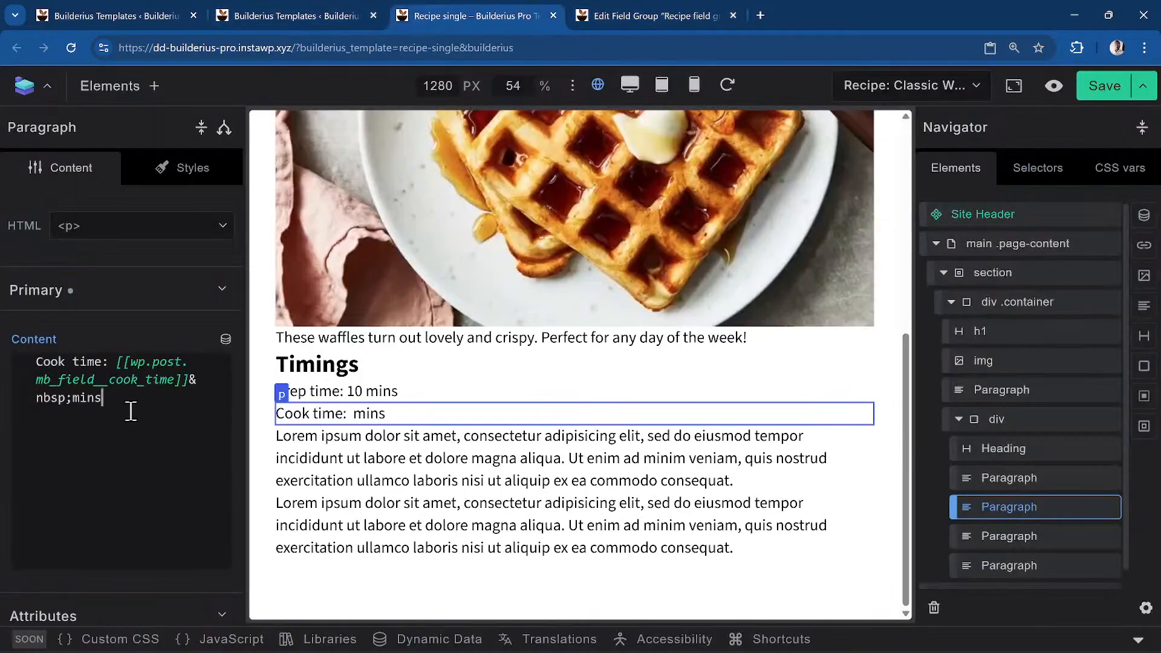
{"action": "left_click", "coordinate": [550, 464]}
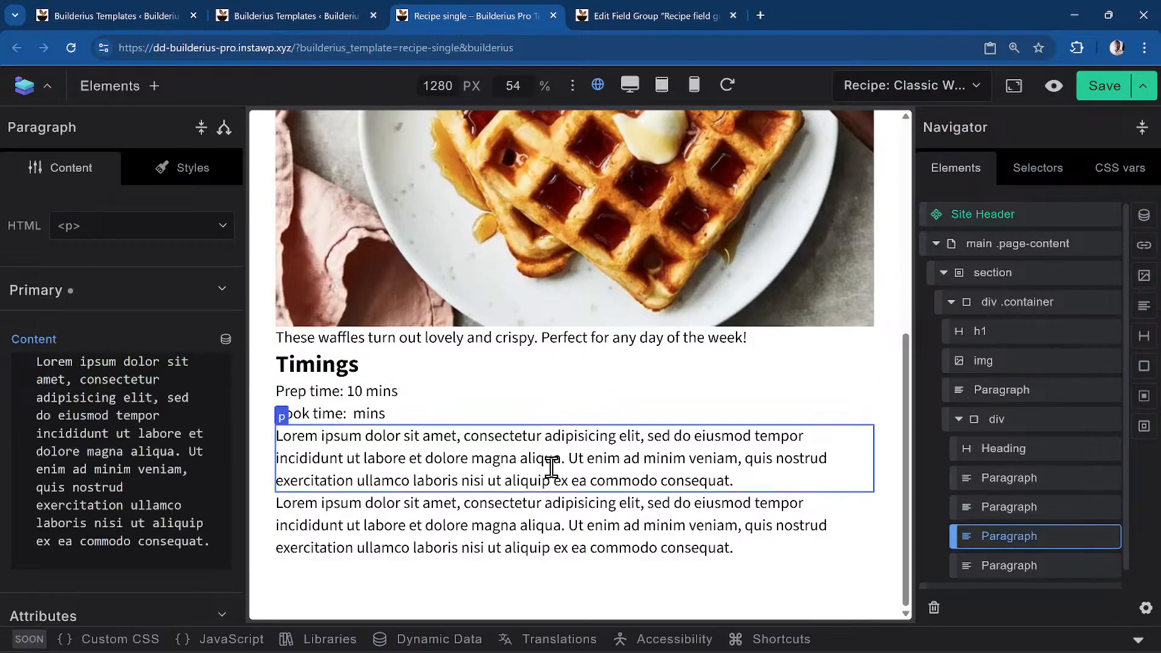
{"action": "left_click", "coordinate": [458, 394]}
{"action": "left_click", "coordinate": [446, 417]}
Replace the broken tag with Mb Field Cook Time so the line reads 'Cook time: 15 mins'
{"action": "left_click", "coordinate": [174, 393]}
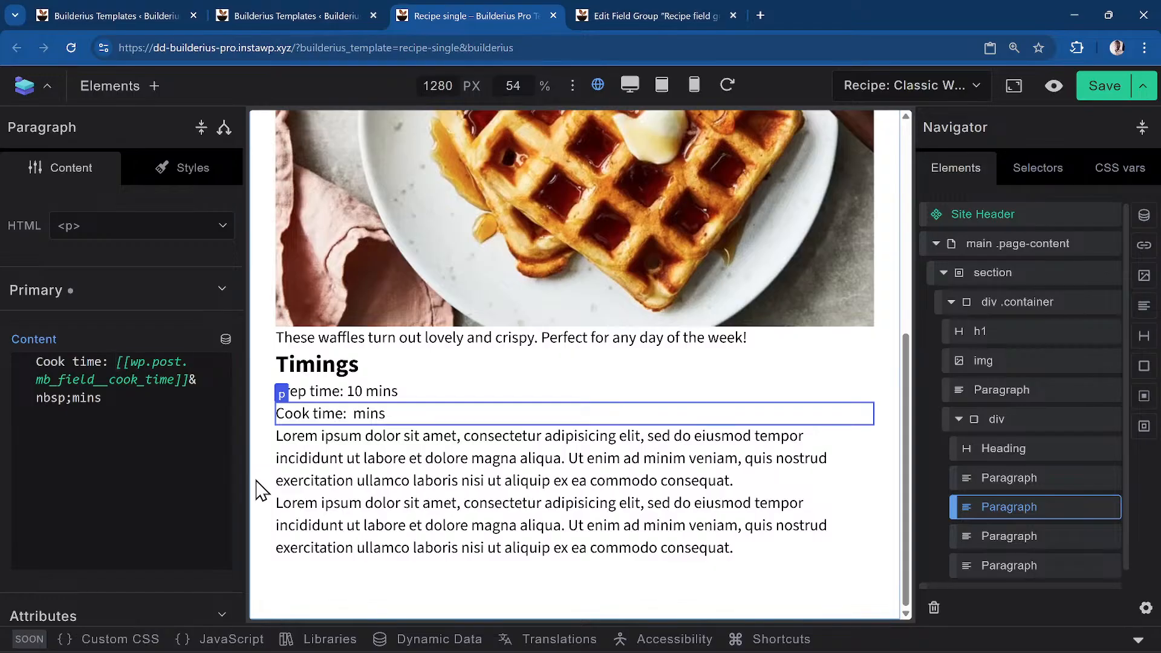
{"action": "key", "text": "shift+Right"}
{"action": "key", "text": "shift+Right"}
{"action": "key", "text": "shift+Right"}
{"action": "key", "text": "shift+Right"}
{"action": "key", "text": "shift+Right"}
{"action": "key", "text": "shift+Right"}
{"action": "key", "text": "shift+Right"}
{"action": "key", "text": "shift+Right"}
{"action": "key", "text": "shift+Right"}
{"action": "key", "text": "shift+Right"}
{"action": "key", "text": "shift+Right"}
{"action": "key", "text": "shift+Right"}
{"action": "key", "text": "shift+Right"}
{"action": "key", "text": "shift+Right"}
{"action": "key", "text": "shift+Right"}
{"action": "key", "text": "shift+Right"}
{"action": "key", "text": "shift+Right"}
{"action": "key", "text": "shift+Right"}
{"action": "key", "text": "shift+Right"}
{"action": "key", "text": "shift+Right"}
{"action": "key", "text": "BackSpace"}
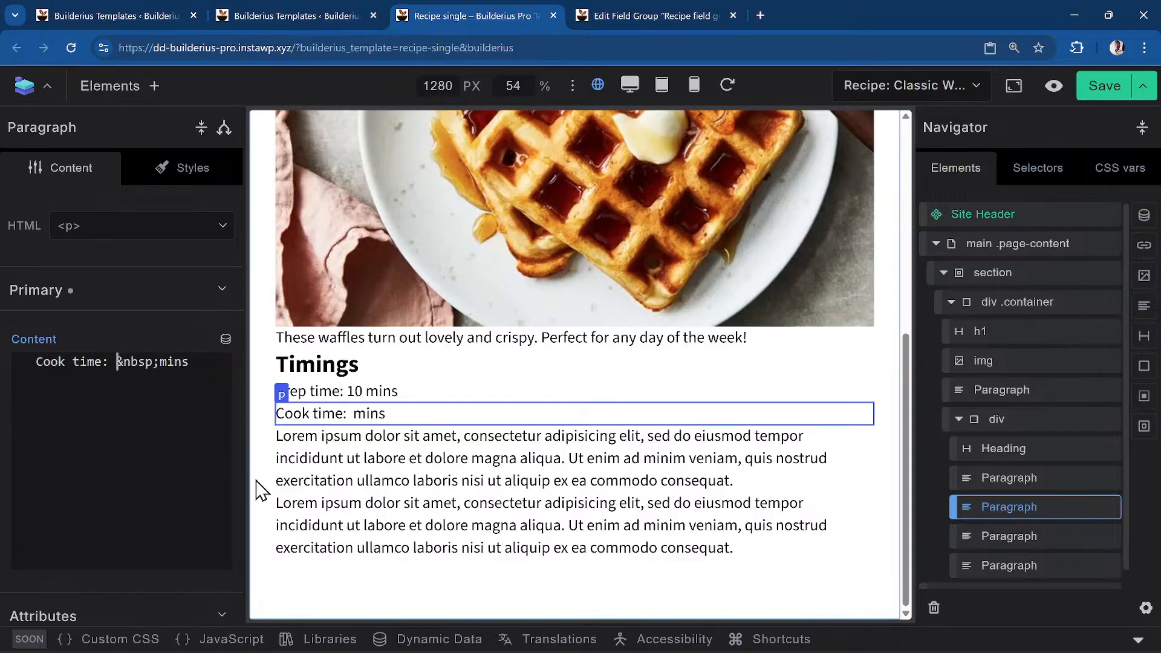
{"action": "left_click", "coordinate": [226, 339]}
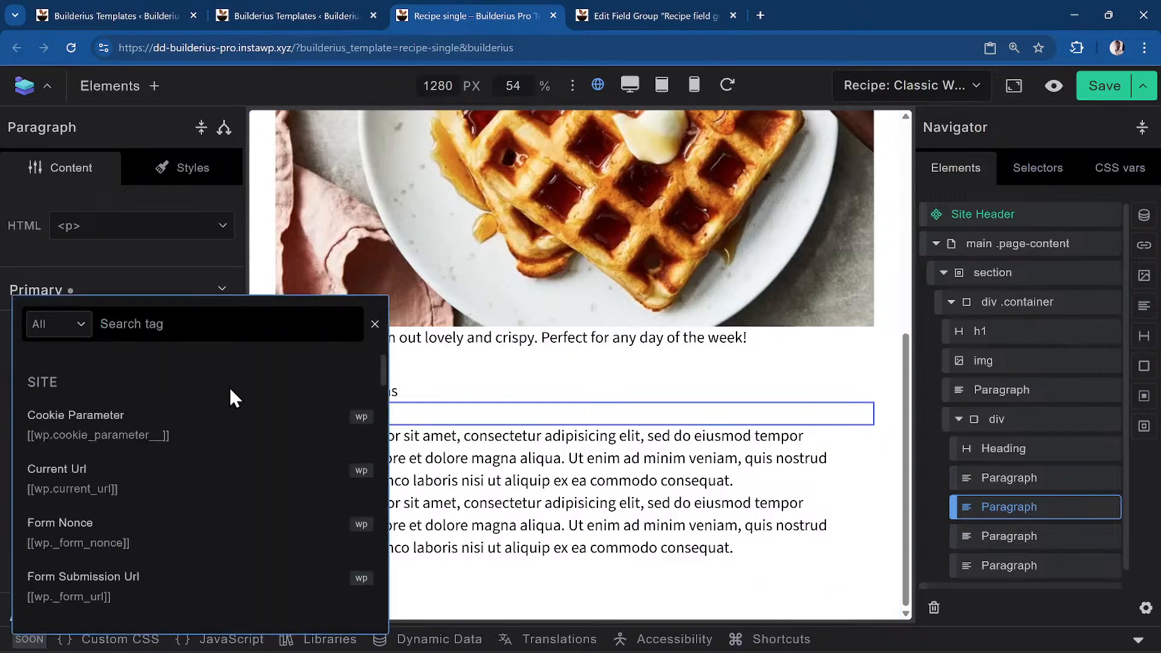
{"action": "type", "text": "cook time"}
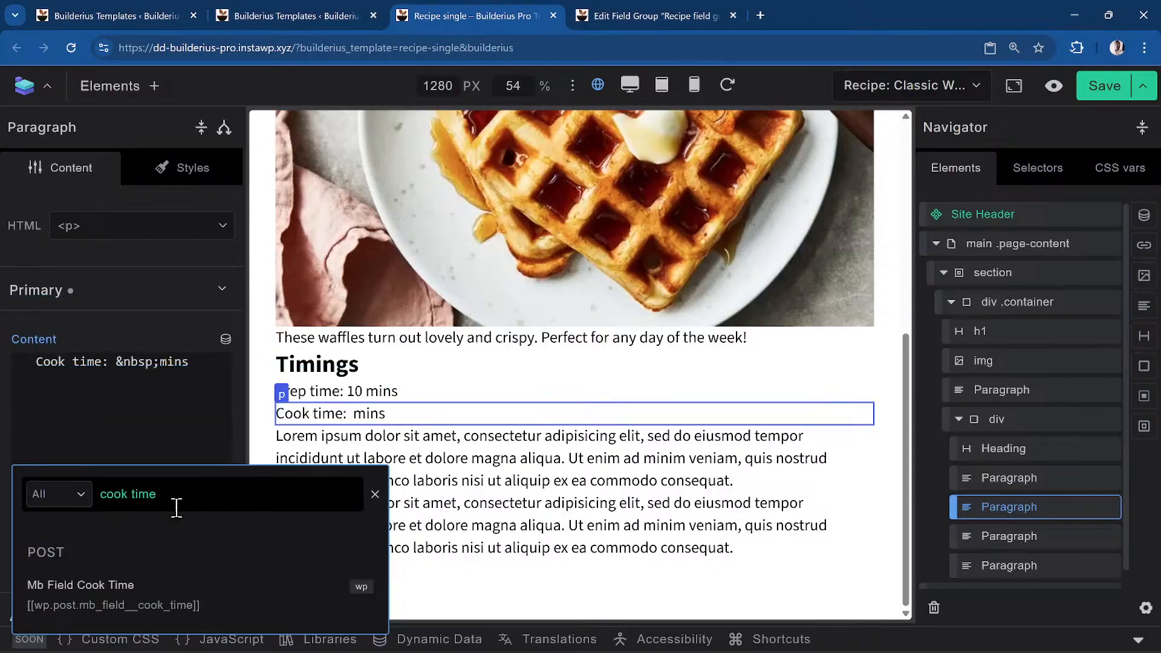
{"action": "left_click", "coordinate": [129, 585]}
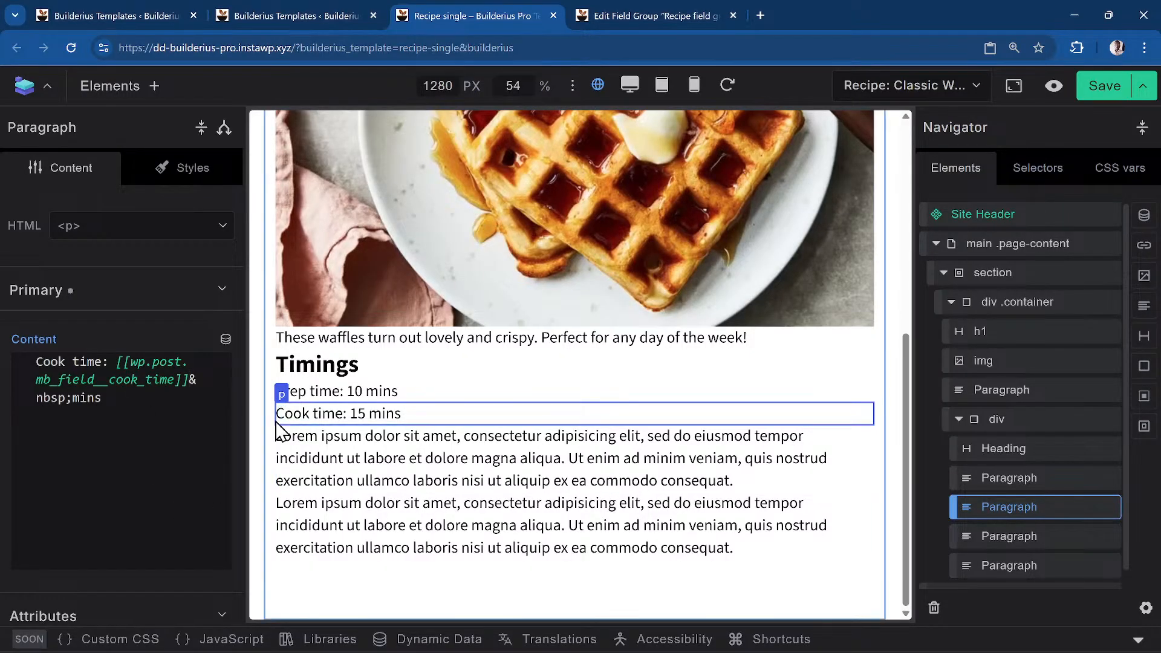
{"action": "left_click", "coordinate": [501, 470]}
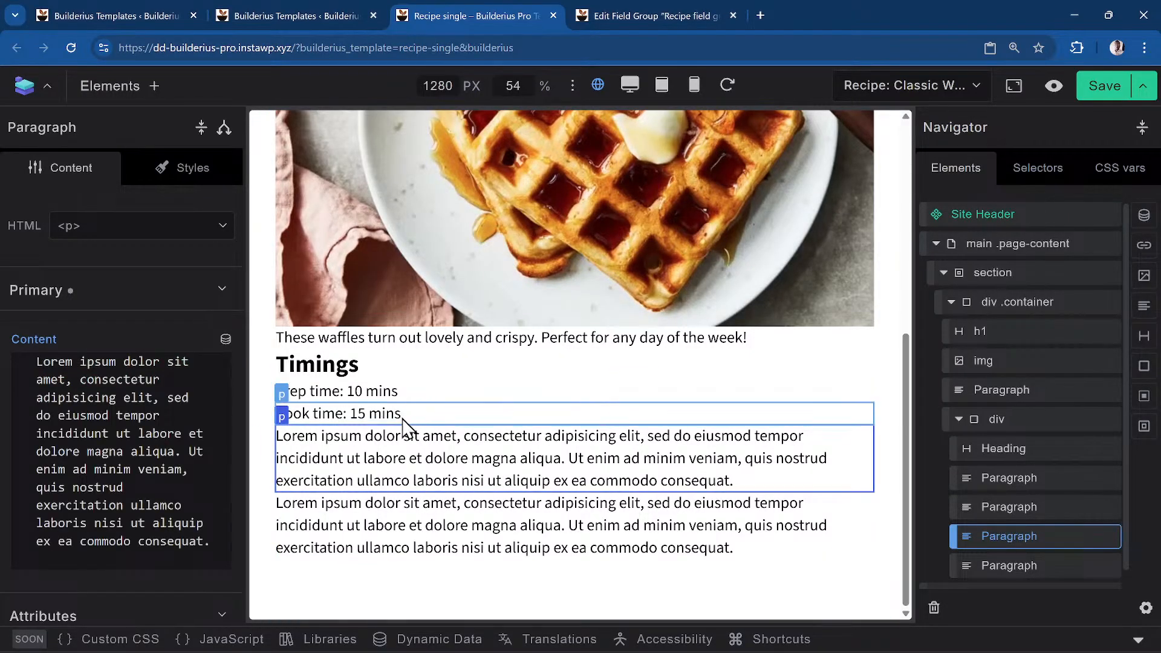
Copy the Cook time paragraph's content and paste it over the first Lorem paragraph's text
{"action": "left_click", "coordinate": [376, 413]}
{"action": "left_click", "coordinate": [131, 444]}
{"action": "key", "text": "ctrl+a"}
{"action": "key", "text": "ctrl+c"}
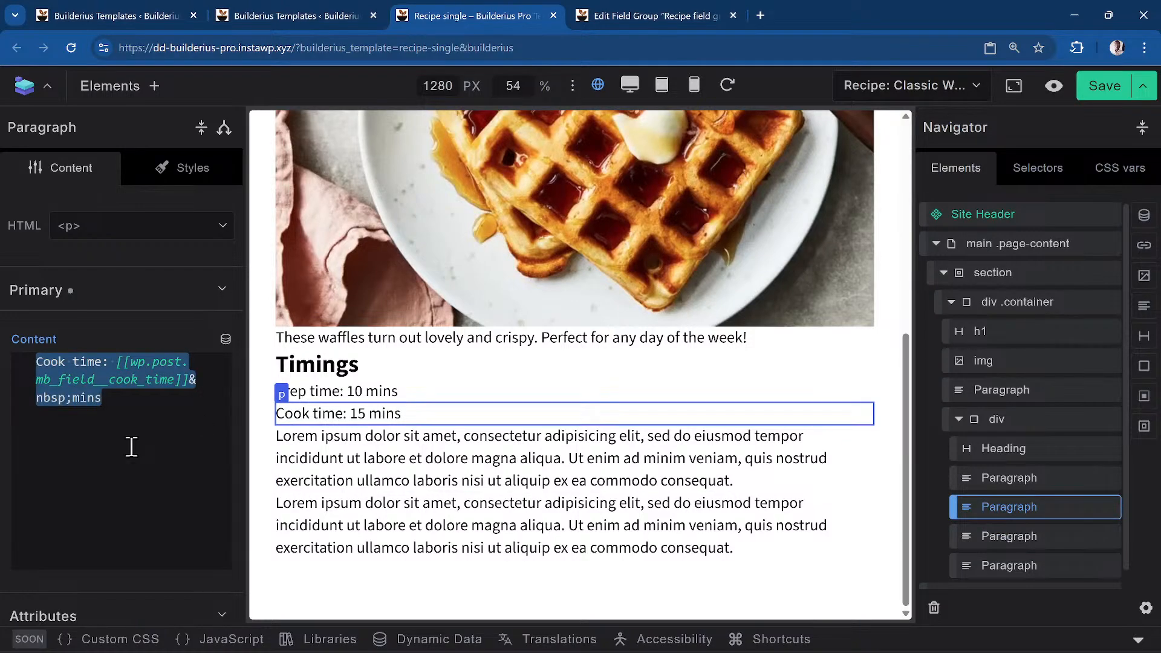
{"action": "left_click", "coordinate": [460, 486]}
{"action": "double_click", "coordinate": [57, 451]}
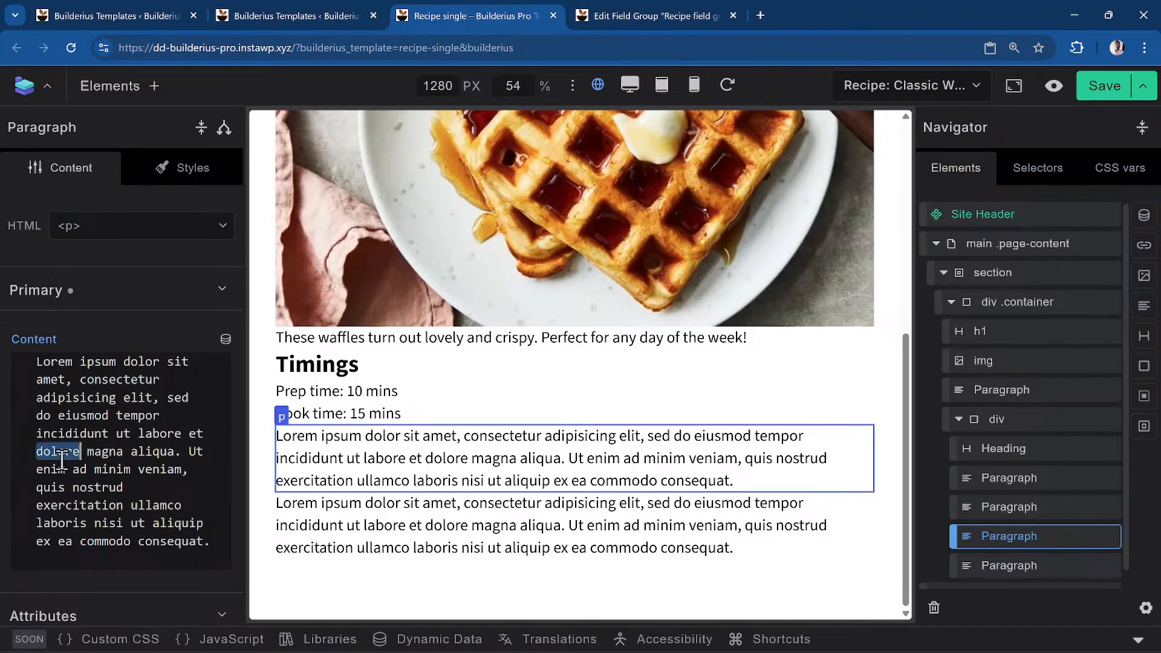
{"action": "key", "text": "ctrl+a"}
{"action": "key", "text": "ctrl+v"}
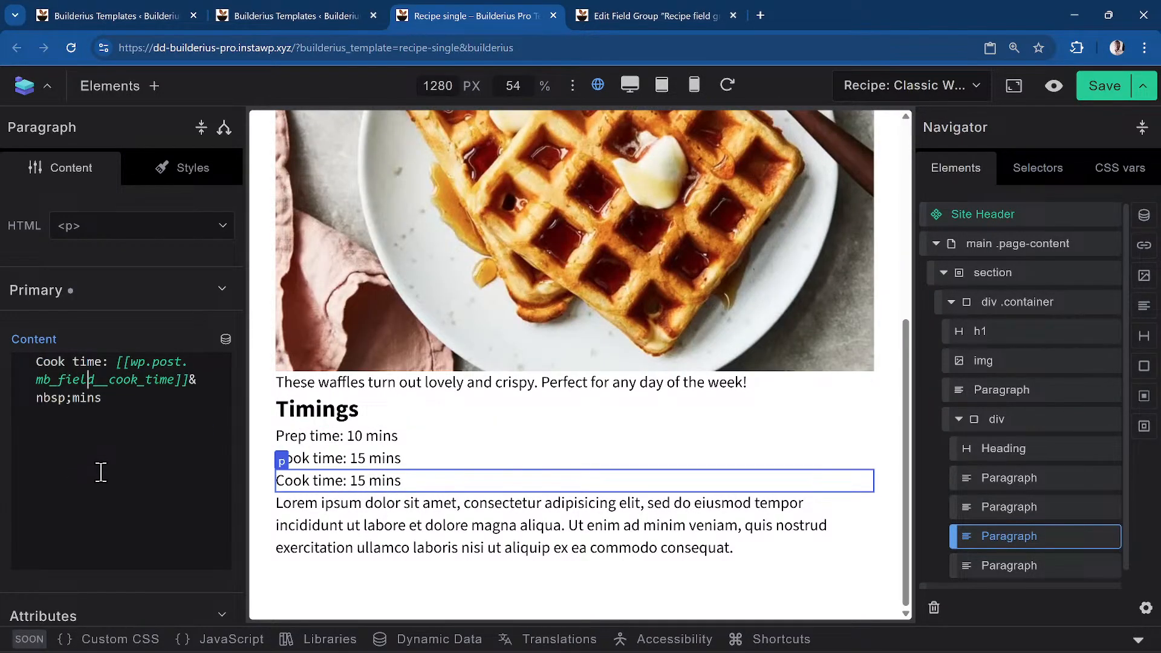
Relabel the pasted line 'Added time' and point its tag at mb_field__added_time
{"action": "key", "text": "BackSpace"}
{"action": "key", "text": "BackSpace"}
{"action": "key", "text": "BackSpace"}
{"action": "key", "text": "BackSpace"}
{"action": "type", "text": "Added"}
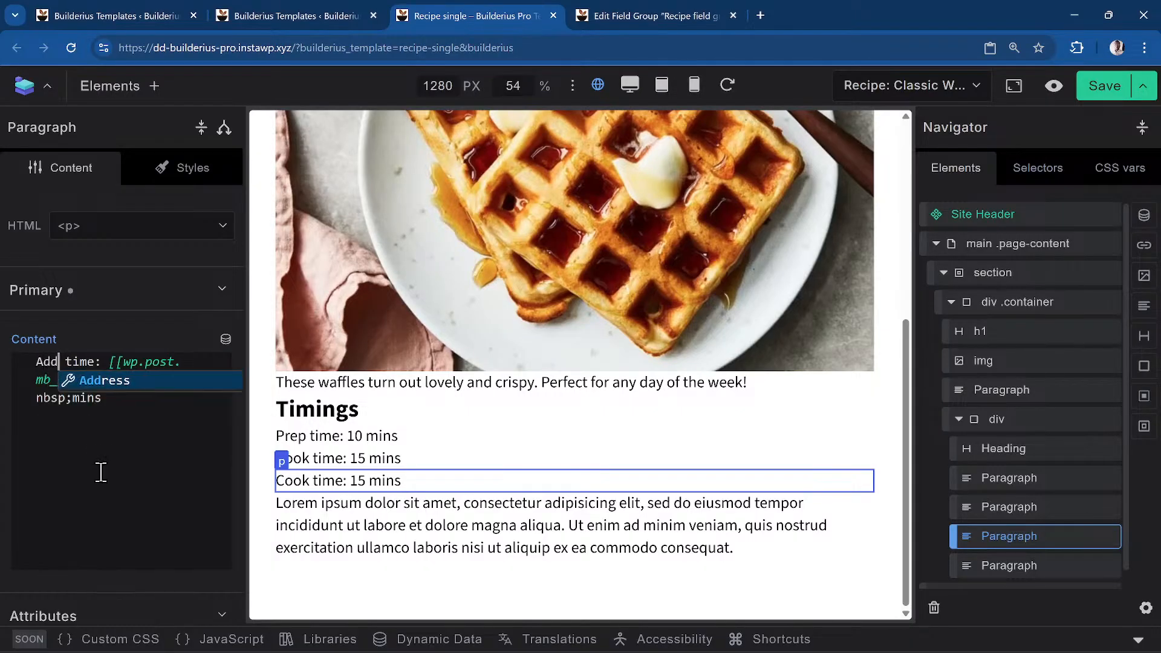
{"action": "key", "text": "Right"}
{"action": "key", "text": "Right"}
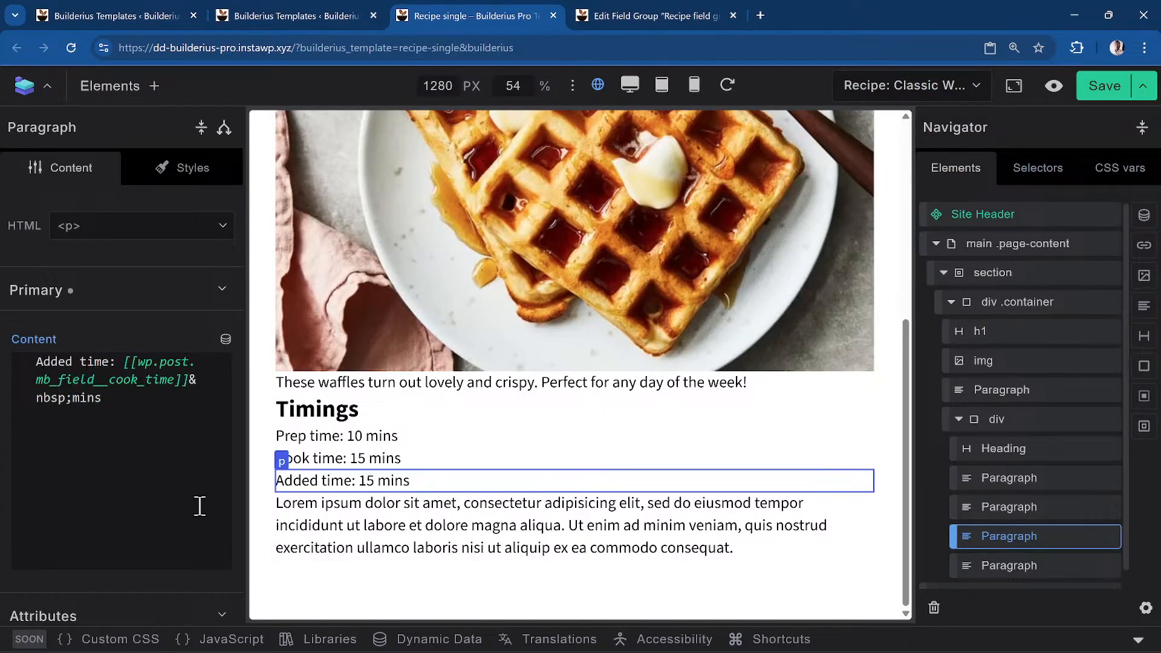
{"action": "key", "text": "BackSpace"}
{"action": "key", "text": "BackSpace"}
{"action": "key", "text": "BackSpace"}
{"action": "key", "text": "BackSpace"}
{"action": "type", "text": "added"}
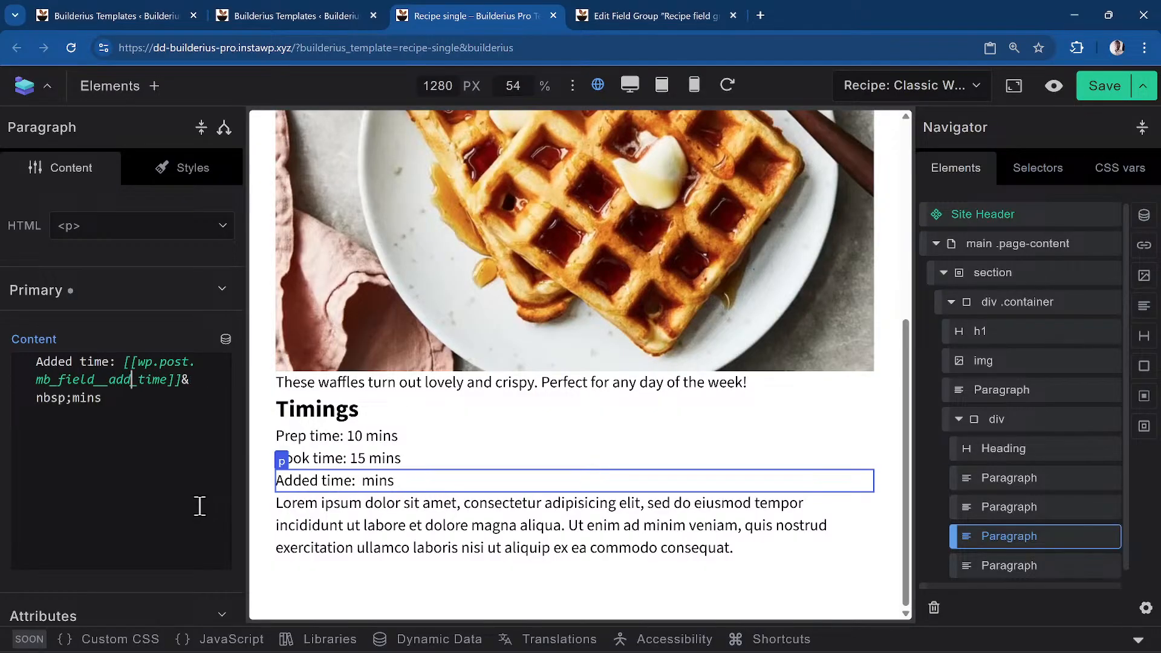
{"action": "left_click", "coordinate": [433, 534]}
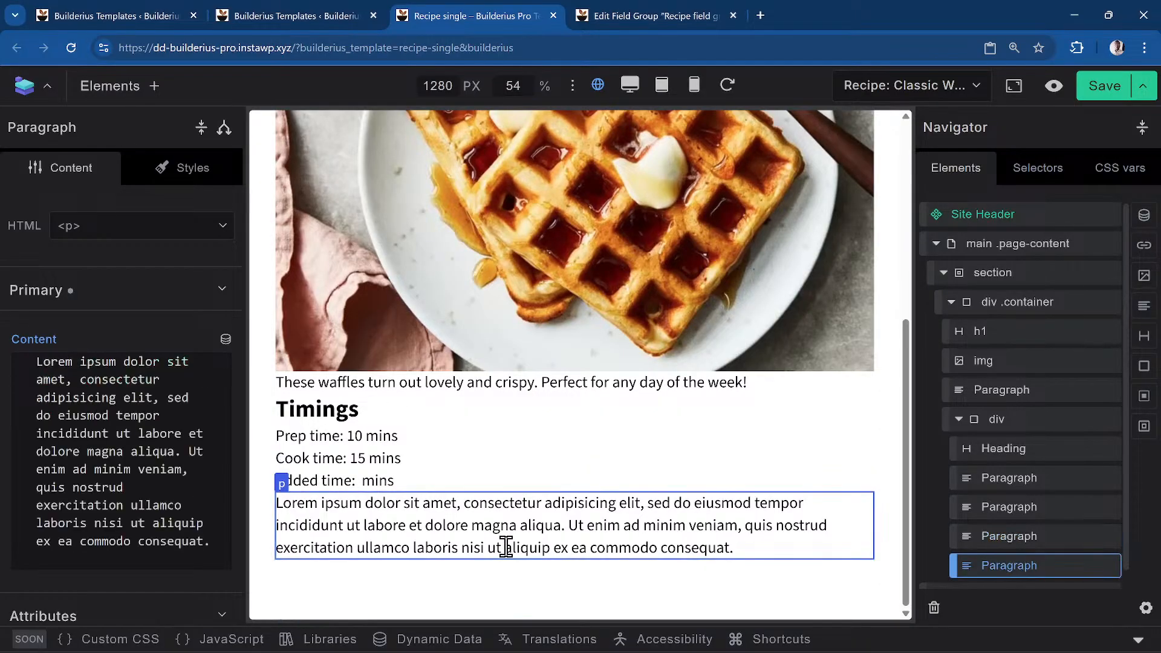
{"action": "left_click", "coordinate": [453, 484]}
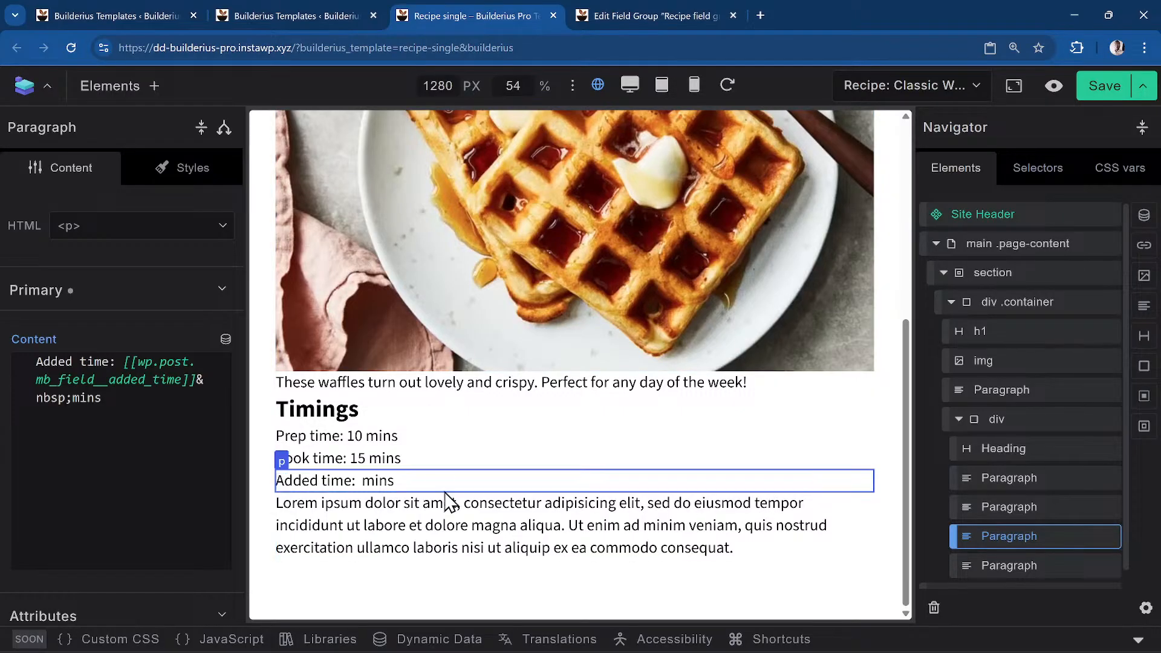
{"action": "left_click", "coordinate": [493, 527]}
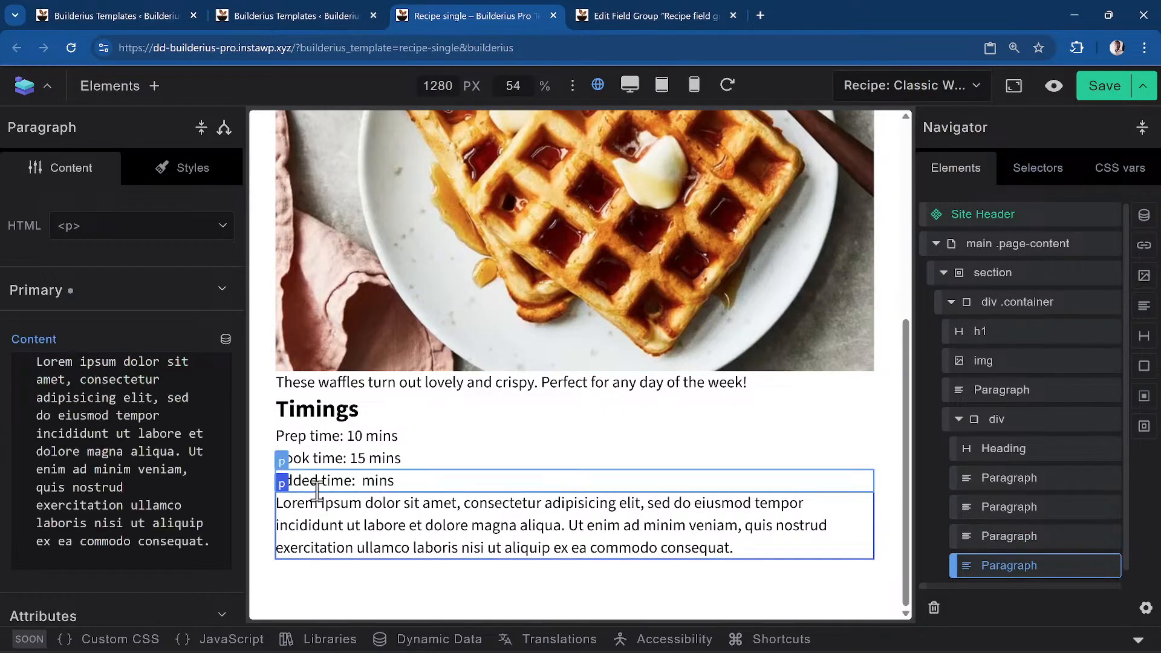
{"action": "left_click", "coordinate": [317, 487]}
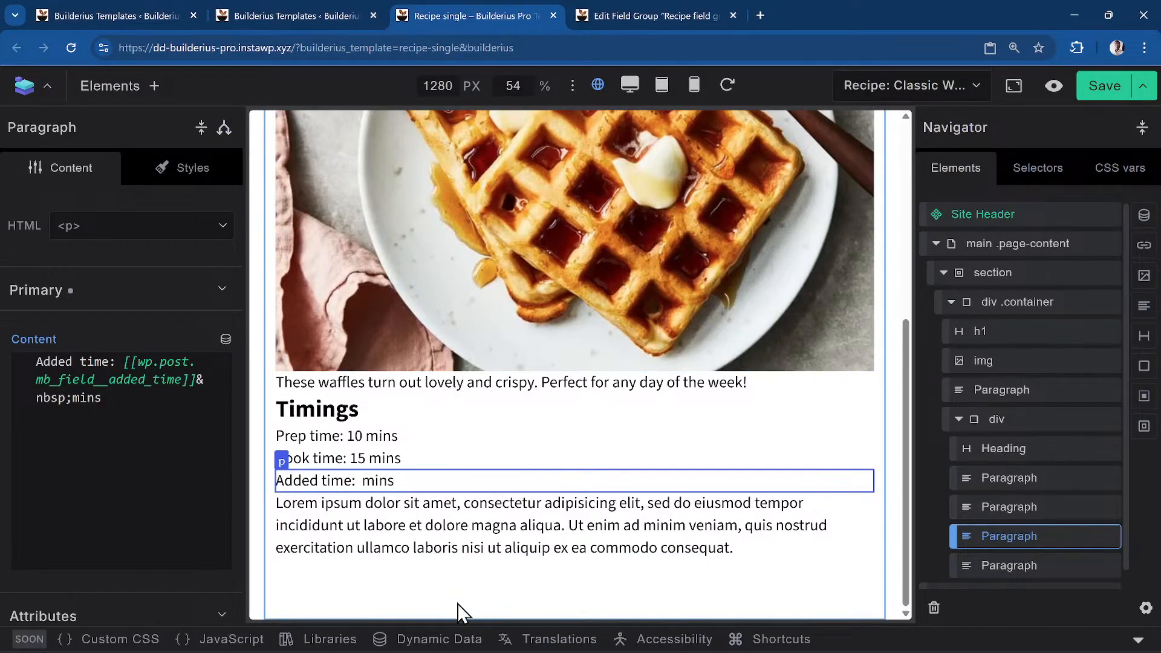
{"action": "left_click", "coordinate": [223, 128]}
Add a visibility condition of type Dynamic data to the Added time paragraph
{"action": "left_click", "coordinate": [147, 189]}
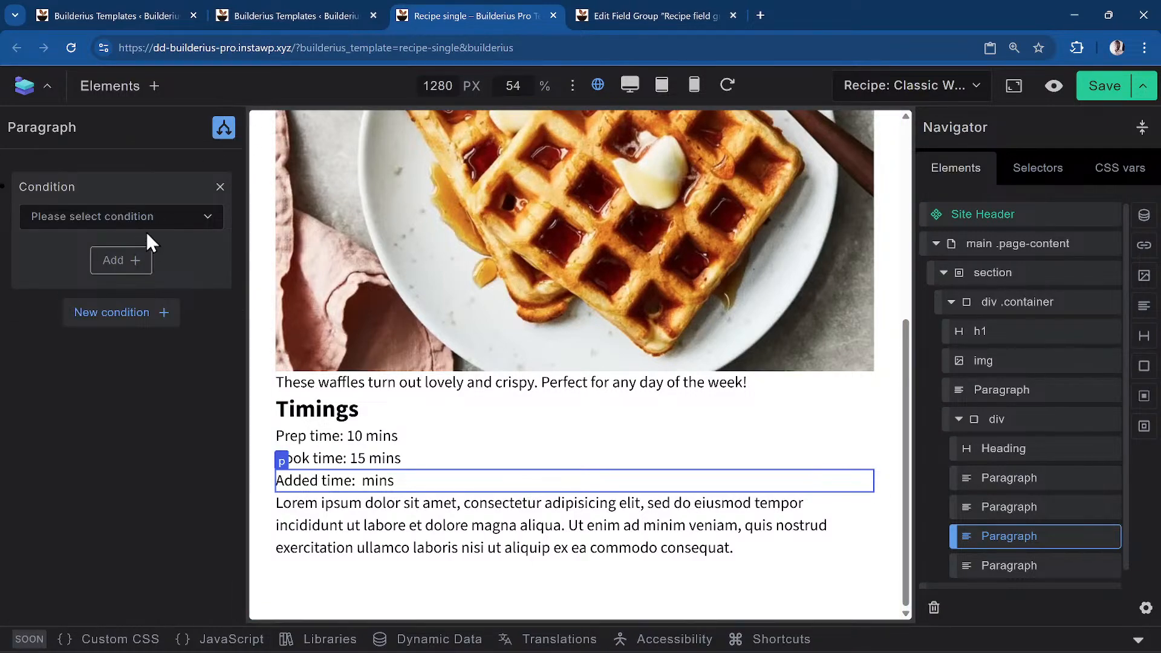
{"action": "left_click", "coordinate": [145, 219]}
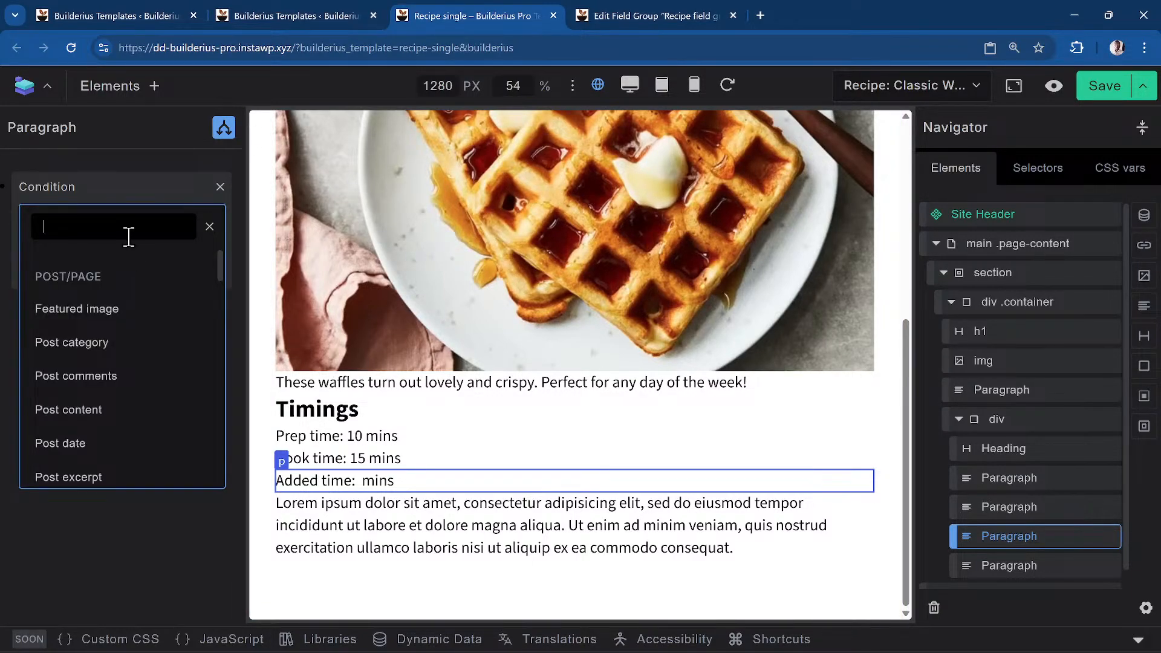
{"action": "type", "text": "me"}
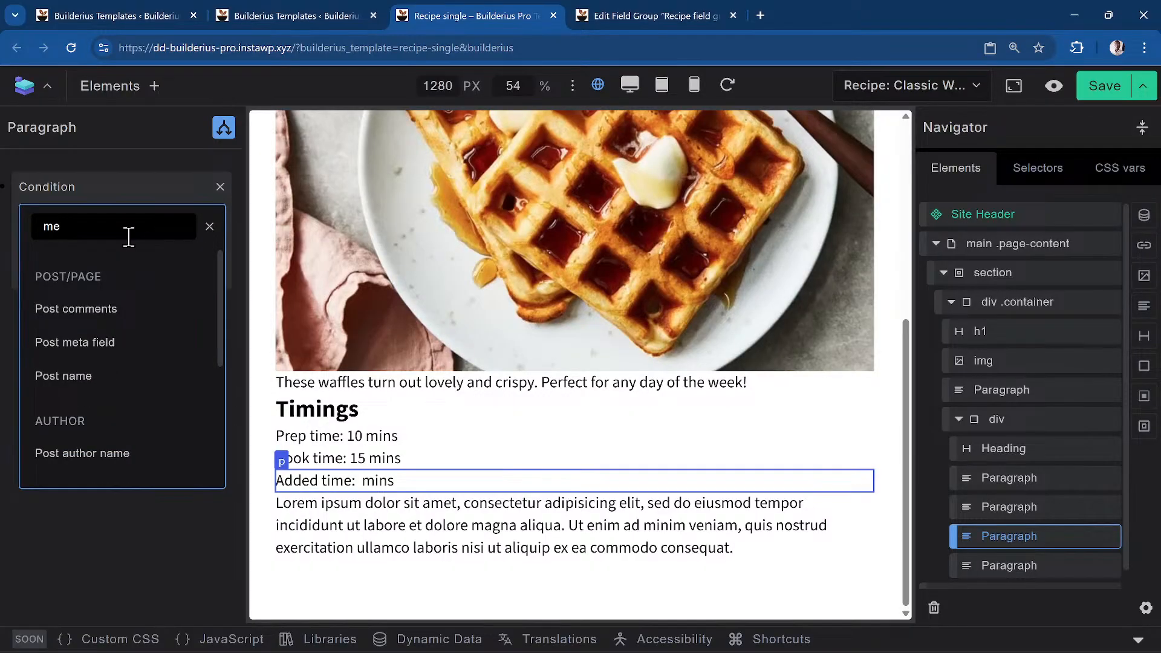
{"action": "key", "text": "BackSpace"}
{"action": "key", "text": "BackSpace"}
{"action": "type", "text": "added"}
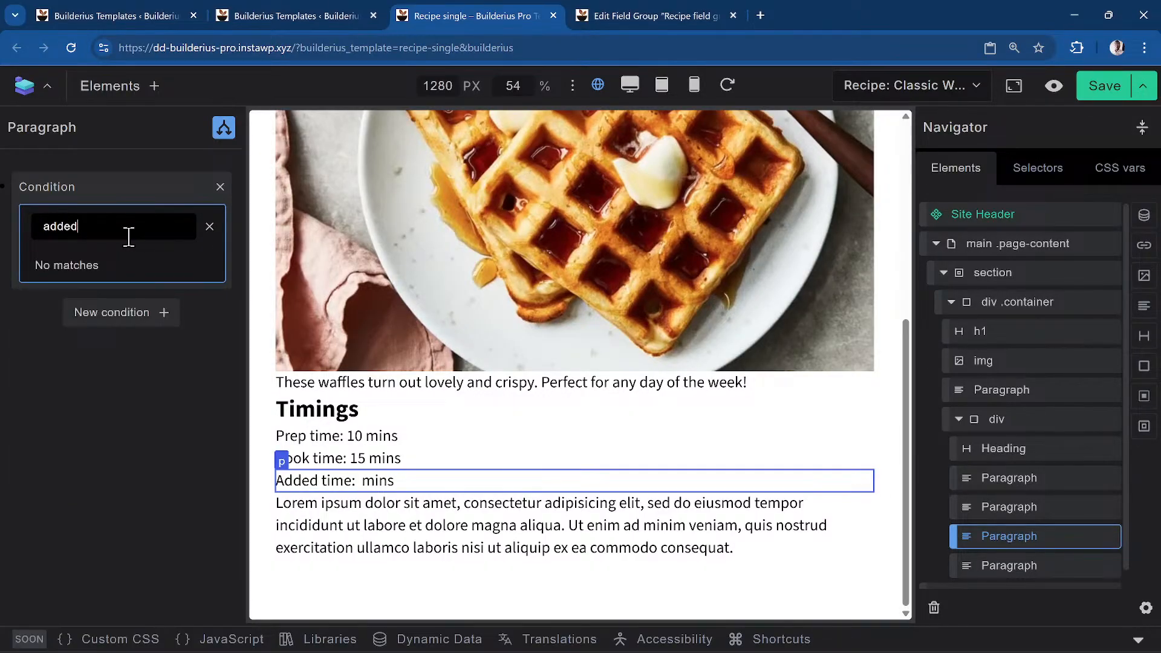
{"action": "key", "text": "BackSpace"}
{"action": "key", "text": "BackSpace"}
{"action": "type", "text": "meta"}
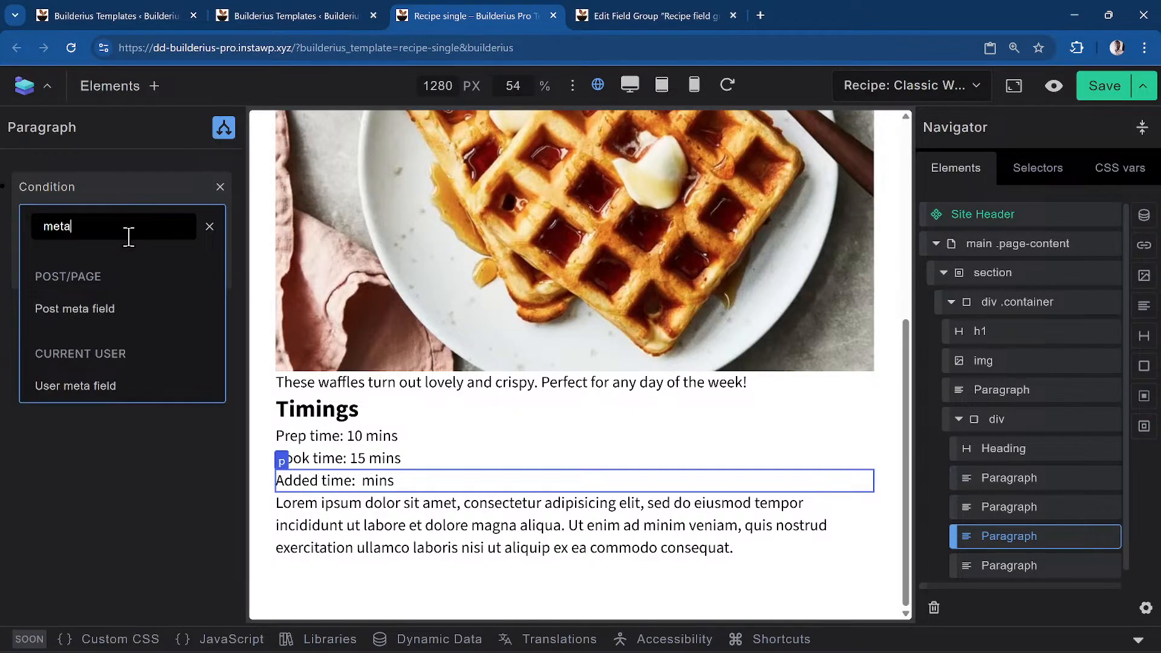
{"action": "key", "text": "BackSpace"}
{"action": "key", "text": "BackSpace"}
{"action": "key", "text": "BackSpace"}
{"action": "key", "text": "Escape"}
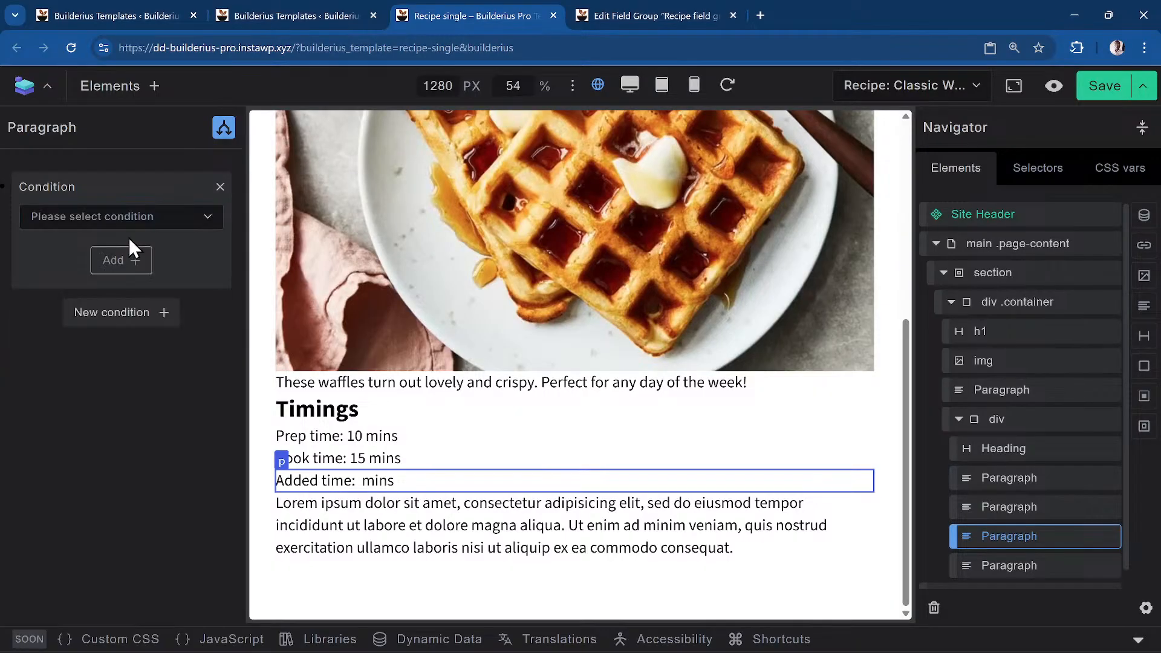
{"action": "left_click", "coordinate": [167, 216]}
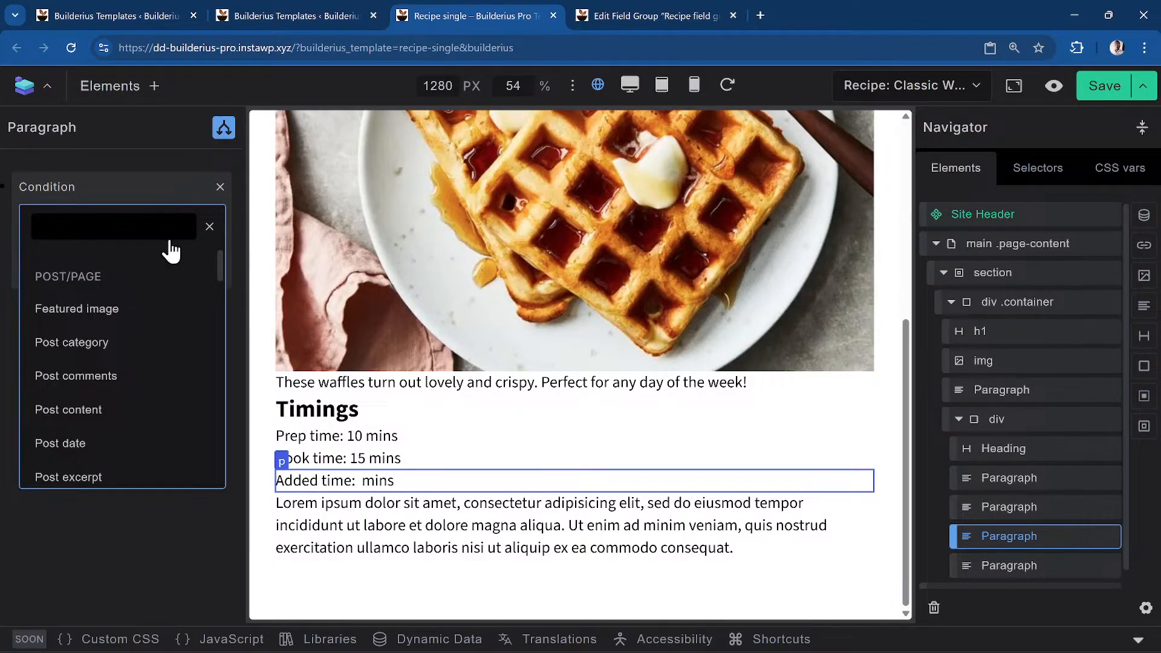
{"action": "scroll", "coordinate": [155, 358], "scroll_direction": "down", "scroll_amount": 15}
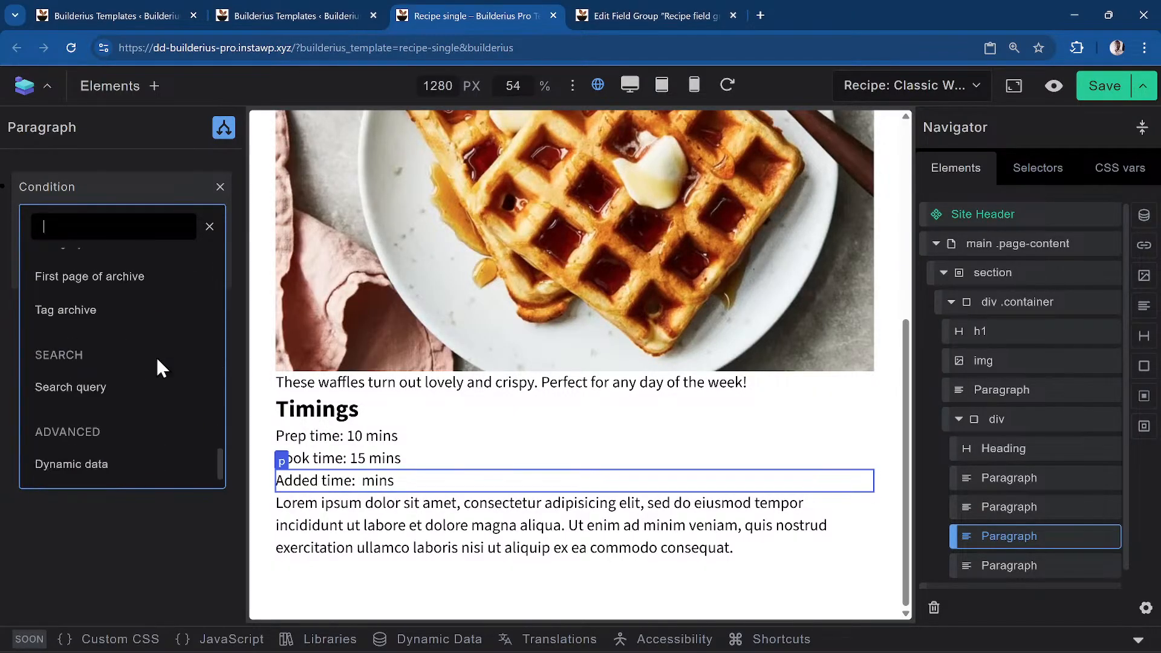
{"action": "scroll", "coordinate": [155, 356], "scroll_direction": "down", "scroll_amount": 1}
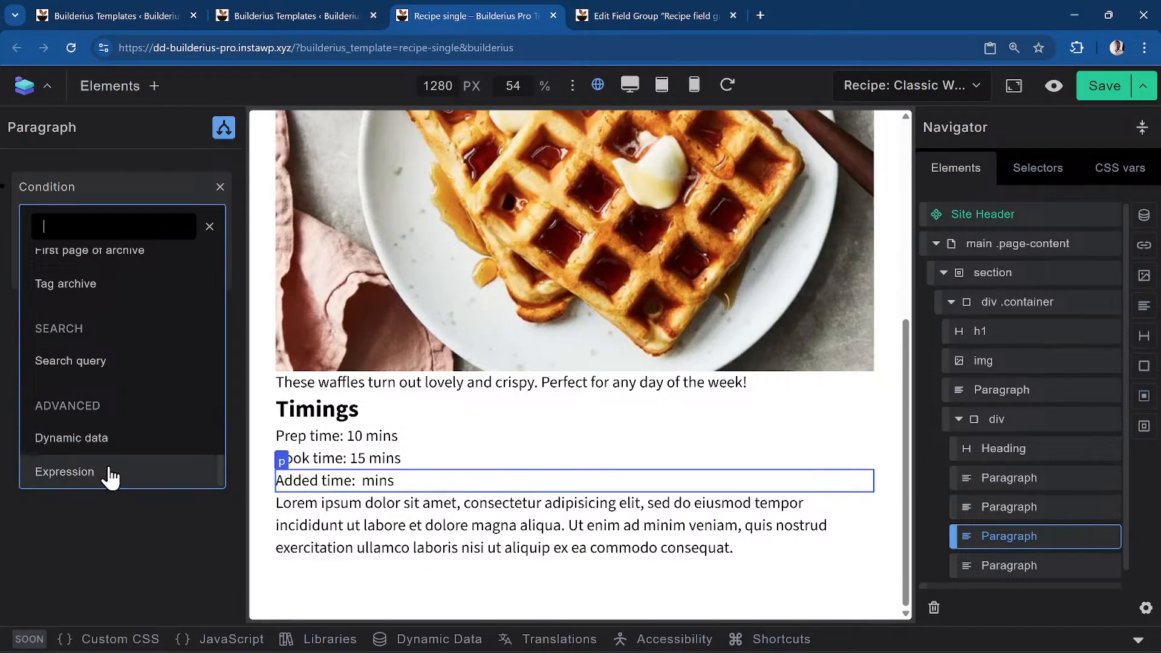
{"action": "left_click", "coordinate": [112, 441]}
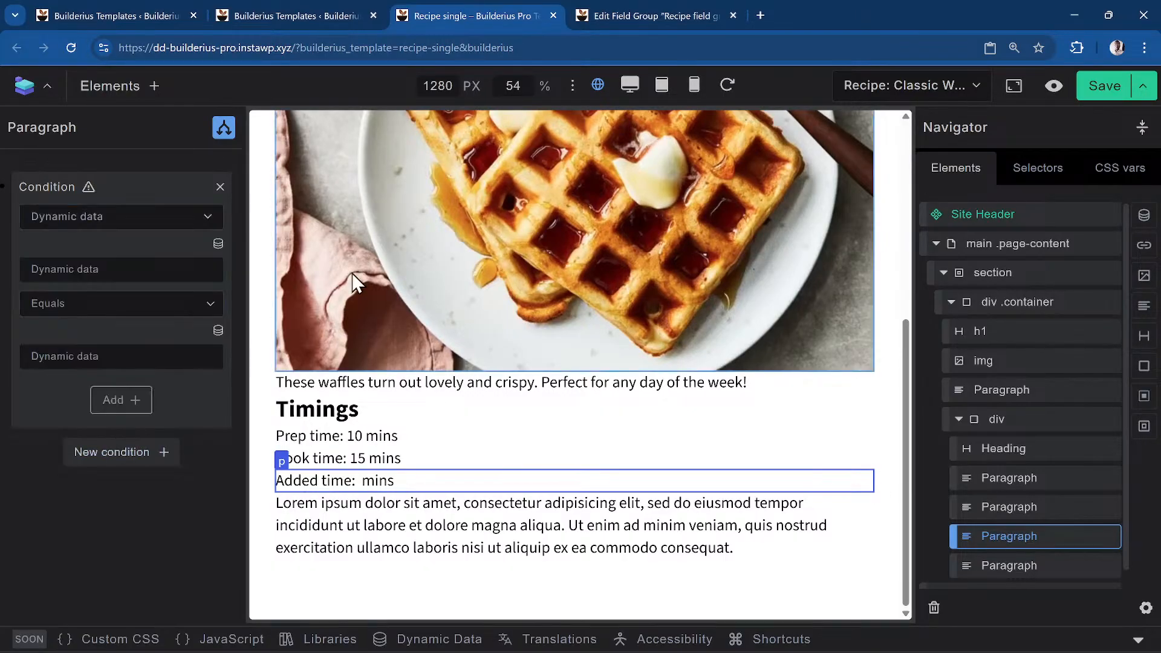
Set the condition to Mb Field Added Time Is Not Empty
{"action": "left_click", "coordinate": [135, 317]}
{"action": "left_click", "coordinate": [135, 324]}
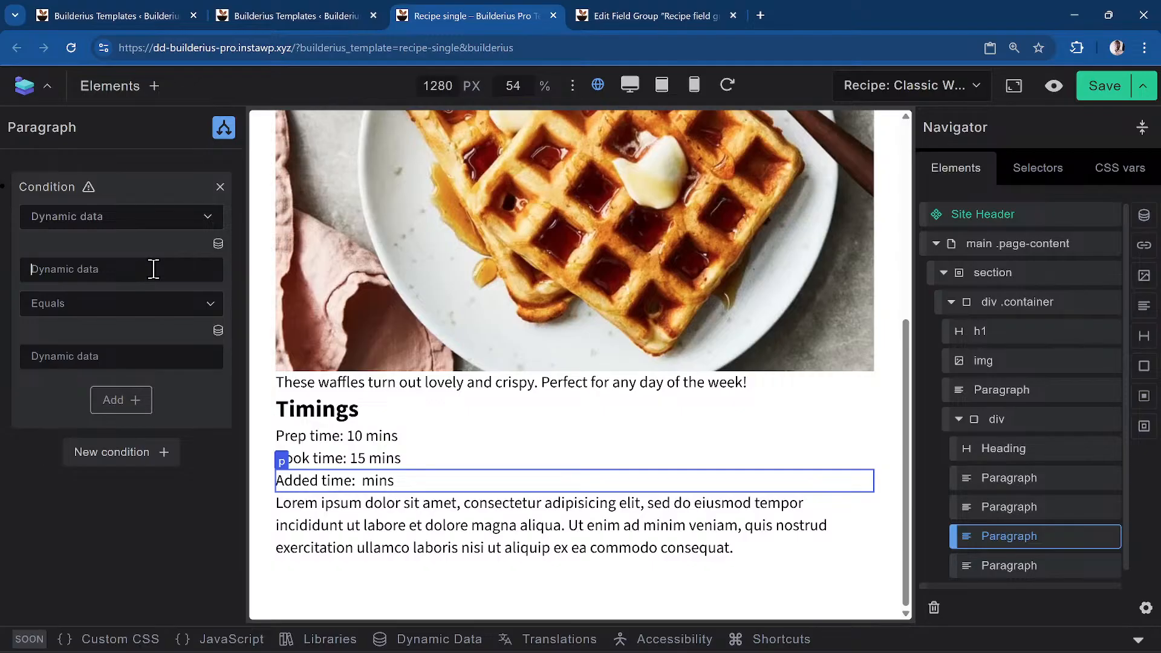
{"action": "left_click", "coordinate": [218, 244]}
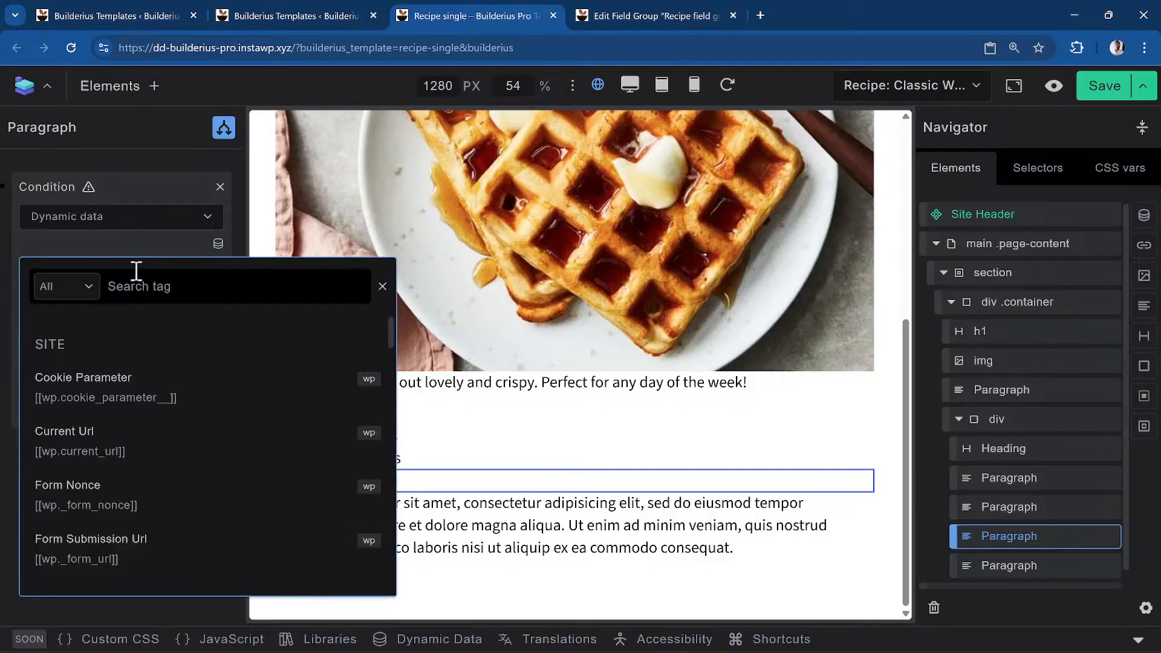
{"action": "type", "text": "added"}
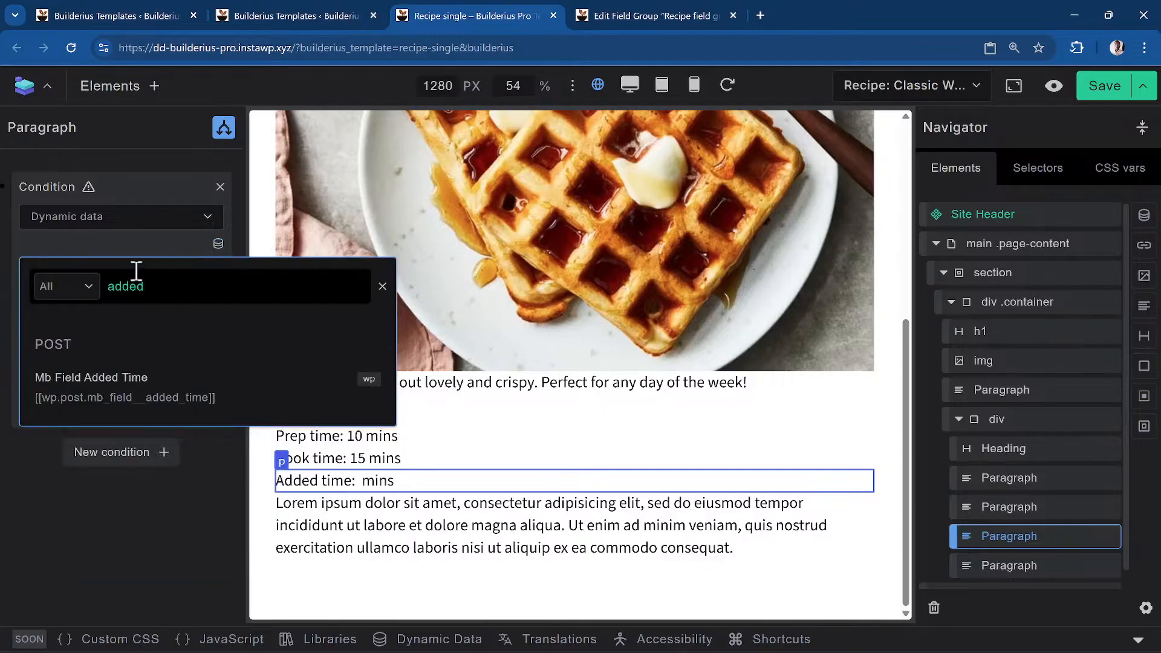
{"action": "left_click", "coordinate": [154, 378]}
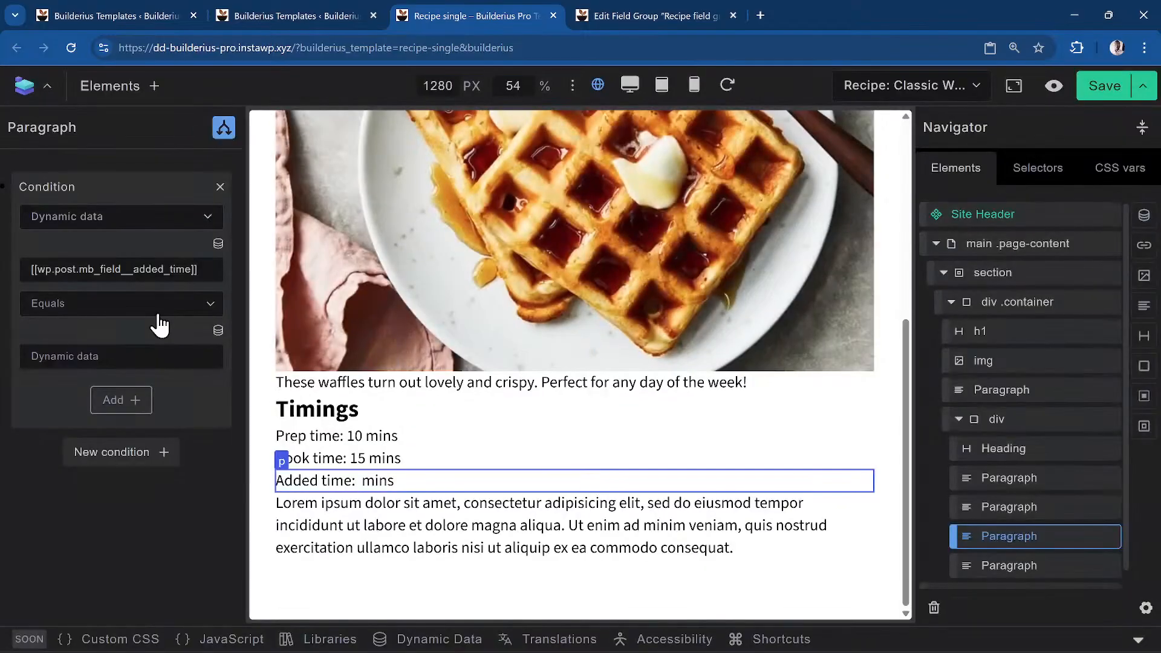
{"action": "left_click", "coordinate": [166, 311]}
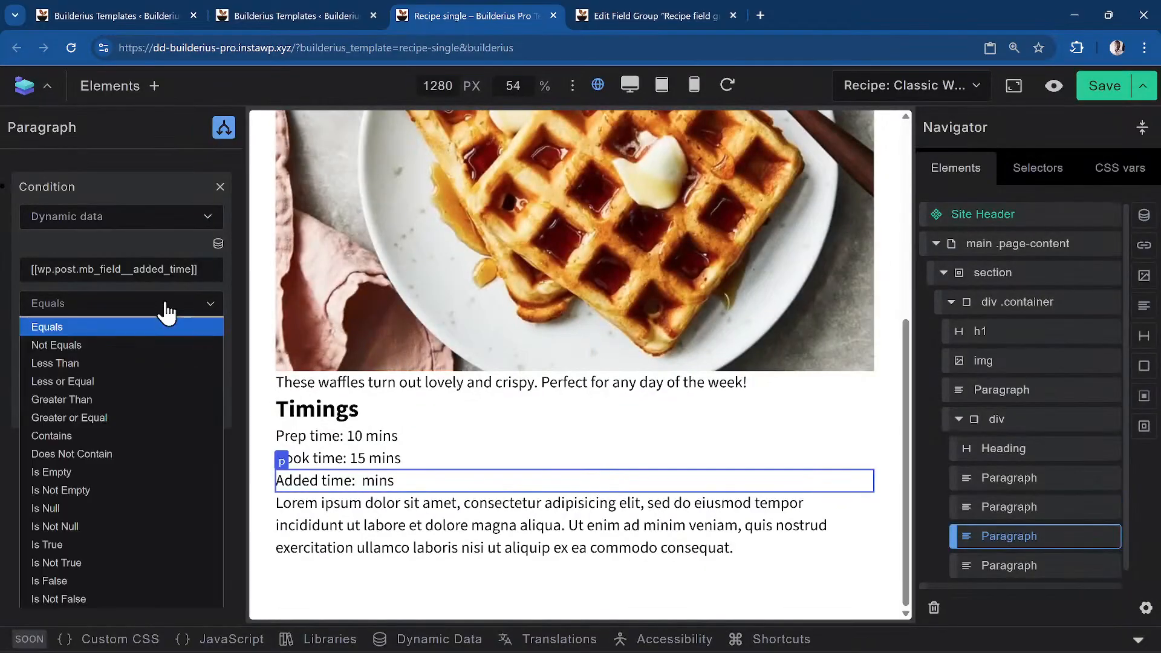
{"action": "left_click", "coordinate": [136, 484]}
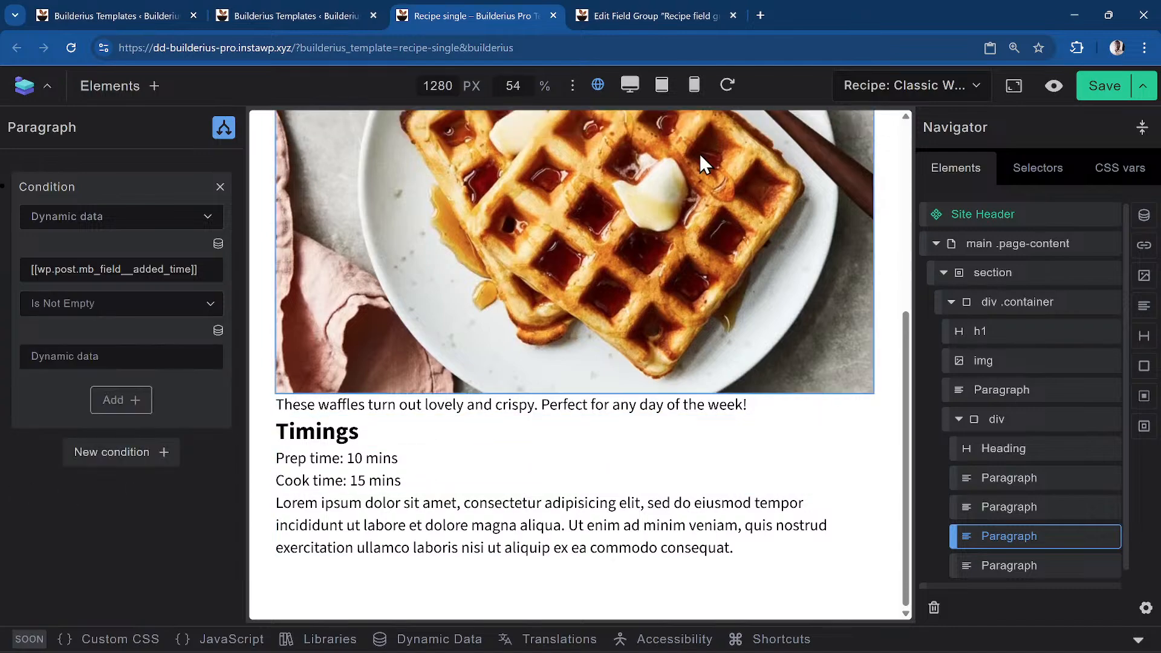
Save the template and return to the paragraph's content settings
{"action": "left_click", "coordinate": [1102, 90]}
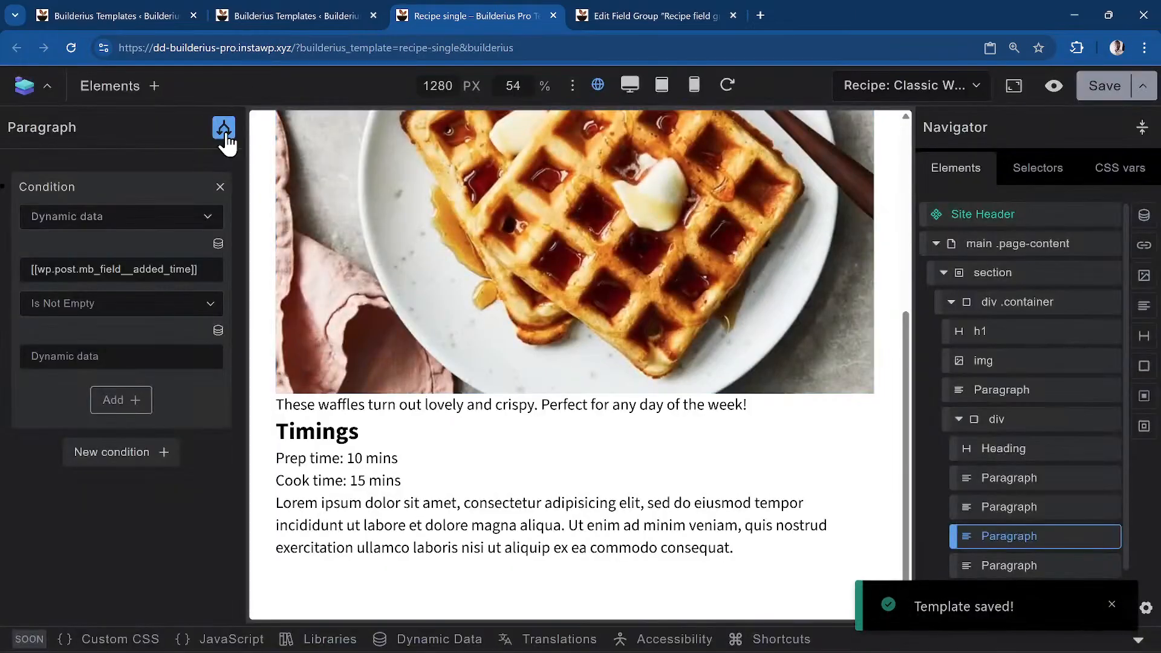
{"action": "left_click", "coordinate": [224, 130]}
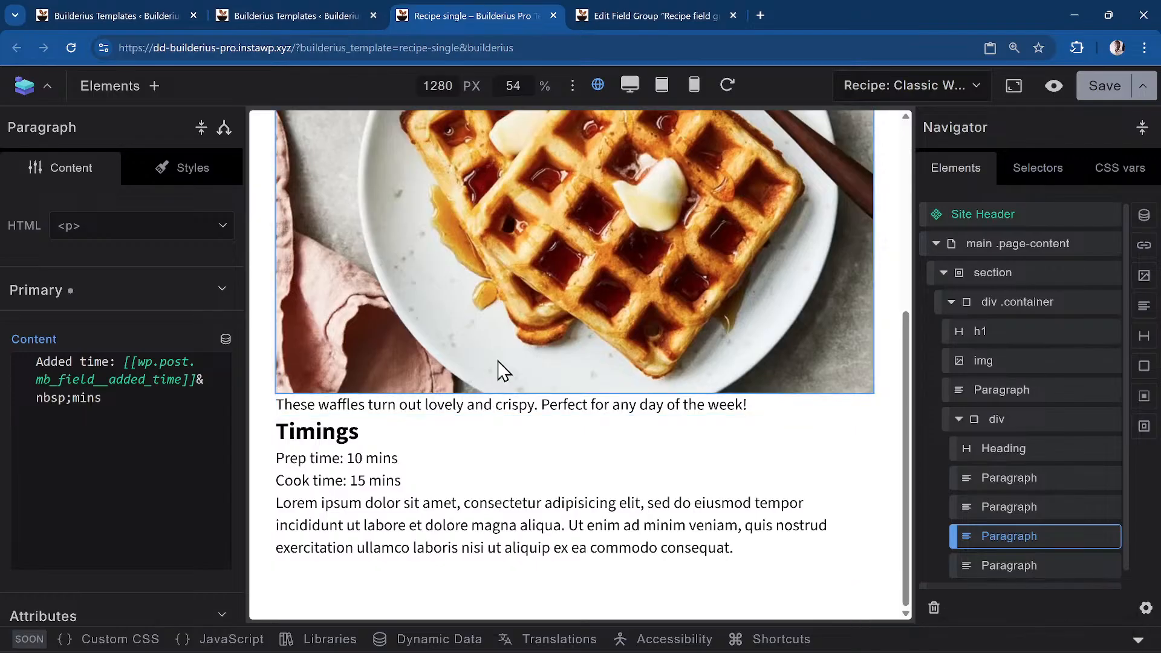
{"action": "left_click", "coordinate": [403, 518]}
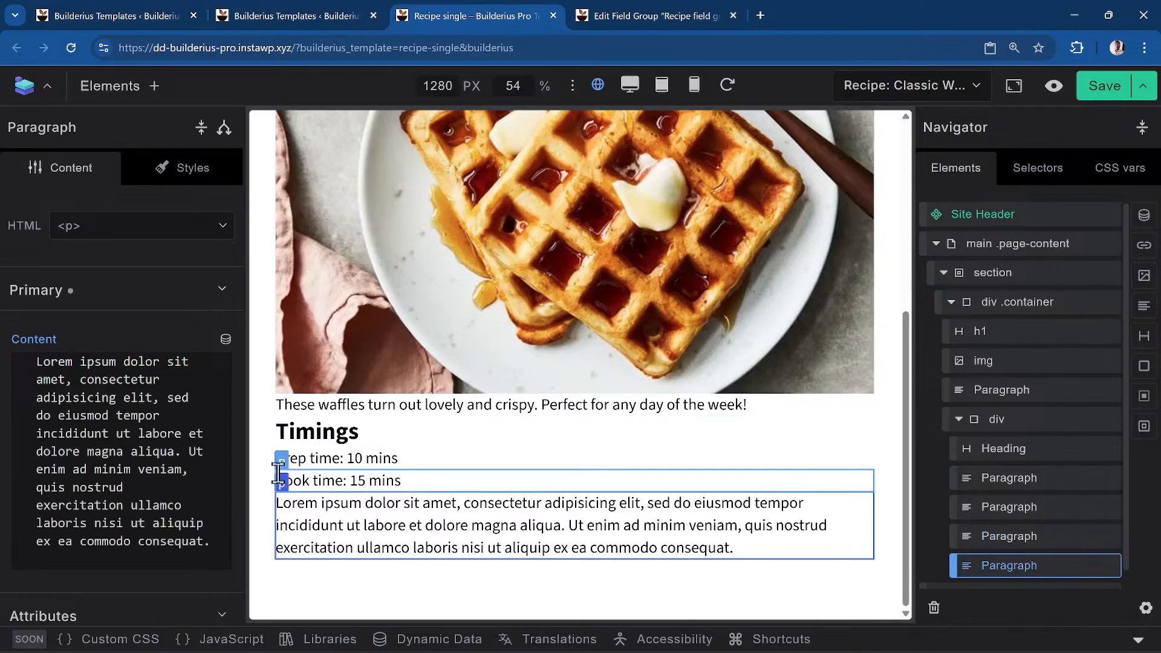
Clear the Lorem ipsum text from the last Timings paragraph and type 'Total time:'
{"action": "triple_click", "coordinate": [167, 494]}
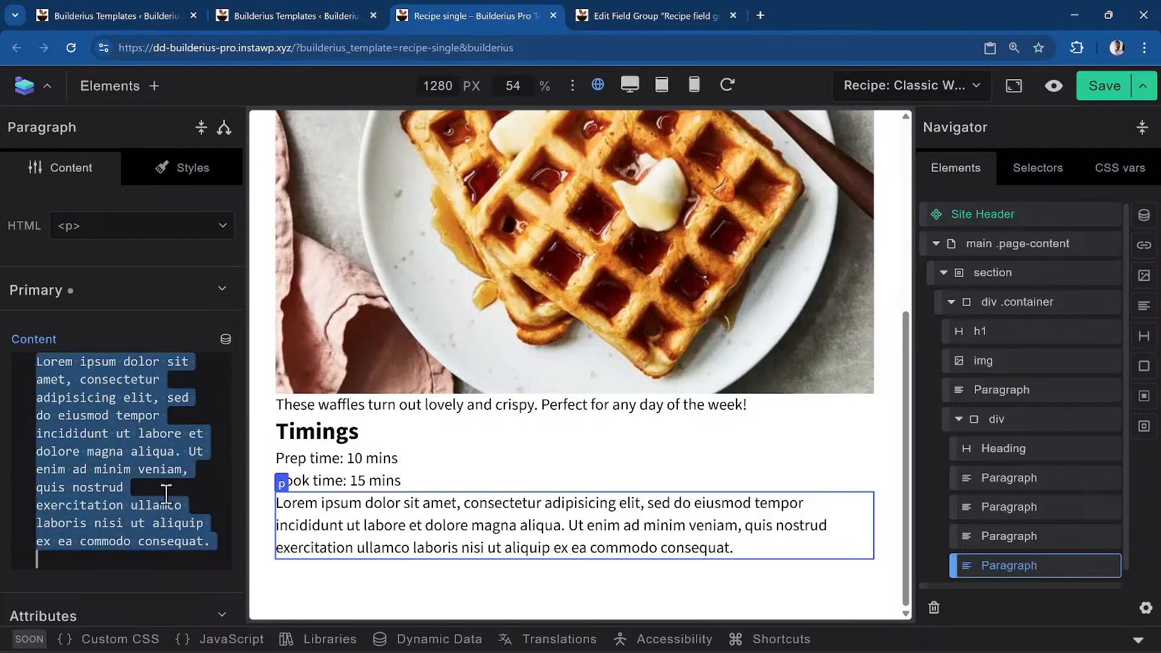
{"action": "key", "text": "BackSpace"}
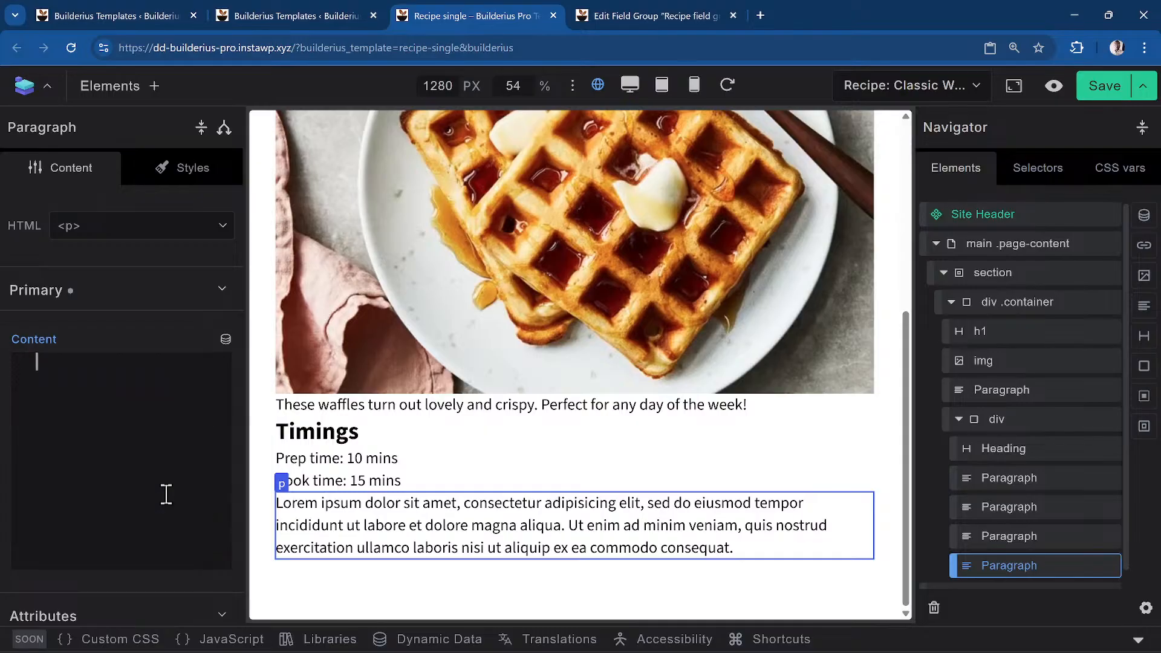
{"action": "type", "text": "Tota"}
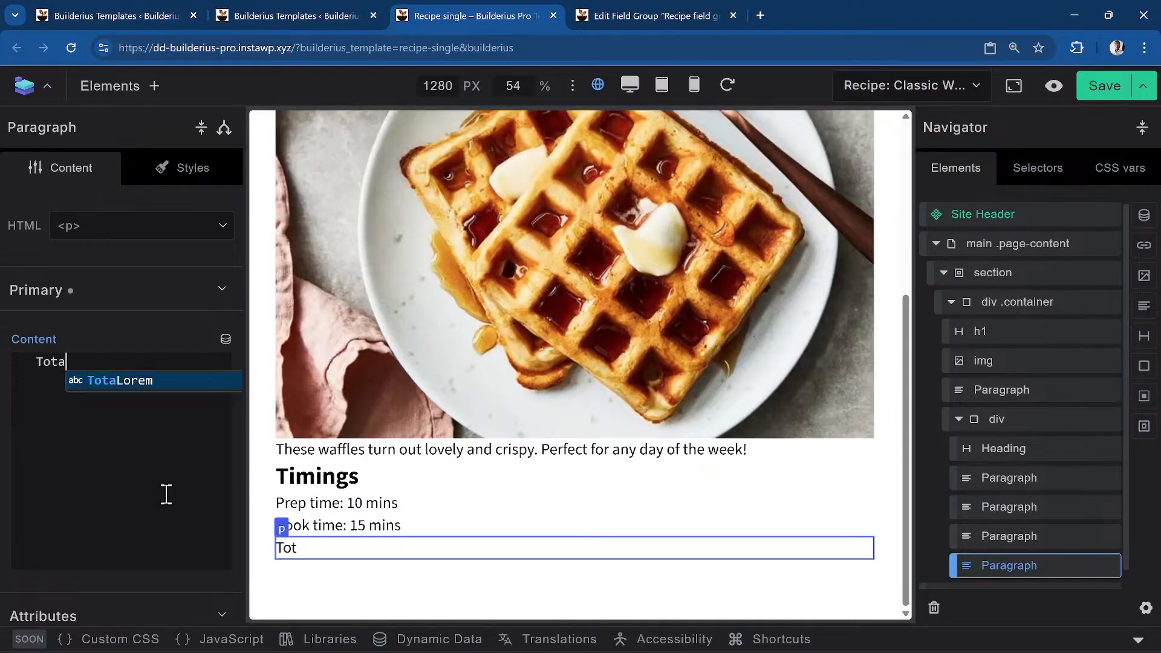
{"action": "type", "text": "l time:"}
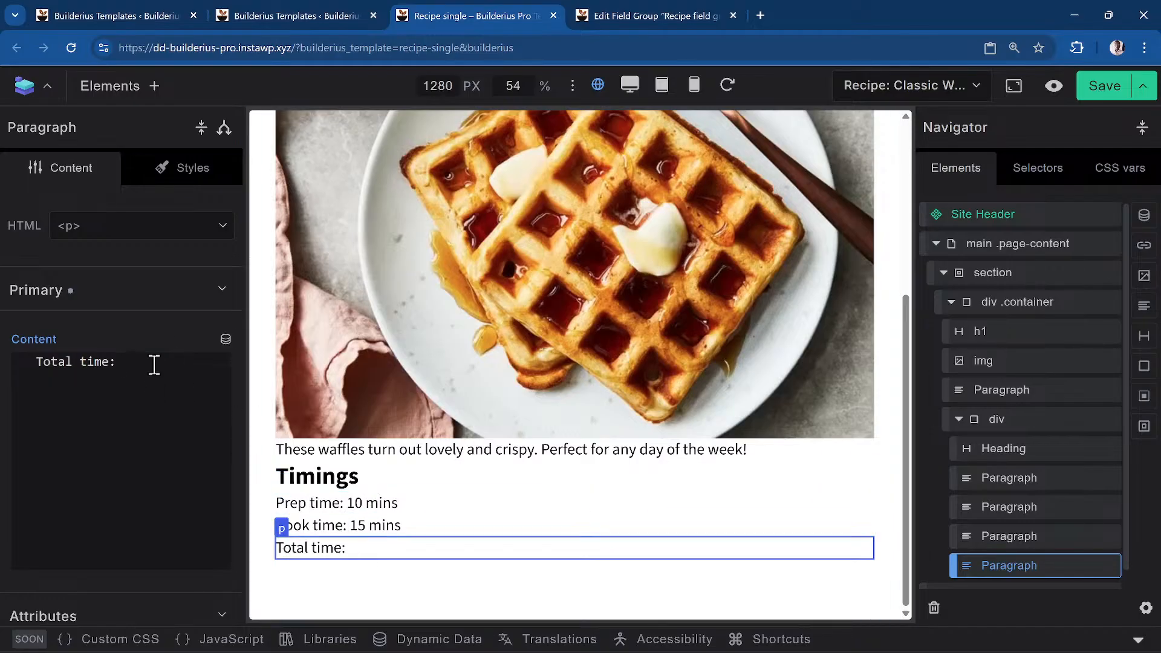
Insert the Mb Field Prep Time tag after 'Total time:' so it renders 'Total time: 10'
{"action": "left_click", "coordinate": [226, 340]}
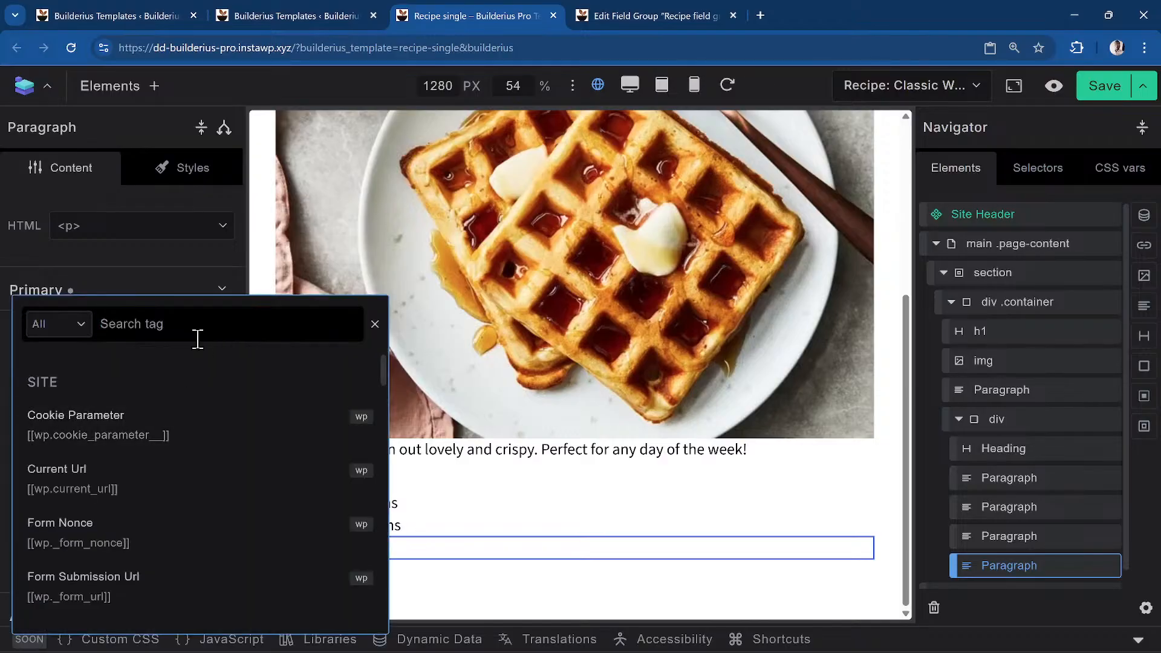
{"action": "type", "text": "cook"}
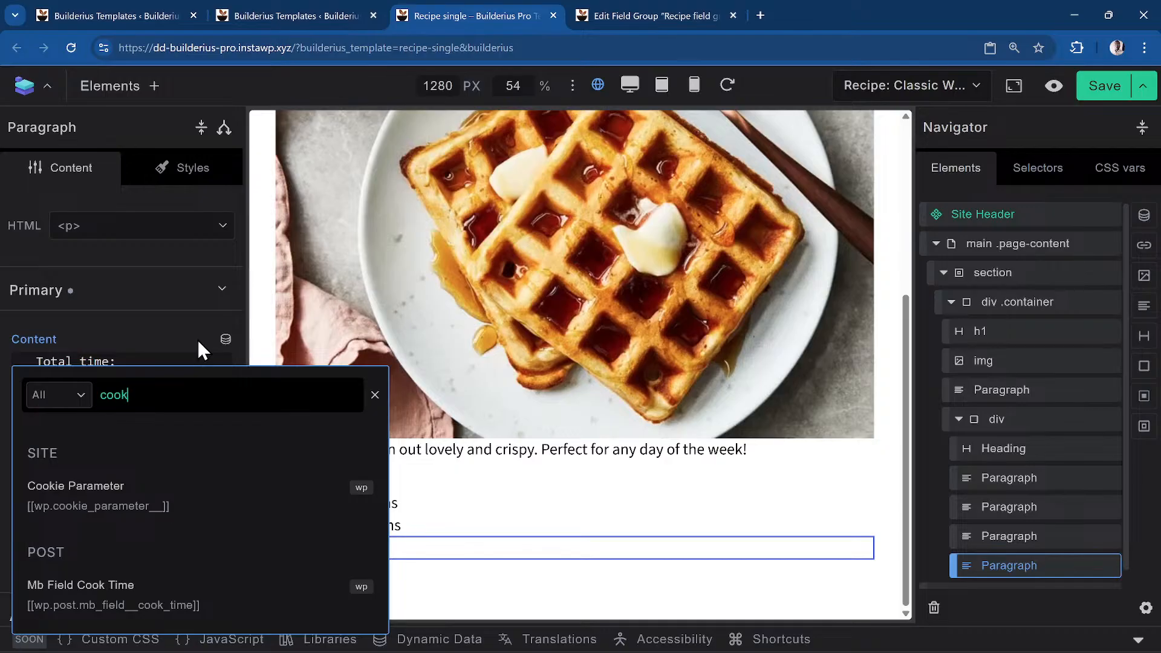
{"action": "key", "text": "BackSpace"}
{"action": "key", "text": "BackSpace"}
{"action": "key", "text": "BackSpace"}
{"action": "key", "text": "BackSpace"}
{"action": "type", "text": "prep"}
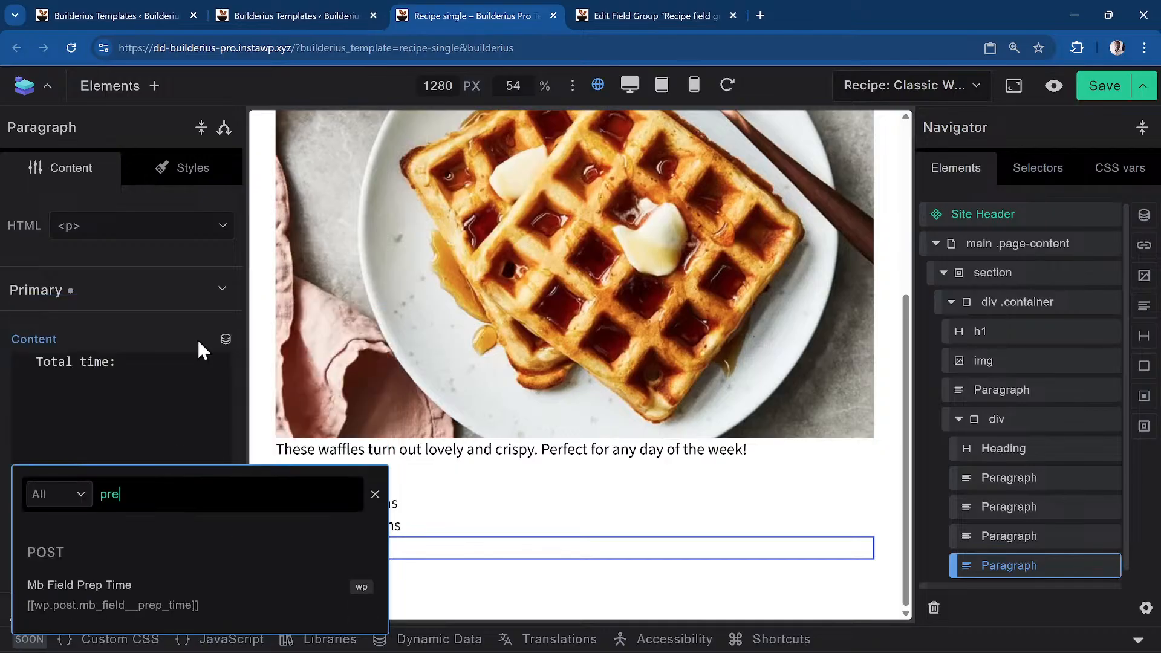
{"action": "left_click", "coordinate": [140, 613]}
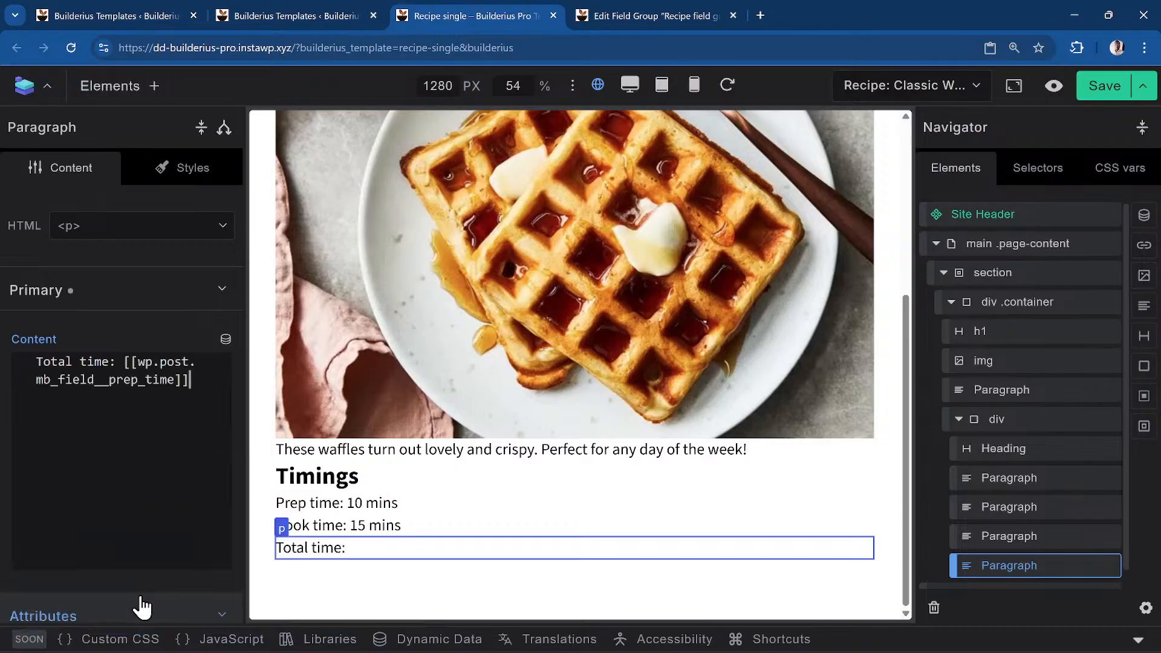
{"action": "left_click", "coordinate": [141, 361]}
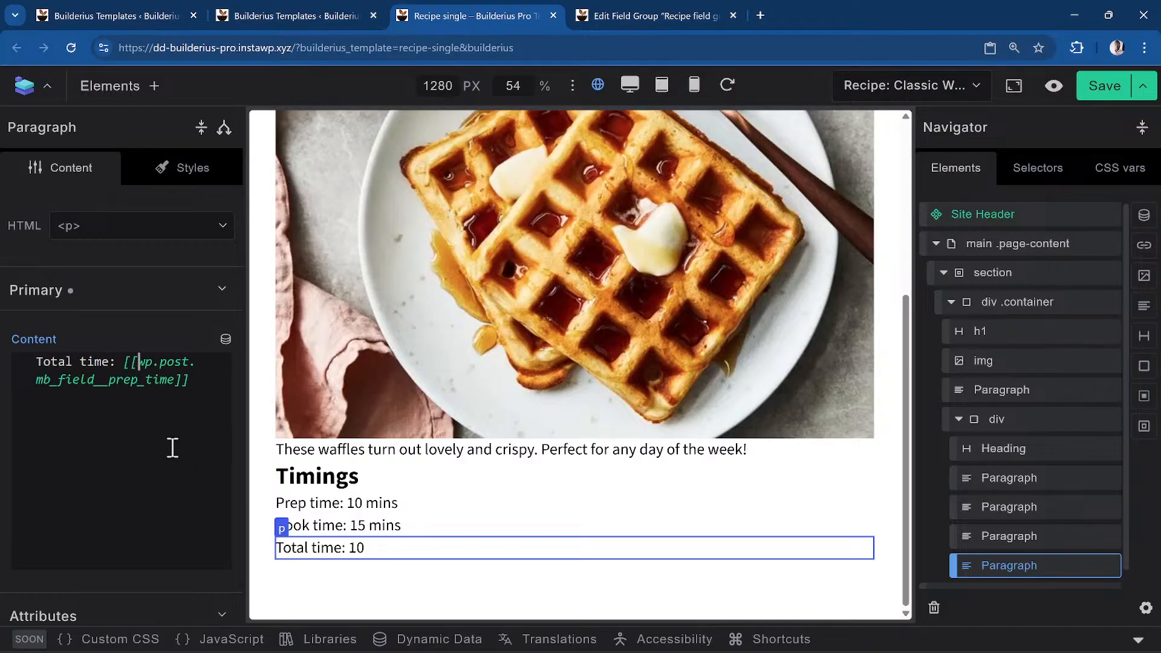
Wrap the prep time tag in intval(), add a '+' and copy the expression
{"action": "type", "text": "intval"}
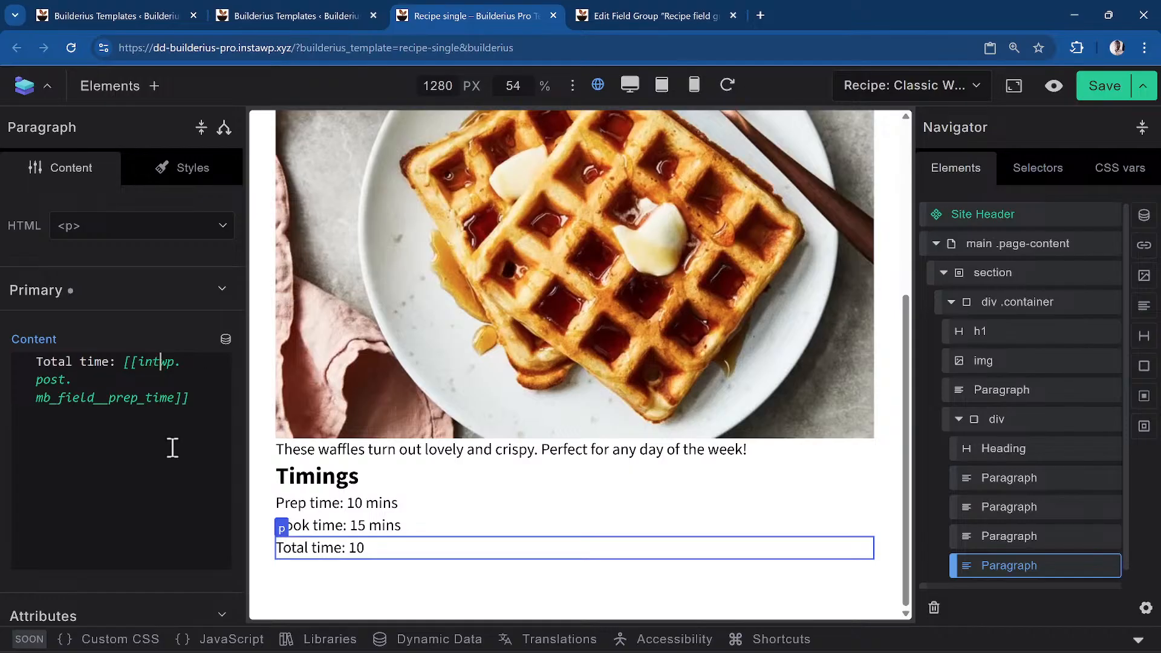
{"action": "type", "text": "("}
{"action": "type", "text": ")"}
{"action": "key", "text": "BackSpace"}
{"action": "type", "text": "+"}
{"action": "key", "text": "Left"}
{"action": "key", "text": "shift+Up"}
{"action": "key", "text": "shift+Up"}
{"action": "key", "text": "shift+Left"}
{"action": "key", "text": "shift+Left"}
{"action": "key", "text": "shift+Left"}
{"action": "key", "text": "shift+Left"}
{"action": "key", "text": "shift+Left"}
{"action": "key", "text": "shift+Left"}
{"action": "key", "text": "ctrl+c"}
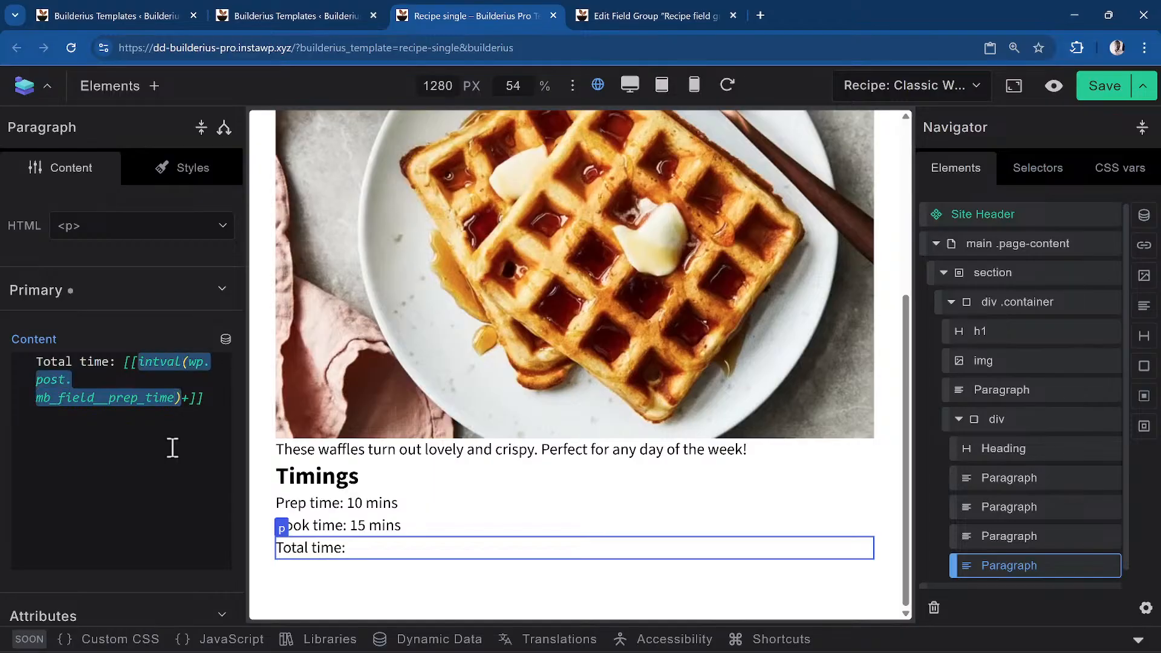
{"action": "key", "text": "Right"}
{"action": "key", "text": "Right"}
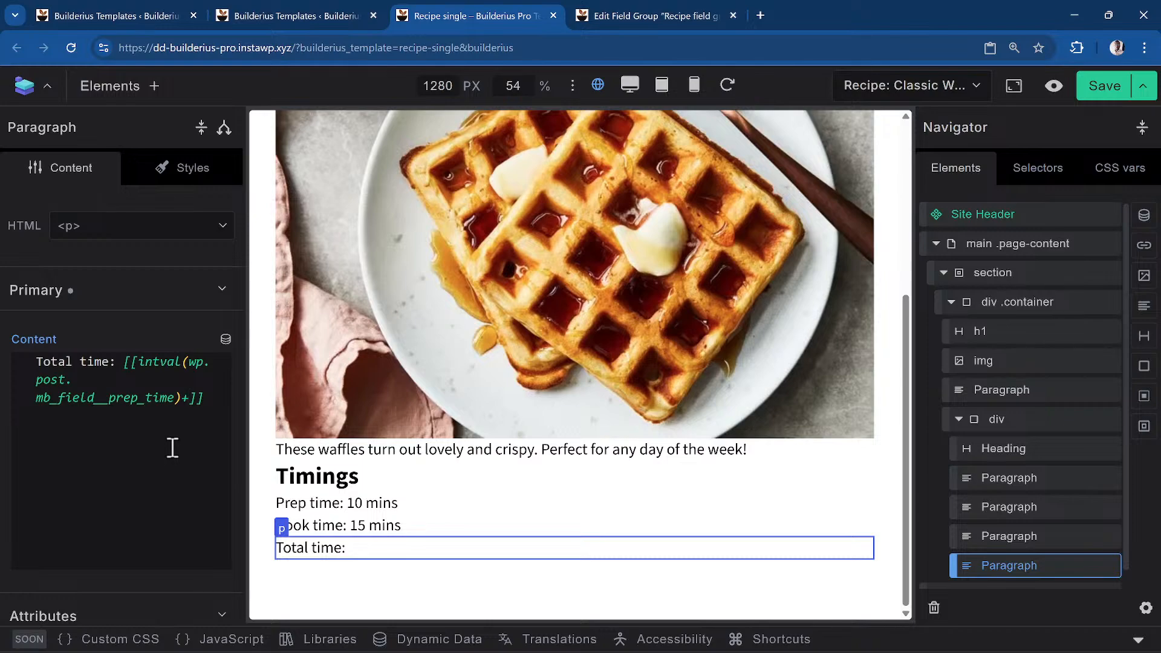
Paste a second intval expression using cook_time so Total time renders 25
{"action": "key", "text": "ctrl+v"}
{"action": "key", "text": "Left"}
{"action": "key", "text": "Left"}
{"action": "key", "text": "Left"}
{"action": "key", "text": "Left"}
{"action": "key", "text": "Left"}
{"action": "key", "text": "Left"}
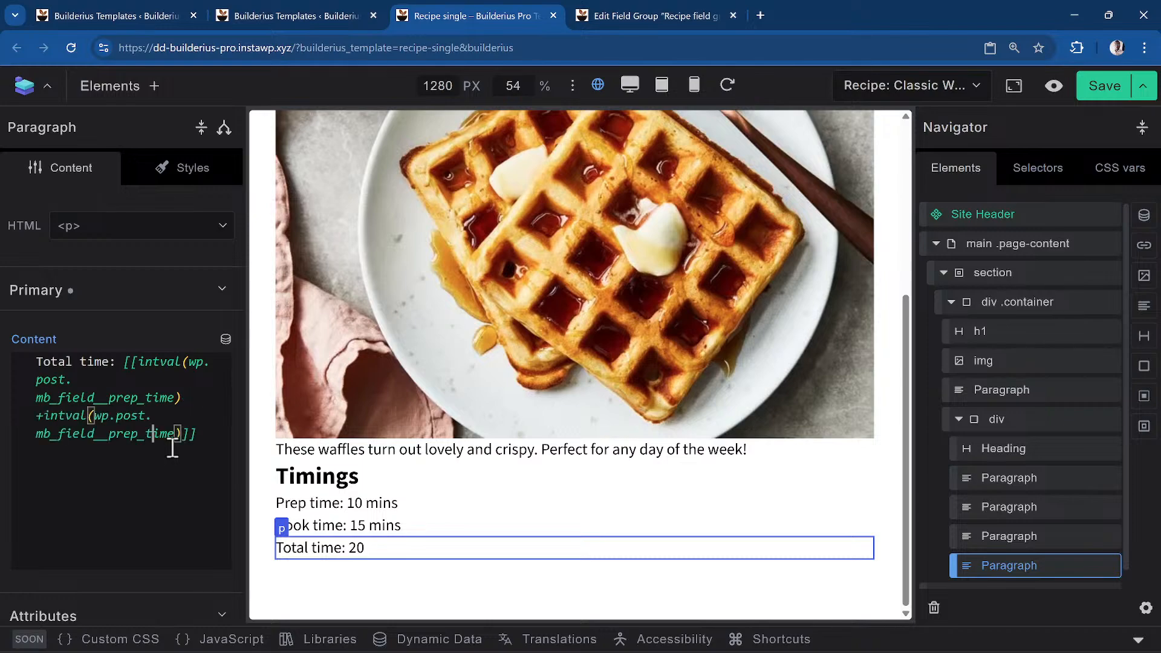
{"action": "key", "text": "BackSpace"}
{"action": "key", "text": "BackSpace"}
{"action": "key", "text": "BackSpace"}
{"action": "key", "text": "BackSpace"}
{"action": "type", "text": "cook"}
{"action": "left_click", "coordinate": [159, 520]}
{"action": "mouse_move", "coordinate": [185, 434]}
{"action": "mouse_move", "coordinate": [111, 400]}
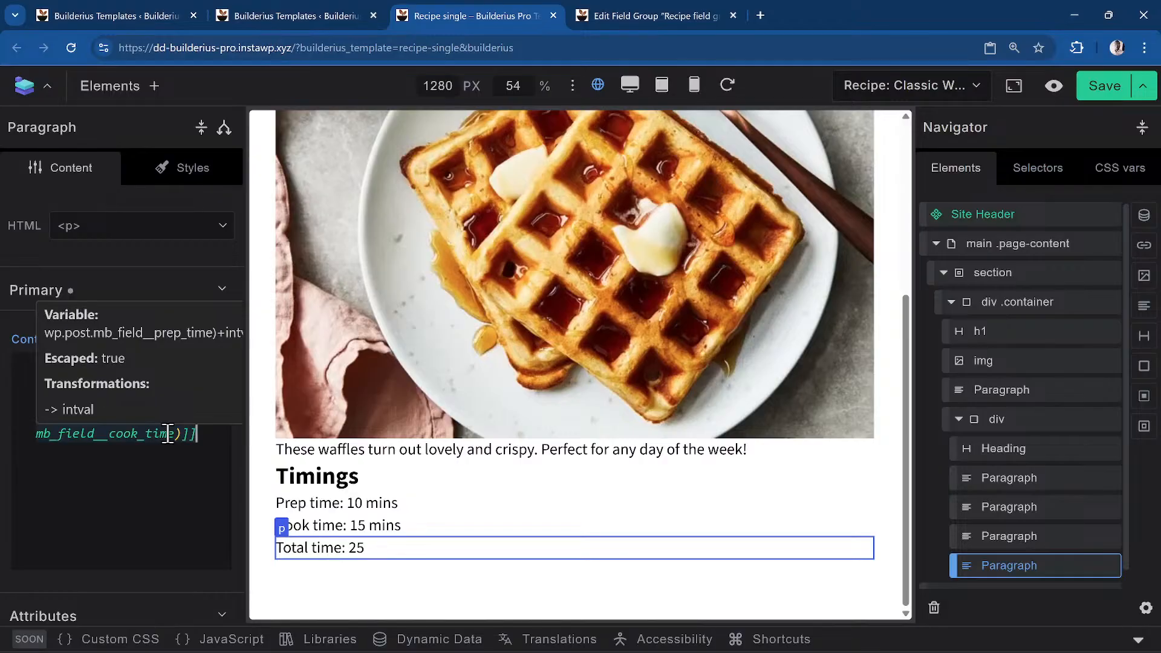
Append '&nbsp;mins' after the expression so it reads 'Total time: 25 mins'
{"action": "right_click", "coordinate": [142, 438]}
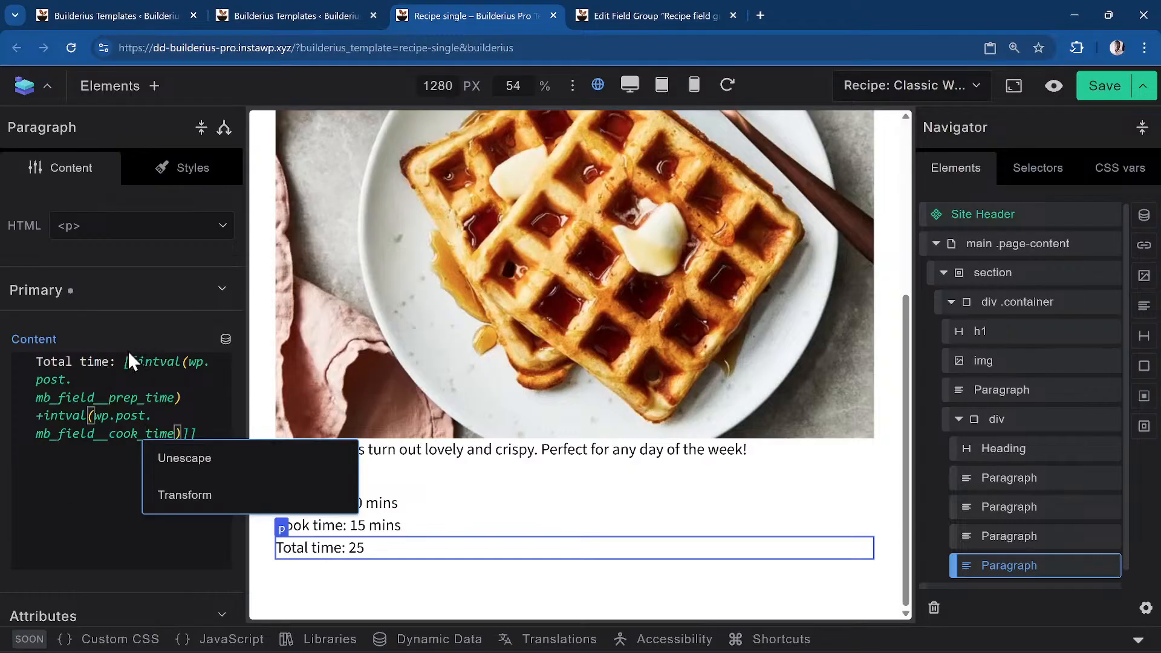
{"action": "left_click", "coordinate": [97, 431]}
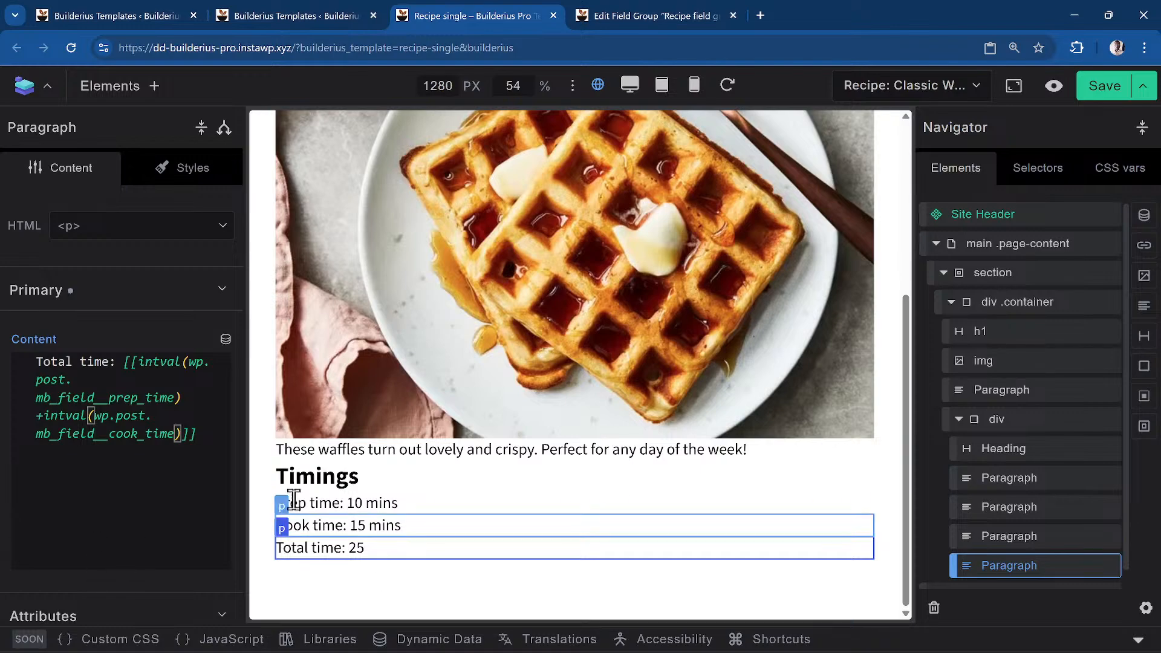
{"action": "left_click", "coordinate": [208, 430]}
{"action": "key", "text": "Return"}
{"action": "type", "text": "mins"}
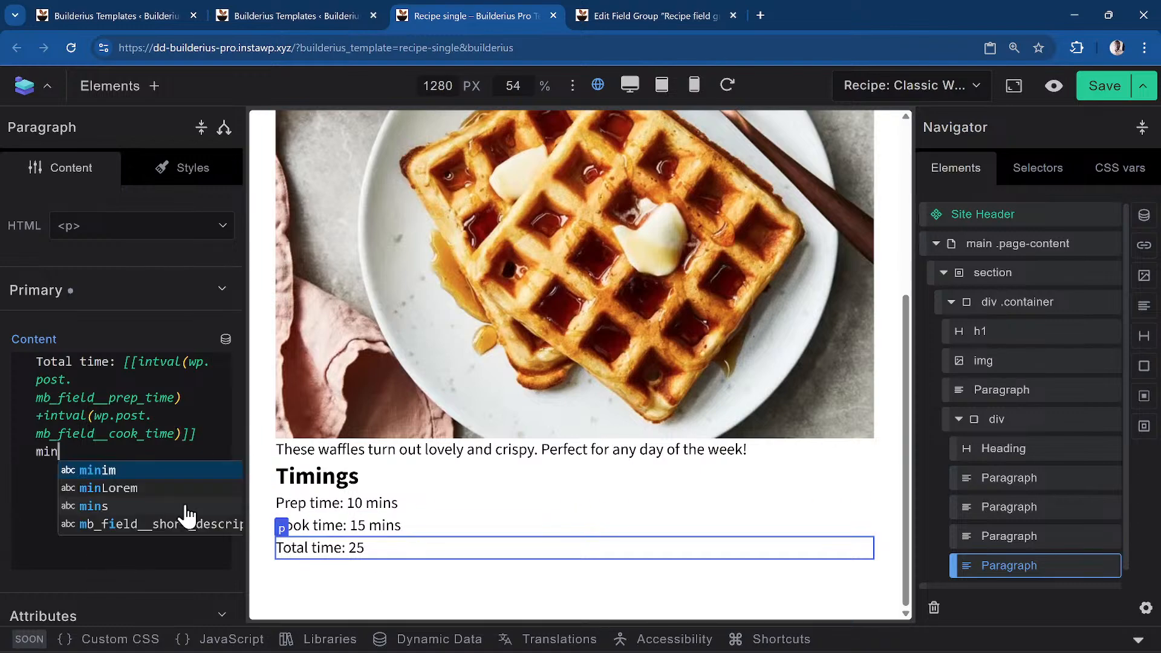
{"action": "key", "text": "Left"}
{"action": "key", "text": "Left"}
{"action": "key", "text": "Home"}
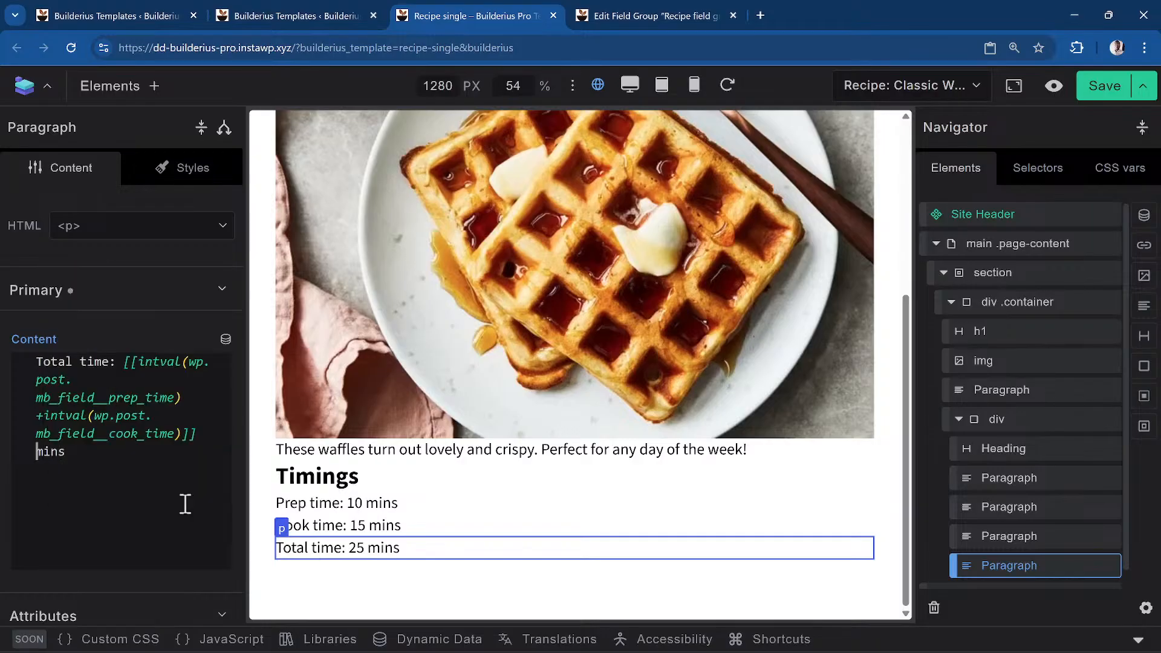
{"action": "key", "text": "BackSpace"}
{"action": "type", "text": "&ns"}
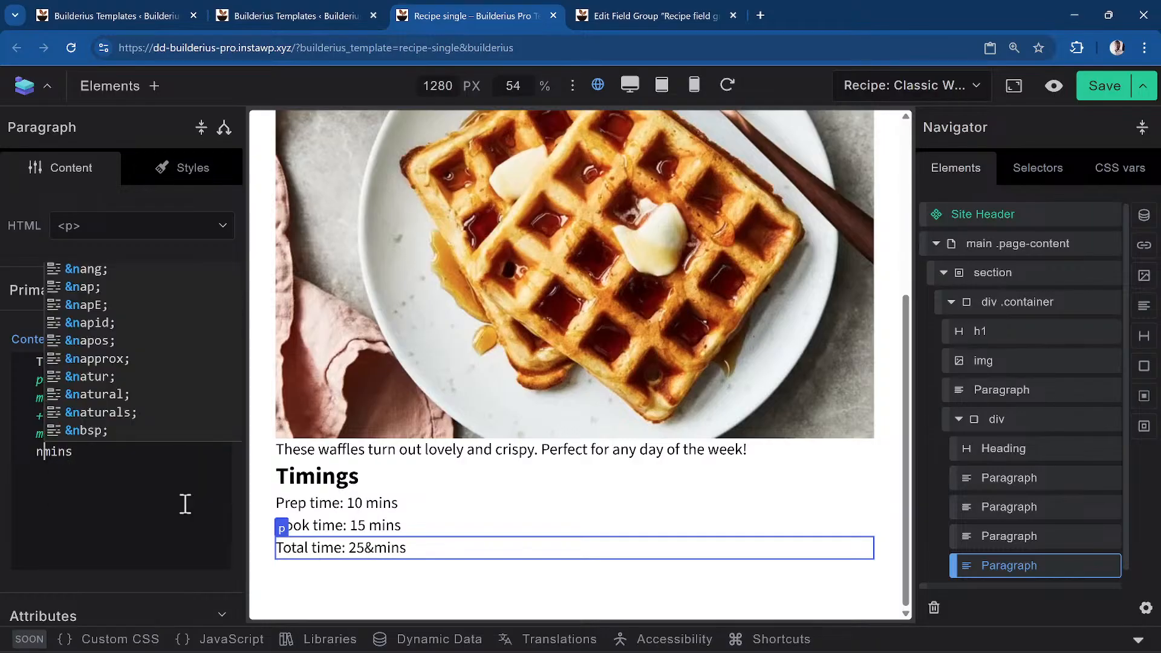
{"action": "key", "text": "BackSpace"}
{"action": "type", "text": "bsp;"}
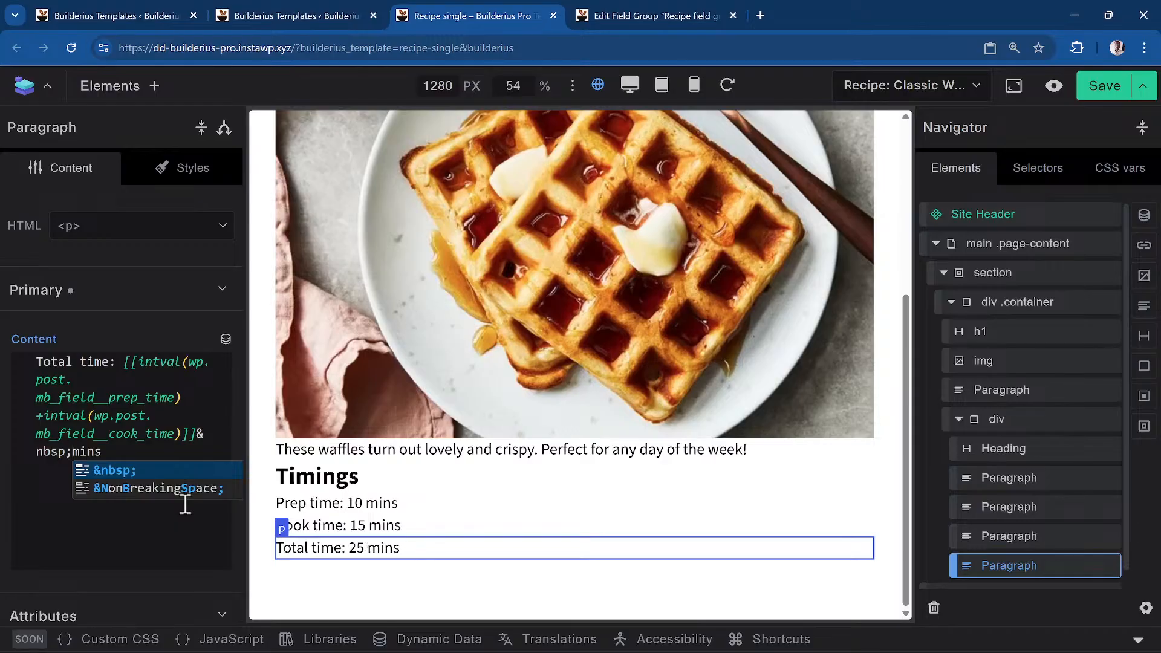
Briefly test dividing the total by 5, then remove the '/5' again
{"action": "left_click", "coordinate": [472, 529]}
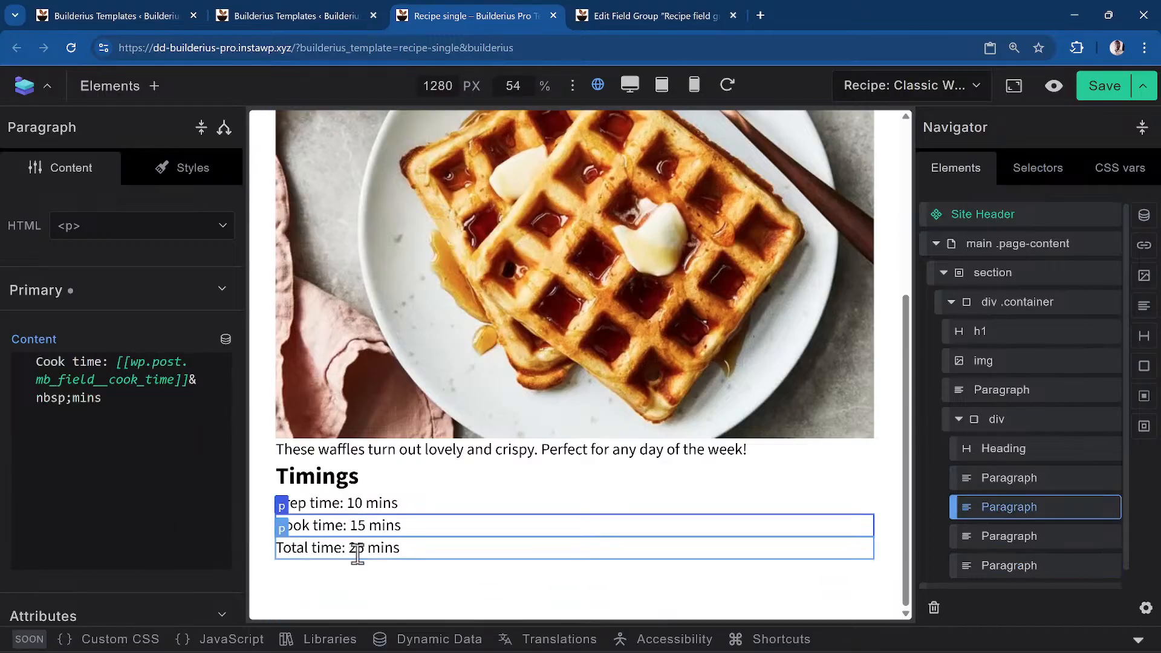
{"action": "left_click", "coordinate": [409, 548]}
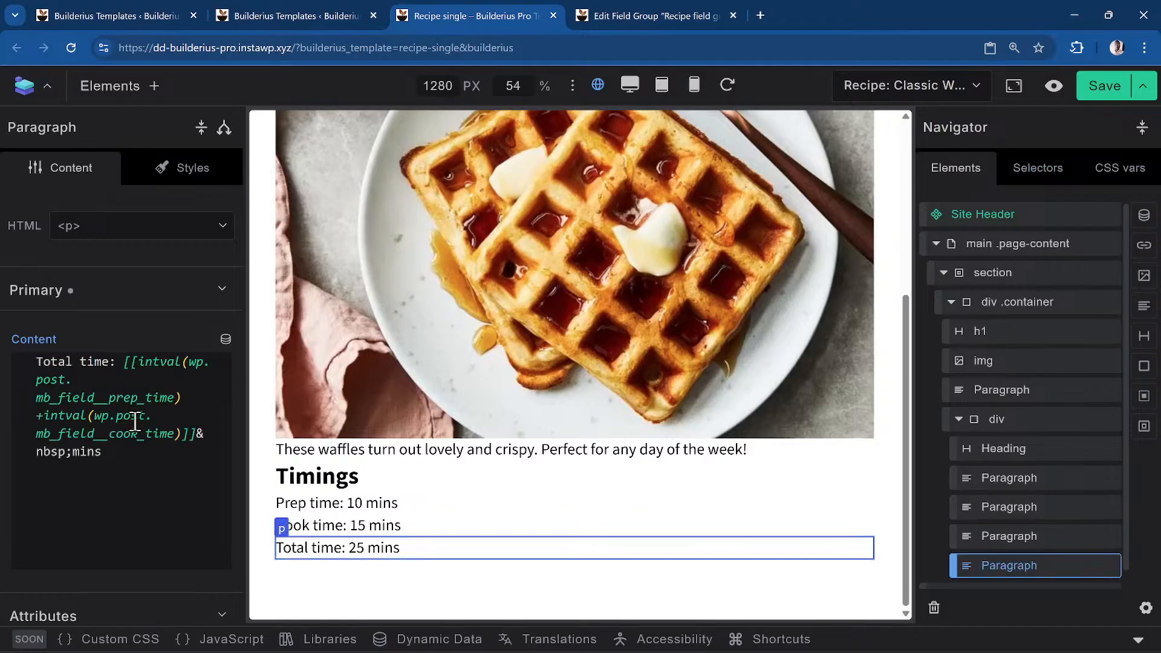
{"action": "left_click", "coordinate": [180, 433]}
{"action": "type", "text": "/5"}
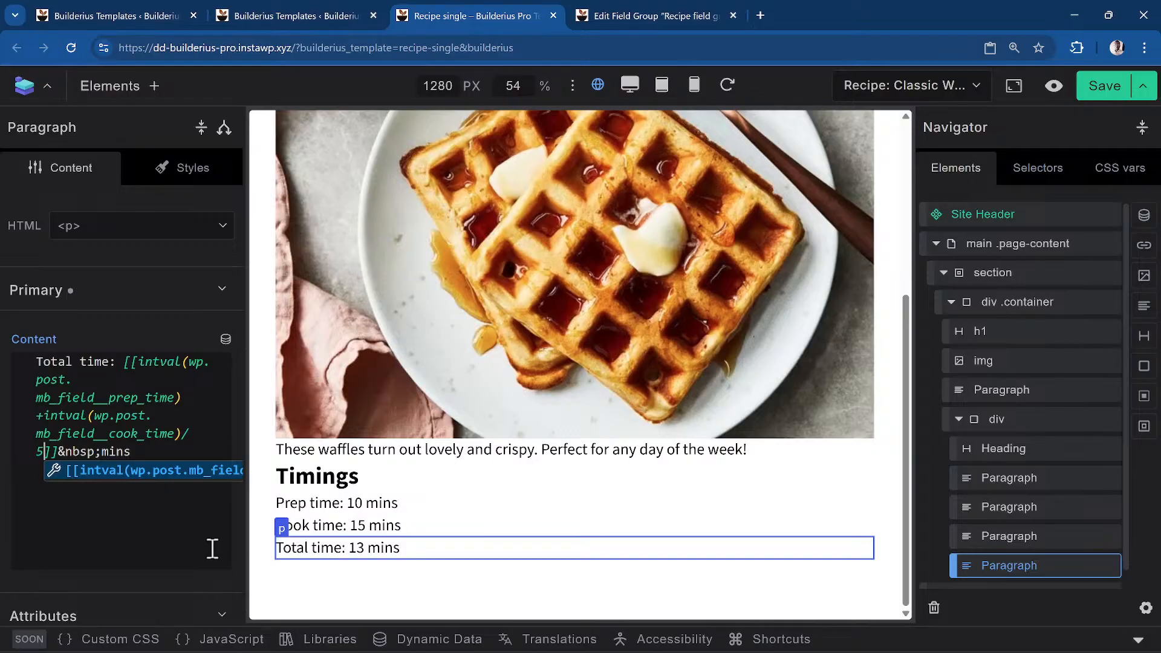
{"action": "key", "text": "BackSpace"}
{"action": "key", "text": "BackSpace"}
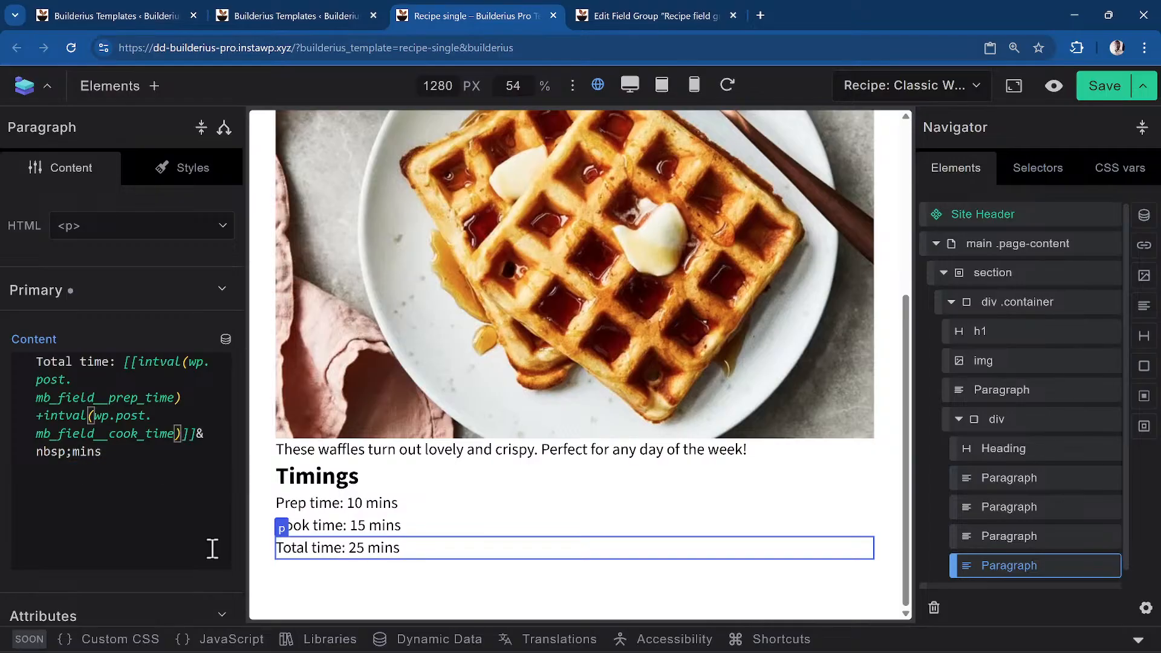
{"action": "type", "text": "/ 5"}
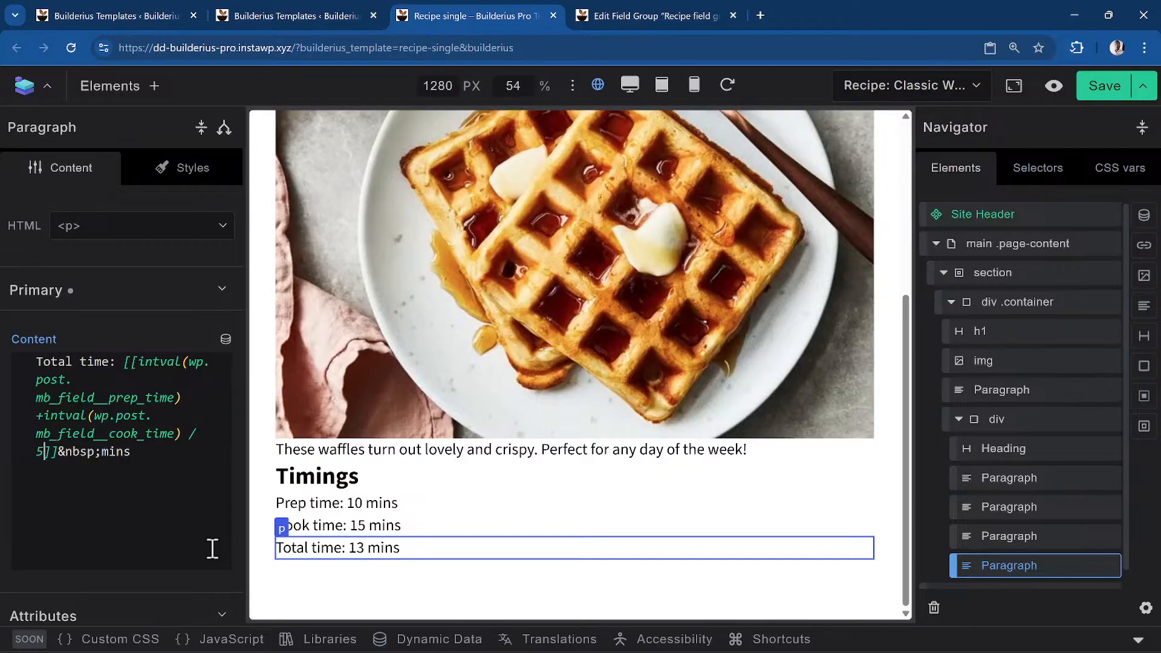
{"action": "key", "text": "BackSpace"}
{"action": "key", "text": "BackSpace"}
{"action": "key", "text": "BackSpace"}
{"action": "key", "text": "BackSpace"}
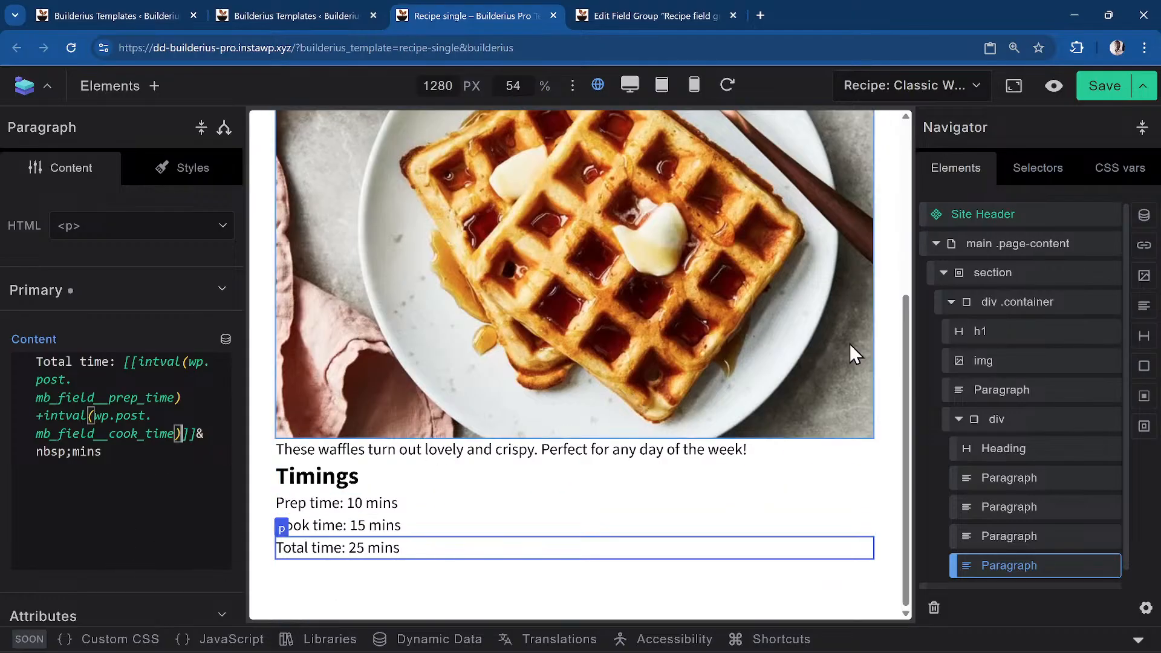
Save the Recipe single template
{"action": "left_click", "coordinate": [1106, 87]}
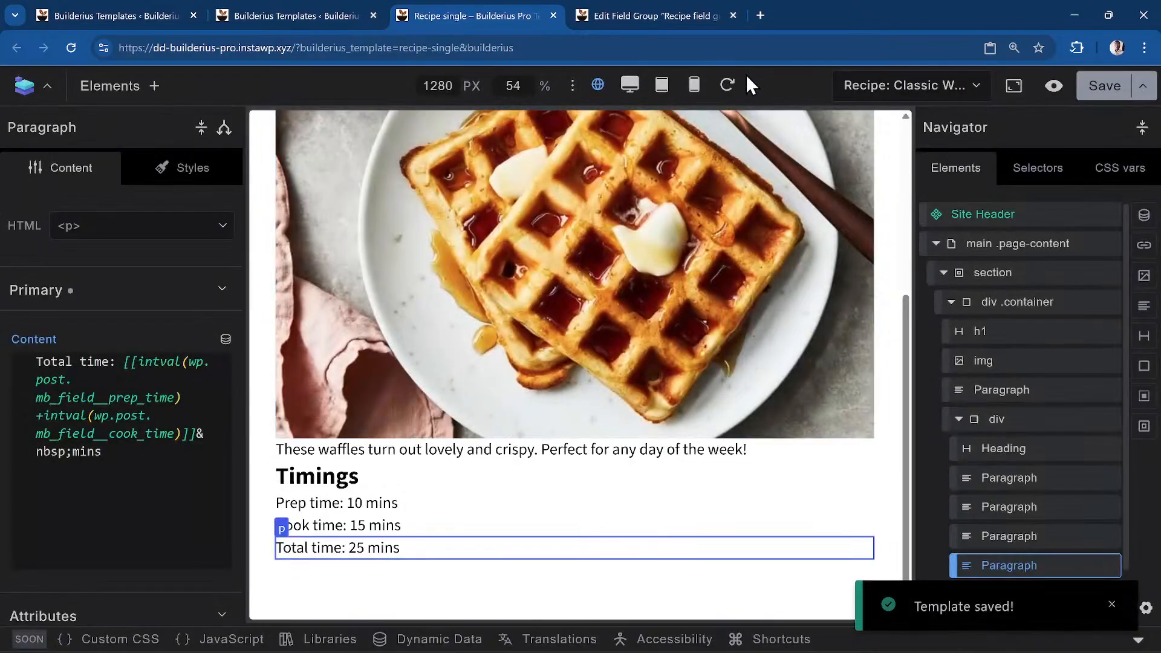
{"action": "scroll", "coordinate": [656, 490], "scroll_direction": "up", "scroll_amount": 5}
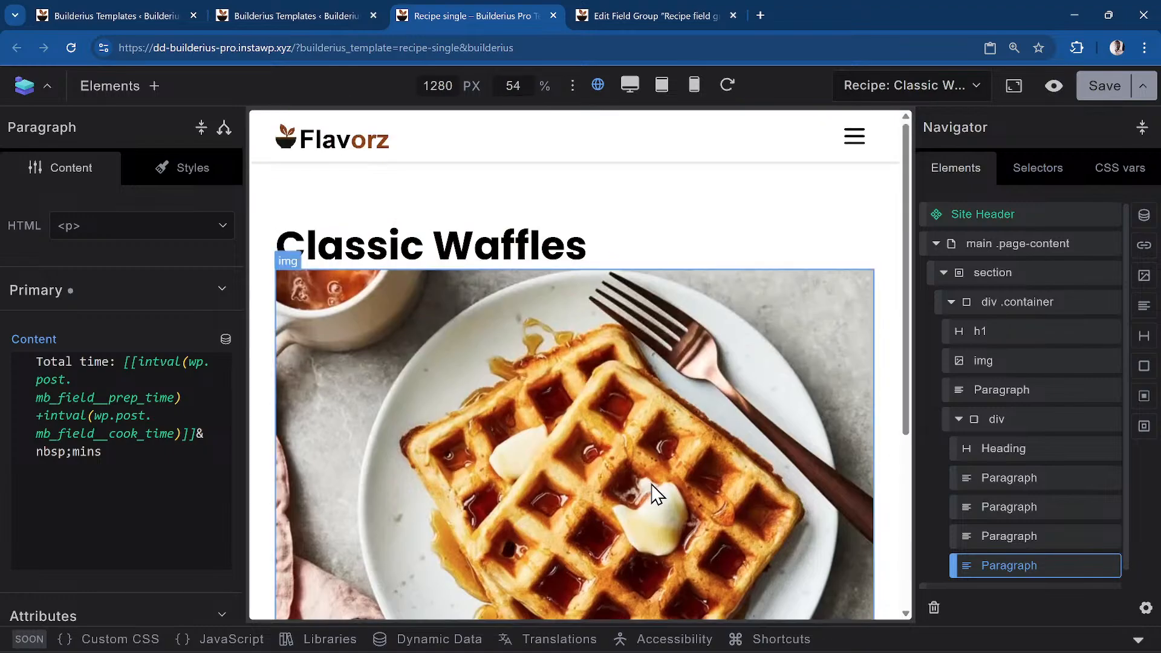
{"action": "scroll", "coordinate": [767, 303], "scroll_direction": "down", "scroll_amount": 5}
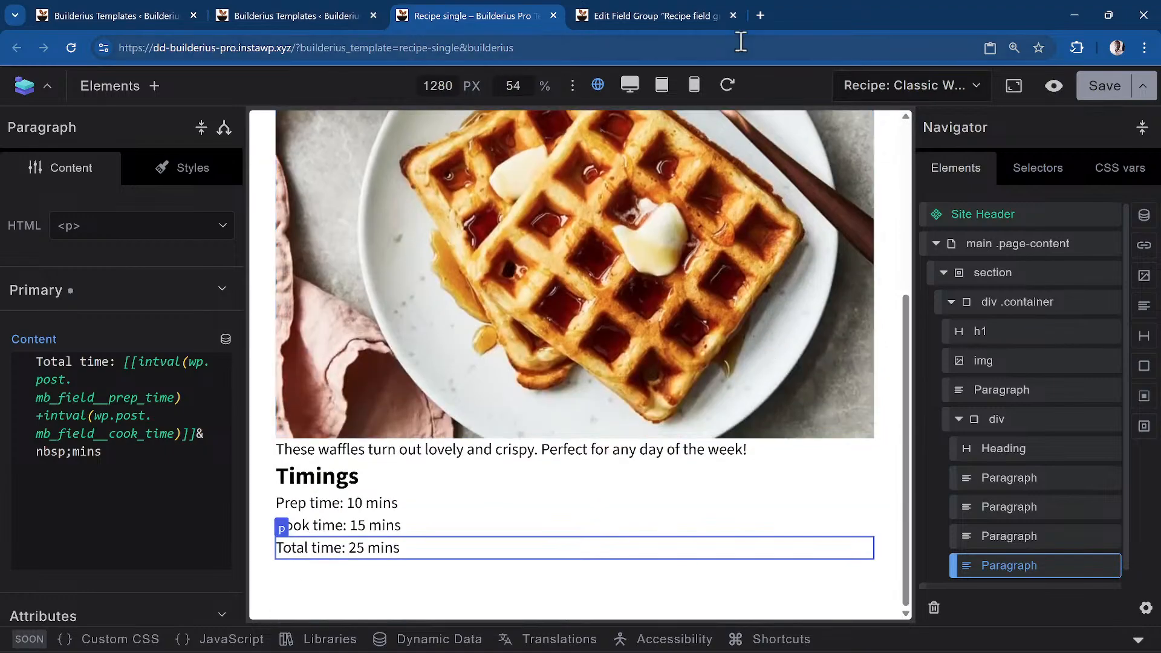
Open the Avocado Egg Salad recipe page from the Recipes admin list
{"action": "left_click", "coordinate": [653, 17]}
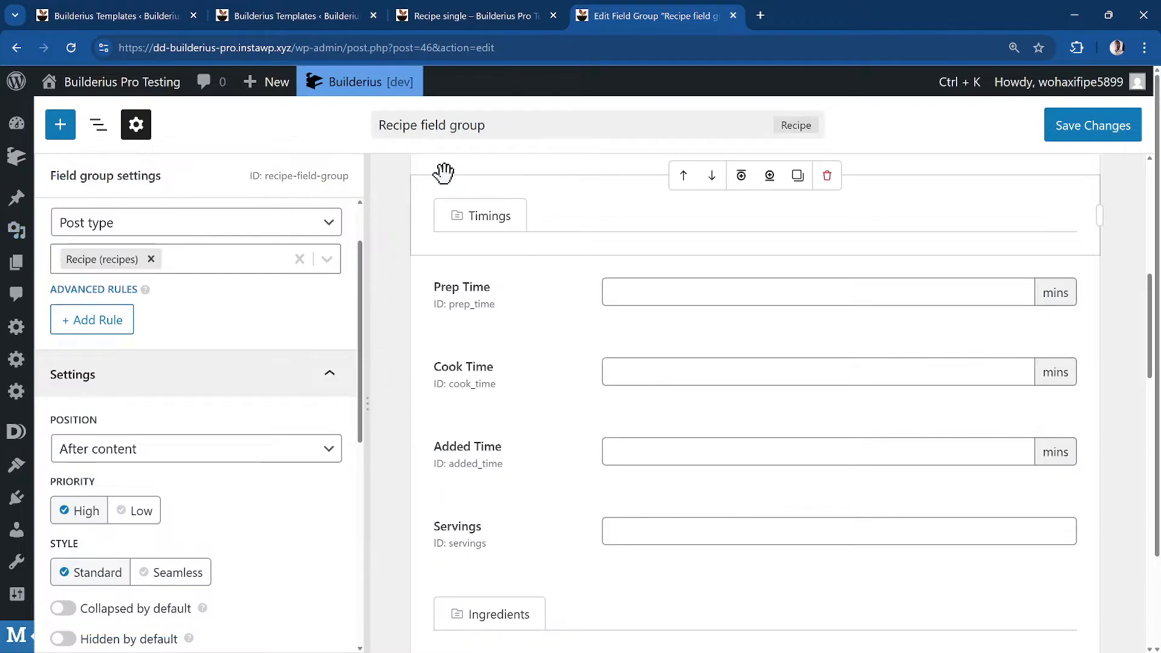
{"action": "key", "text": "ctrl+k"}
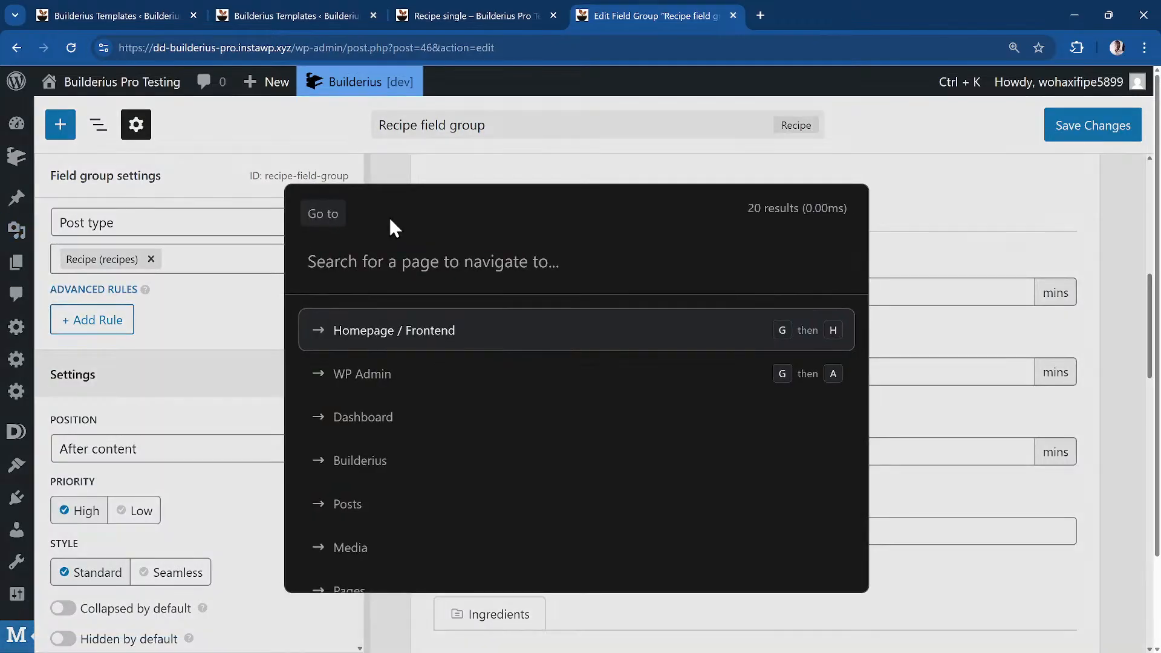
{"action": "type", "text": "rep"}
{"action": "key", "text": "Return"}
{"action": "key", "text": "Return"}
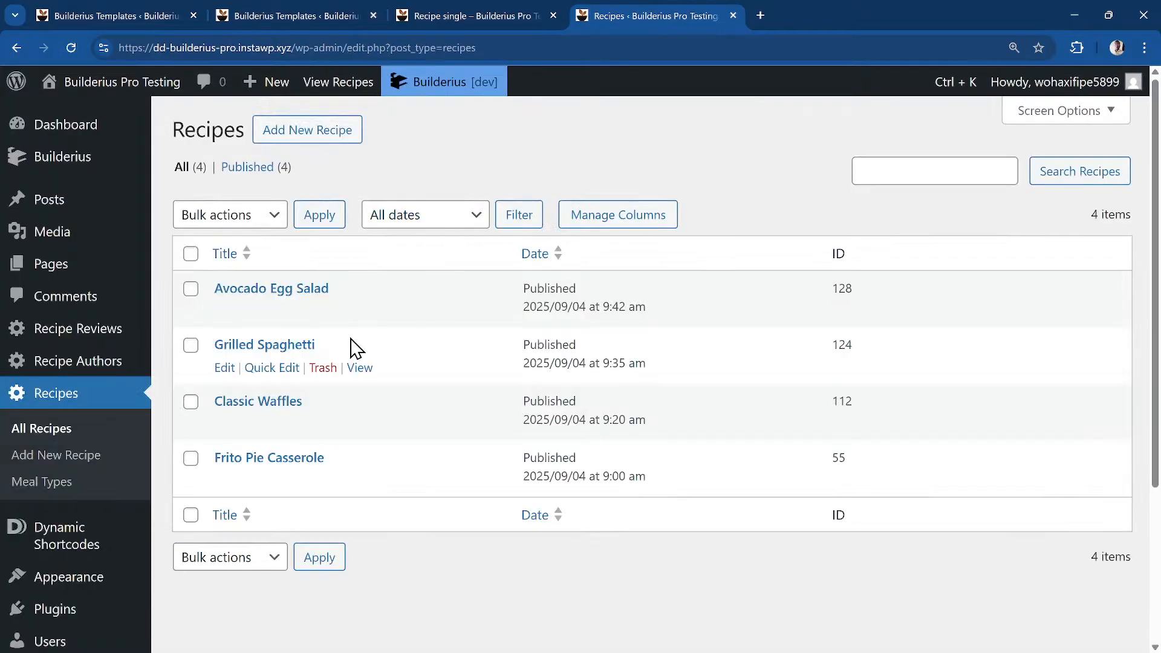
{"action": "left_click", "coordinate": [362, 313]}
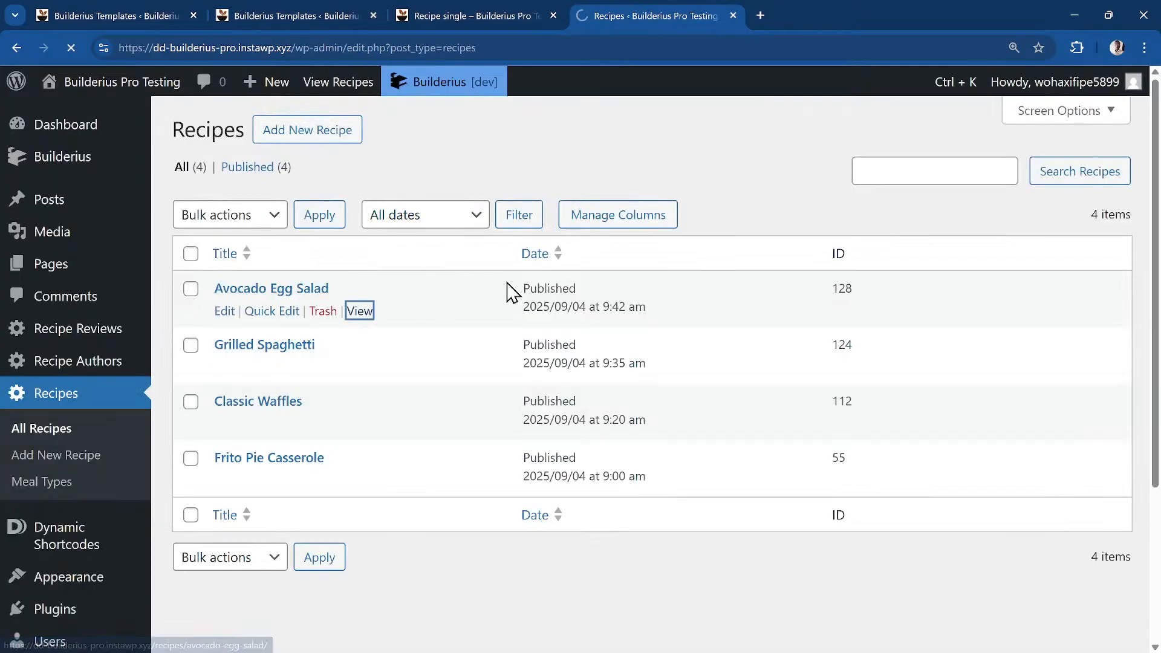
Review its Timings, showing 'Total time: 20 mins', then go back to the Recipe single template
{"action": "scroll", "coordinate": [270, 233], "scroll_direction": "down", "scroll_amount": 4}
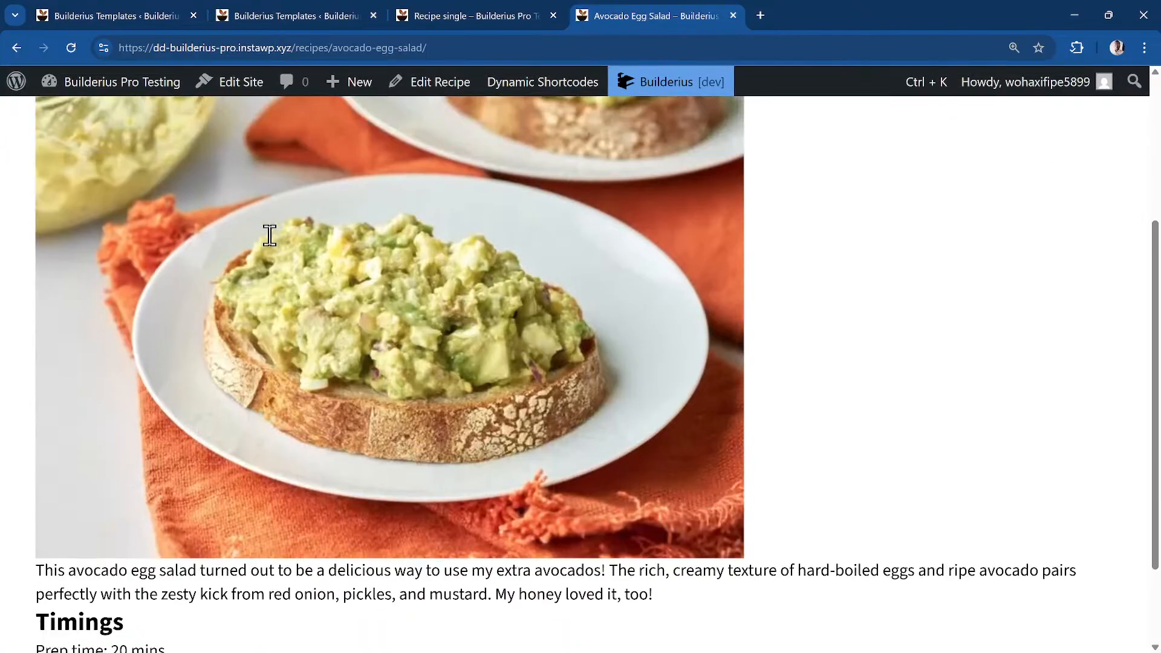
{"action": "scroll", "coordinate": [269, 234], "scroll_direction": "up", "scroll_amount": 4}
{"action": "scroll", "coordinate": [444, 234], "scroll_direction": "down", "scroll_amount": 4}
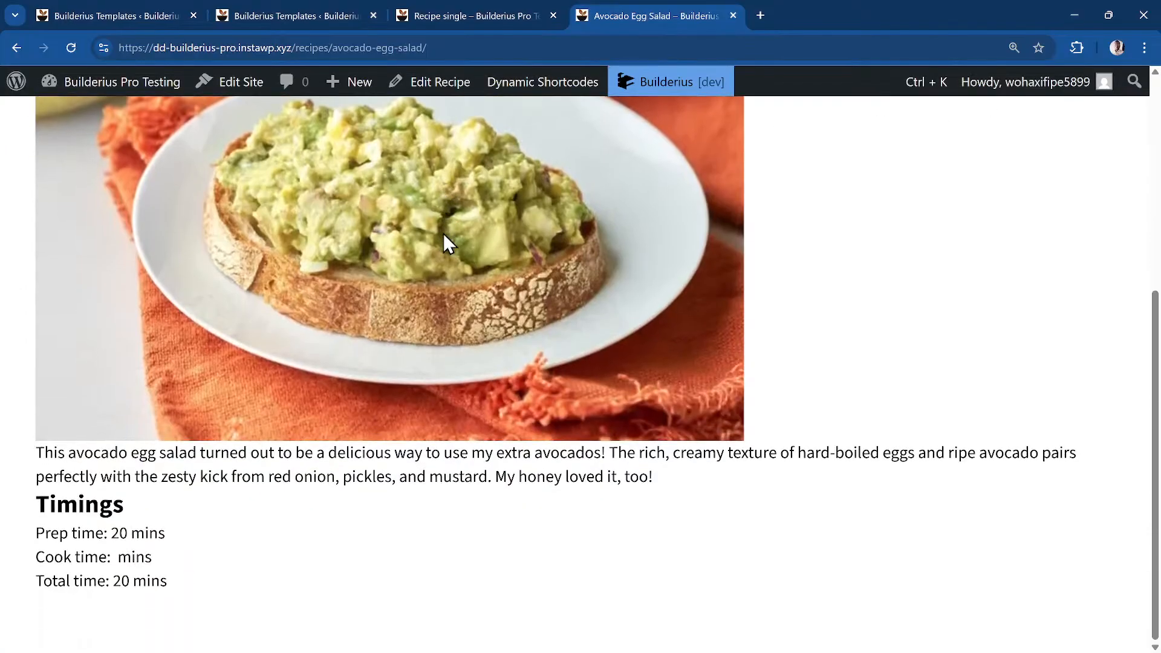
{"action": "scroll", "coordinate": [392, 213], "scroll_direction": "up", "scroll_amount": 3}
{"action": "scroll", "coordinate": [393, 213], "scroll_direction": "up", "scroll_amount": 1}
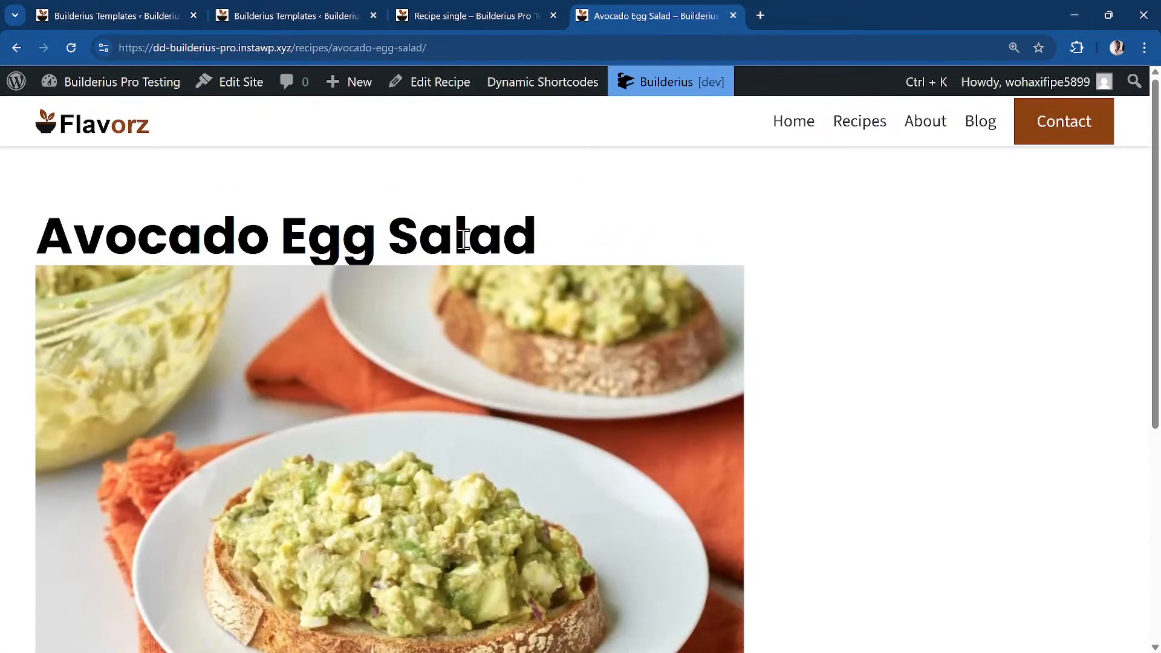
{"action": "scroll", "coordinate": [376, 267], "scroll_direction": "down", "scroll_amount": 5}
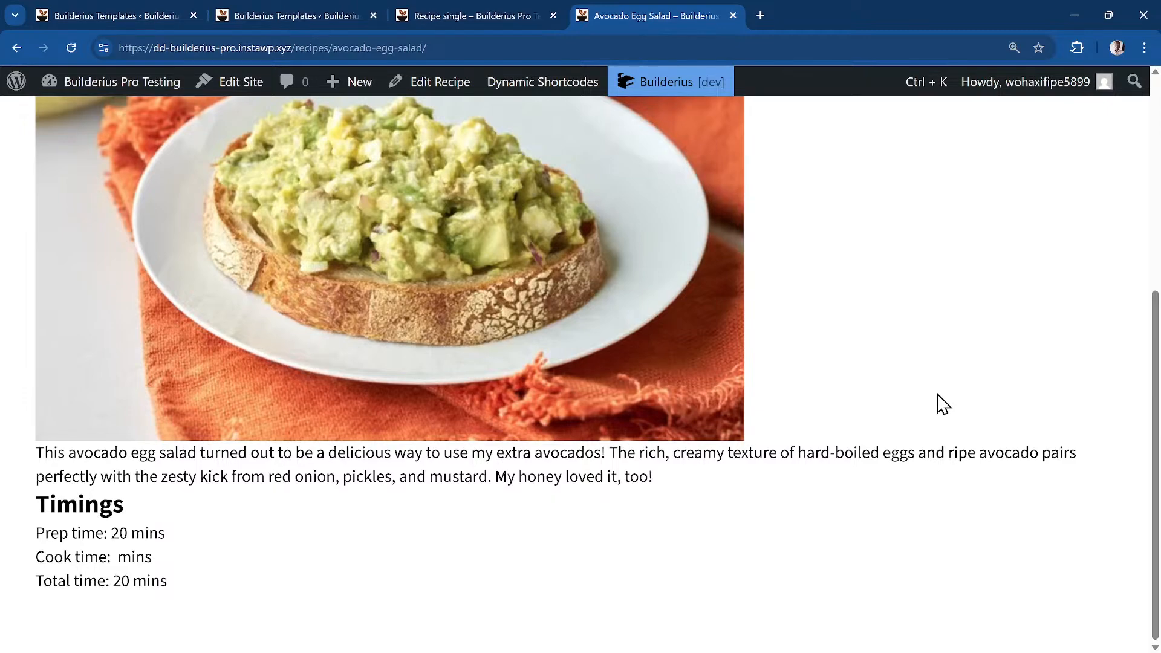
{"action": "left_click", "coordinate": [446, 8]}
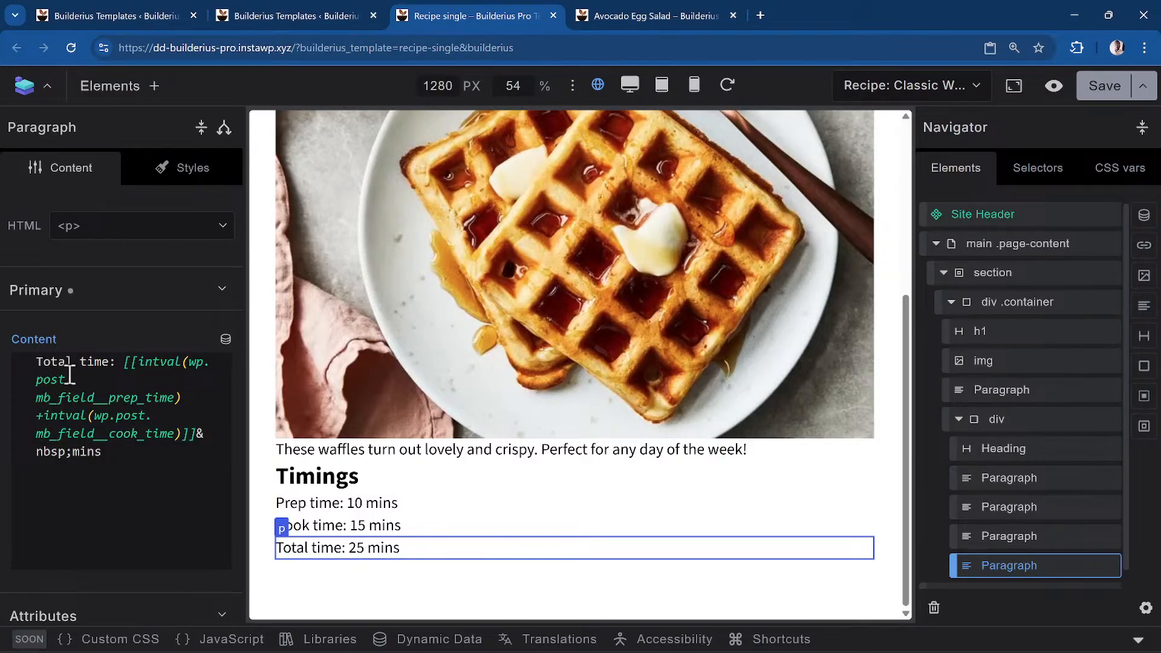
Change the formula to (intval(prep_time) + intval(cook_time)) / 5, then view the Avocado Egg Salad page
{"action": "left_click", "coordinate": [185, 385]}
{"action": "key", "text": "Up"}
{"action": "key", "text": "Right"}
{"action": "key", "text": "Right"}
{"action": "key", "text": "Right"}
{"action": "key", "text": "Right"}
{"action": "key", "text": "Right"}
{"action": "key", "text": "Right"}
{"action": "key", "text": "Right"}
{"action": "key", "text": "Right"}
{"action": "key", "text": "Right"}
{"action": "type", "text": "("}
{"action": "key", "text": "Down"}
{"action": "key", "text": "Down"}
{"action": "key", "text": "Down"}
{"action": "key", "text": "Right"}
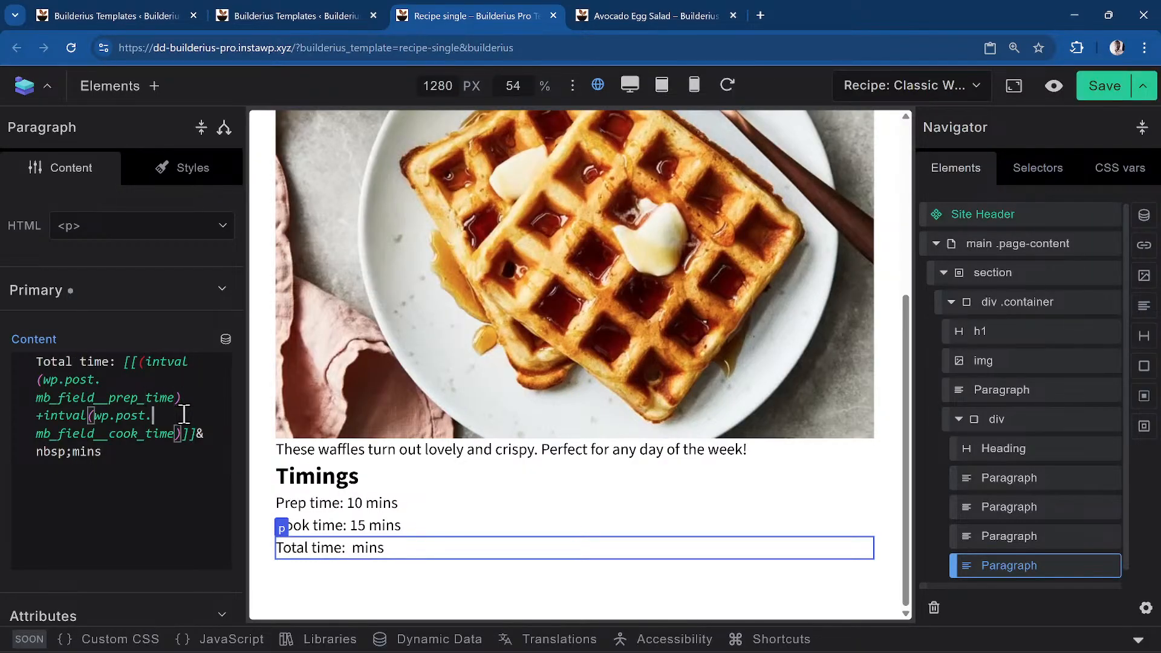
{"action": "key", "text": "Right"}
{"action": "key", "text": "Right"}
{"action": "key", "text": "Down"}
{"action": "key", "text": "Left"}
{"action": "key", "text": "Left"}
{"action": "key", "text": "Left"}
{"action": "key", "text": "Left"}
{"action": "key", "text": "Left"}
{"action": "key", "text": "Left"}
{"action": "key", "text": "Left"}
{"action": "type", "text": ") / 5"}
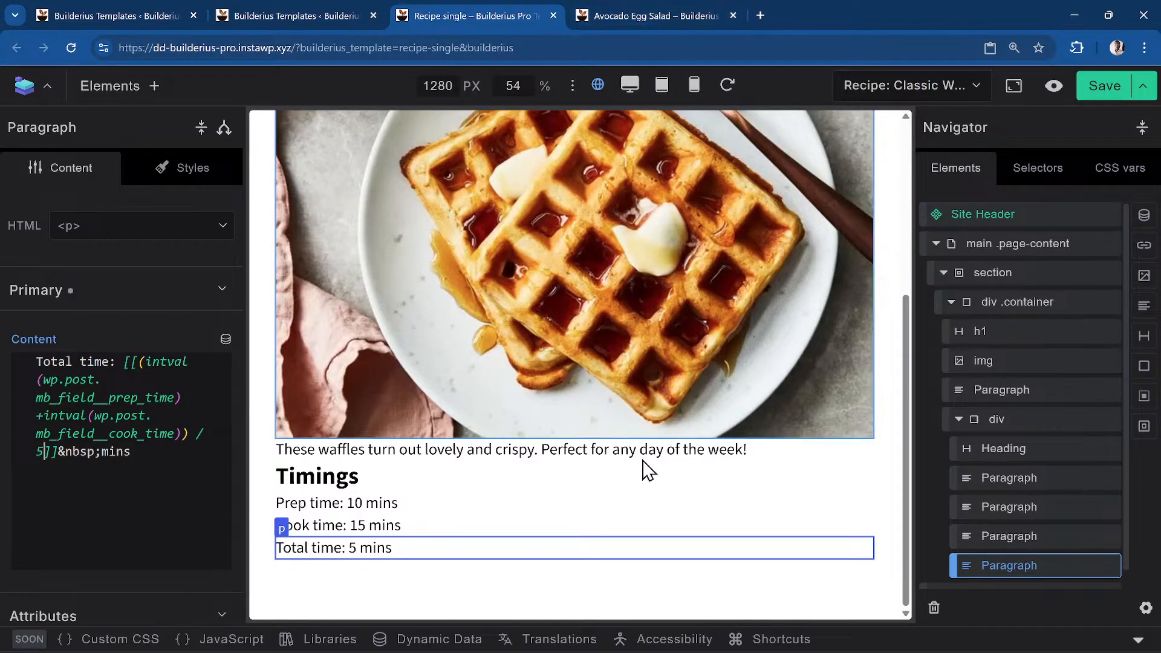
{"action": "mouse_move", "coordinate": [667, 11]}
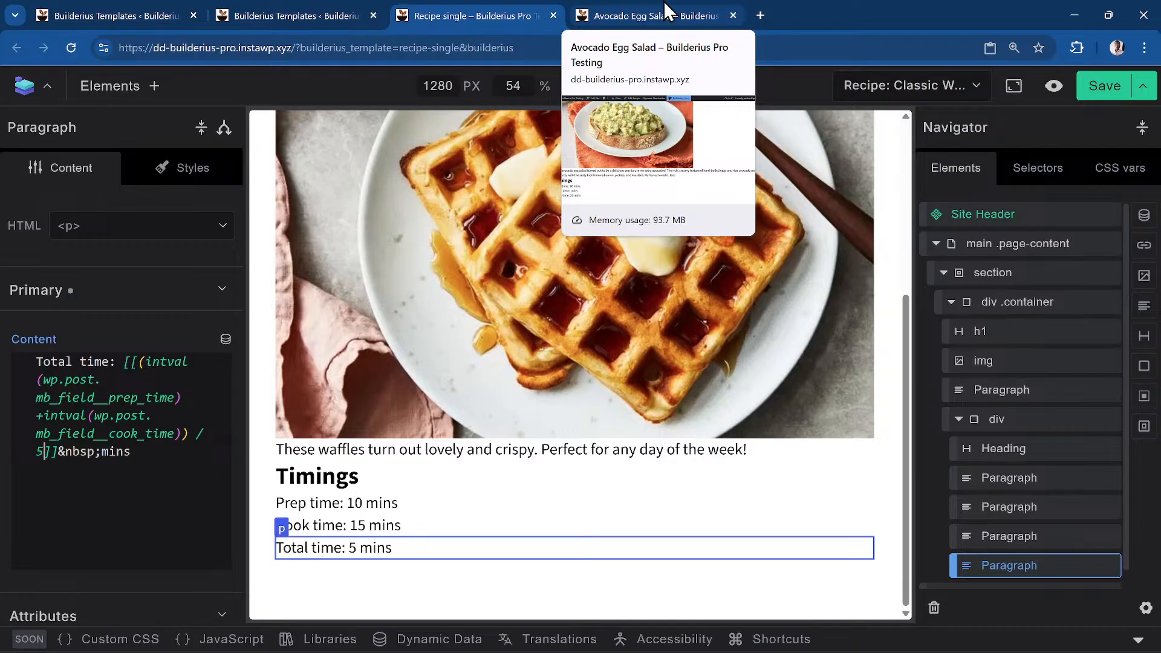
{"action": "left_click", "coordinate": [667, 11]}
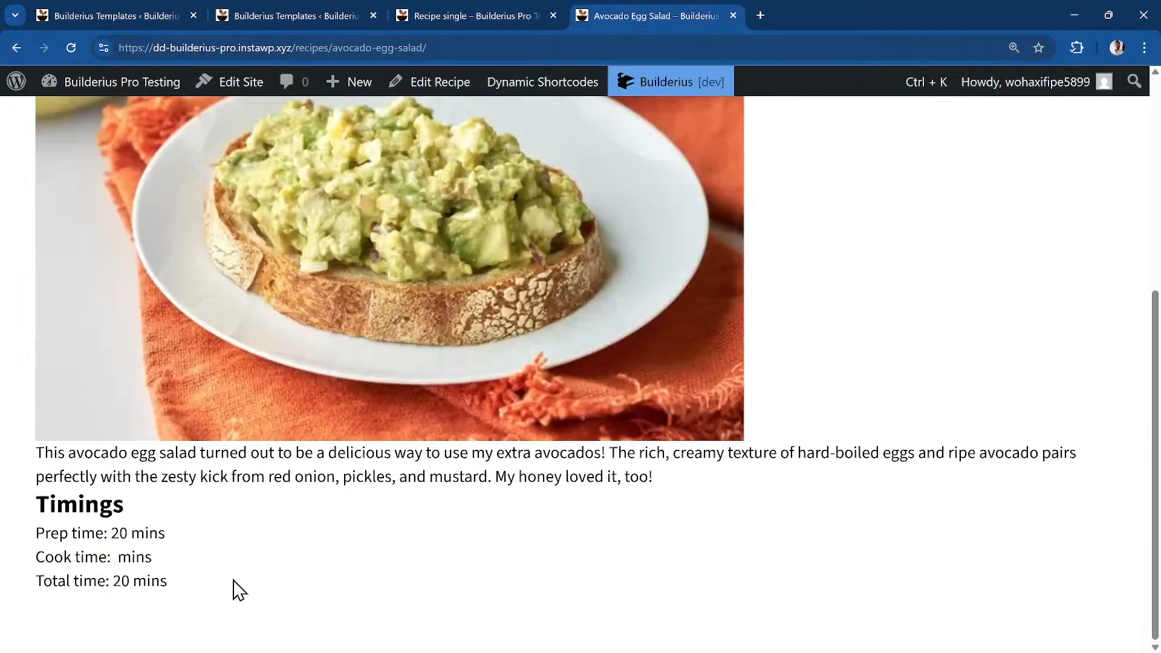
Save the template and reload the Avocado Egg Salad page to check its total time
{"action": "scroll", "coordinate": [200, 577], "scroll_direction": "up", "scroll_amount": 1}
{"action": "scroll", "coordinate": [209, 577], "scroll_direction": "down", "scroll_amount": 1}
{"action": "left_click", "coordinate": [488, 15]}
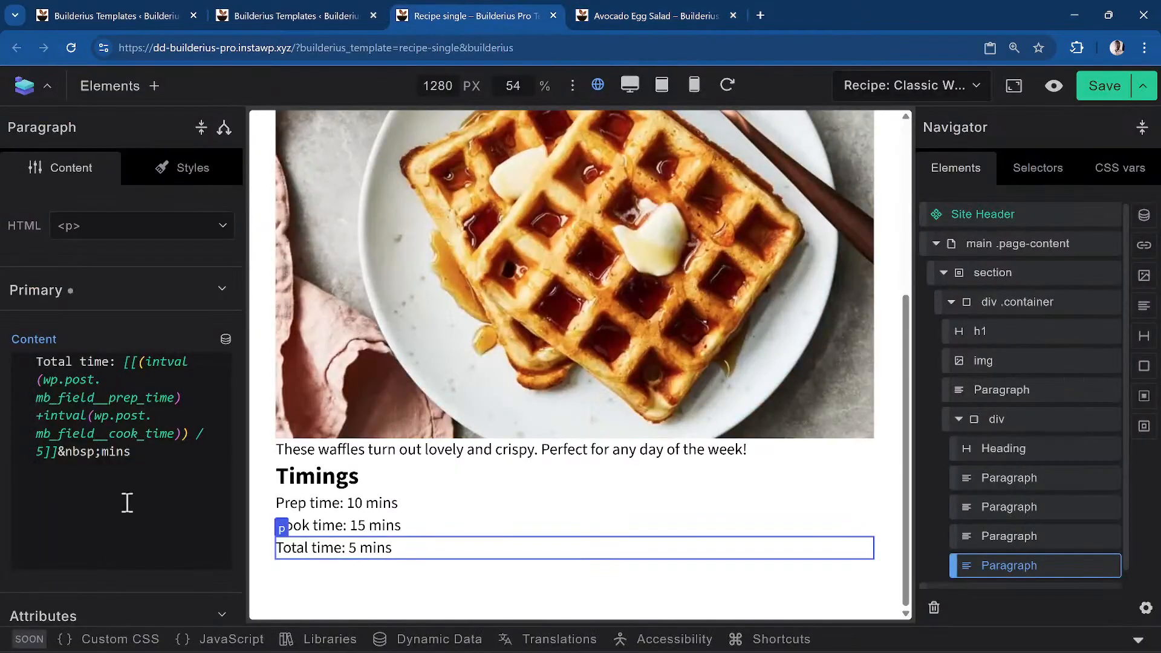
{"action": "left_click", "coordinate": [1107, 84]}
{"action": "left_click", "coordinate": [665, 15]}
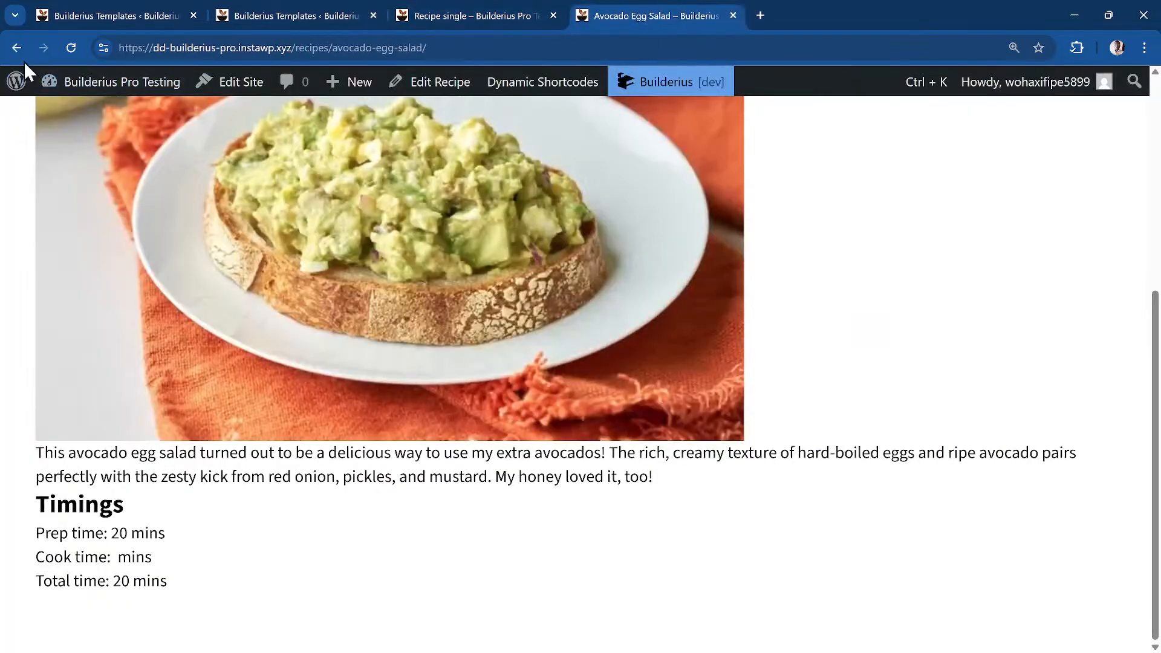
{"action": "left_click", "coordinate": [72, 48]}
Inspect the Cook time and Prep time paragraphs in the template's Navigator
{"action": "left_click", "coordinate": [437, 16]}
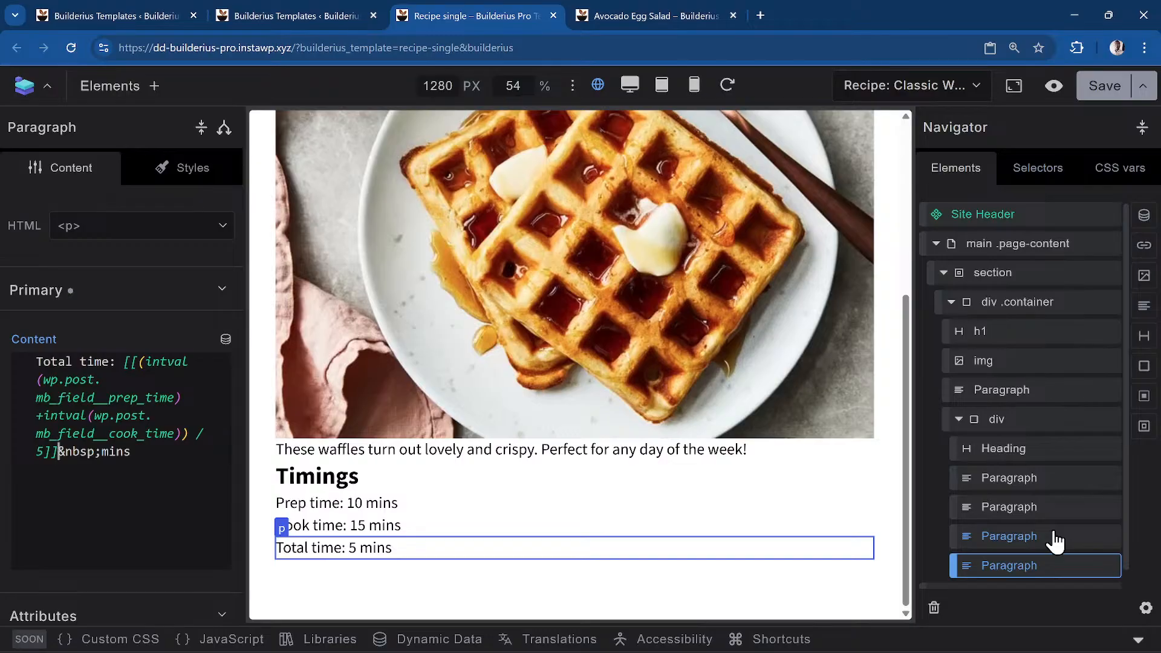
{"action": "left_click", "coordinate": [1050, 511]}
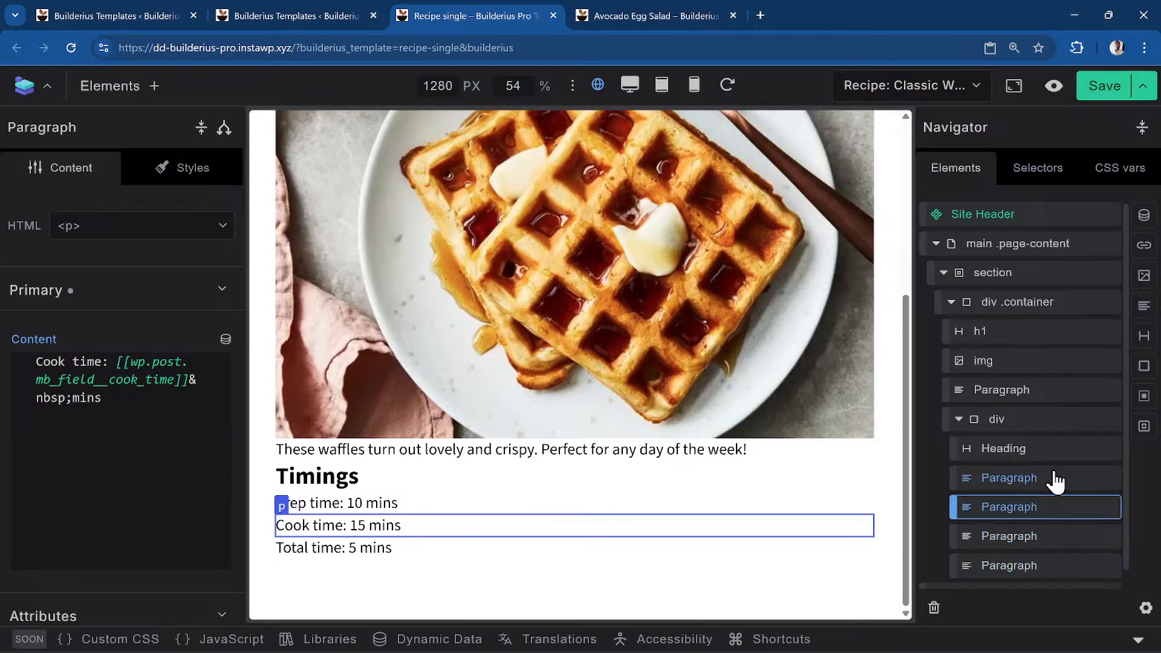
{"action": "left_click", "coordinate": [423, 511]}
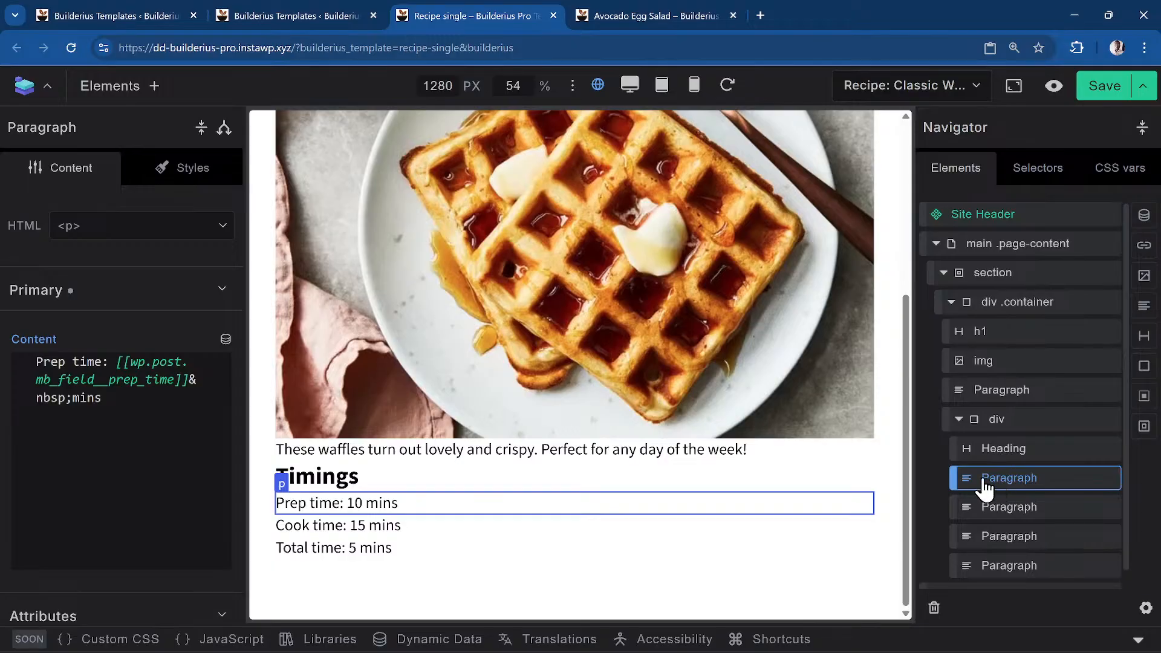
{"action": "scroll", "coordinate": [1030, 487], "scroll_direction": "down", "scroll_amount": 1}
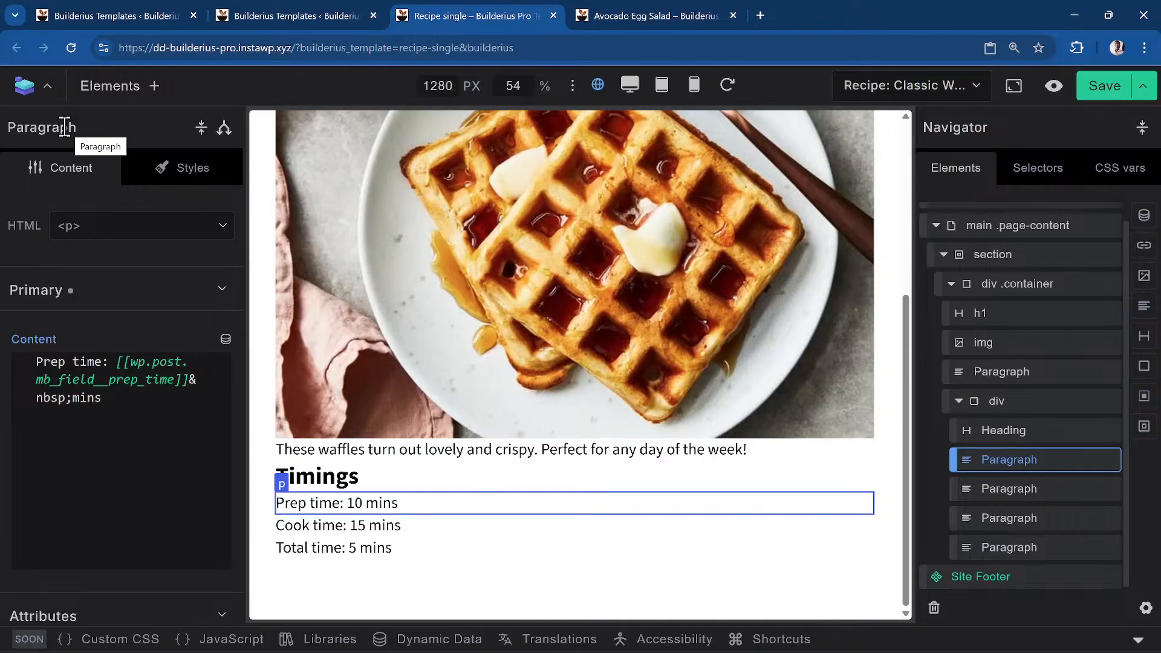
{"action": "scroll", "coordinate": [597, 340], "scroll_direction": "up", "scroll_amount": 10}
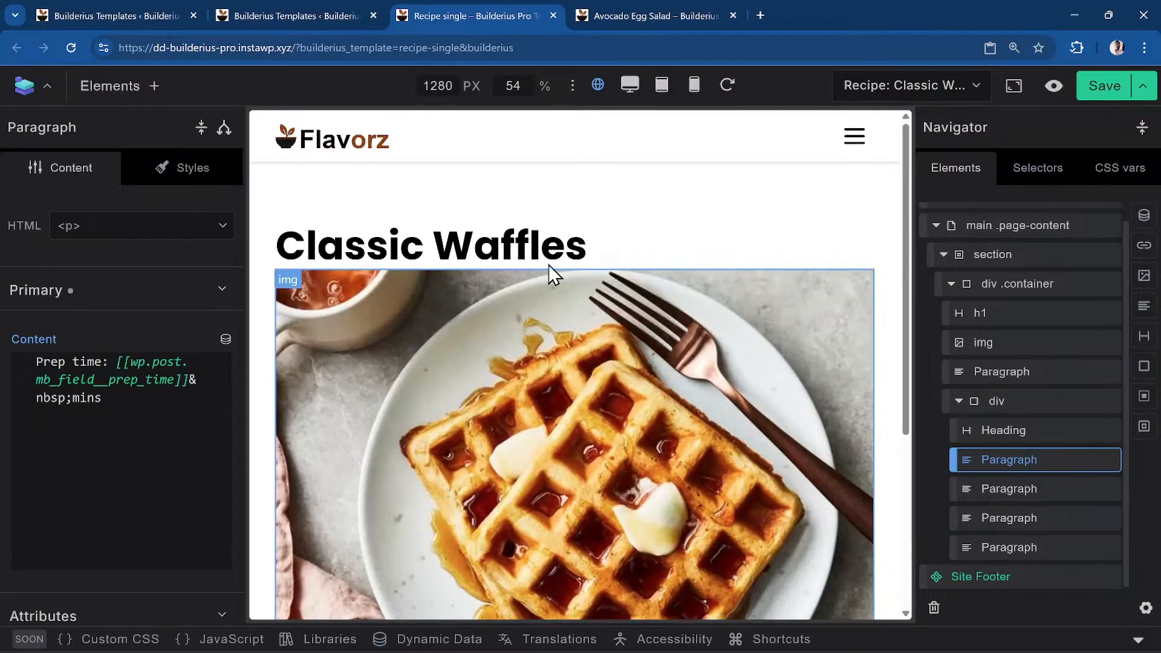
Reload the Avocado Egg Salad page again, then return to the template editor
{"action": "left_click", "coordinate": [578, 16]}
{"action": "key", "text": "F5"}
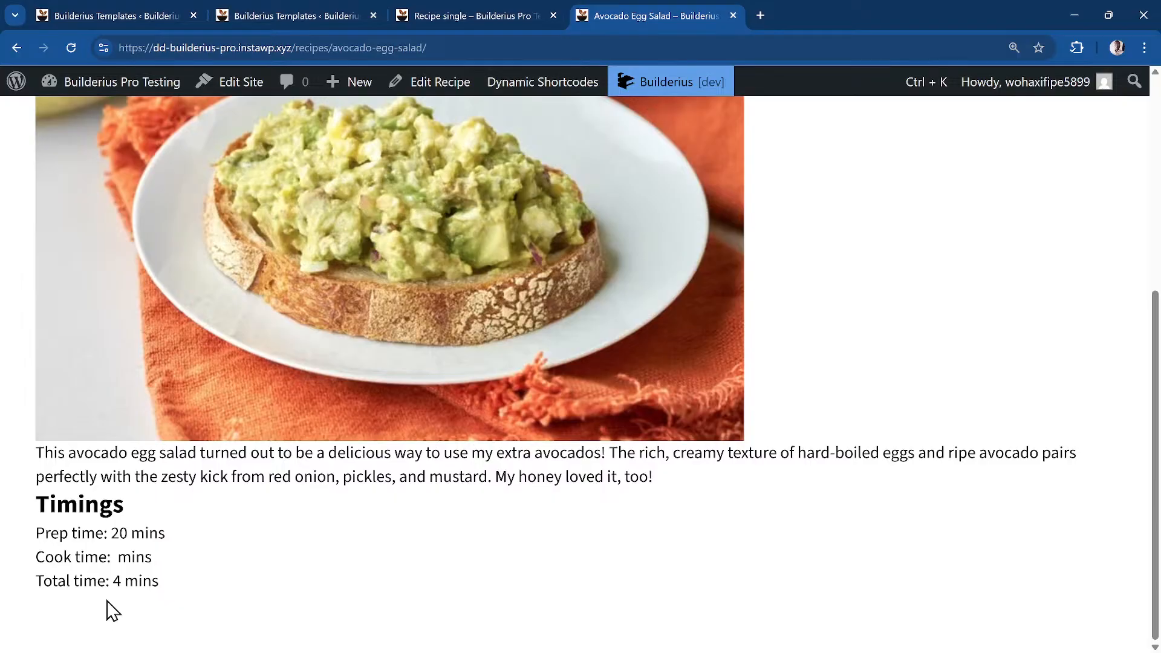
{"action": "left_click", "coordinate": [493, 12]}
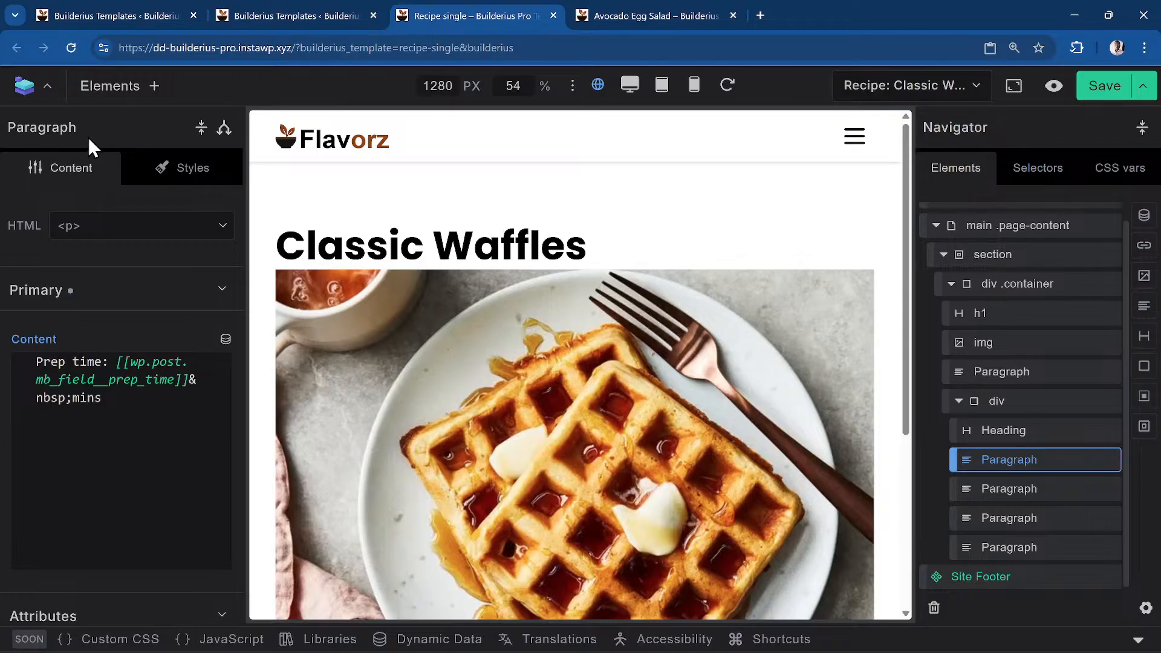
Rename the selected timing paragraph to 'Cook Time'
{"action": "key", "text": "ctrl+BackSpace"}
{"action": "type", "text": "Cook"}
{"action": "type", "text": "Time"}
{"action": "key", "text": "Return"}
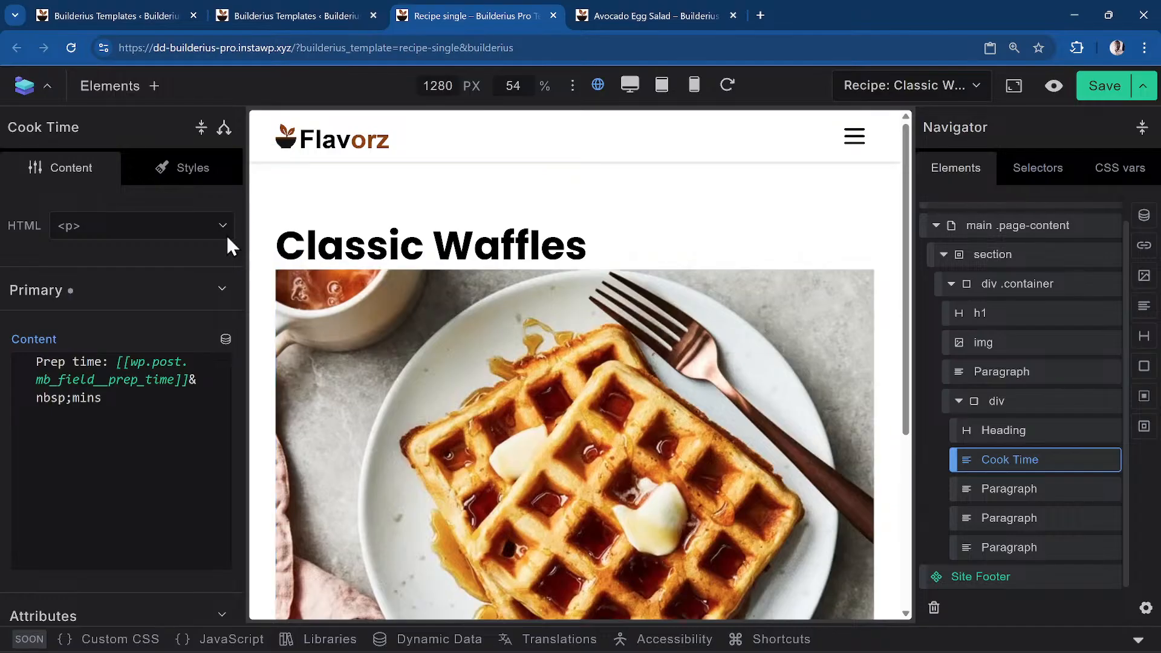
Rename the prep paragraph, mistakenly called Cook Time, to 'Prep Time'
{"action": "left_click", "coordinate": [1045, 490]}
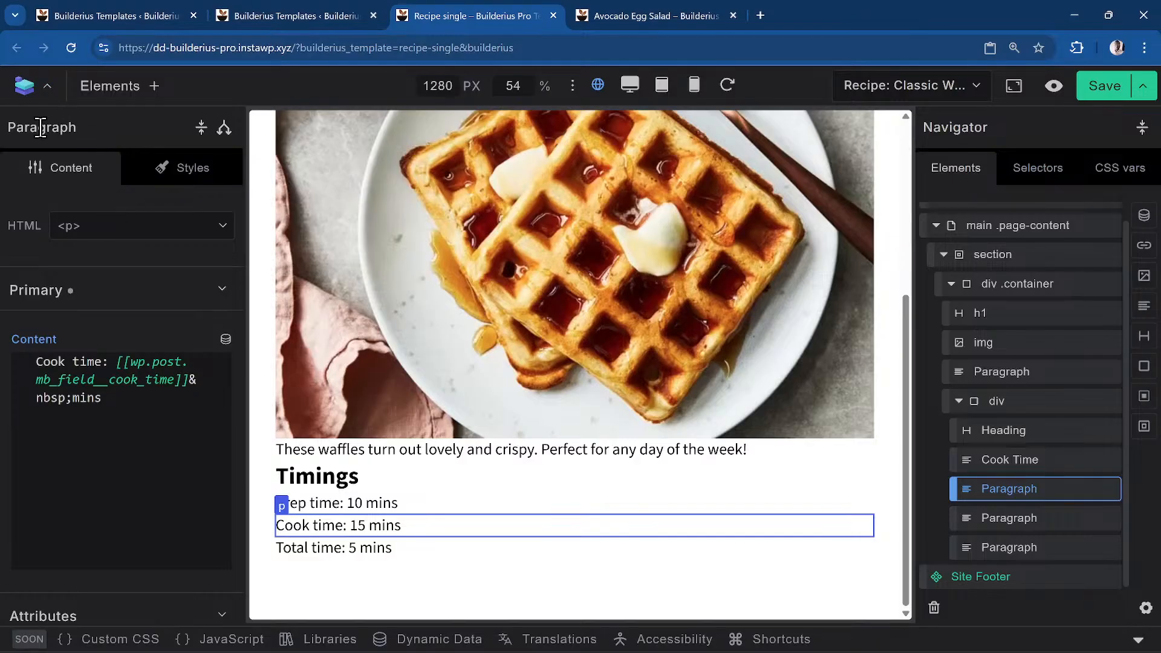
{"action": "left_click", "coordinate": [1035, 467]}
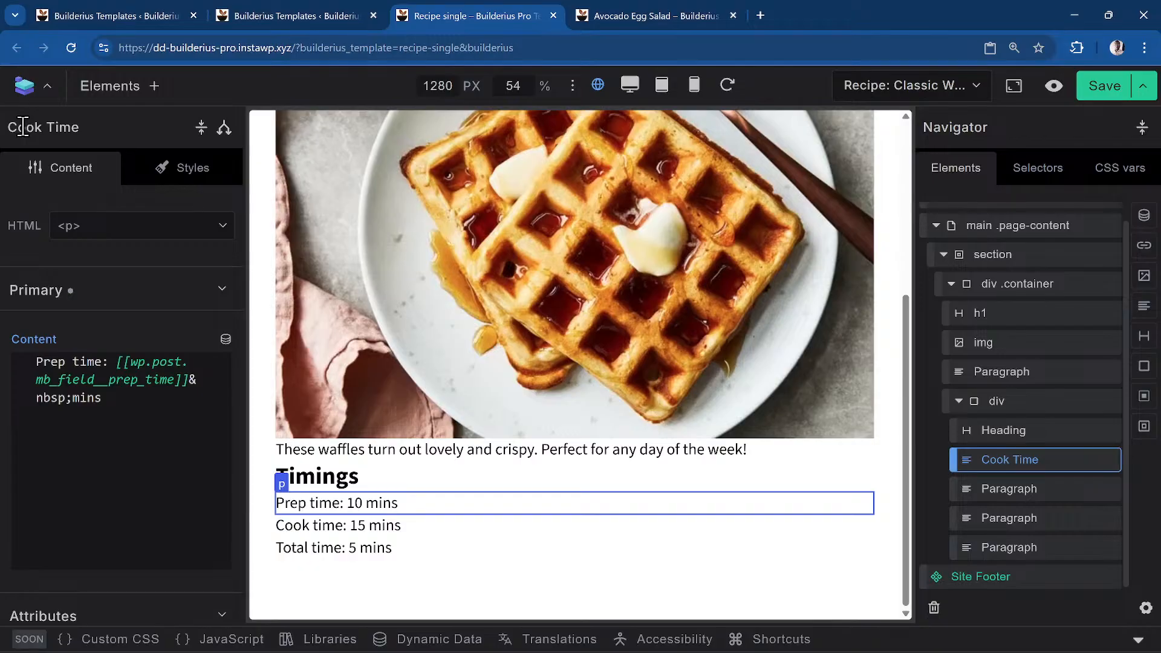
{"action": "left_click", "coordinate": [42, 127]}
{"action": "key", "text": "BackSpace"}
{"action": "key", "text": "BackSpace"}
{"action": "key", "text": "BackSpace"}
{"action": "key", "text": "BackSpace"}
{"action": "type", "text": "Prep"}
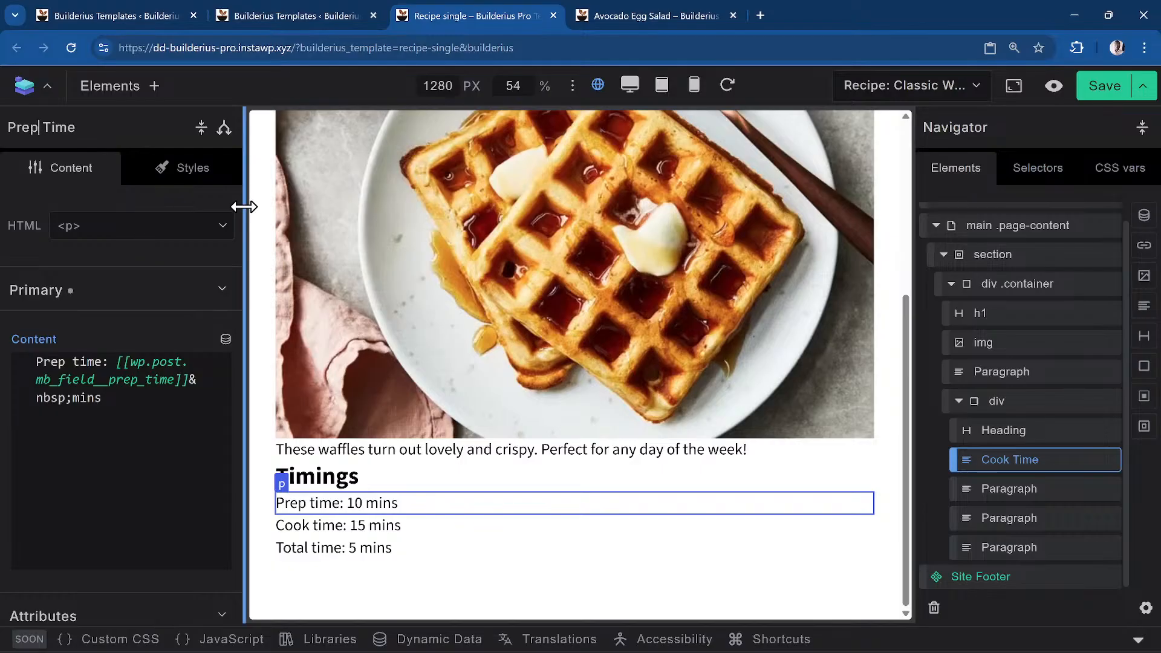
Name the second timing paragraph 'Cook Time'
{"action": "left_click", "coordinate": [1023, 490]}
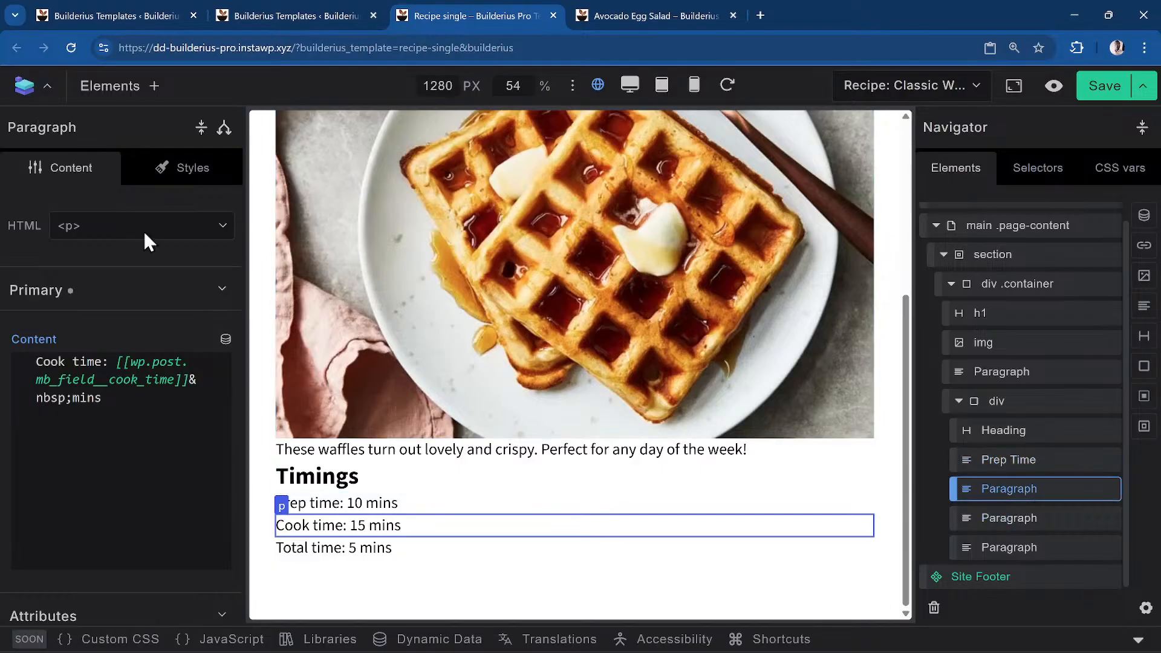
{"action": "double_click", "coordinate": [89, 129]}
{"action": "type", "text": "Cook Time"}
{"action": "left_click", "coordinate": [1059, 519]}
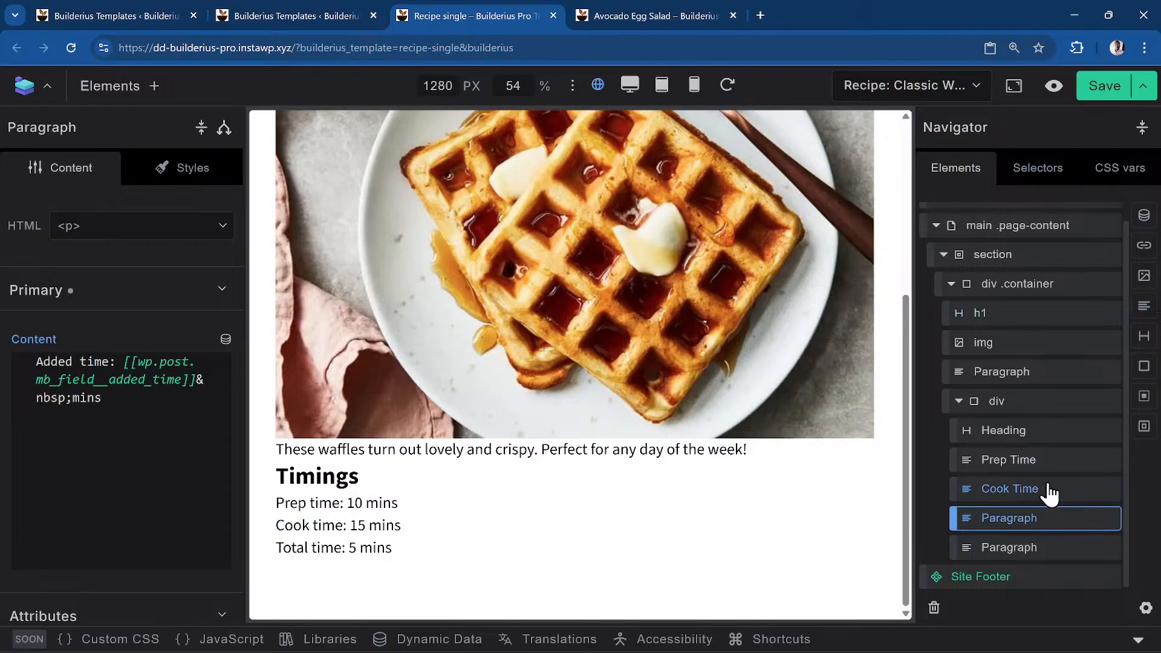
{"action": "left_click", "coordinate": [1051, 490]}
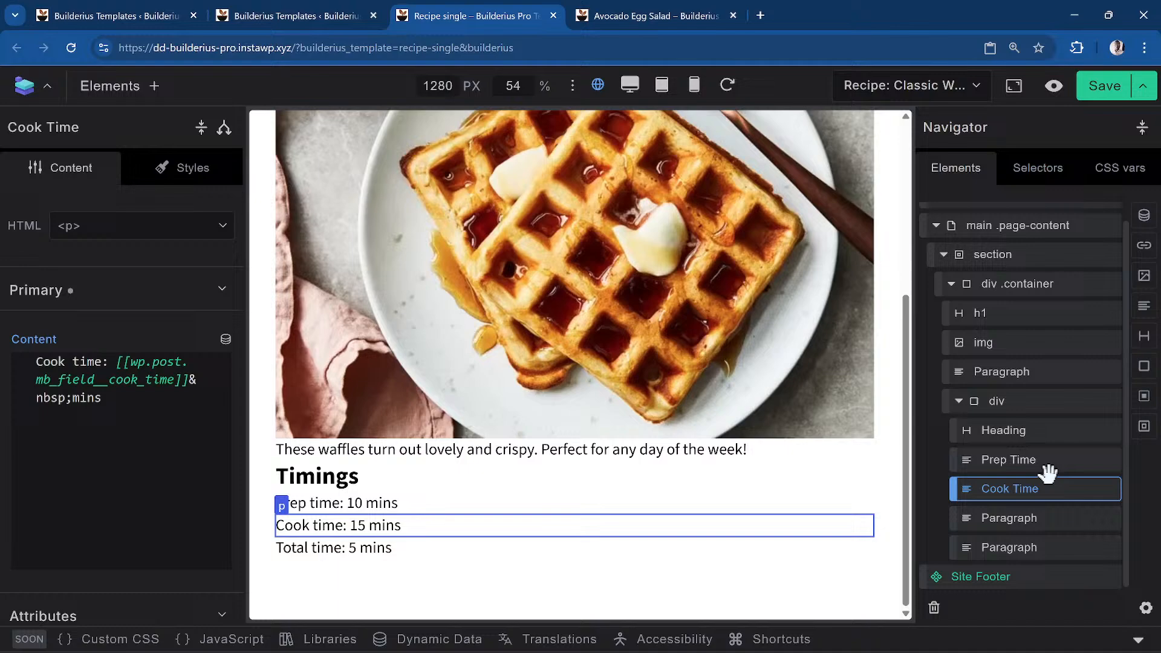
Give Cook Time a dynamic data display condition: show only when cook_time is not empty
{"action": "left_click", "coordinate": [224, 128]}
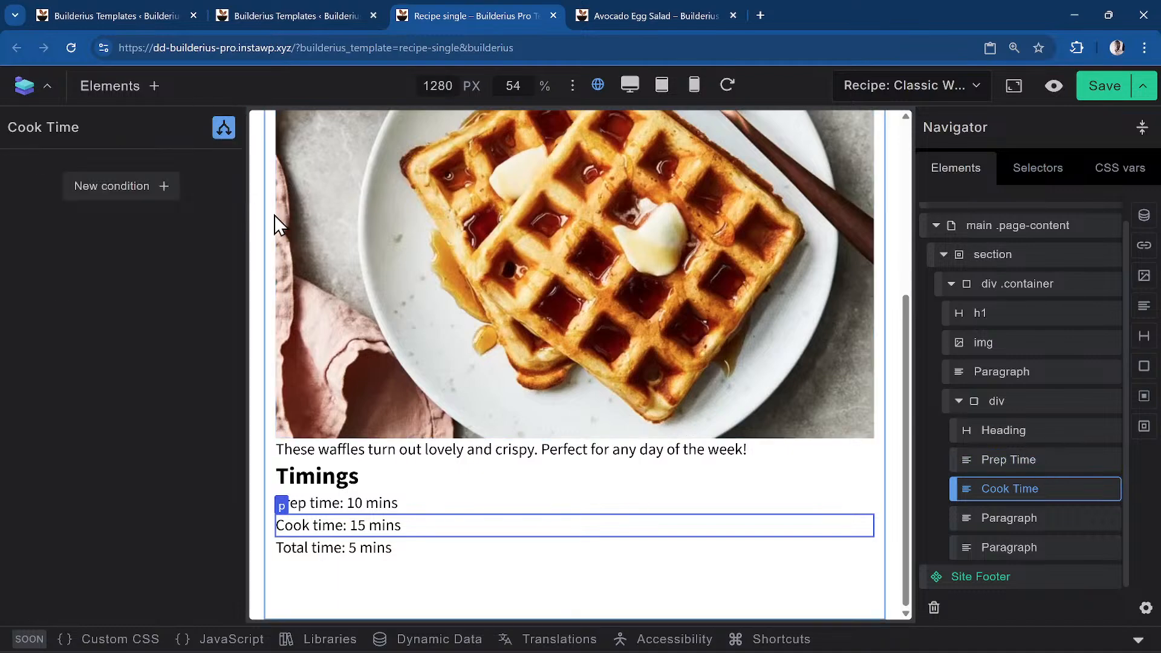
{"action": "left_click", "coordinate": [163, 190]}
{"action": "left_click", "coordinate": [173, 219]}
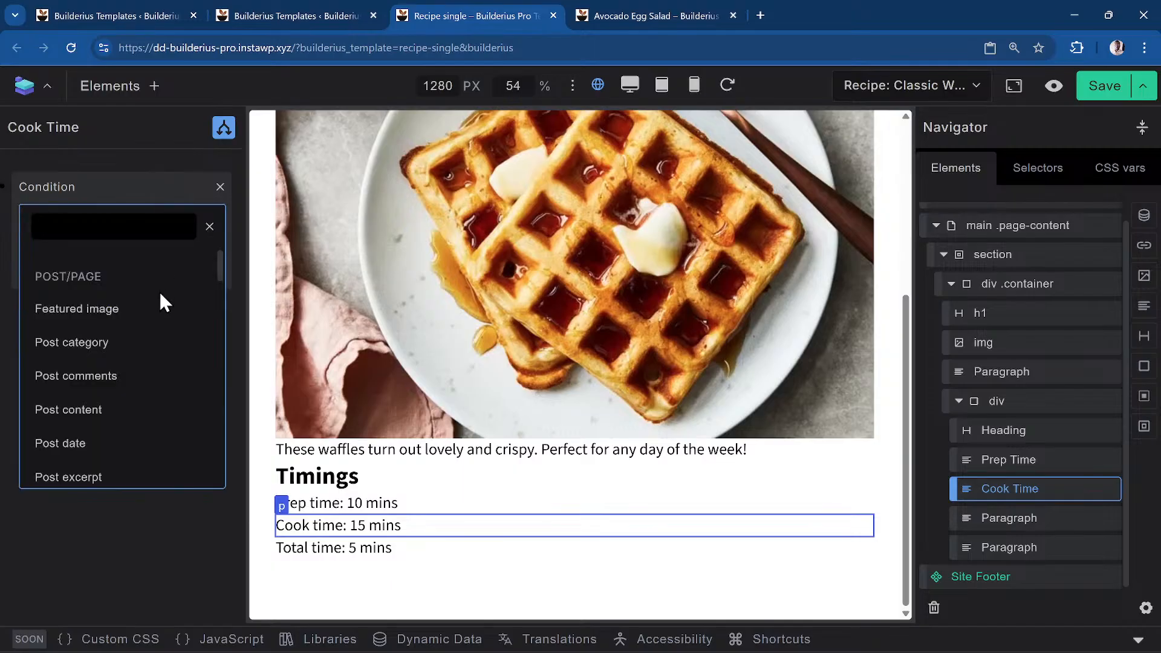
{"action": "type", "text": "dyna"}
{"action": "left_click", "coordinate": [147, 327]}
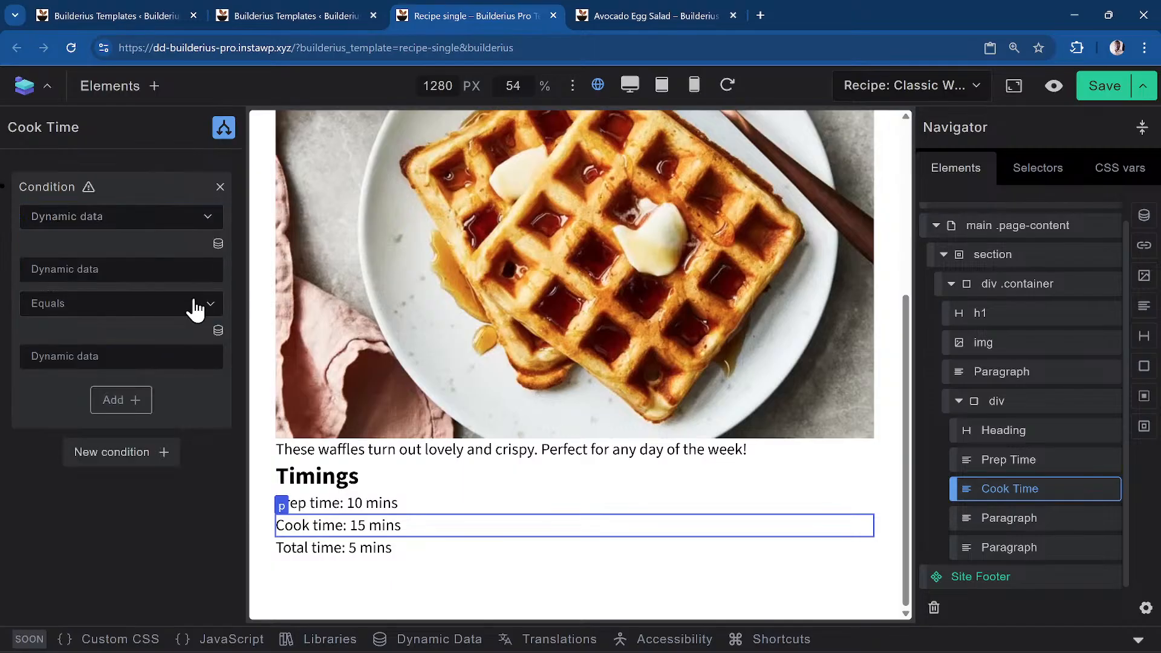
{"action": "left_click", "coordinate": [217, 244]}
{"action": "type", "text": "dook"}
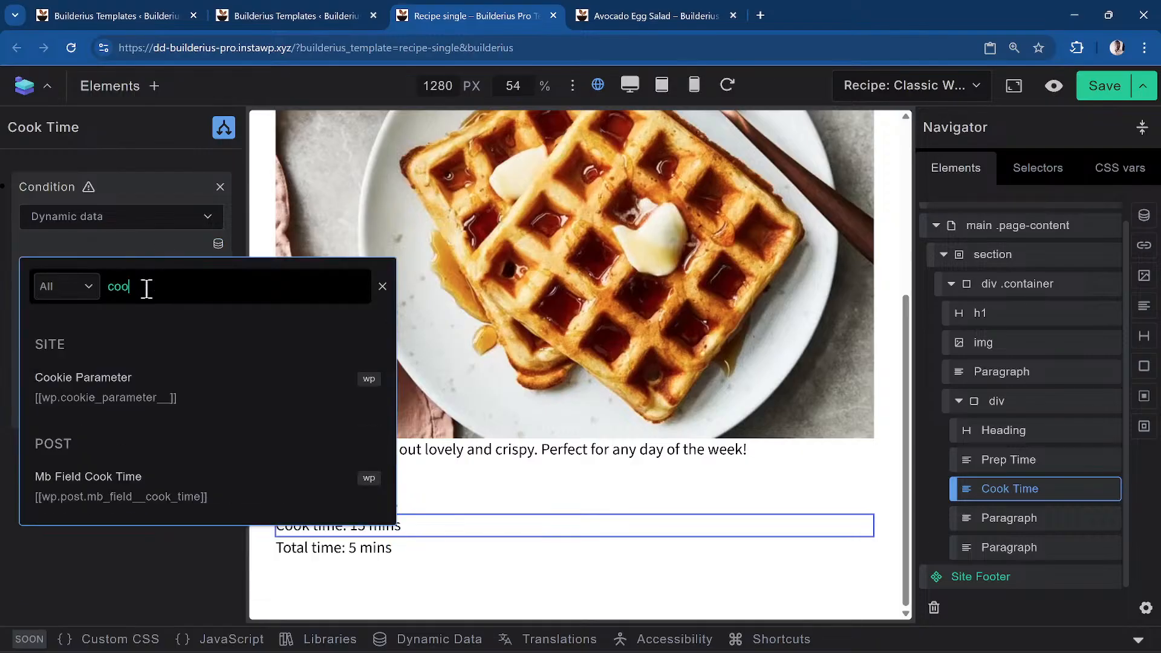
{"action": "left_click", "coordinate": [162, 502]}
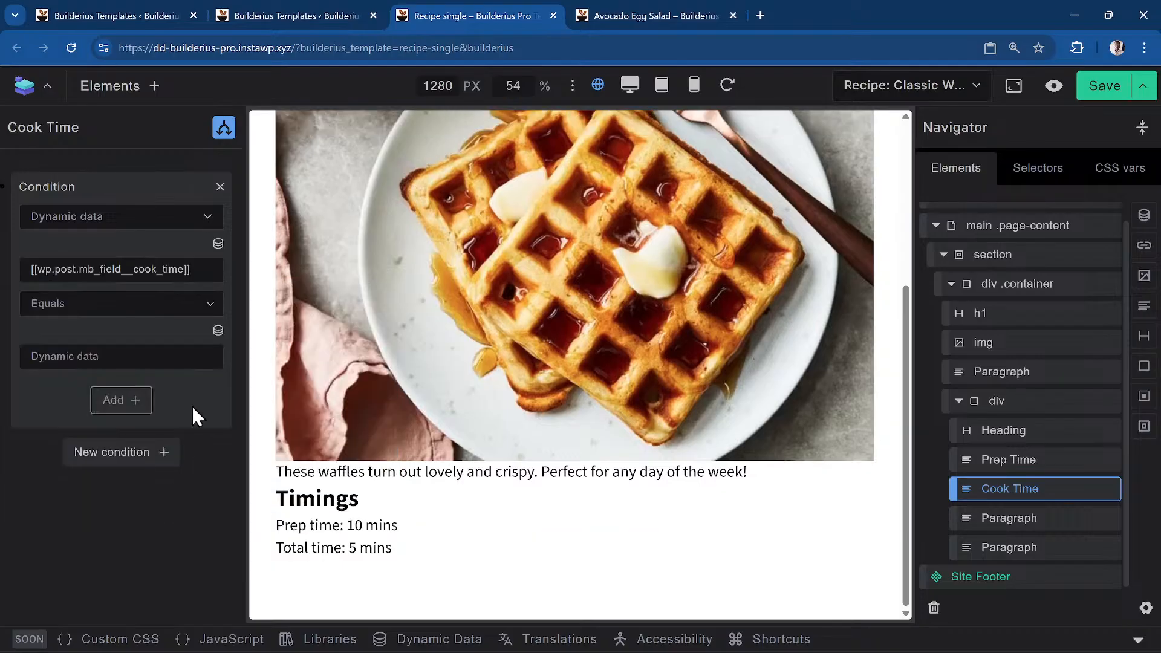
{"action": "left_click", "coordinate": [149, 311]}
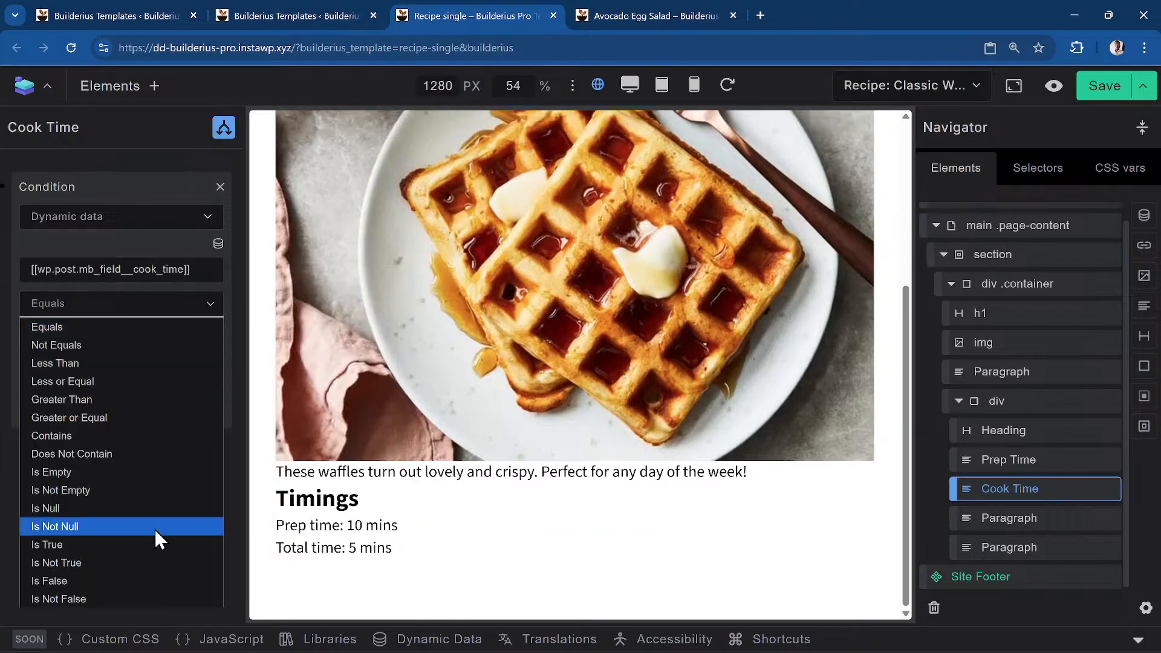
{"action": "left_click", "coordinate": [146, 489]}
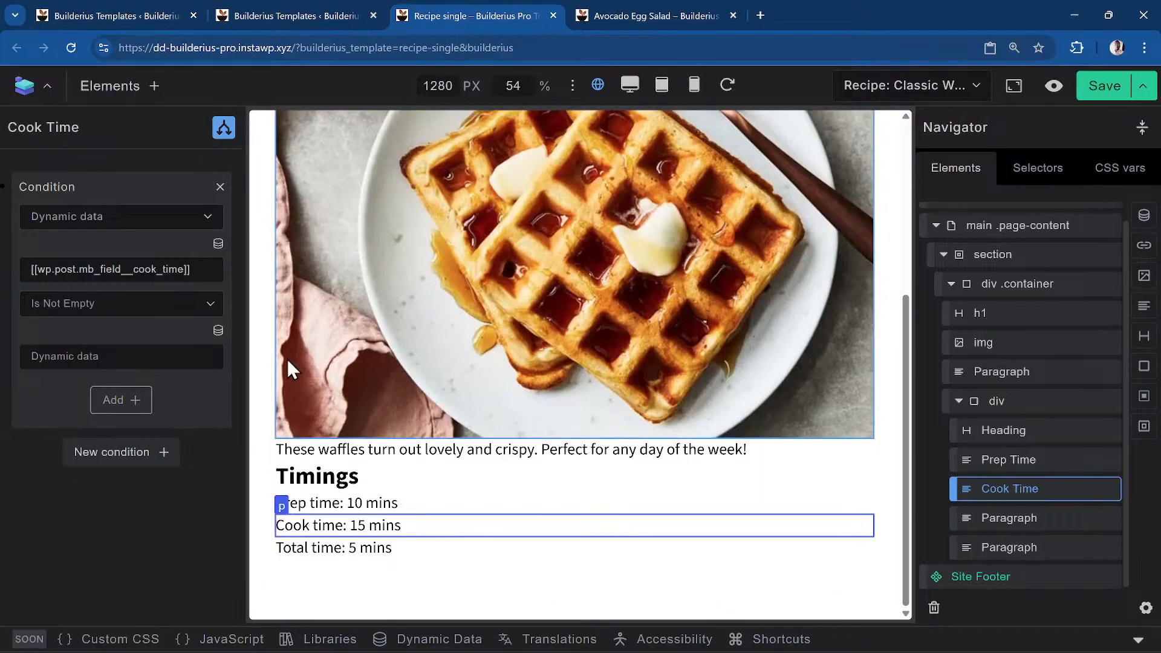
Save the template, reload the Avocado Egg Salad page, and return to the editor
{"action": "left_click", "coordinate": [1099, 96]}
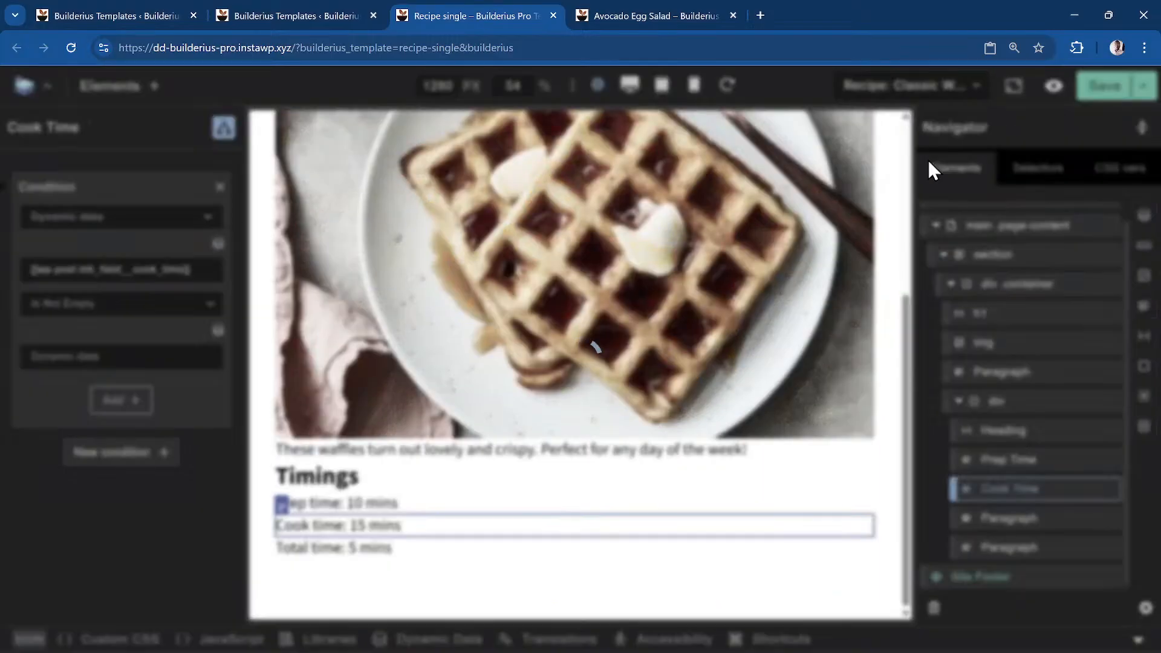
{"action": "left_click", "coordinate": [647, 20]}
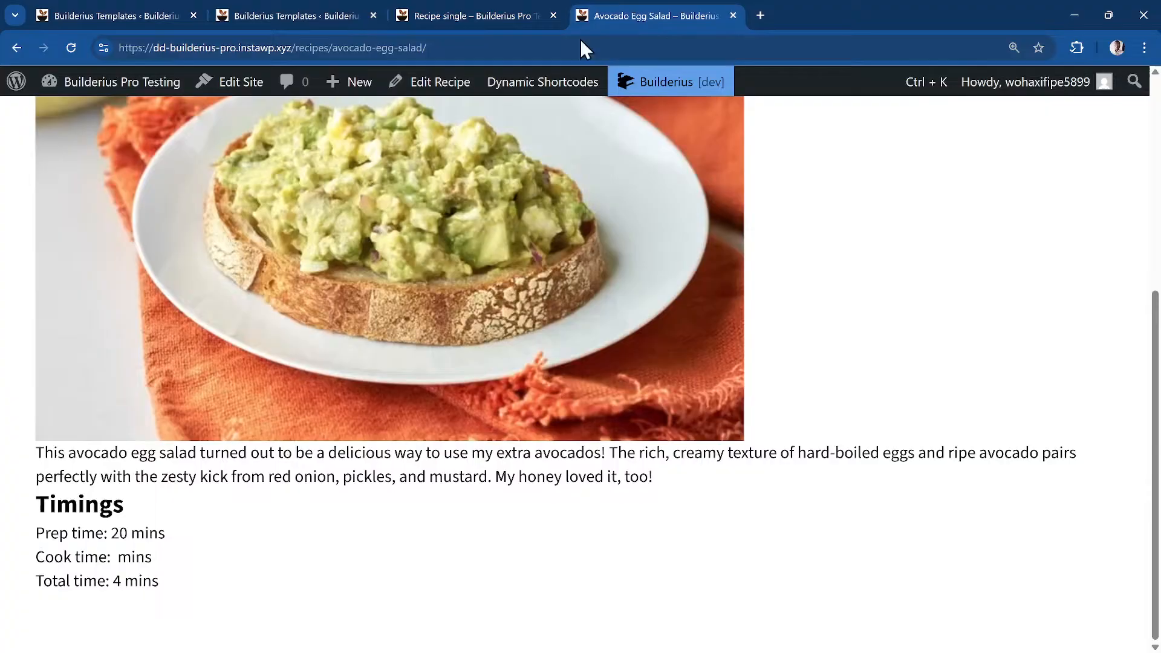
{"action": "left_click", "coordinate": [70, 48]}
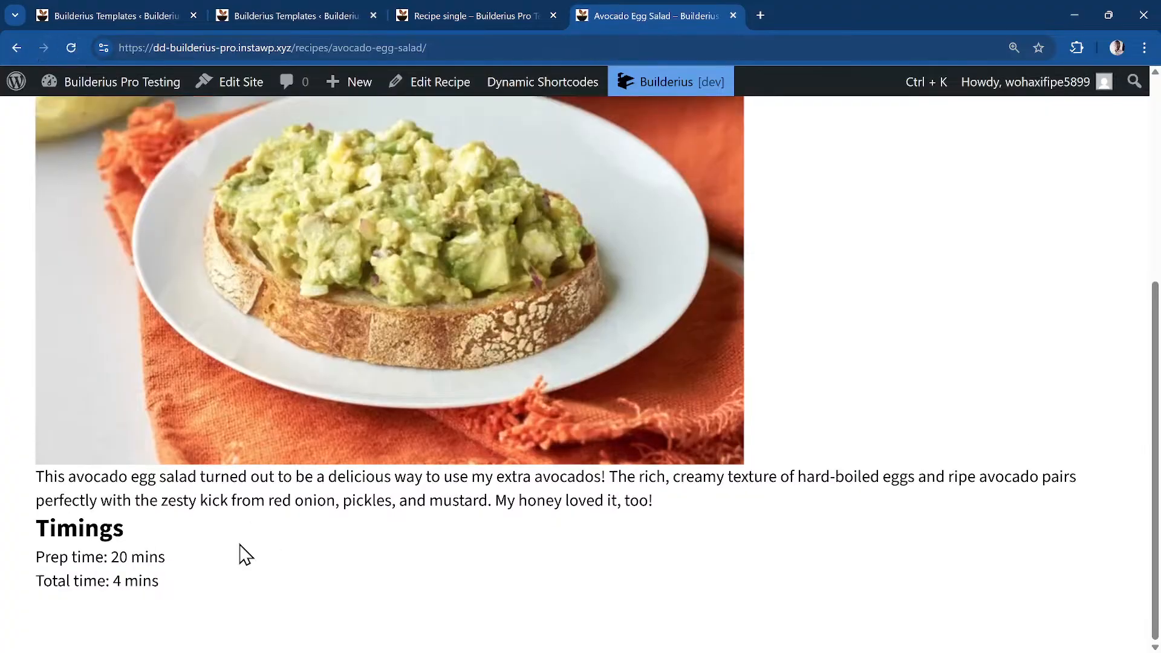
{"action": "left_click", "coordinate": [437, 8]}
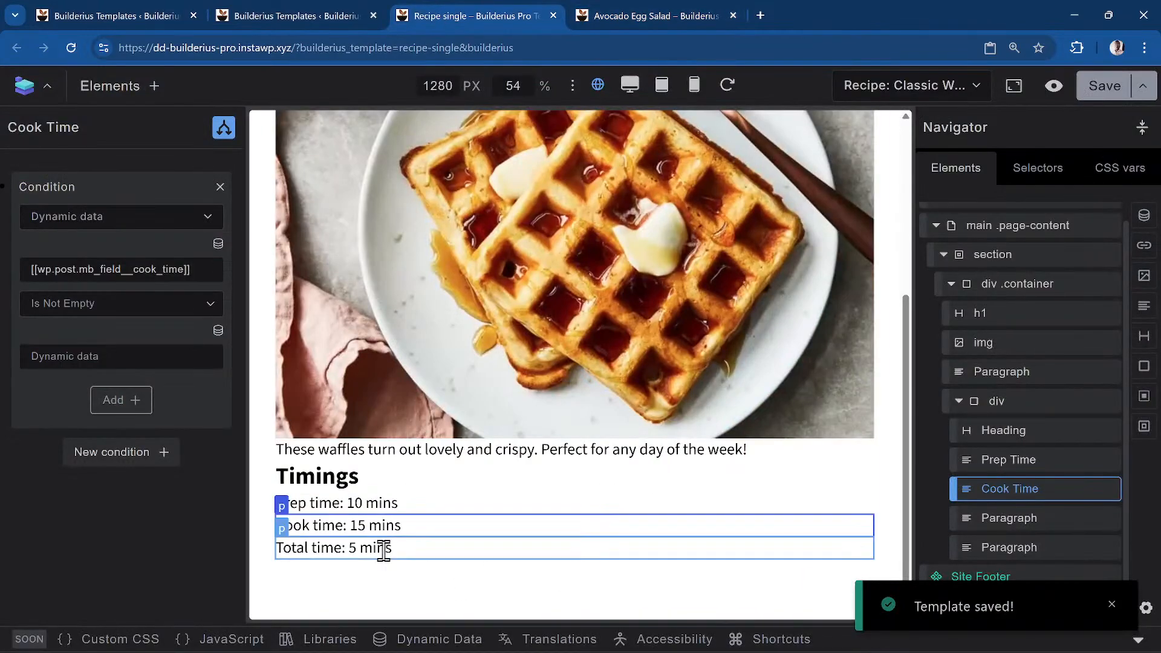
Delete ' / 5' from the Total time expression so it sums prep and cook time, and save
{"action": "left_click", "coordinate": [354, 549]}
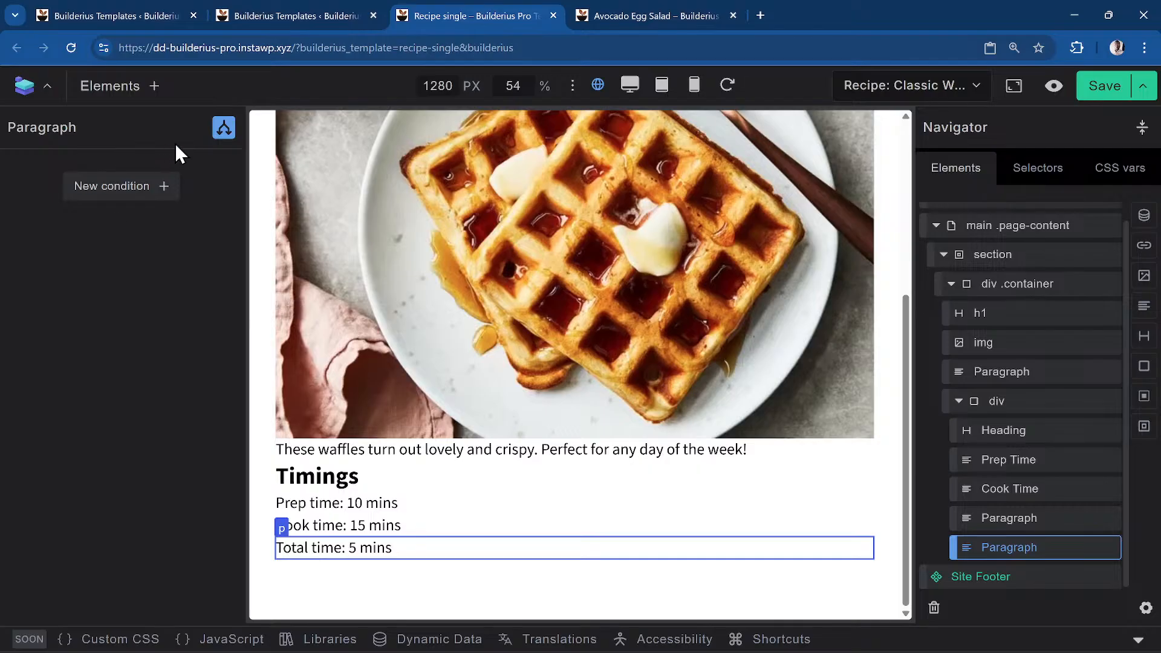
{"action": "left_click", "coordinate": [224, 127]}
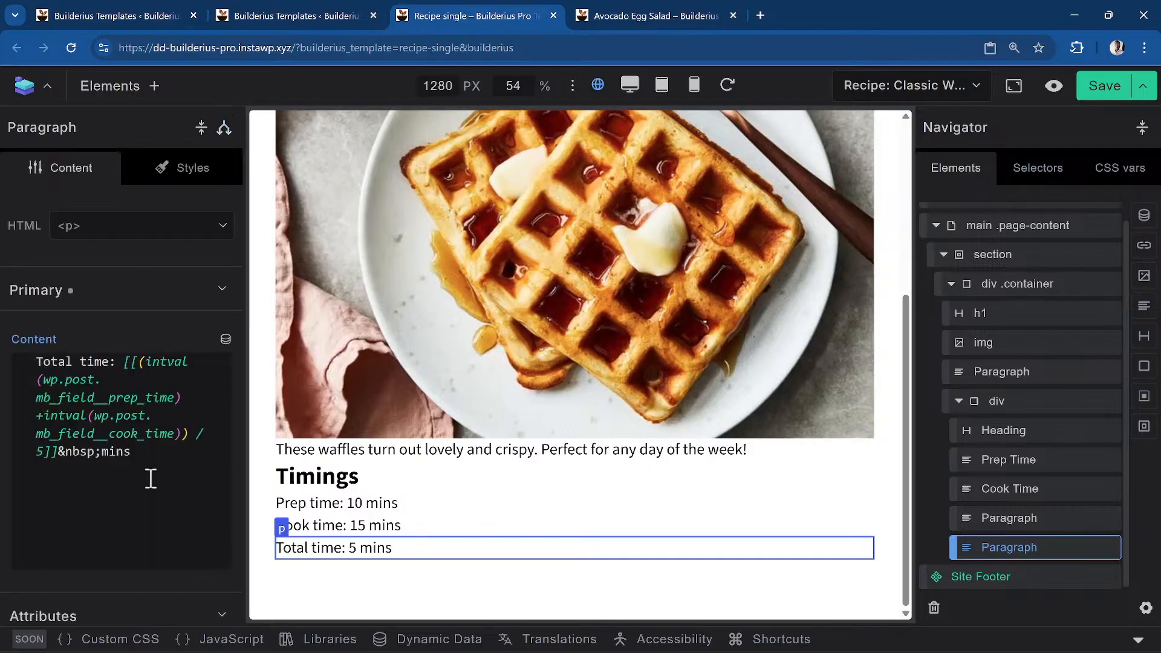
{"action": "left_click", "coordinate": [42, 451]}
{"action": "key", "text": "BackSpace"}
{"action": "key", "text": "BackSpace"}
{"action": "key", "text": "BackSpace"}
{"action": "key", "text": "BackSpace"}
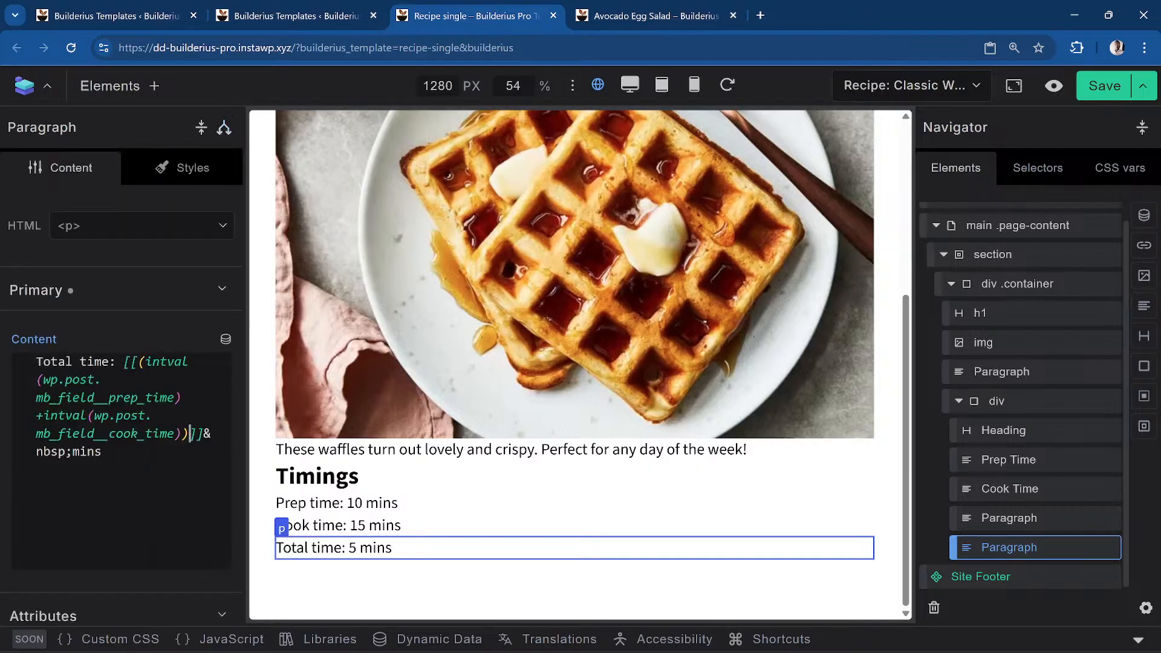
{"action": "left_click", "coordinate": [1112, 92]}
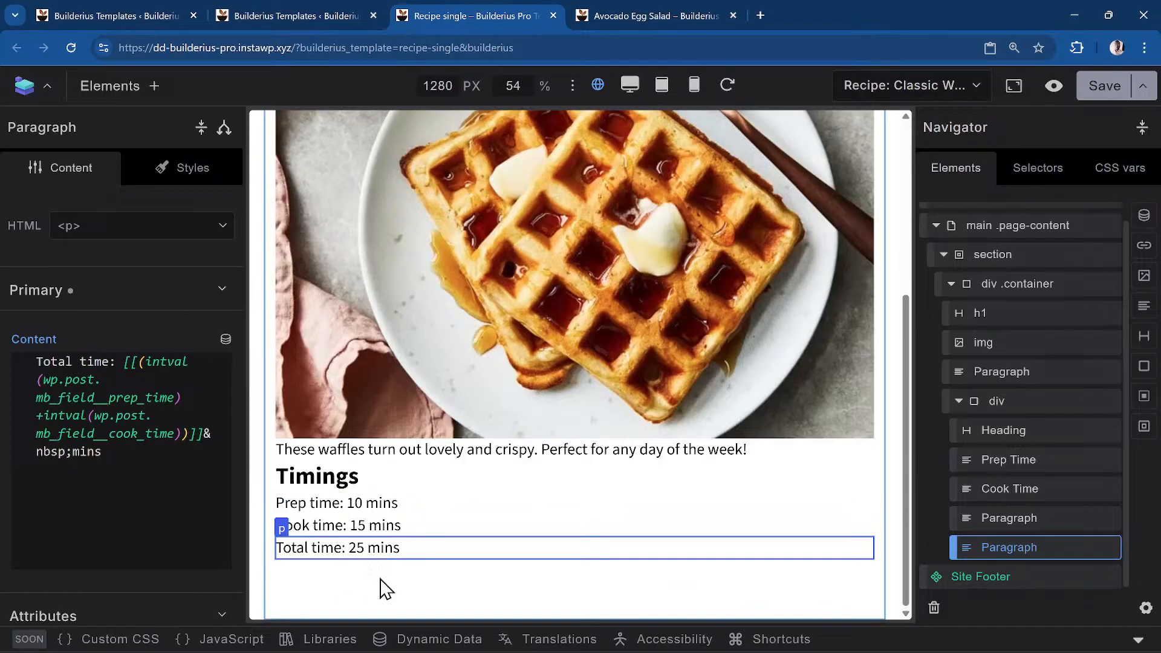
{"action": "left_click", "coordinate": [659, 16]}
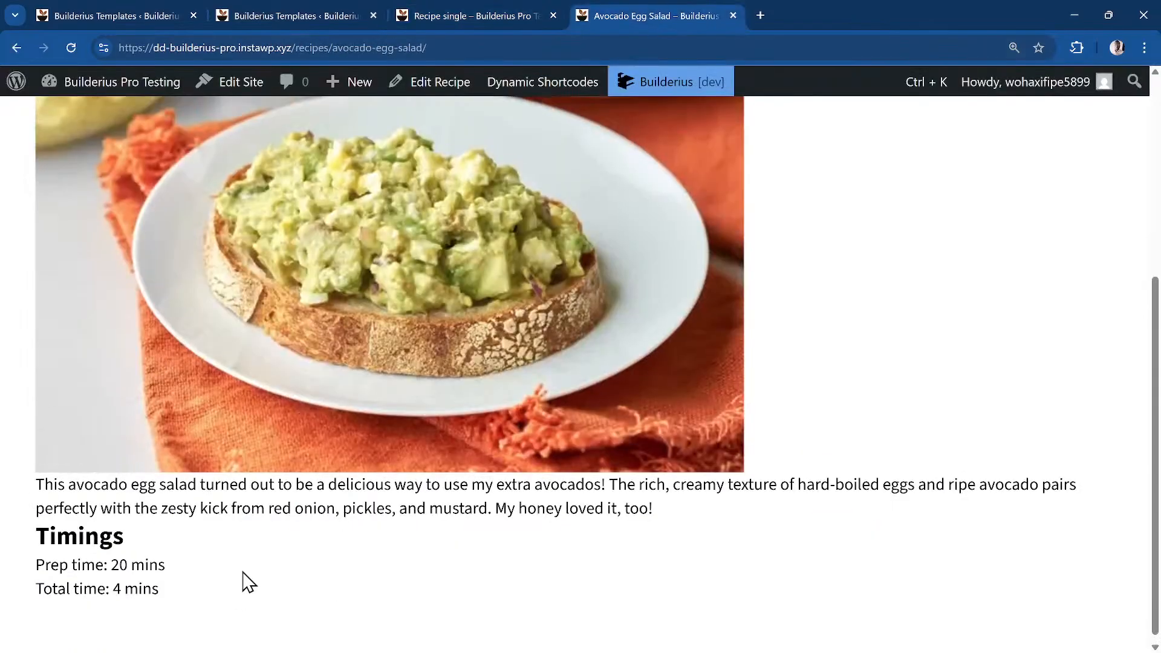
Reload the Avocado Egg Salad page, then go back and select the Classic Waffles heading
{"action": "key", "text": "F5"}
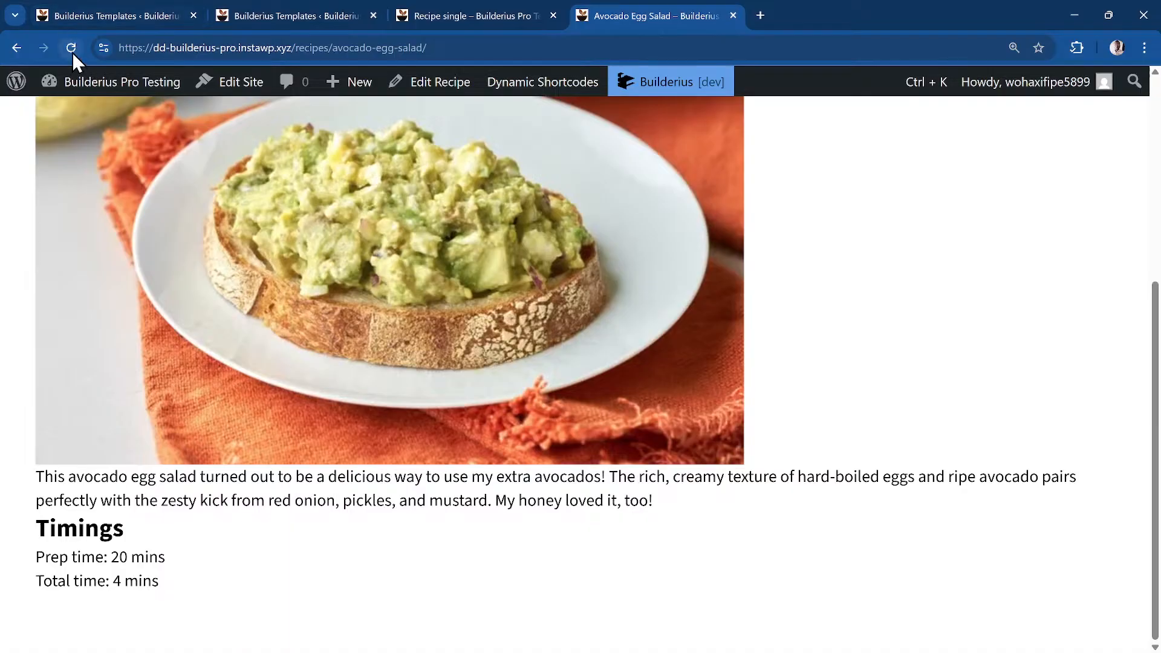
{"action": "left_click", "coordinate": [71, 48]}
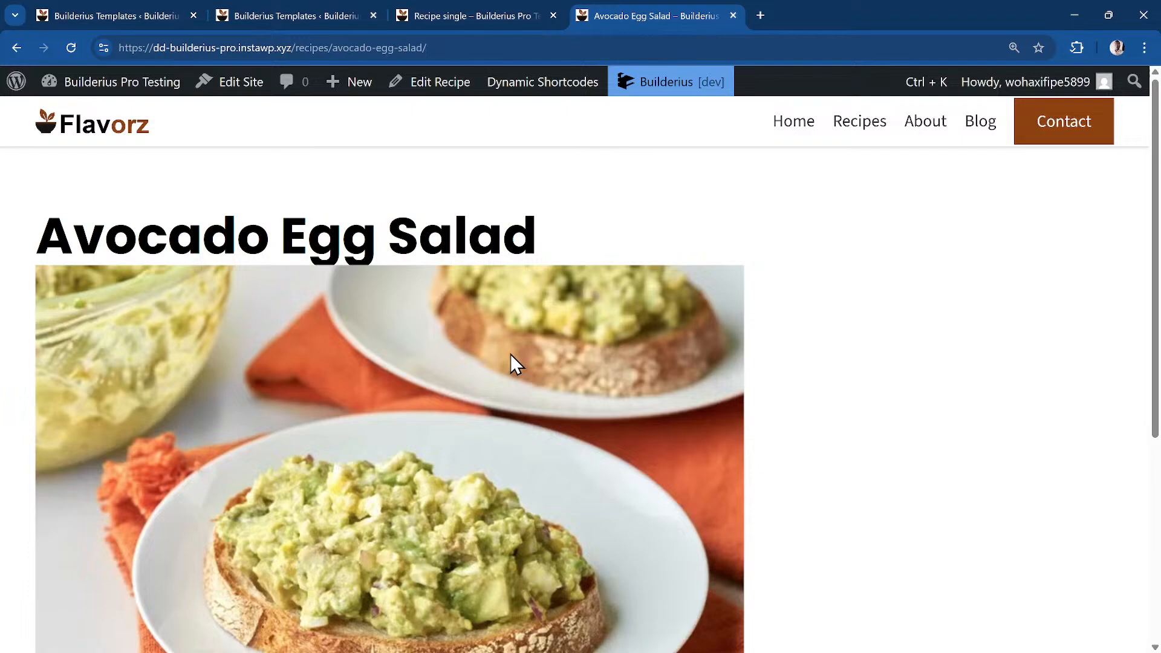
{"action": "left_click", "coordinate": [473, 16]}
{"action": "left_click", "coordinate": [576, 229]}
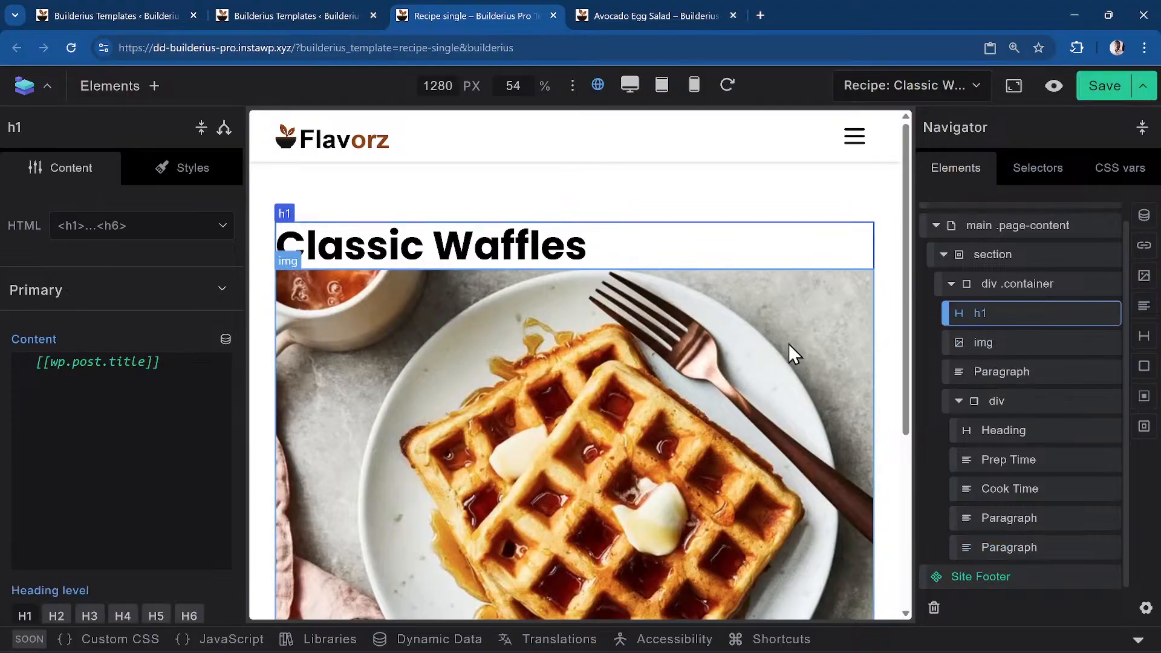
Select the img element in the Navigator and show its Styles settings
{"action": "left_click", "coordinate": [1017, 344]}
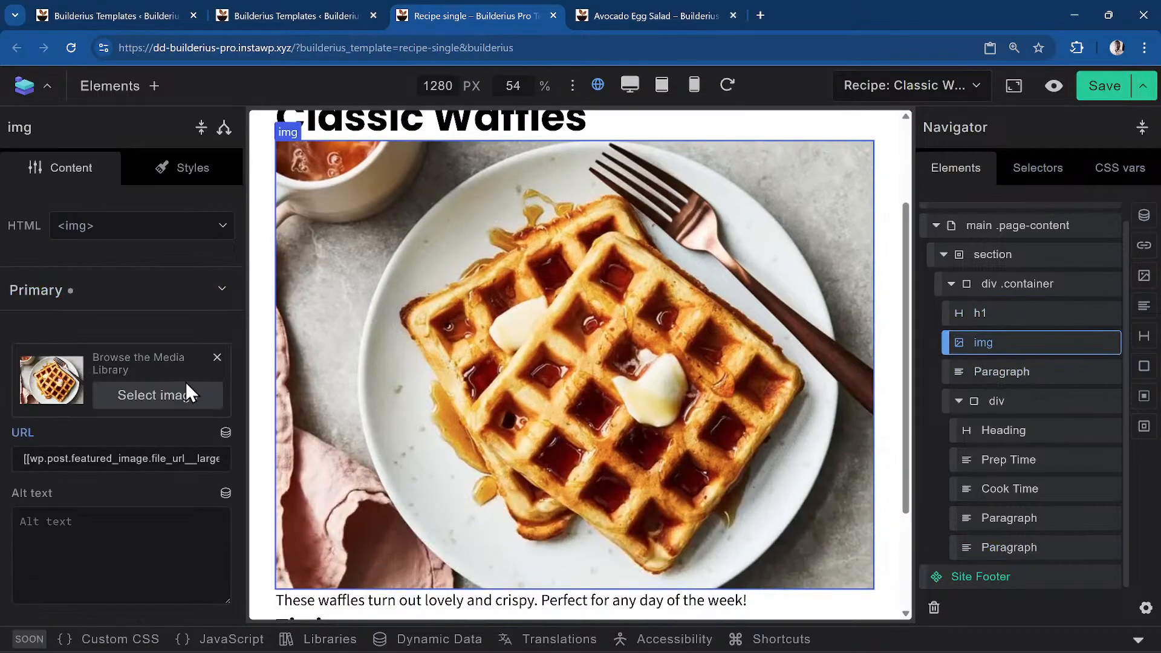
{"action": "left_click", "coordinate": [176, 169]}
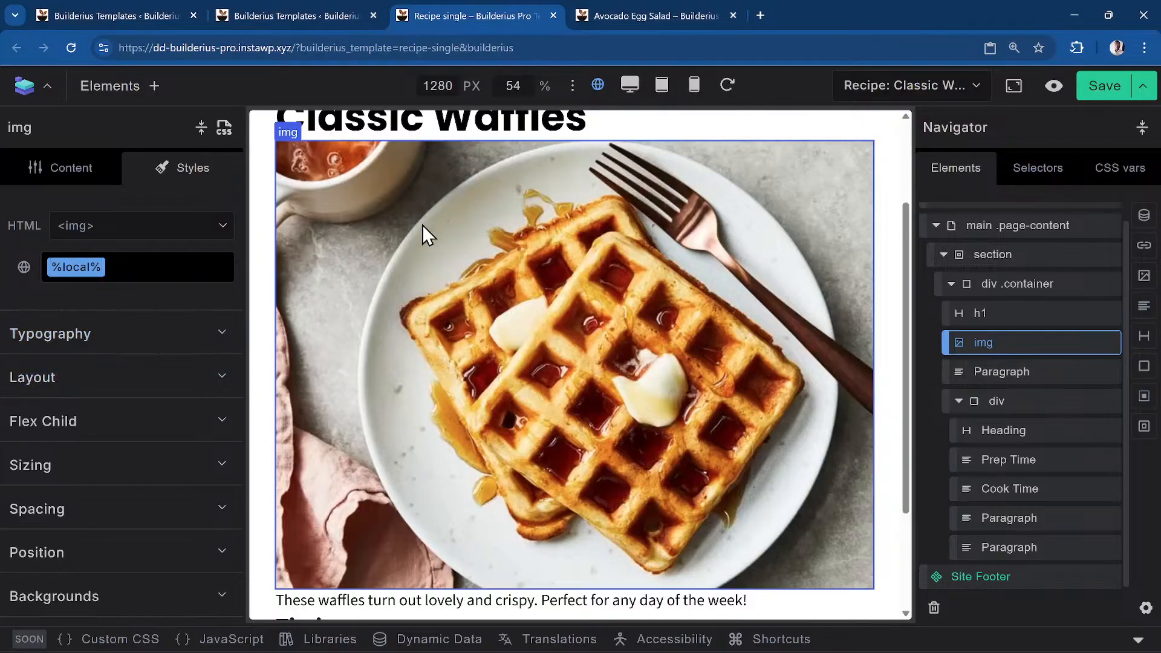
Add border-radius: var(--radius-m) to the image's custom CSS rule
{"action": "left_click", "coordinate": [225, 128]}
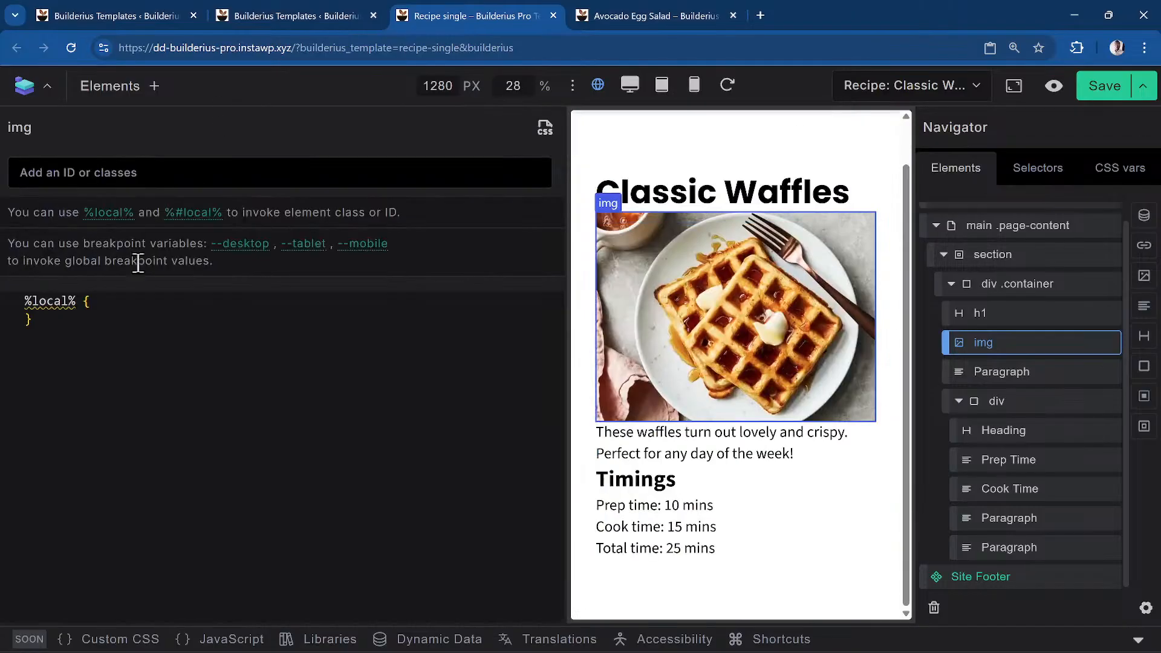
{"action": "left_click", "coordinate": [127, 305]}
{"action": "key", "text": "Return"}
{"action": "type", "text": "borderou"}
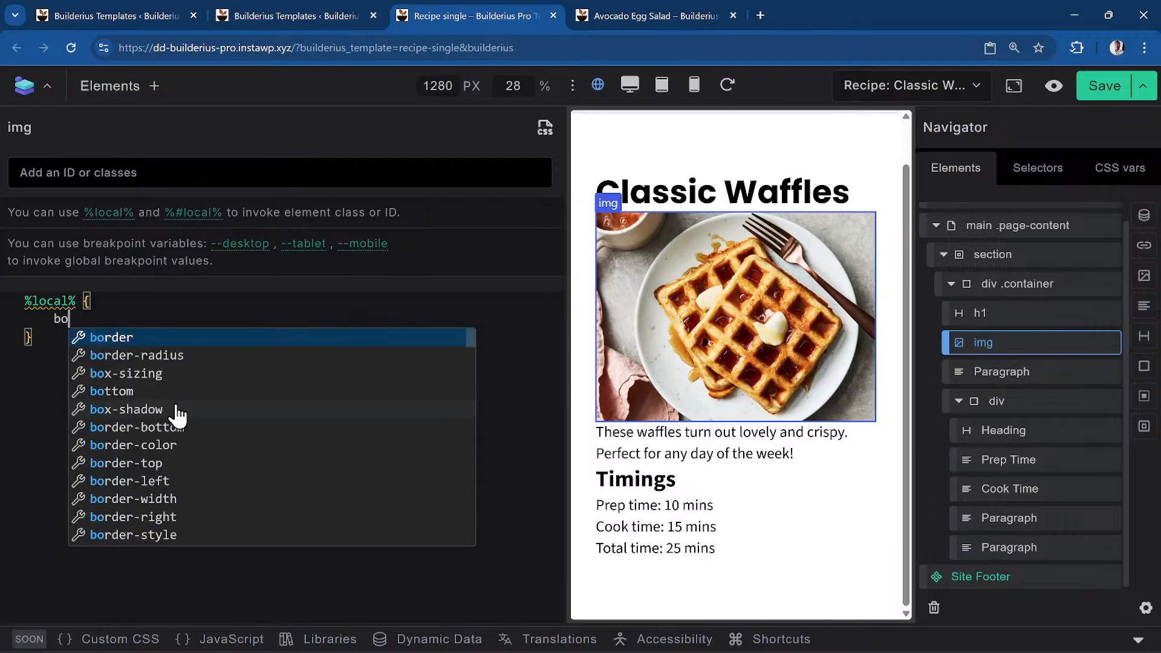
{"action": "key", "text": "BackSpace"}
{"action": "key", "text": "BackSpace"}
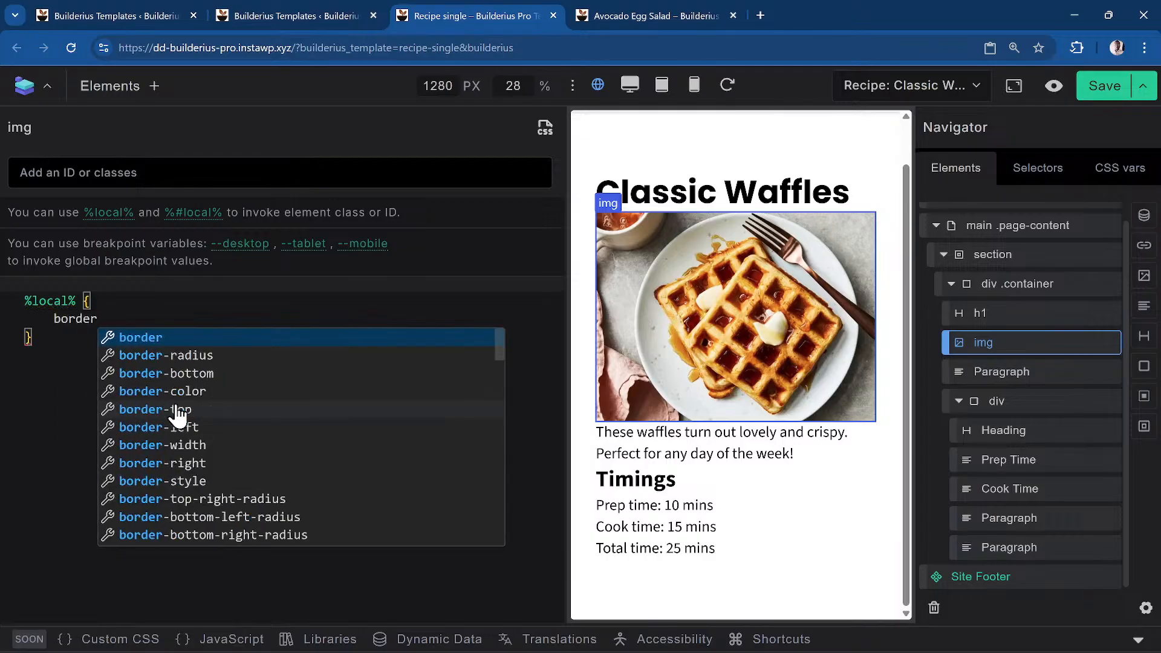
{"action": "type", "text": "-ra"}
{"action": "key", "text": "Return"}
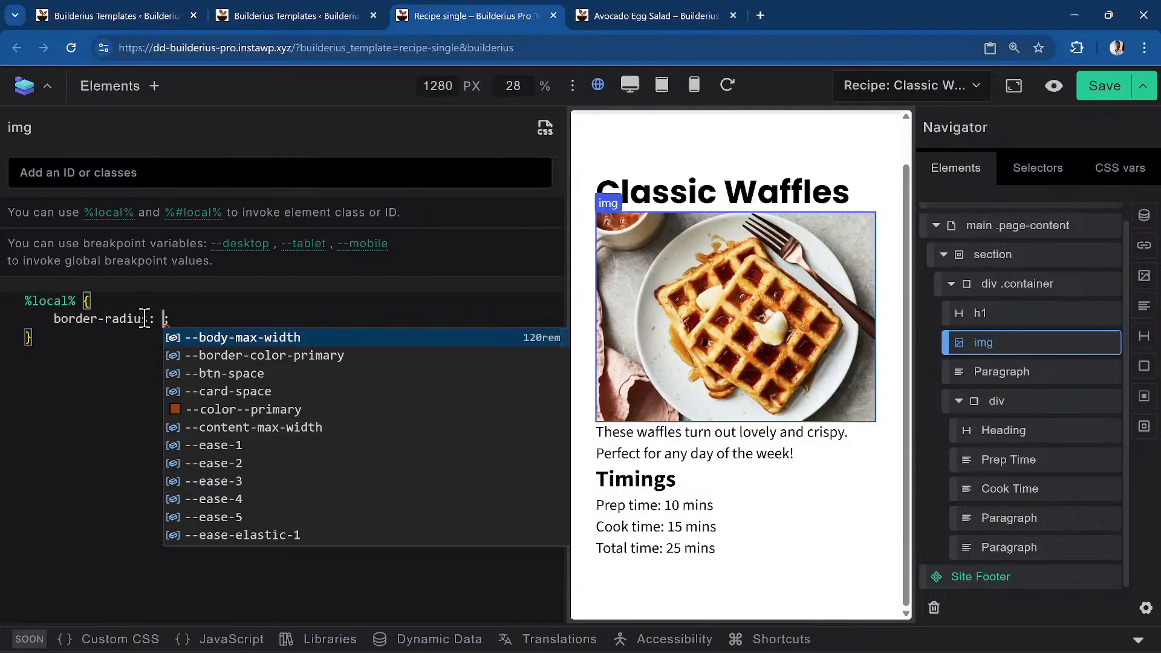
{"action": "left_click", "coordinate": [194, 321]}
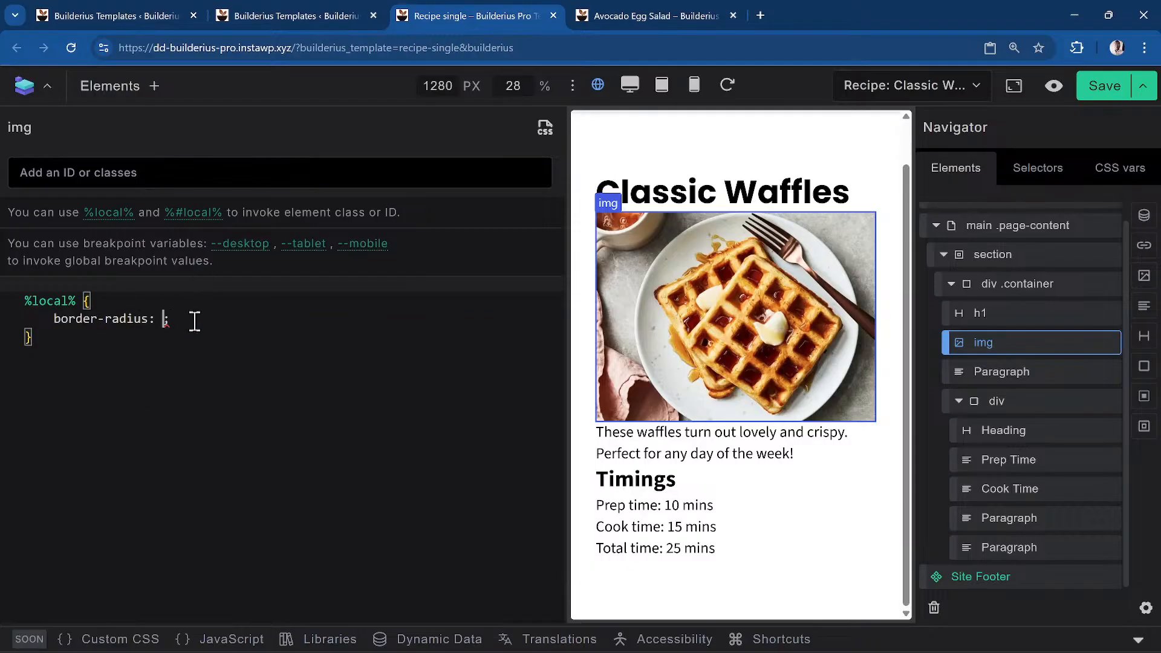
{"action": "type", "text": "--"}
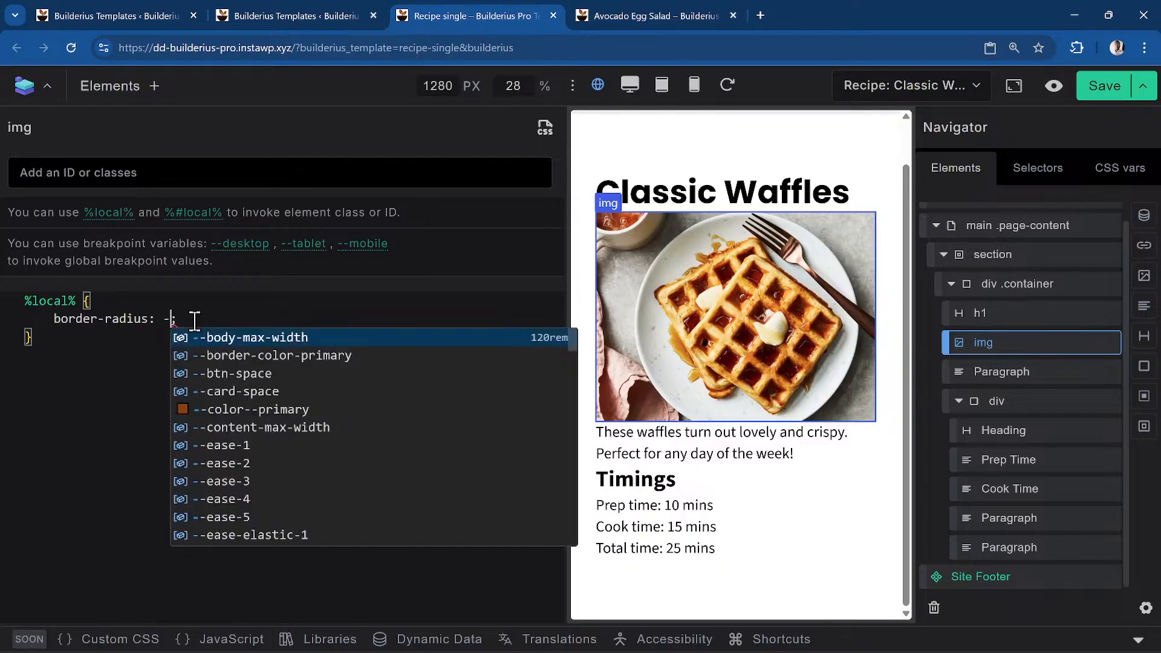
{"action": "type", "text": "ra"}
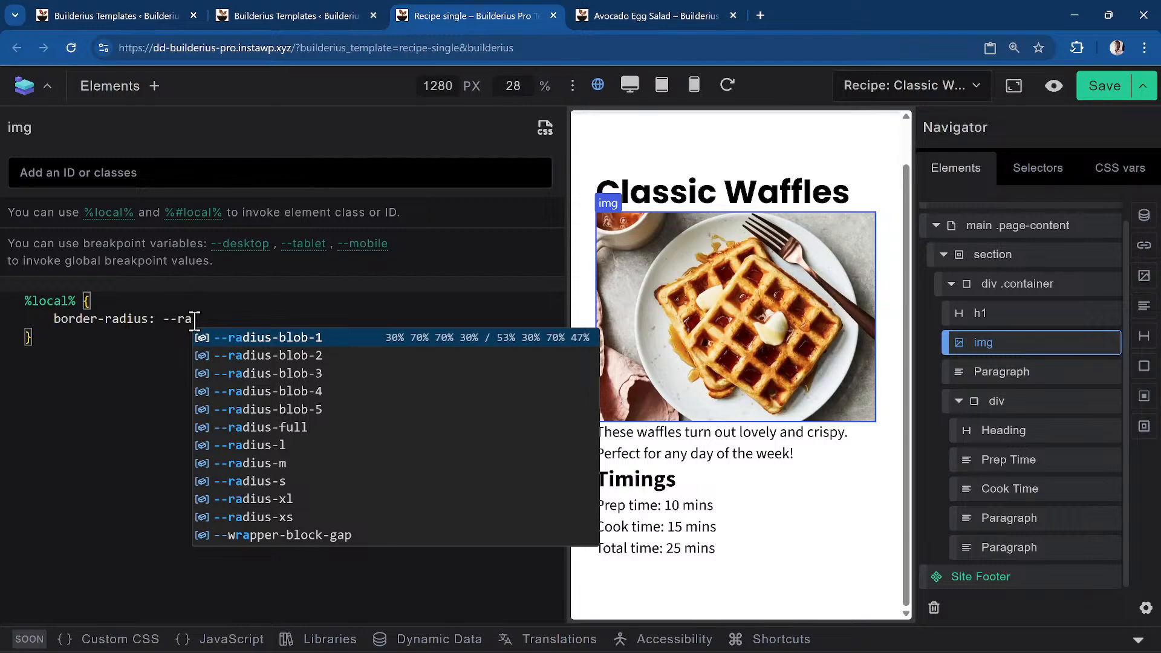
{"action": "key", "text": "Down"}
{"action": "key", "text": "Down"}
{"action": "key", "text": "Down"}
{"action": "key", "text": "Down"}
{"action": "key", "text": "Down"}
{"action": "key", "text": "Down"}
{"action": "key", "text": "Down"}
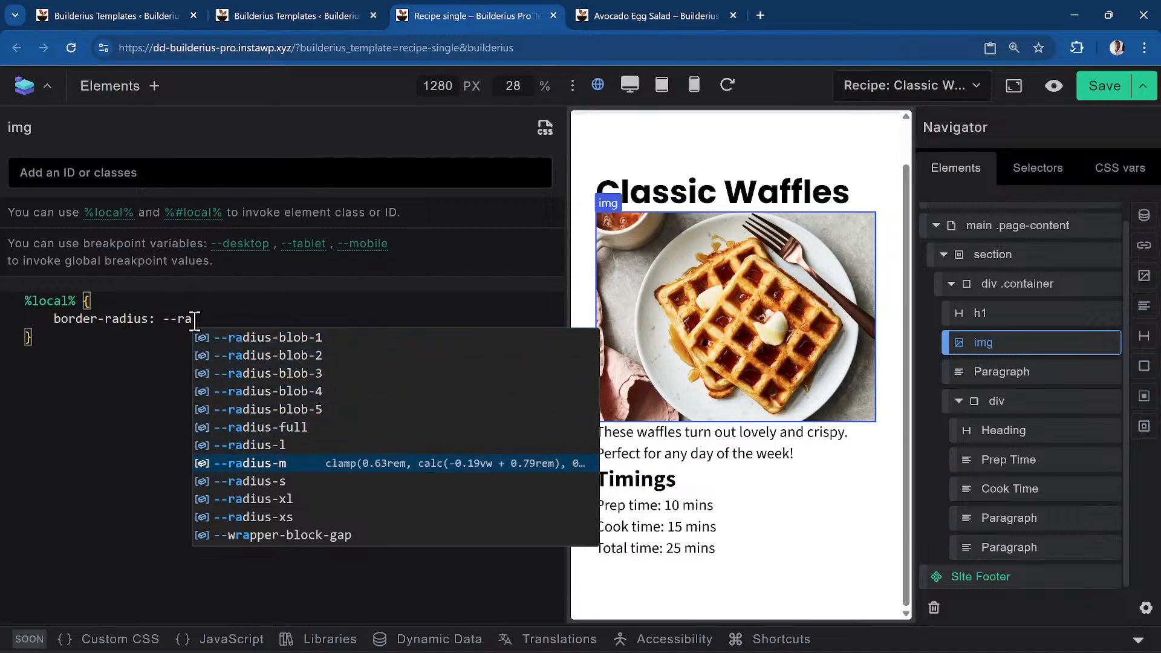
{"action": "key", "text": "Return"}
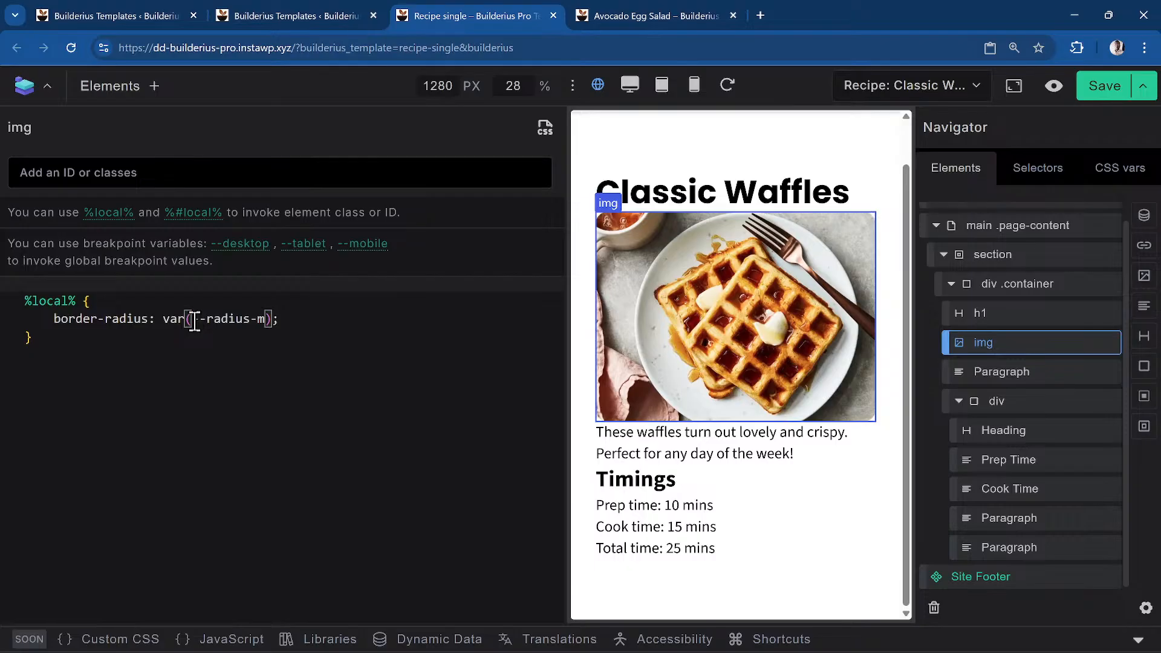
Add padding-block: var(--space-m); on a new line below the border-radius
{"action": "left_click", "coordinate": [339, 330]}
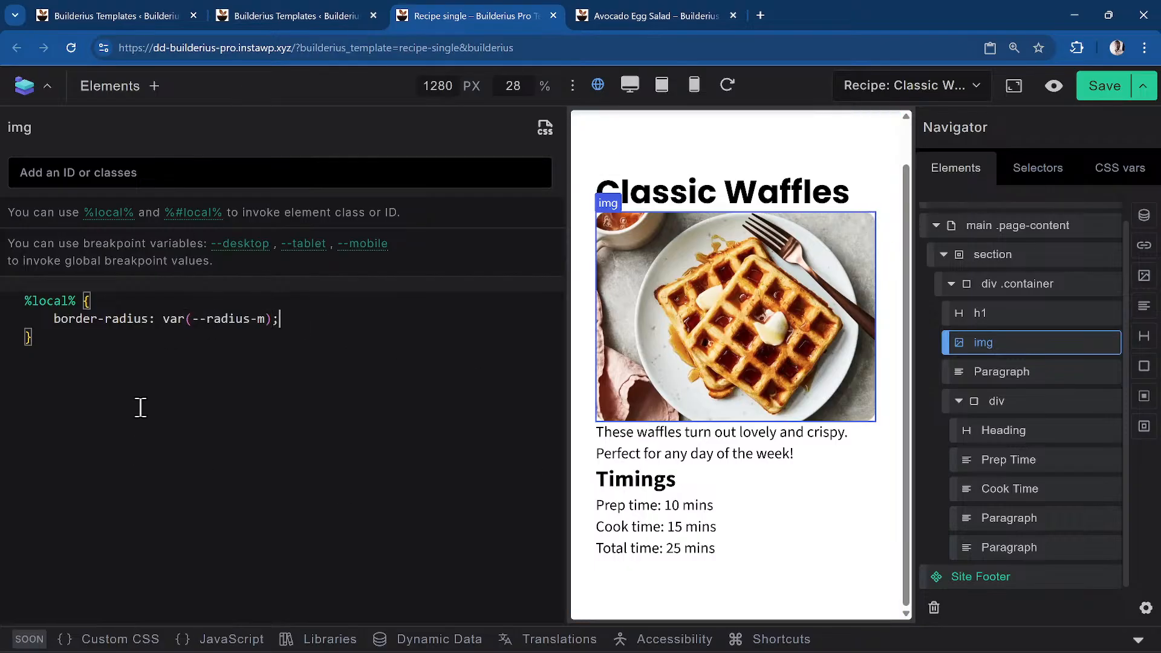
{"action": "key", "text": "Return"}
{"action": "type", "text": "padding-"}
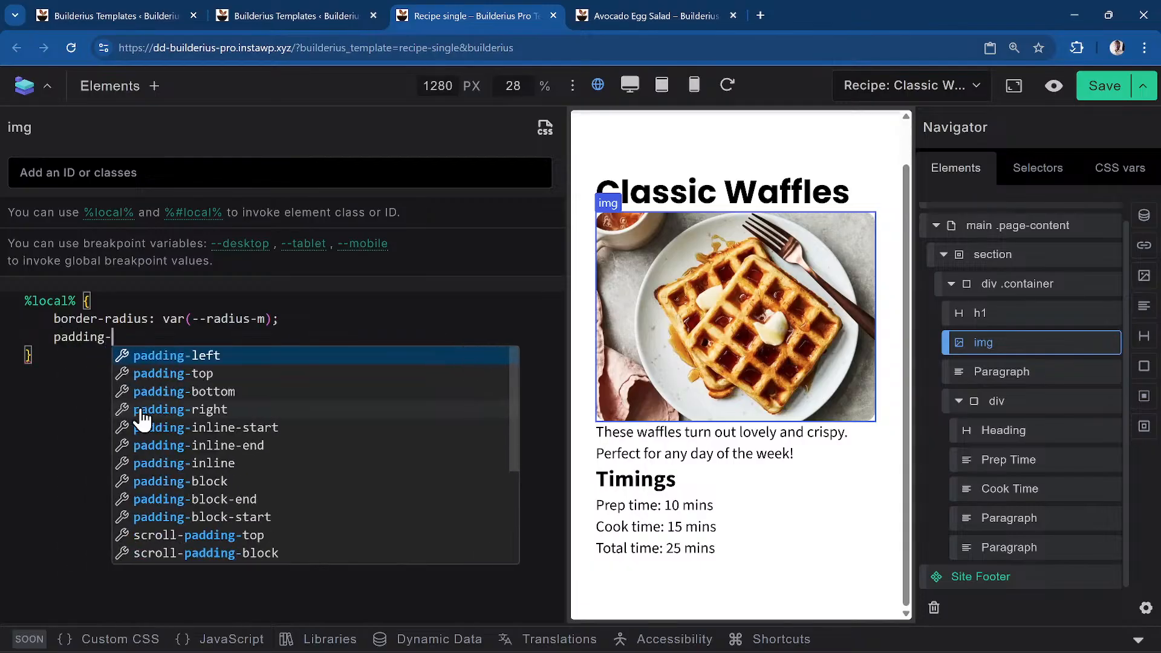
{"action": "key", "text": "BackSpace"}
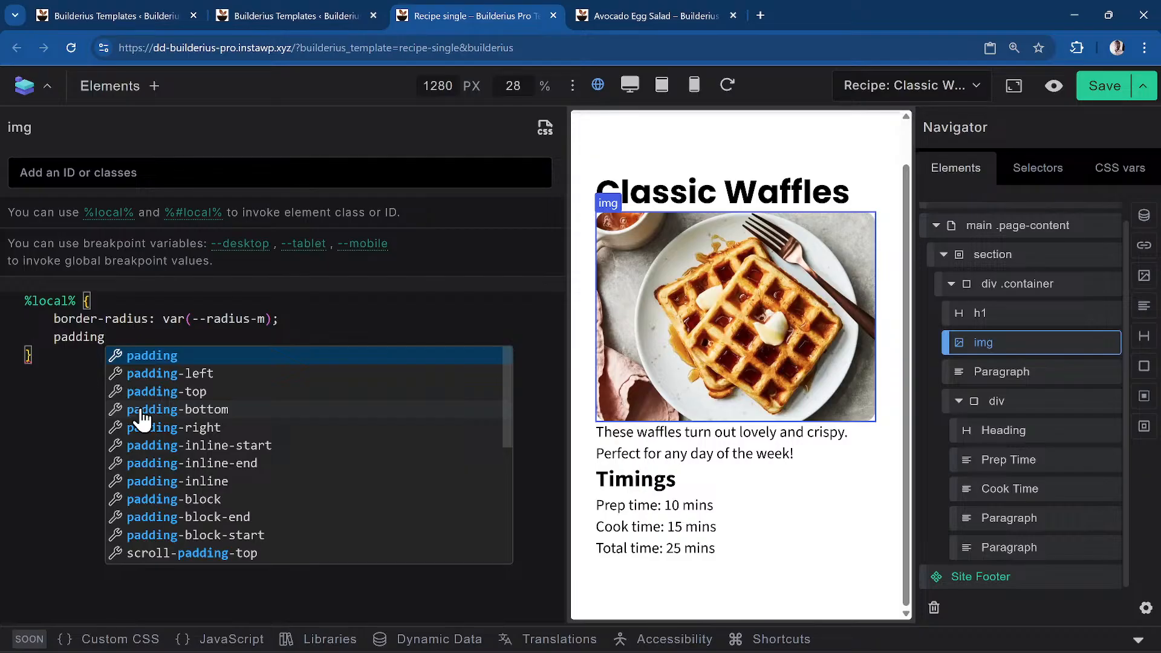
{"action": "type", "text": "-"}
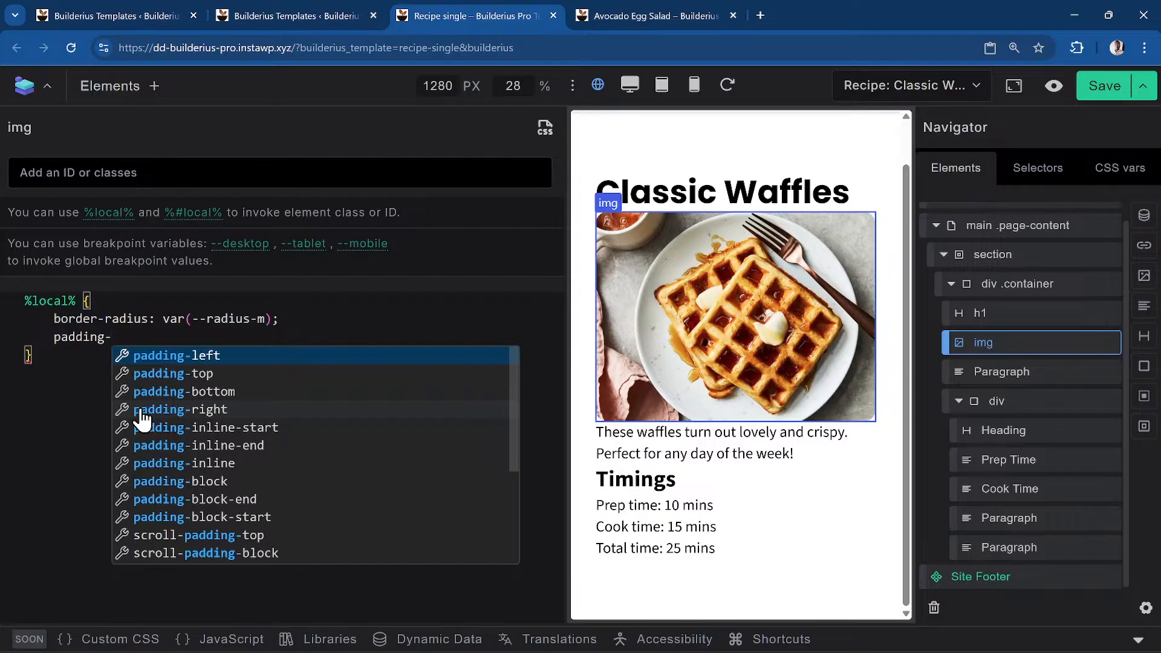
{"action": "key", "text": "BackSpace"}
{"action": "type", "text": "-top:"}
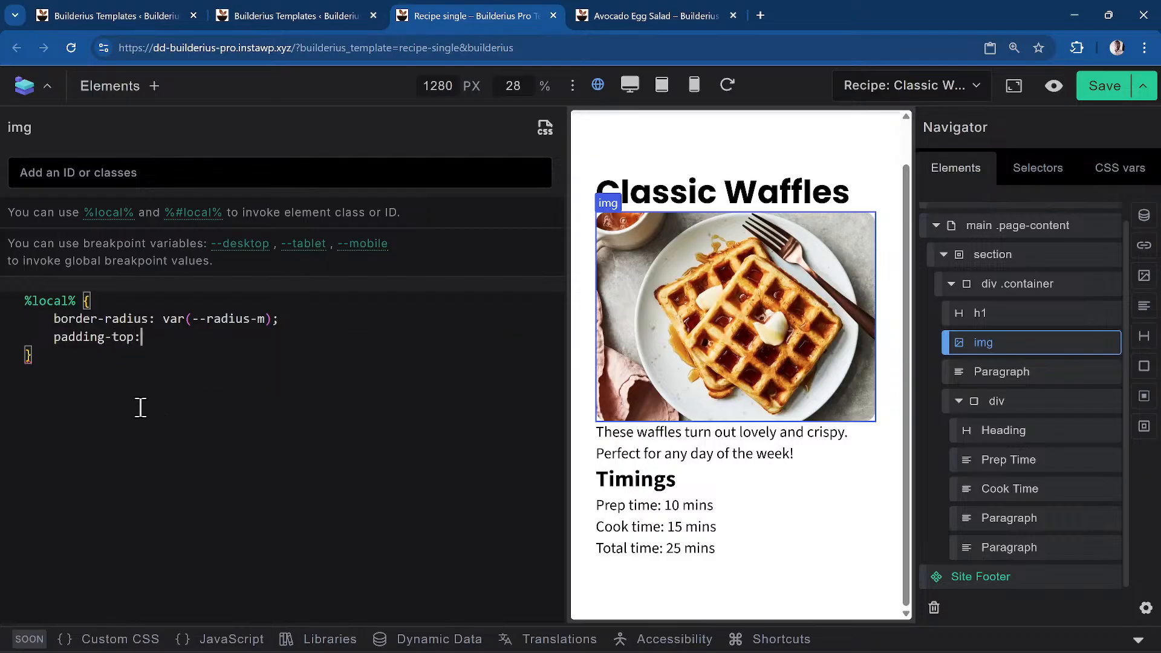
{"action": "key", "text": "BackSpace"}
{"action": "key", "text": "BackSpace"}
{"action": "key", "text": "BackSpace"}
{"action": "key", "text": "BackSpace"}
{"action": "type", "text": "bloc"}
{"action": "key", "text": "BackSpace"}
{"action": "key", "text": "BackSpace"}
{"action": "type", "text": "o"}
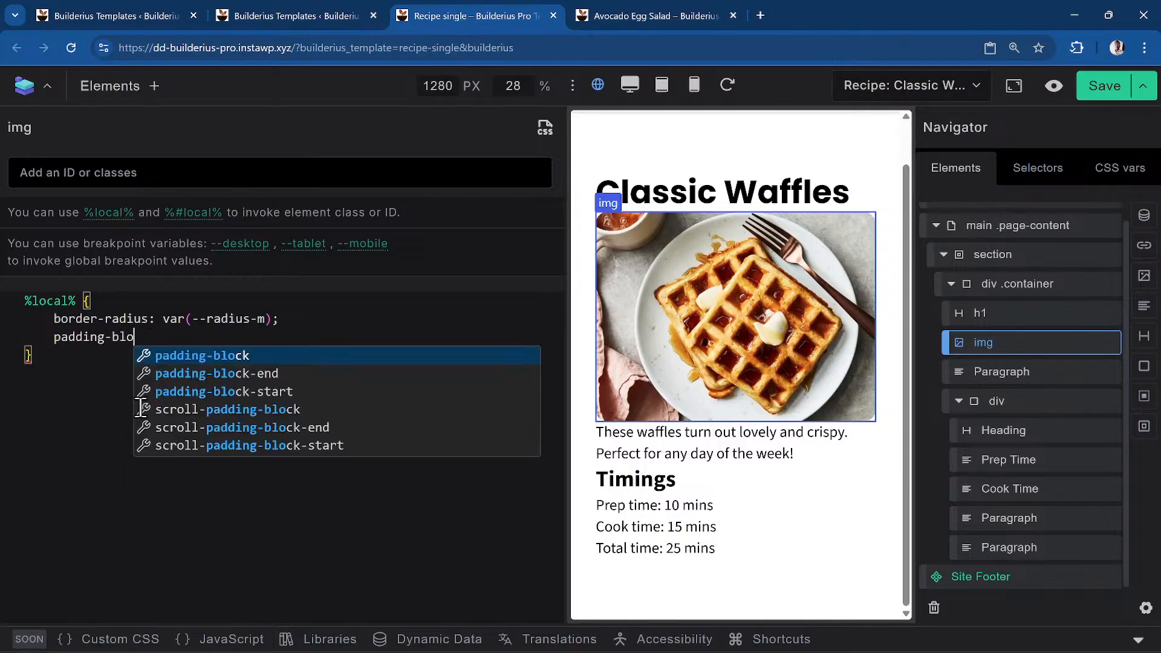
{"action": "type", "text": "ck: "}
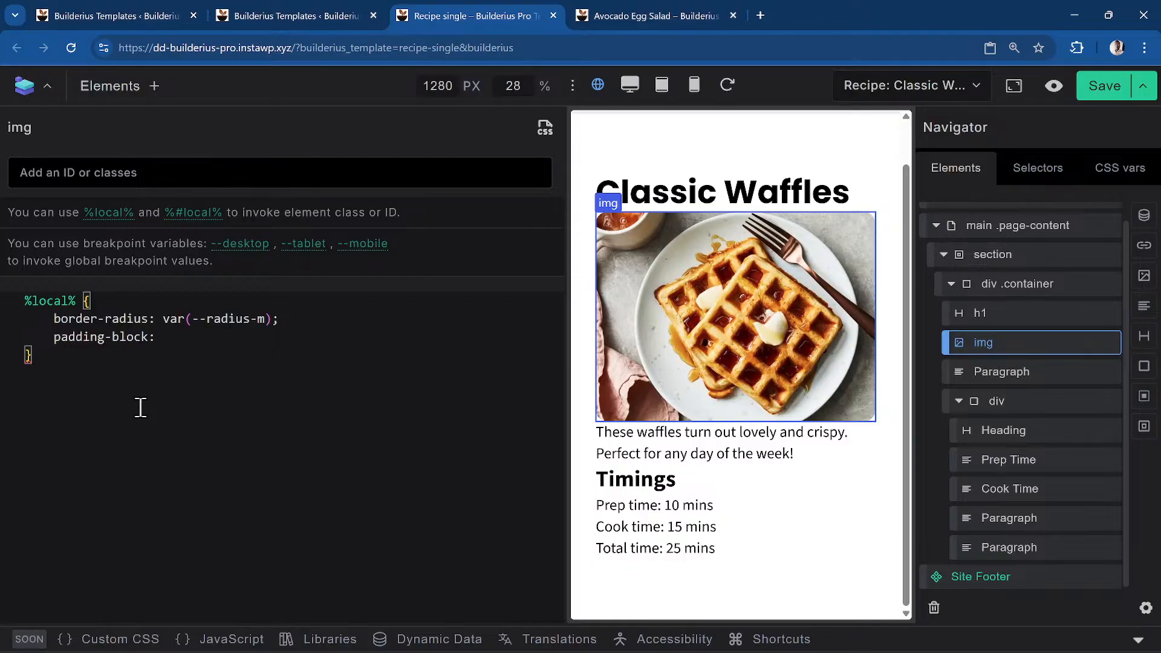
{"action": "type", "text": "4"}
{"action": "key", "text": "BackSpace"}
{"action": "type", "text": "--sp"}
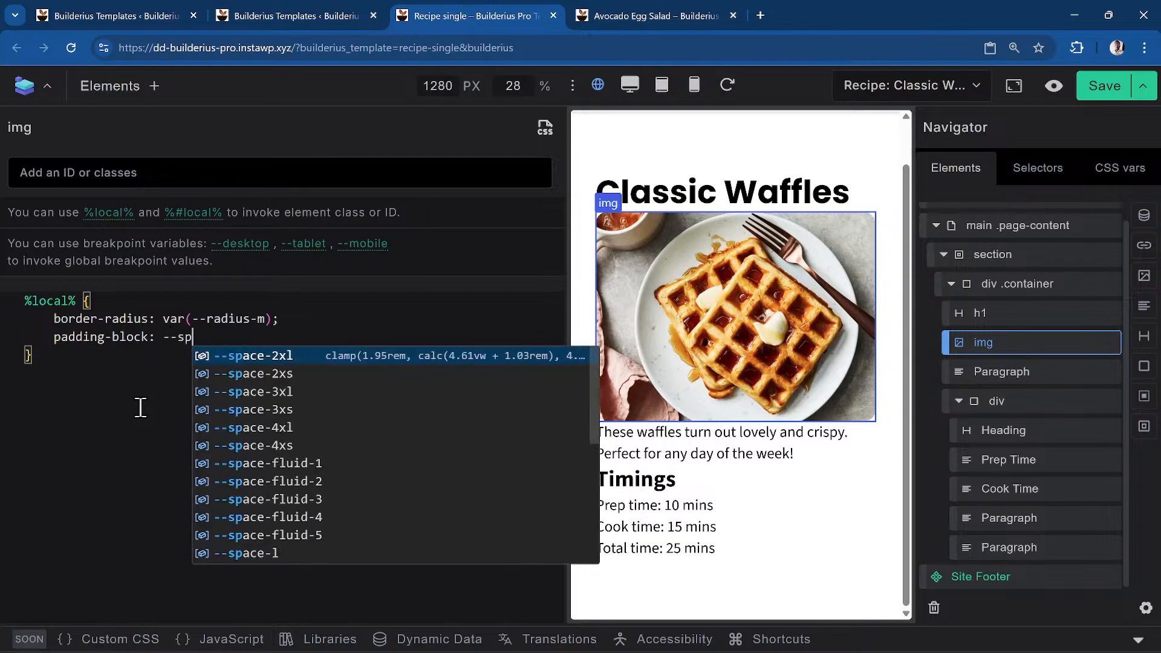
{"action": "type", "text": "ace-"}
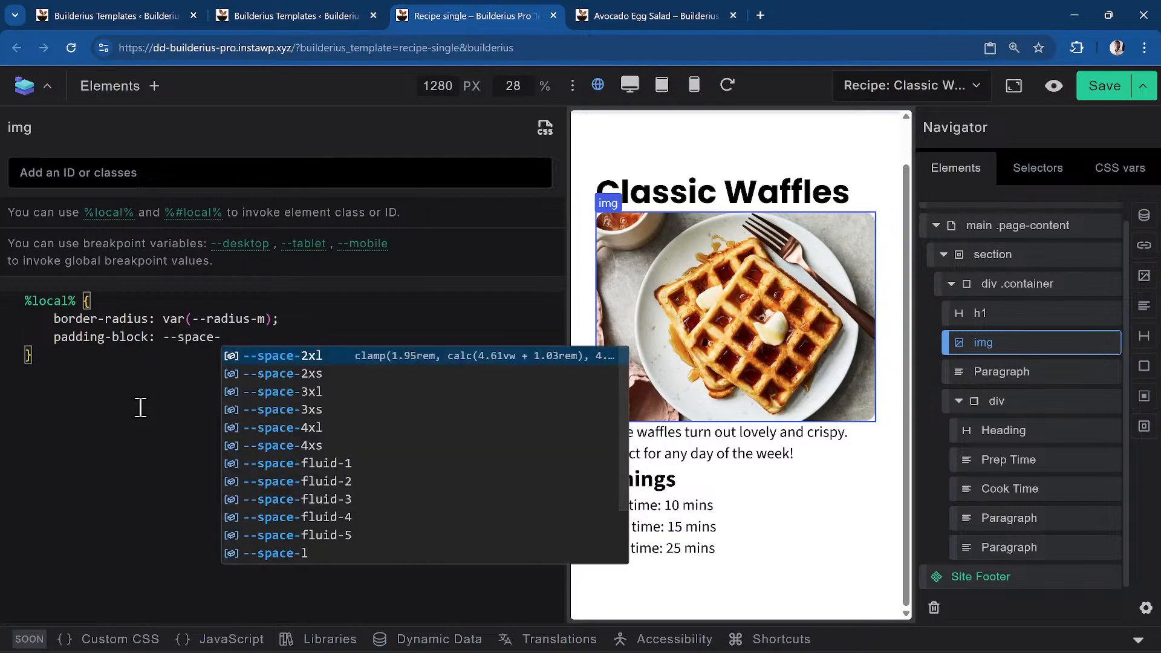
{"action": "type", "text": "m"}
{"action": "key", "text": "Return"}
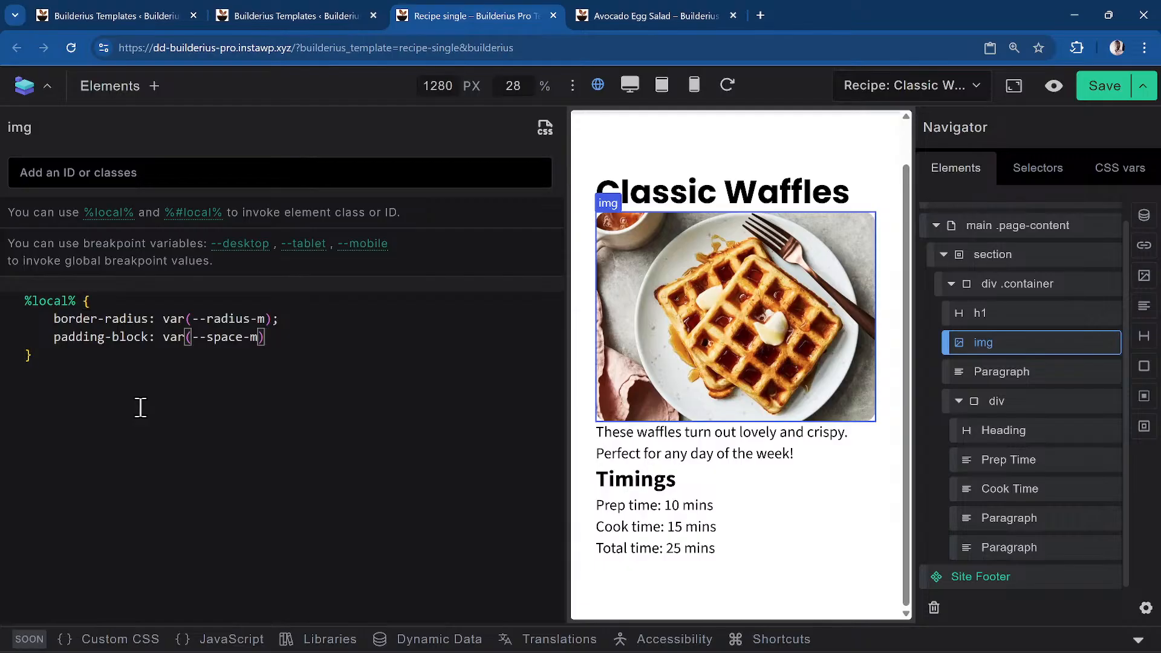
{"action": "type", "text": ";"}
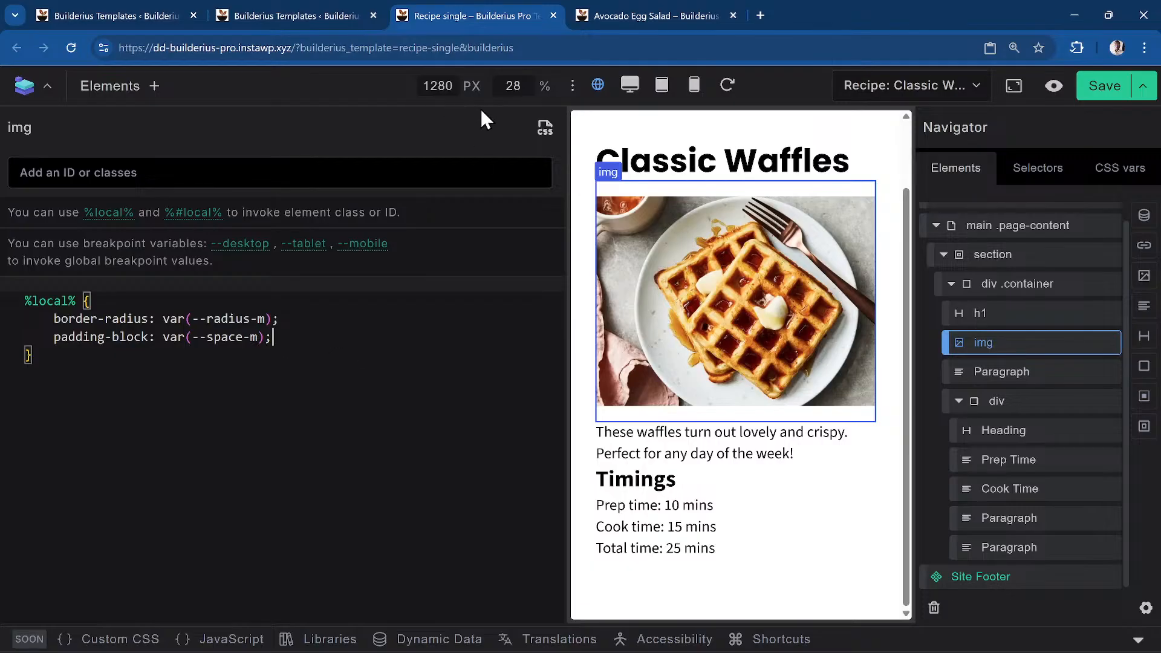
Close the CSS editor and review the image's Borders style settings
{"action": "left_click", "coordinate": [548, 130]}
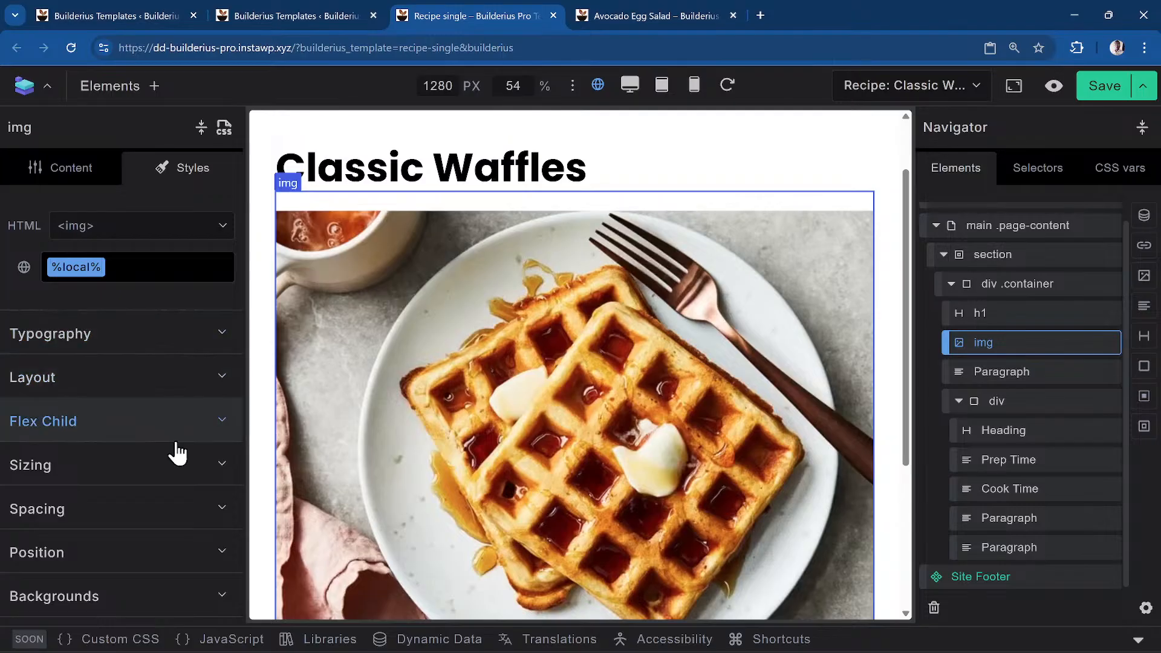
{"action": "scroll", "coordinate": [364, 271], "scroll_direction": "down", "scroll_amount": 3}
{"action": "scroll", "coordinate": [442, 345], "scroll_direction": "up", "scroll_amount": 5}
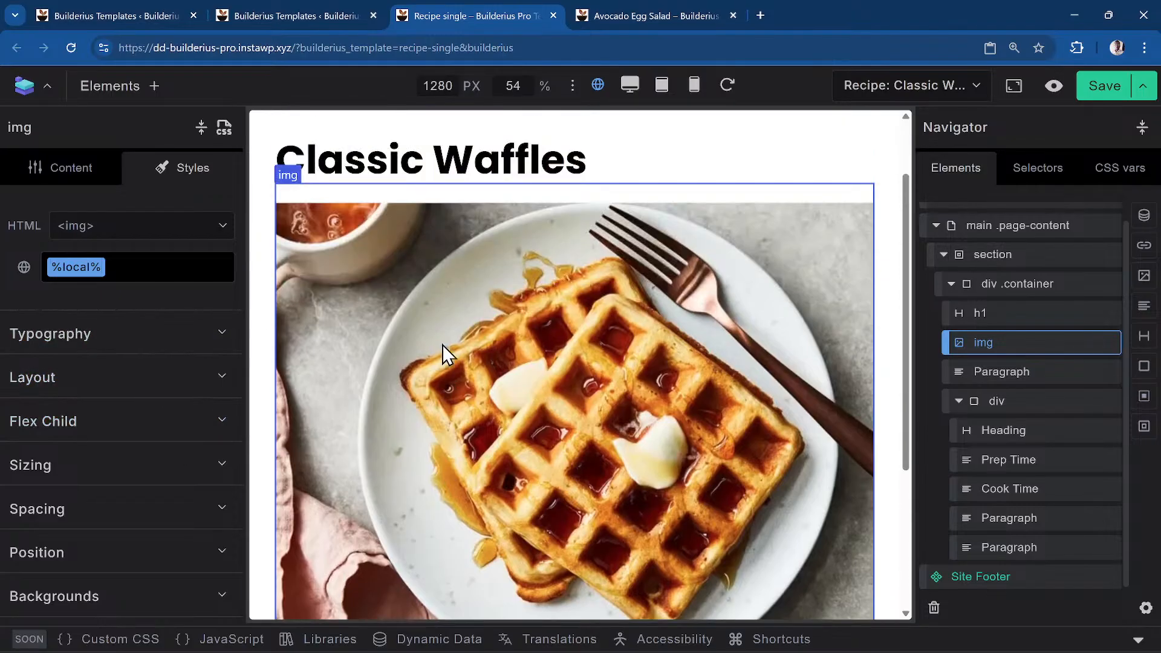
{"action": "left_click", "coordinate": [223, 127]}
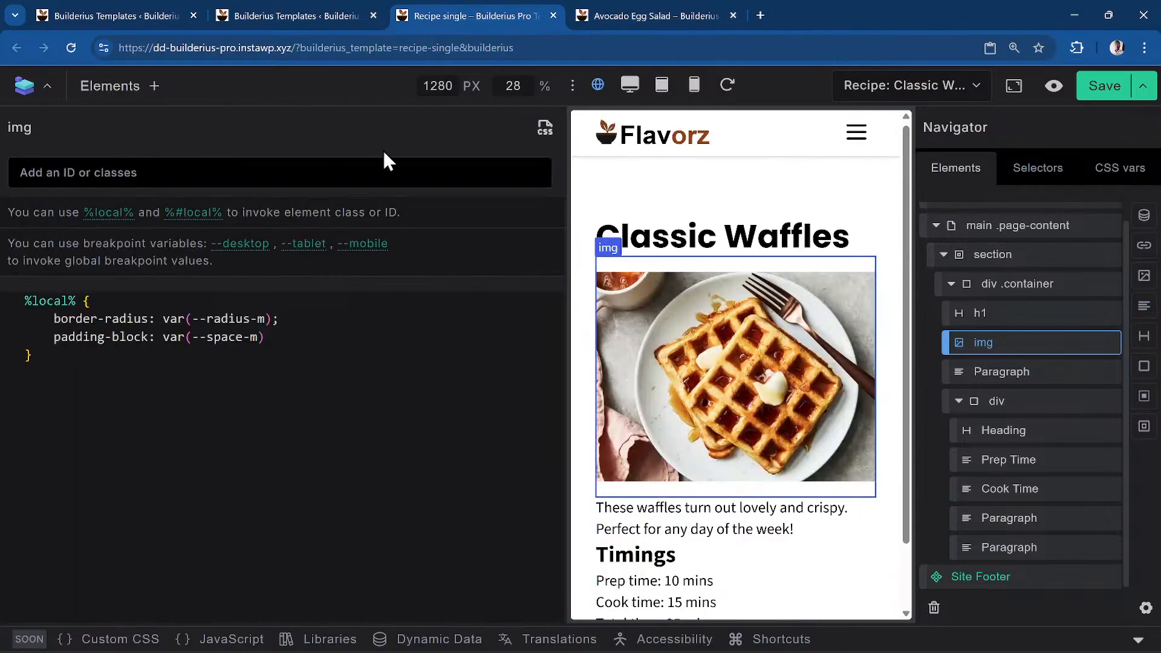
{"action": "left_click", "coordinate": [545, 127]}
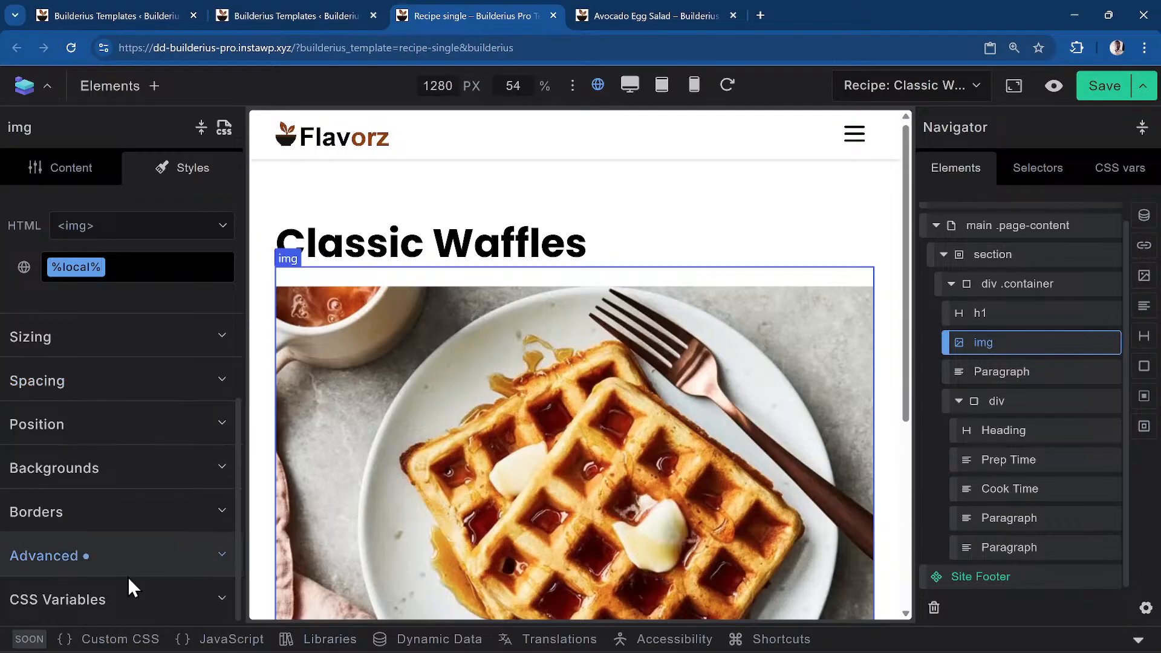
{"action": "left_click", "coordinate": [84, 514]}
{"action": "scroll", "coordinate": [147, 496], "scroll_direction": "down", "scroll_amount": 3}
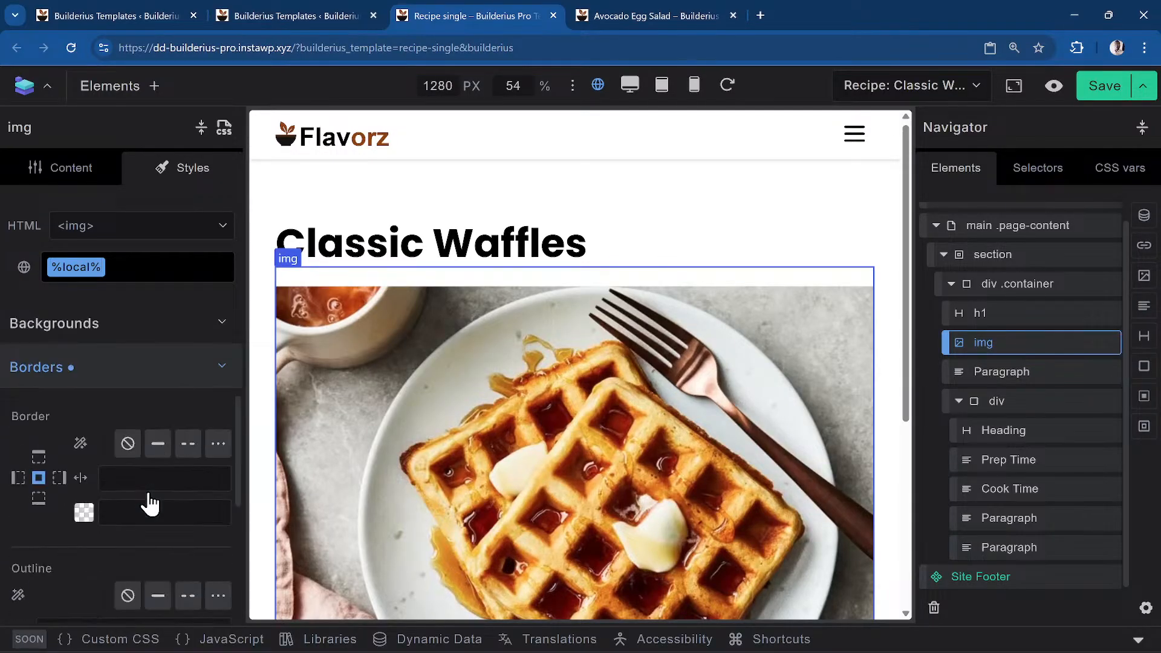
{"action": "scroll", "coordinate": [104, 462], "scroll_direction": "up", "scroll_amount": 3}
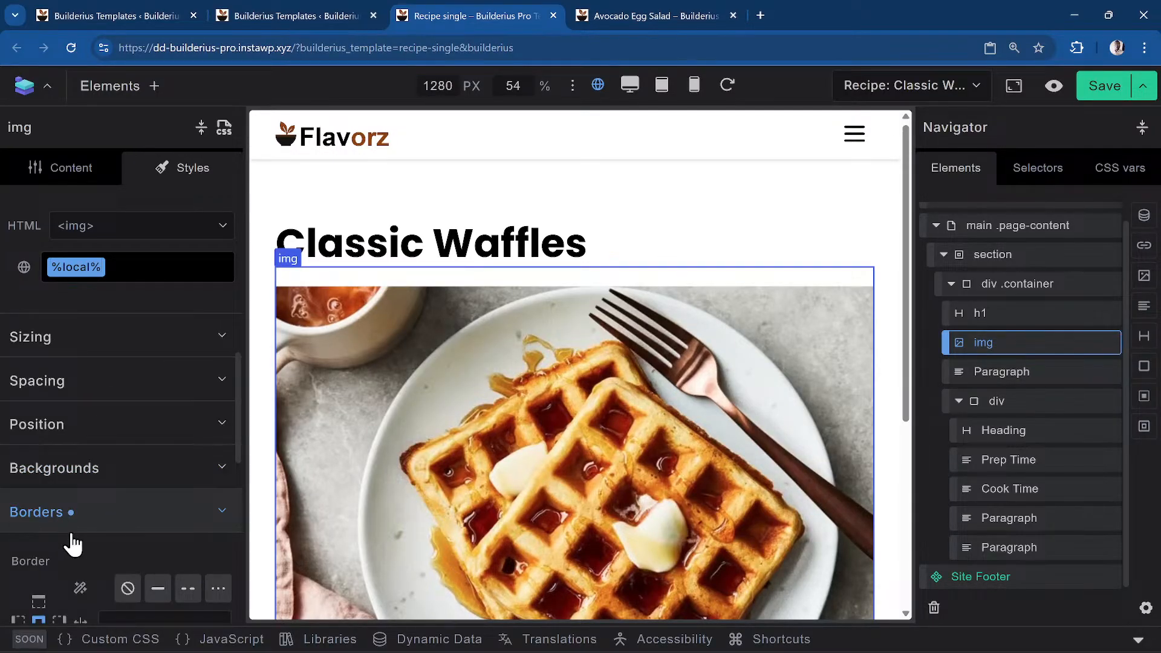
{"action": "left_click", "coordinate": [114, 522]}
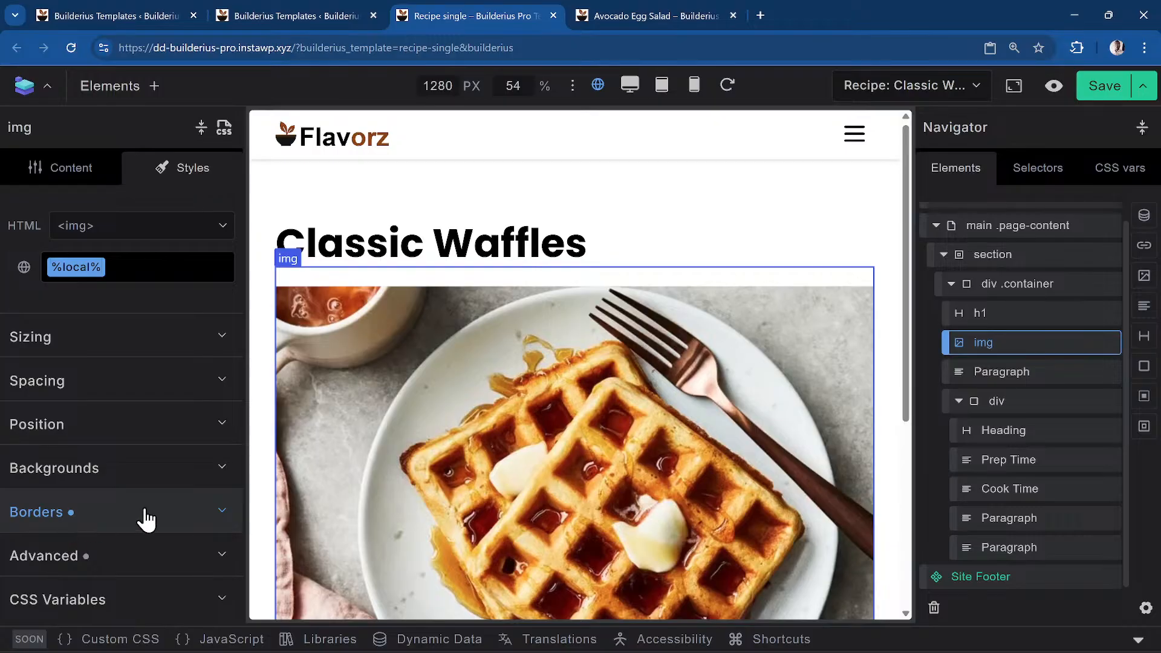
Expand Advanced to see padding-block var(--space-m) listed as a custom property
{"action": "left_click", "coordinate": [73, 568]}
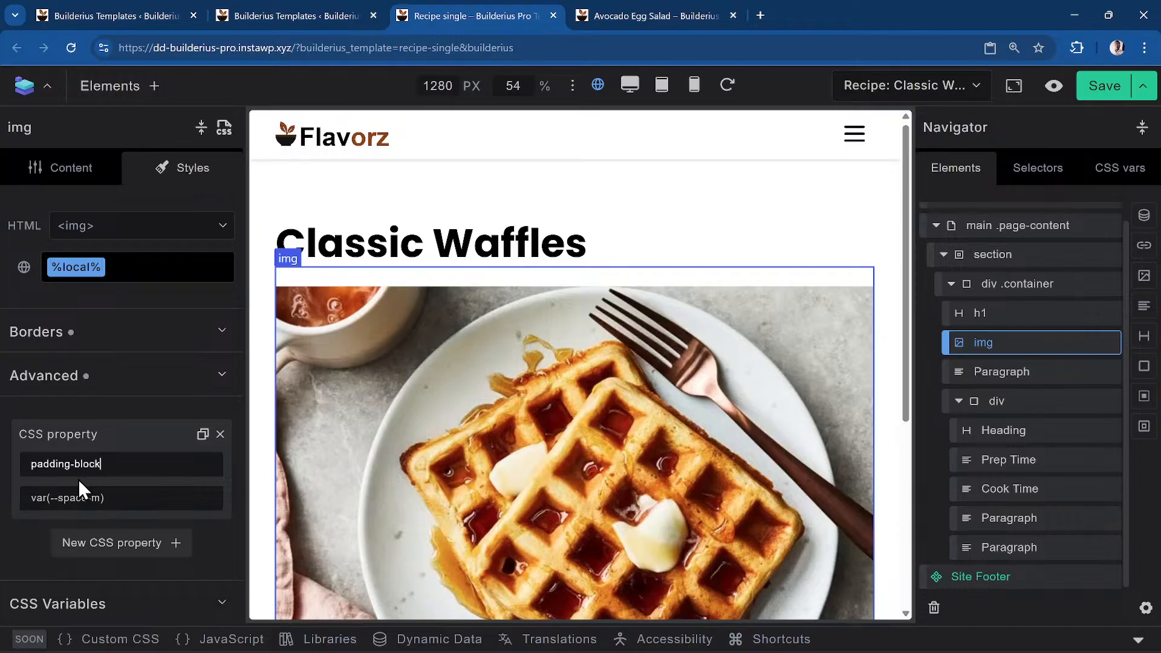
{"action": "scroll", "coordinate": [81, 478], "scroll_direction": "up", "scroll_amount": 5}
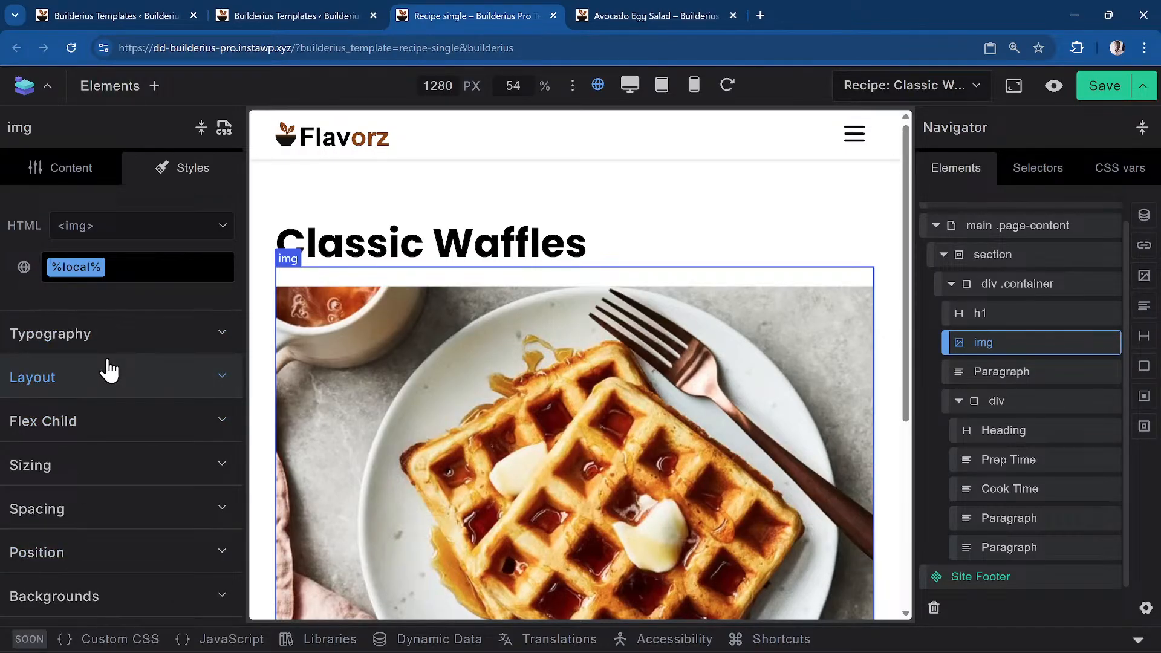
{"action": "scroll", "coordinate": [109, 371], "scroll_direction": "down", "scroll_amount": 5}
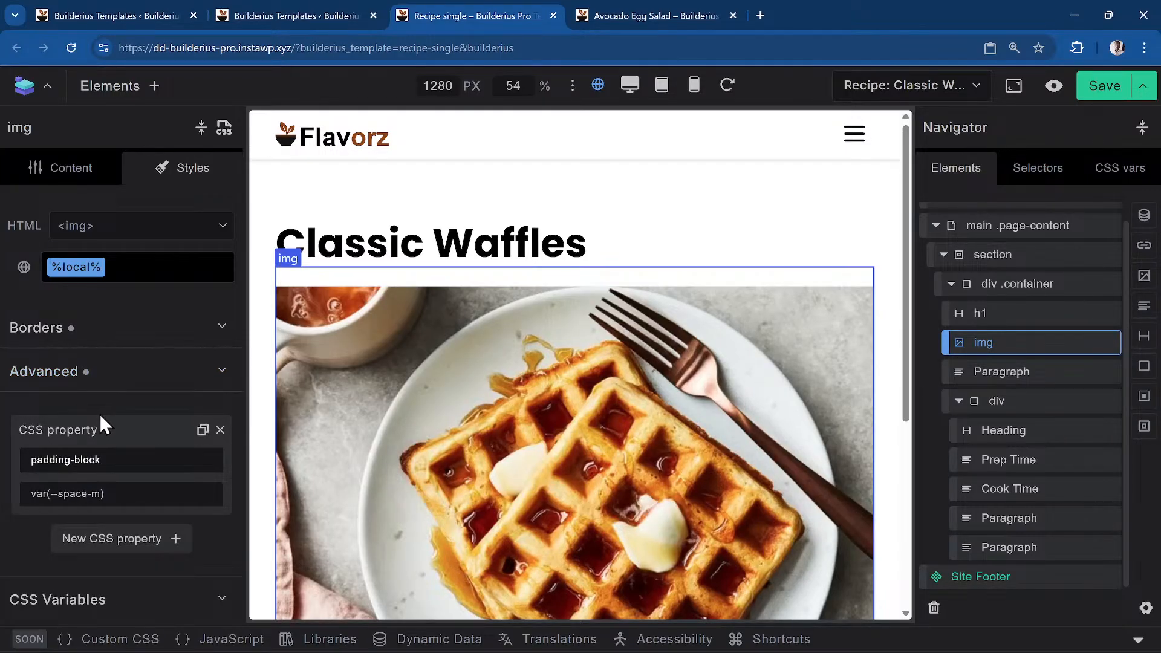
{"action": "scroll", "coordinate": [103, 441], "scroll_direction": "up", "scroll_amount": 5}
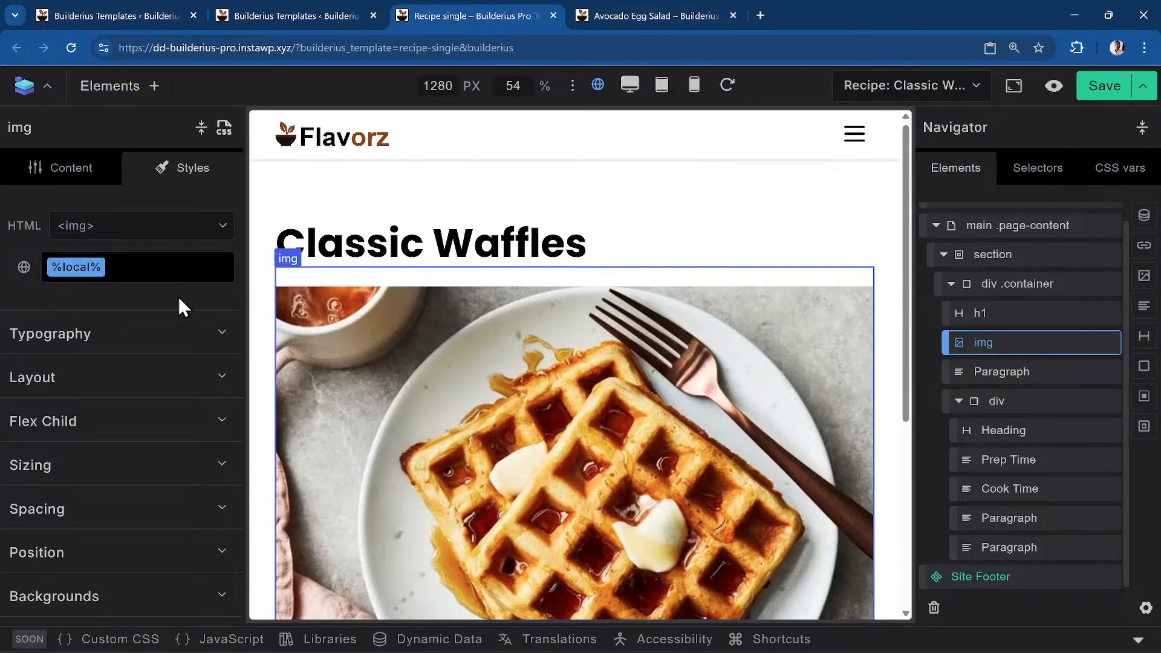
Add the missing semicolon after var(--radius-m) on the bottom-left radius line
{"action": "left_click", "coordinate": [224, 128]}
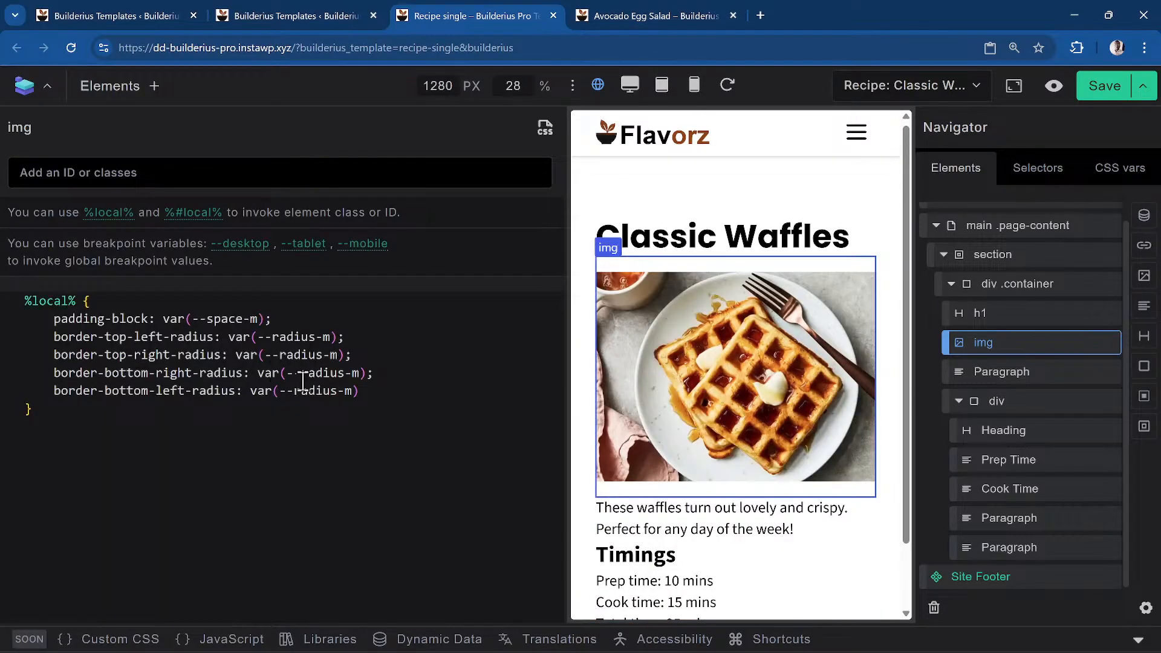
{"action": "left_click", "coordinate": [401, 393]}
{"action": "key", "text": "Return"}
{"action": "type", "text": "--"}
{"action": "key", "text": "Down"}
{"action": "key", "text": "Down"}
{"action": "key", "text": "Down"}
{"action": "key", "text": "Down"}
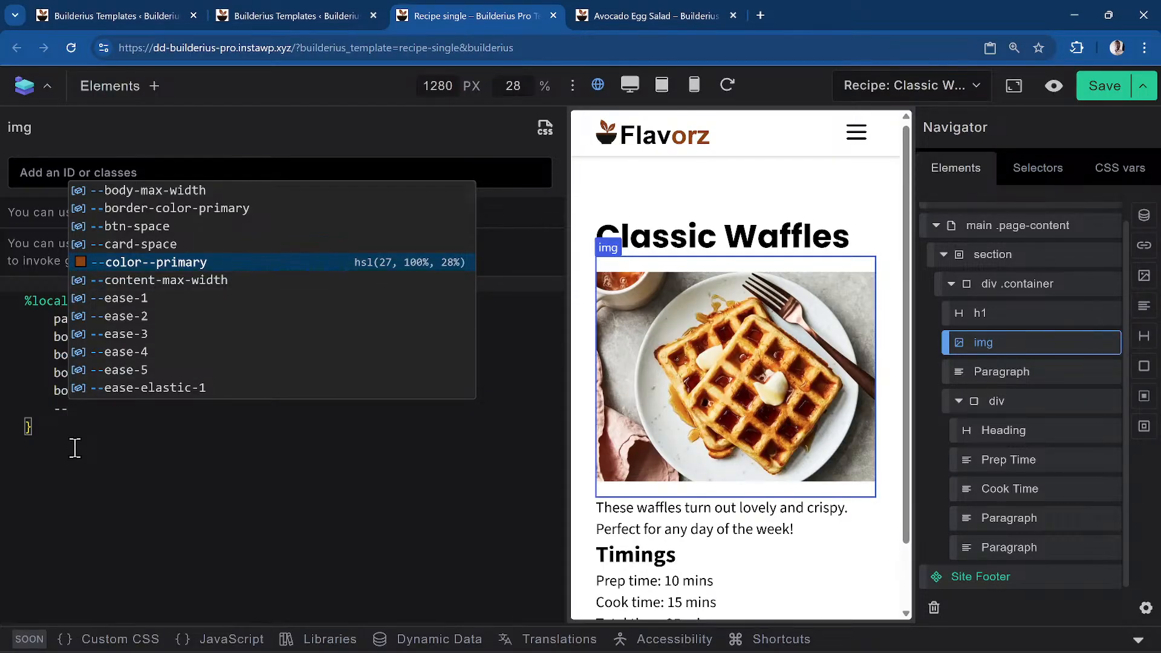
{"action": "key", "text": "BackSpace"}
{"action": "key", "text": "BackSpace"}
{"action": "key", "text": "BackSpace"}
{"action": "key", "text": "BackSpace"}
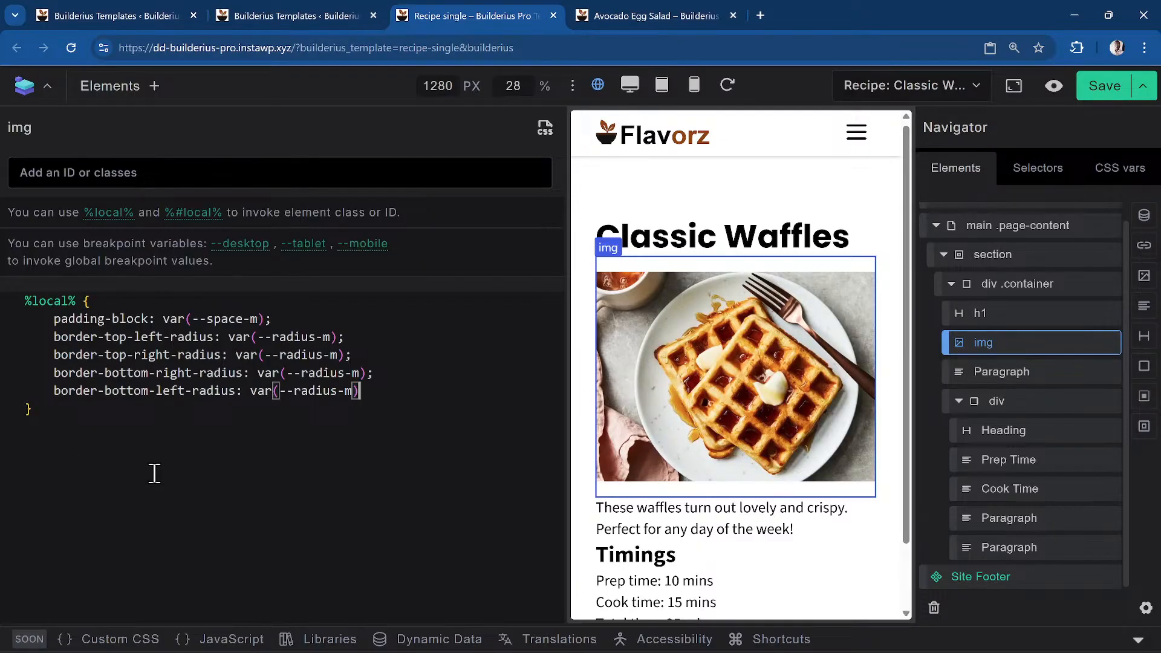
{"action": "type", "text": ";"}
{"action": "mouse_move", "coordinate": [240, 249]}
Close the CSS editor and bring up the image's Content settings
{"action": "left_click", "coordinate": [545, 128]}
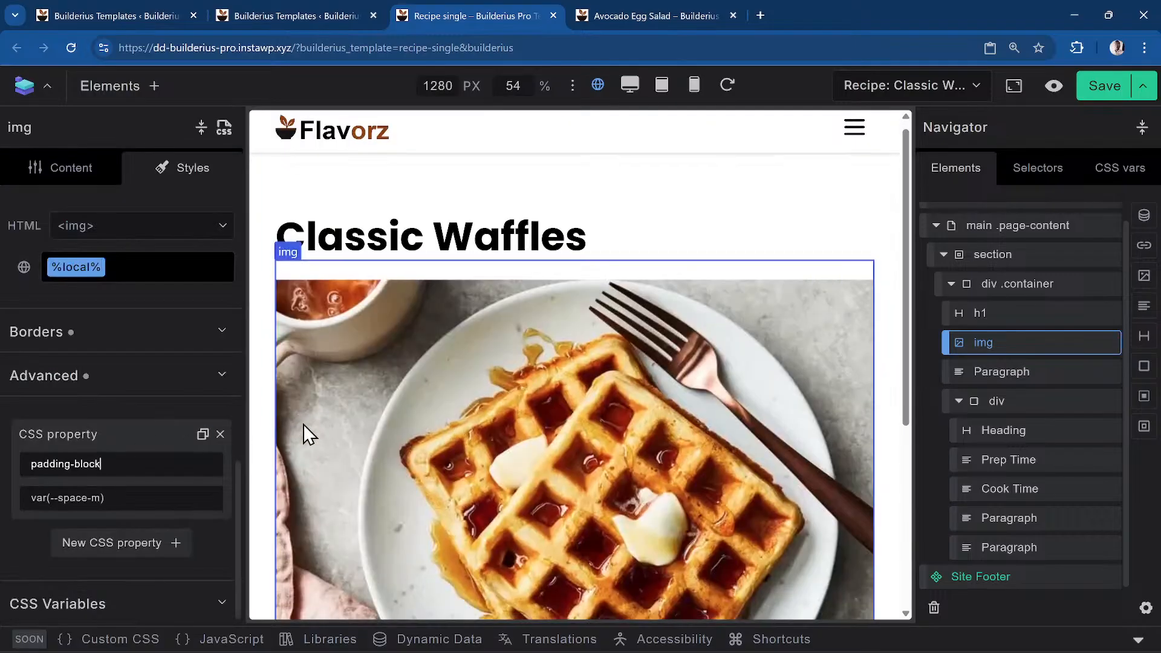
{"action": "scroll", "coordinate": [306, 434], "scroll_direction": "down", "scroll_amount": 5}
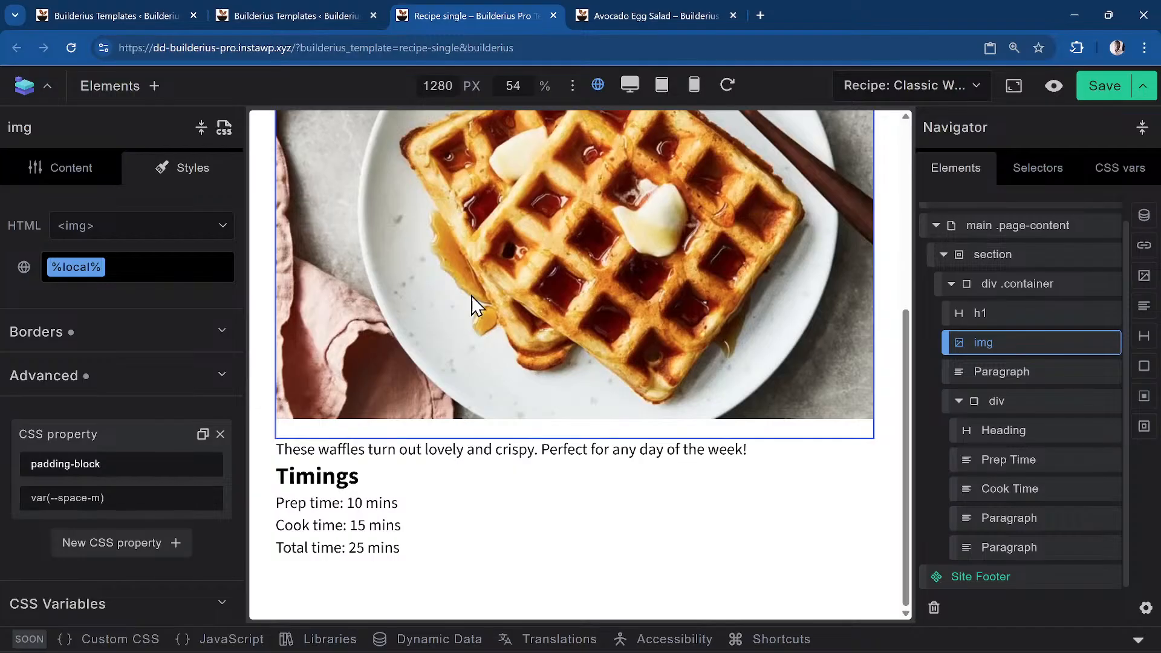
{"action": "left_click", "coordinate": [75, 185]}
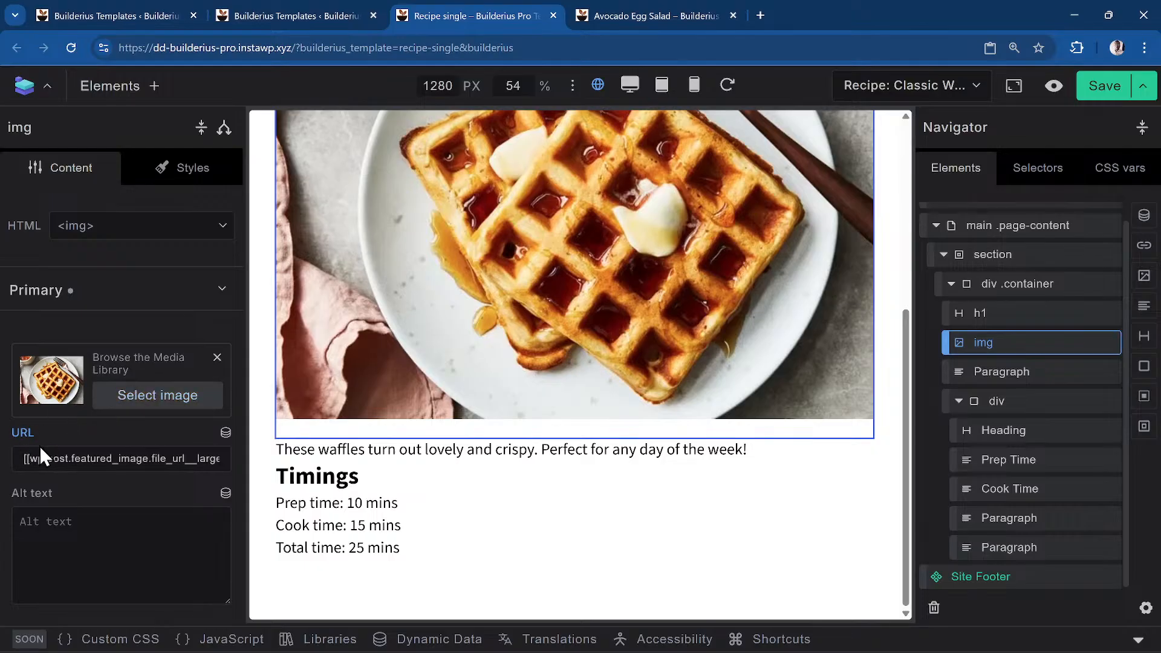
Enter 'Hi this is an alt text' in the waffle image's Primary Alt text field
{"action": "scroll", "coordinate": [72, 448], "scroll_direction": "down", "scroll_amount": 3}
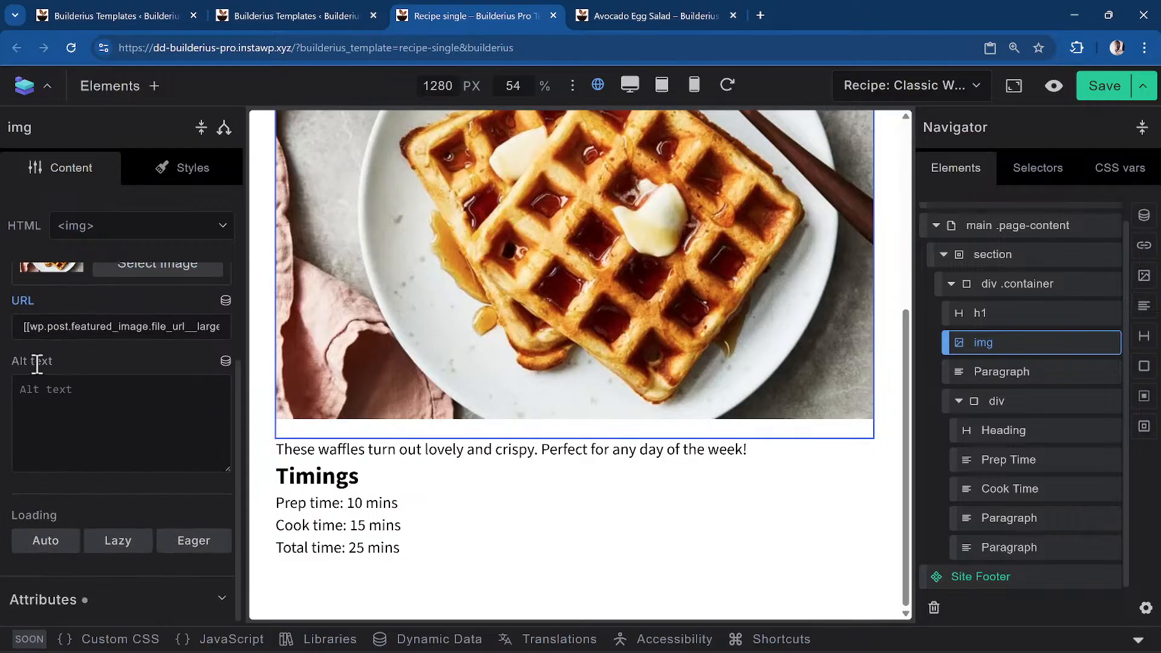
{"action": "left_click", "coordinate": [97, 600]}
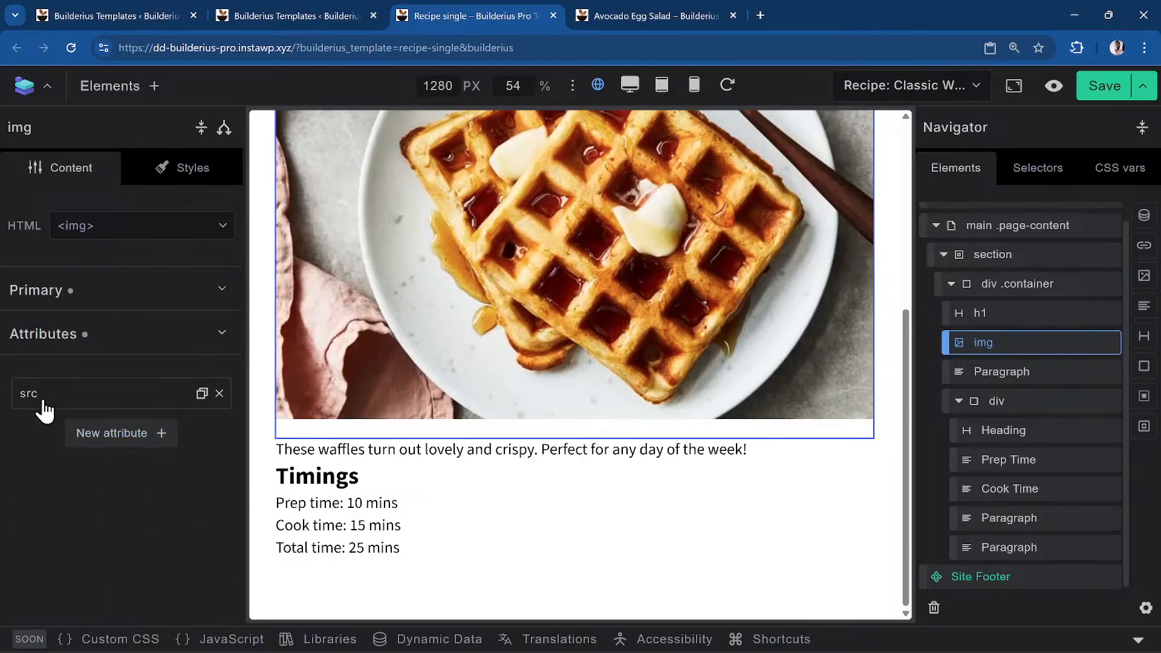
{"action": "left_click", "coordinate": [68, 294]}
{"action": "scroll", "coordinate": [99, 427], "scroll_direction": "down", "scroll_amount": 3}
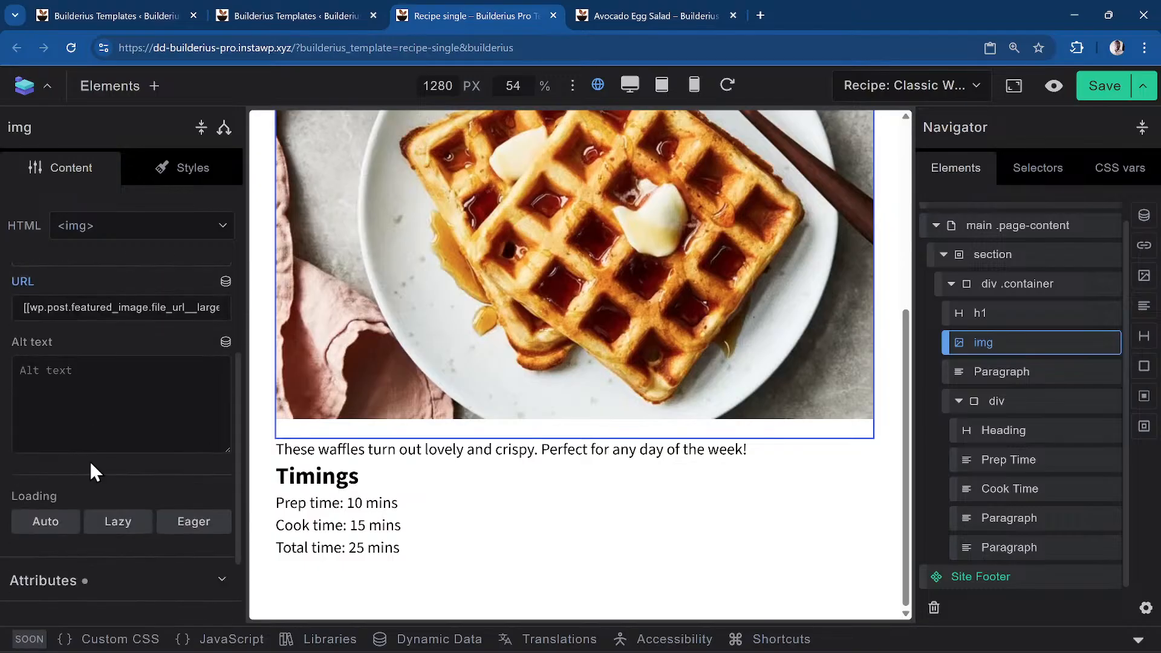
{"action": "left_click", "coordinate": [102, 406]}
{"action": "type", "text": "Hi "}
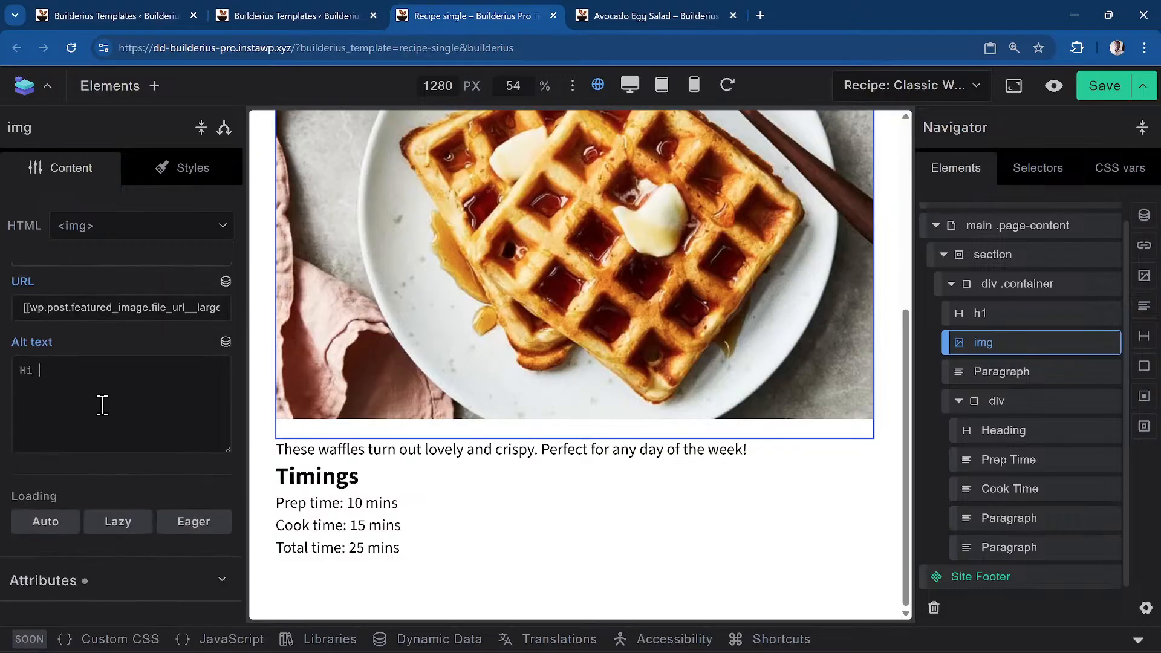
{"action": "type", "text": "this is an alt text"}
Confirm the alt attribute under Attributes shows the new alt text value
{"action": "scroll", "coordinate": [106, 430], "scroll_direction": "down", "scroll_amount": 3}
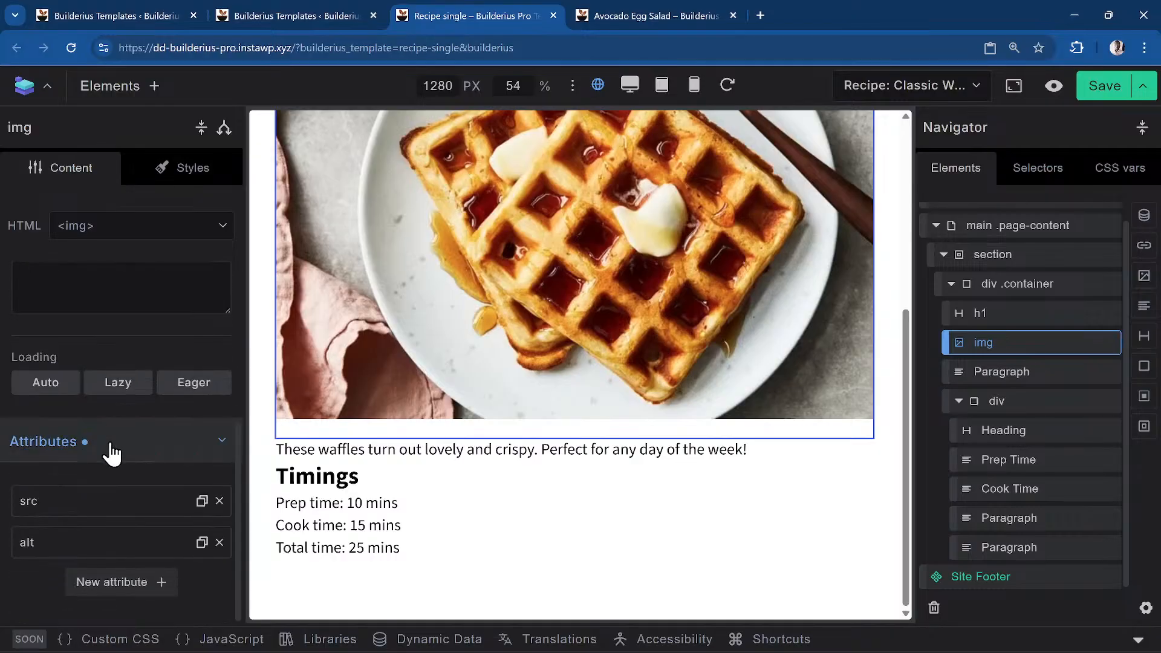
{"action": "left_click", "coordinate": [30, 554]}
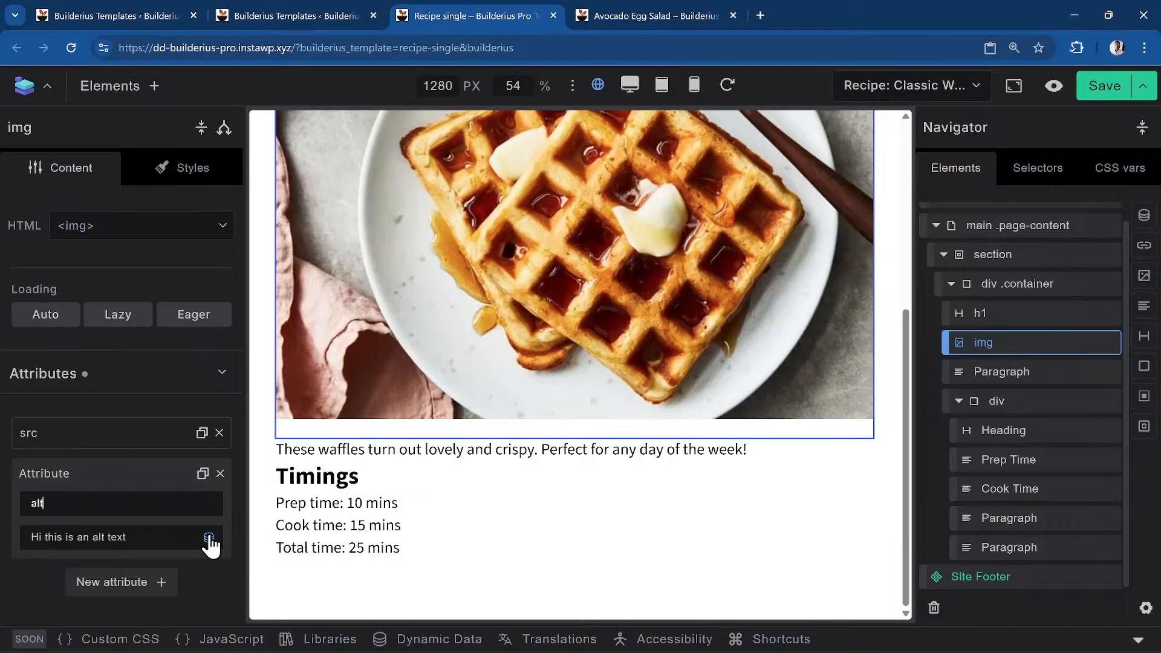
{"action": "scroll", "coordinate": [145, 441], "scroll_direction": "up", "scroll_amount": 5}
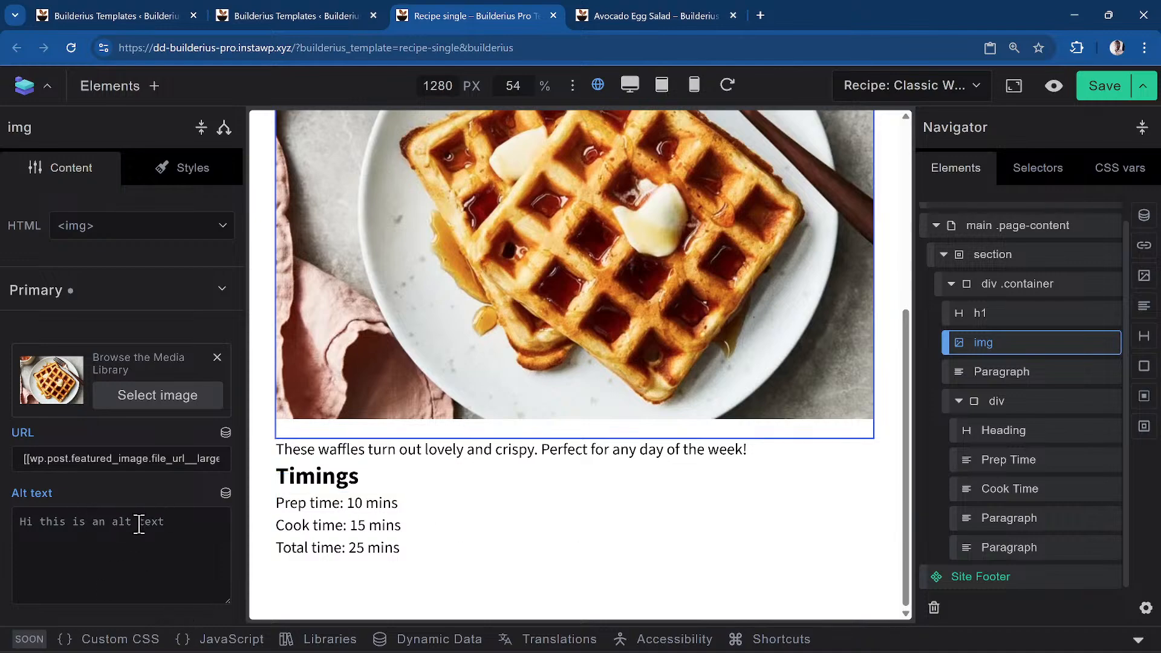
{"action": "scroll", "coordinate": [136, 520], "scroll_direction": "down", "scroll_amount": 5}
{"action": "scroll", "coordinate": [132, 521], "scroll_direction": "up", "scroll_amount": 5}
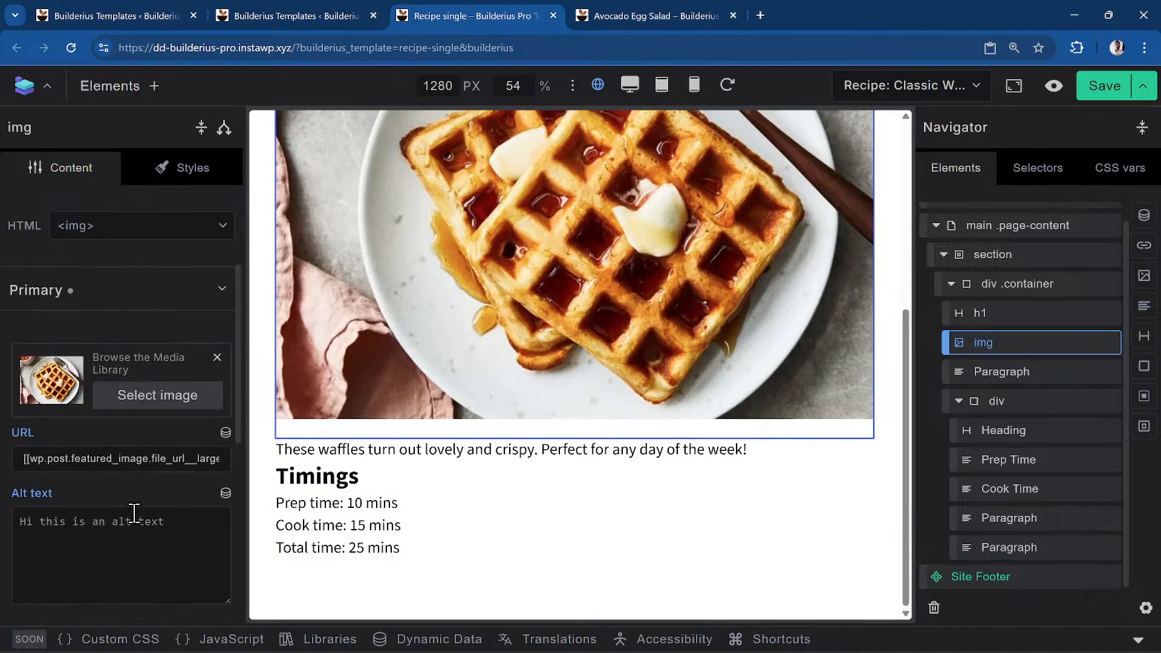
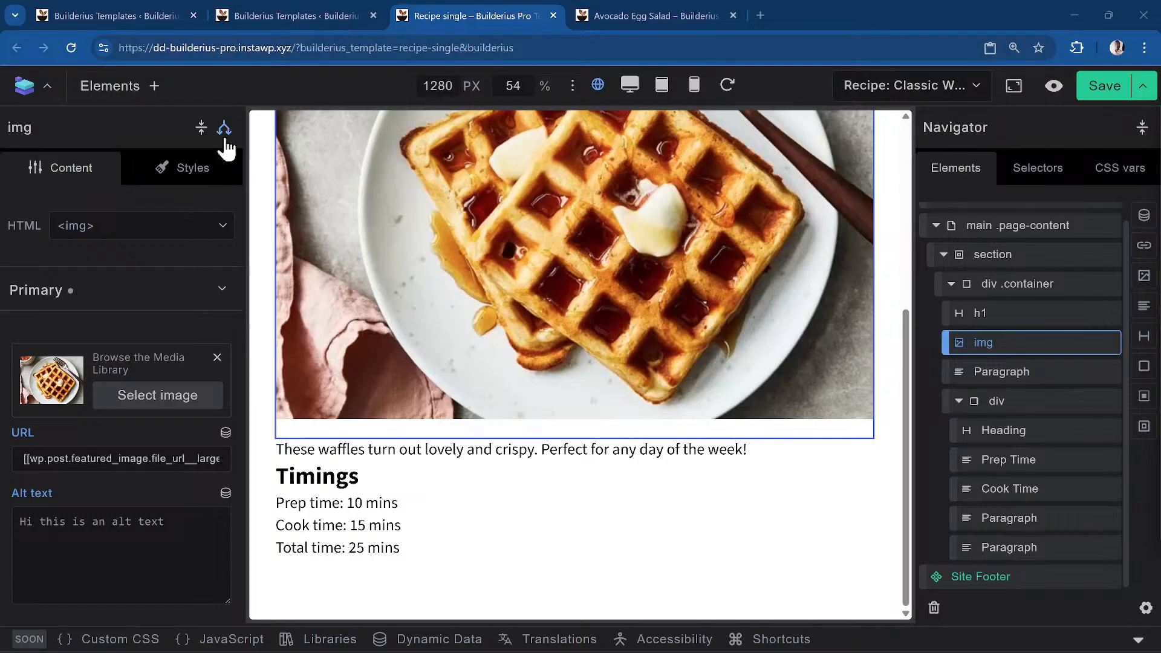
Open custom CSS for the Classic Waffles h1 and add a blank line in its rule
{"action": "scroll", "coordinate": [155, 467], "scroll_direction": "down", "scroll_amount": 5}
{"action": "scroll", "coordinate": [155, 467], "scroll_direction": "up", "scroll_amount": 5}
{"action": "left_click", "coordinate": [982, 315]}
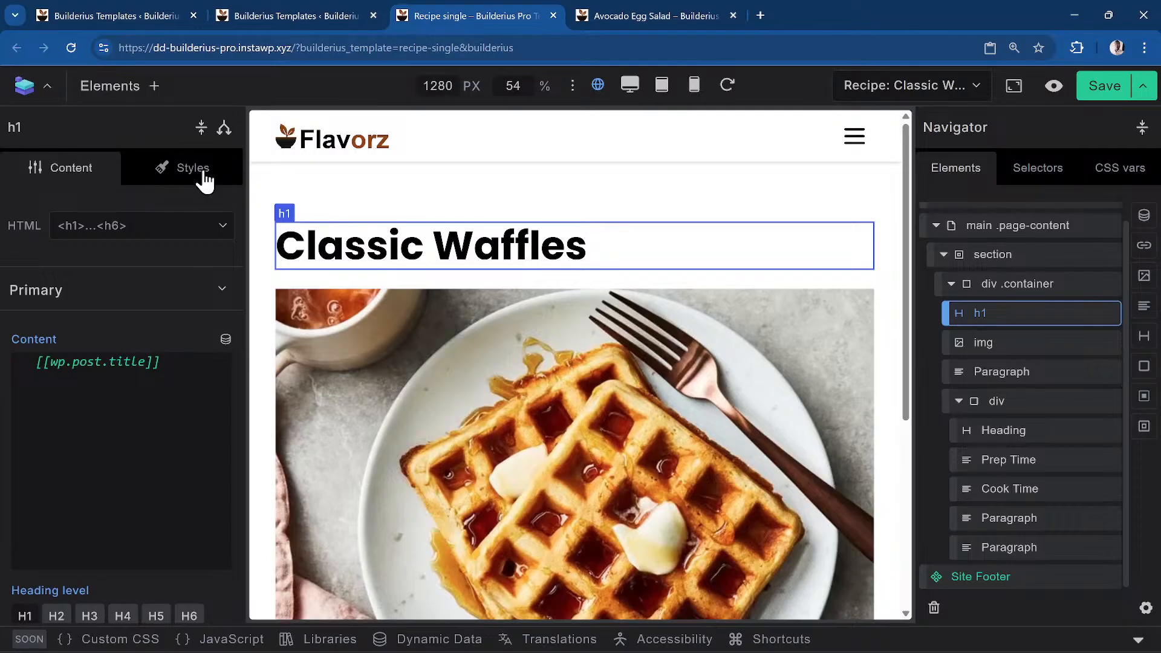
{"action": "left_click", "coordinate": [193, 165]}
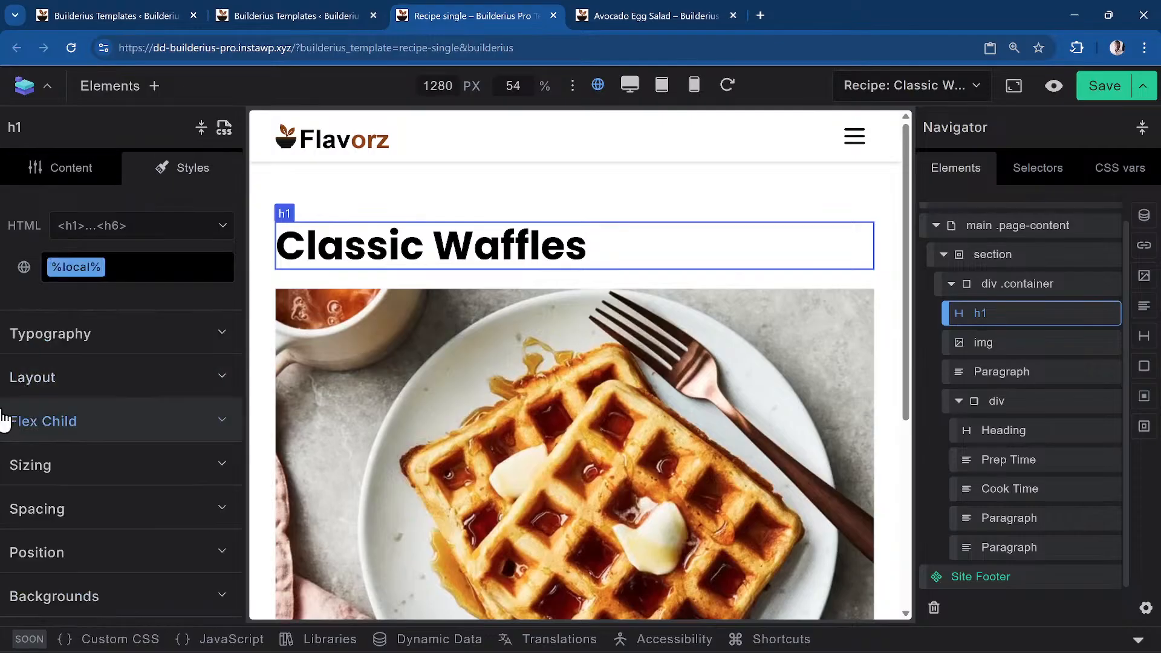
{"action": "left_click", "coordinate": [222, 128]}
{"action": "left_click", "coordinate": [152, 302]}
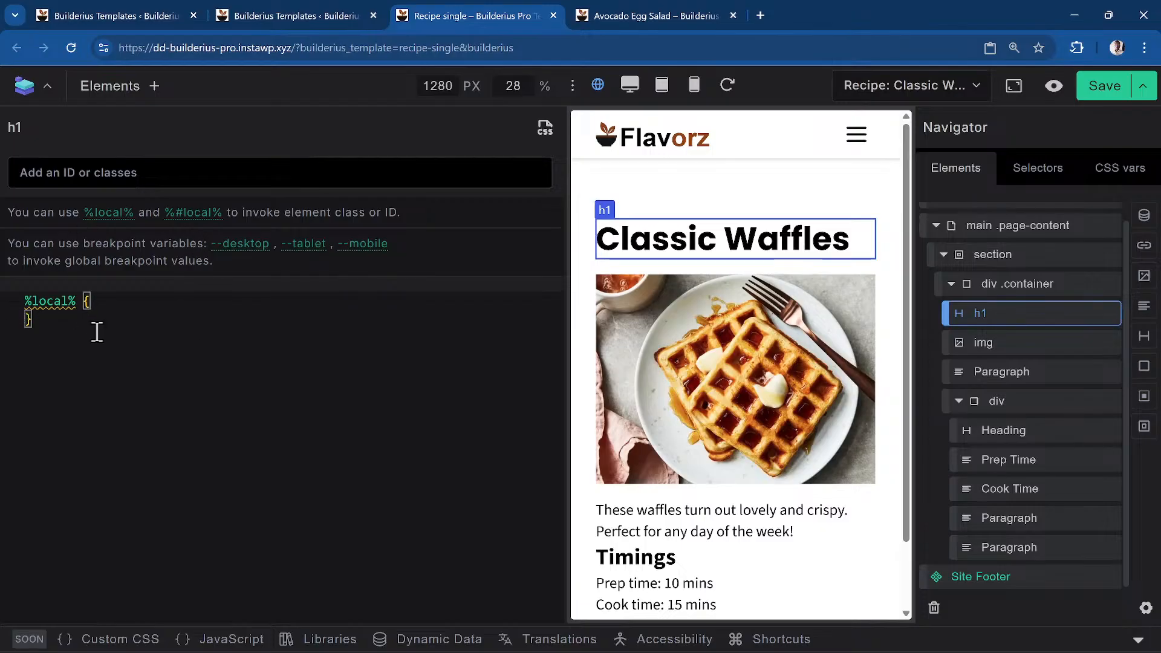
{"action": "key", "text": "Return"}
Write a first color: hsl(100 10% 15%); declaration in the heading's CSS rule
{"action": "type", "text": "col"}
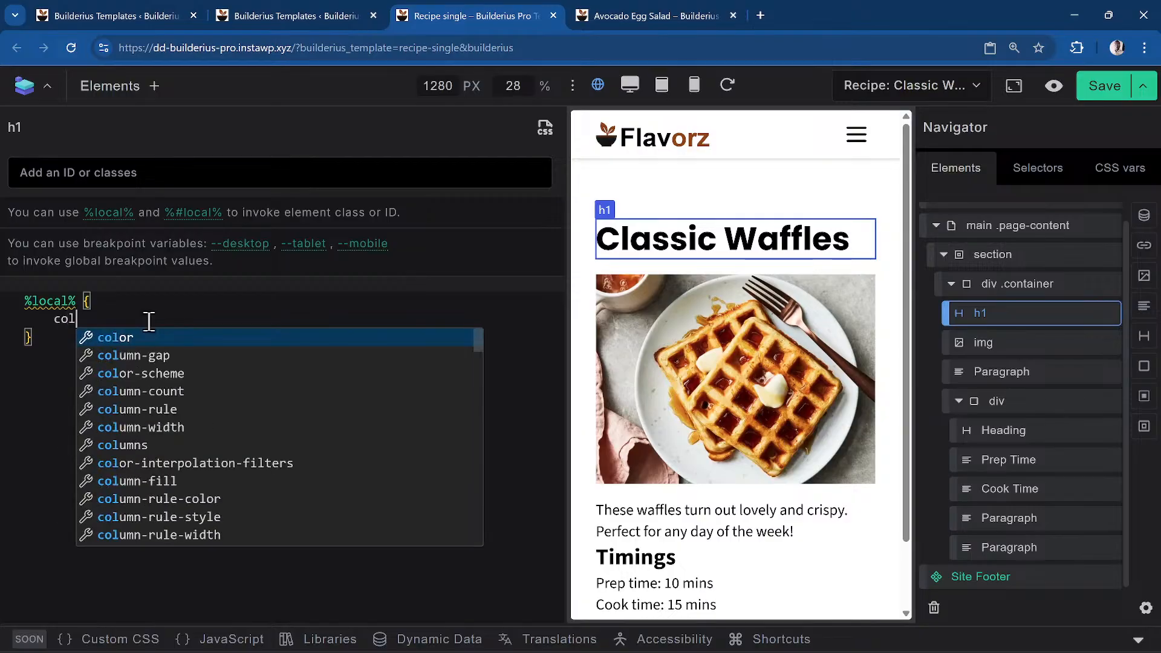
{"action": "type", "text": "or: hsl("}
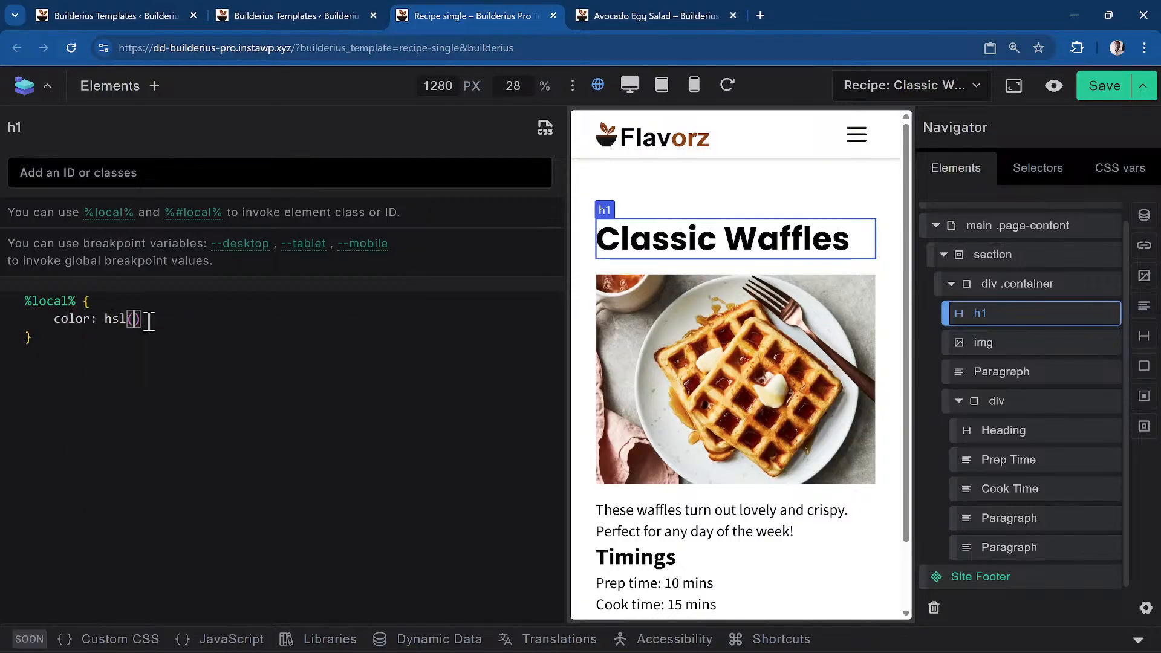
{"action": "type", "text": "100,"}
{"action": "key", "text": "BackSpace"}
{"action": "key", "text": "BackSpace"}
{"action": "type", "text": ", 10%"}
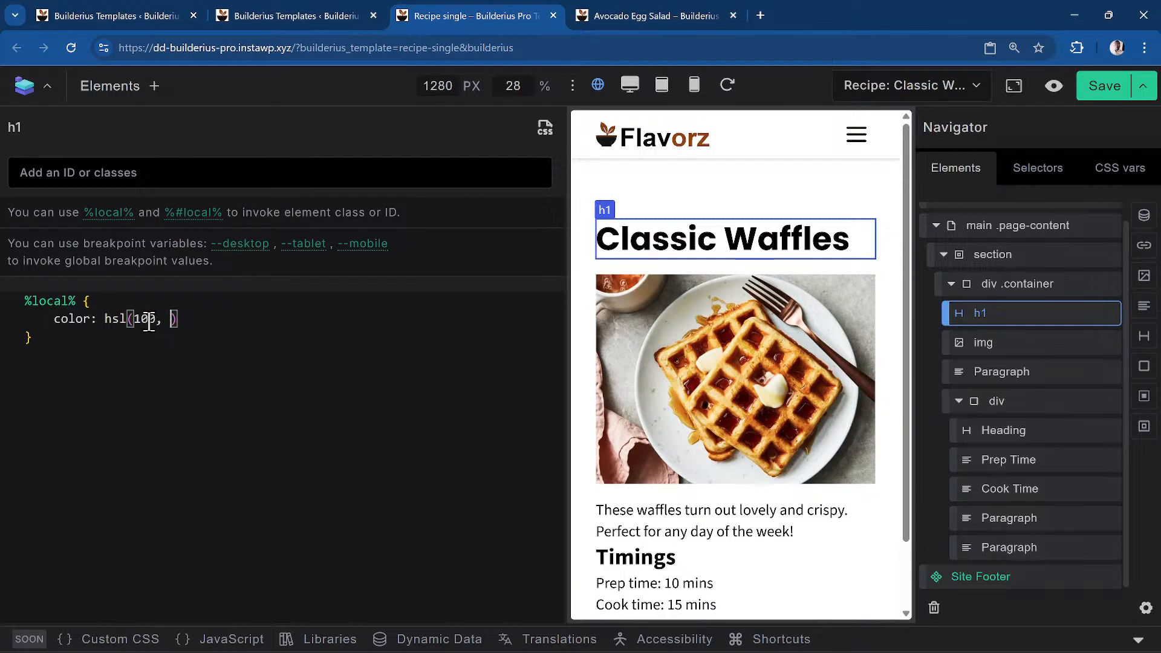
{"action": "type", "text": ","}
{"action": "key", "text": "BackSpace"}
{"action": "key", "text": "BackSpace"}
{"action": "key", "text": "BackSpace"}
{"action": "key", "text": "BackSpace"}
{"action": "key", "text": "BackSpace"}
{"action": "key", "text": "BackSpace"}
{"action": "key", "text": "BackSpace"}
{"action": "type", "text": "10% 15%"}
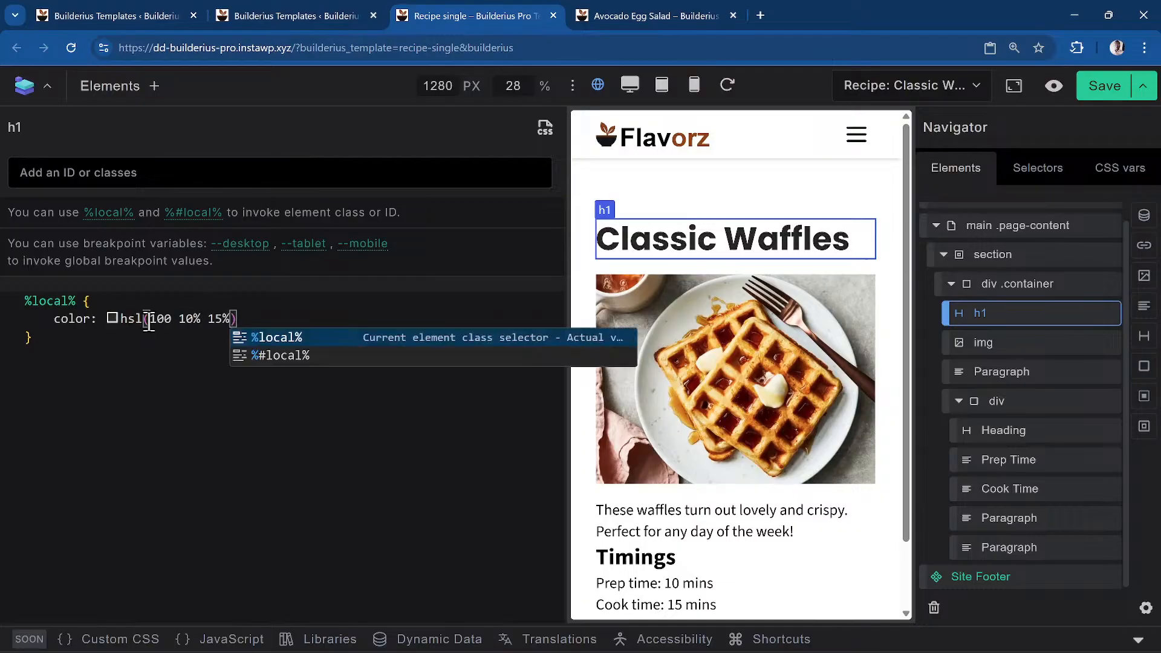
{"action": "key", "text": "Escape"}
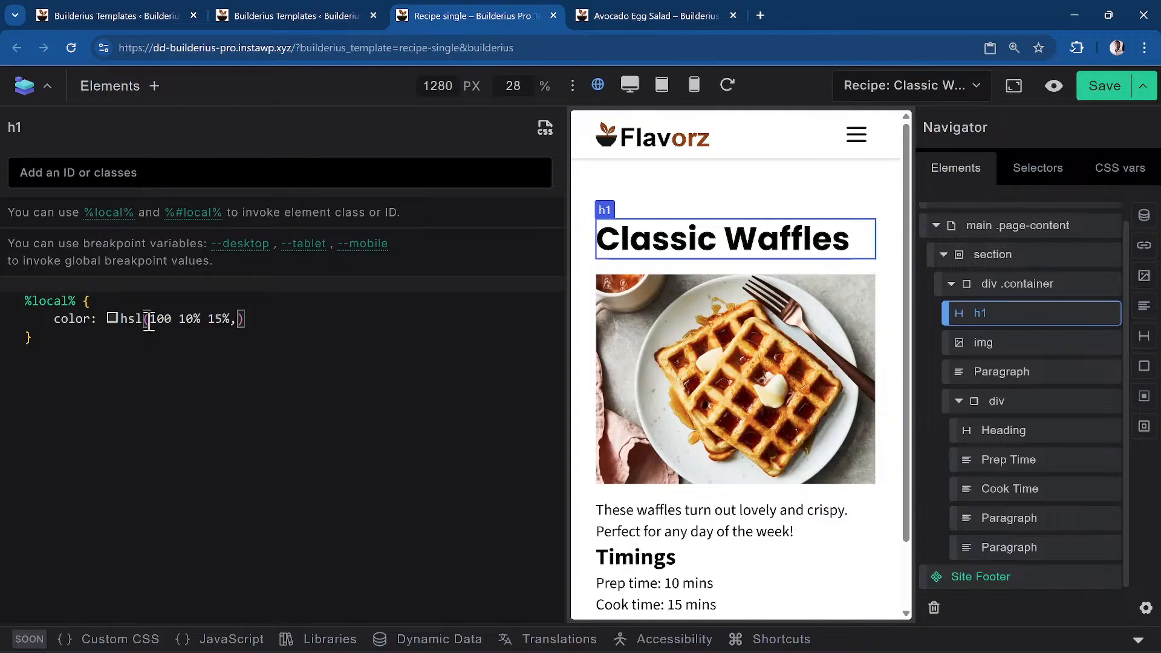
{"action": "type", "text": ","}
{"action": "key", "text": "Left"}
{"action": "key", "text": "Left"}
{"action": "key", "text": "Left"}
{"action": "key", "text": "Left"}
{"action": "key", "text": "Left"}
{"action": "key", "text": "Left"}
{"action": "key", "text": "Left"}
{"action": "key", "text": "Left"}
{"action": "key", "text": "Left"}
{"action": "key", "text": "Right"}
{"action": "key", "text": "Right"}
{"action": "key", "text": "Right"}
{"action": "key", "text": "Right"}
{"action": "key", "text": "Right"}
{"action": "key", "text": "Right"}
{"action": "key", "text": "Right"}
{"action": "key", "text": "Right"}
{"action": "key", "text": "Right"}
{"action": "key", "text": "BackSpace"}
{"action": "key", "text": "BackSpace"}
{"action": "type", "text": ";"}
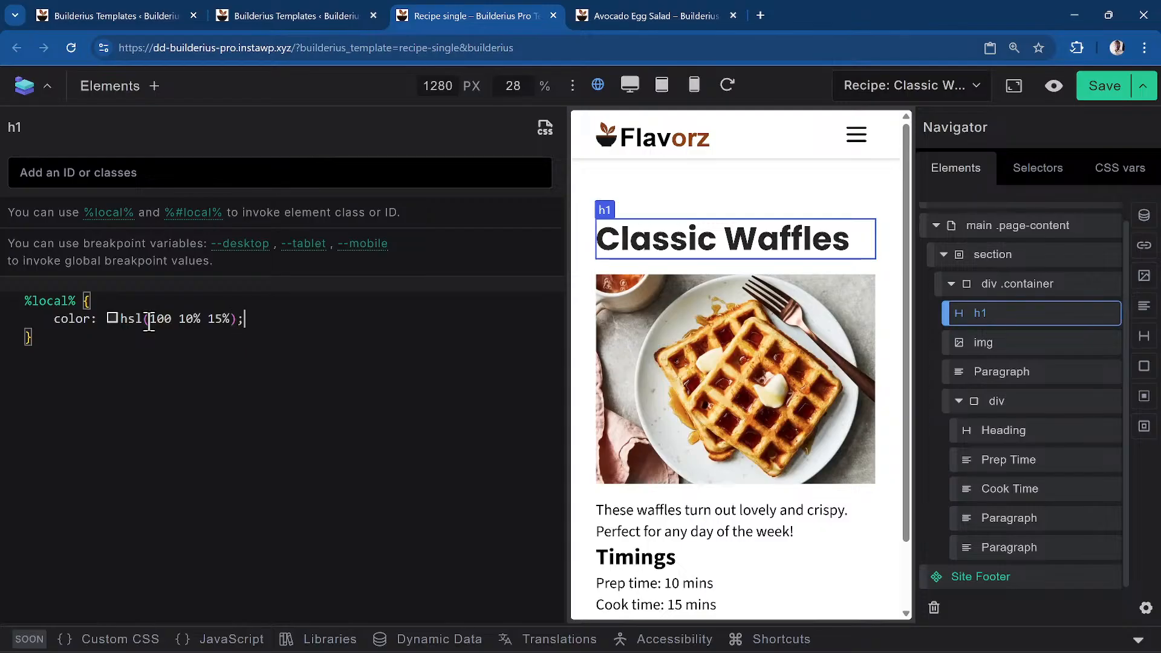
Change the hue to 120 and saturation to 90%, giving hsl(120 90% 15%)
{"action": "key", "text": "Left"}
{"action": "key", "text": "Left"}
{"action": "key", "text": "Left"}
{"action": "key", "text": "Left"}
{"action": "key", "text": "Left"}
{"action": "key", "text": "Left"}
{"action": "key", "text": "Left"}
{"action": "key", "text": "Left"}
{"action": "key", "text": "Left"}
{"action": "key", "text": "Left"}
{"action": "key", "text": "ctrl+shift+Left"}
{"action": "type", "text": "120"}
{"action": "key", "text": "Right"}
{"action": "key", "text": "Right"}
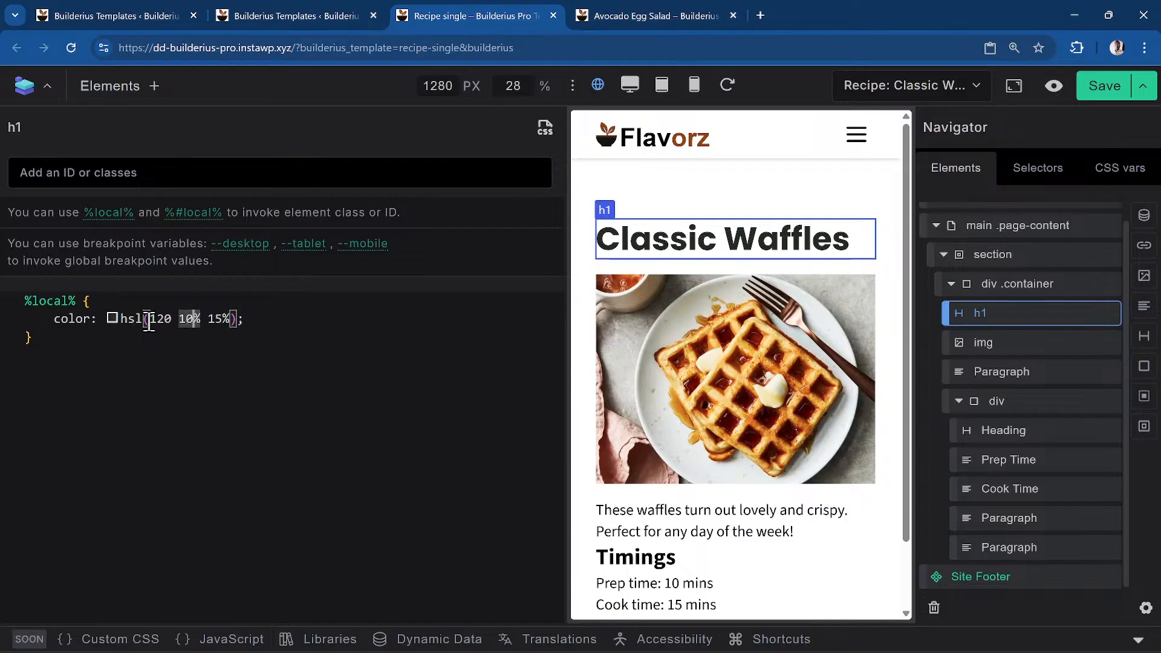
{"action": "key", "text": "BackSpace"}
{"action": "type", "text": "11"}
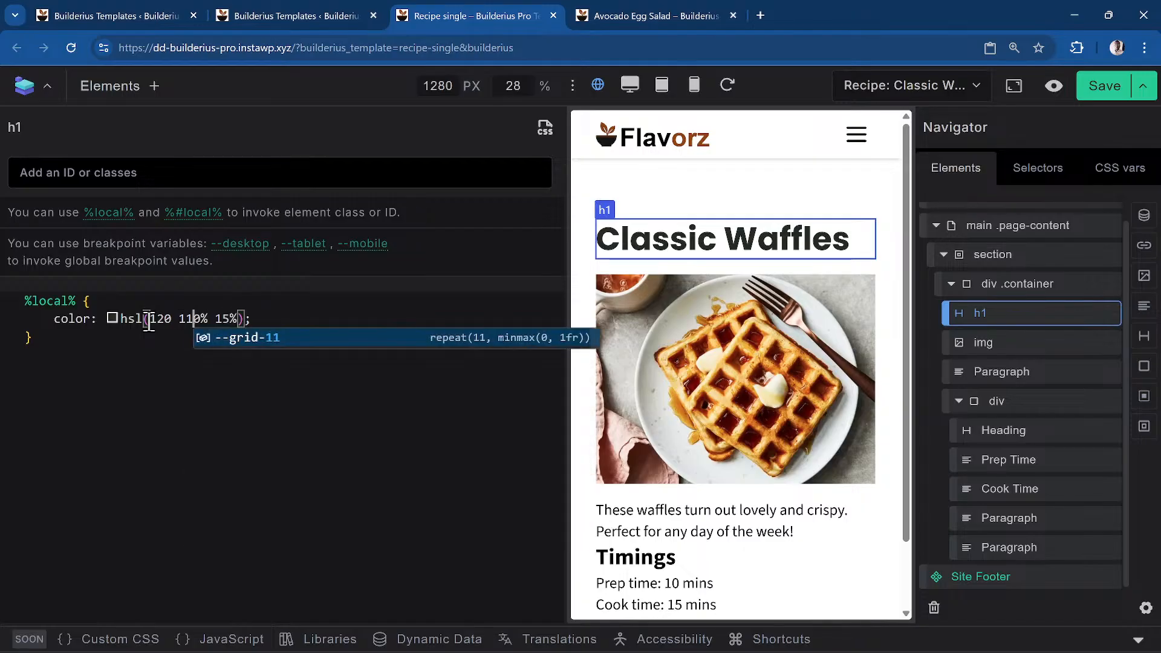
{"action": "key", "text": "BackSpace"}
{"action": "key", "text": "BackSpace"}
{"action": "type", "text": "9"}
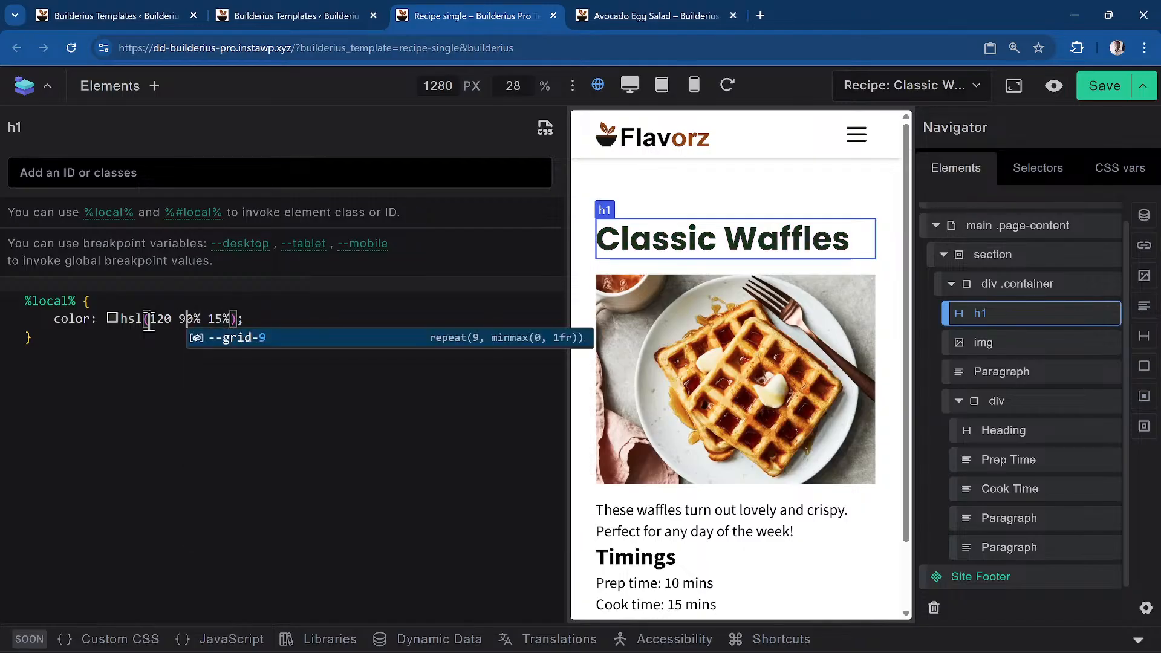
{"action": "key", "text": "Right"}
{"action": "key", "text": "Right"}
{"action": "key", "text": "Right"}
{"action": "key", "text": "shift+Right"}
{"action": "key", "text": "shift+Right"}
{"action": "key", "text": "shift+Right"}
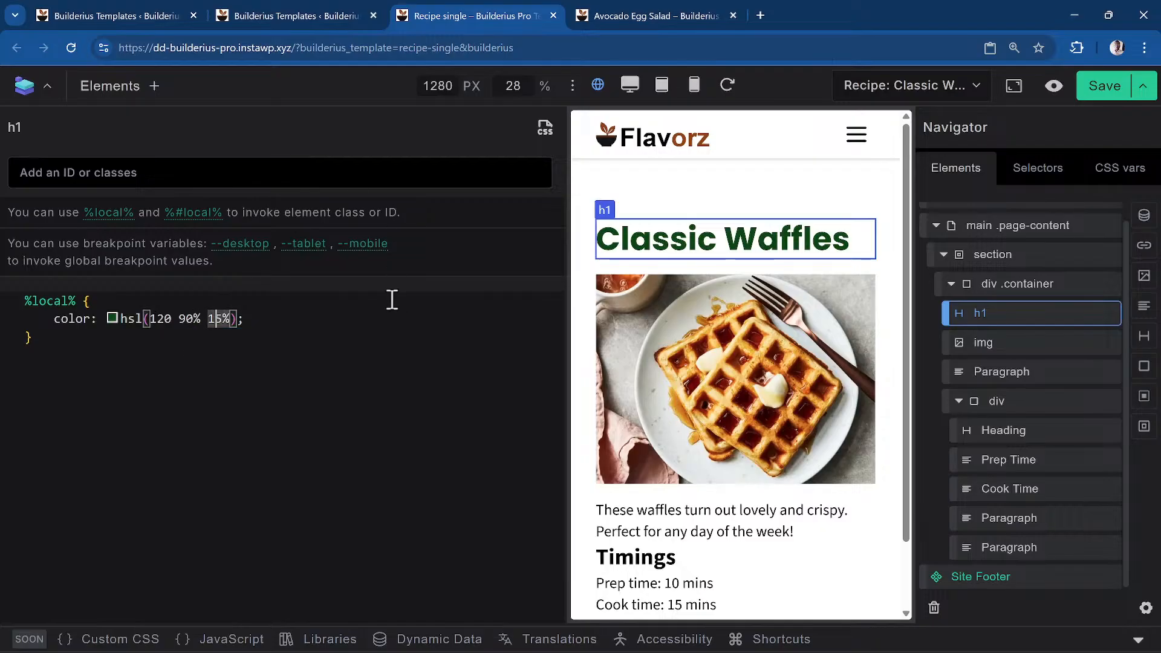
{"action": "key", "text": "Right"}
{"action": "key", "text": "Right"}
{"action": "key", "text": "Right"}
Start a second color line from the oklch template suggestion
{"action": "key", "text": "Return"}
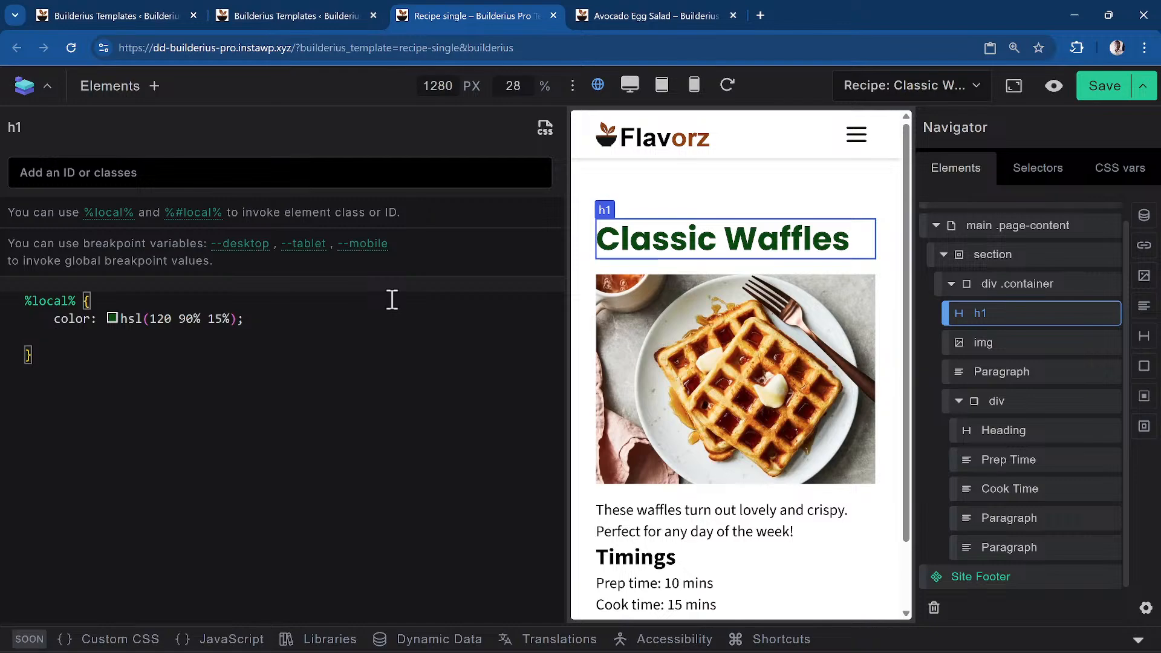
{"action": "type", "text": "color: ok"}
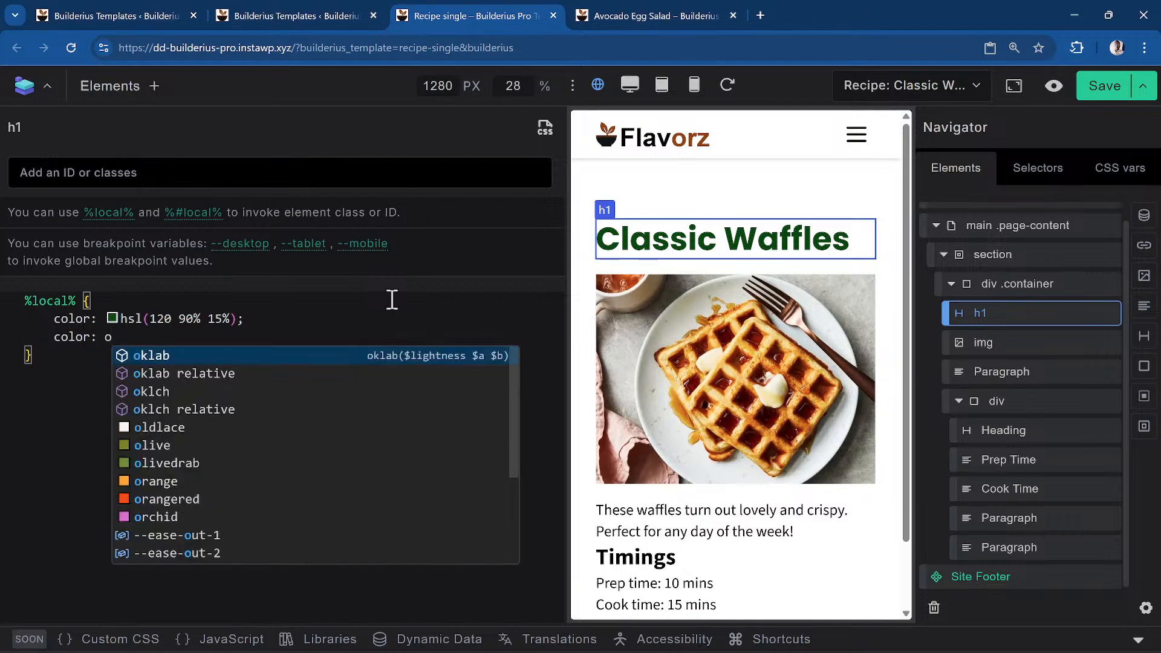
{"action": "key", "text": "Down"}
{"action": "key", "text": "Down"}
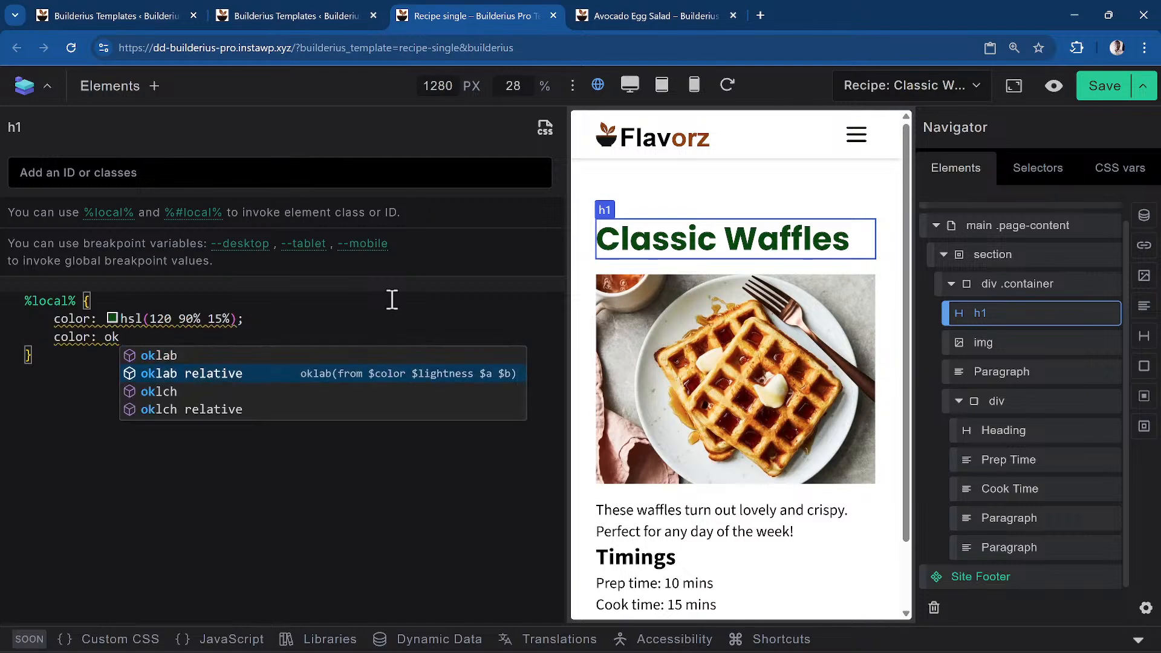
{"action": "key", "text": "Return"}
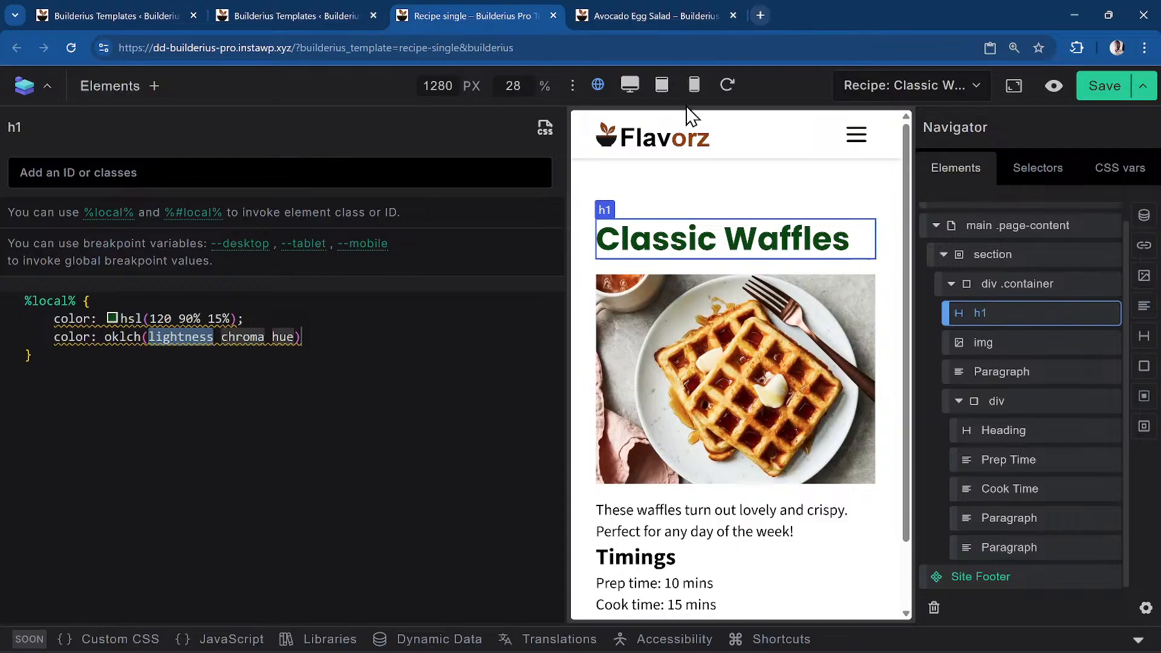
Search Google for 'oklch generator' in a new browser tab
{"action": "left_click", "coordinate": [760, 15]}
{"action": "left_click", "coordinate": [716, 49]}
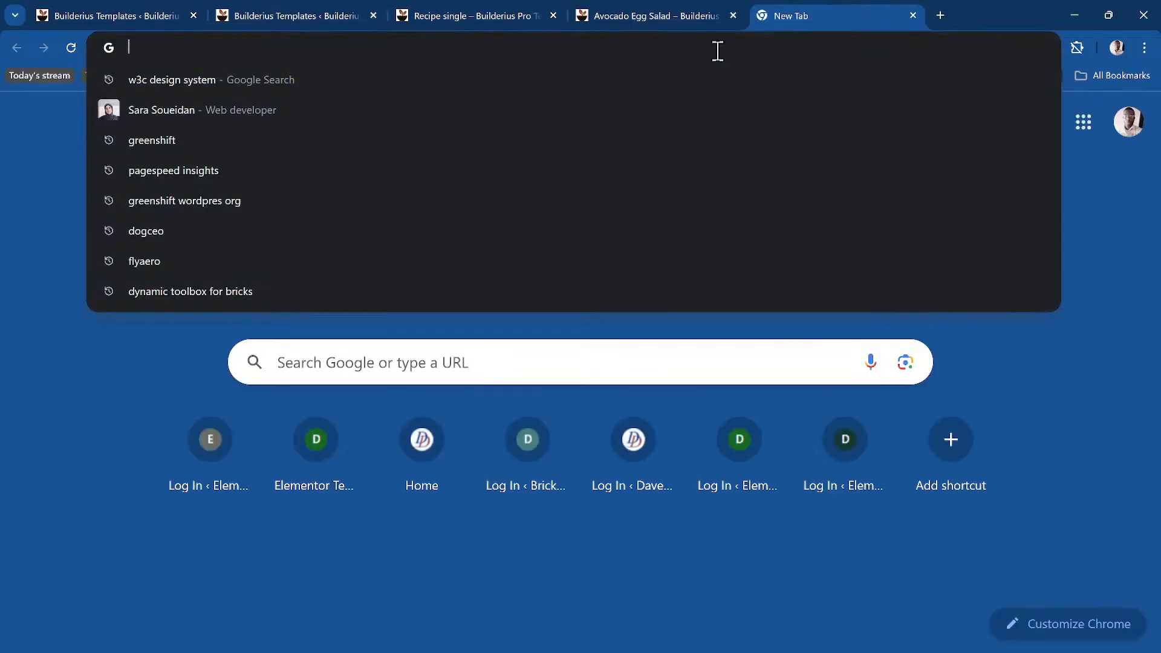
{"action": "type", "text": "okl"}
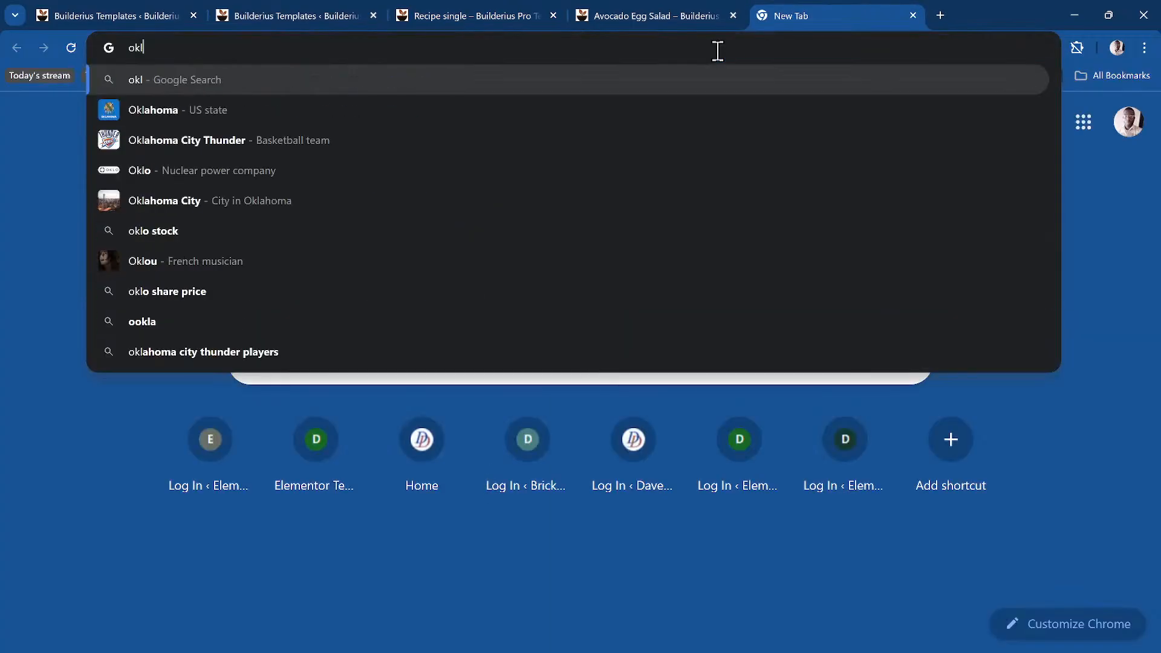
{"action": "type", "text": "ch conver"}
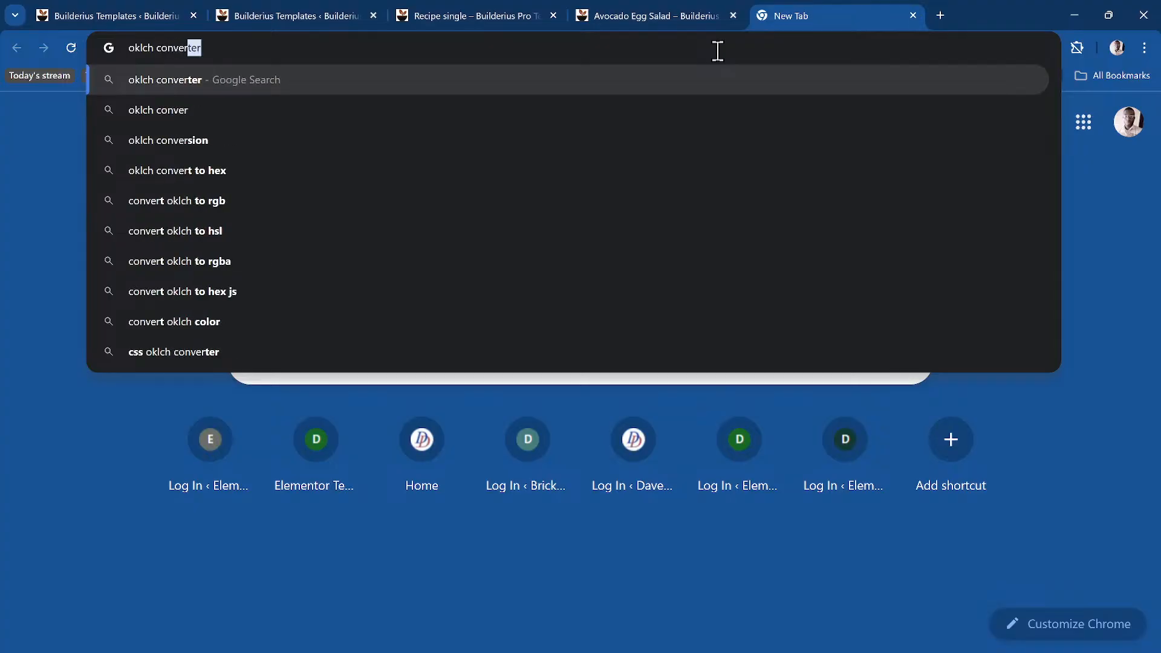
{"action": "key", "text": "BackSpace"}
{"action": "key", "text": "BackSpace"}
{"action": "key", "text": "BackSpace"}
{"action": "key", "text": "BackSpace"}
{"action": "key", "text": "BackSpace"}
{"action": "key", "text": "BackSpace"}
{"action": "key", "text": "BackSpace"}
{"action": "key", "text": "BackSpace"}
{"action": "type", "text": "gener"}
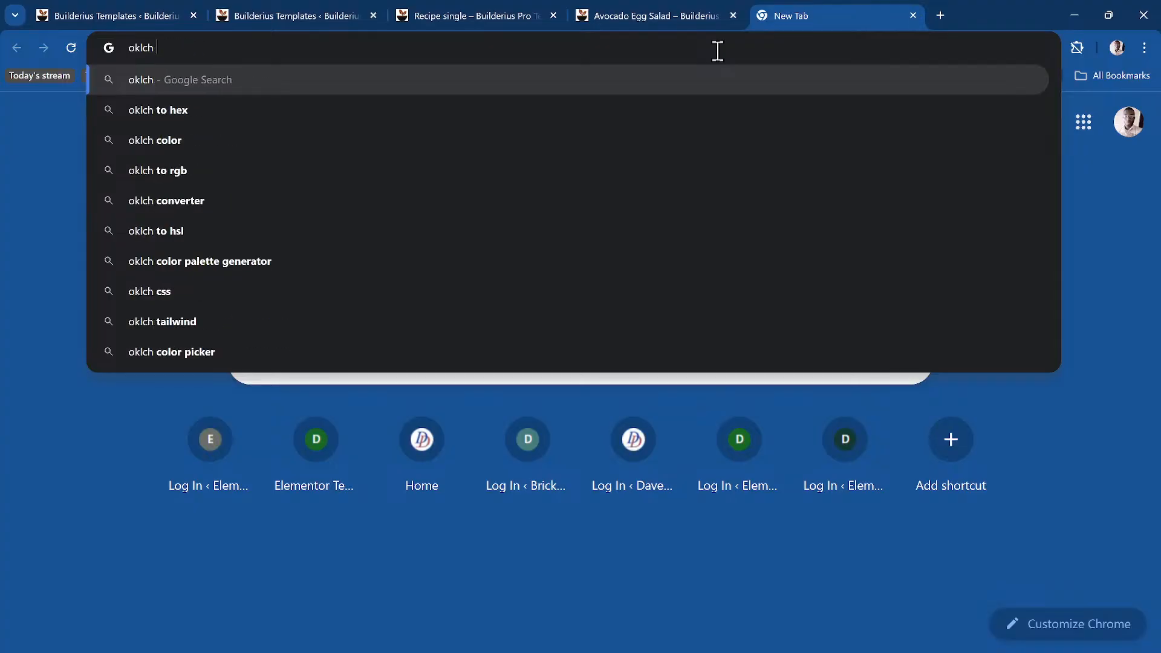
{"action": "key", "text": "Return"}
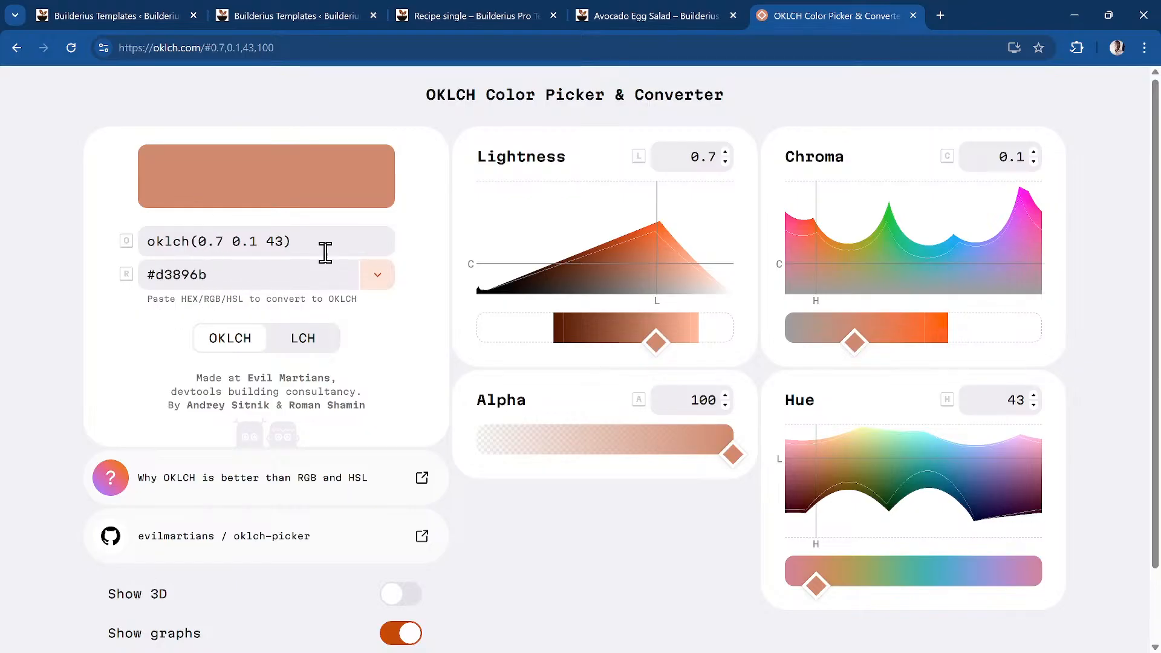
Complete the heading's CSS line as color: oklch(0.7 0.1 43); and close the CSS editor
{"action": "left_click", "coordinate": [584, 16]}
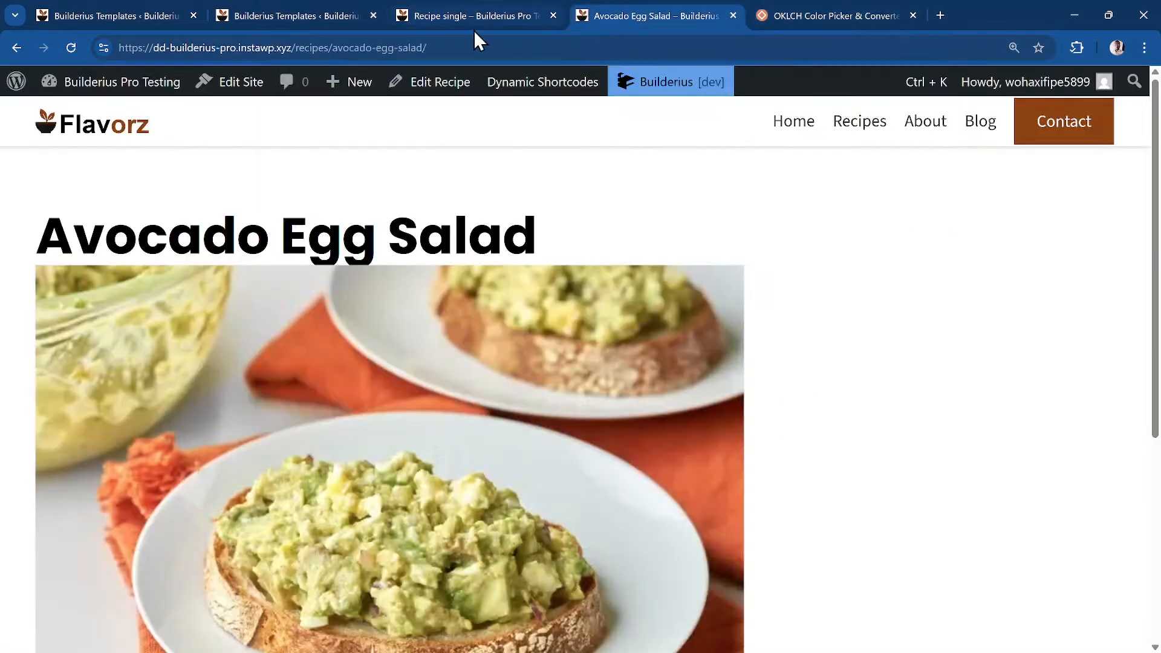
{"action": "left_click", "coordinate": [463, 19]}
{"action": "type", "text": "0.7"}
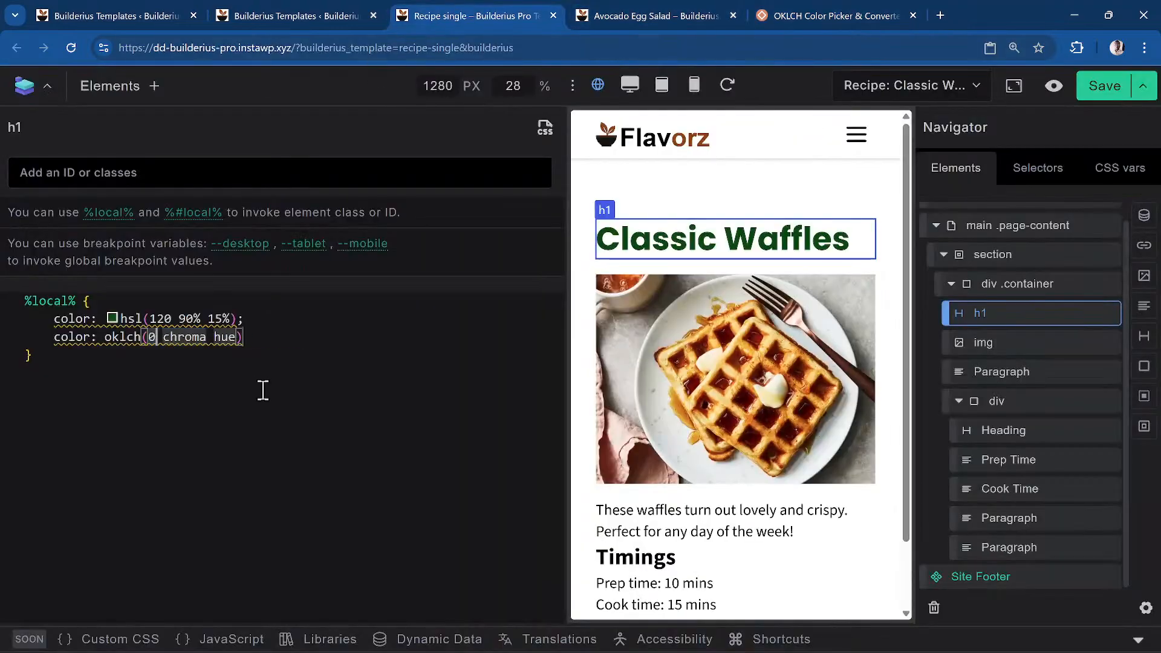
{"action": "key", "text": "Right"}
{"action": "key", "text": "Delete"}
{"action": "key", "text": "Delete"}
{"action": "key", "text": "Delete"}
{"action": "key", "text": "Delete"}
{"action": "key", "text": "Delete"}
{"action": "key", "text": "Delete"}
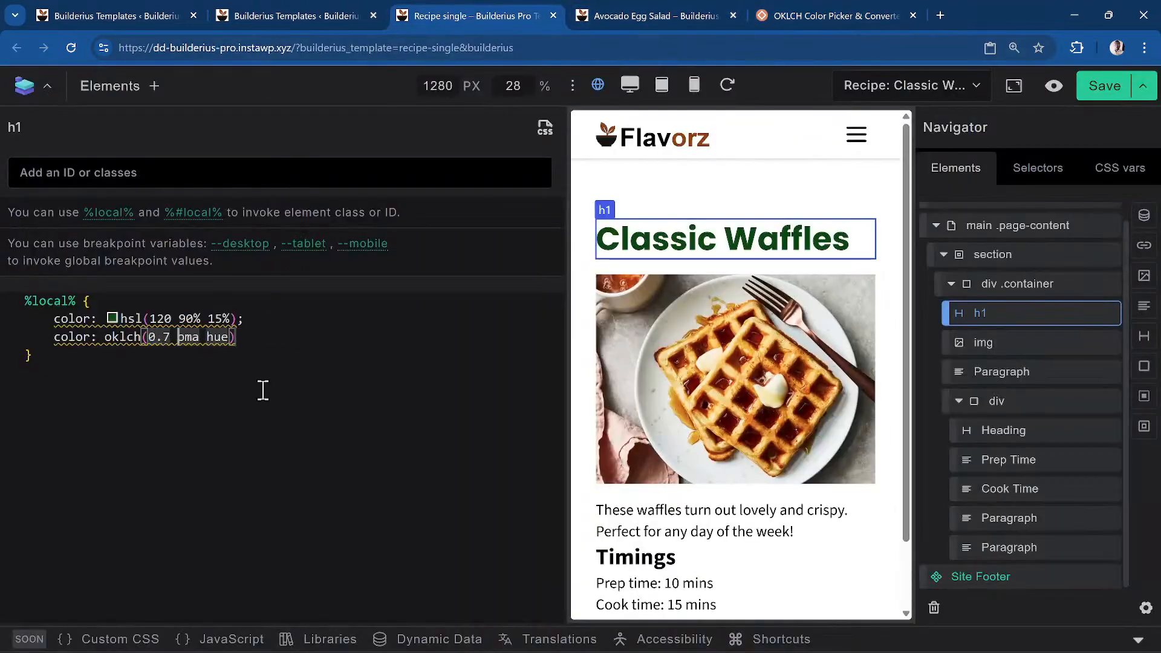
{"action": "type", "text": "0.1"}
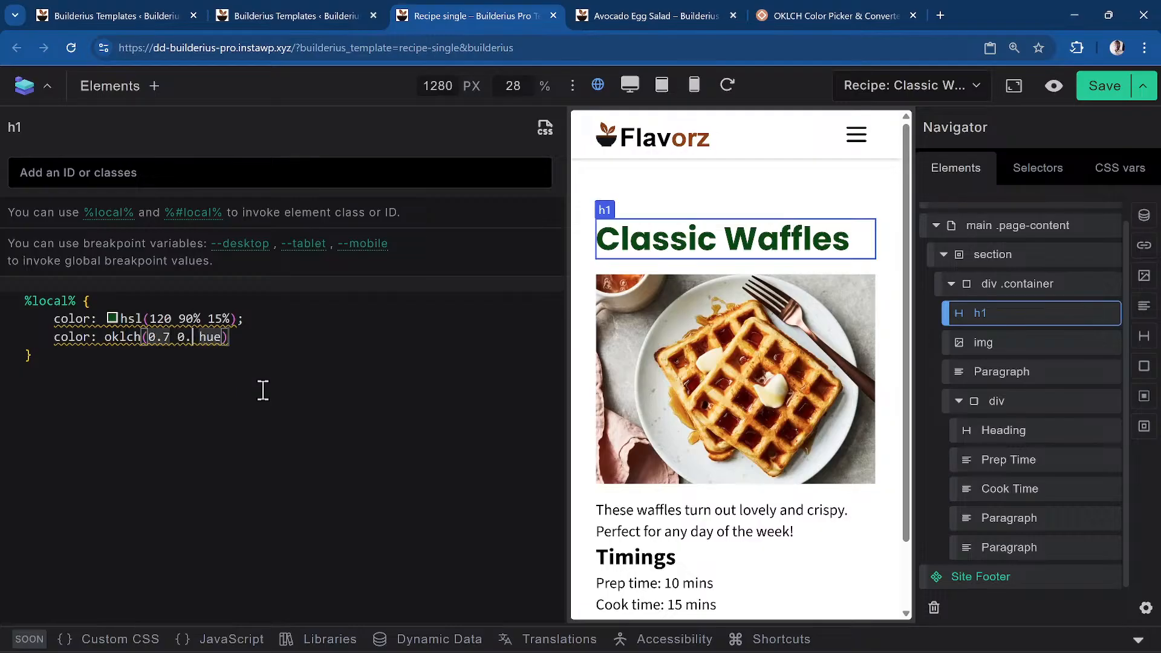
{"action": "key", "text": "BackSpace"}
{"action": "type", "text": "43"}
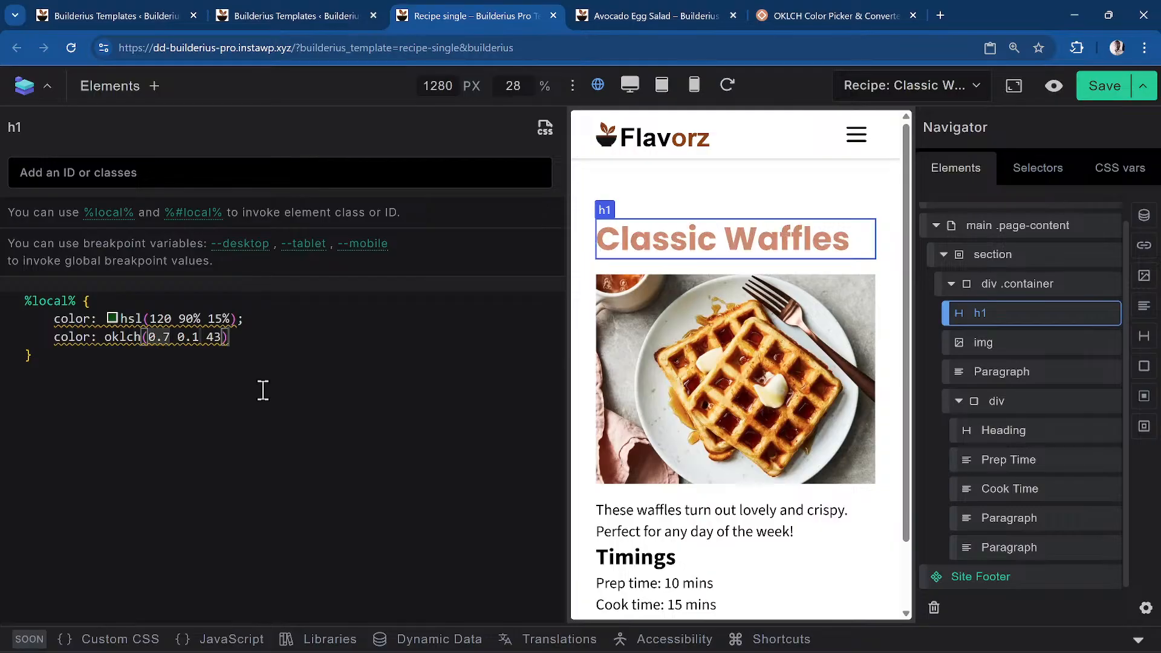
{"action": "left_click", "coordinate": [331, 336]}
{"action": "type", "text": ";"}
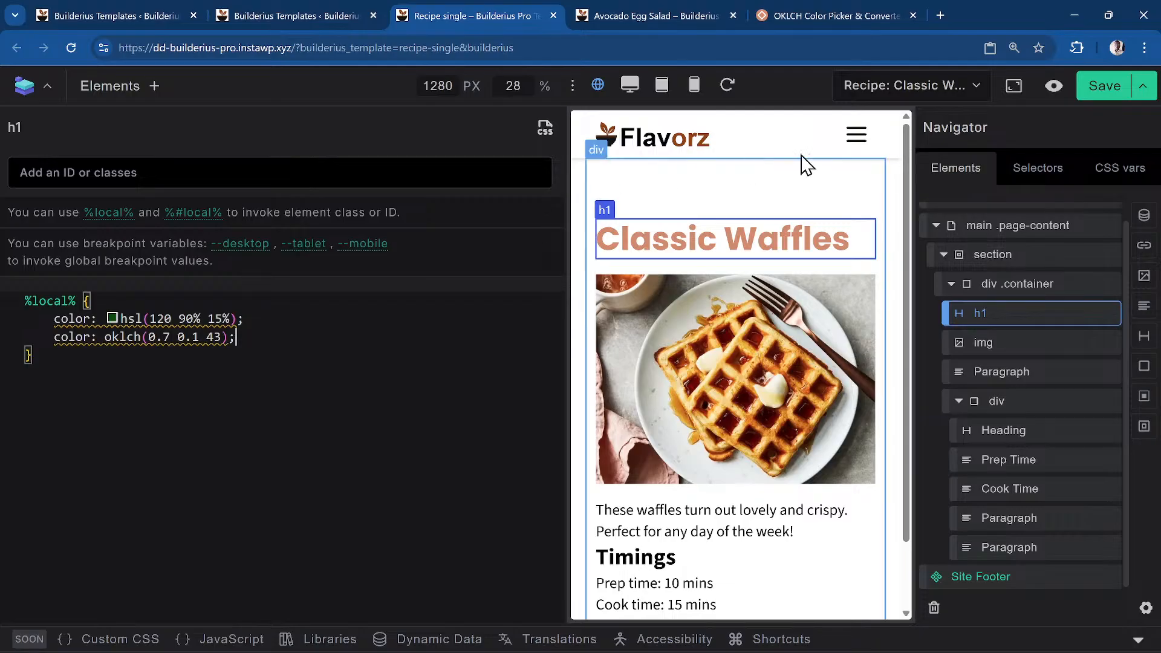
{"action": "left_click", "coordinate": [545, 140]}
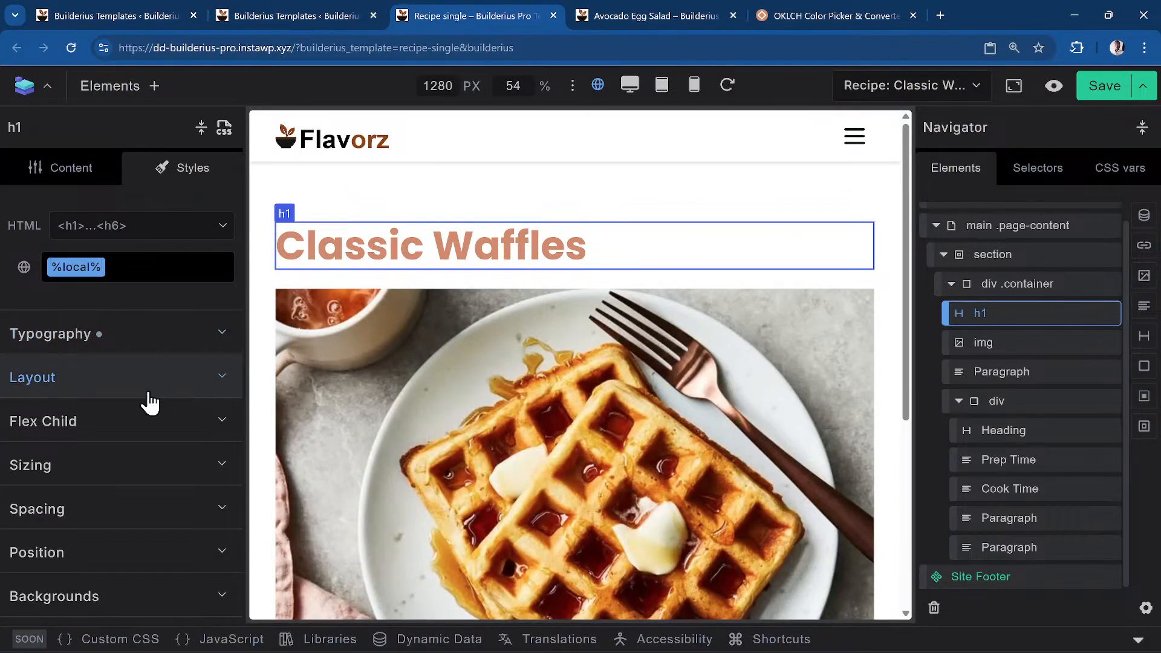
{"action": "scroll", "coordinate": [148, 401], "scroll_direction": "down", "scroll_amount": 1}
{"action": "scroll", "coordinate": [153, 371], "scroll_direction": "up", "scroll_amount": 1}
{"action": "left_click", "coordinate": [140, 333]}
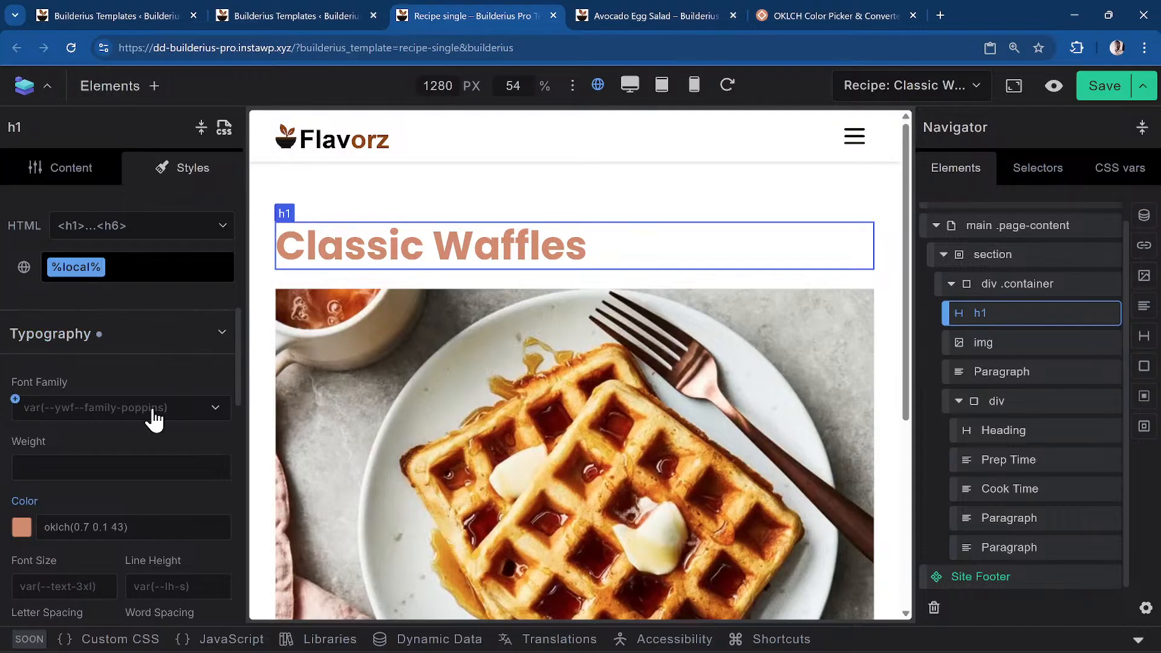
{"action": "scroll", "coordinate": [31, 396], "scroll_direction": "down", "scroll_amount": 3}
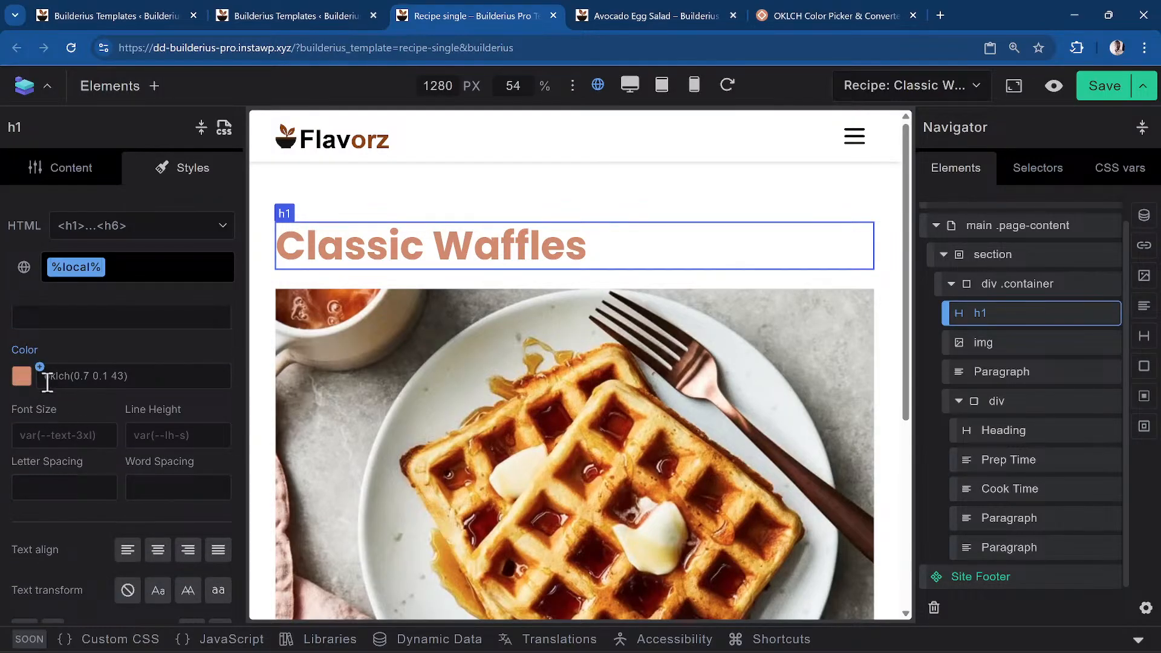
{"action": "scroll", "coordinate": [124, 402], "scroll_direction": "down", "scroll_amount": 5}
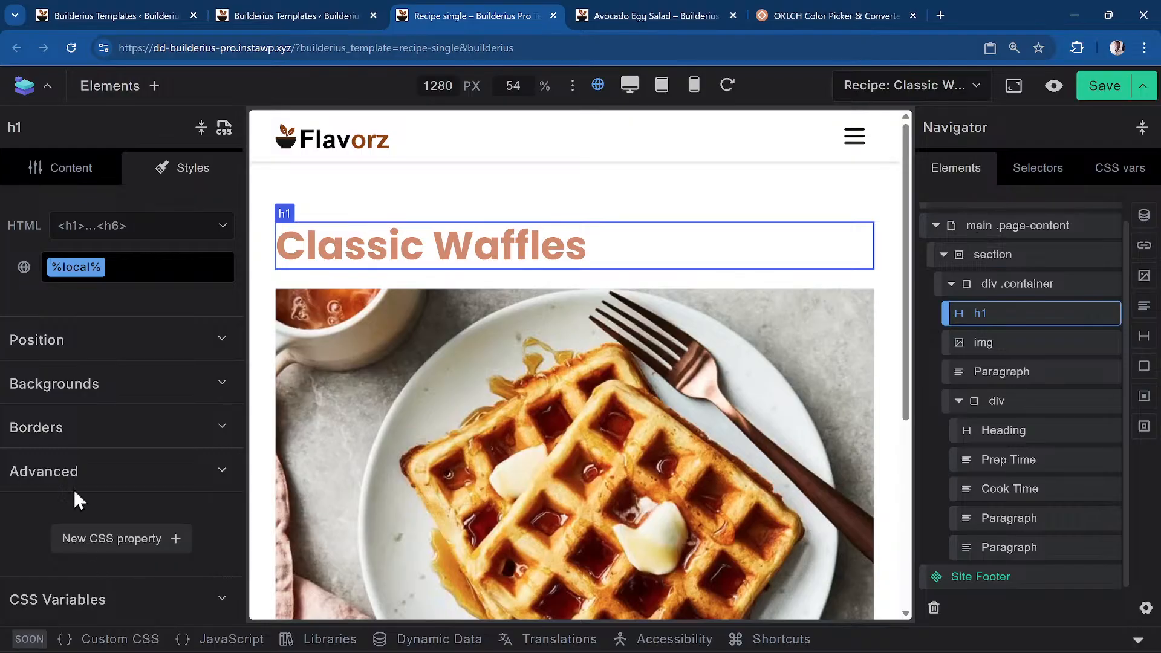
{"action": "scroll", "coordinate": [73, 487], "scroll_direction": "up", "scroll_amount": 5}
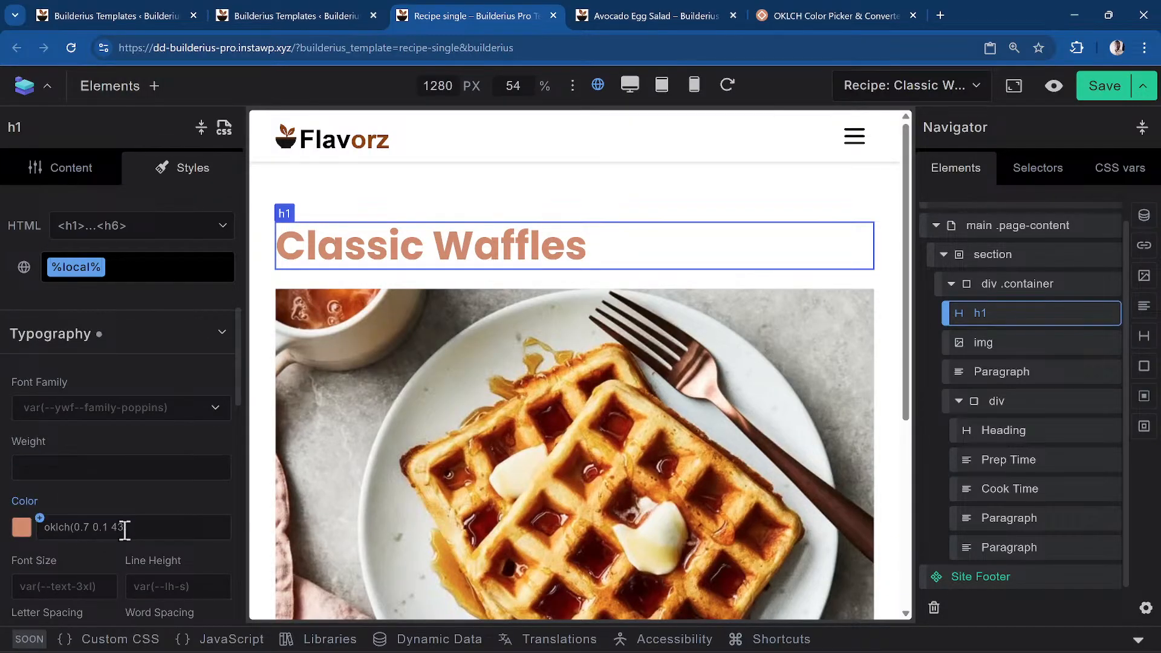
{"action": "scroll", "coordinate": [122, 531], "scroll_direction": "down", "scroll_amount": 1}
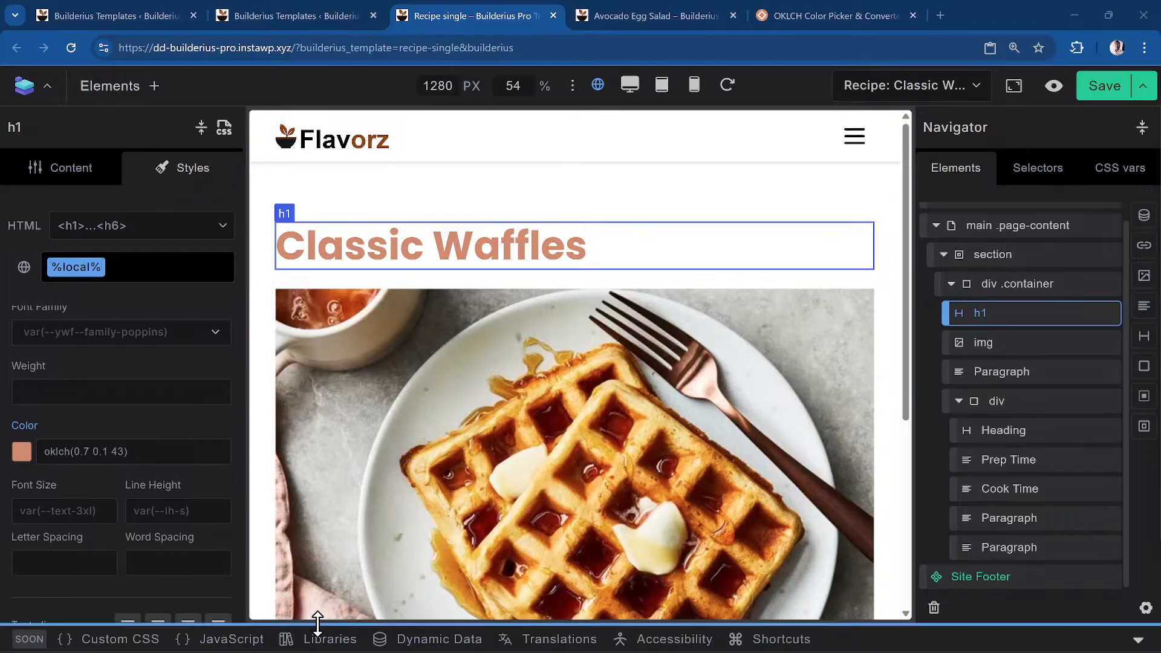
{"action": "left_click", "coordinate": [171, 450]}
{"action": "scroll", "coordinate": [42, 484], "scroll_direction": "up", "scroll_amount": 1}
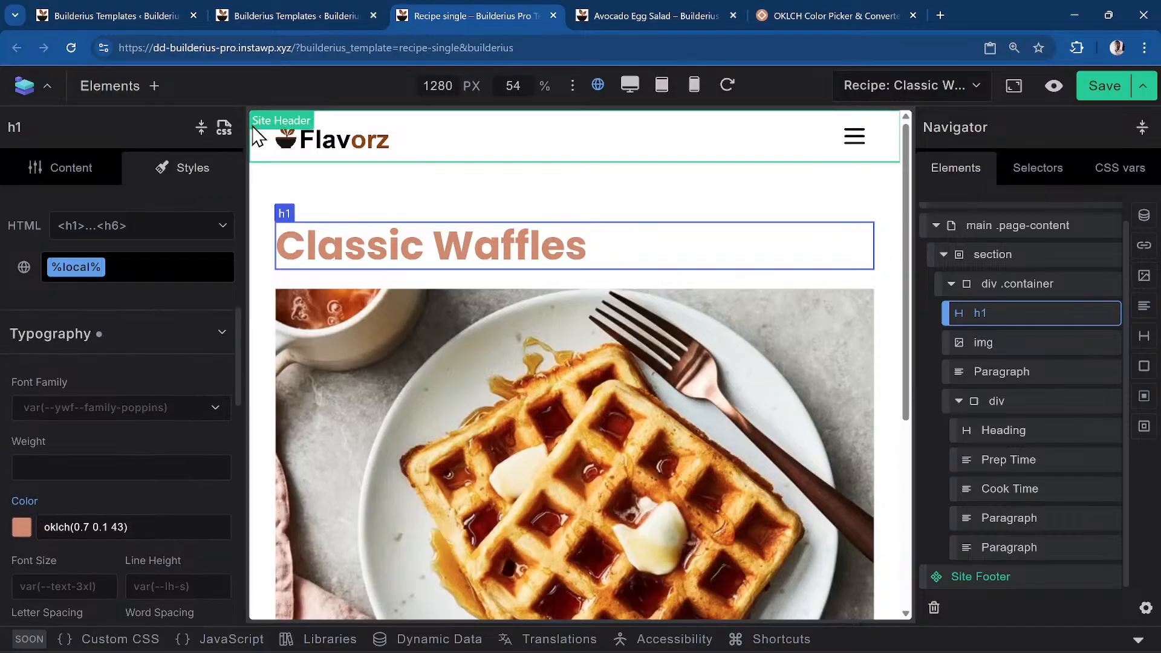
{"action": "scroll", "coordinate": [71, 412], "scroll_direction": "down", "scroll_amount": 2}
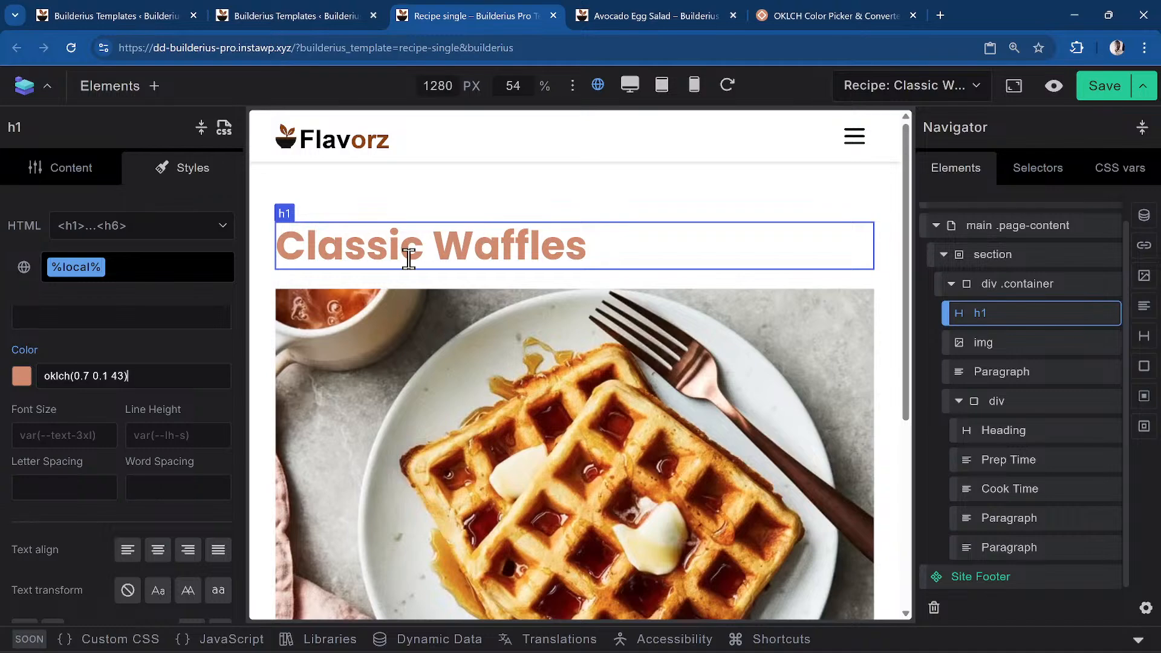
Reopen the heading's custom CSS and place the caret after the oklch(0.7 0.1 43) line
{"action": "left_click", "coordinate": [224, 129]}
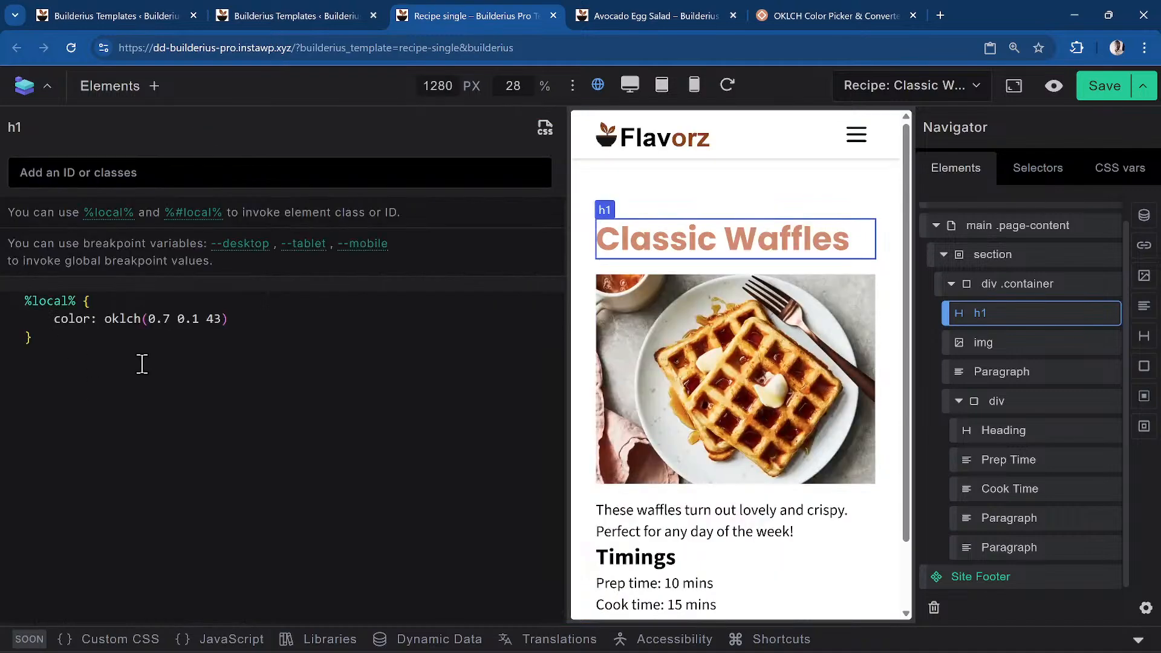
{"action": "left_click", "coordinate": [282, 322]}
Close the CSS code and scroll the preview to check the salmon title and Timings
{"action": "left_click", "coordinate": [540, 138]}
{"action": "scroll", "coordinate": [161, 375], "scroll_direction": "down", "scroll_amount": 10}
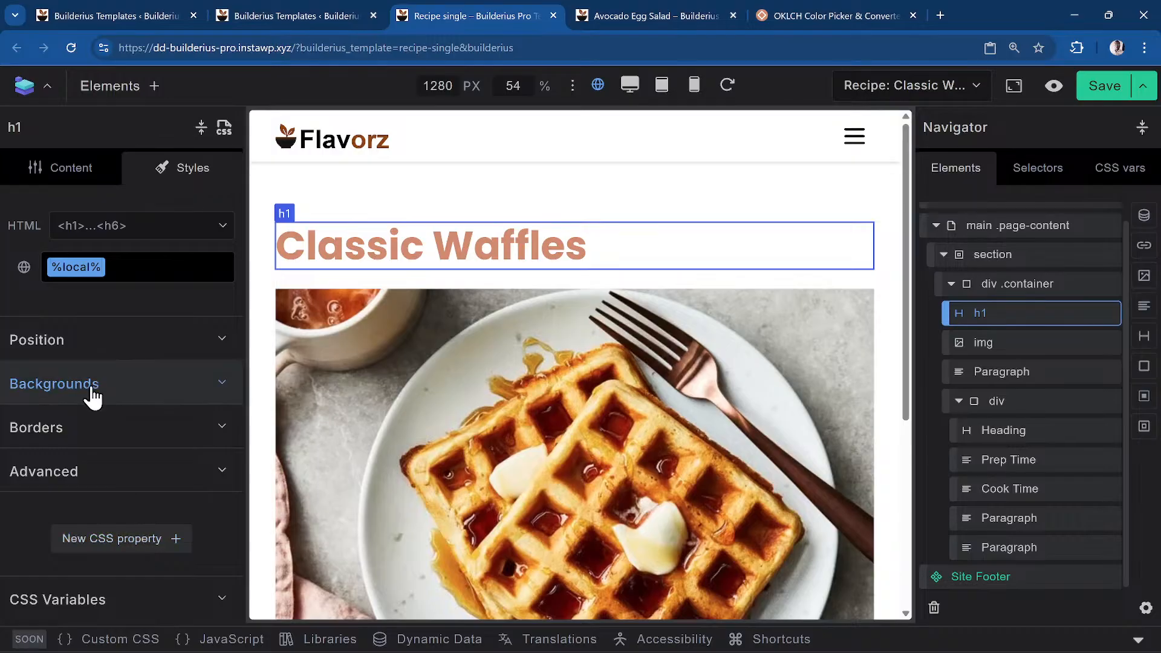
{"action": "scroll", "coordinate": [400, 340], "scroll_direction": "down", "scroll_amount": 5}
{"action": "scroll", "coordinate": [401, 340], "scroll_direction": "up", "scroll_amount": 5}
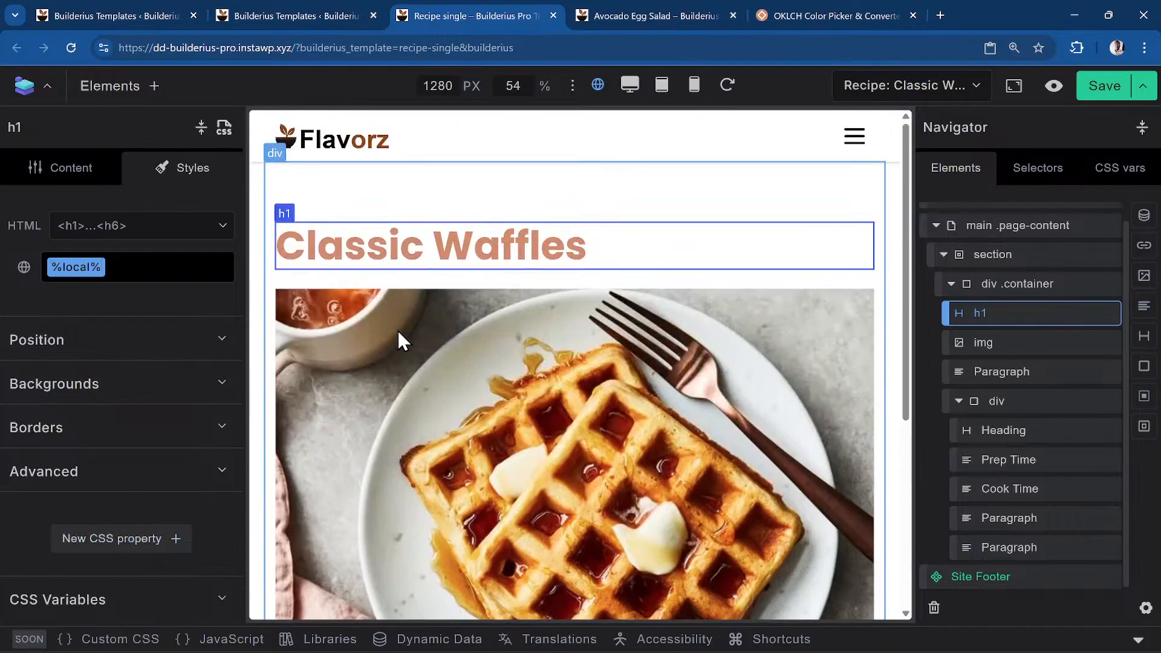
{"action": "scroll", "coordinate": [1084, 389], "scroll_direction": "up", "scroll_amount": 1}
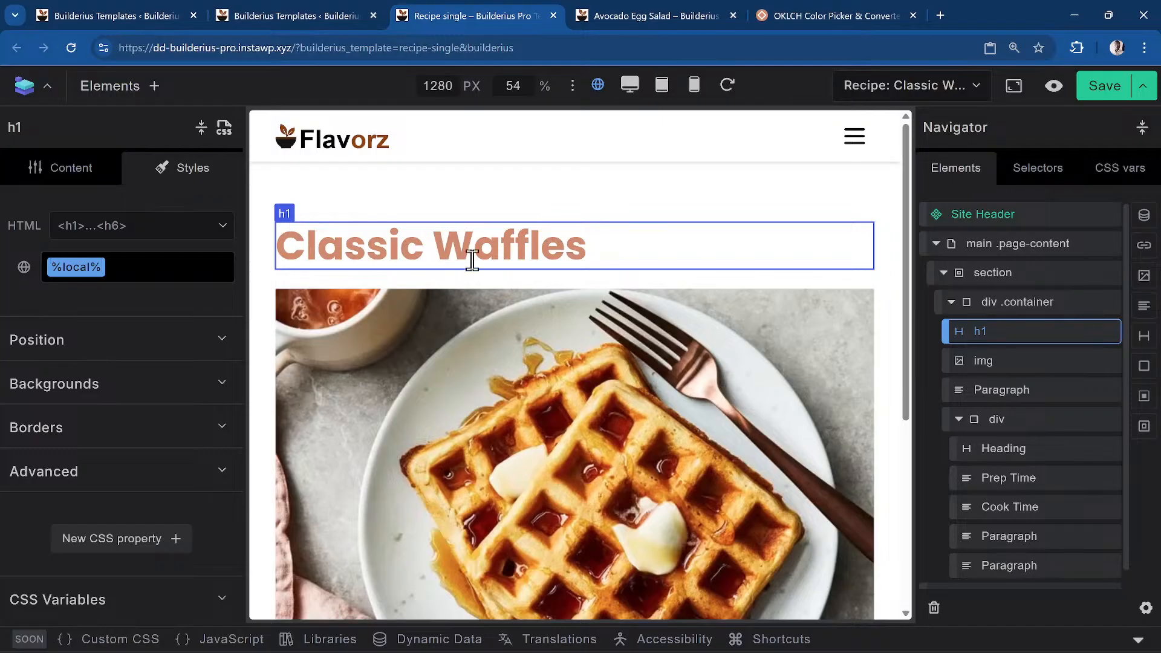
{"action": "scroll", "coordinate": [469, 259], "scroll_direction": "down", "scroll_amount": 5}
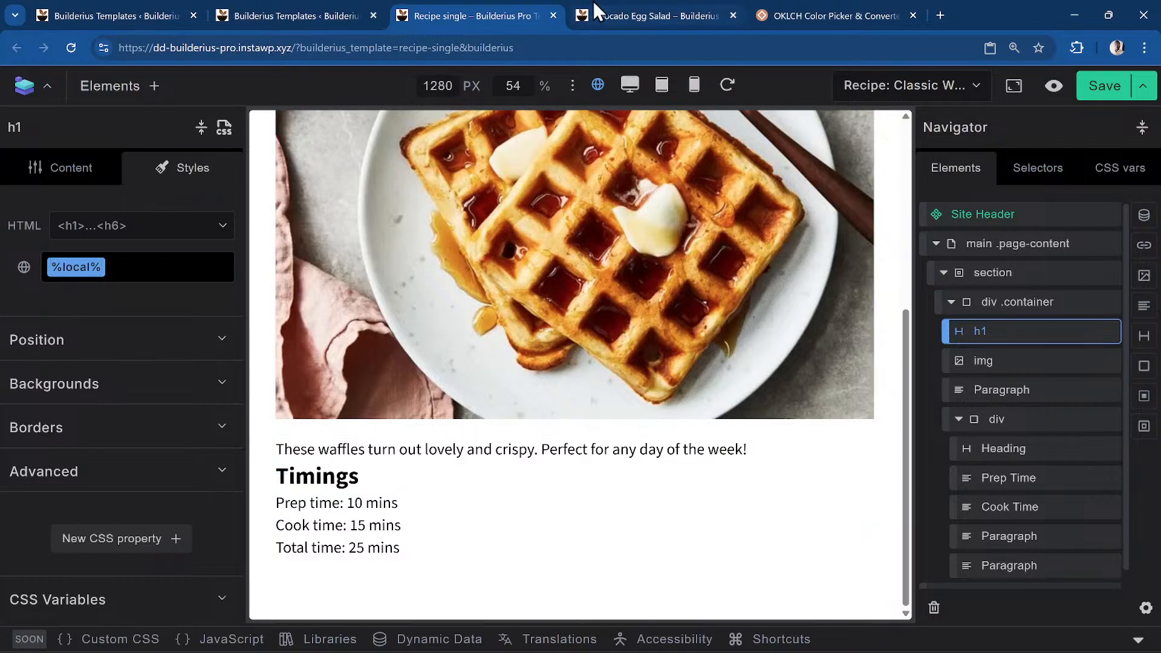
Save the recipe template, then open the site's About page for editing
{"action": "left_click", "coordinate": [1106, 86]}
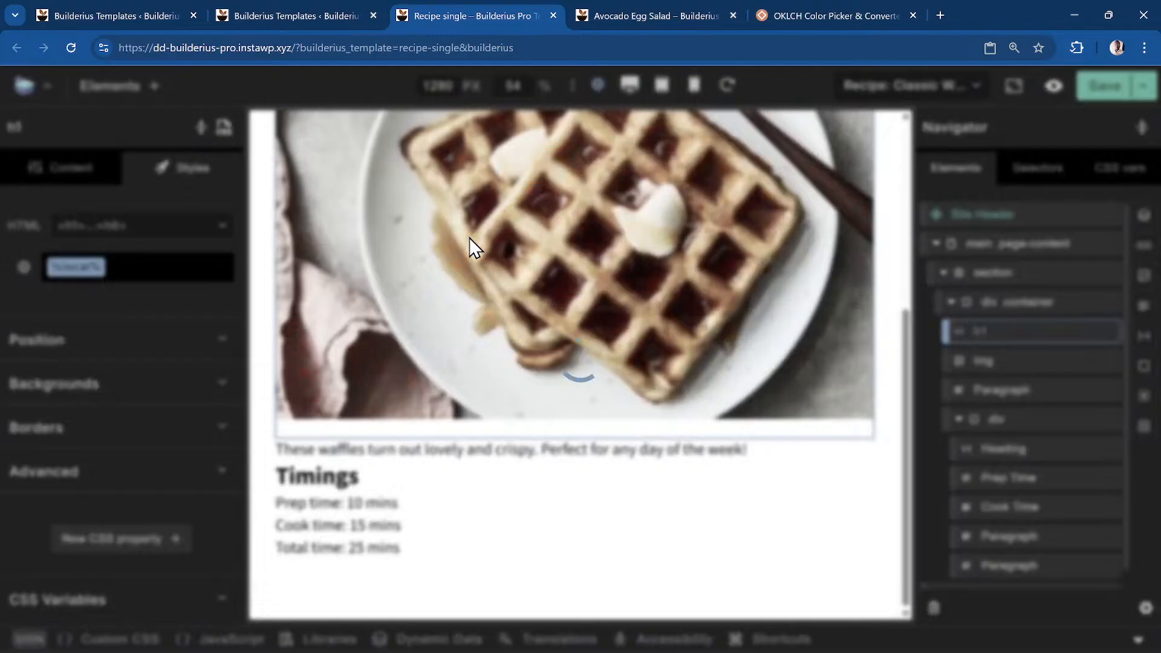
{"action": "left_click", "coordinate": [640, 15]}
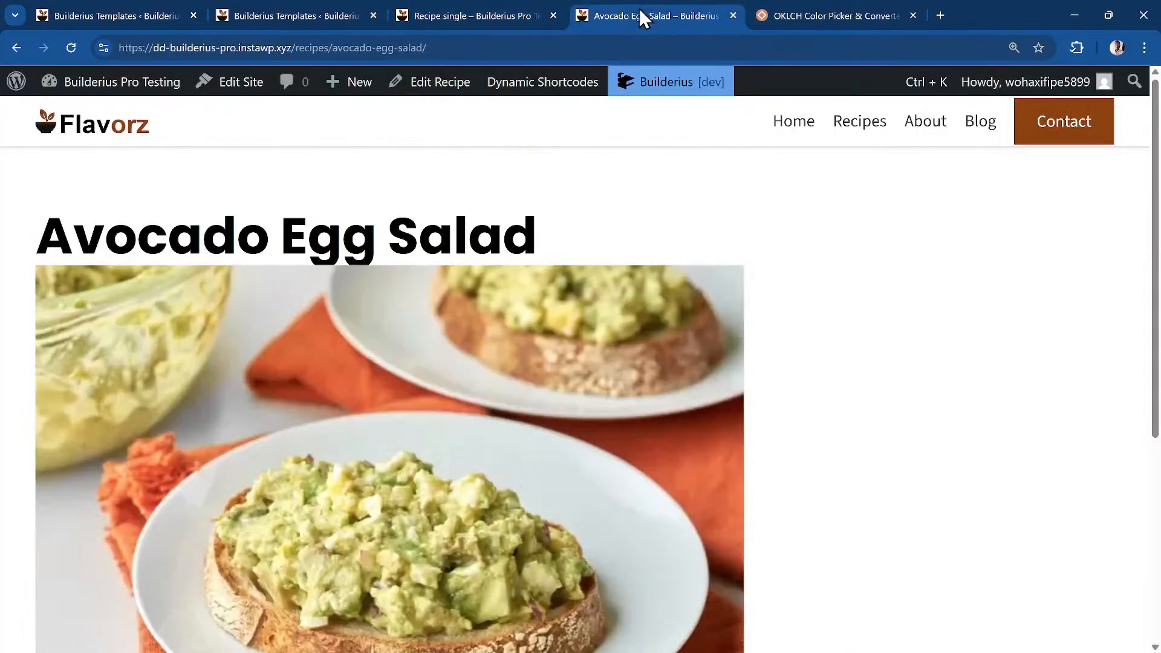
{"action": "left_click", "coordinate": [931, 130]}
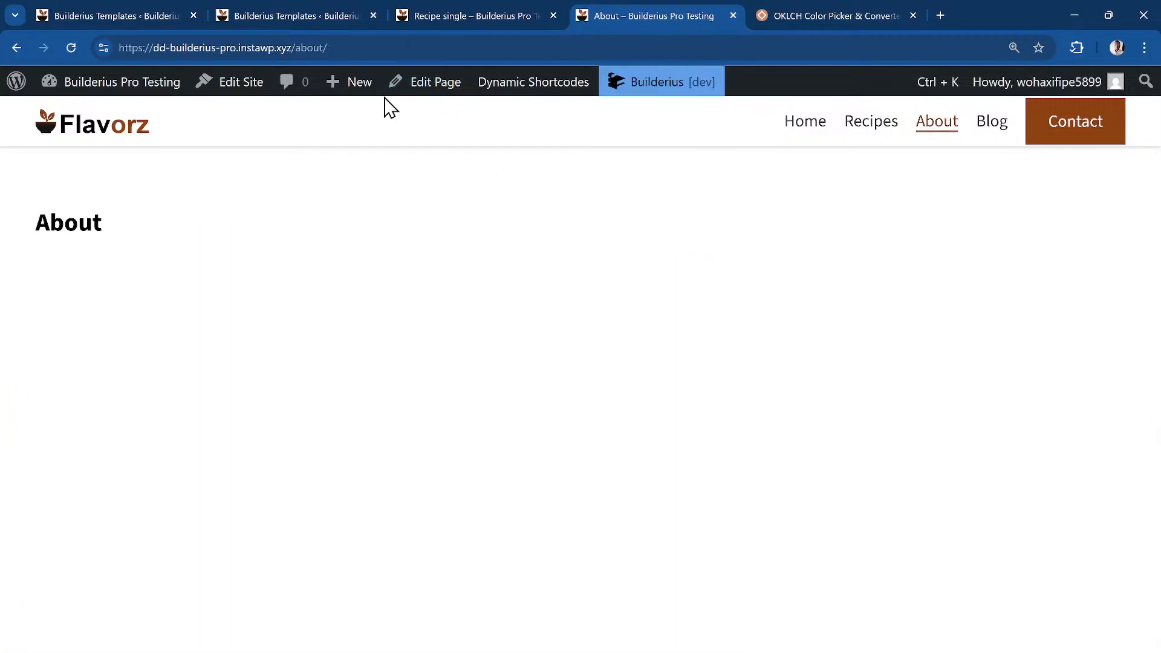
{"action": "left_click", "coordinate": [436, 83]}
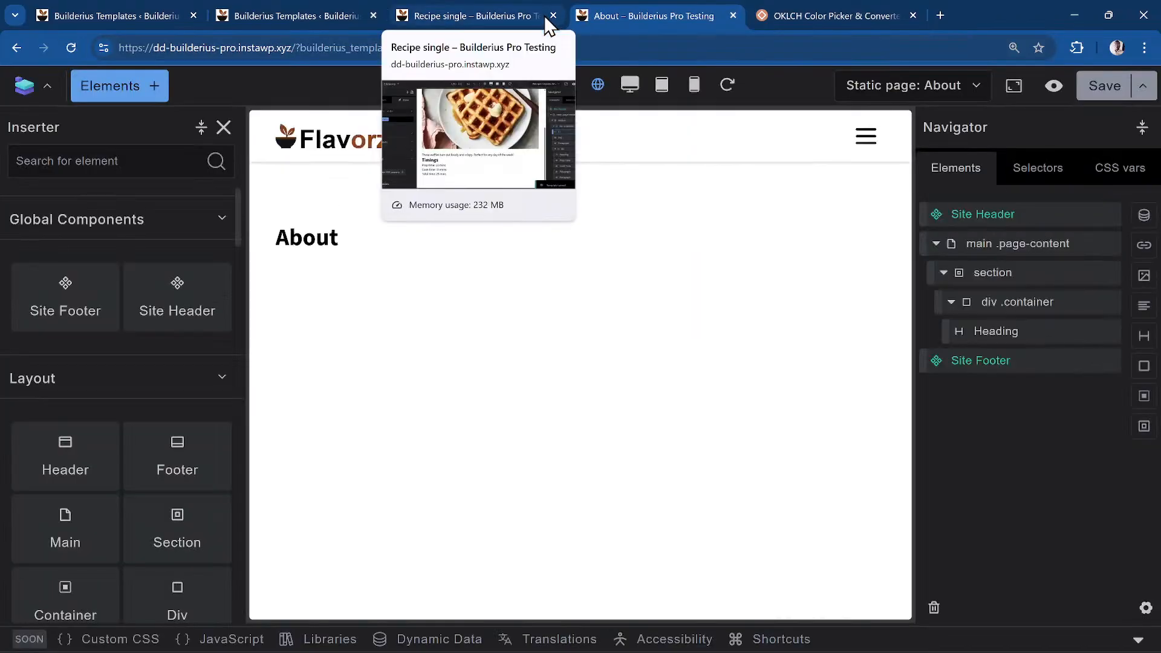
Close the Recipe single template, OKLCH picker and extra templates list tabs
{"action": "left_click", "coordinate": [545, 16]}
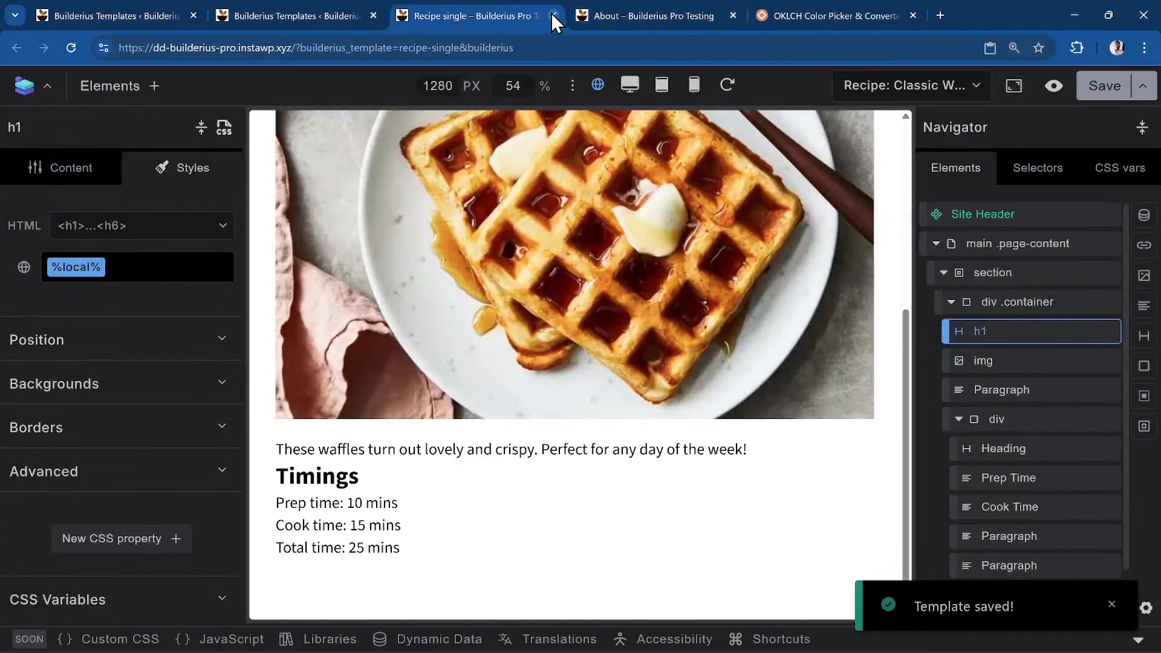
{"action": "left_click", "coordinate": [553, 16]}
{"action": "left_click", "coordinate": [639, 18]}
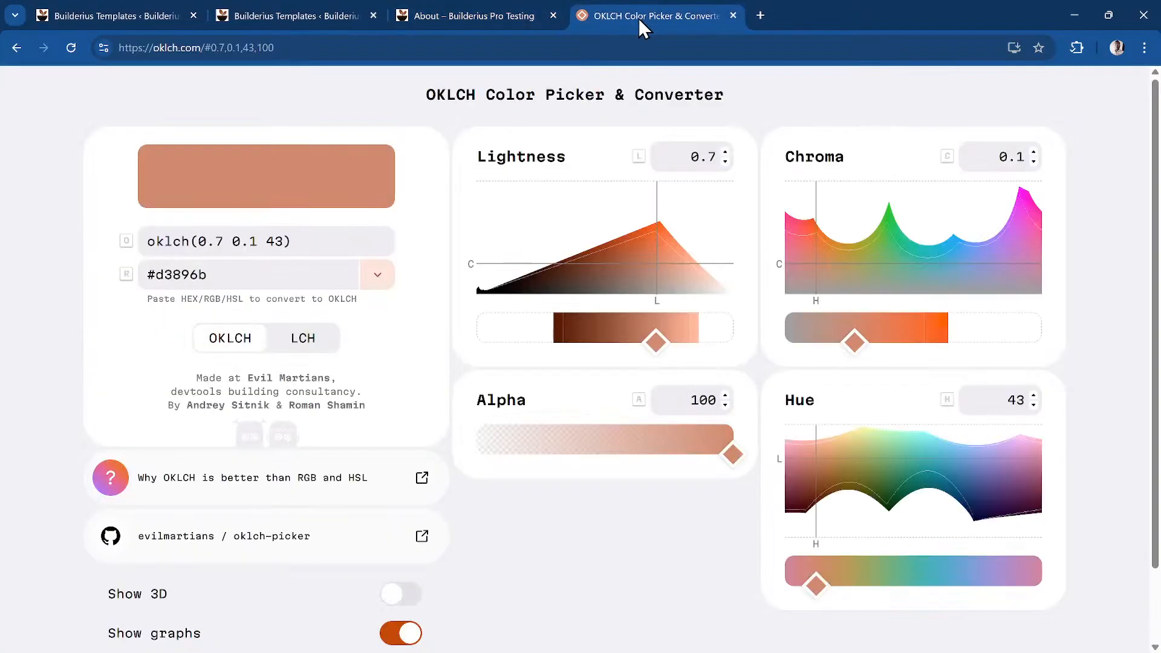
{"action": "left_click", "coordinate": [733, 15]}
{"action": "left_click", "coordinate": [328, 17]}
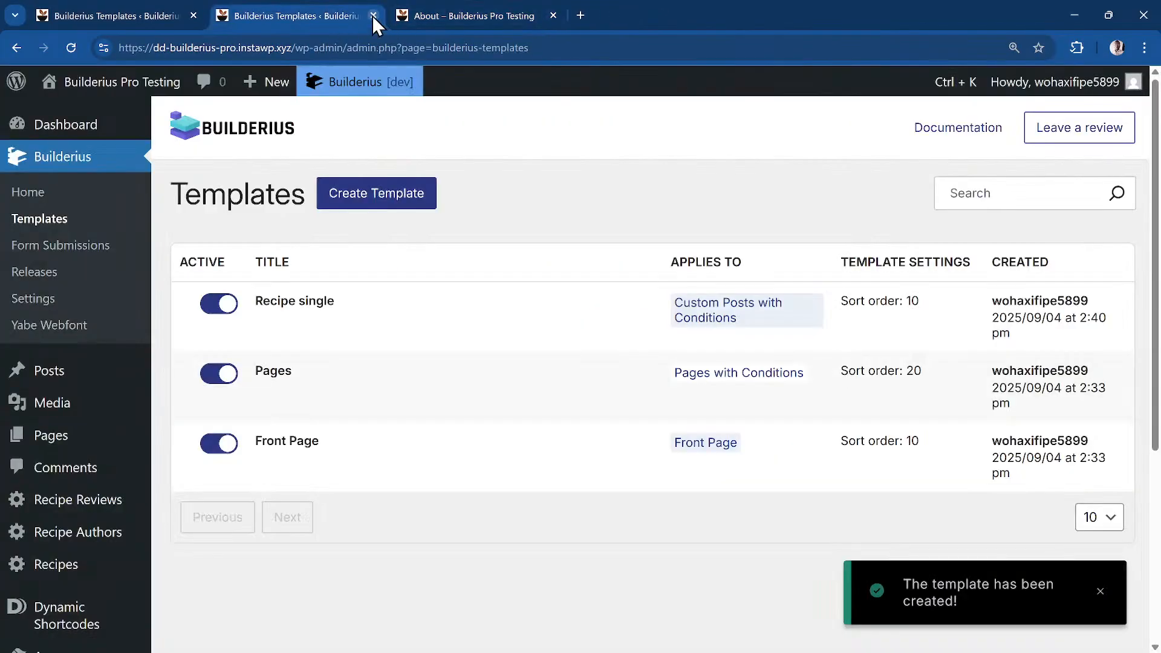
{"action": "left_click", "coordinate": [374, 16]}
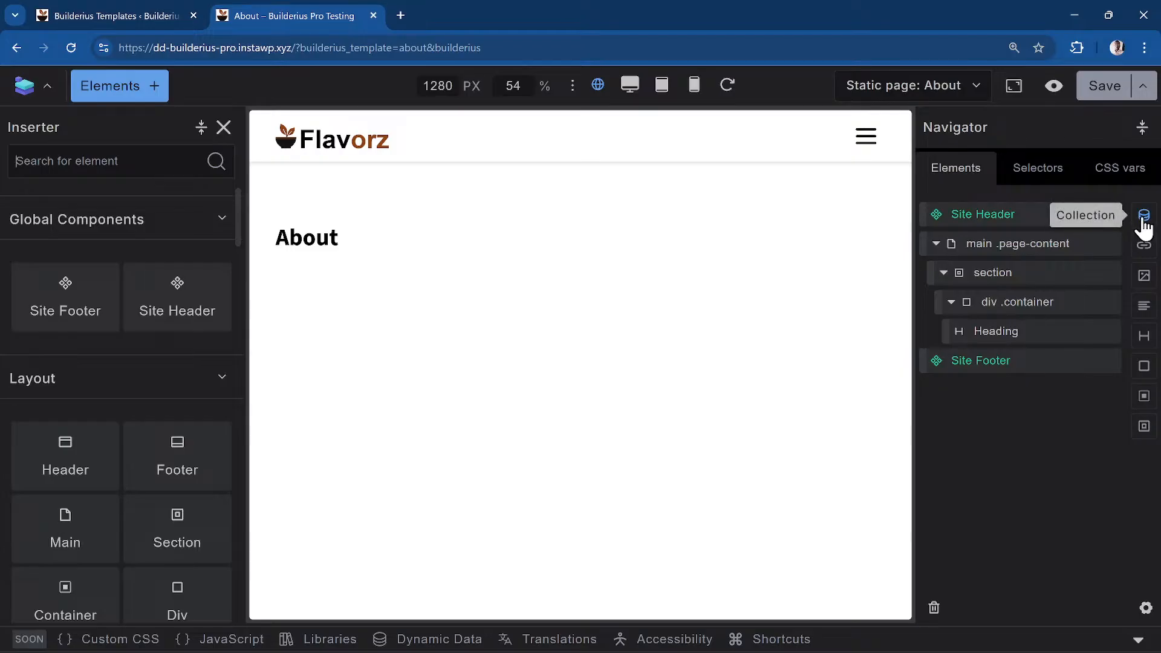
Add a Collection element inside the div .container below the About heading
{"action": "left_click", "coordinate": [1029, 332]}
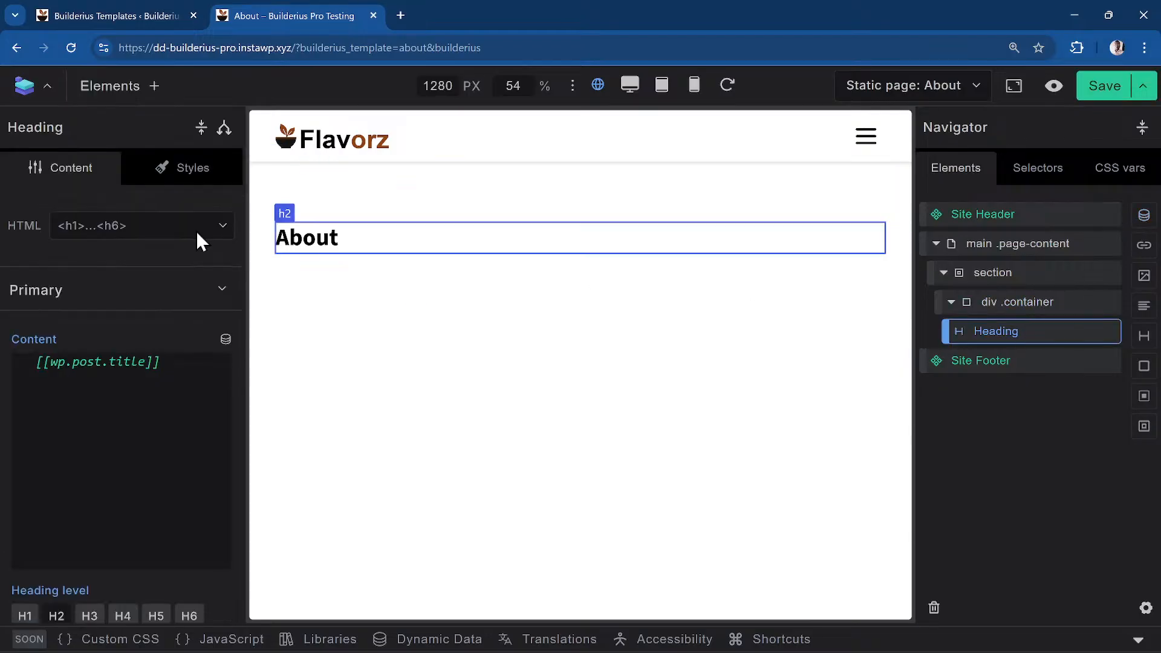
{"action": "left_click", "coordinate": [121, 88]}
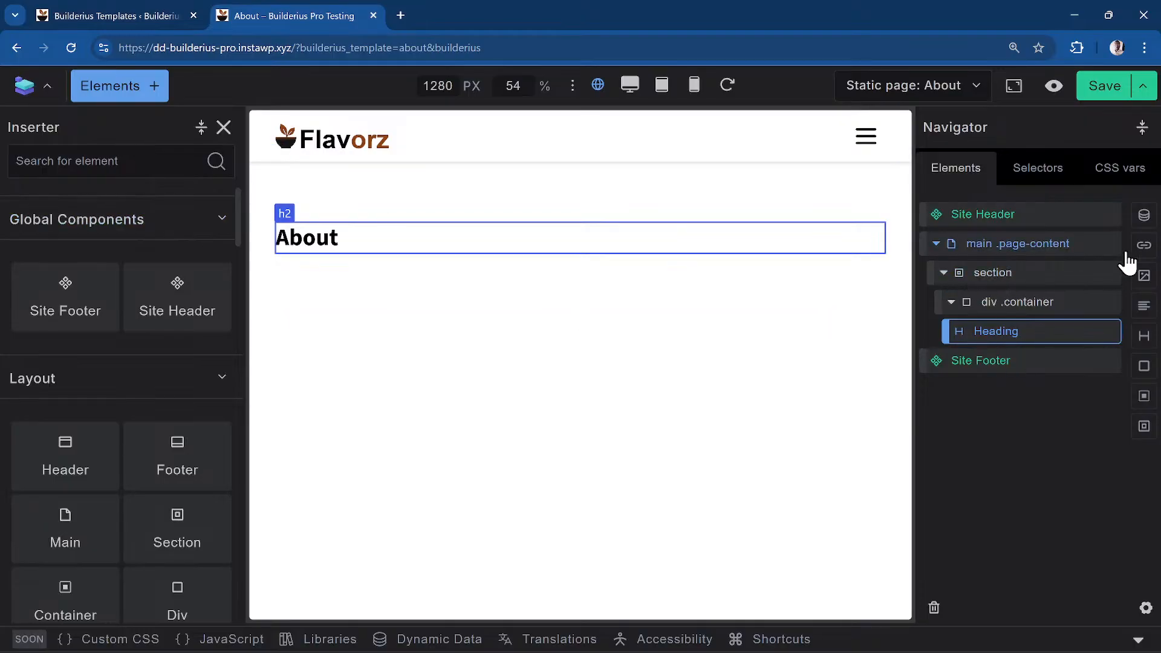
{"action": "left_click", "coordinate": [1032, 307]}
{"action": "left_click", "coordinate": [1036, 342]}
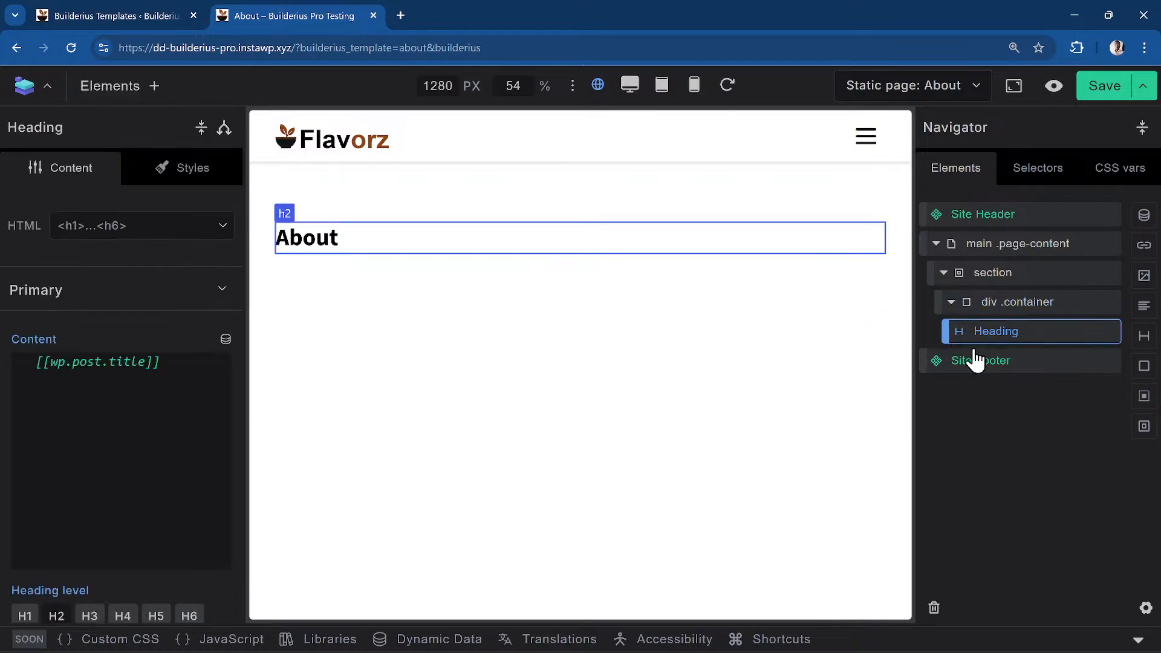
{"action": "left_click", "coordinate": [1035, 308]}
{"action": "left_click", "coordinate": [1144, 216]}
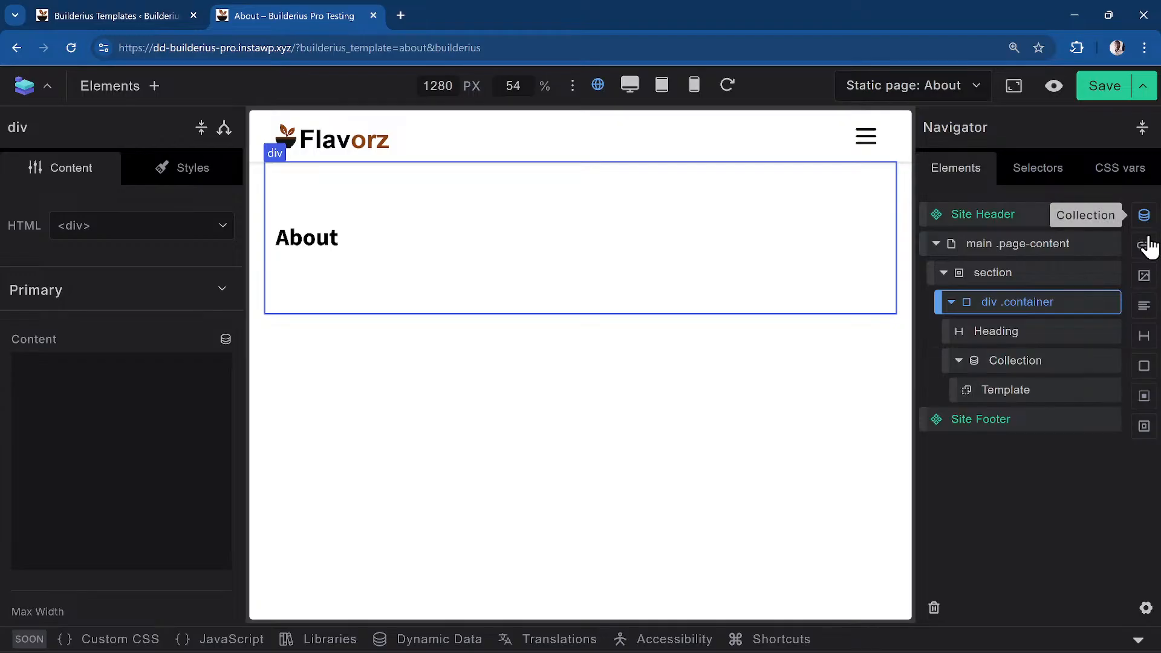
{"action": "left_click", "coordinate": [1022, 370]}
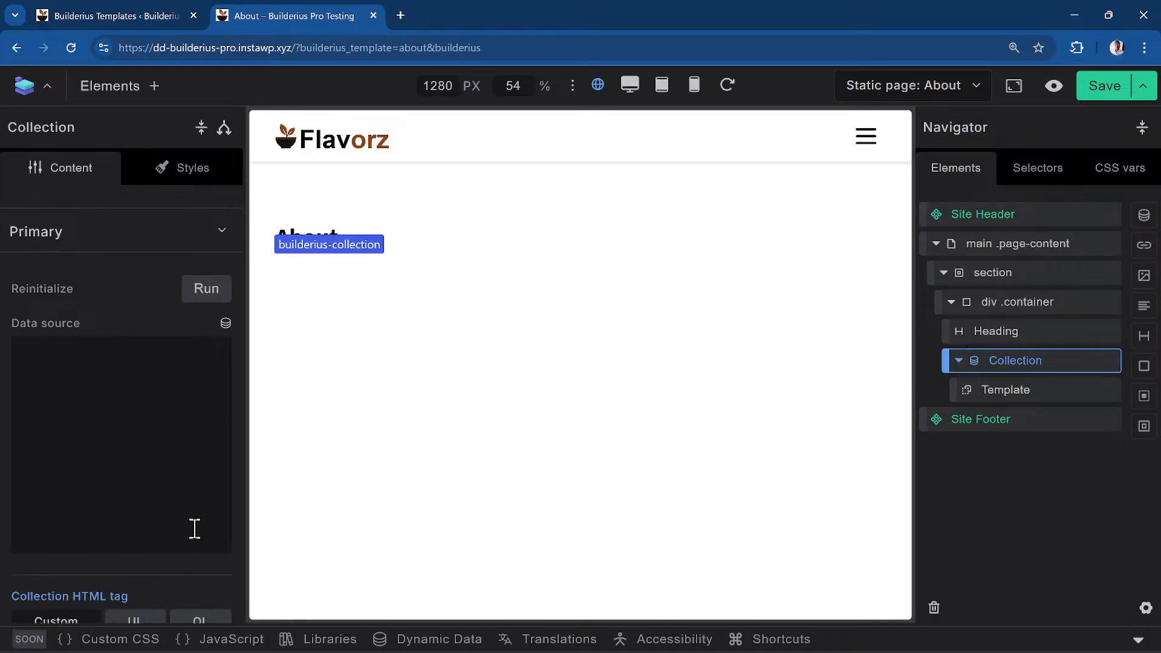
Set the collection's HTML tag to UL and focus its Data source field
{"action": "scroll", "coordinate": [189, 590], "scroll_direction": "down", "scroll_amount": 2}
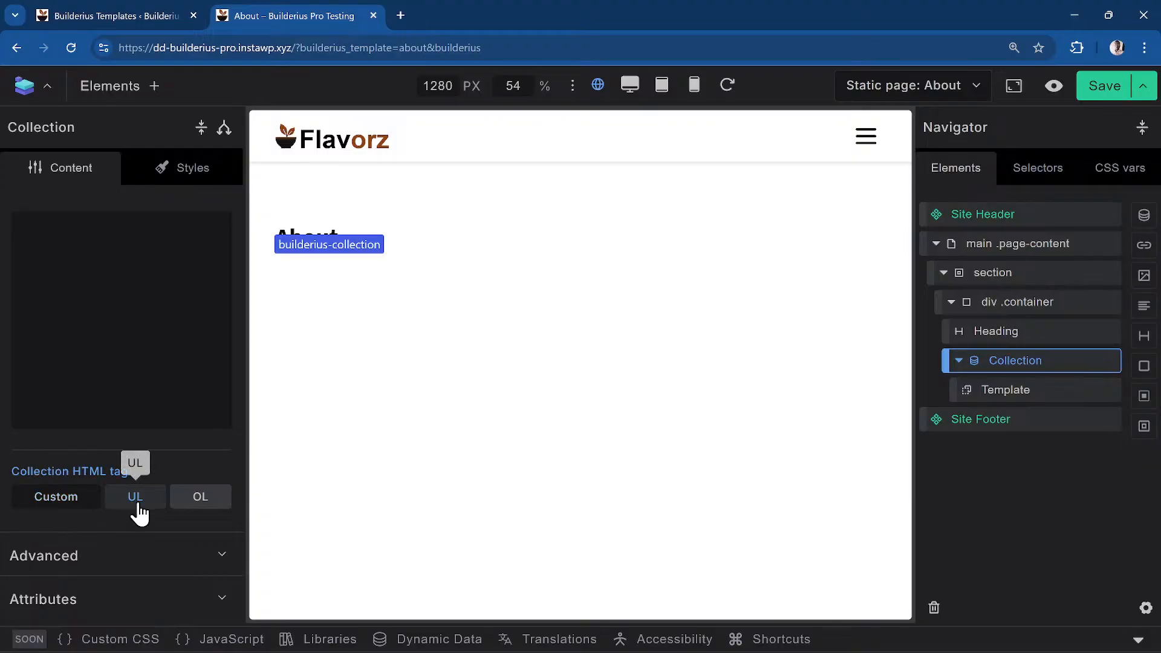
{"action": "left_click", "coordinate": [213, 510]}
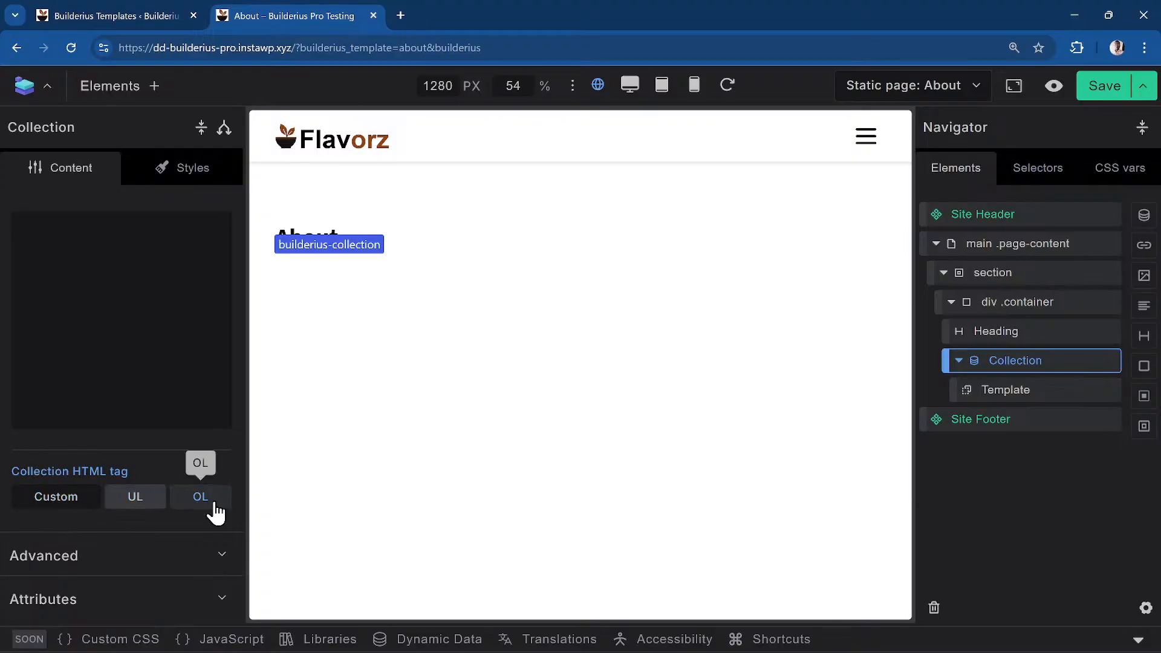
{"action": "left_click", "coordinate": [137, 513]}
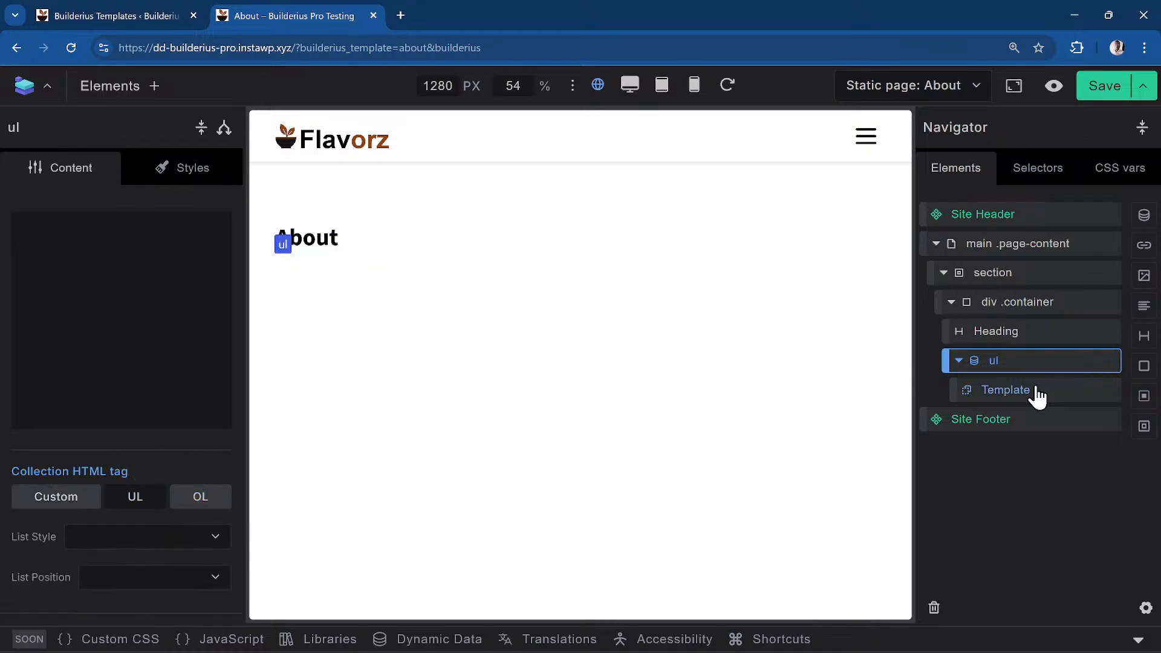
{"action": "left_click", "coordinate": [960, 363]}
{"action": "left_click", "coordinate": [959, 363]}
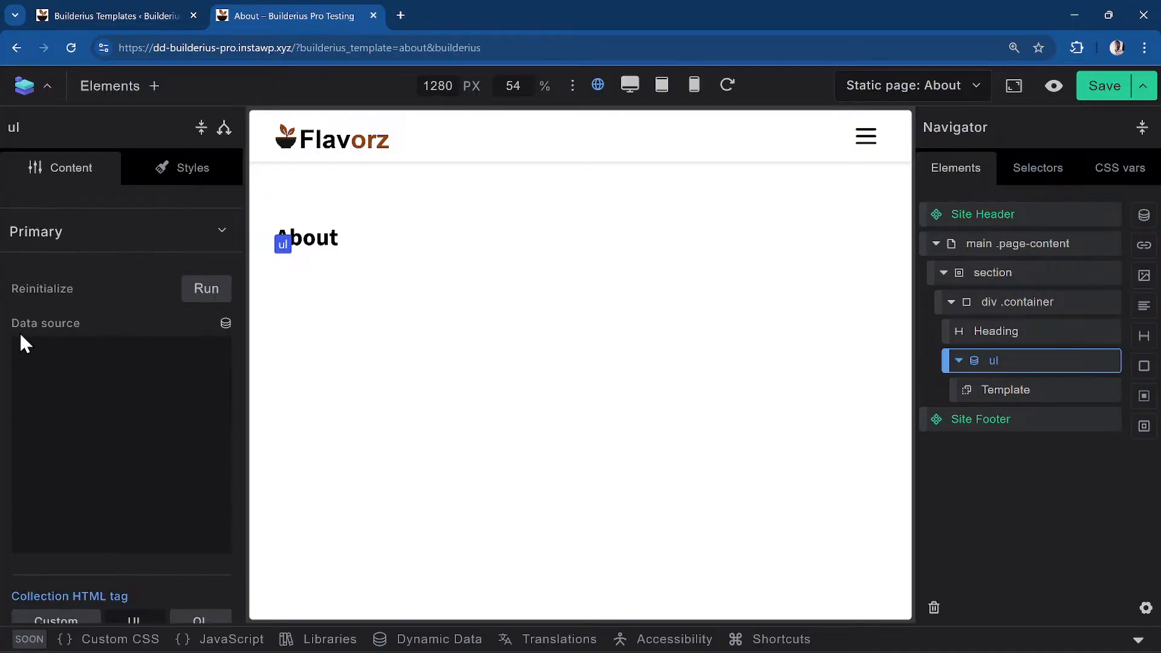
{"action": "left_click", "coordinate": [111, 371]}
Set the data source to [[wp.nav_menu__primary.items]] via Nav Menu scope, then select Template
{"action": "left_click", "coordinate": [225, 325]}
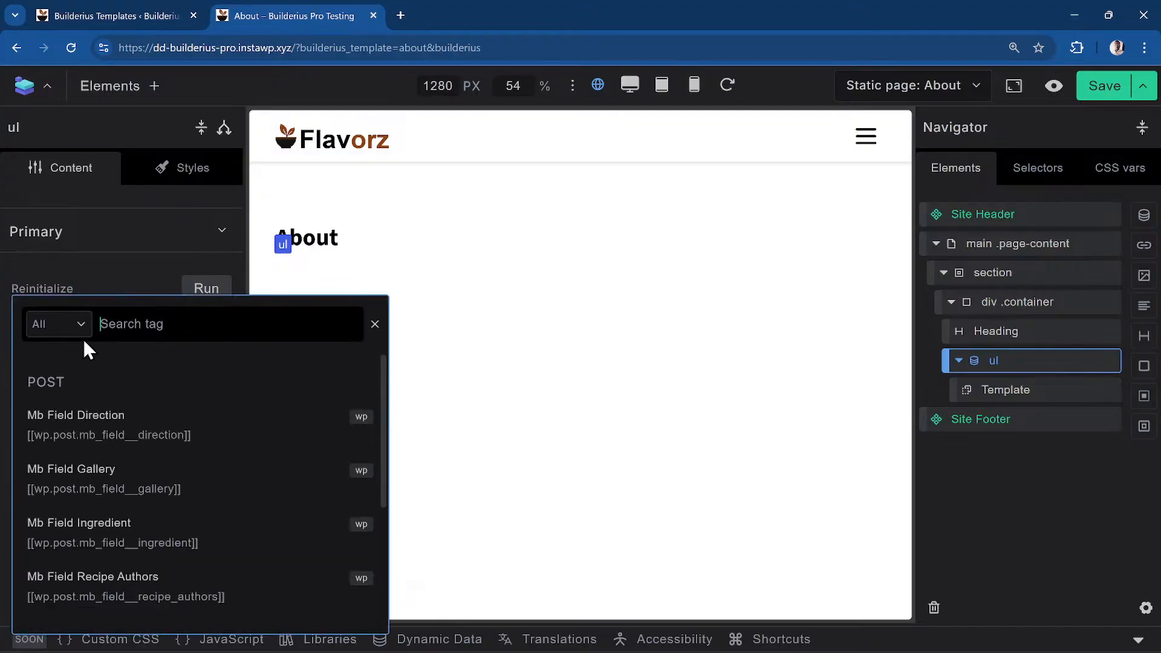
{"action": "left_click", "coordinate": [50, 327]}
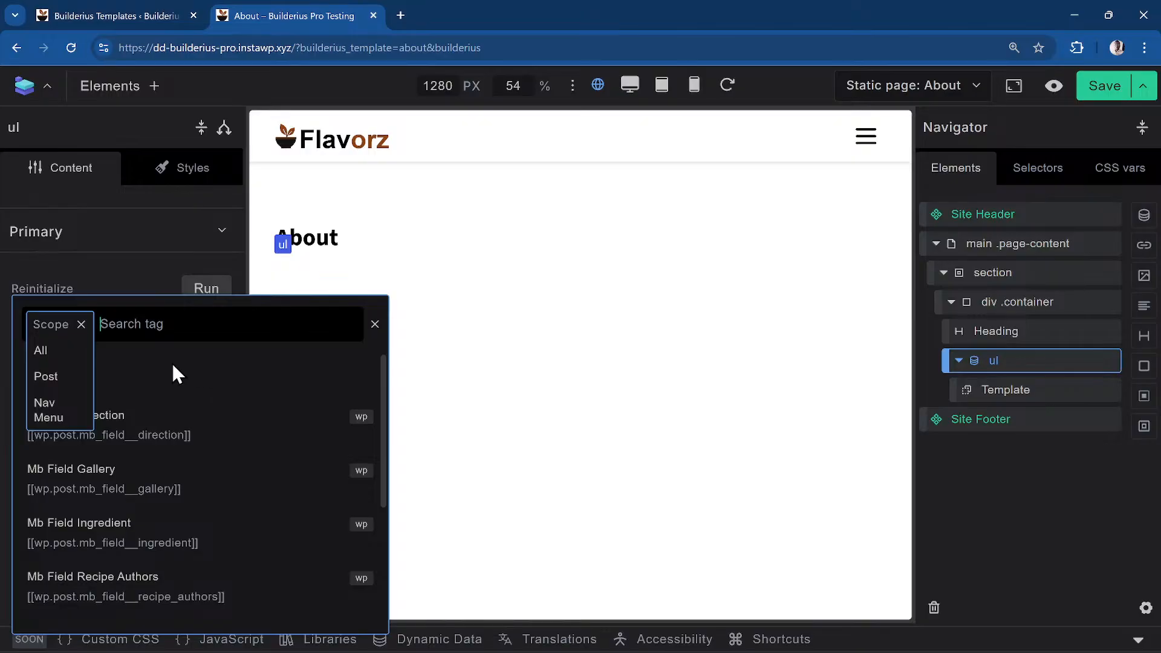
{"action": "left_click", "coordinate": [49, 411]}
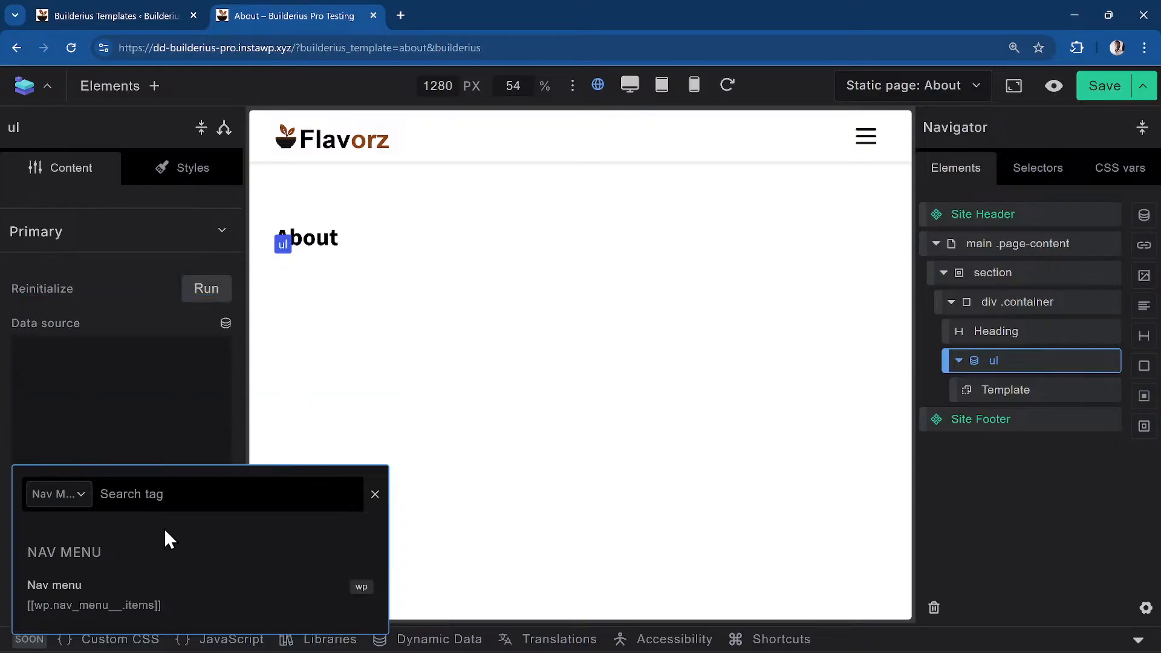
{"action": "left_click", "coordinate": [127, 595]}
{"action": "left_click", "coordinate": [73, 598]}
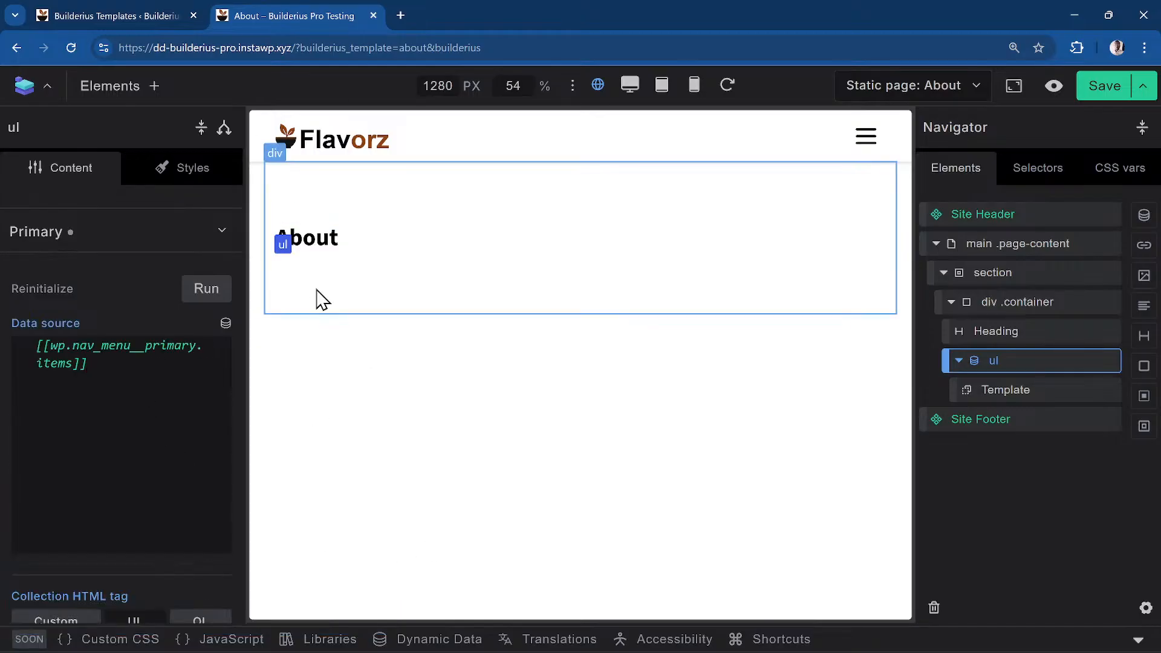
{"action": "left_click", "coordinate": [995, 394]}
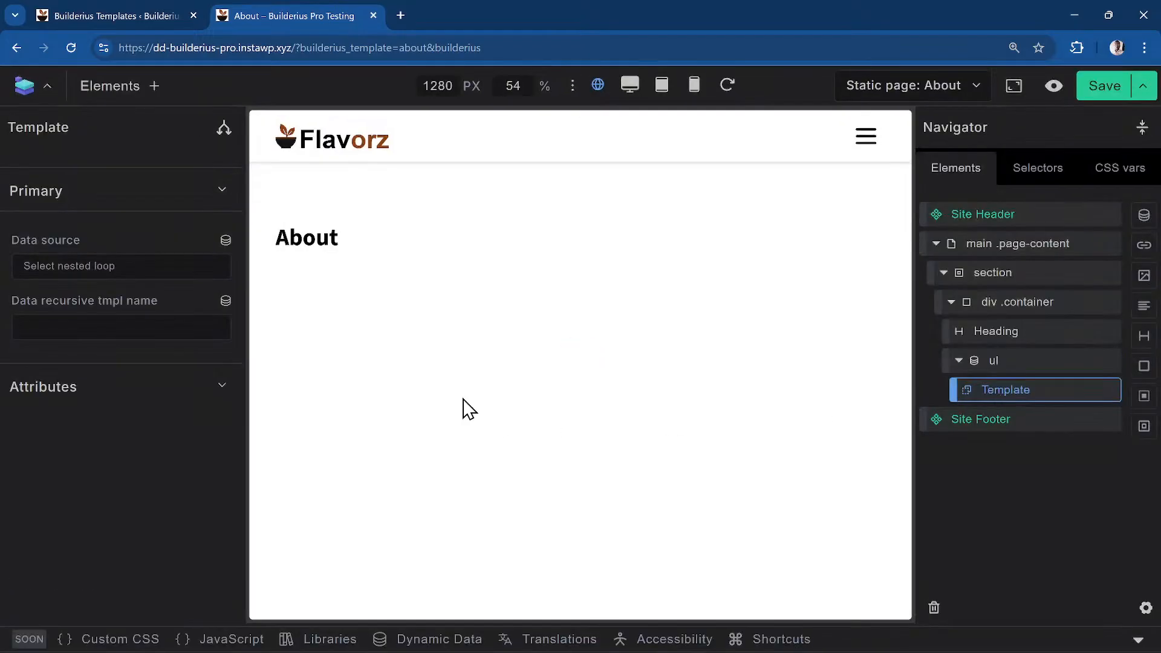
Add a List Item element inside the loop Template via the element search
{"action": "left_click", "coordinate": [154, 88]}
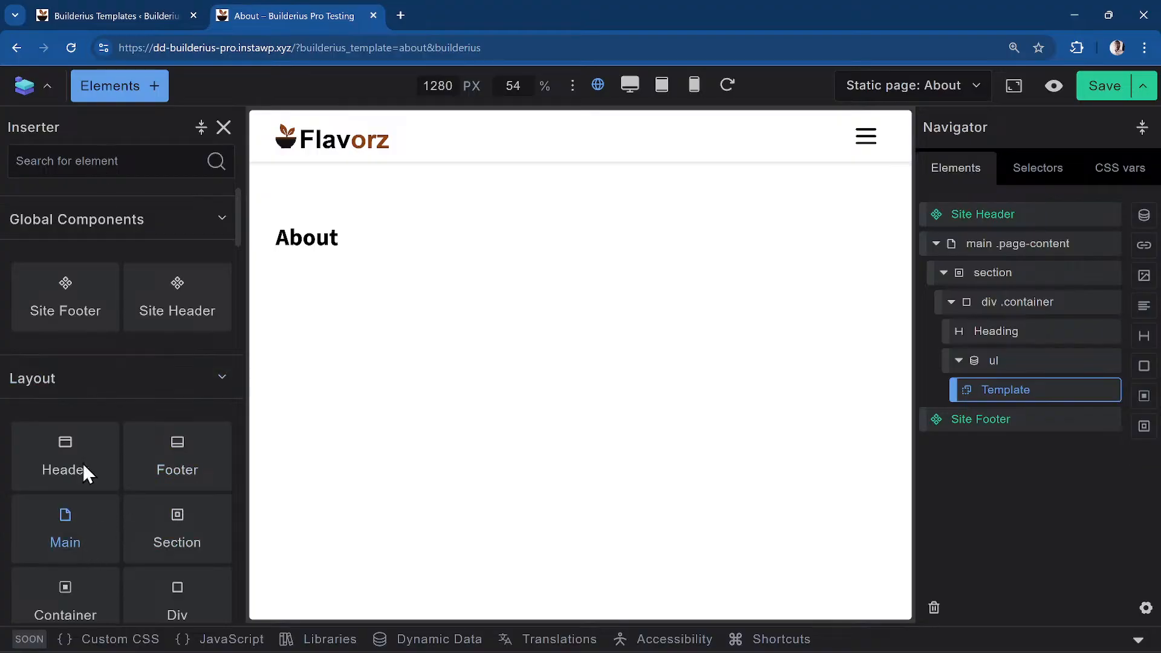
{"action": "left_click", "coordinate": [110, 151]}
{"action": "type", "text": "hea"}
{"action": "scroll", "coordinate": [151, 412], "scroll_direction": "down", "scroll_amount": 1}
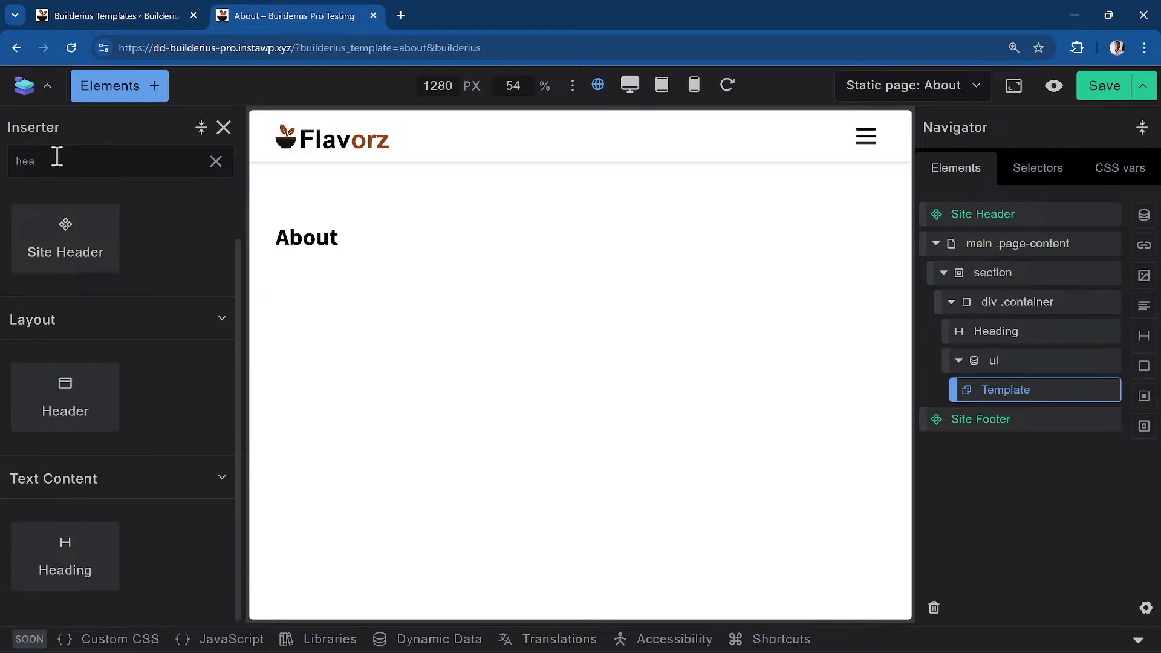
{"action": "key", "text": "BackSpace"}
{"action": "key", "text": "BackSpace"}
{"action": "key", "text": "BackSpace"}
{"action": "type", "text": "link"}
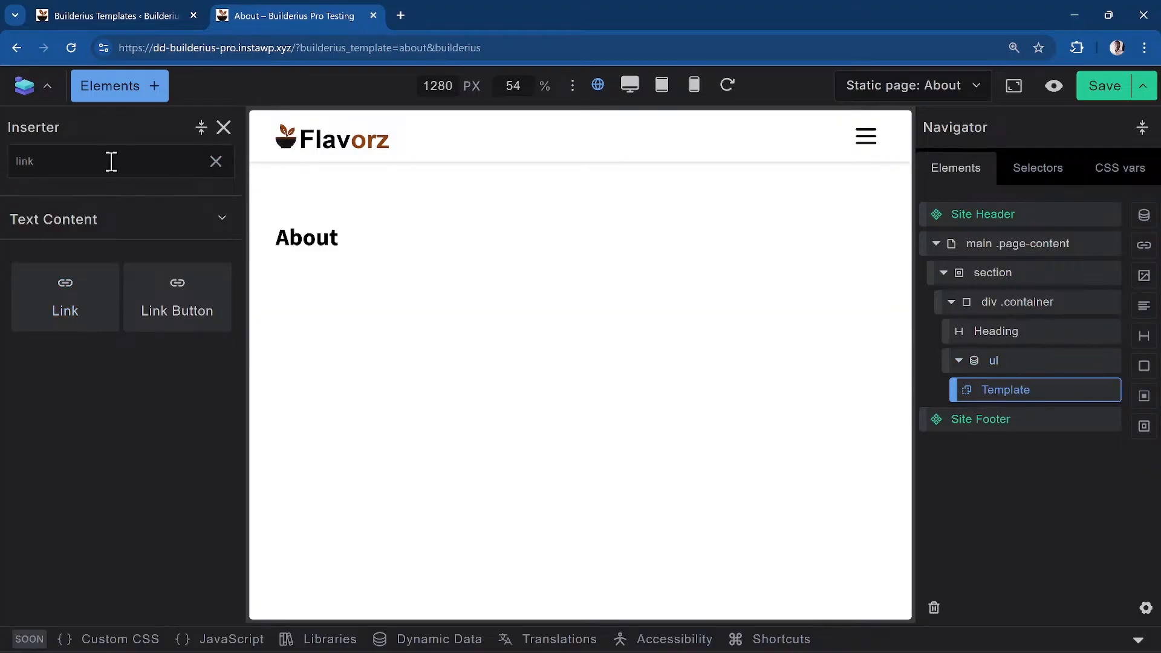
{"action": "key", "text": "BackSpace"}
{"action": "key", "text": "BackSpace"}
{"action": "key", "text": "BackSpace"}
{"action": "key", "text": "BackSpace"}
{"action": "type", "text": "list it"}
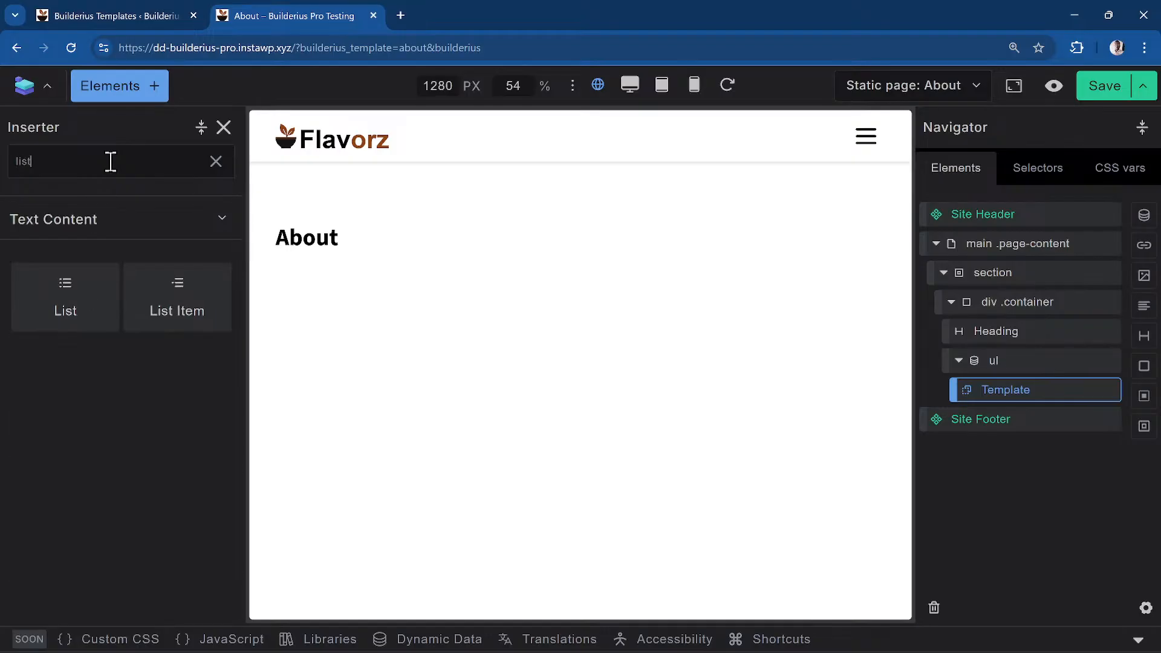
{"action": "key", "text": "BackSpace"}
{"action": "key", "text": "BackSpace"}
{"action": "key", "text": "BackSpace"}
{"action": "left_click", "coordinate": [174, 296]}
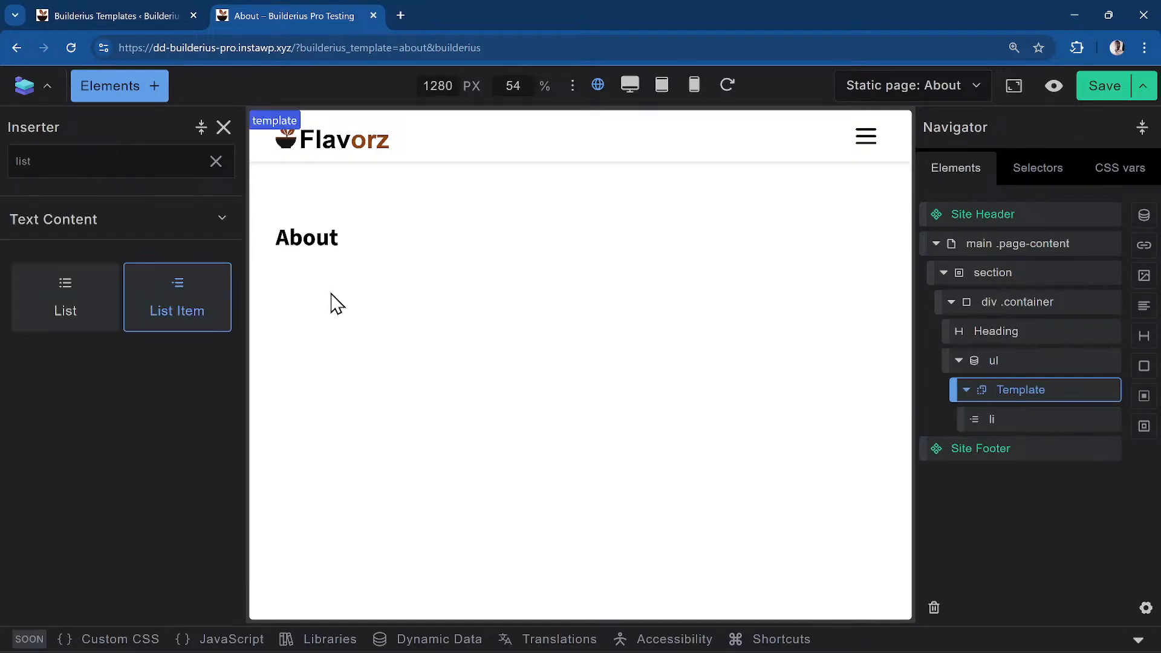
Insert a Link element inside the new list item
{"action": "left_click", "coordinate": [1035, 423]}
{"action": "left_click", "coordinate": [127, 91]}
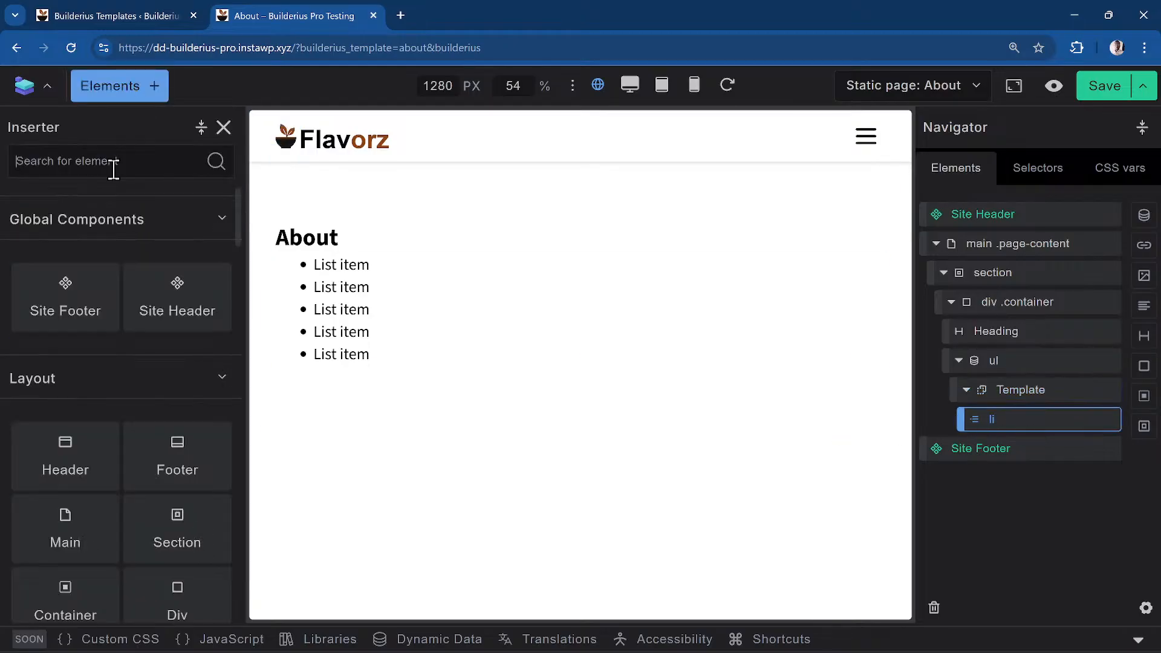
{"action": "type", "text": "link"}
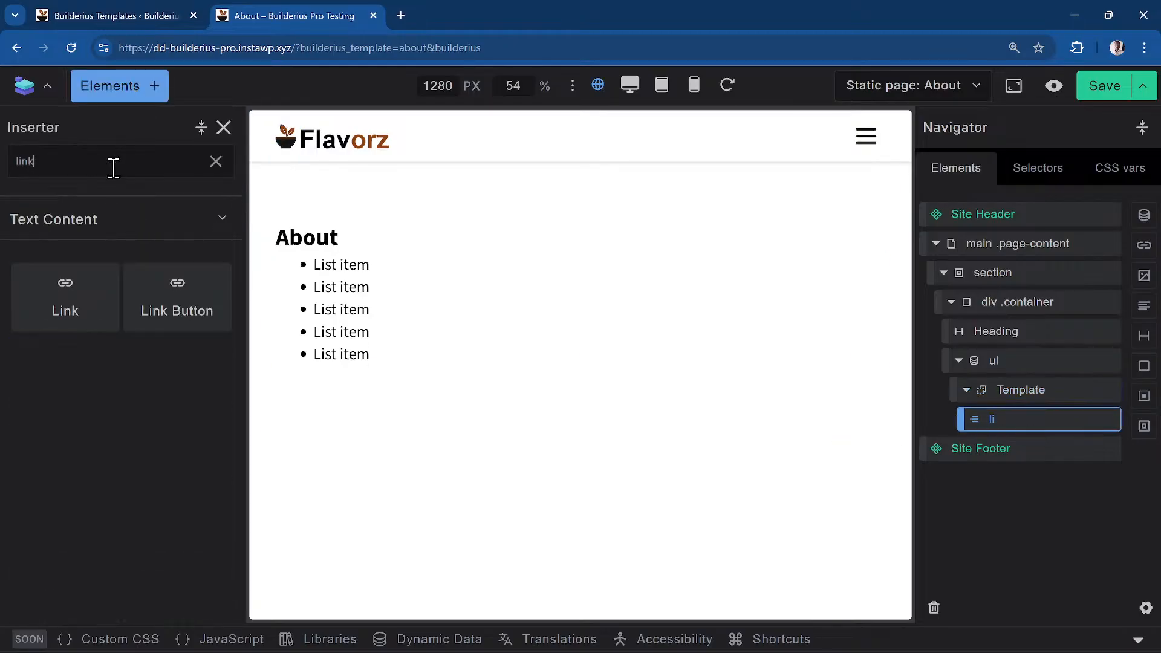
{"action": "left_click", "coordinate": [85, 315]}
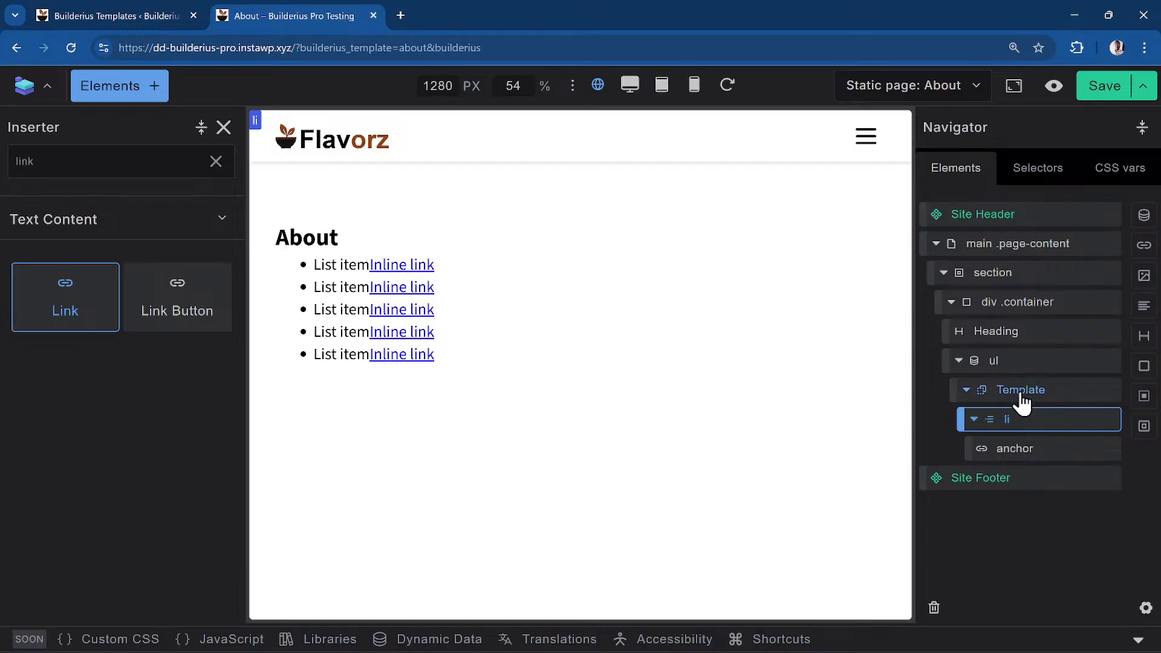
Select the anchor inside the list item and delete its 'Inline link' text
{"action": "left_click", "coordinate": [1010, 361]}
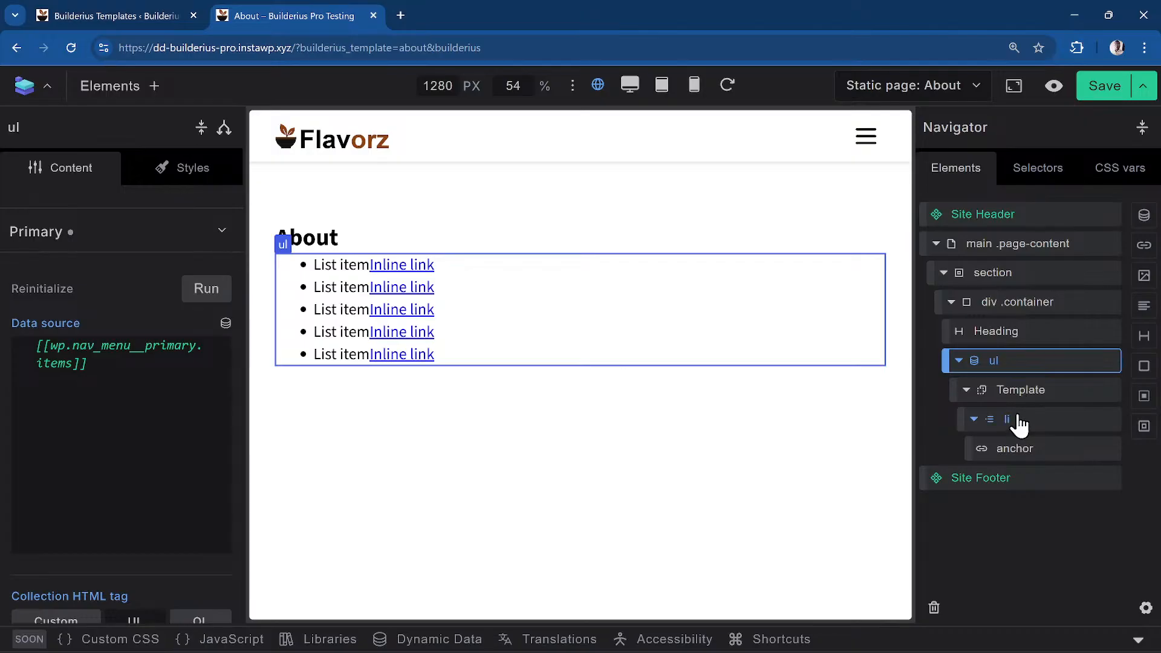
{"action": "left_click", "coordinate": [1051, 423]}
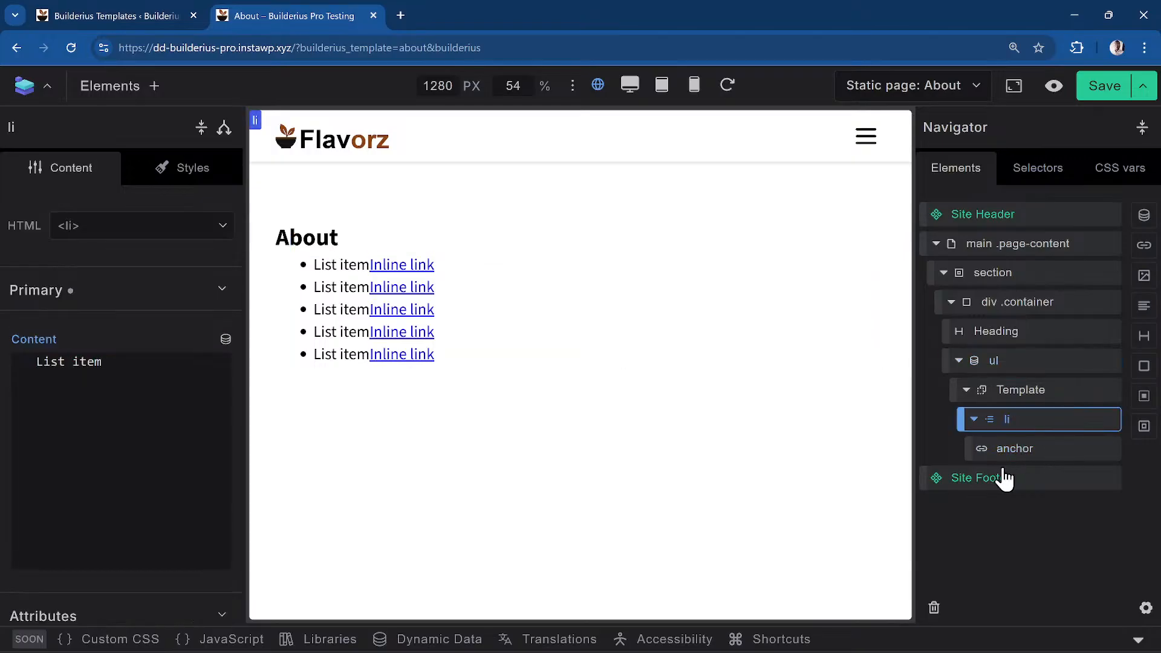
{"action": "left_click", "coordinate": [1030, 448]}
{"action": "left_click", "coordinate": [143, 420]}
{"action": "key", "text": "ctrl+a"}
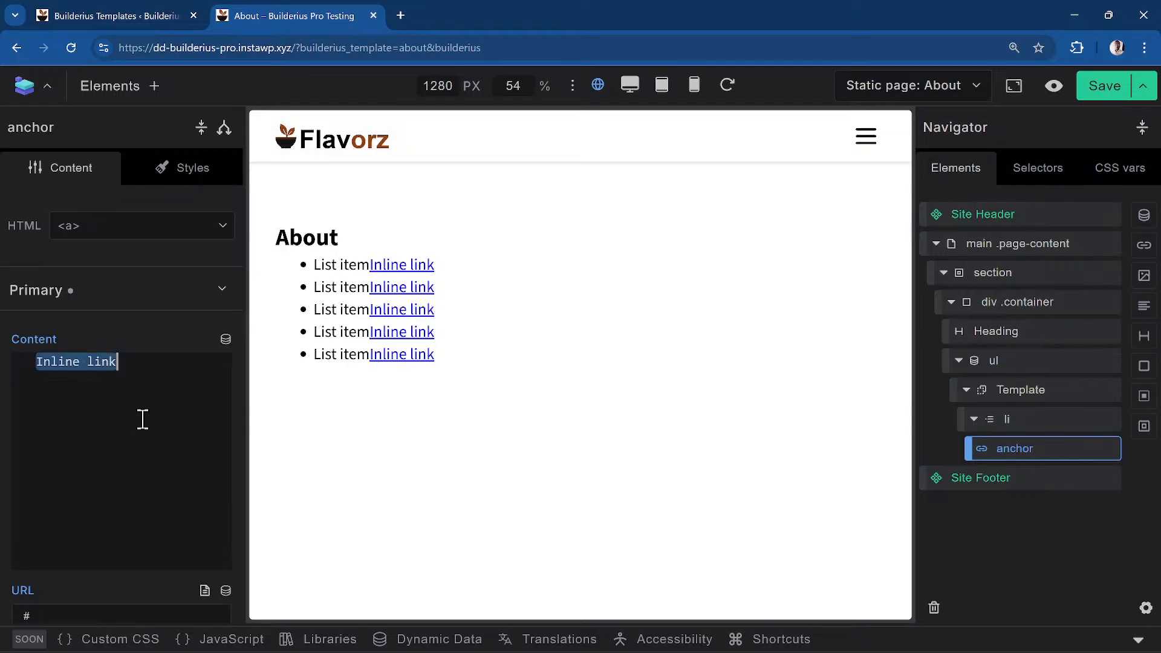
{"action": "key", "text": "BackSpace"}
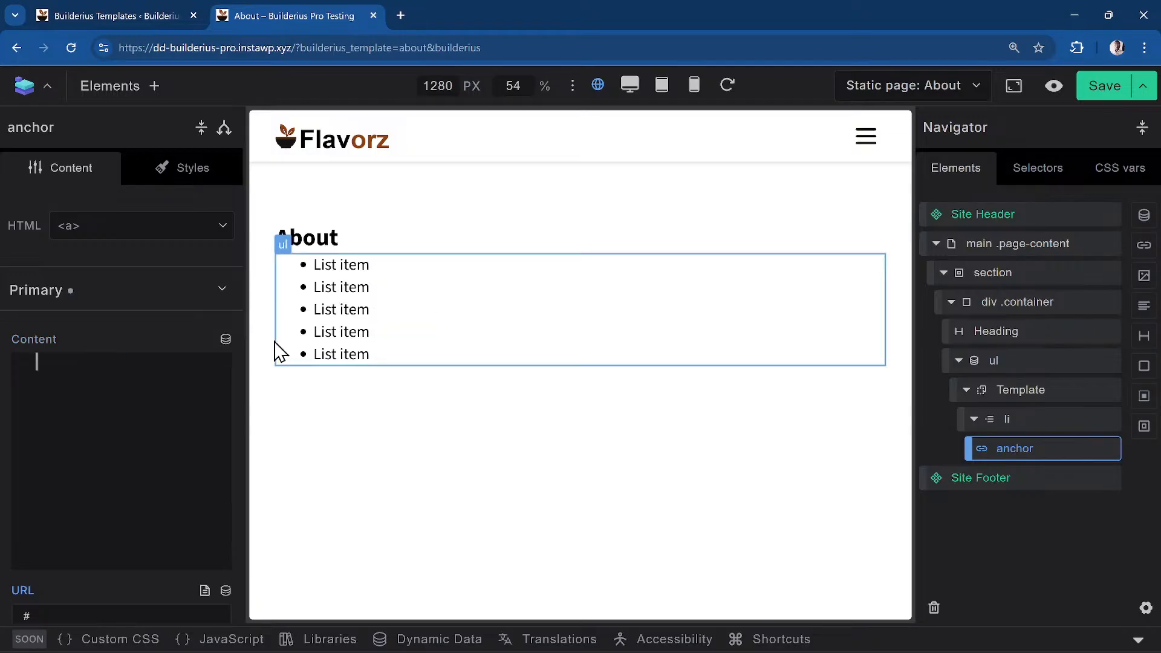
Try {{intval(index)+1}} numbering as the link text, then delete it, leaving it empty
{"action": "left_click", "coordinate": [225, 342]}
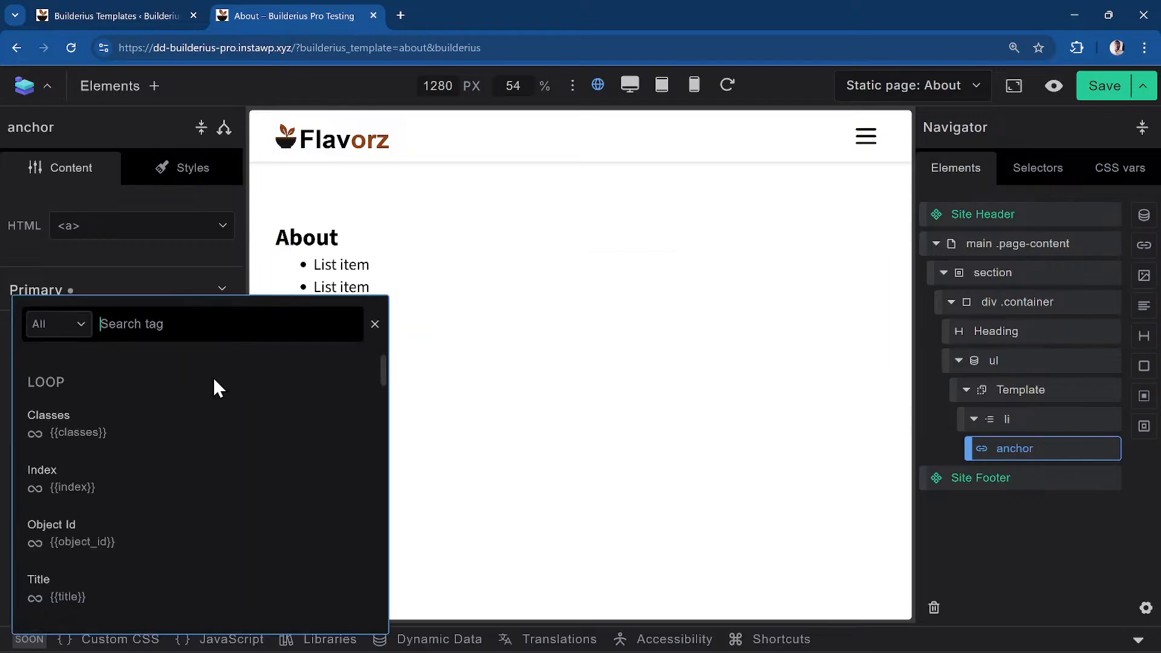
{"action": "scroll", "coordinate": [162, 564], "scroll_direction": "down", "scroll_amount": 5}
{"action": "scroll", "coordinate": [158, 533], "scroll_direction": "up", "scroll_amount": 5}
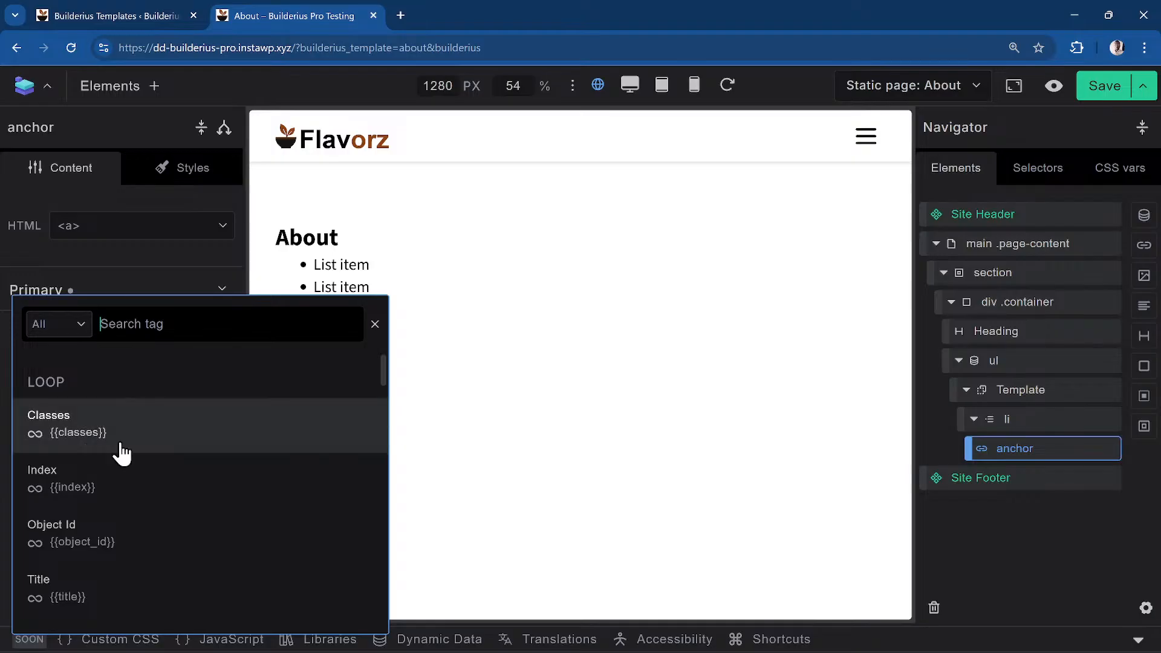
{"action": "left_click", "coordinate": [203, 499]}
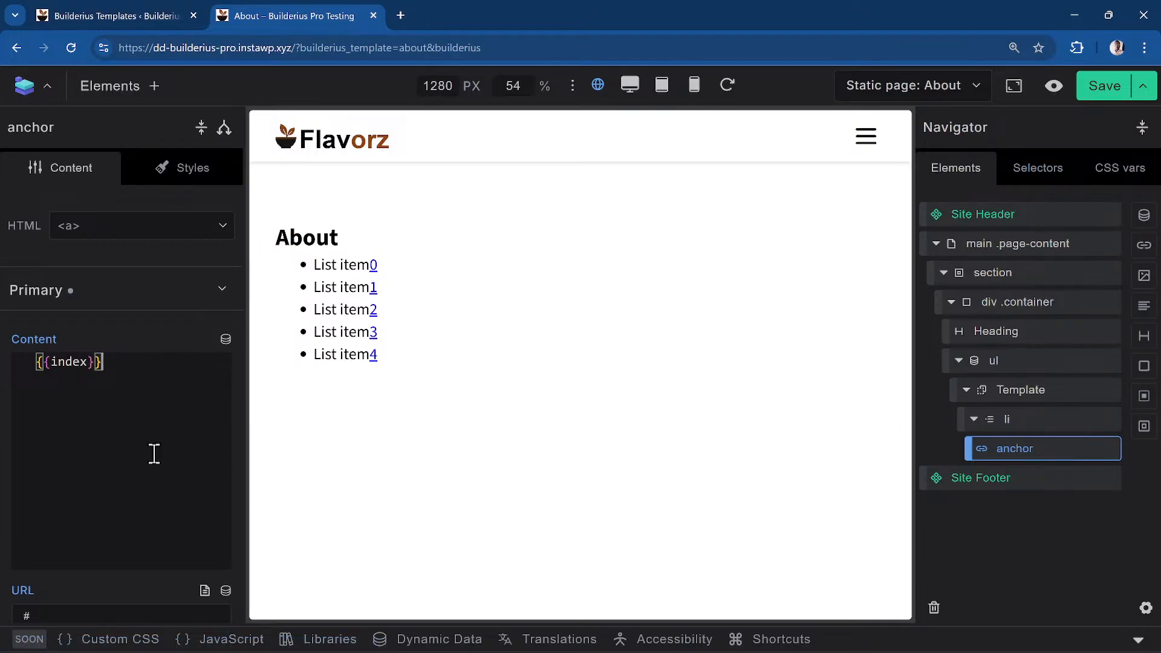
{"action": "key", "text": "Left"}
{"action": "key", "text": "Left"}
{"action": "key", "text": "Left"}
{"action": "key", "text": "Left"}
{"action": "key", "text": "Left"}
{"action": "key", "text": "Left"}
{"action": "key", "text": "Left"}
{"action": "type", "text": "intval(index"}
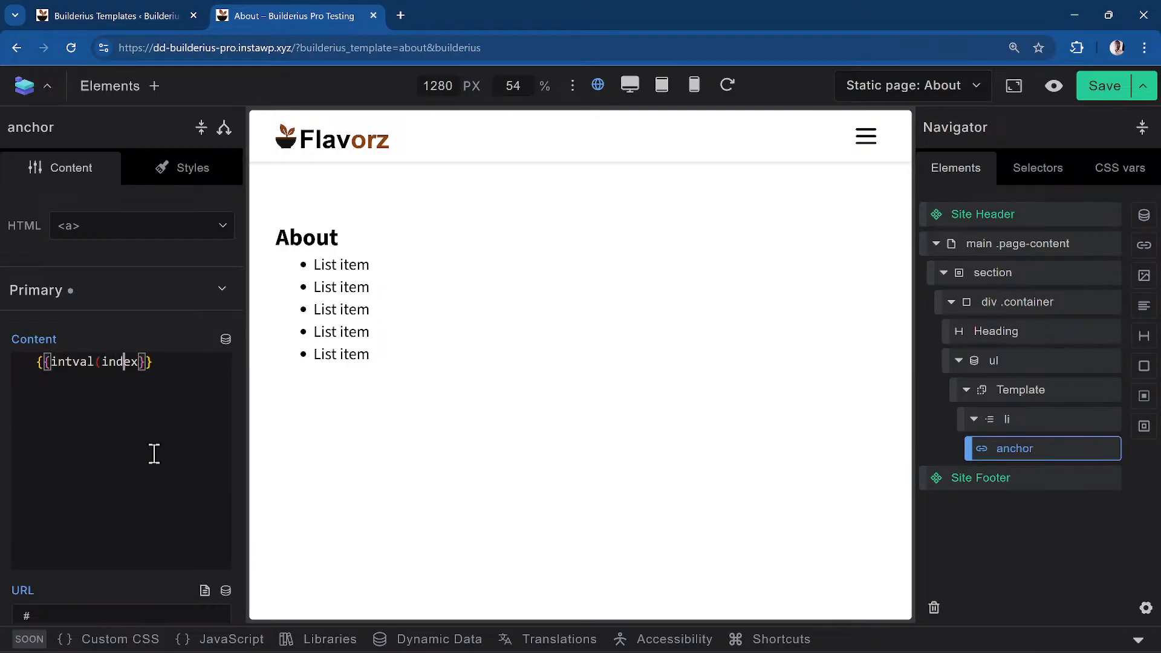
{"action": "type", "text": ")+1"}
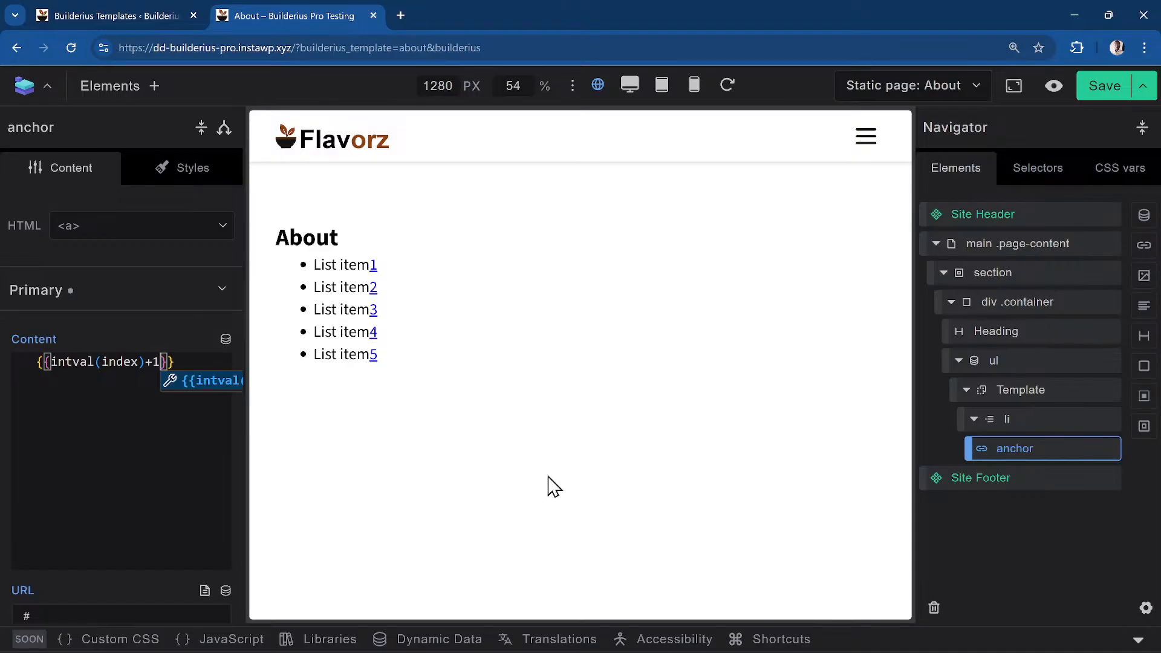
{"action": "left_click", "coordinate": [111, 406]}
{"action": "key", "text": "ctrl+a"}
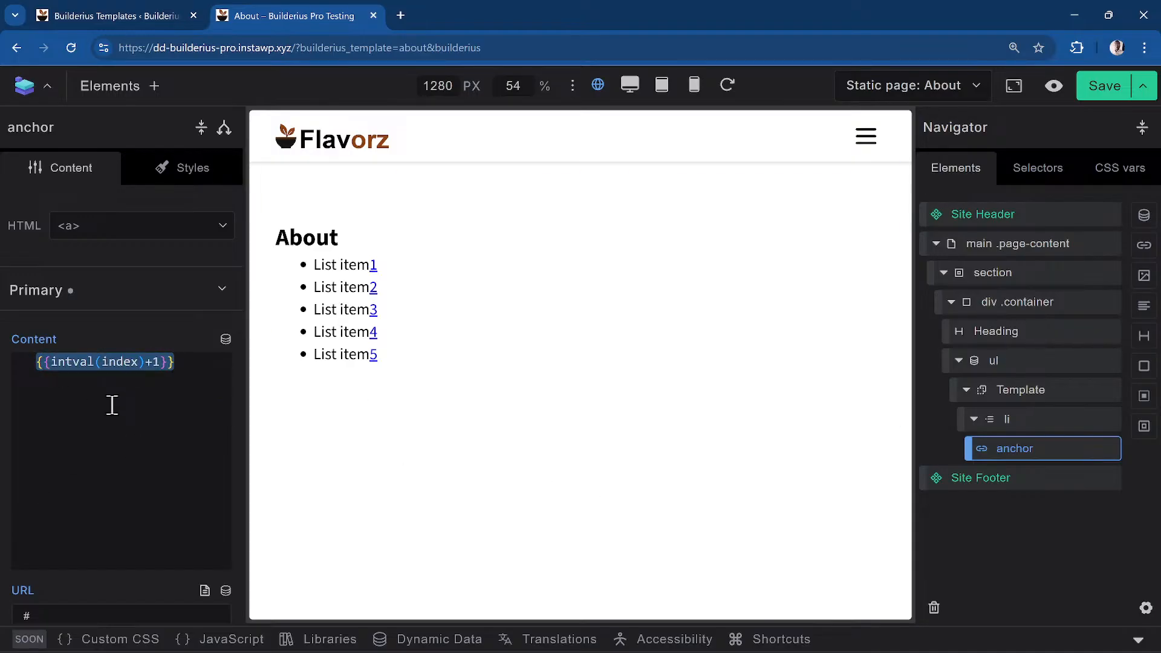
{"action": "key", "text": "BackSpace"}
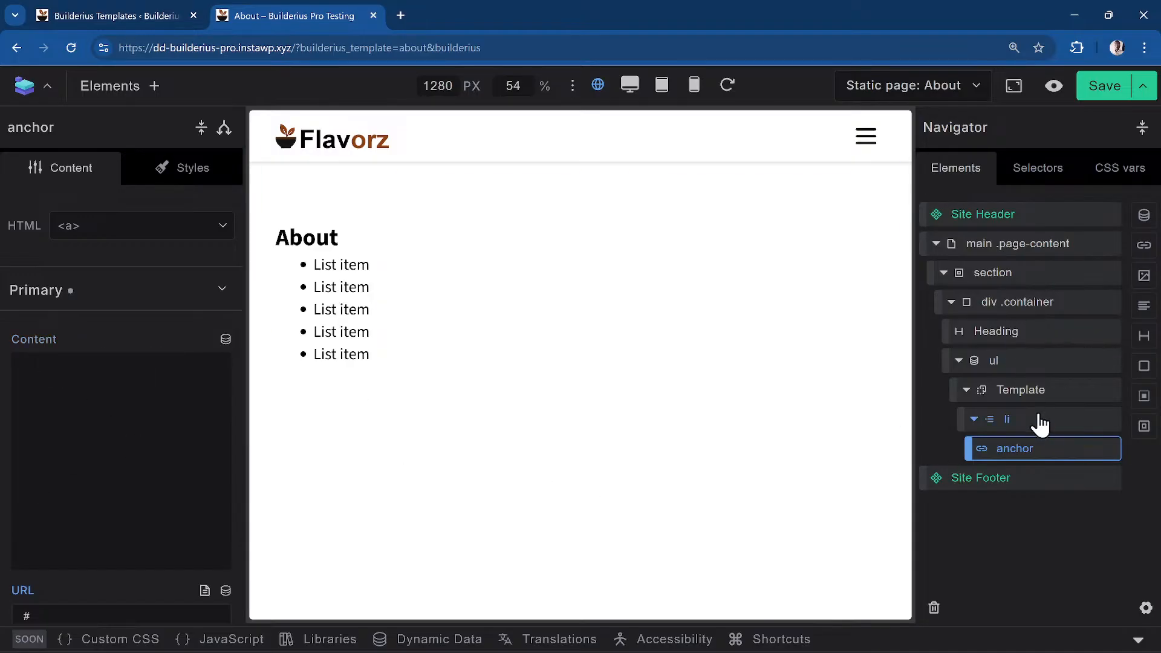
Remove the 'List item' placeholder text from the list item
{"action": "left_click", "coordinate": [1040, 424]}
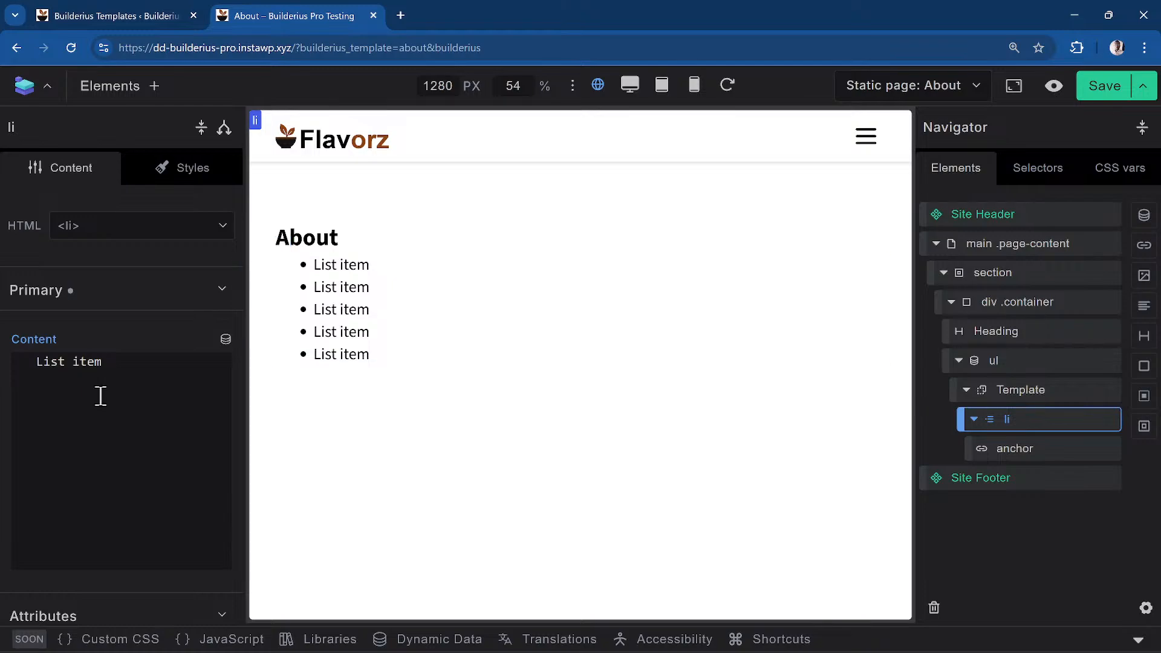
{"action": "key", "text": "ctrl+shift+Left"}
{"action": "key", "text": "ctrl+shift+Left"}
{"action": "key", "text": "BackSpace"}
Bind the link text to each menu item's {{title}} and preview the About page
{"action": "left_click", "coordinate": [1033, 451]}
{"action": "left_click", "coordinate": [138, 375]}
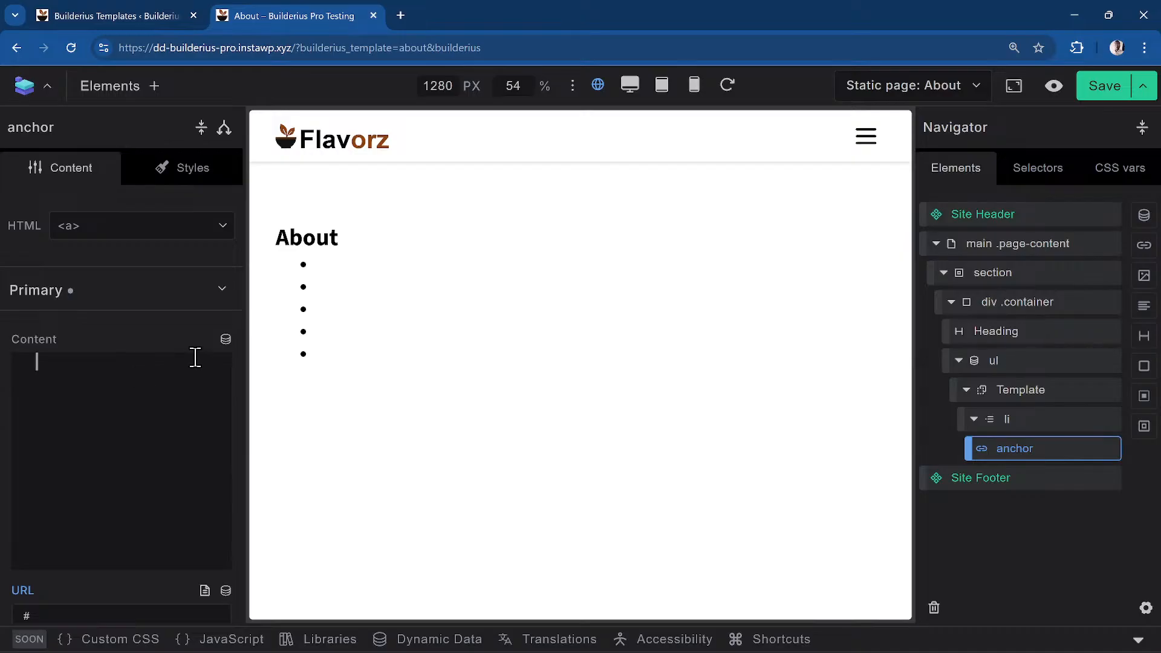
{"action": "left_click", "coordinate": [227, 342]}
{"action": "scroll", "coordinate": [121, 529], "scroll_direction": "down", "scroll_amount": 1}
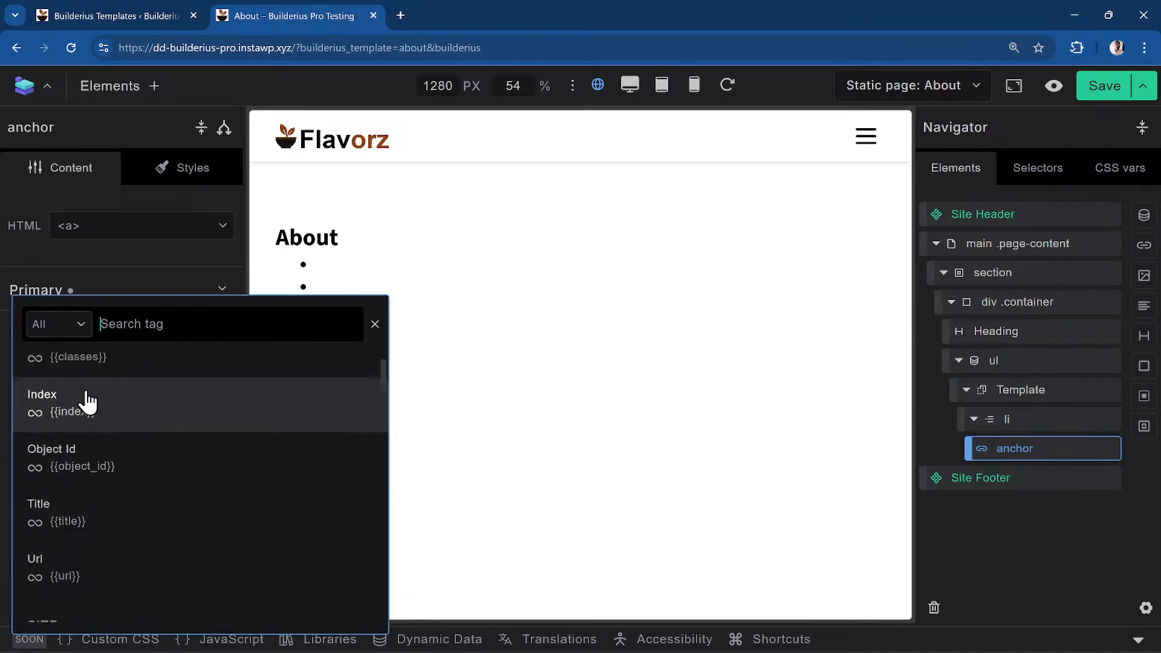
{"action": "scroll", "coordinate": [67, 470], "scroll_direction": "up", "scroll_amount": 1}
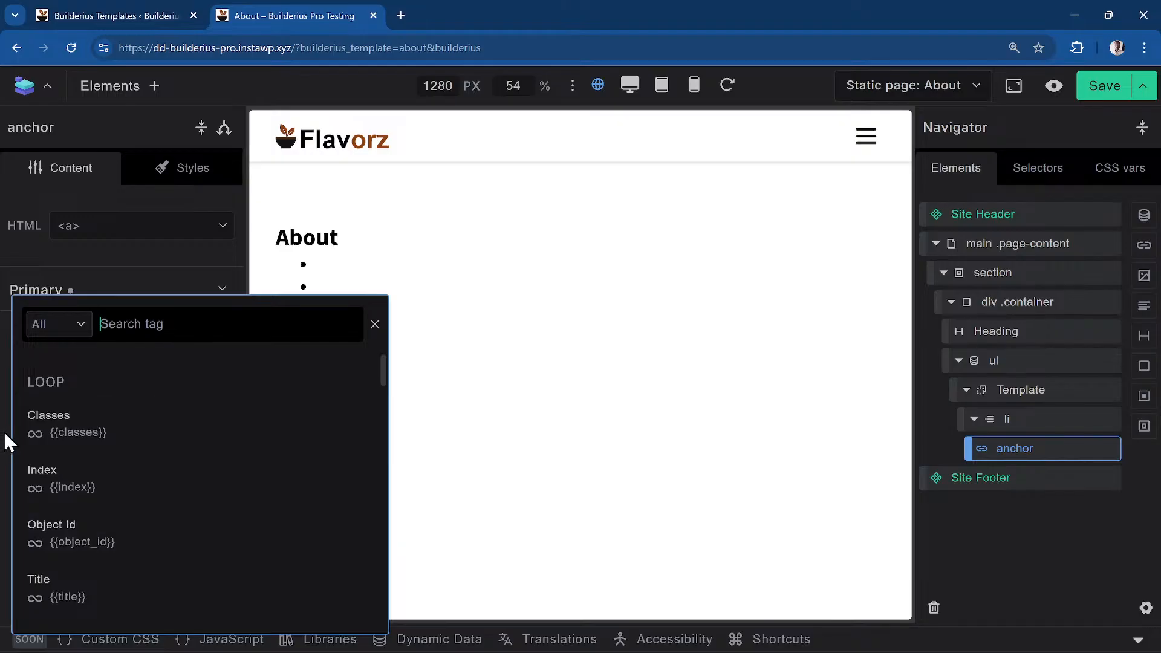
{"action": "scroll", "coordinate": [121, 448], "scroll_direction": "down", "scroll_amount": 3}
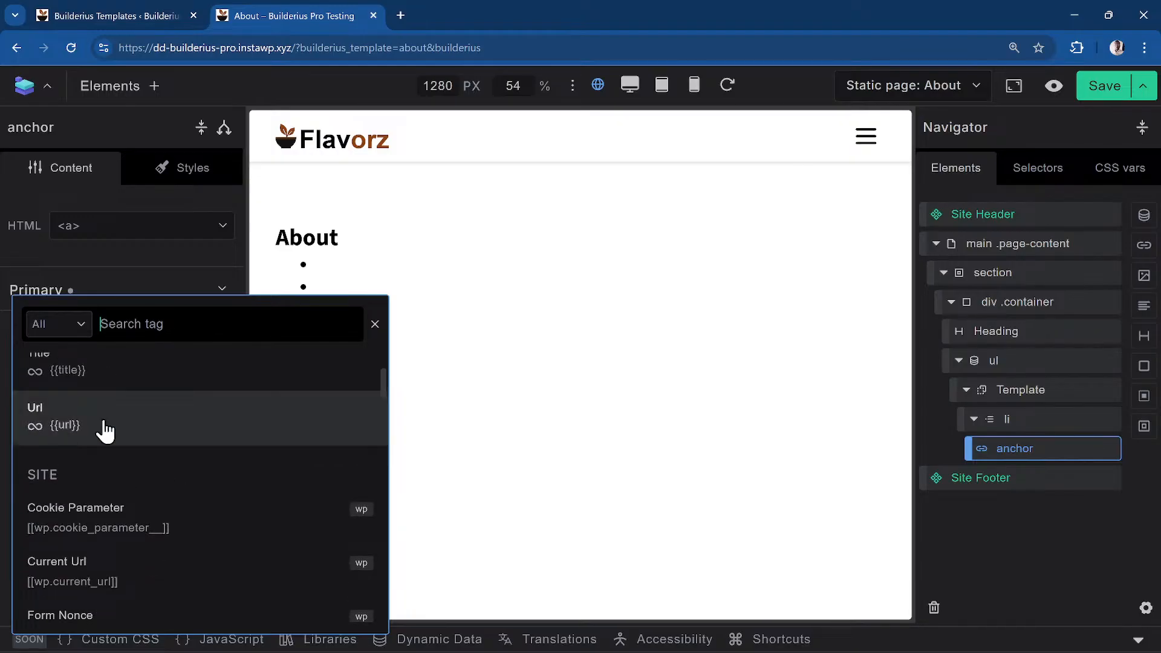
{"action": "scroll", "coordinate": [124, 431], "scroll_direction": "up", "scroll_amount": 1}
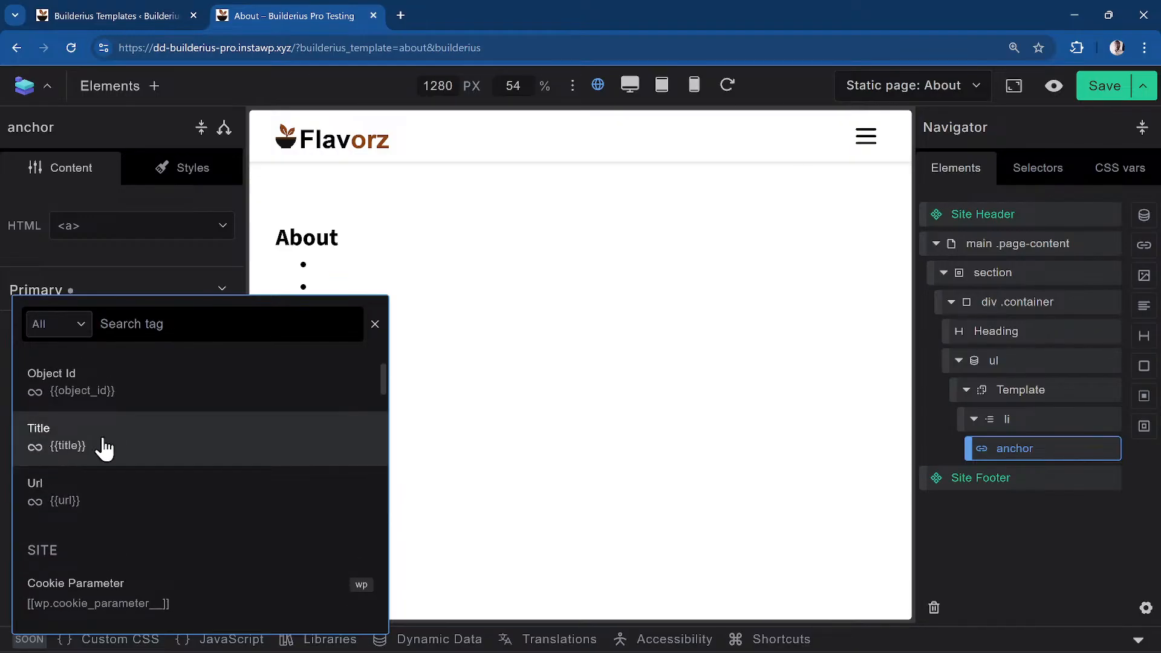
{"action": "left_click", "coordinate": [148, 450]}
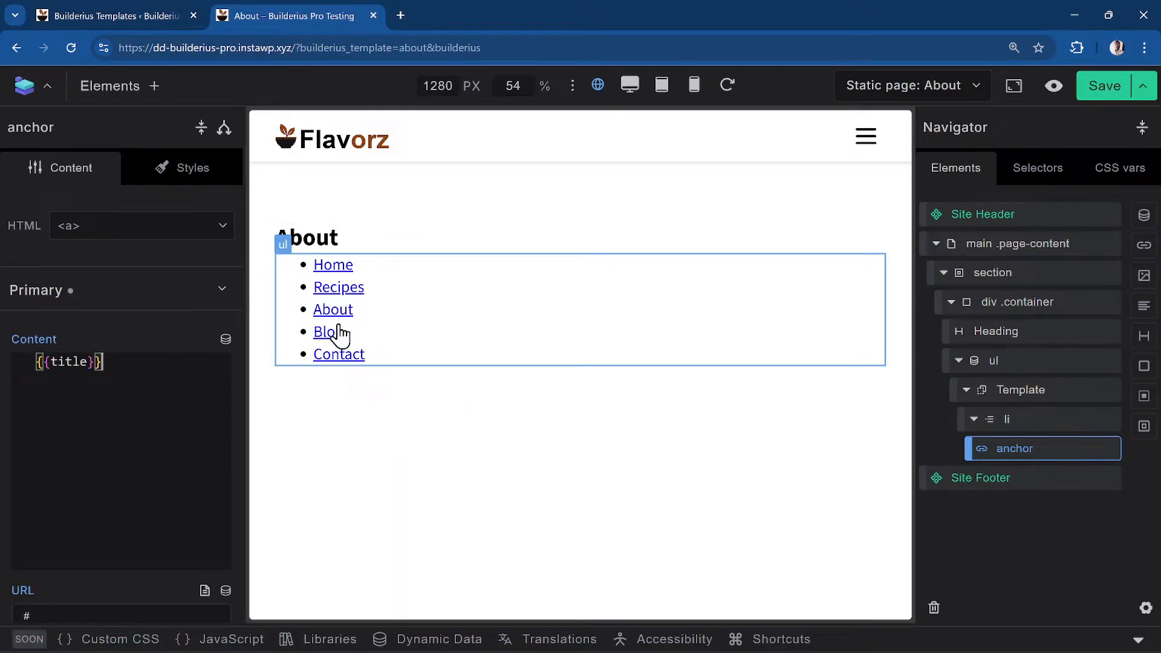
{"action": "left_click", "coordinate": [1054, 85]}
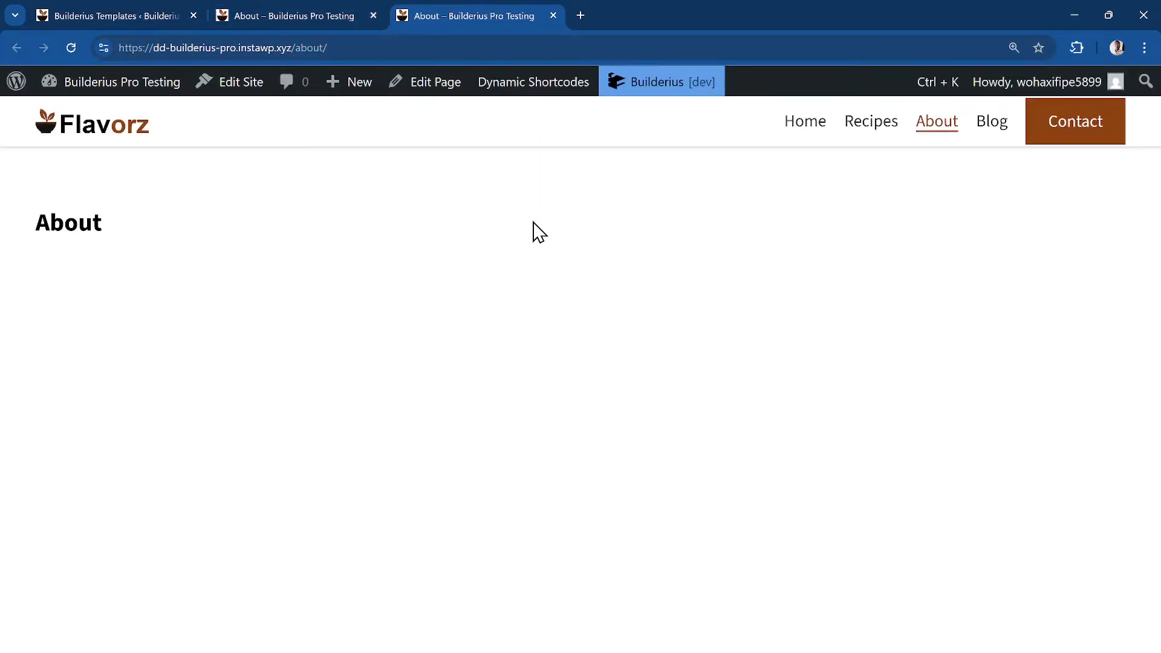
{"action": "key", "text": "ctrl+k"}
Check the Primary menu's five items under Appearance > Menus, then return to Builderius
{"action": "type", "text": "appear"}
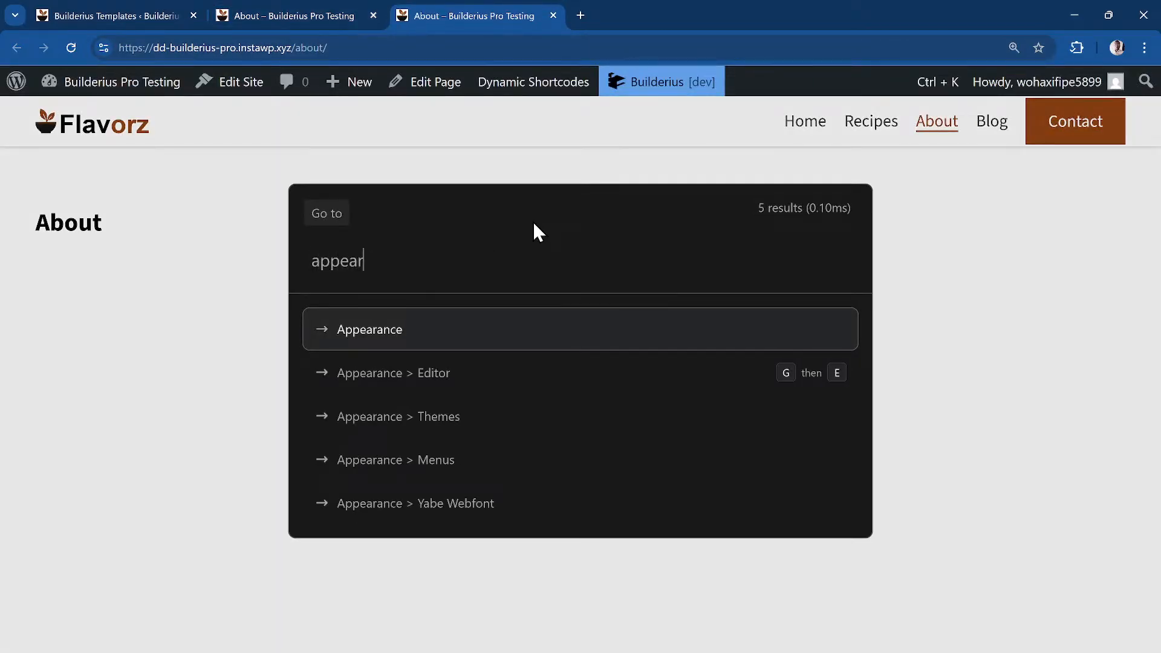
{"action": "key", "text": "Down"}
{"action": "key", "text": "Down"}
{"action": "key", "text": "Return"}
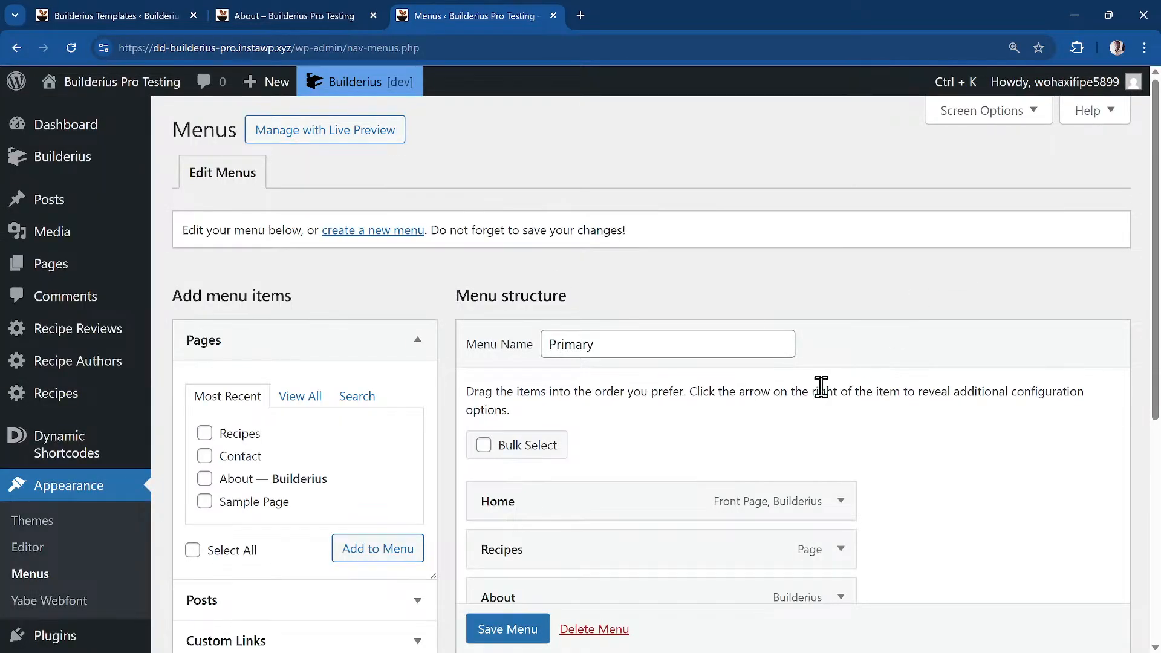
{"action": "scroll", "coordinate": [812, 390], "scroll_direction": "down", "scroll_amount": 3}
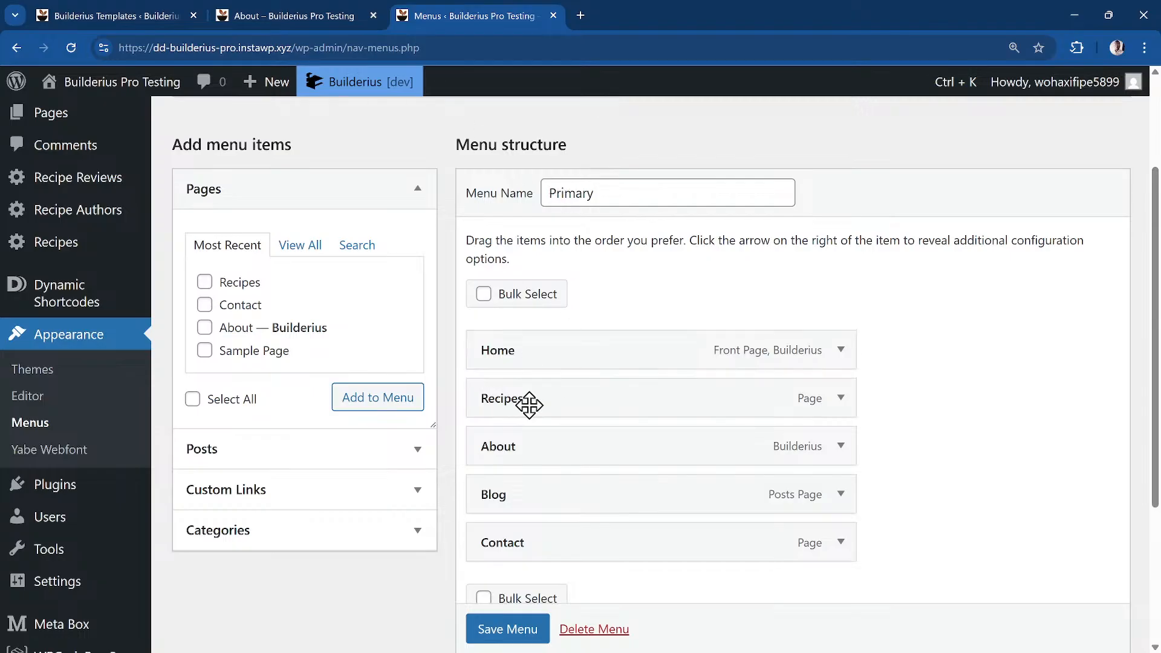
{"action": "left_click", "coordinate": [279, 15]}
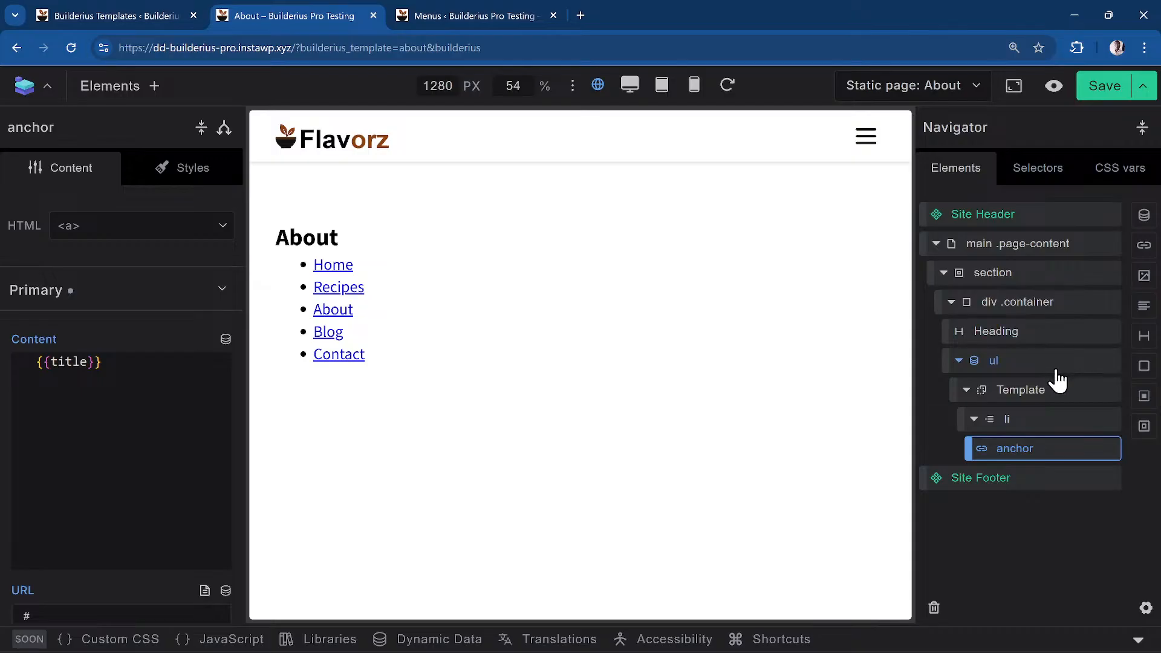
Replace the anchor's # link with the dynamic {{url}} tag and save the About template
{"action": "left_click", "coordinate": [1033, 368]}
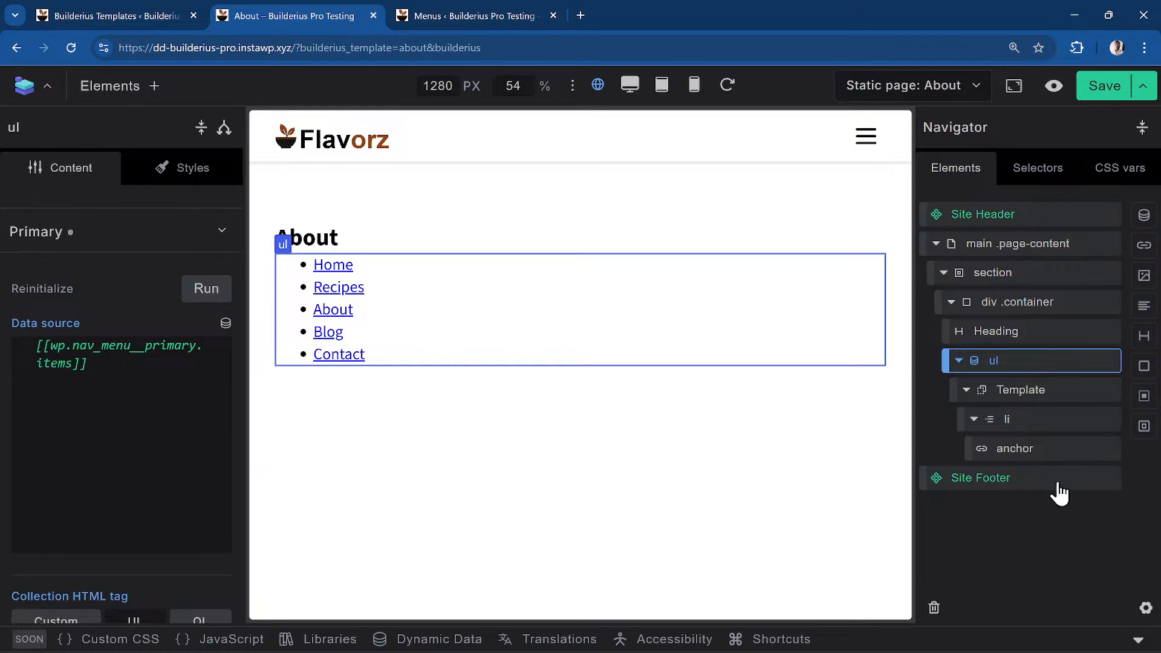
{"action": "left_click", "coordinate": [1055, 460]}
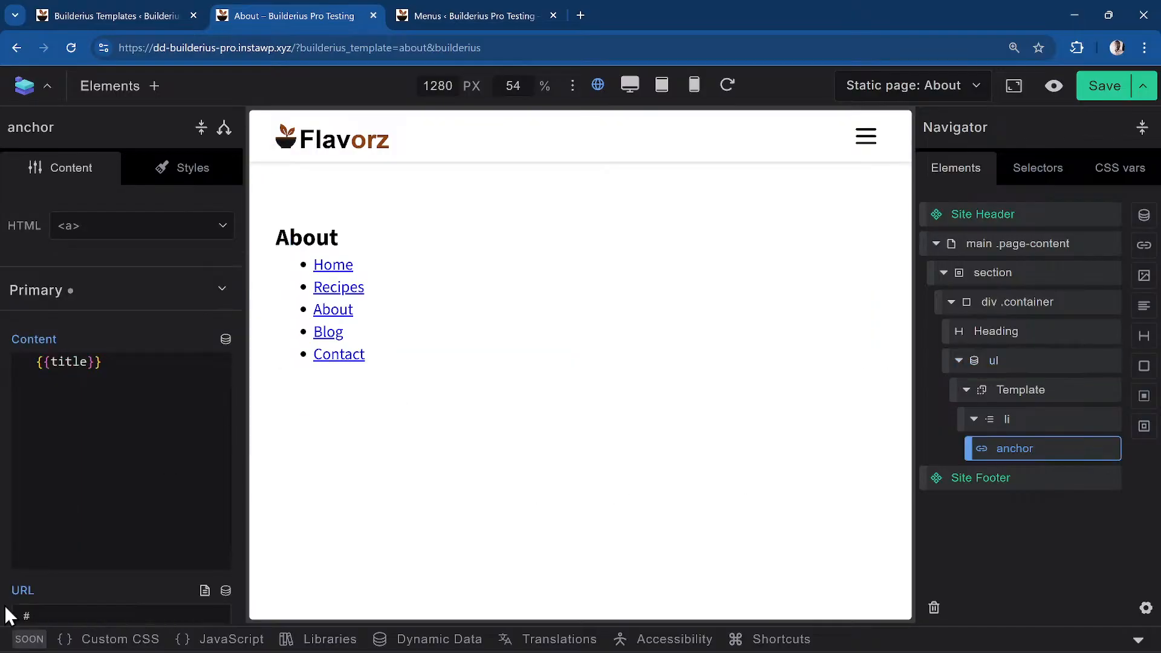
{"action": "scroll", "coordinate": [60, 607], "scroll_direction": "down", "scroll_amount": 3}
{"action": "left_click", "coordinate": [40, 462]}
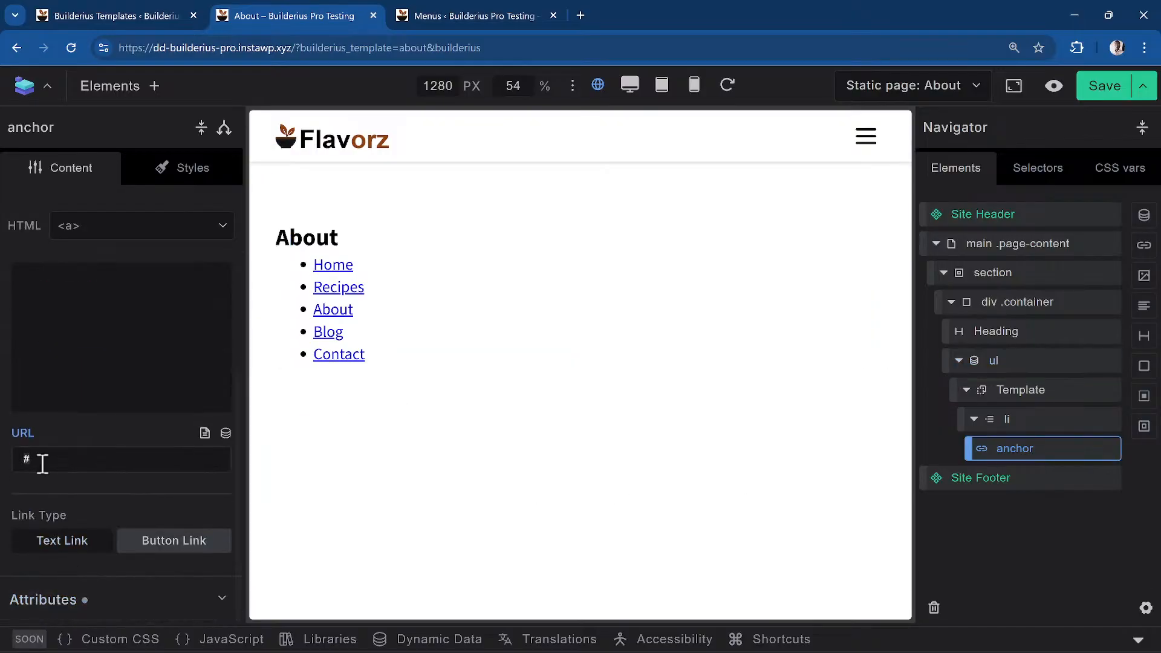
{"action": "key", "text": "BackSpace"}
{"action": "left_click", "coordinate": [227, 434]}
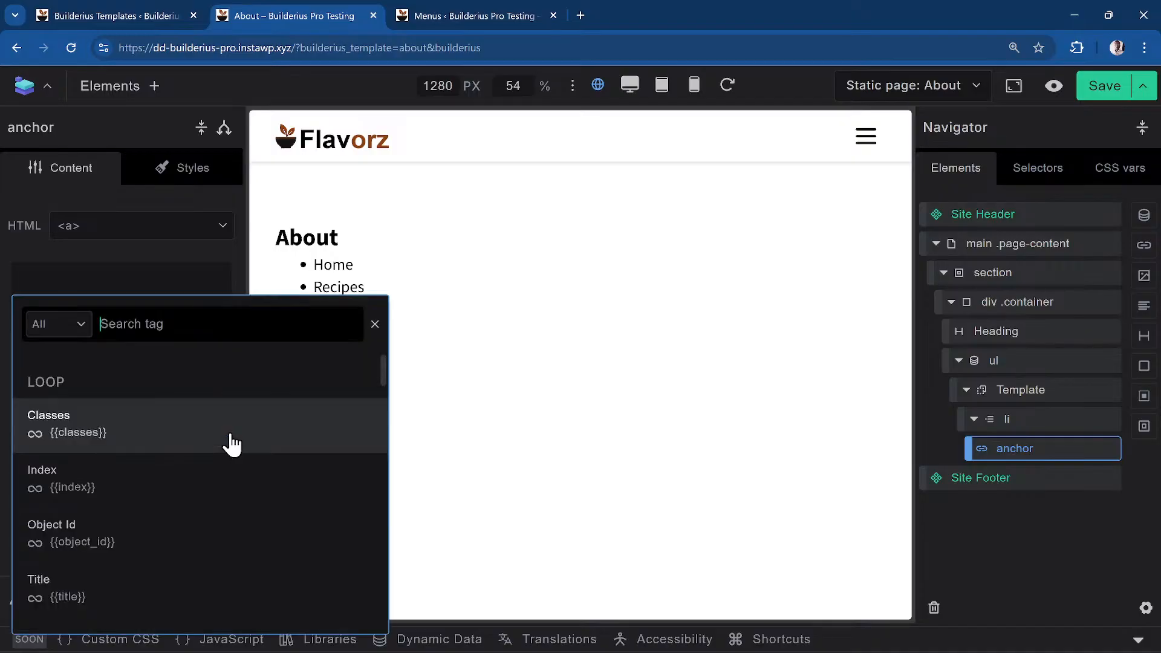
{"action": "scroll", "coordinate": [99, 474], "scroll_direction": "down", "scroll_amount": 4}
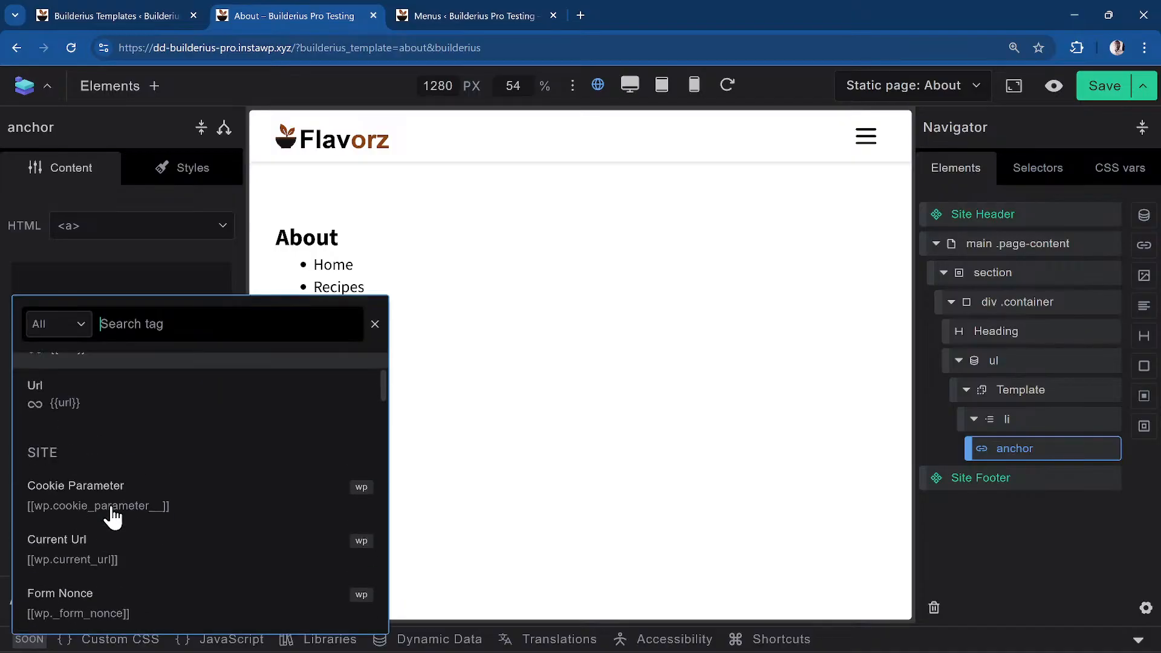
{"action": "scroll", "coordinate": [75, 414], "scroll_direction": "up", "scroll_amount": 1}
{"action": "left_click", "coordinate": [76, 413]}
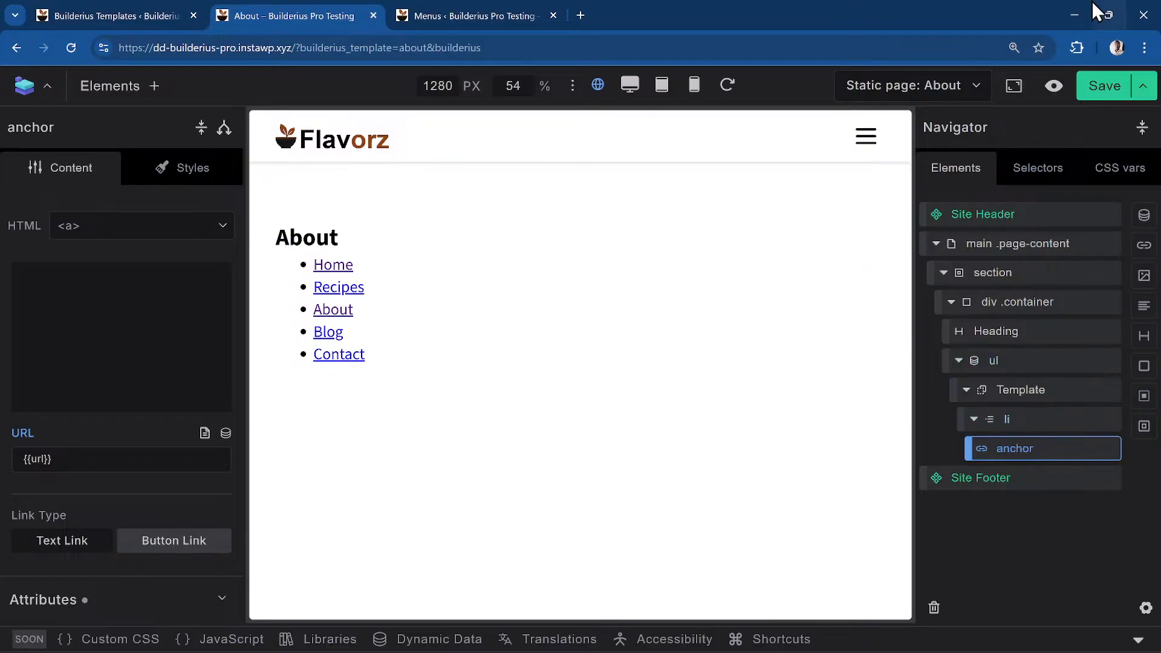
{"action": "left_click", "coordinate": [1097, 90]}
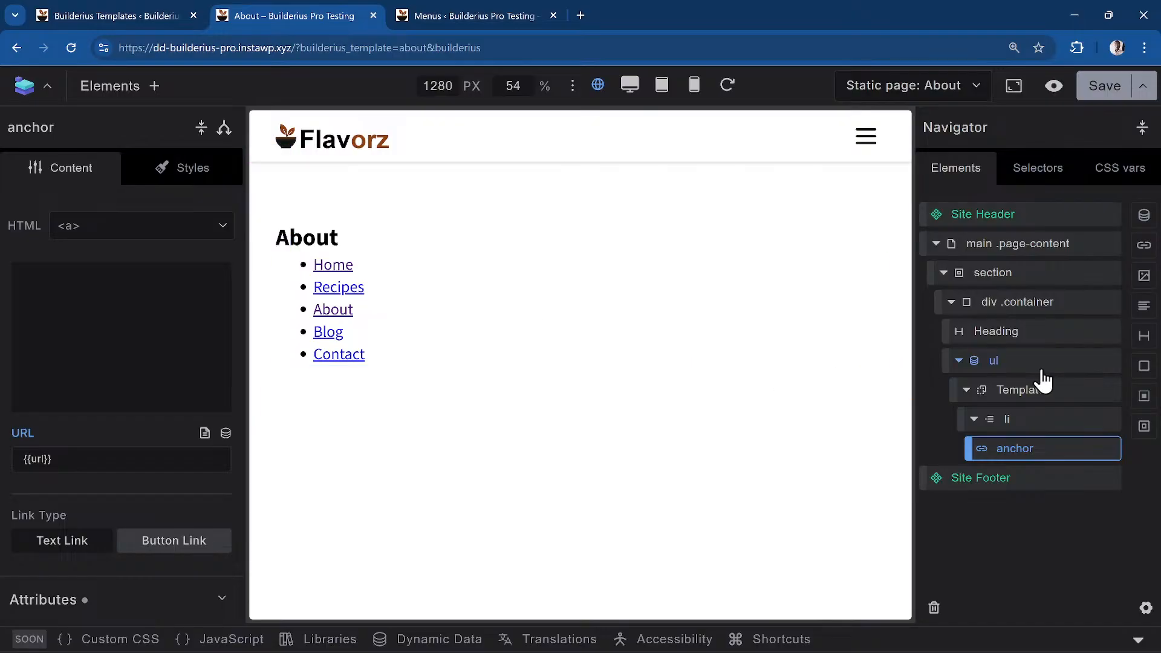
Delete the ul list's nav menu data source code, closing the source picker without choosing
{"action": "left_click", "coordinate": [1009, 364]}
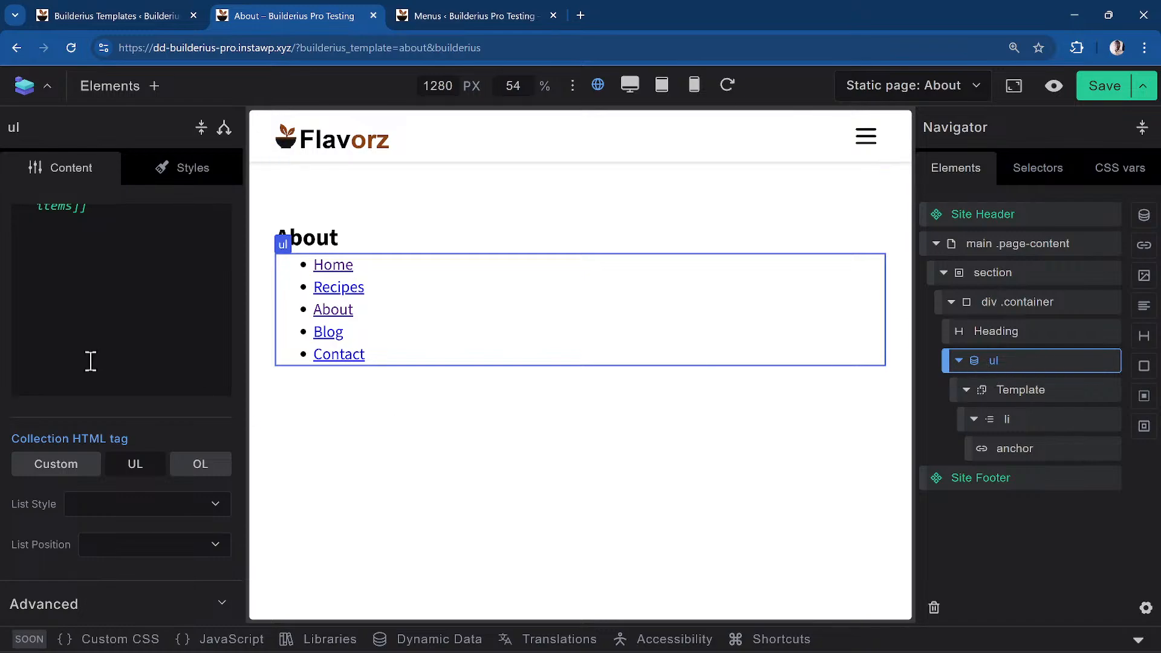
{"action": "scroll", "coordinate": [173, 502], "scroll_direction": "up", "scroll_amount": 3}
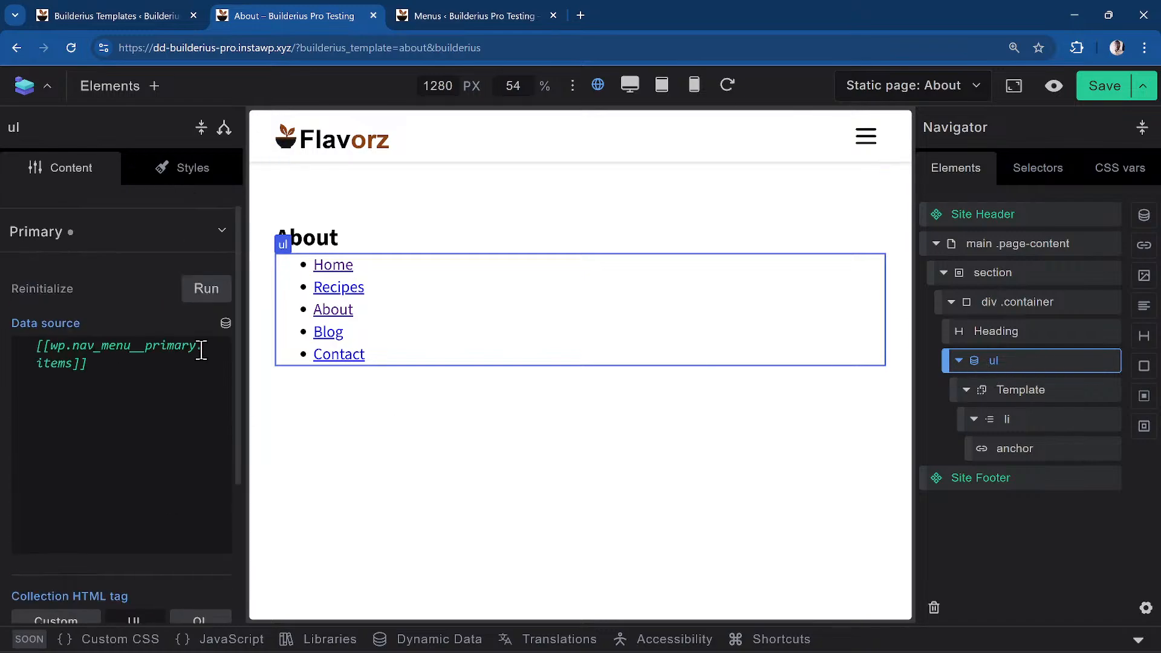
{"action": "left_click", "coordinate": [143, 385]}
{"action": "key", "text": "ctrl+a"}
{"action": "key", "text": "BackSpace"}
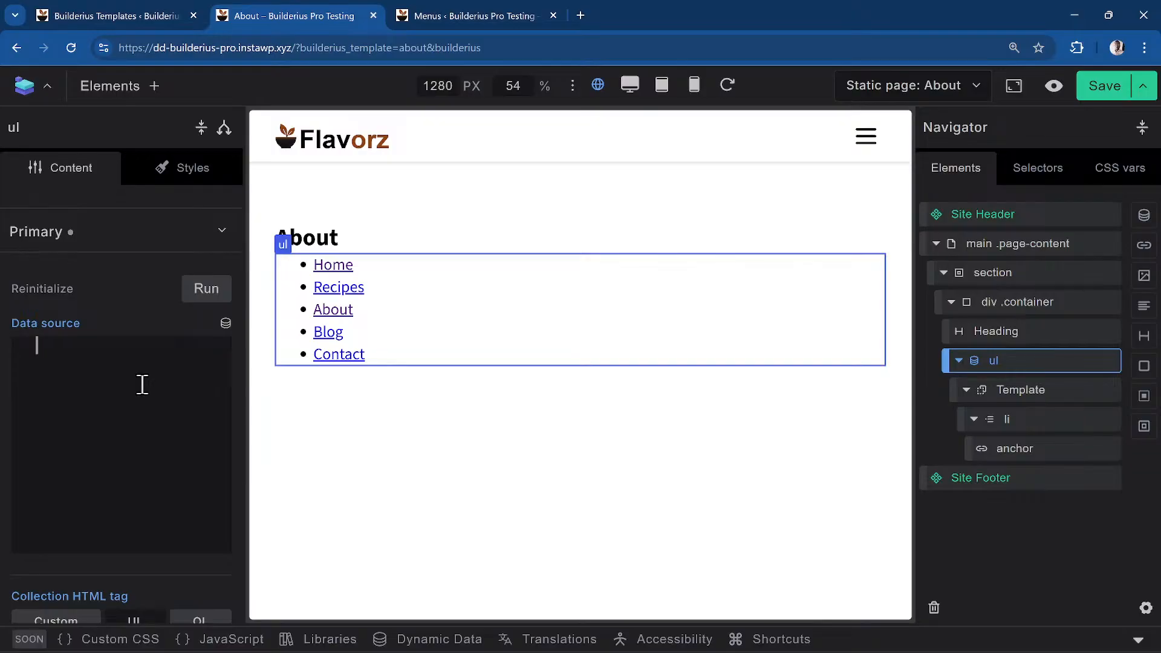
{"action": "left_click", "coordinate": [227, 326]}
{"action": "scroll", "coordinate": [163, 430], "scroll_direction": "down", "scroll_amount": 5}
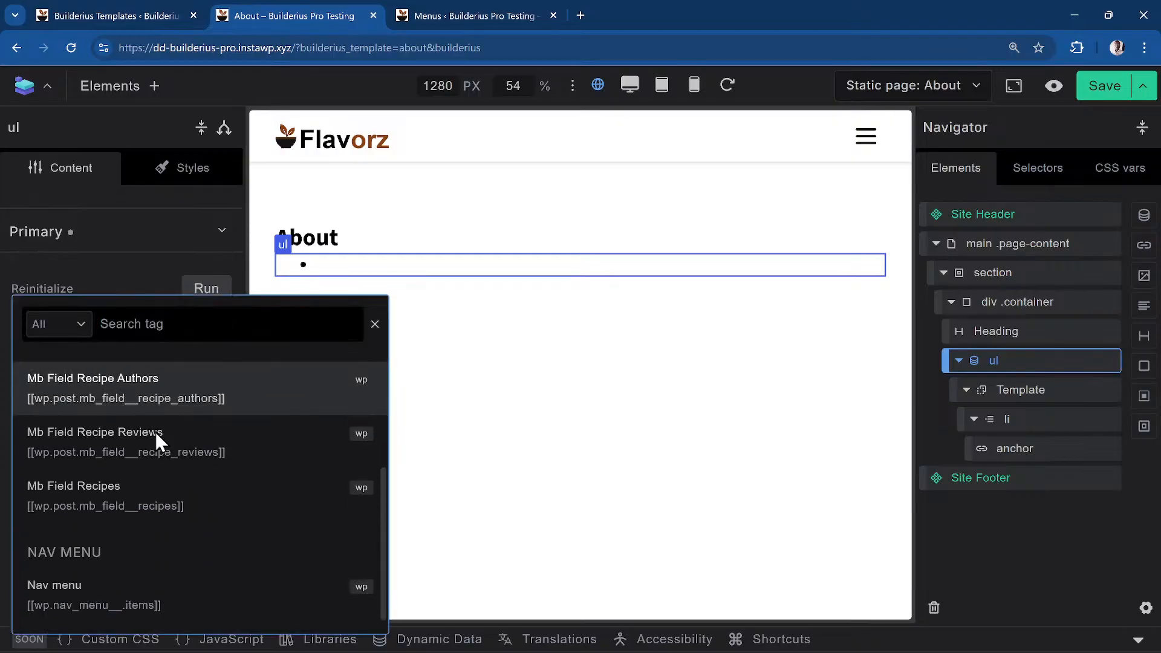
{"action": "scroll", "coordinate": [155, 432], "scroll_direction": "up", "scroll_amount": 1}
{"action": "scroll", "coordinate": [155, 432], "scroll_direction": "down", "scroll_amount": 1}
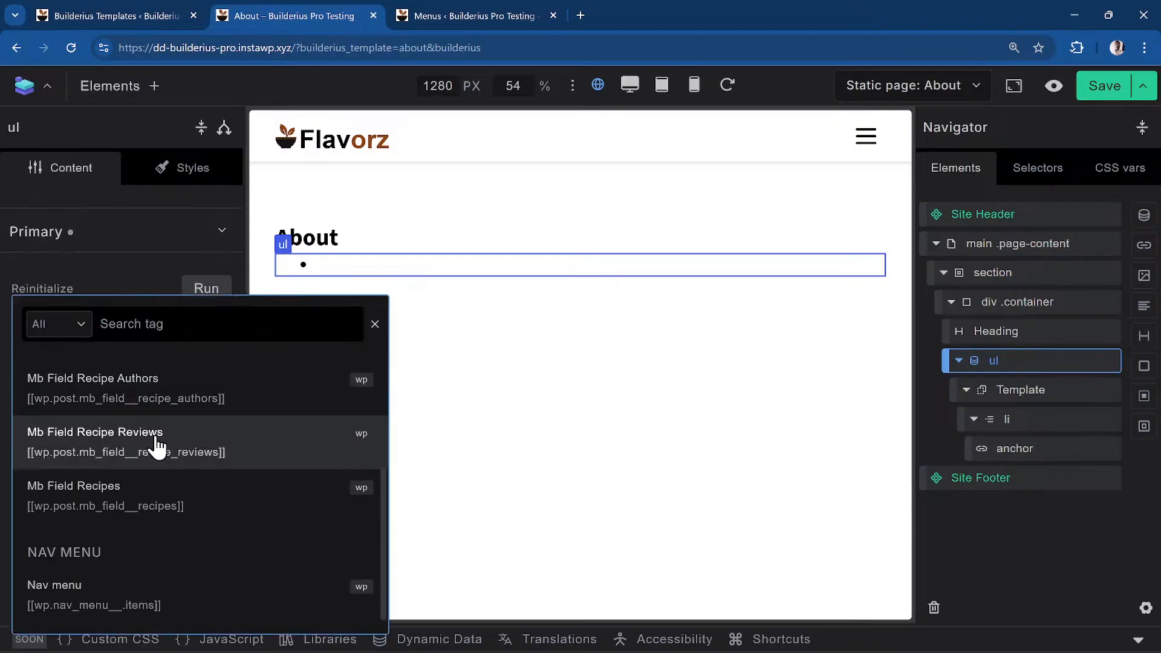
{"action": "scroll", "coordinate": [157, 446], "scroll_direction": "up", "scroll_amount": 3}
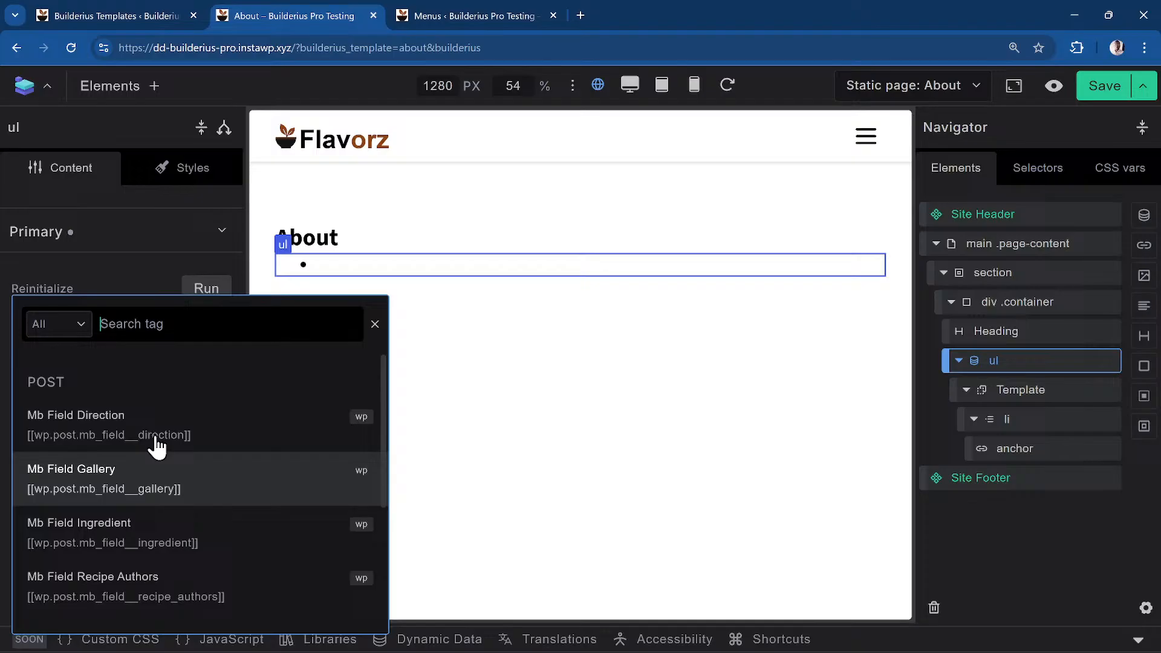
{"action": "left_click", "coordinate": [142, 284]}
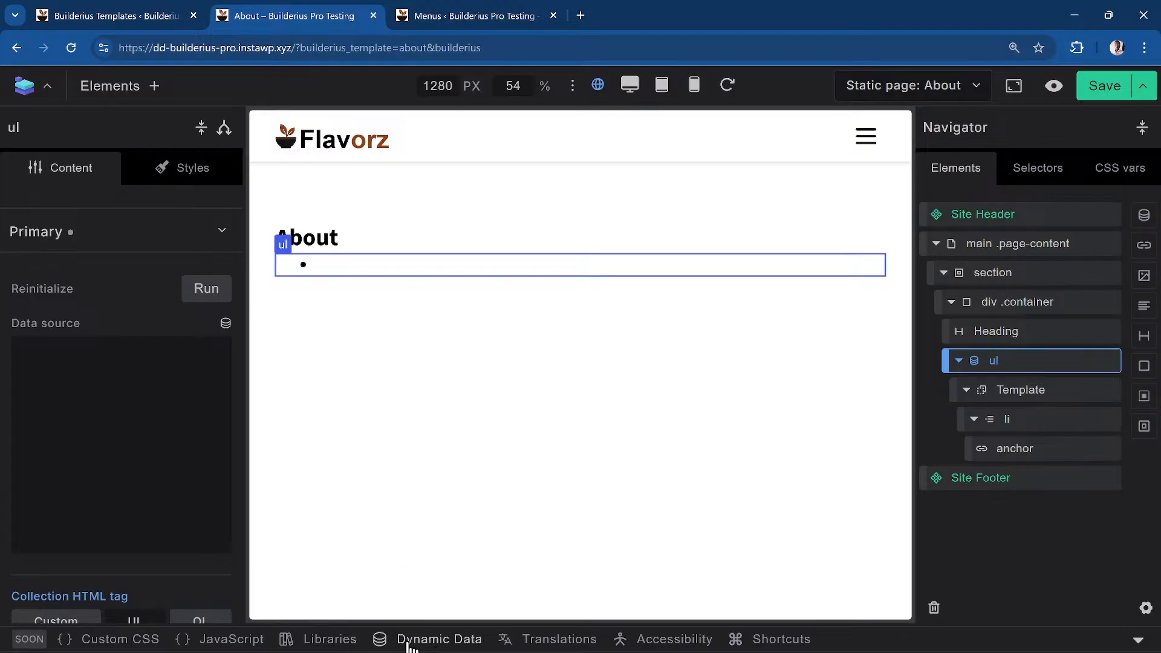
Add a dynamic data variable named 'recipe' and open its query editor with suggestions
{"action": "left_click", "coordinate": [461, 641]}
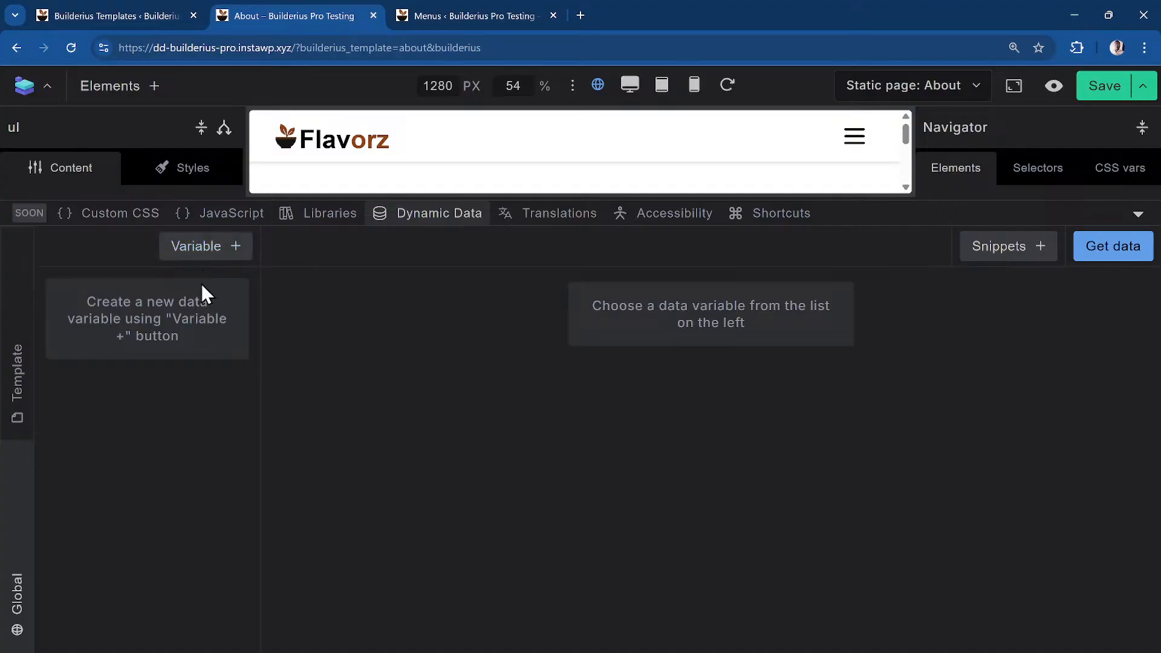
{"action": "left_click", "coordinate": [221, 259]}
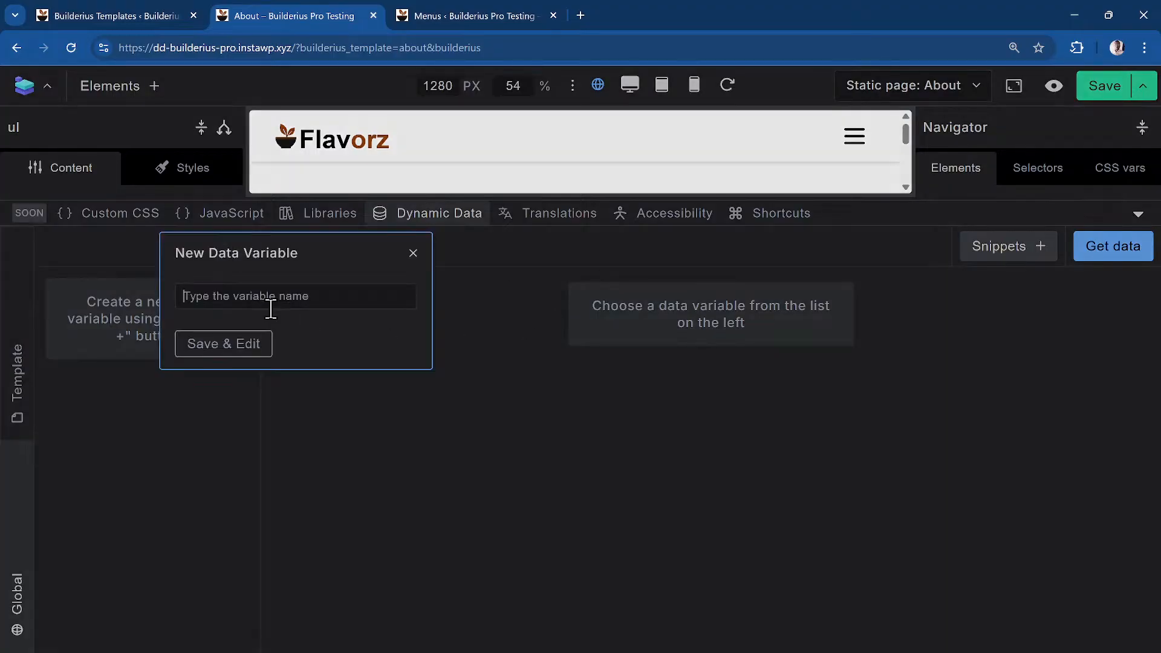
{"action": "type", "text": "recipe"}
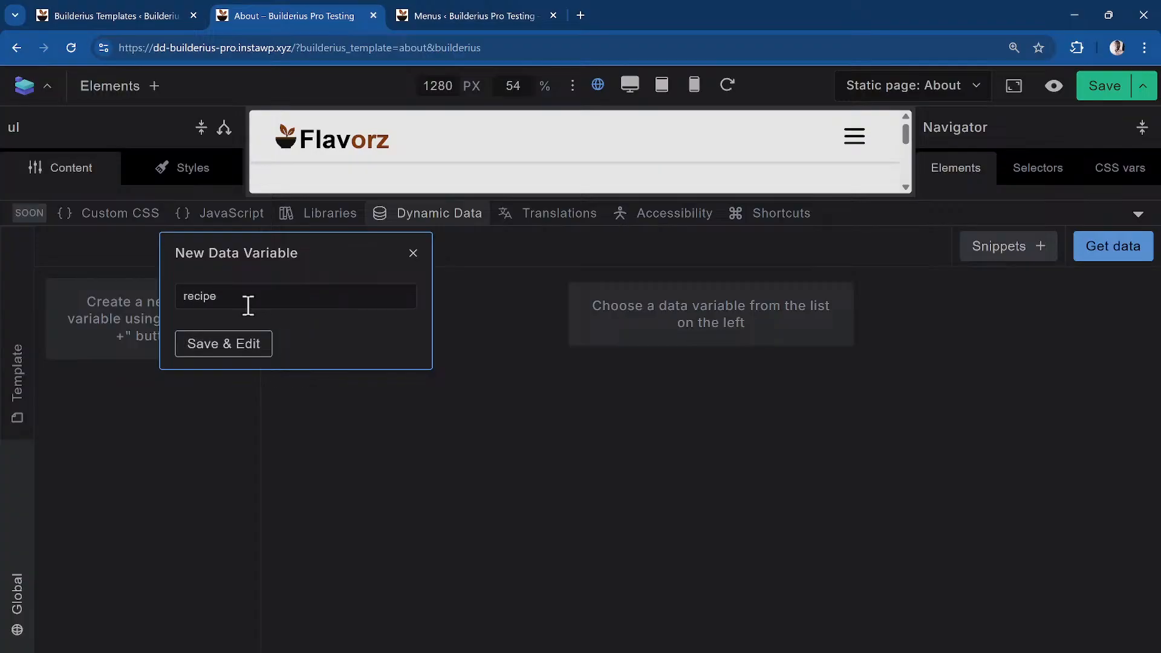
{"action": "left_click", "coordinate": [218, 343]}
{"action": "key", "text": "ctrl+i"}
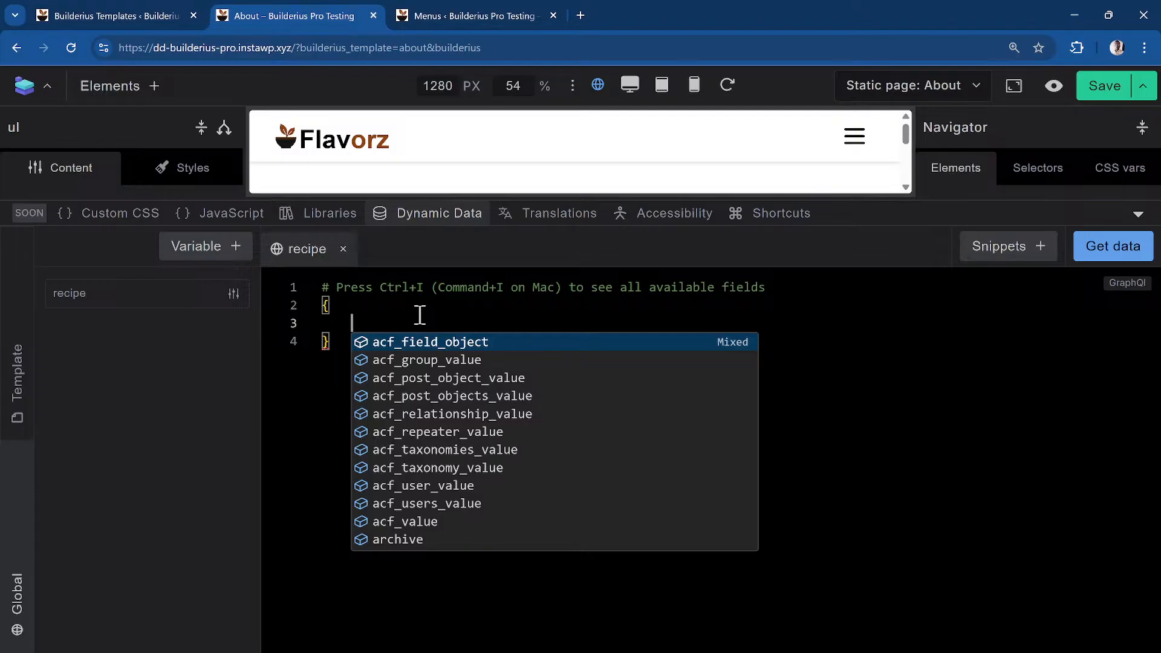
Copy the Custom posts query snippet found by searching 'query', then select the existing query text
{"action": "left_click", "coordinate": [1046, 258]}
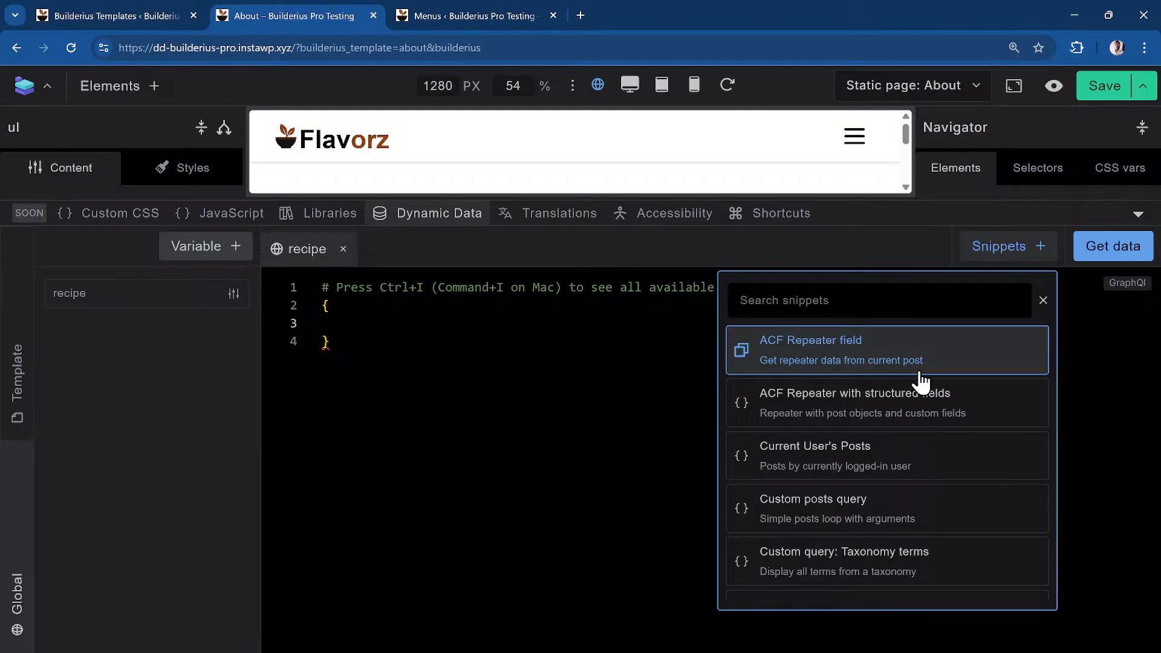
{"action": "left_click", "coordinate": [923, 295]}
{"action": "type", "text": "po"}
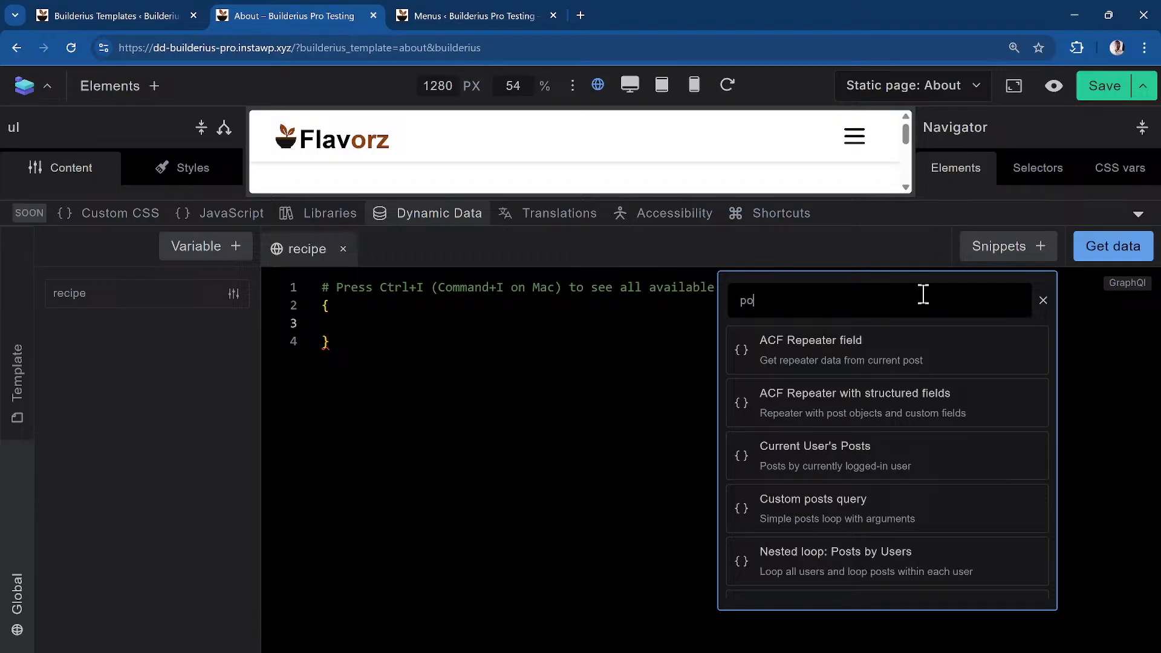
{"action": "key", "text": "BackSpace"}
{"action": "key", "text": "BackSpace"}
{"action": "type", "text": "quey"}
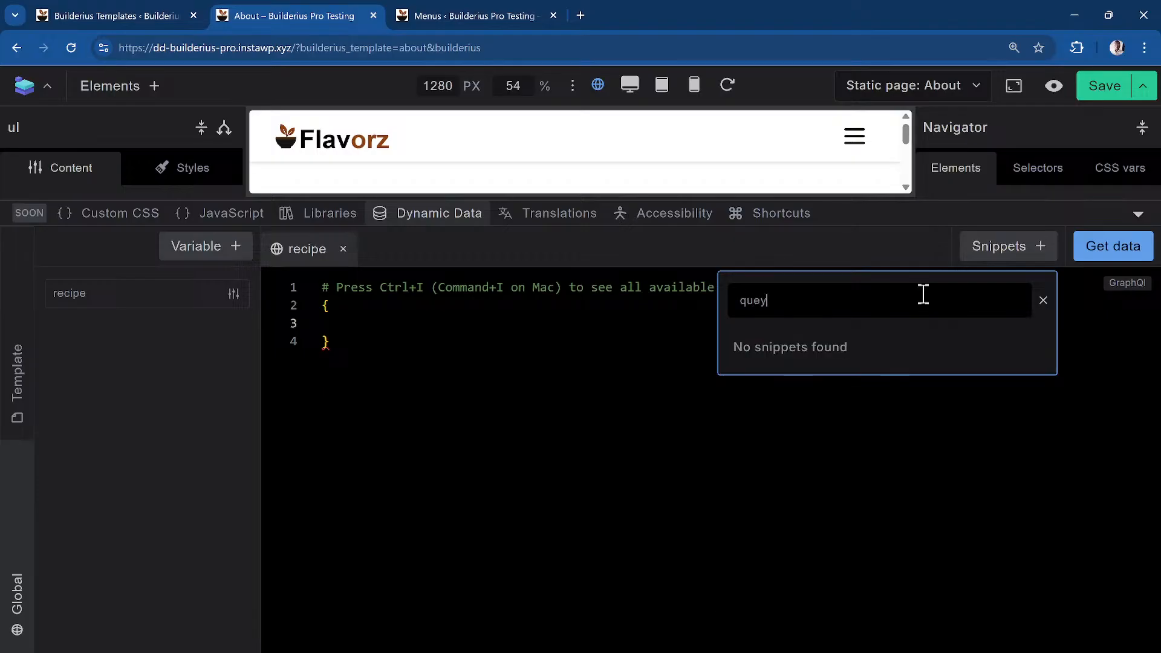
{"action": "key", "text": "BackSpace"}
{"action": "type", "text": "ry"}
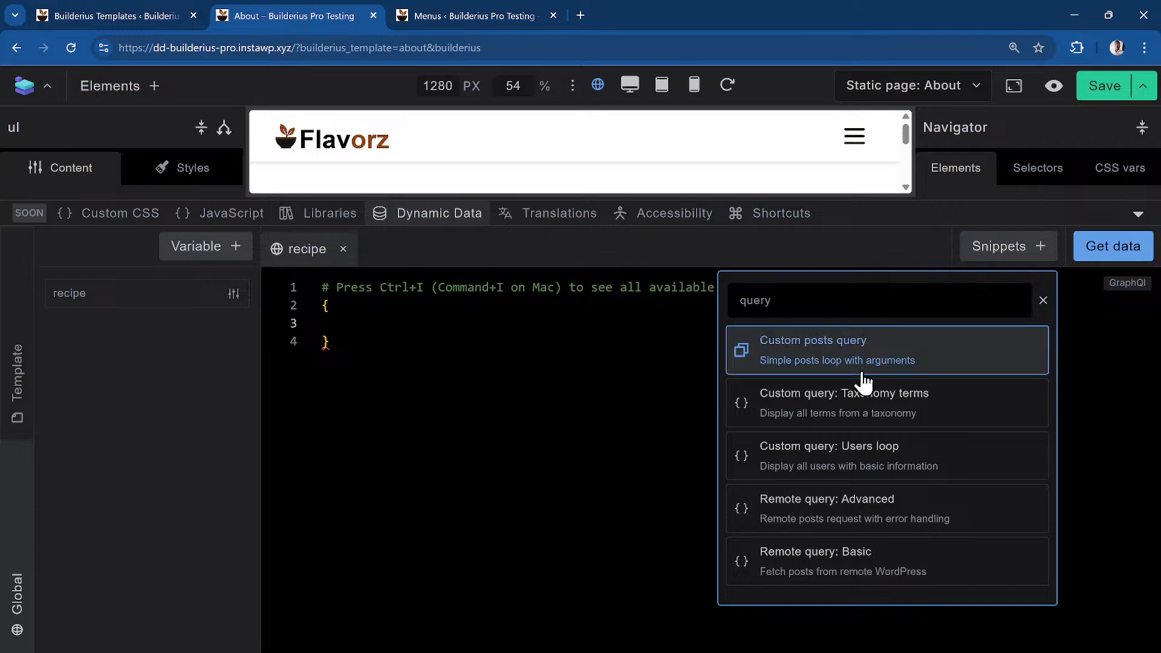
{"action": "left_click", "coordinate": [826, 361]}
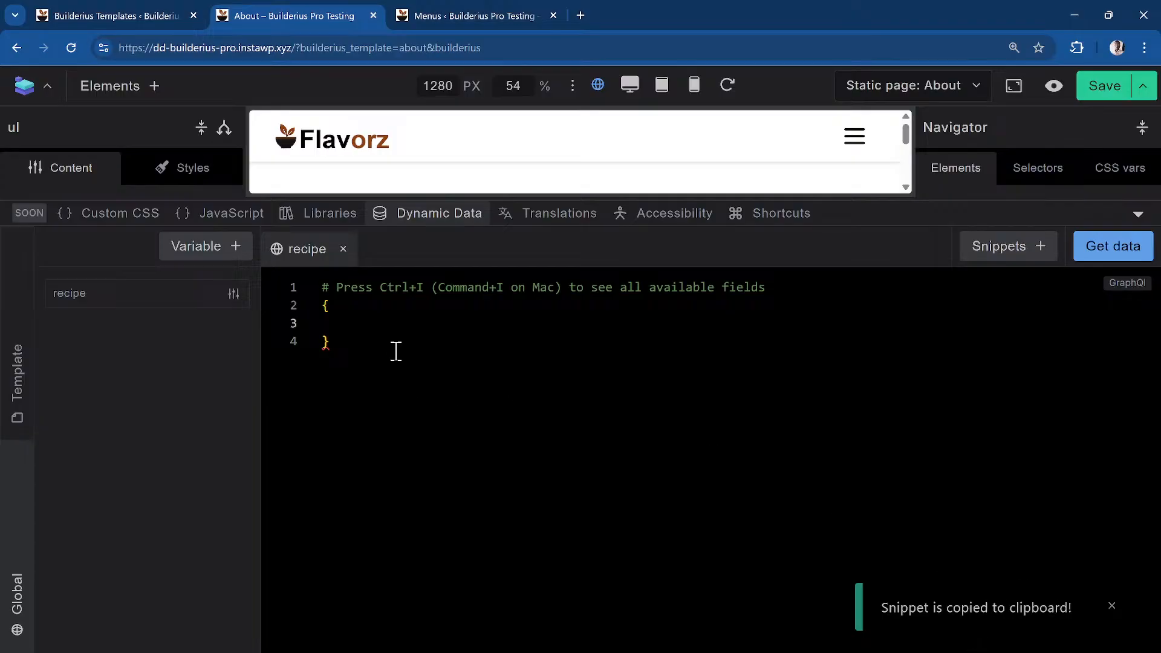
{"action": "left_click_drag", "start_coordinate": [392, 346], "coordinate": [271, 251]}
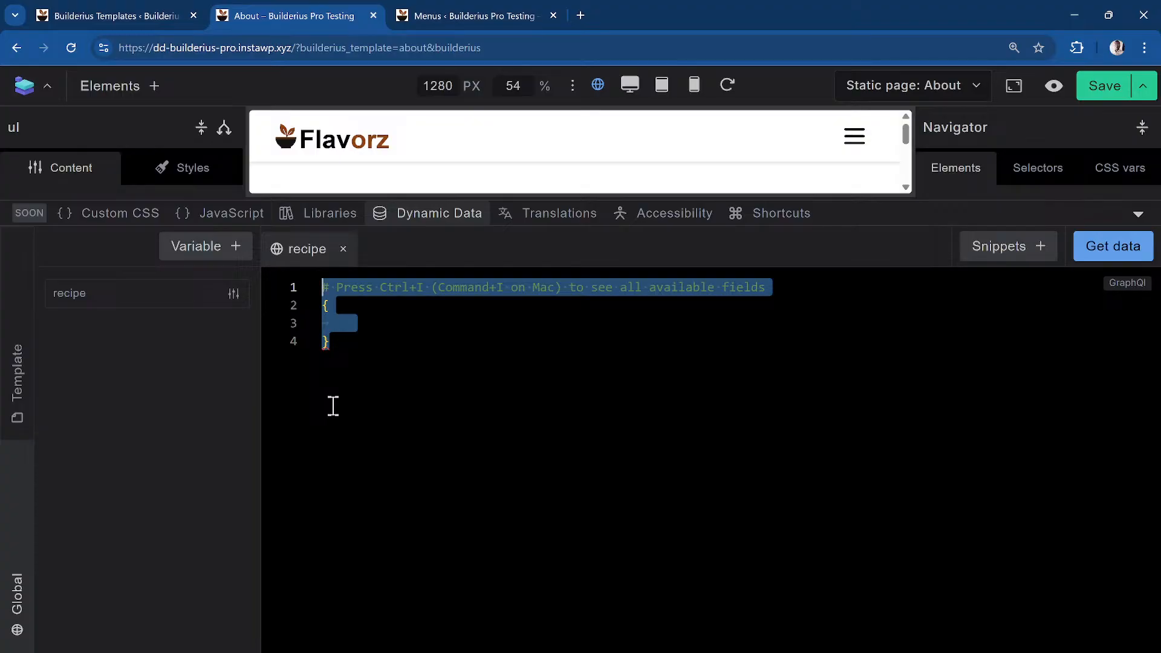
Replace the recipe query with the pasted Custom posts query and review its lines
{"action": "key", "text": "BackSpace"}
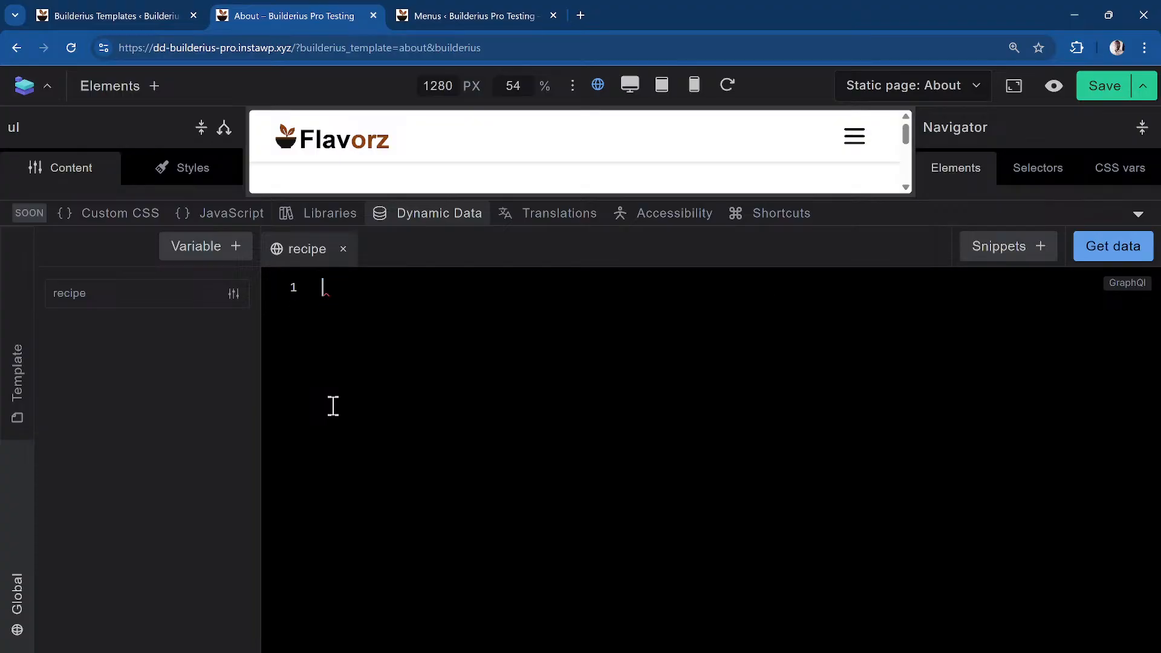
{"action": "key", "text": "ctrl+v"}
{"action": "scroll", "coordinate": [332, 404], "scroll_direction": "up", "scroll_amount": 5}
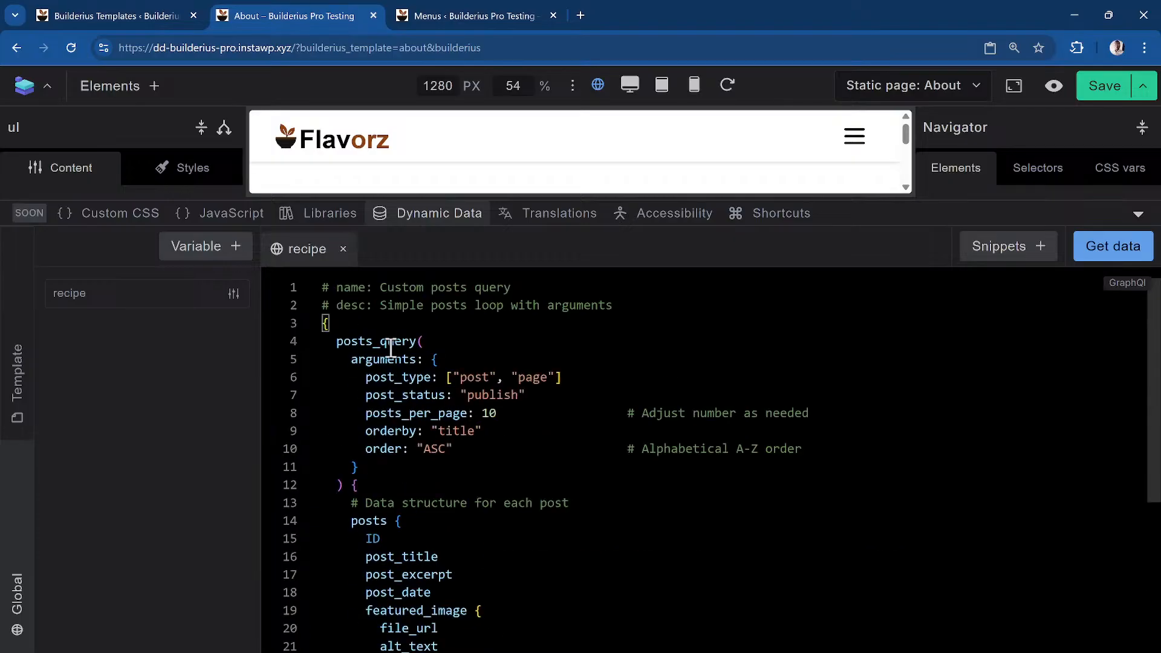
{"action": "scroll", "coordinate": [488, 446], "scroll_direction": "down", "scroll_amount": 5}
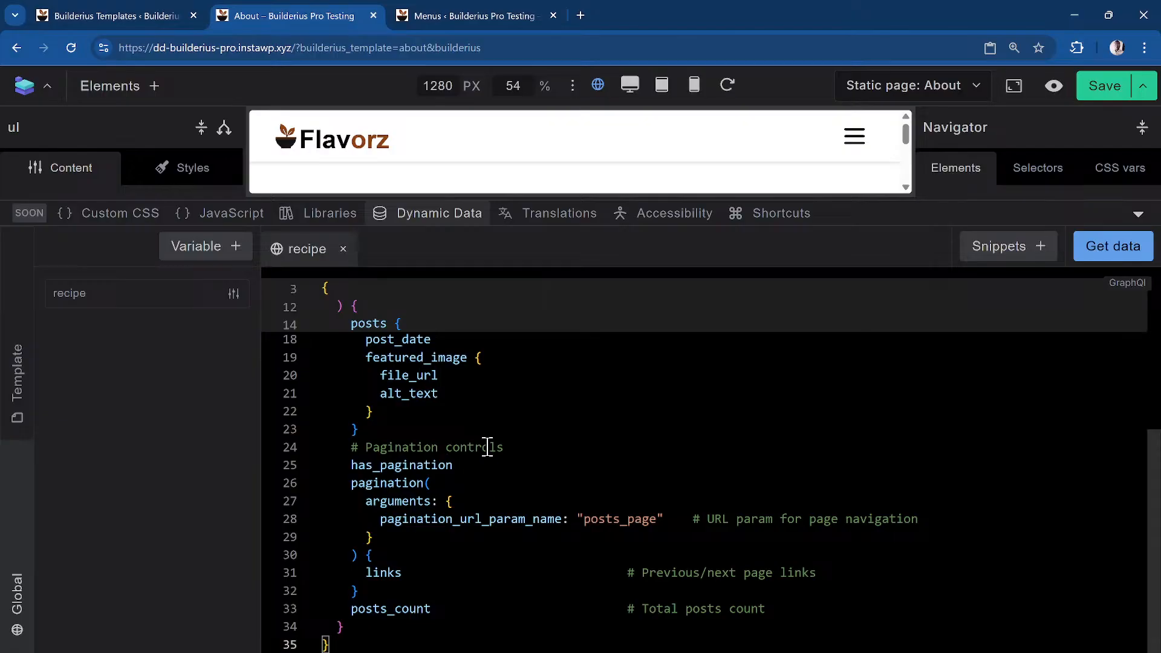
{"action": "scroll", "coordinate": [488, 448], "scroll_direction": "up", "scroll_amount": 5}
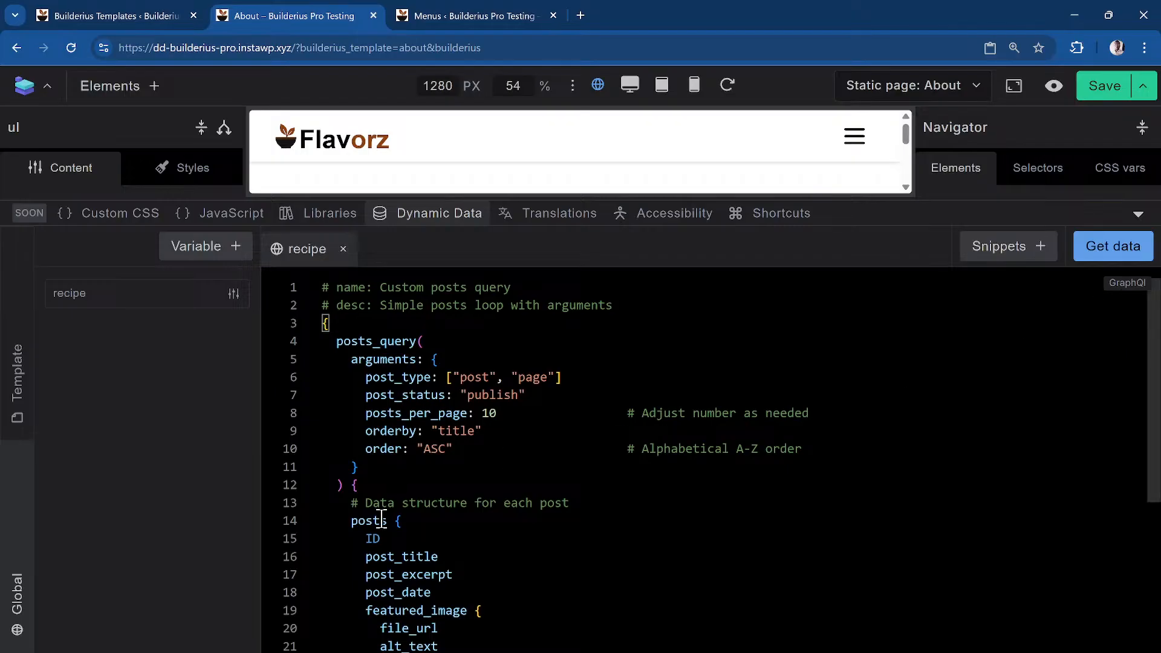
{"action": "scroll", "coordinate": [393, 534], "scroll_direction": "down", "scroll_amount": 1}
{"action": "scroll", "coordinate": [394, 533], "scroll_direction": "up", "scroll_amount": 1}
{"action": "left_click", "coordinate": [582, 375]}
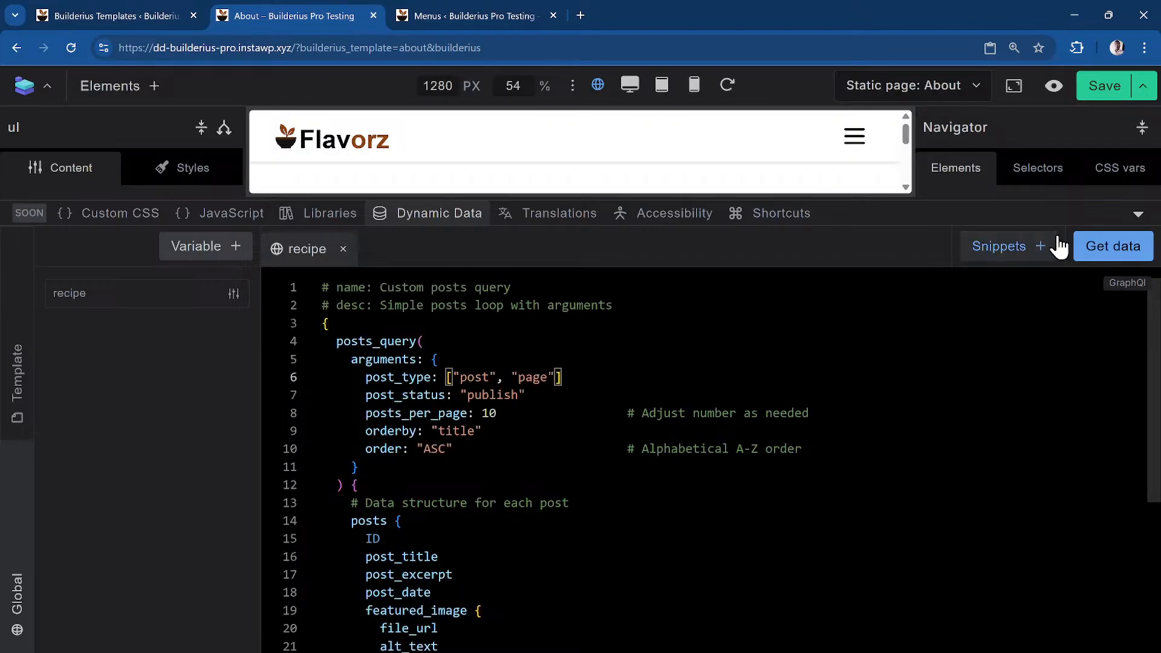
Run the pasted posts query and inspect its JSON results
{"action": "left_click", "coordinate": [1113, 247]}
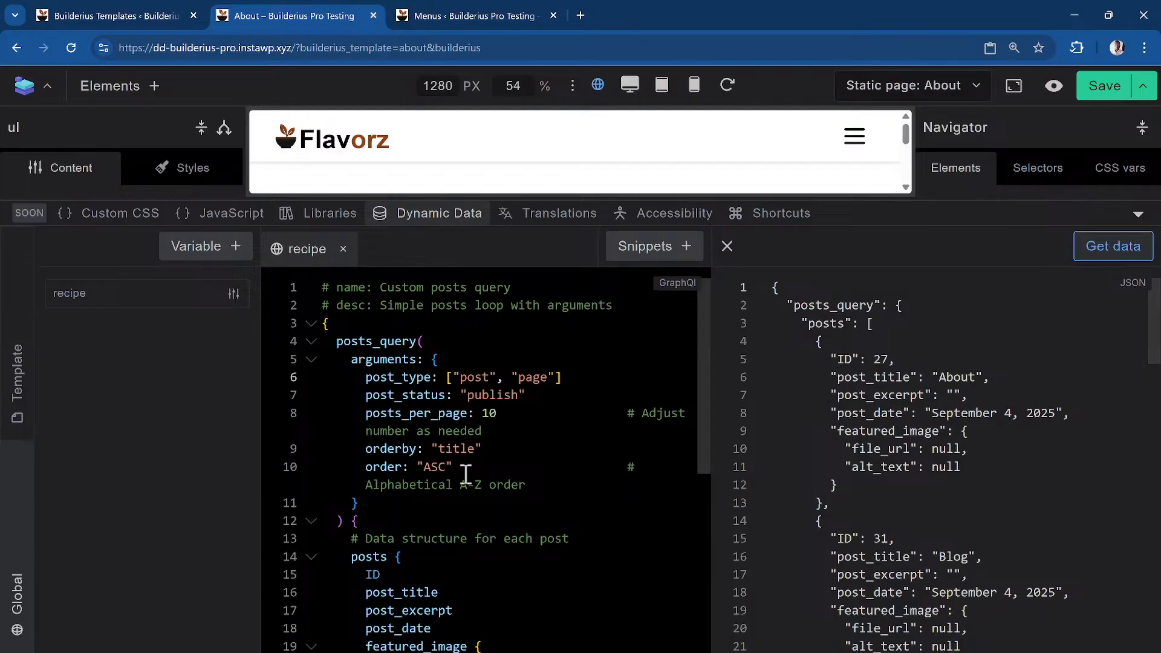
{"action": "scroll", "coordinate": [432, 372], "scroll_direction": "down", "scroll_amount": 3}
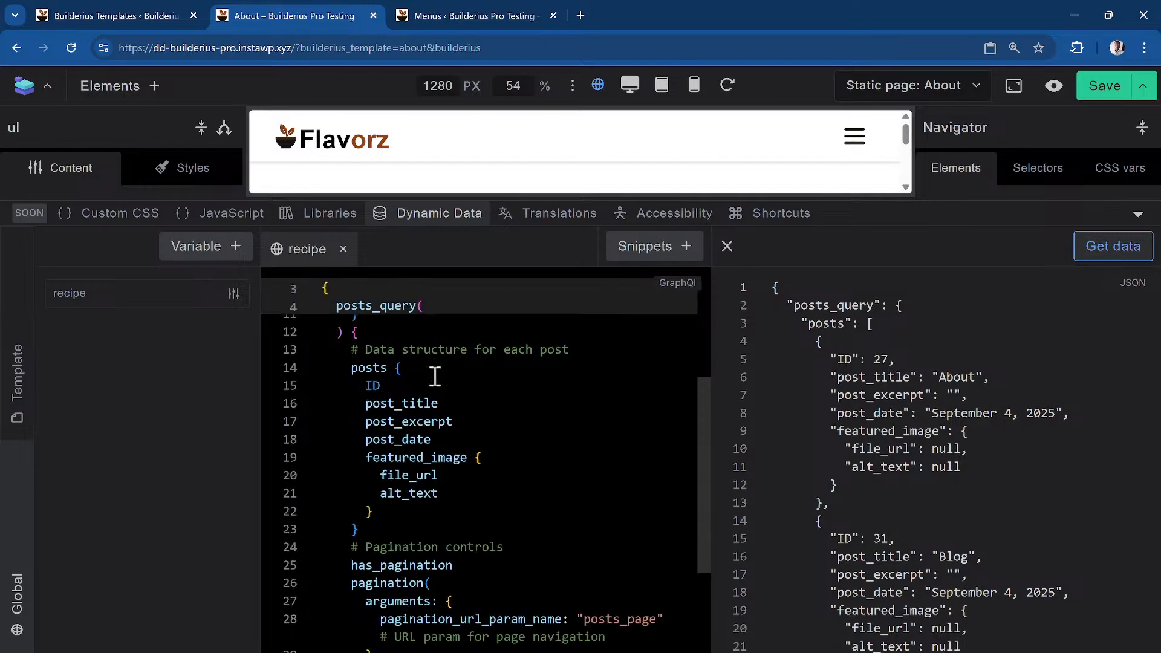
{"action": "scroll", "coordinate": [356, 396], "scroll_direction": "down", "scroll_amount": 1}
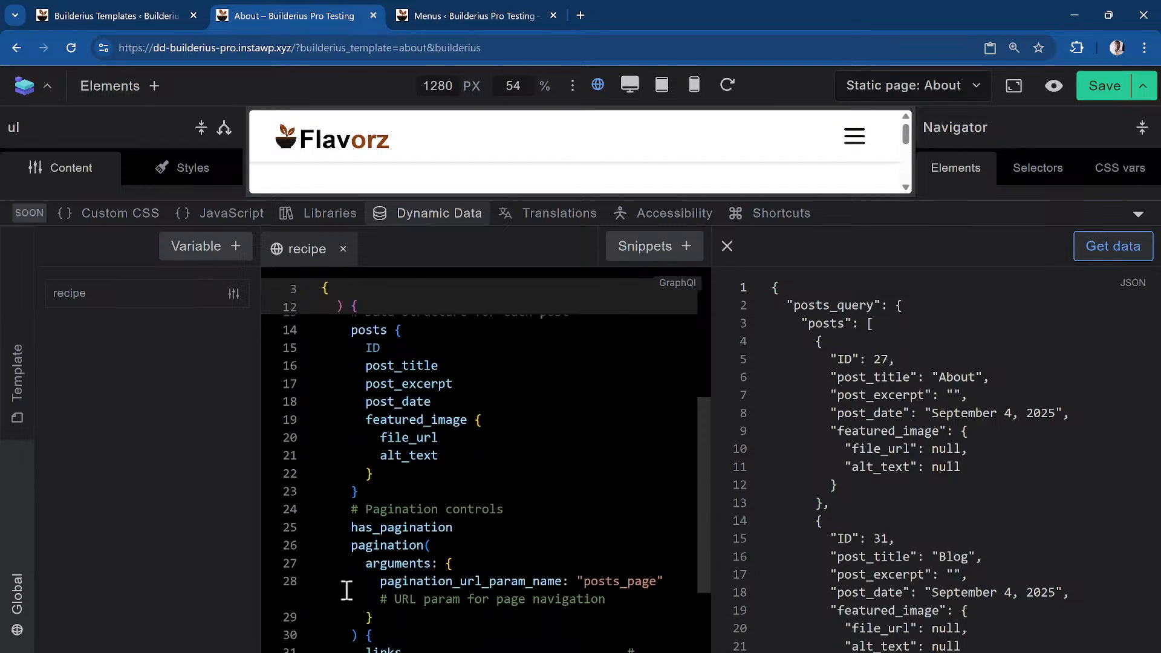
{"action": "mouse_move", "coordinate": [394, 331]}
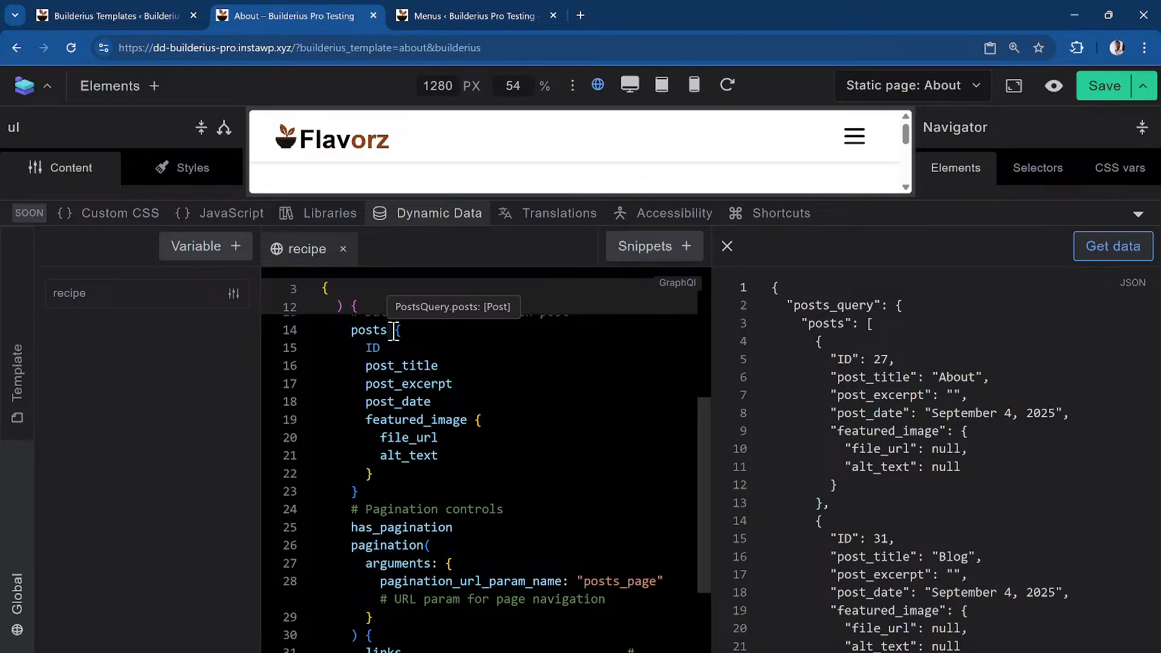
{"action": "scroll", "coordinate": [901, 384], "scroll_direction": "down", "scroll_amount": 1}
{"action": "scroll", "coordinate": [900, 387], "scroll_direction": "up", "scroll_amount": 1}
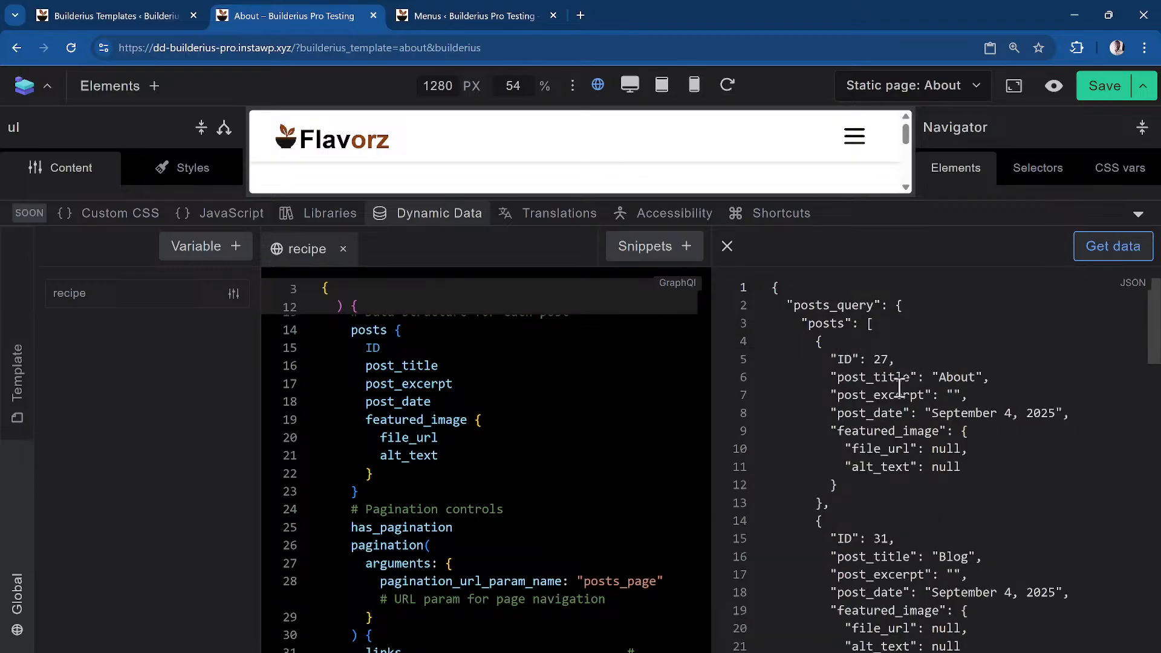
{"action": "scroll", "coordinate": [850, 532], "scroll_direction": "down", "scroll_amount": 1}
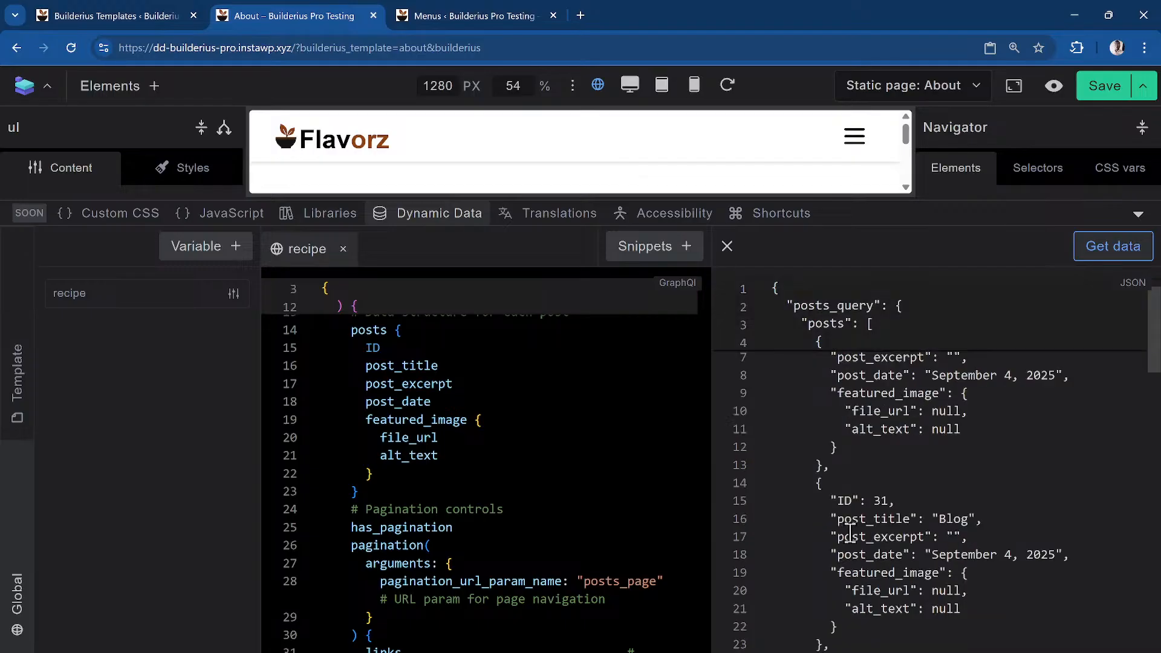
{"action": "scroll", "coordinate": [850, 532], "scroll_direction": "down", "scroll_amount": 4}
{"action": "scroll", "coordinate": [847, 471], "scroll_direction": "up", "scroll_amount": 6}
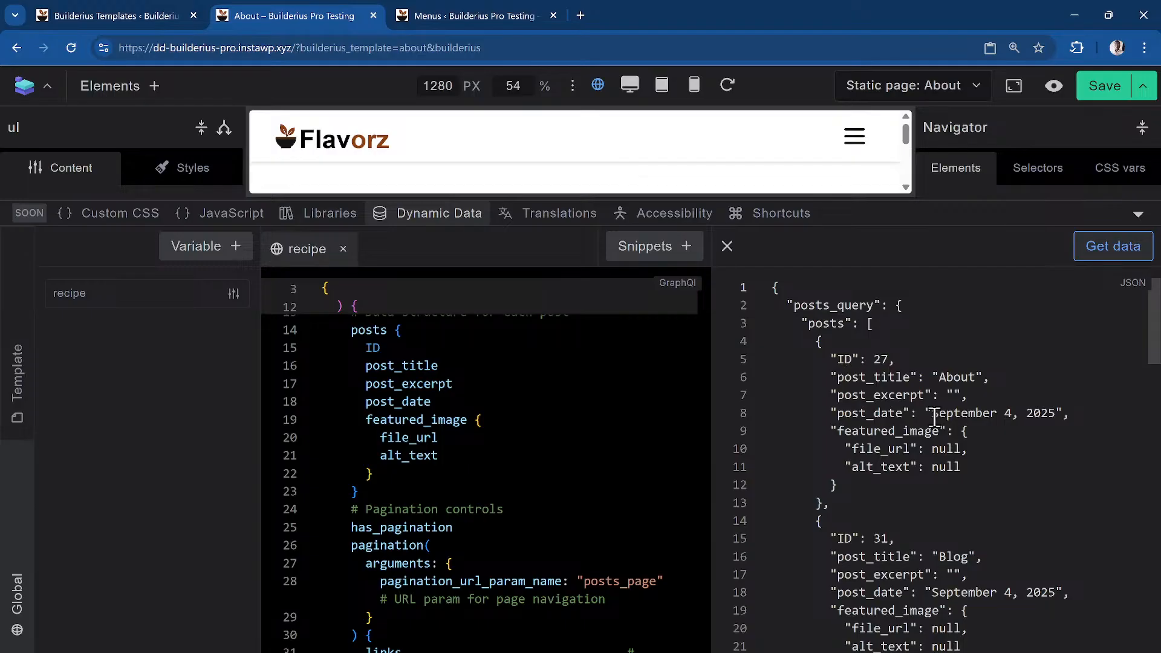
{"action": "scroll", "coordinate": [934, 418], "scroll_direction": "down", "scroll_amount": 3}
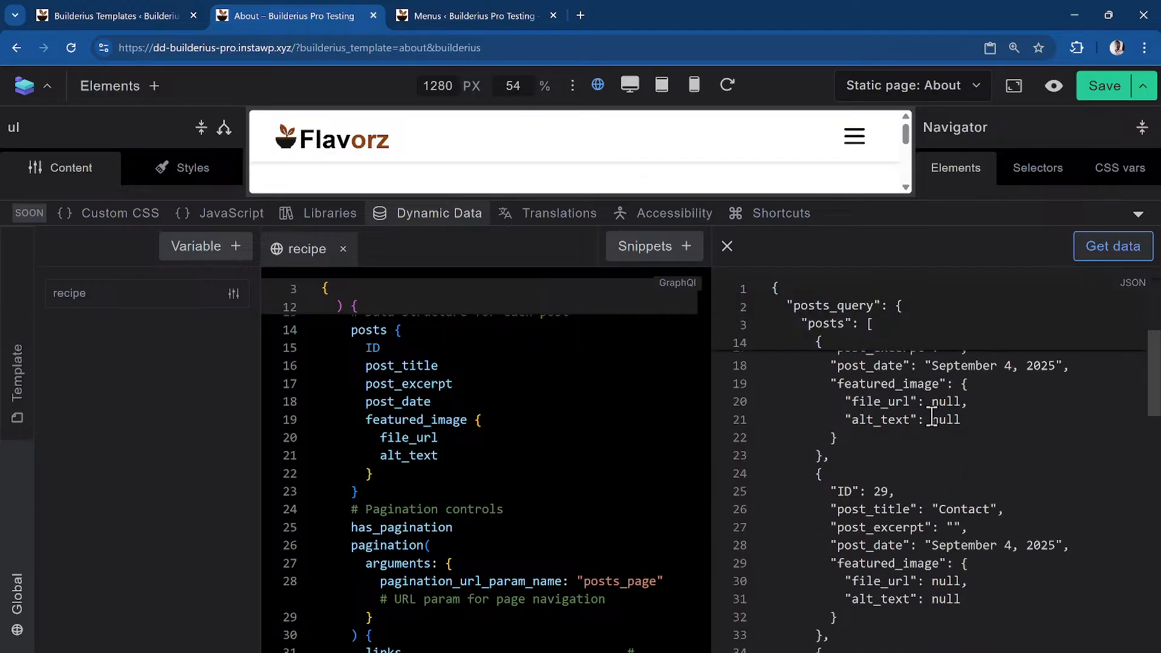
{"action": "scroll", "coordinate": [933, 418], "scroll_direction": "up", "scroll_amount": 3}
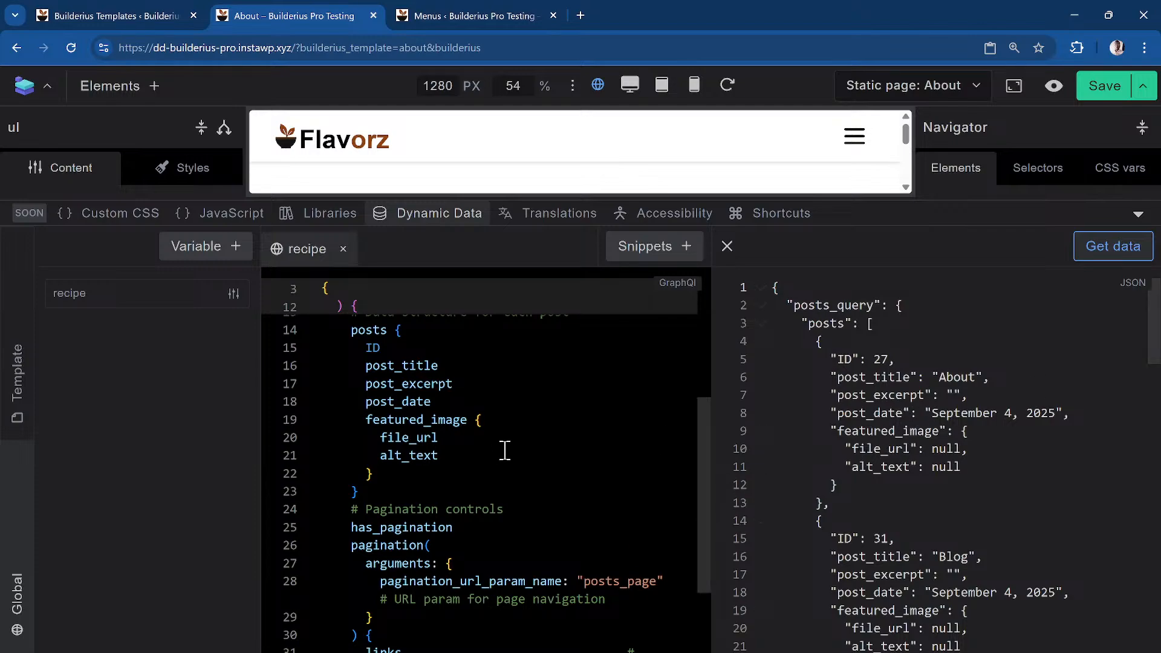
{"action": "scroll", "coordinate": [505, 451], "scroll_direction": "up", "scroll_amount": 5}
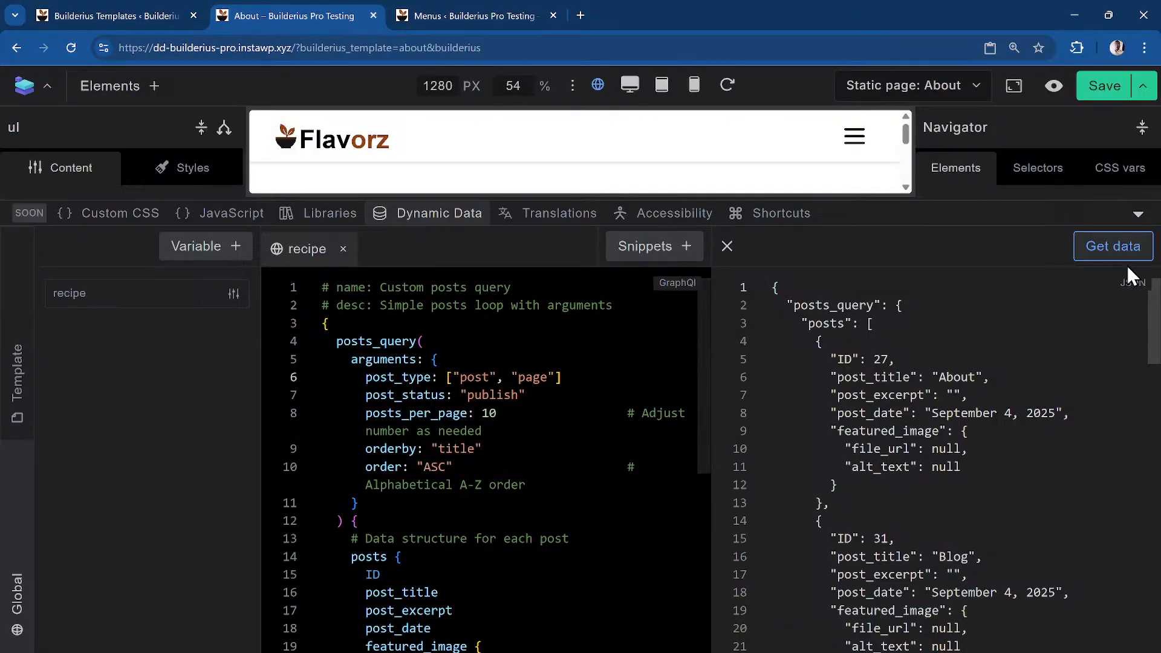
Close the JSON results and delete the entire query
{"action": "left_click", "coordinate": [727, 247]}
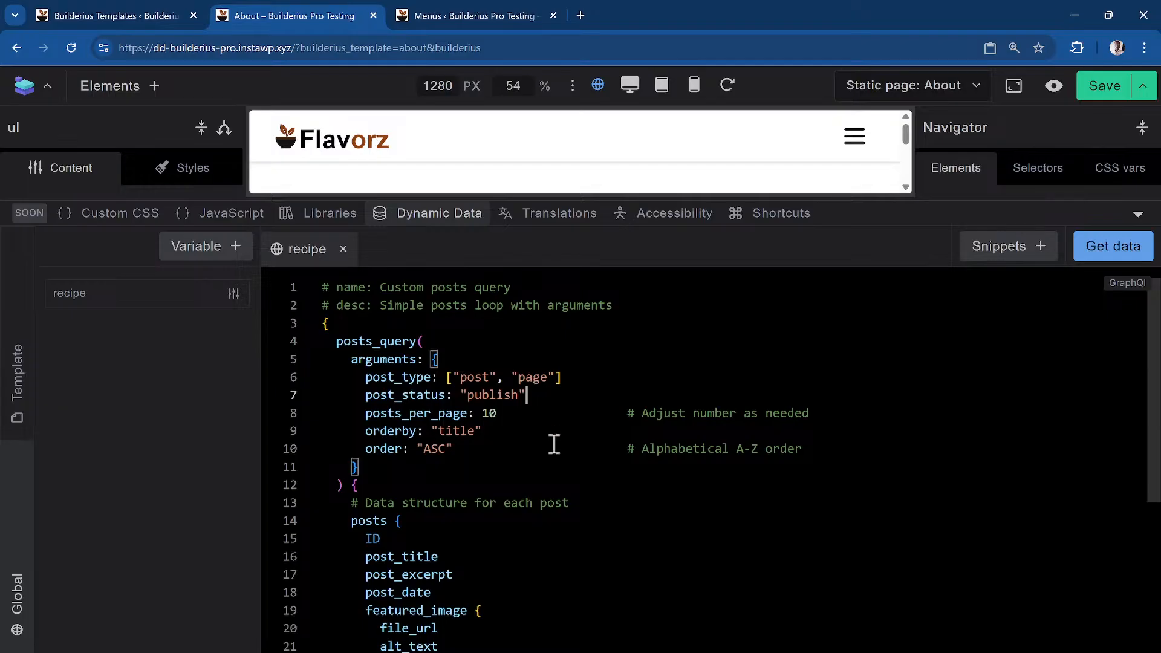
{"action": "key", "text": "ctrl+a"}
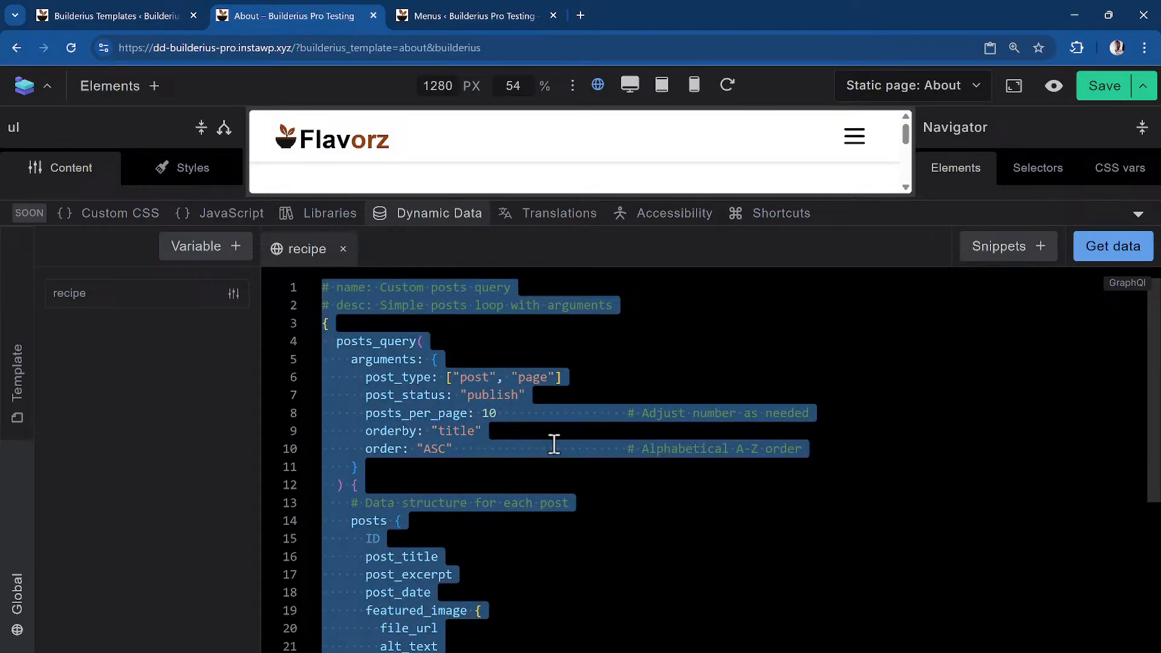
{"action": "key", "text": "BackSpace"}
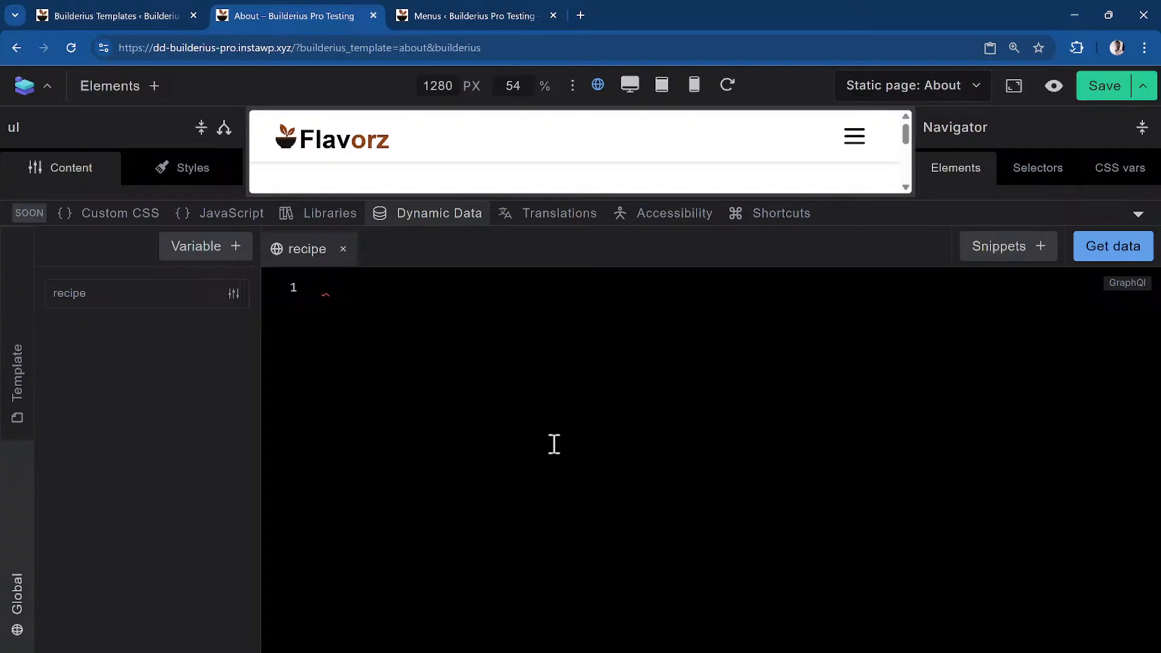
Open a new query with braces and insert a posts_query block with arguments
{"action": "type", "text": "{"}
{"action": "key", "text": "Escape"}
{"action": "key", "text": "Return"}
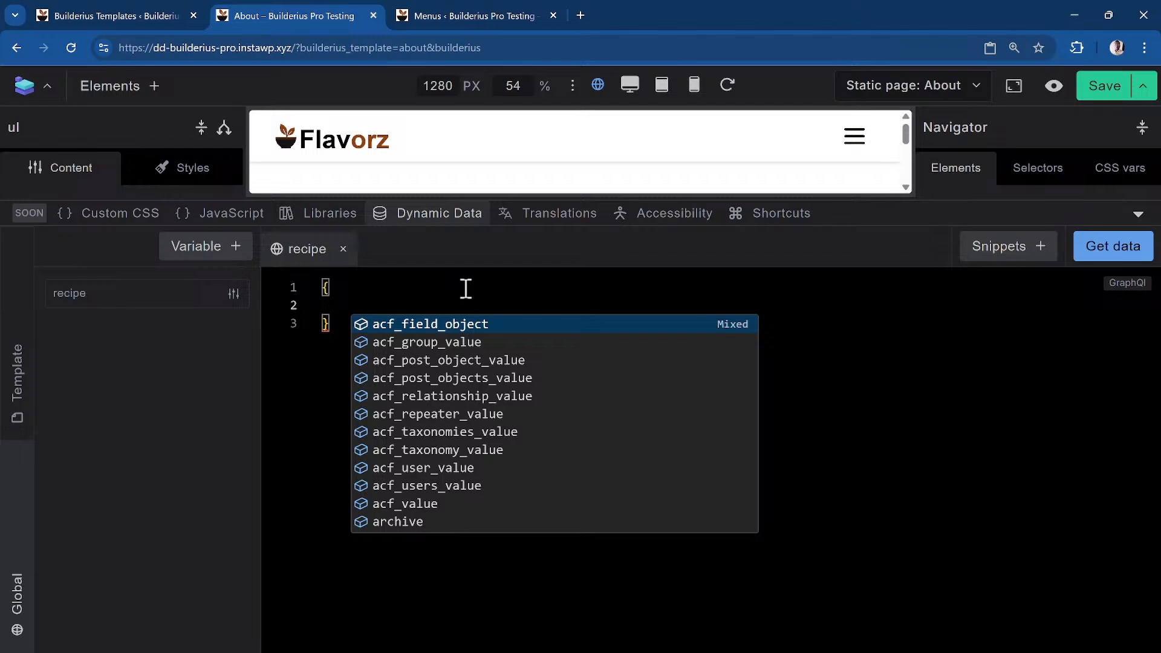
{"action": "type", "text": "post"}
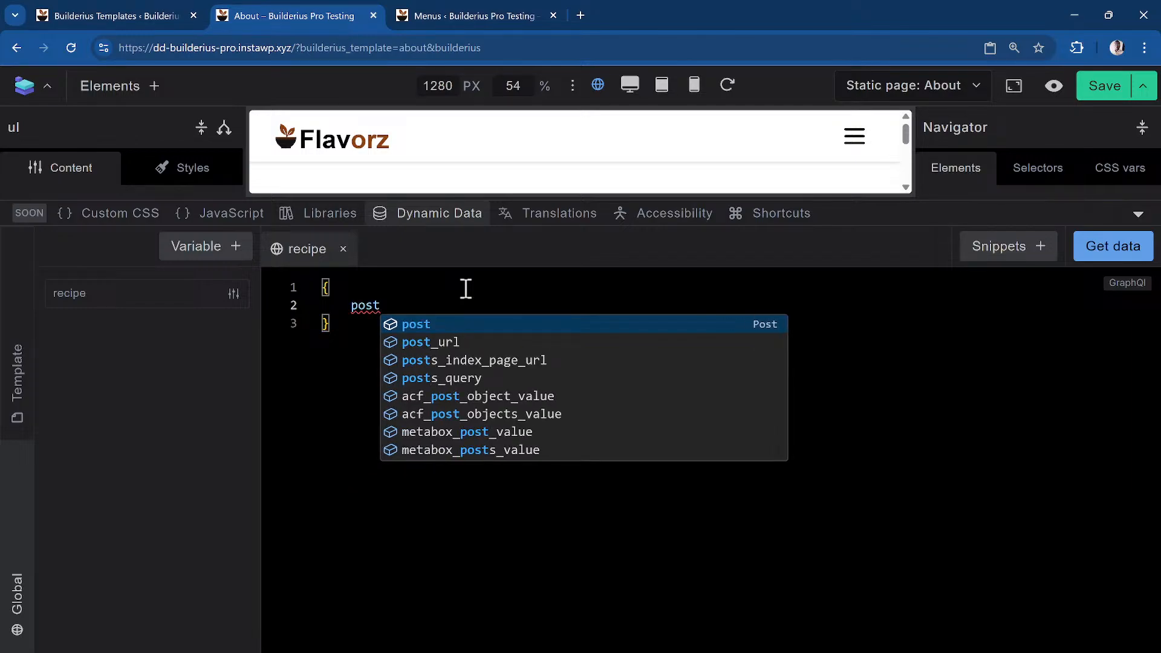
{"action": "key", "text": "Down"}
{"action": "key", "text": "Down"}
{"action": "key", "text": "Down"}
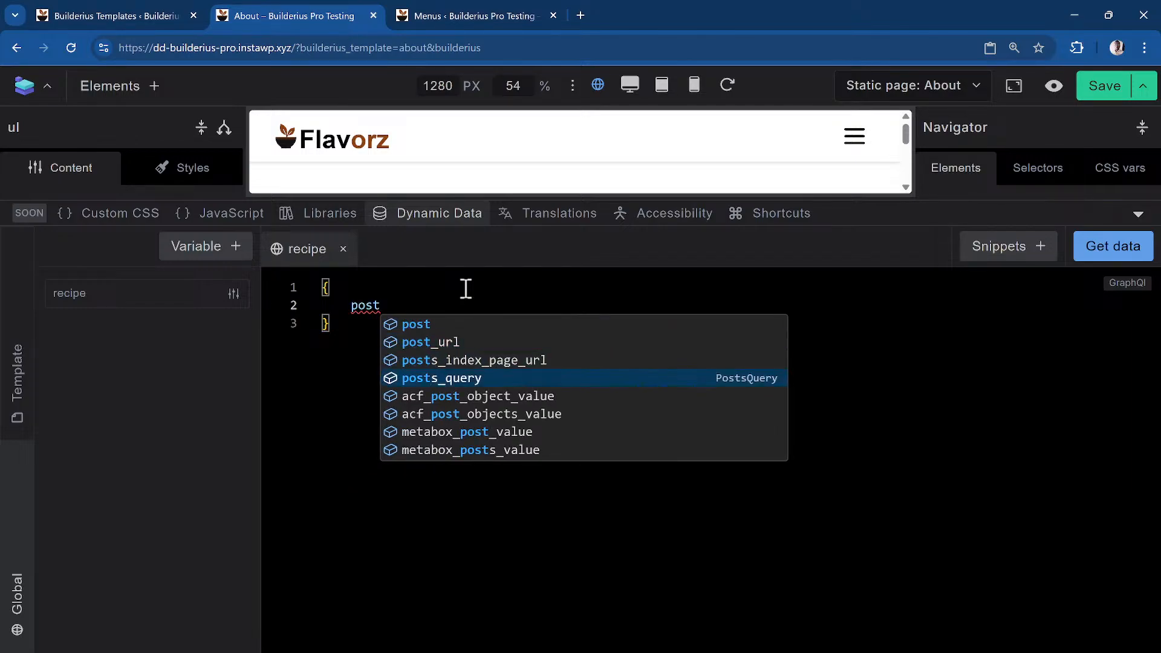
{"action": "key", "text": "Return"}
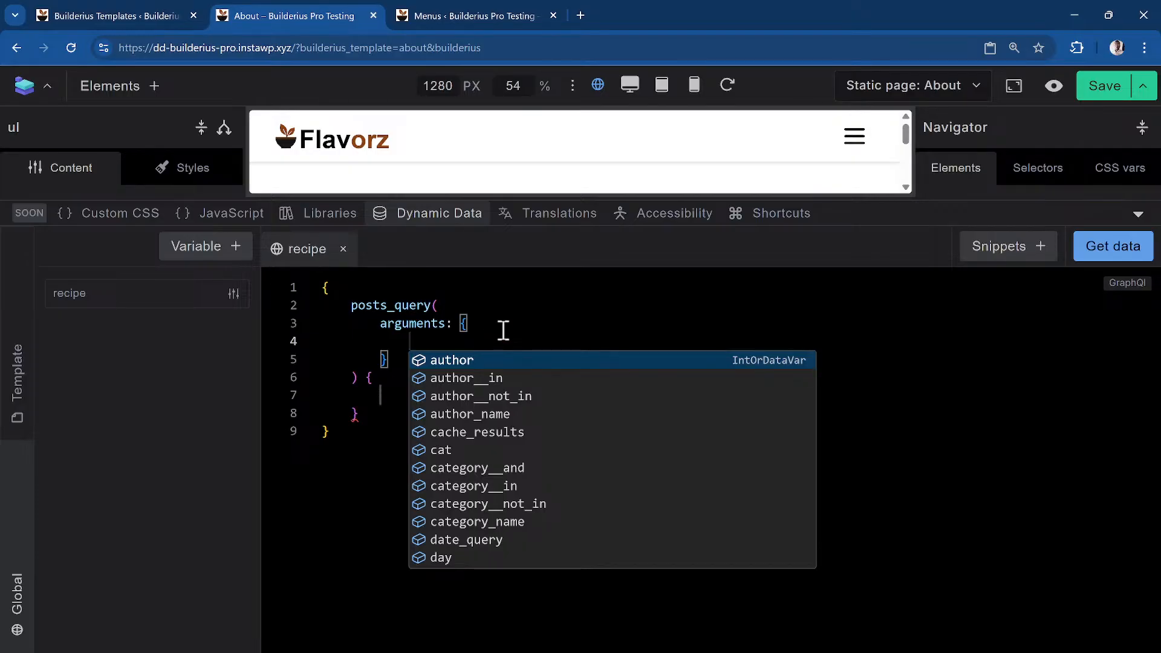
Set the arguments post_type to "recipes" and posts_per_page to 3
{"action": "type", "text": "post_t"}
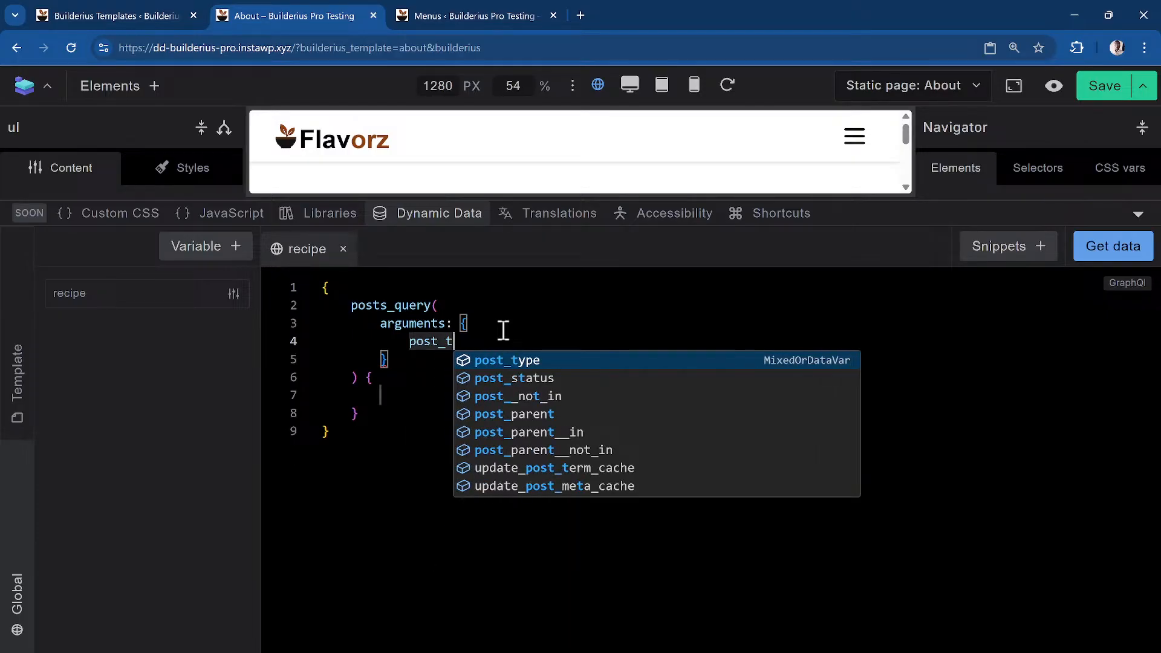
{"action": "key", "text": "Return"}
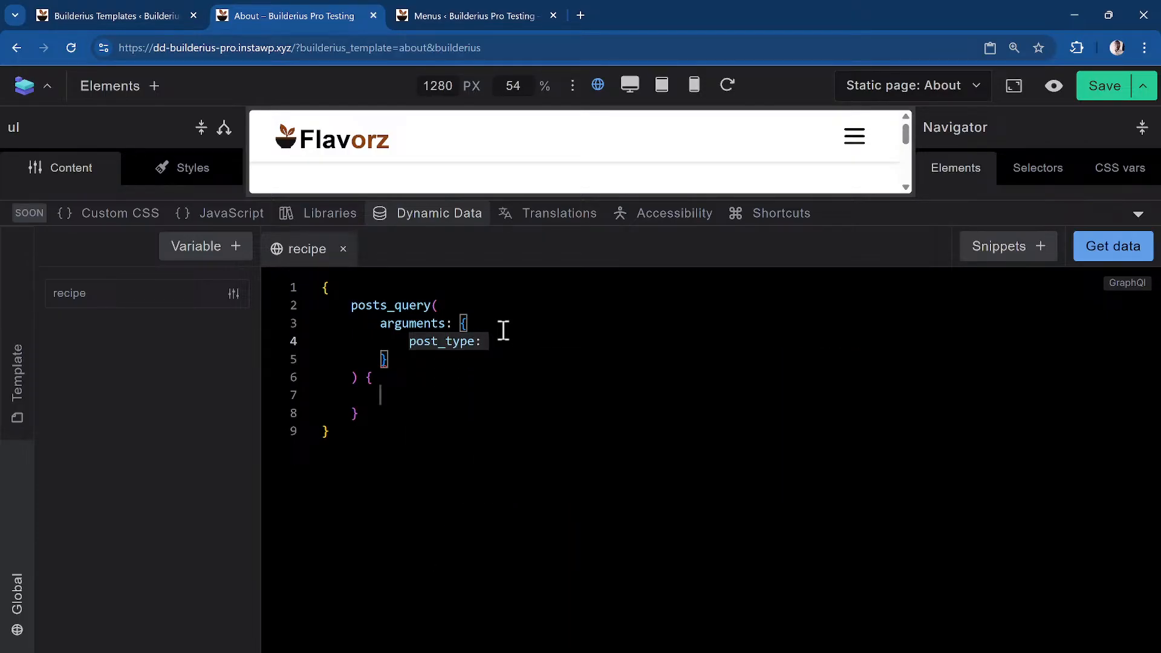
{"action": "type", "text": "\"recipes\","}
{"action": "key", "text": "Return"}
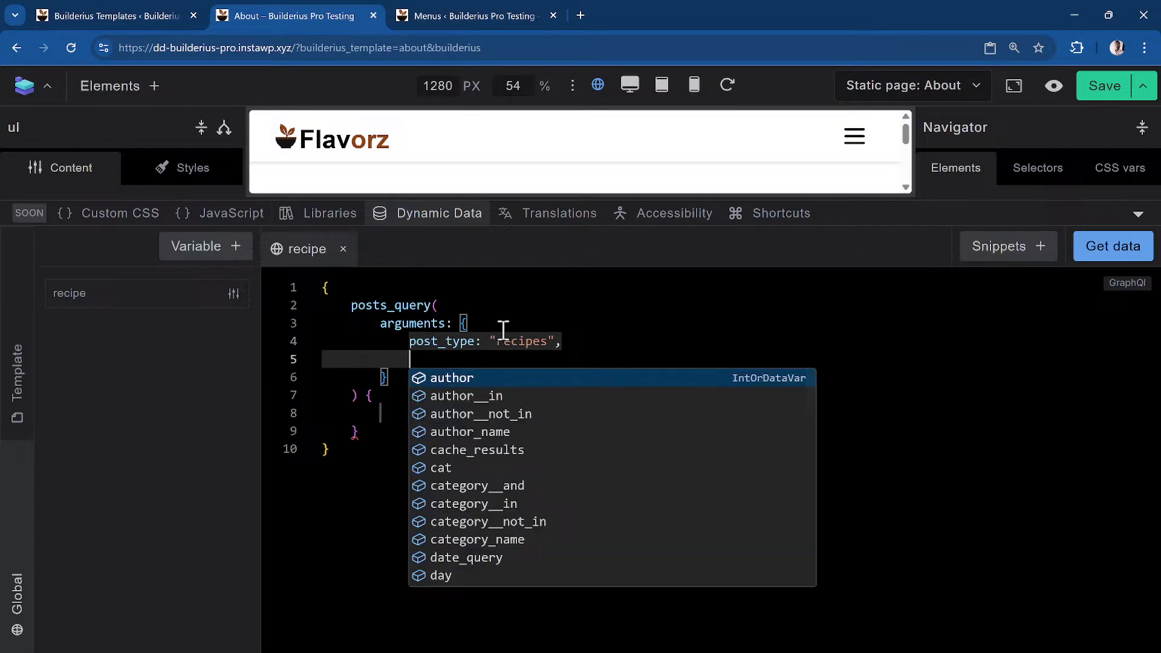
{"action": "type", "text": "posts"}
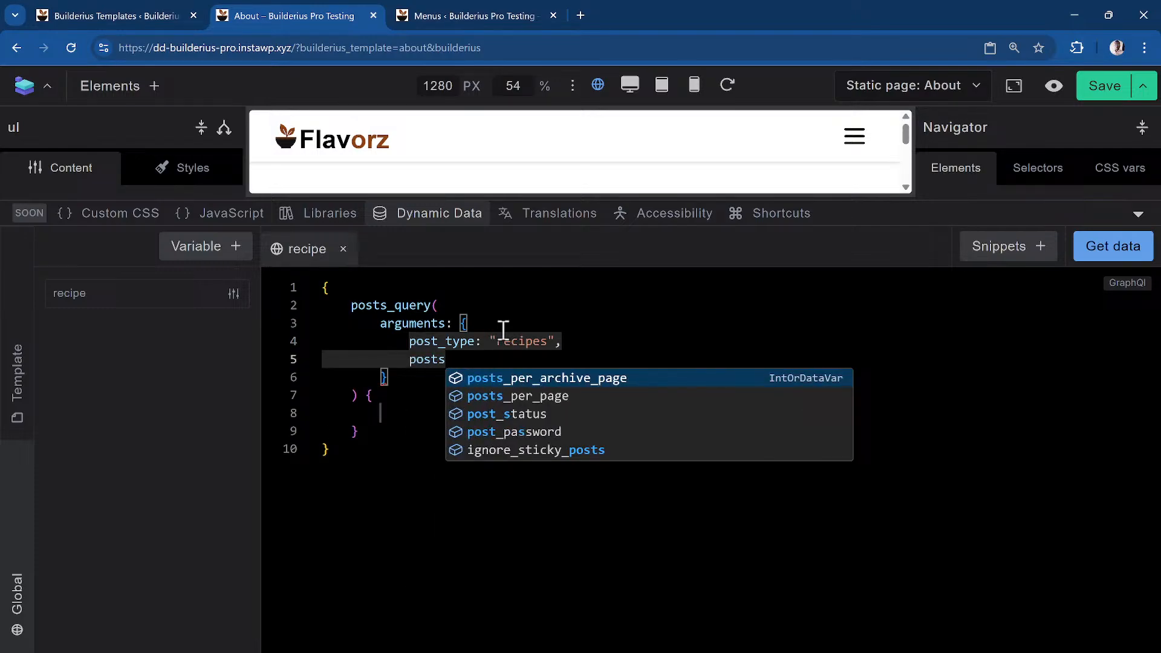
{"action": "key", "text": "BackSpace"}
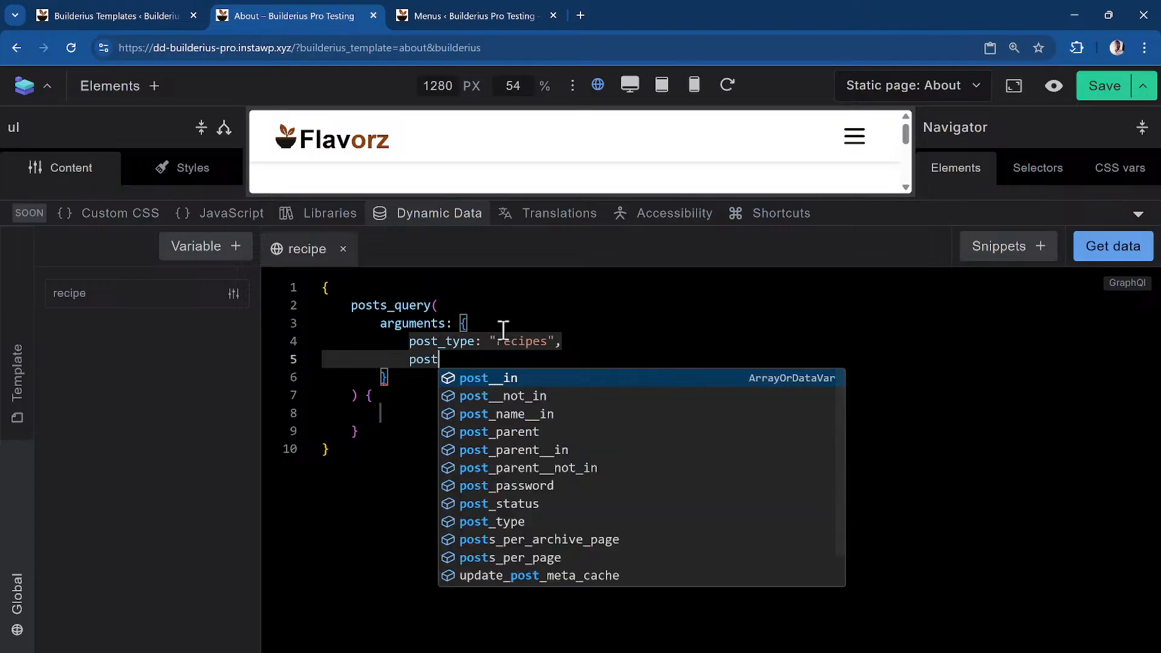
{"action": "type", "text": "per"}
{"action": "key", "text": "BackSpace"}
{"action": "key", "text": "BackSpace"}
{"action": "key", "text": "BackSpace"}
{"action": "key", "text": "BackSpace"}
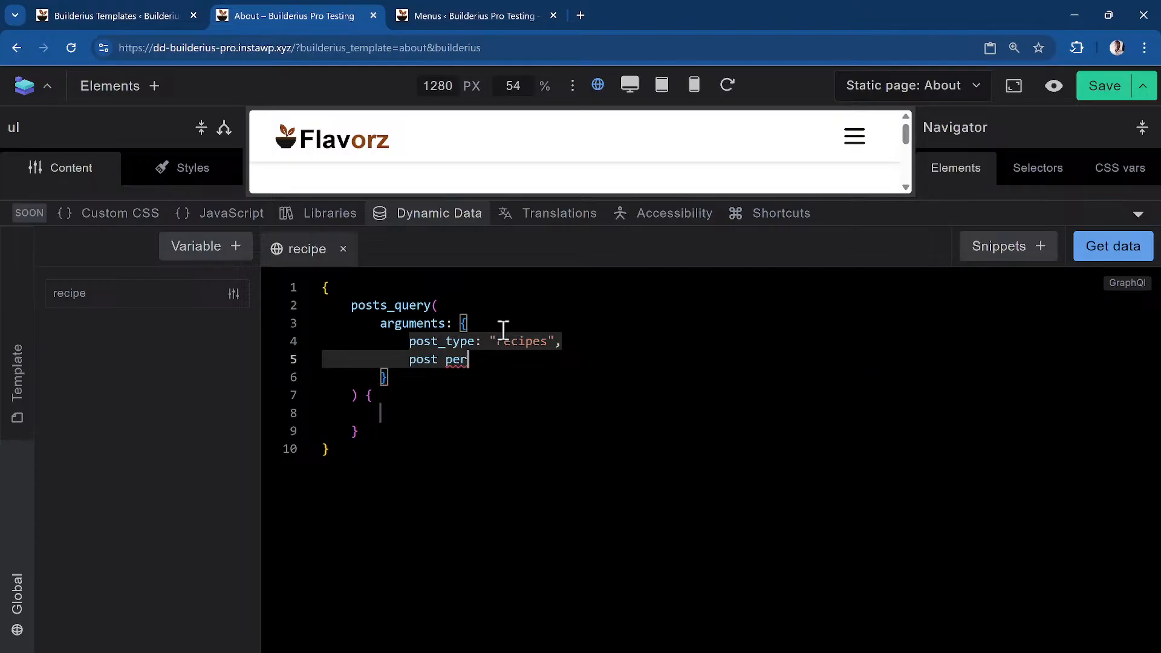
{"action": "type", "text": "s"}
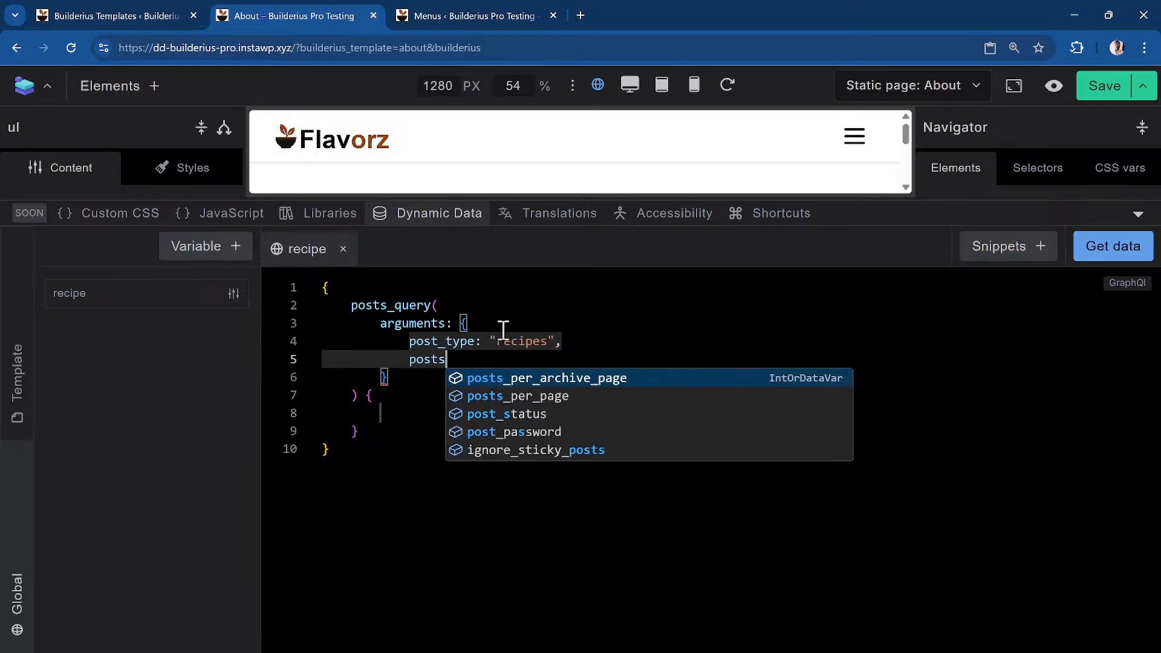
{"action": "key", "text": "Down"}
{"action": "key", "text": "Return"}
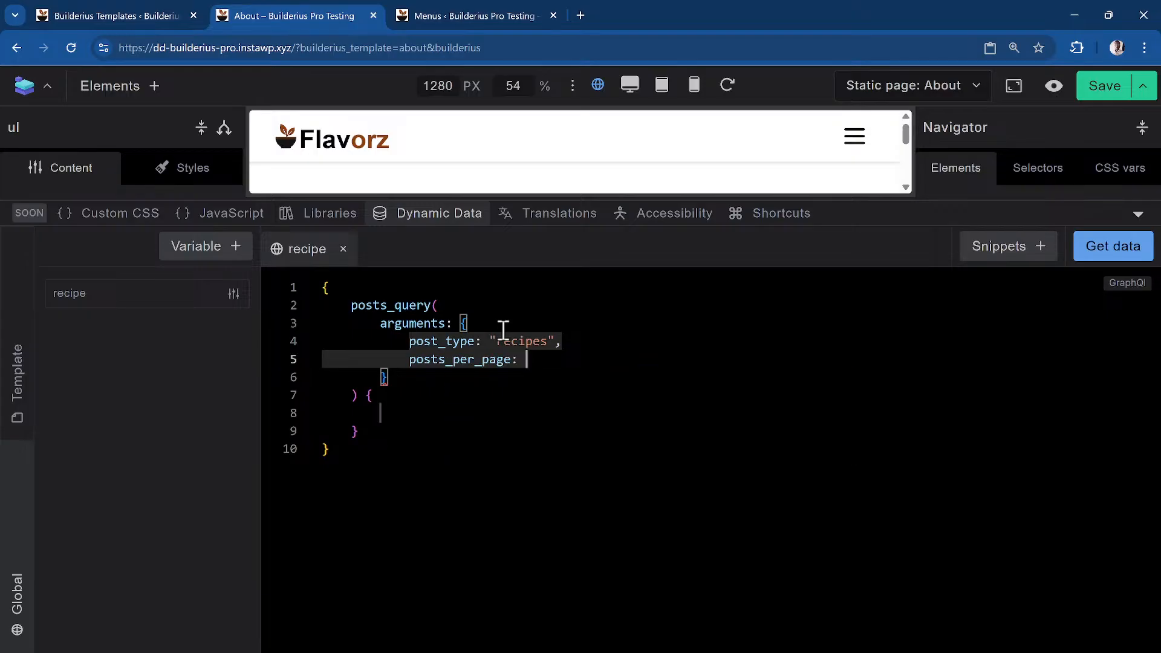
{"action": "type", "text": "3,"}
{"action": "key", "text": "Return"}
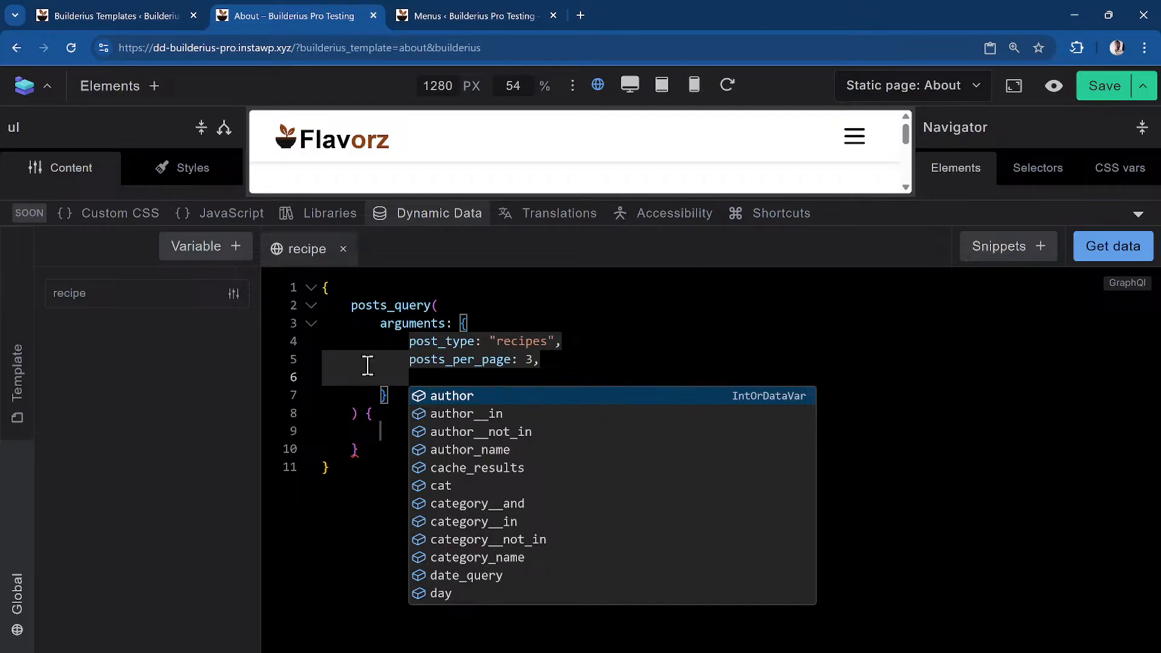
Add an ID field to the query's selection block, then remove it as misplaced
{"action": "left_click", "coordinate": [382, 430]}
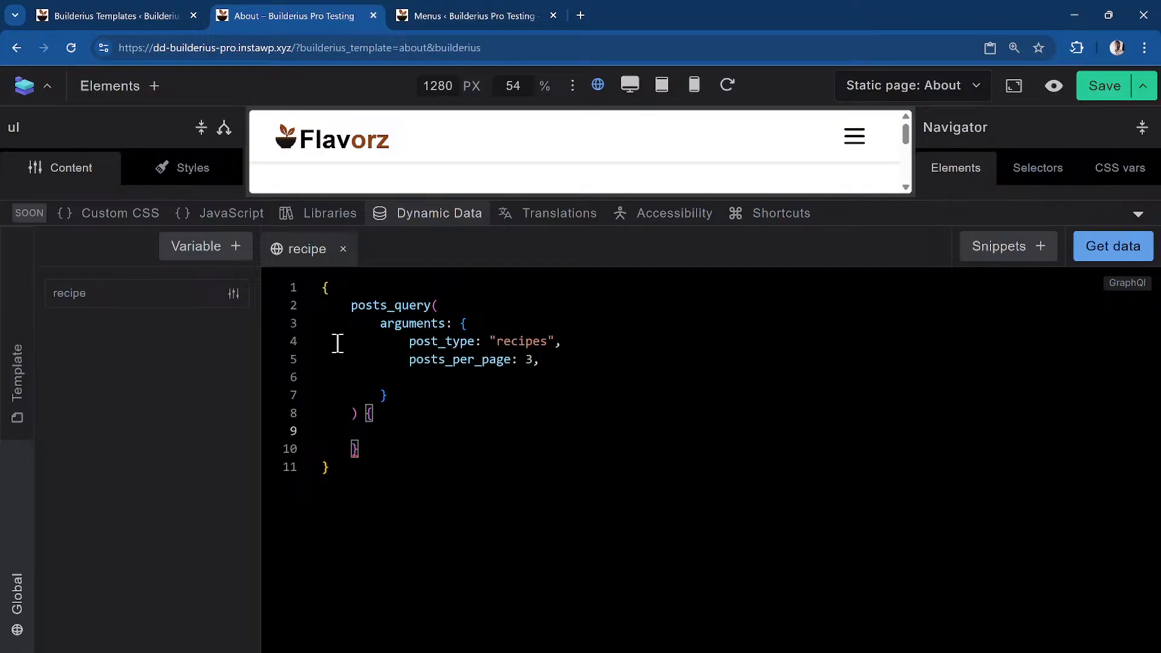
{"action": "type", "text": "ID,"}
{"action": "key", "text": "Return"}
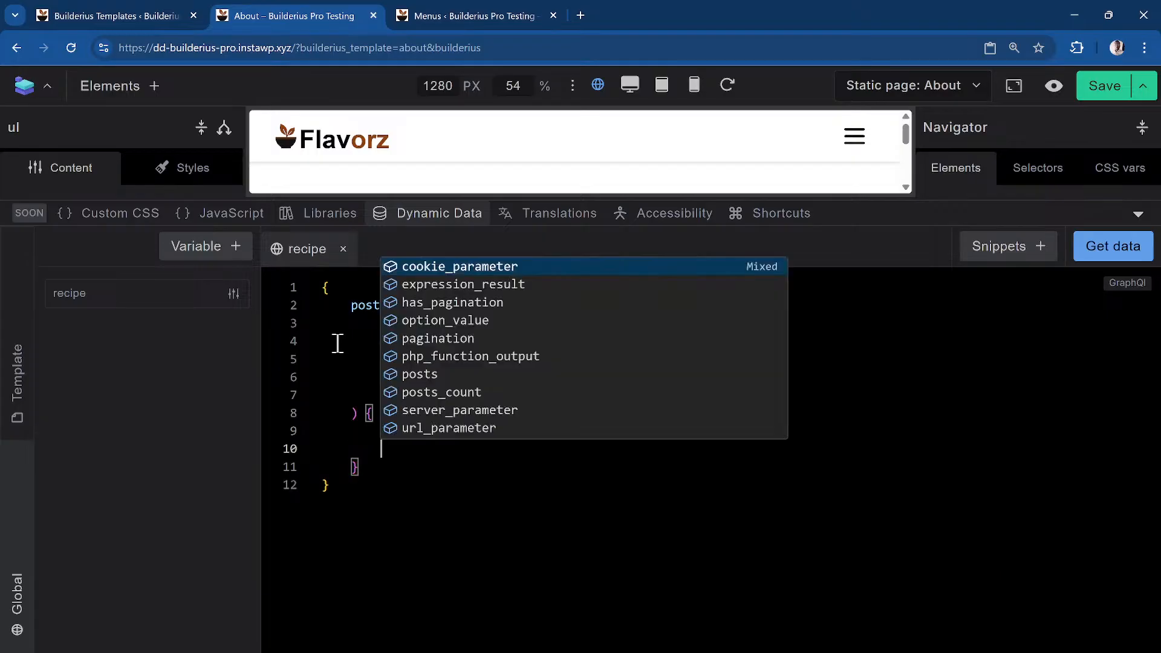
{"action": "key", "text": "Escape"}
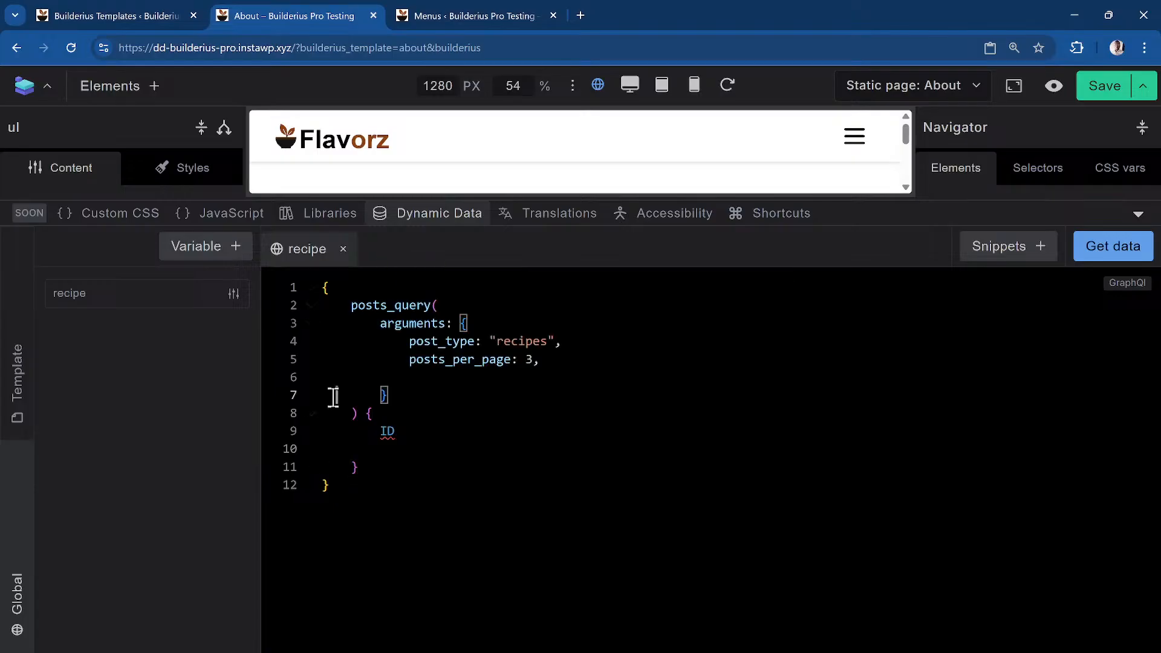
{"action": "left_click", "coordinate": [445, 431]}
{"action": "key", "text": "BackSpace"}
{"action": "key", "text": "BackSpace"}
{"action": "key", "text": "BackSpace"}
{"action": "key", "text": "BackSpace"}
{"action": "key", "text": "BackSpace"}
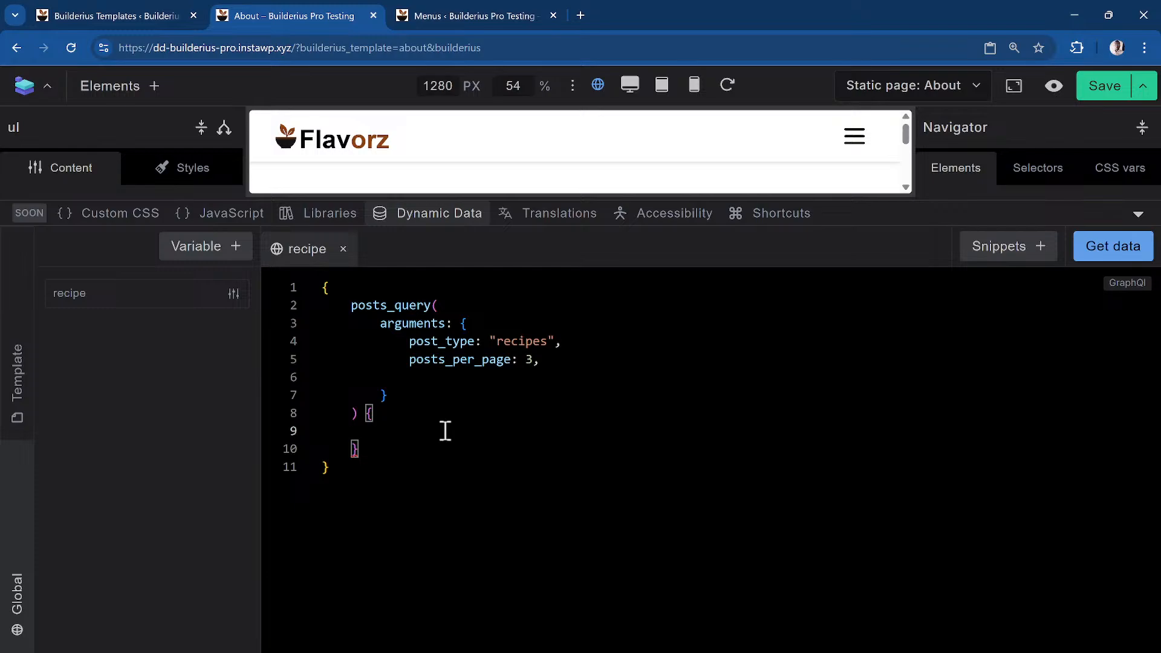
Insert a posts field, type ID inside it, and browse the suggested post fields
{"action": "key", "text": "ctrl+space"}
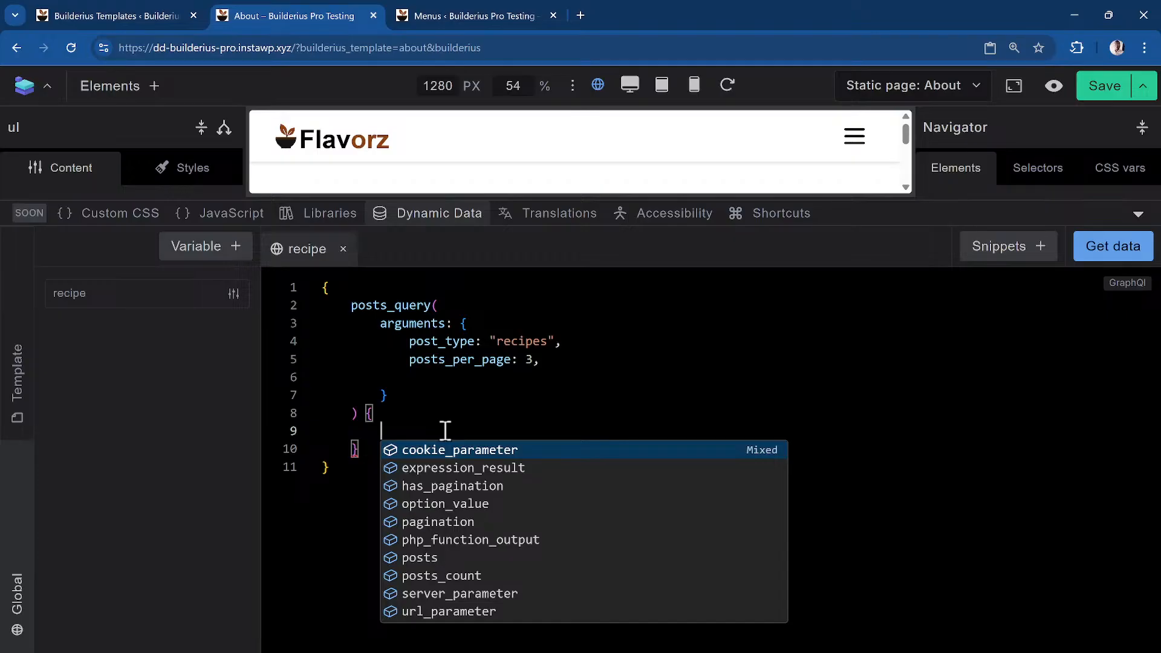
{"action": "type", "text": "post"}
{"action": "key", "text": "Return"}
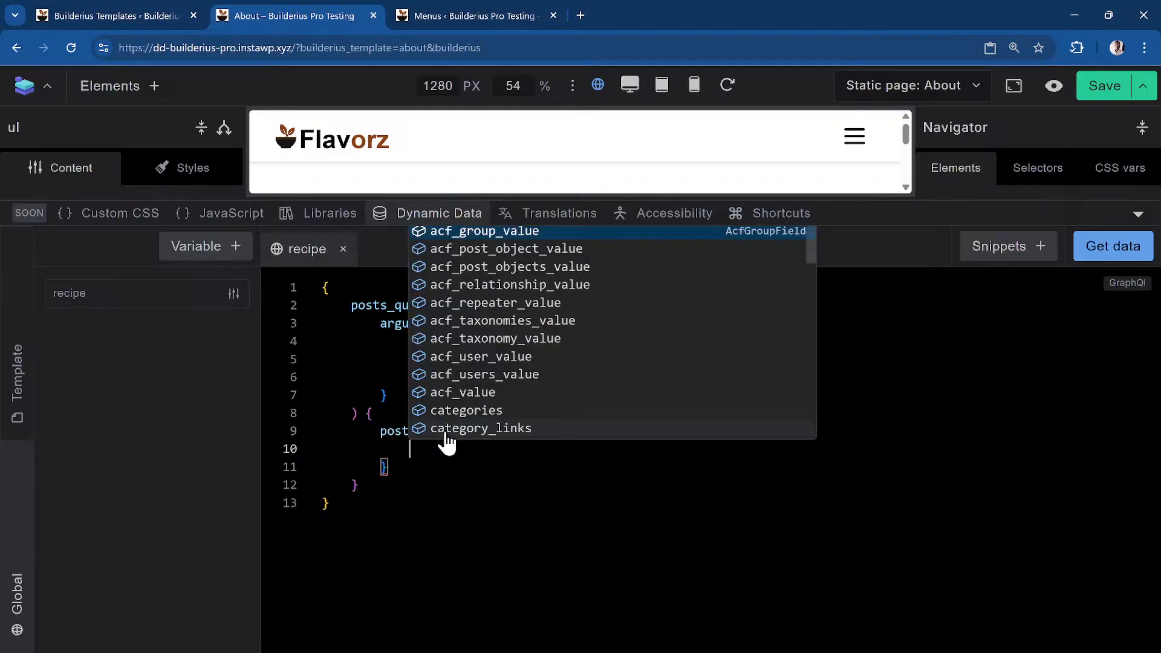
{"action": "left_click", "coordinate": [357, 379]}
{"action": "left_click", "coordinate": [474, 448]}
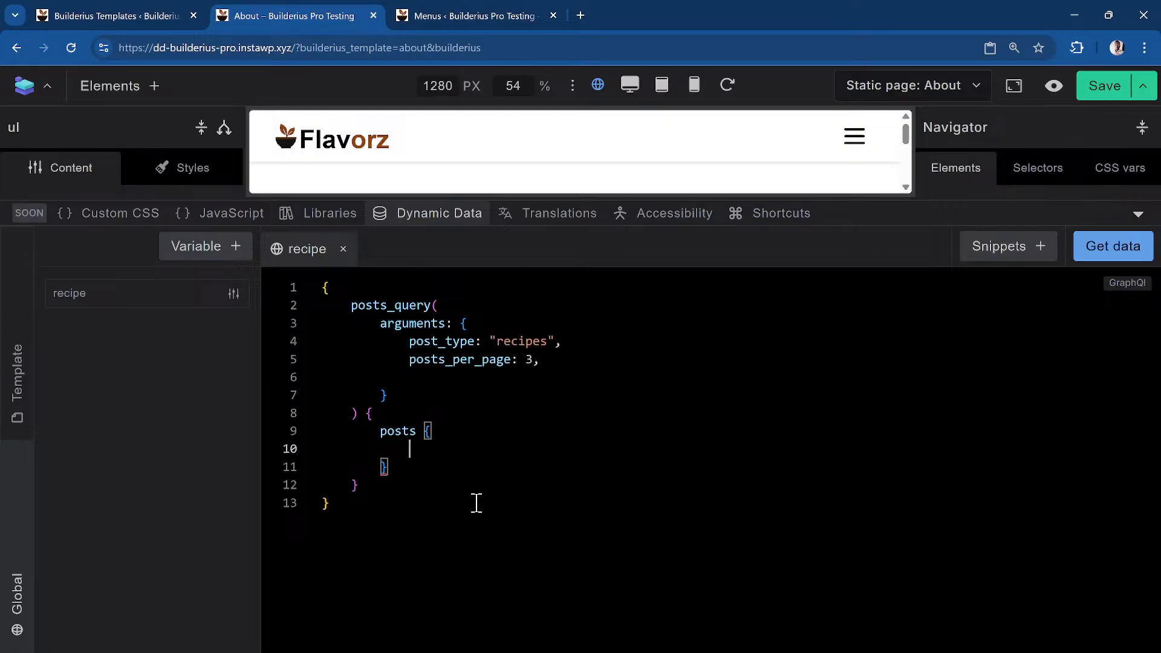
{"action": "type", "text": "ID"}
{"action": "key", "text": "Escape"}
{"action": "key", "text": "Return"}
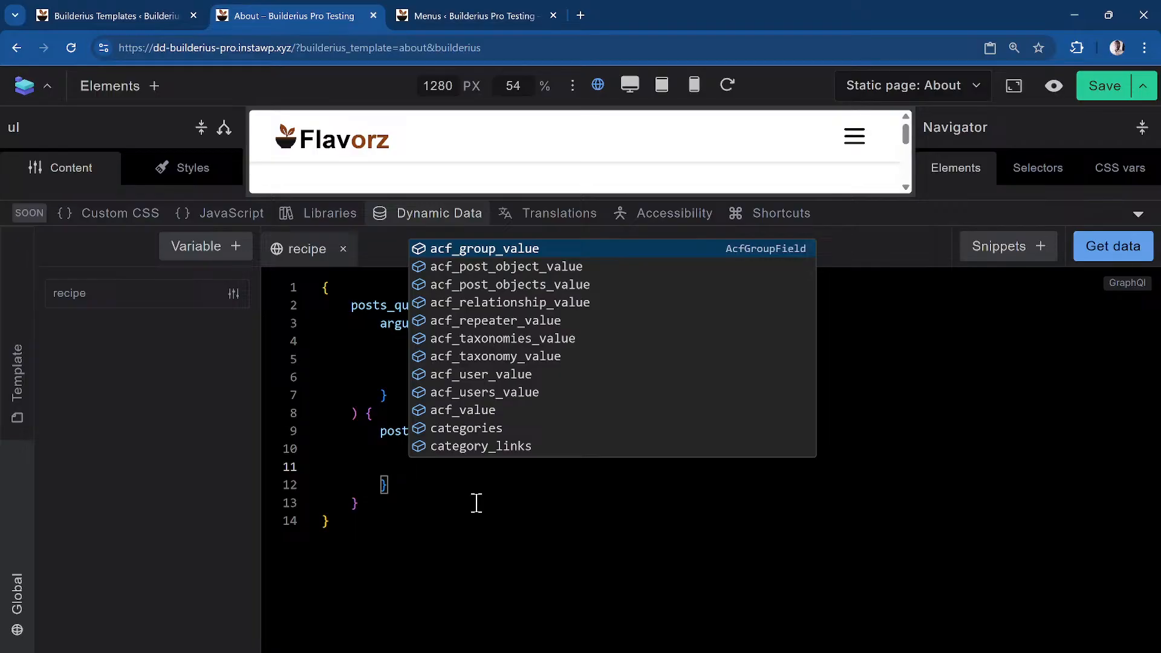
{"action": "scroll", "coordinate": [563, 333], "scroll_direction": "down", "scroll_amount": 10}
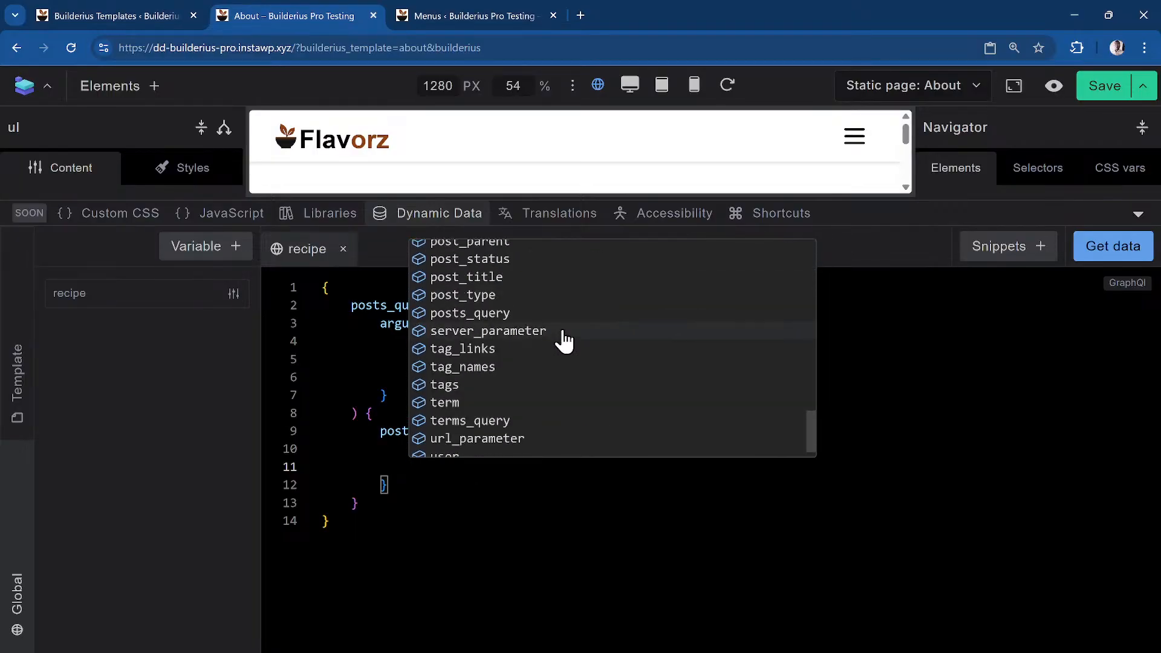
{"action": "scroll", "coordinate": [516, 446], "scroll_direction": "up", "scroll_amount": 5}
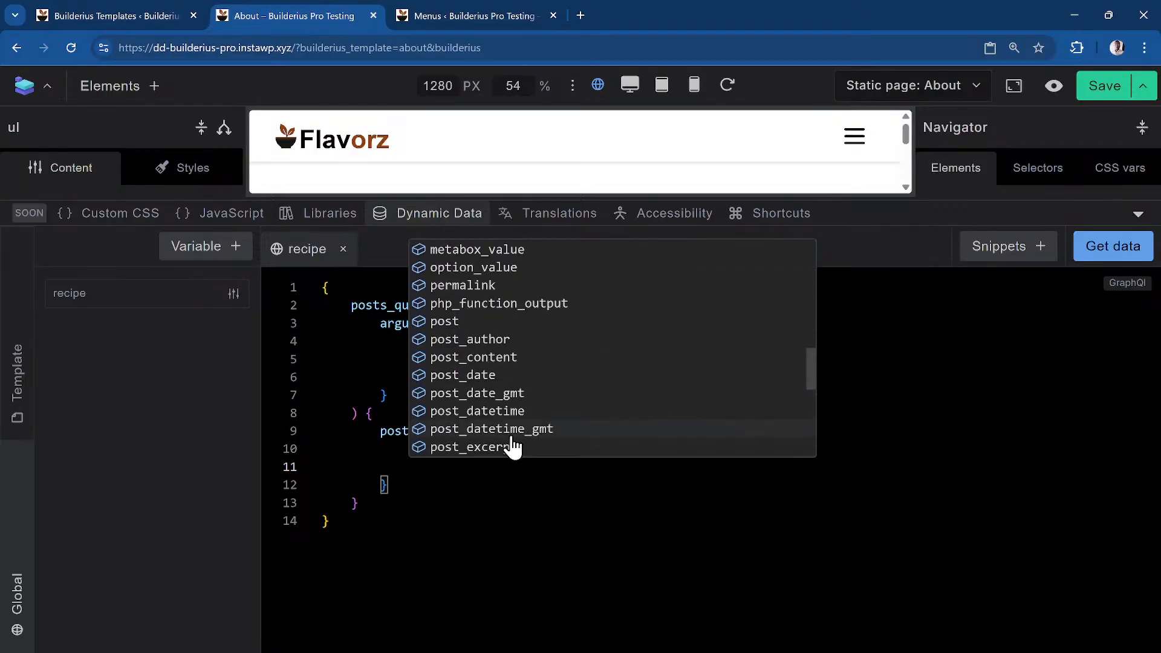
{"action": "scroll", "coordinate": [513, 448], "scroll_direction": "up", "scroll_amount": 5}
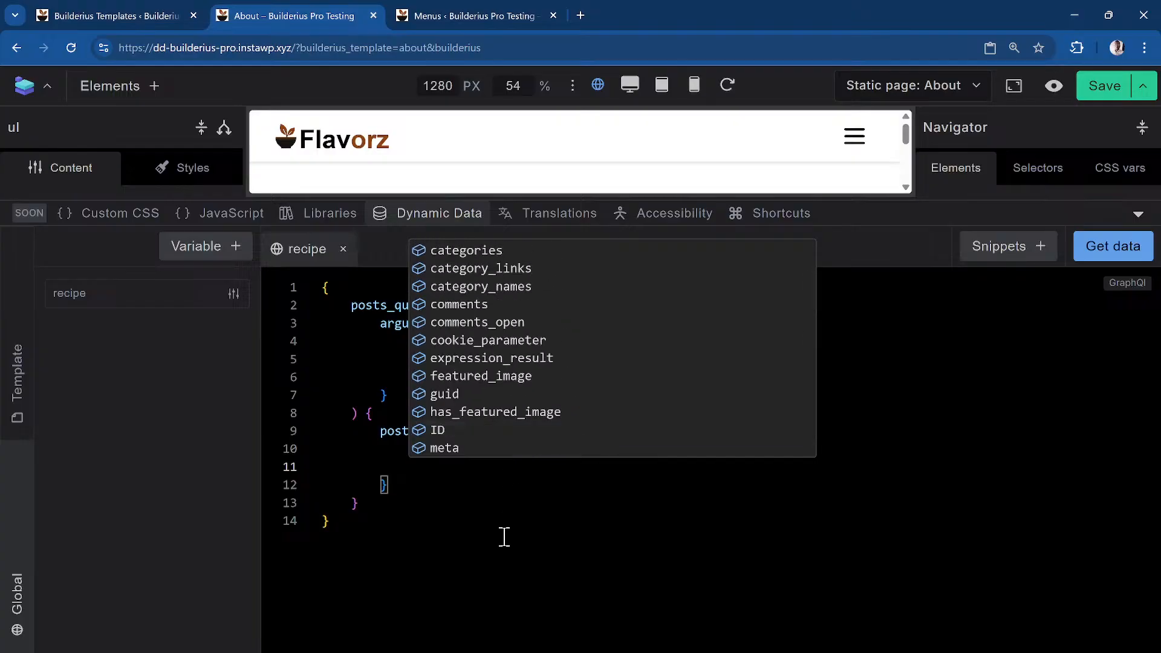
{"action": "scroll", "coordinate": [586, 361], "scroll_direction": "down", "scroll_amount": 8}
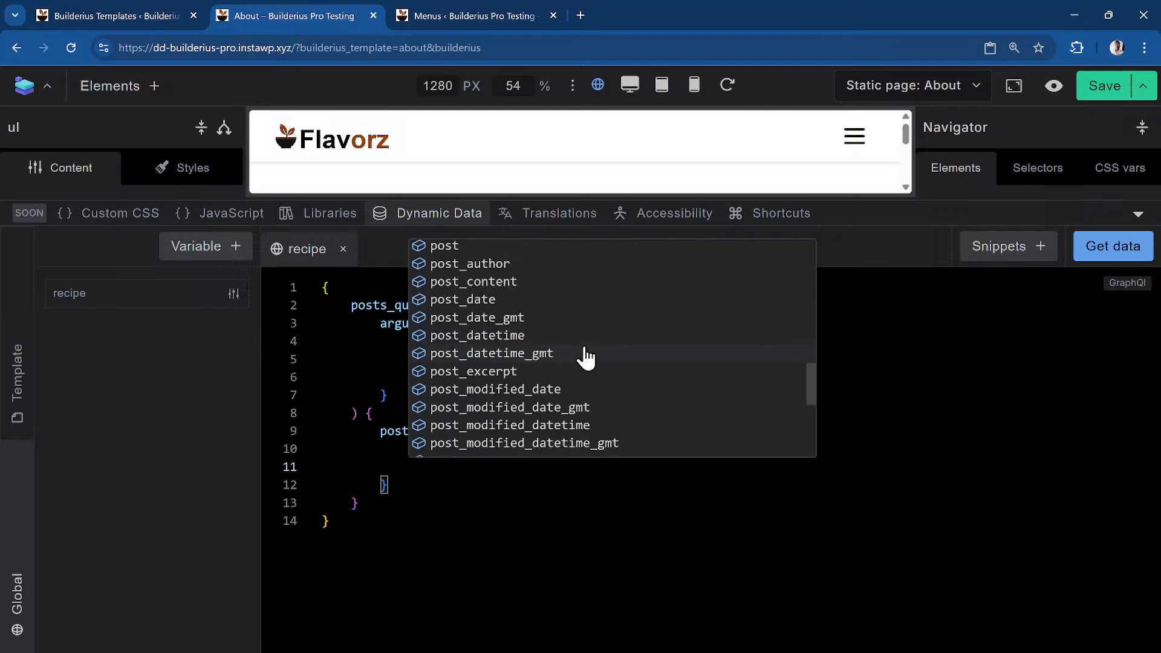
{"action": "scroll", "coordinate": [471, 289], "scroll_direction": "up", "scroll_amount": 1}
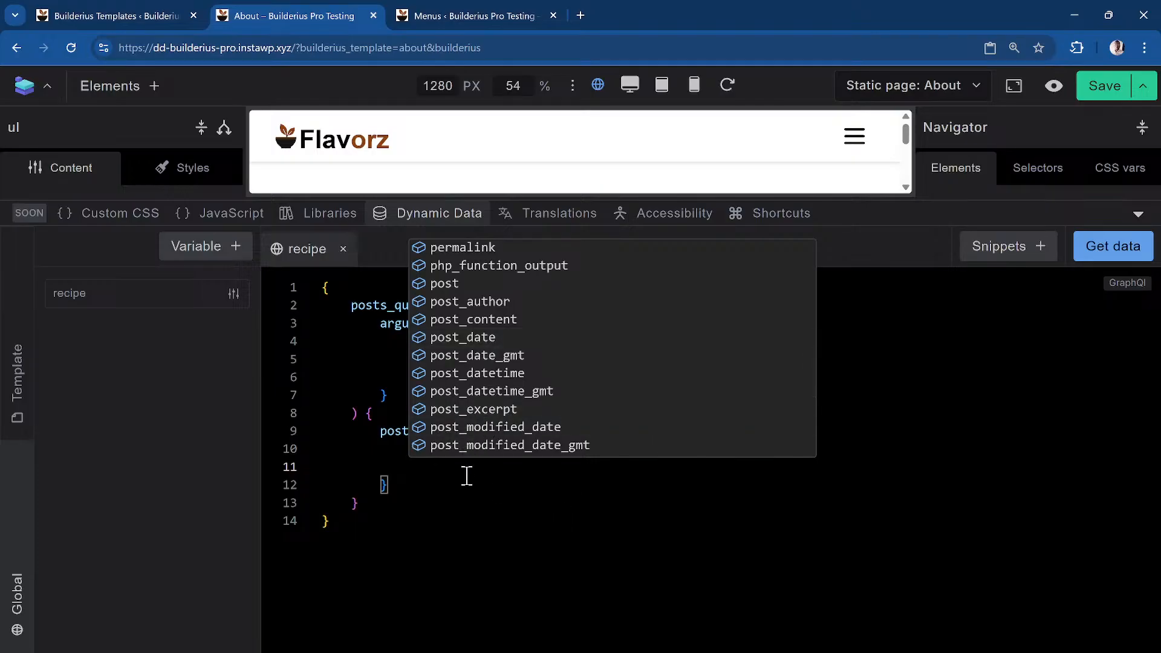
Add the post_title and post_excerpt fields to the recipe query's posts
{"action": "type", "text": "titl"}
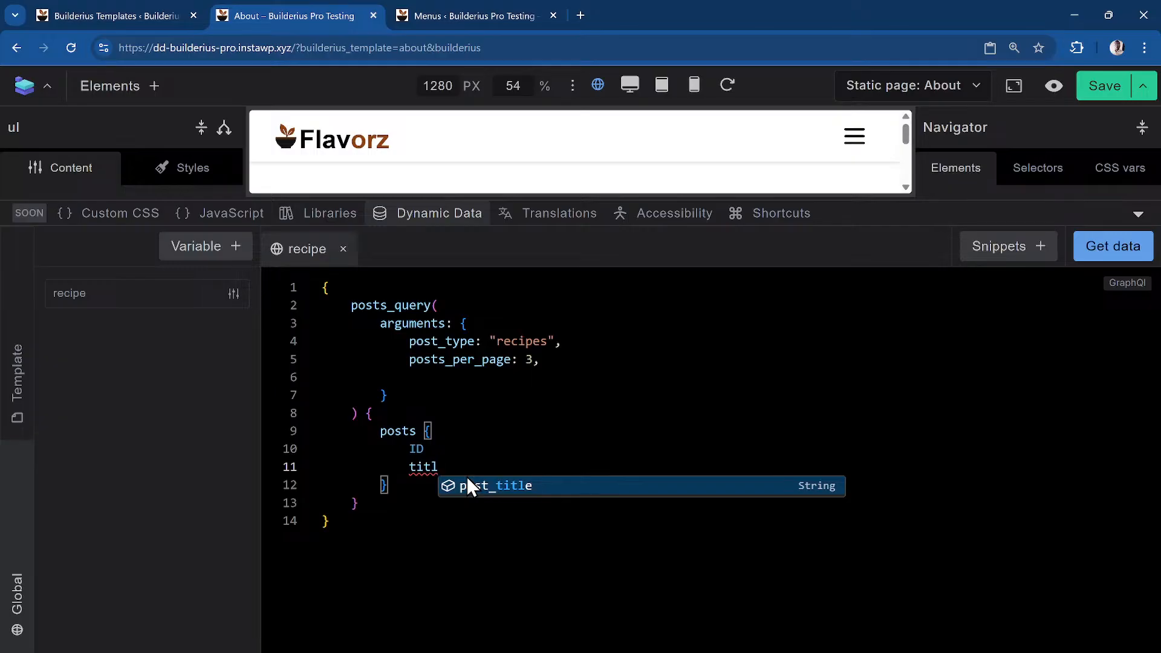
{"action": "left_click", "coordinate": [469, 486]}
{"action": "key", "text": "Return"}
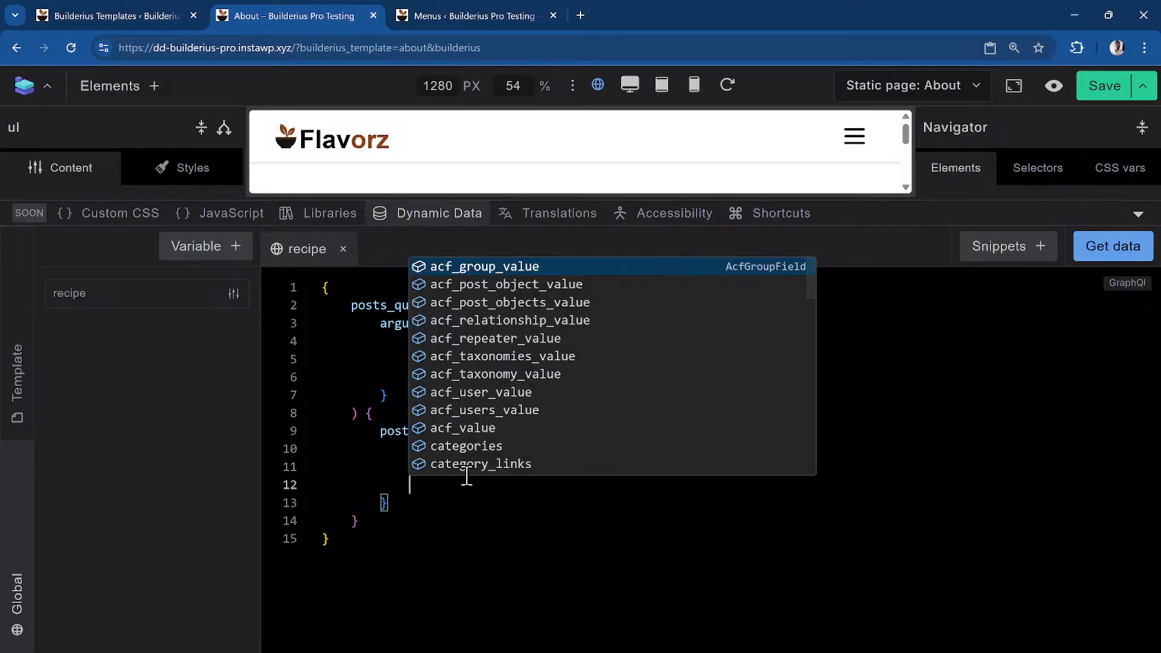
{"action": "type", "text": "ex"}
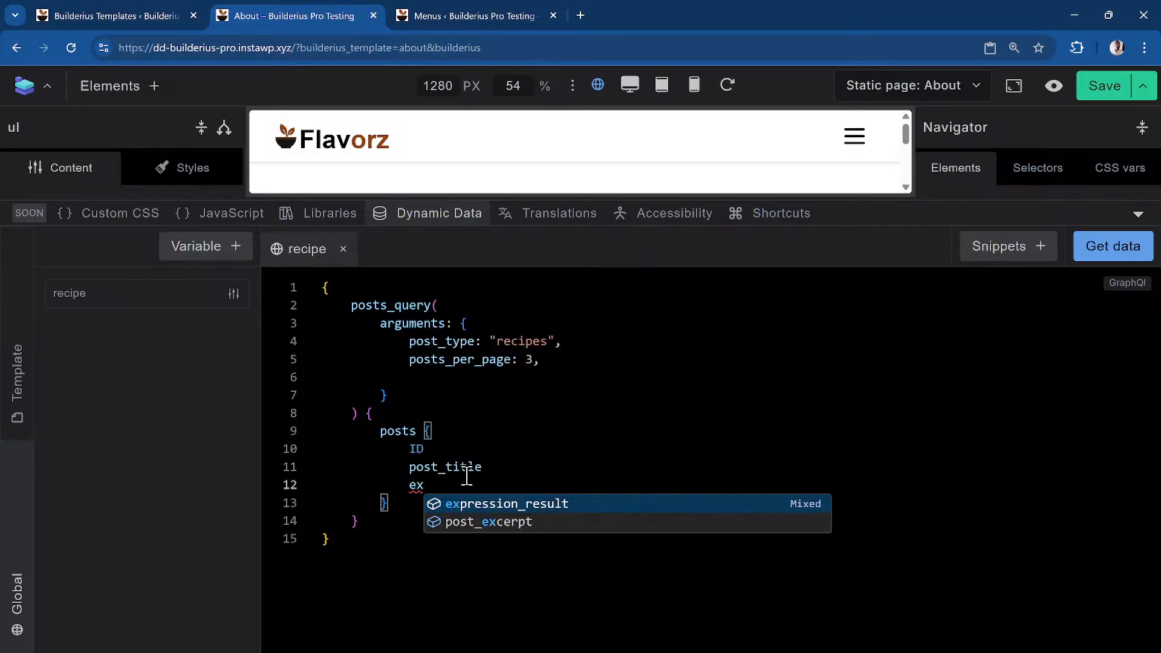
{"action": "key", "text": "Down"}
{"action": "key", "text": "Return"}
{"action": "key", "text": "Return"}
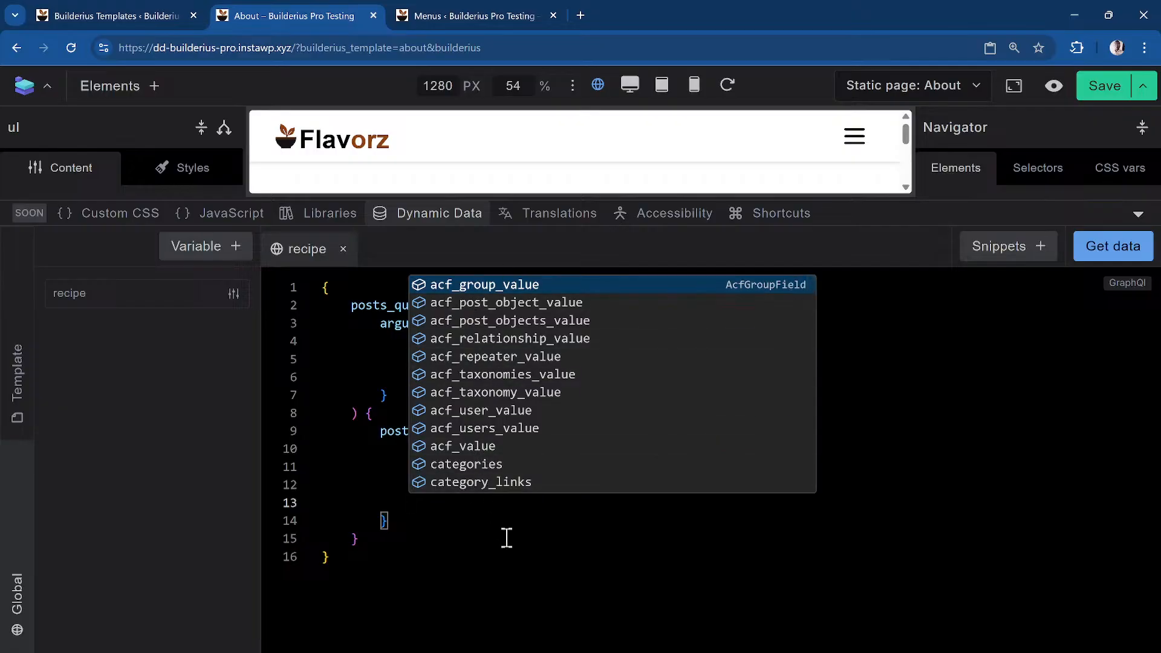
Insert a metabox_value field, keeping only an empty field_id argument
{"action": "type", "text": "meta"}
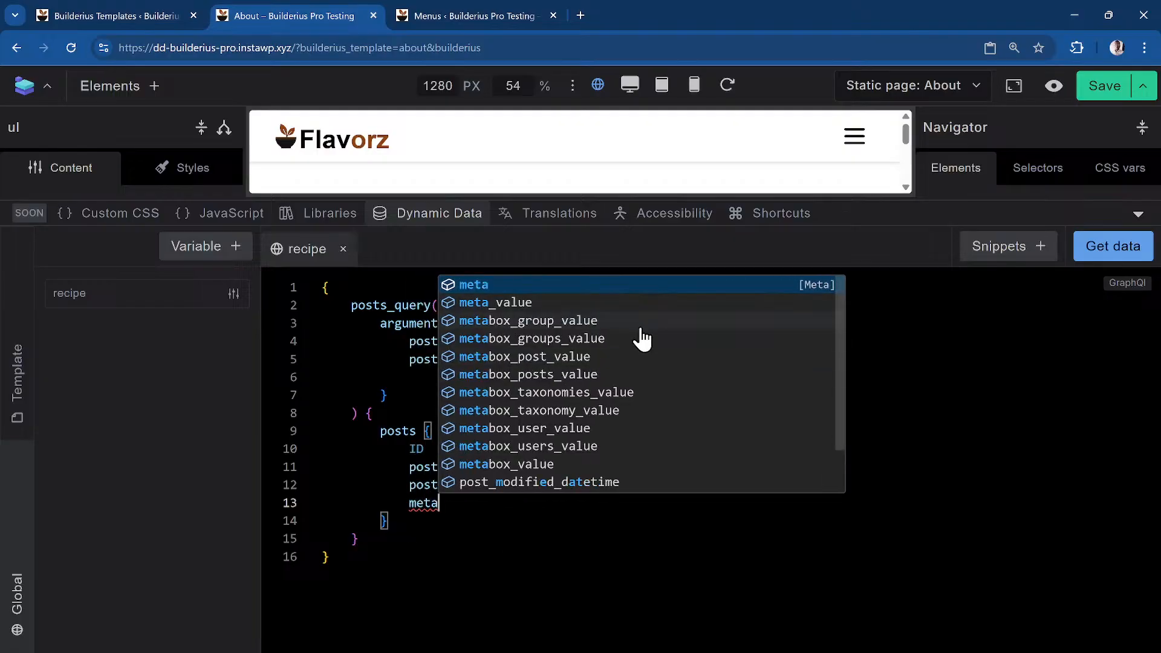
{"action": "left_click", "coordinate": [504, 465]}
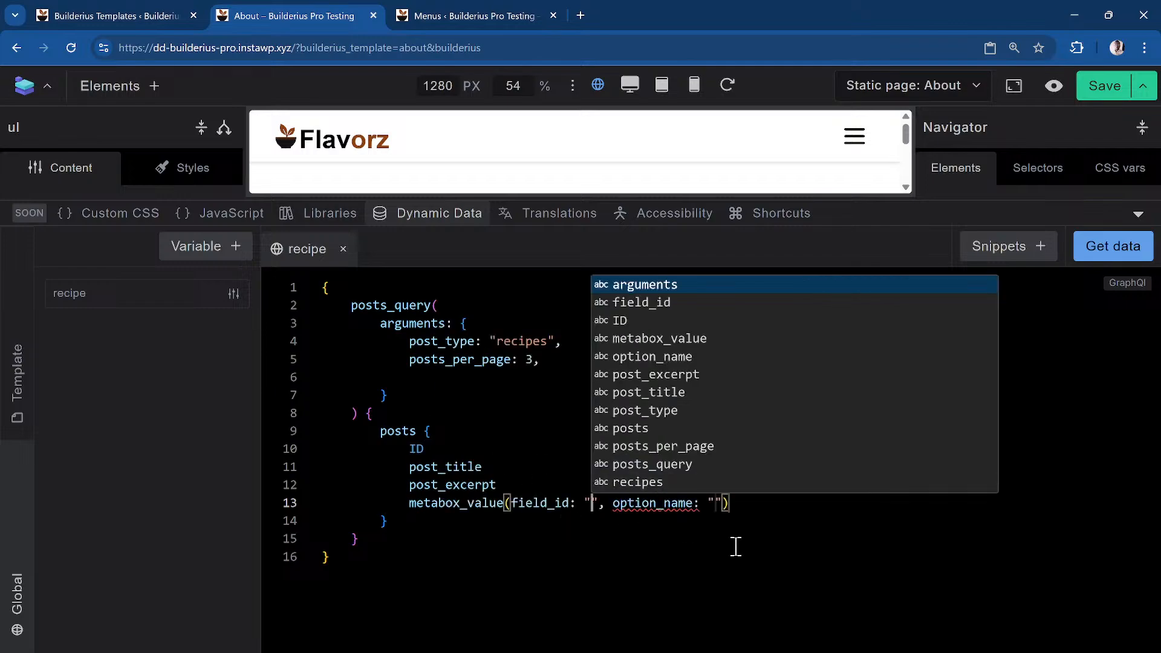
{"action": "key", "text": "Right"}
{"action": "key", "text": "shift+Right"}
{"action": "key", "text": "shift+Right"}
{"action": "key", "text": "shift+Right"}
{"action": "key", "text": "shift+Right"}
{"action": "key", "text": "shift+Right"}
{"action": "key", "text": "shift+Right"}
{"action": "key", "text": "shift+Right"}
{"action": "key", "text": "shift+Right"}
{"action": "key", "text": "shift+Right"}
{"action": "key", "text": "shift+Right"}
{"action": "key", "text": "shift+Right"}
{"action": "key", "text": "shift+Right"}
{"action": "key", "text": "shift+Right"}
{"action": "key", "text": "shift+Right"}
{"action": "key", "text": "shift+Right"}
{"action": "key", "text": "shift+Right"}
{"action": "key", "text": "shift+Right"}
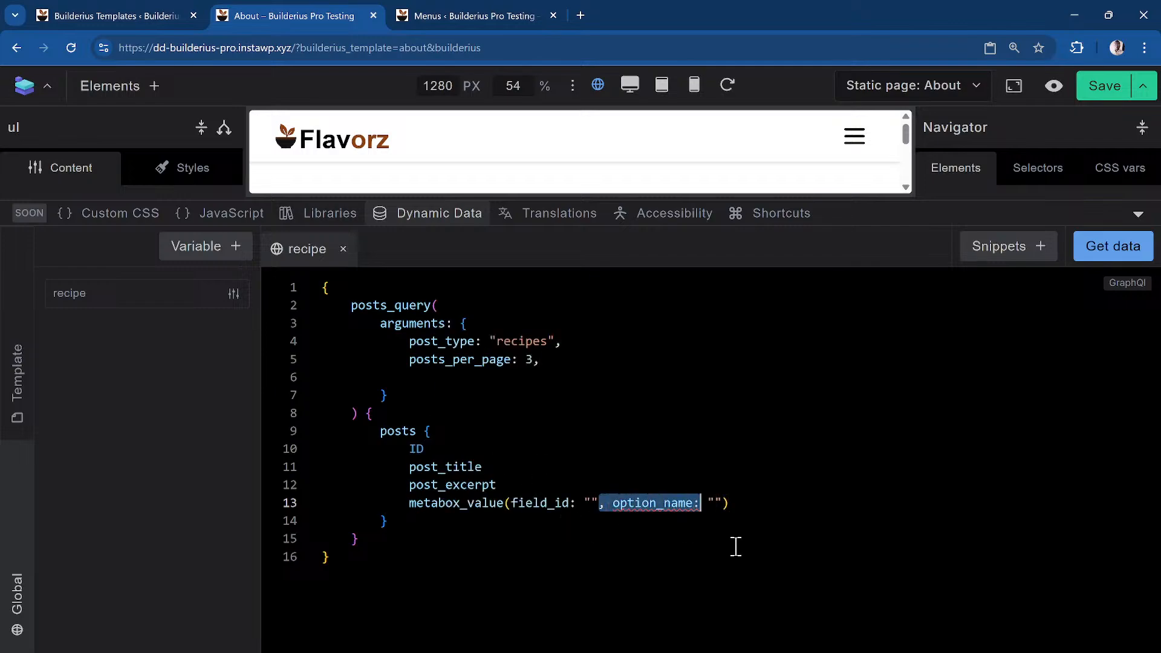
{"action": "key", "text": "BackSpace"}
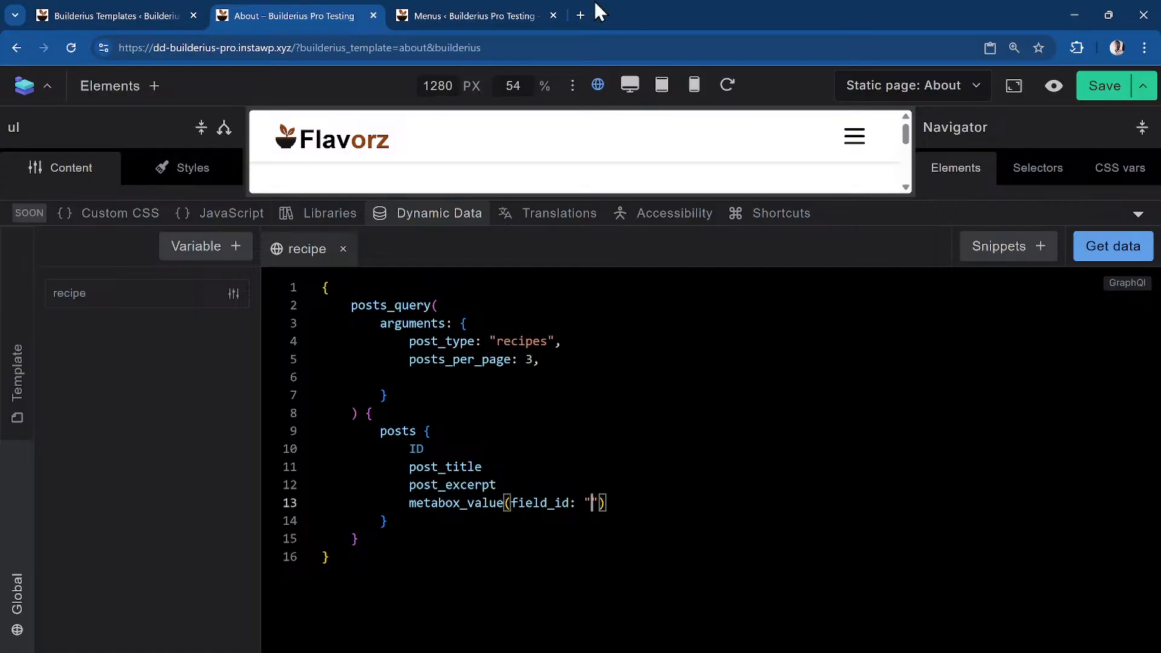
{"action": "left_click", "coordinate": [514, 13]}
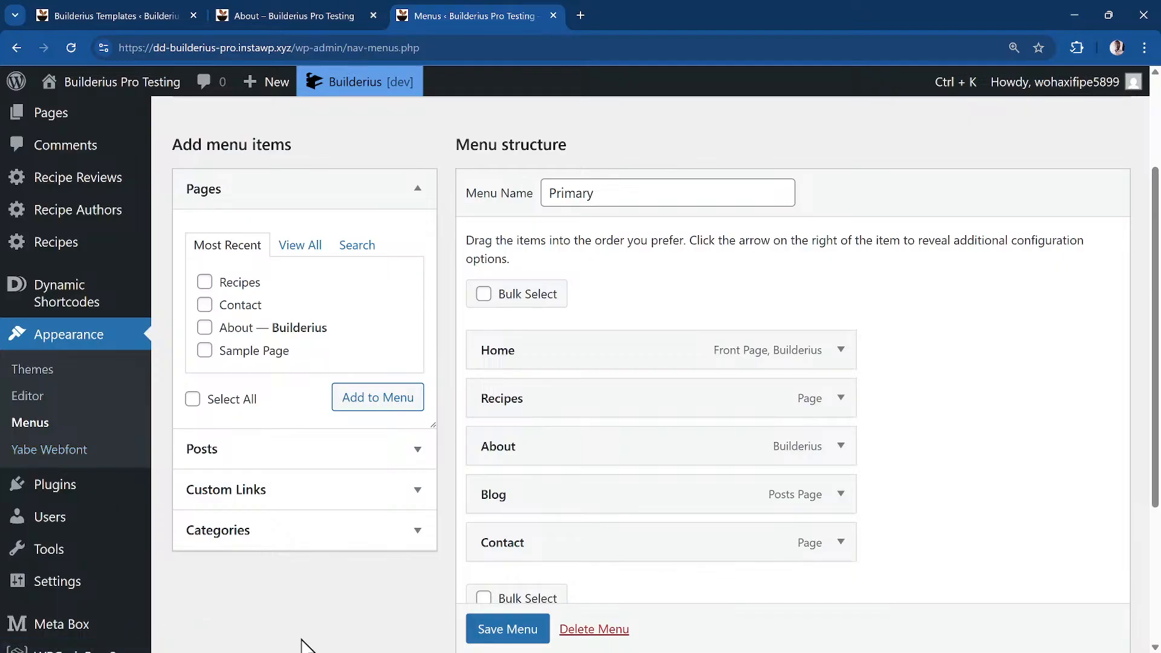
Open the Recipe field group under Meta Box Custom Fields
{"action": "key", "text": "ctrl+k"}
{"action": "type", "text": "meta"}
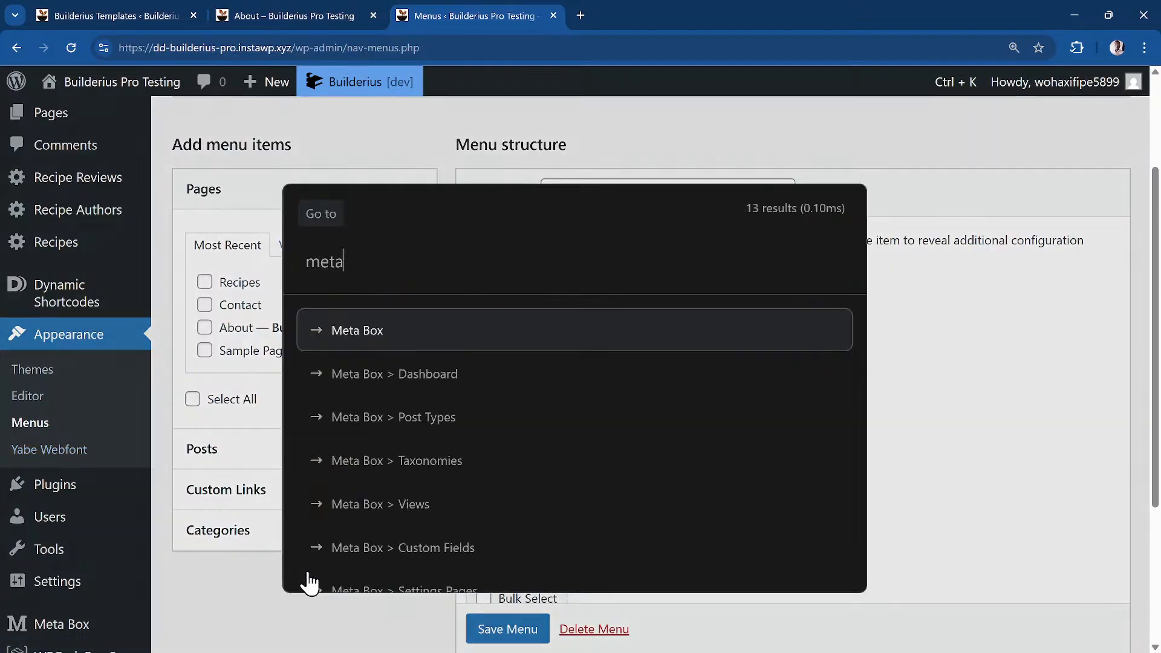
{"action": "type", "text": "-bo"}
{"action": "key", "text": "Down"}
{"action": "key", "text": "Down"}
{"action": "key", "text": "Down"}
{"action": "key", "text": "Down"}
{"action": "key", "text": "Down"}
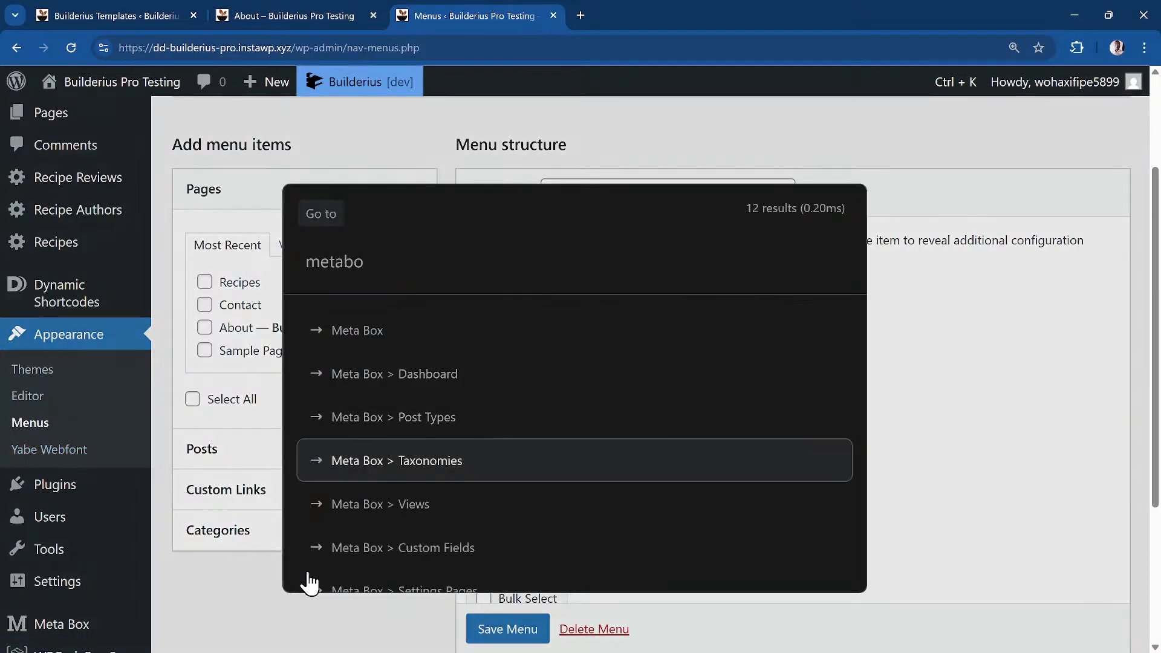
{"action": "key", "text": "Return"}
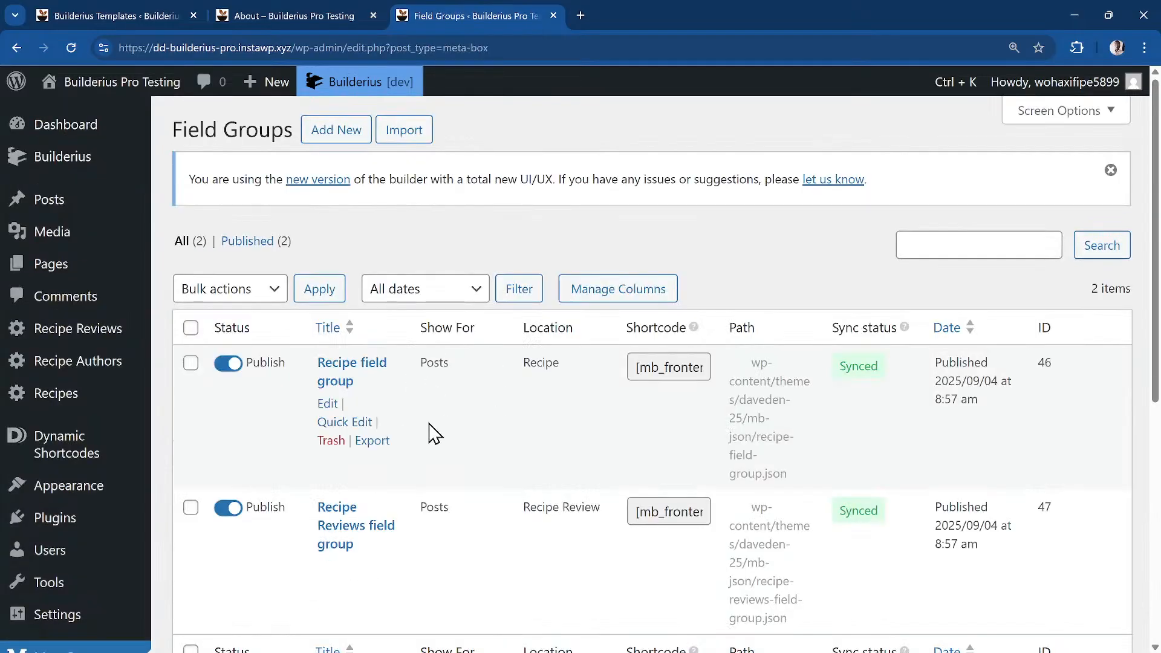
{"action": "left_click", "coordinate": [360, 372]}
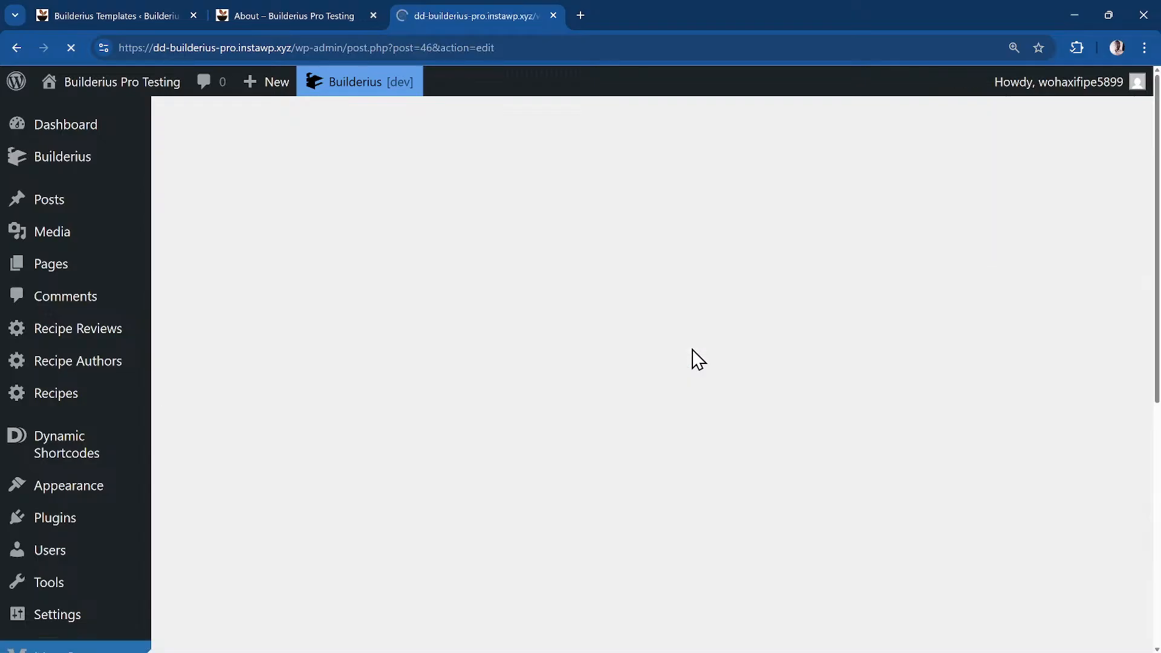
Copy the Short Description field's ID, short_description, and return to the About builder
{"action": "scroll", "coordinate": [574, 372], "scroll_direction": "down", "scroll_amount": 3}
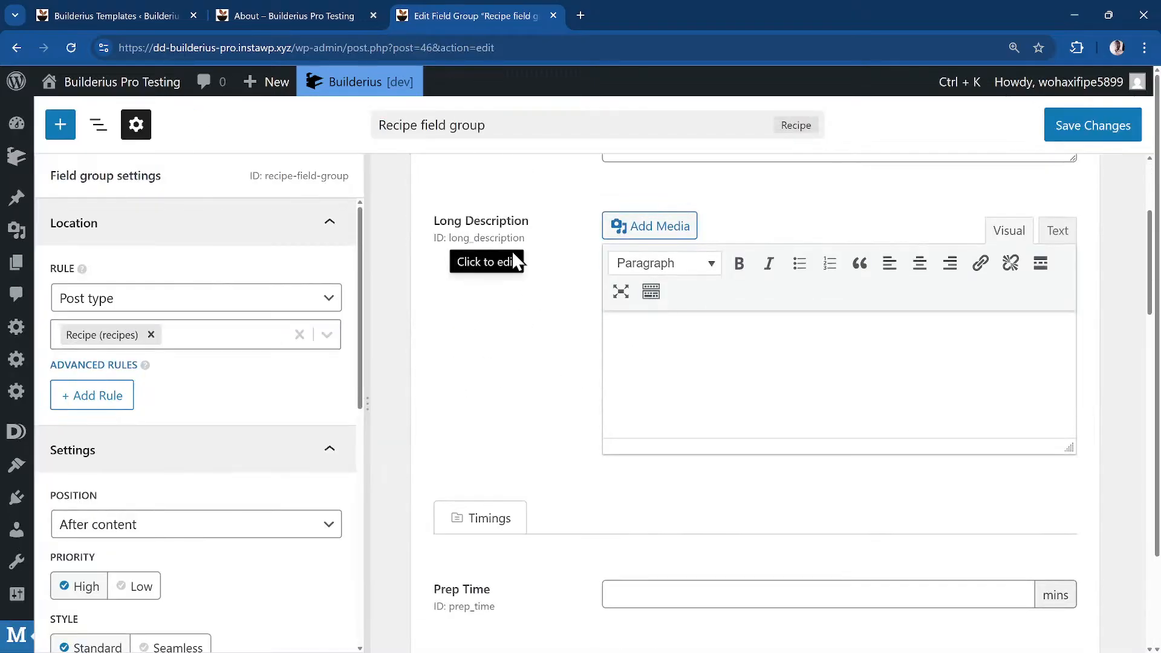
{"action": "scroll", "coordinate": [499, 238], "scroll_direction": "up", "scroll_amount": 3}
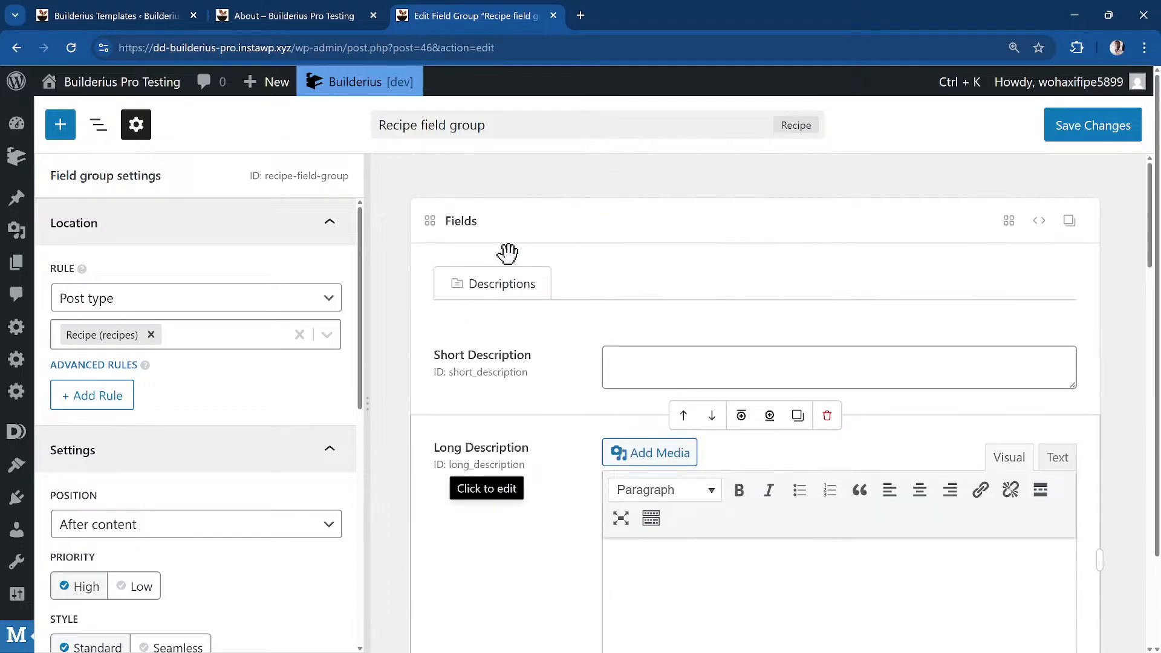
{"action": "left_click", "coordinate": [483, 373]}
{"action": "key", "text": "ctrl+c"}
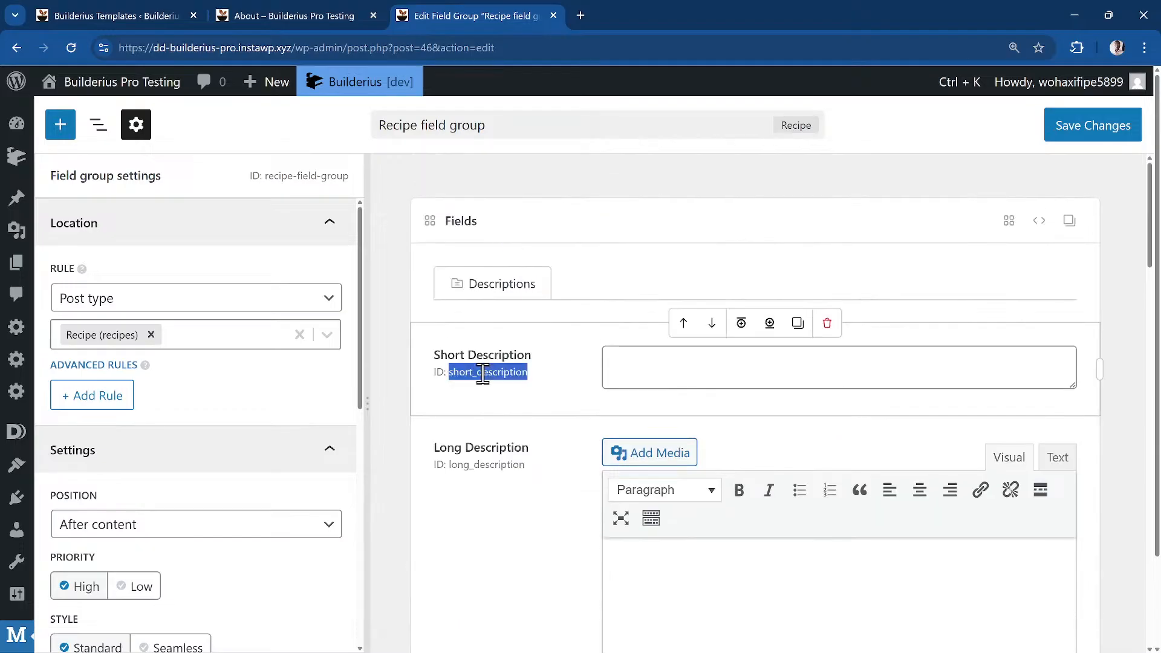
{"action": "left_click", "coordinate": [285, 15]}
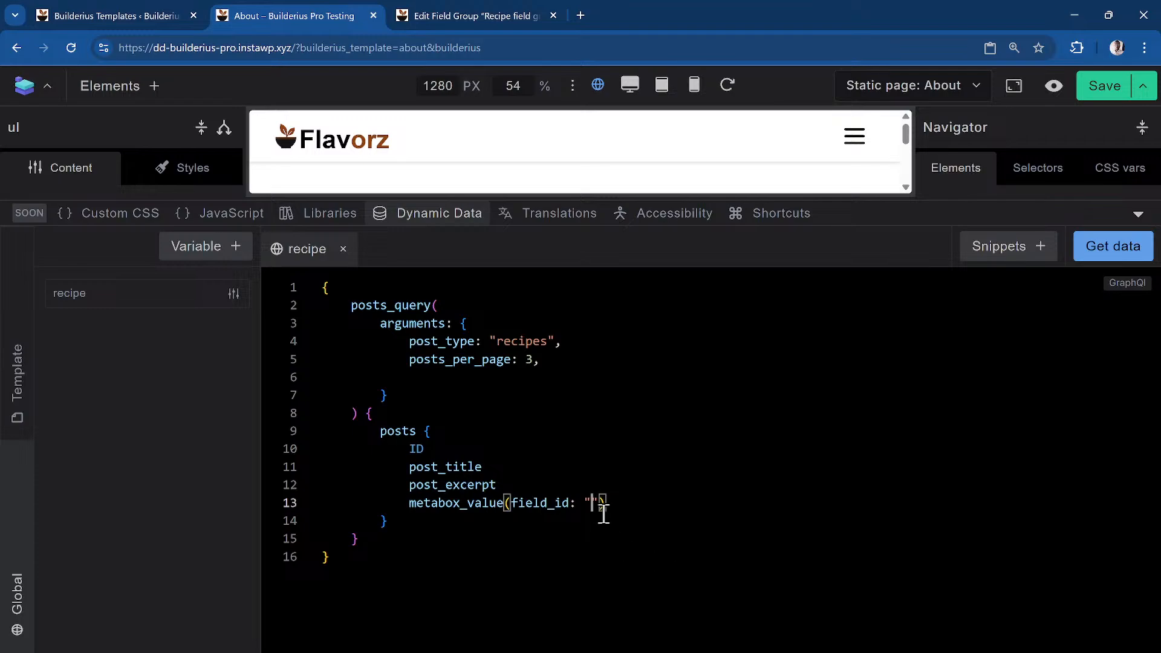
Set metabox_value's field_id to "short_description" and run the query to preview the recipe JSON
{"action": "key", "text": "ctrl+v"}
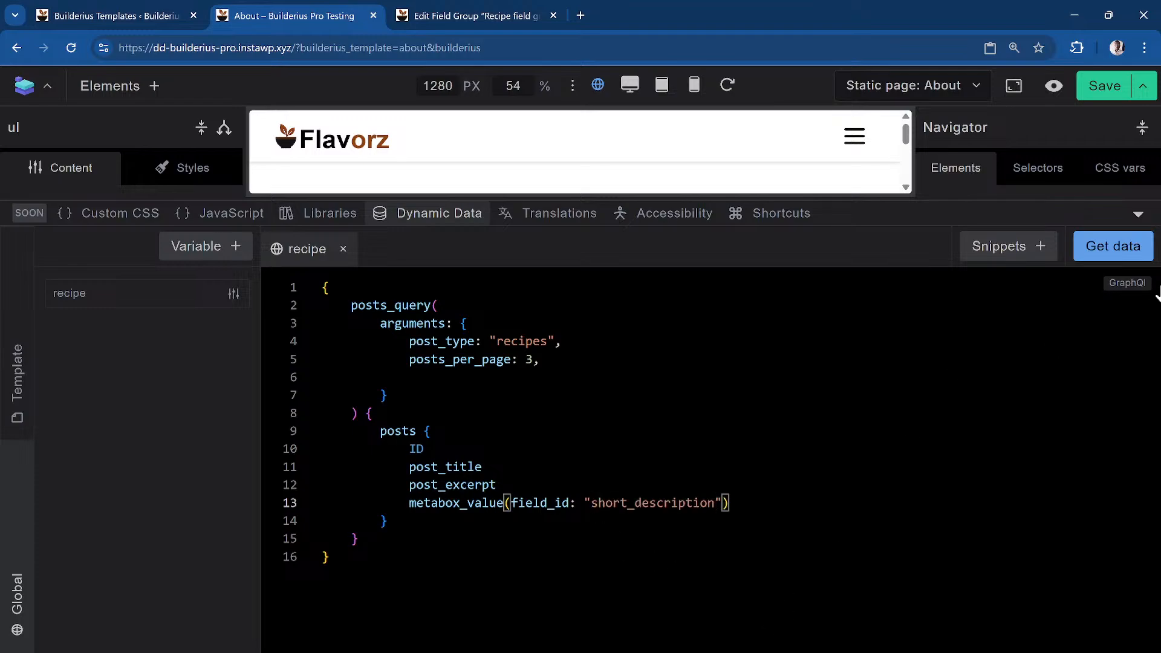
{"action": "left_click", "coordinate": [1118, 262]}
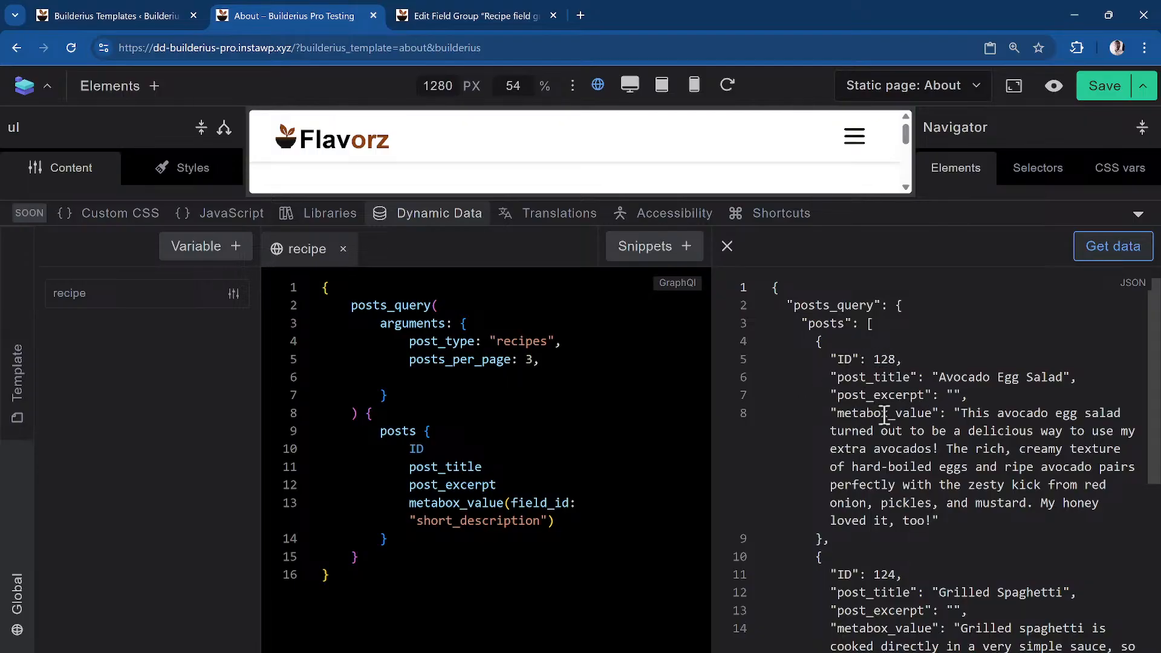
{"action": "scroll", "coordinate": [911, 539], "scroll_direction": "down", "scroll_amount": 1}
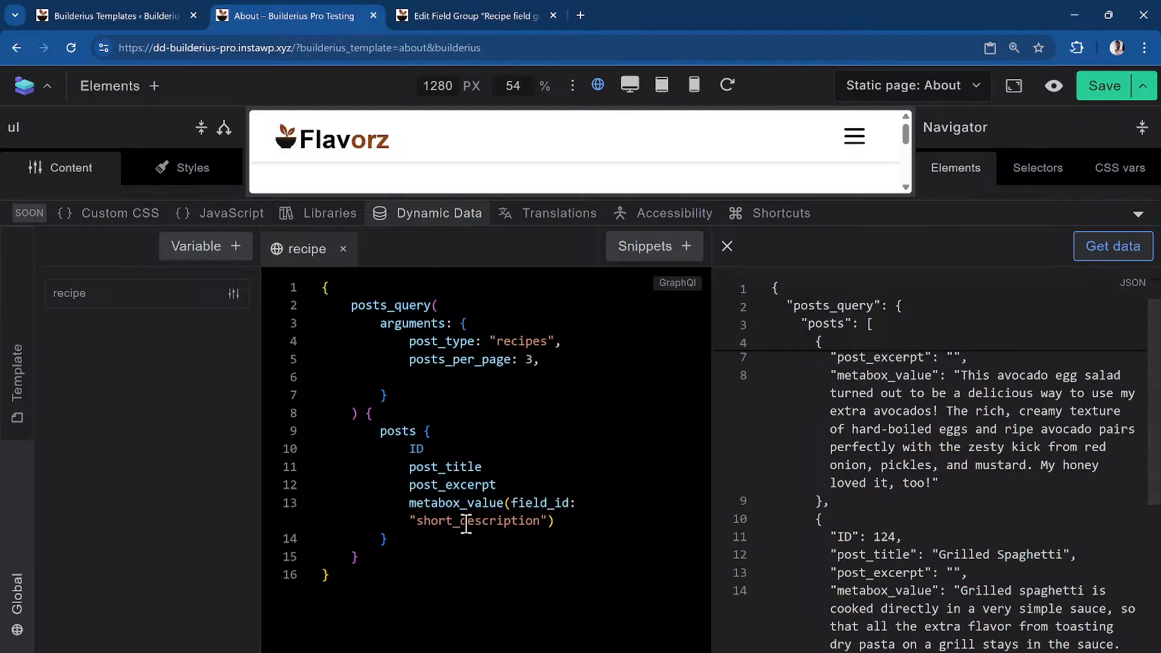
{"action": "scroll", "coordinate": [899, 441], "scroll_direction": "up", "scroll_amount": 1}
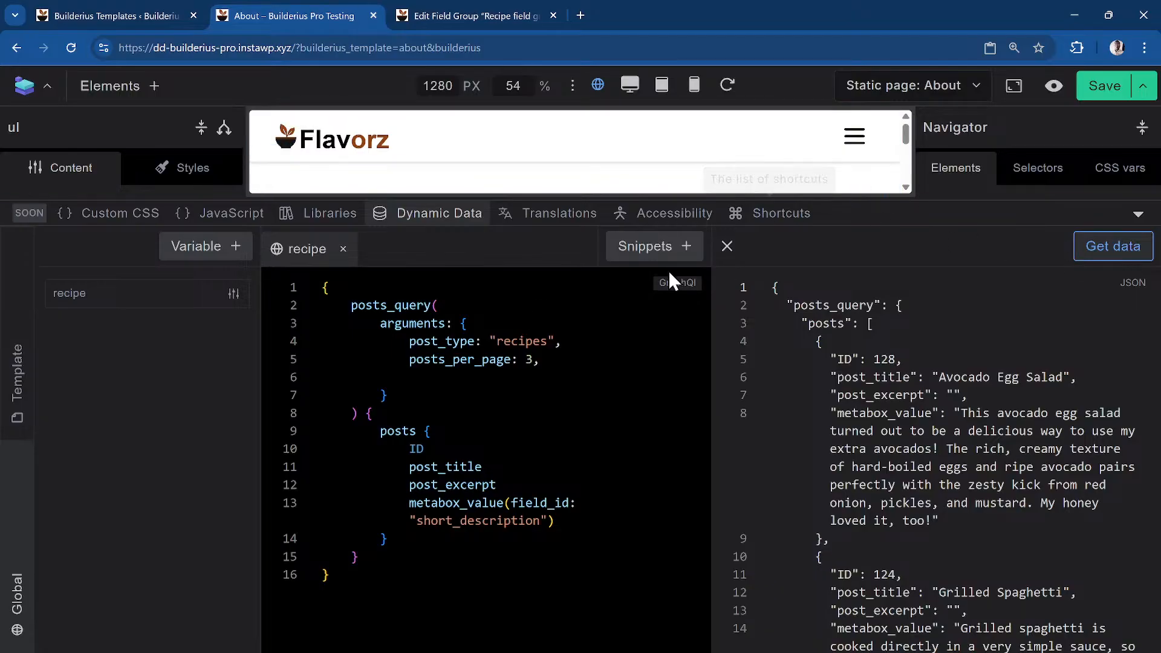
Set the ul list's data source to Posts [[recipe.posts_query.posts]]
{"action": "left_click", "coordinate": [427, 214]}
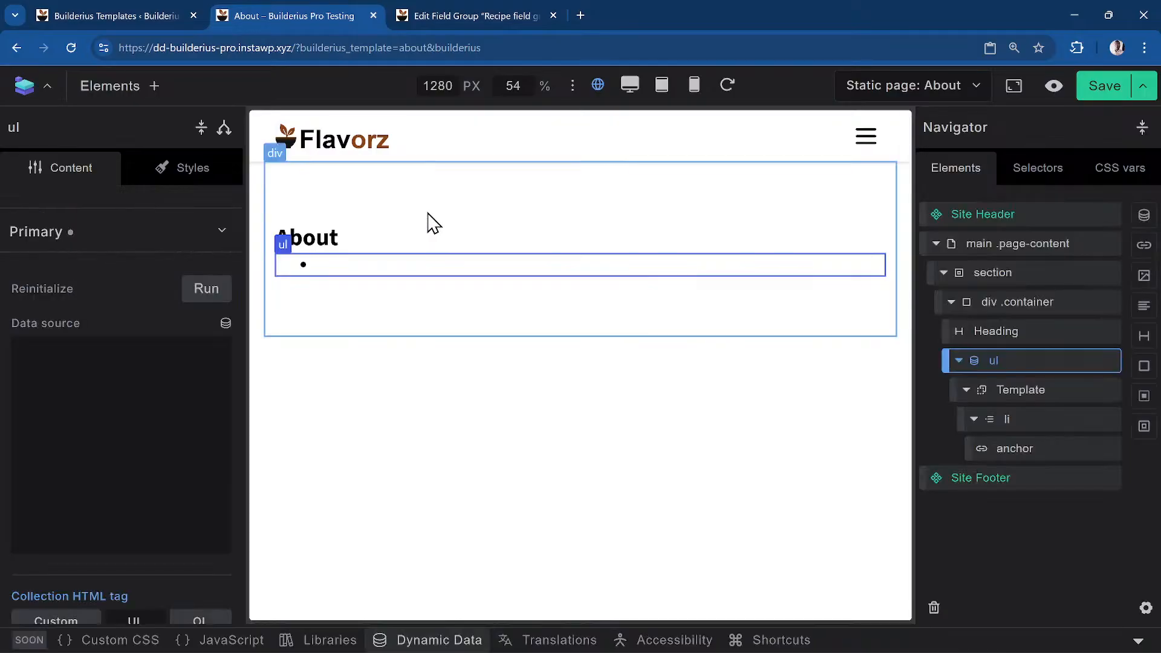
{"action": "left_click", "coordinate": [1016, 367]}
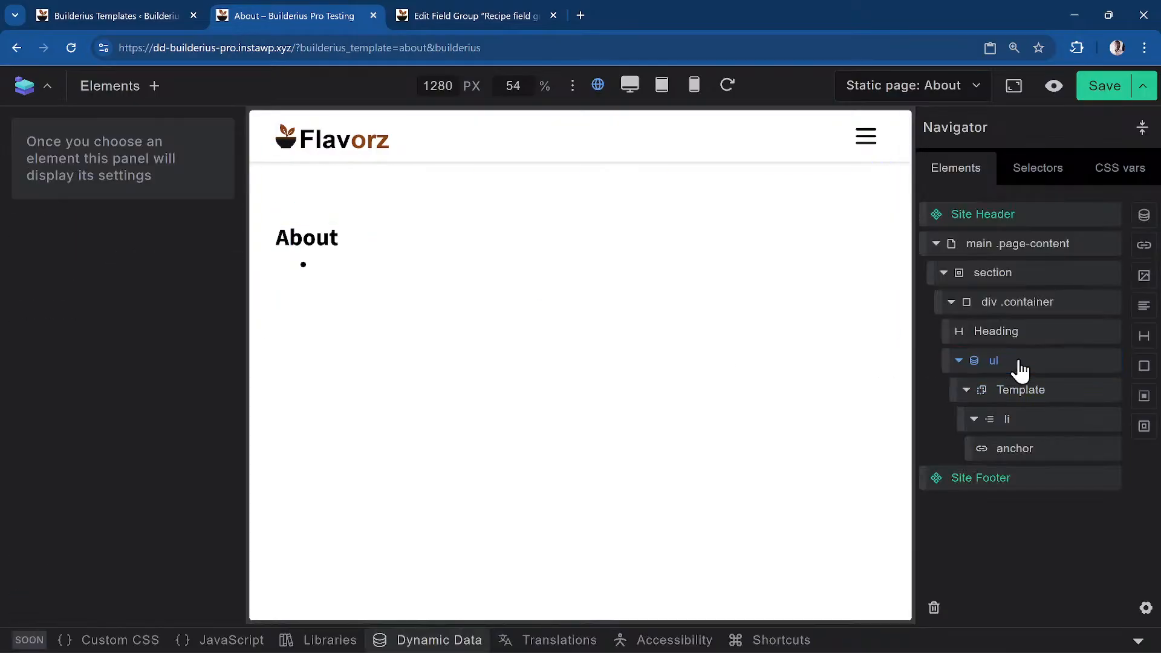
{"action": "left_click", "coordinate": [995, 364]}
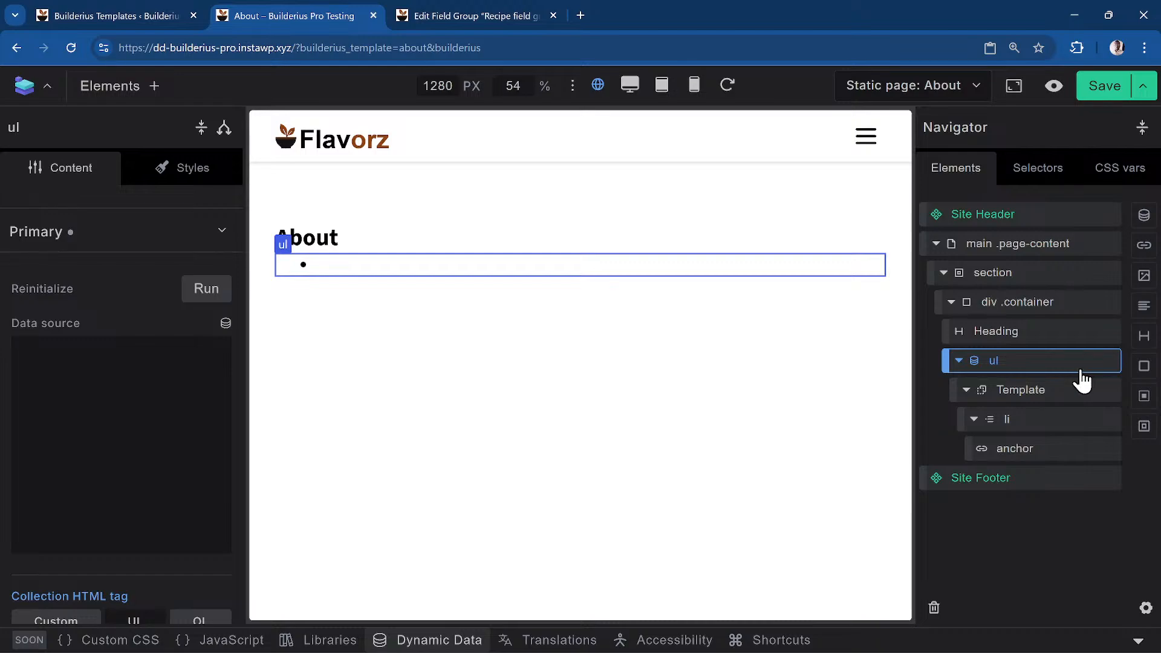
{"action": "left_click", "coordinate": [225, 325]}
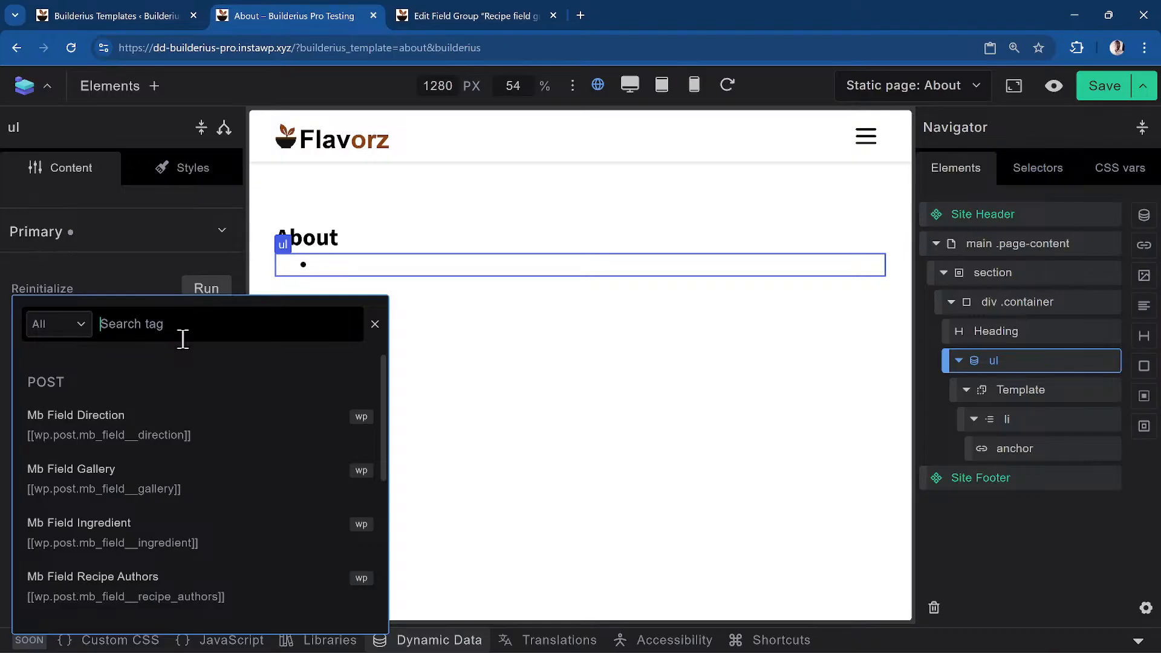
{"action": "type", "text": "recipe"}
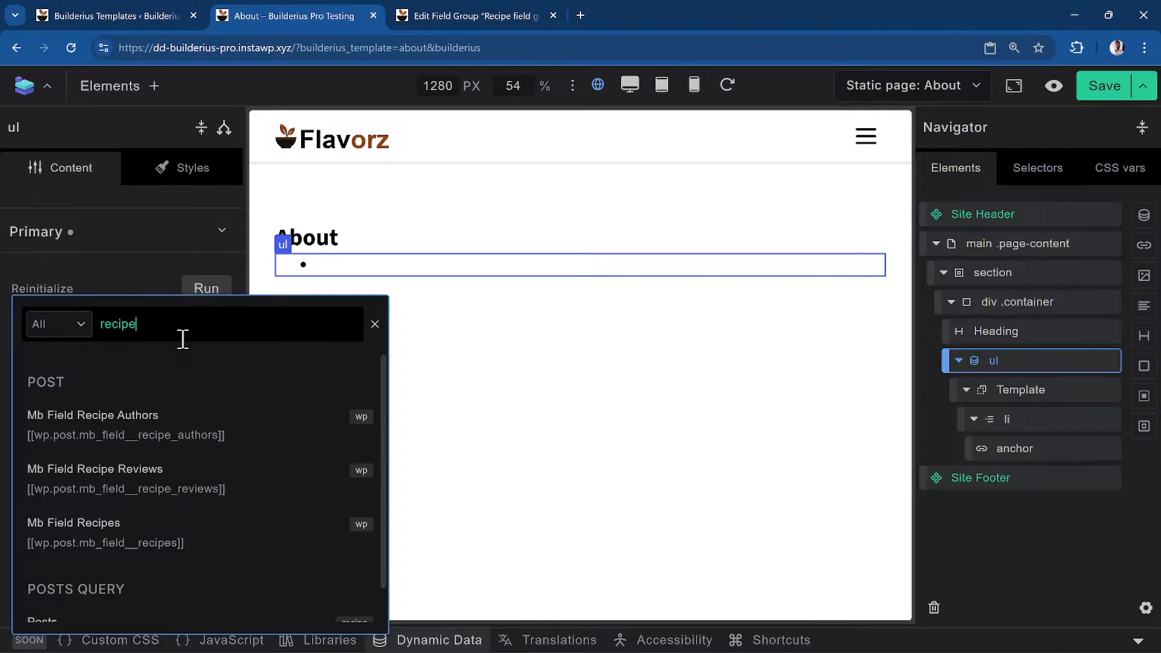
{"action": "scroll", "coordinate": [332, 514], "scroll_direction": "down", "scroll_amount": 1}
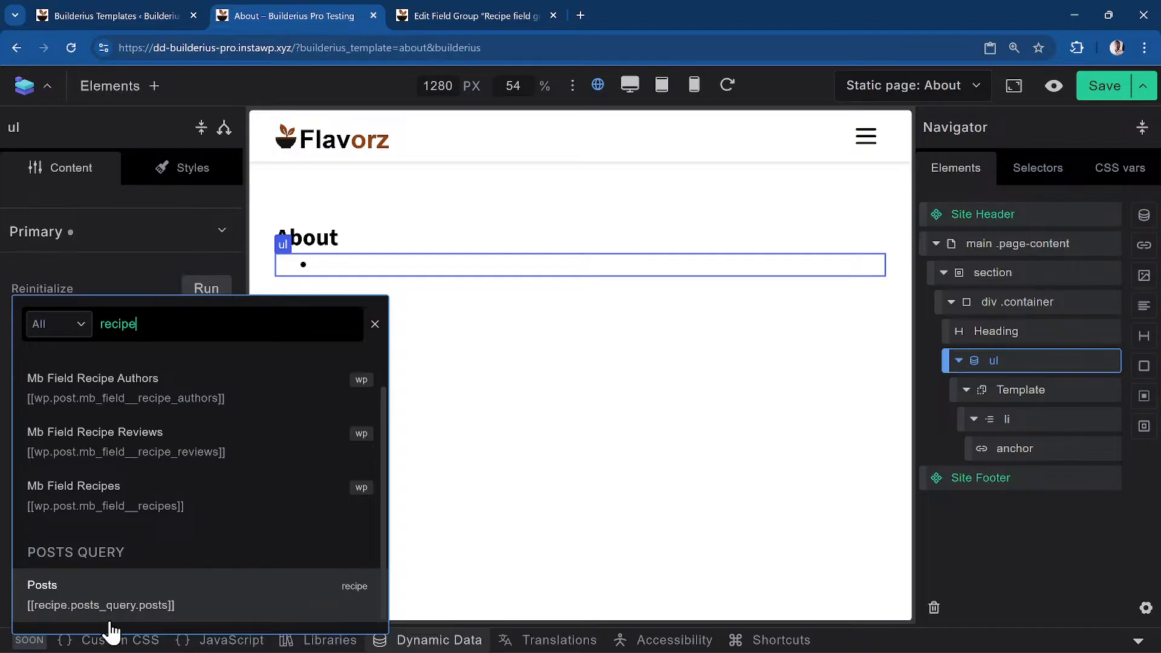
{"action": "left_click", "coordinate": [151, 604]}
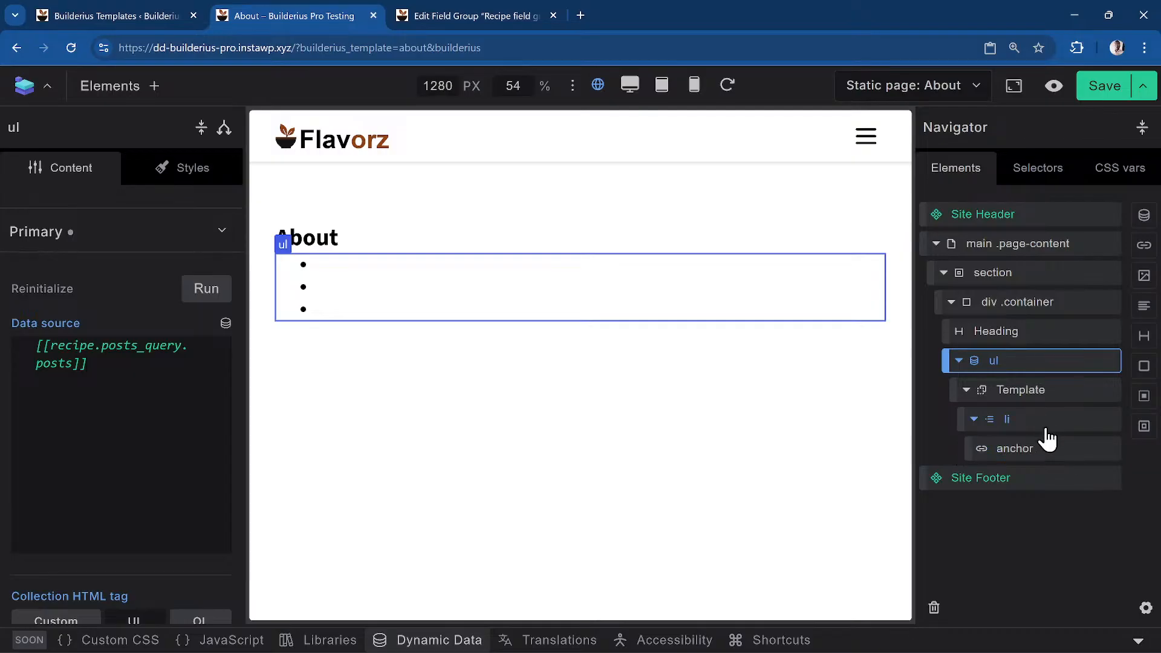
Select the li element inside the list Template and focus its Content field
{"action": "left_click", "coordinate": [1049, 459]}
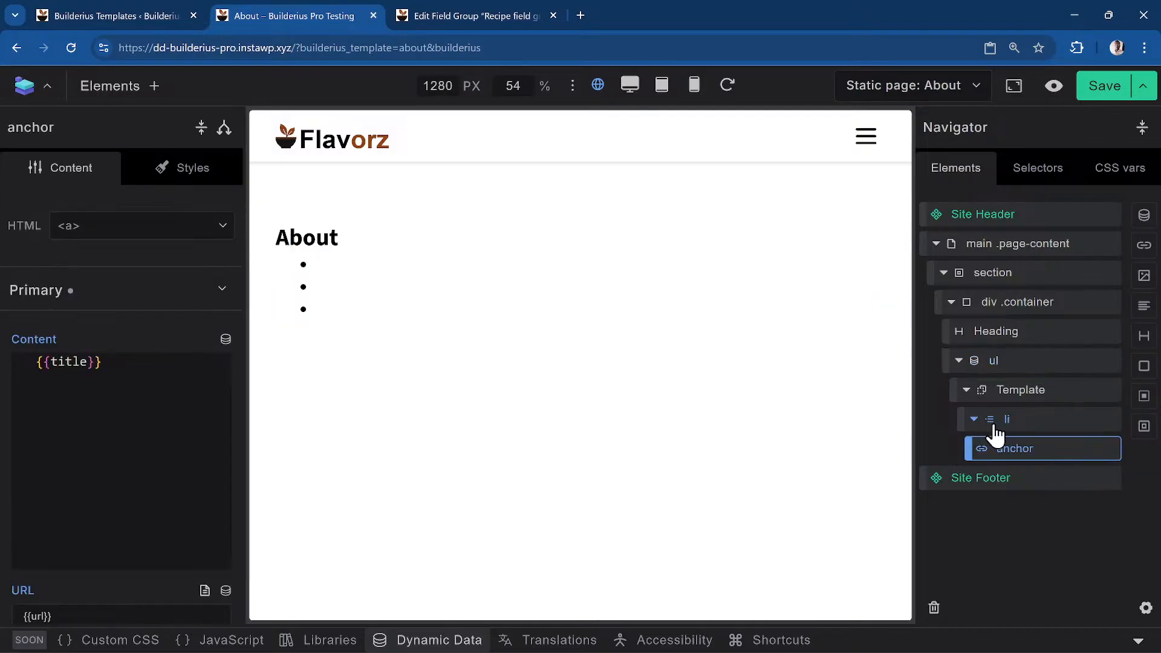
{"action": "right_click", "coordinate": [1037, 452]}
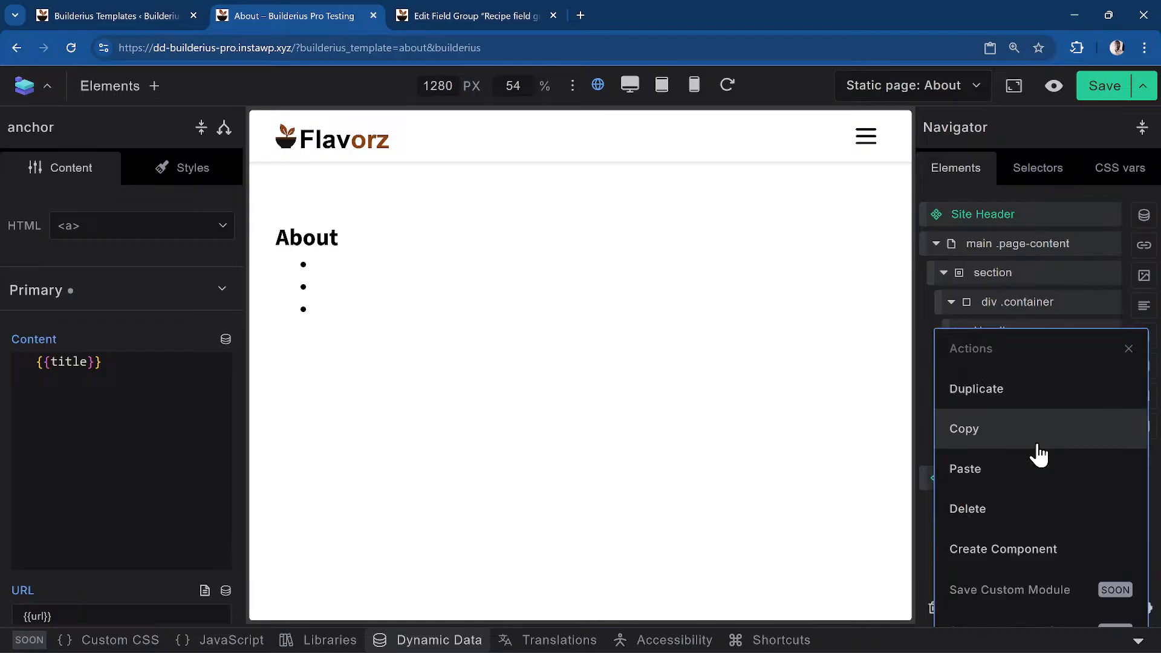
{"action": "left_click", "coordinate": [1024, 533]}
{"action": "left_click", "coordinate": [1011, 424]}
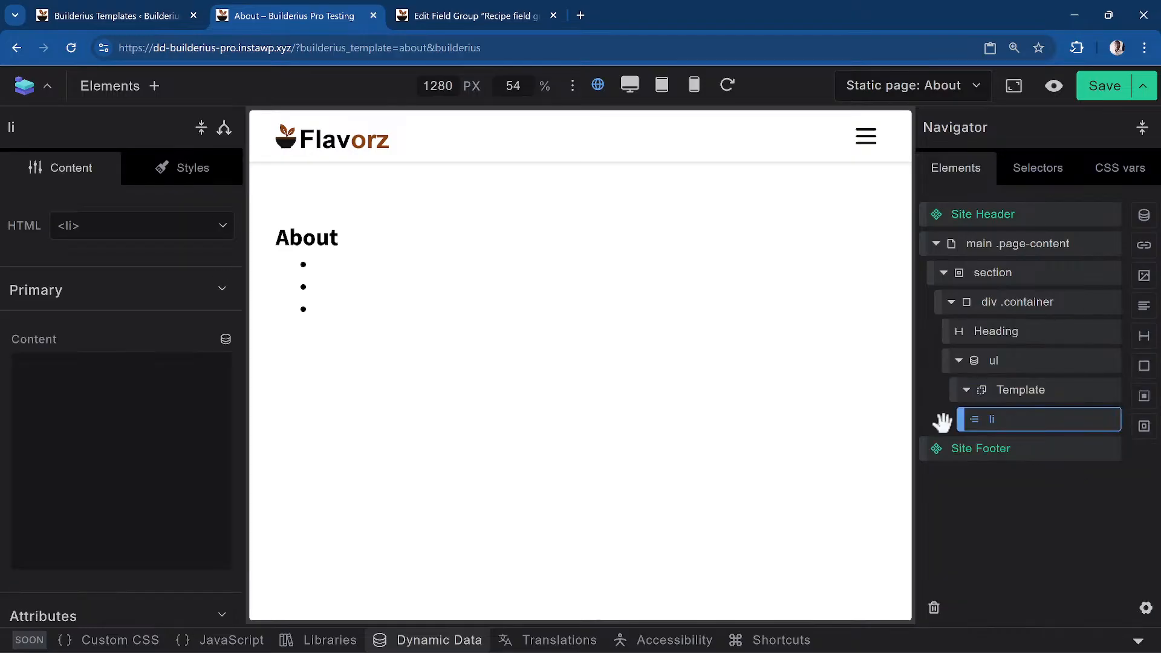
{"action": "left_click", "coordinate": [205, 393]}
Insert the Post Title dynamic data tag into the content, followed by a comma
{"action": "left_click", "coordinate": [226, 340]}
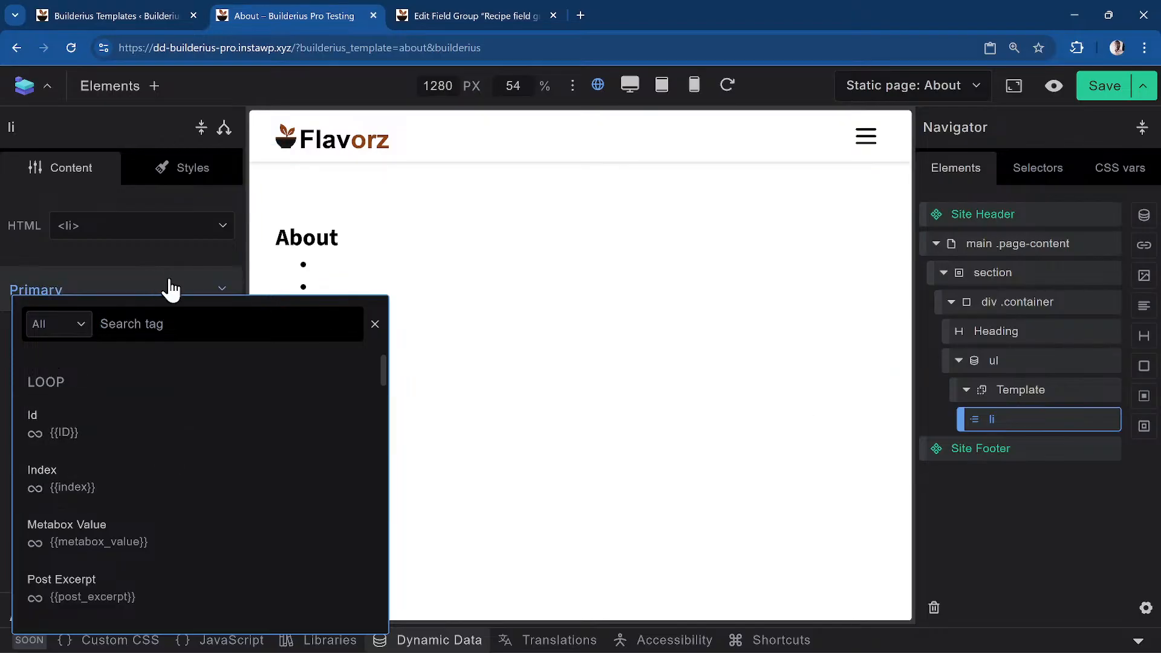
{"action": "left_click", "coordinate": [199, 247]}
{"action": "left_click", "coordinate": [225, 340]}
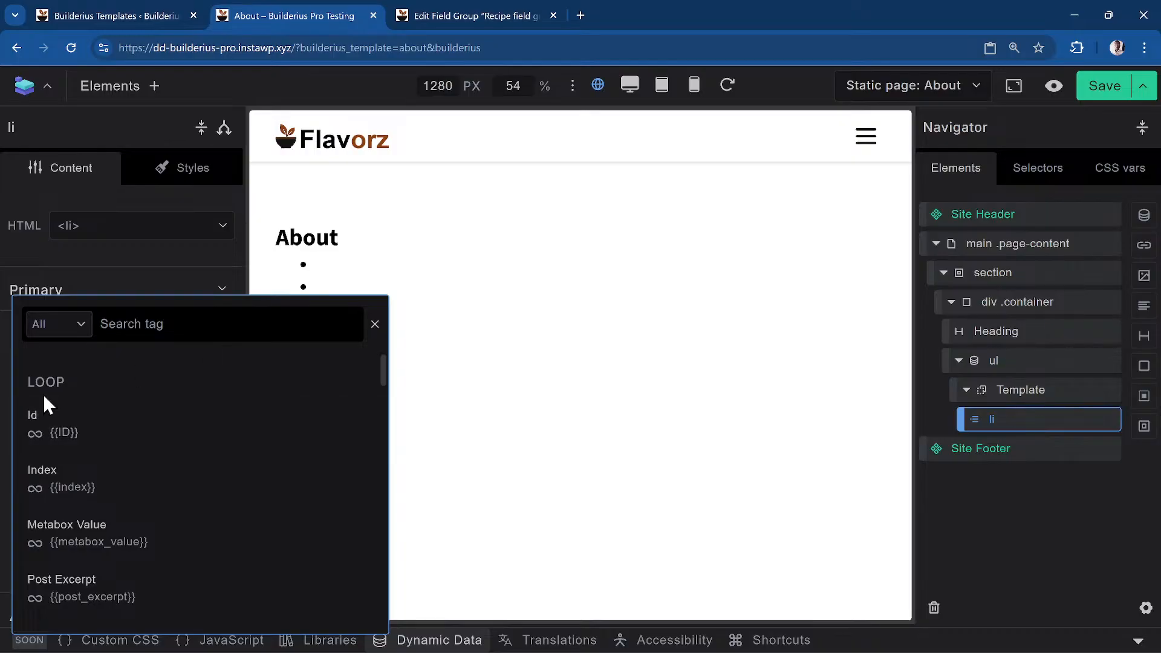
{"action": "scroll", "coordinate": [67, 408], "scroll_direction": "down", "scroll_amount": 1}
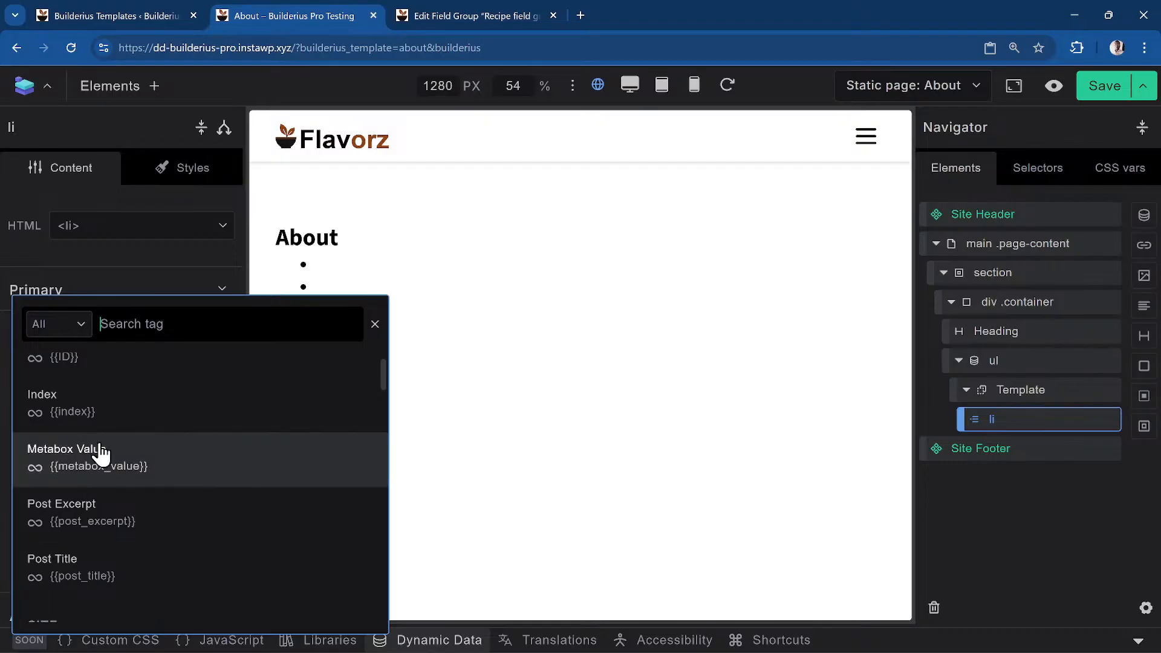
{"action": "scroll", "coordinate": [100, 455], "scroll_direction": "down", "scroll_amount": 1}
{"action": "scroll", "coordinate": [122, 521], "scroll_direction": "up", "scroll_amount": 2}
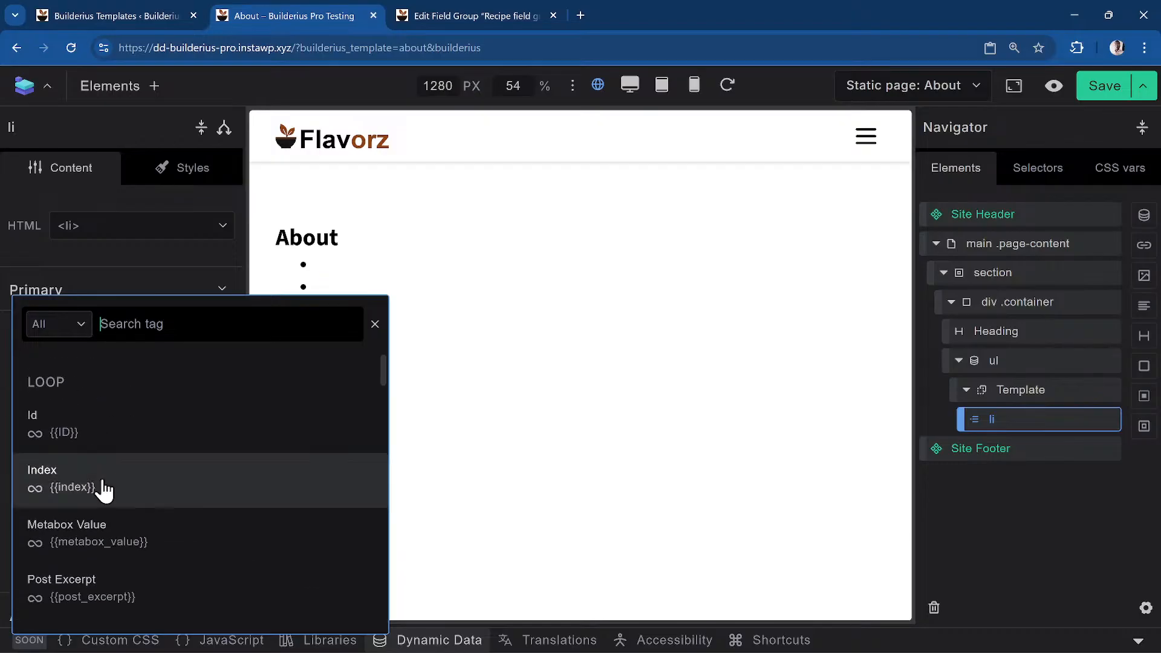
{"action": "scroll", "coordinate": [96, 479], "scroll_direction": "down", "scroll_amount": 1}
{"action": "scroll", "coordinate": [96, 480], "scroll_direction": "down", "scroll_amount": 2}
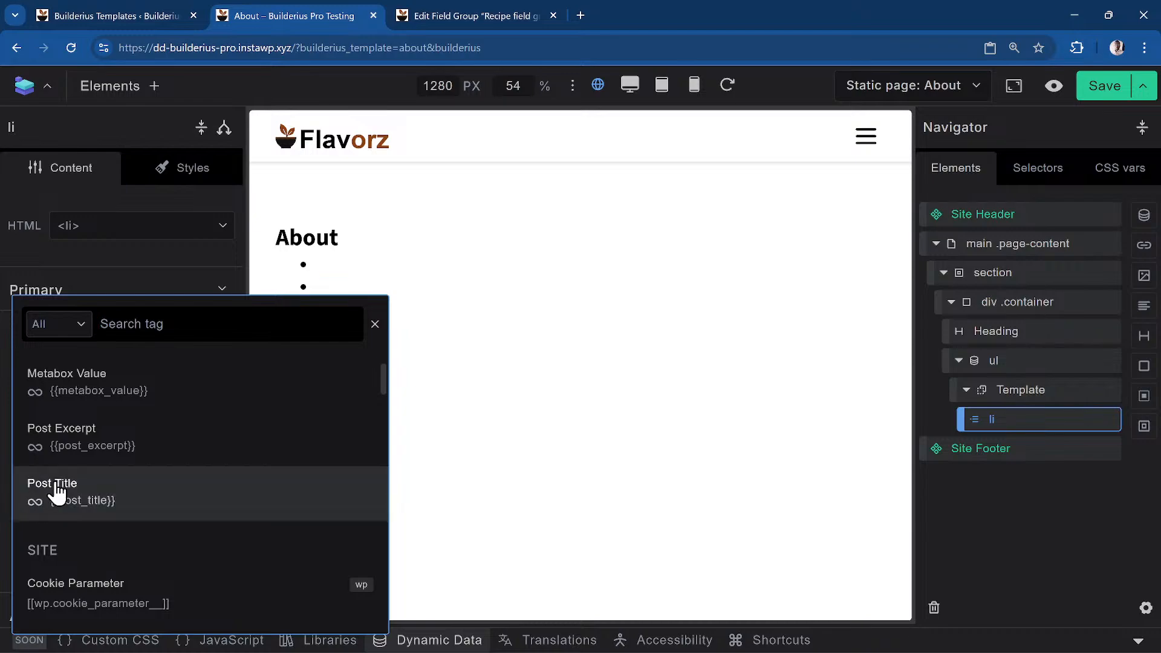
{"action": "left_click", "coordinate": [56, 487]}
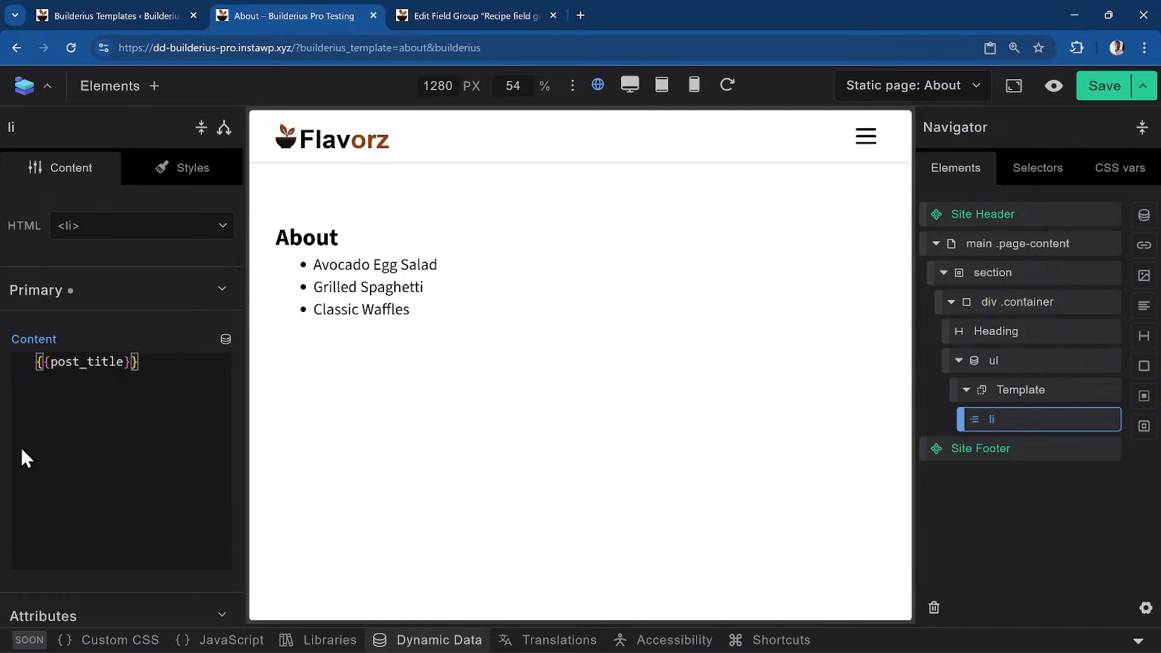
{"action": "type", "text": ","}
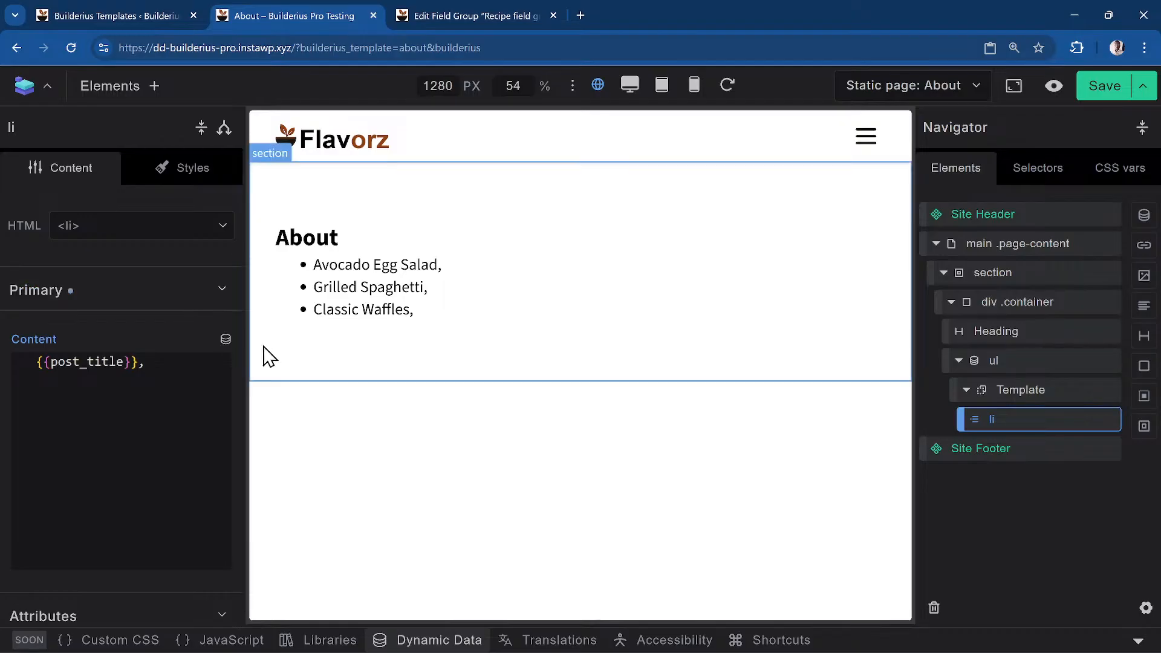
Add the Id tag, another comma, and the Metabox Value tag after the title
{"action": "left_click", "coordinate": [225, 340]}
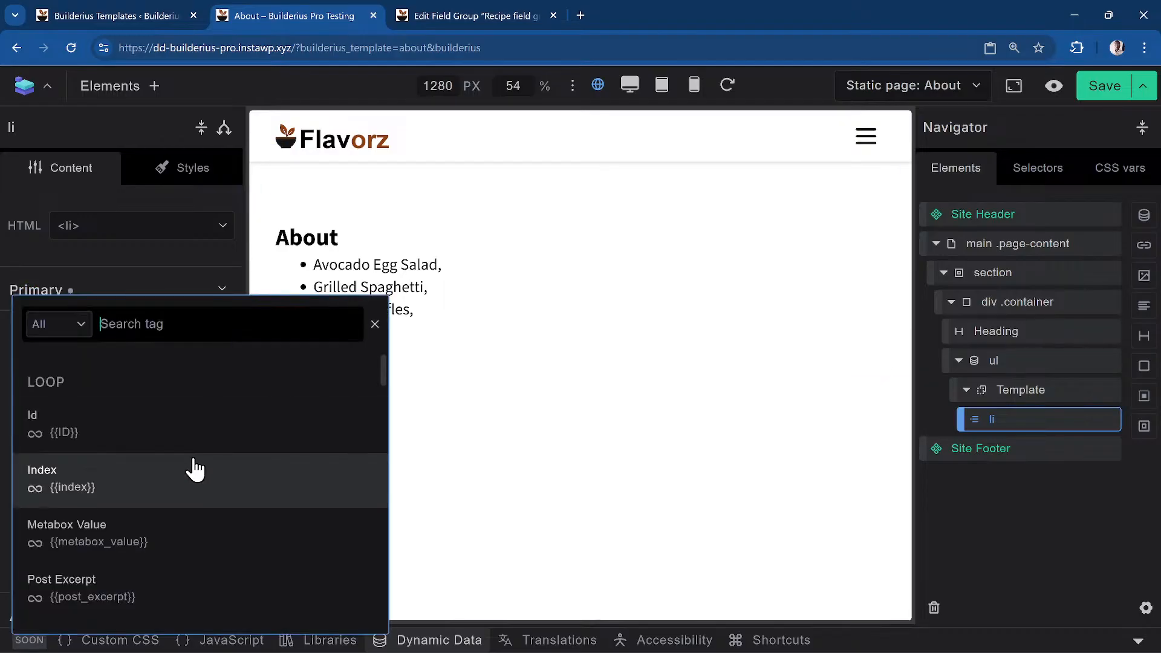
{"action": "left_click", "coordinate": [132, 445]}
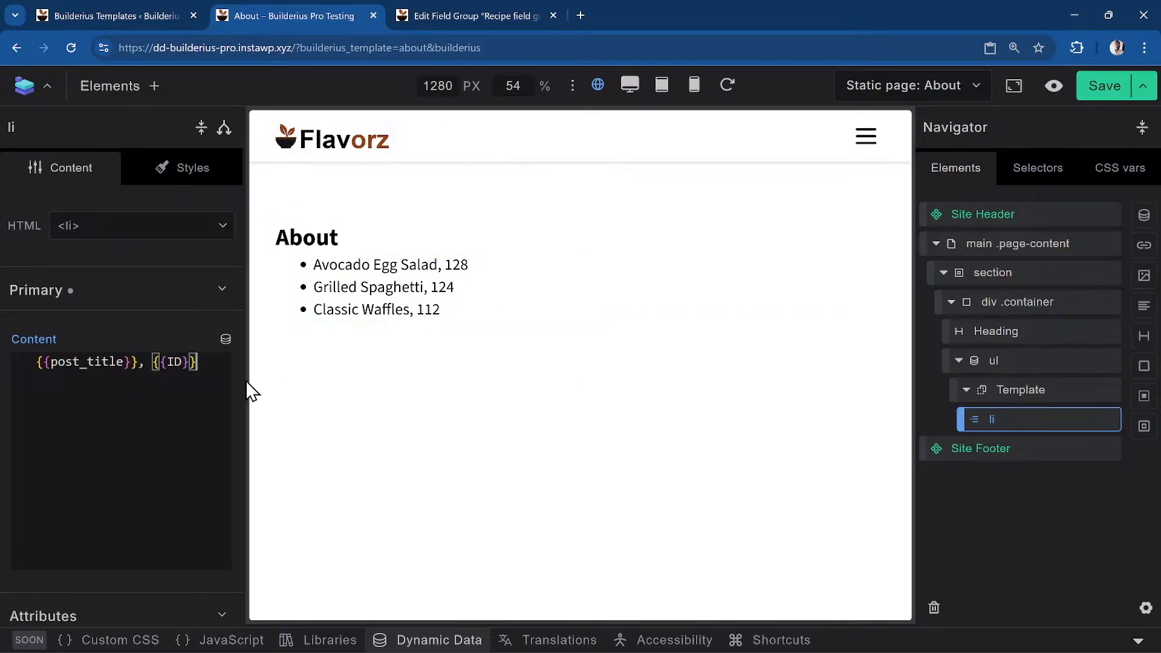
{"action": "type", "text": ","}
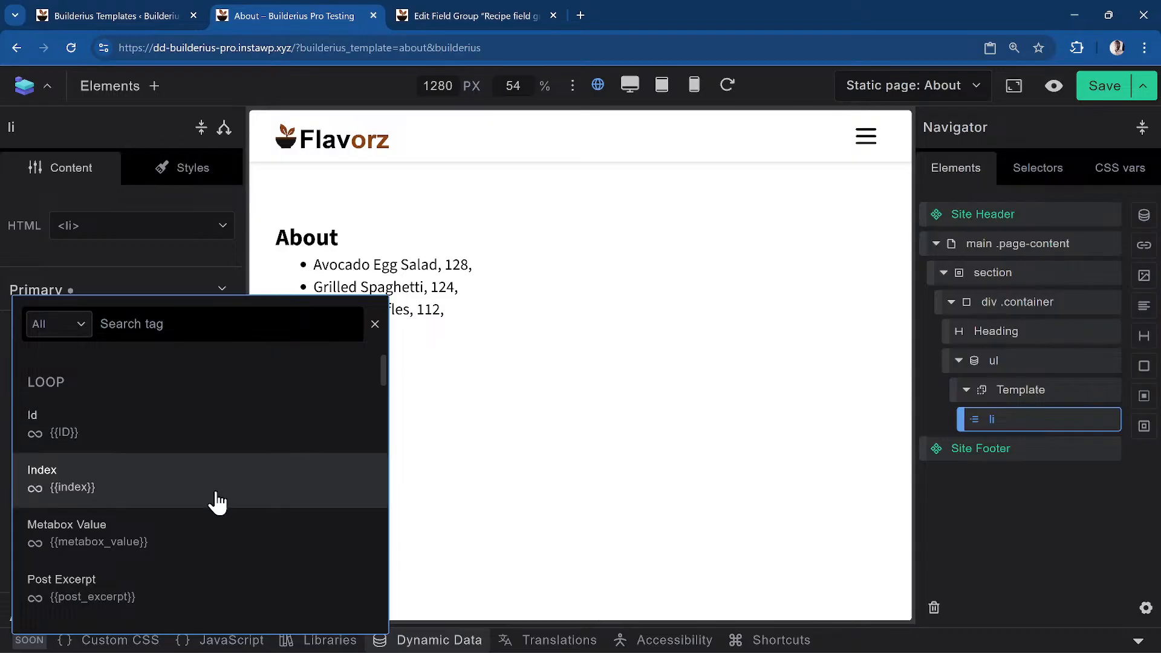
{"action": "scroll", "coordinate": [218, 501], "scroll_direction": "down", "scroll_amount": 1}
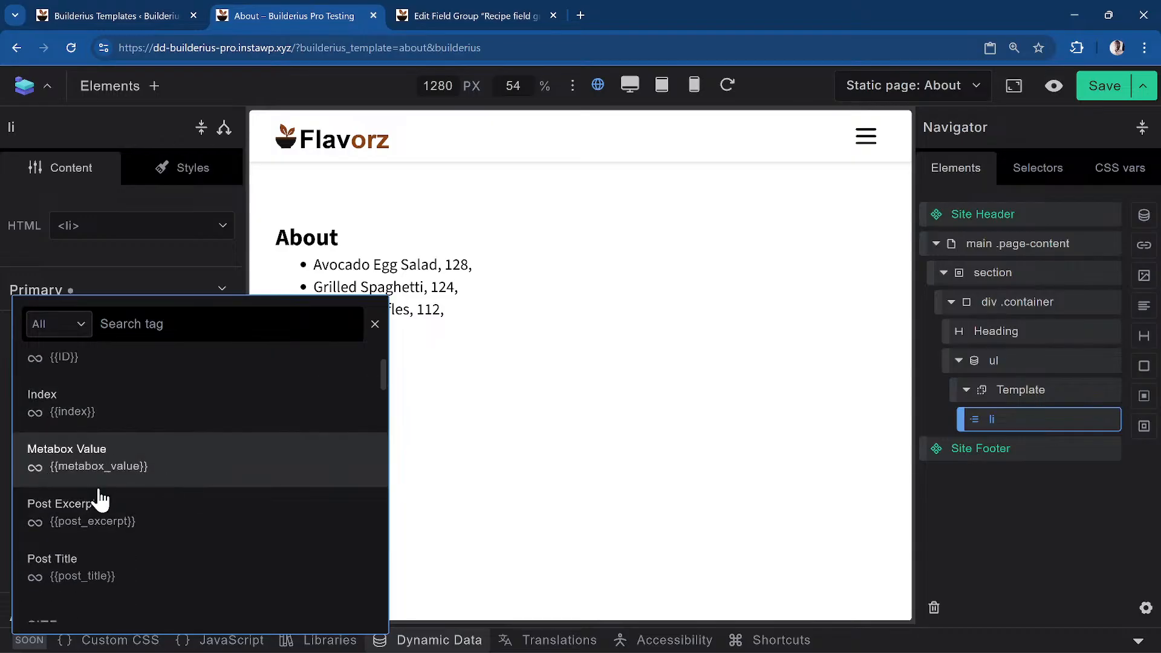
{"action": "left_click", "coordinate": [144, 471]}
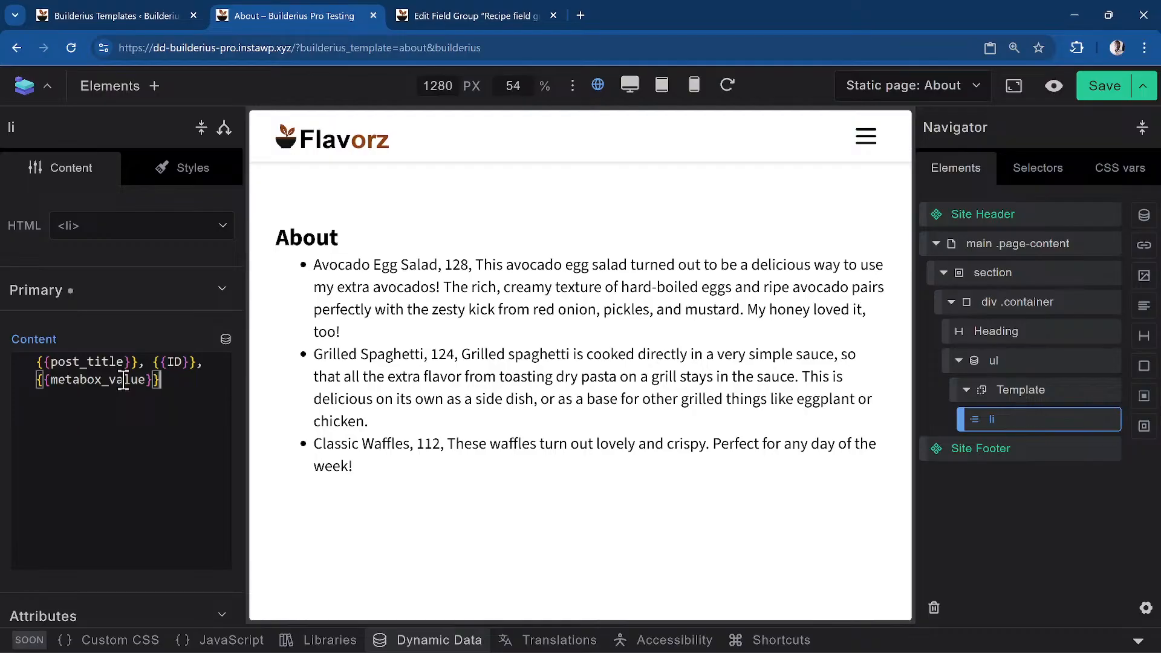
Alias metabox_value as excerpt in the recipe query and refresh its data
{"action": "left_click", "coordinate": [443, 637]}
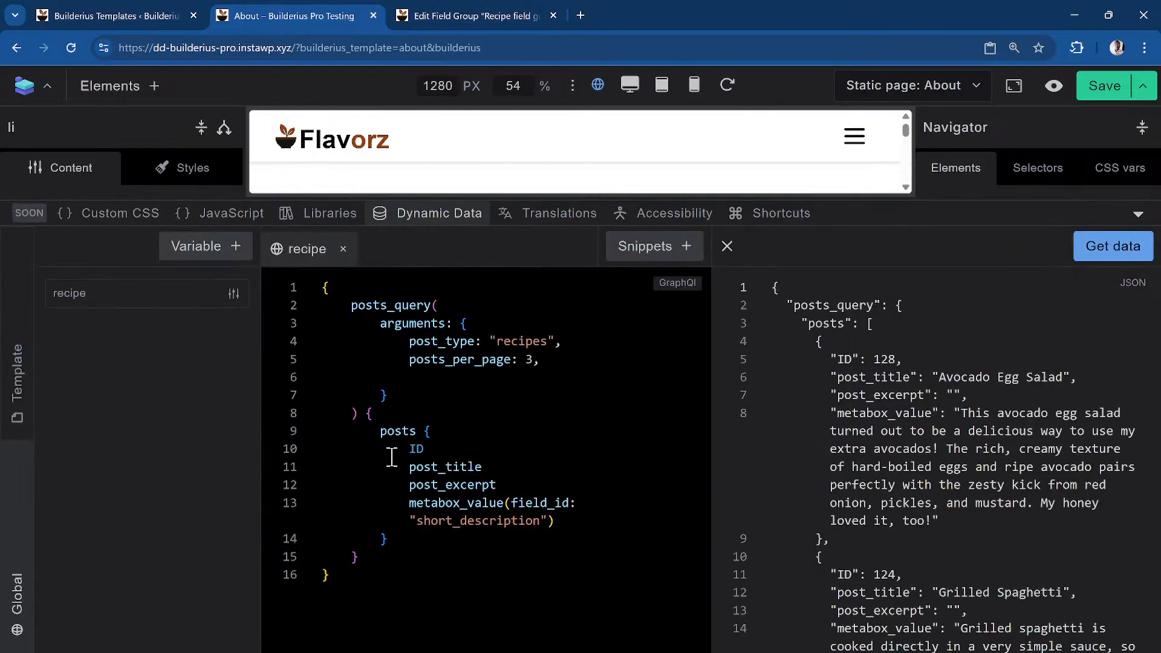
{"action": "left_click", "coordinate": [385, 538]}
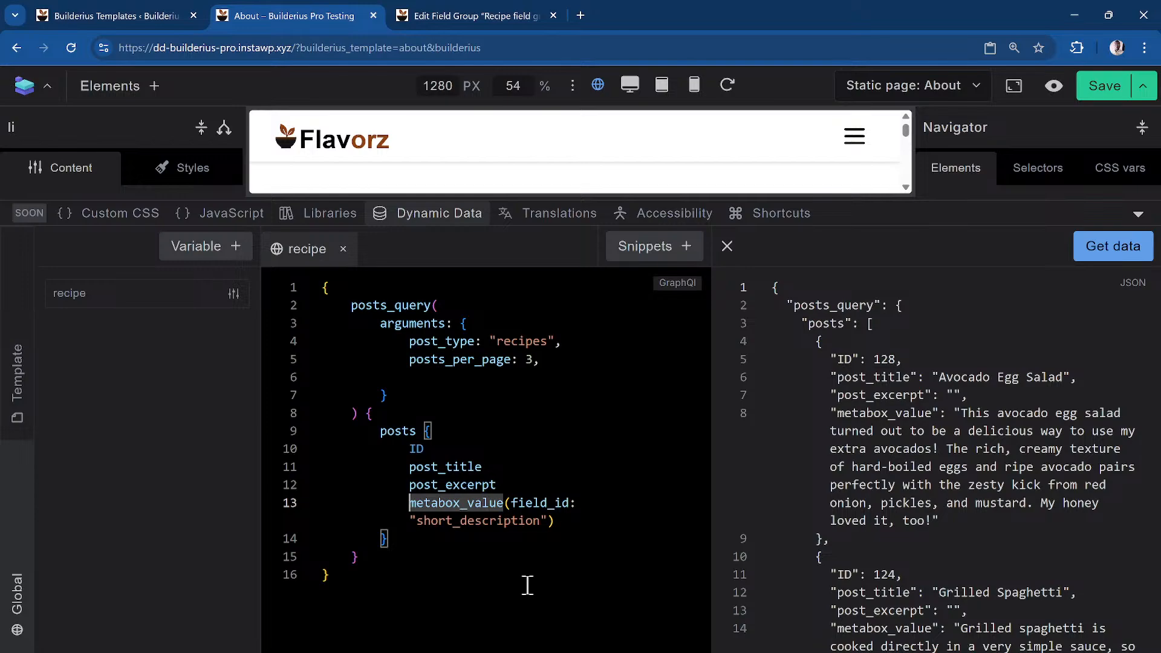
{"action": "type", "text": "ex"}
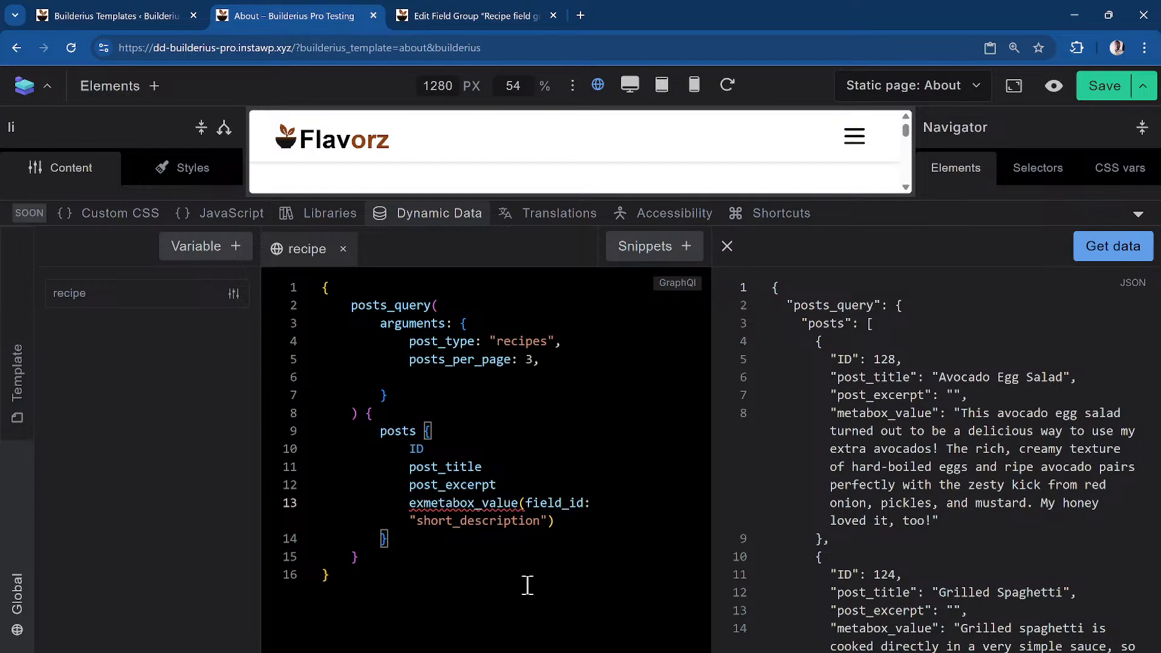
{"action": "type", "text": "cerpt:"}
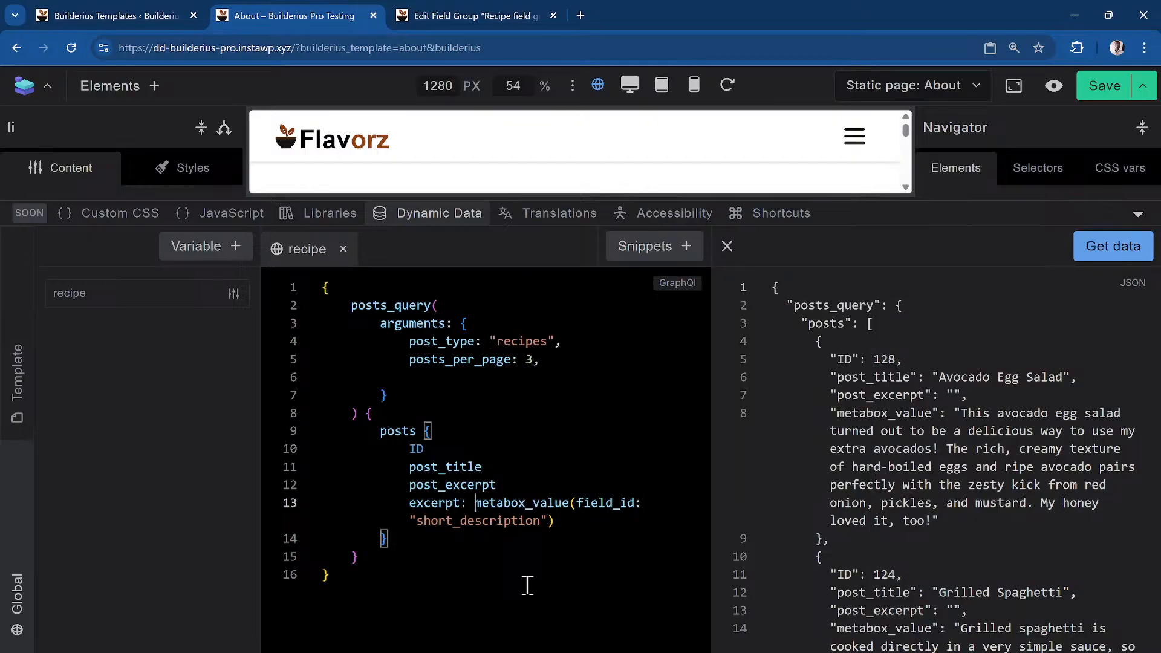
{"action": "left_click", "coordinate": [461, 503]}
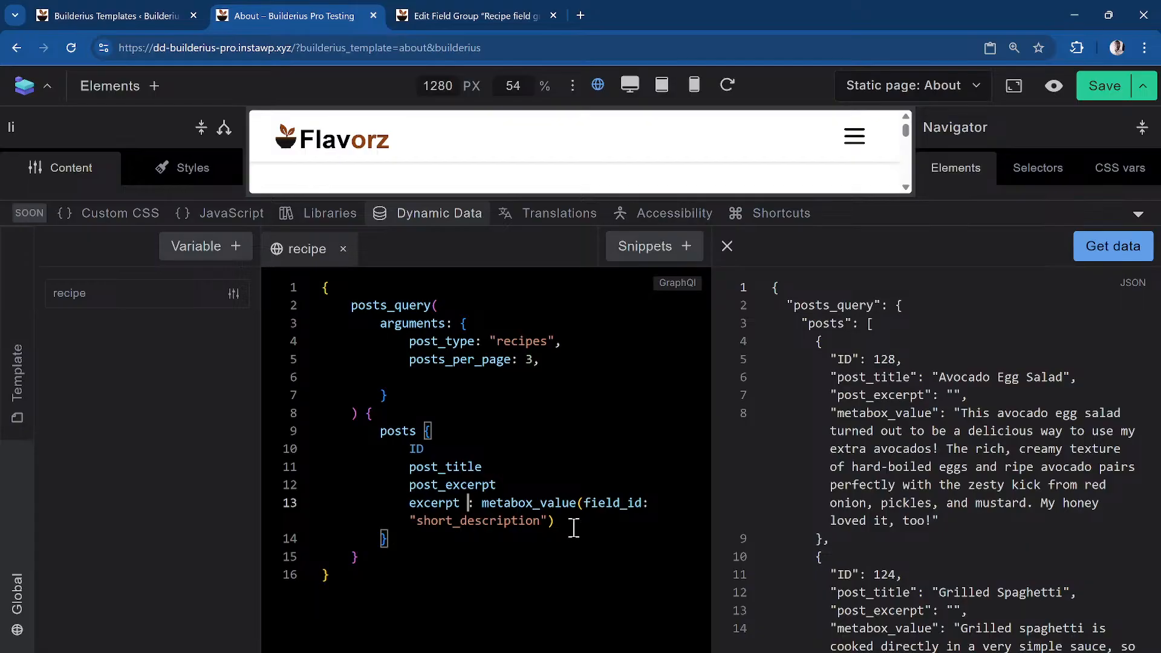
{"action": "left_click", "coordinate": [1107, 245]}
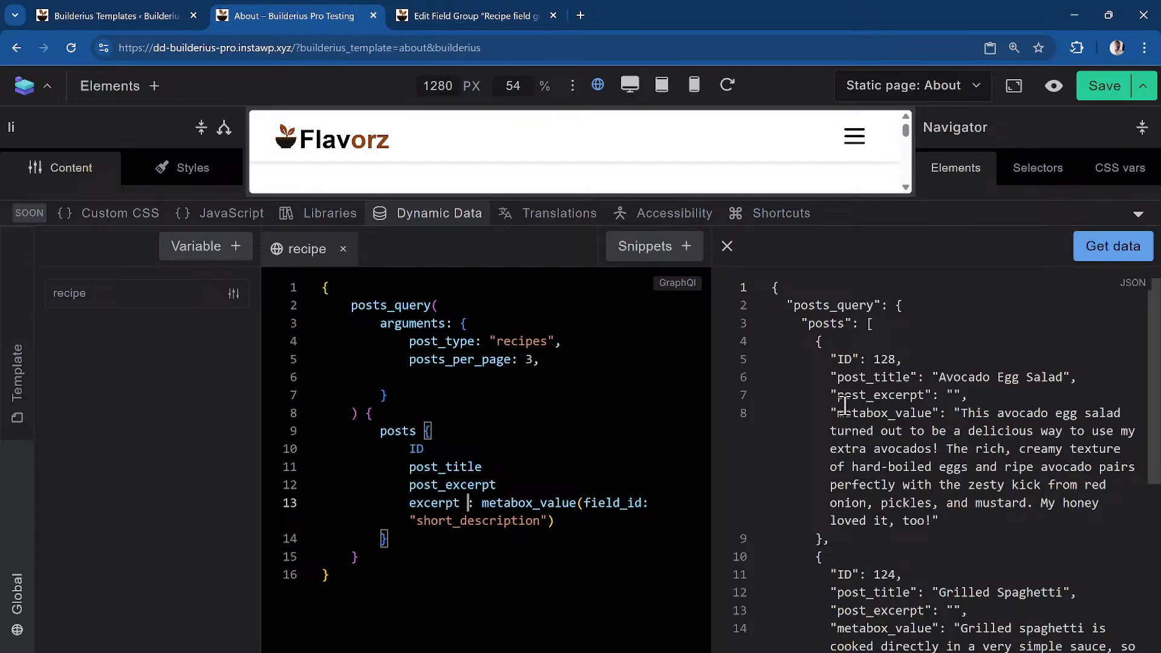
{"action": "left_click", "coordinate": [1118, 251]}
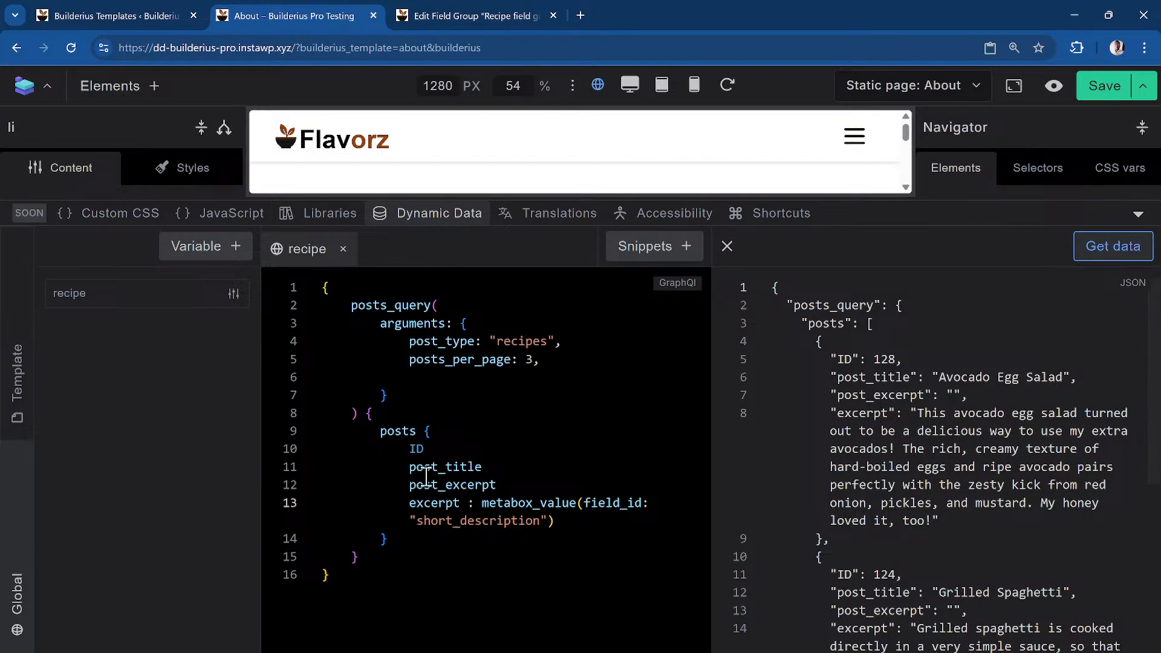
Alias post_title as title in the query and re-run it
{"action": "left_click", "coordinate": [407, 467]}
{"action": "double_click", "coordinate": [408, 467]}
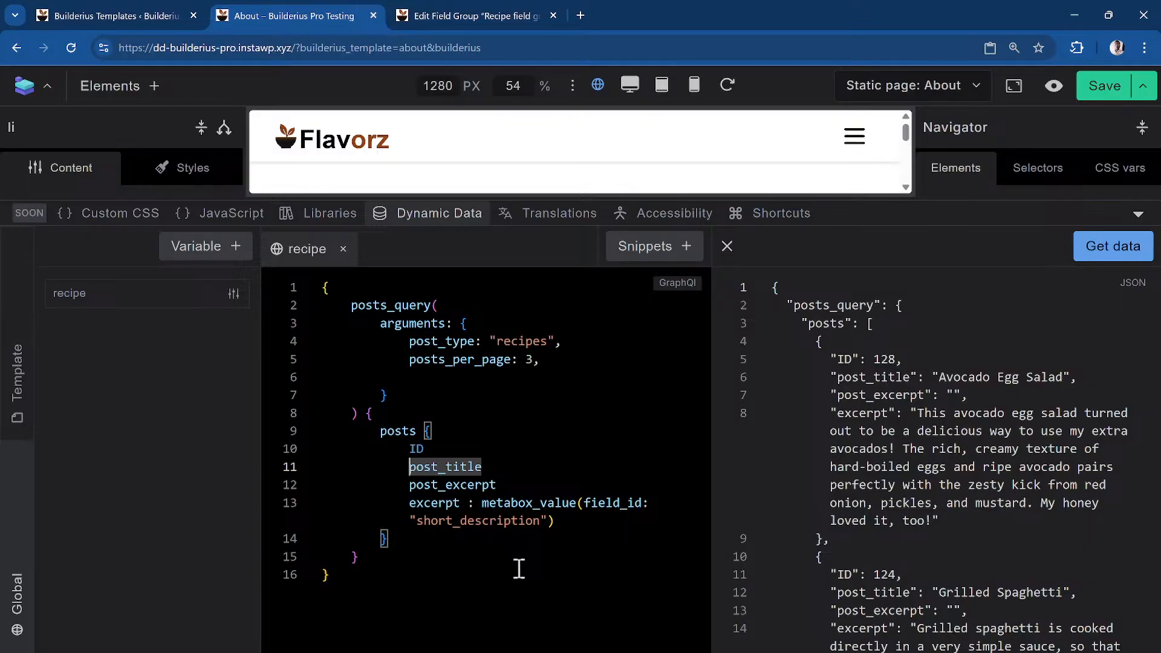
{"action": "type", "text": "title:"}
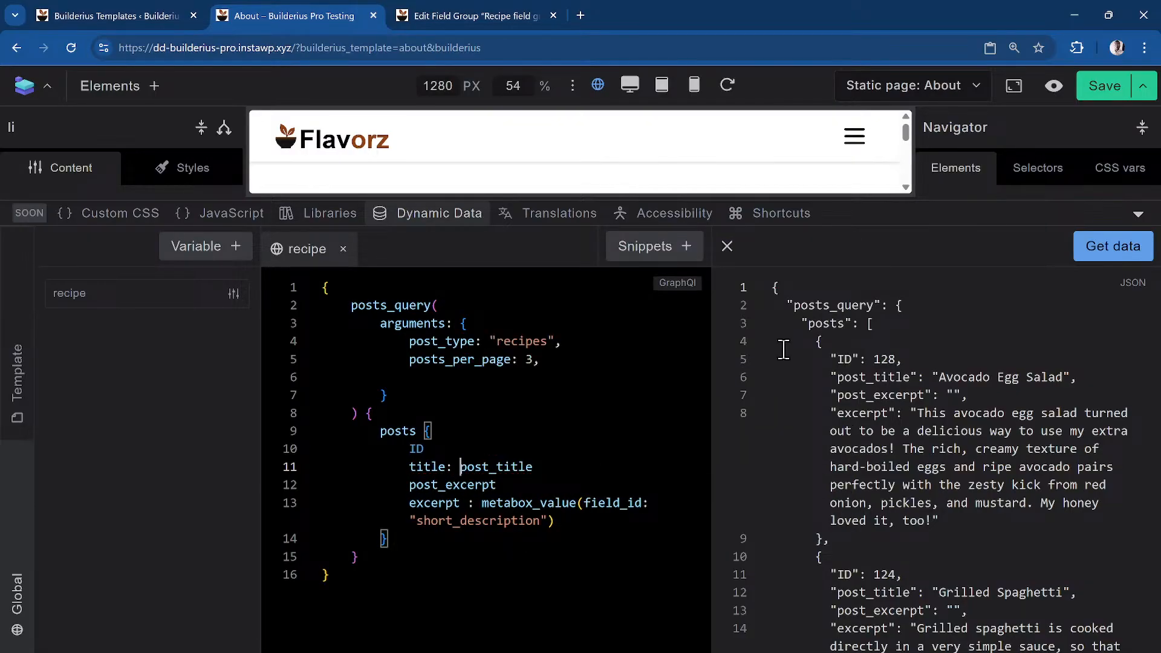
{"action": "left_click", "coordinate": [1113, 246]}
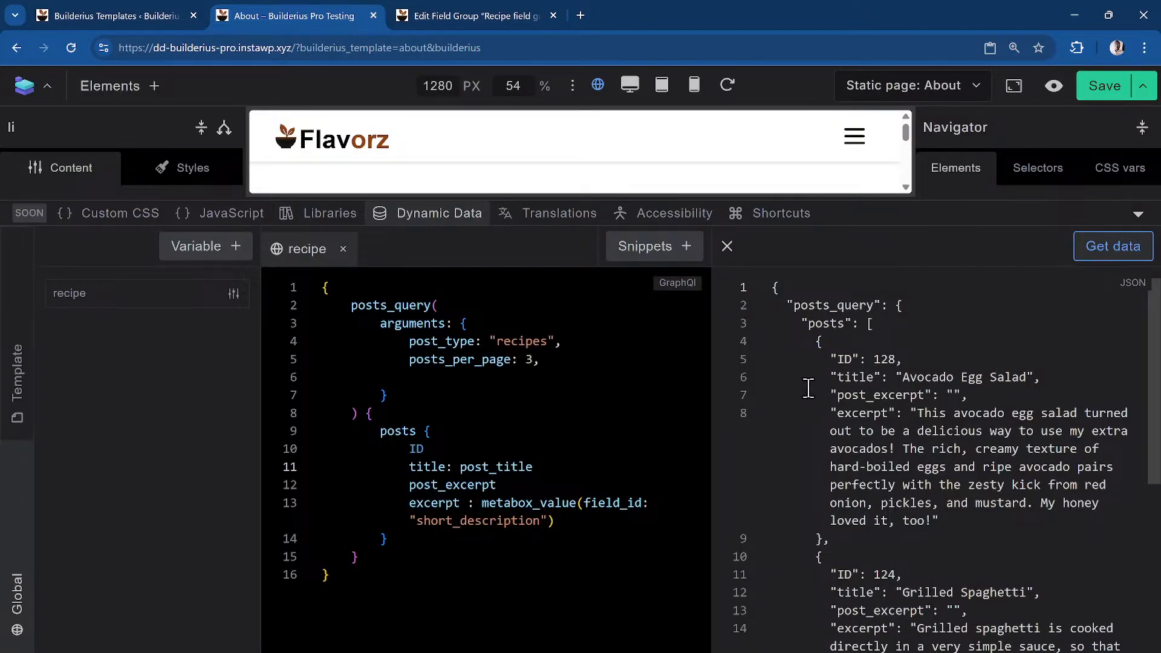
{"action": "left_click", "coordinate": [442, 221]}
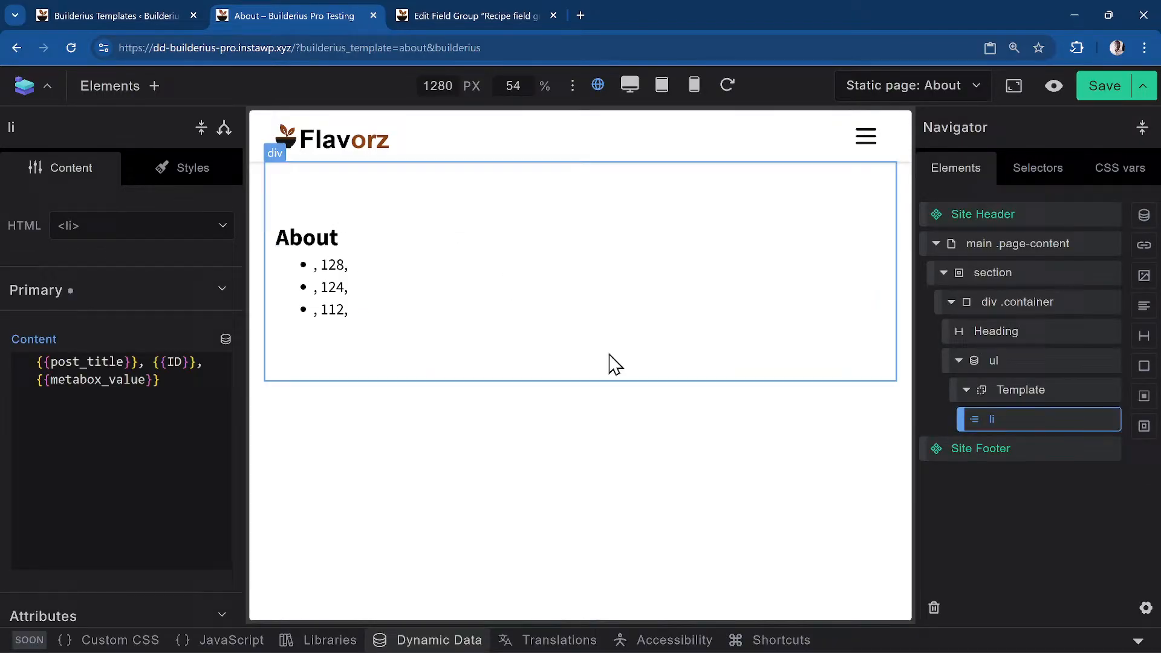
Replace post_title with title in the content and delete the {{metabox_value}} tag
{"action": "double_click", "coordinate": [89, 362]}
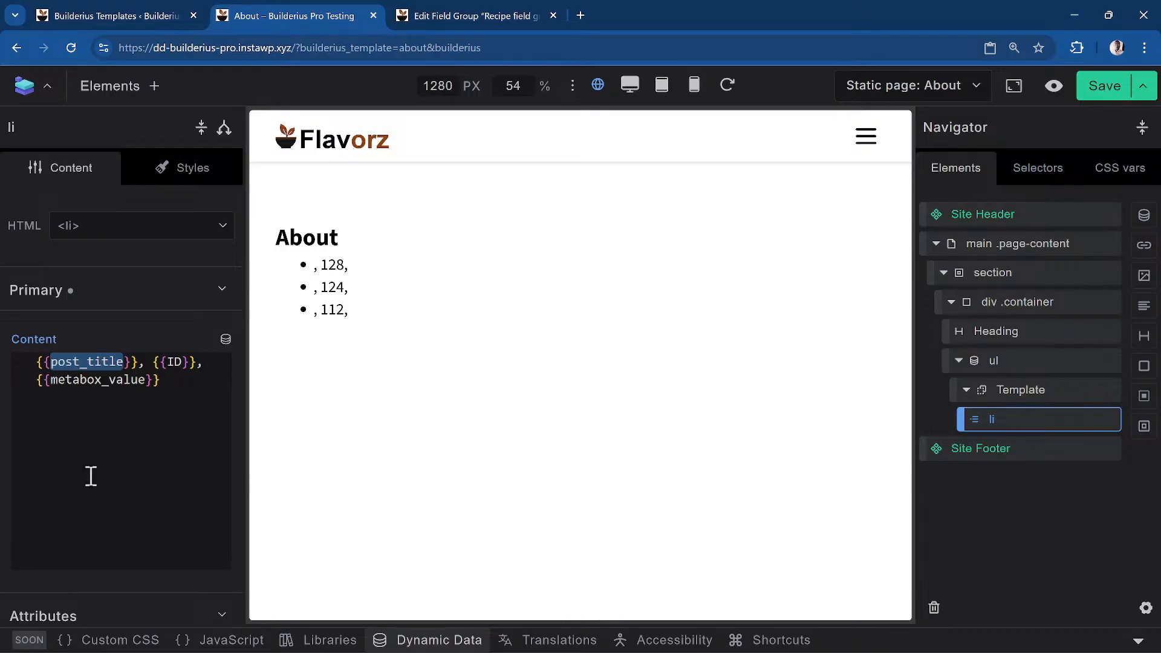
{"action": "type", "text": "title"}
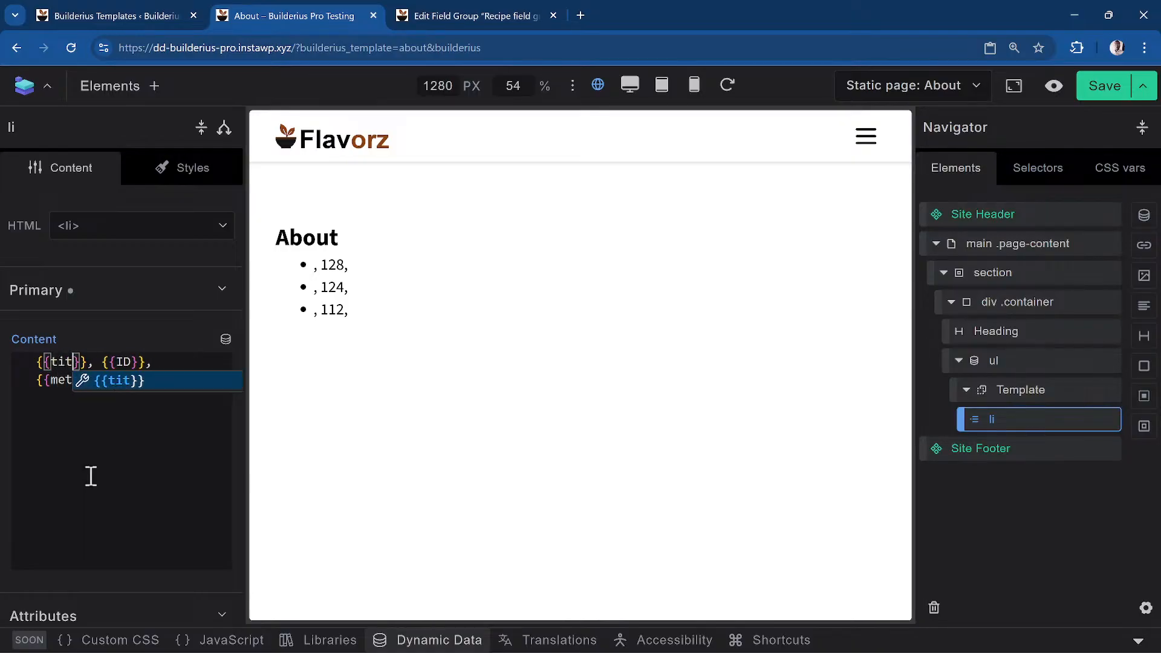
{"action": "key", "text": "Right"}
{"action": "key", "text": "Right"}
{"action": "key", "text": "Right"}
{"action": "key", "text": "Right"}
{"action": "key", "text": "Down"}
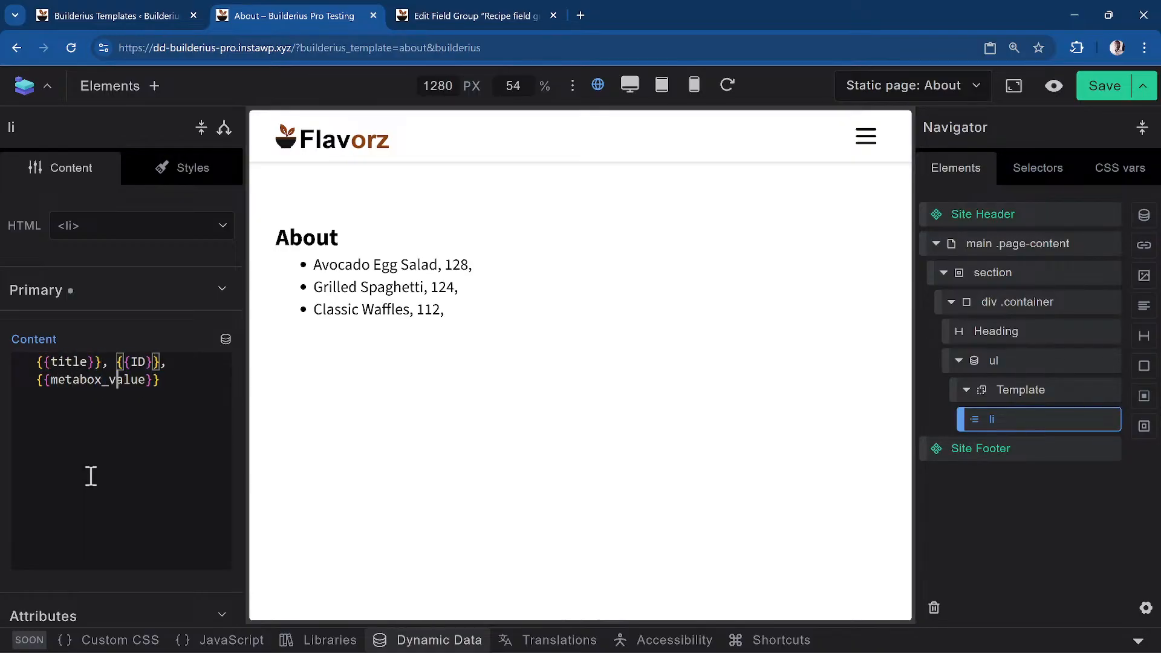
{"action": "key", "text": "Right"}
{"action": "key", "text": "End"}
{"action": "key", "text": "BackSpace"}
{"action": "key", "text": "BackSpace"}
{"action": "key", "text": "BackSpace"}
{"action": "key", "text": "BackSpace"}
{"action": "key", "text": "BackSpace"}
{"action": "key", "text": "BackSpace"}
{"action": "key", "text": "BackSpace"}
{"action": "key", "text": "BackSpace"}
{"action": "key", "text": "BackSpace"}
{"action": "key", "text": "BackSpace"}
{"action": "key", "text": "BackSpace"}
{"action": "key", "text": "BackSpace"}
{"action": "key", "text": "BackSpace"}
{"action": "key", "text": "BackSpace"}
{"action": "key", "text": "BackSpace"}
{"action": "key", "text": "BackSpace"}
{"action": "key", "text": "BackSpace"}
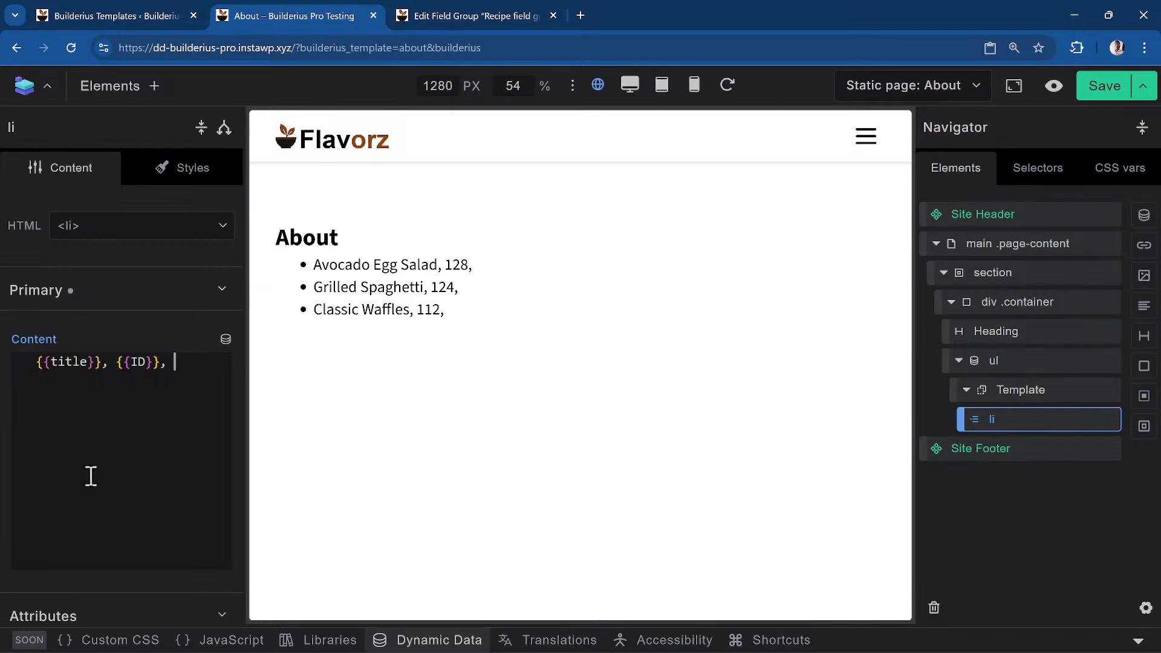
Begin entering an {{excerpt tag at the end of the list item content
{"action": "left_click", "coordinate": [226, 339]}
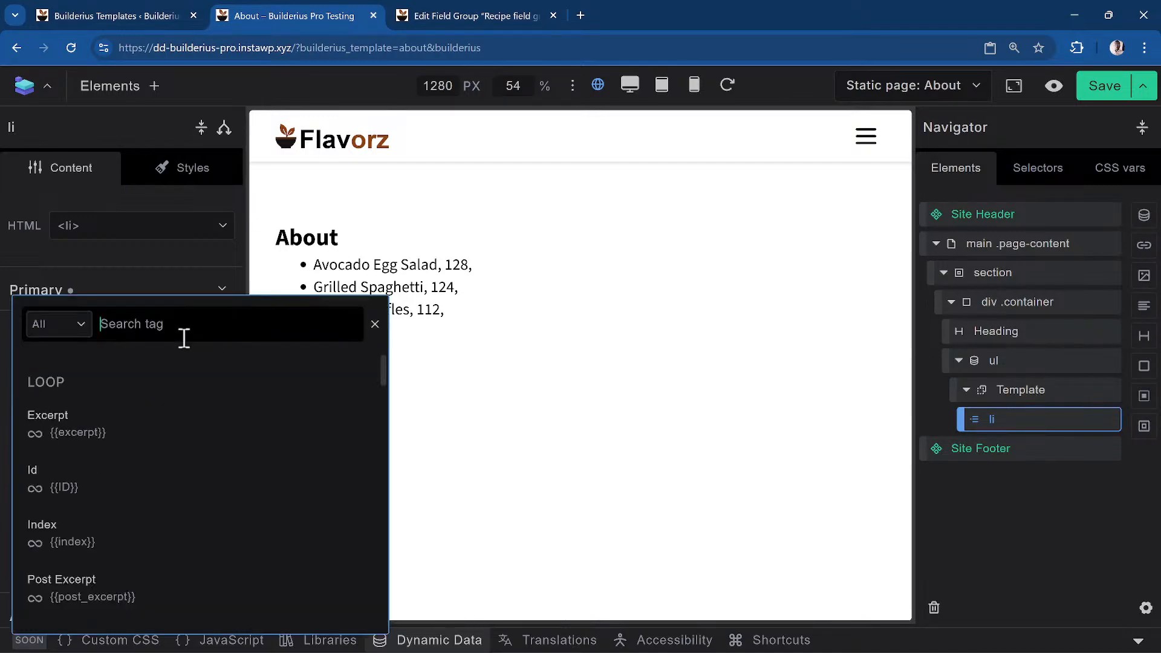
{"action": "scroll", "coordinate": [114, 525], "scroll_direction": "down", "scroll_amount": 3}
{"action": "scroll", "coordinate": [48, 514], "scroll_direction": "up", "scroll_amount": 1}
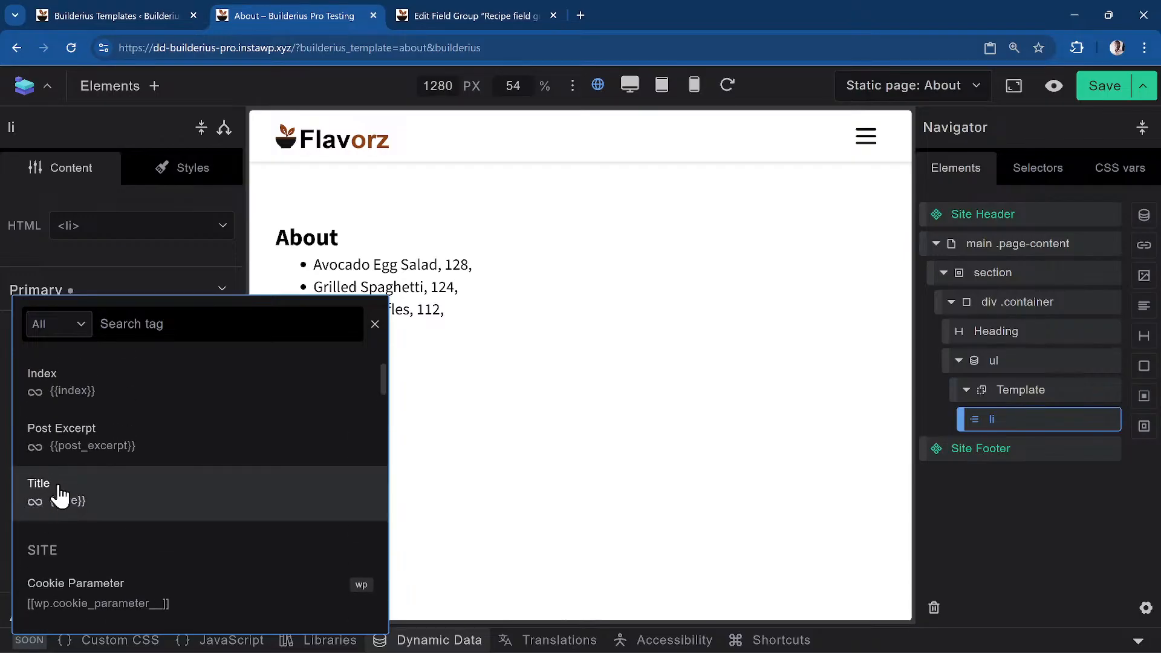
{"action": "left_click", "coordinate": [212, 280]}
{"action": "left_click", "coordinate": [176, 296]}
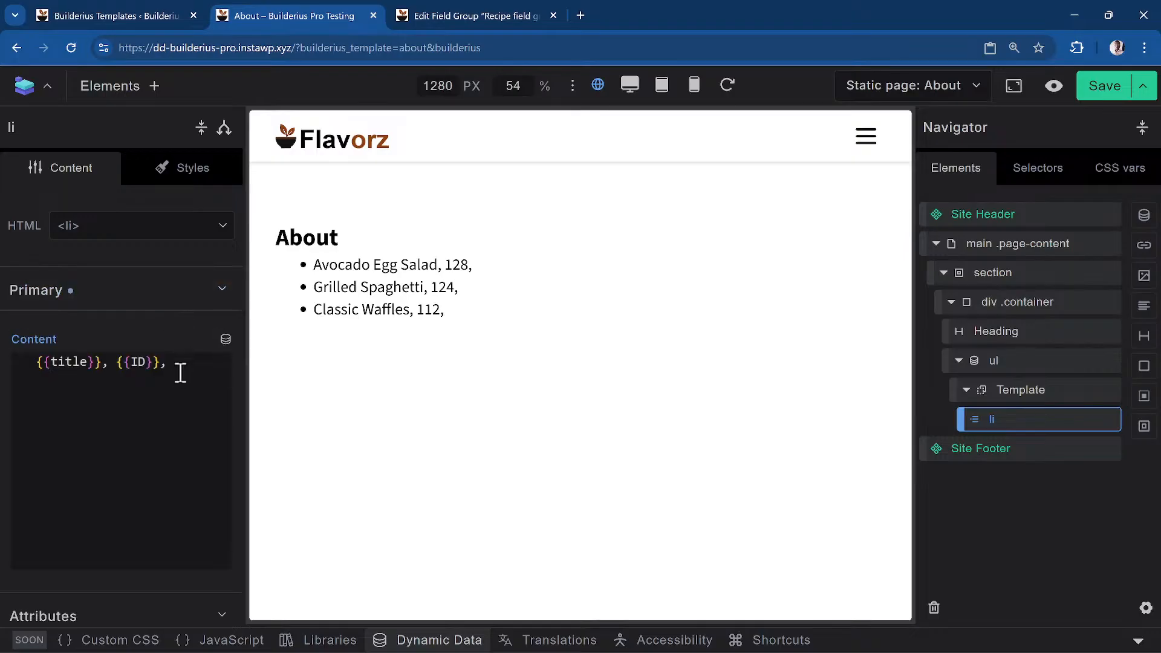
{"action": "left_click", "coordinate": [195, 368]}
{"action": "type", "text": "{{"}
{"action": "type", "text": "excerpt"}
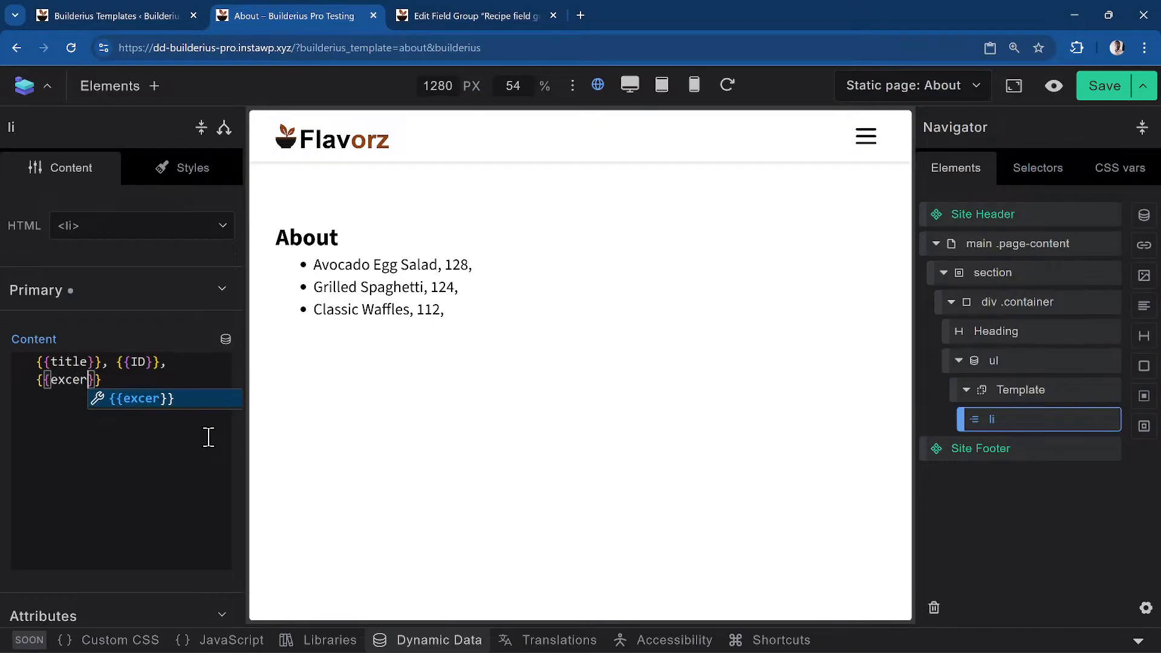
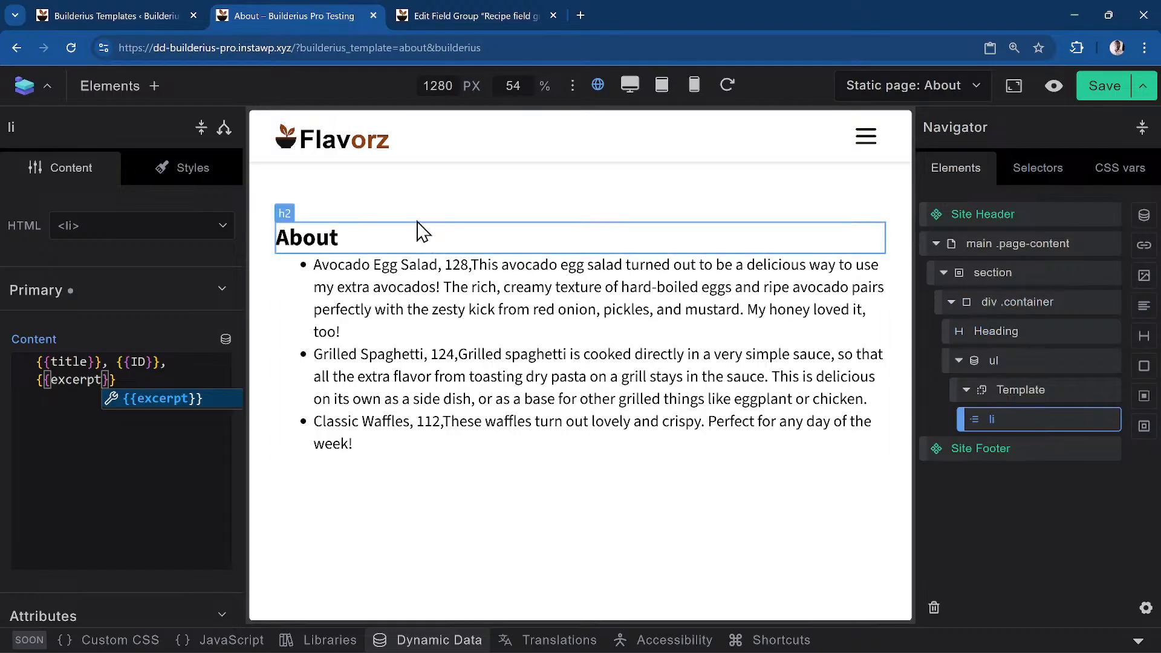
Inspect the bindings of the About heading, the recipe list and its list item content
{"action": "left_click", "coordinate": [339, 241]}
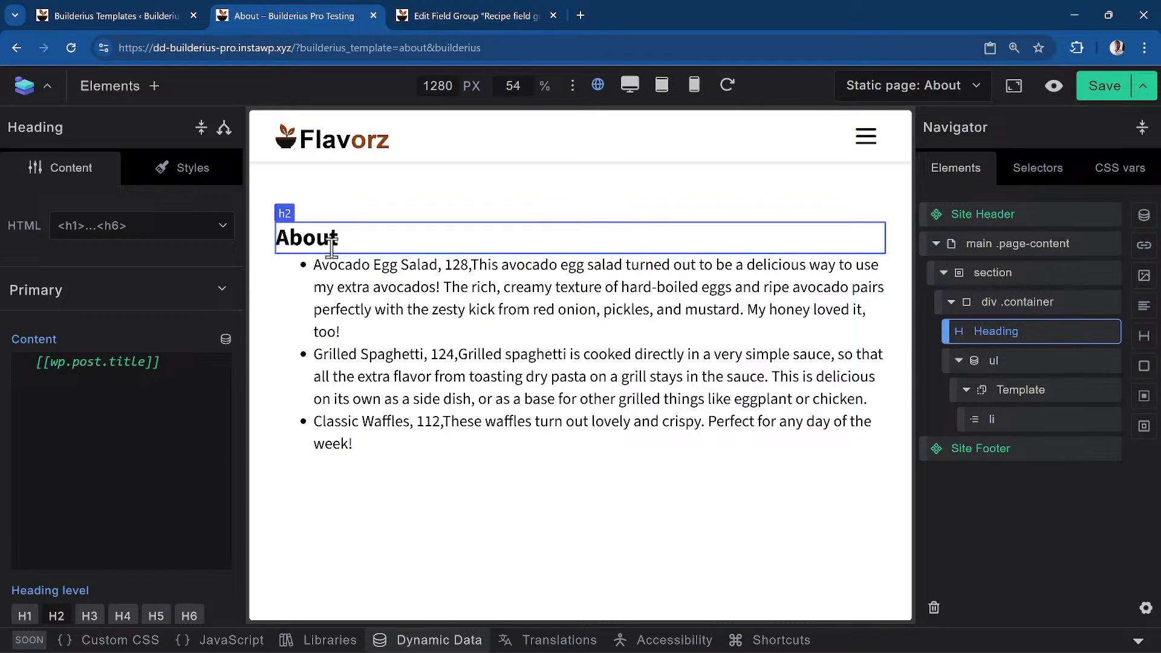
{"action": "left_click", "coordinate": [758, 291]}
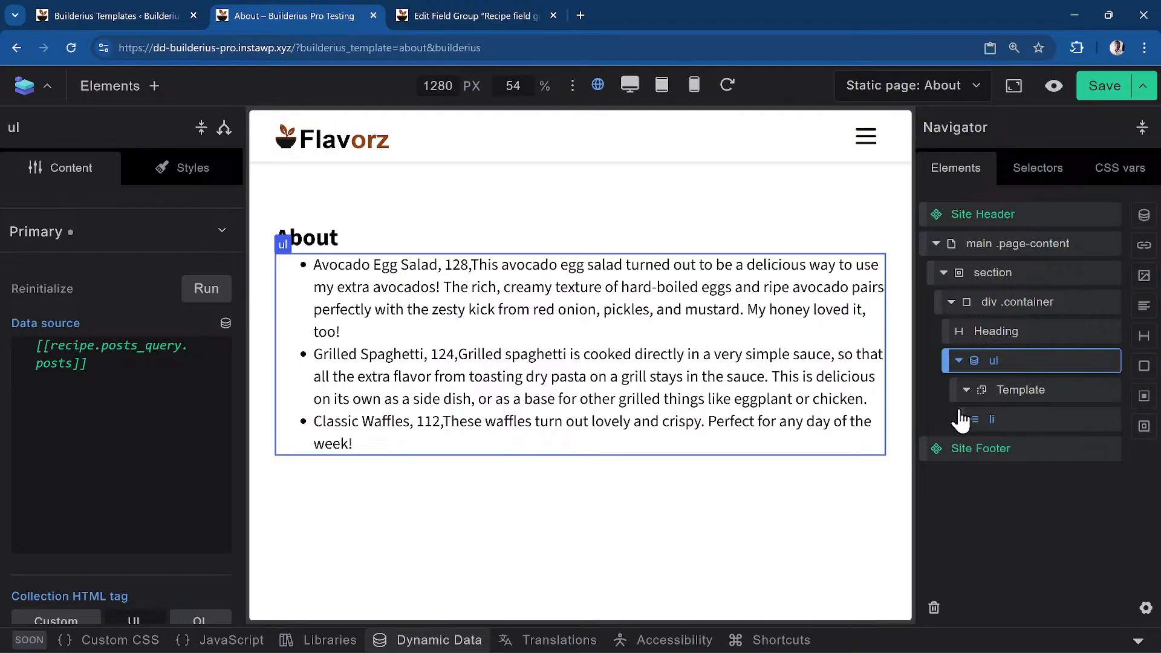
{"action": "left_click", "coordinate": [1027, 421]}
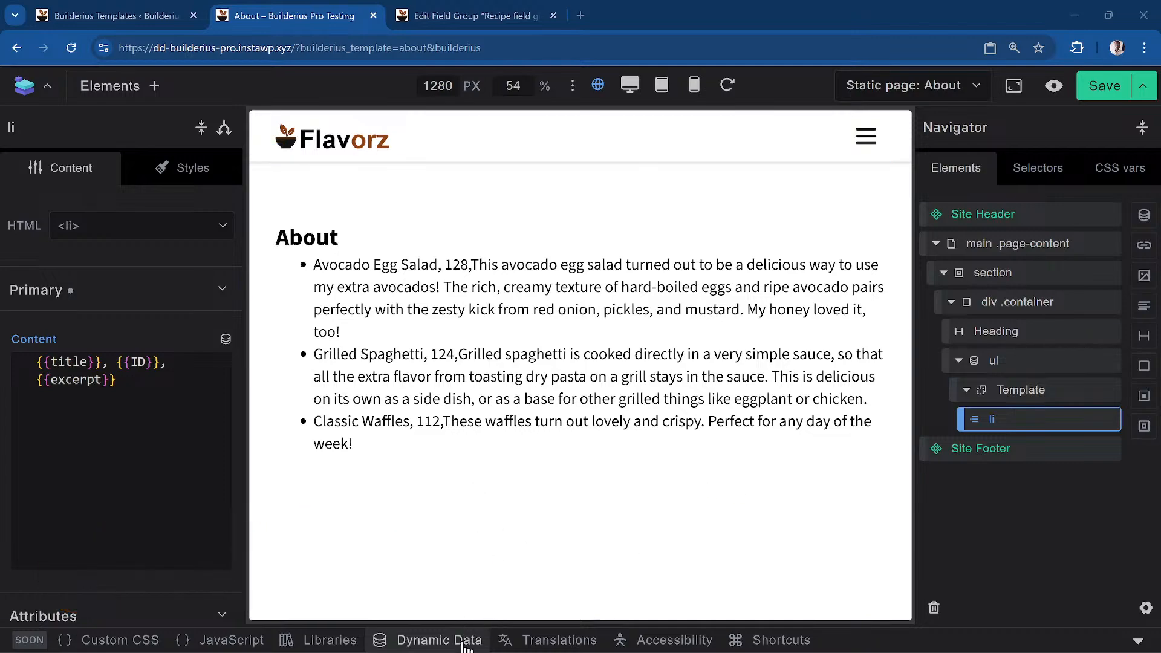
In the recipe query, add a metabox_value lookup below excerpt and remove its option_name argument
{"action": "left_click", "coordinate": [435, 640]}
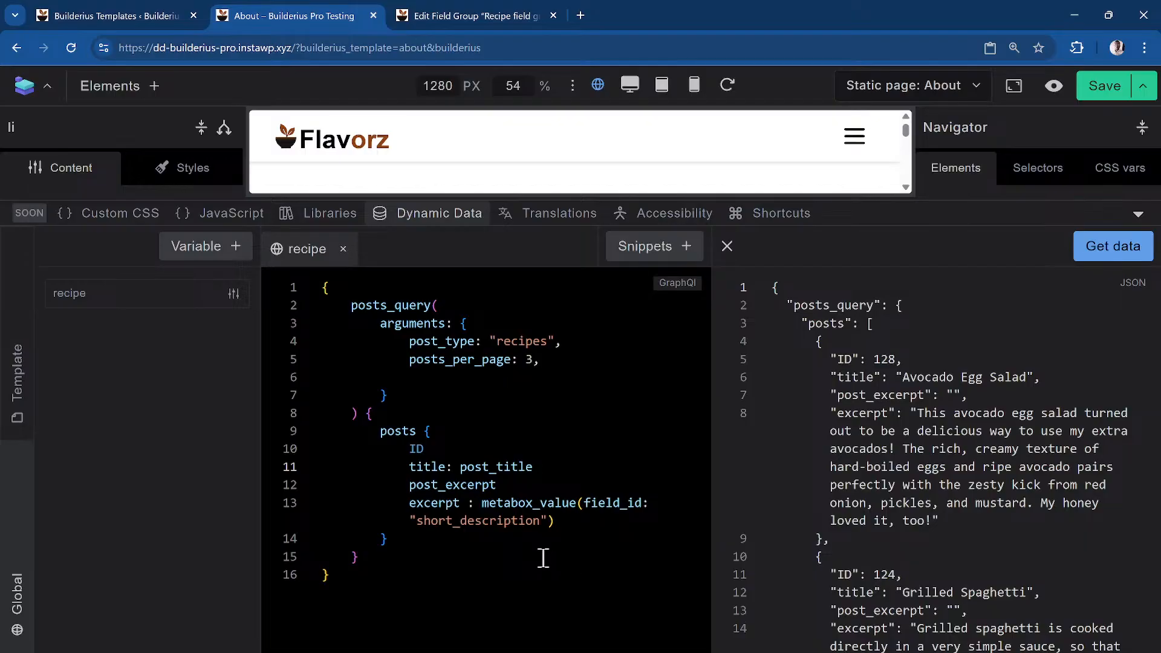
{"action": "left_click", "coordinate": [559, 347]}
{"action": "type", "text": ","}
{"action": "left_click", "coordinate": [599, 518]}
{"action": "key", "text": "Return"}
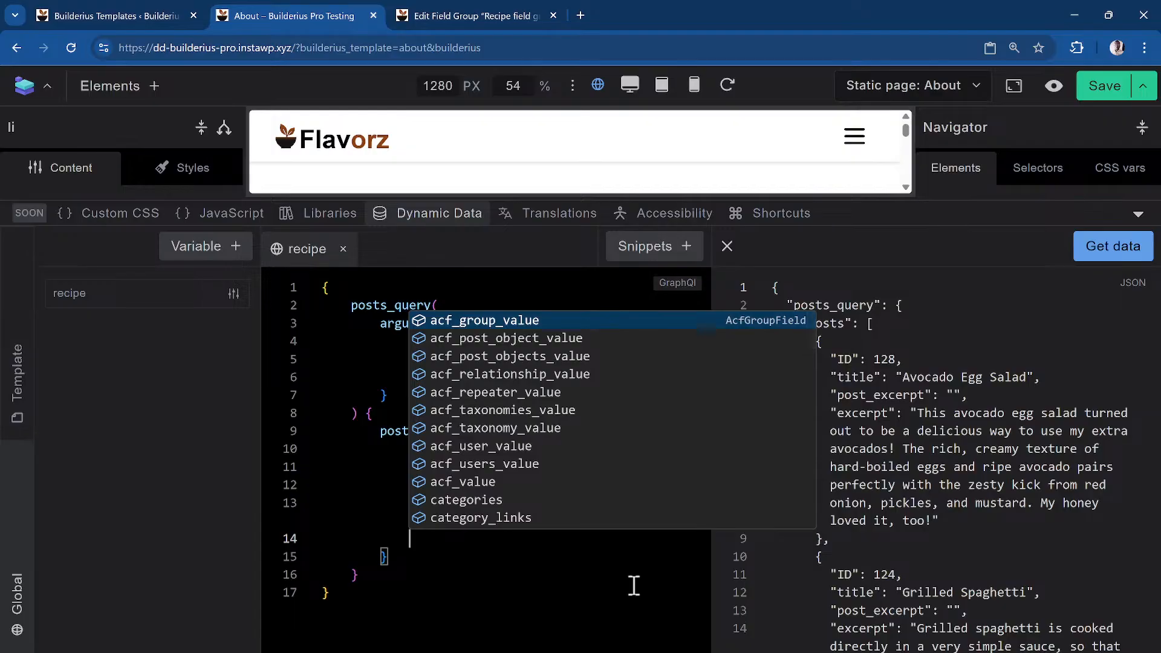
{"action": "type", "text": "metab"}
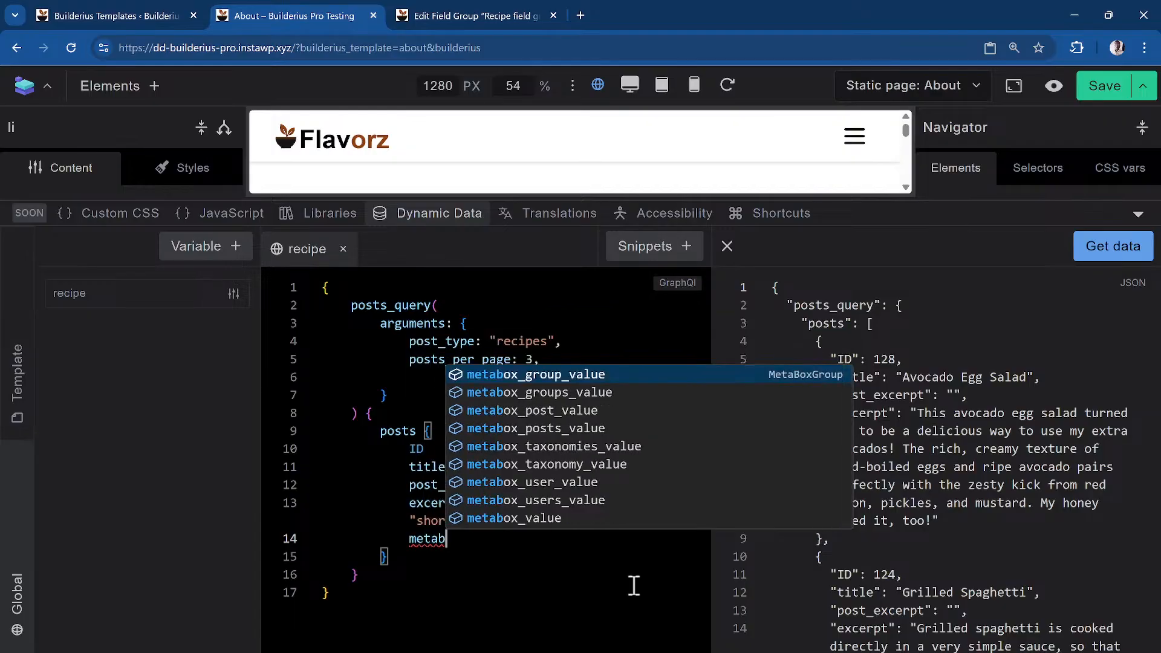
{"action": "left_click", "coordinate": [614, 519]}
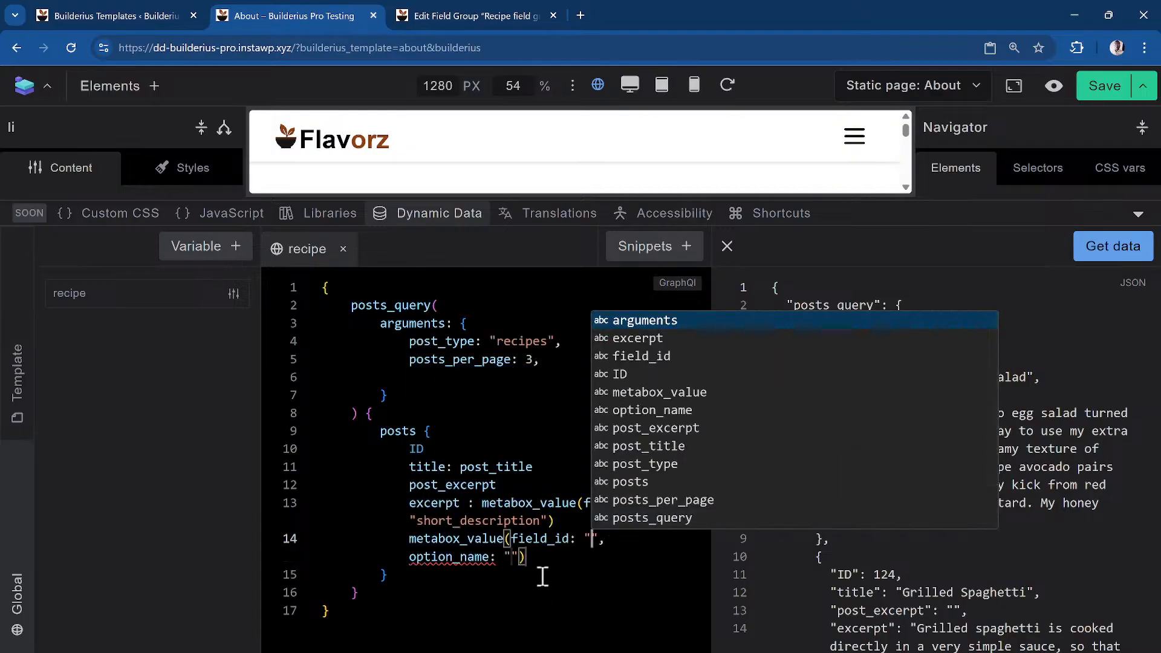
{"action": "left_click_drag", "start_coordinate": [519, 559], "coordinate": [400, 559]}
{"action": "key", "text": "BackSpace"}
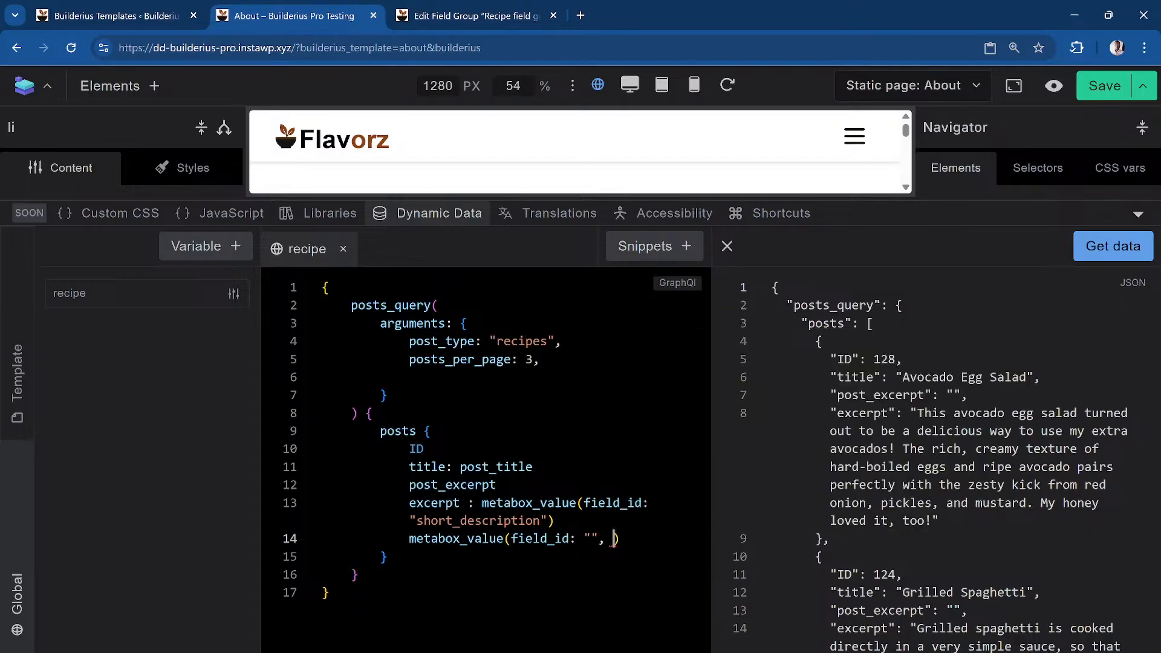
{"action": "key", "text": "BackSpace"}
{"action": "key", "text": "BackSpace"}
Look up the Cook Time field ID in the recipe Meta Box field group
{"action": "left_click", "coordinate": [465, 15]}
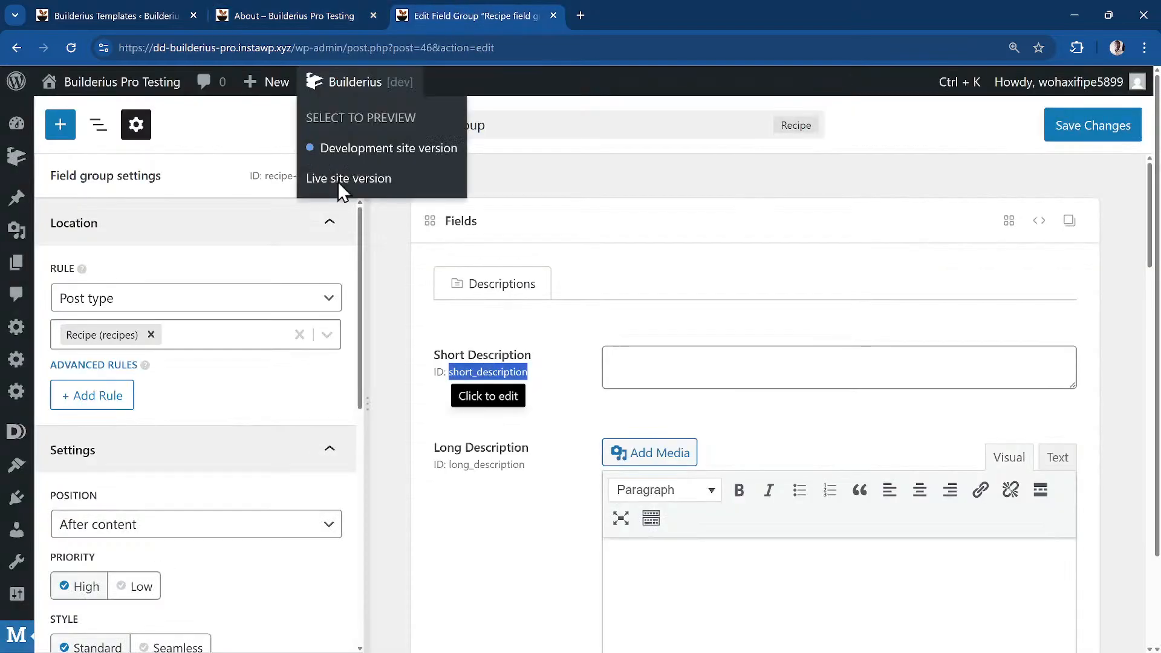
{"action": "scroll", "coordinate": [695, 470], "scroll_direction": "down", "scroll_amount": 7}
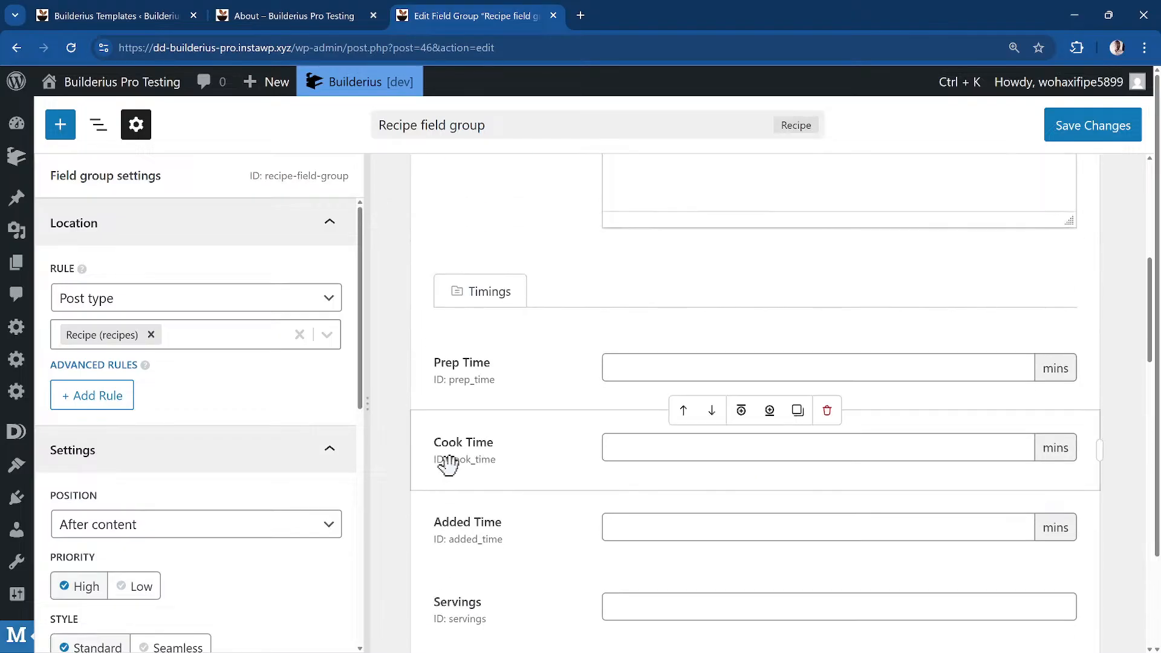
{"action": "left_click", "coordinate": [475, 461]}
{"action": "key", "text": "ctrl+c"}
Fill in cook_time as the lookup's field ID and duplicate the line
{"action": "left_click", "coordinate": [294, 16]}
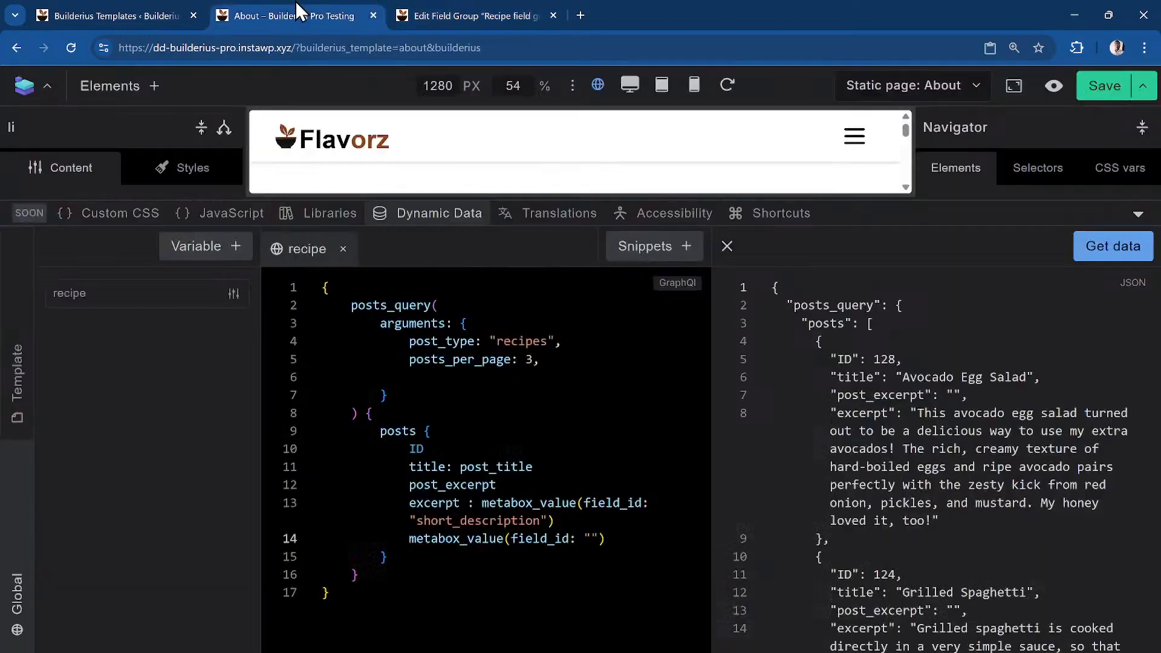
{"action": "key", "text": "ctrl+v"}
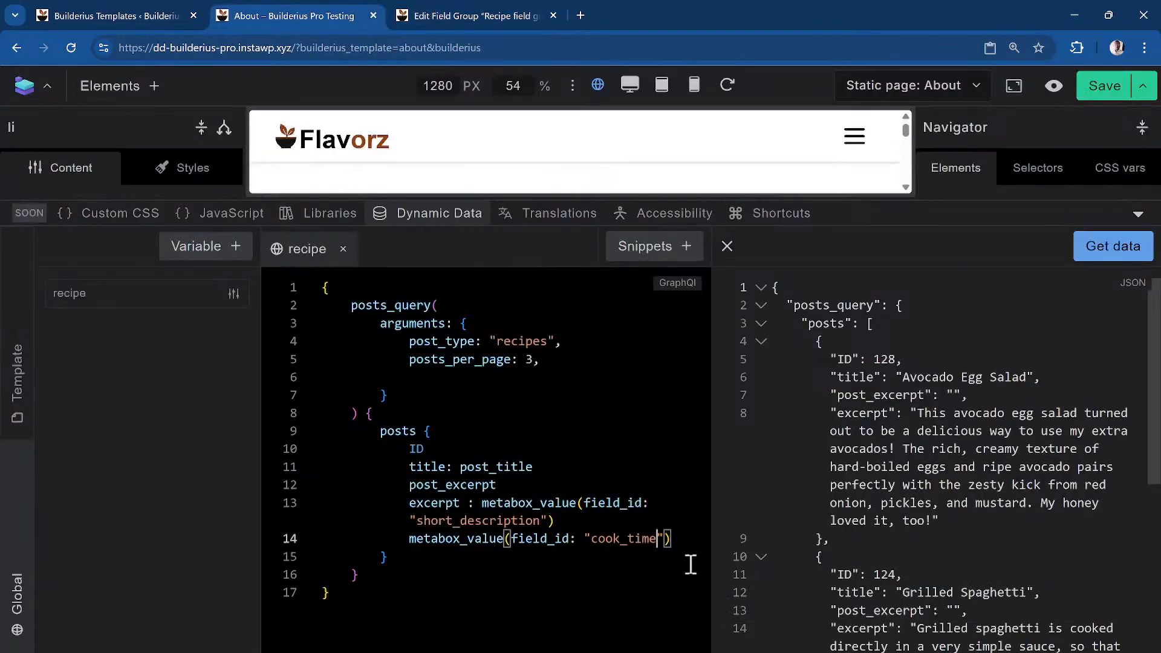
{"action": "left_click_drag", "start_coordinate": [681, 538], "coordinate": [409, 539]}
{"action": "key", "text": "ctrl+c"}
{"action": "key", "text": "End"}
{"action": "key", "text": "Return"}
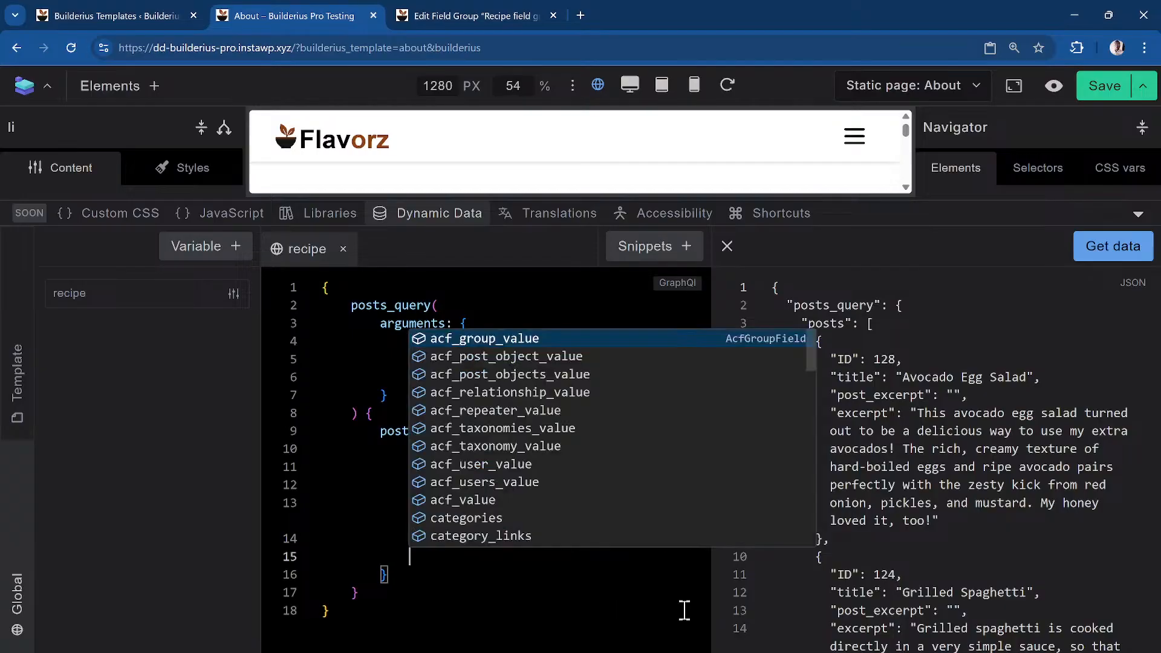
{"action": "key", "text": "ctrl+v"}
Change the first lookup's field ID to prep_time and fetch a data preview
{"action": "key", "text": "Left"}
{"action": "key", "text": "Left"}
{"action": "key", "text": "Left"}
{"action": "key", "text": "Up"}
{"action": "key", "text": "Left"}
{"action": "key", "text": "Left"}
{"action": "key", "text": "Left"}
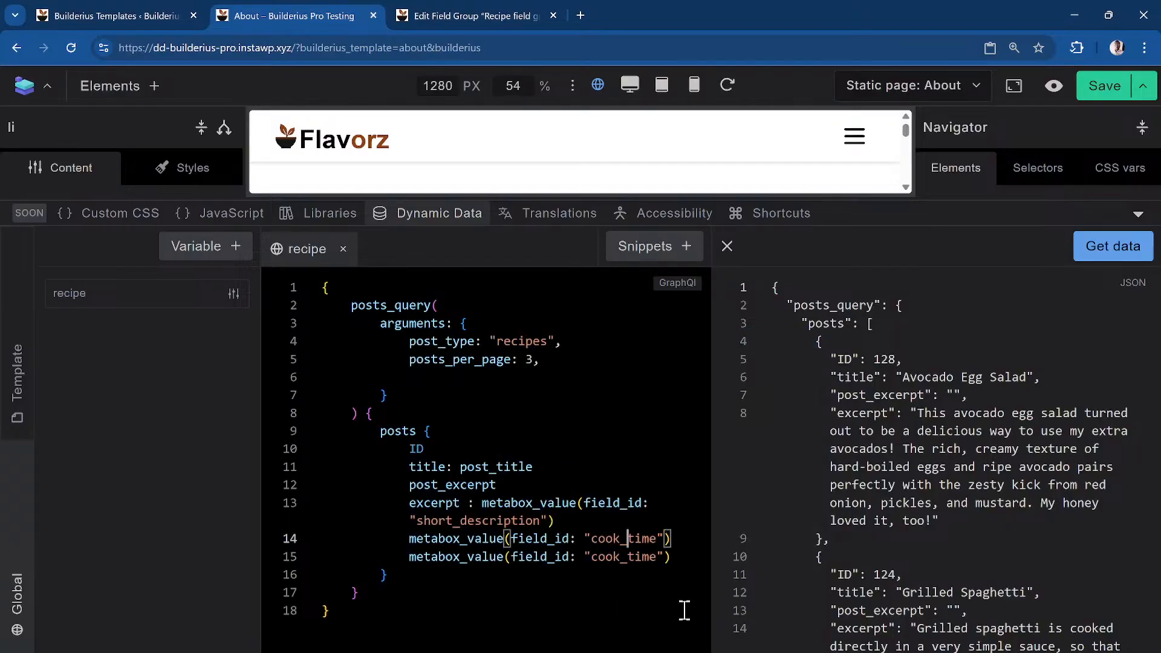
{"action": "key", "text": "BackSpace"}
{"action": "key", "text": "BackSpace"}
{"action": "key", "text": "BackSpace"}
{"action": "key", "text": "BackSpace"}
{"action": "type", "text": "prep"}
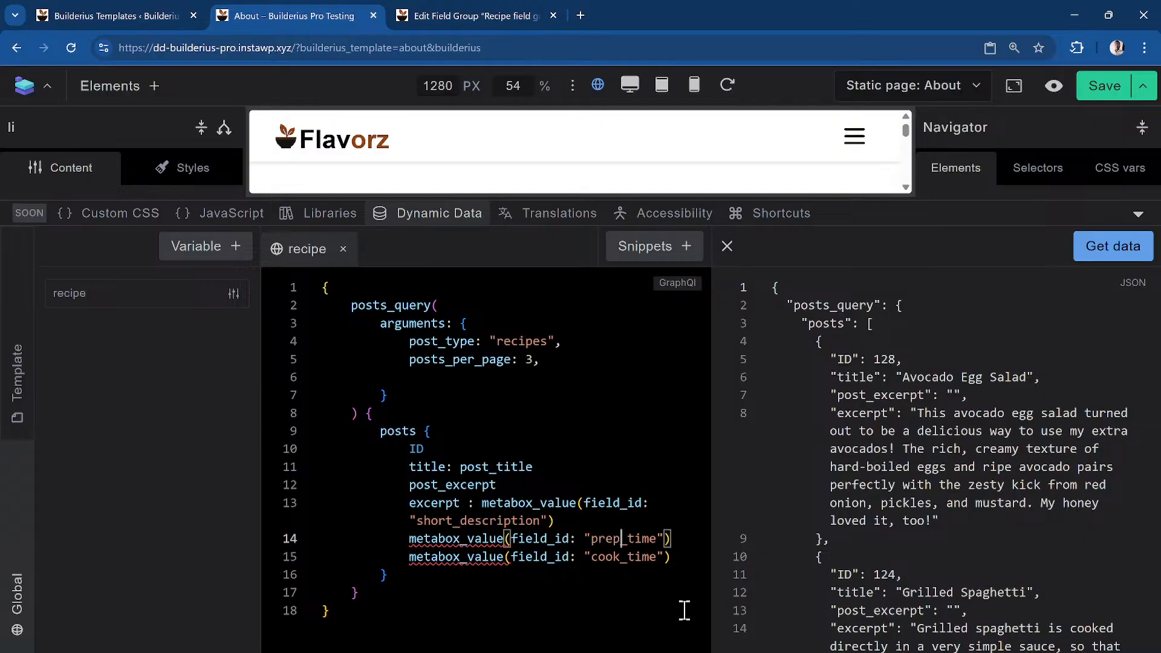
{"action": "left_click", "coordinate": [1094, 254]}
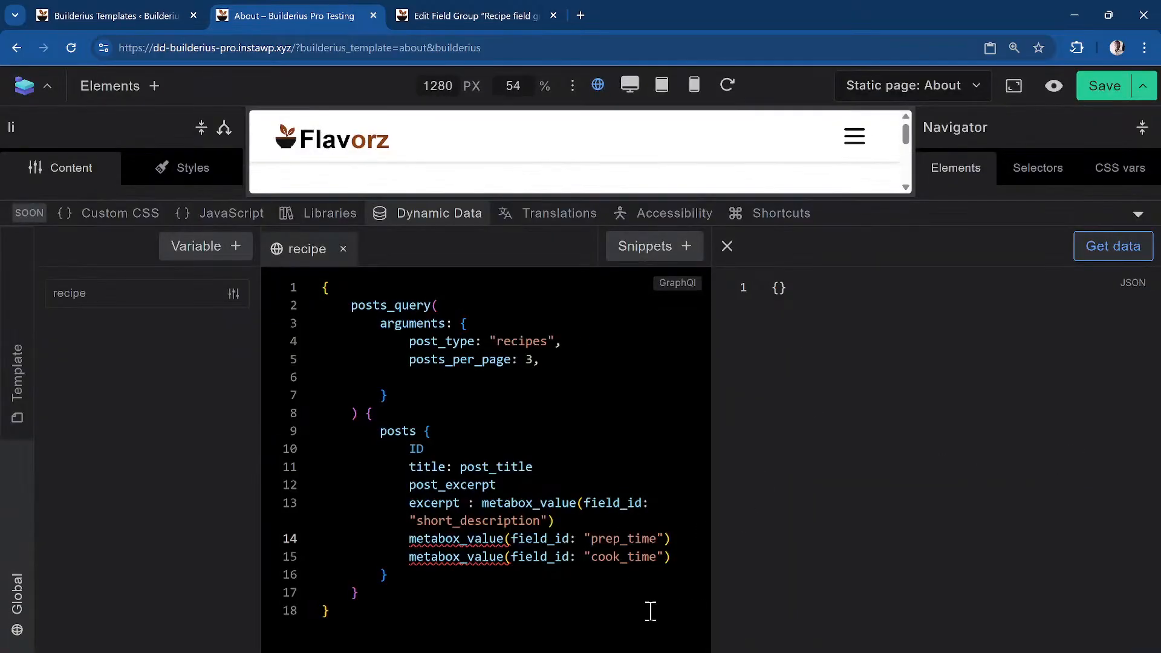
{"action": "mouse_move", "coordinate": [431, 557]}
Alias the two metabox_value lookups as prep_time and cook_time, then re-run the query
{"action": "left_click", "coordinate": [416, 535]}
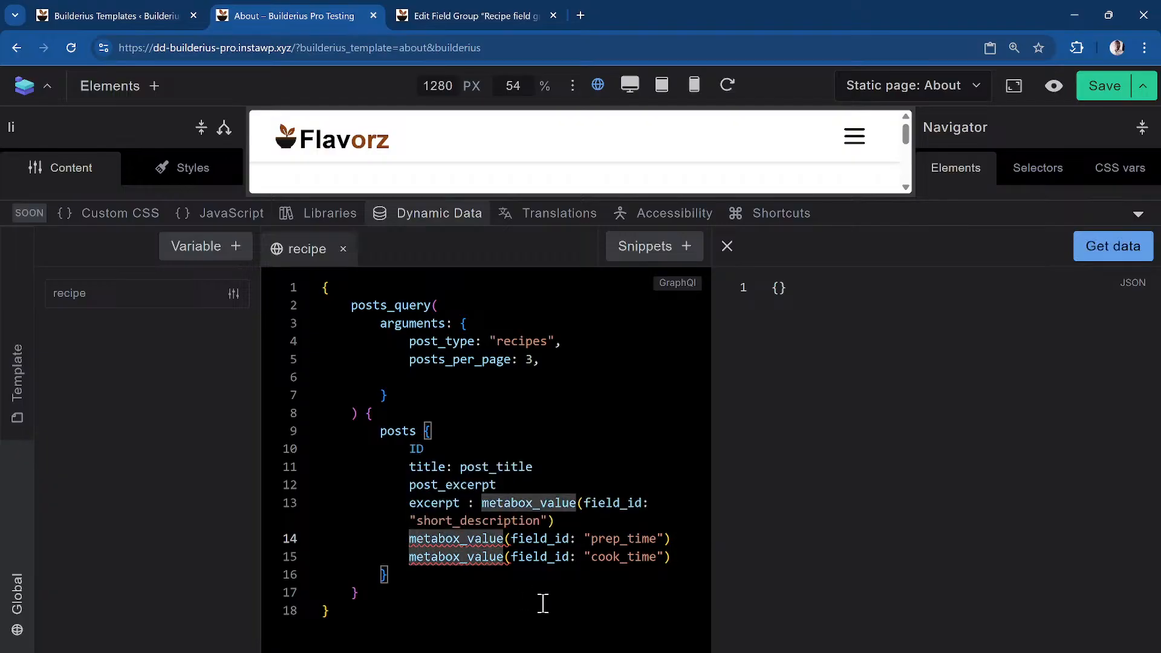
{"action": "type", "text": "prep_time "}
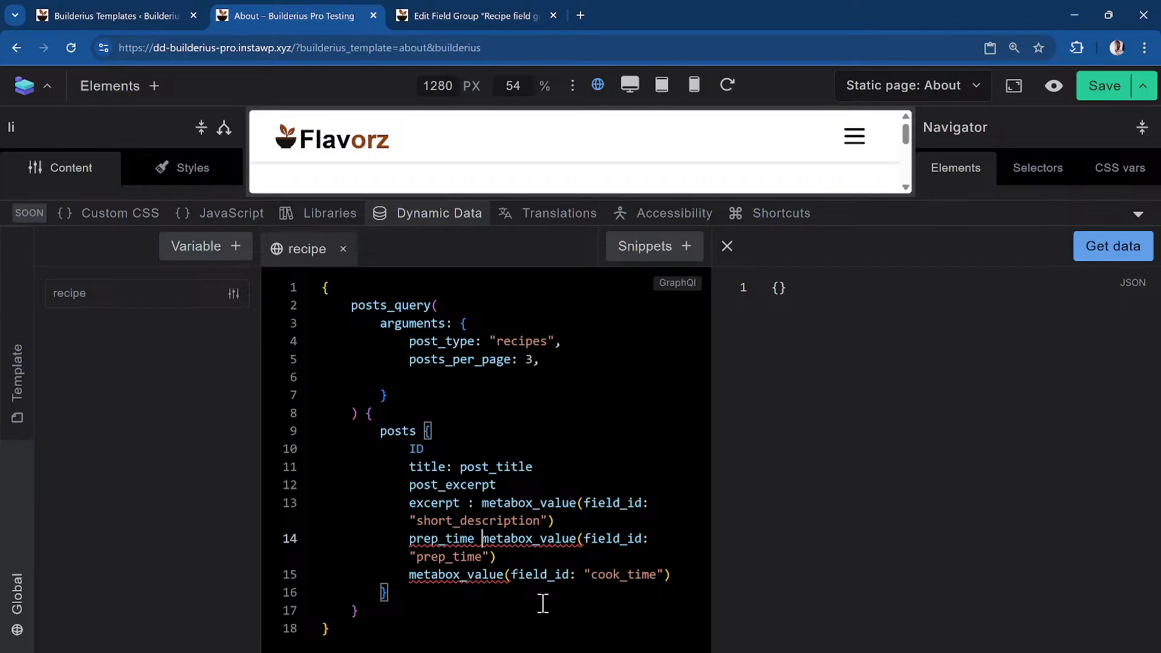
{"action": "type", "text": ":"}
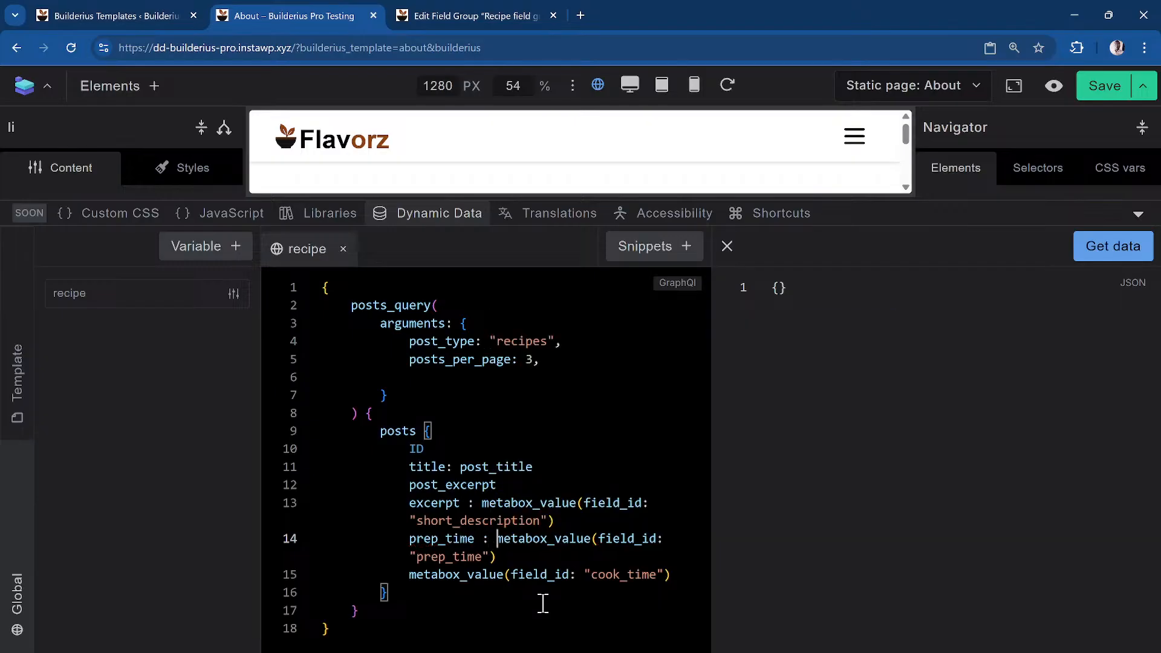
{"action": "key", "text": "End"}
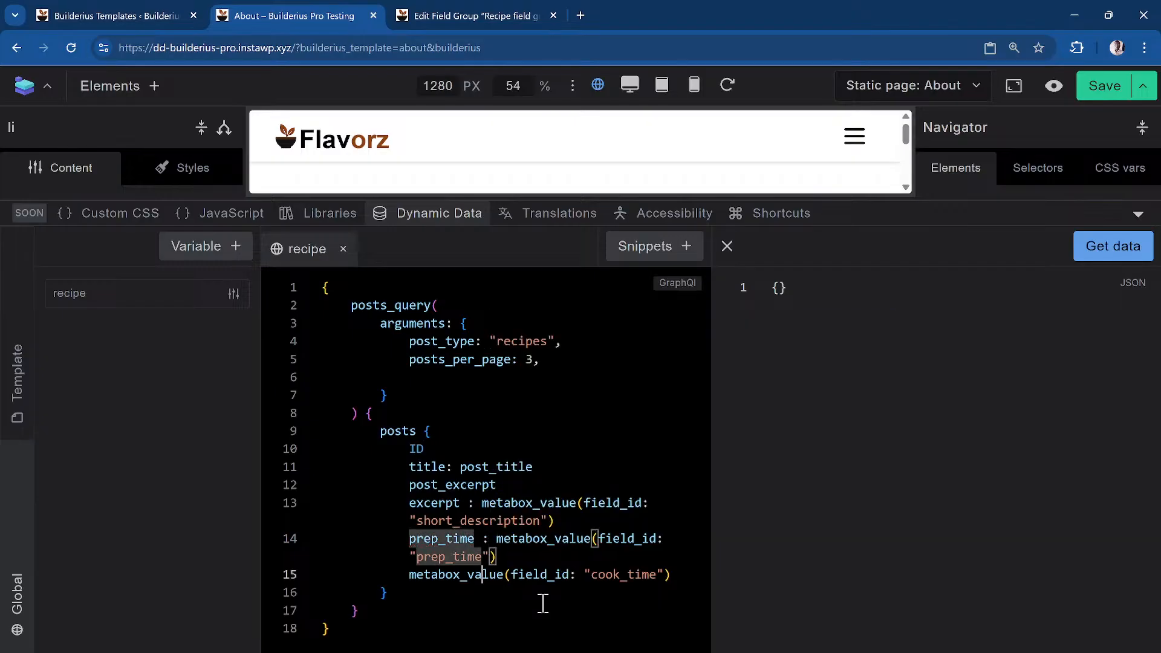
{"action": "key", "text": "Down"}
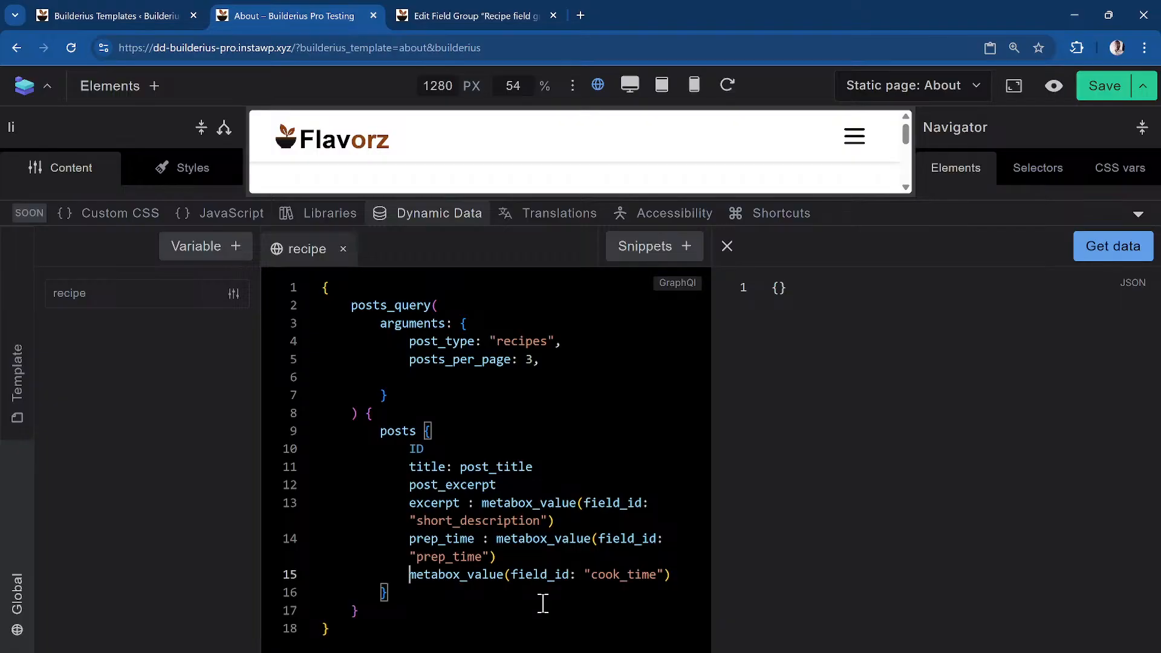
{"action": "type", "text": "cook_time"}
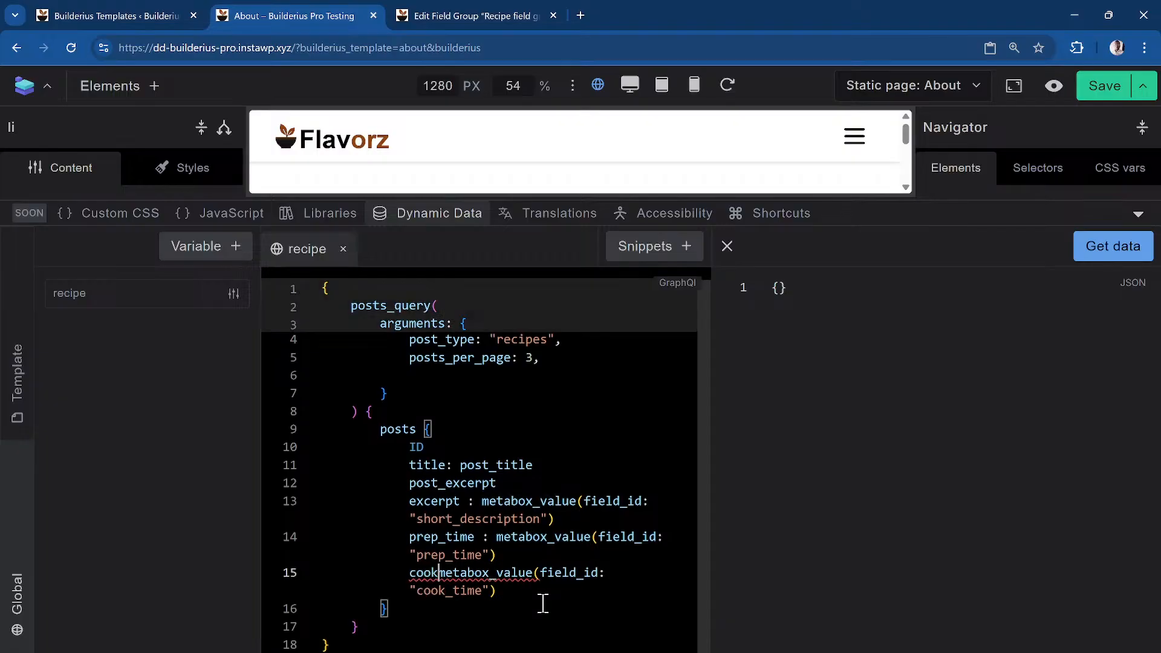
{"action": "type", "text": ":"}
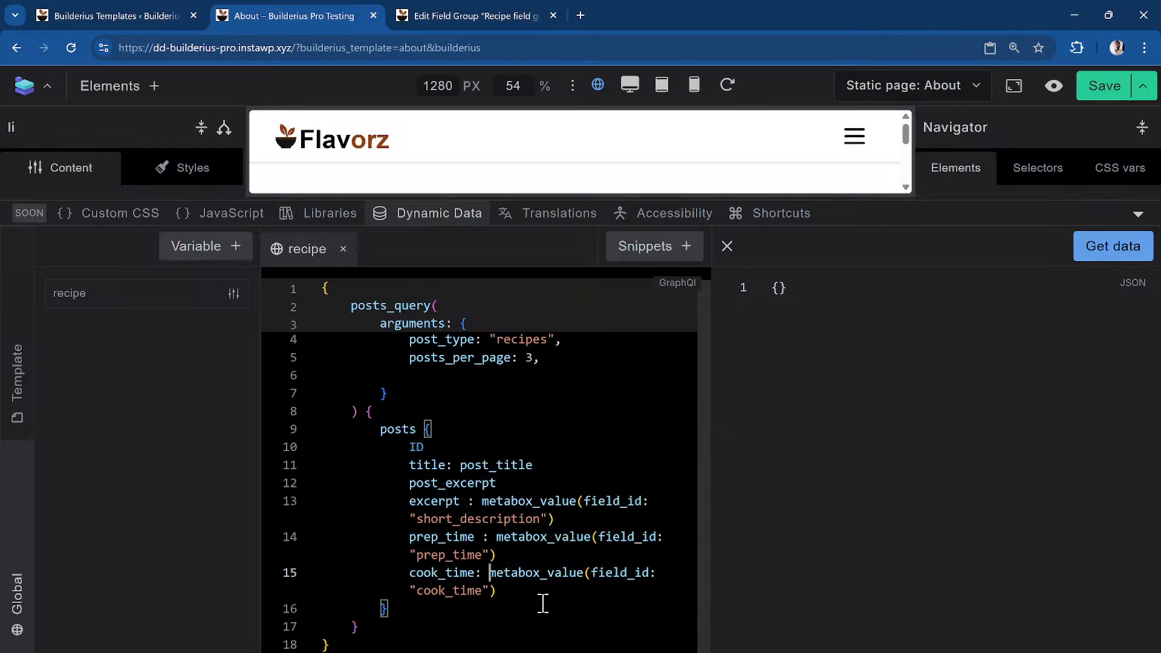
{"action": "left_click", "coordinate": [1106, 248]}
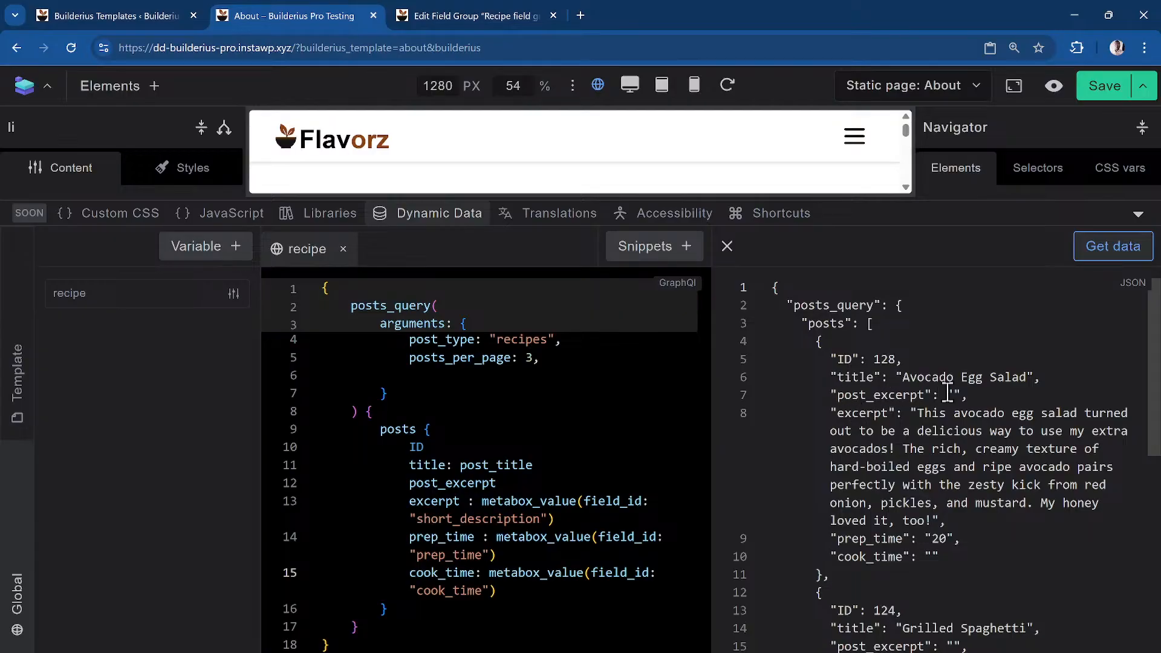
Delete the post_excerpt line and refresh the results to review prep and cook times
{"action": "triple_click", "coordinate": [334, 490]}
{"action": "key", "text": "BackSpace"}
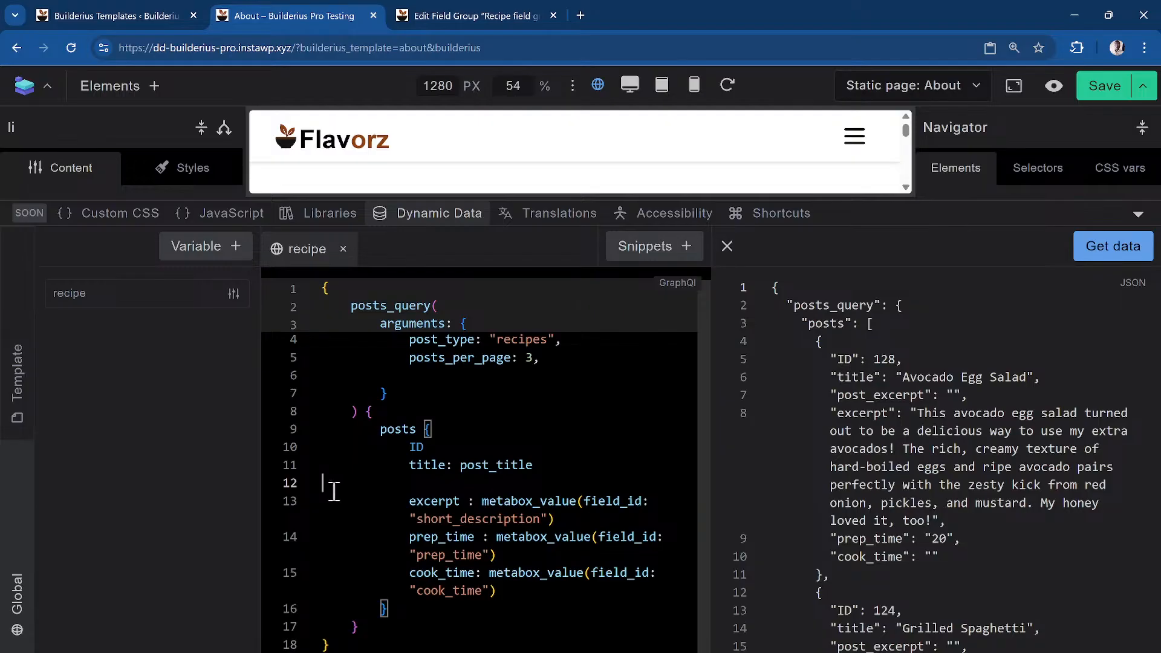
{"action": "key", "text": "BackSpace"}
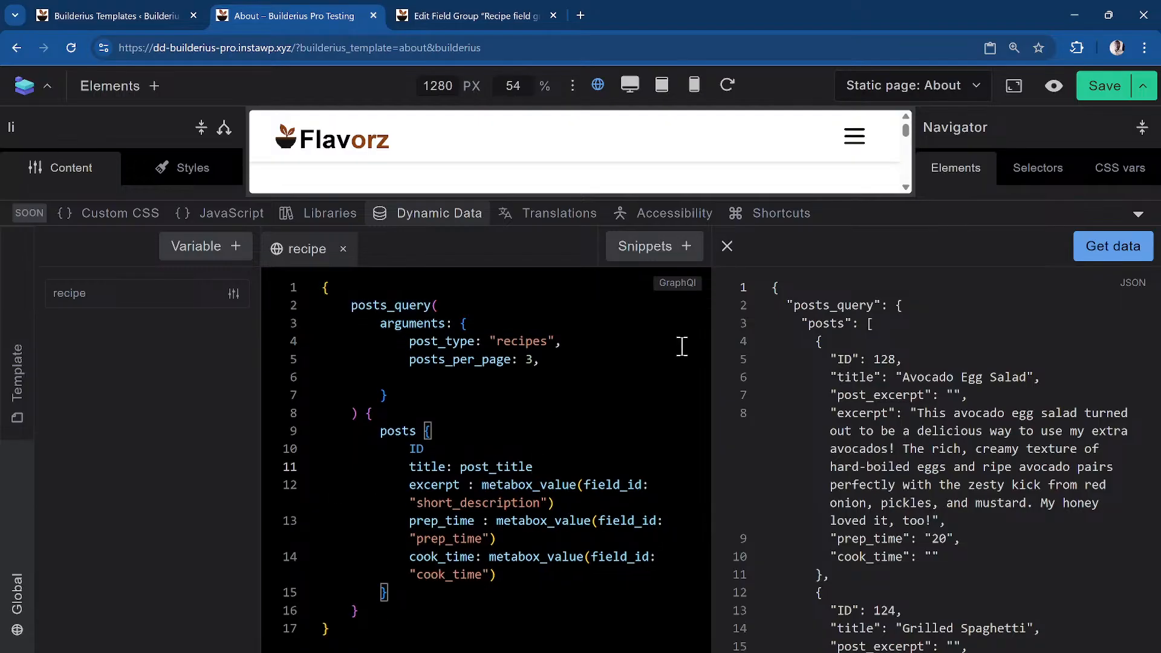
{"action": "left_click", "coordinate": [1091, 263]}
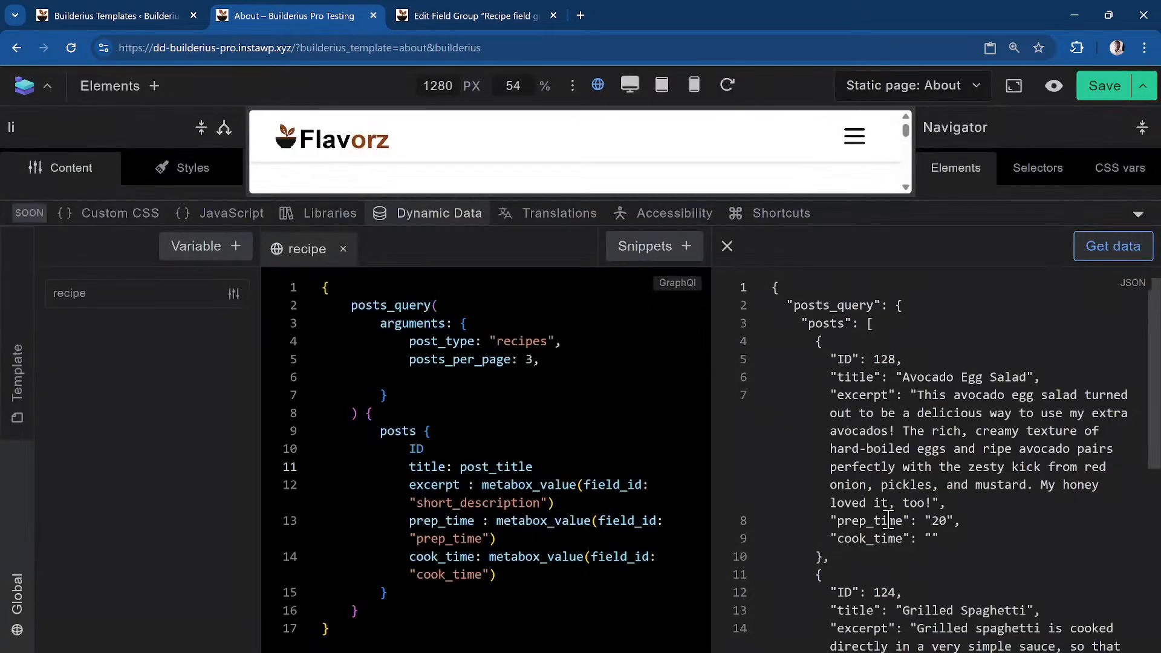
{"action": "scroll", "coordinate": [871, 556], "scroll_direction": "down", "scroll_amount": 5}
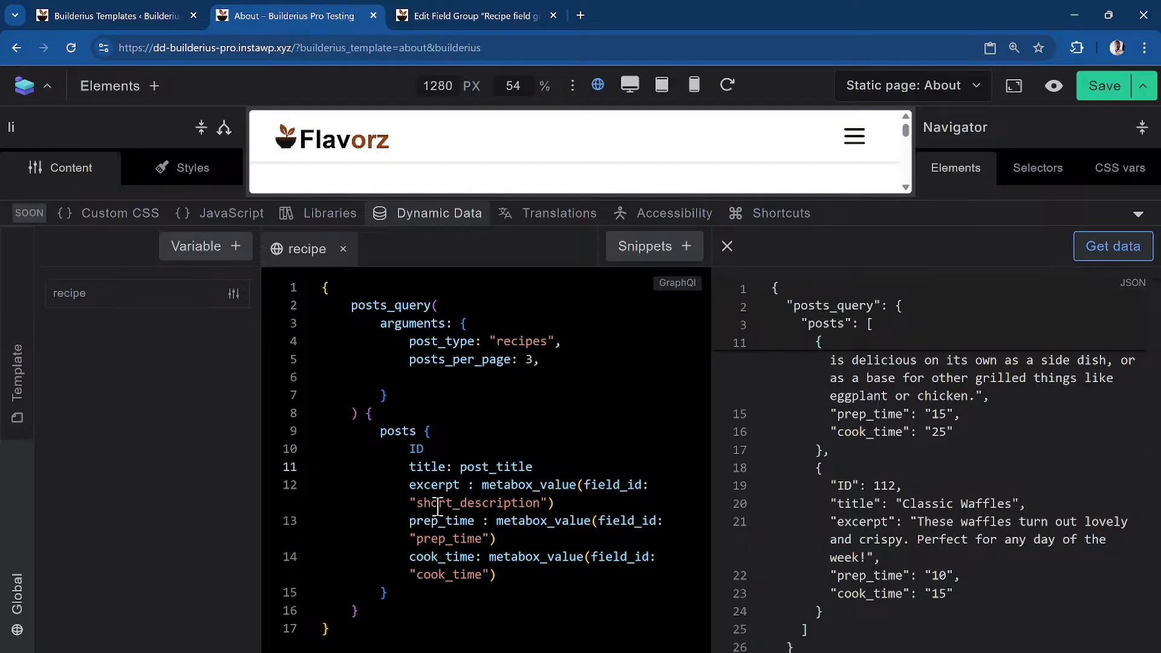
Add a new 'total_time :' line below the cook_time lookup
{"action": "left_click", "coordinate": [548, 575]}
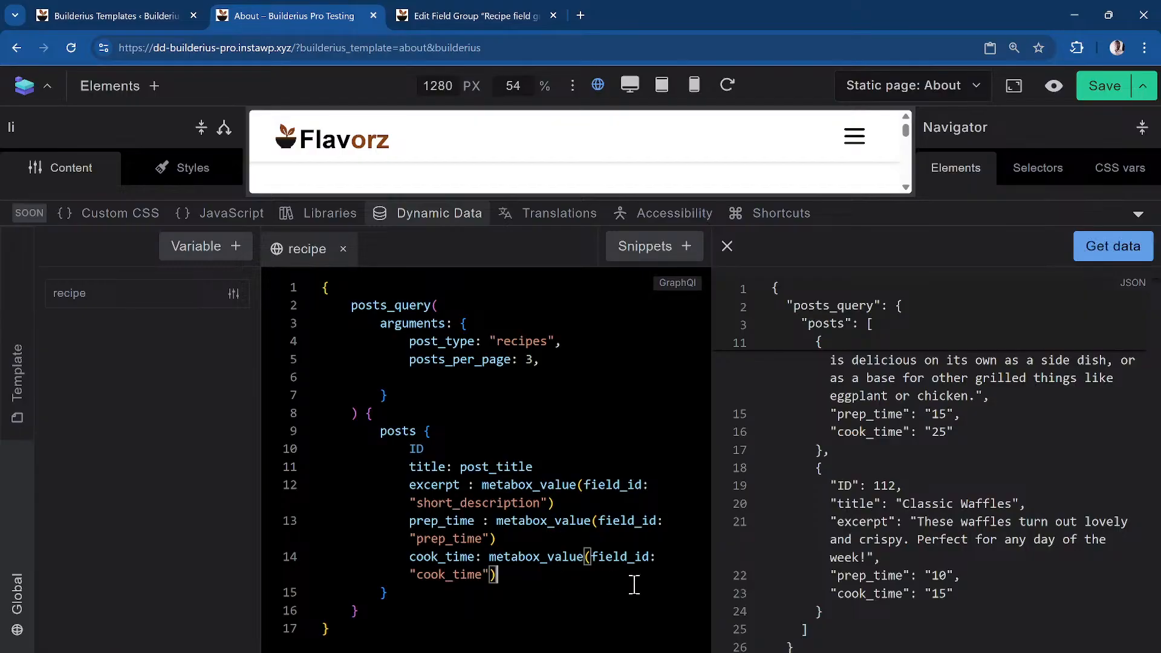
{"action": "key", "text": "Return"}
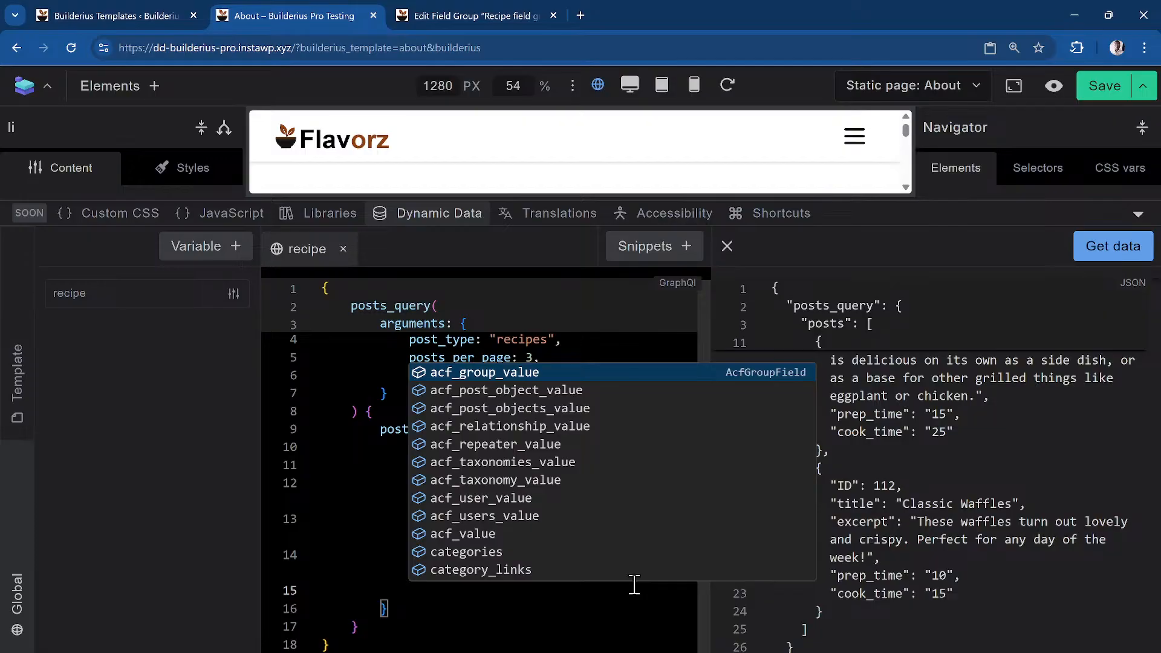
{"action": "type", "text": "total"}
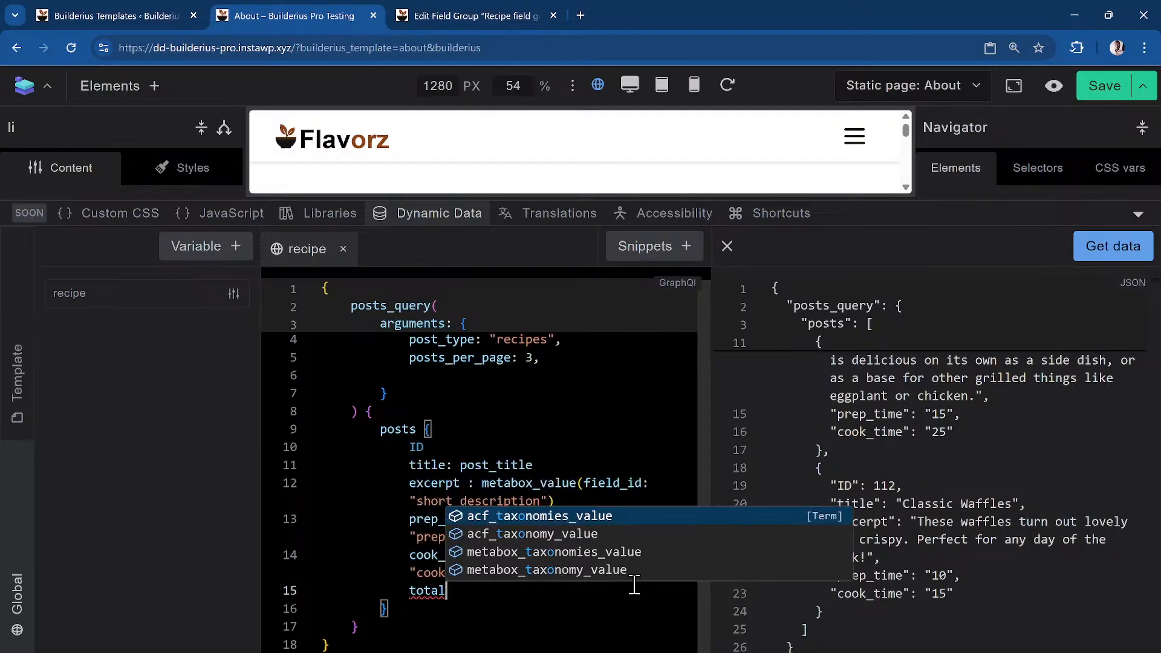
{"action": "type", "text": "_time :"}
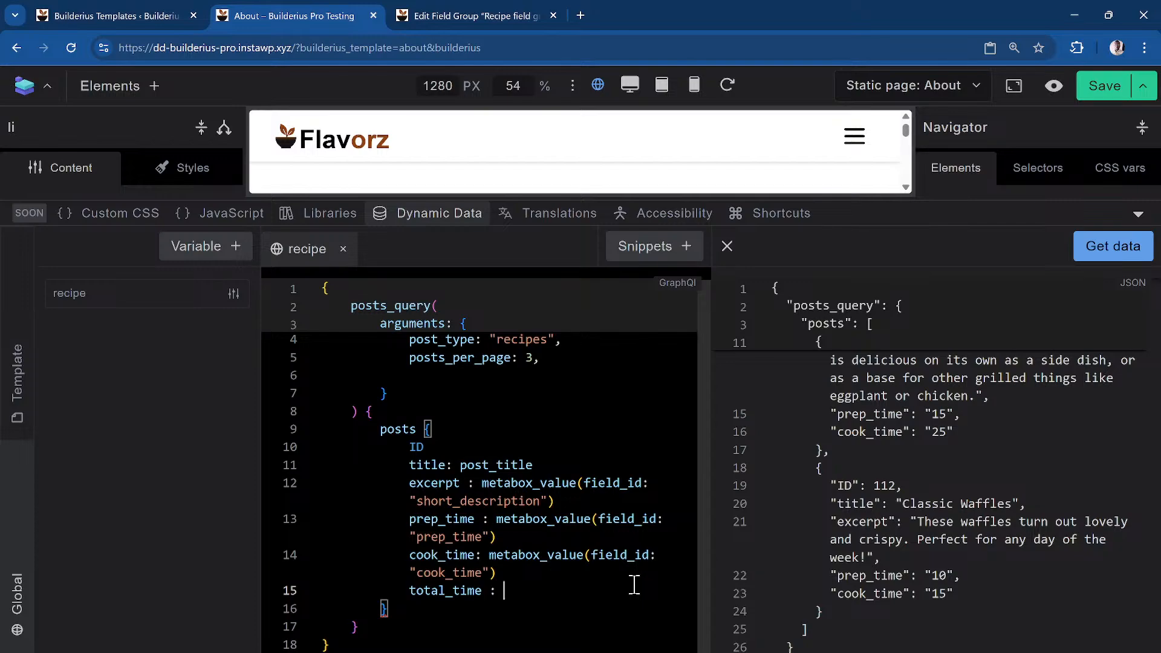
Make total_time an expression_result and enter prep_time inside its expression braces
{"action": "key", "text": "ctrl+space"}
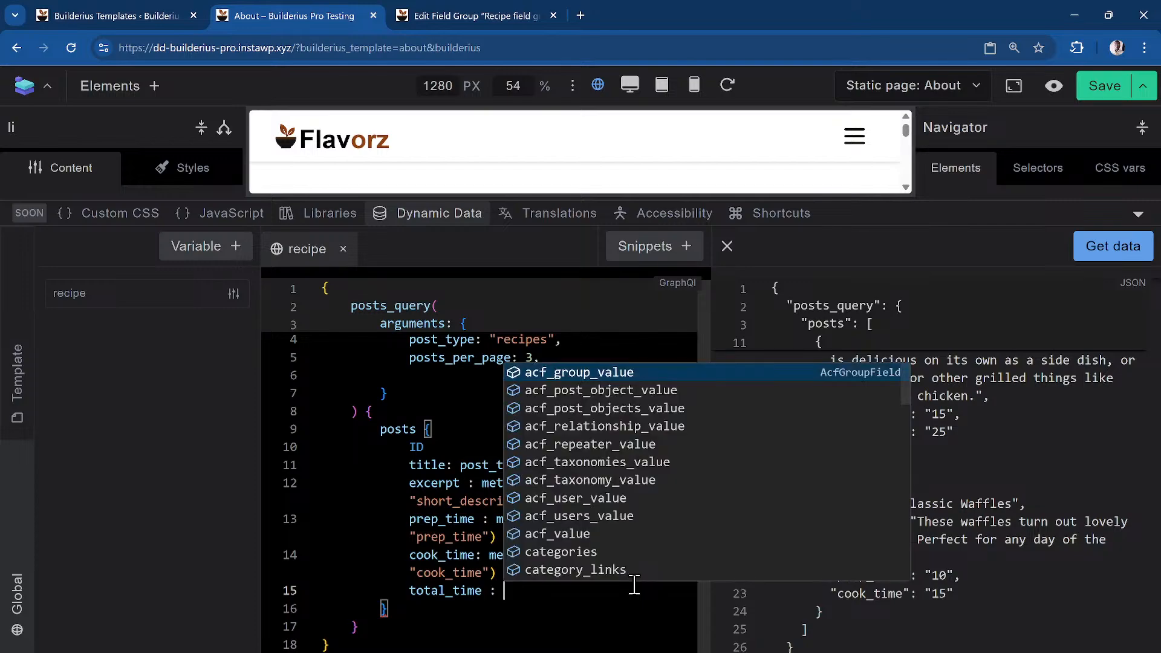
{"action": "key", "text": "Down"}
{"action": "key", "text": "Down"}
{"action": "key", "text": "Down"}
{"action": "key", "text": "Down"}
{"action": "key", "text": "Down"}
{"action": "key", "text": "Down"}
{"action": "key", "text": "Down"}
{"action": "key", "text": "Down"}
{"action": "key", "text": "Down"}
{"action": "key", "text": "Down"}
{"action": "key", "text": "Down"}
{"action": "key", "text": "Down"}
{"action": "key", "text": "Down"}
{"action": "key", "text": "Down"}
{"action": "key", "text": "Down"}
{"action": "key", "text": "Down"}
{"action": "key", "text": "Down"}
{"action": "key", "text": "Down"}
{"action": "key", "text": "Down"}
{"action": "key", "text": "Down"}
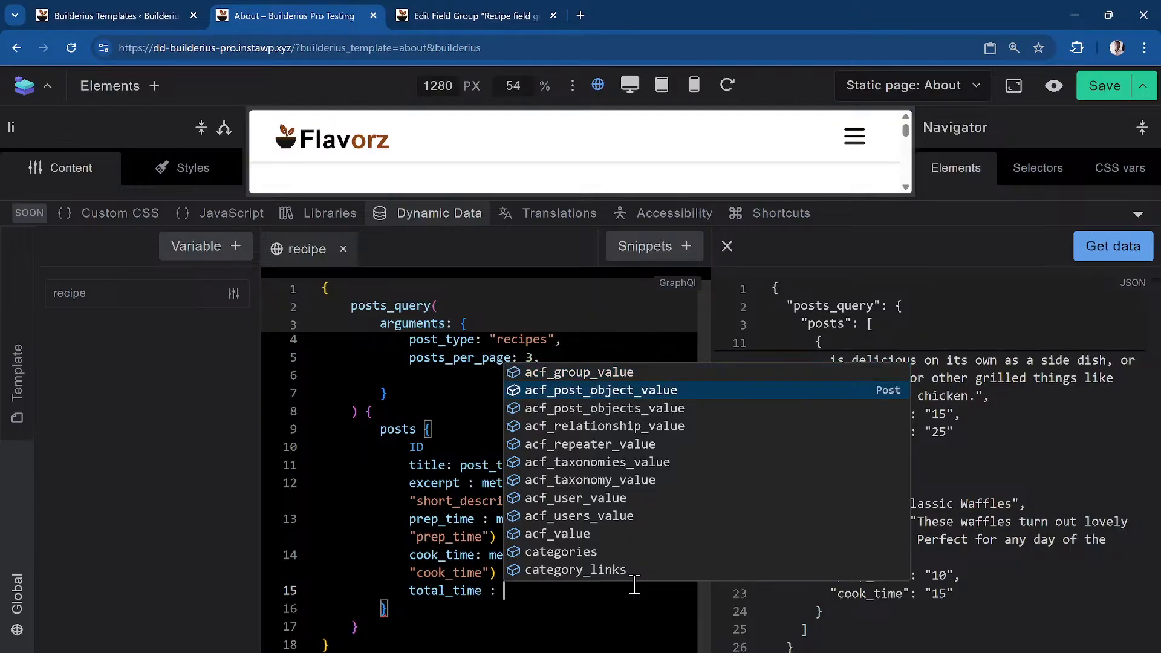
{"action": "key", "text": "Down"}
{"action": "key", "text": "Down"}
{"action": "key", "text": "Down"}
{"action": "key", "text": "Down"}
{"action": "key", "text": "Down"}
{"action": "key", "text": "Down"}
{"action": "key", "text": "Down"}
{"action": "key", "text": "Down"}
{"action": "key", "text": "Down"}
{"action": "key", "text": "Down"}
{"action": "key", "text": "Down"}
{"action": "key", "text": "Down"}
{"action": "key", "text": "Down"}
{"action": "key", "text": "Down"}
{"action": "key", "text": "Down"}
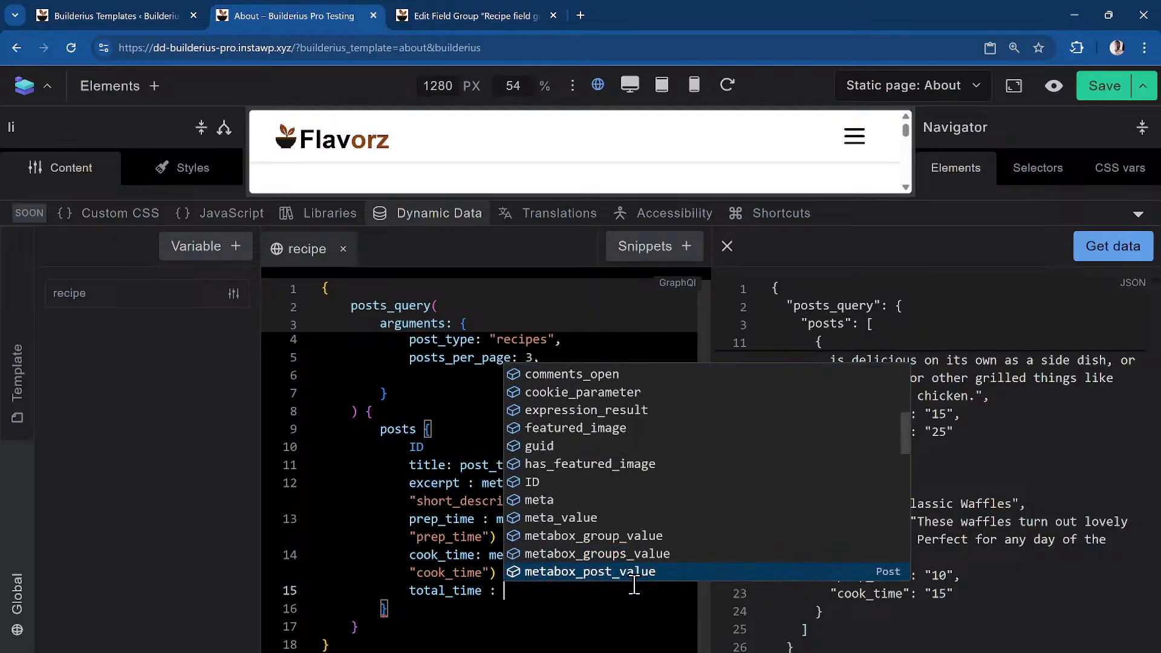
{"action": "key", "text": "Down"}
{"action": "key", "text": "Down"}
{"action": "key", "text": "Down"}
{"action": "key", "text": "Down"}
{"action": "key", "text": "Down"}
{"action": "key", "text": "Down"}
{"action": "key", "text": "Down"}
{"action": "key", "text": "Down"}
{"action": "key", "text": "Down"}
{"action": "key", "text": "Down"}
{"action": "key", "text": "Down"}
{"action": "key", "text": "Down"}
{"action": "key", "text": "Down"}
{"action": "key", "text": "Down"}
{"action": "key", "text": "Down"}
{"action": "key", "text": "Down"}
{"action": "key", "text": "Down"}
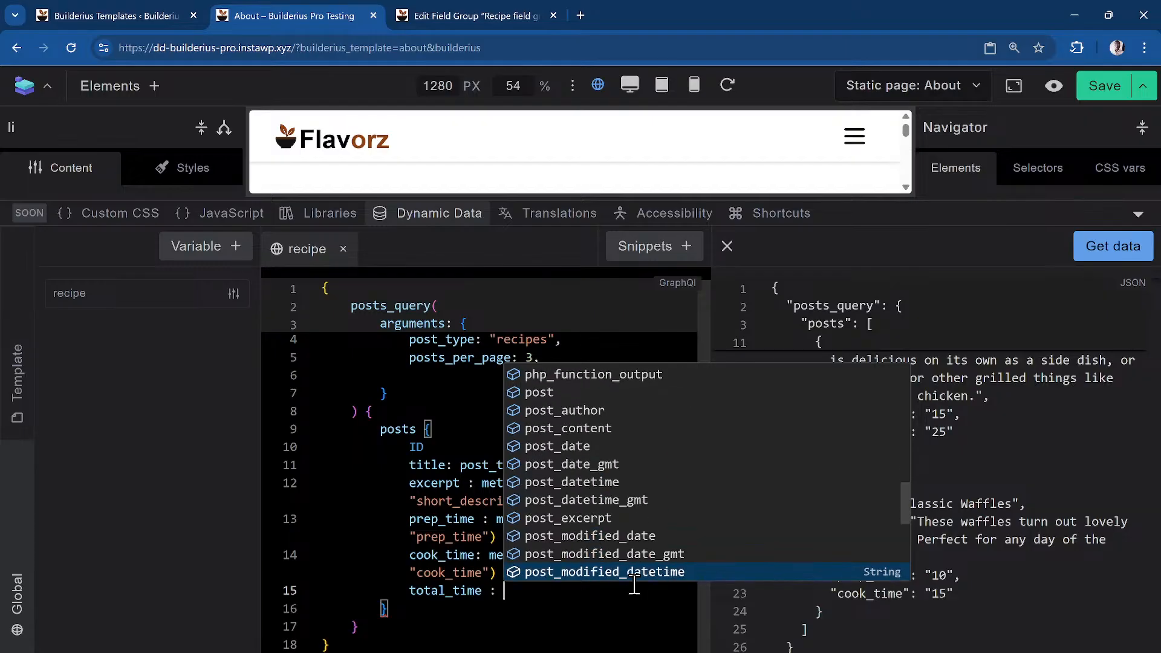
{"action": "key", "text": "Down"}
{"action": "key", "text": "Down"}
{"action": "key", "text": "Down"}
{"action": "key", "text": "Down"}
{"action": "key", "text": "Down"}
{"action": "key", "text": "Down"}
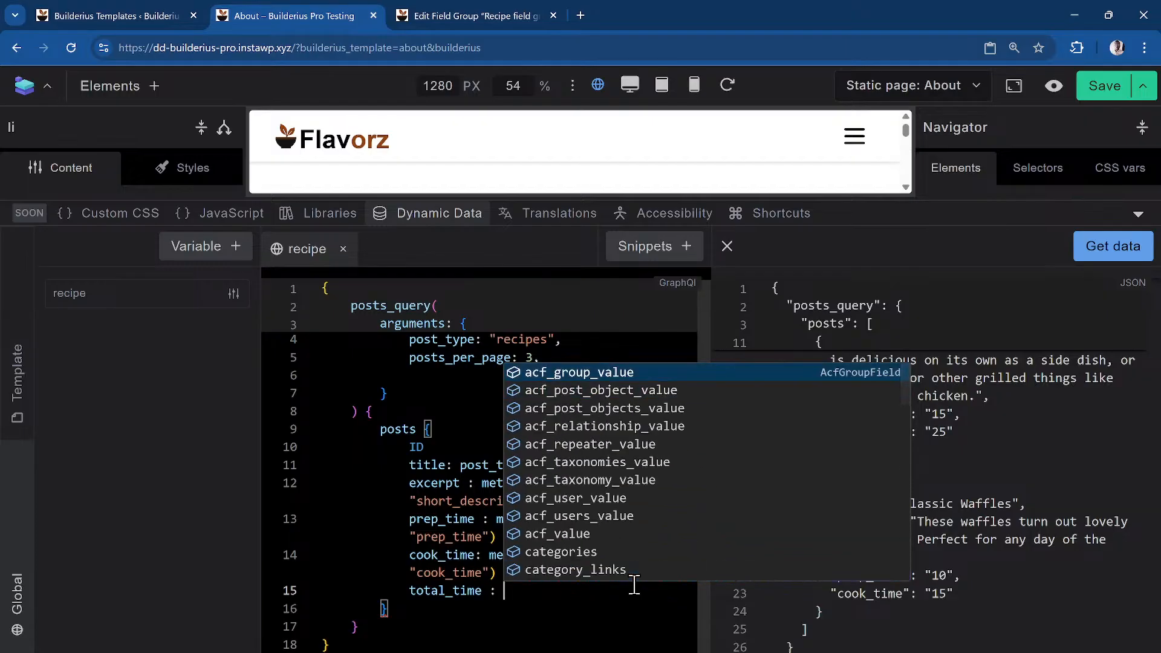
{"action": "key", "text": "Down"}
{"action": "key", "text": "Down"}
{"action": "key", "text": "Down"}
{"action": "key", "text": "Down"}
{"action": "key", "text": "Down"}
{"action": "key", "text": "Down"}
{"action": "key", "text": "Down"}
{"action": "key", "text": "Down"}
{"action": "key", "text": "Down"}
{"action": "key", "text": "Down"}
{"action": "key", "text": "Down"}
{"action": "key", "text": "Down"}
{"action": "key", "text": "Down"}
{"action": "key", "text": "Down"}
{"action": "key", "text": "Down"}
{"action": "key", "text": "Down"}
{"action": "key", "text": "Down"}
{"action": "key", "text": "Down"}
{"action": "key", "text": "Down"}
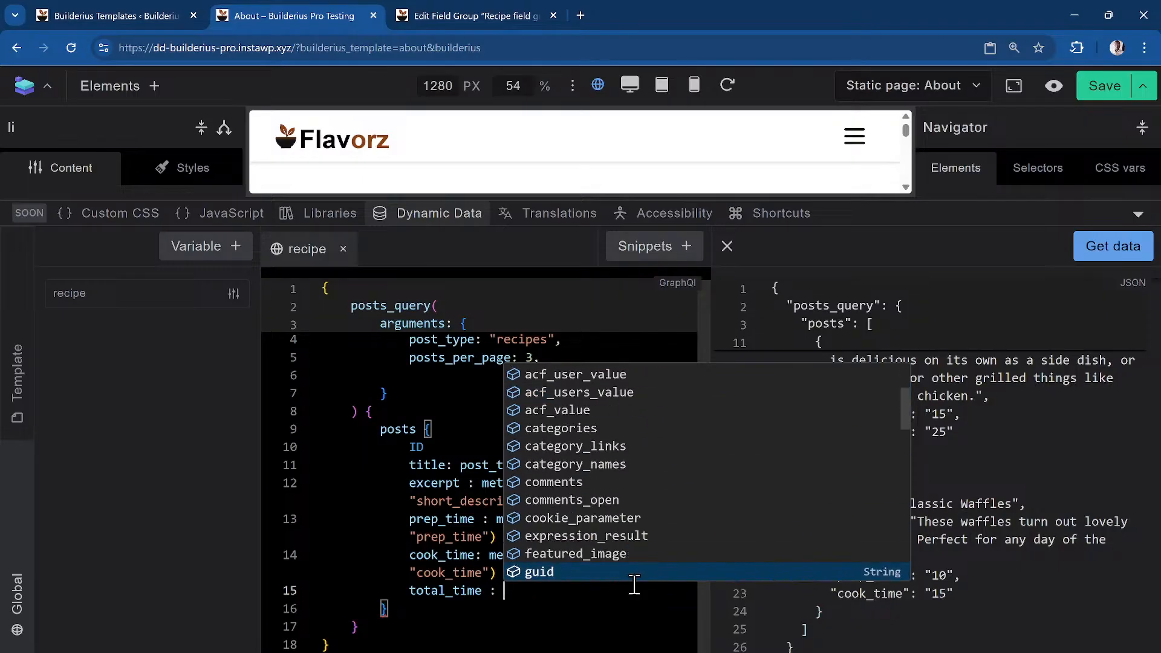
{"action": "key", "text": "Up"}
{"action": "key", "text": "Up"}
{"action": "key", "text": "Up"}
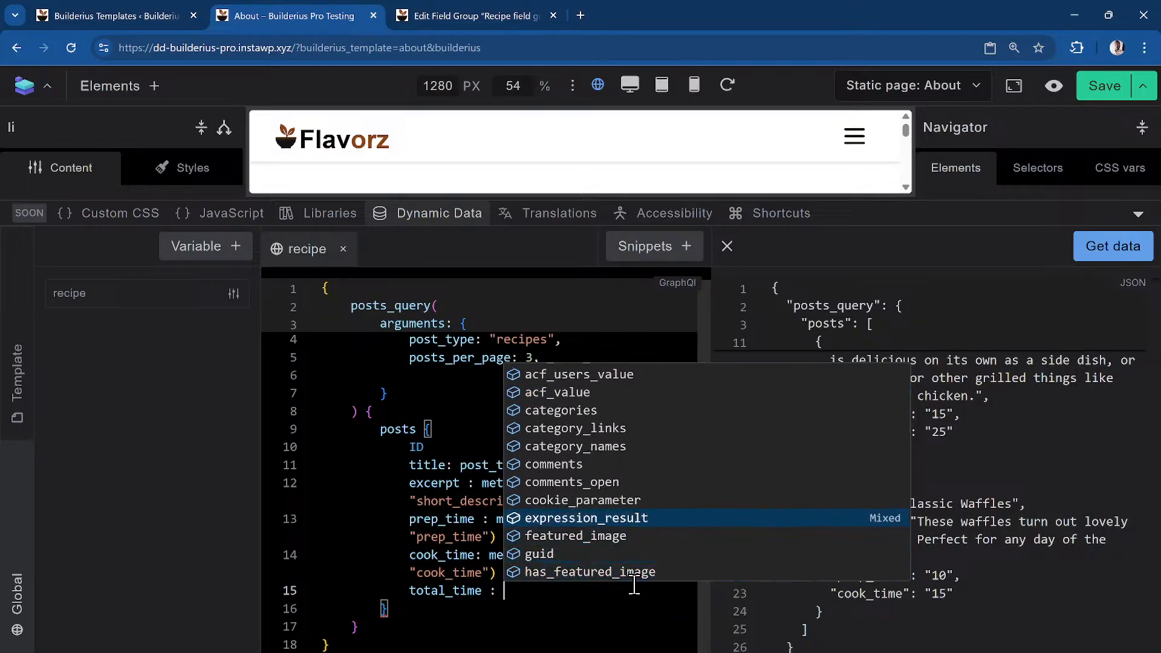
{"action": "key", "text": "Return"}
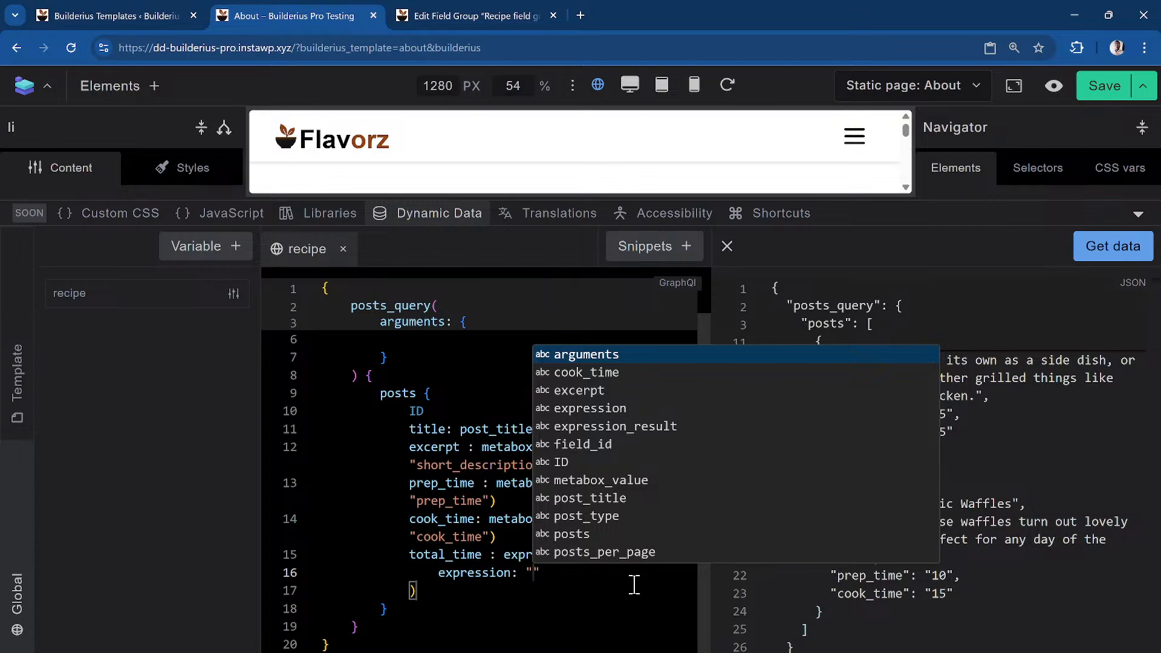
{"action": "type", "text": "{{}}"}
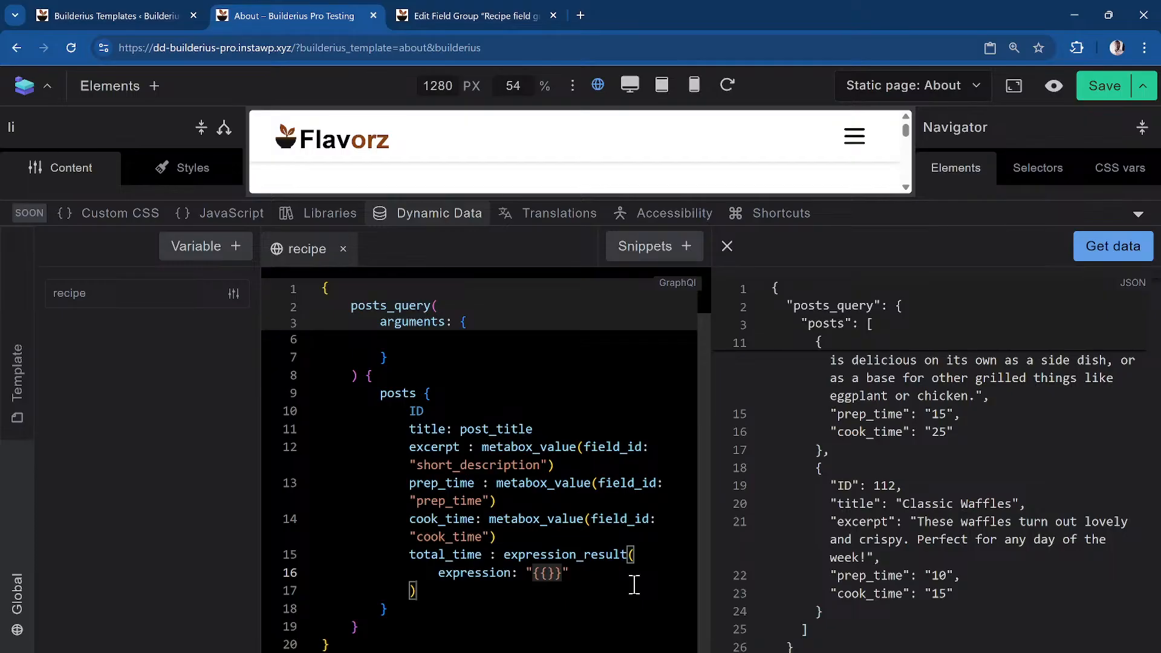
{"action": "type", "text": "prep_"}
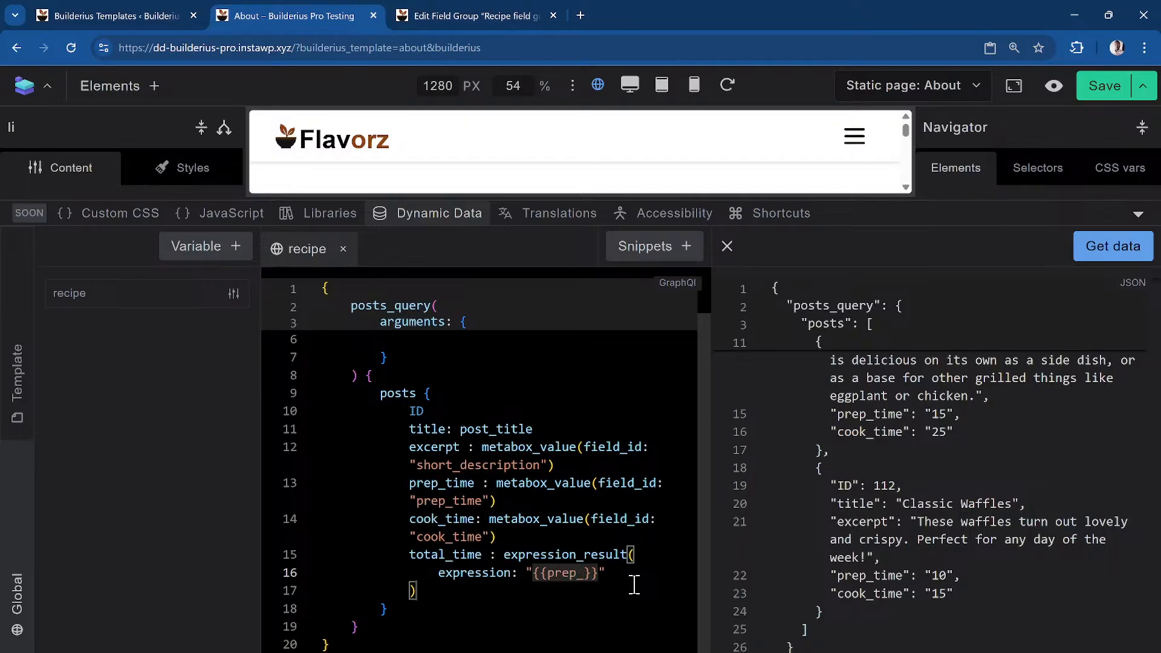
{"action": "type", "text": "time"}
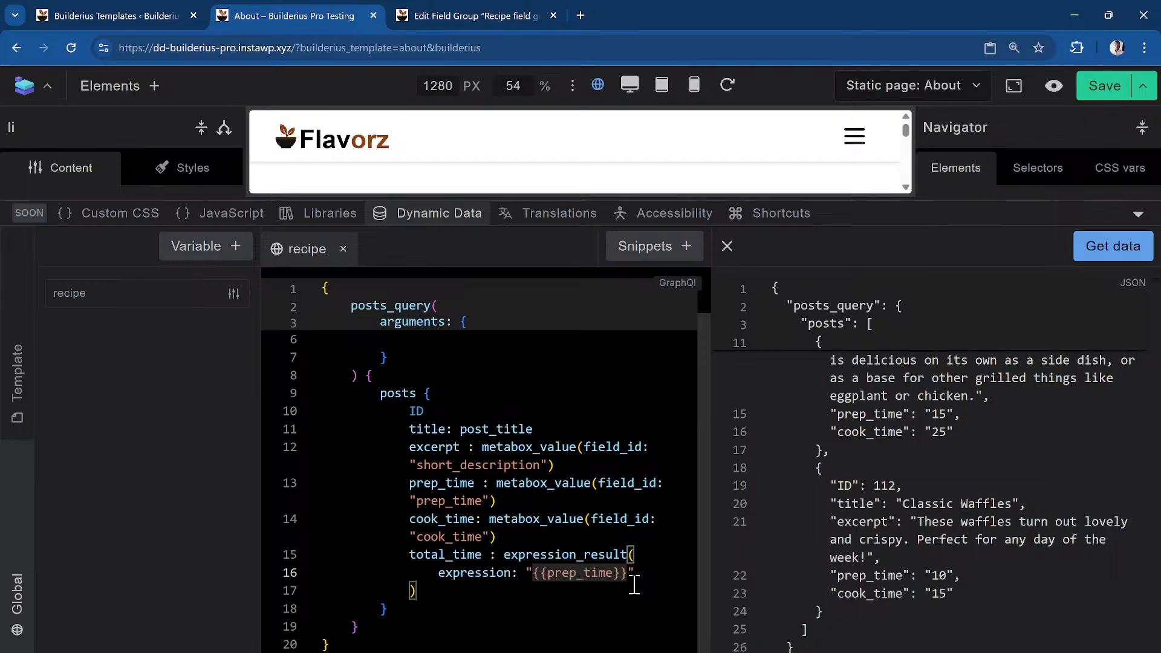
Fetch results to check the prep_time-based total_time expression
{"action": "left_click", "coordinate": [1089, 248]}
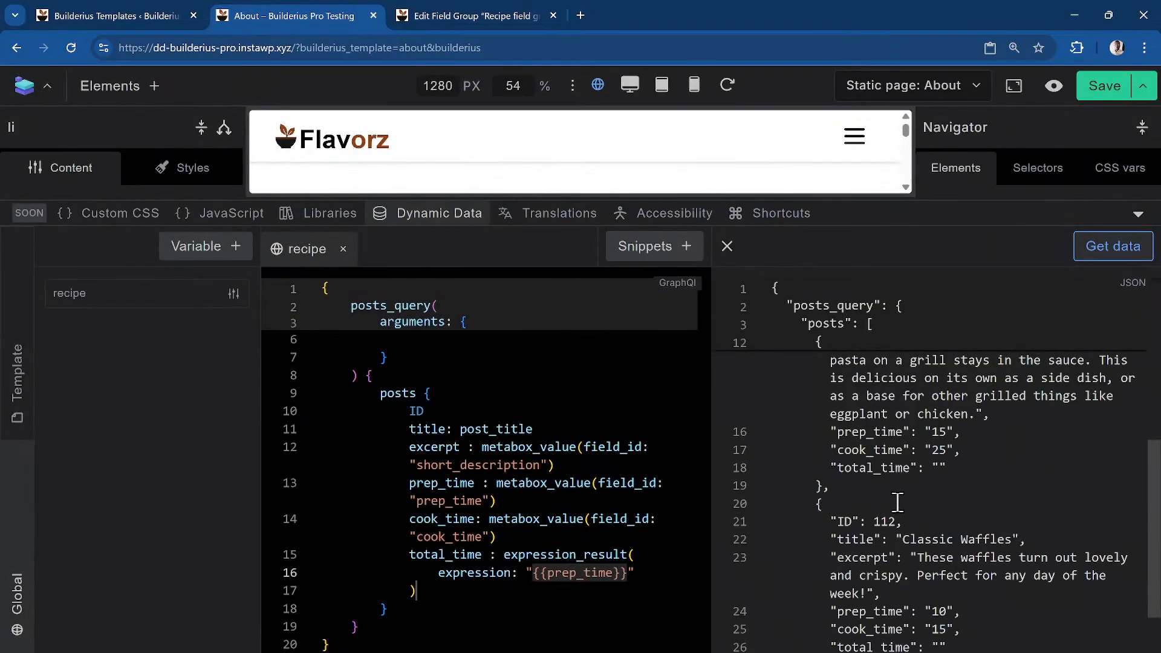
{"action": "scroll", "coordinate": [966, 519], "scroll_direction": "down", "scroll_amount": 1}
{"action": "scroll", "coordinate": [982, 524], "scroll_direction": "up", "scroll_amount": 2}
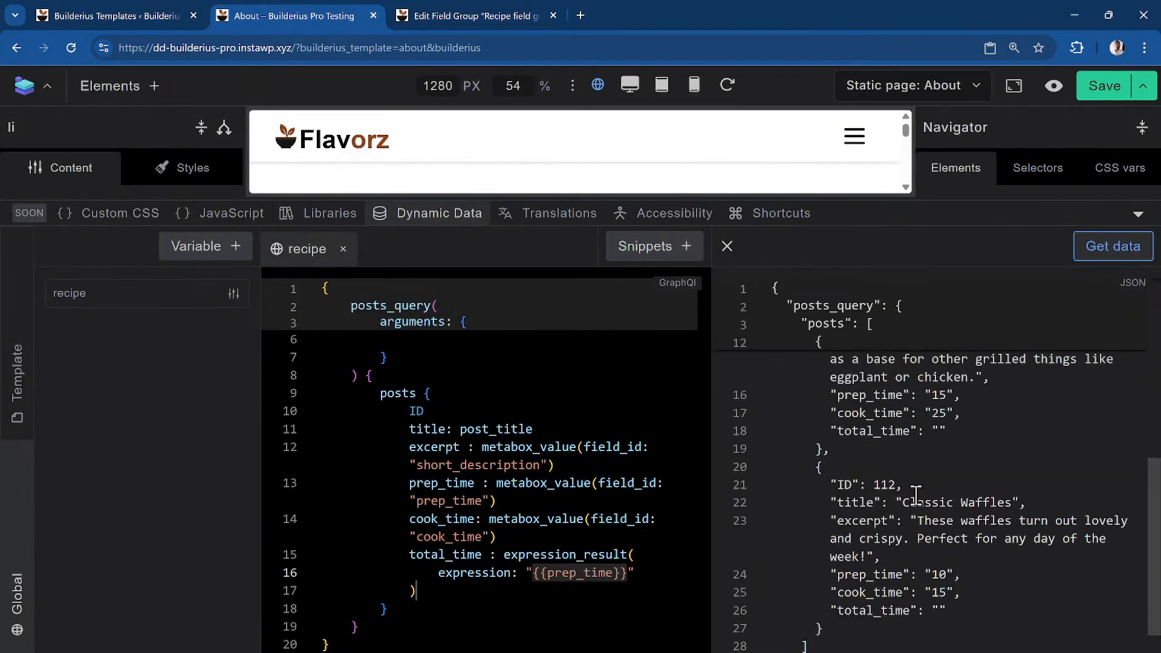
{"action": "left_click", "coordinate": [648, 575]}
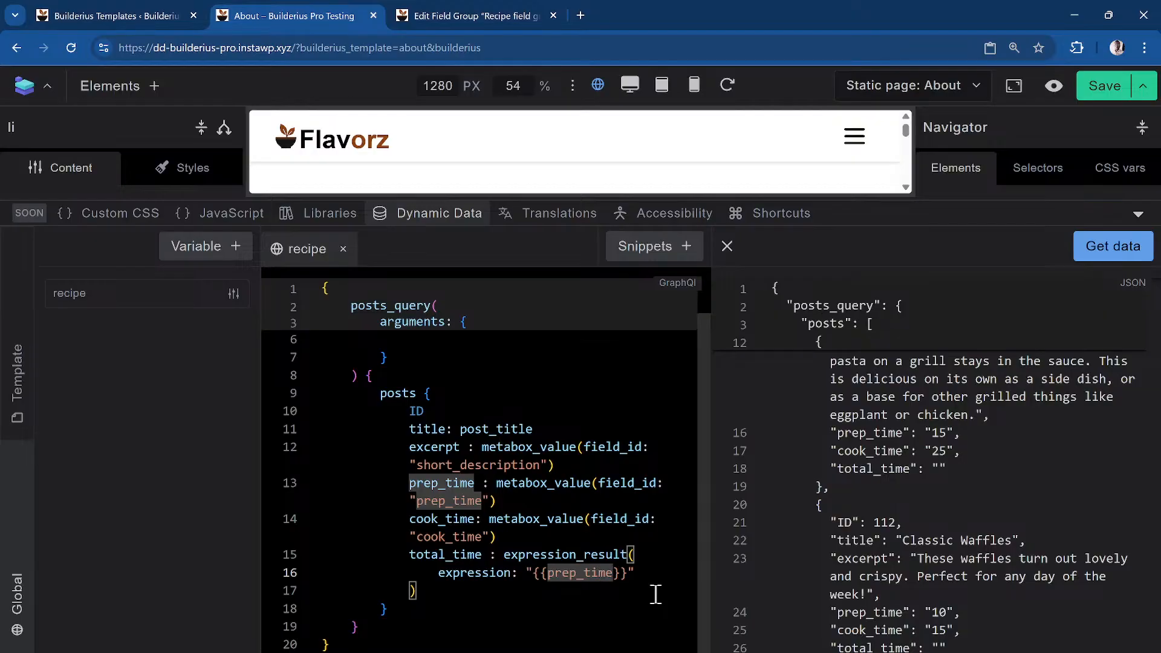
{"action": "left_click", "coordinate": [645, 572]}
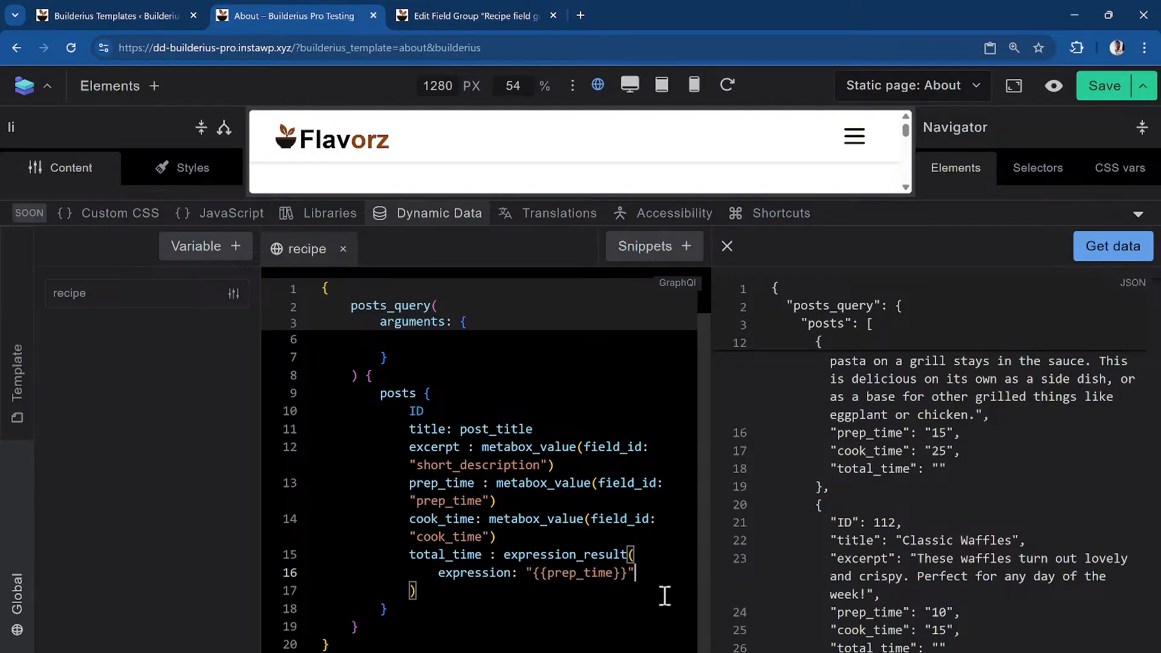
{"action": "key", "text": "Left"}
{"action": "key", "text": "Left"}
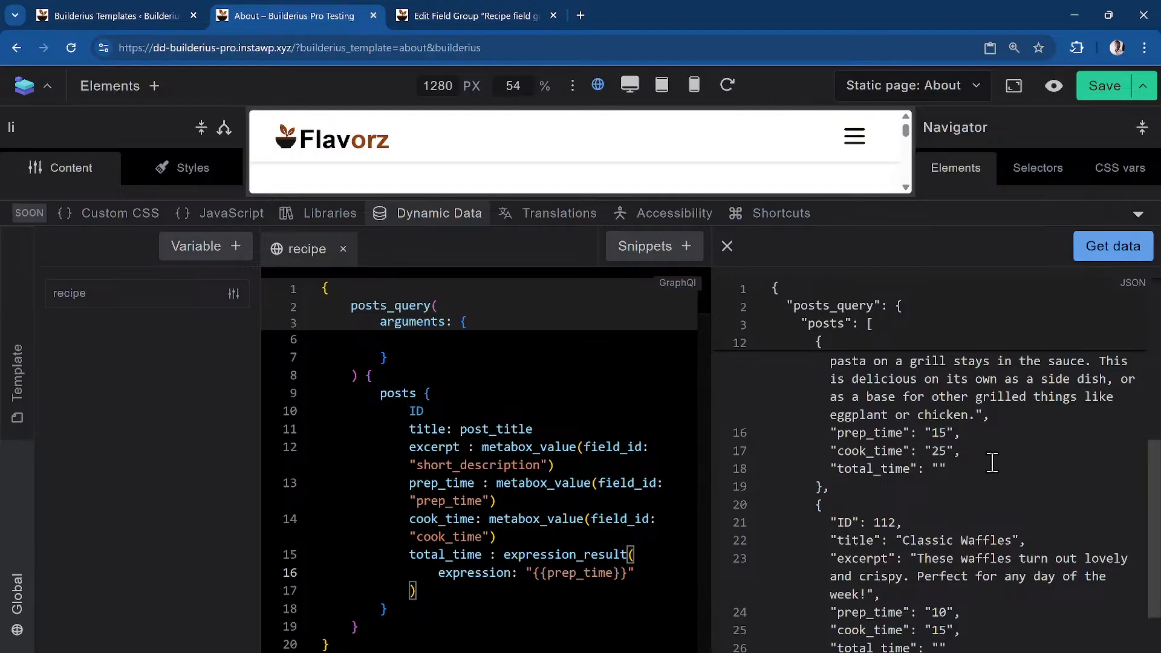
{"action": "scroll", "coordinate": [992, 463], "scroll_direction": "down", "scroll_amount": 2}
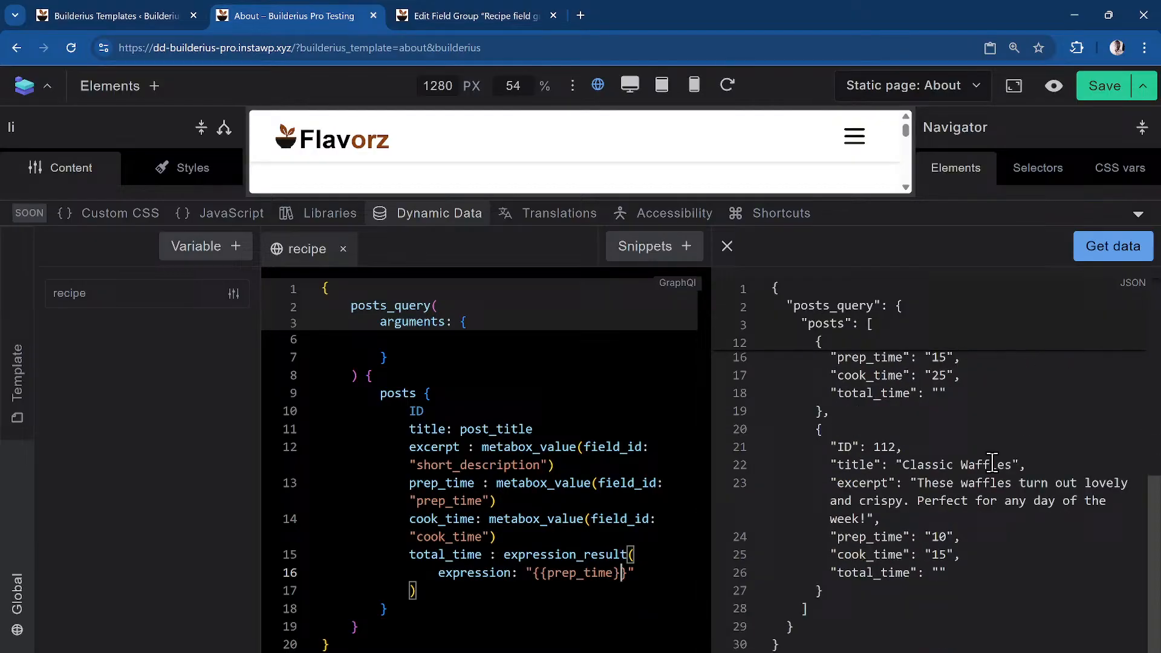
{"action": "left_click", "coordinate": [1110, 245]}
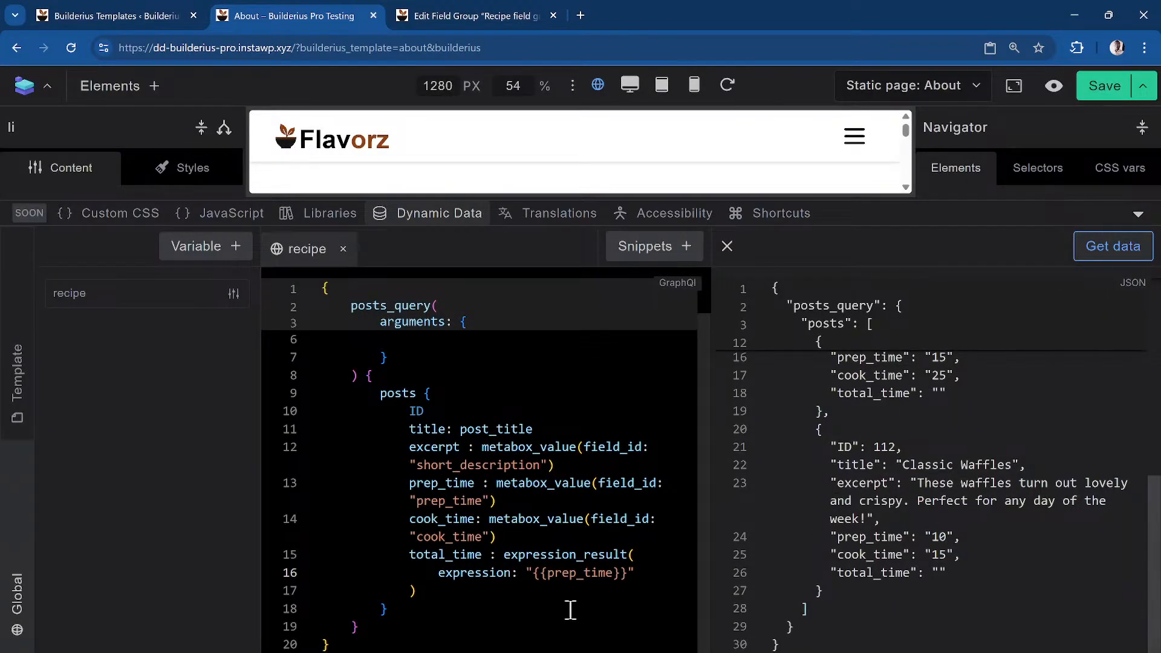
Replace the prep_time placeholder with the literal value 25 and re-run the query
{"action": "left_click", "coordinate": [642, 576]}
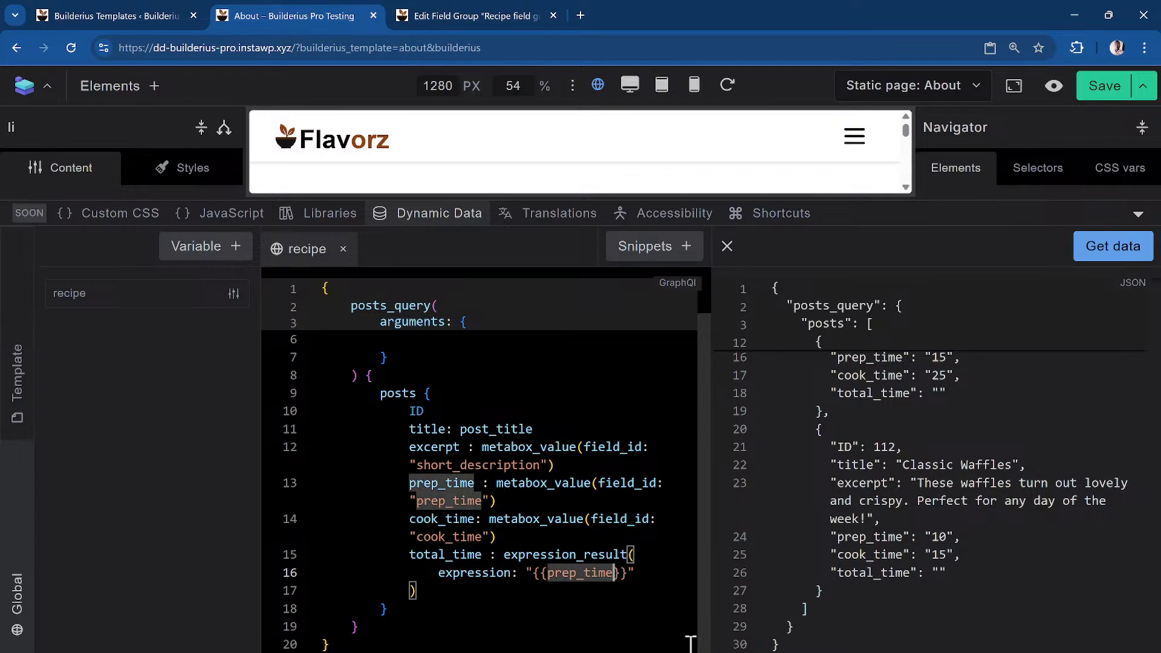
{"action": "key", "text": "Left"}
{"action": "key", "text": "Left"}
{"action": "key", "text": "Left"}
{"action": "key", "text": "Left"}
{"action": "key", "text": "Left"}
{"action": "key", "text": "Left"}
{"action": "key", "text": "Left"}
{"action": "key", "text": "Left"}
{"action": "key", "text": "Left"}
{"action": "key", "text": "BackSpace"}
{"action": "key", "text": "BackSpace"}
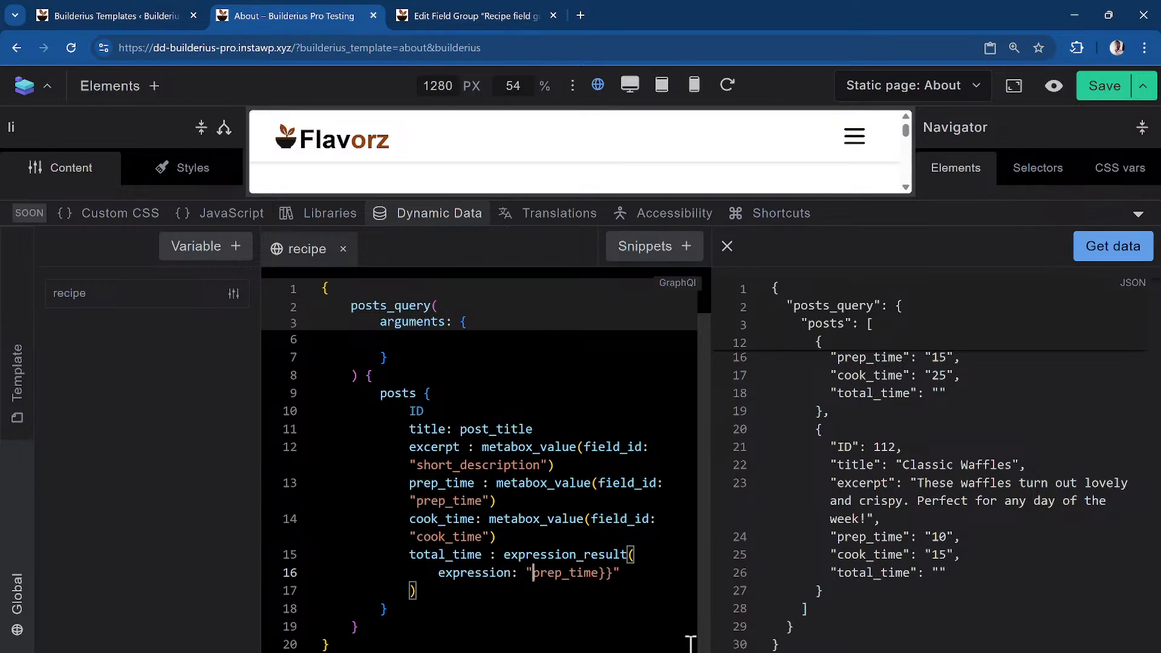
{"action": "key", "text": "Delete"}
{"action": "key", "text": "Delete"}
{"action": "key", "text": "Delete"}
{"action": "key", "text": "Delete"}
{"action": "key", "text": "Delete"}
{"action": "key", "text": "Delete"}
{"action": "key", "text": "Delete"}
{"action": "key", "text": "Delete"}
{"action": "key", "text": "Delete"}
{"action": "key", "text": "Delete"}
{"action": "type", "text": "25"}
{"action": "left_click", "coordinate": [1102, 248]}
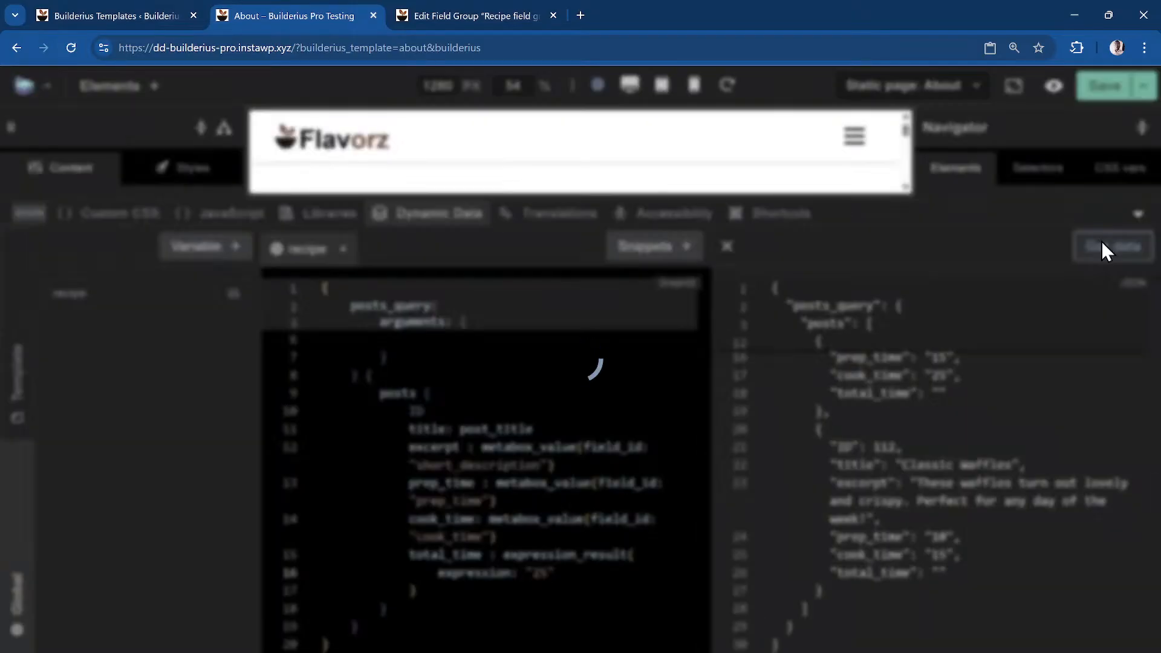
{"action": "scroll", "coordinate": [979, 560], "scroll_direction": "up", "scroll_amount": 3}
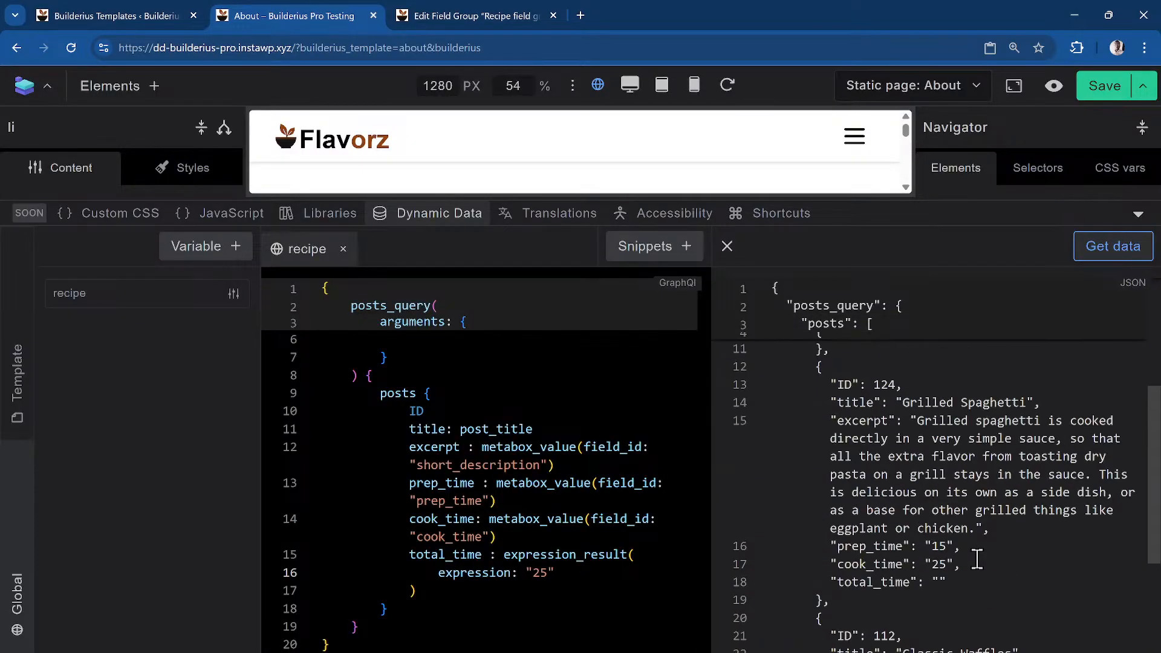
{"action": "scroll", "coordinate": [986, 423], "scroll_direction": "down", "scroll_amount": 3}
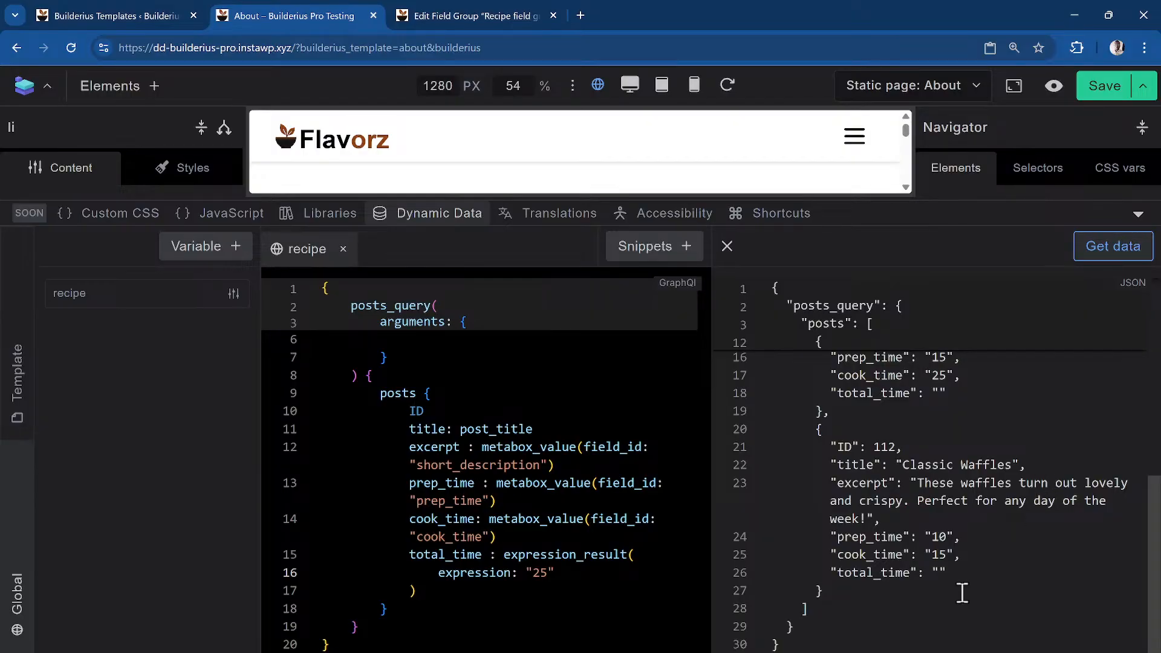
{"action": "left_click", "coordinate": [606, 579]}
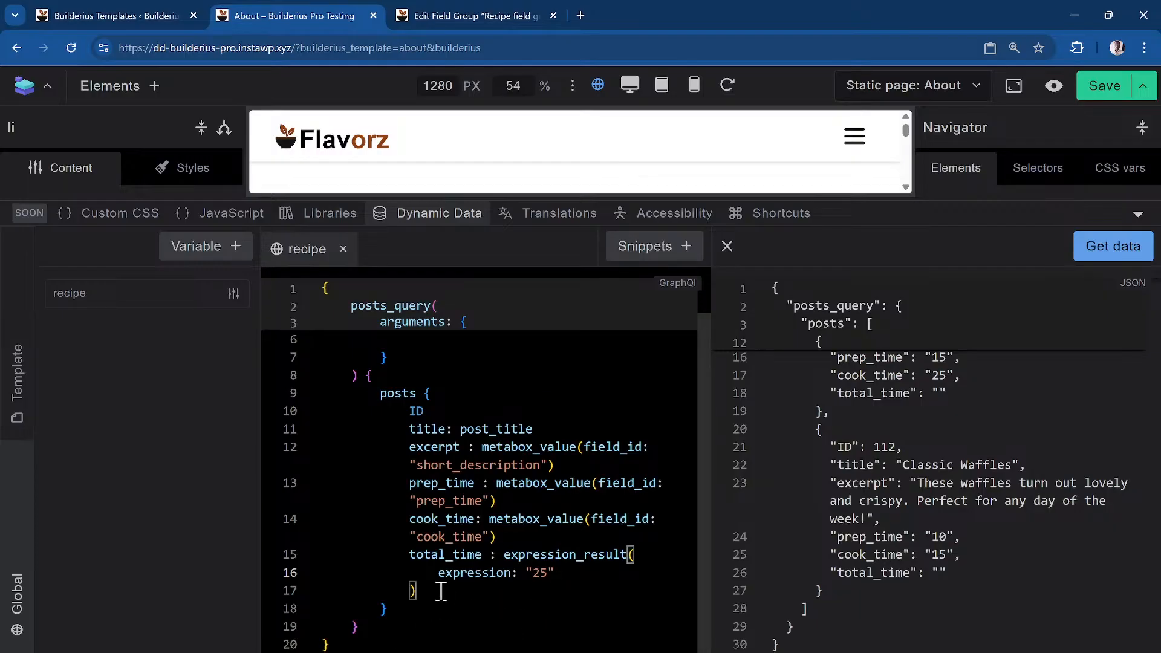
{"action": "scroll", "coordinate": [437, 598], "scroll_direction": "up", "scroll_amount": 1}
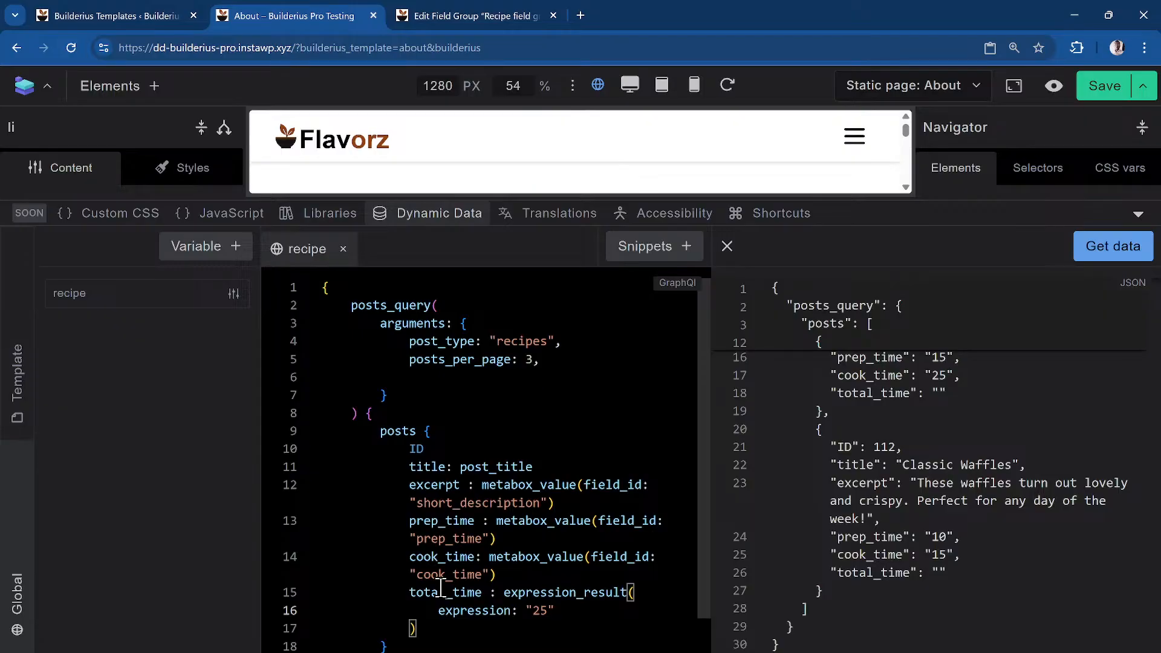
{"action": "scroll", "coordinate": [444, 587], "scroll_direction": "down", "scroll_amount": 1}
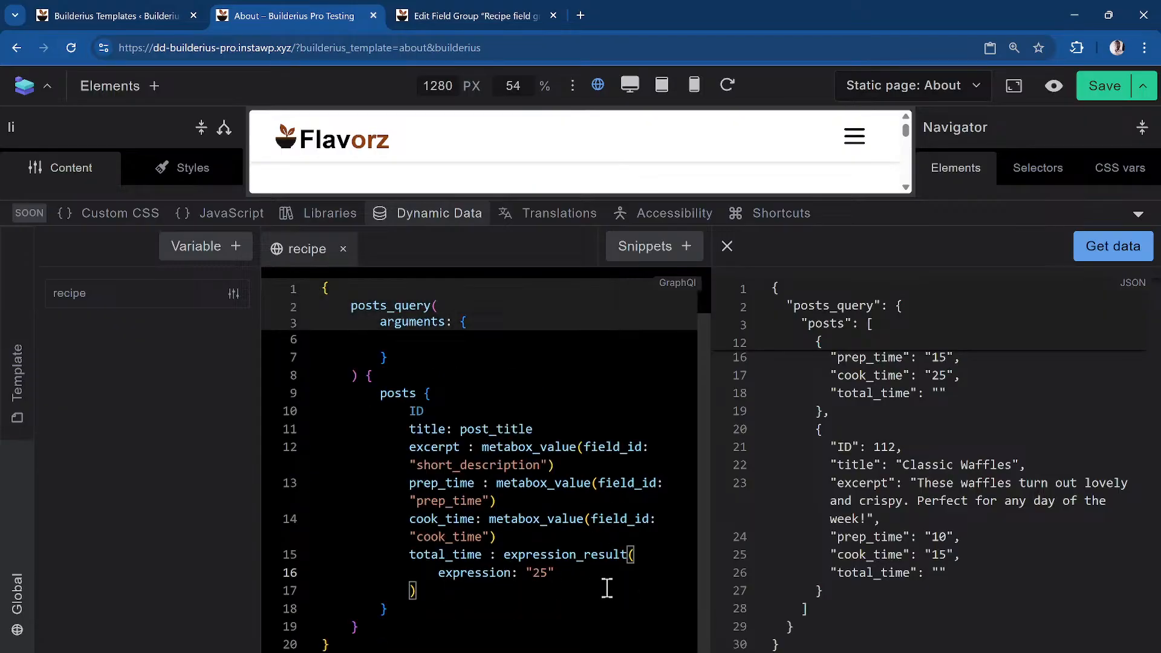
Remove the expression_result call from the total_time field
{"action": "left_click_drag", "start_coordinate": [504, 554], "coordinate": [638, 584]}
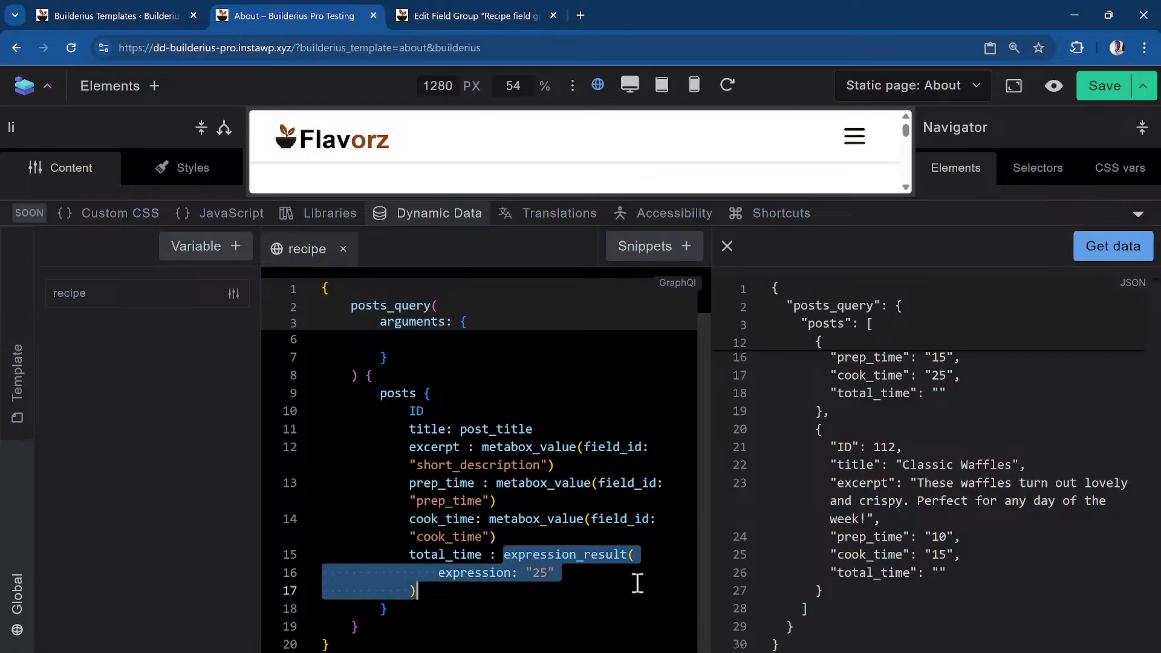
{"action": "key", "text": "shift+Up"}
{"action": "key", "text": "shift+Right"}
{"action": "key", "text": "shift+Right"}
{"action": "key", "text": "shift+Right"}
{"action": "key", "text": "shift+Right"}
{"action": "key", "text": "shift+Right"}
{"action": "key", "text": "shift+Right"}
{"action": "key", "text": "shift+Right"}
{"action": "key", "text": "shift+Right"}
{"action": "key", "text": "shift+Right"}
{"action": "key", "text": "shift+Right"}
{"action": "key", "text": "shift+Right"}
{"action": "key", "text": "shift+Right"}
{"action": "key", "text": "shift+Right"}
{"action": "key", "text": "shift+Right"}
{"action": "key", "text": "shift+Right"}
{"action": "key", "text": "shift+Right"}
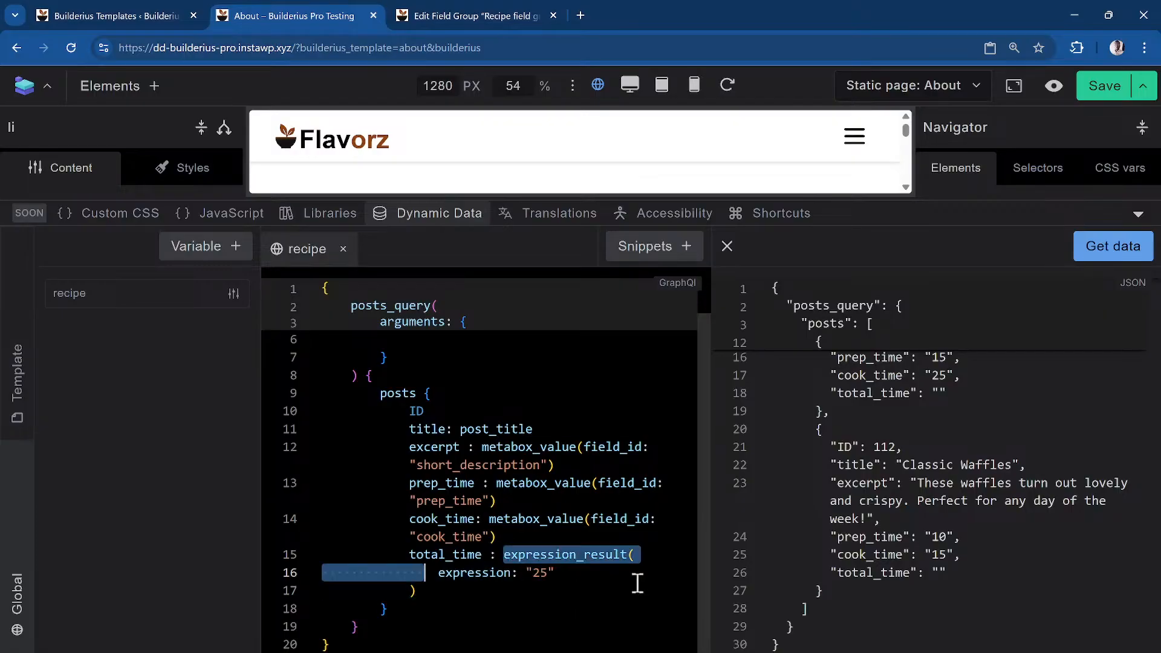
{"action": "key", "text": "shift+Right"}
{"action": "key", "text": "shift+Right"}
{"action": "key", "text": "shift+Right"}
{"action": "key", "text": "BackSpace"}
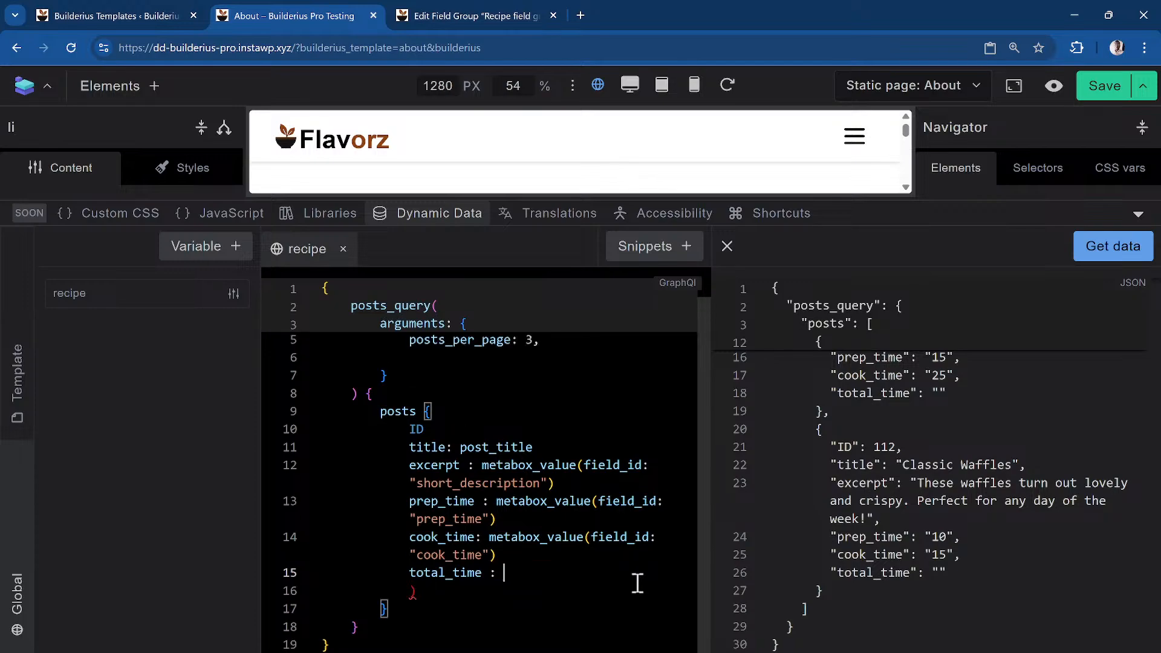
{"action": "key", "text": "Down"}
{"action": "key", "text": "BackSpace"}
{"action": "key", "text": "BackSpace"}
{"action": "key", "text": "BackSpace"}
{"action": "key", "text": "BackSpace"}
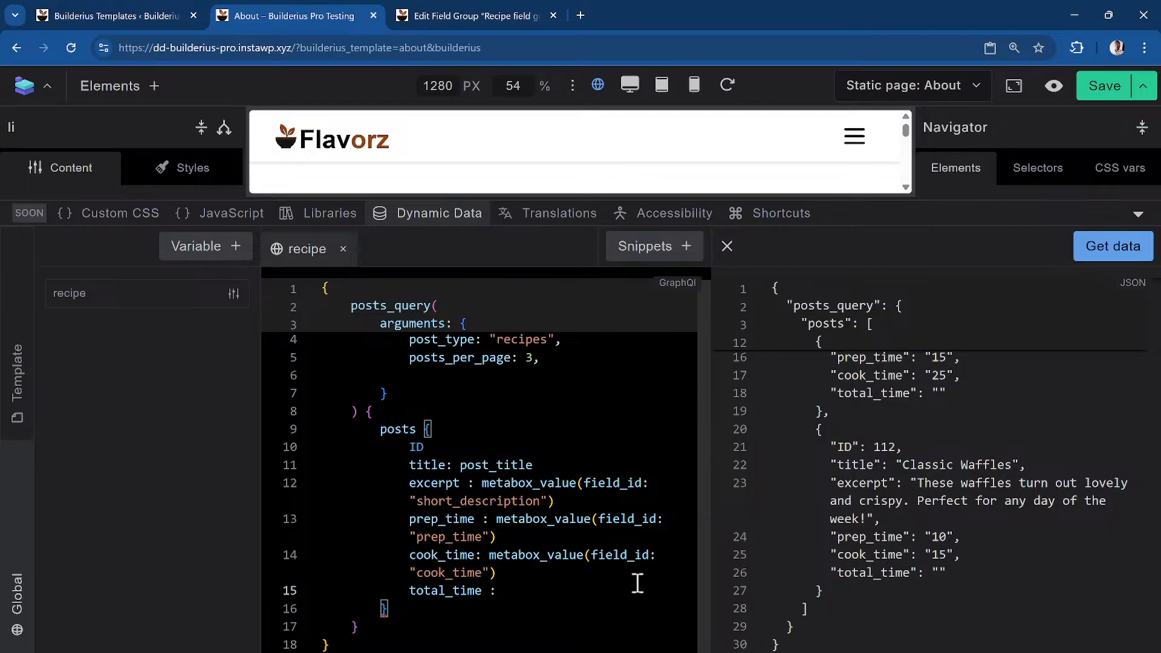
Make total_time a php_function_output calling the date function
{"action": "type", "text": "php"}
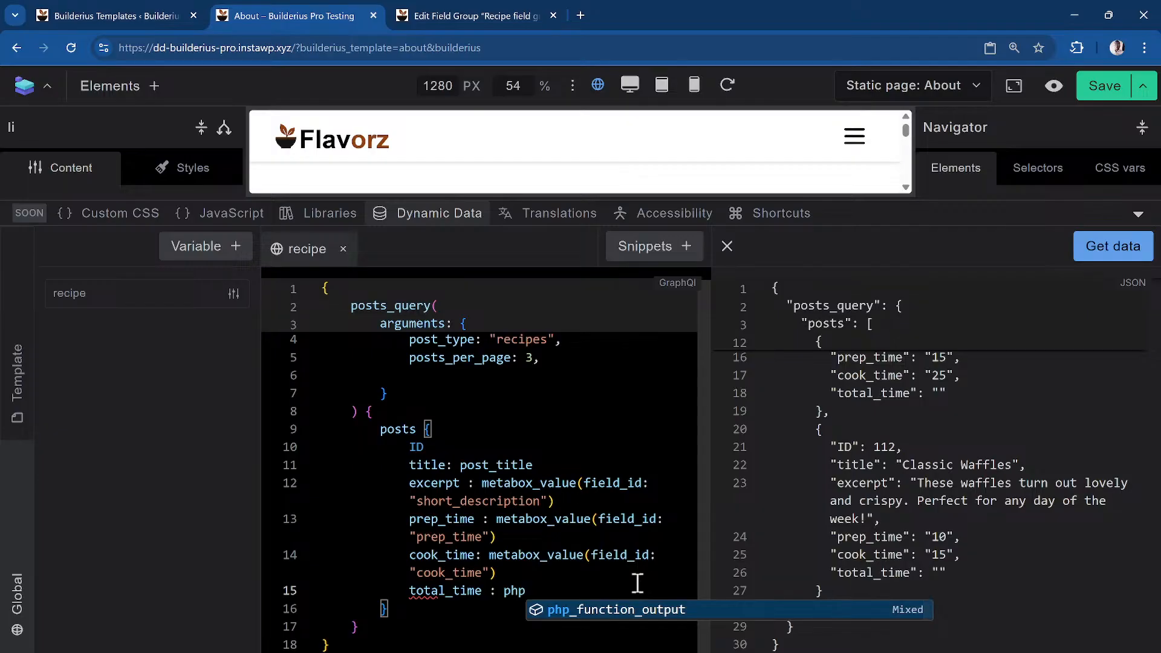
{"action": "key", "text": "Return"}
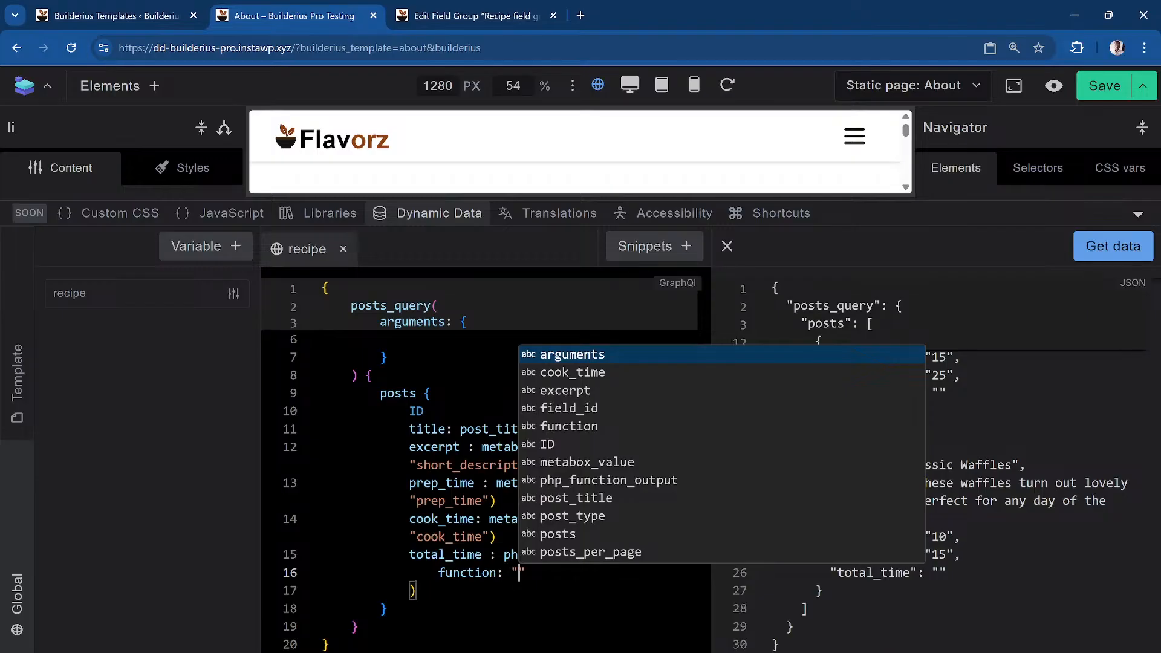
{"action": "key", "text": "Escape"}
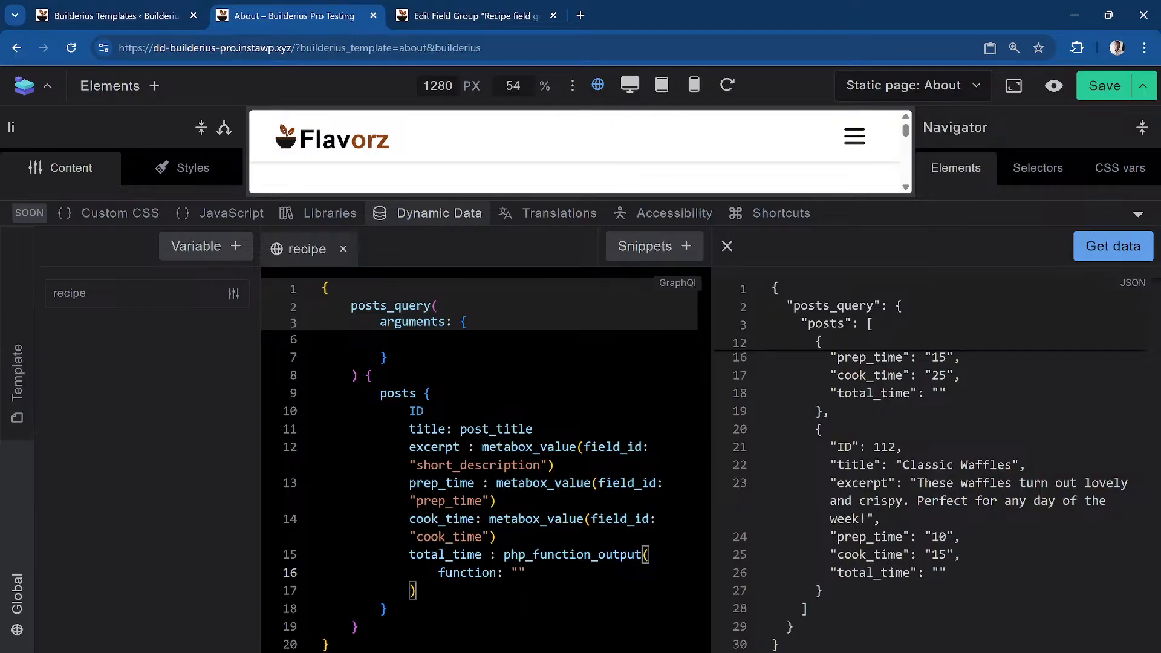
{"action": "type", "text": "date\""}
Add an arguments list with the 'Y-m-d' format to the date call
{"action": "type", "text": ", arg"}
{"action": "key", "text": "Return"}
{"action": "key", "text": "ctrl+space"}
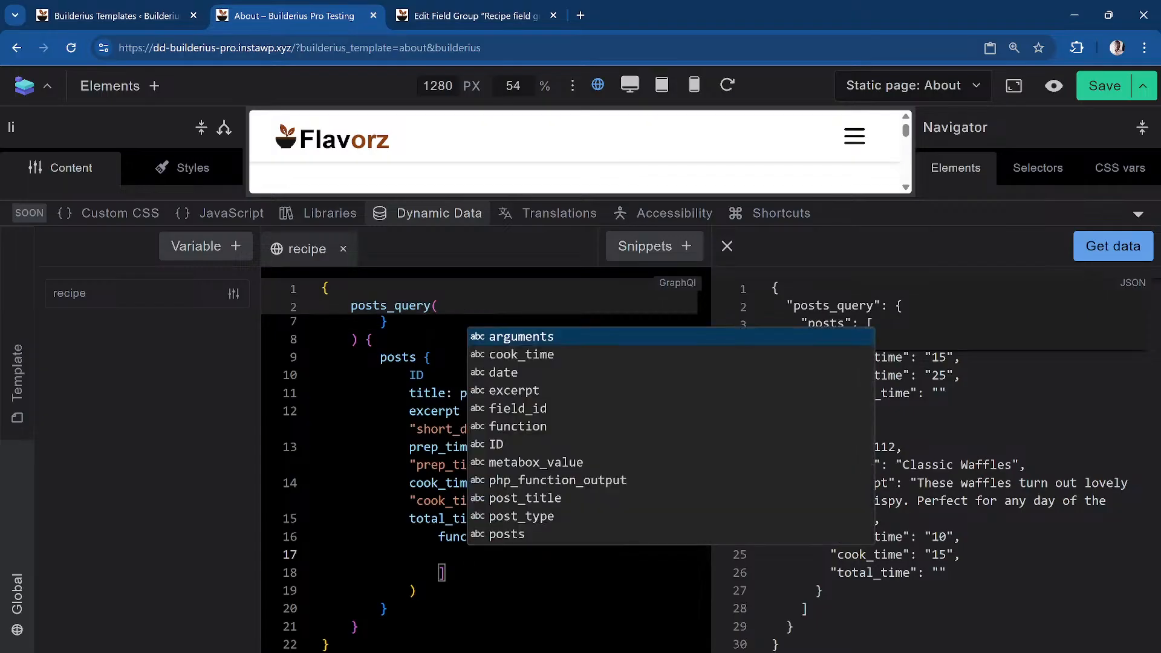
{"action": "type", "text": "Y"}
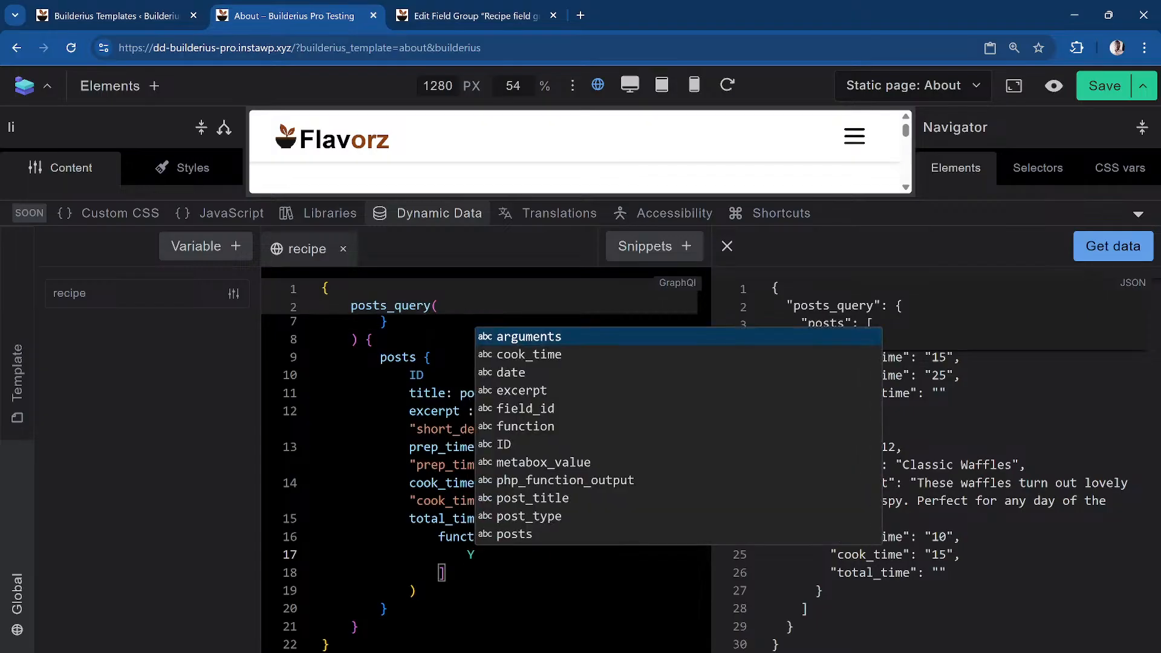
{"action": "key", "text": "BackSpace"}
{"action": "type", "text": "'"}
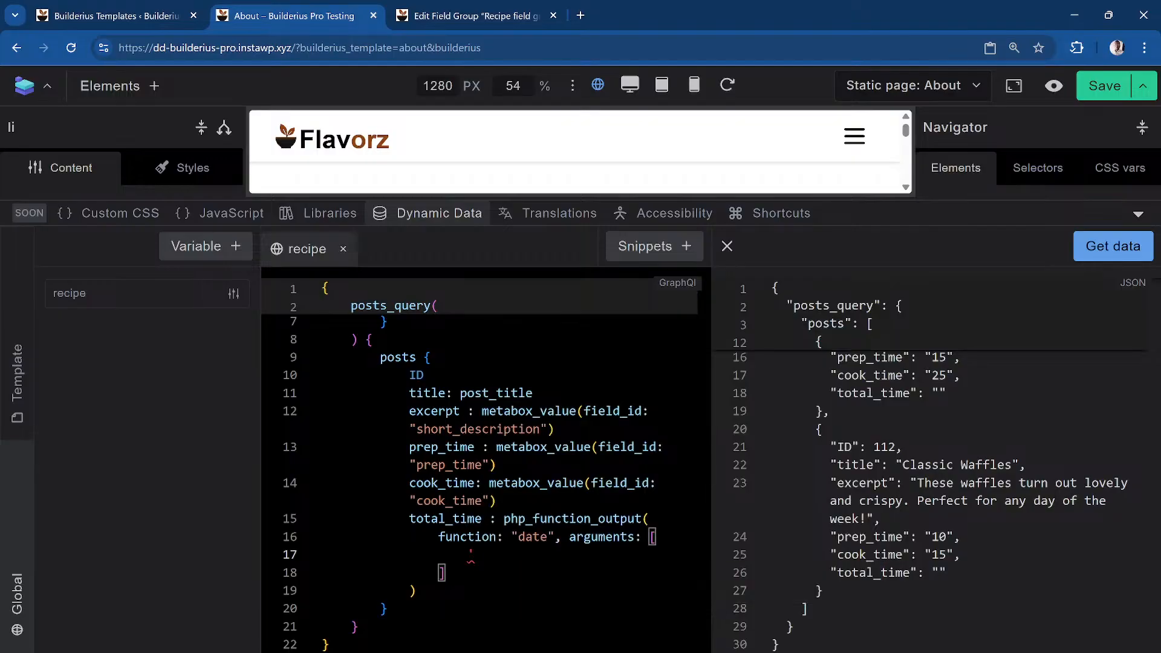
{"action": "type", "text": "Y-m-d'"}
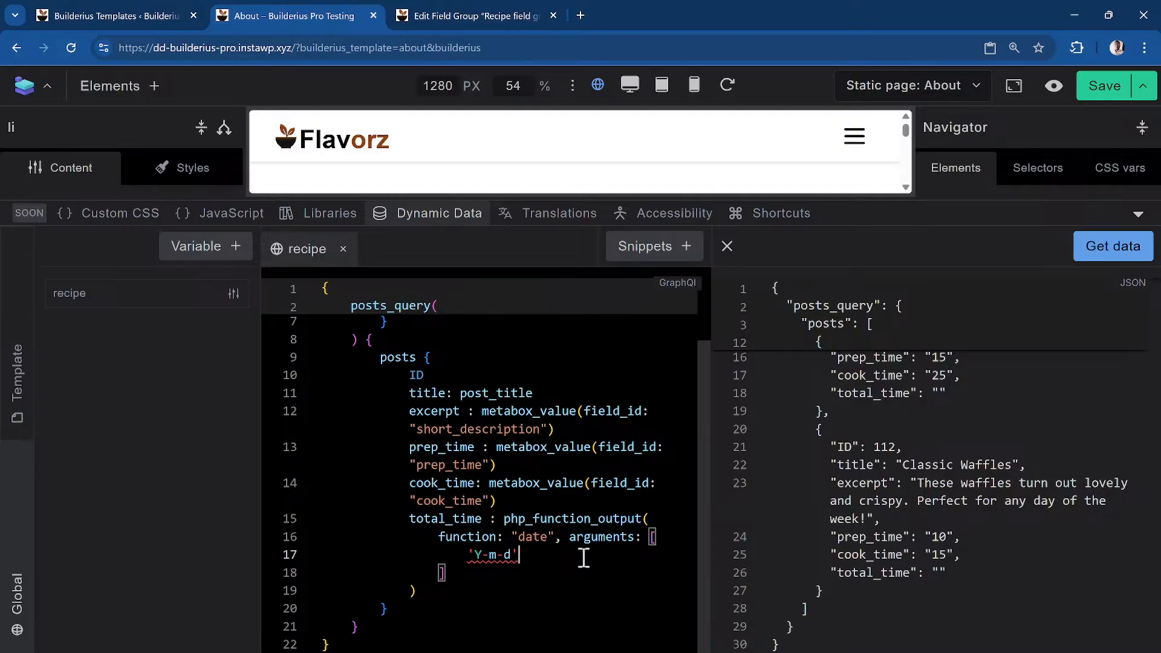
Switch the Y-m-d argument to double quotes and fetch data to preview the date
{"action": "key", "text": "Down"}
{"action": "key", "text": "Up"}
{"action": "key", "text": "Left"}
{"action": "key", "text": "Delete"}
{"action": "type", "text": "\""}
{"action": "key", "text": "Left"}
{"action": "key", "text": "Left"}
{"action": "key", "text": "Left"}
{"action": "key", "text": "Left"}
{"action": "key", "text": "BackSpace"}
{"action": "type", "text": "\""}
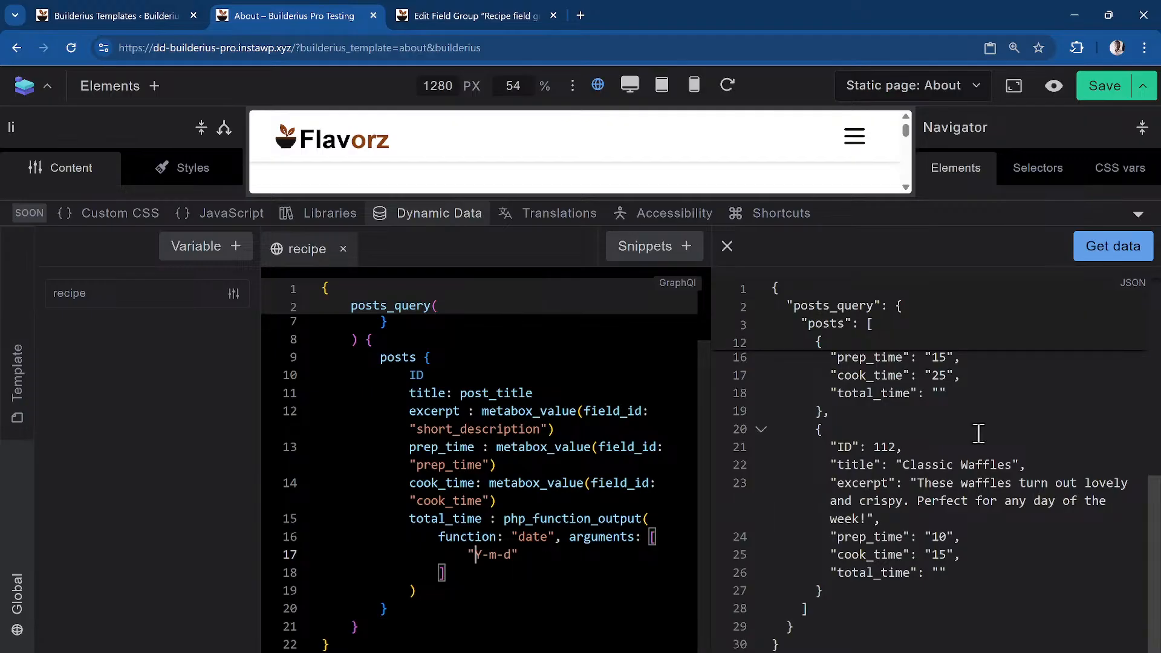
{"action": "left_click", "coordinate": [1113, 249]}
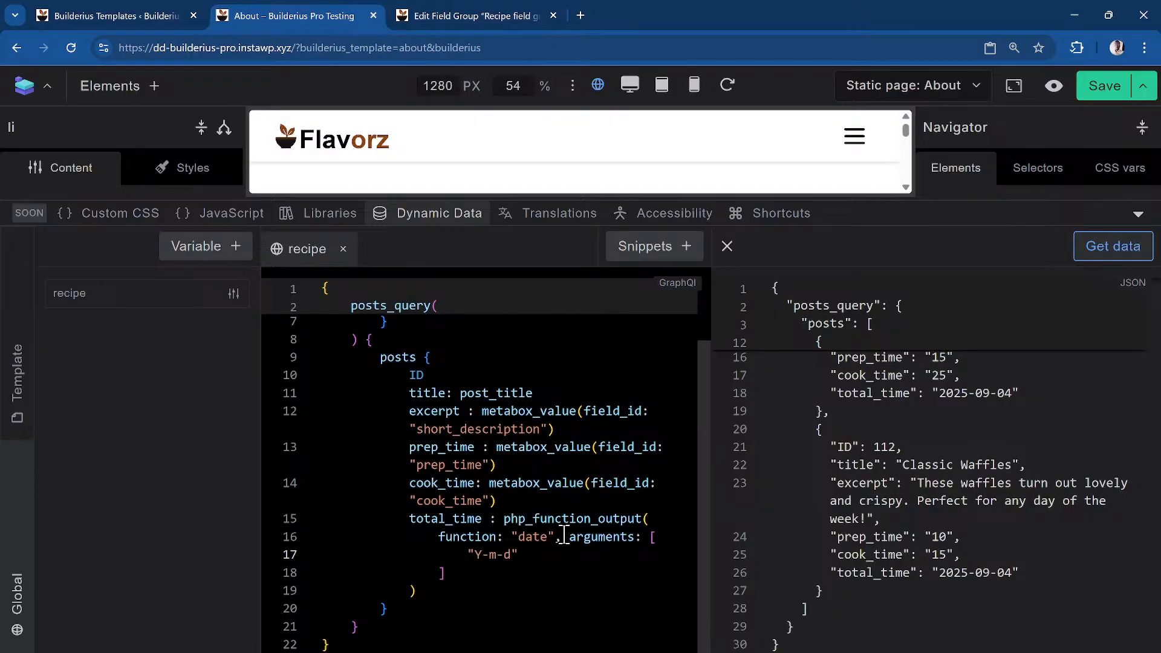
Replace date with wp_trim_words and clear the argument to an empty string
{"action": "mouse_move", "coordinate": [642, 524]}
{"action": "double_click", "coordinate": [534, 536]}
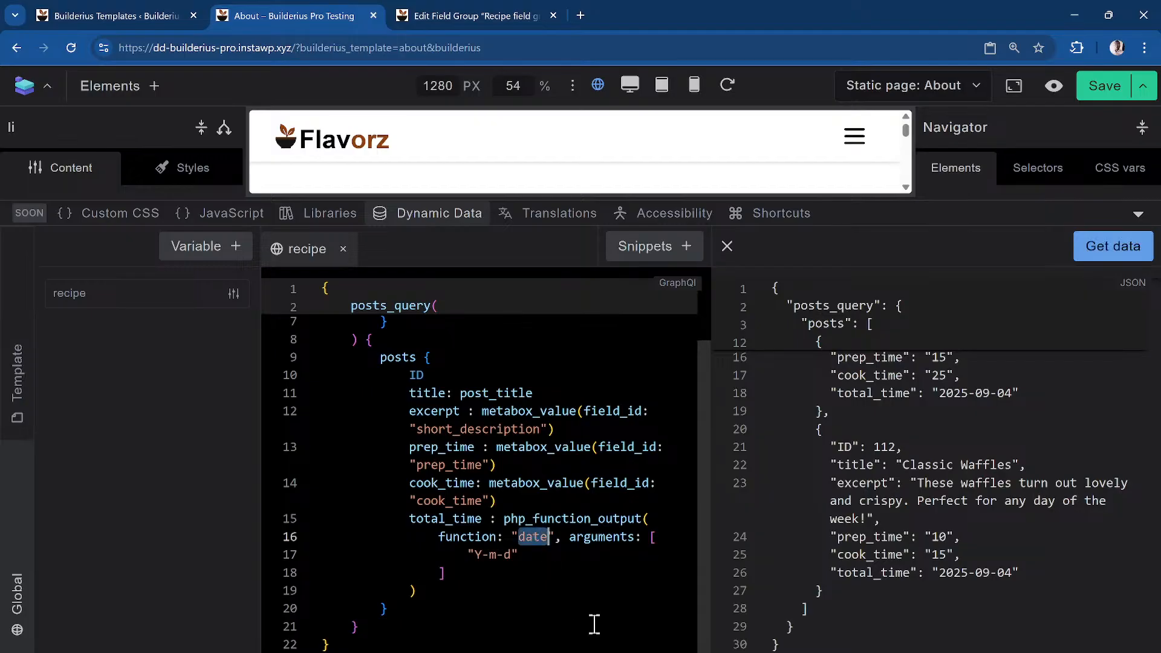
{"action": "type", "text": "wp_trim"}
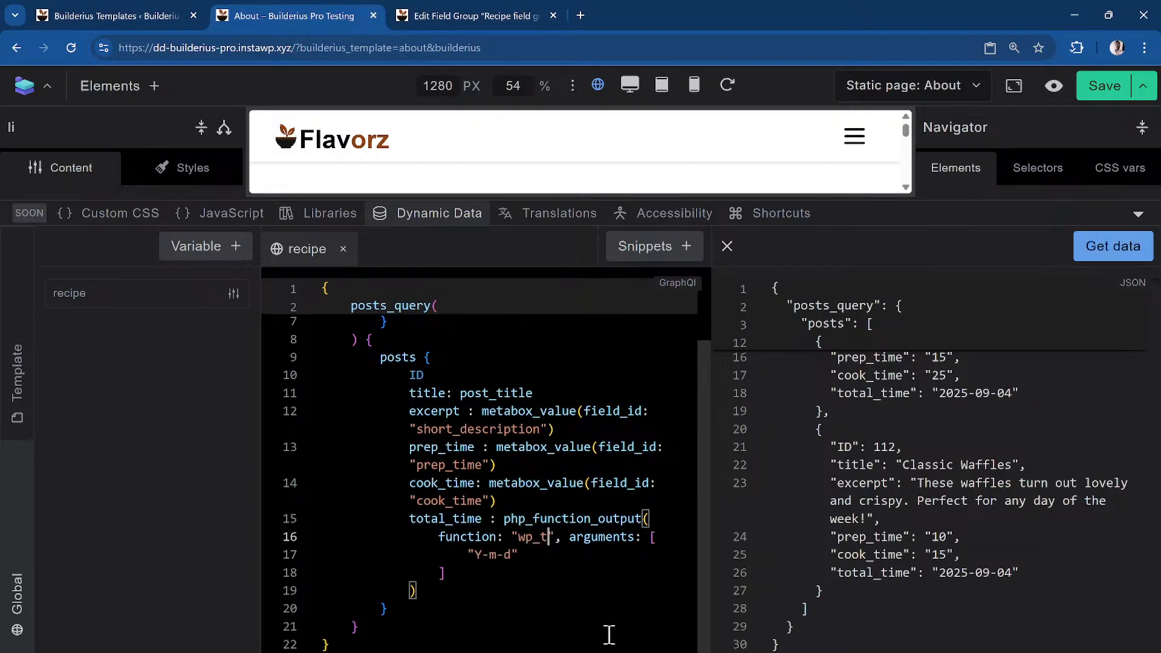
{"action": "type", "text": "_words"}
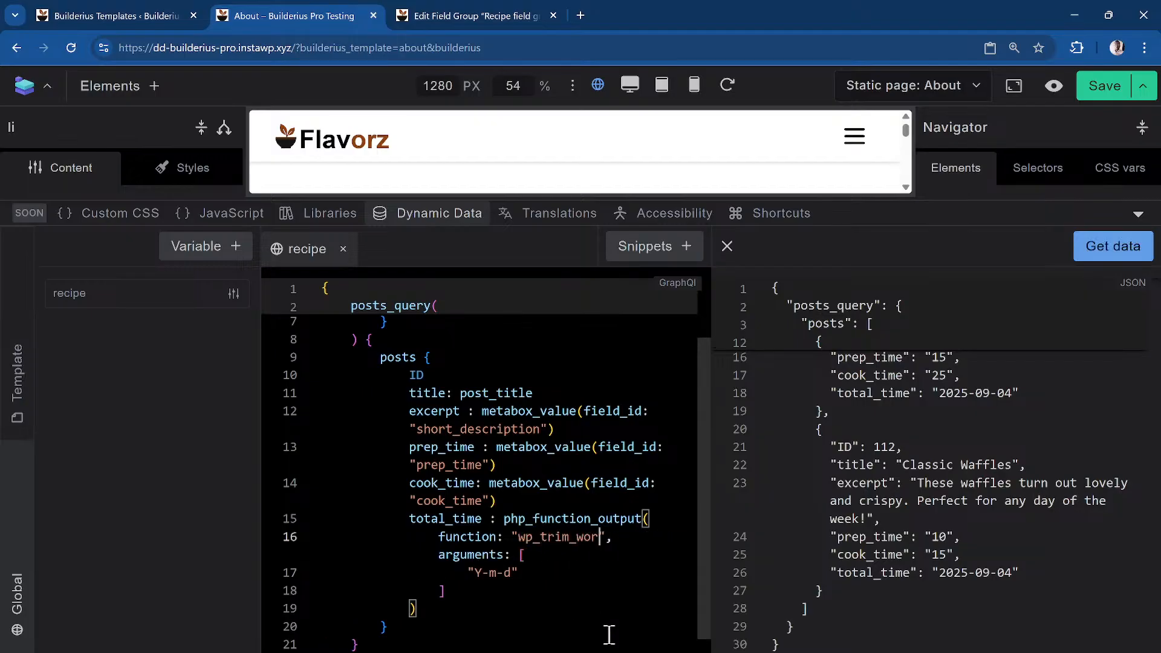
{"action": "key", "text": "End"}
{"action": "key", "text": "Down"}
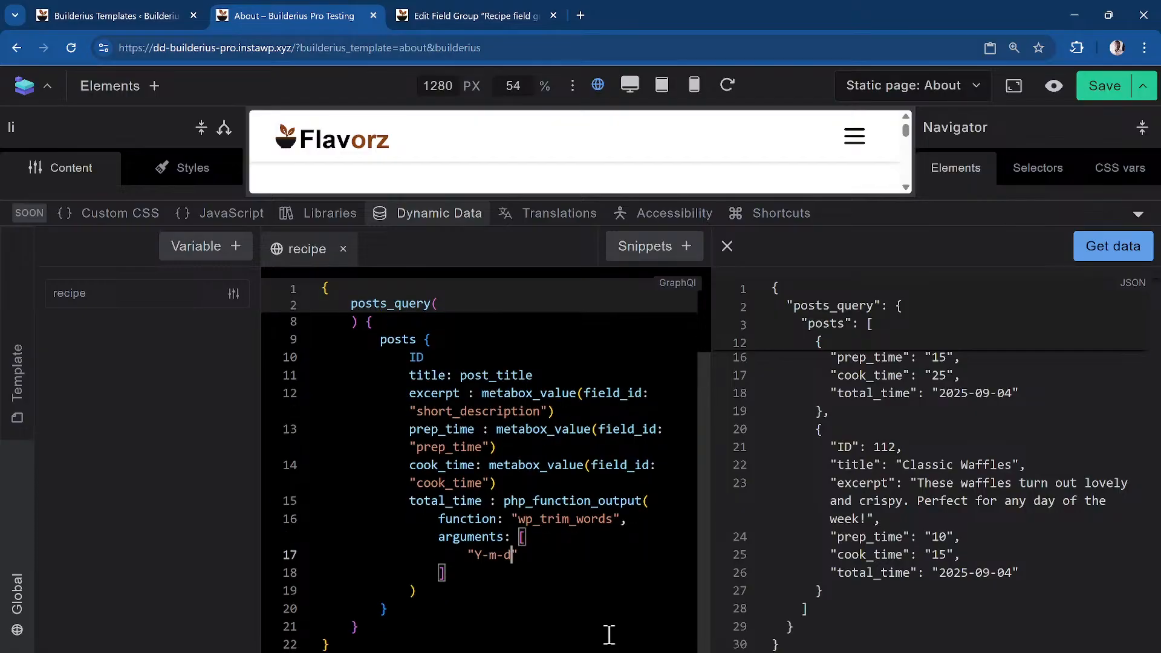
{"action": "key", "text": "BackSpace"}
{"action": "key", "text": "BackSpace"}
{"action": "key", "text": "BackSpace"}
{"action": "key", "text": "BackSpace"}
{"action": "key", "text": "BackSpace"}
{"action": "type", "text": "Davi"}
{"action": "key", "text": "Up"}
{"action": "key", "text": "Right"}
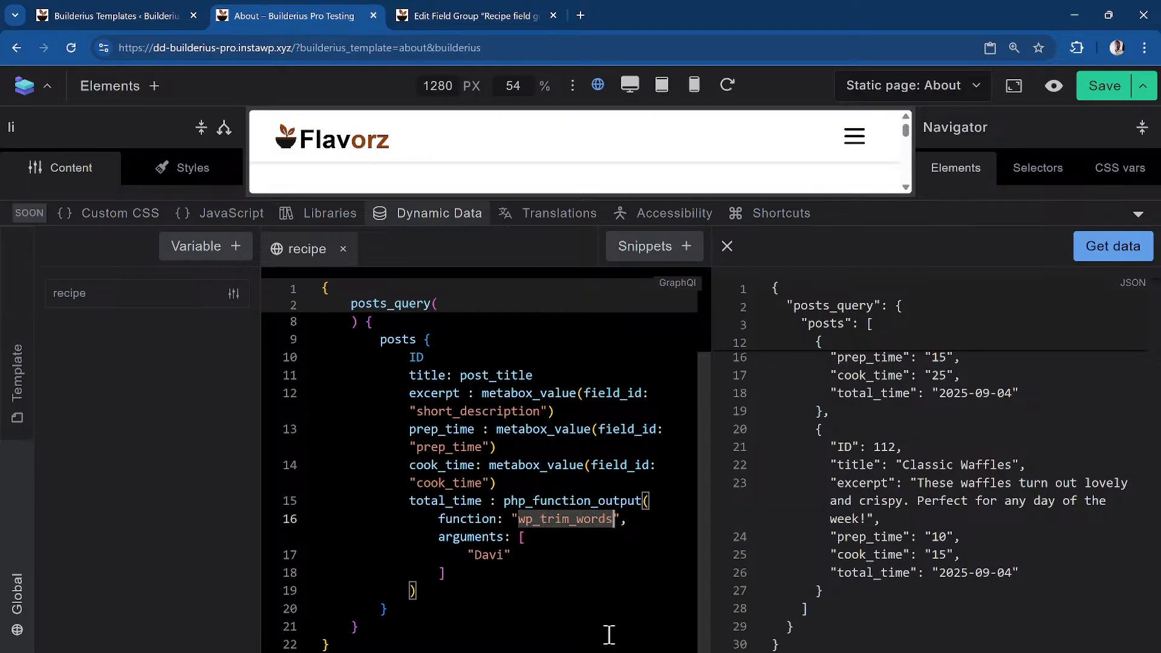
{"action": "key", "text": "Down"}
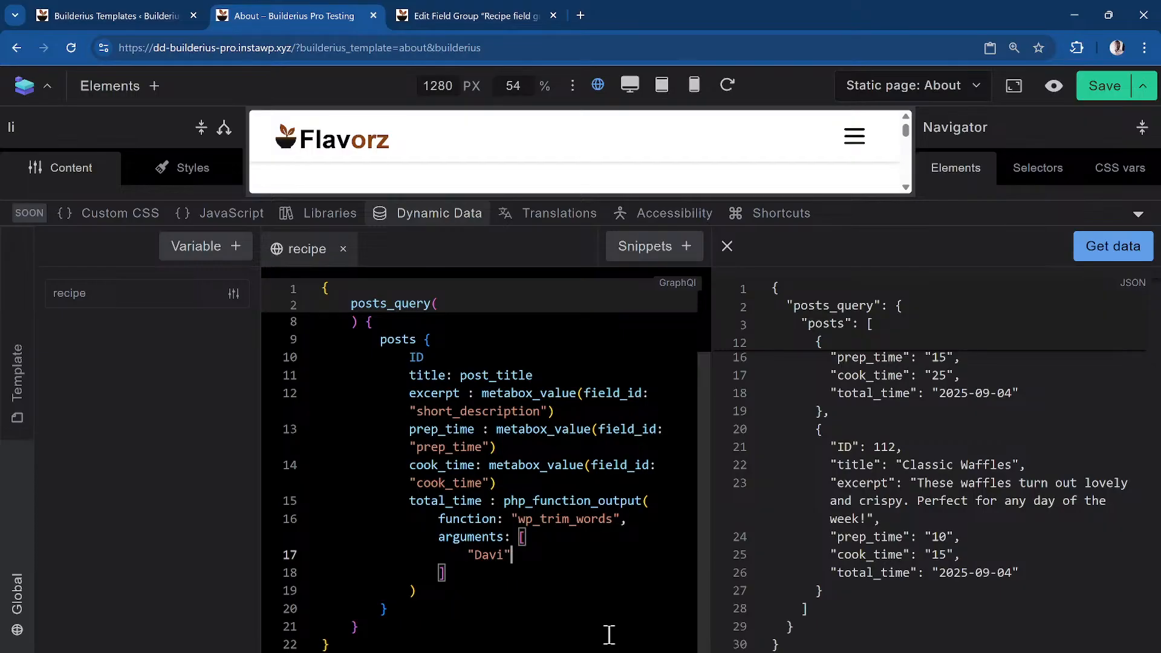
{"action": "key", "text": "Left"}
{"action": "key", "text": "BackSpace"}
{"action": "key", "text": "BackSpace"}
{"action": "key", "text": "BackSpace"}
{"action": "key", "text": "BackSpace"}
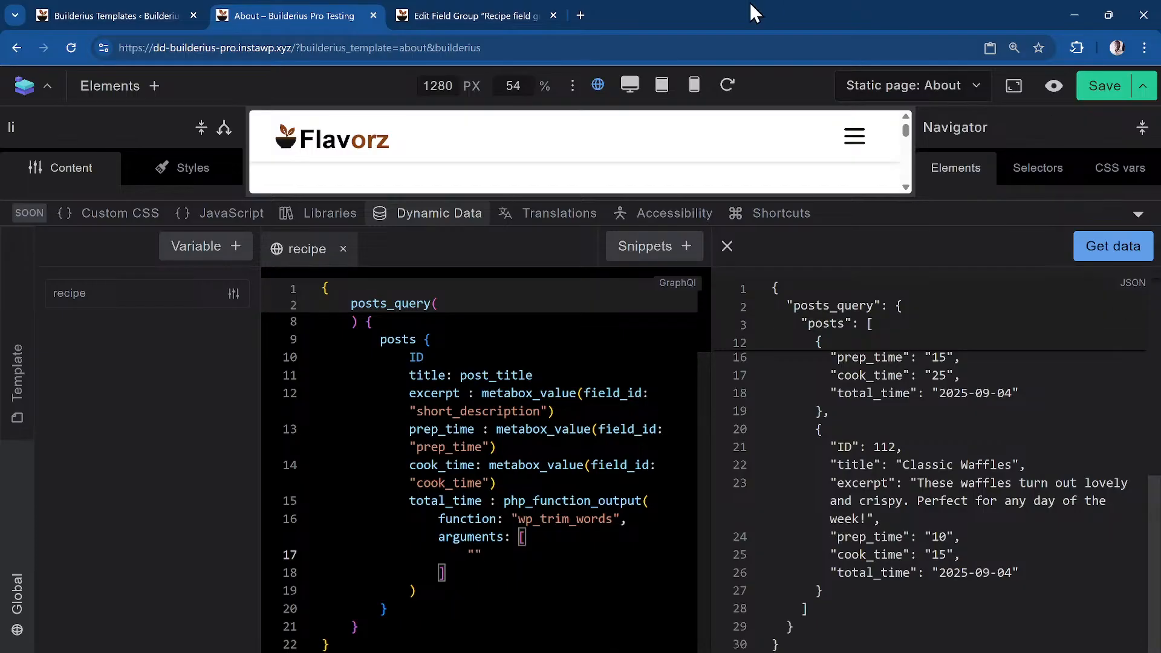
Search Google for 'wp trim words php' and open the wp_trim_words() reference page
{"action": "left_click", "coordinate": [581, 15]}
{"action": "left_click", "coordinate": [607, 44]}
{"action": "type", "text": "w"}
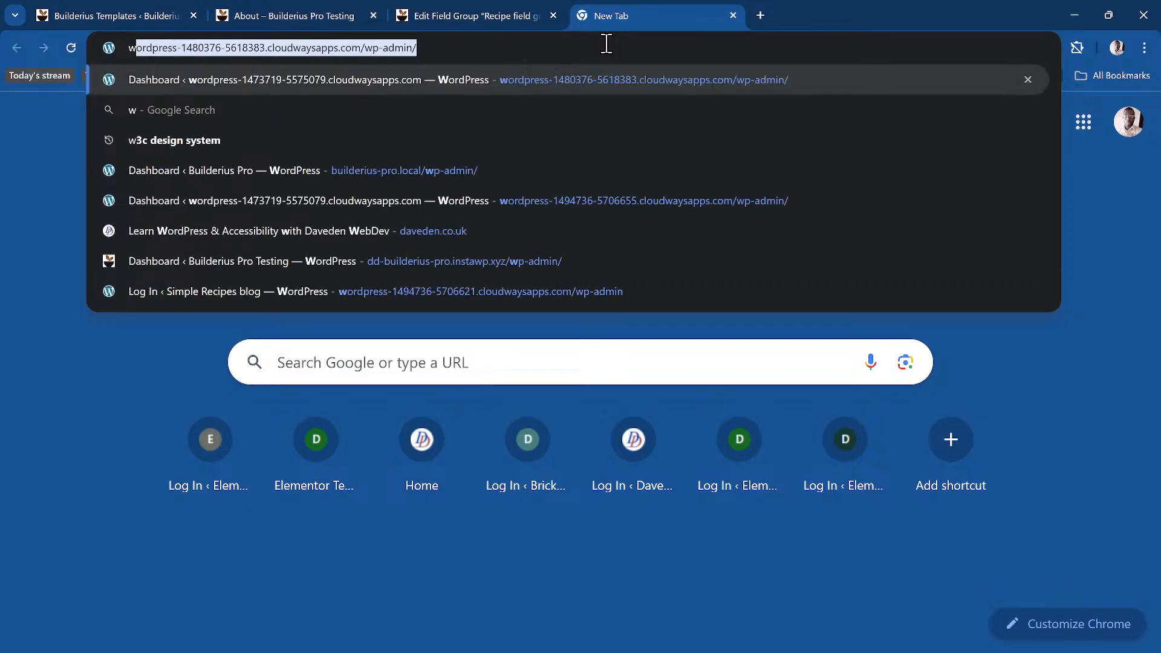
{"action": "type", "text": "p trim words php"}
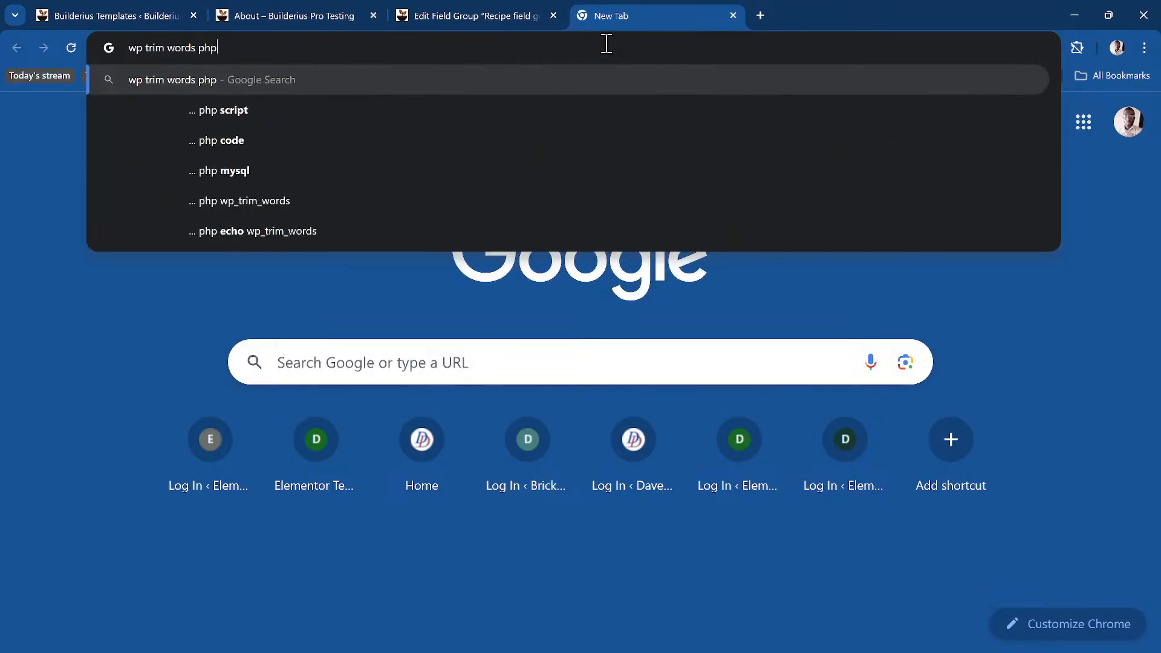
{"action": "key", "text": "Return"}
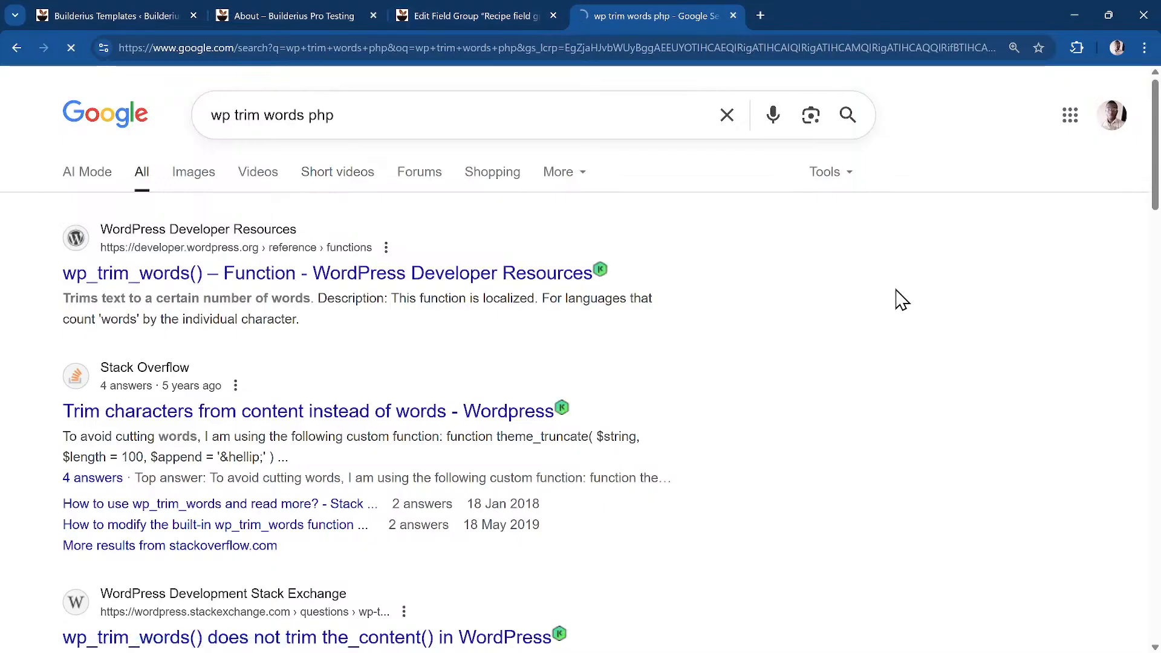
{"action": "scroll", "coordinate": [327, 430], "scroll_direction": "down", "scroll_amount": 1}
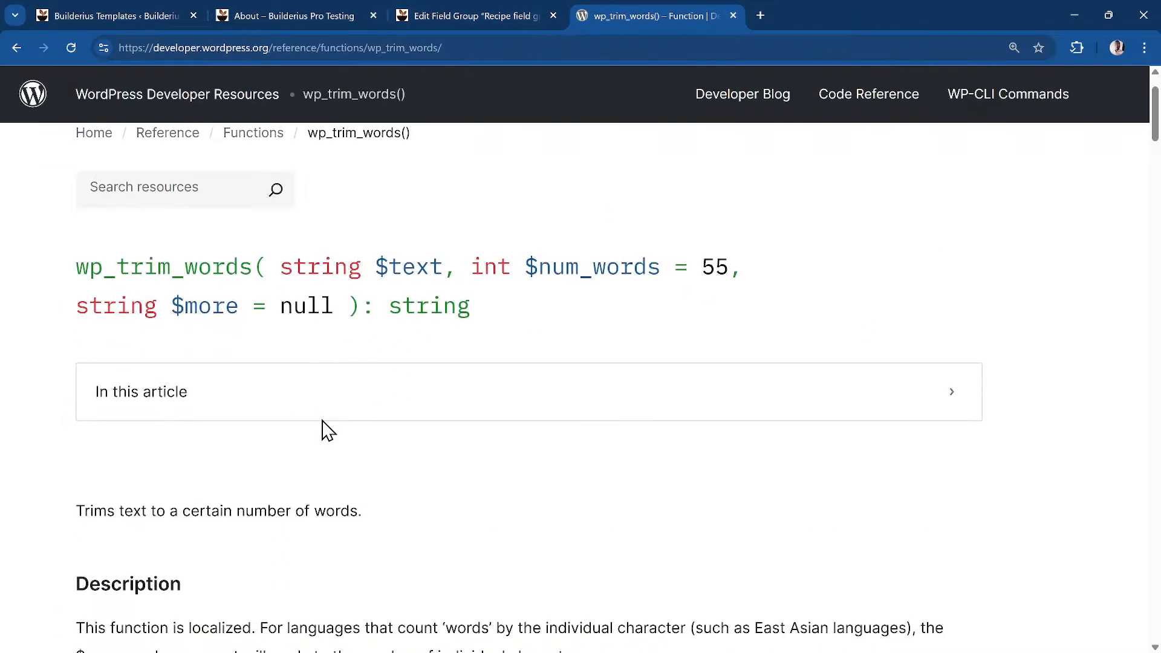
{"action": "left_click", "coordinate": [469, 20]}
Pass a sample sentence and a word count of 10 to wp_trim_words, then fetch data
{"action": "left_click", "coordinate": [605, 17]}
{"action": "left_click", "coordinate": [252, 17]}
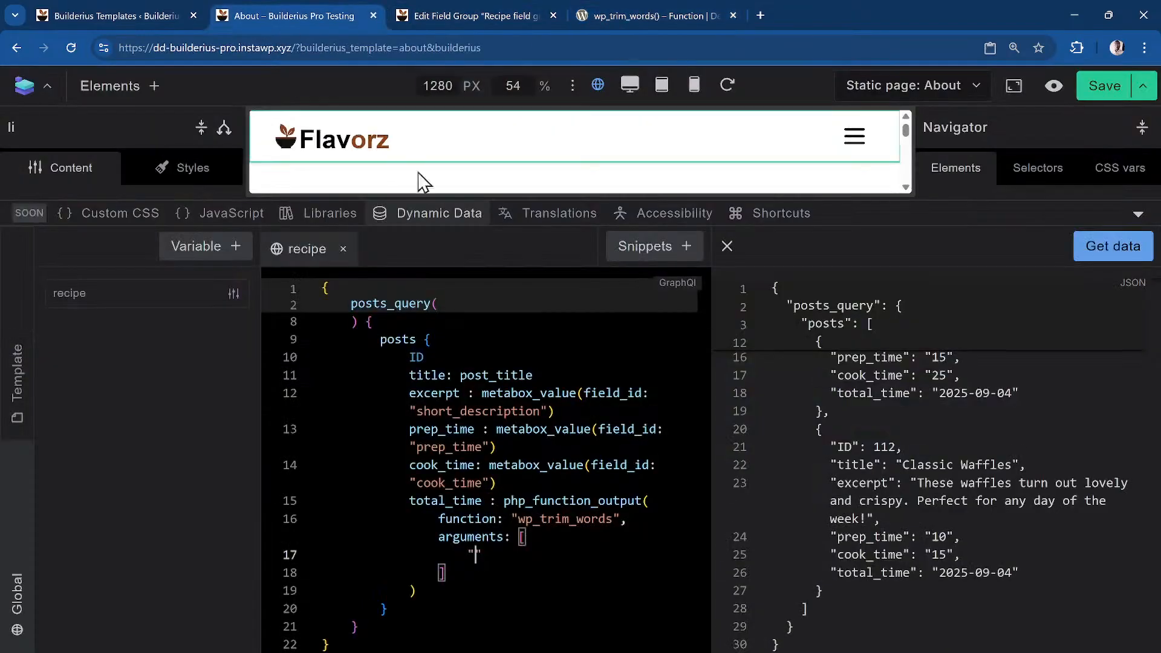
{"action": "type", "text": "David is a goo"}
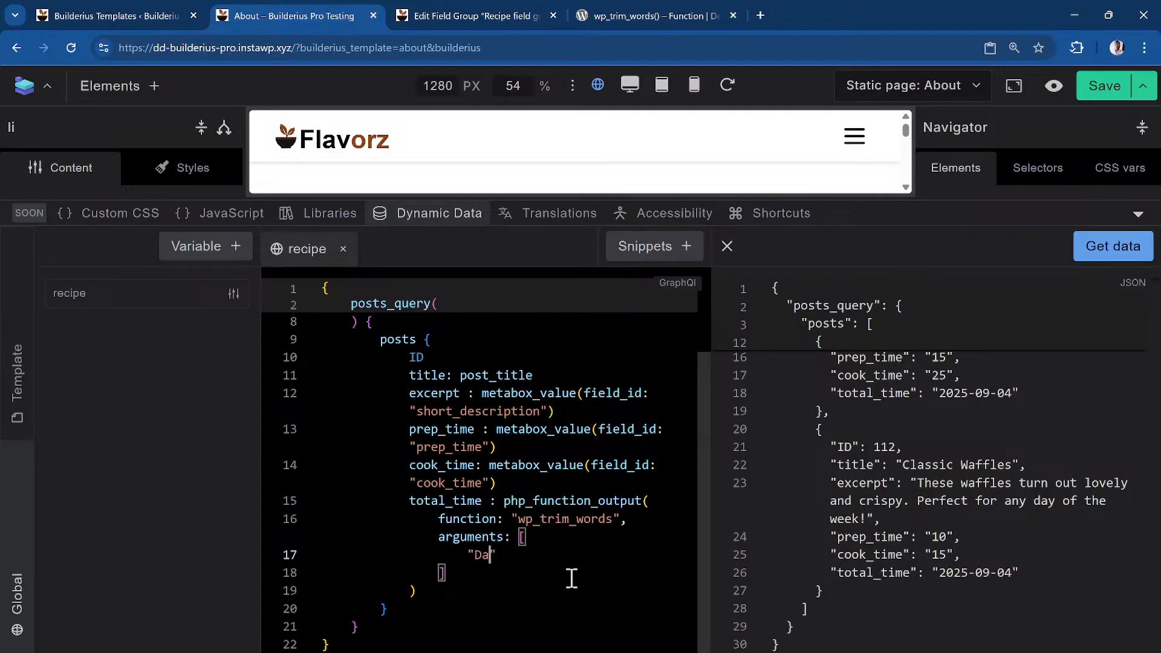
{"action": "type", "text": "d b"}
{"action": "key", "text": "BackSpace"}
{"action": "type", "text": "man"}
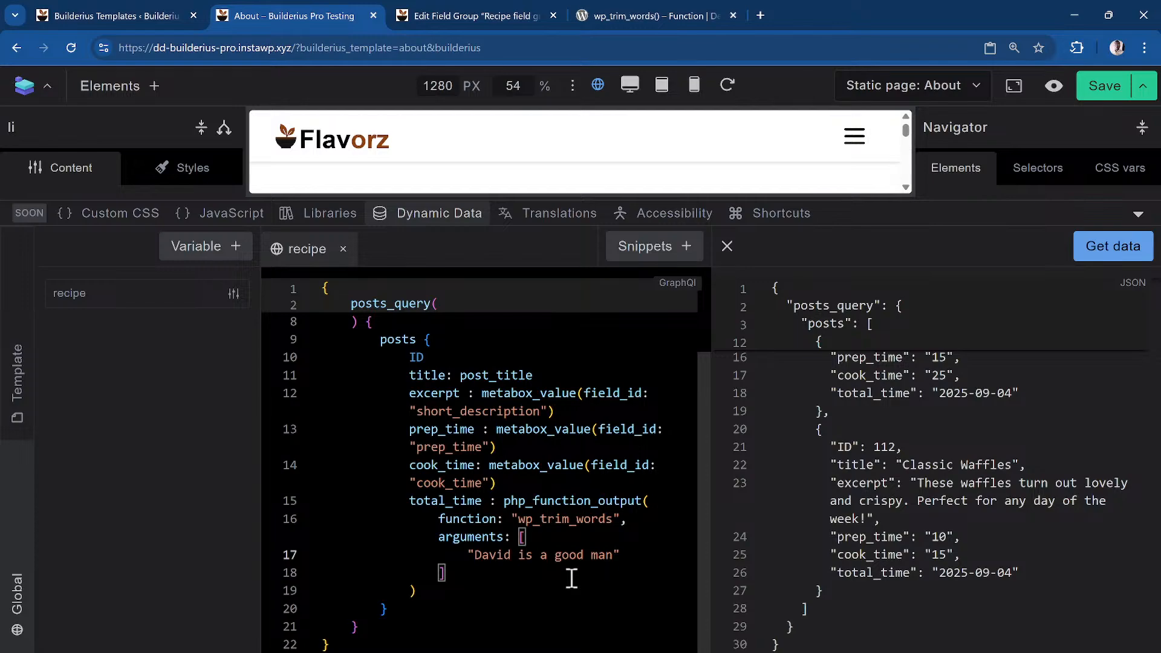
{"action": "type", "text": ","}
{"action": "key", "text": "Return"}
{"action": "type", "text": "24"}
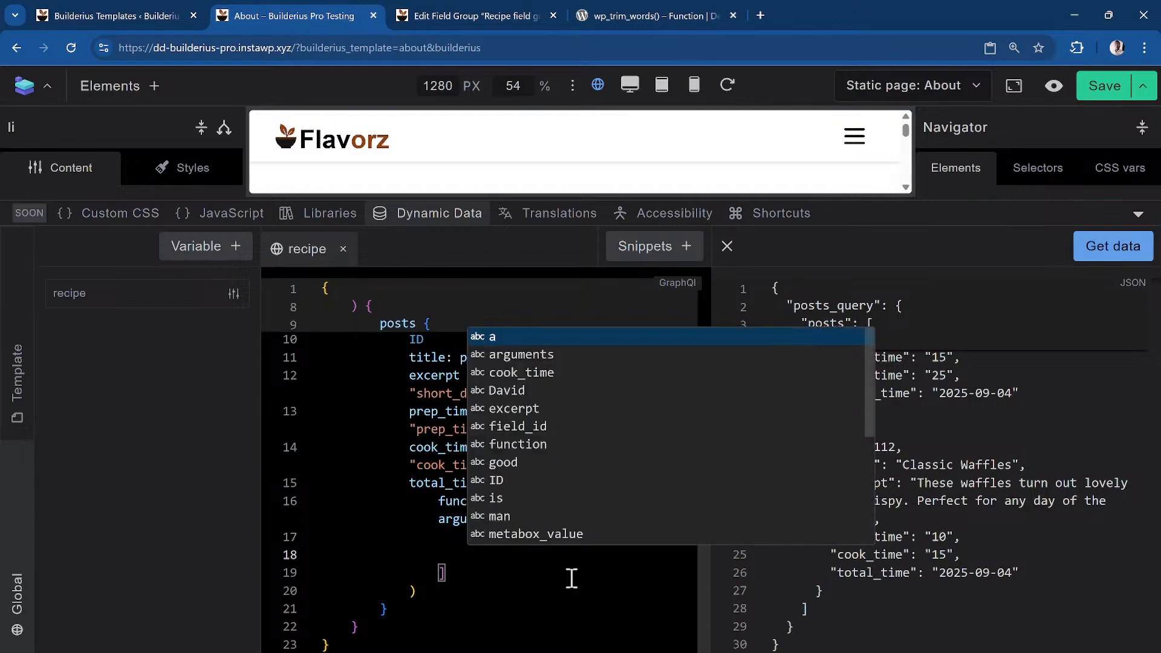
{"action": "key", "text": "BackSpace"}
{"action": "key", "text": "BackSpace"}
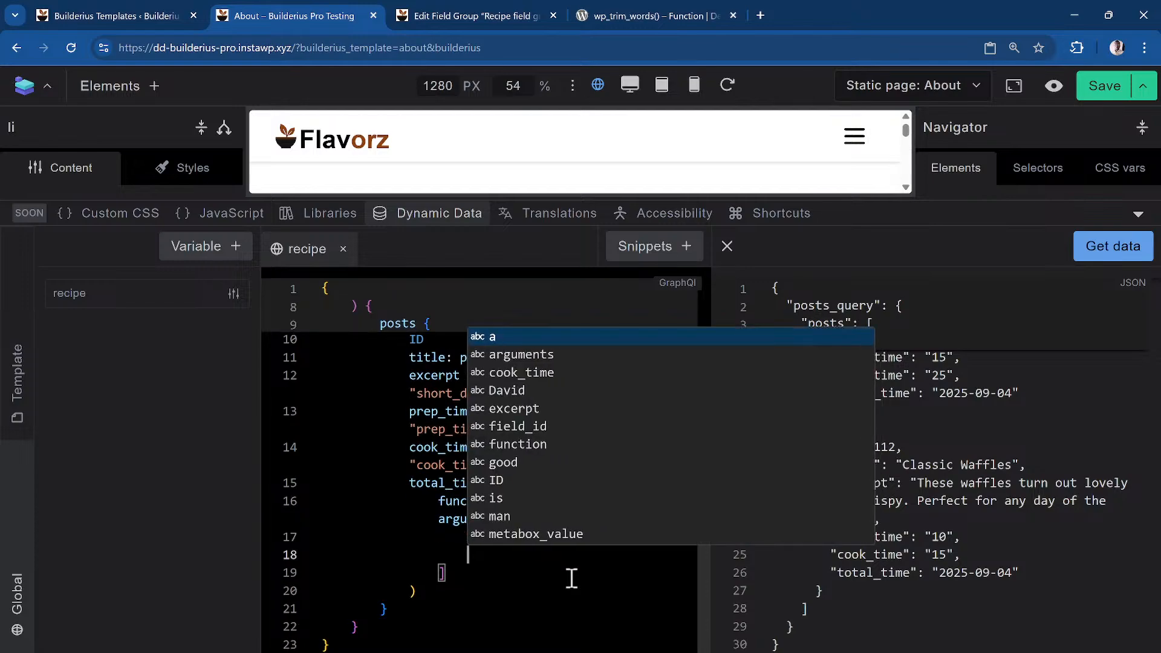
{"action": "type", "text": "10"}
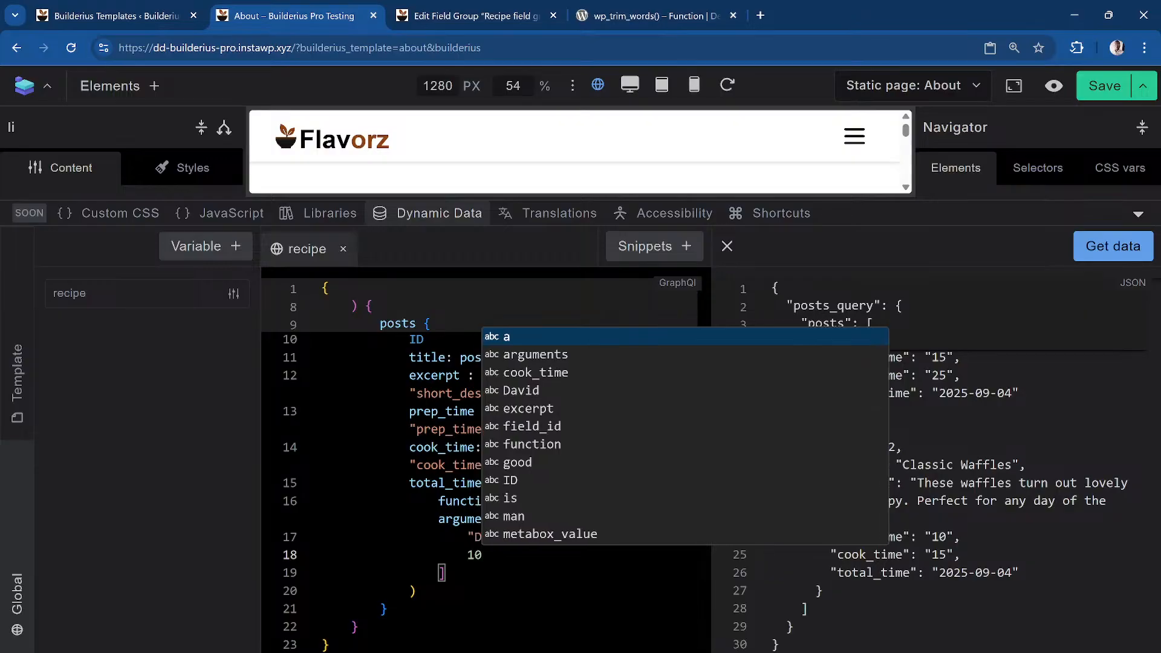
{"action": "left_click", "coordinate": [529, 606]}
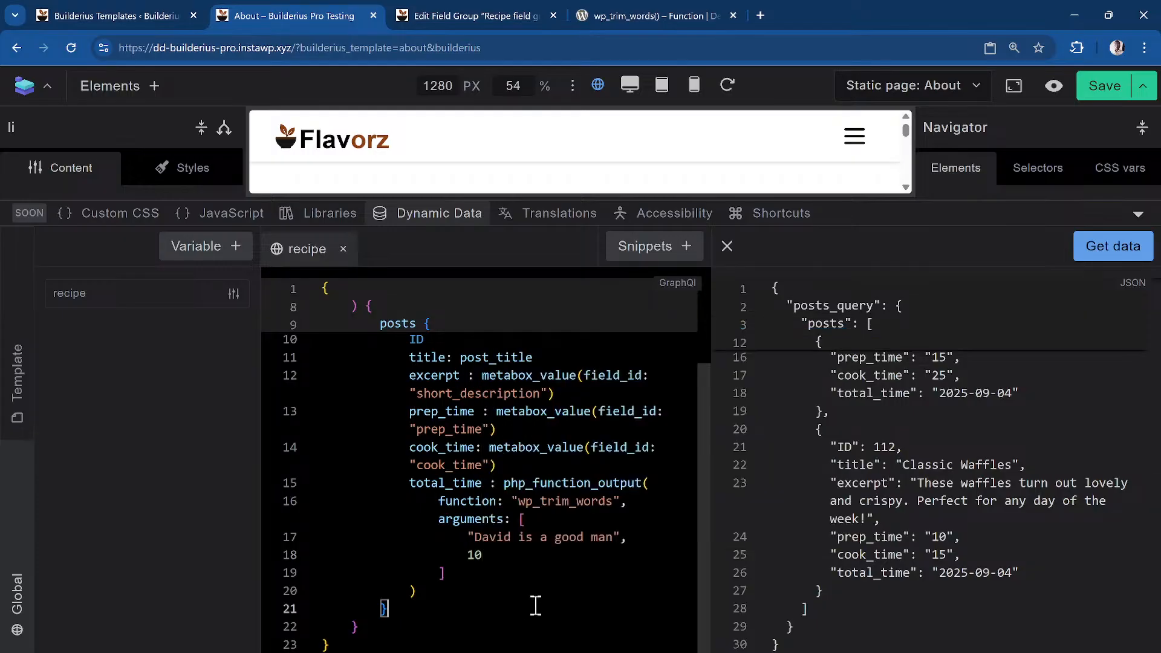
{"action": "left_click", "coordinate": [1123, 254]}
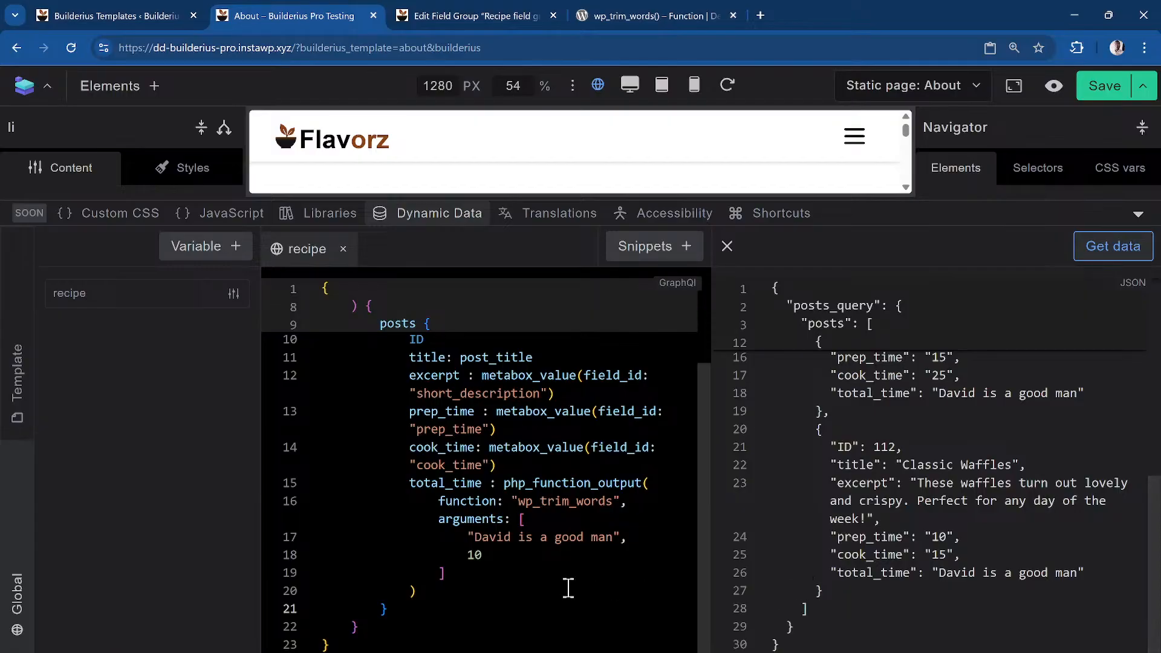
Lower the word count to 2 and refresh the preview of the trimmed text
{"action": "left_click", "coordinate": [570, 557]}
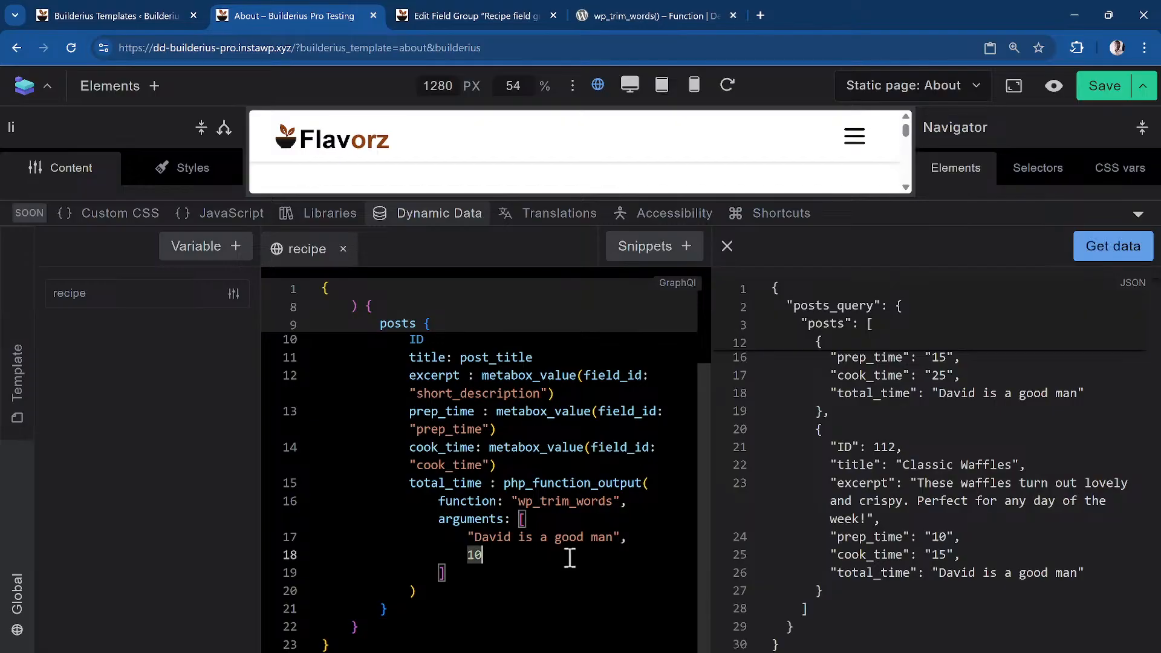
{"action": "key", "text": "BackSpace"}
{"action": "key", "text": "BackSpace"}
{"action": "type", "text": "2"}
{"action": "left_click", "coordinate": [1124, 247]}
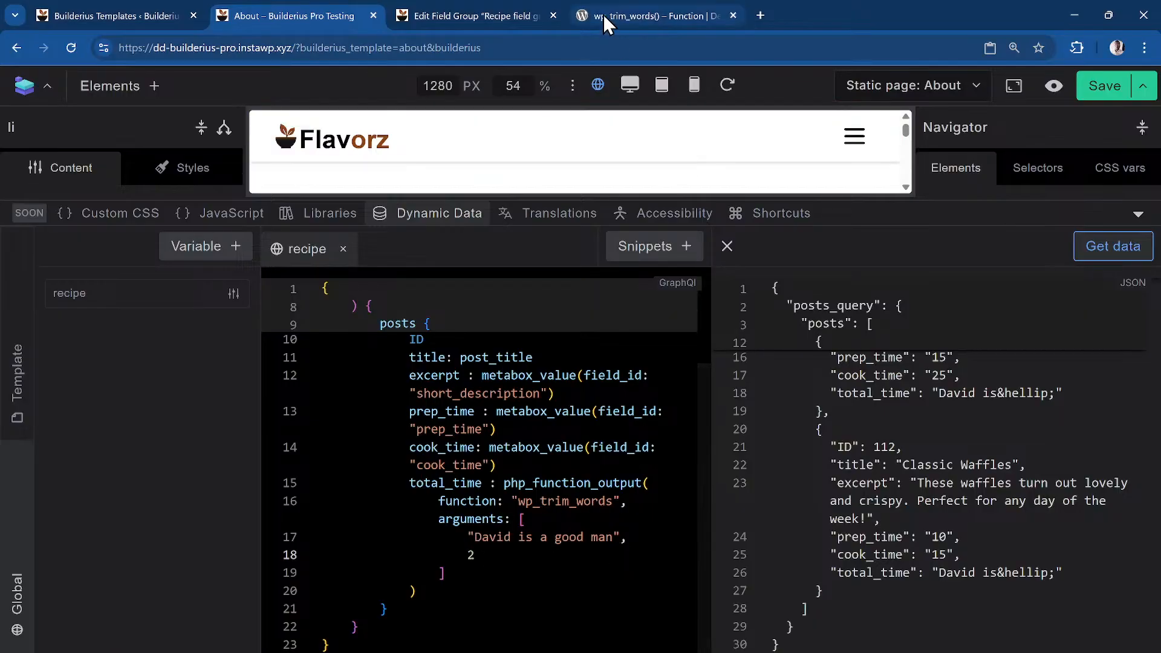
Recheck wp_trim_words()'s default 55-word limit, then return to the Recipe field group editor
{"action": "left_click", "coordinate": [642, 15]}
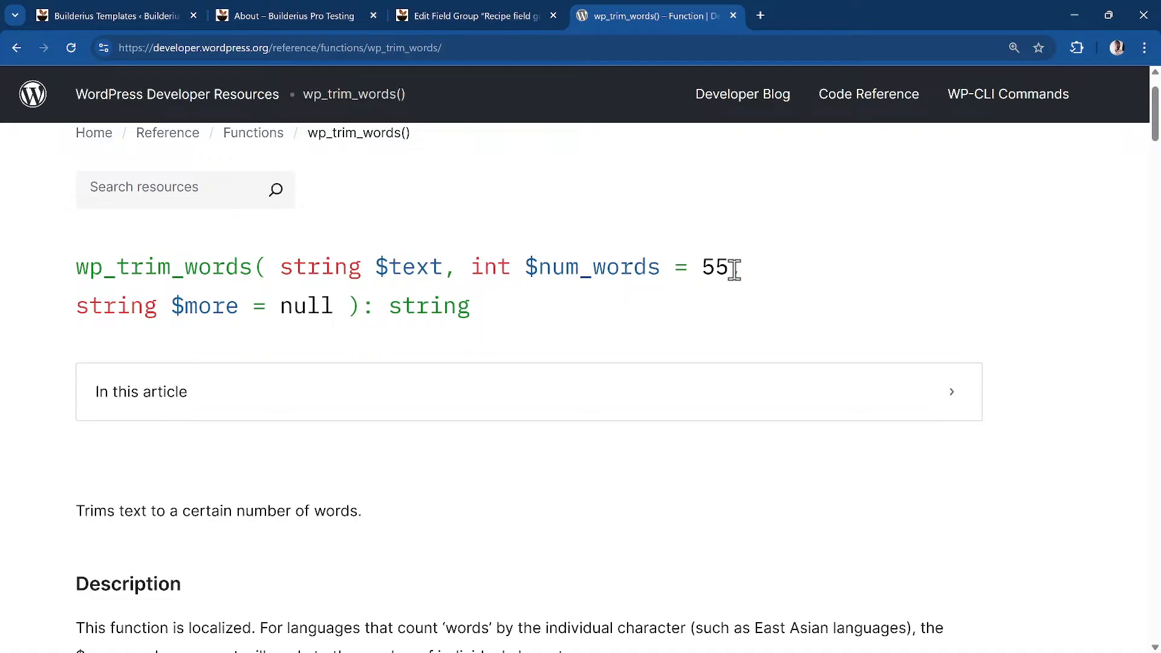
{"action": "left_click", "coordinate": [471, 12]}
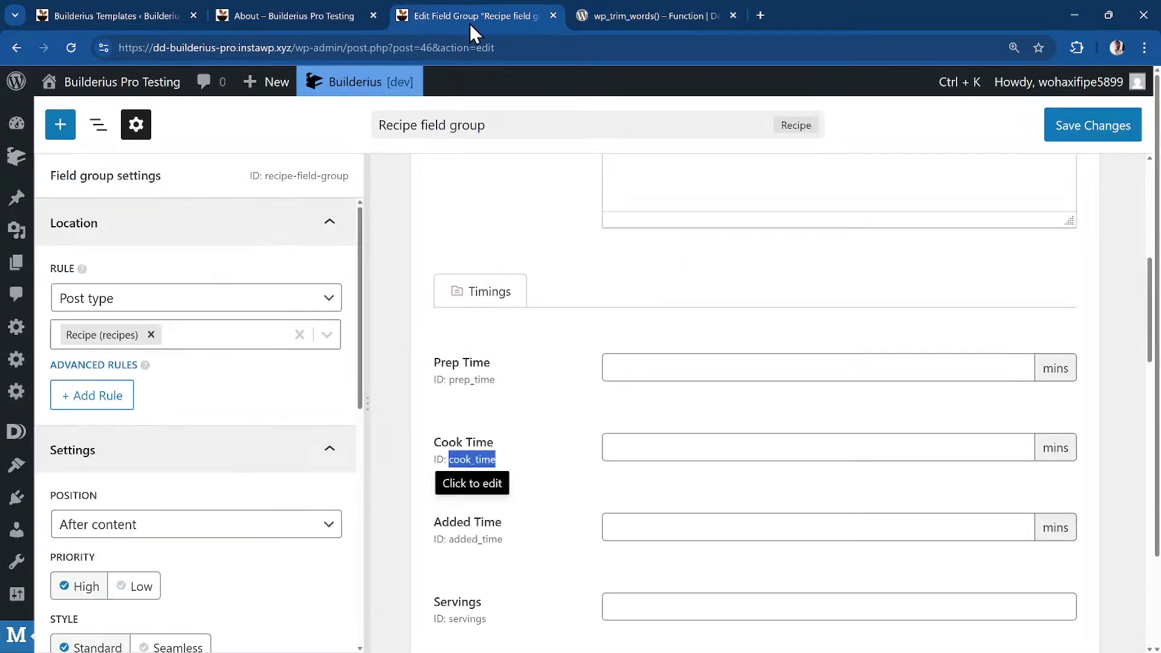
Return to the Builderius About page editor and re-run Get data to list the recipes
{"action": "left_click", "coordinate": [248, 11]}
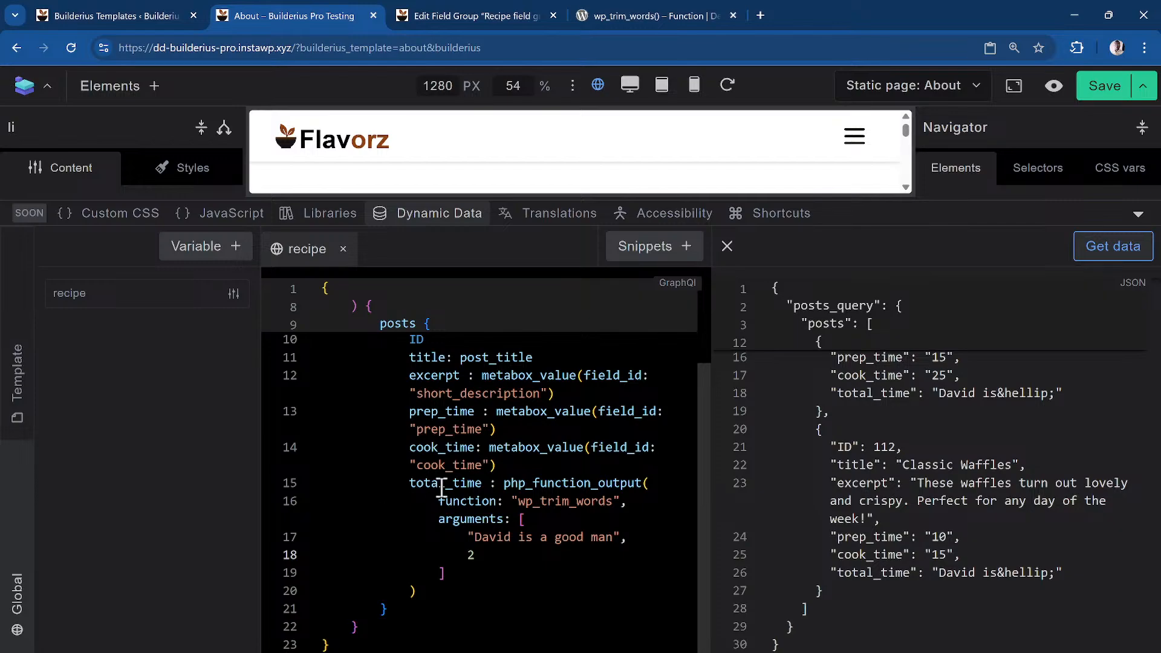
{"action": "left_click", "coordinate": [1100, 253]}
Hide the Dynamic Data panel and append ' - {{total_time' after the excerpt in the li Content
{"action": "left_click", "coordinate": [397, 217]}
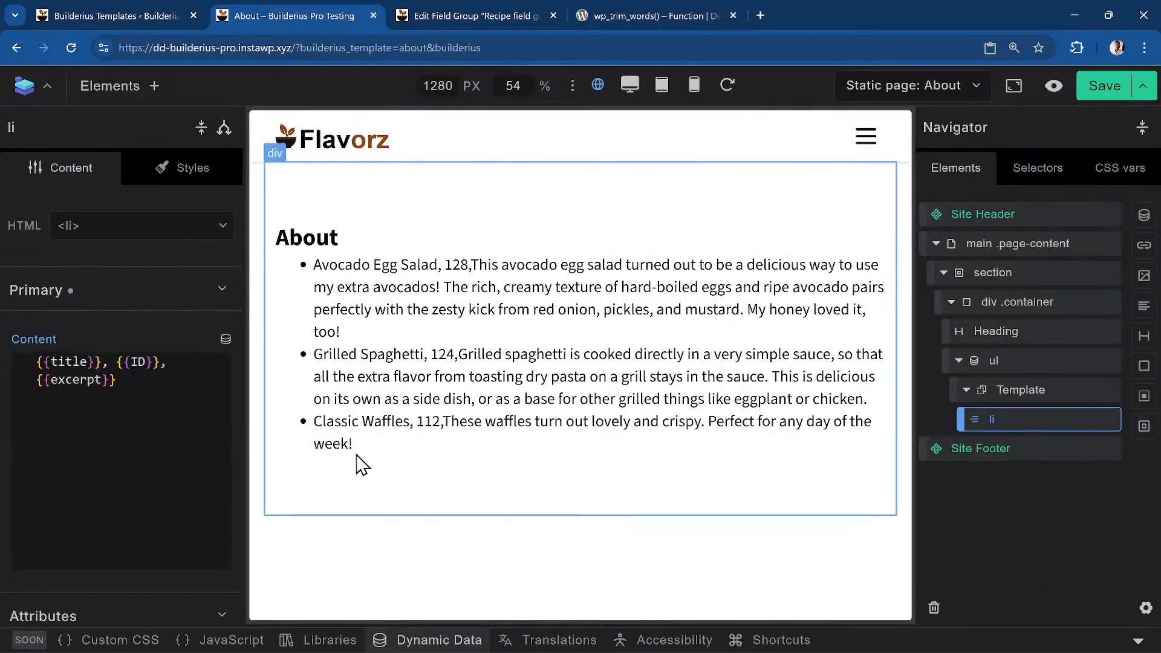
{"action": "left_click", "coordinate": [189, 444]}
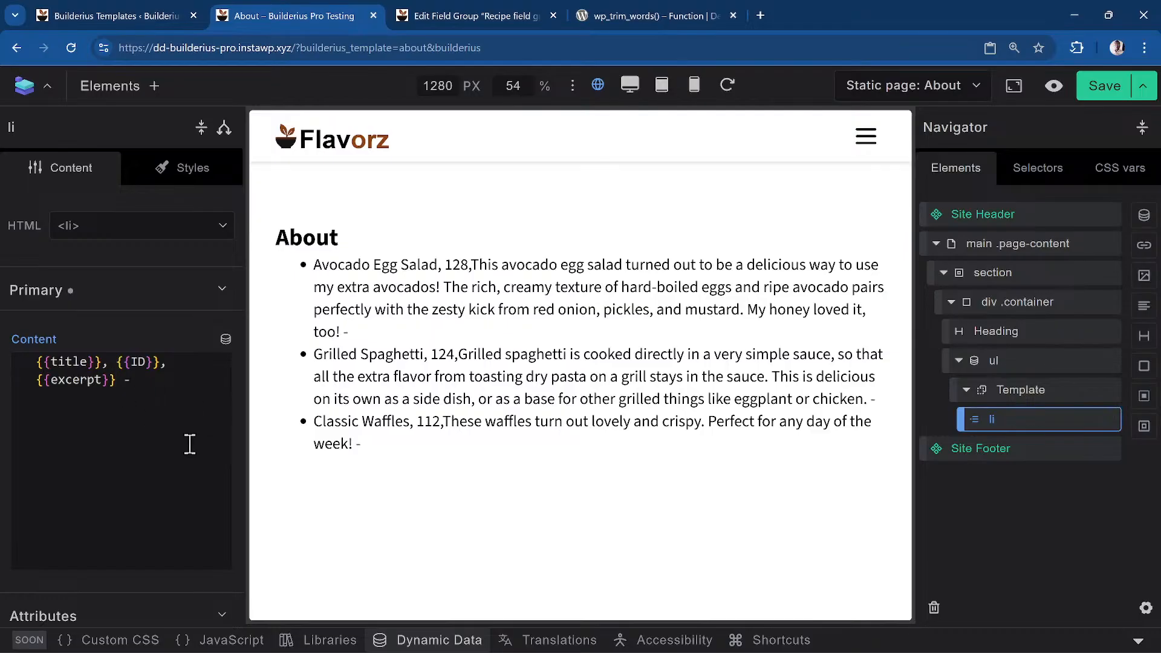
{"action": "type", "text": "- {{total_time"}
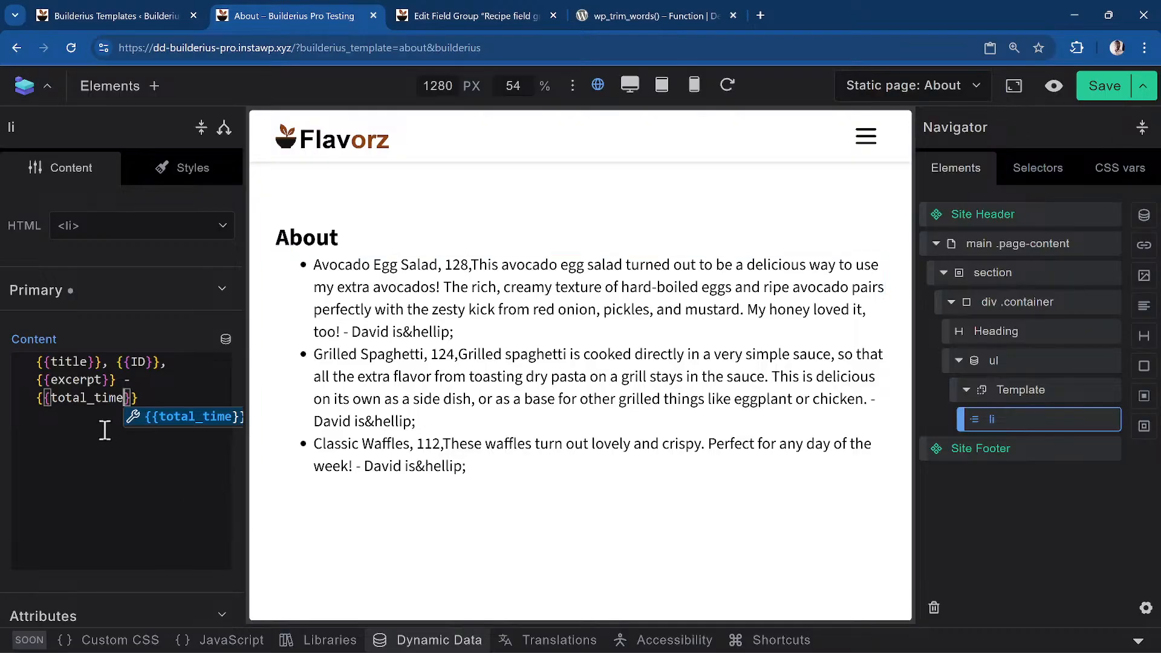
Delete the dash and total_time tag again from the li Content field
{"action": "triple_click", "coordinate": [112, 396]}
{"action": "left_click", "coordinate": [162, 404]}
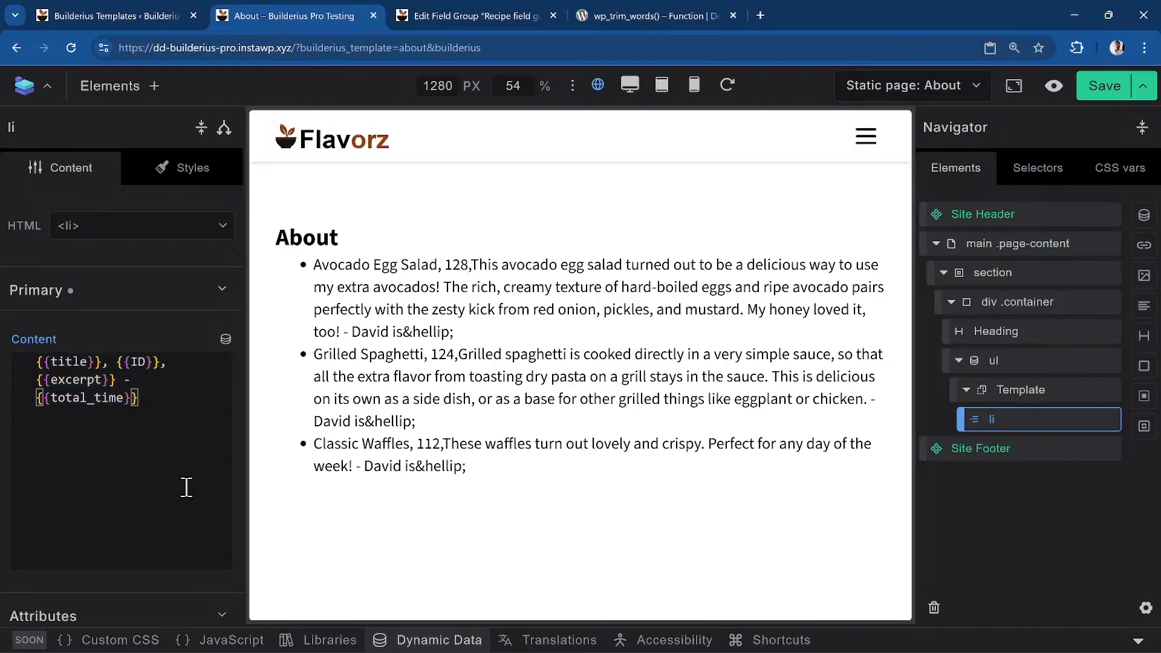
{"action": "key", "text": "shift+Up"}
{"action": "key", "text": "shift+Right"}
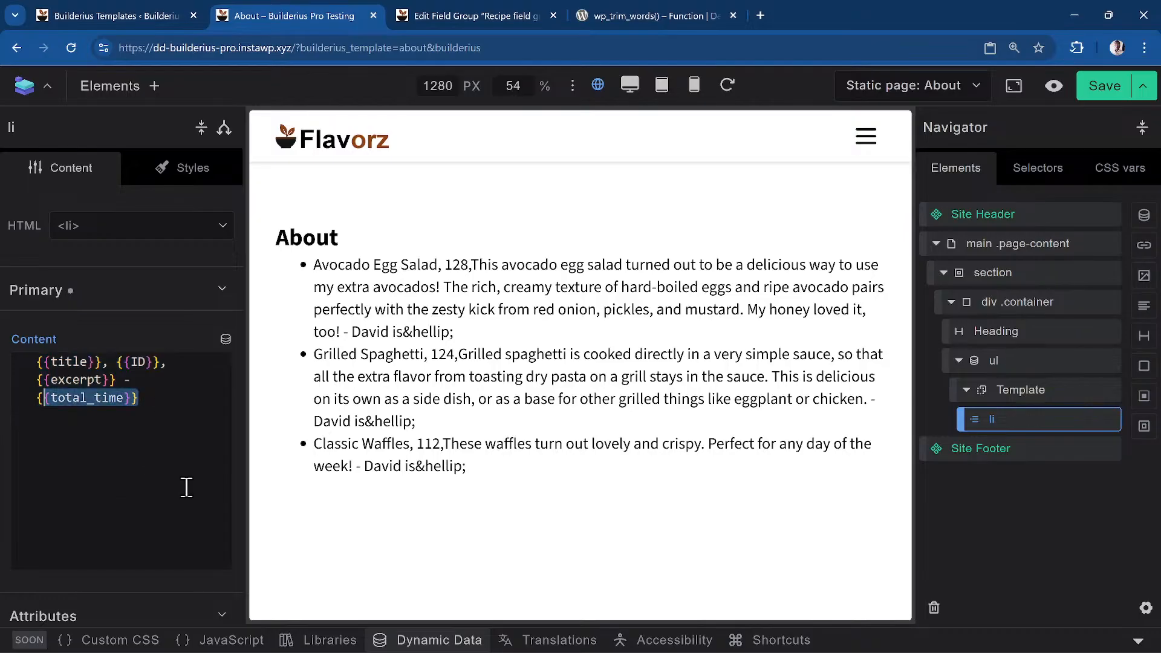
{"action": "key", "text": "shift+Left"}
{"action": "key", "text": "shift+Left"}
{"action": "key", "text": "shift+Left"}
{"action": "key", "text": "shift+Left"}
{"action": "key", "text": "BackSpace"}
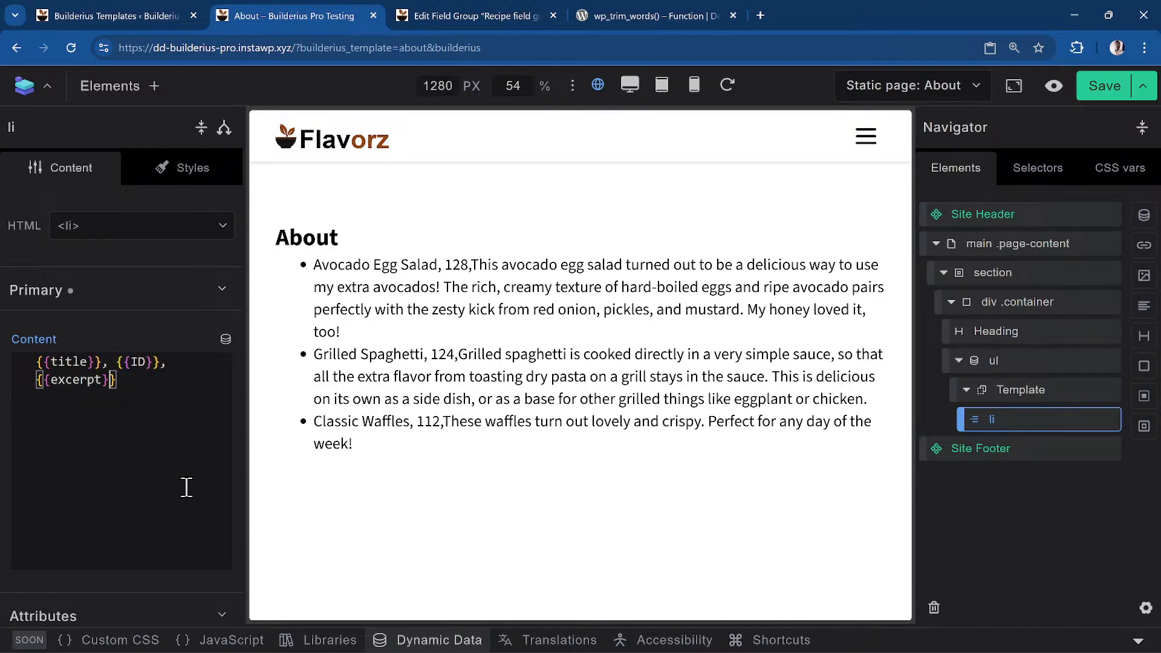
{"action": "key", "text": "Left"}
{"action": "key", "text": "Left"}
{"action": "key", "text": "Left"}
Rewrite the li Content's excerpt tag as {{wp_trim_words(excerpt, 20)}}
{"action": "type", "text": "wp_r"}
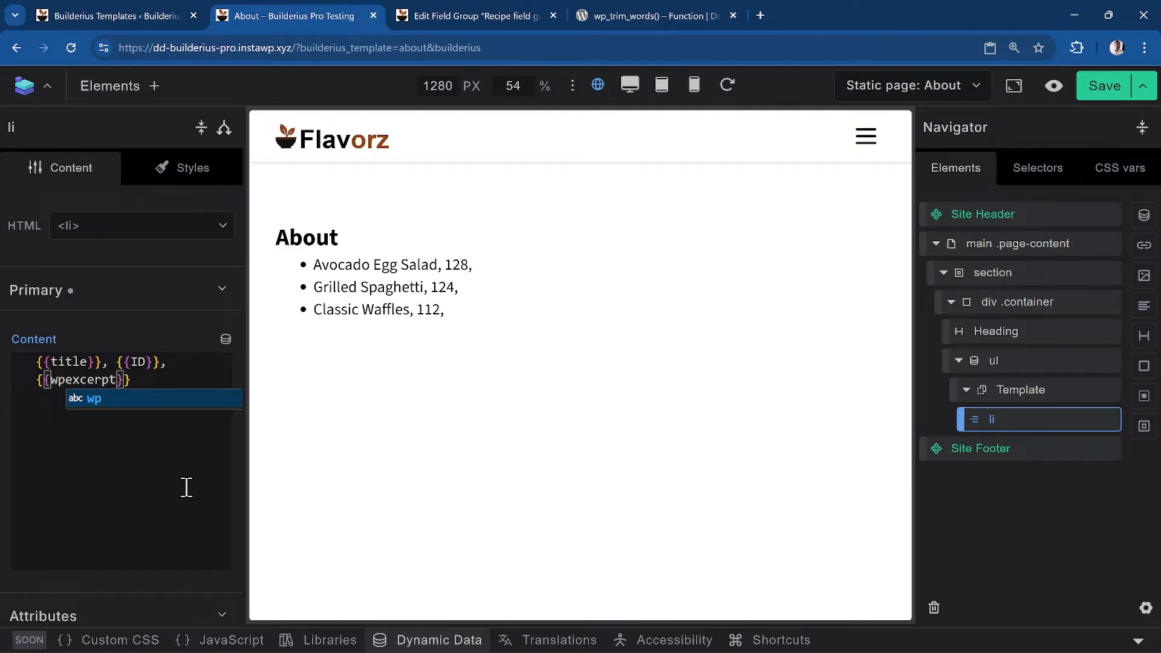
{"action": "key", "text": "BackSpace"}
{"action": "type", "text": "trim_word"}
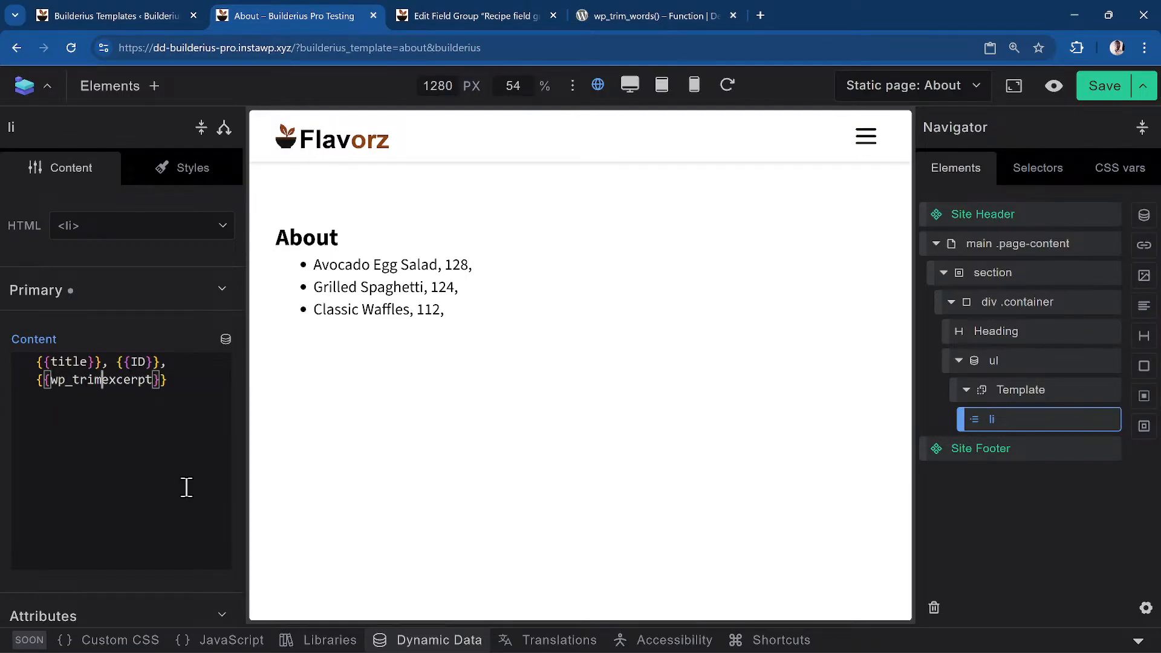
{"action": "type", "text": "s(excerpt, 20"}
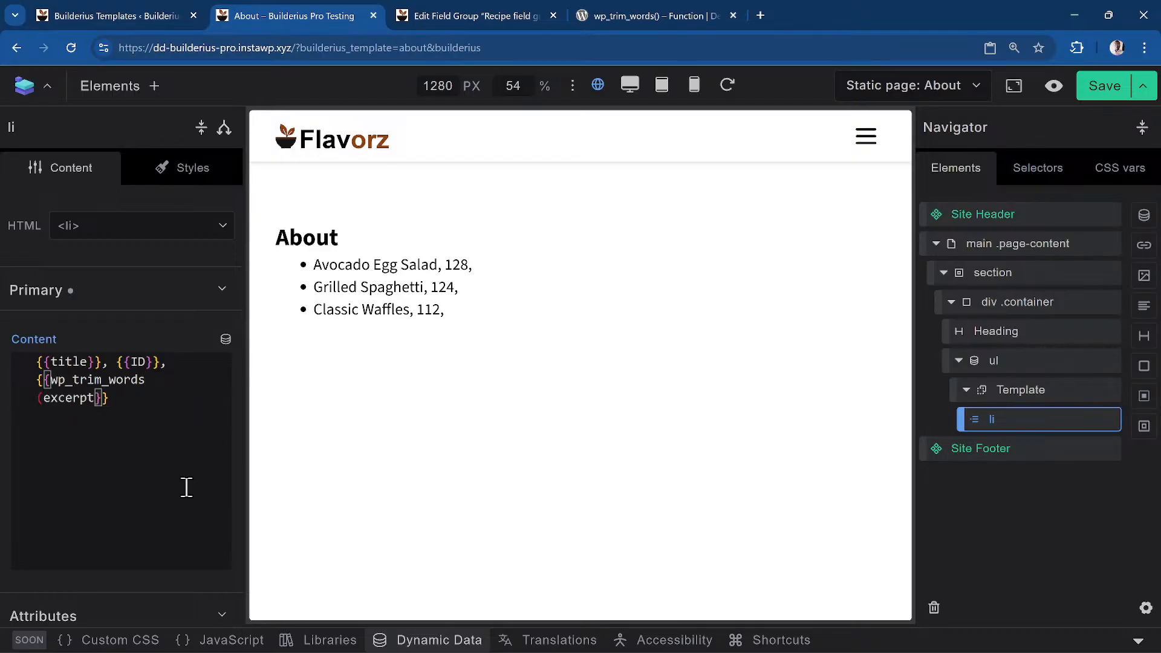
{"action": "type", "text": ")"}
{"action": "key", "text": "Left"}
{"action": "type", "text": ", 20"}
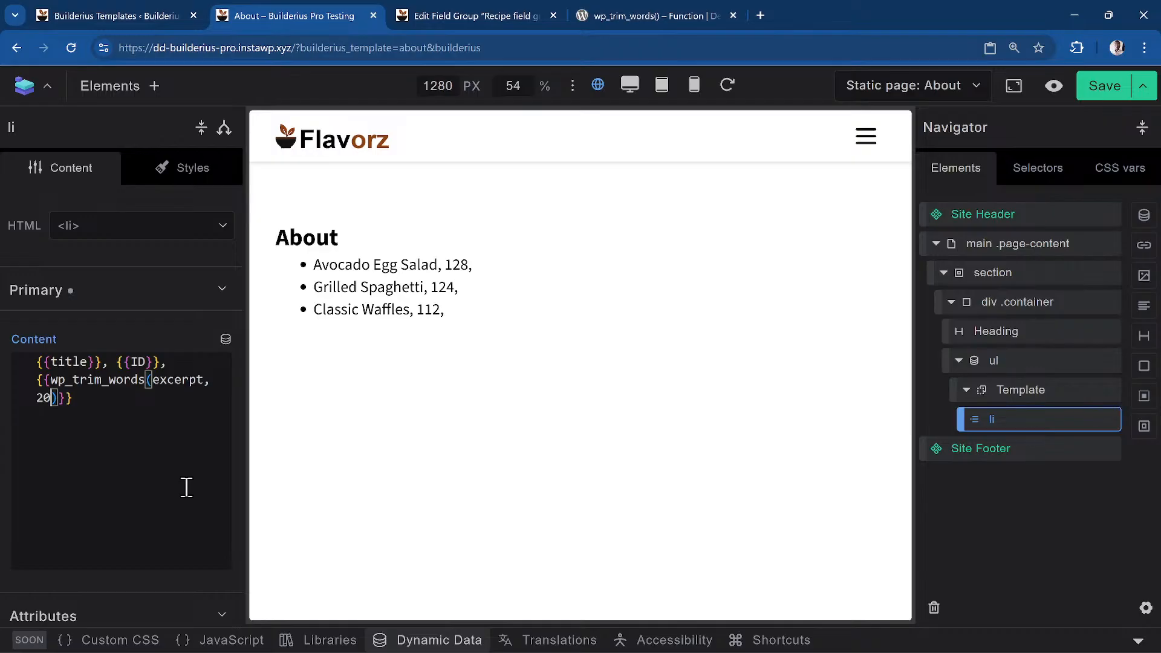
{"action": "key", "text": "Right"}
{"action": "key", "text": "Right"}
{"action": "key", "text": "Right"}
{"action": "key", "text": "Up"}
{"action": "key", "text": "Right"}
{"action": "key", "text": "Right"}
{"action": "key", "text": "Right"}
{"action": "key", "text": "Right"}
{"action": "key", "text": "Right"}
{"action": "key", "text": "Right"}
{"action": "key", "text": "Right"}
{"action": "left_click", "coordinate": [458, 639]}
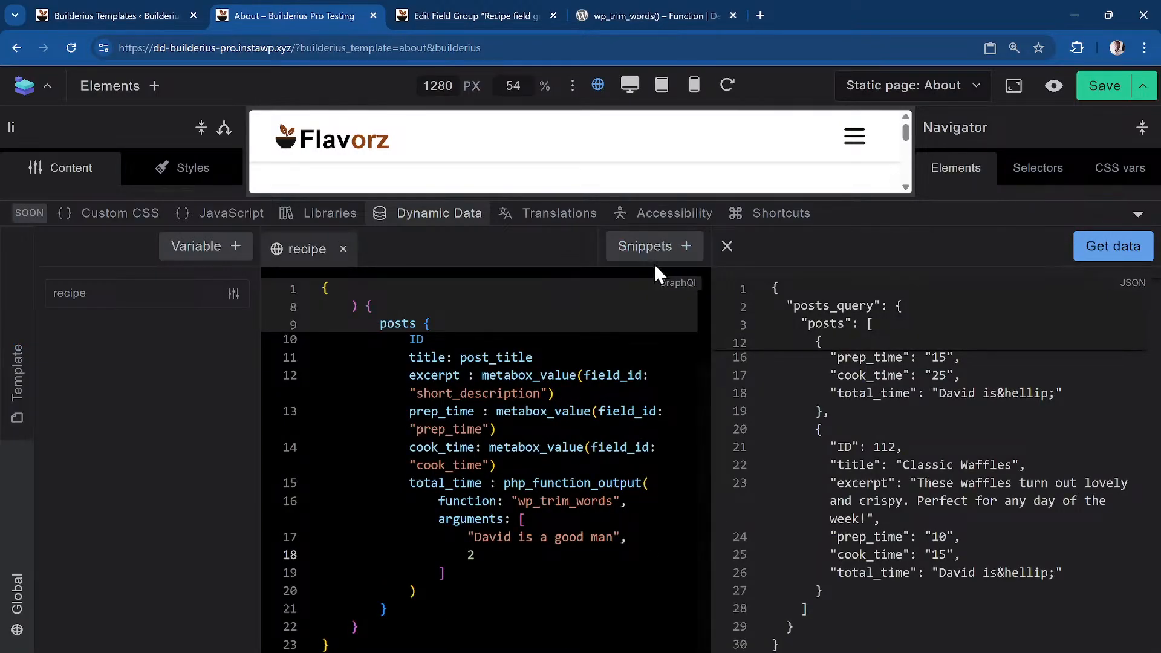
{"action": "left_click", "coordinate": [645, 246]}
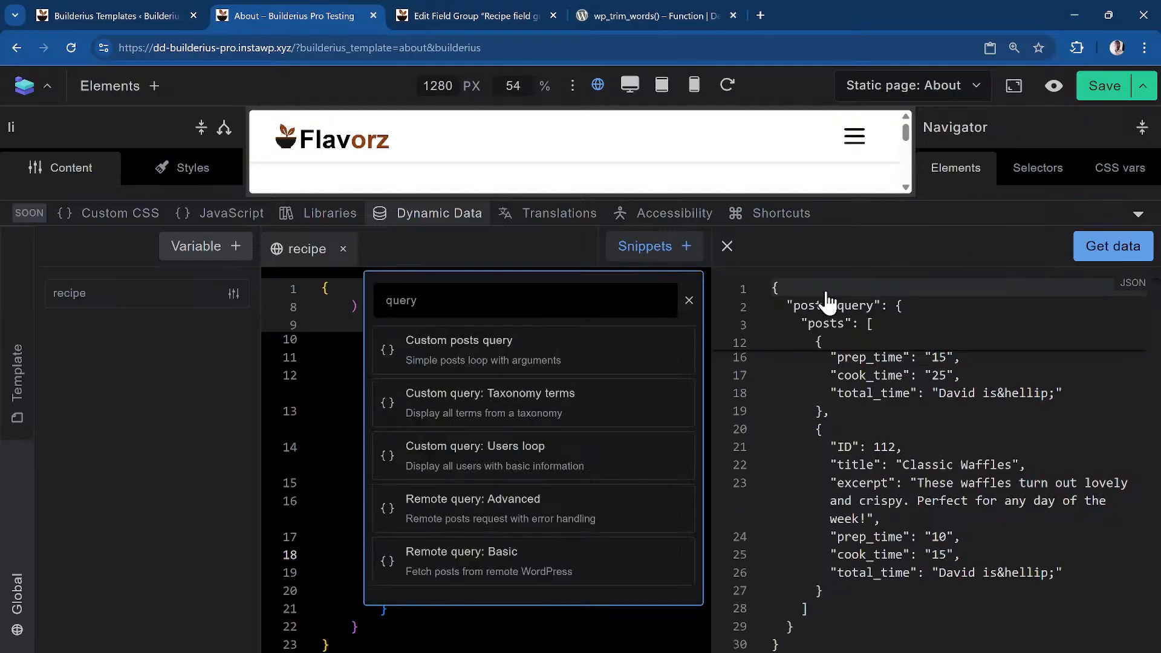
{"action": "scroll", "coordinate": [592, 410], "scroll_direction": "up", "scroll_amount": 1}
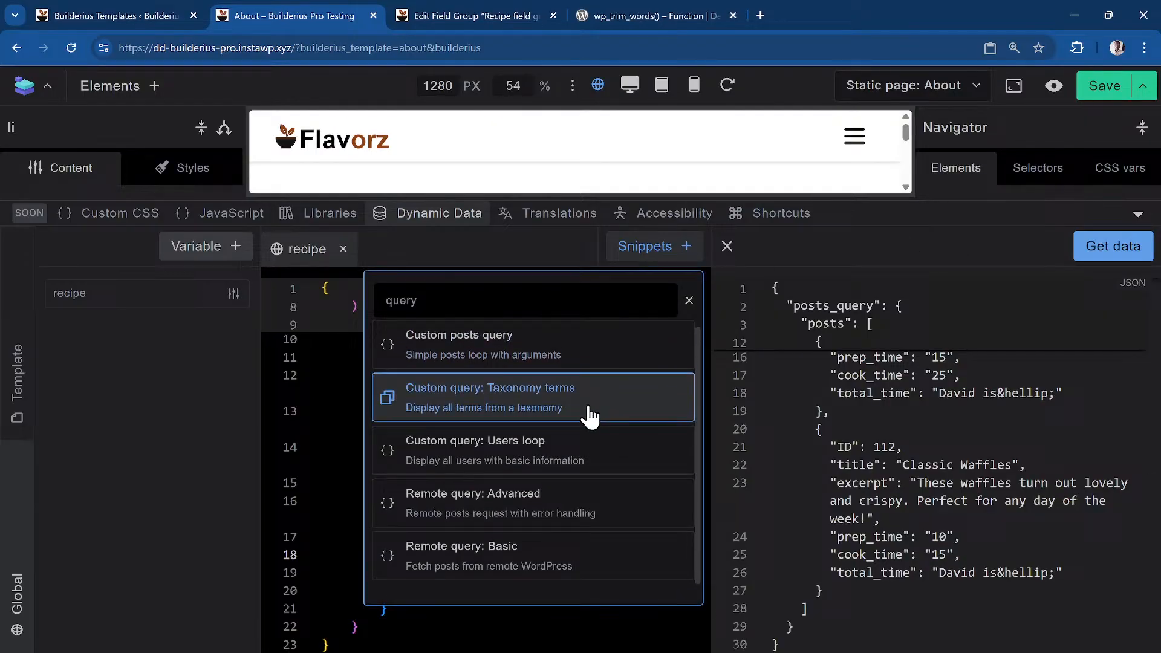
{"action": "left_click", "coordinate": [510, 305]}
{"action": "key", "text": "ctrl+a"}
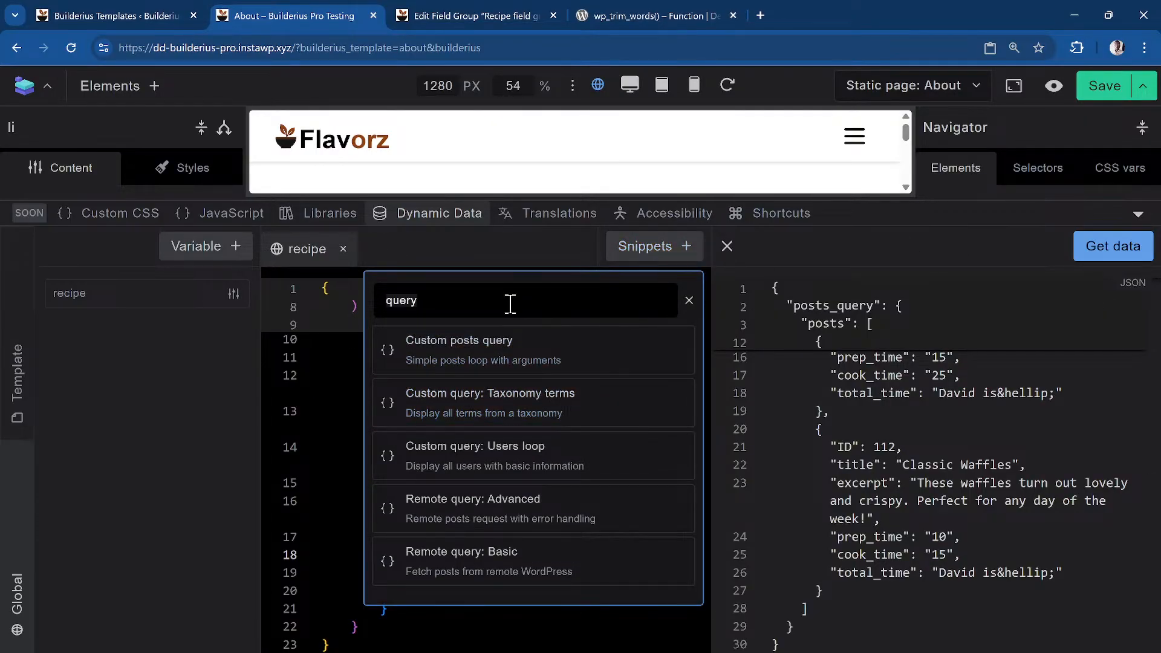
{"action": "type", "text": "rep"}
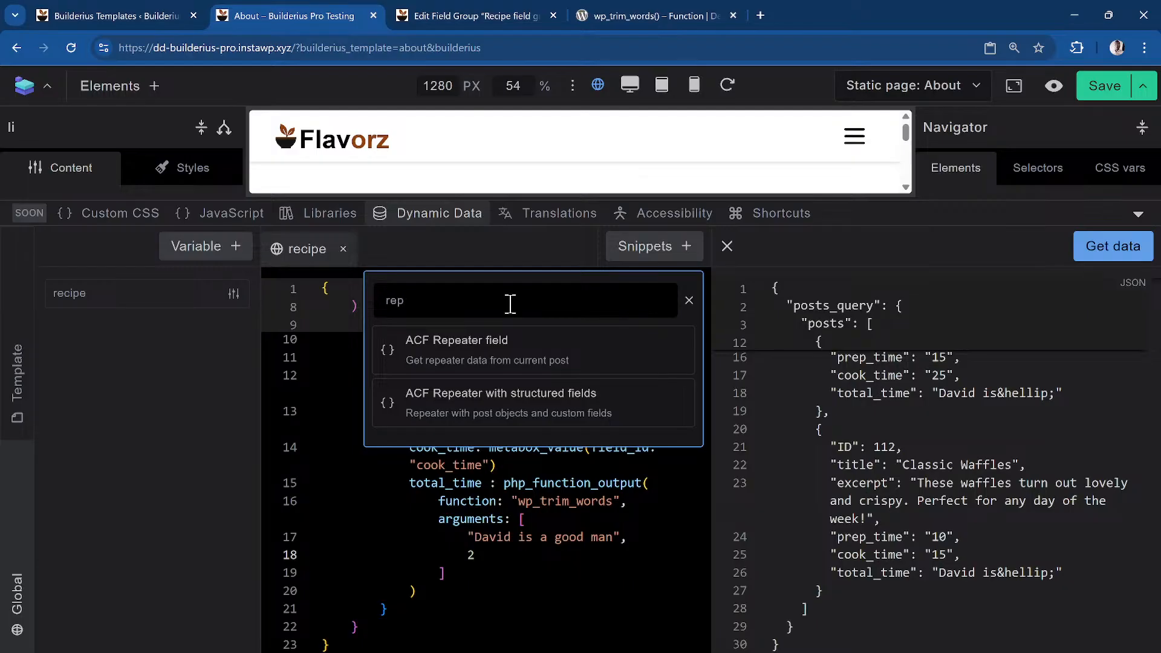
{"action": "left_click", "coordinate": [498, 367]}
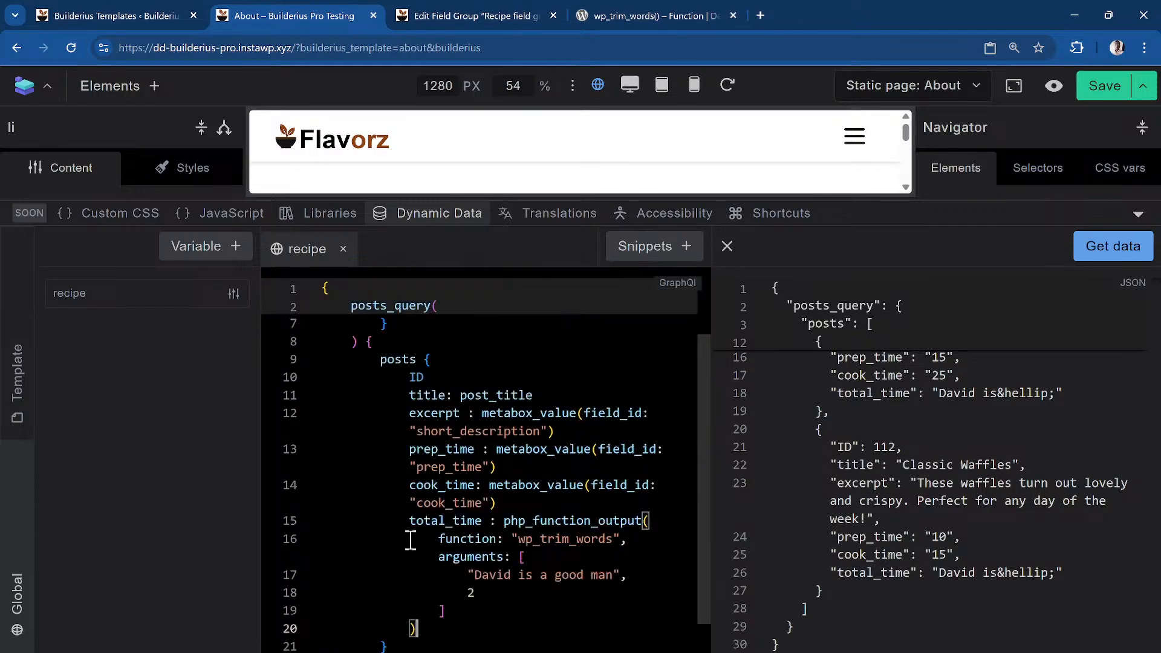
{"action": "scroll", "coordinate": [378, 512], "scroll_direction": "down", "scroll_amount": 2}
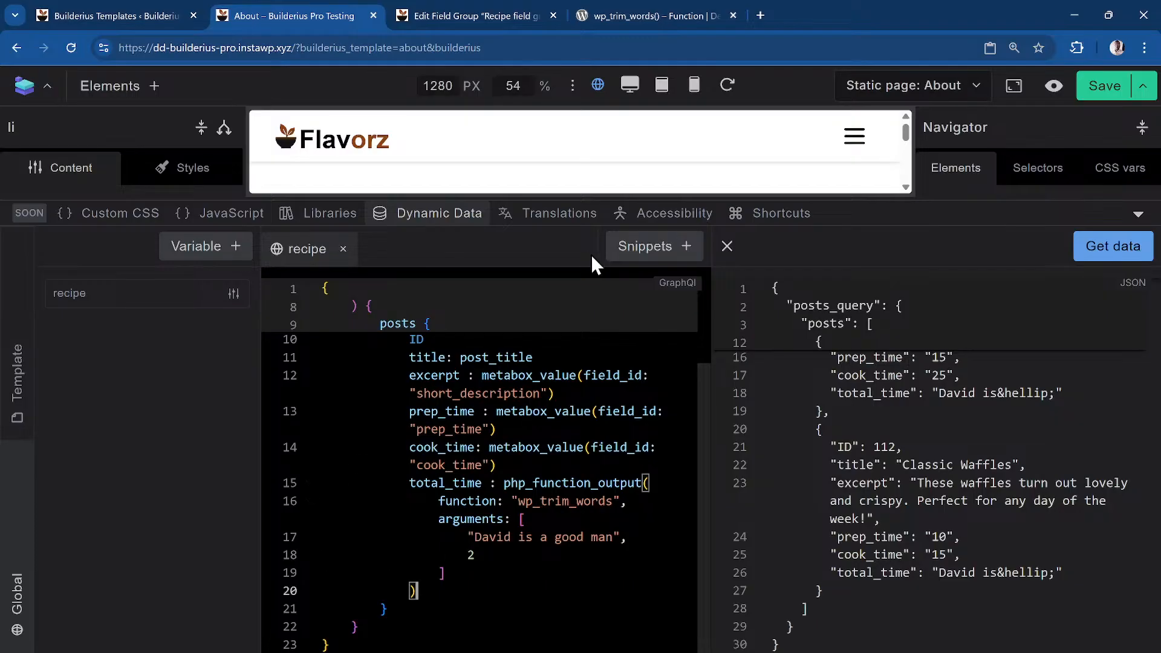
{"action": "left_click", "coordinate": [436, 218]}
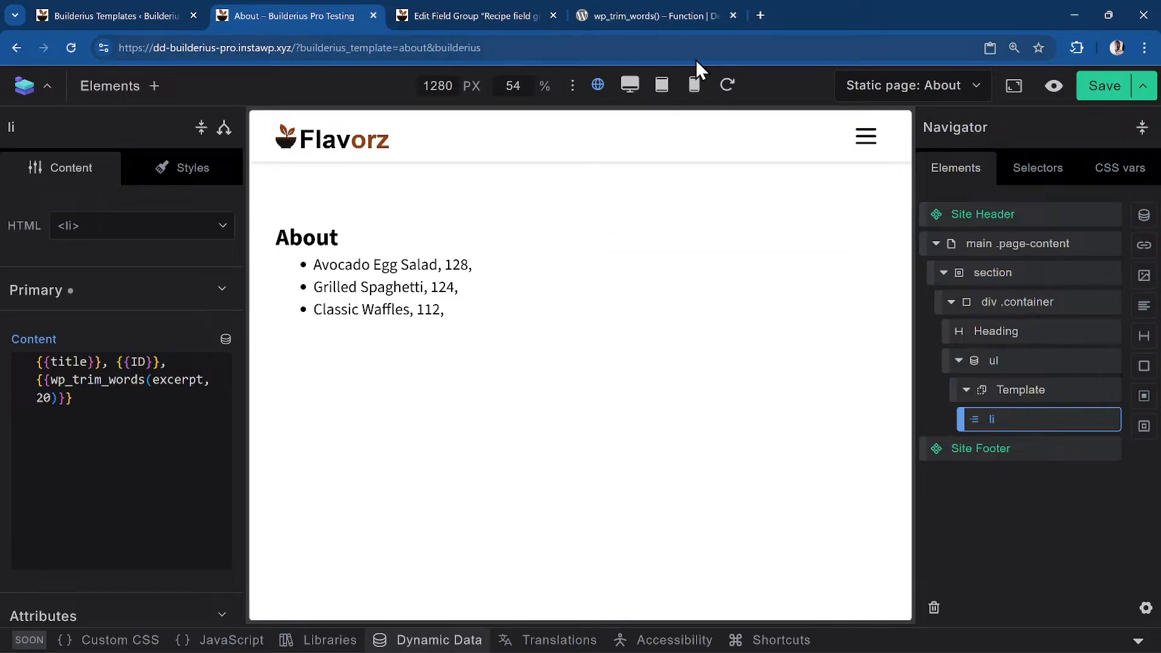
Go to the WordPress Pages list and open the Home page with Edit with Builderius
{"action": "left_click", "coordinate": [485, 13]}
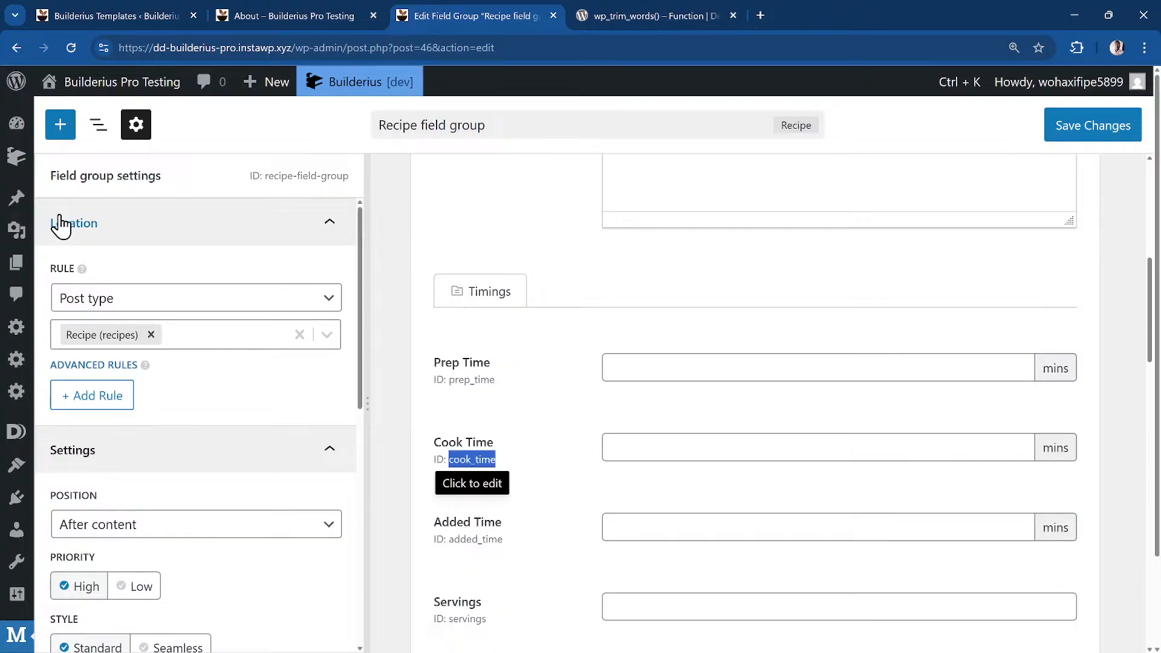
{"action": "left_click", "coordinate": [18, 266]}
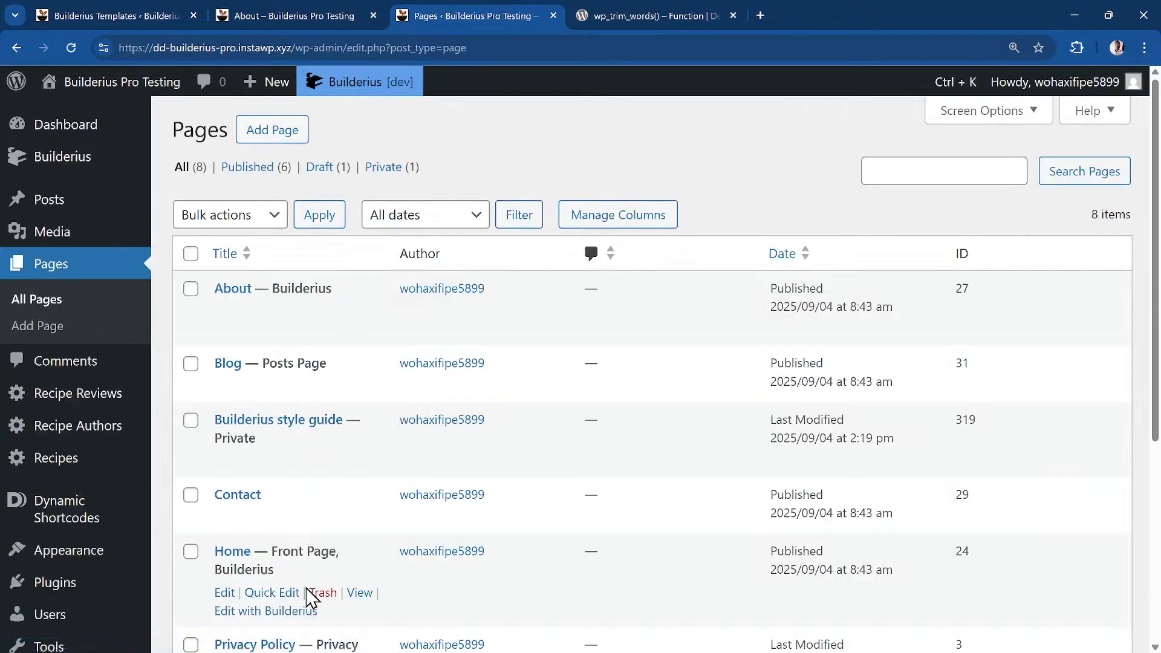
{"action": "scroll", "coordinate": [315, 605], "scroll_direction": "down", "scroll_amount": 2}
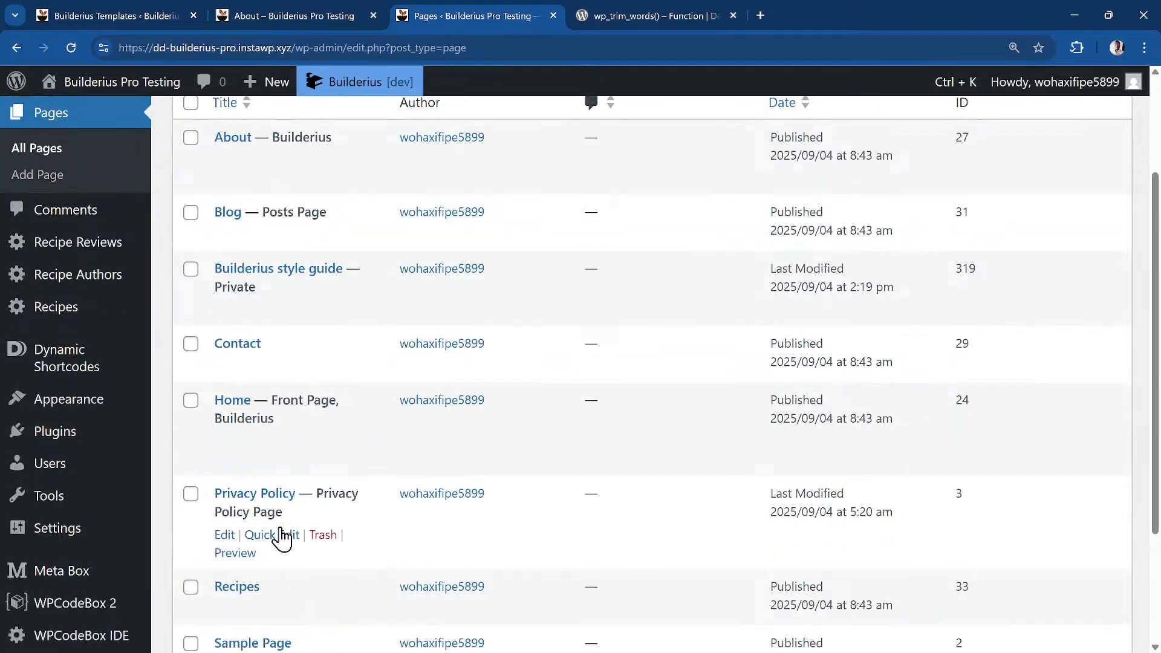
{"action": "left_click", "coordinate": [289, 461]}
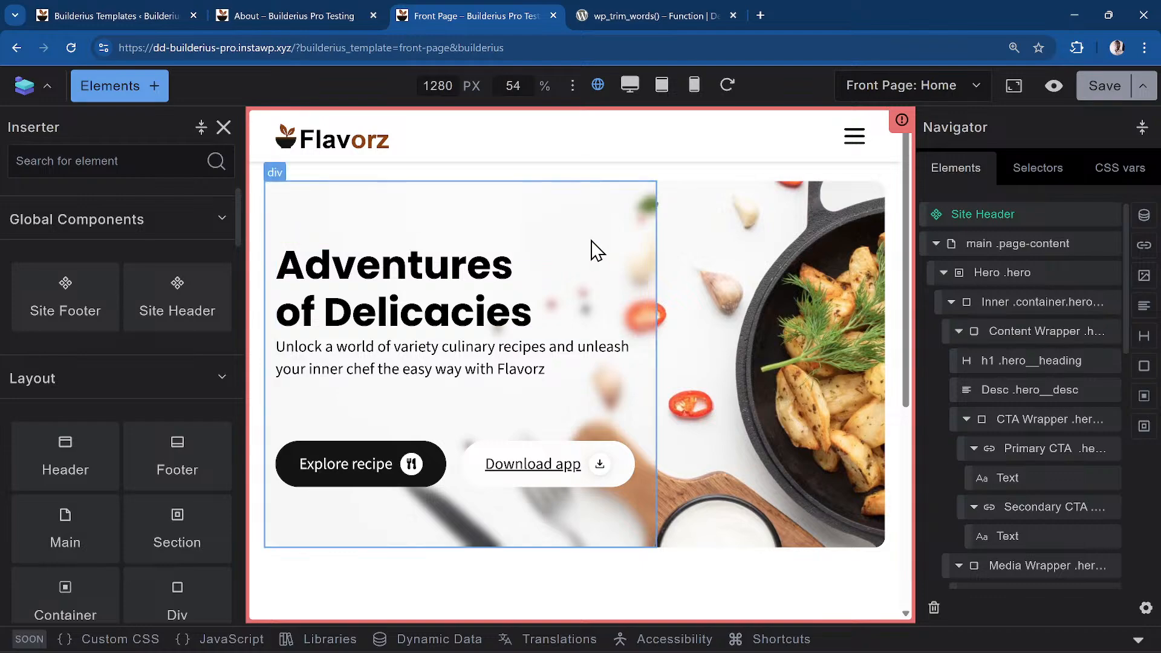
Scroll the Home page down to the features section and select the first feature card
{"action": "left_click", "coordinate": [550, 285]}
{"action": "scroll", "coordinate": [626, 409], "scroll_direction": "down", "scroll_amount": 2}
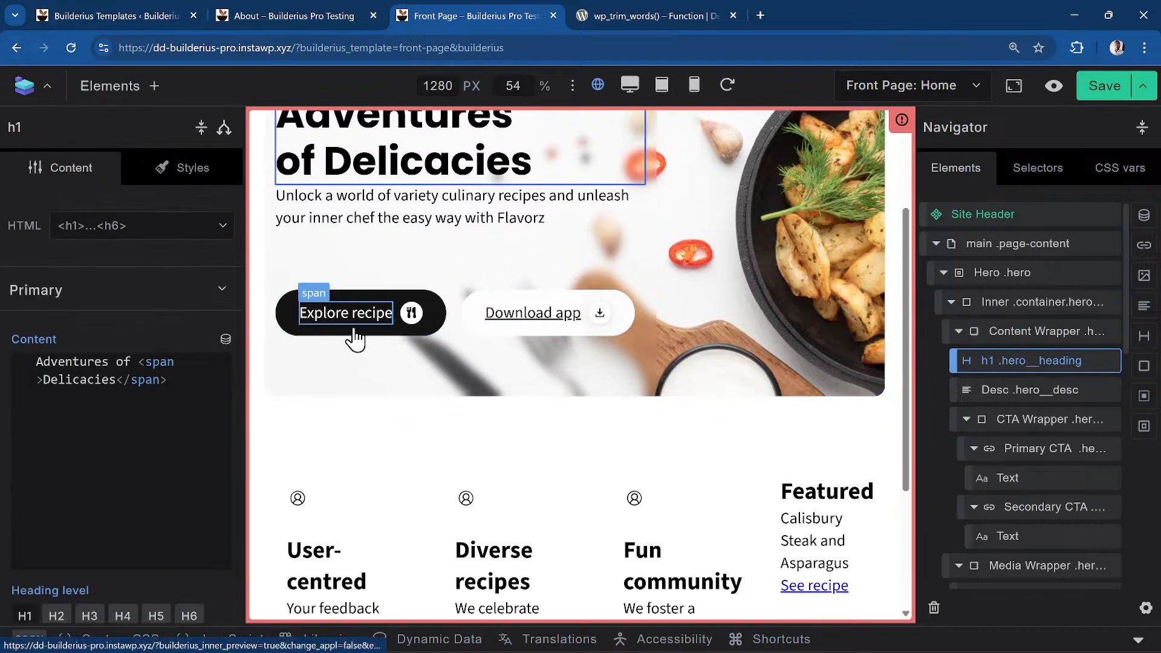
{"action": "scroll", "coordinate": [354, 338], "scroll_direction": "down", "scroll_amount": 3}
{"action": "scroll", "coordinate": [354, 336], "scroll_direction": "up", "scroll_amount": 4}
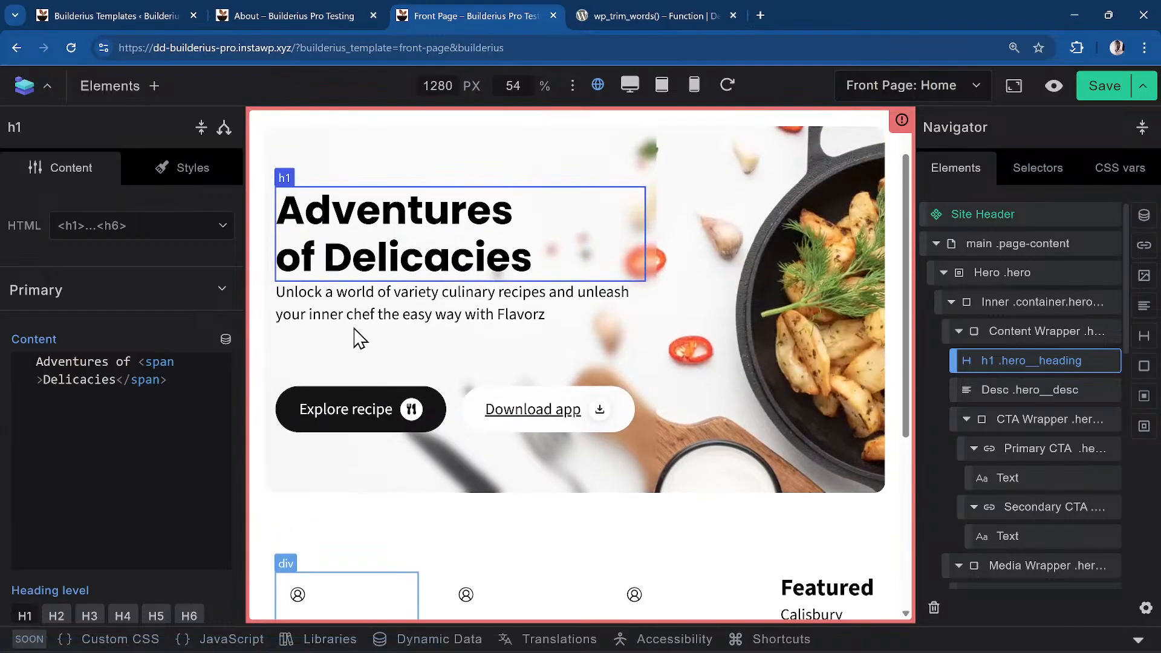
{"action": "scroll", "coordinate": [356, 337], "scroll_direction": "down", "scroll_amount": 4}
{"action": "left_click", "coordinate": [395, 312]}
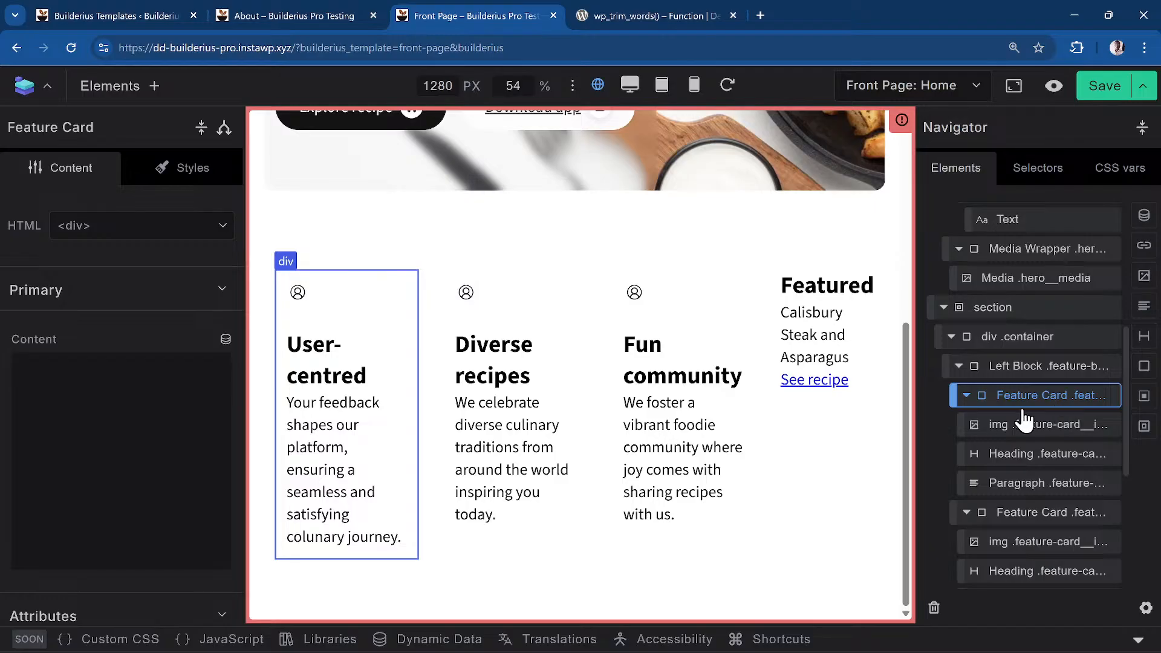
Collapse the User-centred, Diverse recipes and Fun community card rows in the Navigator, reselecting User-centred
{"action": "left_click", "coordinate": [966, 396]}
{"action": "left_click", "coordinate": [966, 425]}
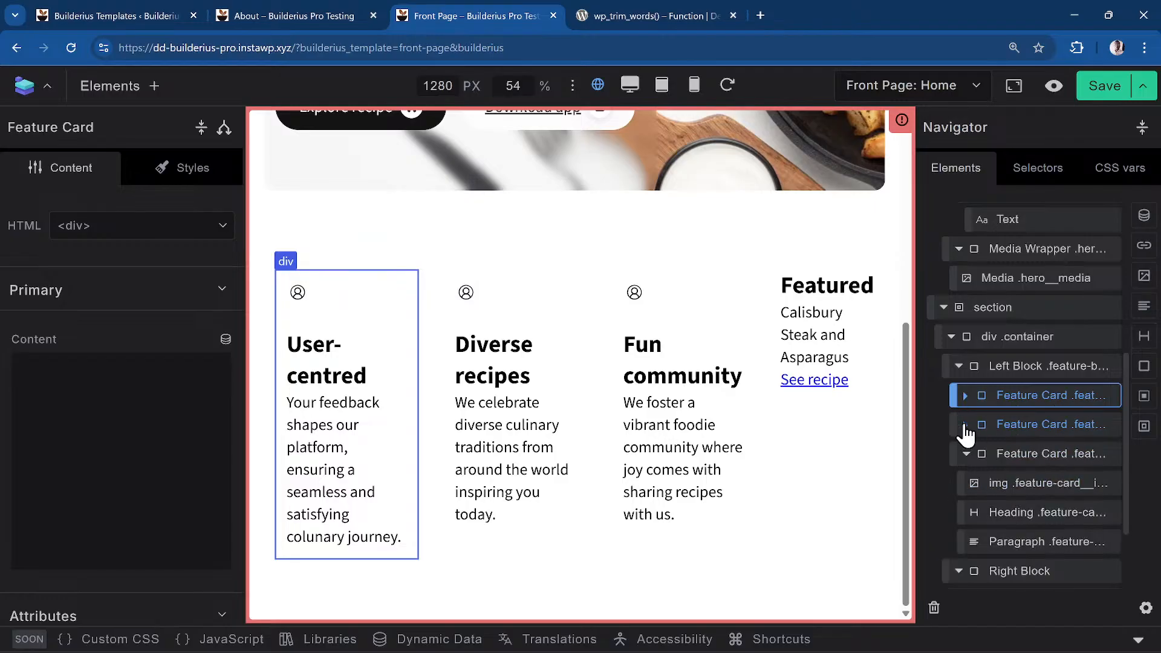
{"action": "left_click", "coordinate": [968, 457]}
{"action": "left_click", "coordinate": [967, 458]}
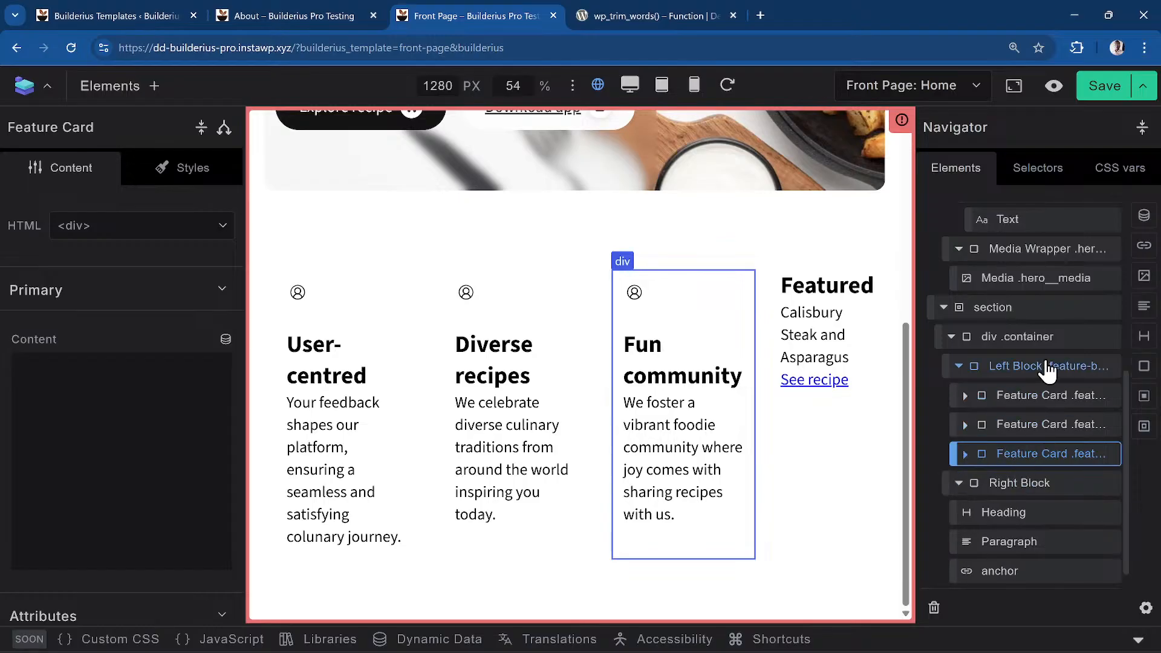
{"action": "left_click", "coordinate": [1036, 399]}
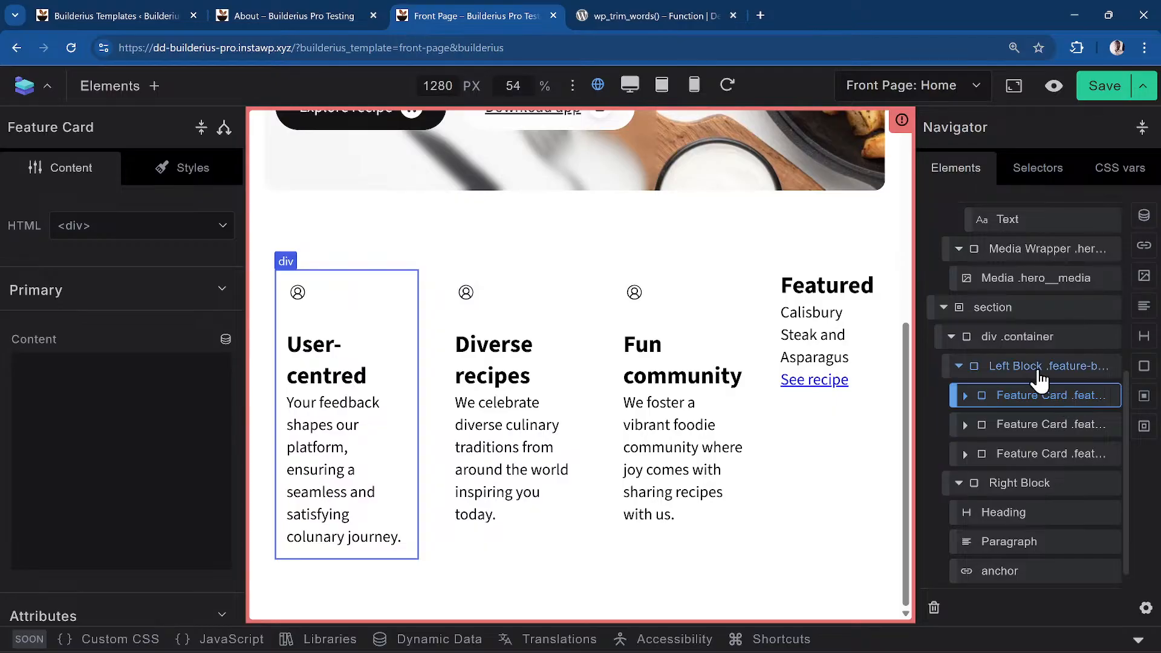
Convert the User-centred card into a new component named 'Feature Card' and open it
{"action": "right_click", "coordinate": [1041, 407]}
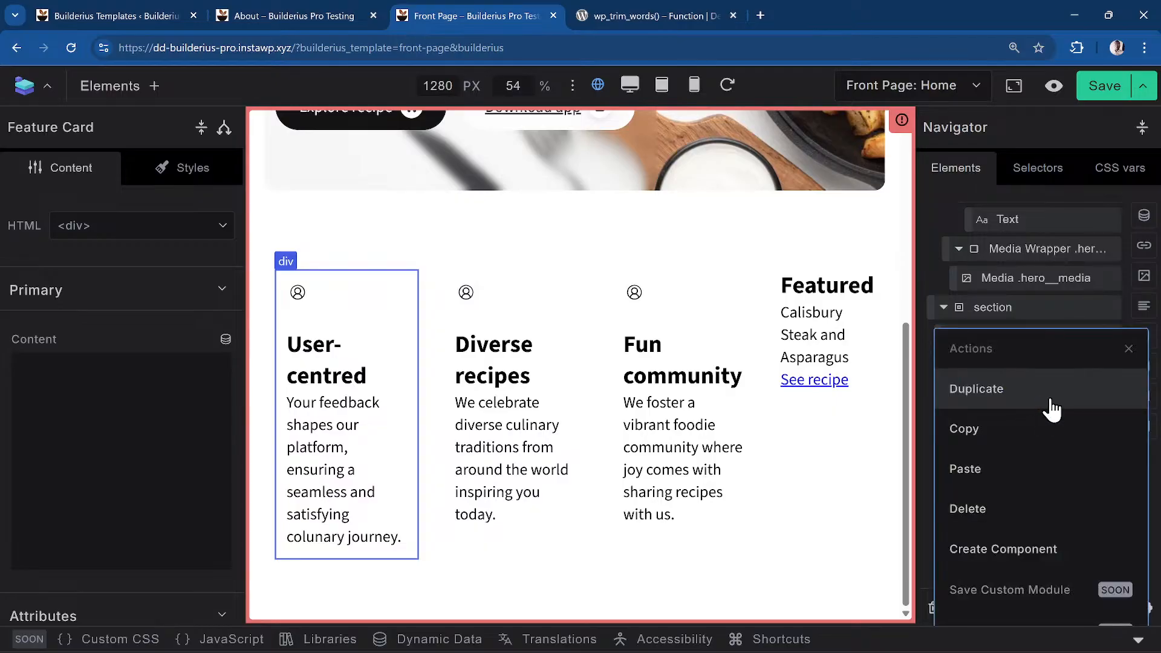
{"action": "left_click", "coordinate": [1034, 551]}
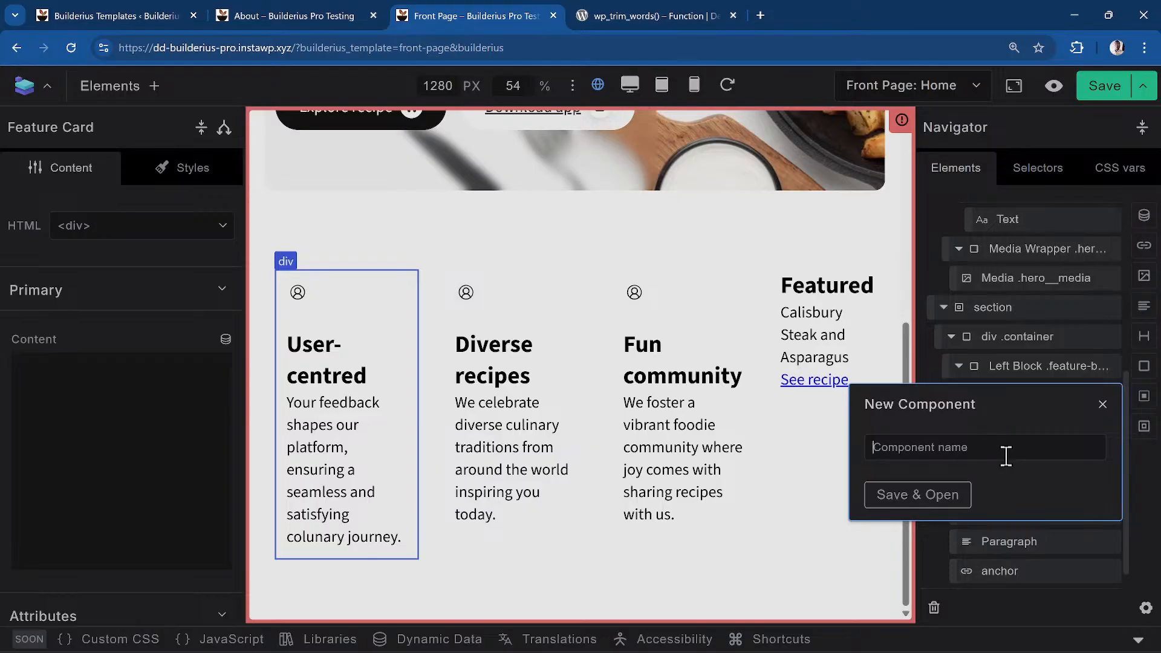
{"action": "type", "text": "Feature"}
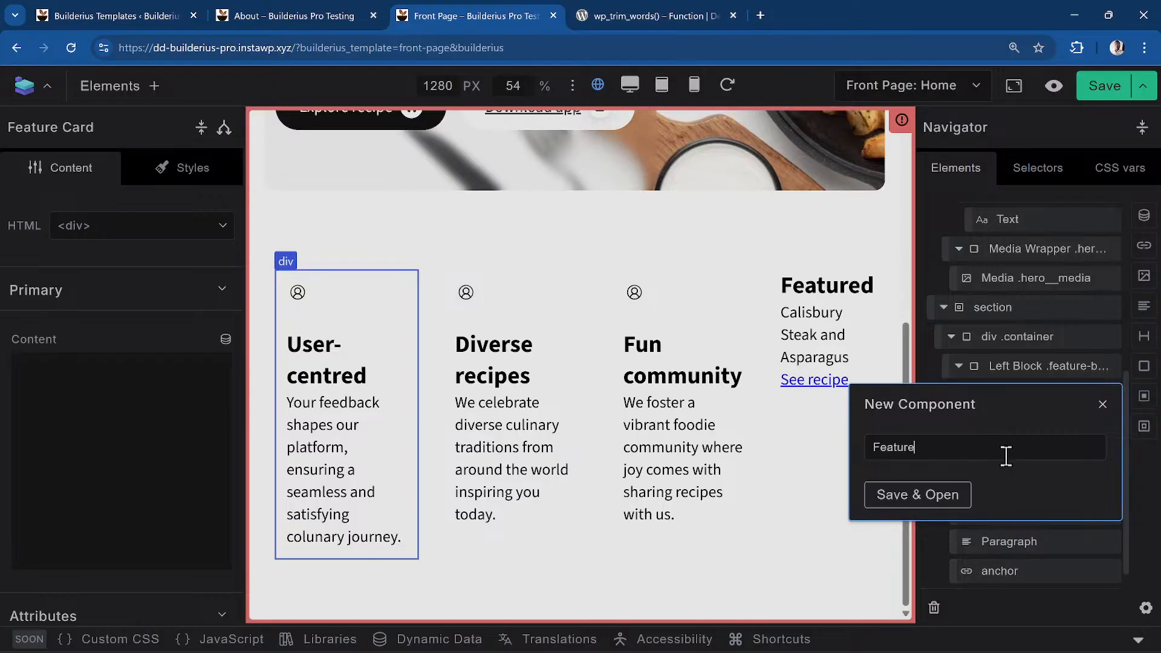
{"action": "type", "text": " Card"}
{"action": "left_click", "coordinate": [938, 499]}
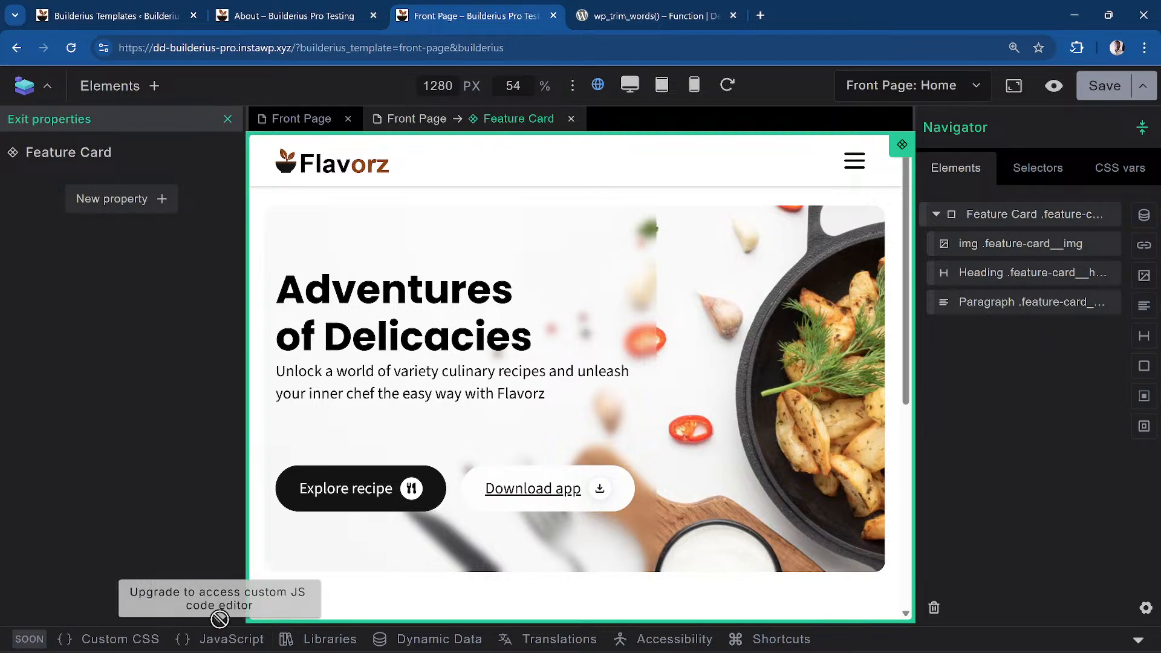
{"action": "scroll", "coordinate": [448, 523], "scroll_direction": "down", "scroll_amount": 3}
{"action": "scroll", "coordinate": [478, 525], "scroll_direction": "up", "scroll_amount": 3}
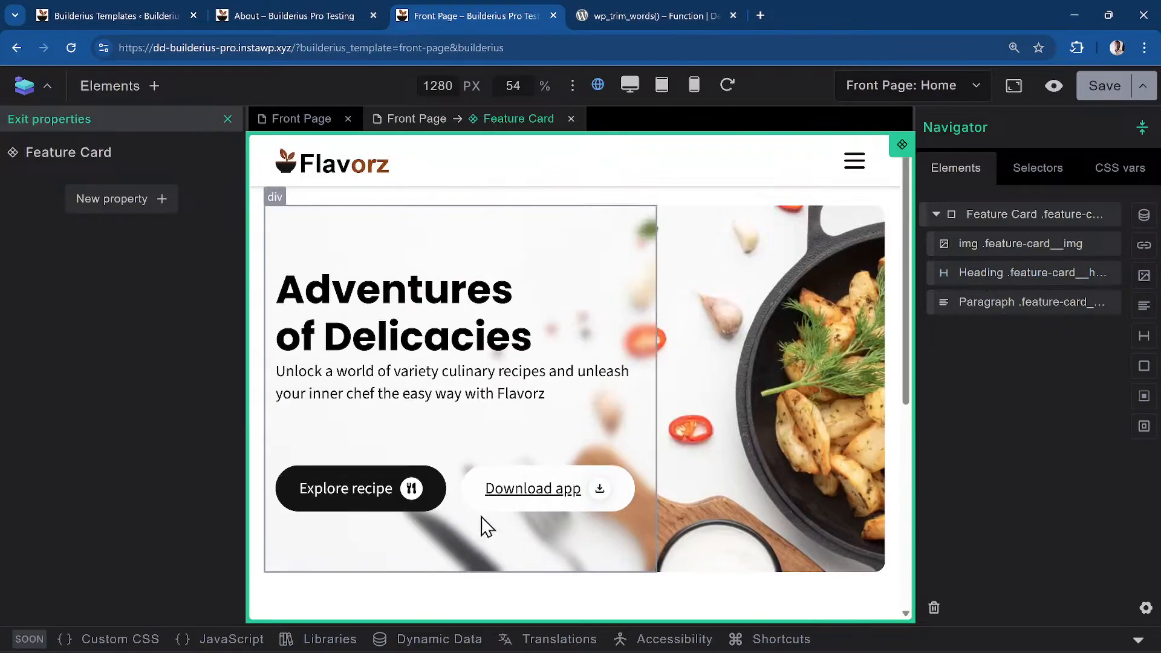
{"action": "scroll", "coordinate": [713, 415], "scroll_direction": "down", "scroll_amount": 6}
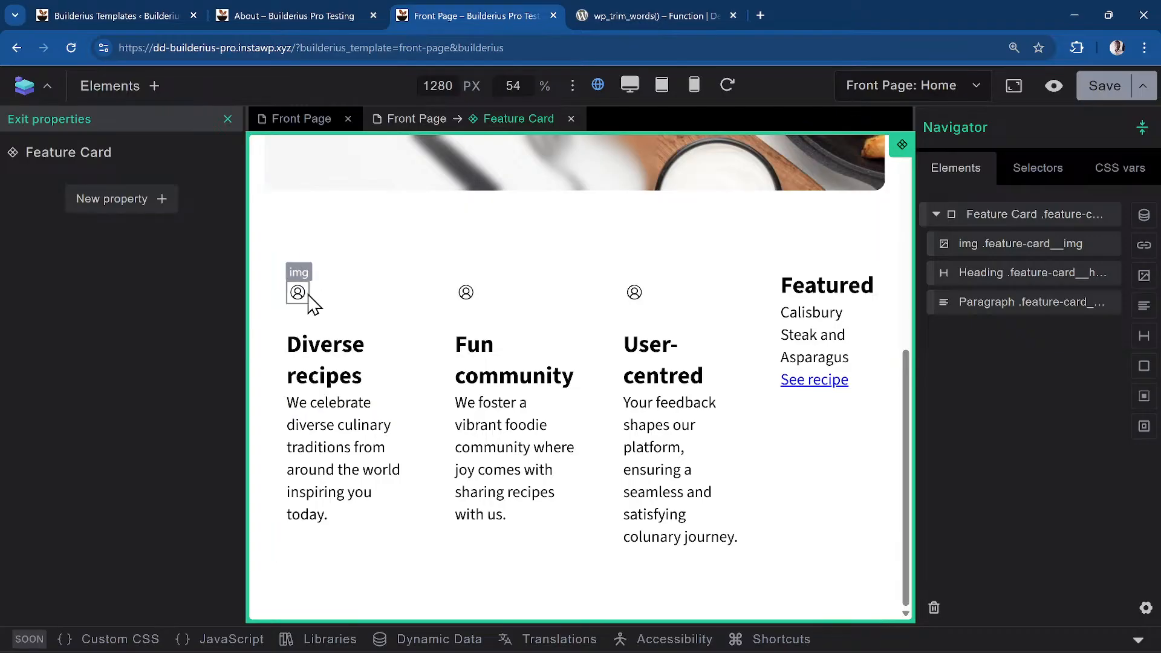
Add Image URL and Image ALT properties to the Feature Card component
{"action": "left_click", "coordinate": [113, 203]}
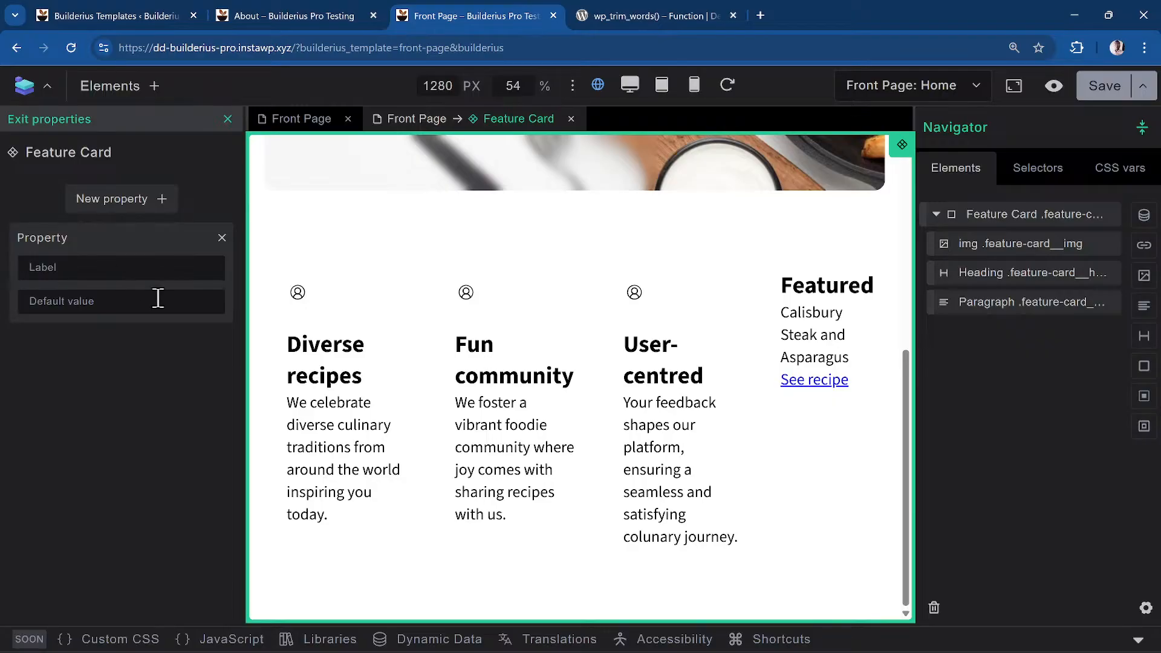
{"action": "type", "text": "l"}
{"action": "type", "text": "mage URL"}
{"action": "left_click", "coordinate": [158, 298]}
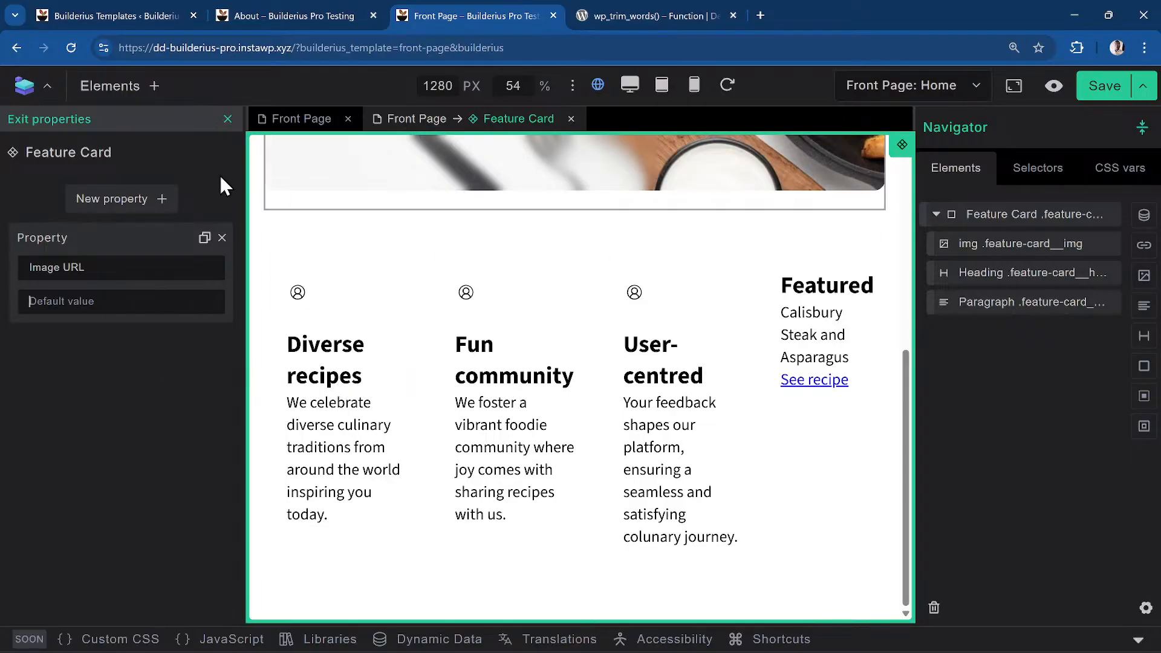
{"action": "left_click", "coordinate": [156, 200]}
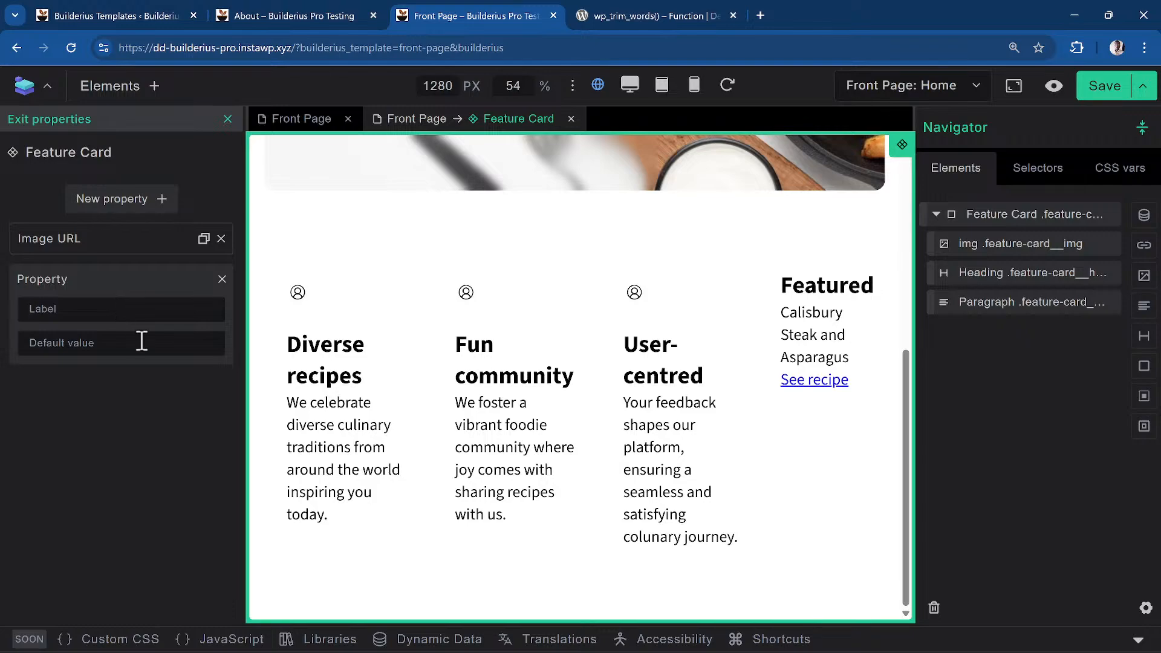
{"action": "type", "text": "Image ALT"}
{"action": "left_click", "coordinate": [149, 200]}
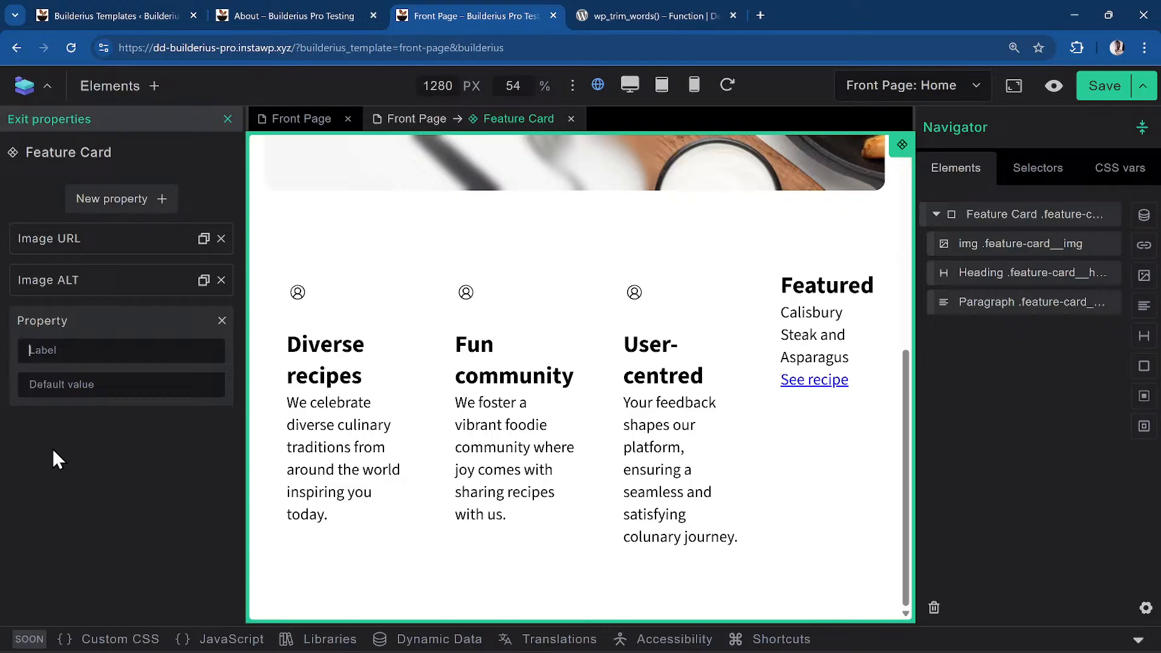
Add a Heading property (default 'Heading') and a Description property with placeholder text, then save
{"action": "type", "text": "Heading"}
{"action": "left_click", "coordinate": [139, 386]}
{"action": "type", "text": "Heading"}
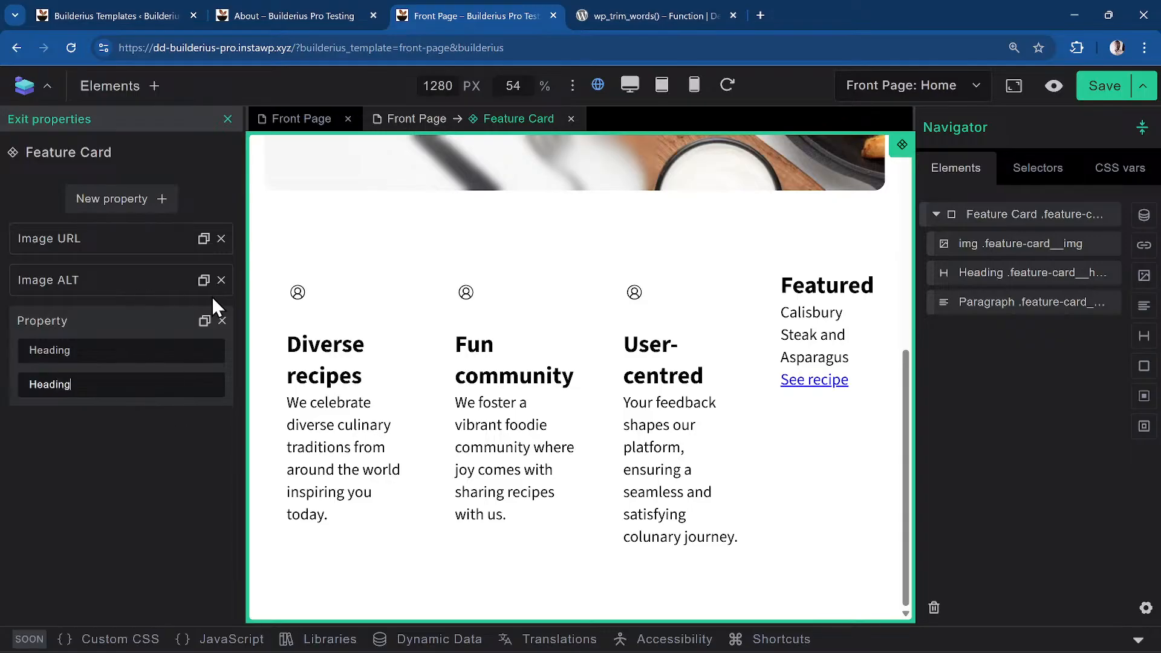
{"action": "left_click", "coordinate": [124, 206]}
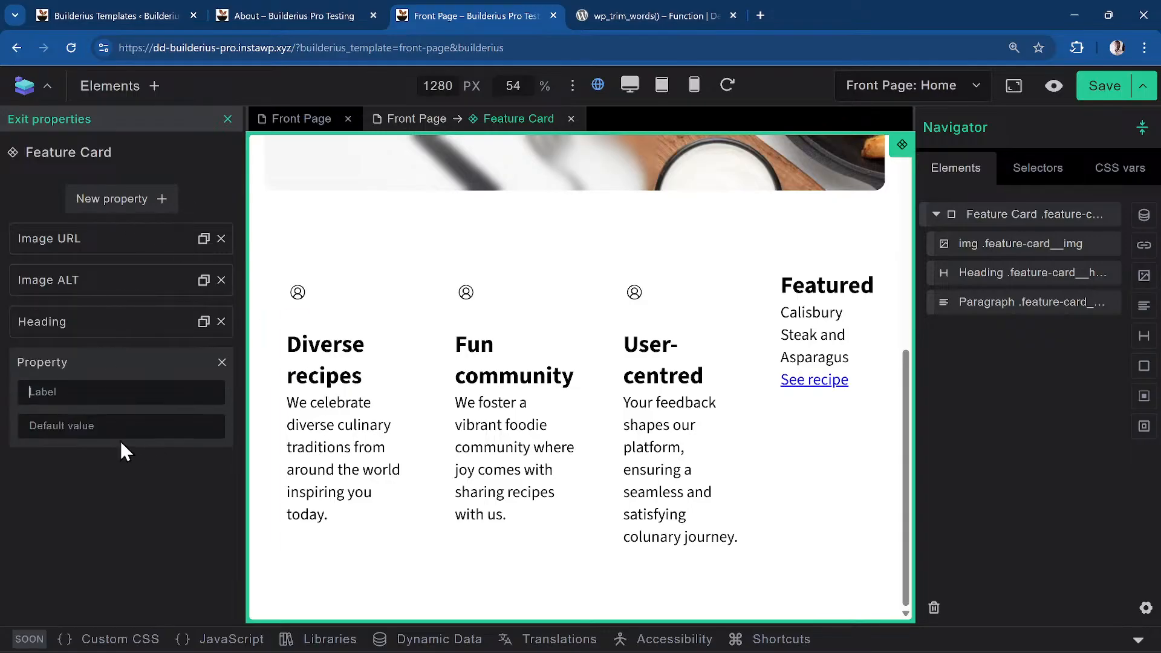
{"action": "left_click", "coordinate": [112, 399]}
{"action": "type", "text": "Description"}
{"action": "key", "text": "Tab"}
{"action": "type", "text": "L"}
{"action": "key", "text": "BackSpace"}
{"action": "type", "text": "This"}
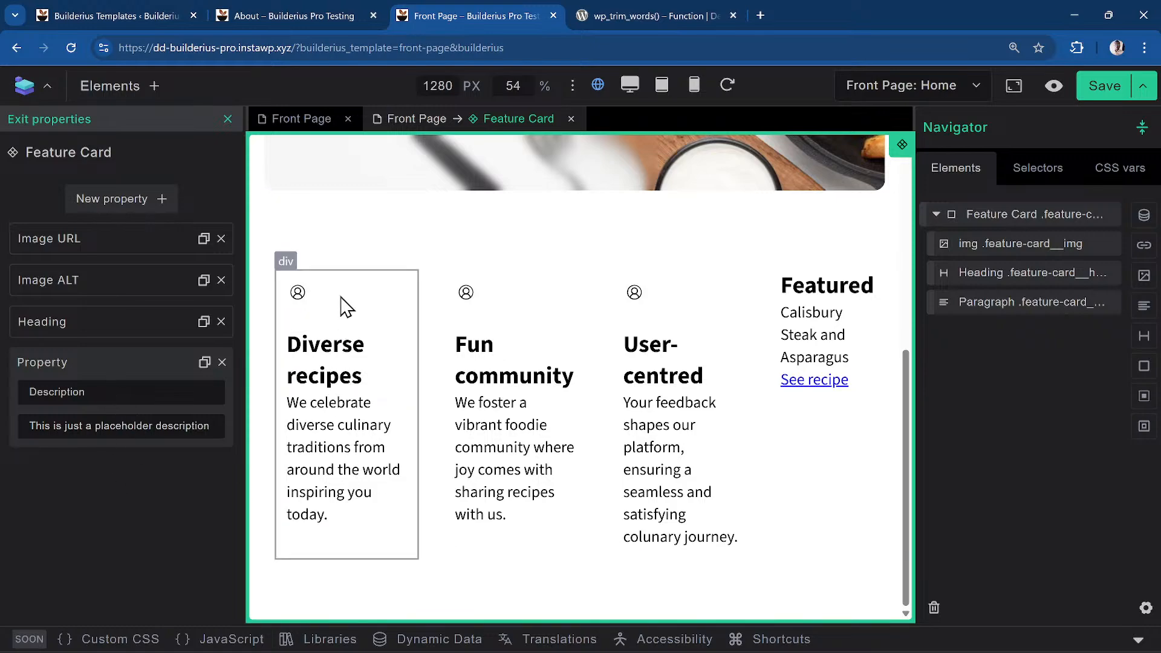
{"action": "left_click", "coordinate": [1106, 88]}
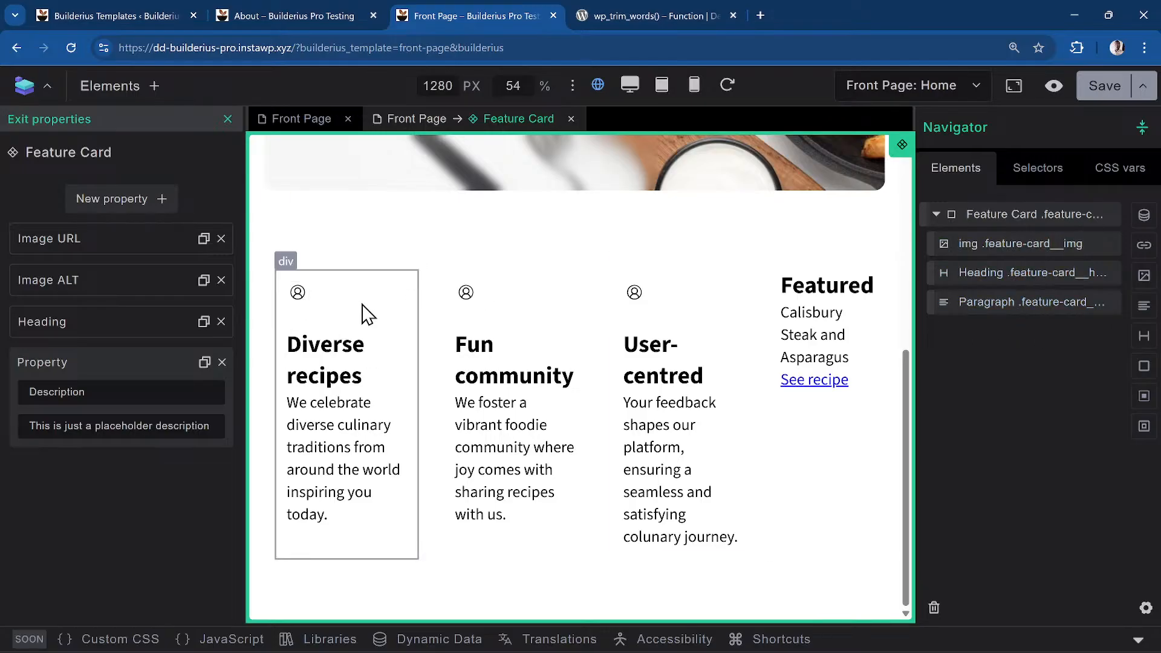
Bind the img element's URL to Image URL and its alt text to Image ALT
{"action": "left_click", "coordinate": [991, 249]}
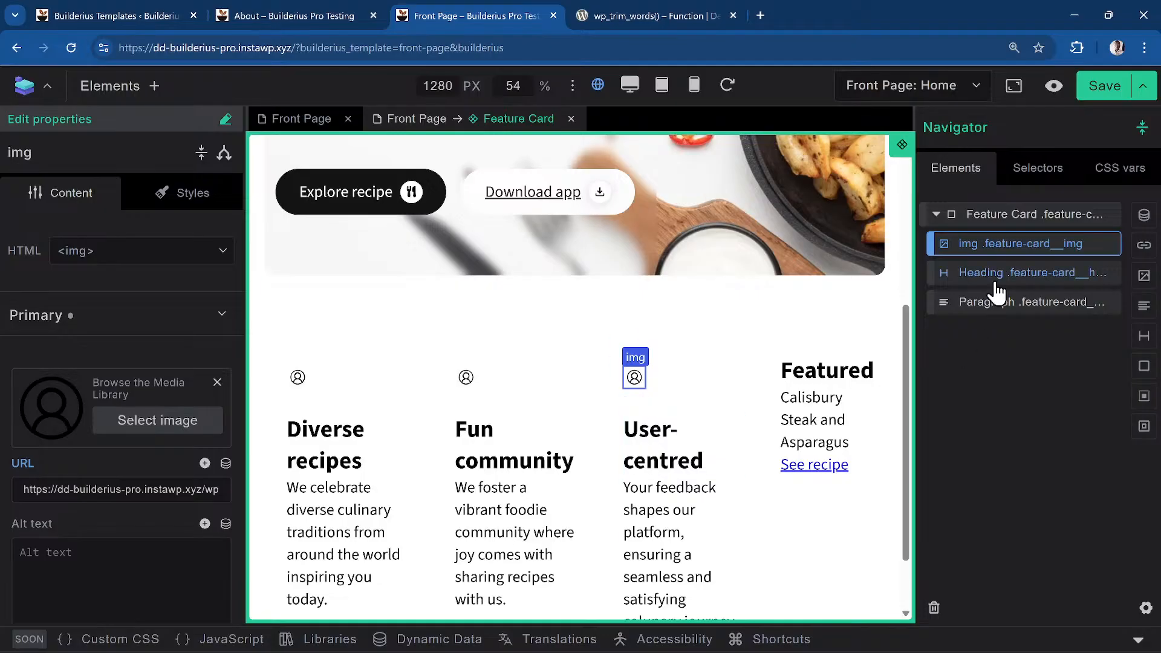
{"action": "scroll", "coordinate": [162, 448], "scroll_direction": "down", "scroll_amount": 1}
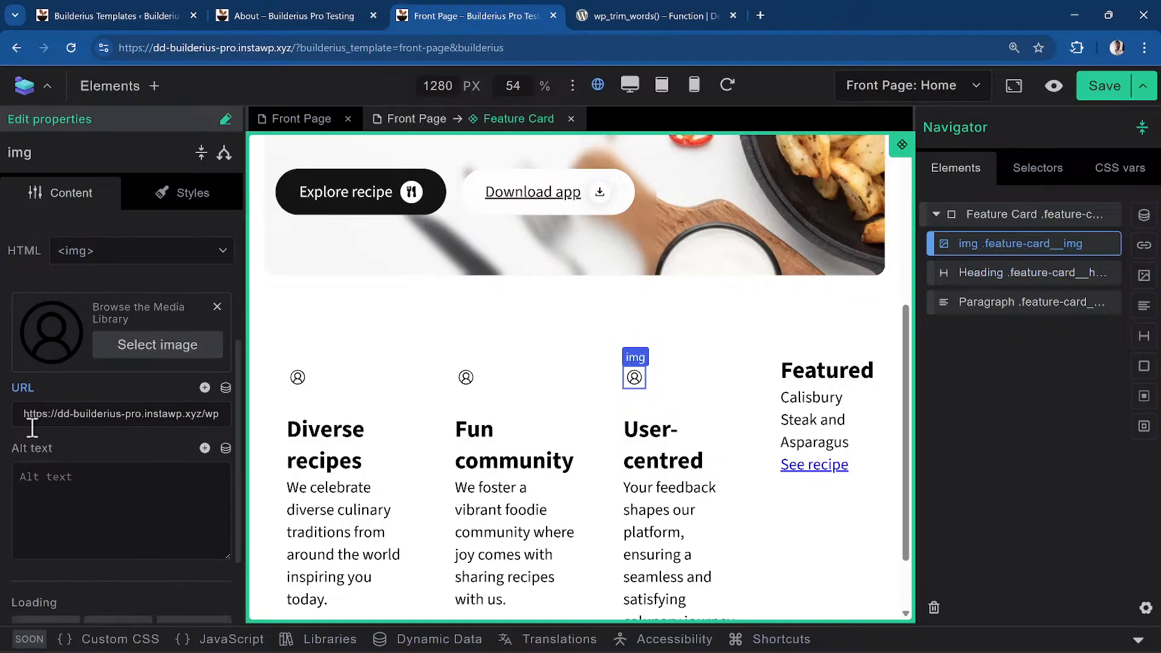
{"action": "left_click", "coordinate": [205, 388]}
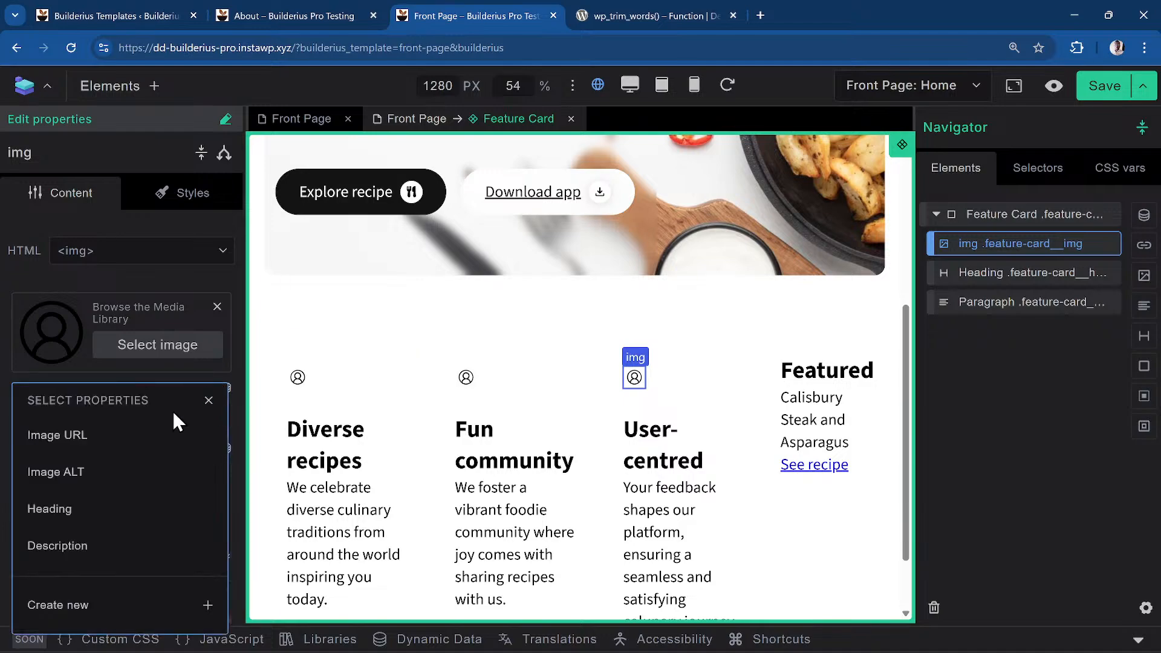
{"action": "left_click", "coordinate": [135, 436]}
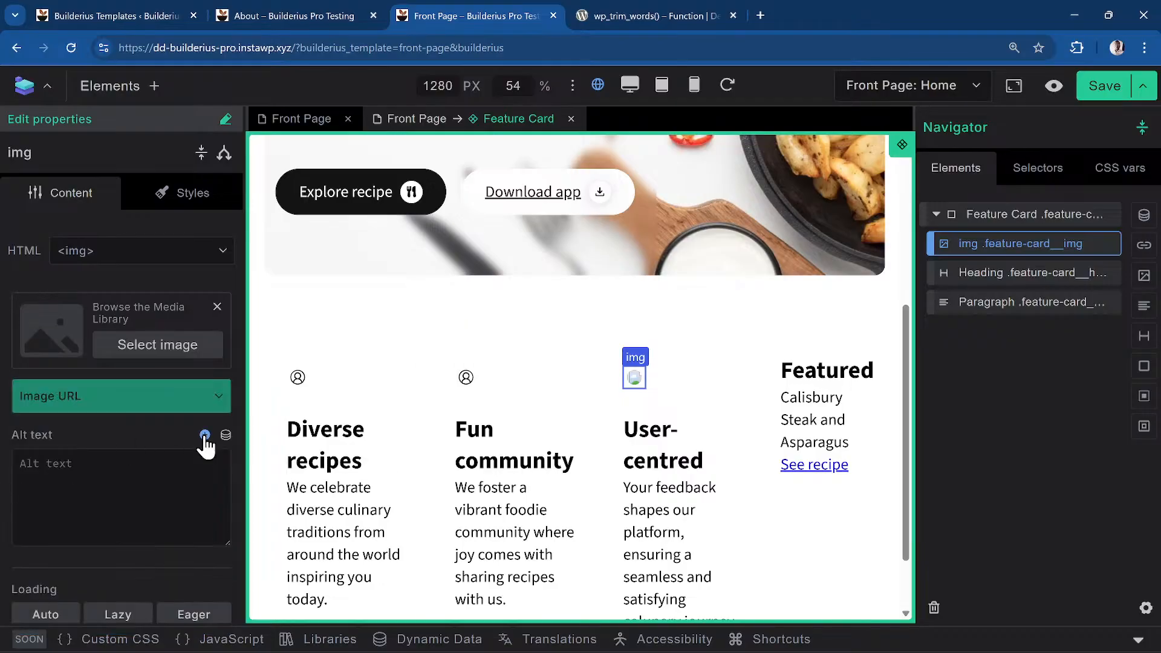
{"action": "left_click", "coordinate": [205, 436]}
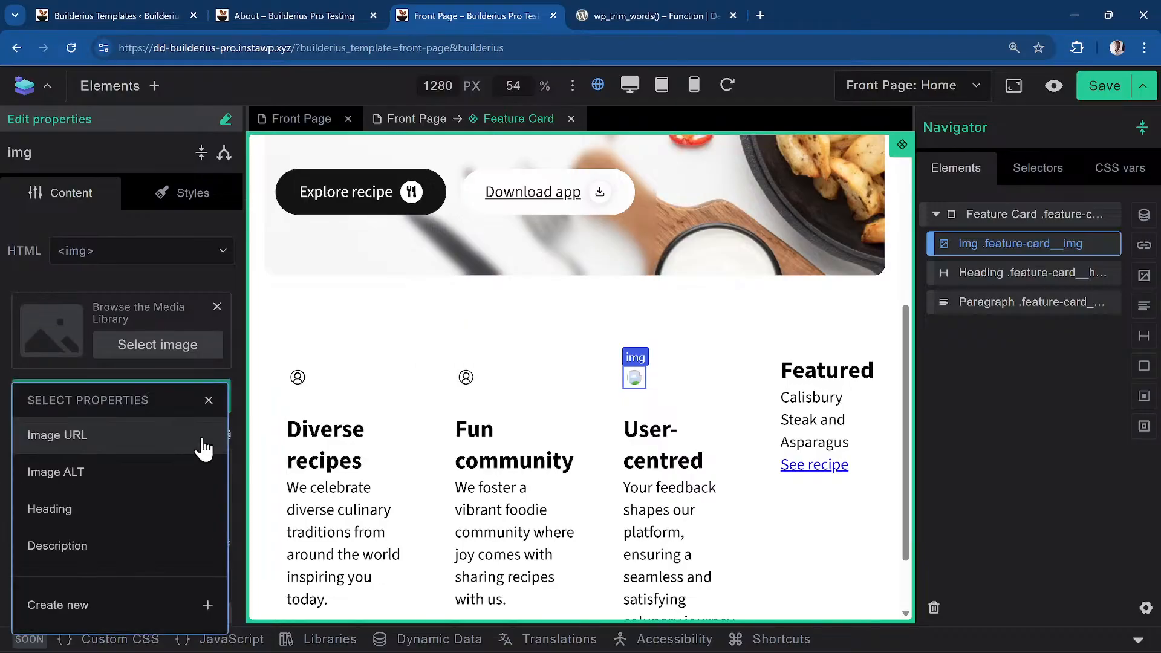
{"action": "left_click", "coordinate": [150, 475]}
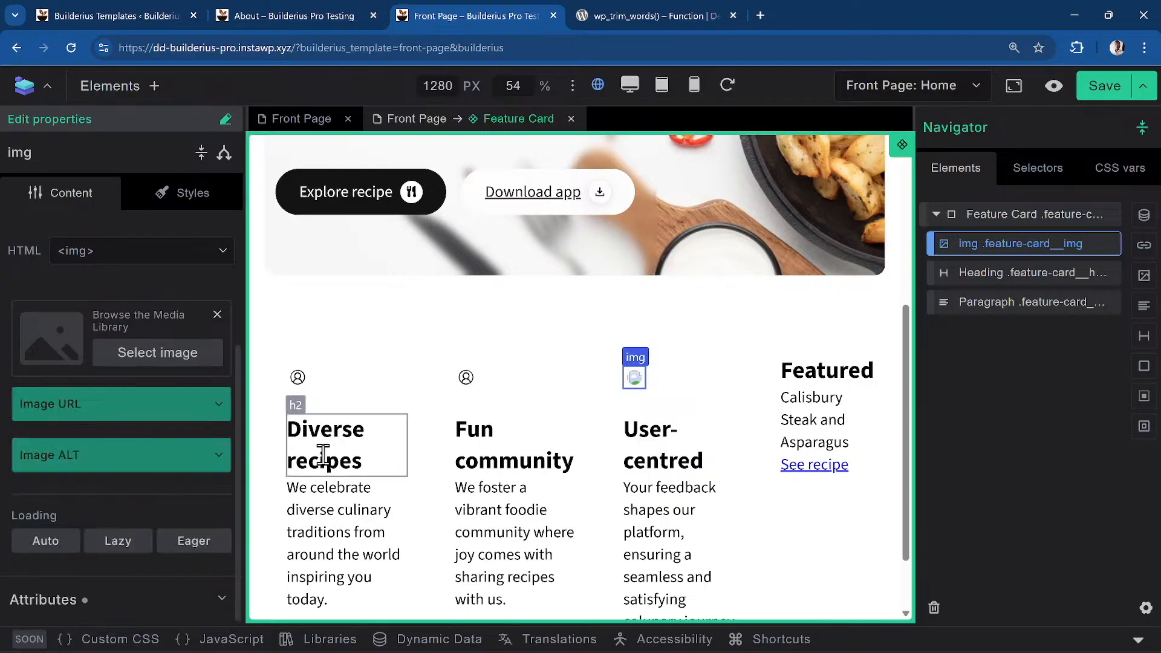
Bind the heading to the Heading property and the paragraph to Description, then save
{"action": "left_click", "coordinate": [1018, 277]}
{"action": "left_click", "coordinate": [205, 297]}
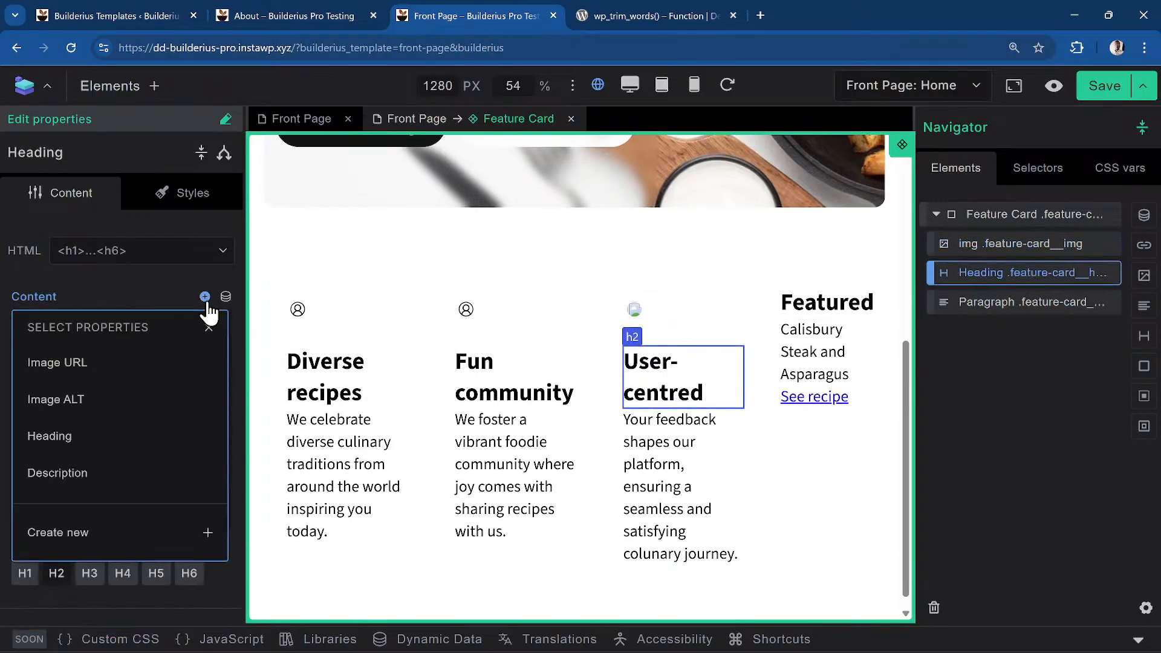
{"action": "left_click", "coordinate": [104, 438]}
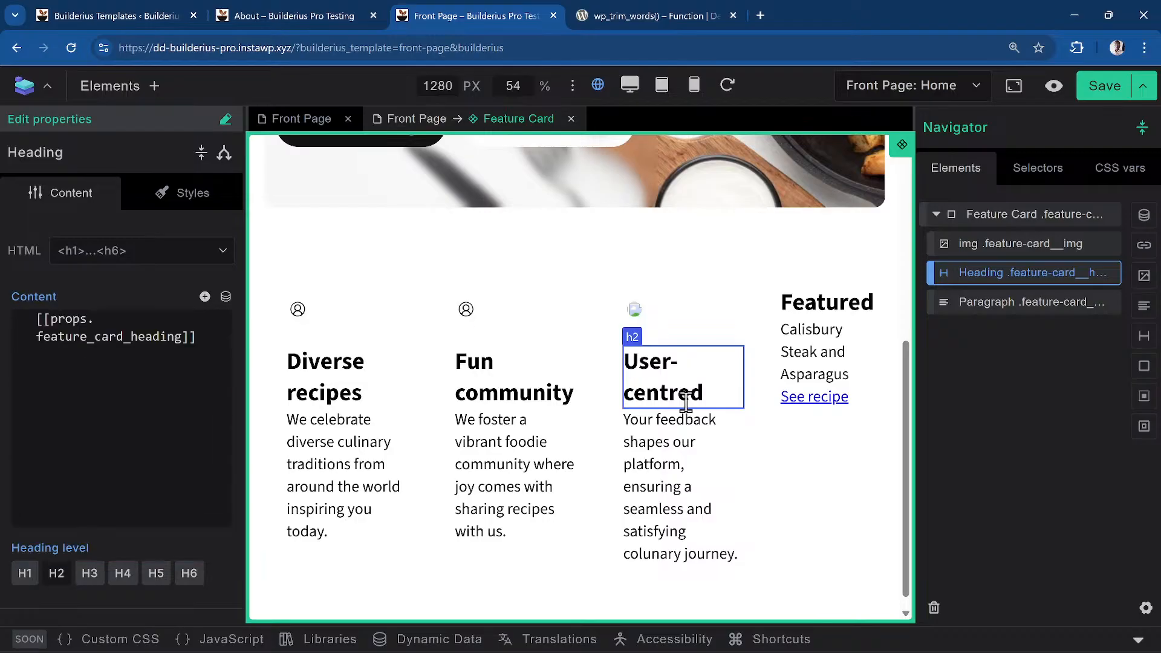
{"action": "left_click", "coordinate": [1043, 303]}
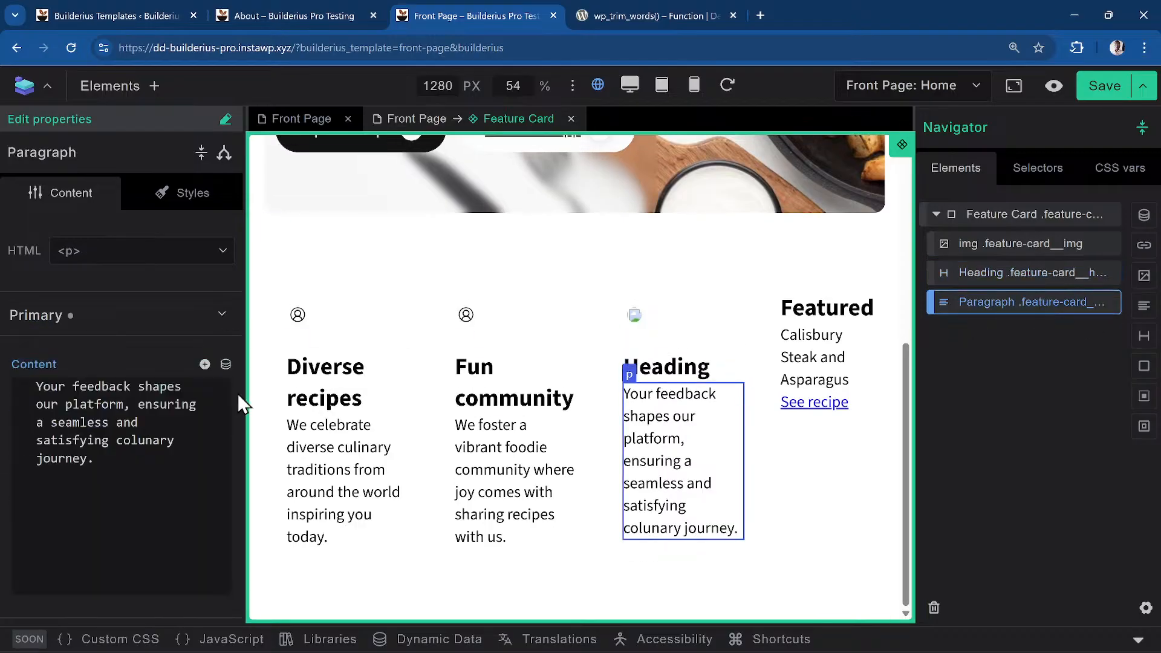
{"action": "left_click", "coordinate": [205, 364]}
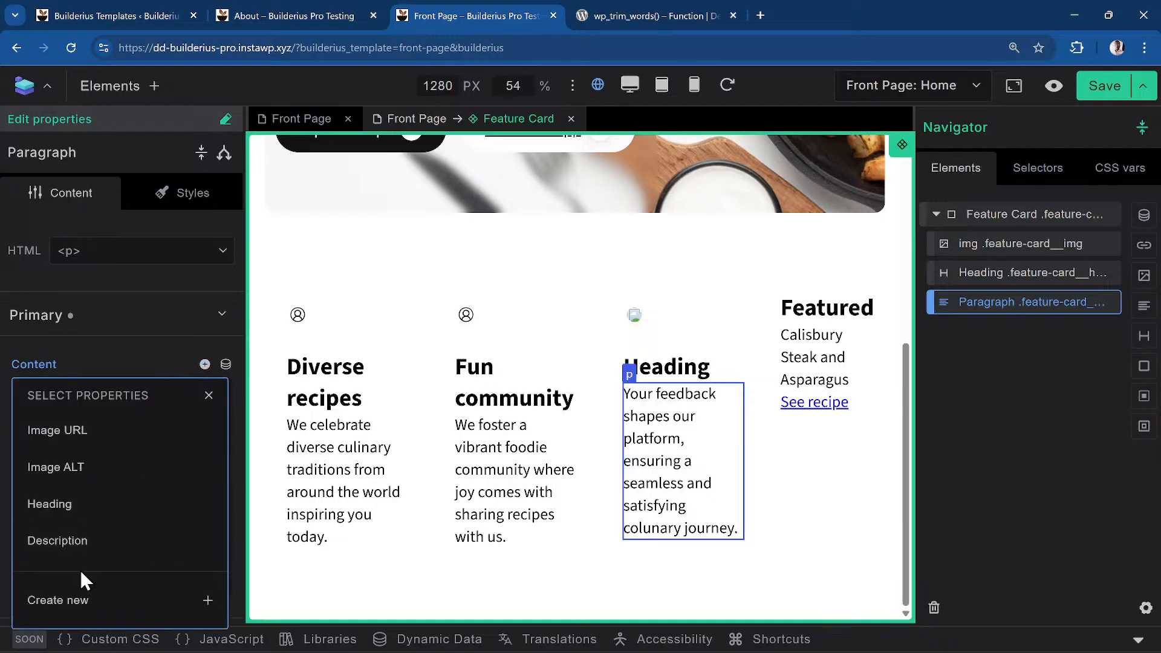
{"action": "left_click", "coordinate": [112, 556]}
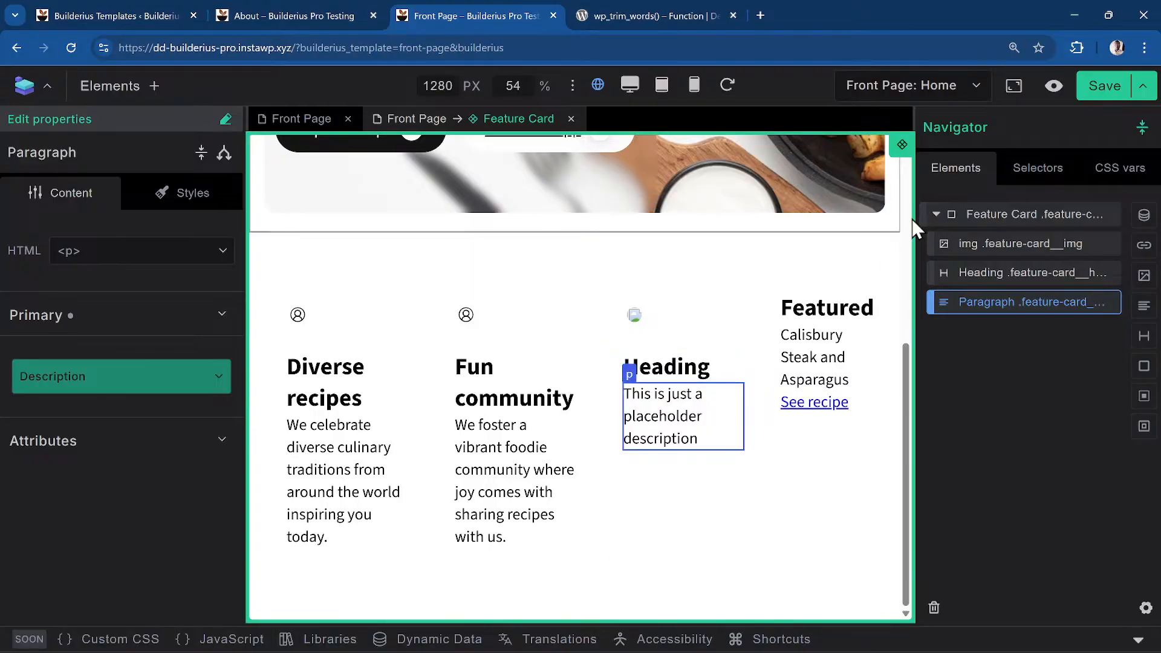
{"action": "left_click", "coordinate": [1106, 92]}
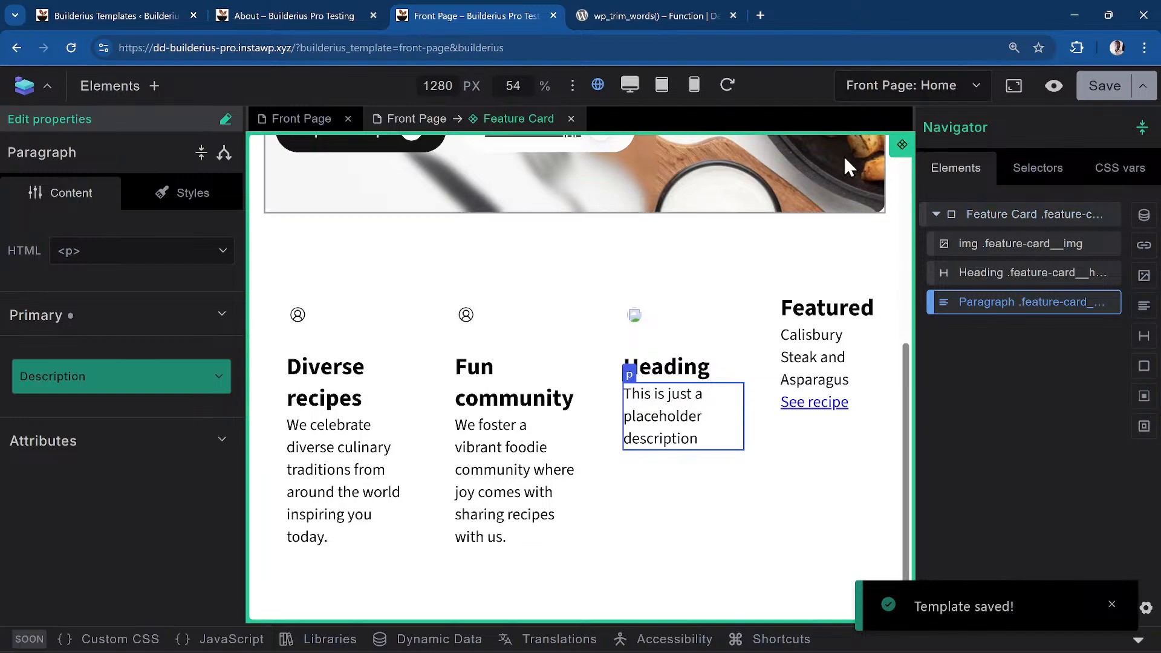
Switch back to the Front Page template and select the Feature Card instance in the Fun community card
{"action": "left_click", "coordinate": [318, 123]}
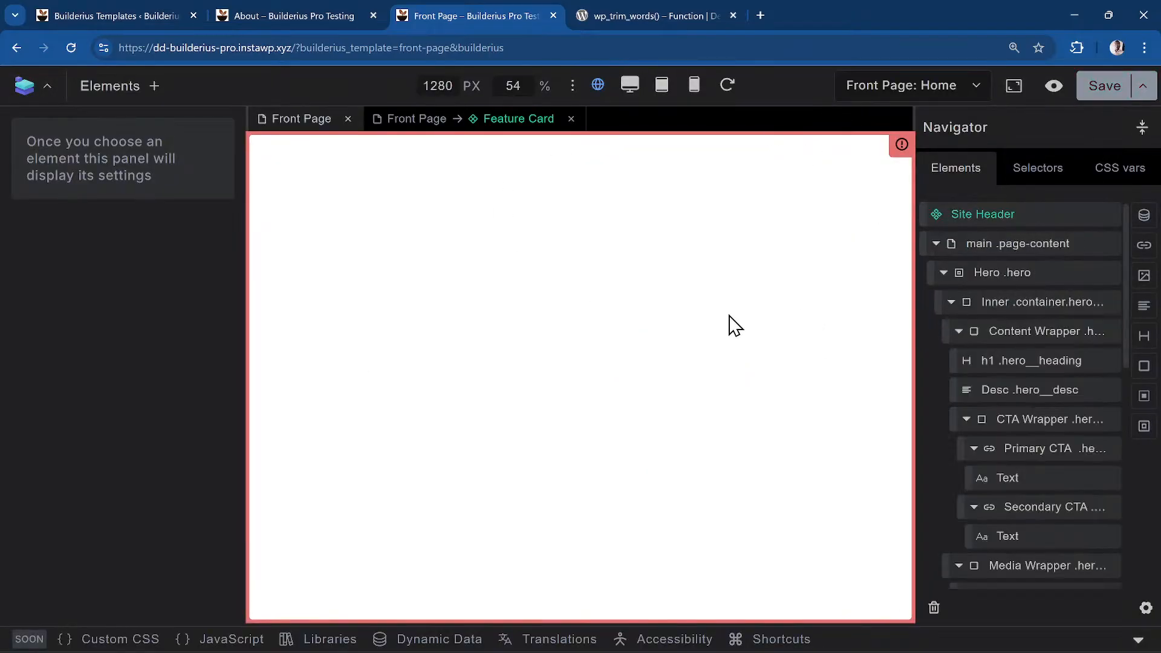
{"action": "scroll", "coordinate": [689, 326], "scroll_direction": "down", "scroll_amount": 5}
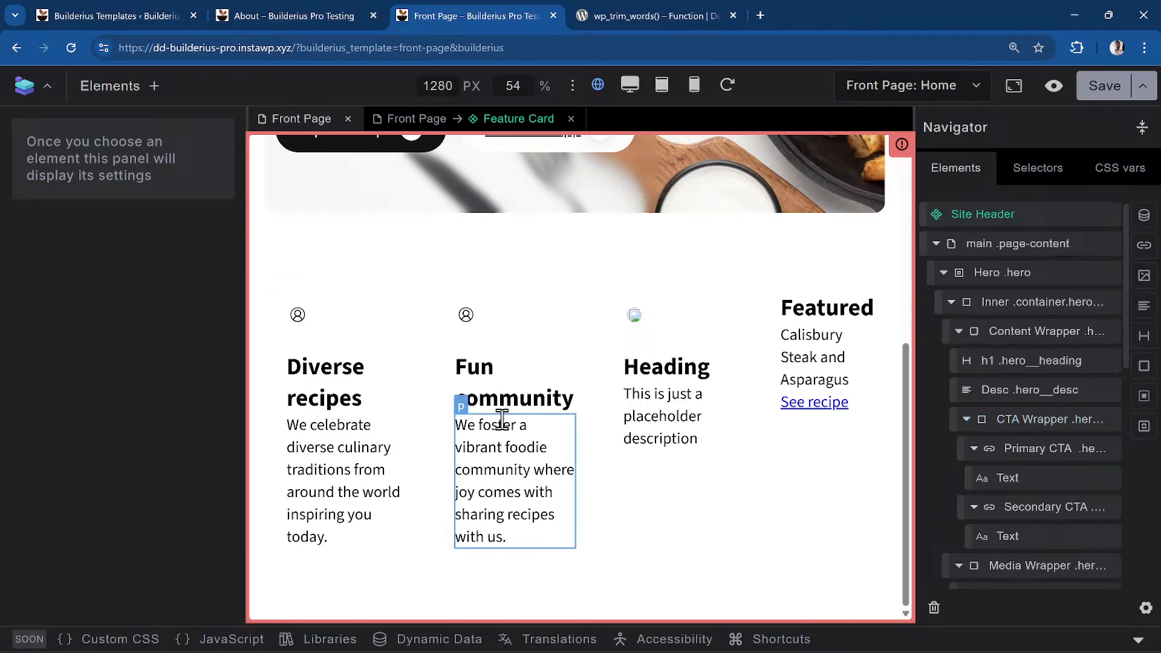
{"action": "left_click", "coordinate": [544, 383]}
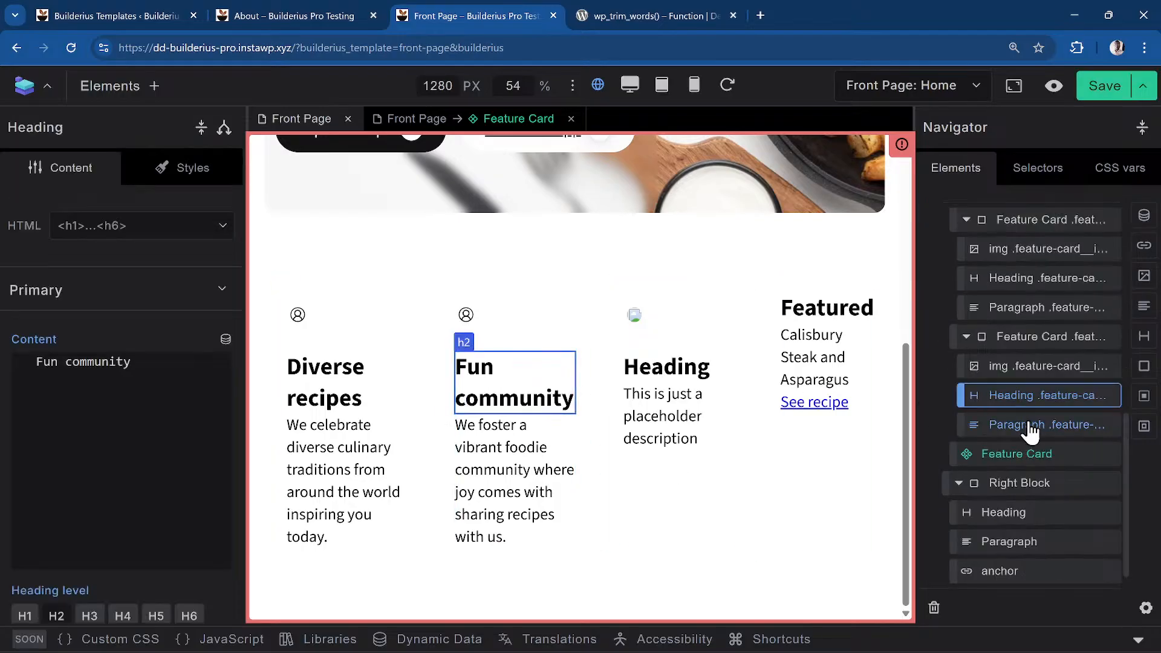
{"action": "left_click", "coordinate": [1048, 463]}
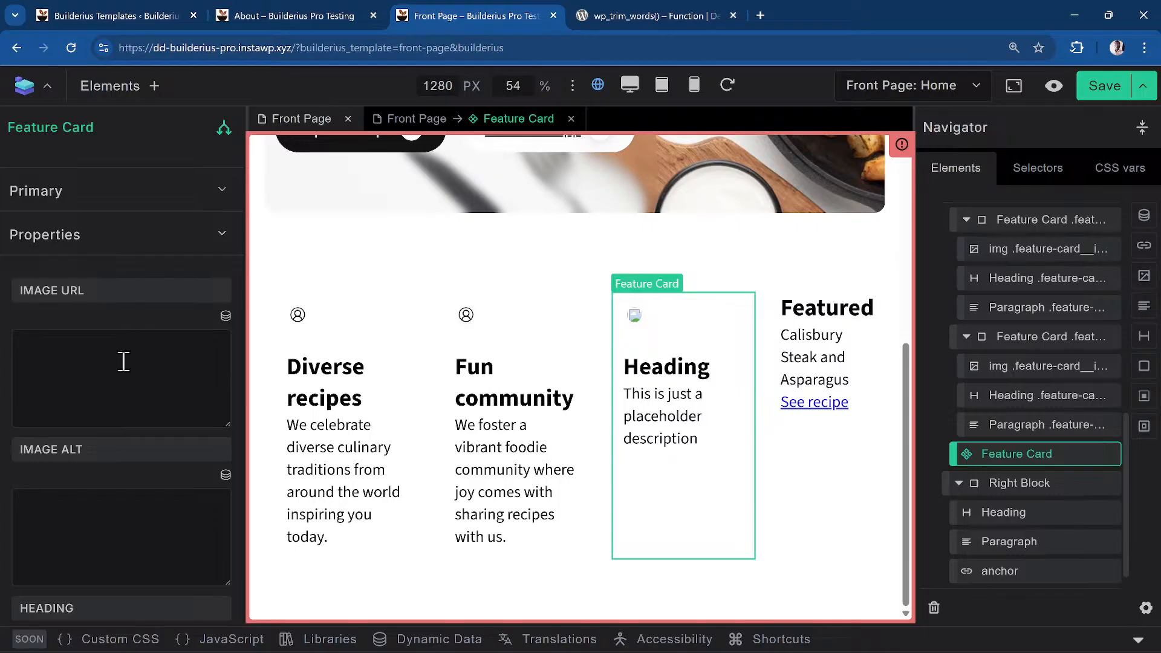
Briefly browse dynamic data for the Image URL field, then switch to the About page template
{"action": "left_click", "coordinate": [225, 316]}
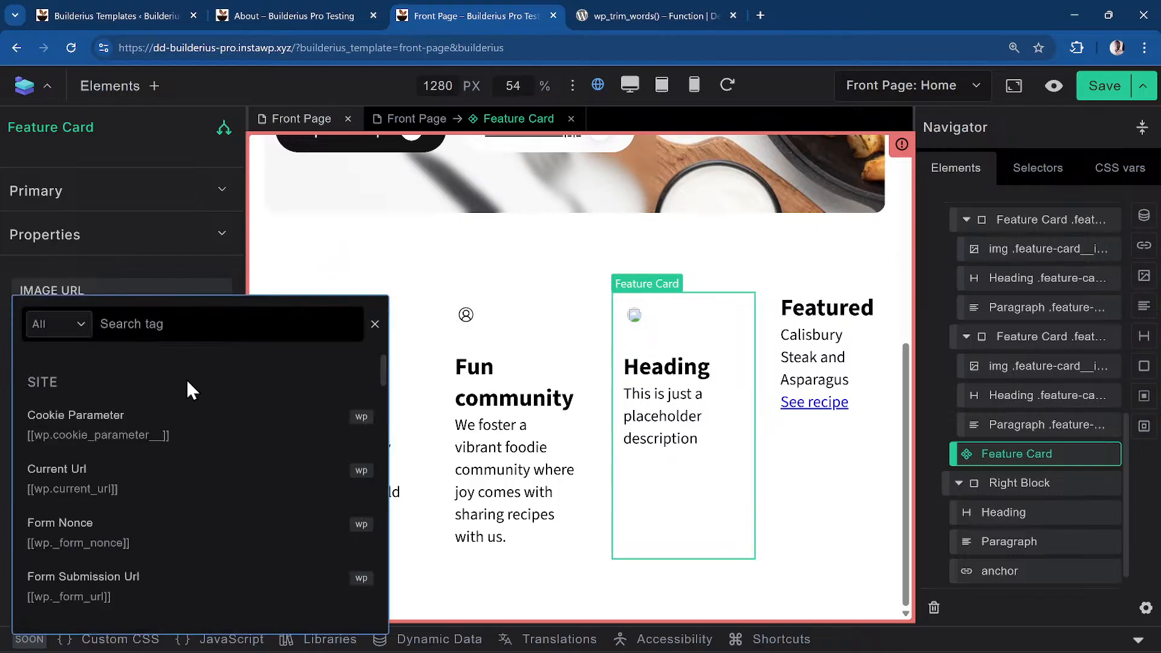
{"action": "left_click", "coordinate": [177, 276]}
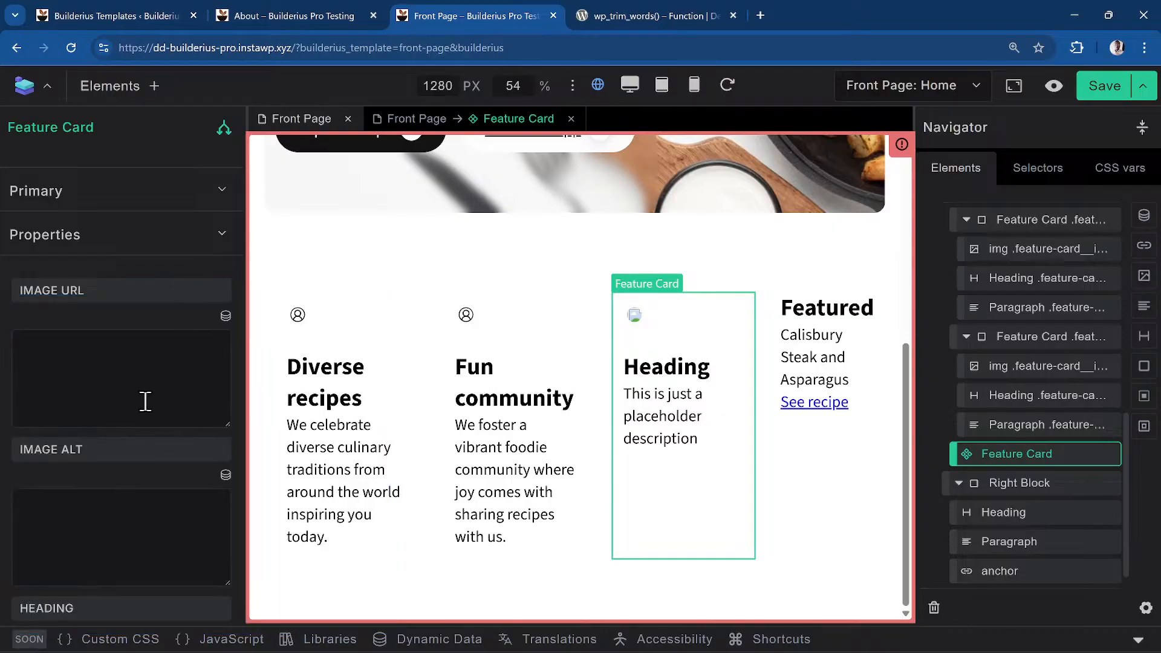
{"action": "mouse_move", "coordinate": [617, 8]}
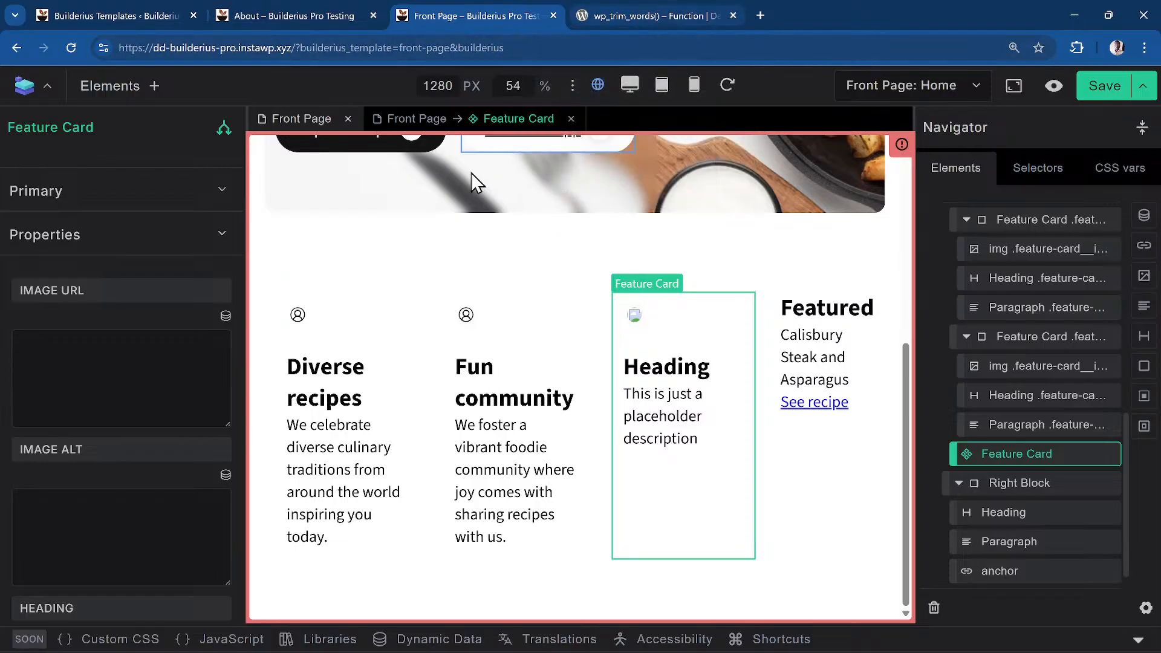
{"action": "left_click", "coordinate": [293, 9]}
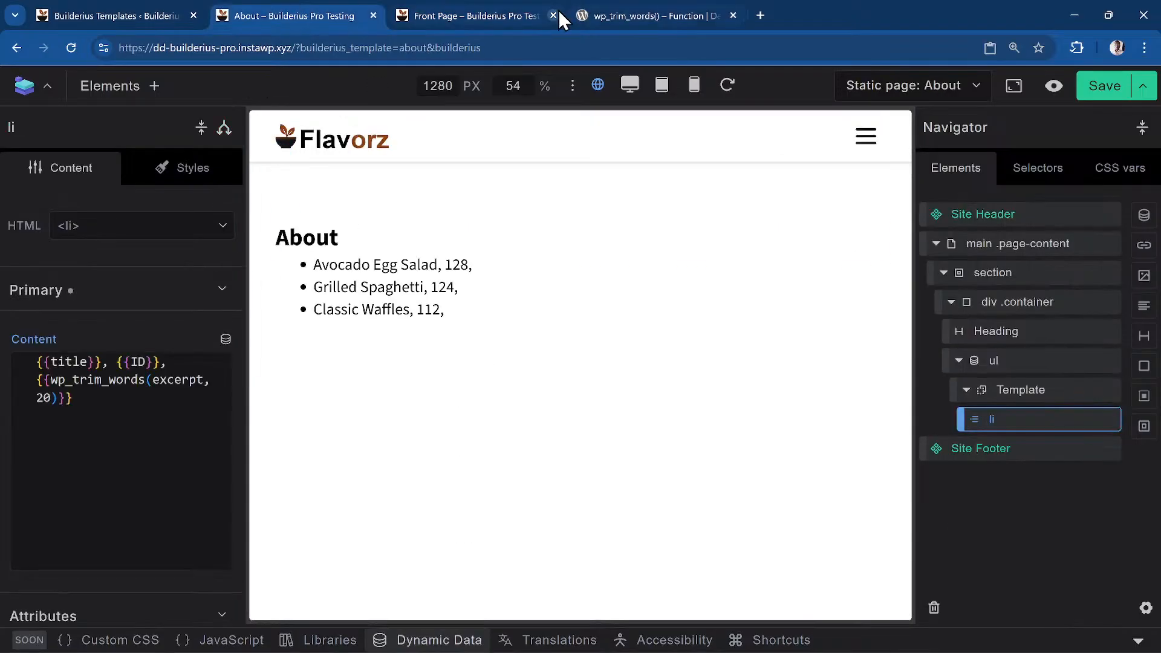
Go from the live front page to the WordPress Media Library using the Ctrl+K search for 'medi'
{"action": "left_click", "coordinate": [542, 12]}
{"action": "left_click", "coordinate": [1063, 83]}
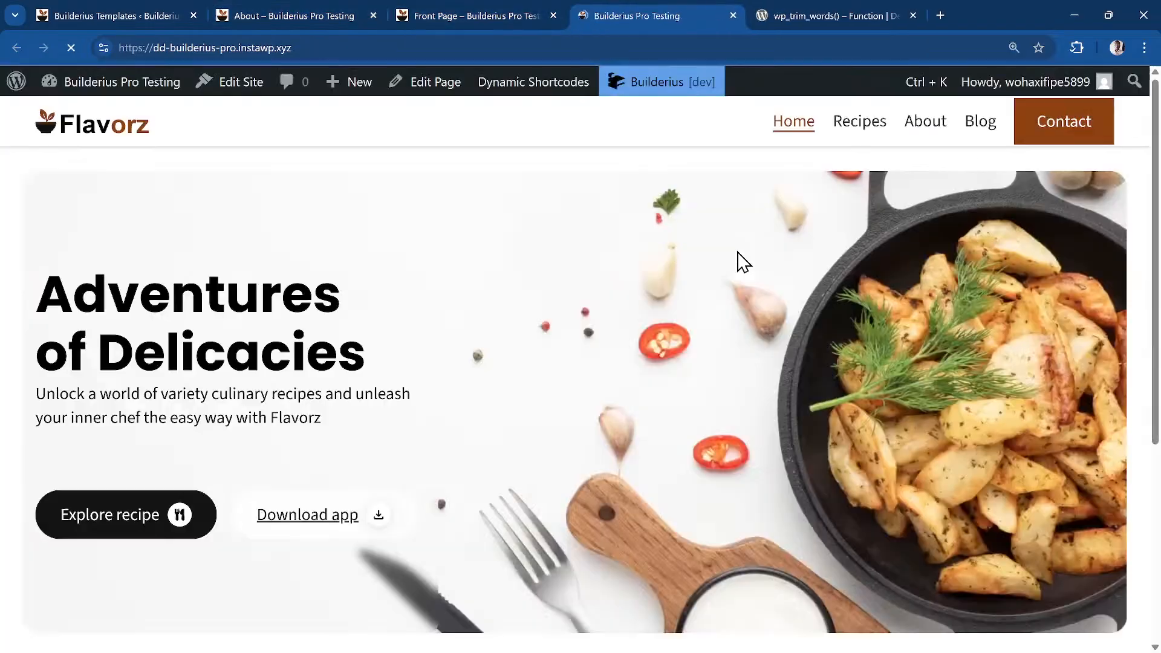
{"action": "key", "text": "ctrl+k"}
{"action": "type", "text": "medi"}
{"action": "key", "text": "Return"}
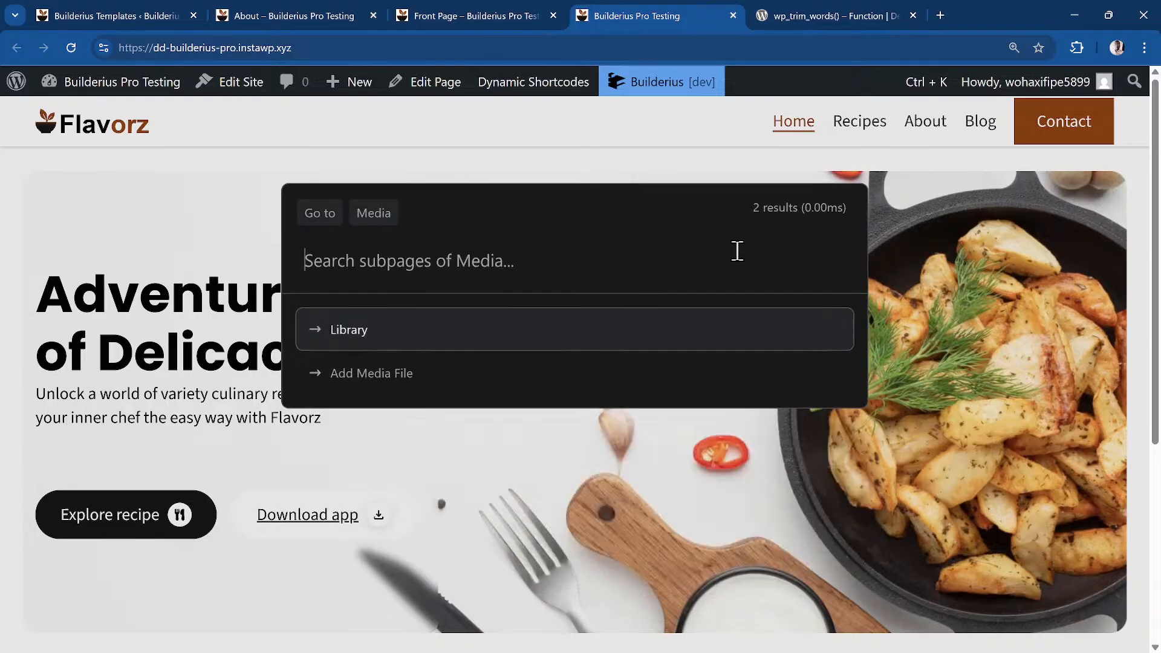
{"action": "key", "text": "Return"}
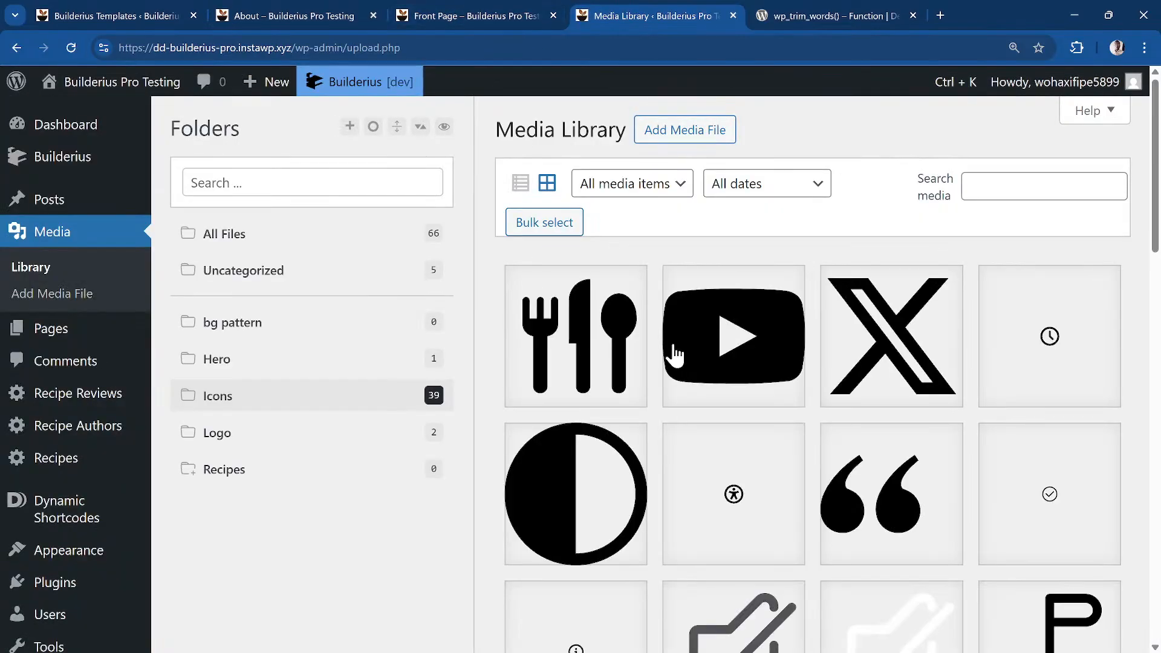
Copy the food_svgrepo.svg image's file URL and return to the Front Page builder
{"action": "left_click", "coordinate": [571, 370]}
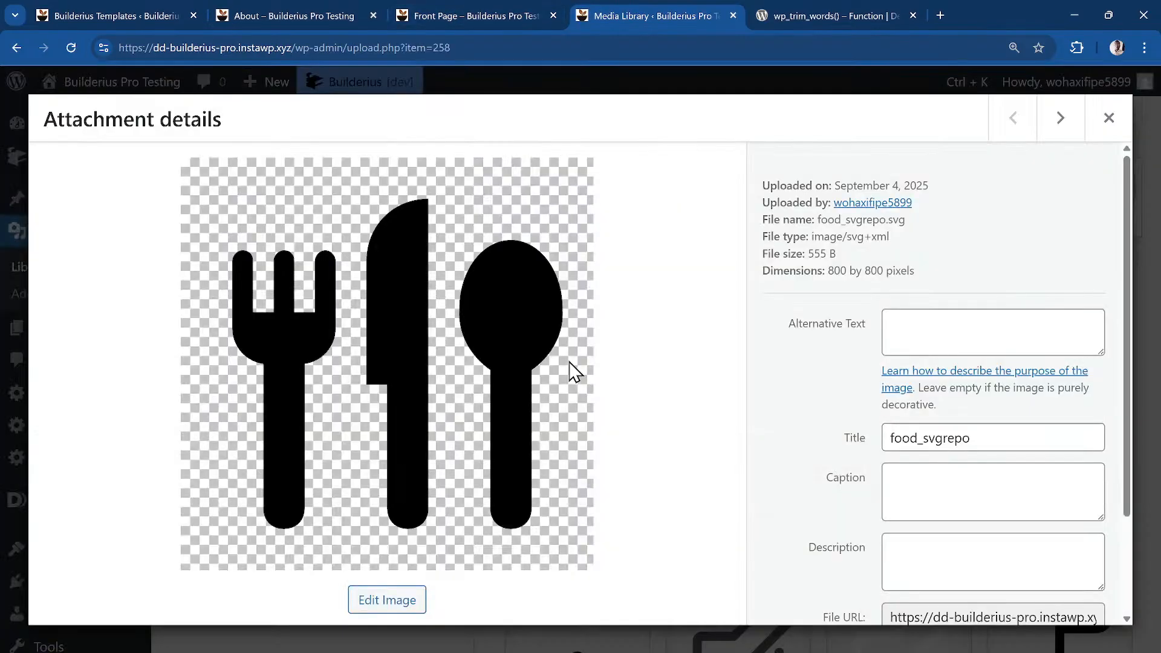
{"action": "scroll", "coordinate": [991, 417], "scroll_direction": "down", "scroll_amount": 2}
{"action": "left_click", "coordinate": [965, 532]}
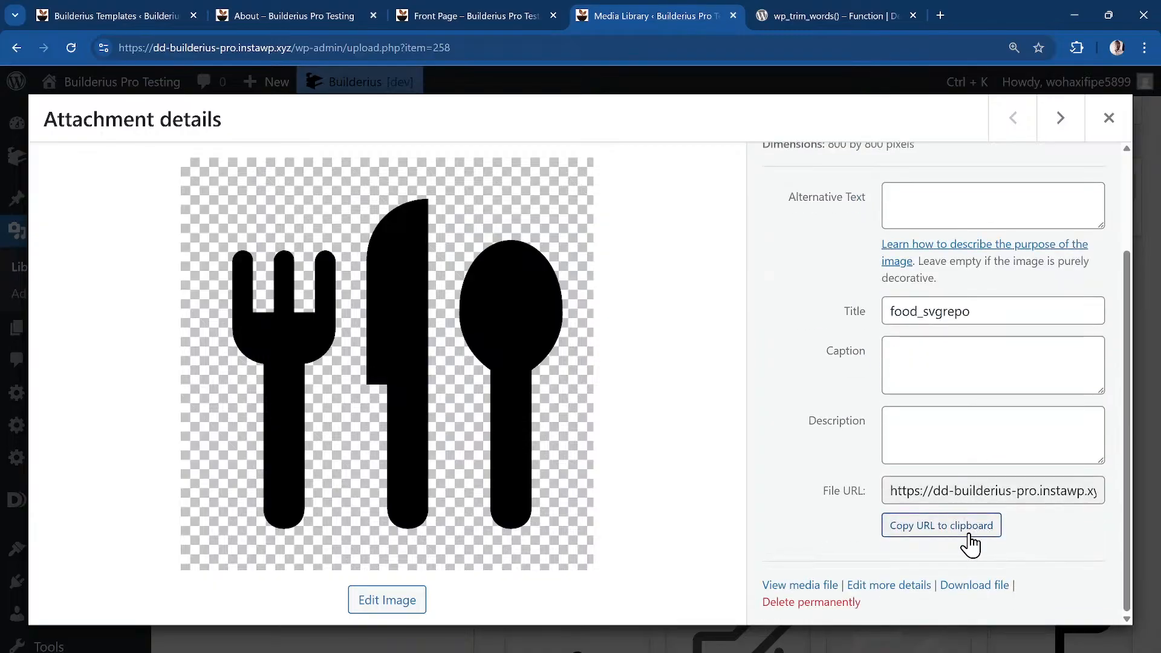
{"action": "left_click", "coordinate": [517, 16]}
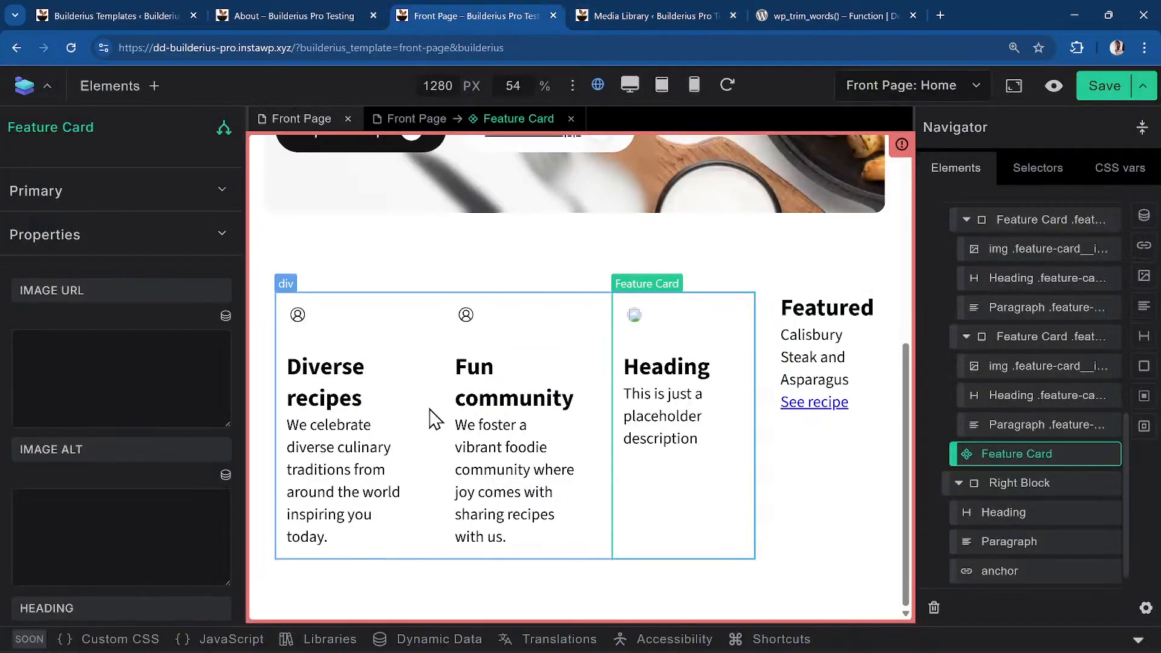
Give the third Feature Card the pasted fork-and-knife image URL, heading 'Component 1' and description 'This is not for public use'
{"action": "left_click", "coordinate": [99, 351]}
{"action": "key", "text": "ctrl+v"}
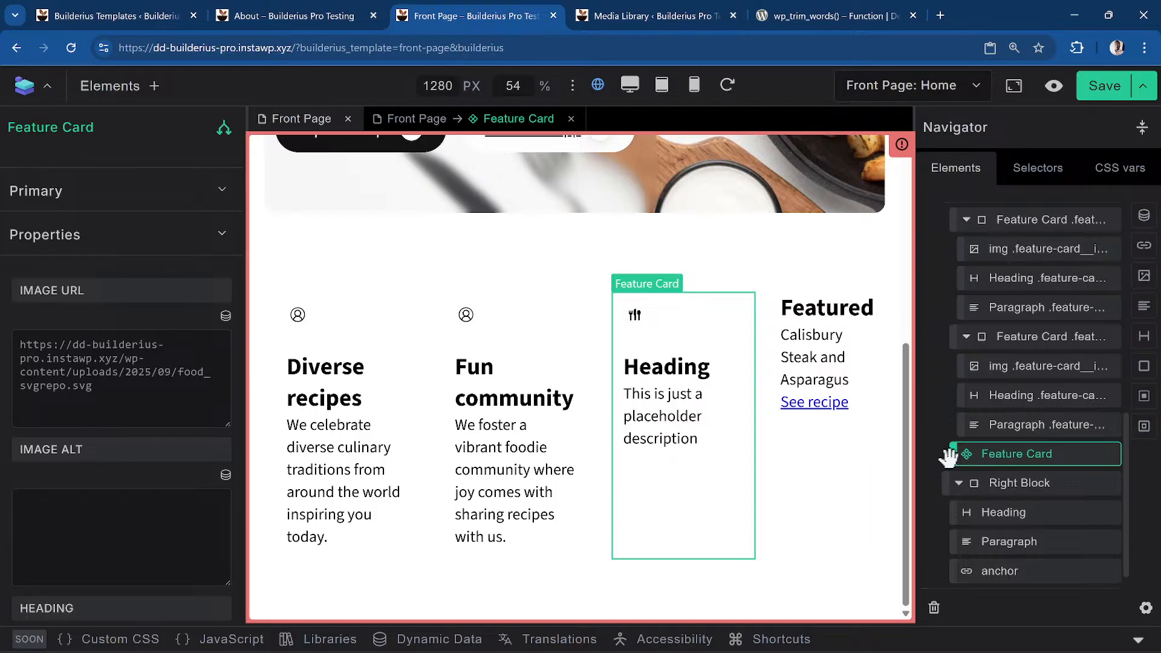
{"action": "scroll", "coordinate": [91, 419], "scroll_direction": "down", "scroll_amount": 5}
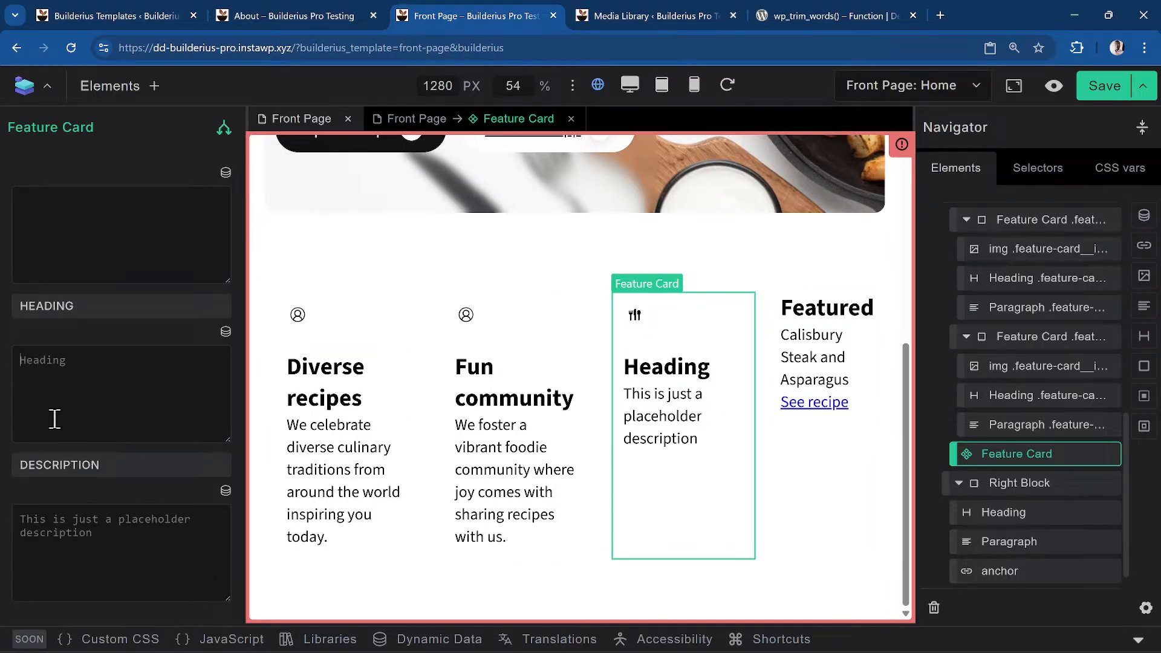
{"action": "type", "text": "omp"}
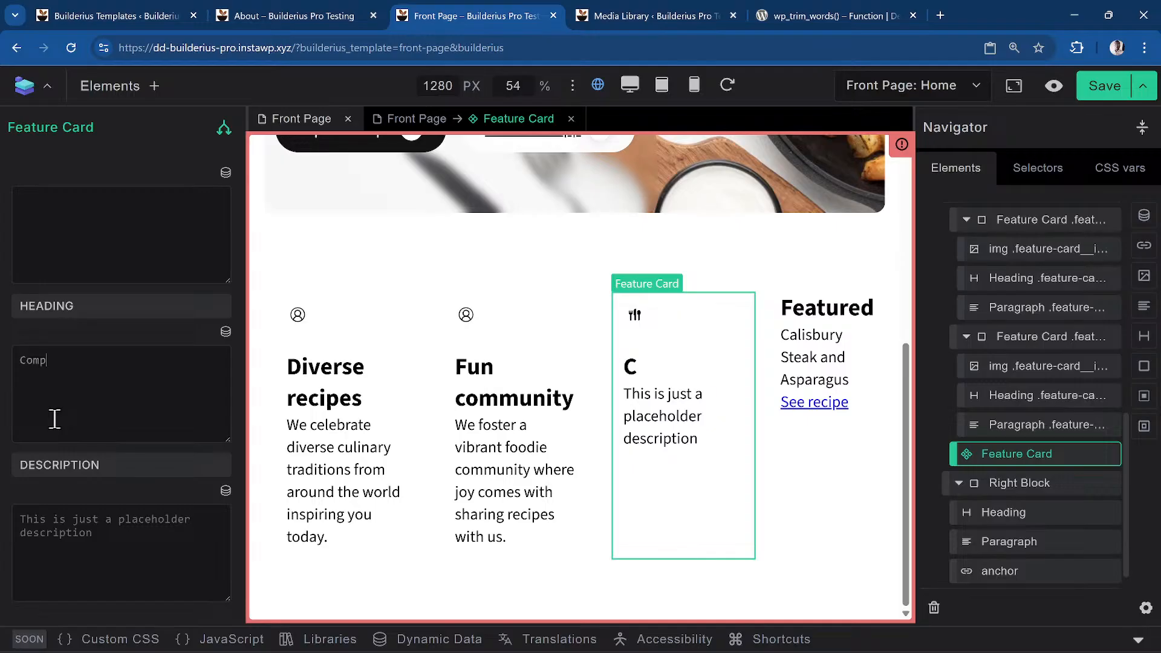
{"action": "type", "text": "anenet 1"}
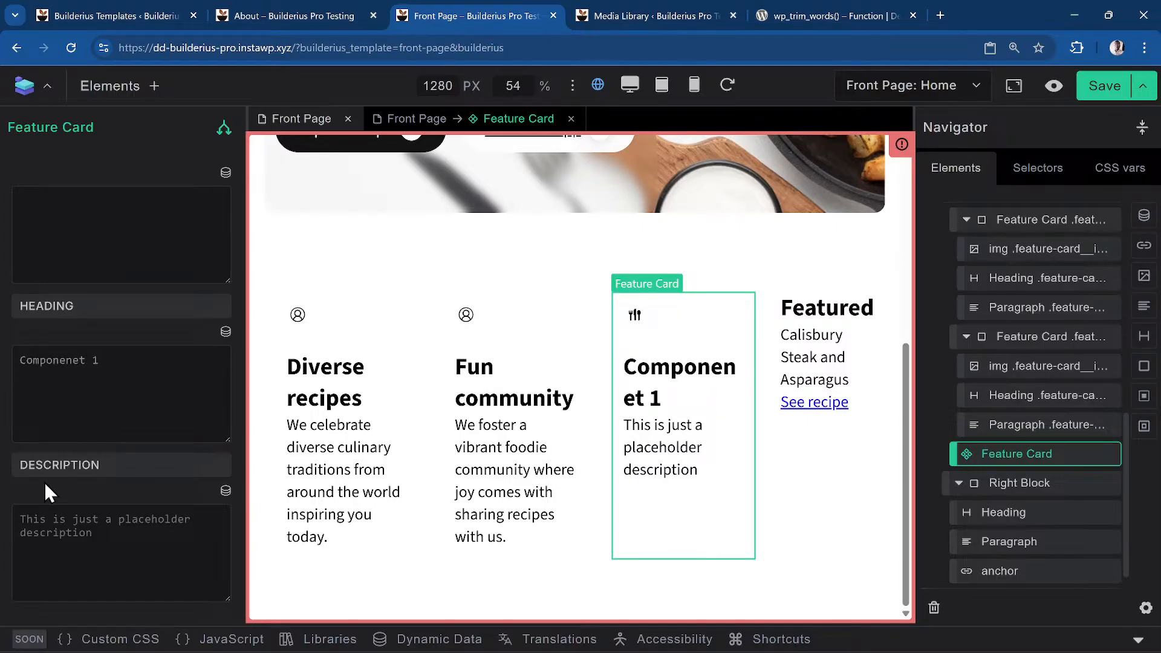
{"action": "key", "text": "Left"}
{"action": "key", "text": "Left"}
{"action": "key", "text": "BackSpace"}
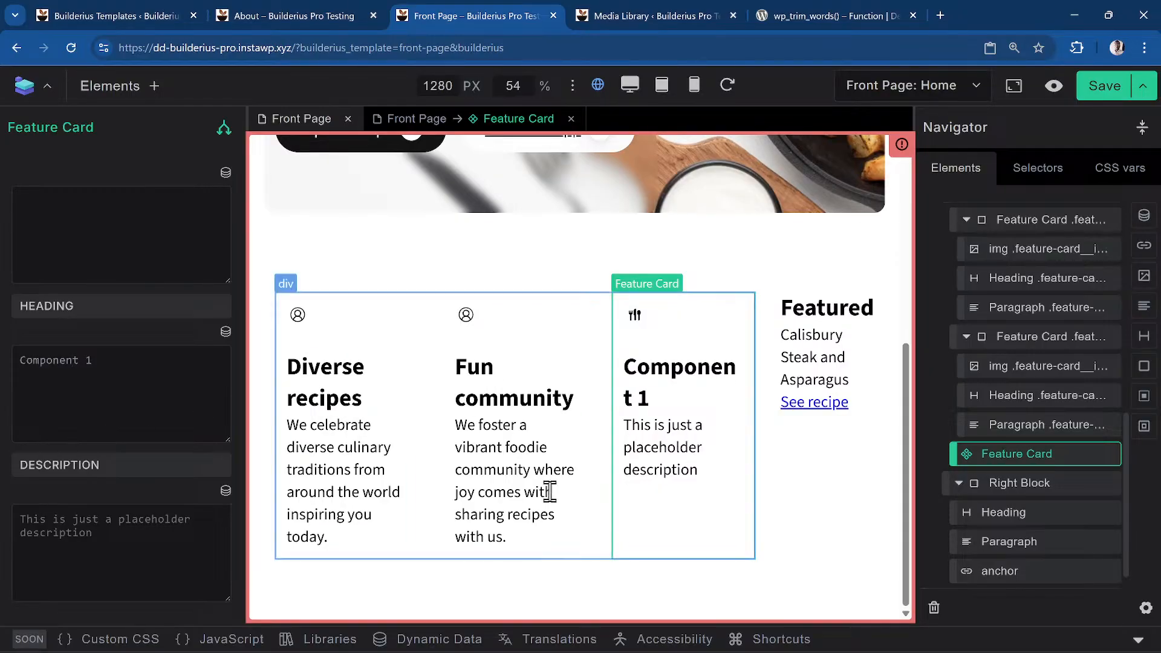
{"action": "left_click", "coordinate": [122, 559]}
{"action": "type", "text": "This is not"}
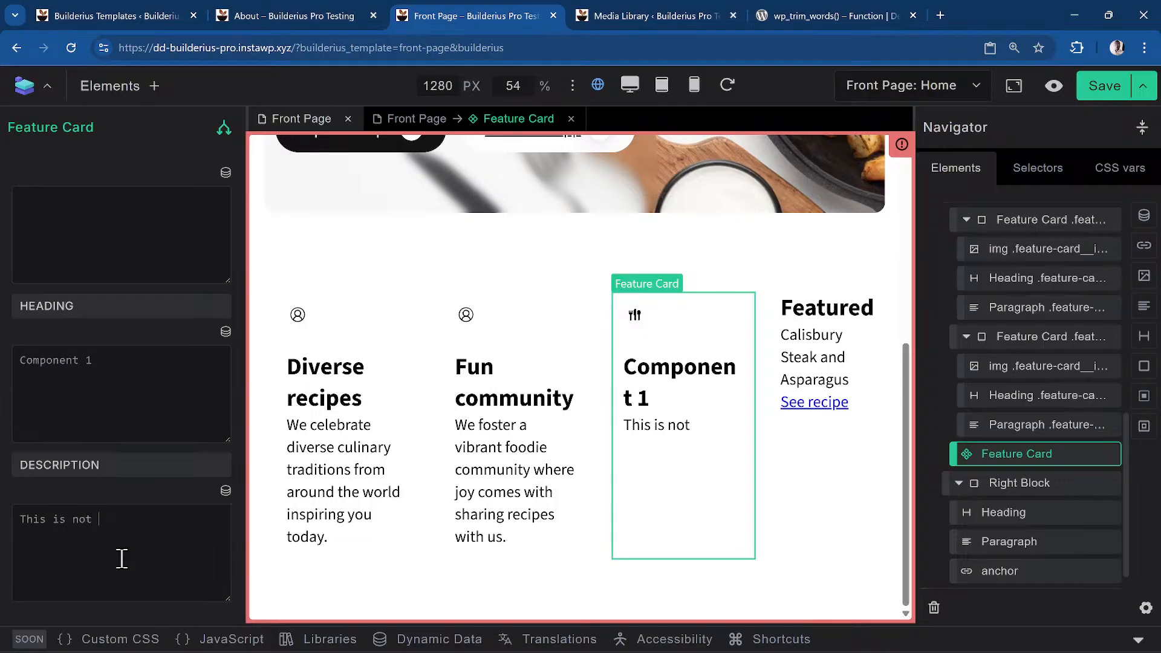
{"action": "type", "text": " for publich"}
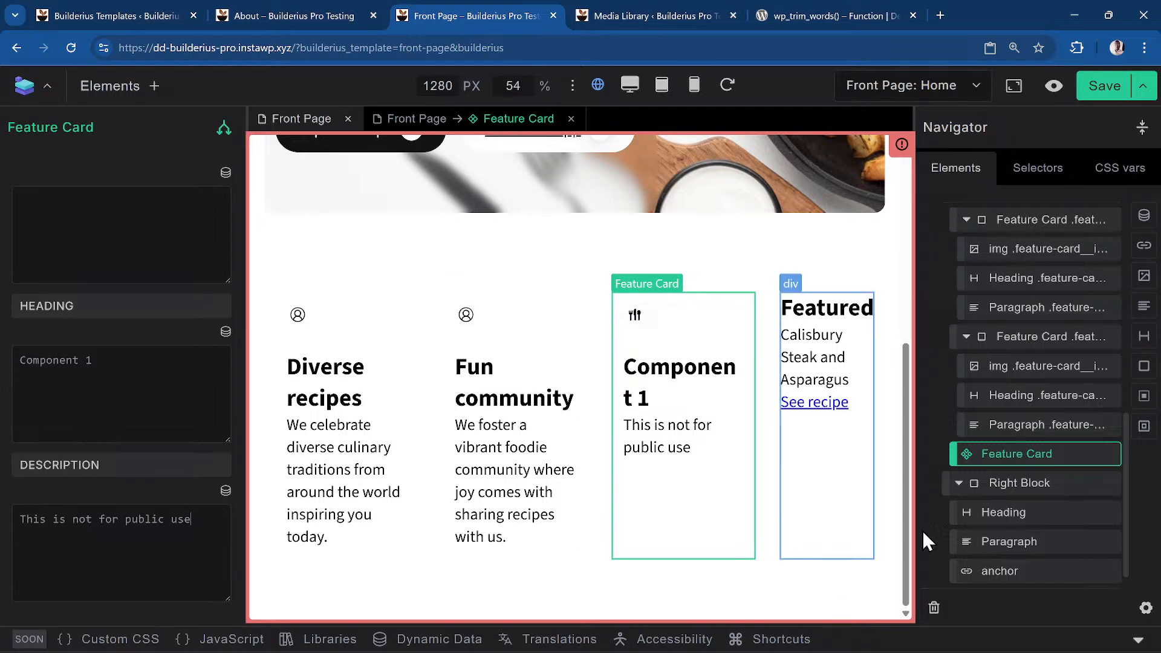
{"action": "right_click", "coordinate": [1029, 455]}
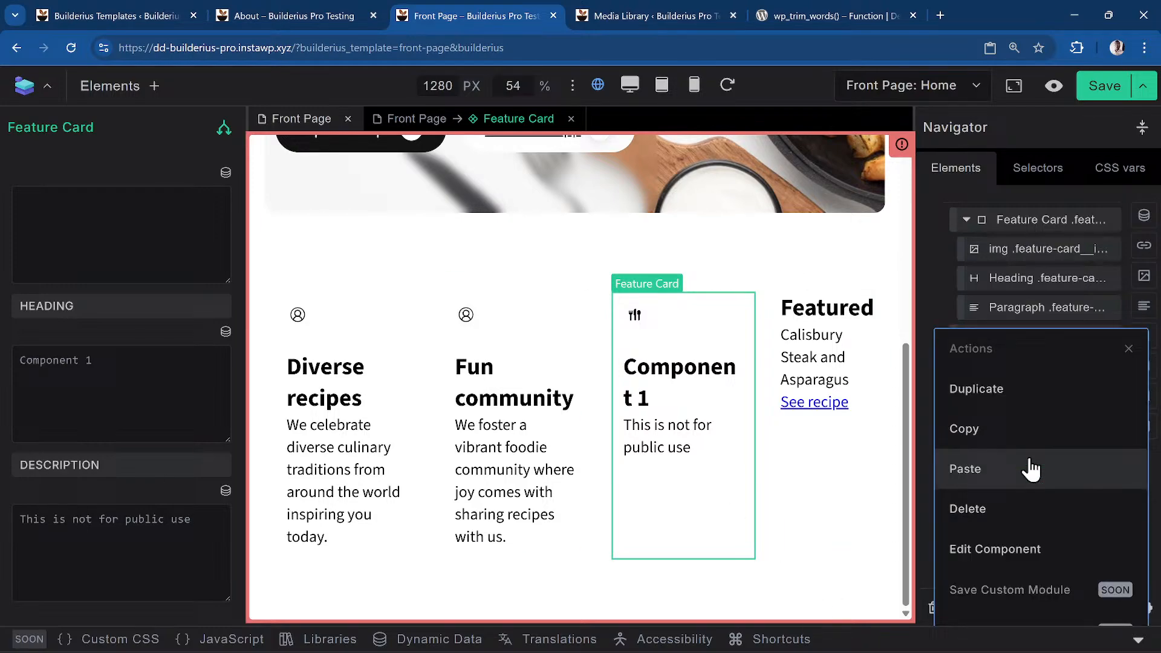
Duplicate the Feature Card in the Navigator
{"action": "left_click", "coordinate": [1028, 401]}
{"action": "scroll", "coordinate": [629, 490], "scroll_direction": "down", "scroll_amount": 3}
{"action": "scroll", "coordinate": [630, 492], "scroll_direction": "down", "scroll_amount": 2}
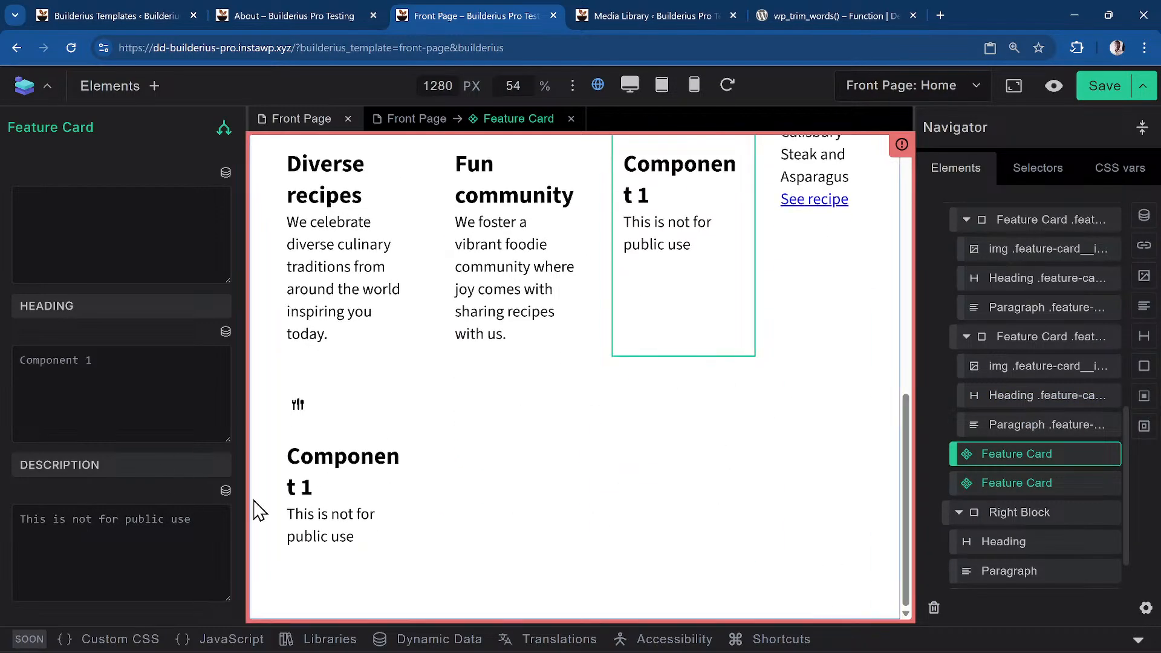
Delete the old Fun community and Diverse recipes cards
{"action": "right_click", "coordinate": [1032, 349]}
{"action": "left_click", "coordinate": [1030, 512]}
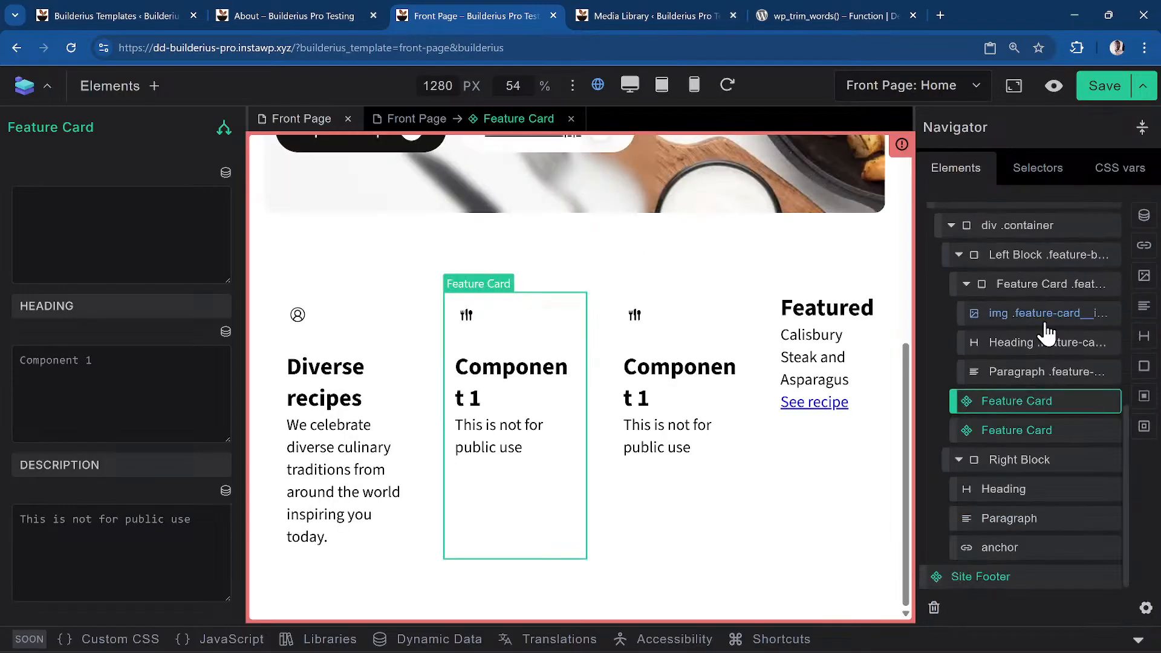
{"action": "left_click", "coordinate": [1038, 297]}
{"action": "right_click", "coordinate": [1040, 293]}
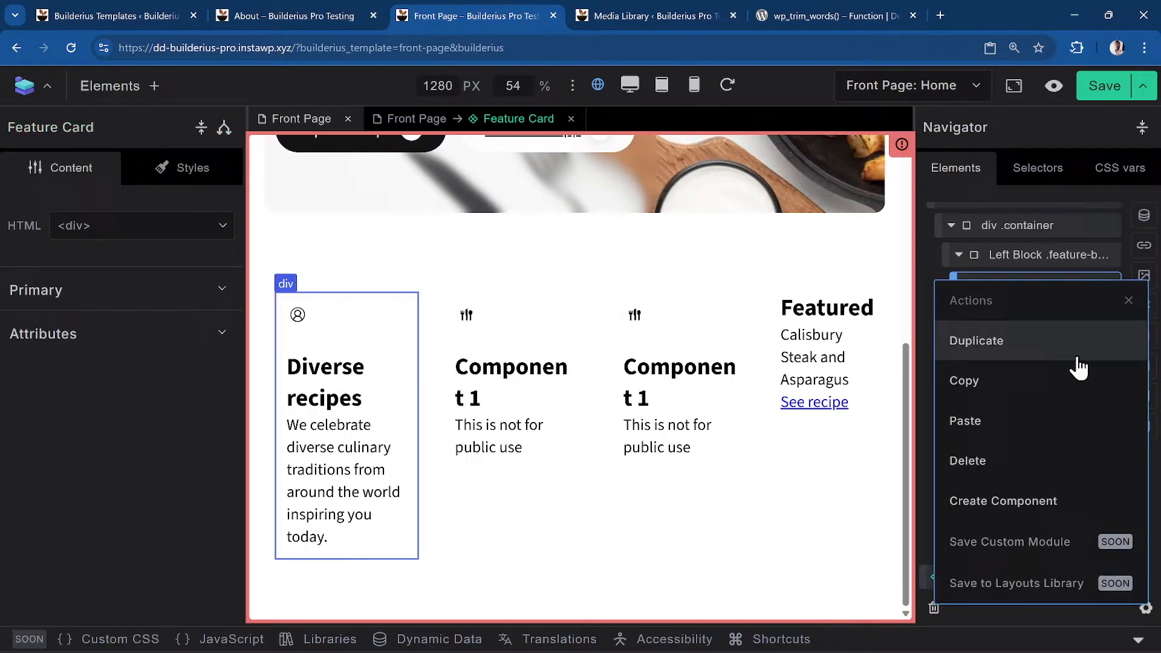
{"action": "left_click", "coordinate": [1044, 474]}
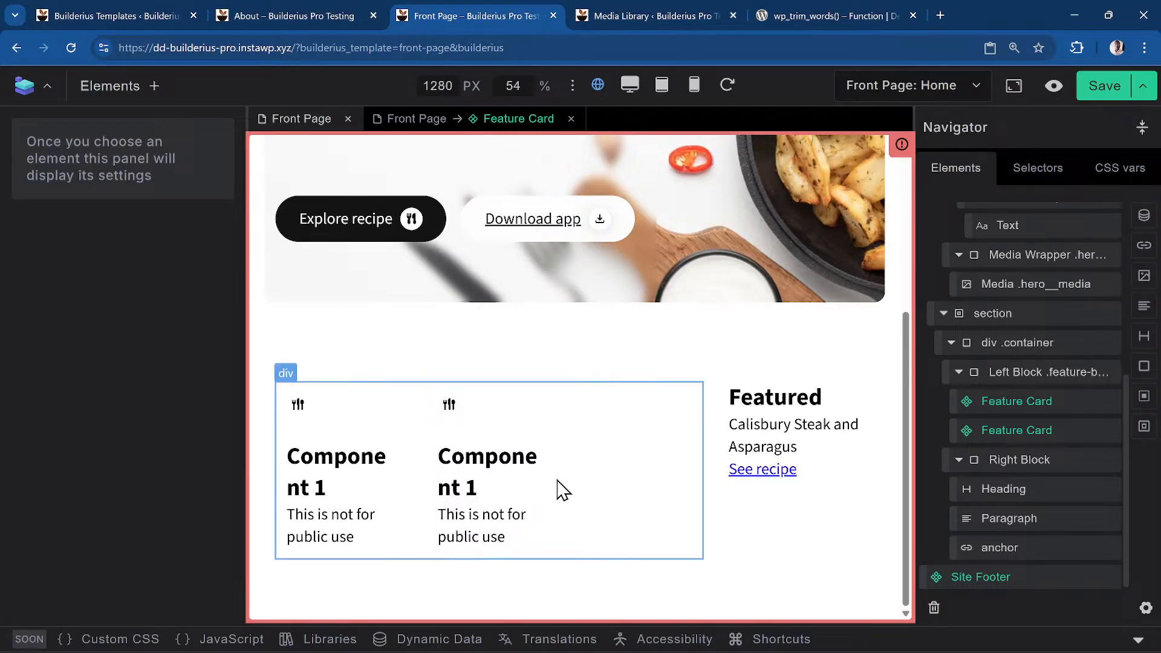
Select the second, then the first Feature Card to check their settings
{"action": "left_click", "coordinate": [474, 457]}
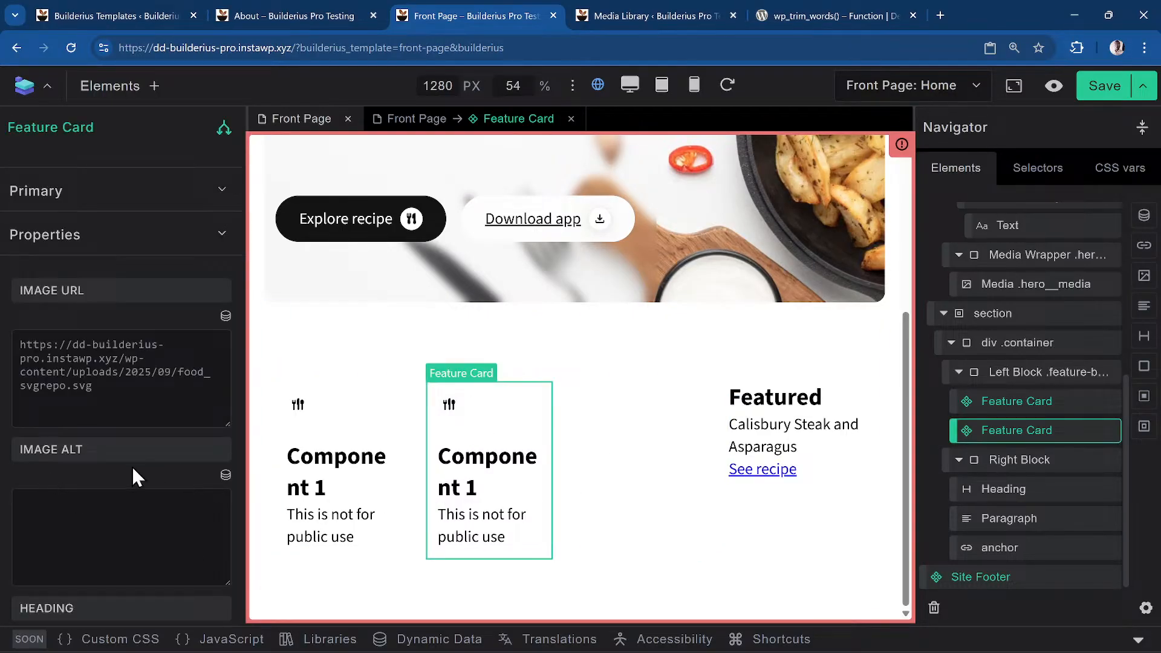
{"action": "scroll", "coordinate": [229, 477], "scroll_direction": "down", "scroll_amount": 5}
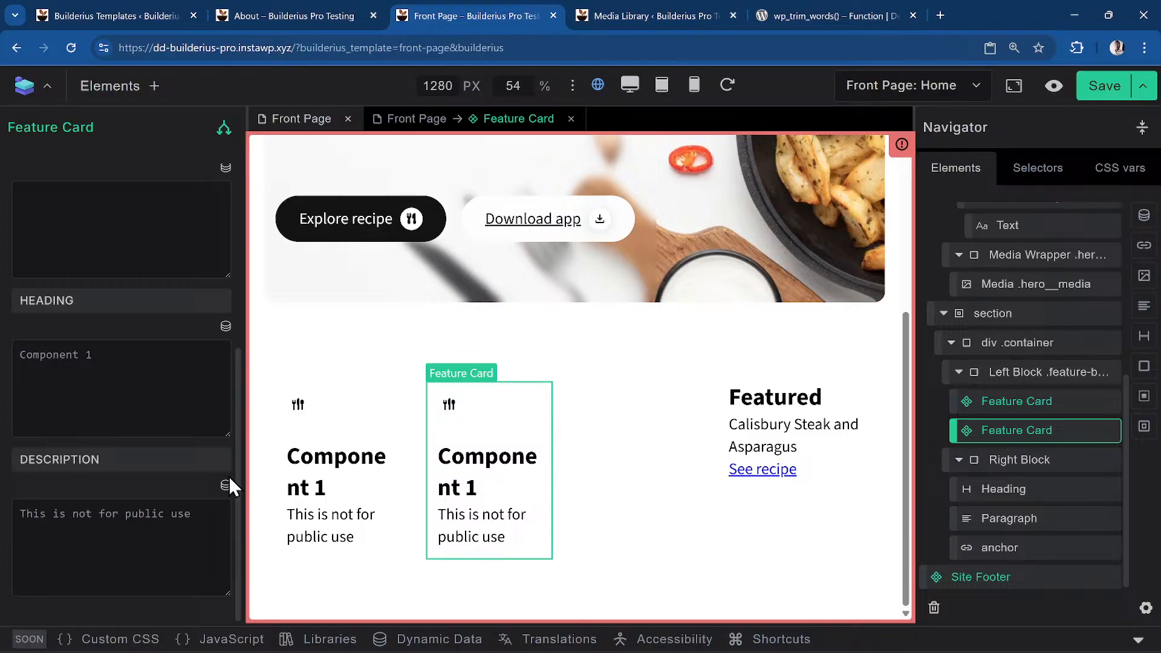
{"action": "scroll", "coordinate": [229, 477], "scroll_direction": "up", "scroll_amount": 5}
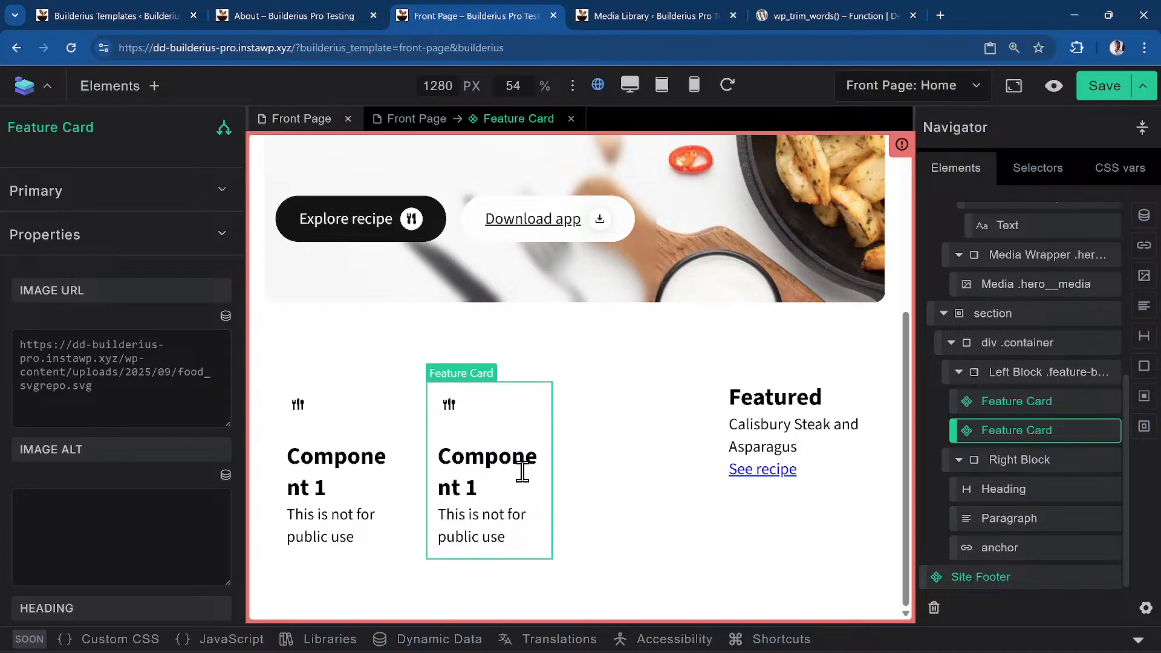
{"action": "left_click", "coordinate": [1031, 404]}
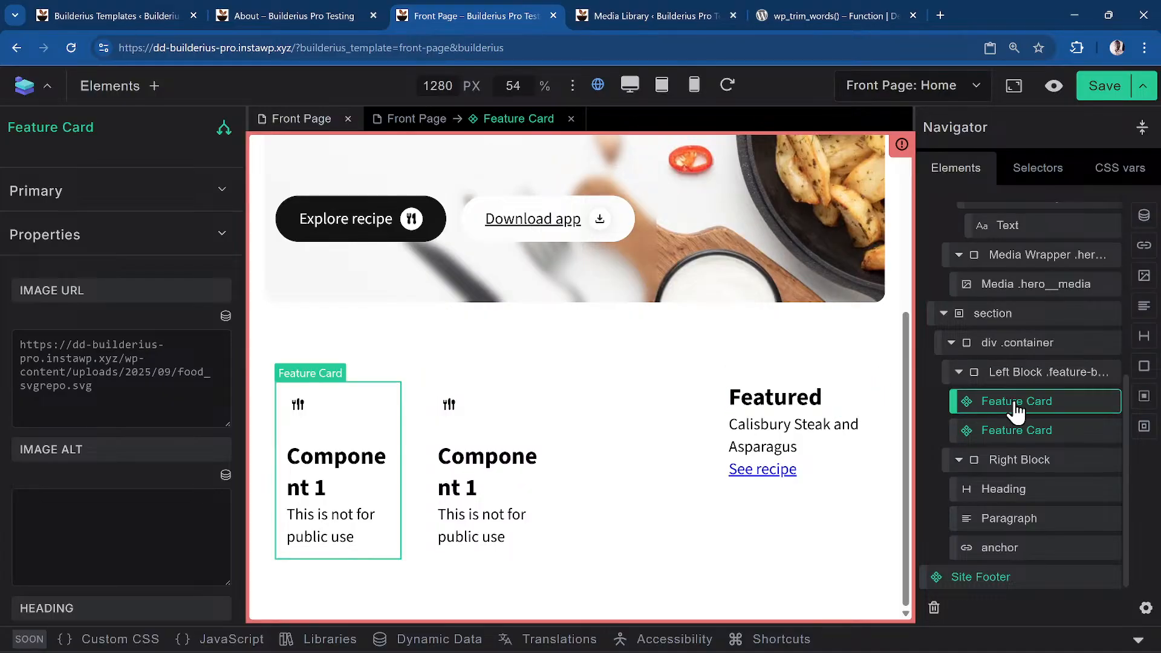
{"action": "right_click", "coordinate": [1016, 412]}
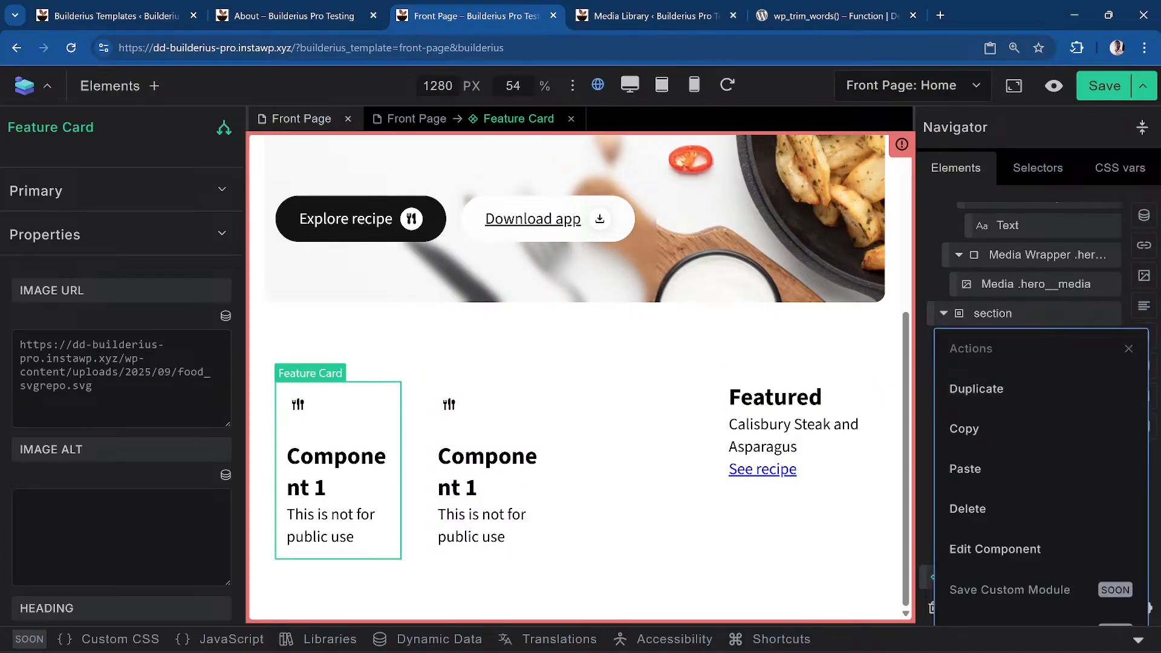
Edit the Feature Card component and add a new property
{"action": "left_click", "coordinate": [1042, 552]}
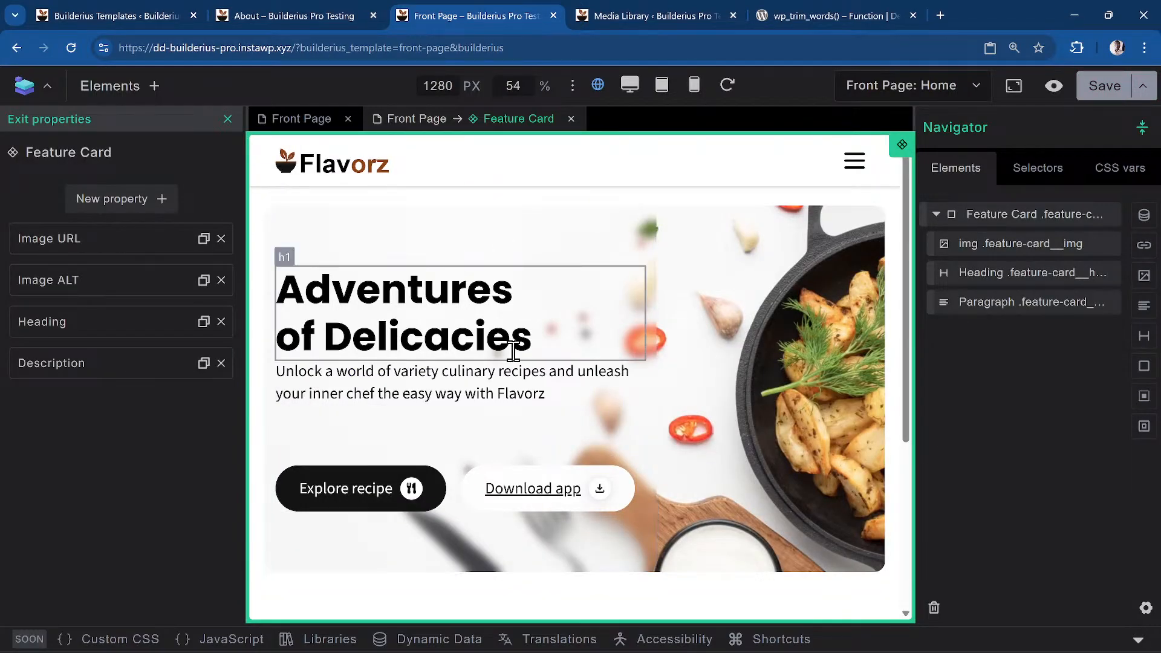
{"action": "scroll", "coordinate": [400, 429], "scroll_direction": "down", "scroll_amount": 5}
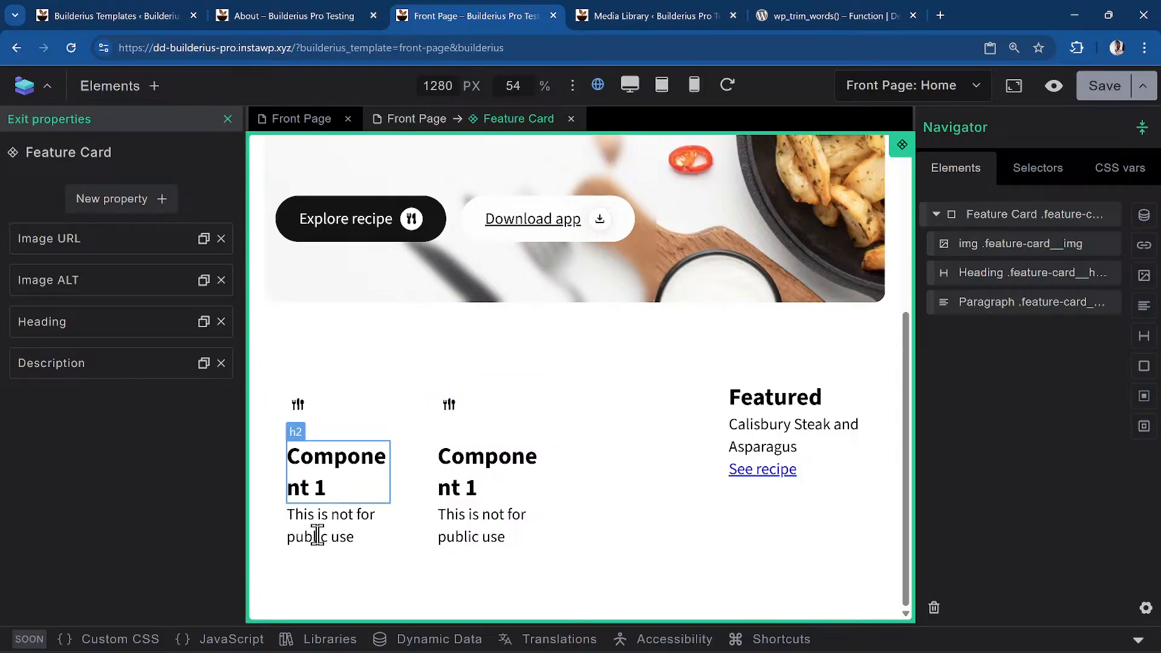
{"action": "left_click", "coordinate": [86, 203]}
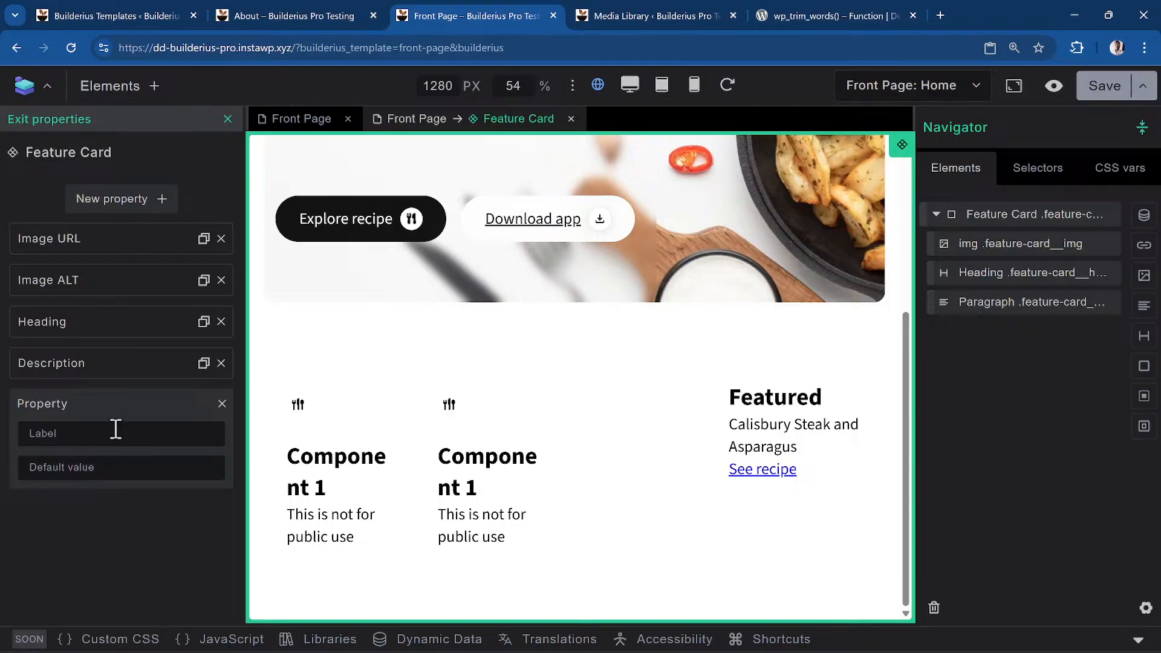
{"action": "type", "text": "d"}
{"action": "key", "text": "Tab"}
Label the new property 'Class' with default value 'bg-primary' and save the template
{"action": "double_click", "coordinate": [113, 429]}
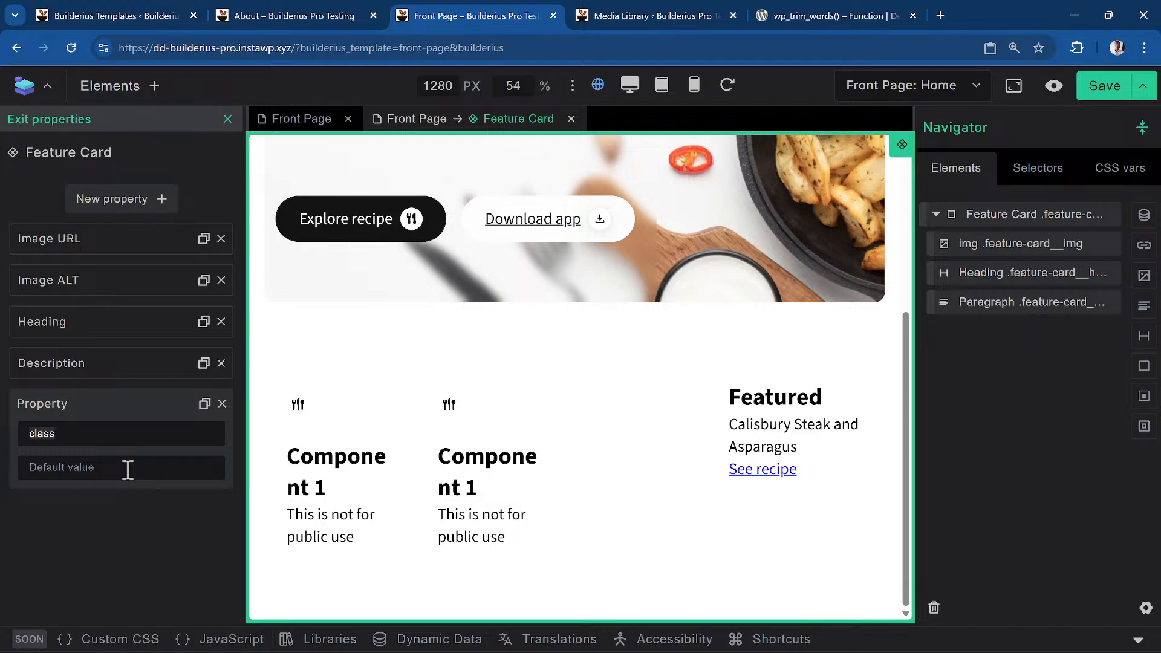
{"action": "left_click", "coordinate": [94, 434]}
{"action": "key", "text": "ctrl+a"}
{"action": "type", "text": "Class"}
{"action": "key", "text": "Tab"}
{"action": "type", "text": "bg-primary"}
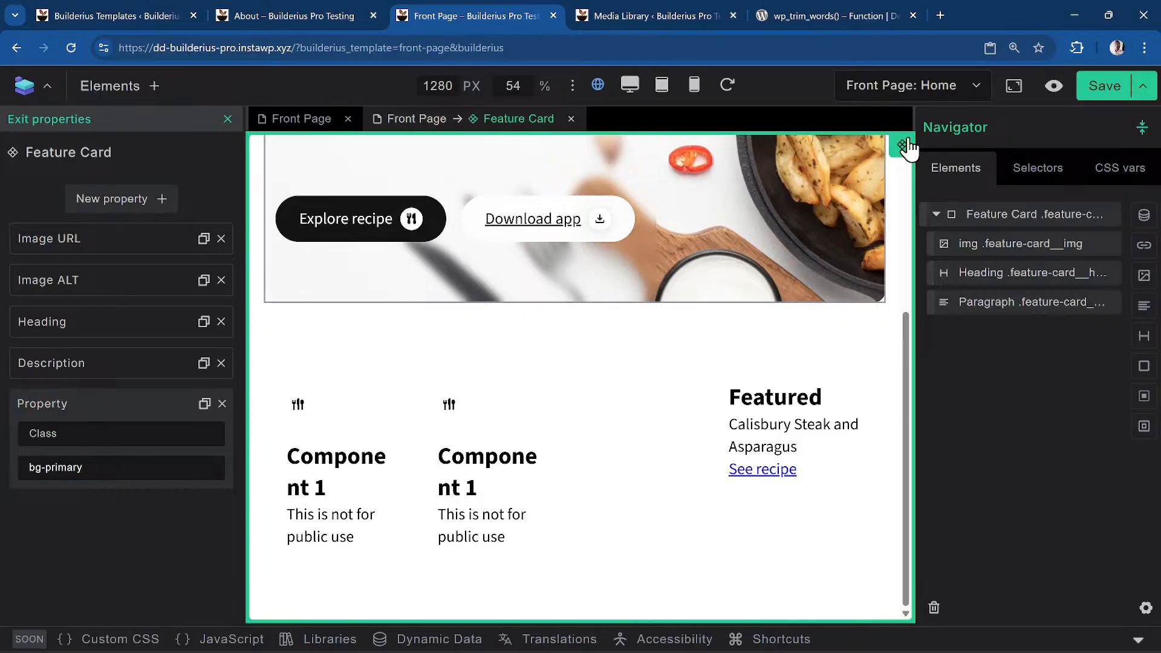
{"action": "left_click", "coordinate": [1107, 90]}
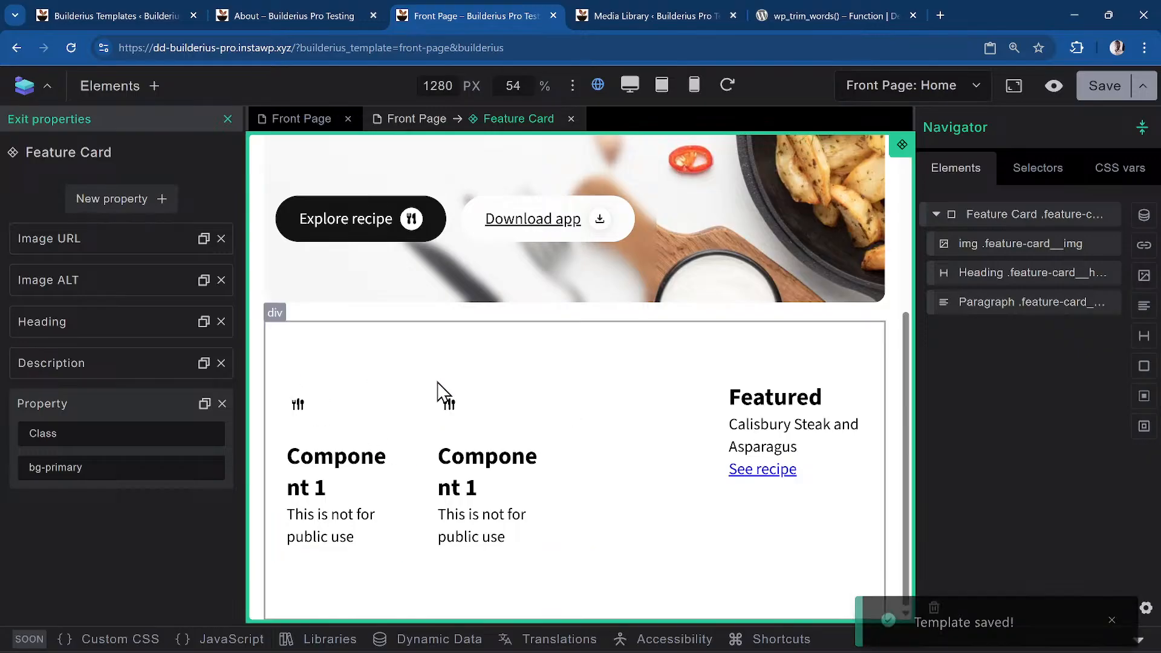
Add a 'class' attribute bound to the Class property on the root Feature Card element, then save
{"action": "left_click", "coordinate": [1021, 219]}
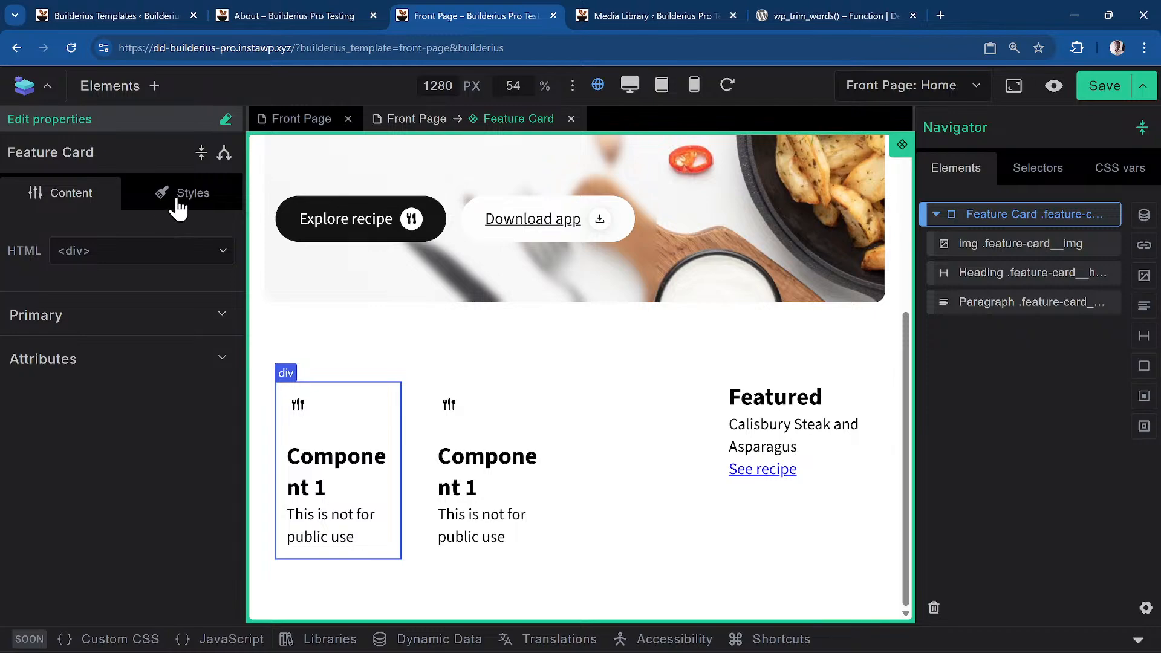
{"action": "left_click", "coordinate": [91, 372]}
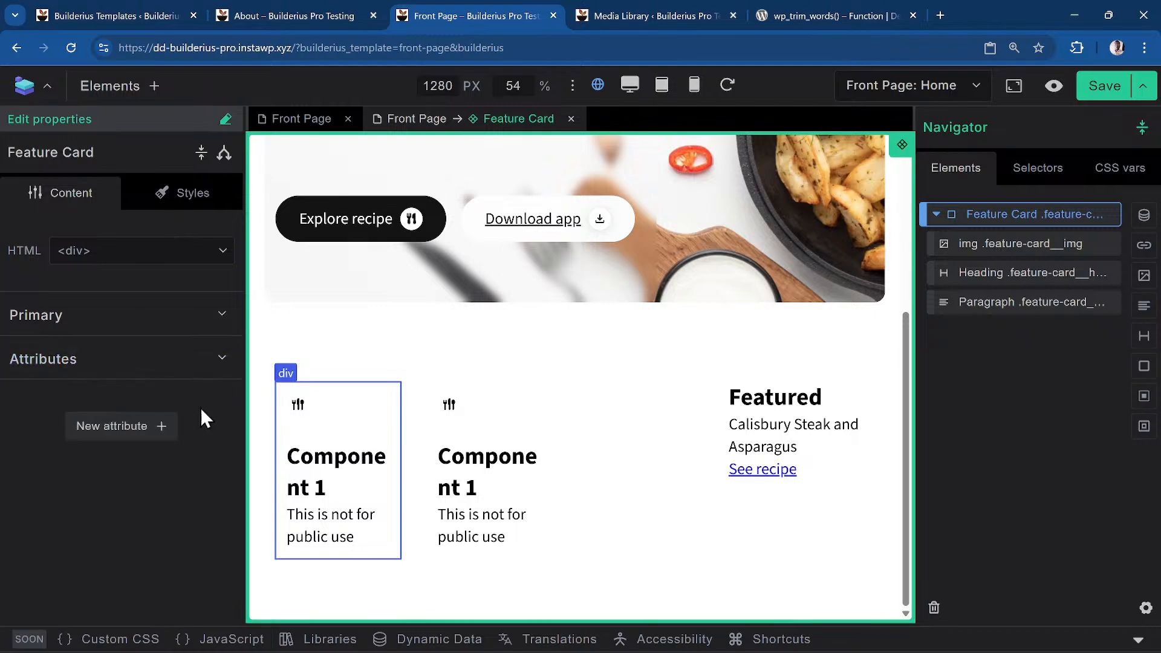
{"action": "left_click", "coordinate": [138, 447]}
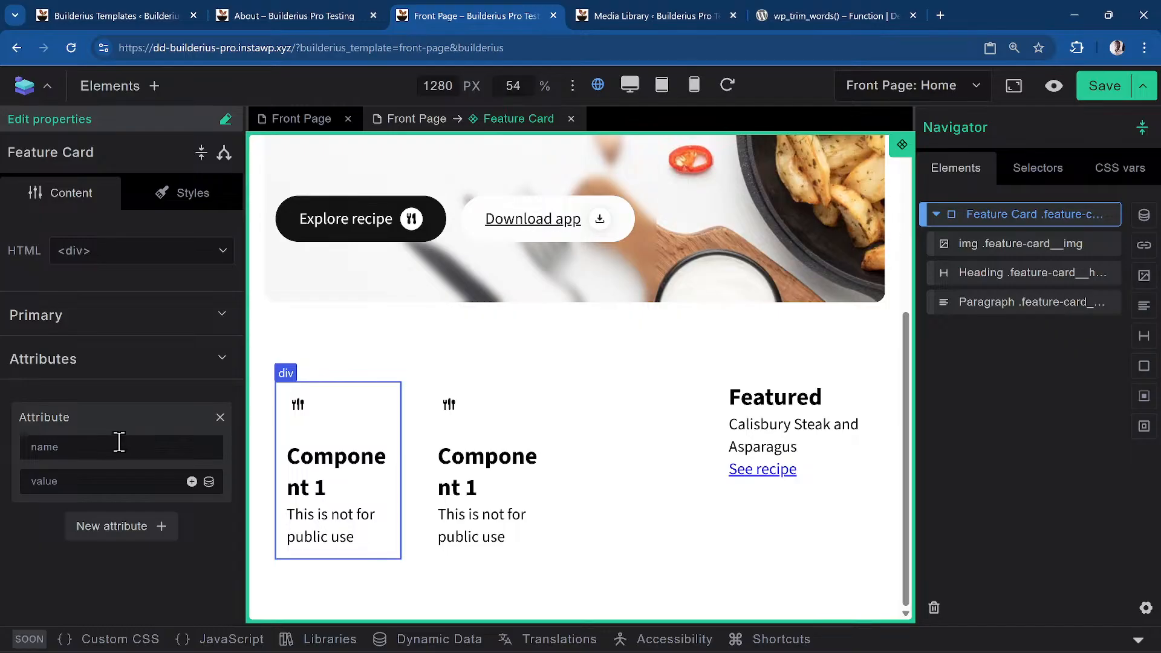
{"action": "type", "text": "class"}
{"action": "left_click", "coordinate": [192, 481]}
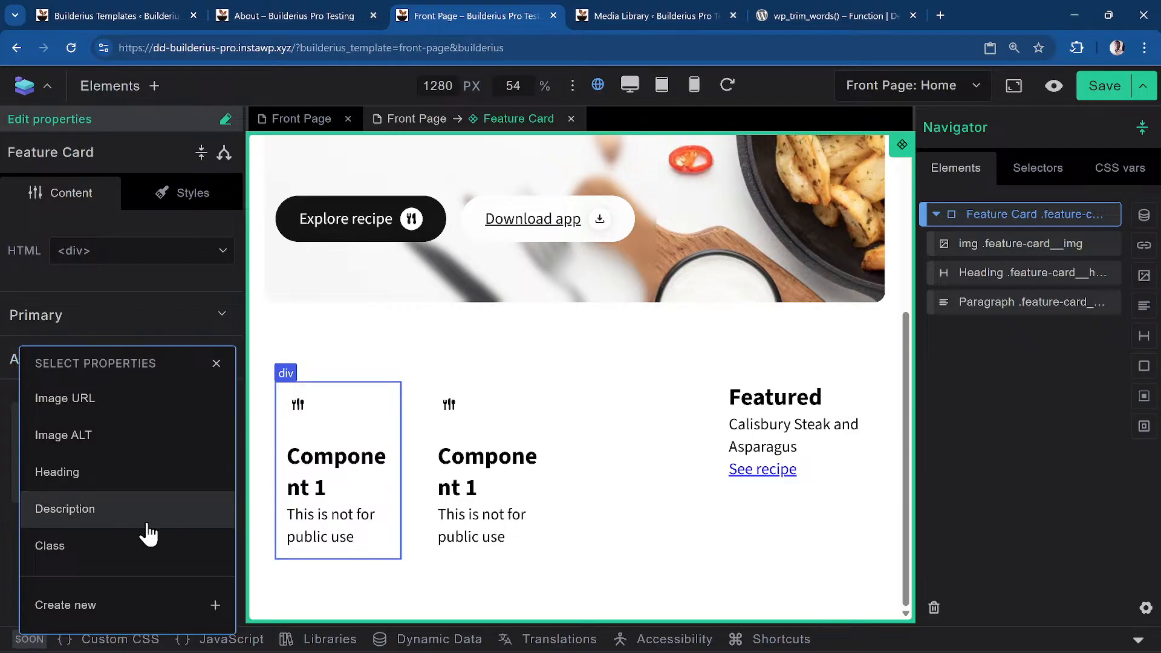
{"action": "left_click", "coordinate": [129, 552]}
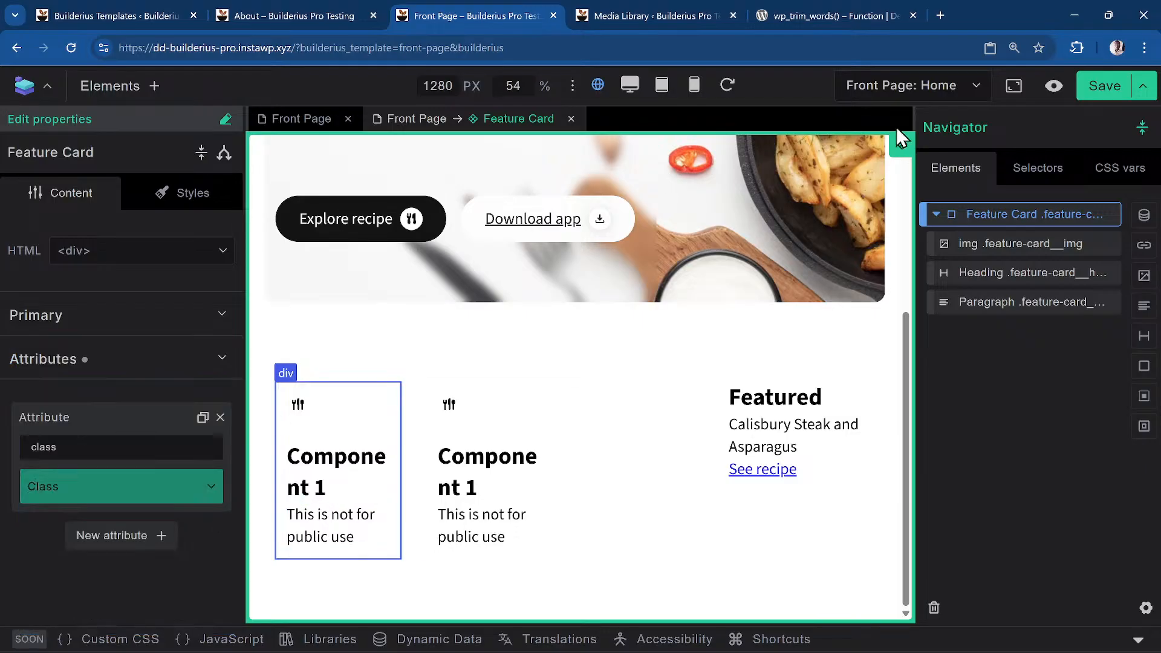
{"action": "left_click", "coordinate": [1104, 85]}
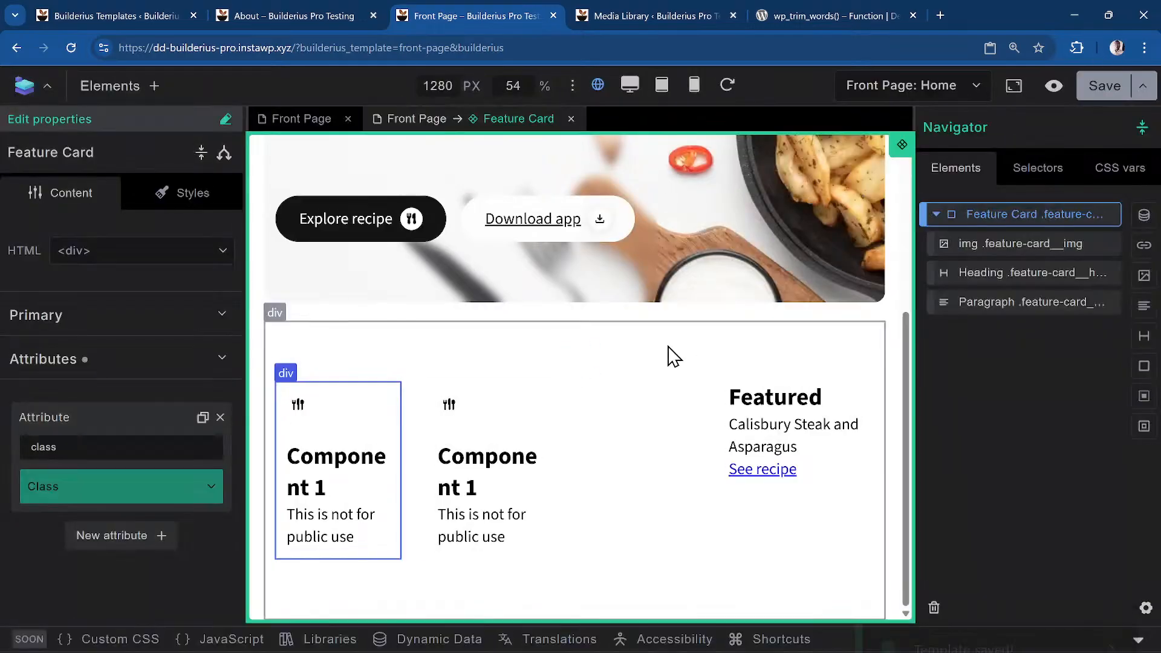
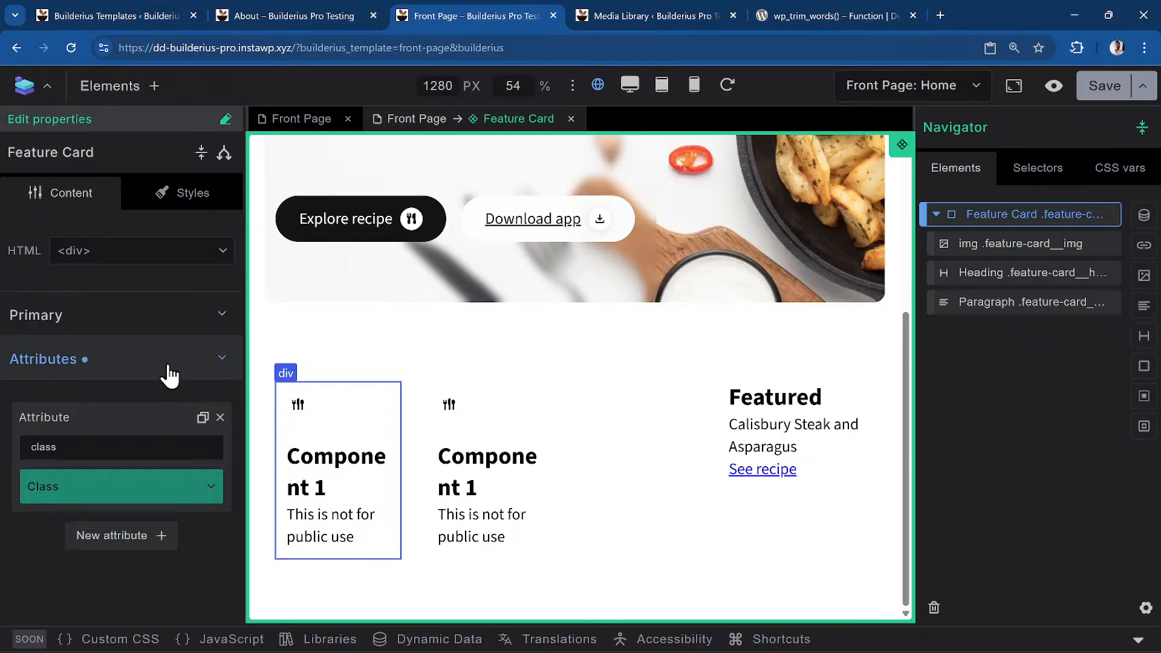
Look over the Feature Card's background style options, then return to its content settings
{"action": "left_click", "coordinate": [216, 200]}
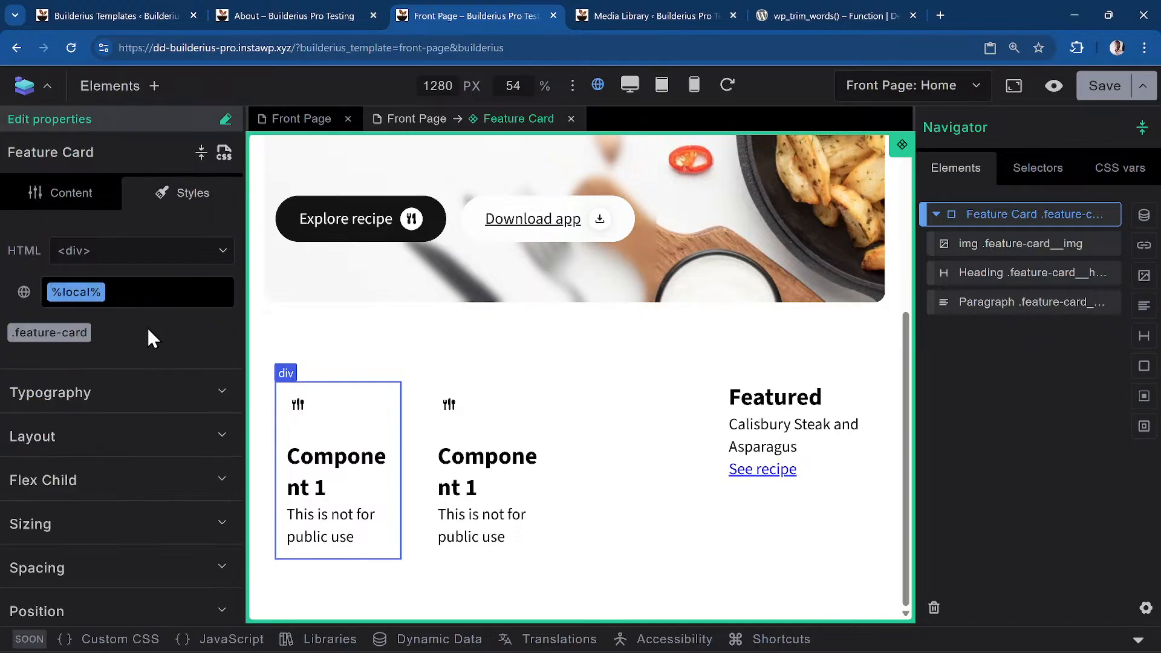
{"action": "scroll", "coordinate": [152, 379], "scroll_direction": "down", "scroll_amount": 3}
{"action": "left_click", "coordinate": [161, 466]}
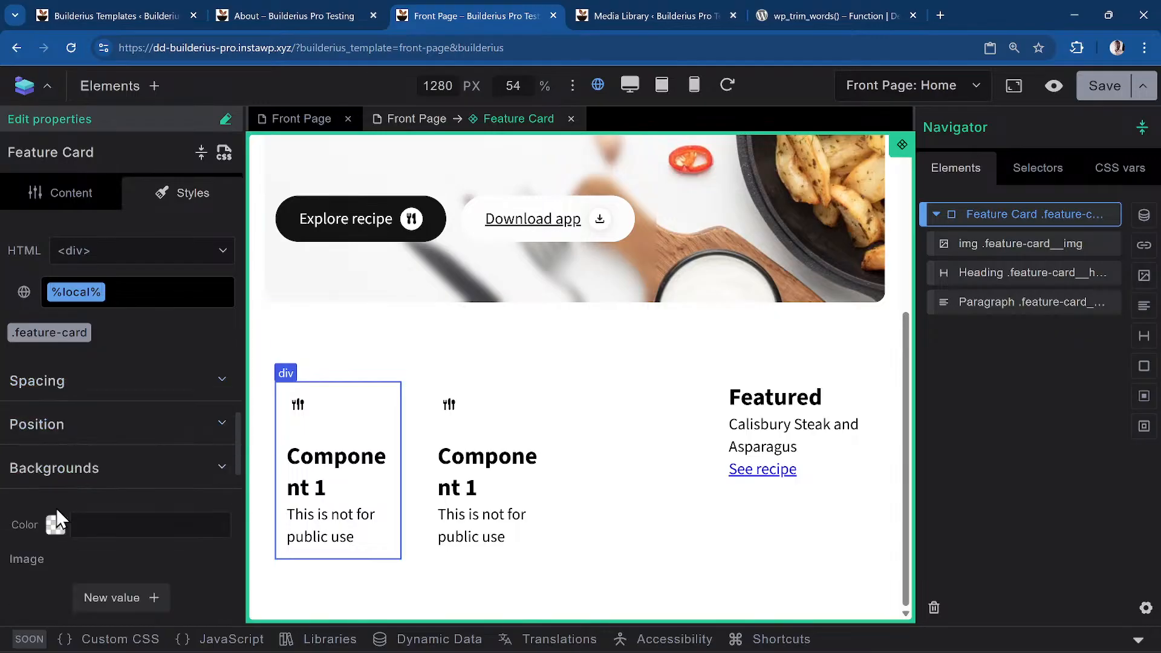
{"action": "left_click", "coordinate": [196, 466]}
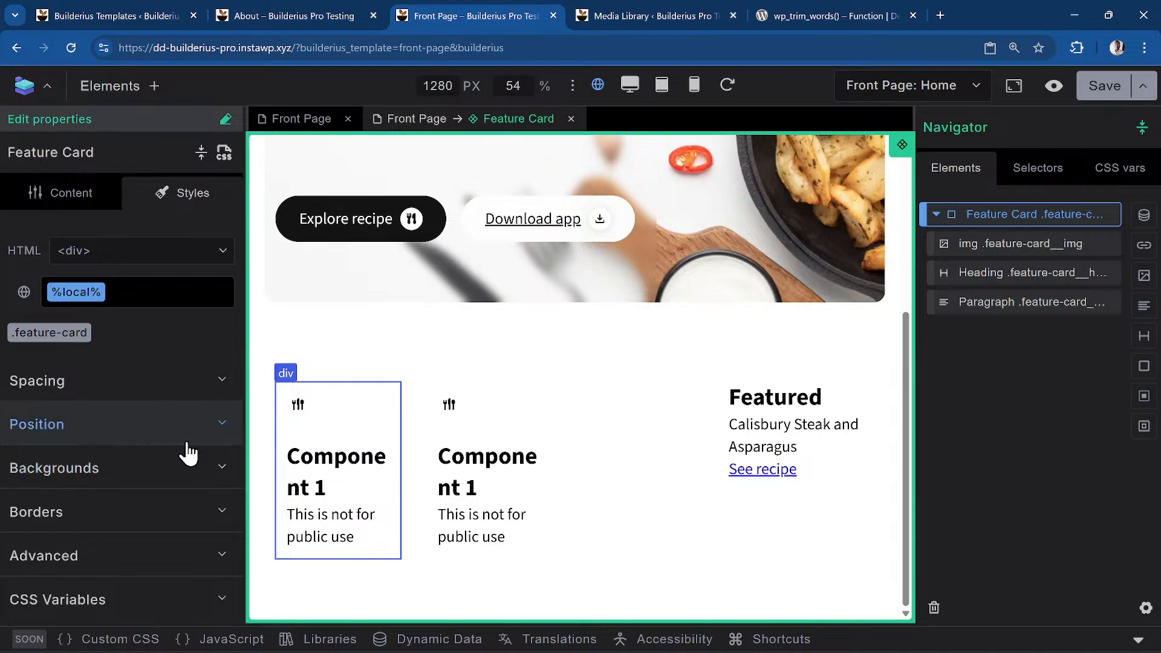
{"action": "scroll", "coordinate": [175, 441], "scroll_direction": "up", "scroll_amount": 2}
{"action": "scroll", "coordinate": [176, 441], "scroll_direction": "up", "scroll_amount": 2}
{"action": "left_click", "coordinate": [54, 193]}
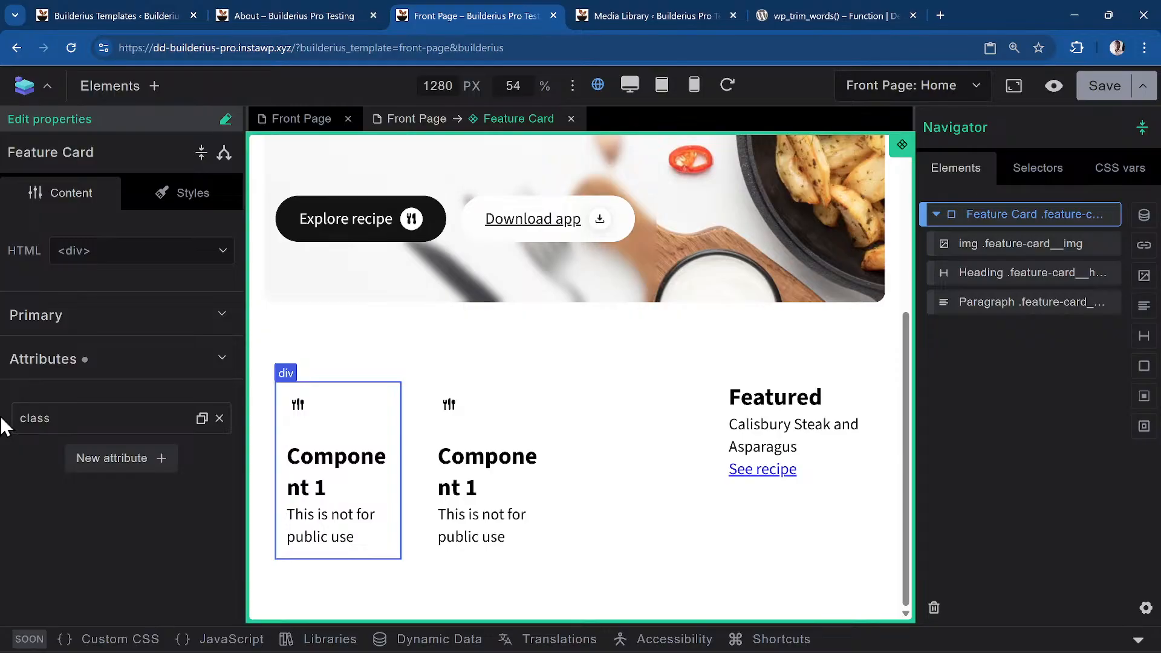
Add a new Dynamic data visibility condition to Feature Card and close the conditions editor
{"action": "left_click", "coordinate": [224, 154]}
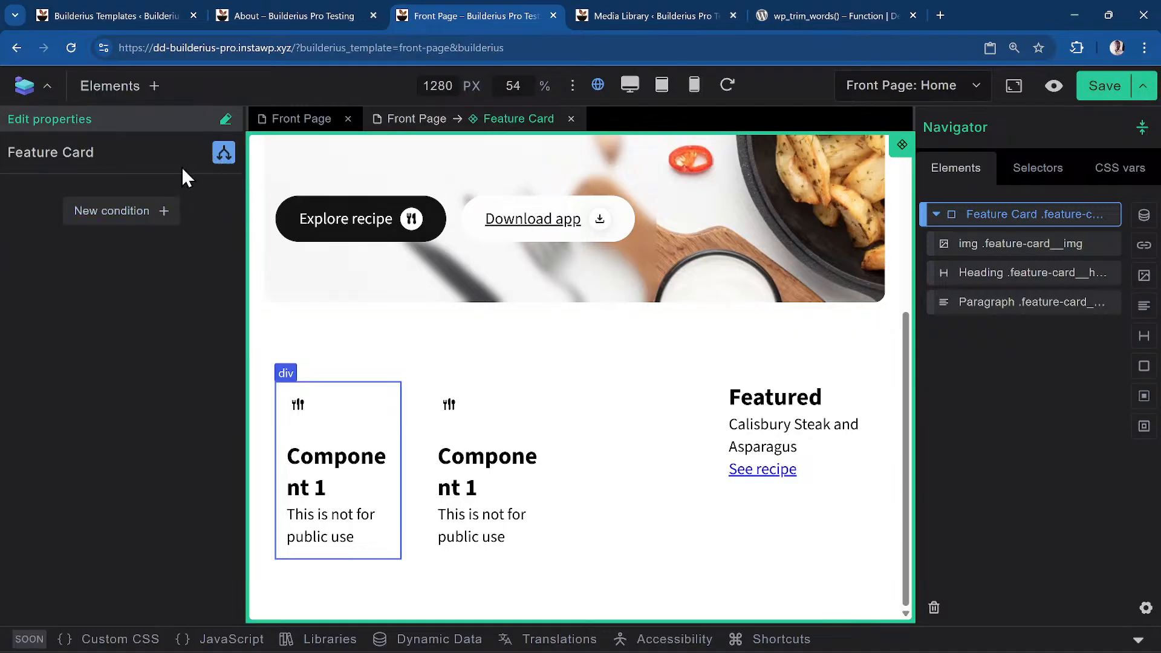
{"action": "left_click", "coordinate": [118, 226]}
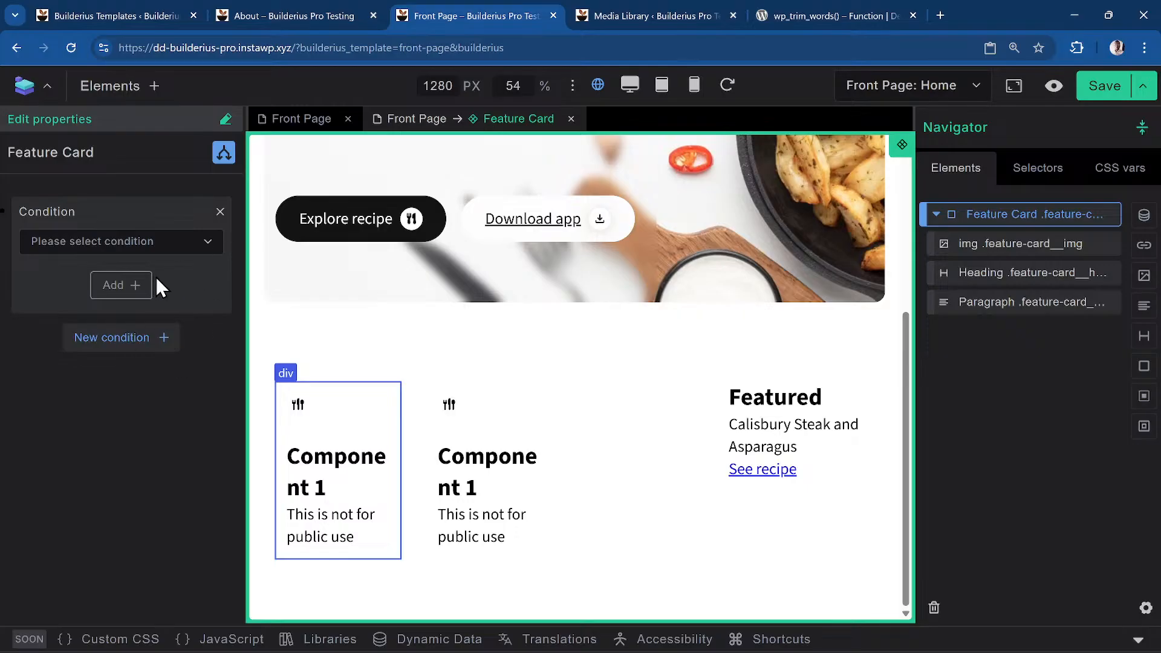
{"action": "left_click", "coordinate": [121, 244]}
{"action": "scroll", "coordinate": [148, 460], "scroll_direction": "down", "scroll_amount": 5}
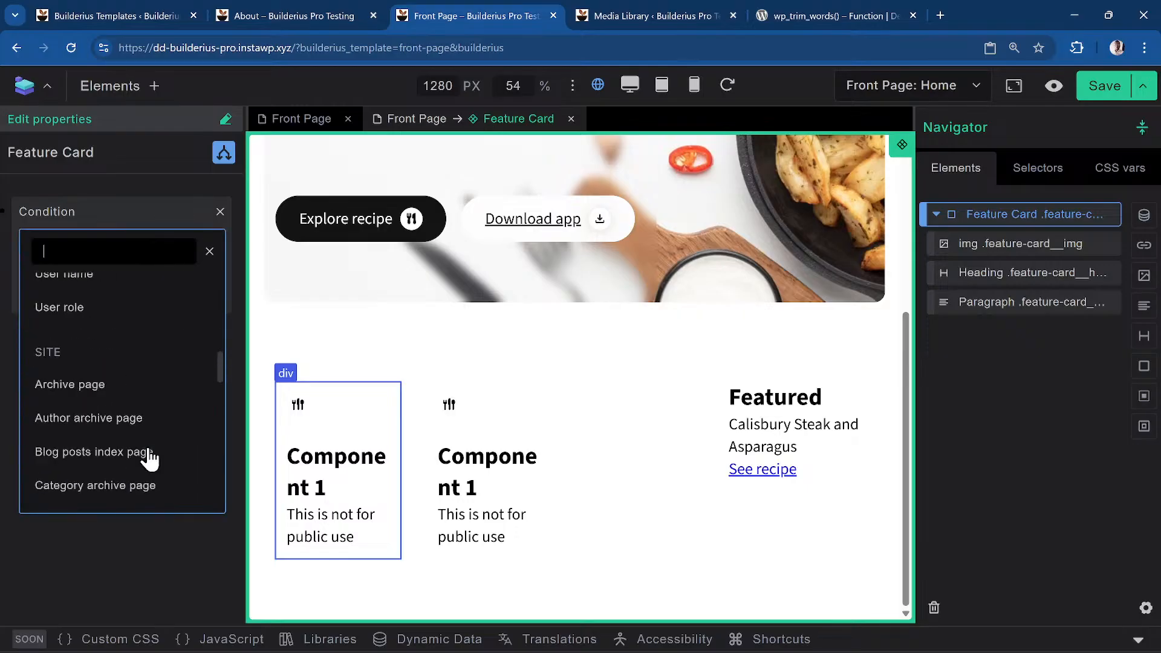
{"action": "scroll", "coordinate": [148, 460], "scroll_direction": "down", "scroll_amount": 10}
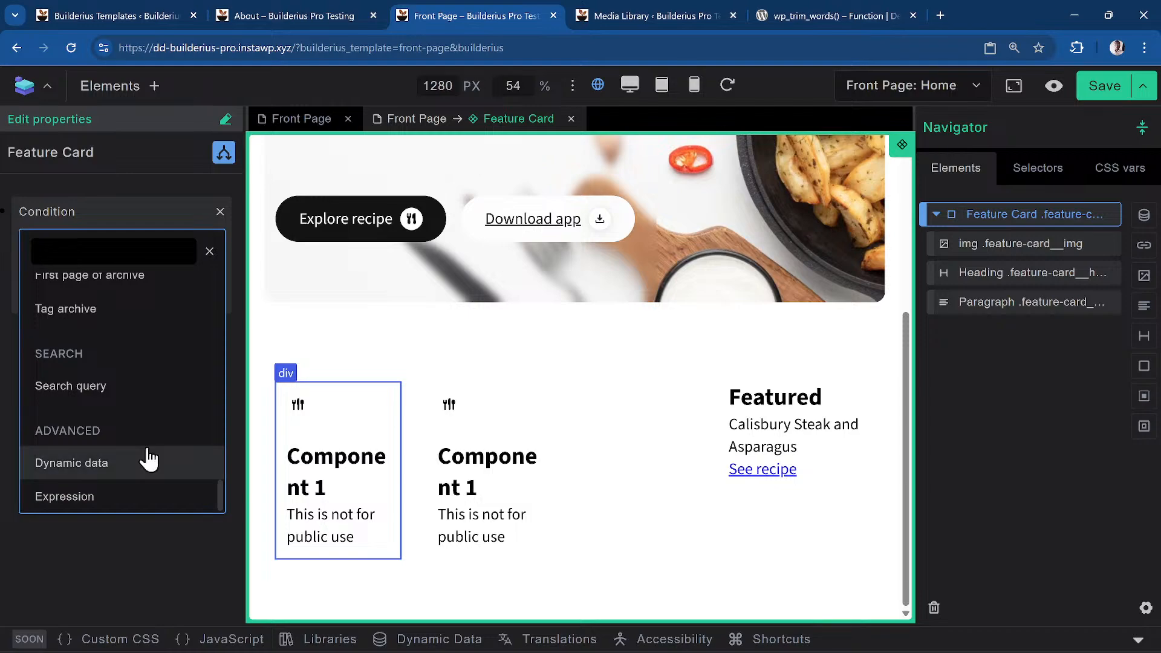
{"action": "left_click", "coordinate": [148, 462]}
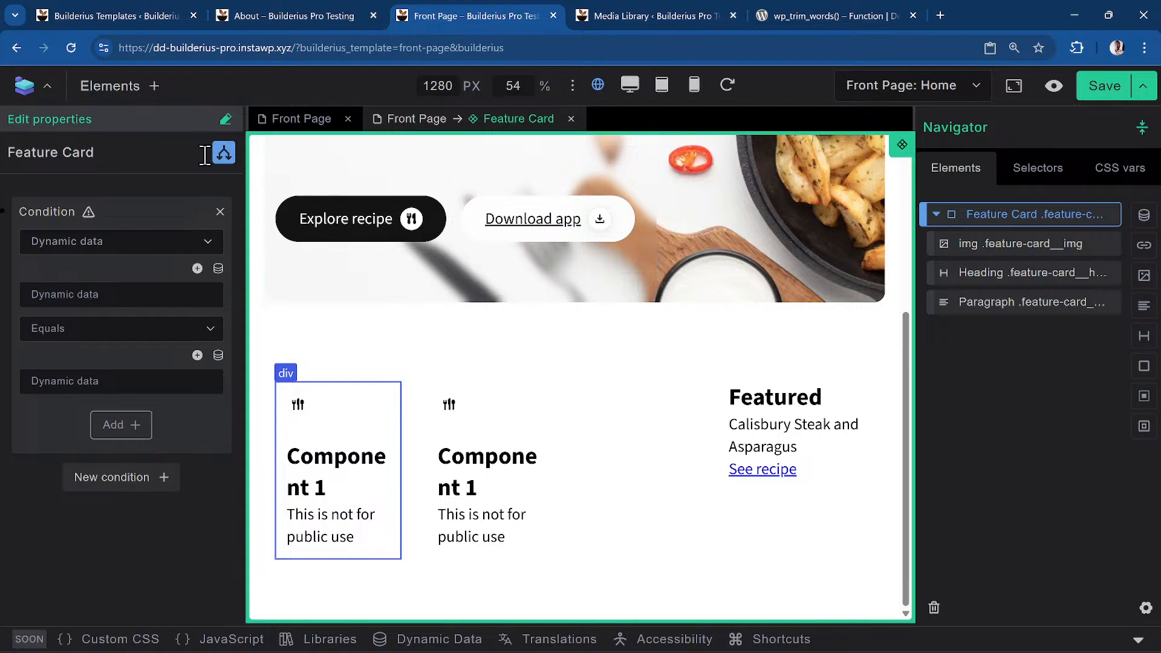
{"action": "left_click", "coordinate": [223, 155]}
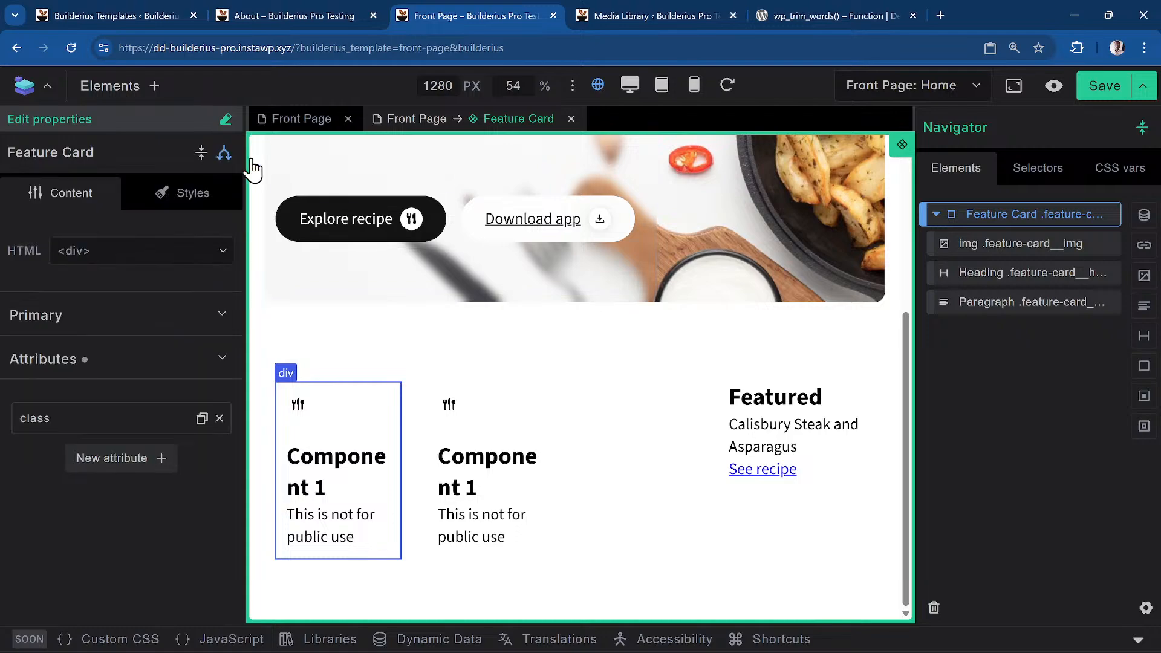
{"action": "scroll", "coordinate": [552, 430], "scroll_direction": "up", "scroll_amount": 5}
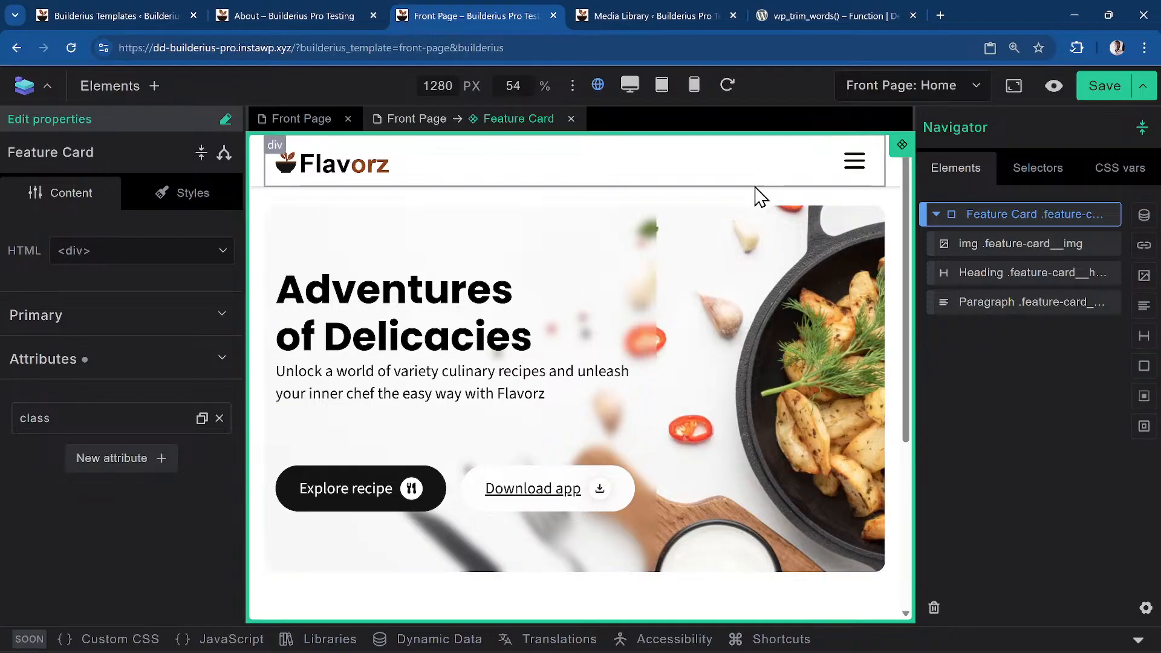
Install the Builderius Standard Settings starter from the Builderius welcome page
{"action": "left_click", "coordinate": [626, 12]}
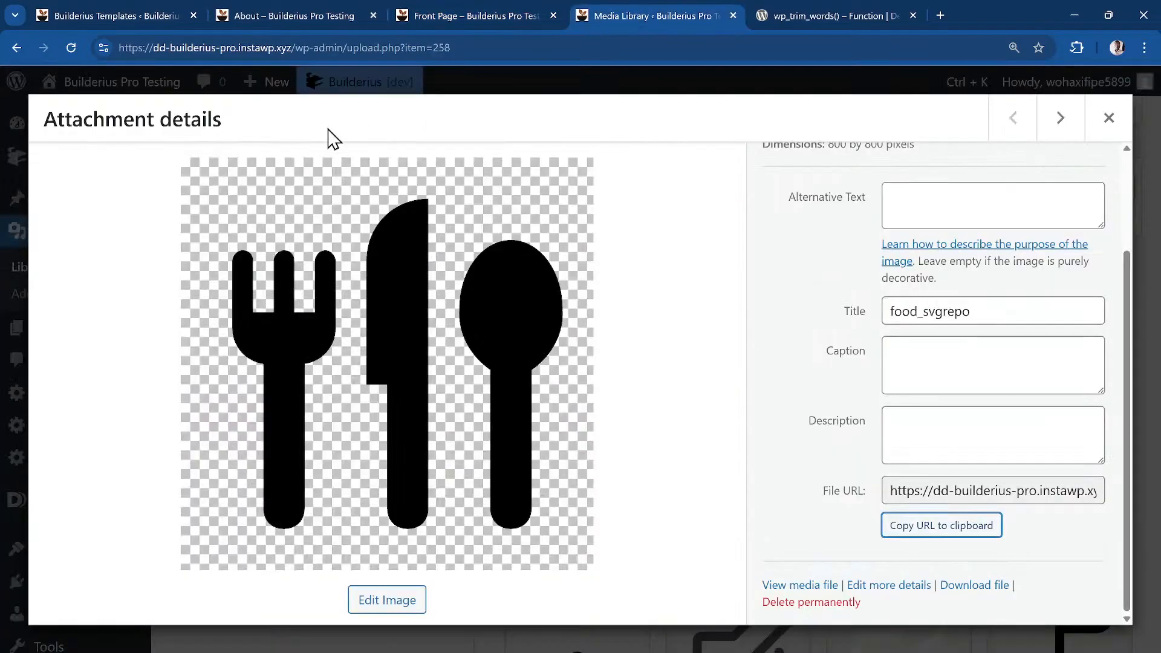
{"action": "left_click", "coordinate": [1110, 118]}
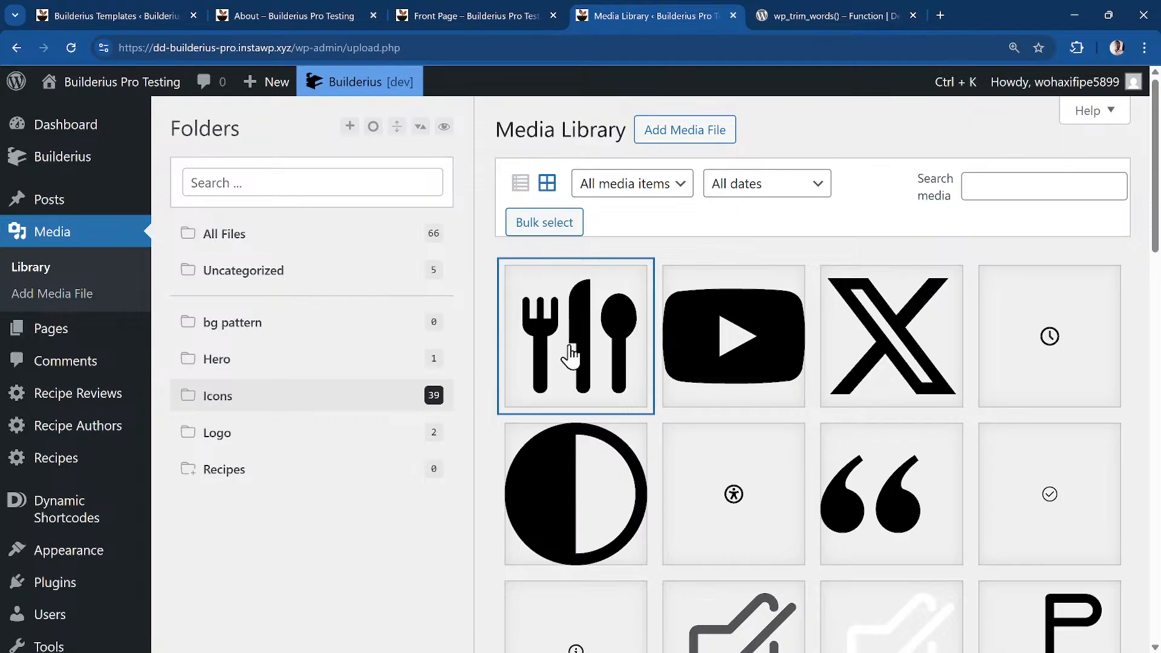
{"action": "mouse_move", "coordinate": [103, 158]}
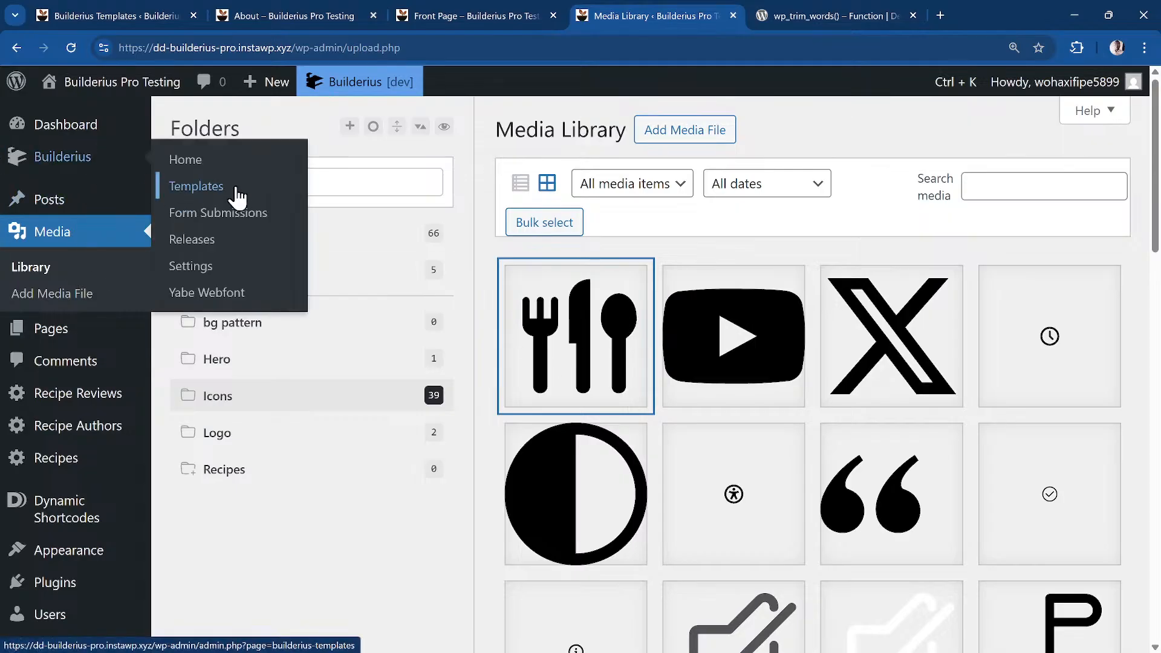
{"action": "left_click", "coordinate": [236, 167]}
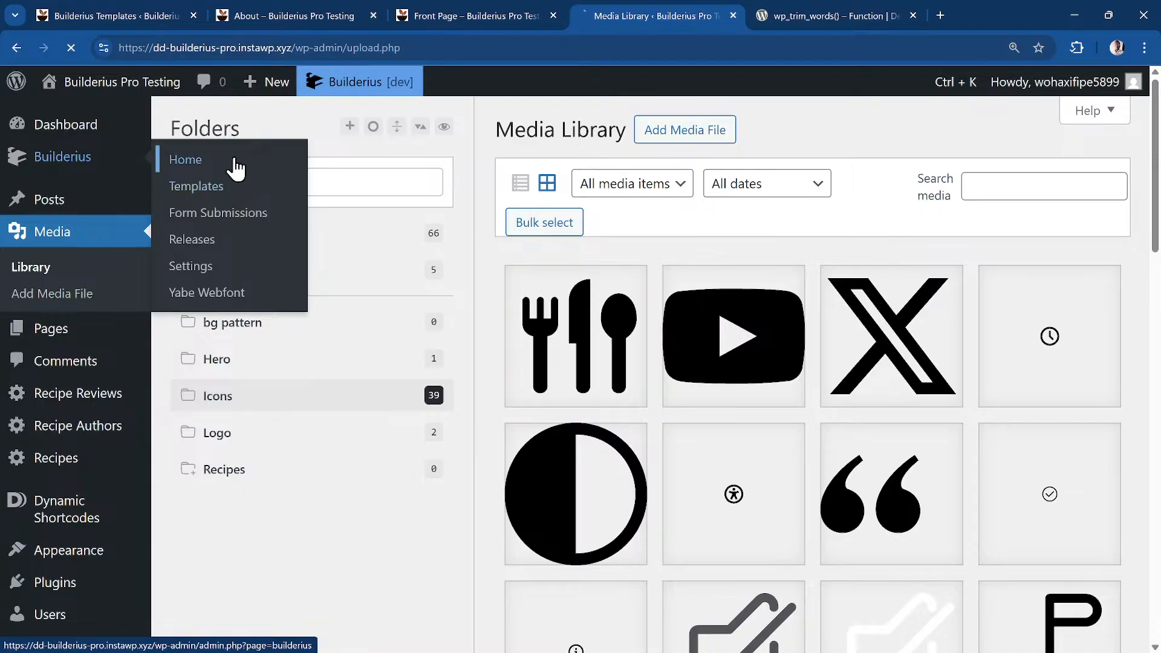
{"action": "scroll", "coordinate": [617, 405], "scroll_direction": "down", "scroll_amount": 4}
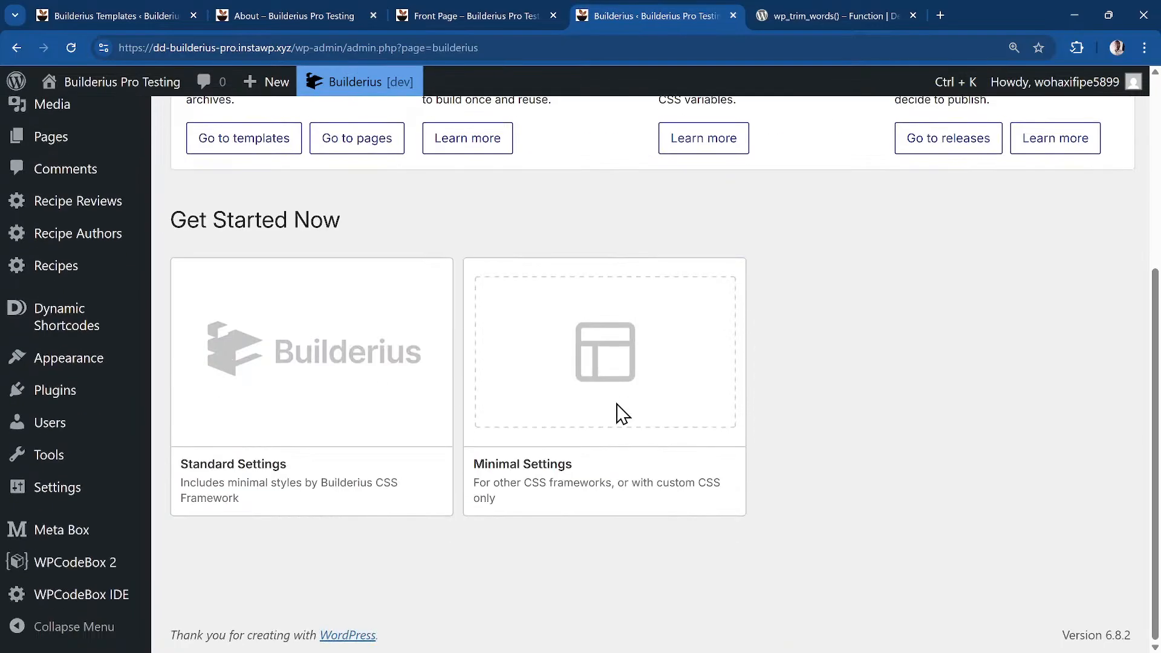
{"action": "left_click", "coordinate": [282, 422]}
{"action": "left_click", "coordinate": [711, 537]}
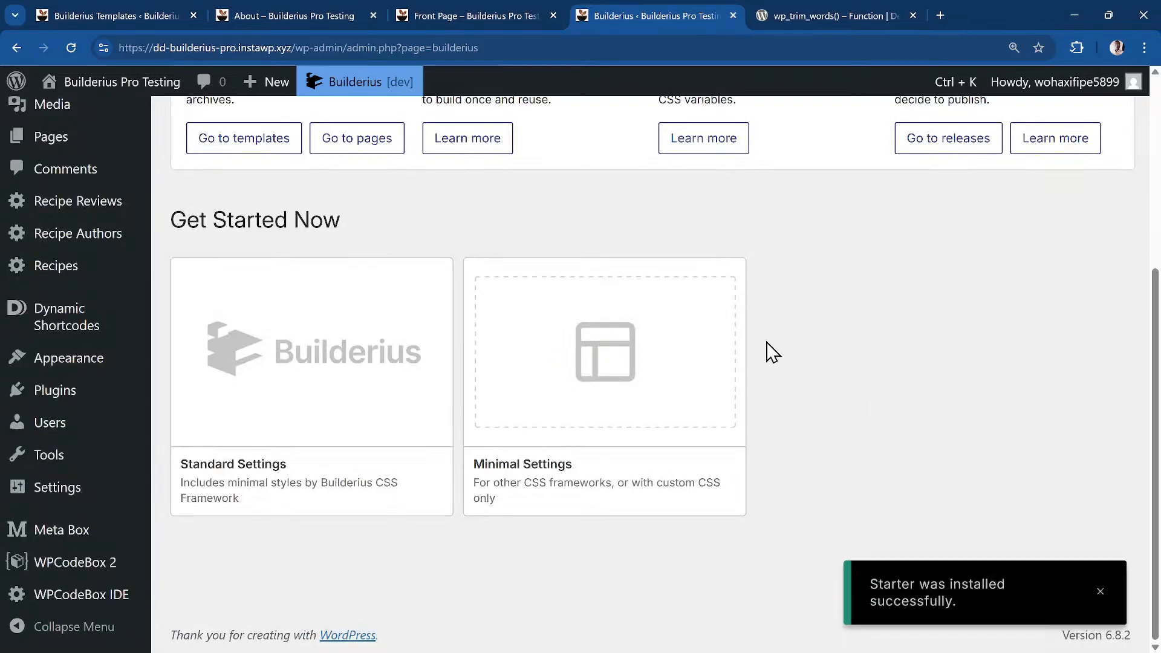
{"action": "scroll", "coordinate": [484, 417], "scroll_direction": "up", "scroll_amount": 5}
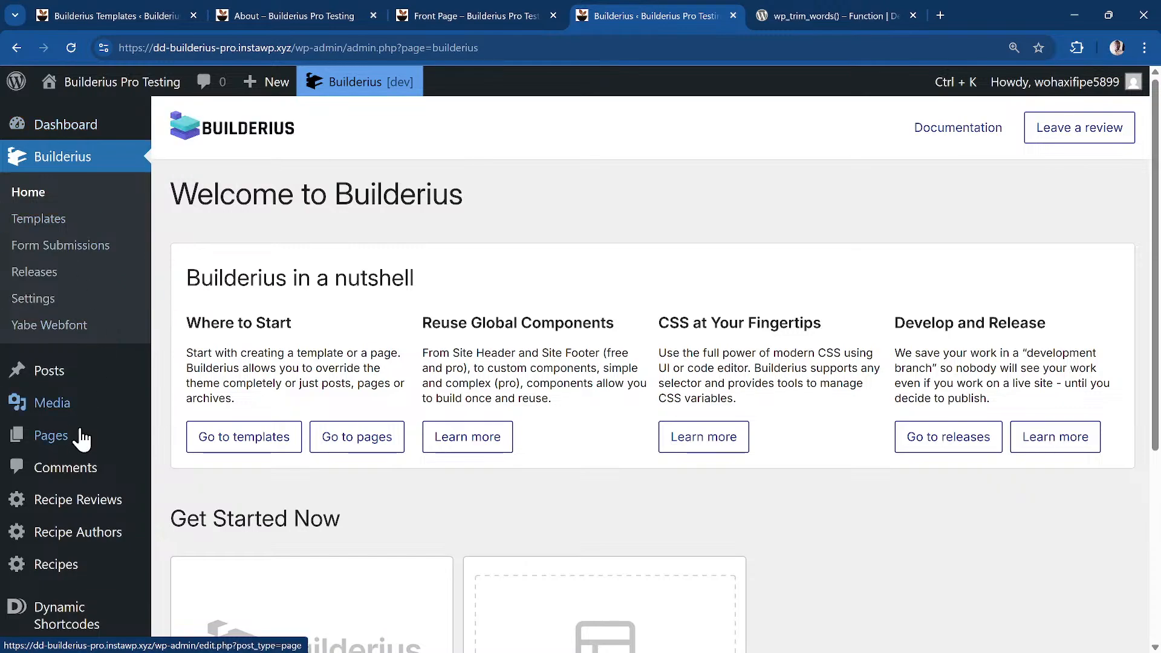
Open the About page in the Builderius editor and select its site header
{"action": "left_click", "coordinate": [76, 439]}
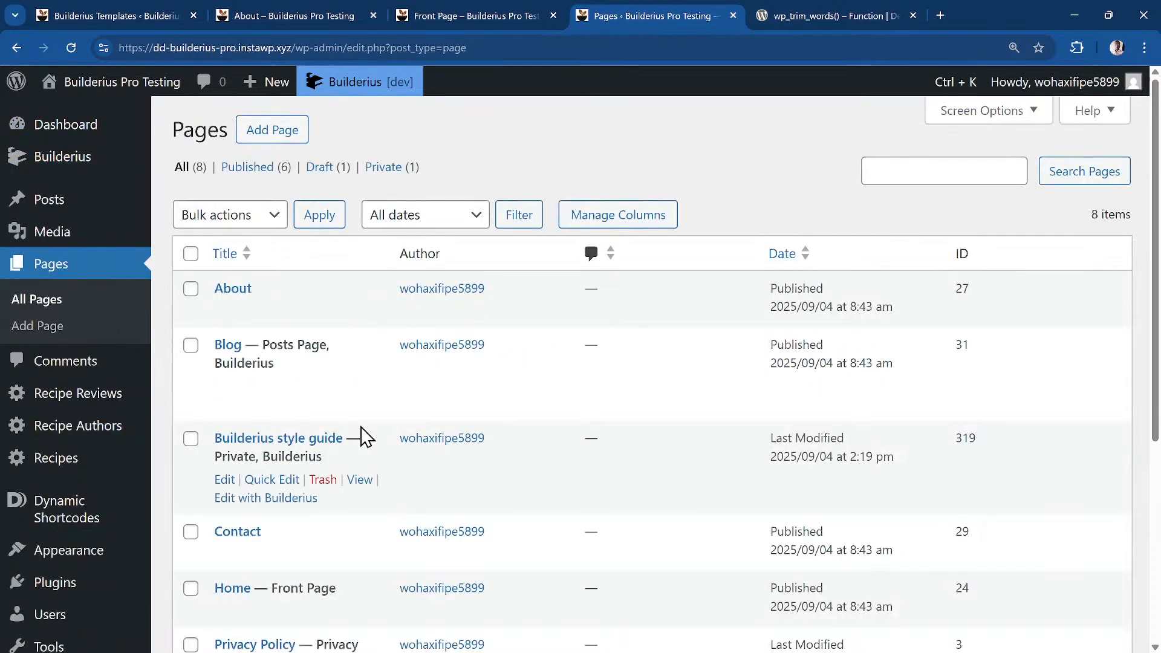
{"action": "left_click", "coordinate": [225, 311]}
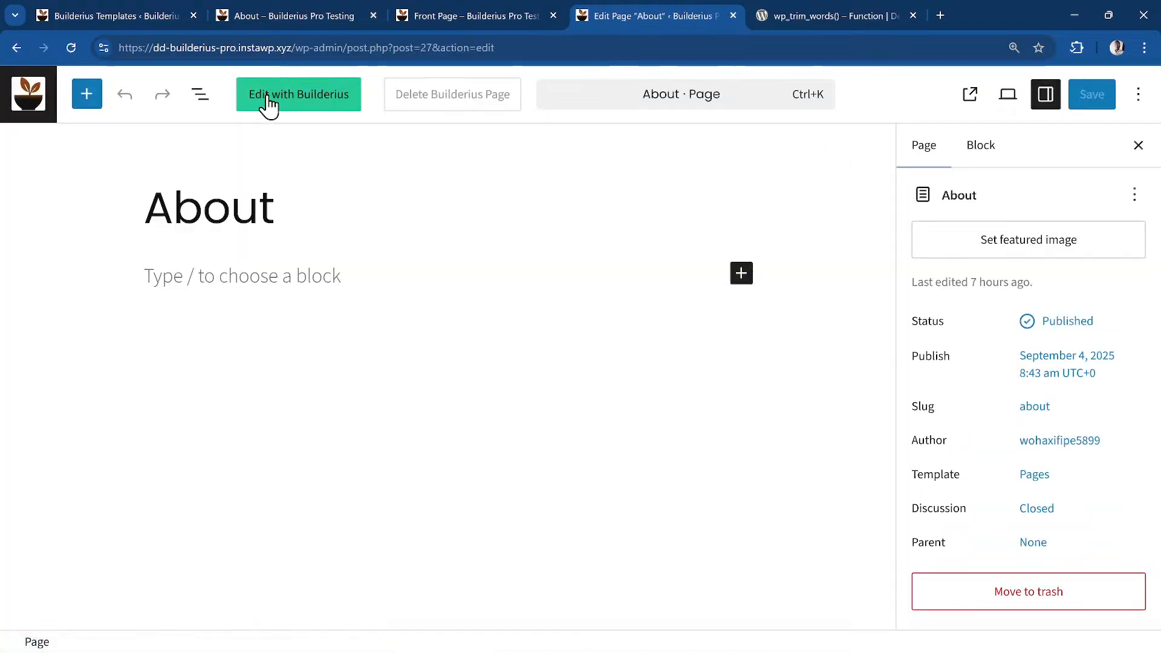
{"action": "left_click", "coordinate": [269, 98]}
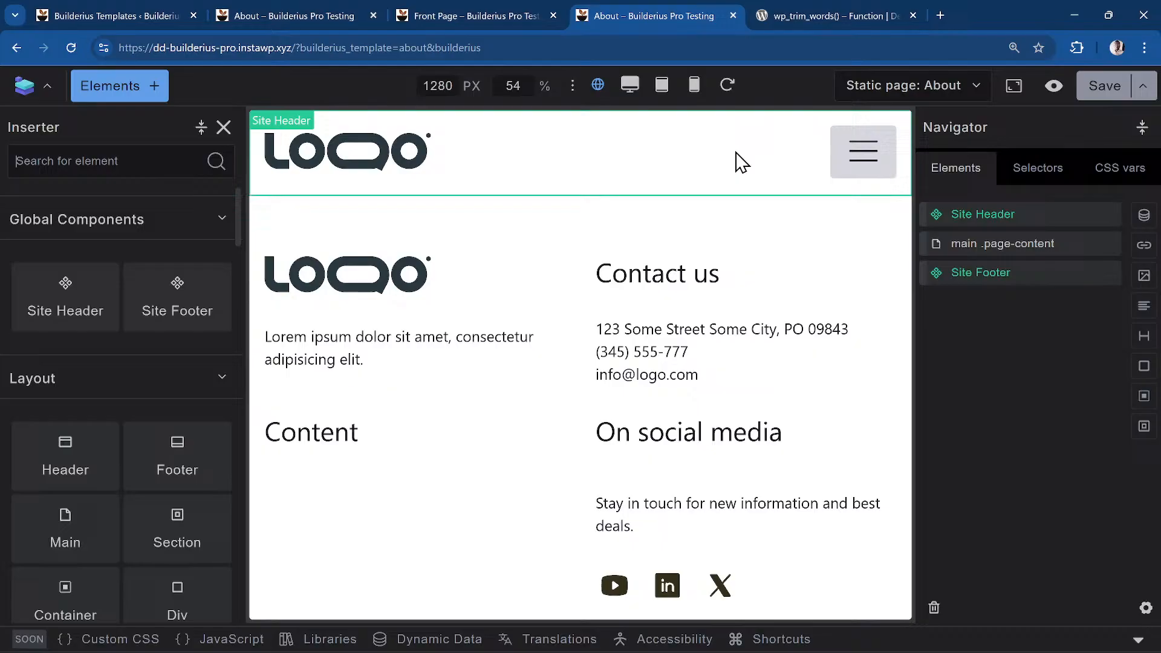
{"action": "left_click", "coordinate": [862, 155]}
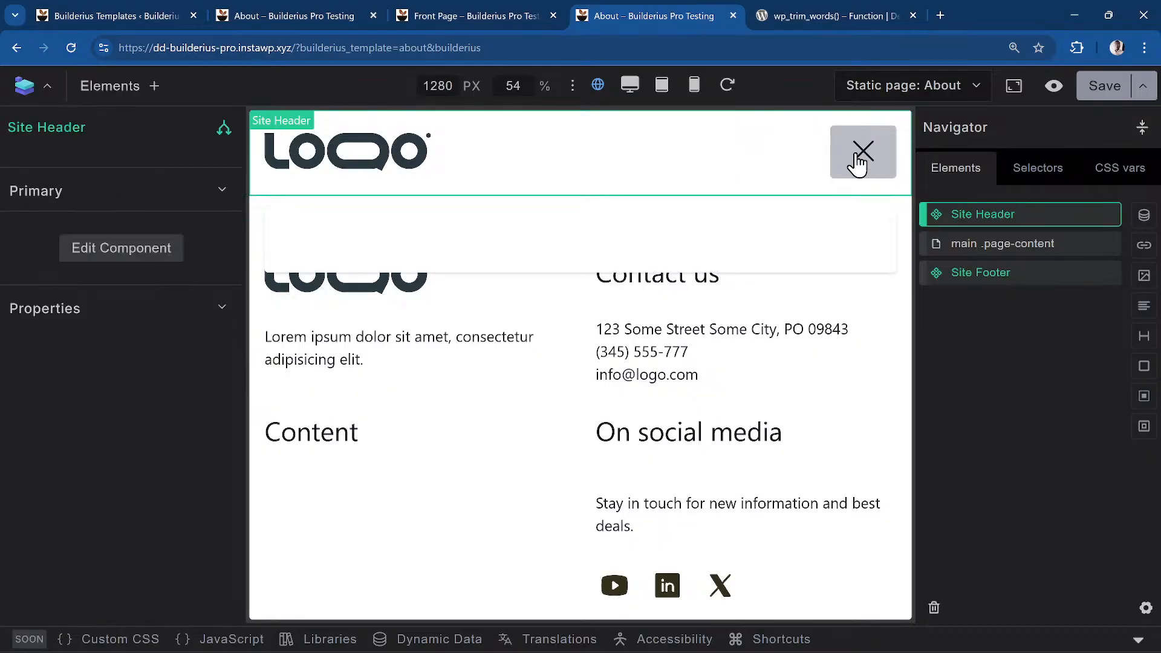
Edit the Site Header component and test its hamburger Menu Toggle by opening and closing the menu twice
{"action": "right_click", "coordinate": [1011, 219]}
{"action": "left_click", "coordinate": [1026, 427]}
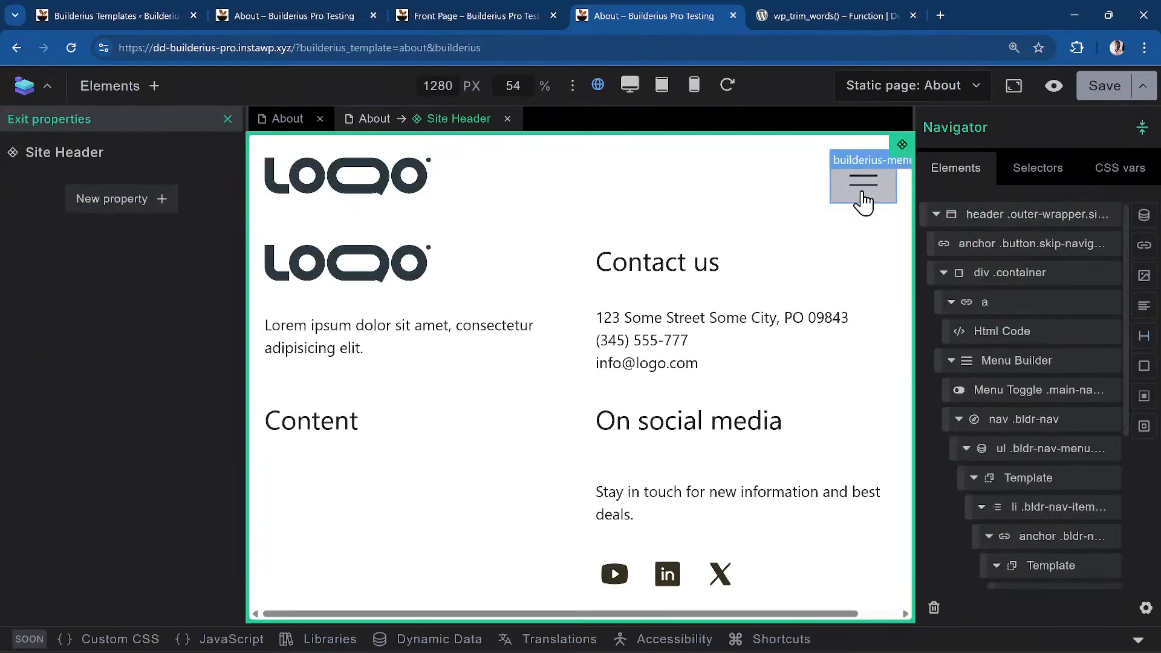
{"action": "left_click", "coordinate": [863, 201]}
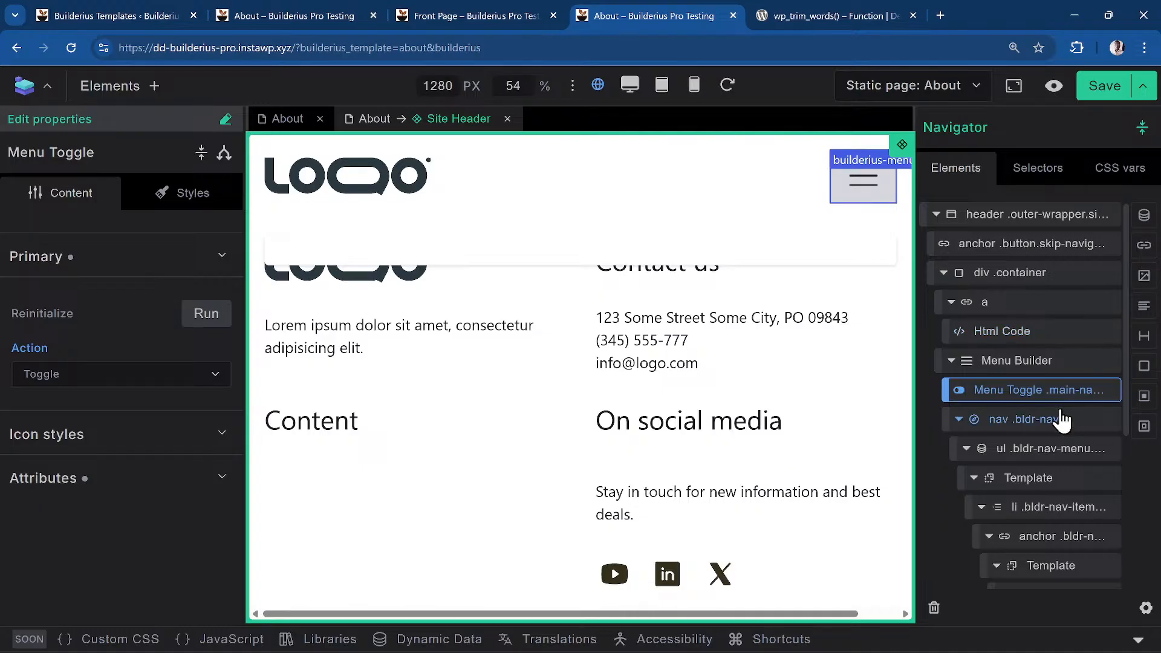
{"action": "scroll", "coordinate": [1006, 402], "scroll_direction": "down", "scroll_amount": 4}
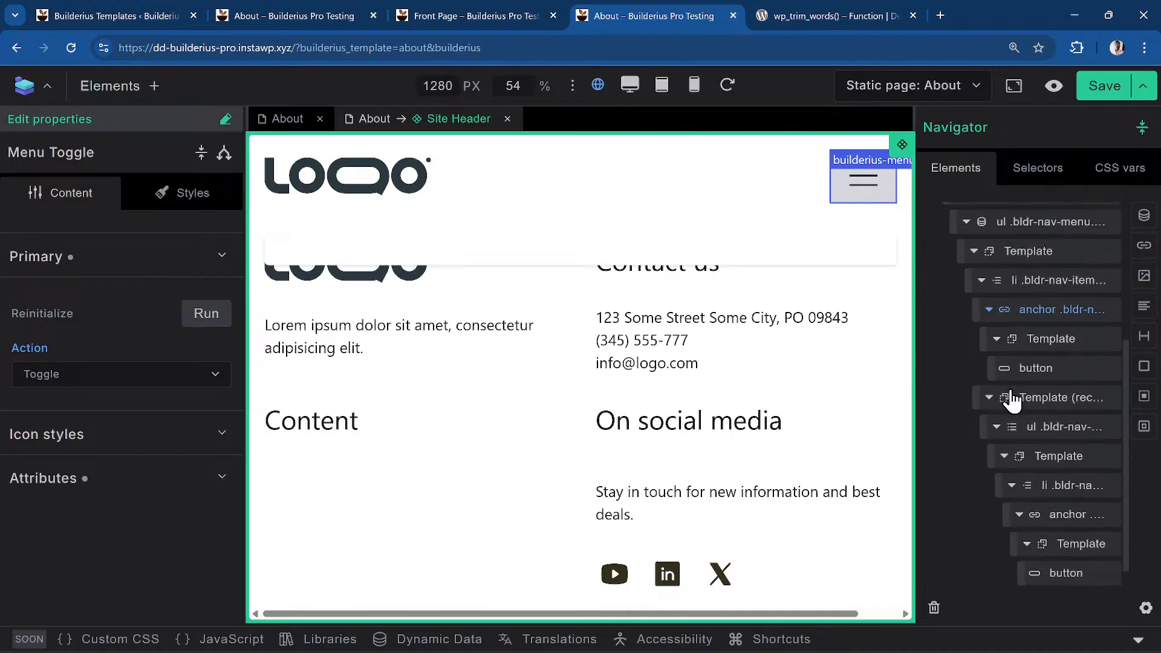
{"action": "scroll", "coordinate": [1011, 399], "scroll_direction": "up", "scroll_amount": 4}
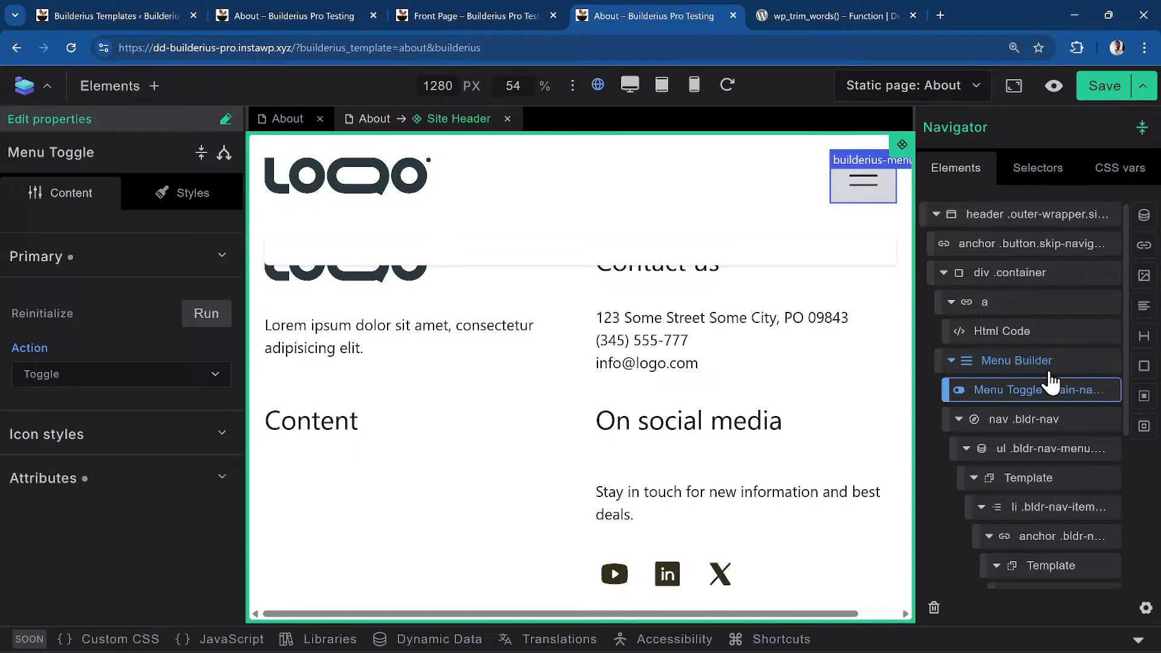
{"action": "left_click", "coordinate": [858, 199]}
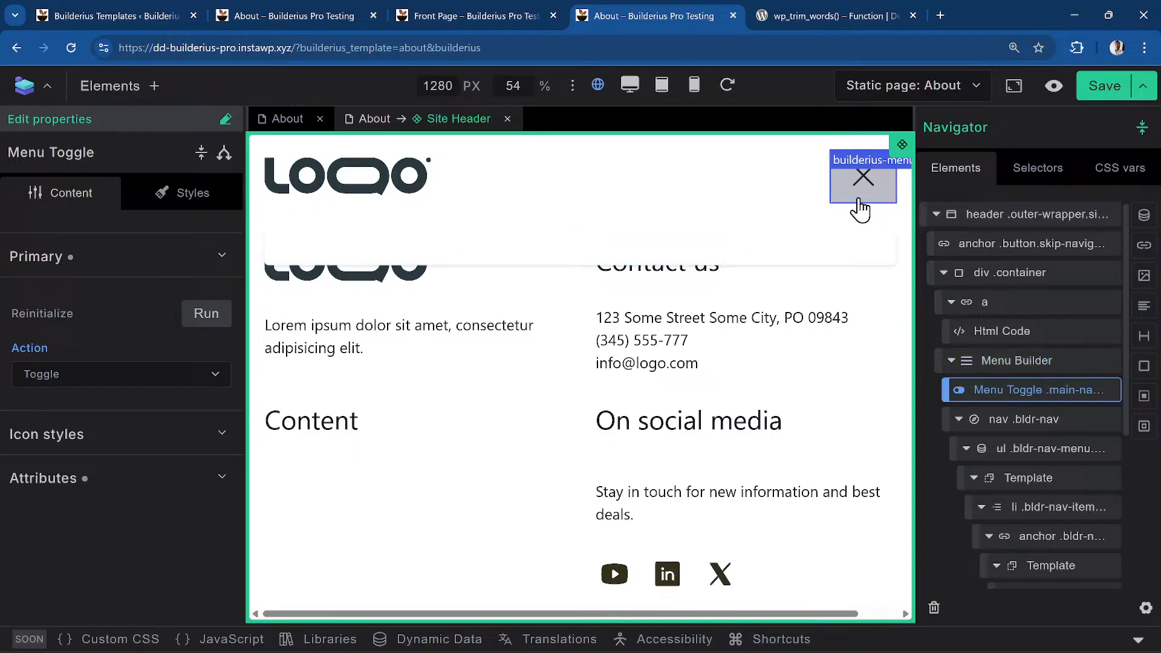
{"action": "left_click", "coordinate": [860, 206]}
{"action": "left_click", "coordinate": [860, 206]}
{"action": "left_click", "coordinate": [860, 206]}
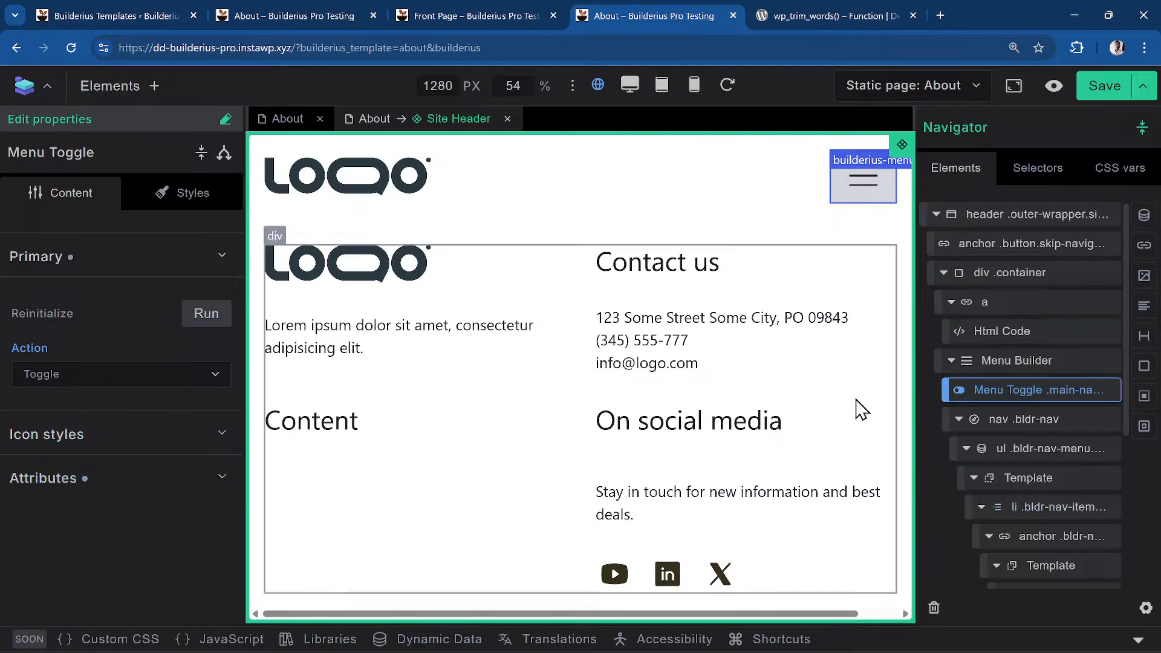
Replace the header menu list's data source with the Primary nav menu items ([[wp.nav_menu__primary.items]])
{"action": "left_click", "coordinate": [1033, 461]}
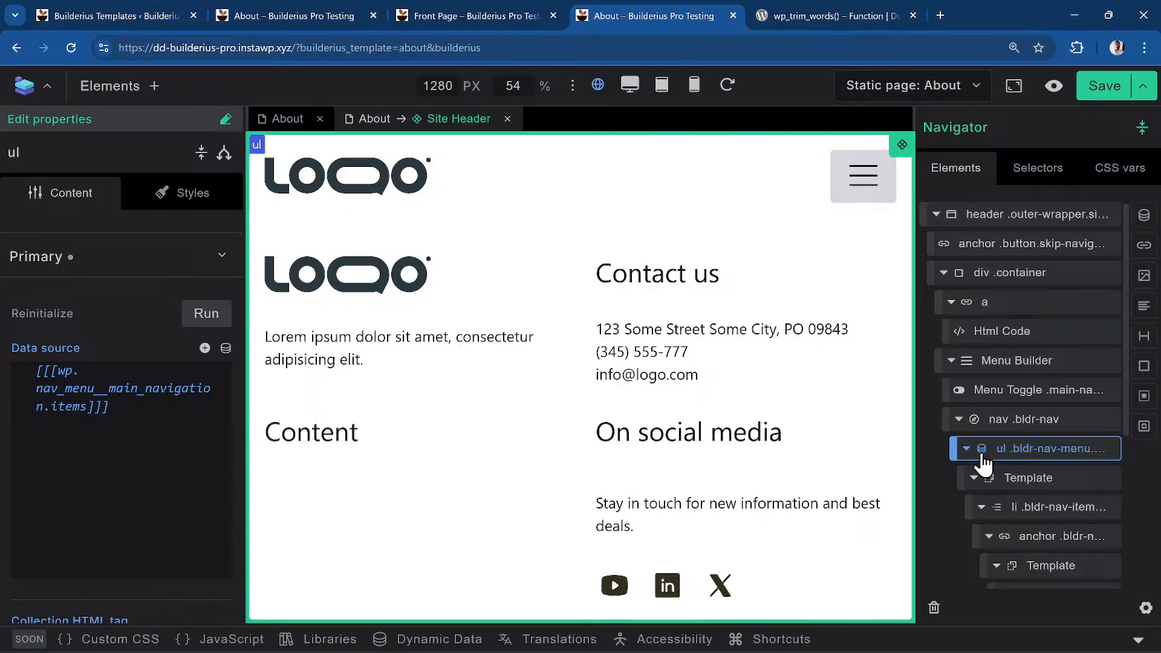
{"action": "double_click", "coordinate": [127, 390]}
{"action": "key", "text": "Left"}
{"action": "key", "text": "Delete"}
{"action": "key", "text": "Delete"}
{"action": "key", "text": "Delete"}
{"action": "key", "text": "Delete"}
{"action": "key", "text": "Delete"}
{"action": "key", "text": "Delete"}
{"action": "key", "text": "Delete"}
{"action": "key", "text": "Delete"}
{"action": "key", "text": "Delete"}
{"action": "key", "text": "Delete"}
{"action": "key", "text": "Delete"}
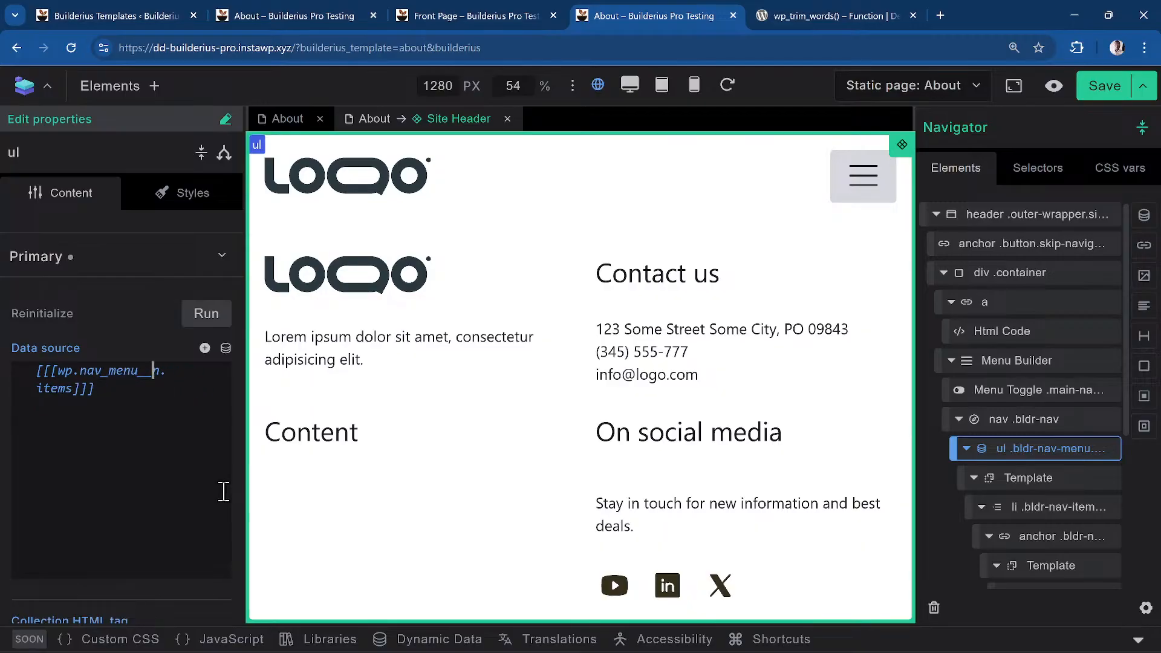
{"action": "key", "text": "ctrl+a"}
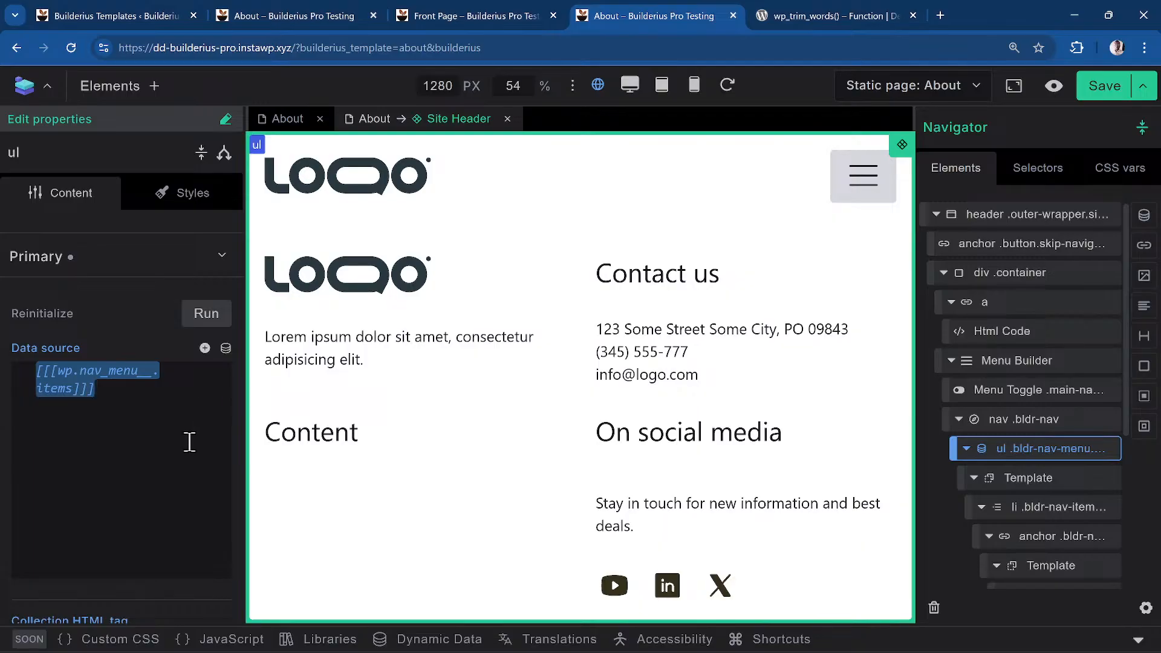
{"action": "key", "text": "BackSpace"}
{"action": "left_click", "coordinate": [226, 348]}
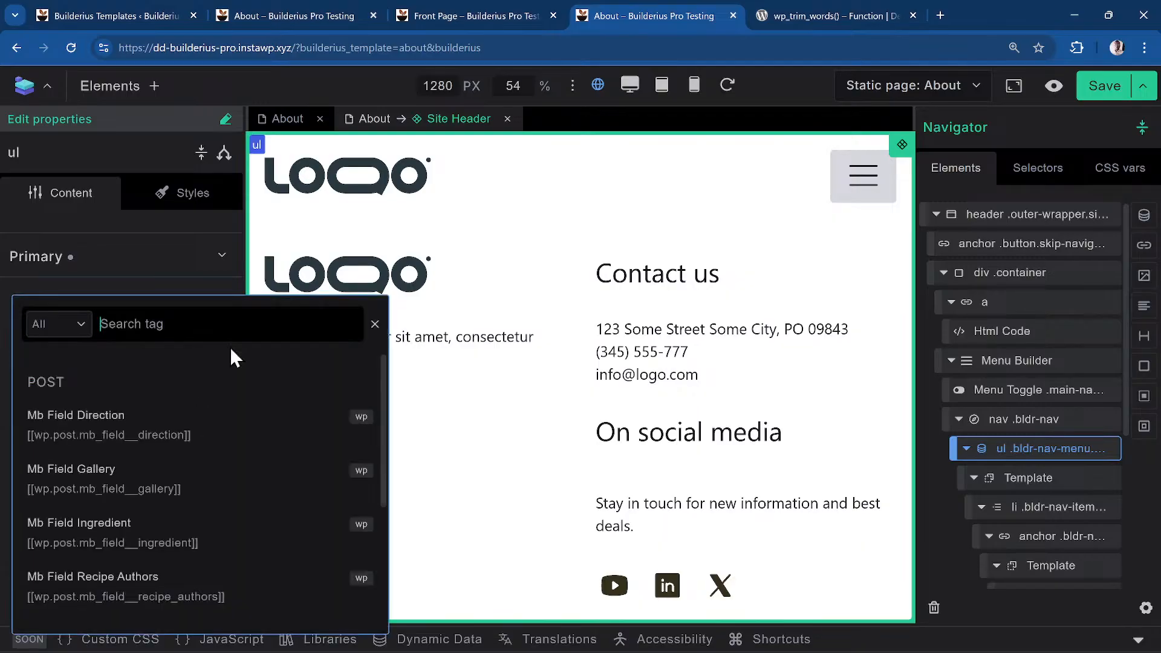
{"action": "left_click", "coordinate": [53, 324]}
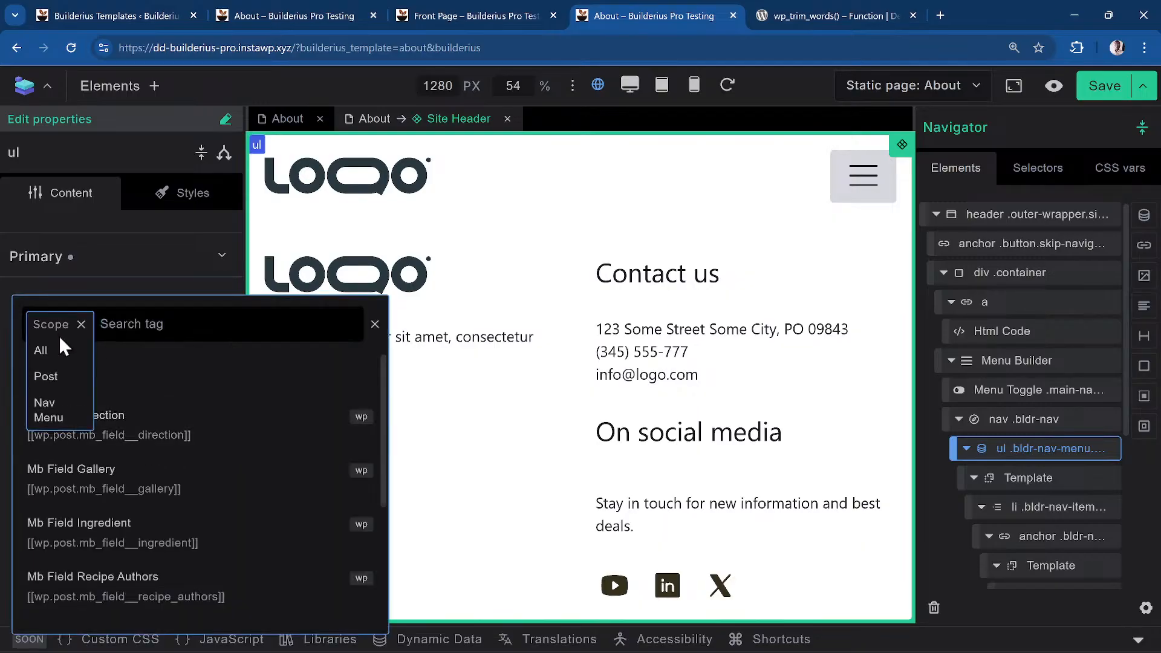
{"action": "left_click", "coordinate": [66, 408]}
{"action": "left_click", "coordinate": [130, 605]}
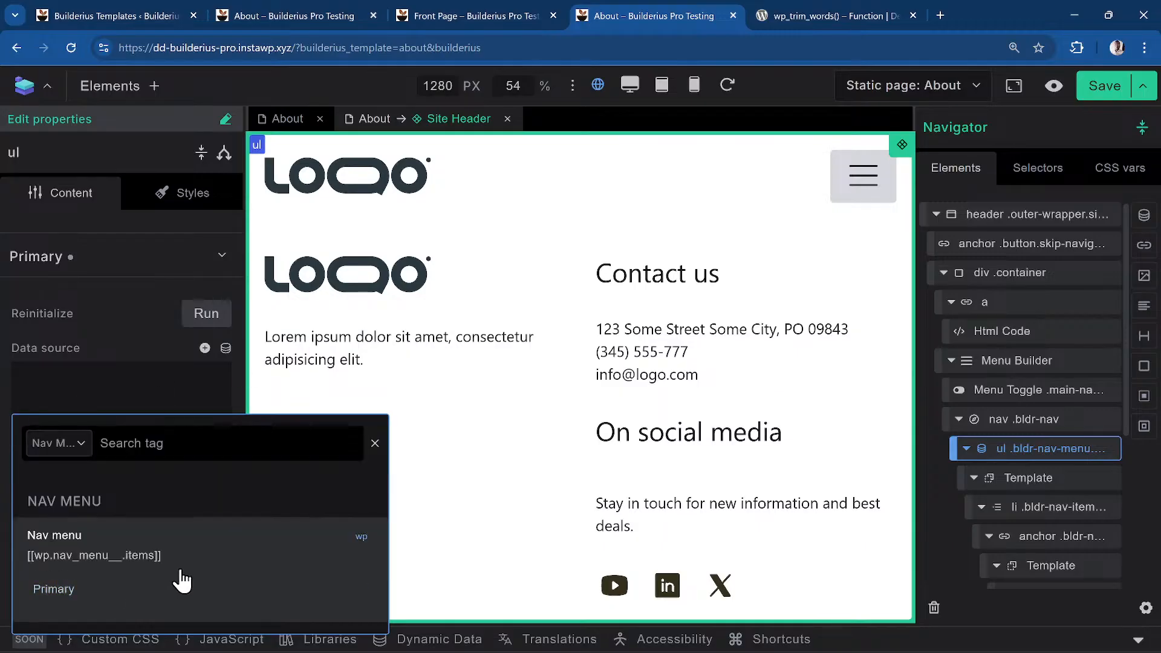
{"action": "left_click", "coordinate": [106, 590]}
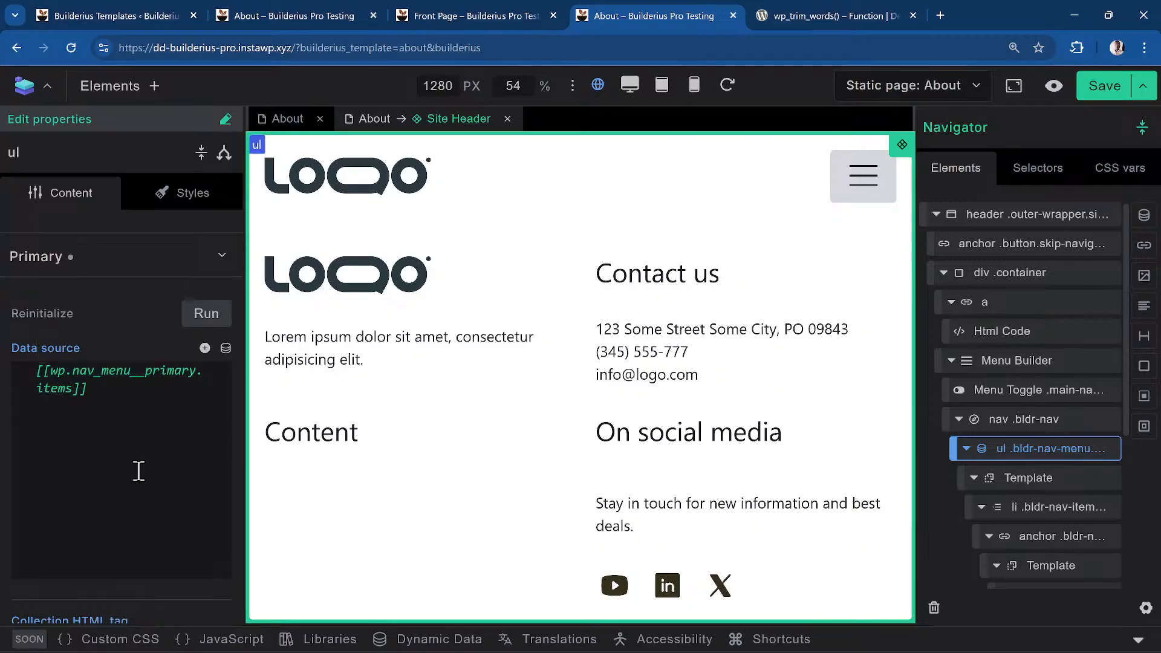
Preview the dropdown's Home, Recipes, About, Blog and Contact links and save the header template
{"action": "left_click", "coordinate": [876, 198]}
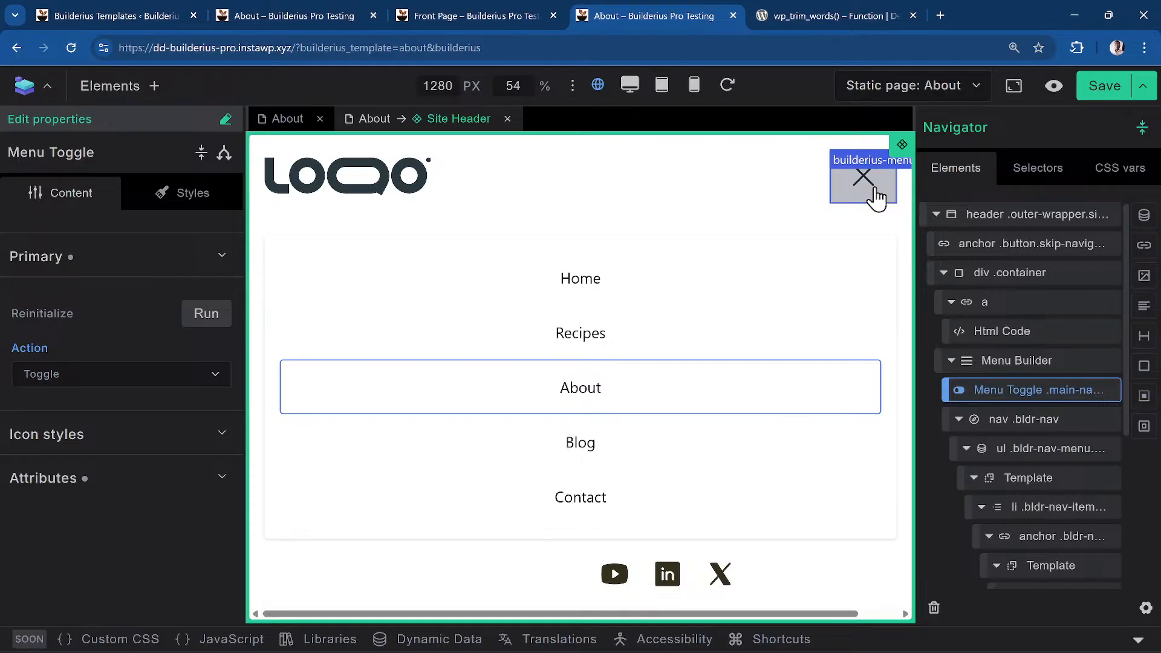
{"action": "left_click", "coordinate": [872, 199]}
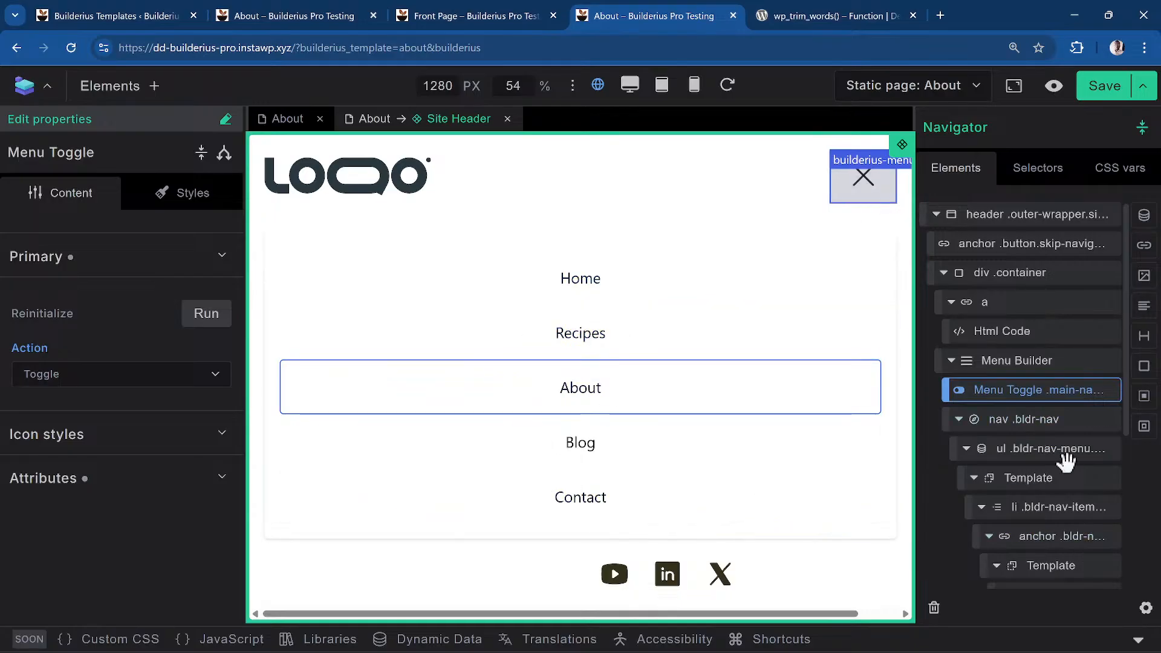
{"action": "scroll", "coordinate": [1072, 478], "scroll_direction": "down", "scroll_amount": 3}
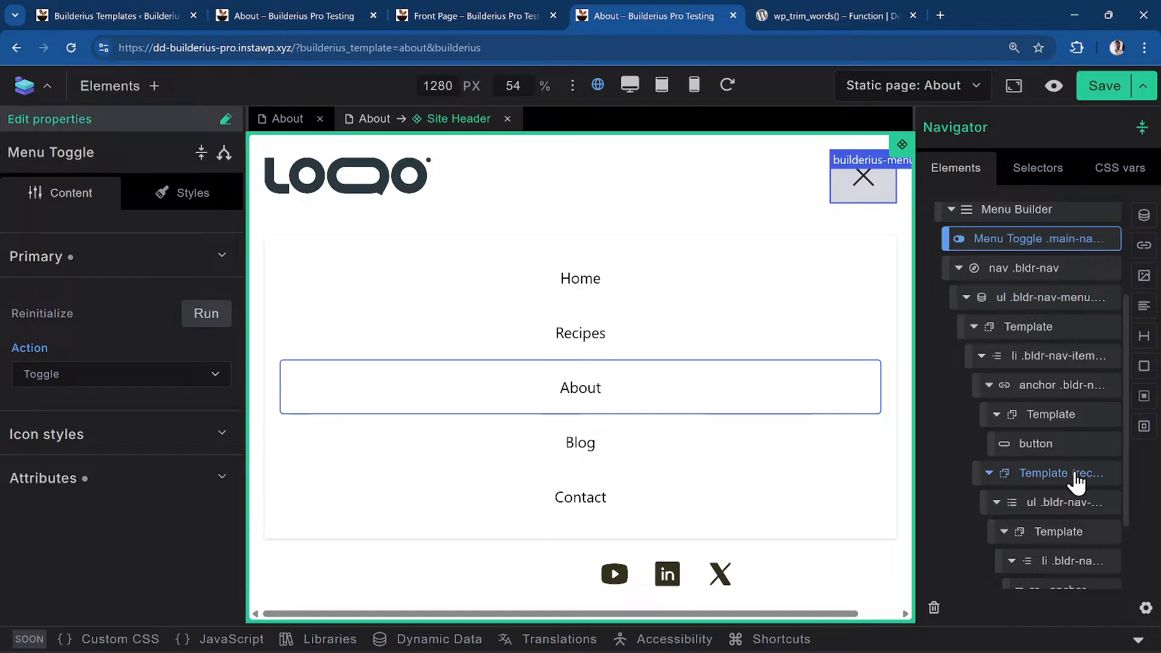
{"action": "scroll", "coordinate": [1077, 480], "scroll_direction": "down", "scroll_amount": 2}
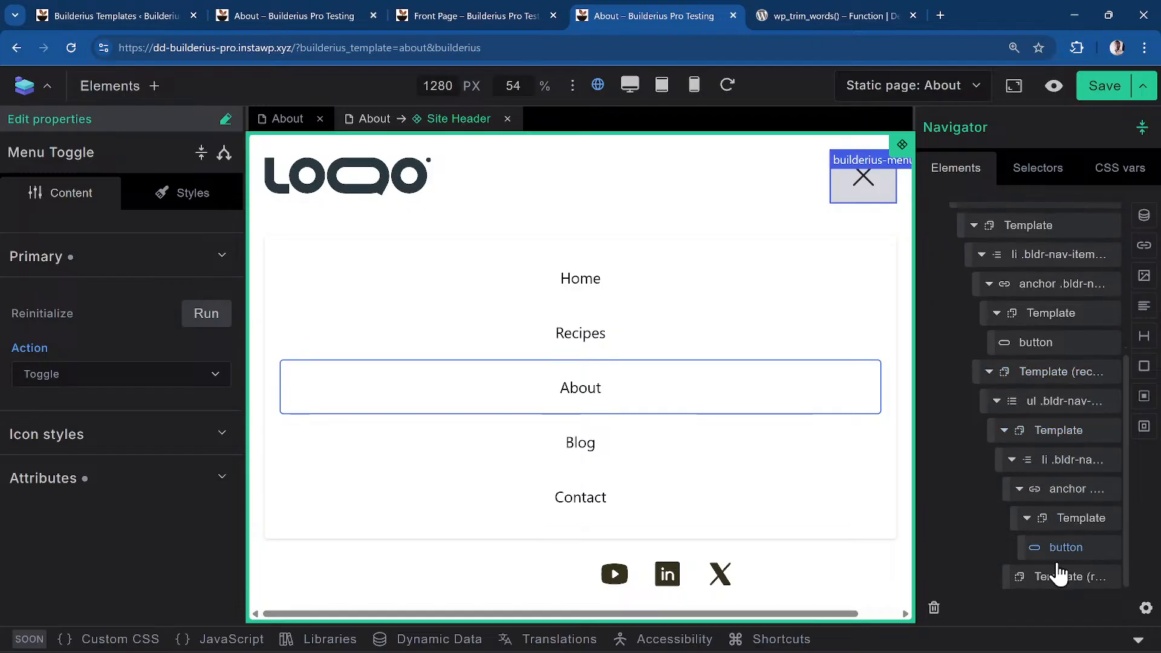
{"action": "left_click", "coordinate": [1108, 89]}
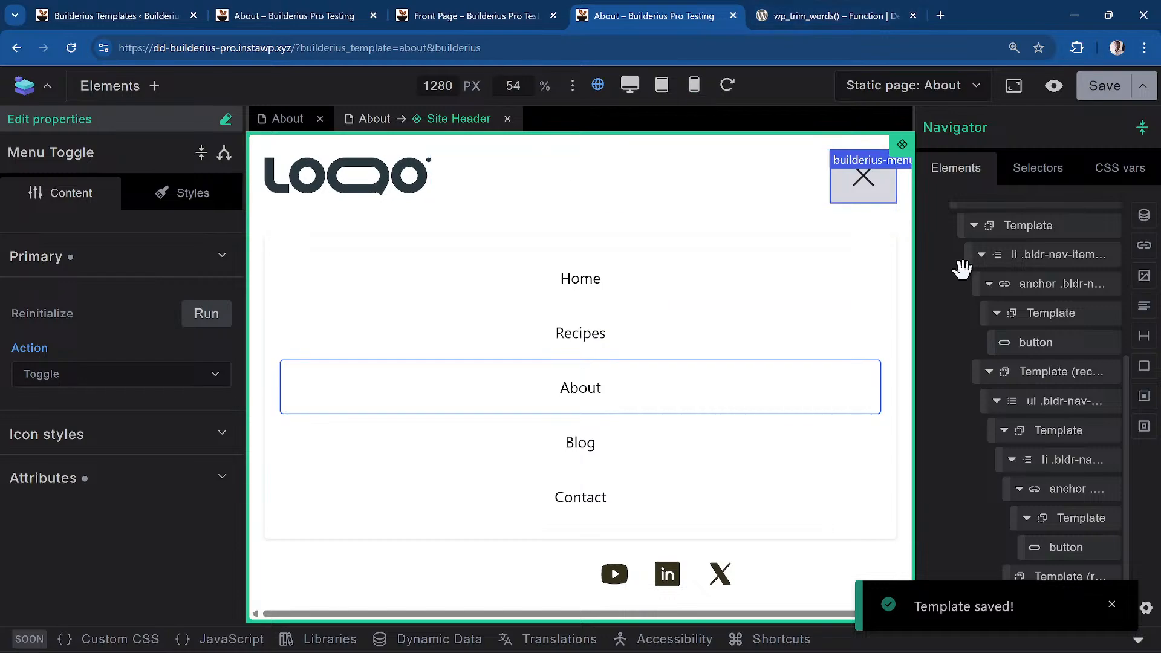
Close the menu preview and collapse the Menu Builder branch in the Navigator
{"action": "scroll", "coordinate": [968, 272], "scroll_direction": "up", "scroll_amount": 5}
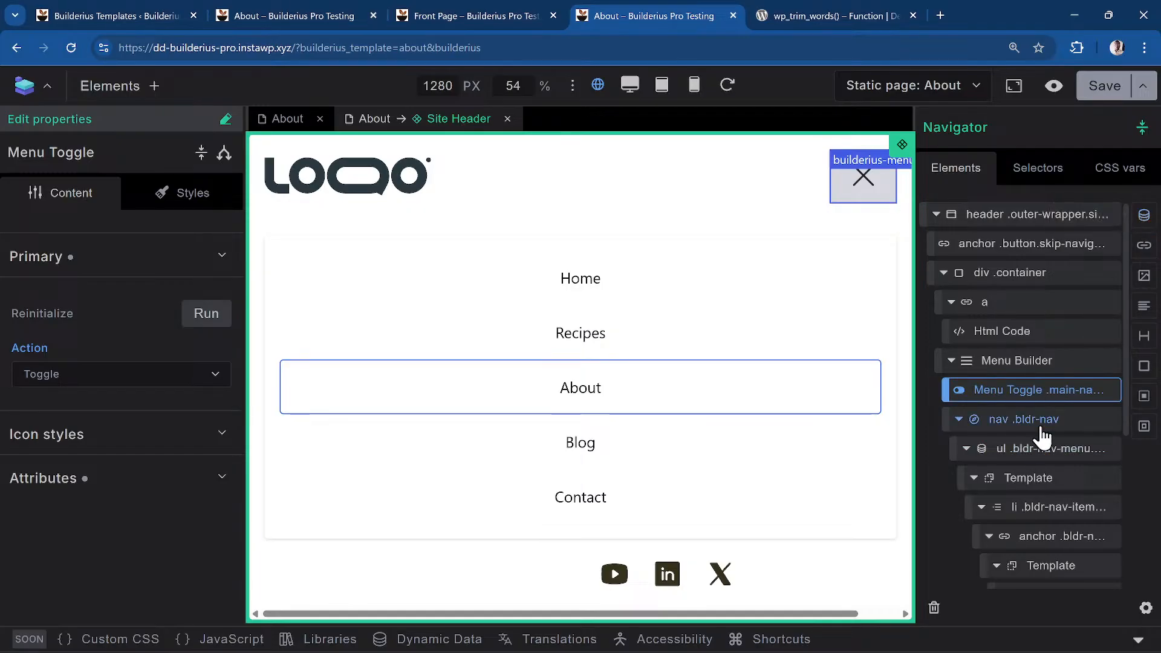
{"action": "scroll", "coordinate": [1040, 441], "scroll_direction": "down", "scroll_amount": 1}
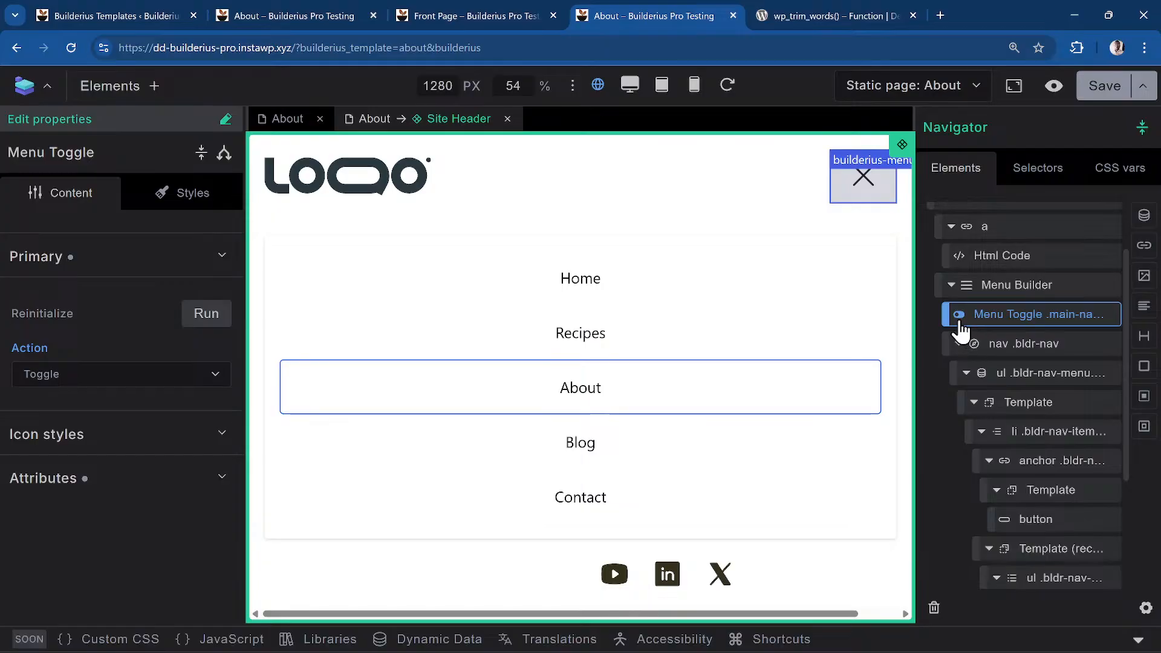
{"action": "left_click", "coordinate": [874, 184]}
{"action": "left_click", "coordinate": [871, 188]}
{"action": "left_click", "coordinate": [871, 188]}
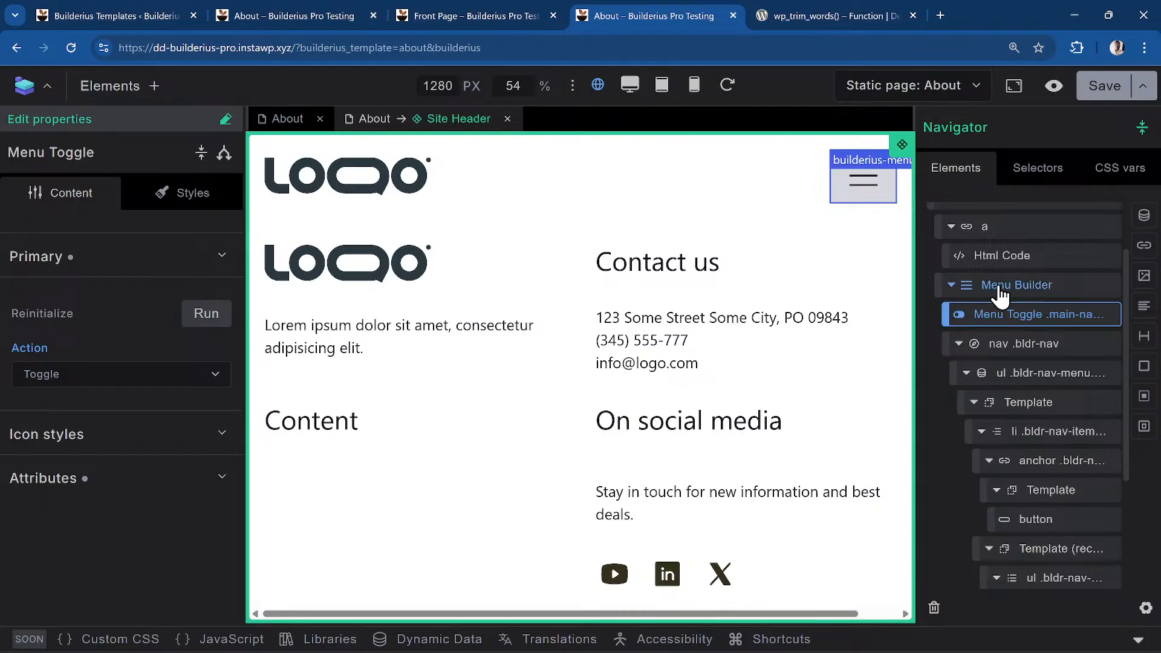
{"action": "left_click", "coordinate": [952, 285]}
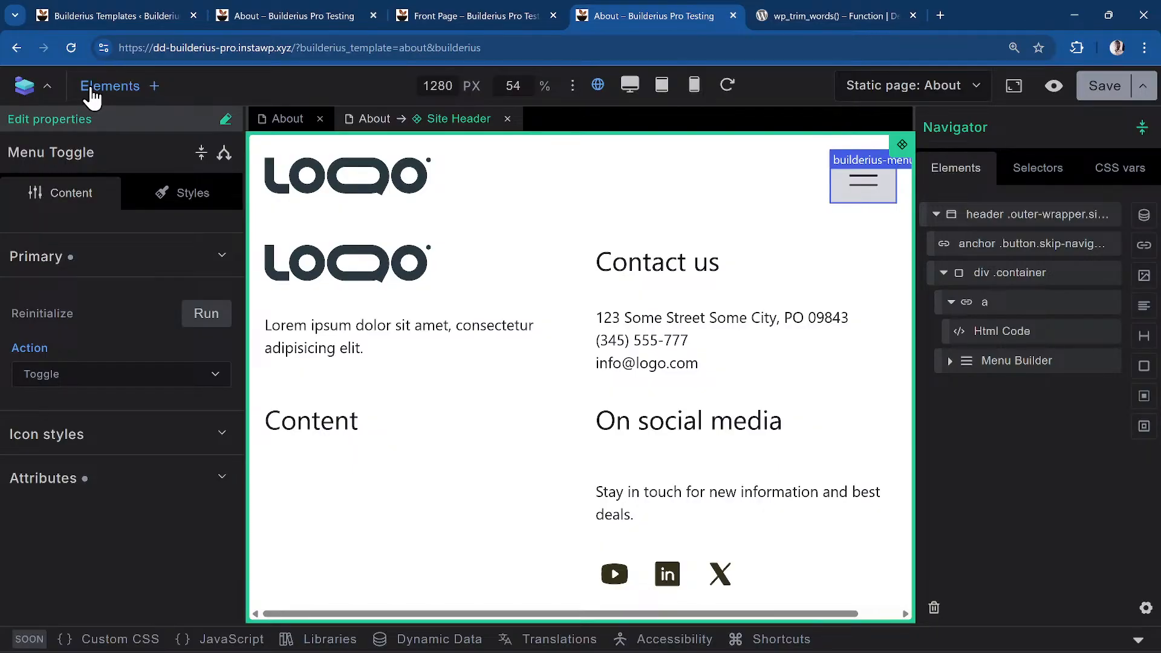
Insert a Menu Builder found by searching 'men' and drag it out beside the first one
{"action": "left_click", "coordinate": [153, 87]}
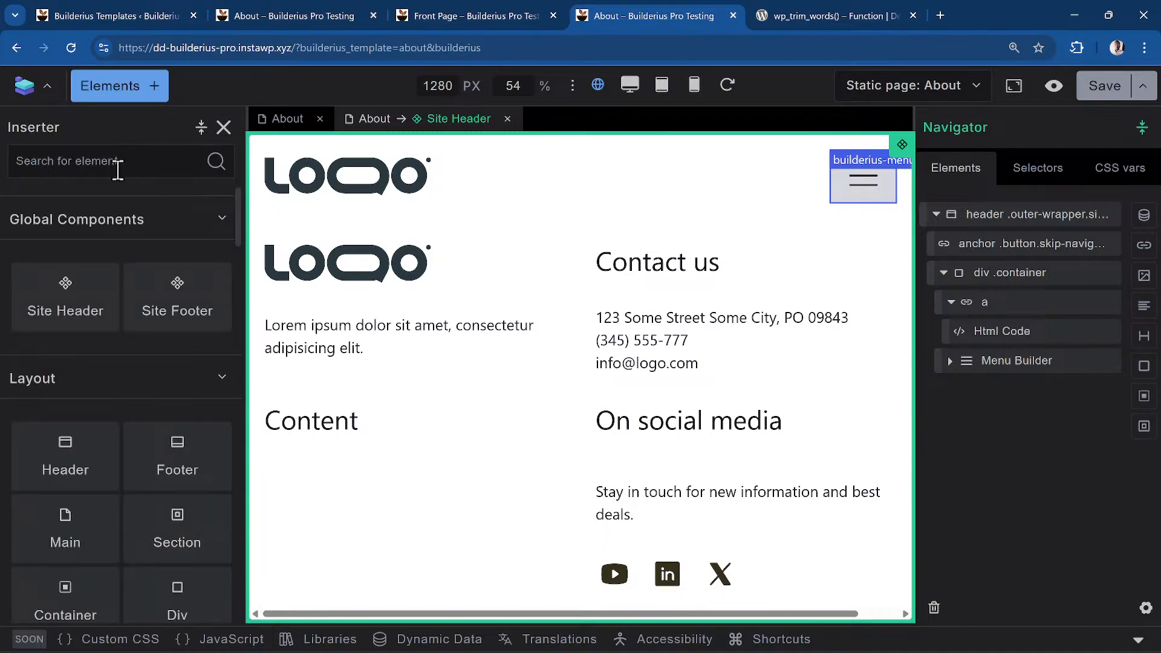
{"action": "type", "text": "menu"}
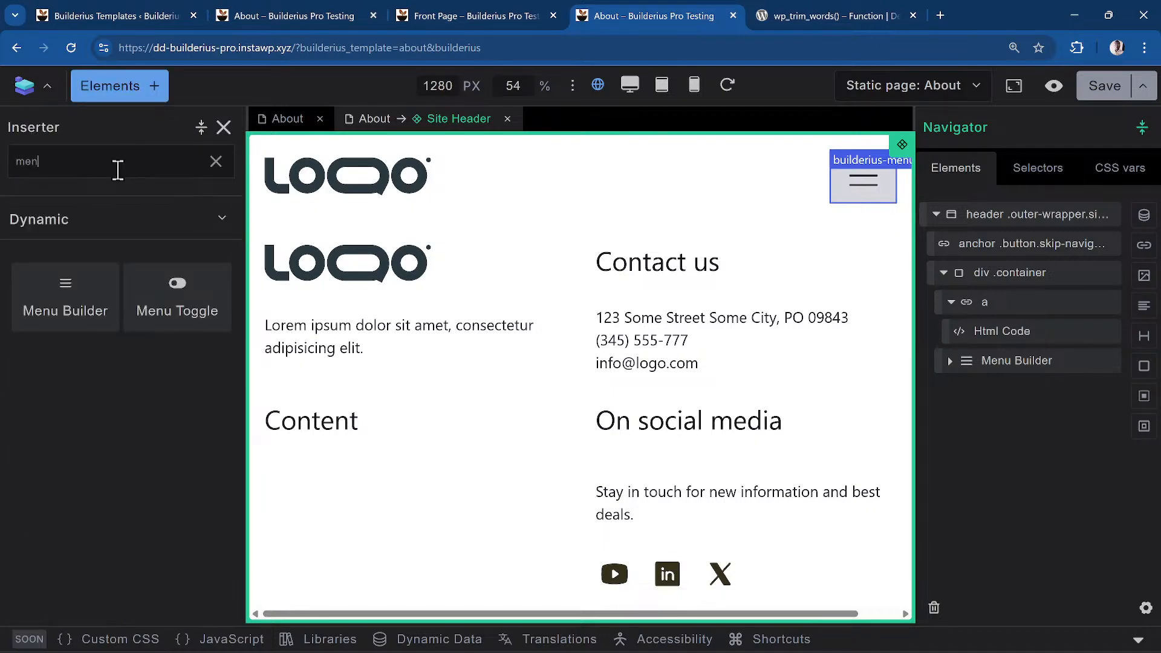
{"action": "left_click", "coordinate": [51, 315]}
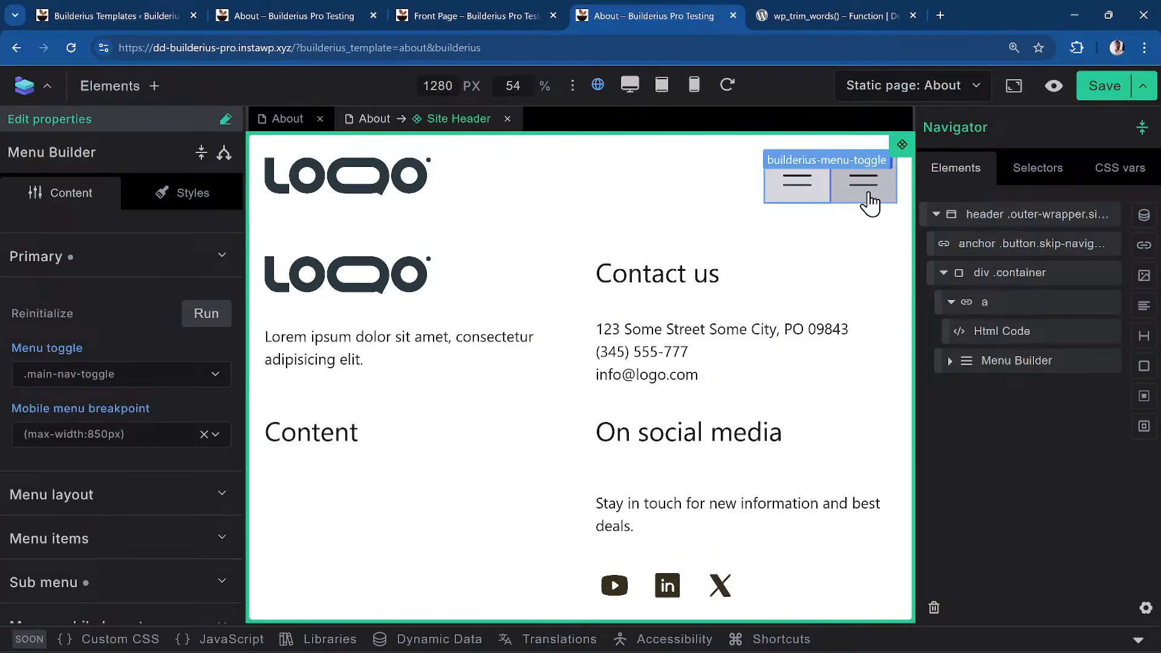
{"action": "left_click", "coordinate": [949, 362]}
{"action": "left_click_drag", "start_coordinate": [1037, 423], "coordinate": [1039, 366]}
Tidy the two Menu Builder branches in the Navigator and preview the new menu's dropdown
{"action": "left_click", "coordinate": [962, 393]}
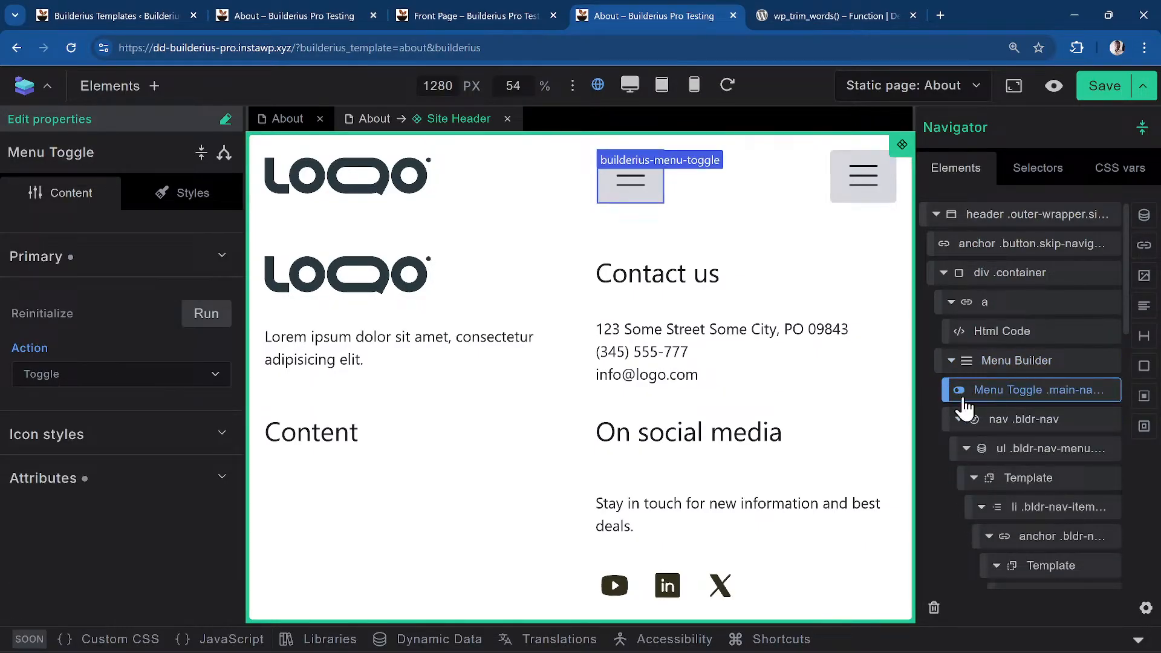
{"action": "left_click", "coordinate": [951, 362]}
{"action": "left_click", "coordinate": [951, 390]}
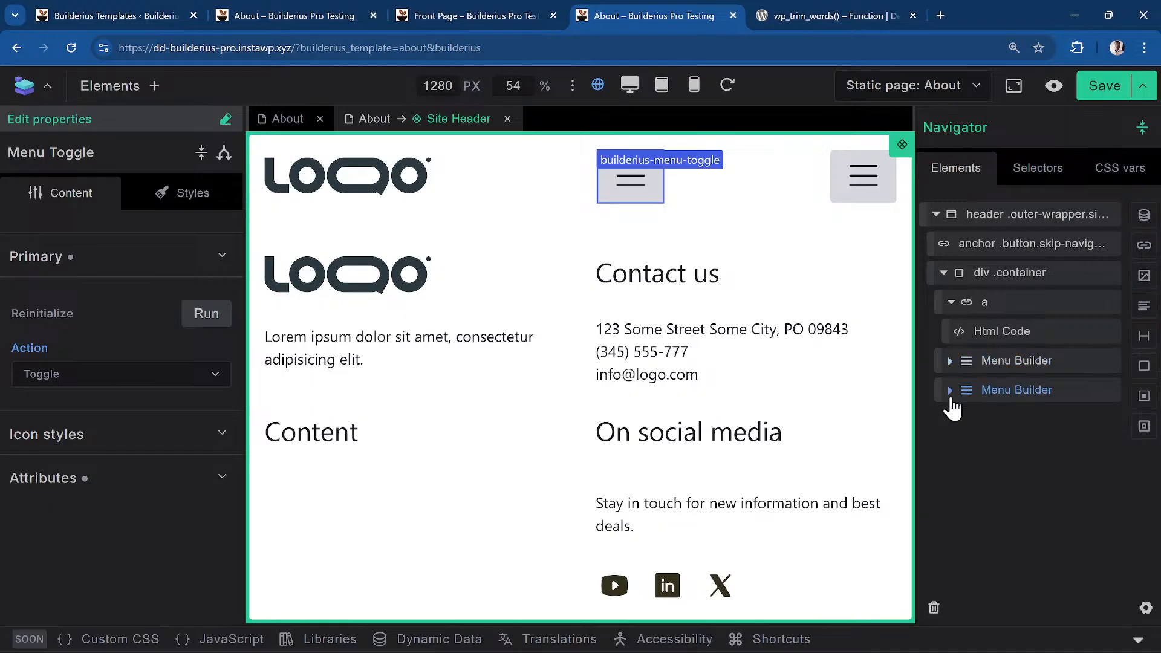
{"action": "left_click", "coordinate": [1059, 362]}
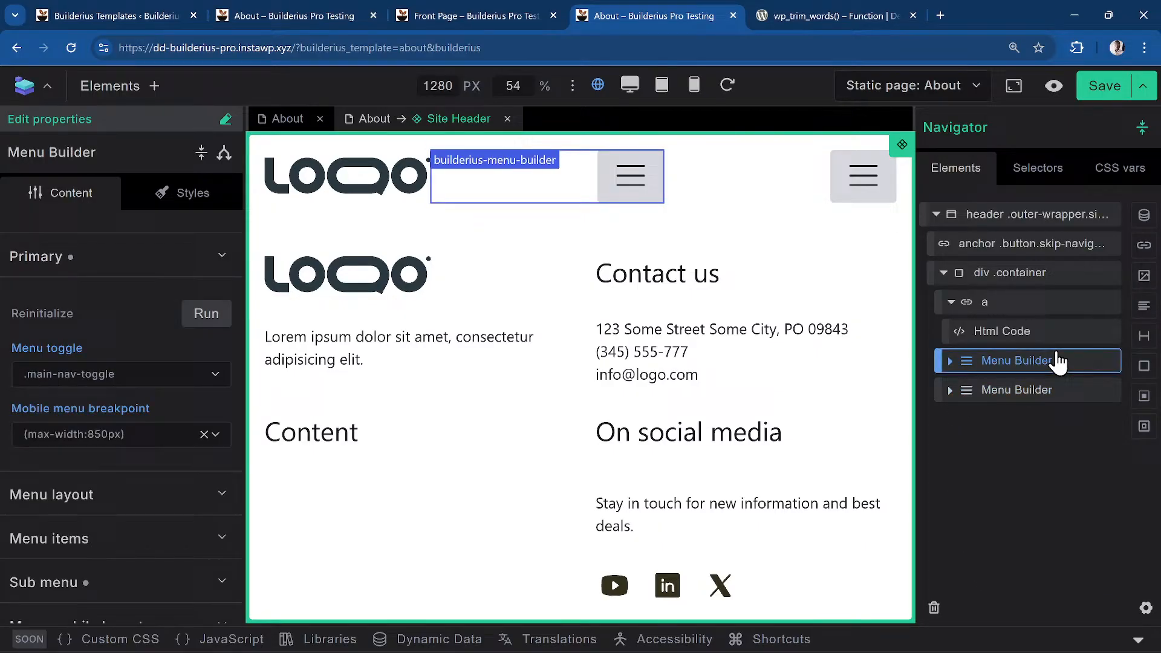
{"action": "left_click", "coordinate": [950, 361]}
{"action": "scroll", "coordinate": [1043, 349], "scroll_direction": "down", "scroll_amount": 3}
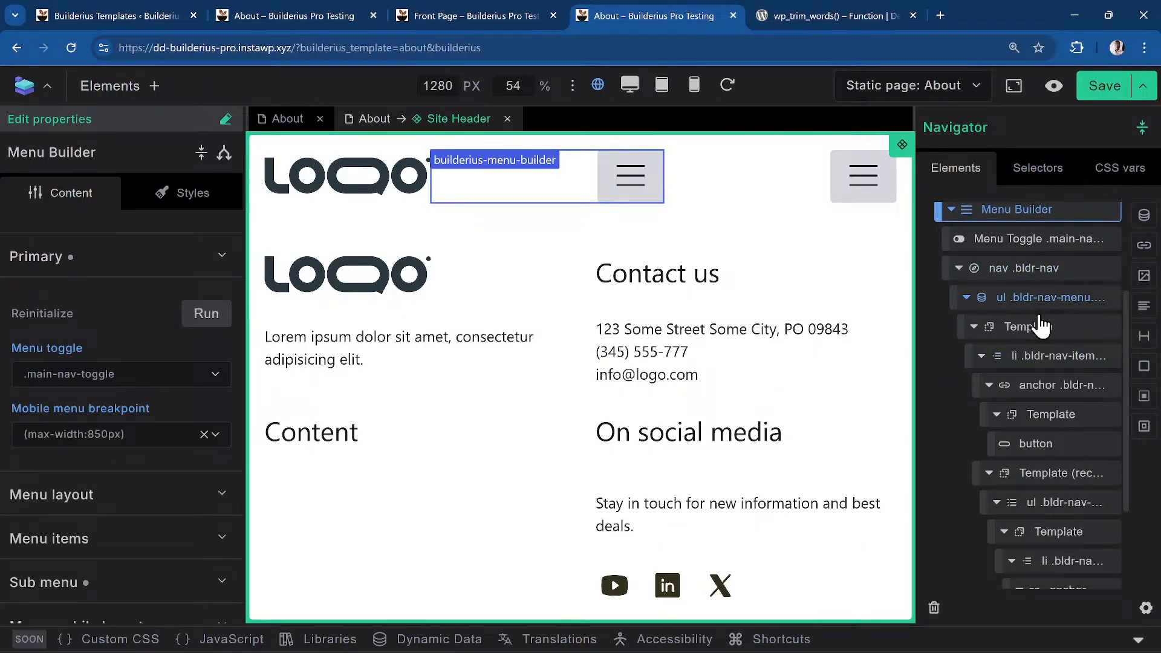
{"action": "left_click", "coordinate": [621, 190]}
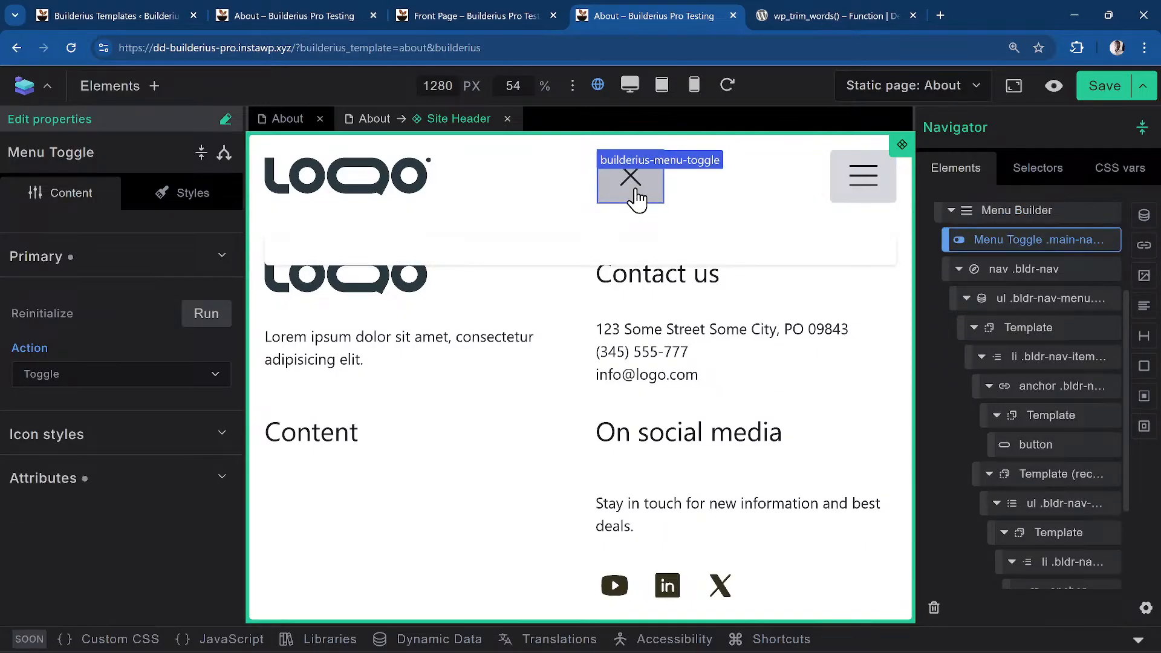
{"action": "left_click", "coordinate": [638, 199]}
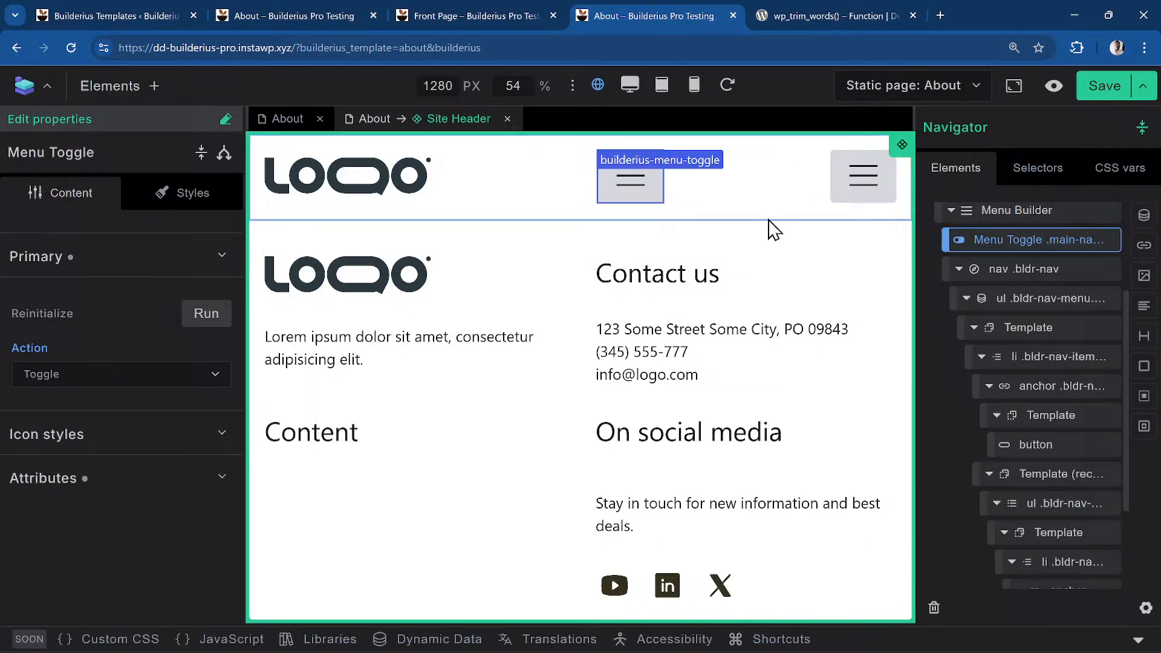
Change the new menu list's data source from main_navigation to primary and check the dropdown
{"action": "left_click", "coordinate": [1033, 311]}
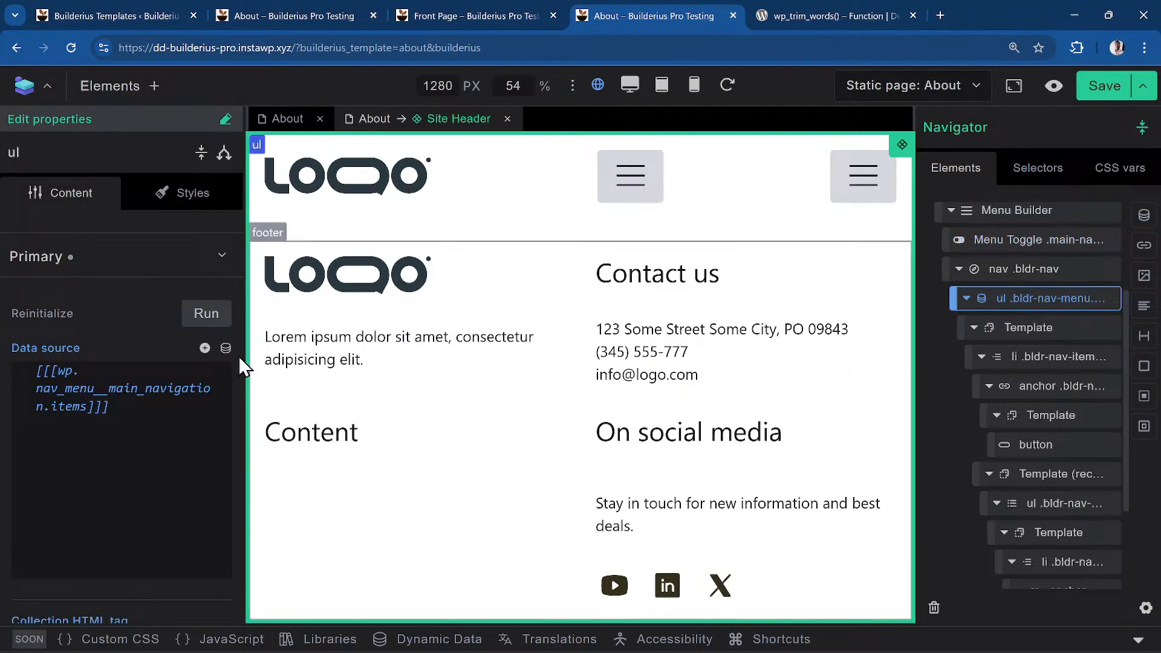
{"action": "left_click", "coordinate": [111, 392]}
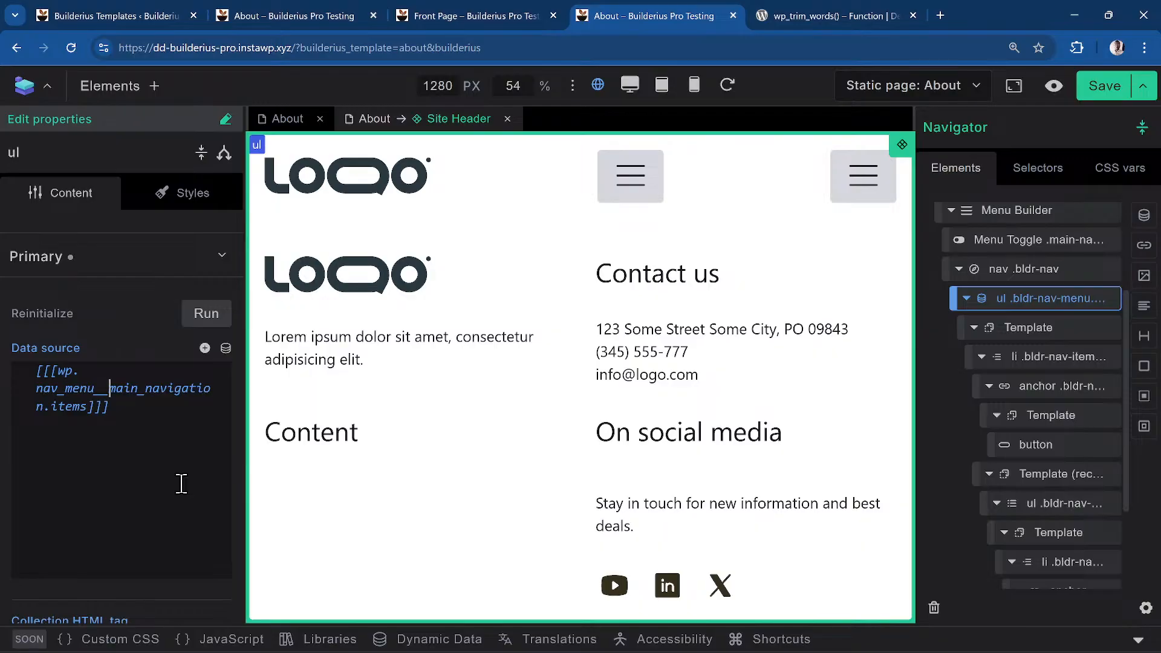
{"action": "key", "text": "Delete"}
{"action": "key", "text": "Delete"}
{"action": "key", "text": "Delete"}
{"action": "key", "text": "Delete"}
{"action": "key", "text": "Delete"}
{"action": "key", "text": "Delete"}
{"action": "key", "text": "Delete"}
{"action": "key", "text": "Delete"}
{"action": "key", "text": "Delete"}
{"action": "key", "text": "Delete"}
{"action": "key", "text": "Delete"}
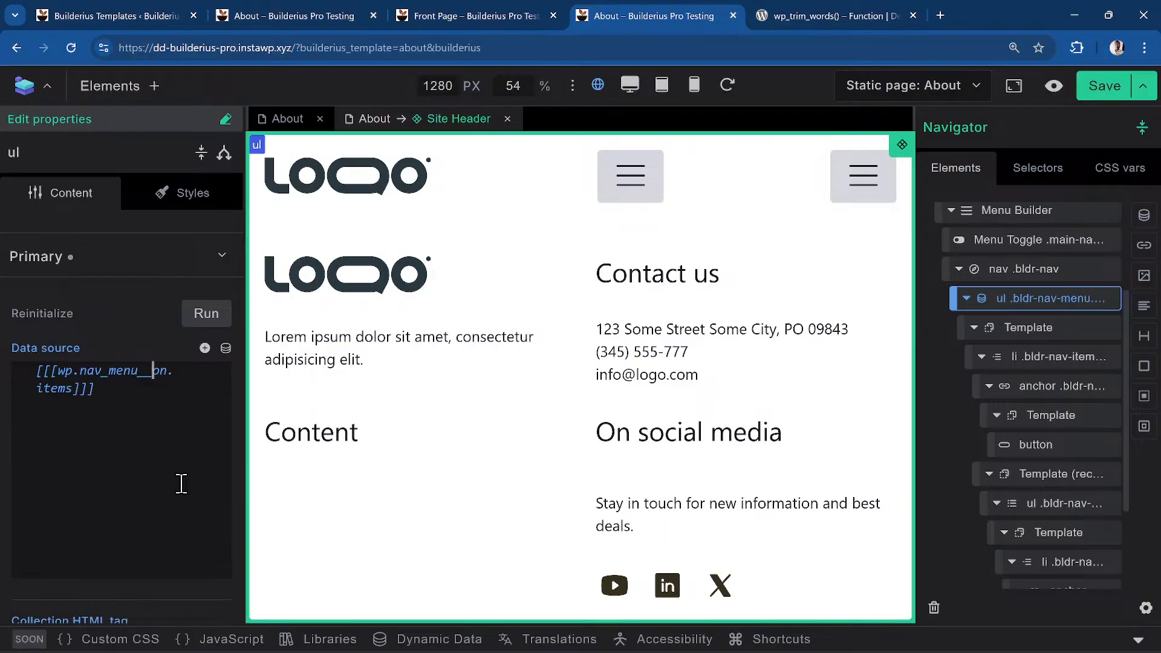
{"action": "type", "text": "primary"}
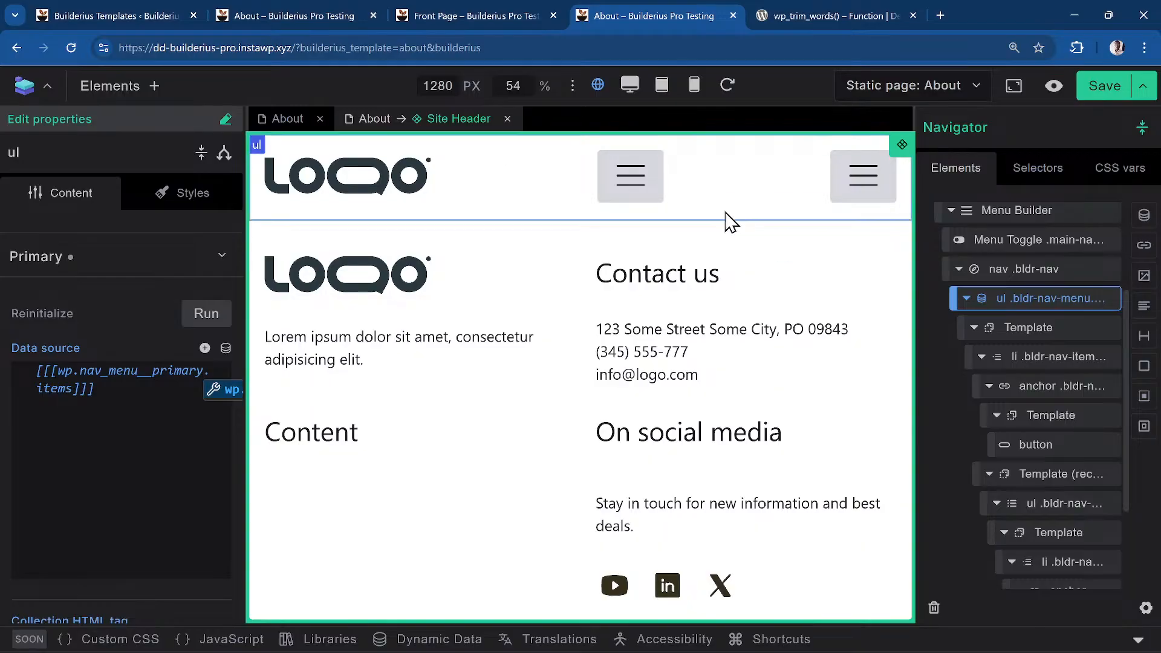
{"action": "left_click", "coordinate": [619, 195]}
{"action": "left_click", "coordinate": [618, 194]}
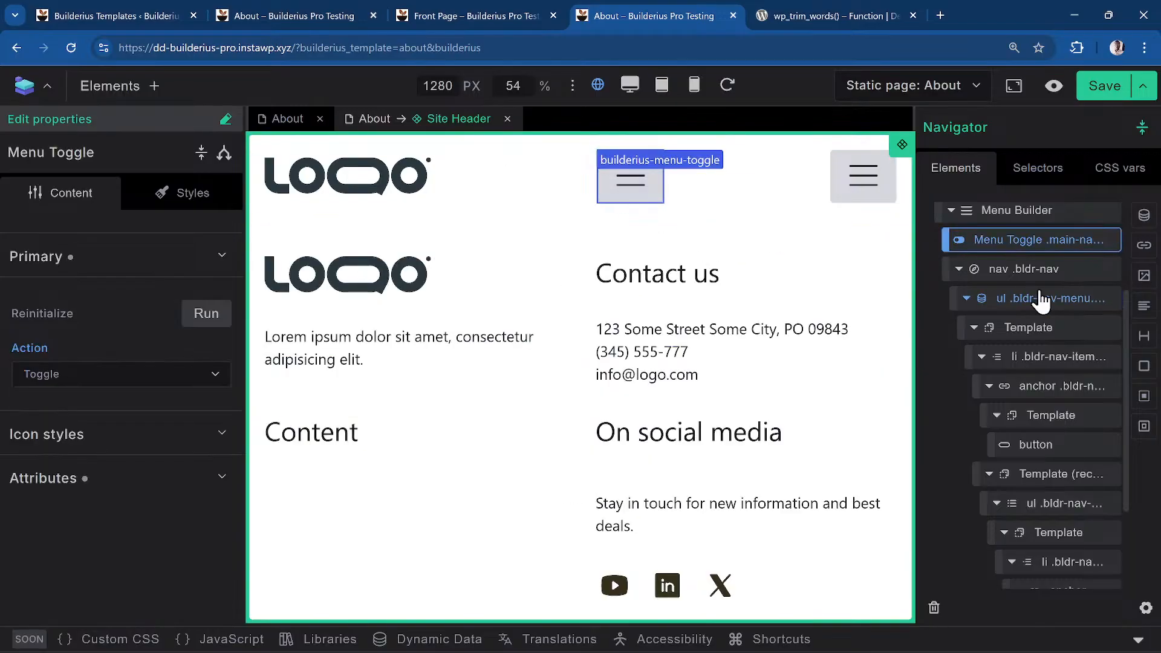
Inspect the nav, ul and li elements, then preview the About page in a new tab
{"action": "left_click", "coordinate": [1016, 271]}
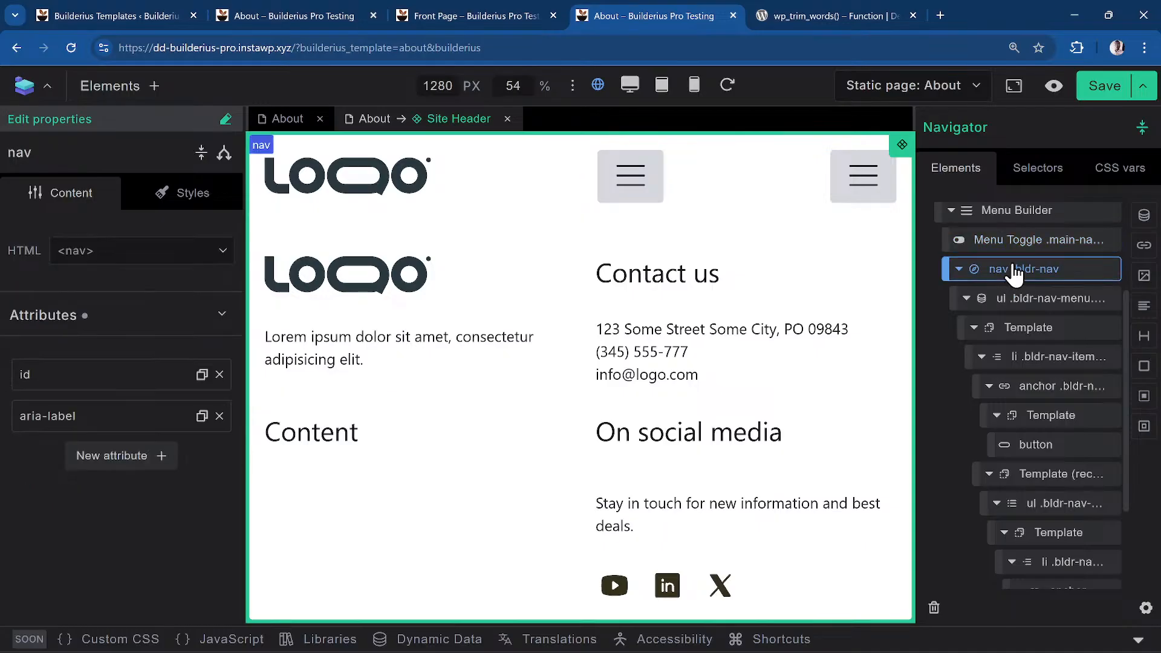
{"action": "left_click", "coordinate": [1027, 307]}
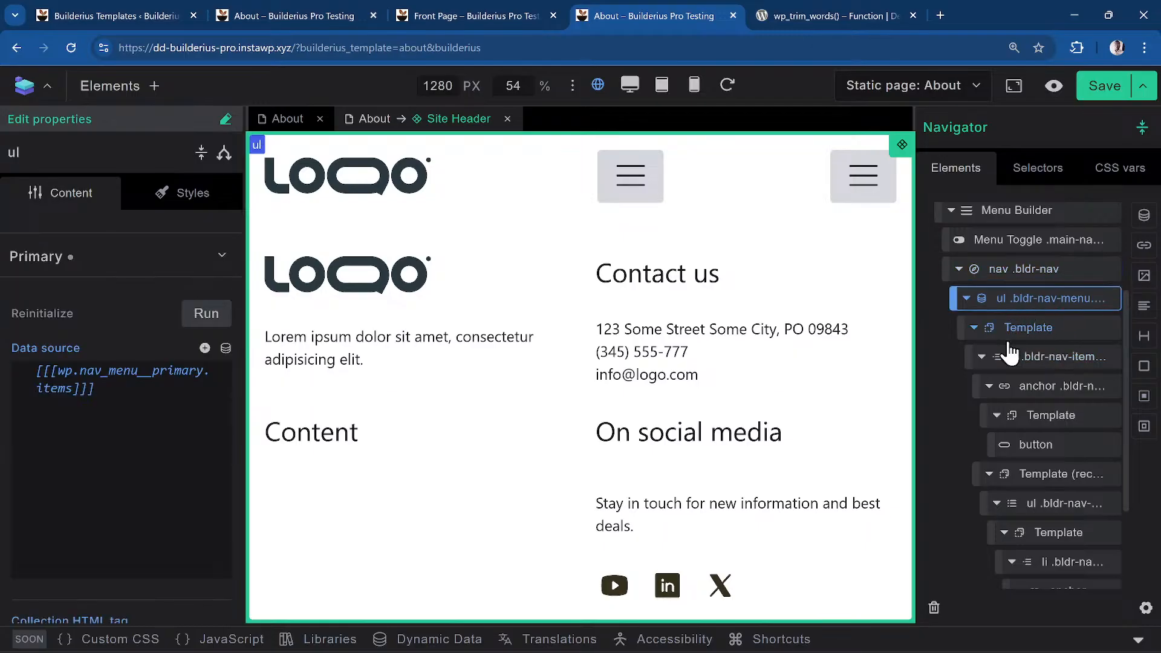
{"action": "left_click", "coordinate": [1039, 366]}
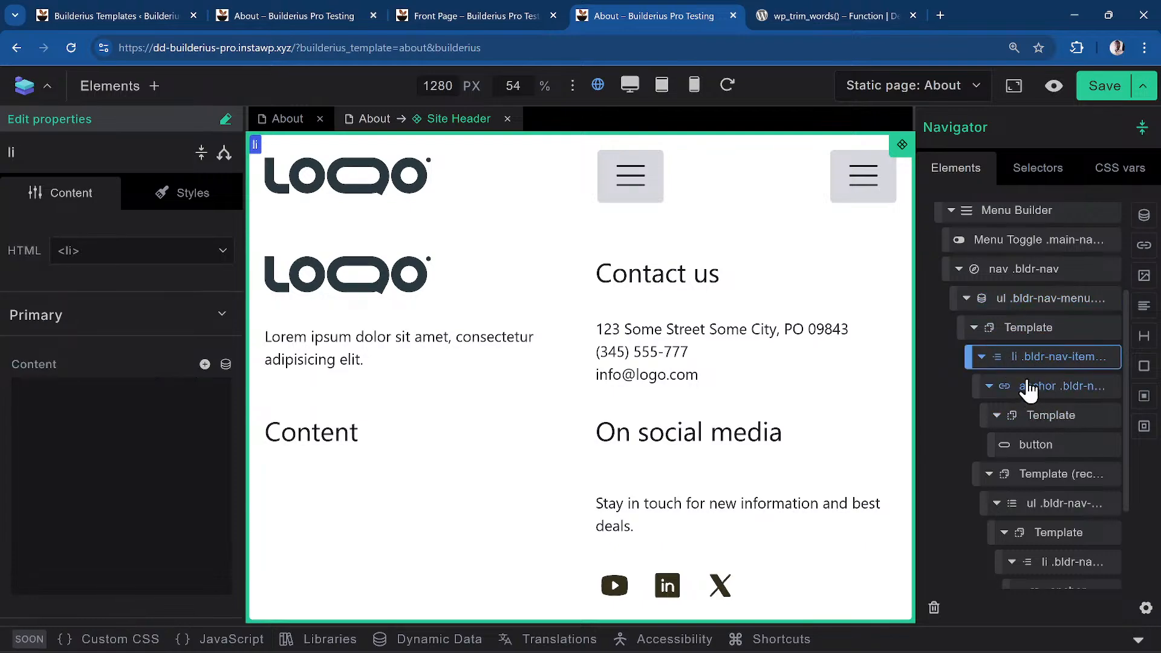
{"action": "left_click", "coordinate": [1054, 91]}
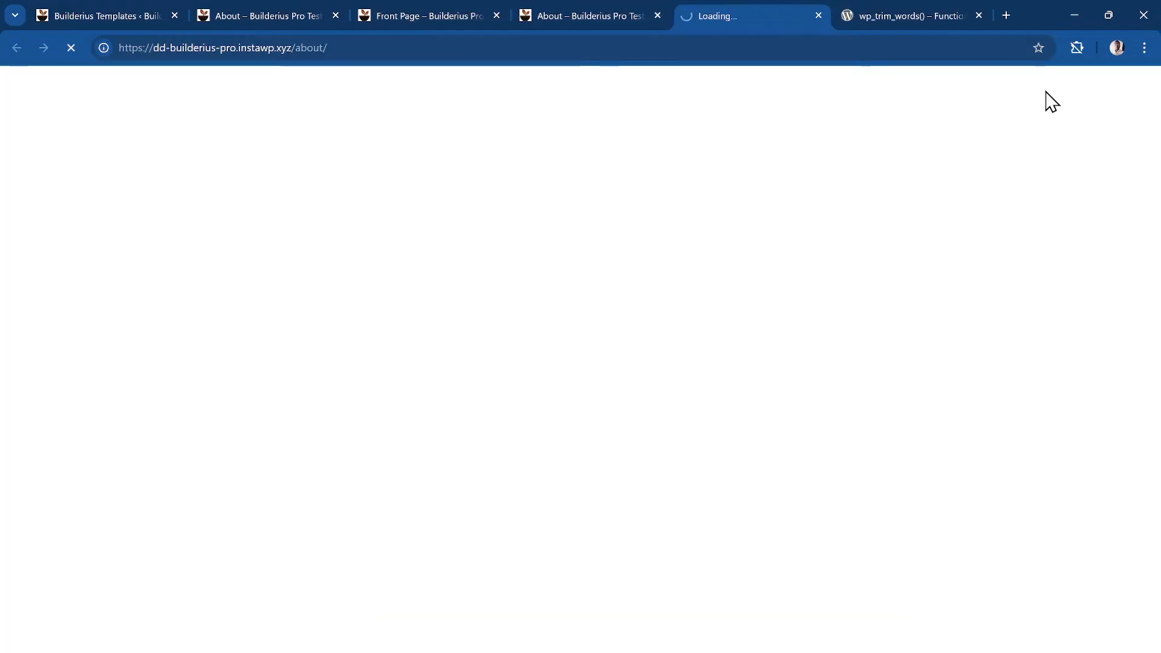
Delete the extra Menu Toggle from the header, save the template, and return to the live About page
{"action": "left_click", "coordinate": [579, 17]}
{"action": "right_click", "coordinate": [855, 190]}
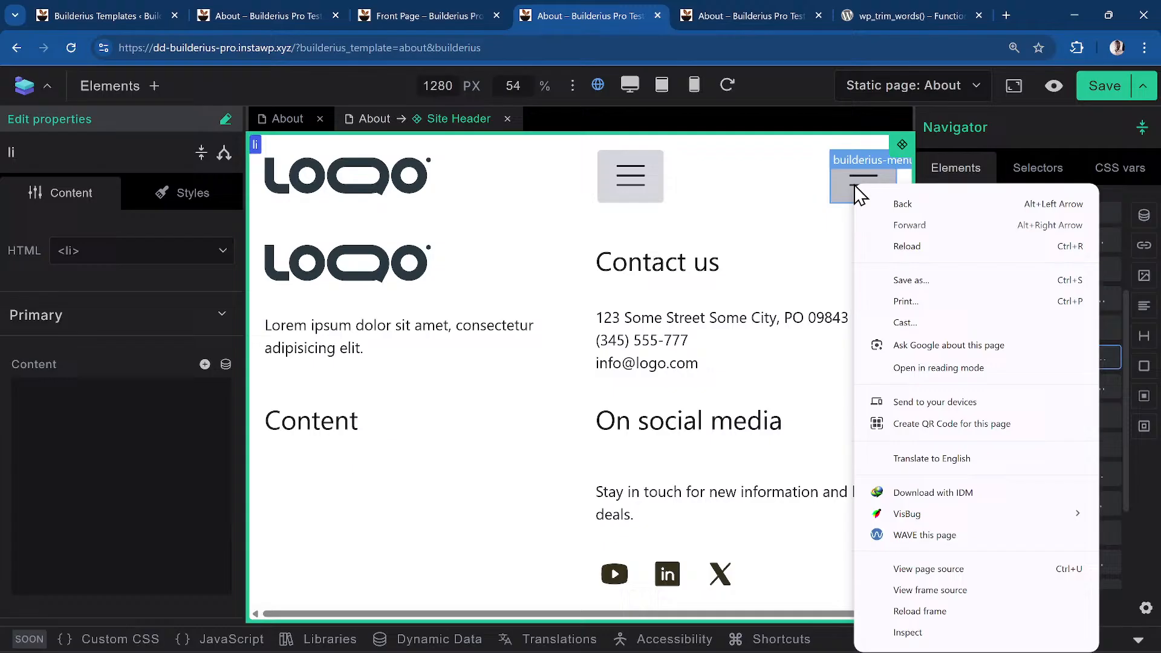
{"action": "left_click", "coordinate": [627, 202]}
{"action": "scroll", "coordinate": [1022, 272], "scroll_direction": "up", "scroll_amount": 3}
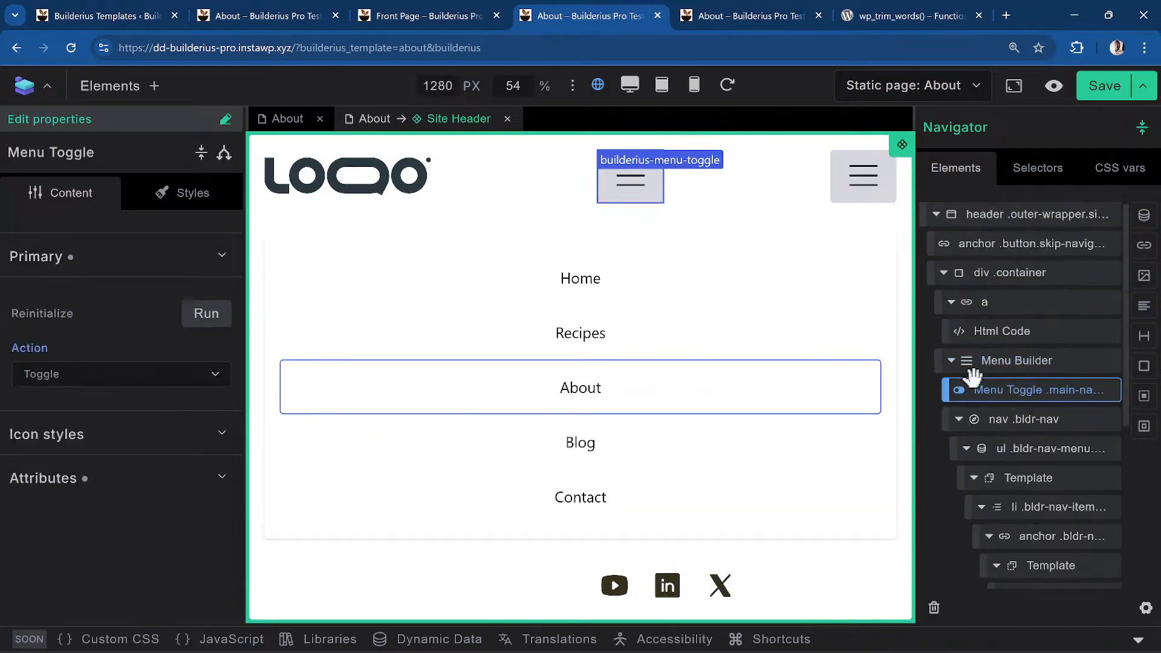
{"action": "right_click", "coordinate": [993, 375]}
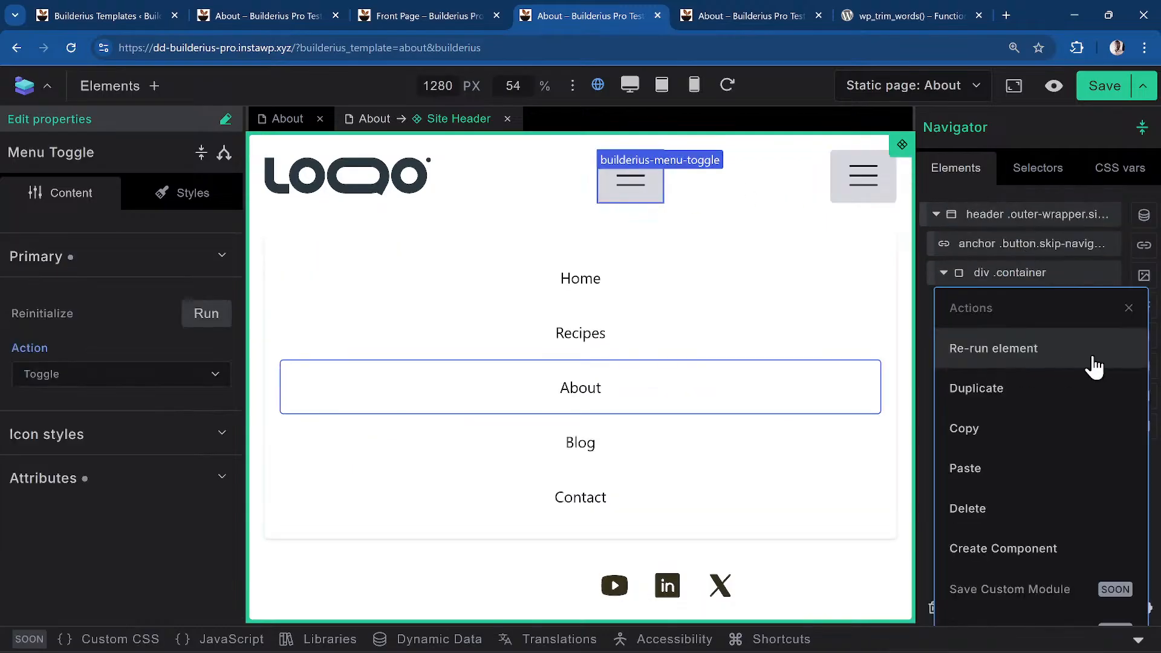
{"action": "left_click", "coordinate": [1062, 525]}
{"action": "left_click", "coordinate": [1107, 97]}
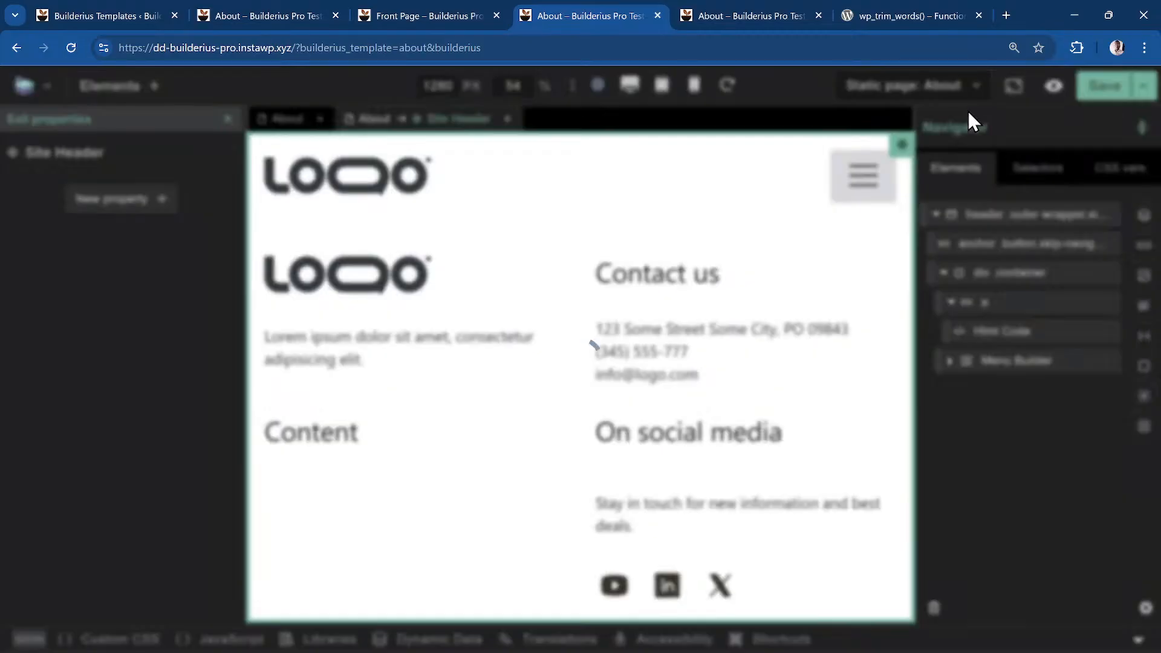
{"action": "left_click", "coordinate": [739, 9]}
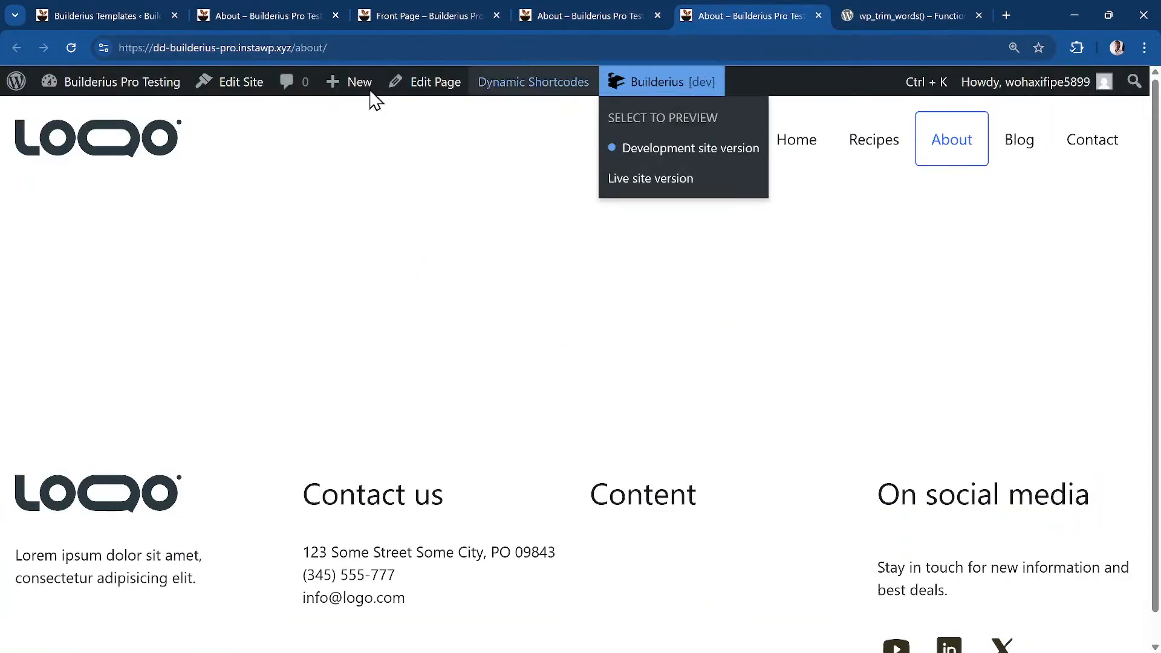
Reload the live About page and inspect the Home link's markup in DevTools
{"action": "left_click", "coordinate": [70, 48]}
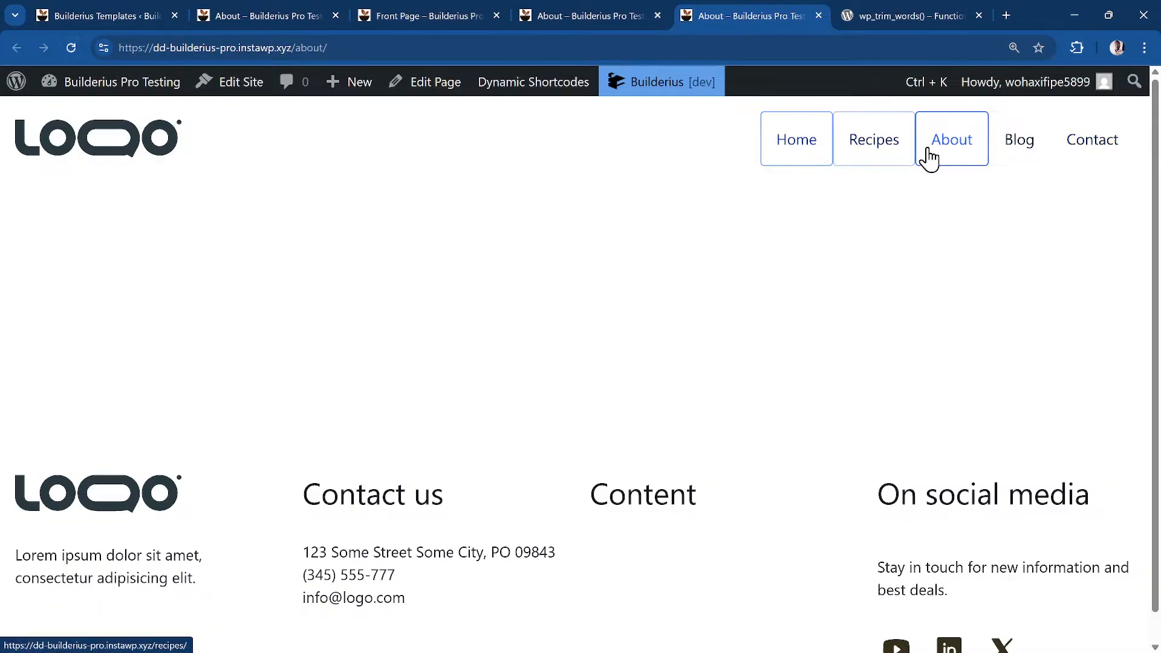
{"action": "right_click", "coordinate": [824, 158]}
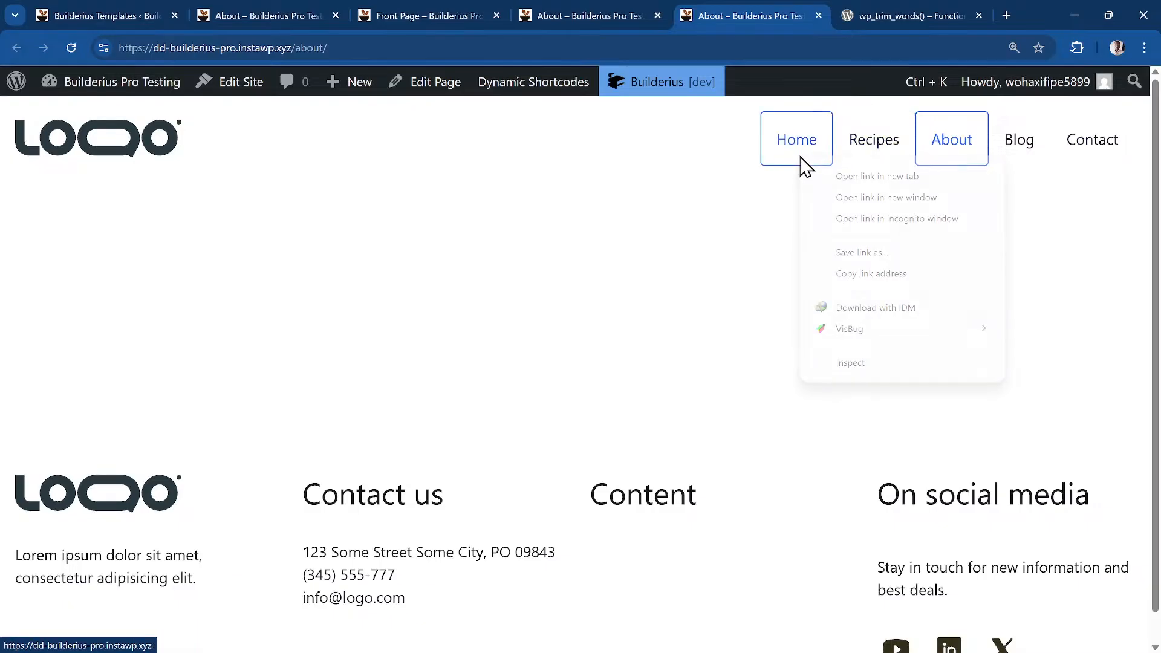
{"action": "left_click", "coordinate": [847, 370]}
{"action": "scroll", "coordinate": [206, 497], "scroll_direction": "up", "scroll_amount": 6}
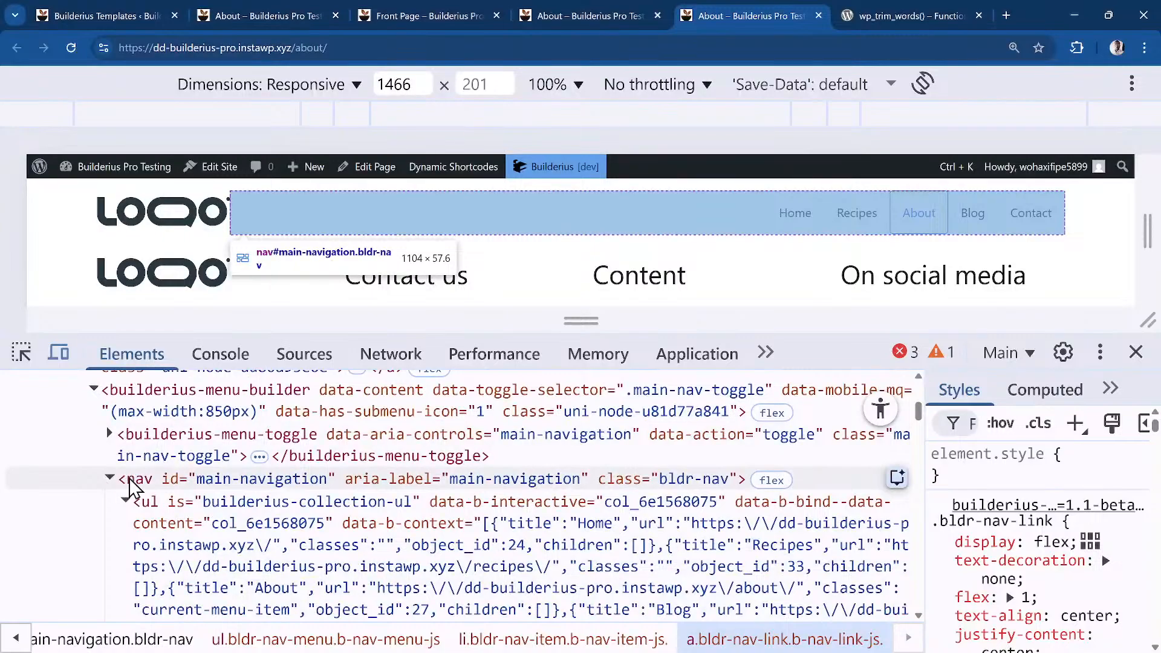
{"action": "left_click", "coordinate": [127, 500]}
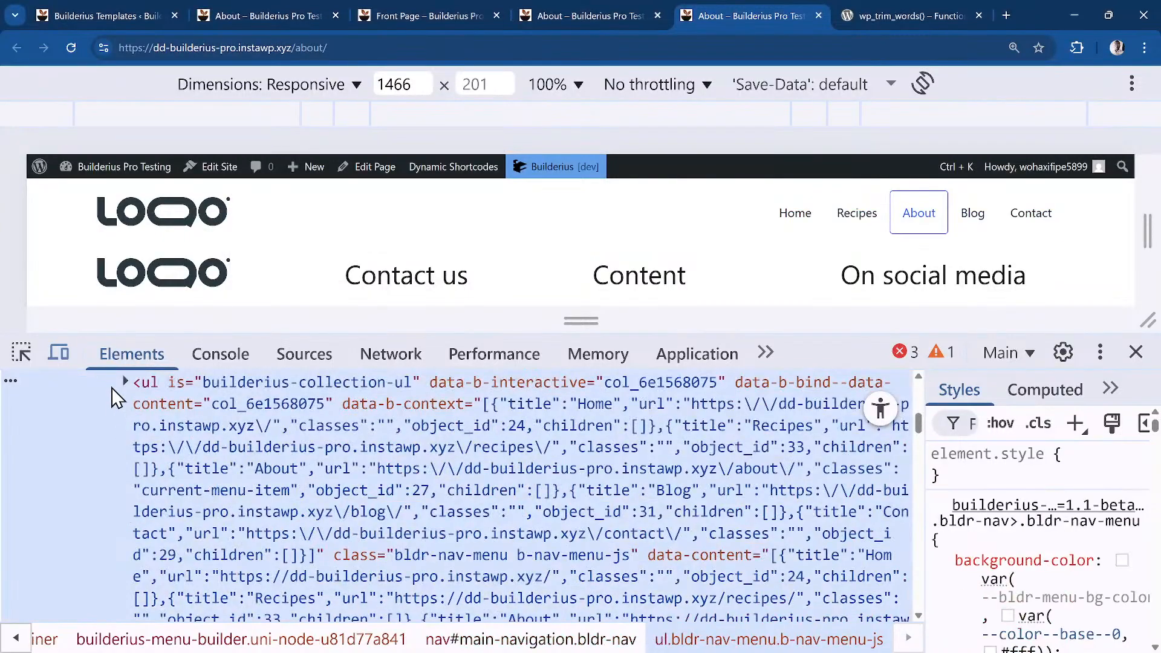
{"action": "scroll", "coordinate": [224, 483], "scroll_direction": "up", "scroll_amount": 1}
{"action": "scroll", "coordinate": [224, 487], "scroll_direction": "down", "scroll_amount": 1}
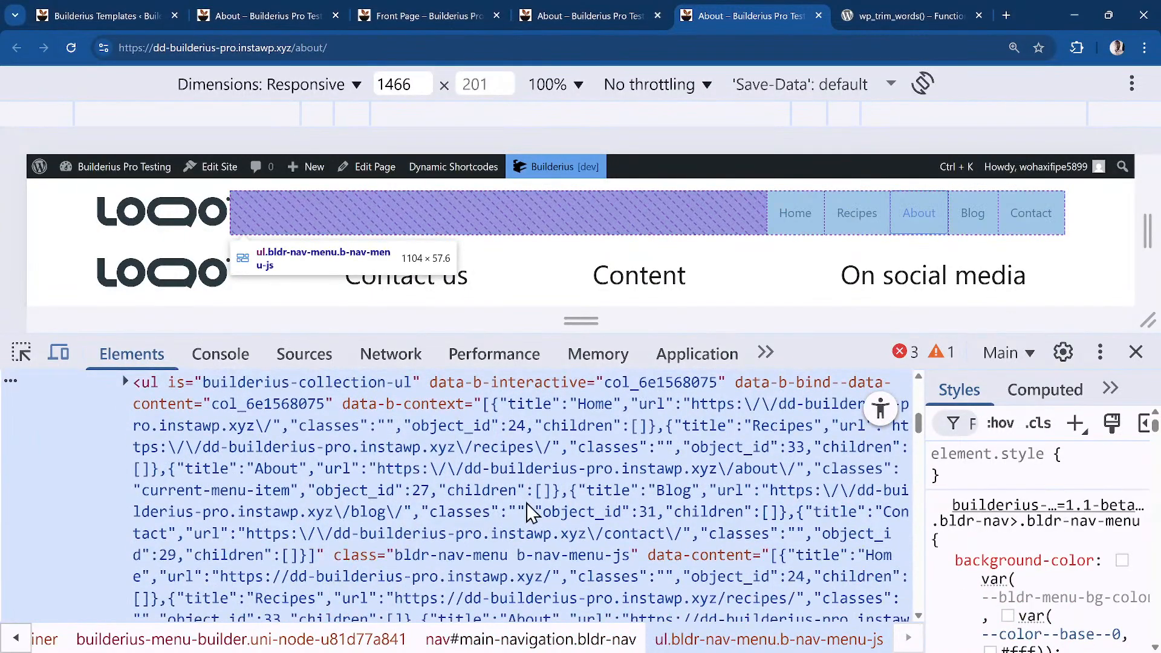
{"action": "scroll", "coordinate": [530, 513], "scroll_direction": "up", "scroll_amount": 1}
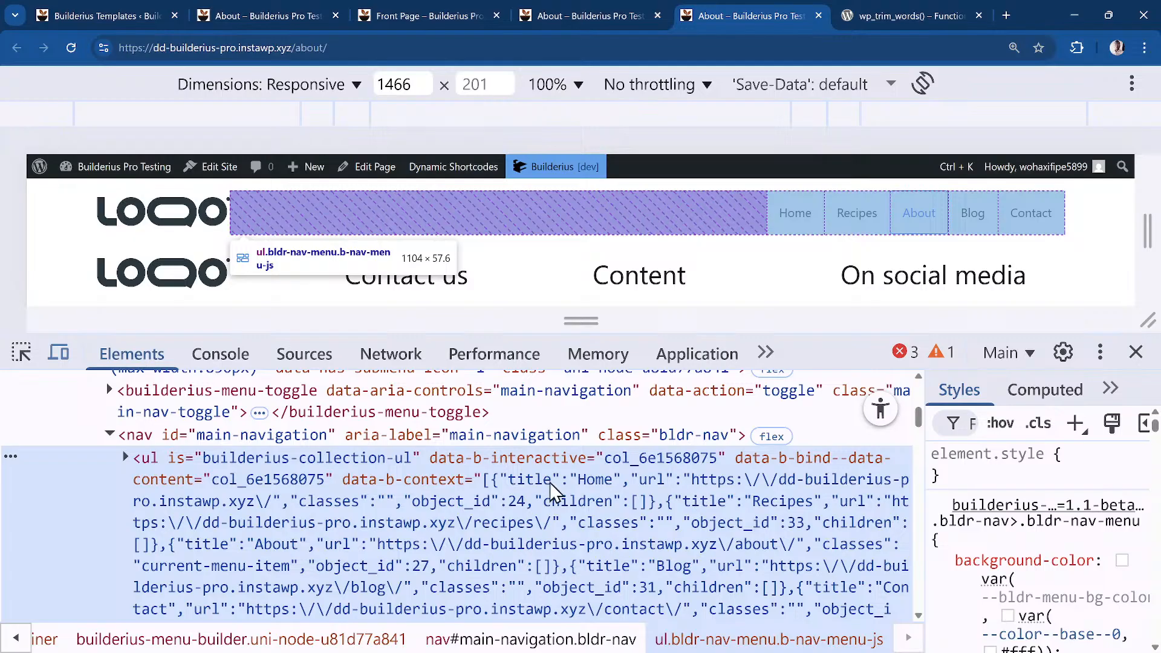
{"action": "scroll", "coordinate": [241, 488], "scroll_direction": "down", "scroll_amount": 1}
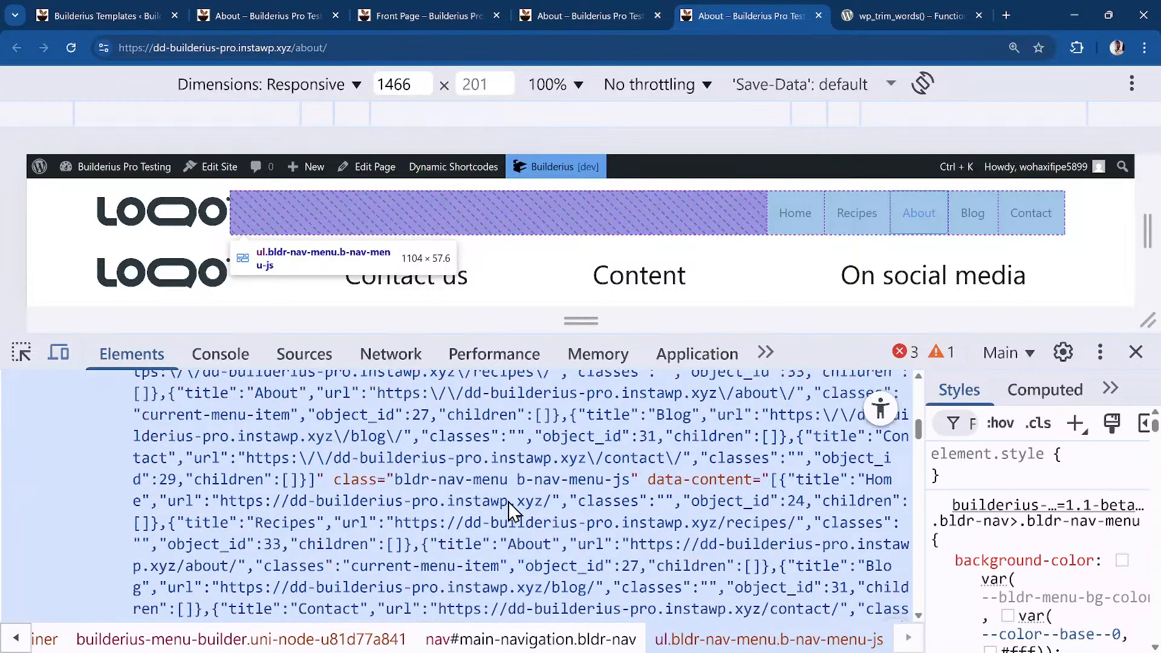
{"action": "scroll", "coordinate": [519, 502], "scroll_direction": "down", "scroll_amount": 3}
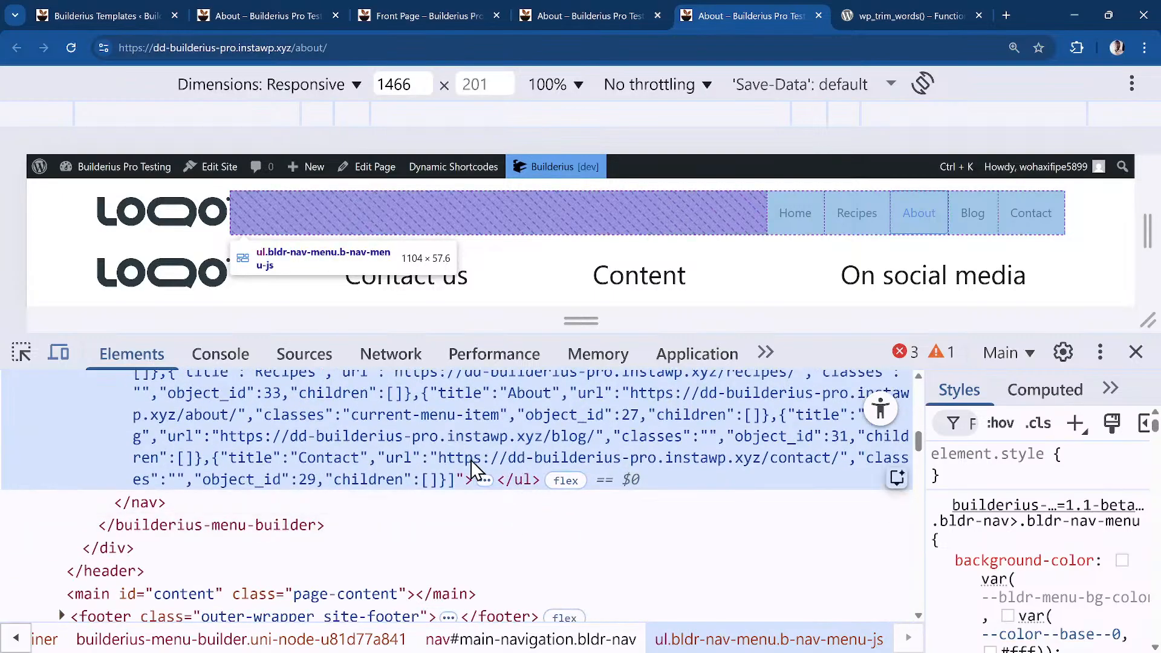
{"action": "scroll", "coordinate": [406, 458], "scroll_direction": "up", "scroll_amount": 2}
{"action": "scroll", "coordinate": [447, 457], "scroll_direction": "down", "scroll_amount": 3}
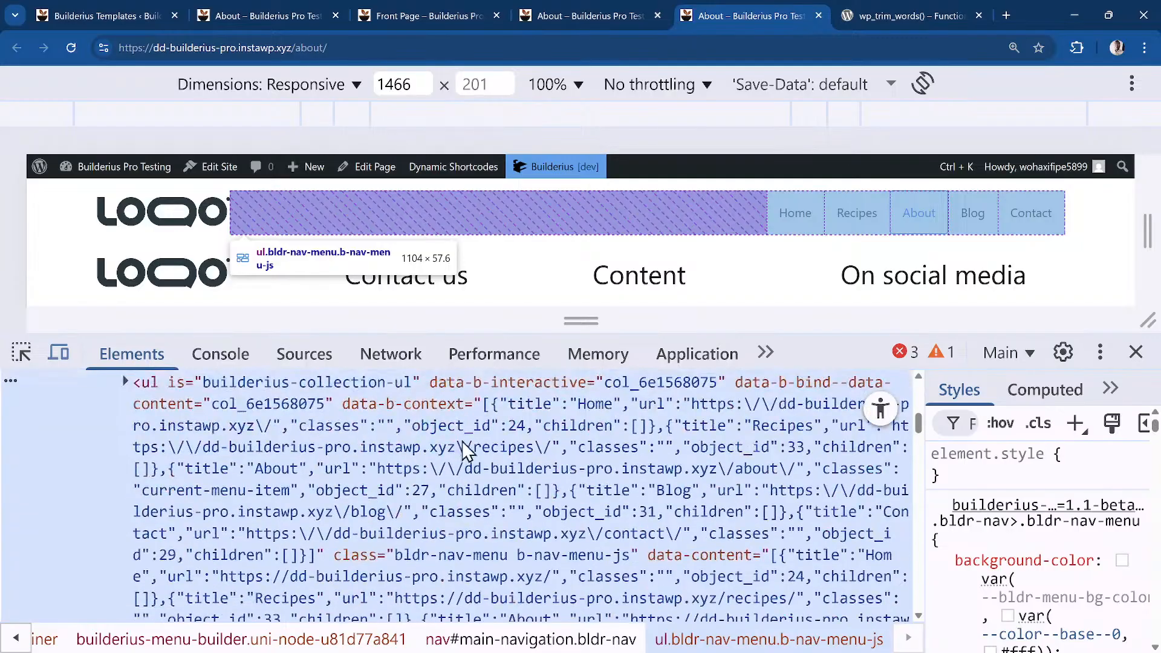
{"action": "scroll", "coordinate": [471, 455], "scroll_direction": "down", "scroll_amount": 1}
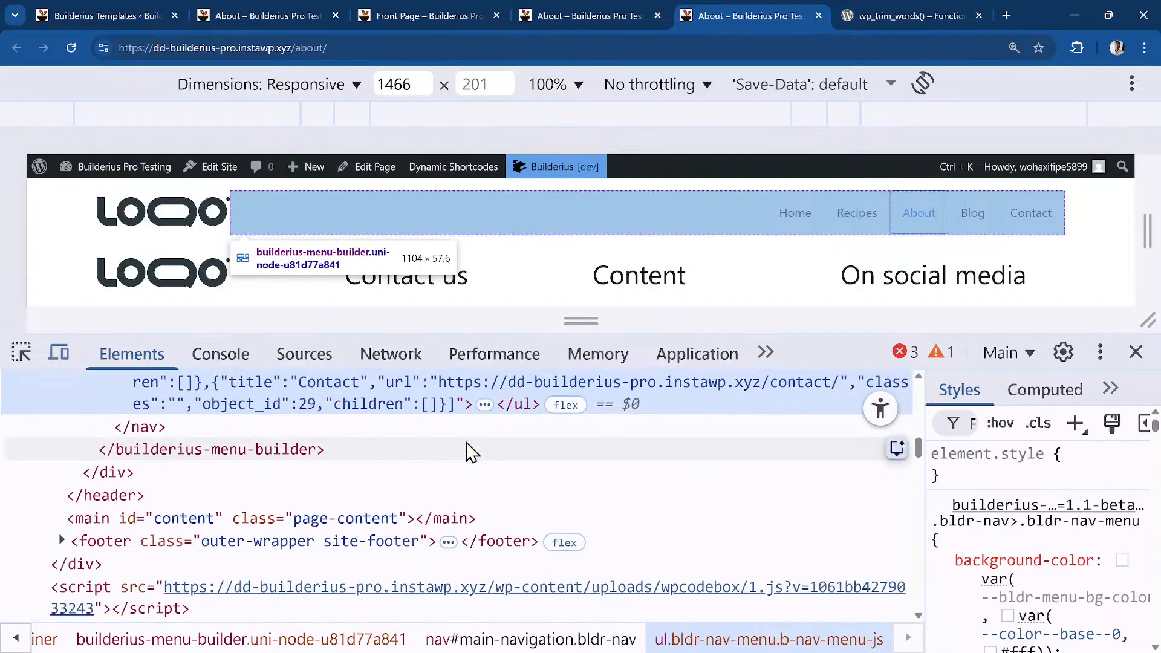
{"action": "scroll", "coordinate": [124, 464], "scroll_direction": "up", "scroll_amount": 1}
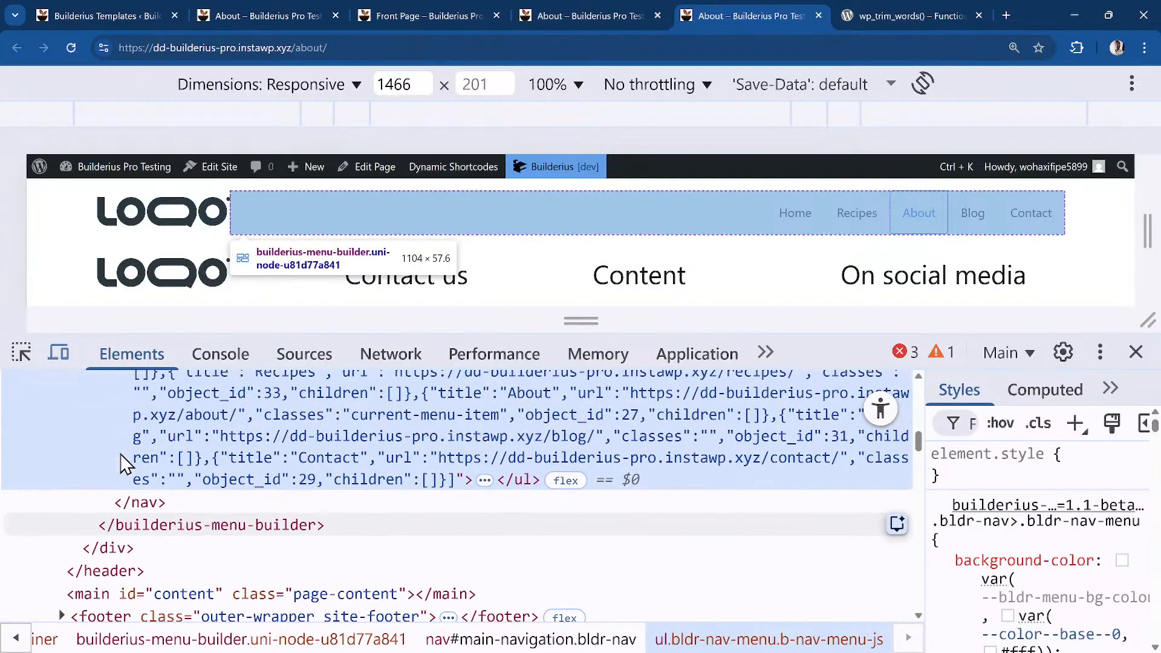
Explore the nav element and its ul list of menu items such as Home, then return to Builderius
{"action": "left_click", "coordinate": [174, 504]}
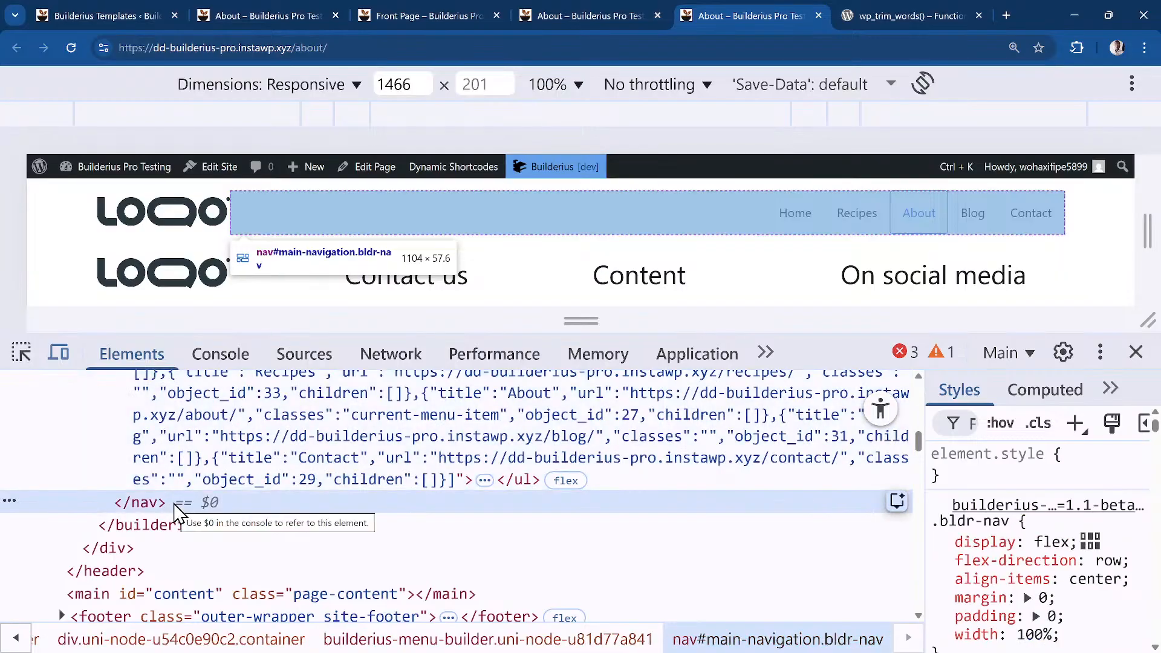
{"action": "scroll", "coordinate": [174, 511], "scroll_direction": "up", "scroll_amount": 5}
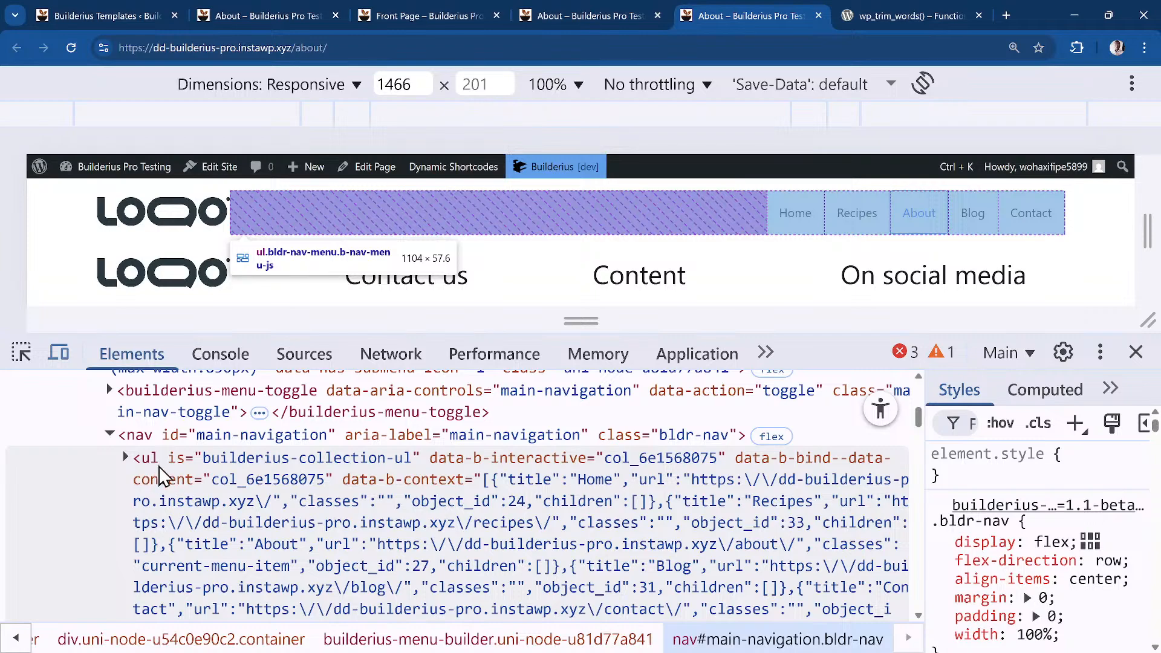
{"action": "scroll", "coordinate": [202, 487], "scroll_direction": "down", "scroll_amount": 3}
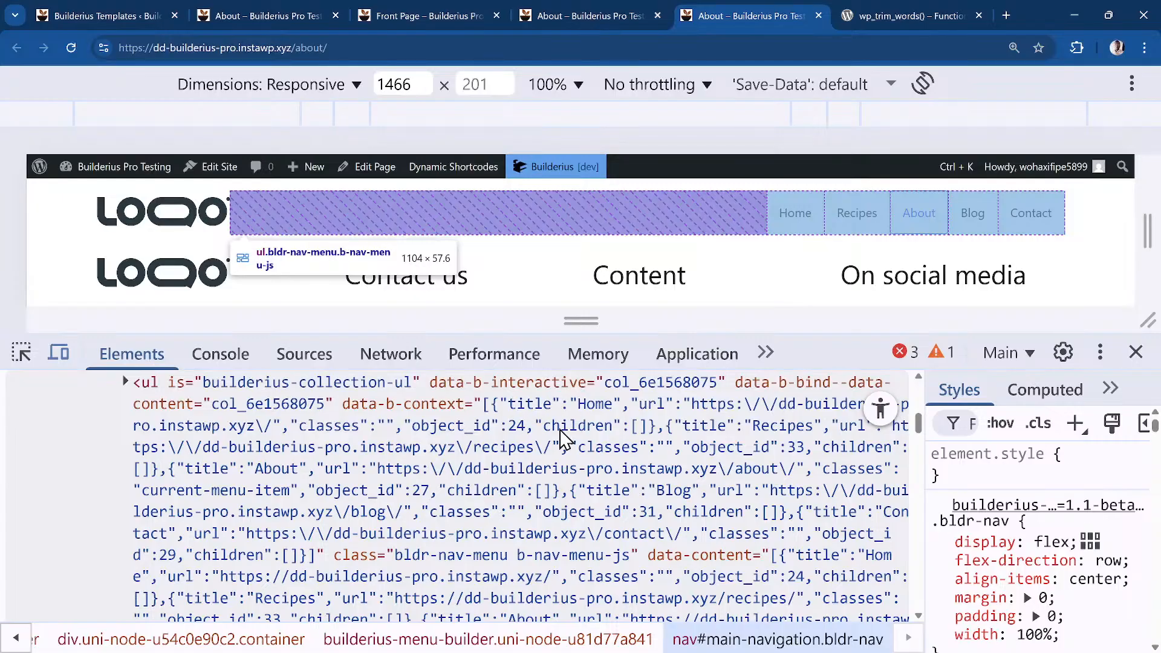
{"action": "scroll", "coordinate": [511, 445], "scroll_direction": "up", "scroll_amount": 2}
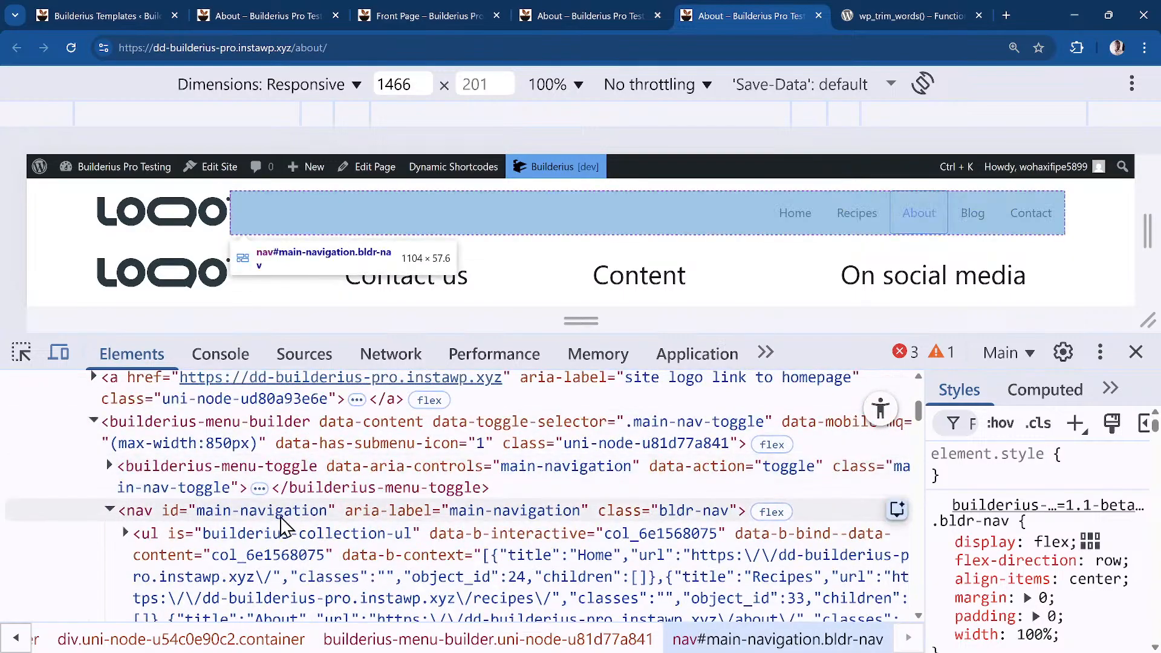
{"action": "scroll", "coordinate": [166, 538], "scroll_direction": "down", "scroll_amount": 3}
{"action": "scroll", "coordinate": [171, 540], "scroll_direction": "down", "scroll_amount": 3}
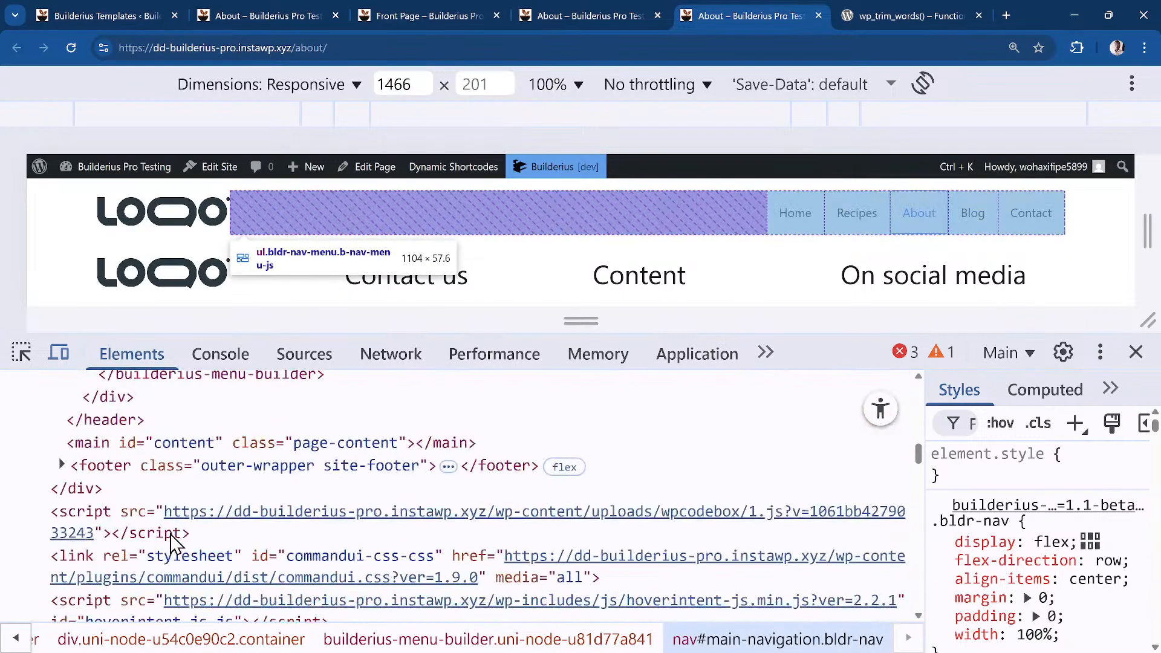
{"action": "scroll", "coordinate": [171, 540], "scroll_direction": "up", "scroll_amount": 1}
{"action": "scroll", "coordinate": [171, 540], "scroll_direction": "down", "scroll_amount": 1}
{"action": "scroll", "coordinate": [171, 540], "scroll_direction": "up", "scroll_amount": 3}
{"action": "scroll", "coordinate": [171, 540], "scroll_direction": "down", "scroll_amount": 1}
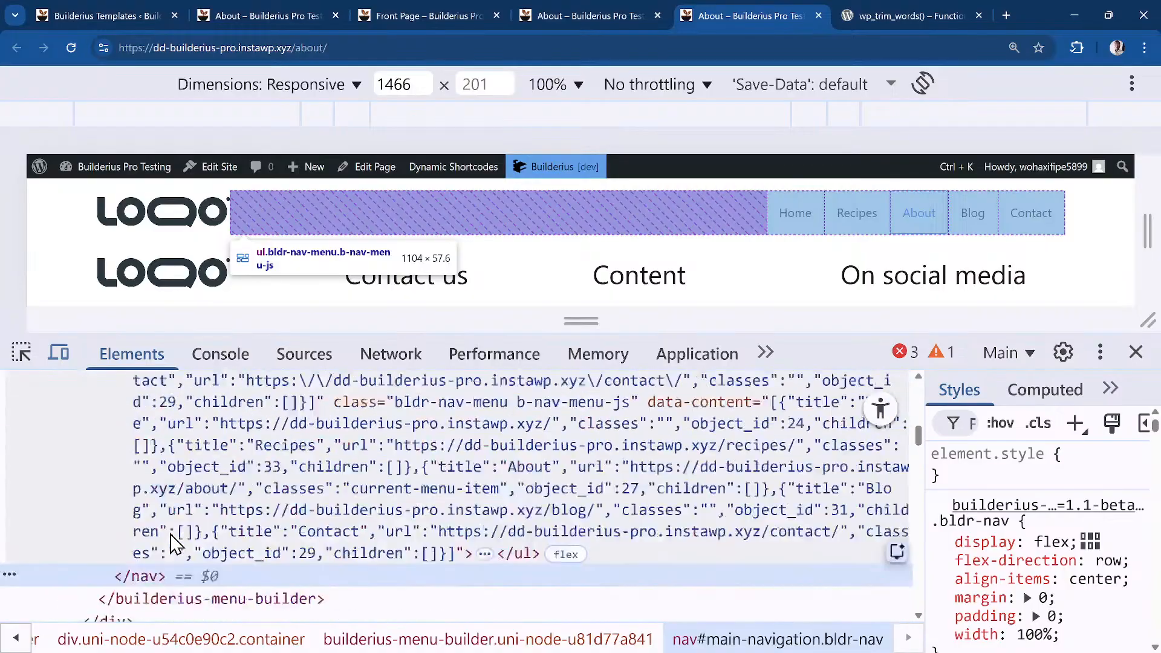
{"action": "scroll", "coordinate": [171, 540], "scroll_direction": "up", "scroll_amount": 4}
{"action": "scroll", "coordinate": [157, 548], "scroll_direction": "down", "scroll_amount": 1}
{"action": "left_click", "coordinate": [125, 533]}
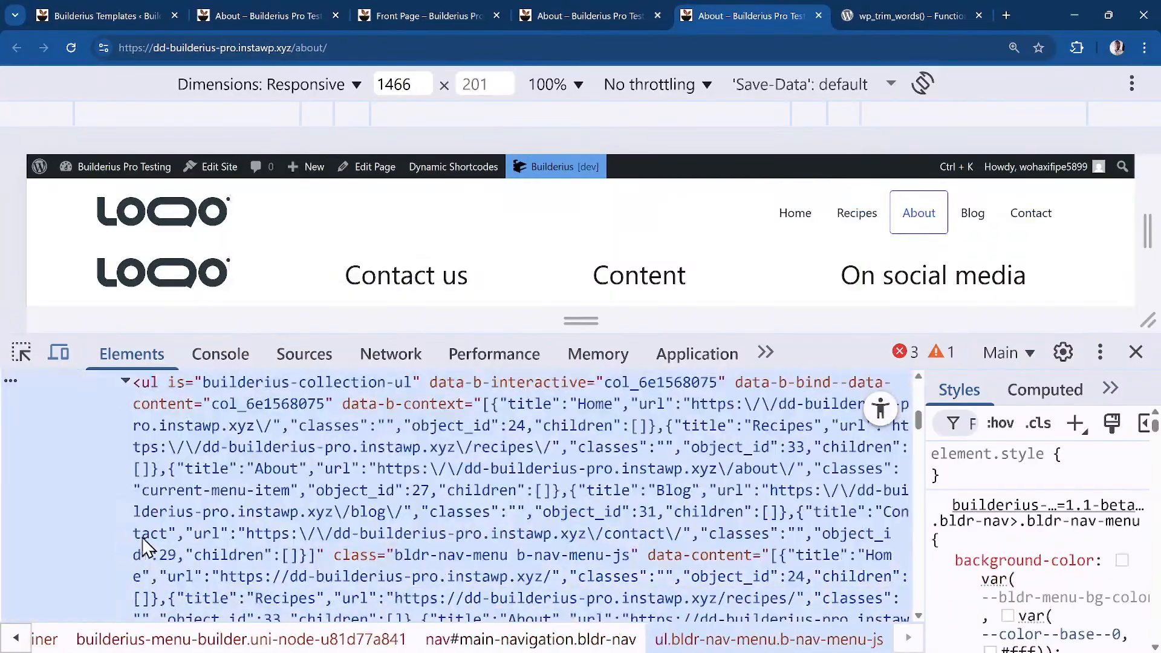
{"action": "scroll", "coordinate": [175, 435], "scroll_direction": "down", "scroll_amount": 4}
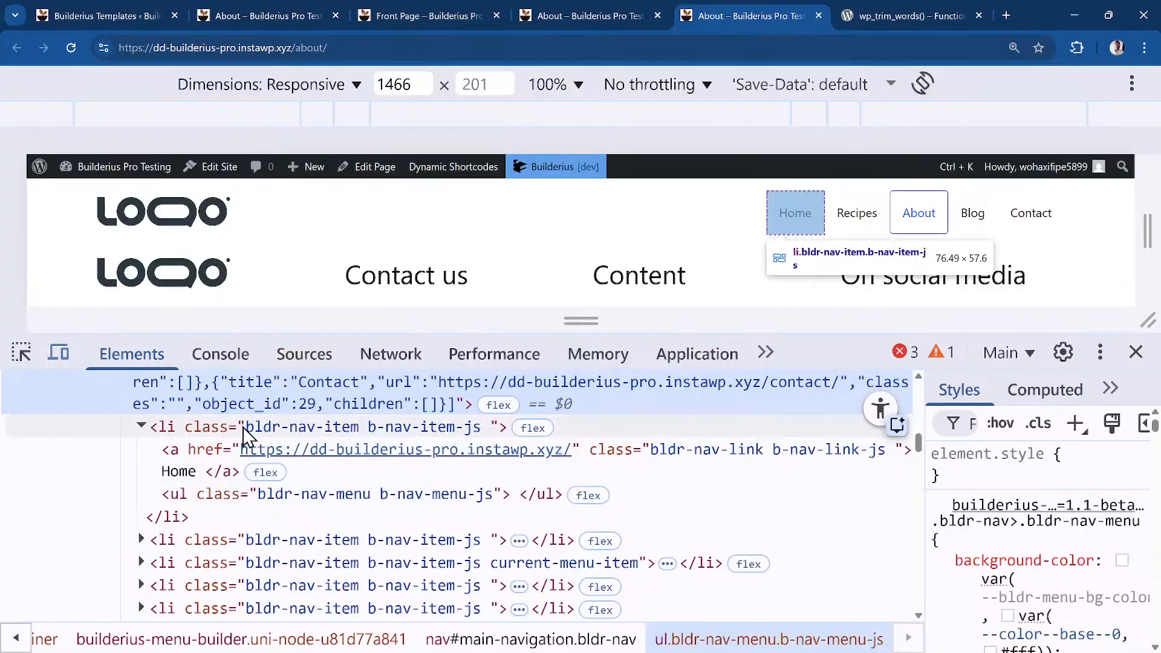
{"action": "left_click", "coordinate": [140, 428]}
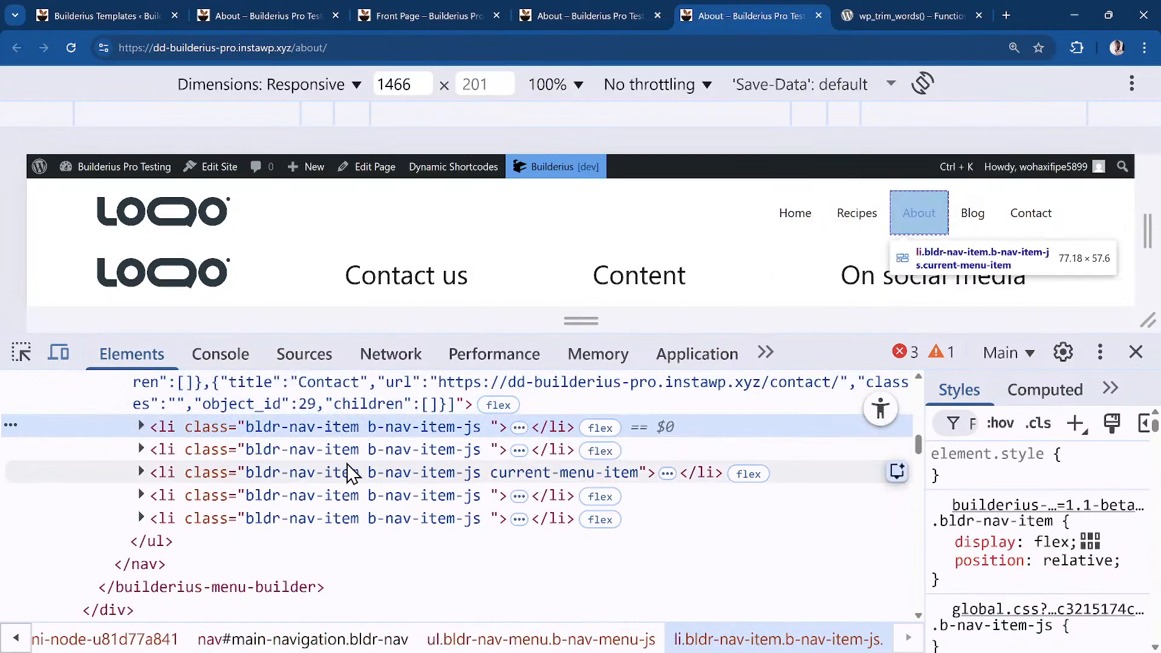
{"action": "scroll", "coordinate": [248, 451], "scroll_direction": "up", "scroll_amount": 5}
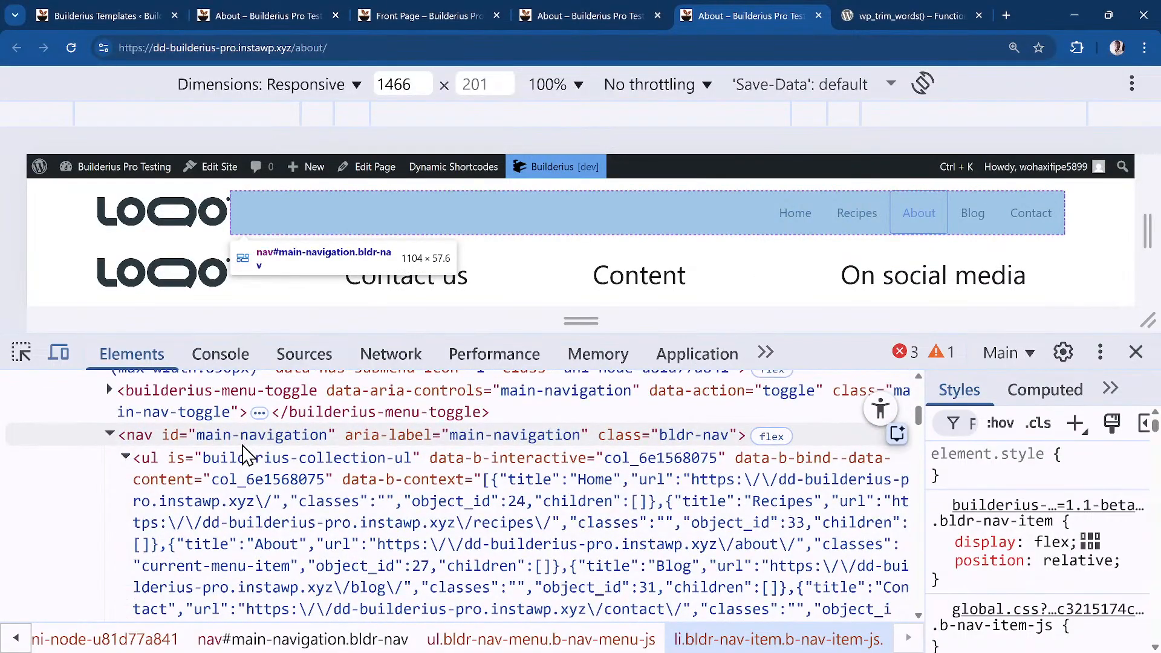
{"action": "scroll", "coordinate": [291, 529], "scroll_direction": "down", "scroll_amount": 2}
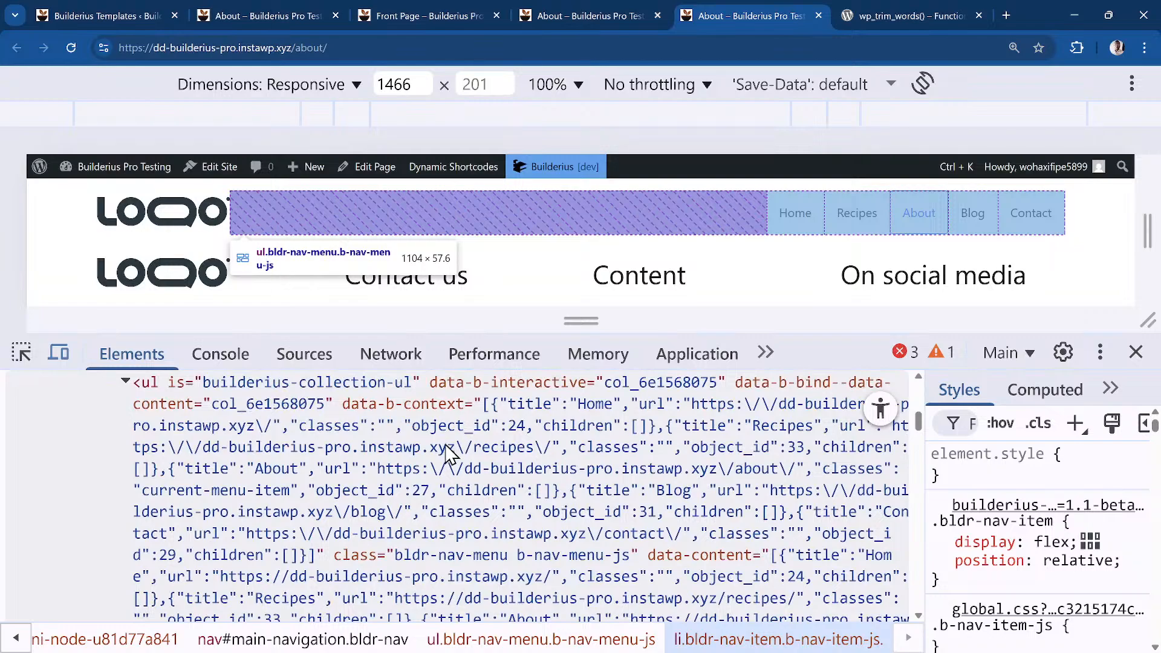
{"action": "scroll", "coordinate": [439, 541], "scroll_direction": "down", "scroll_amount": 3}
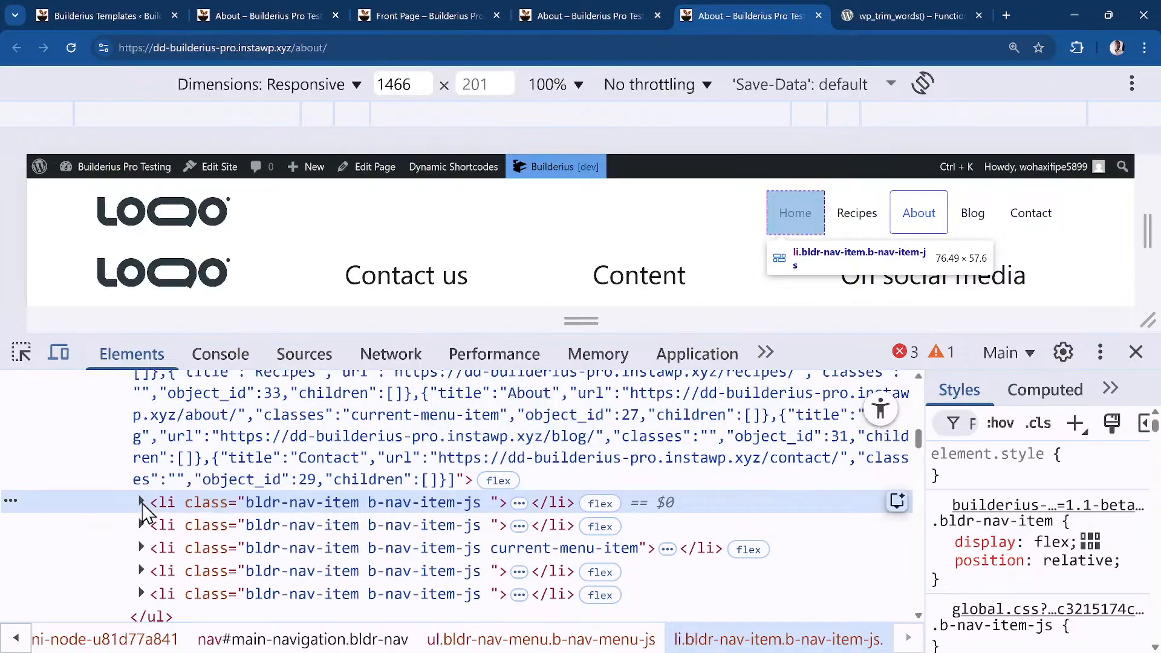
{"action": "left_click", "coordinate": [142, 502]}
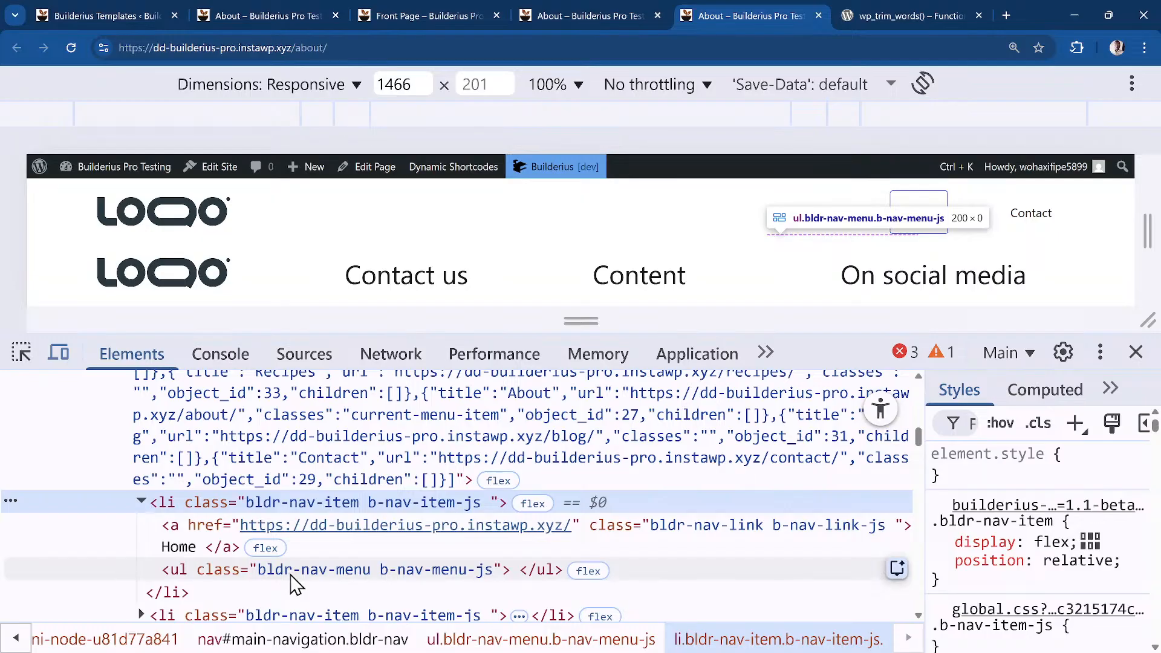
{"action": "left_click", "coordinate": [613, 11]}
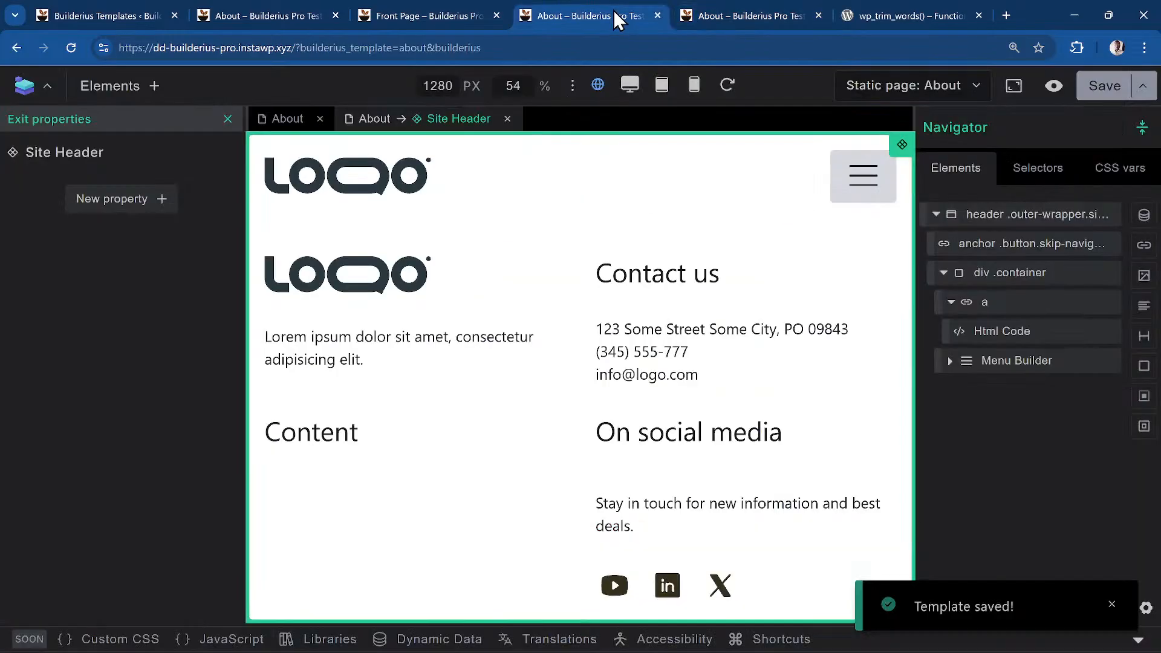
Select the menu's ul element and activate its .bldr-nav-menu class in Styles
{"action": "left_click", "coordinate": [951, 360]}
{"action": "scroll", "coordinate": [1048, 424], "scroll_direction": "down", "scroll_amount": 1}
{"action": "scroll", "coordinate": [1046, 423], "scroll_direction": "down", "scroll_amount": 4}
{"action": "scroll", "coordinate": [1046, 422], "scroll_direction": "up", "scroll_amount": 3}
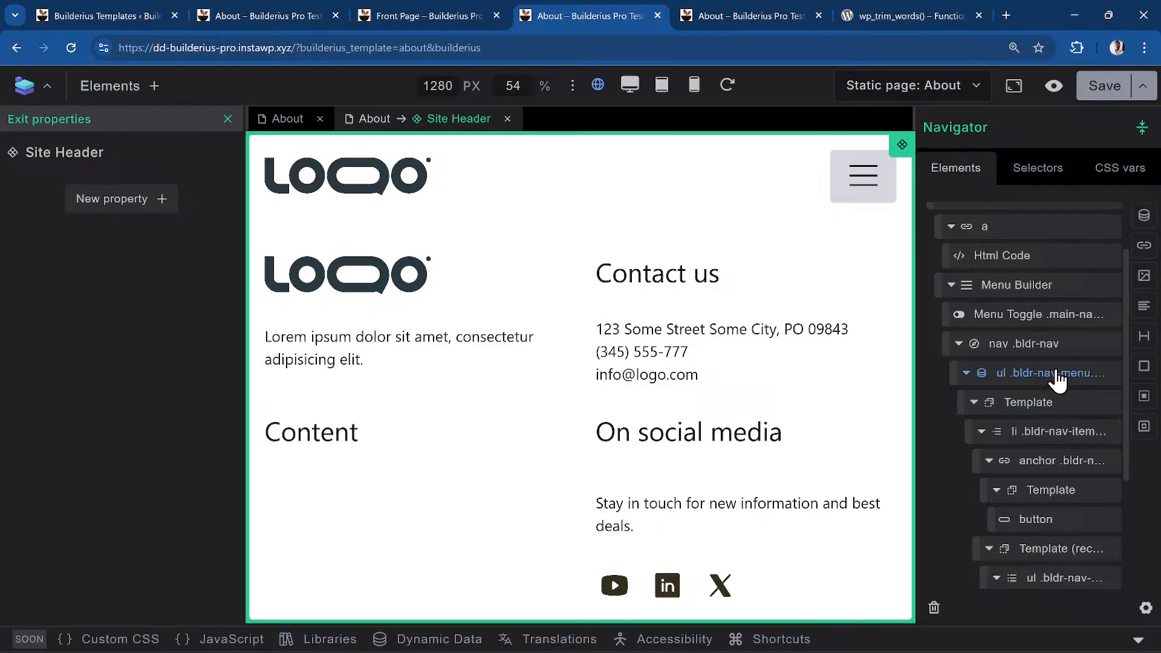
{"action": "left_click", "coordinate": [1011, 383]}
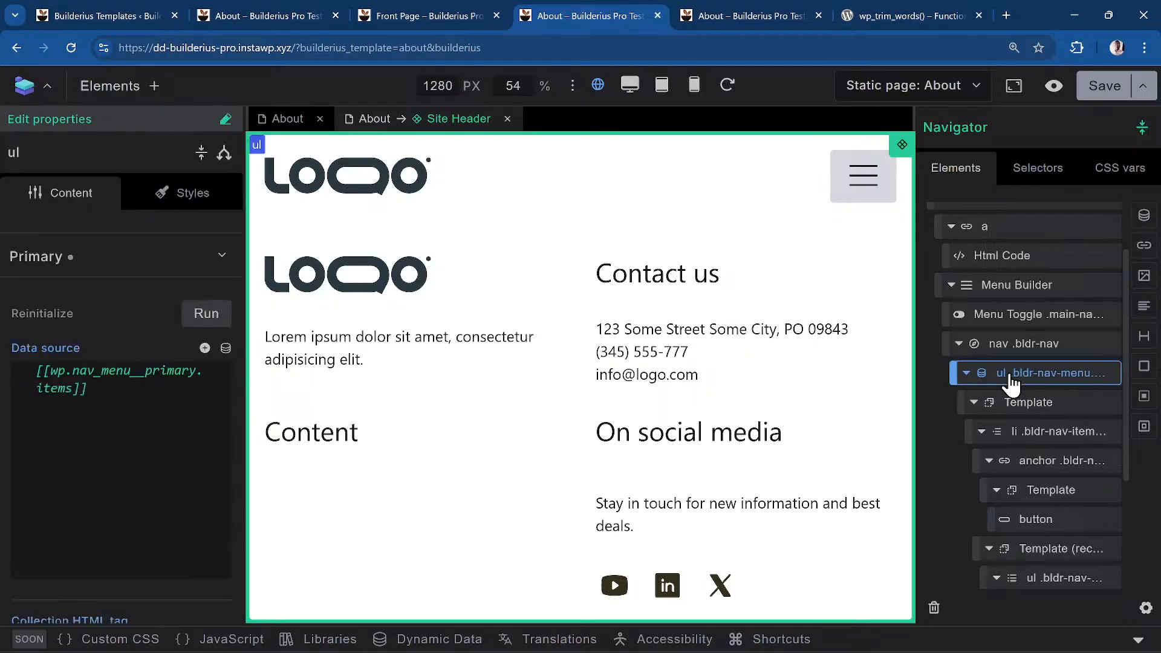
{"action": "left_click", "coordinate": [176, 202]}
{"action": "left_click", "coordinate": [27, 294]}
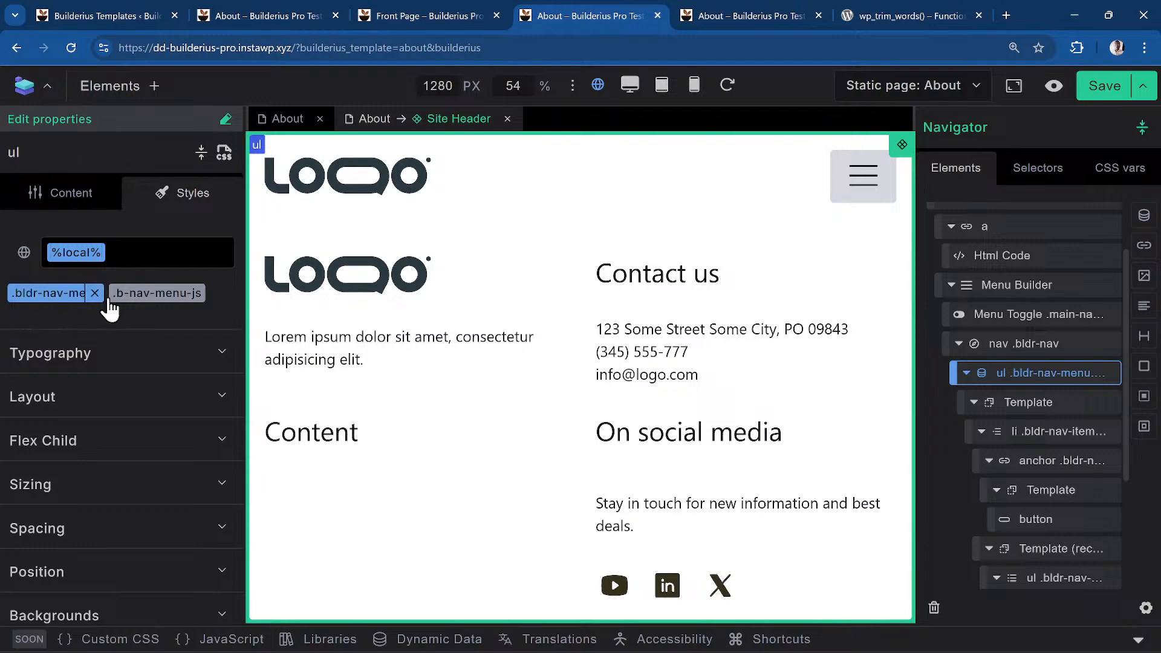
{"action": "left_click", "coordinate": [27, 295]}
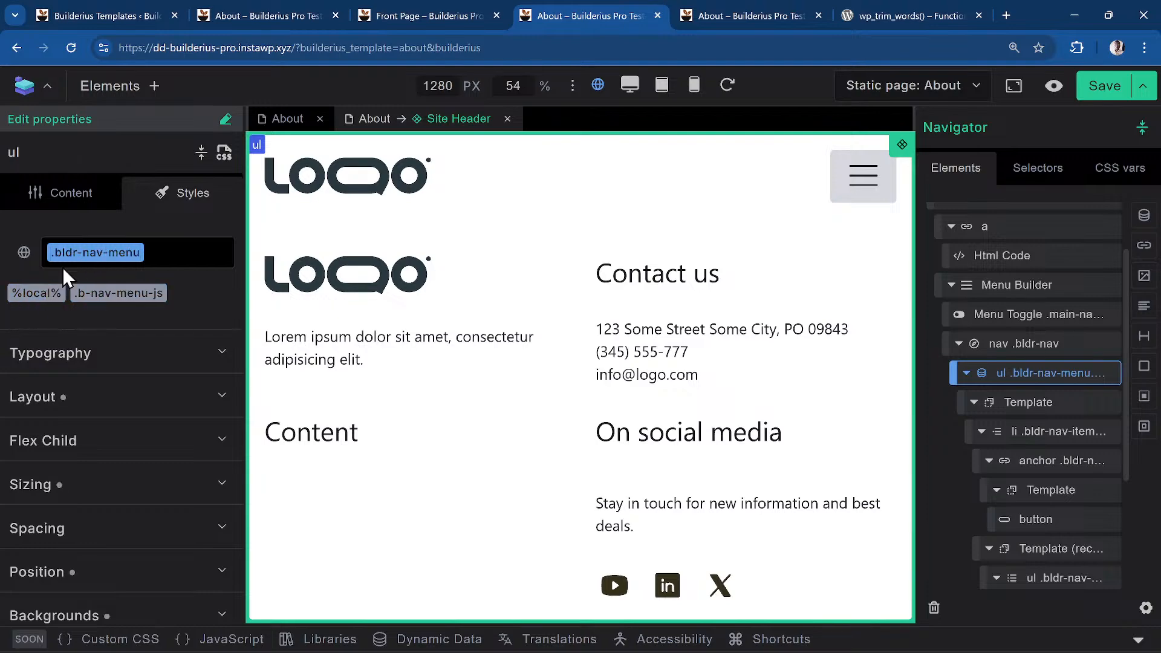
Expand Layout and view .bldr-nav-menu's flex rules as CSS code
{"action": "scroll", "coordinate": [185, 332], "scroll_direction": "down", "scroll_amount": 3}
{"action": "scroll", "coordinate": [70, 433], "scroll_direction": "up", "scroll_amount": 3}
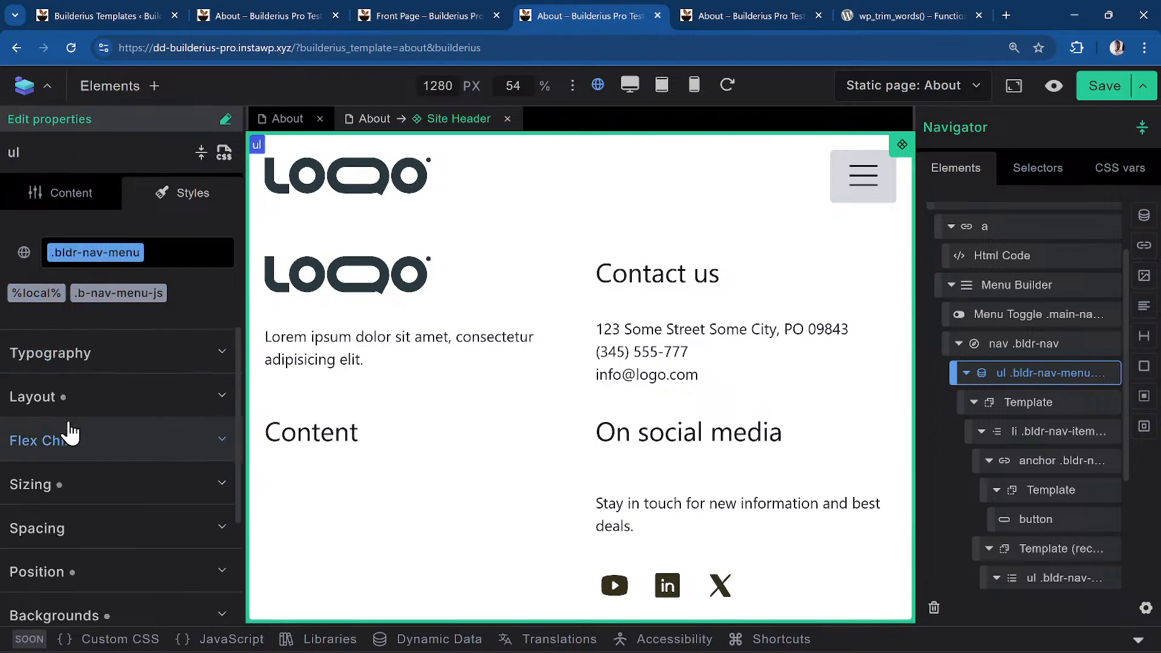
{"action": "left_click", "coordinate": [67, 412]}
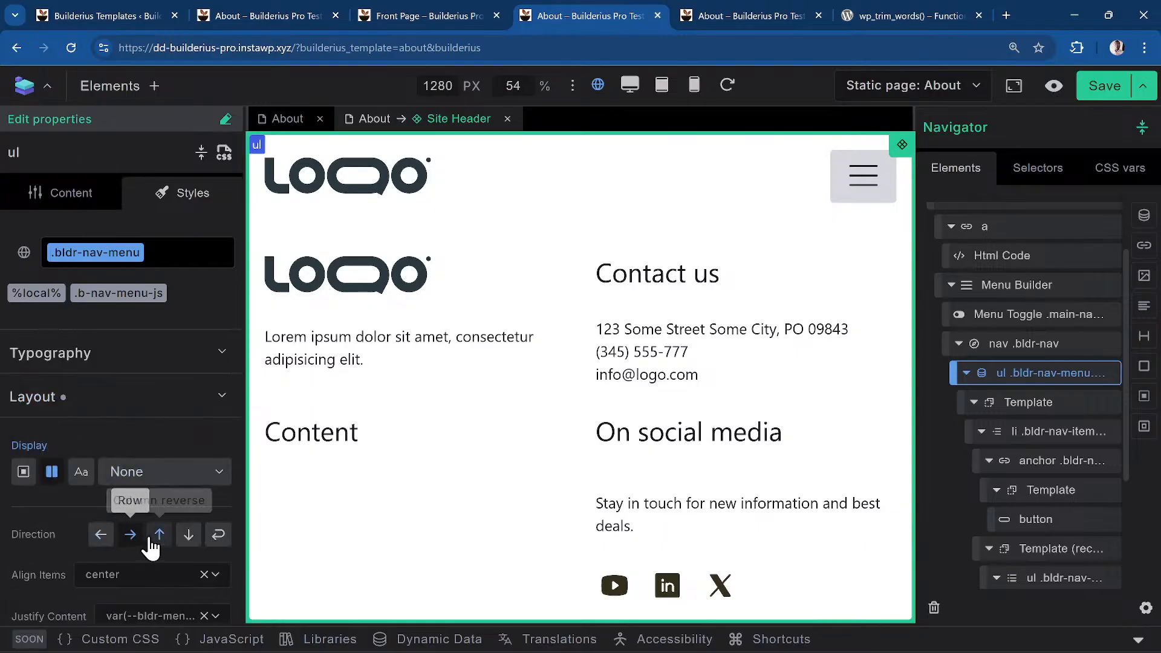
{"action": "scroll", "coordinate": [148, 557], "scroll_direction": "down", "scroll_amount": 5}
{"action": "scroll", "coordinate": [117, 427], "scroll_direction": "up", "scroll_amount": 3}
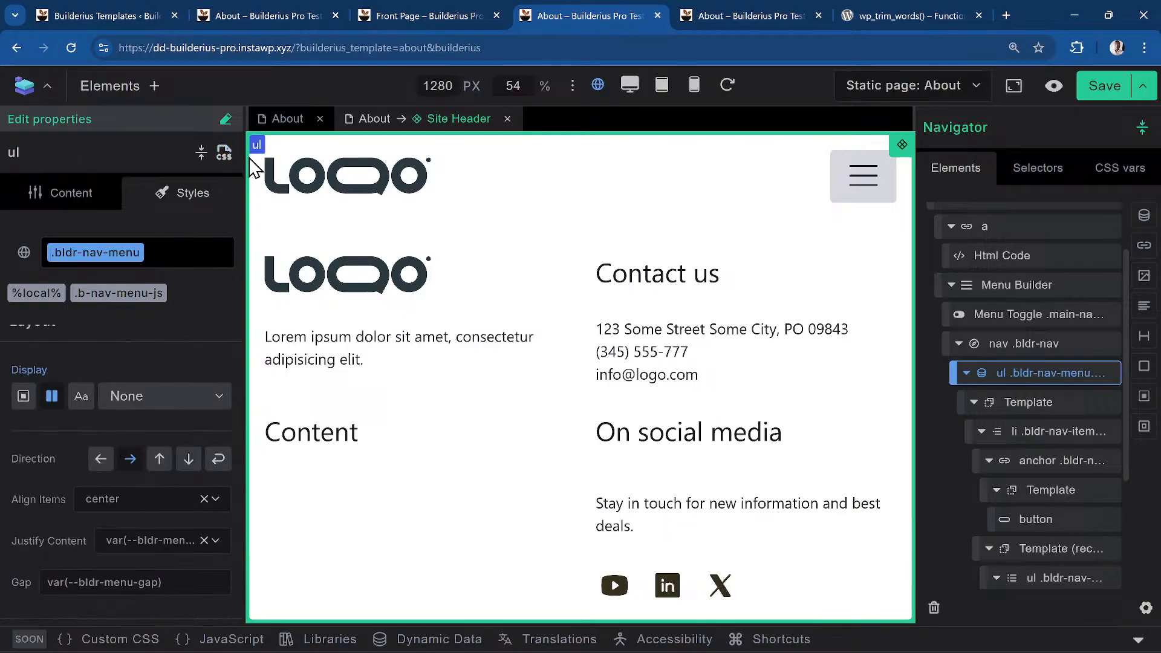
{"action": "left_click", "coordinate": [224, 158]}
{"action": "mouse_move", "coordinate": [151, 401]}
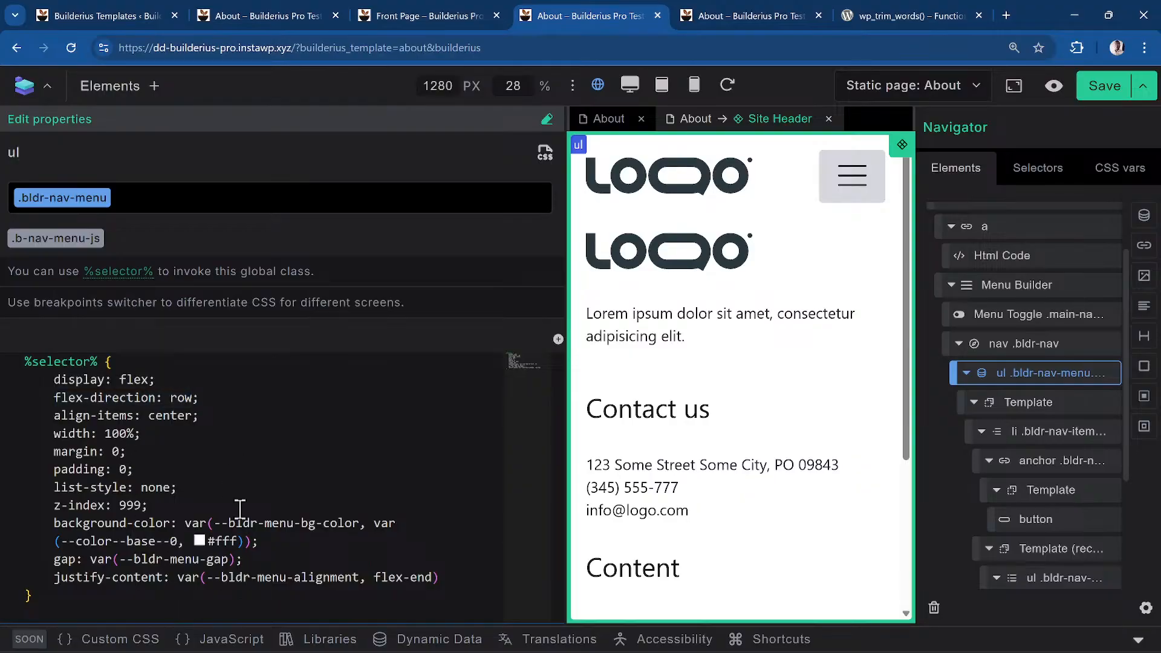
Check the .bldr-nav-item display: flex rule at tablet, mobile, desktop and all-screens breakpoints, then close the CSS editor
{"action": "left_click", "coordinate": [1068, 445]}
{"action": "left_click", "coordinate": [146, 239]}
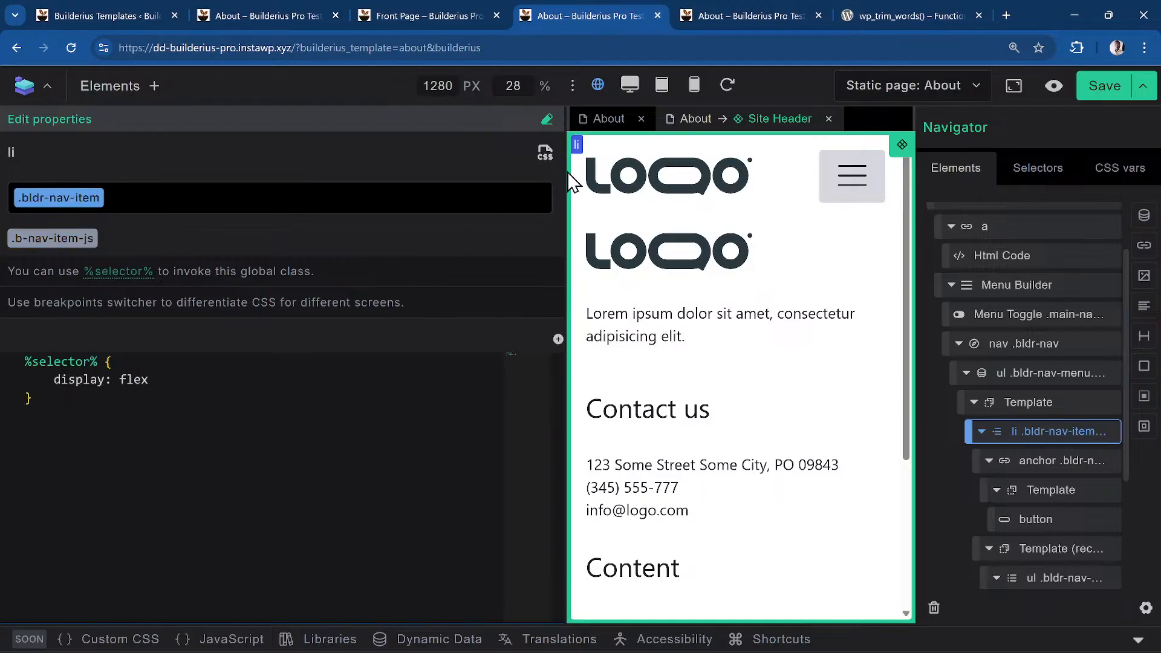
{"action": "left_click", "coordinate": [662, 90]}
{"action": "left_click", "coordinate": [695, 86]}
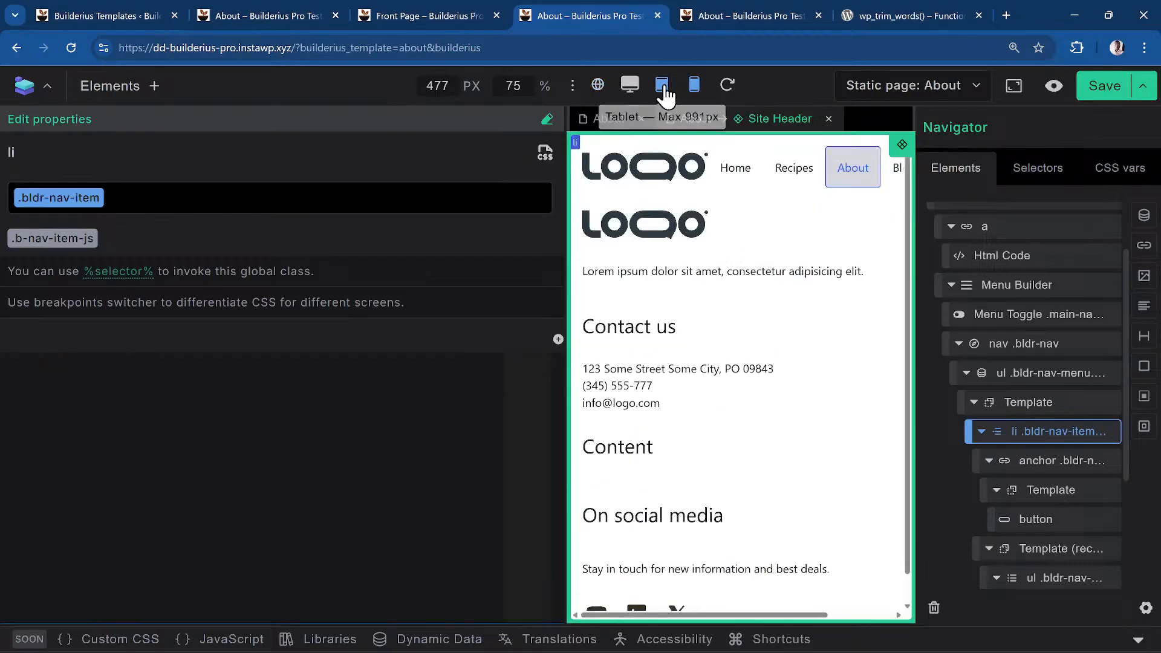
{"action": "left_click", "coordinate": [630, 86]}
{"action": "left_click", "coordinate": [598, 86]}
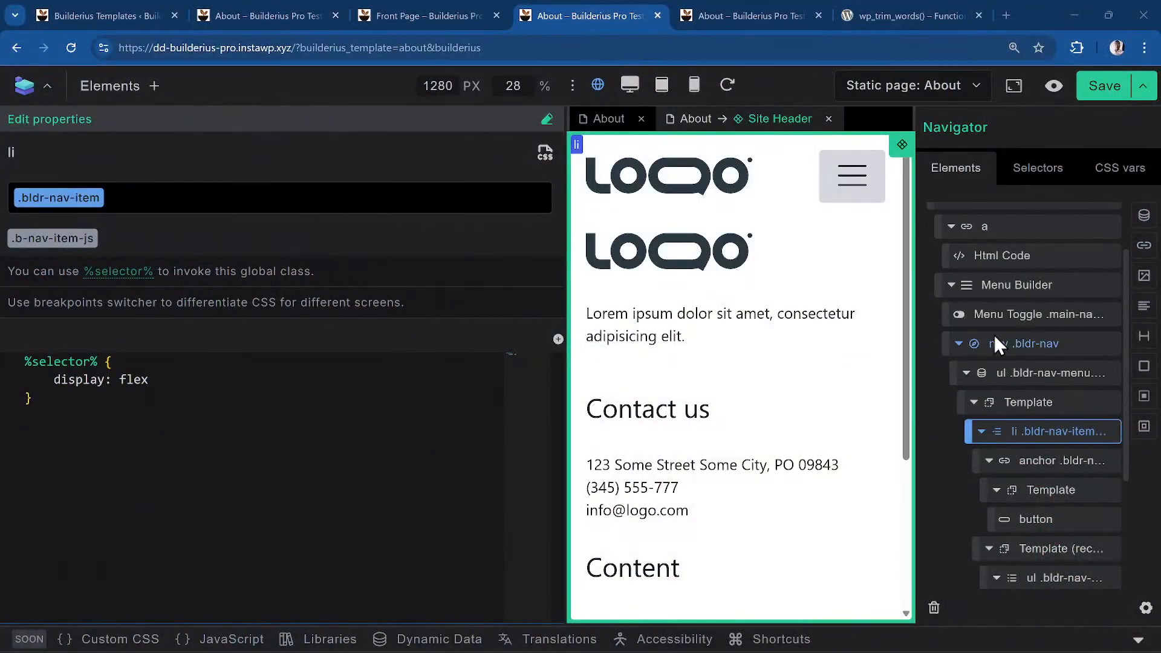
{"action": "scroll", "coordinate": [991, 331], "scroll_direction": "up", "scroll_amount": 3}
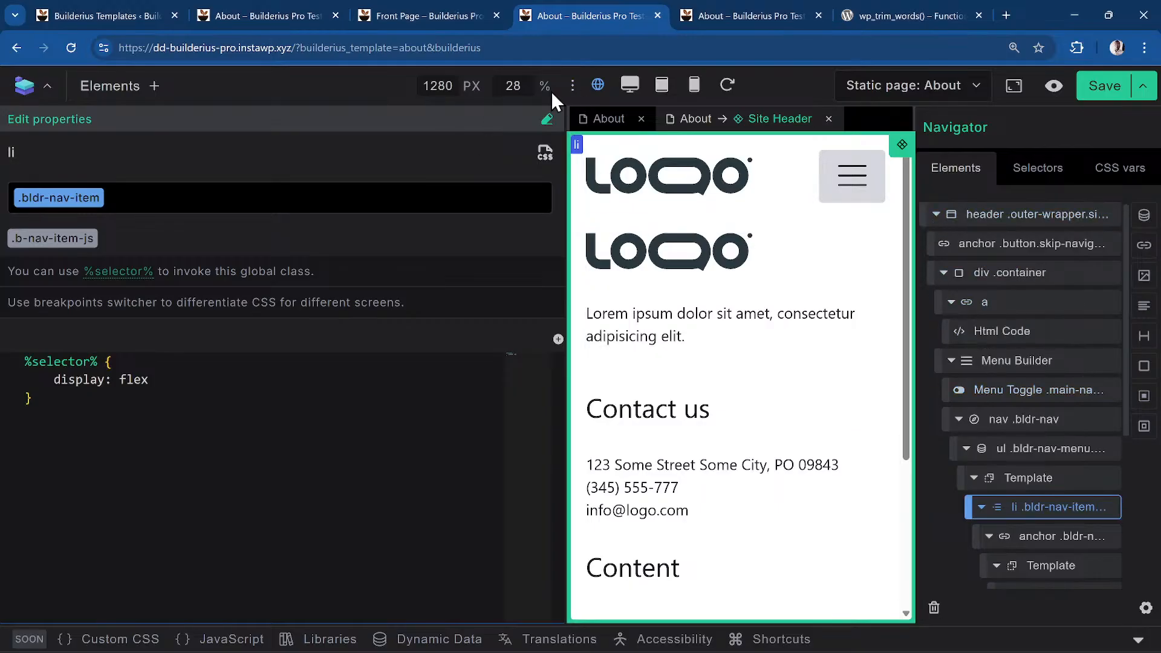
{"action": "left_click", "coordinate": [546, 155]}
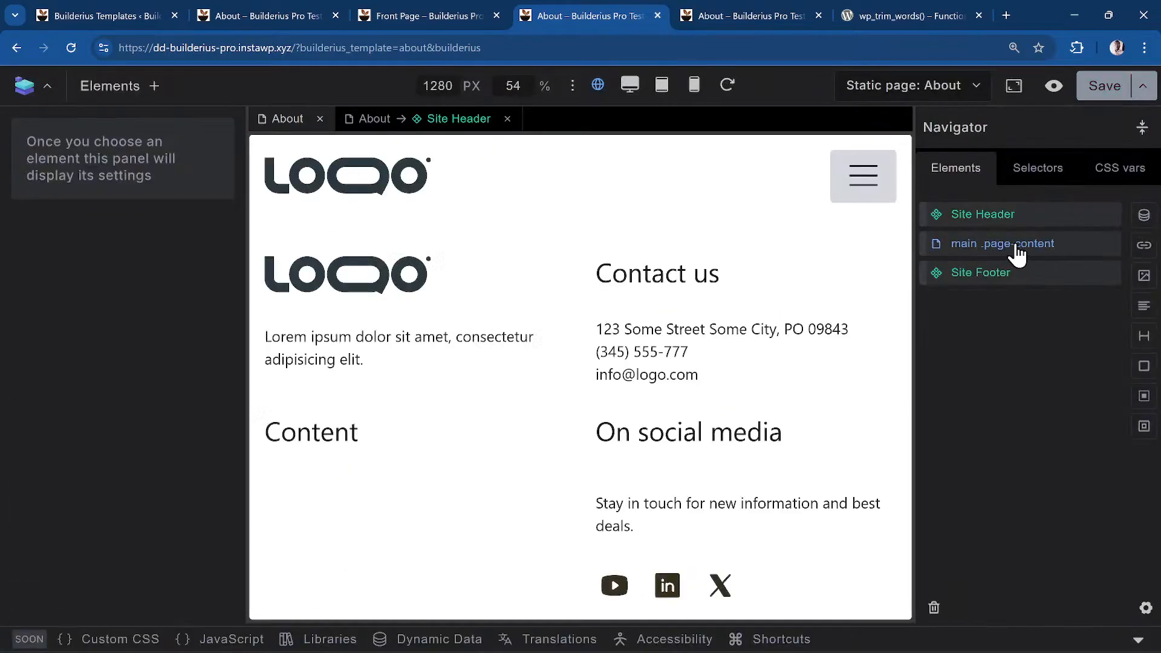
Insert a Div element into main .page-content
{"action": "left_click", "coordinate": [1017, 245]}
{"action": "left_click", "coordinate": [110, 86]}
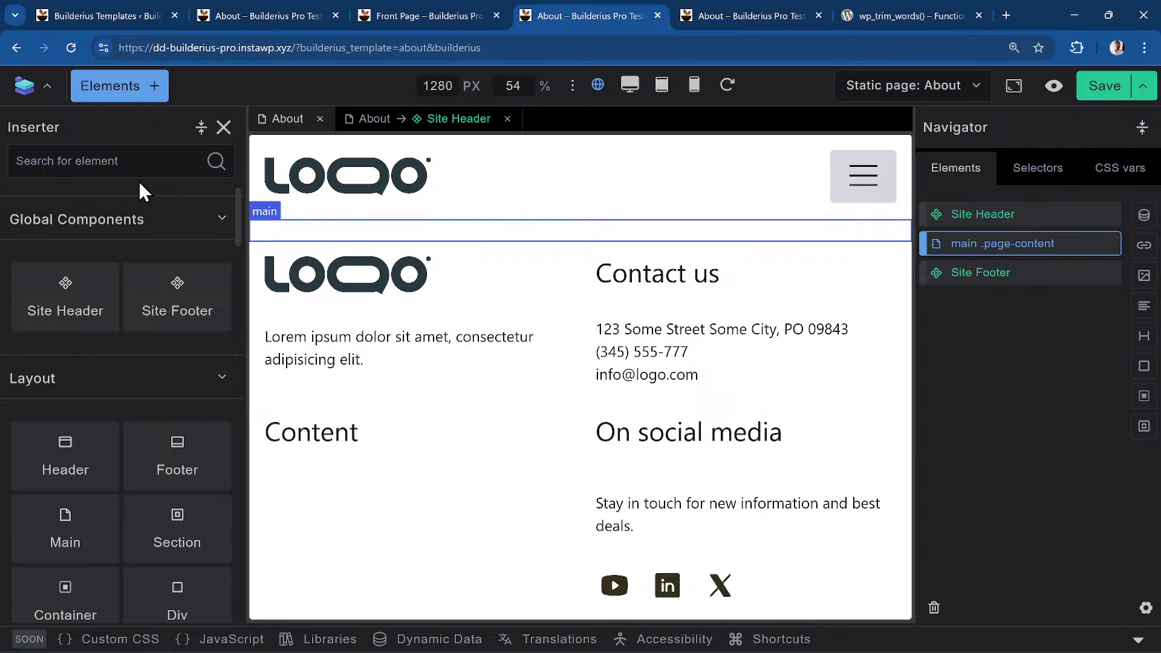
{"action": "type", "text": "div"}
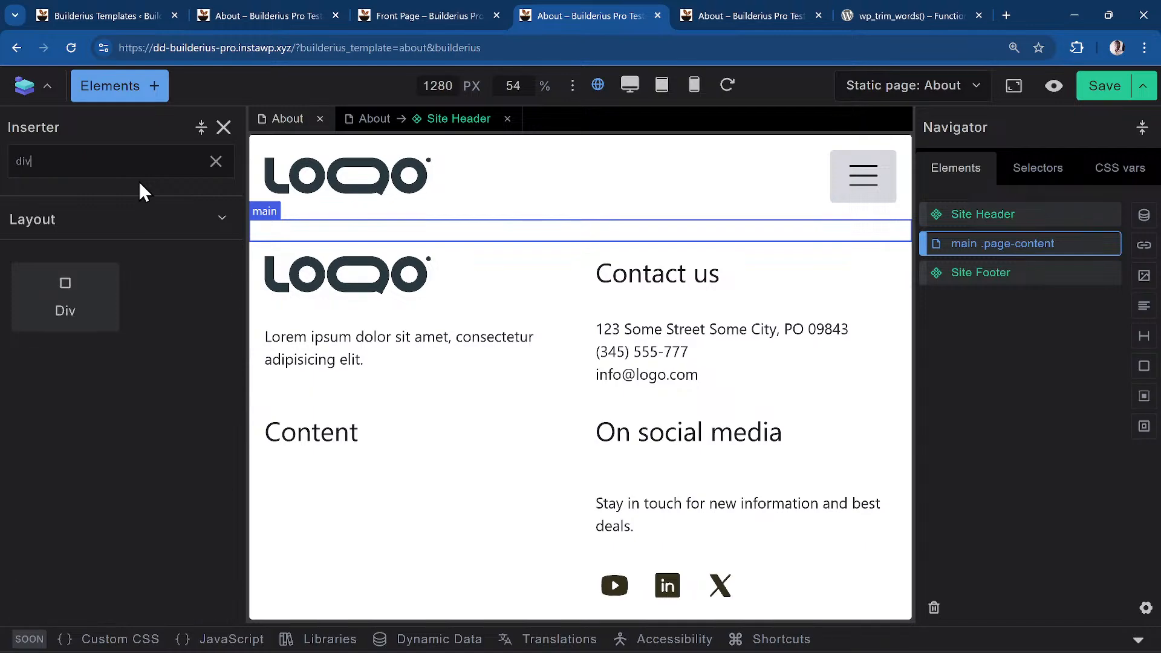
{"action": "left_click", "coordinate": [71, 320]}
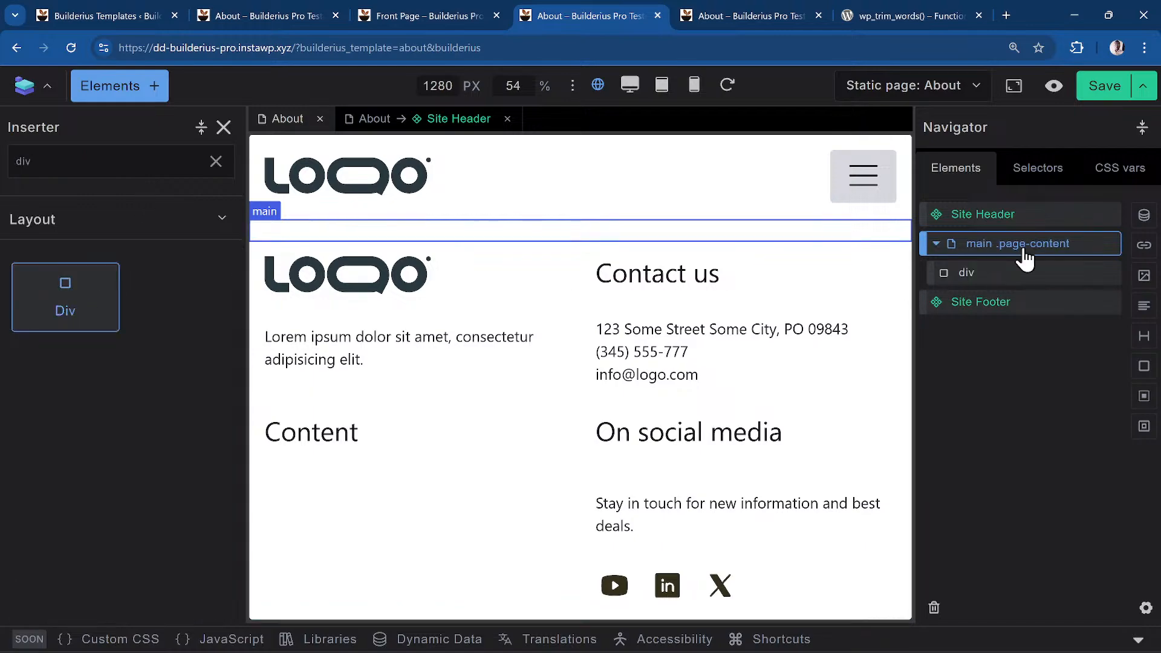
Change the new div's HTML tag to a new 'fieldset' tag
{"action": "left_click", "coordinate": [1024, 277]}
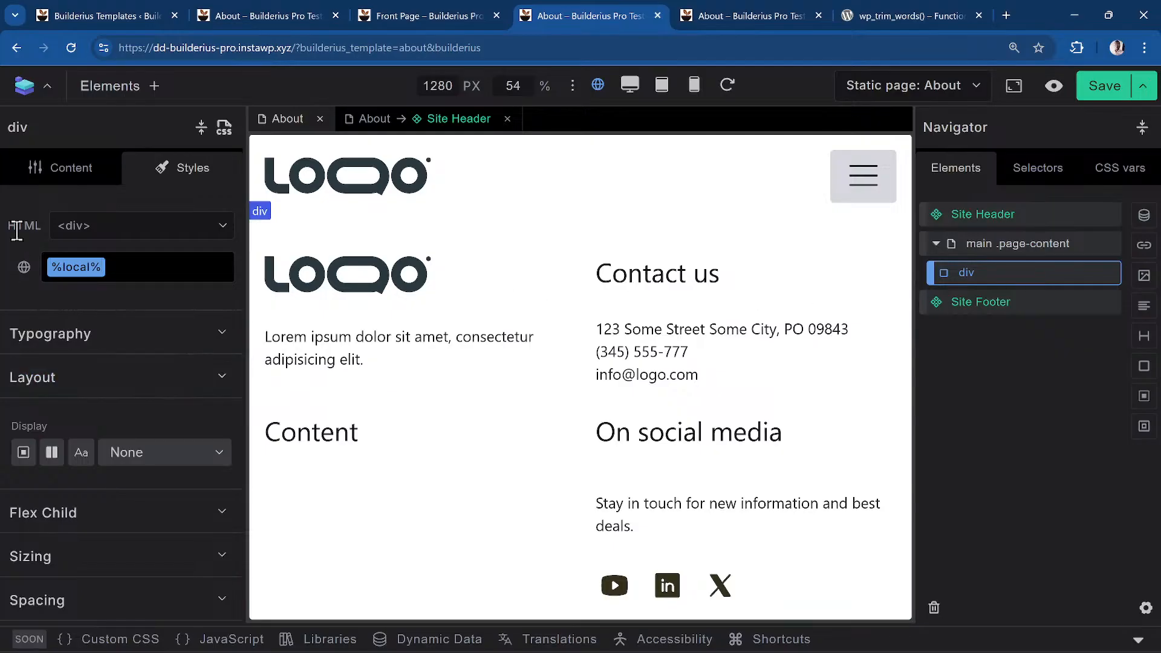
{"action": "left_click", "coordinate": [161, 225]}
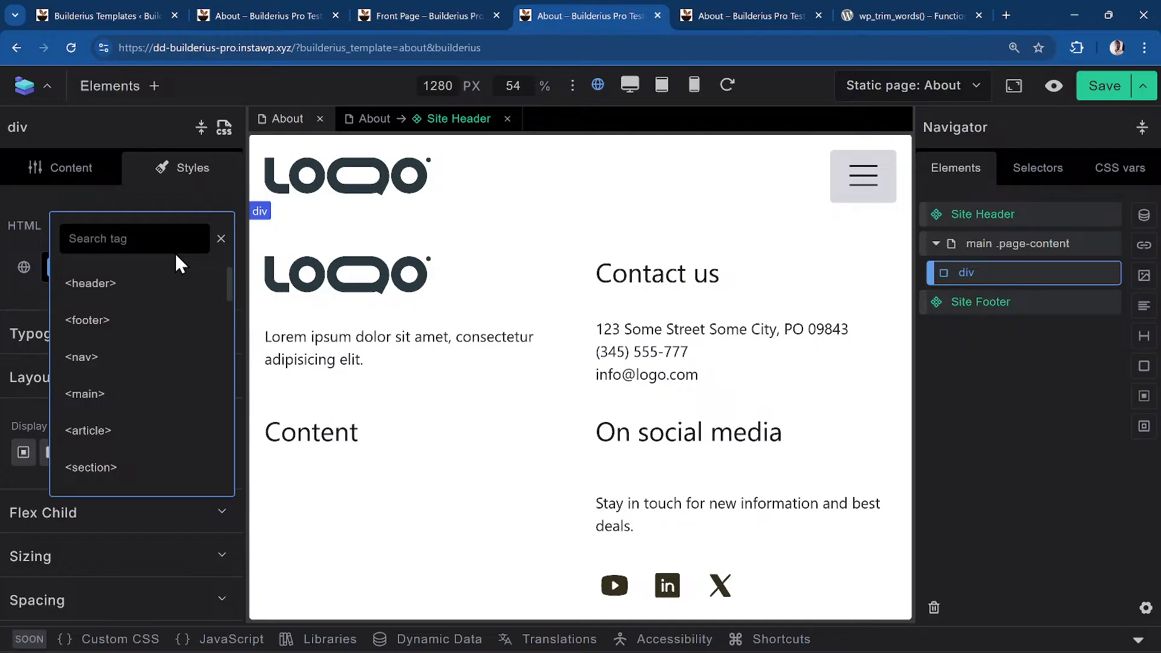
{"action": "type", "text": "canvas"}
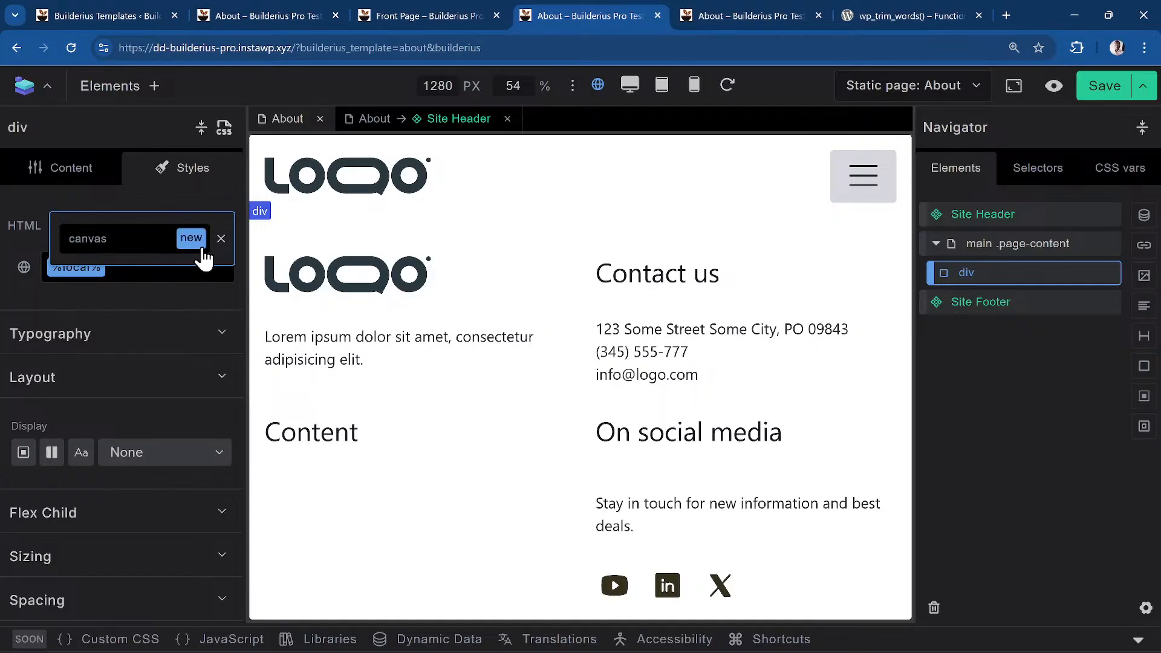
{"action": "double_click", "coordinate": [122, 249]}
{"action": "type", "text": "f"}
{"action": "type", "text": "iel"}
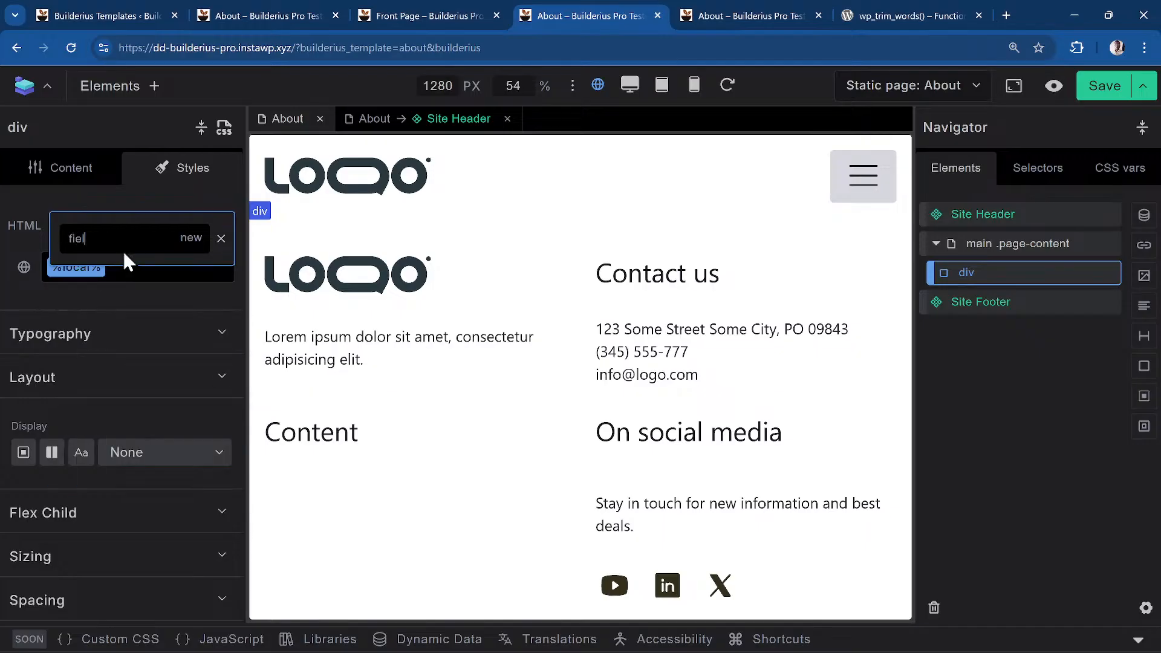
{"action": "key", "text": "BackSpace"}
{"action": "type", "text": "ldset"}
{"action": "left_click", "coordinate": [202, 242]}
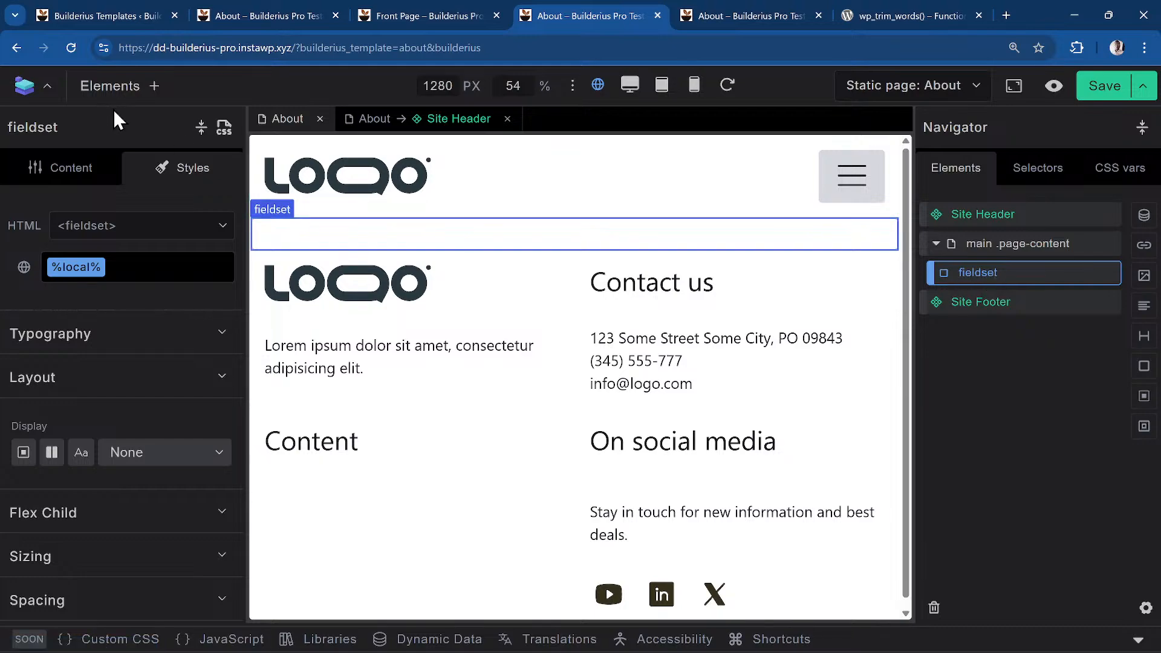
Insert a Div element inside the fieldset and select it
{"action": "left_click", "coordinate": [154, 86]}
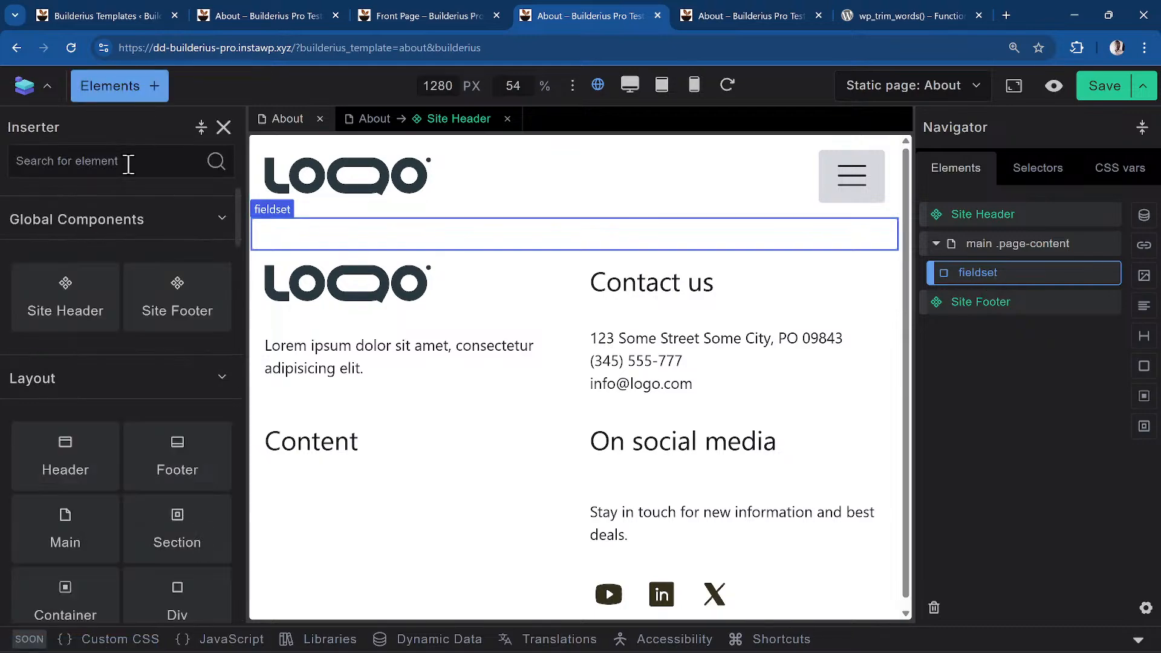
{"action": "type", "text": "div"}
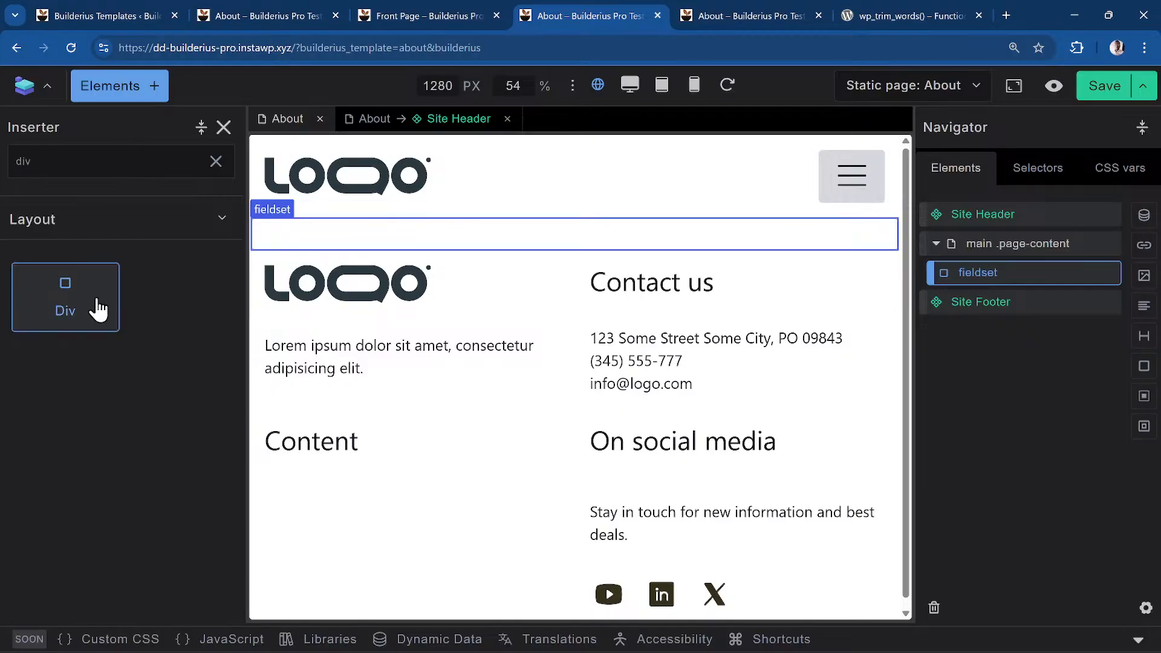
{"action": "left_click", "coordinate": [98, 310]}
{"action": "left_click", "coordinate": [993, 308]}
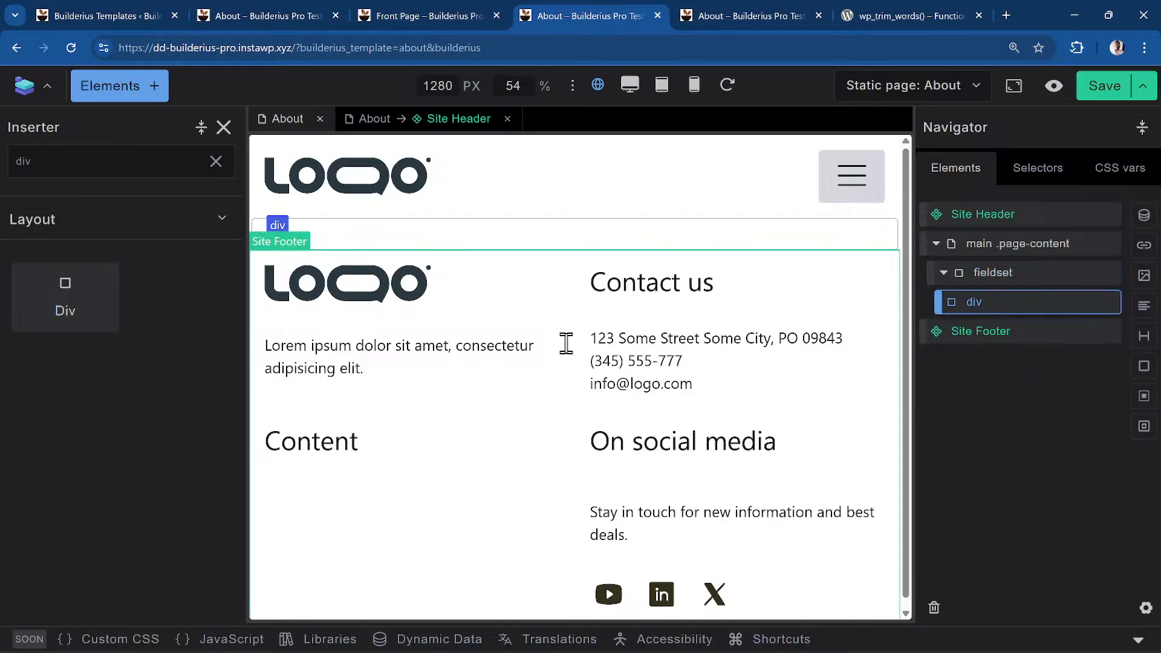
{"action": "left_click", "coordinate": [1023, 274]}
{"action": "left_click", "coordinate": [1007, 305]}
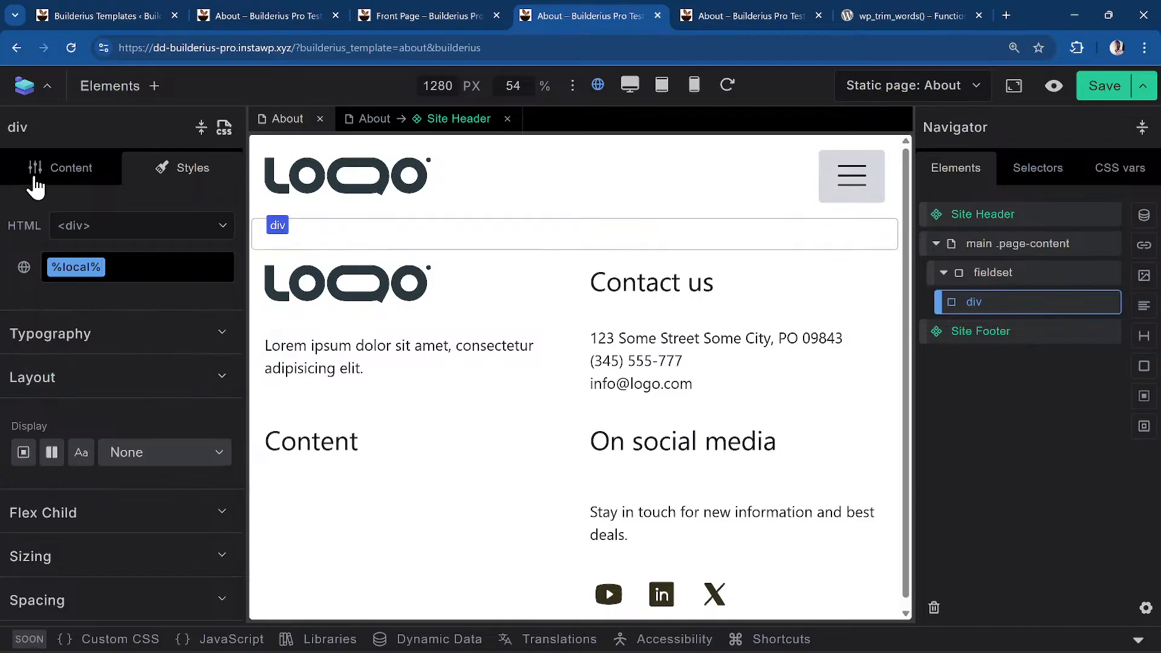
Change the nested div's HTML tag to 'legend' in its Content settings
{"action": "left_click", "coordinate": [35, 179]}
{"action": "left_click", "coordinate": [140, 226]}
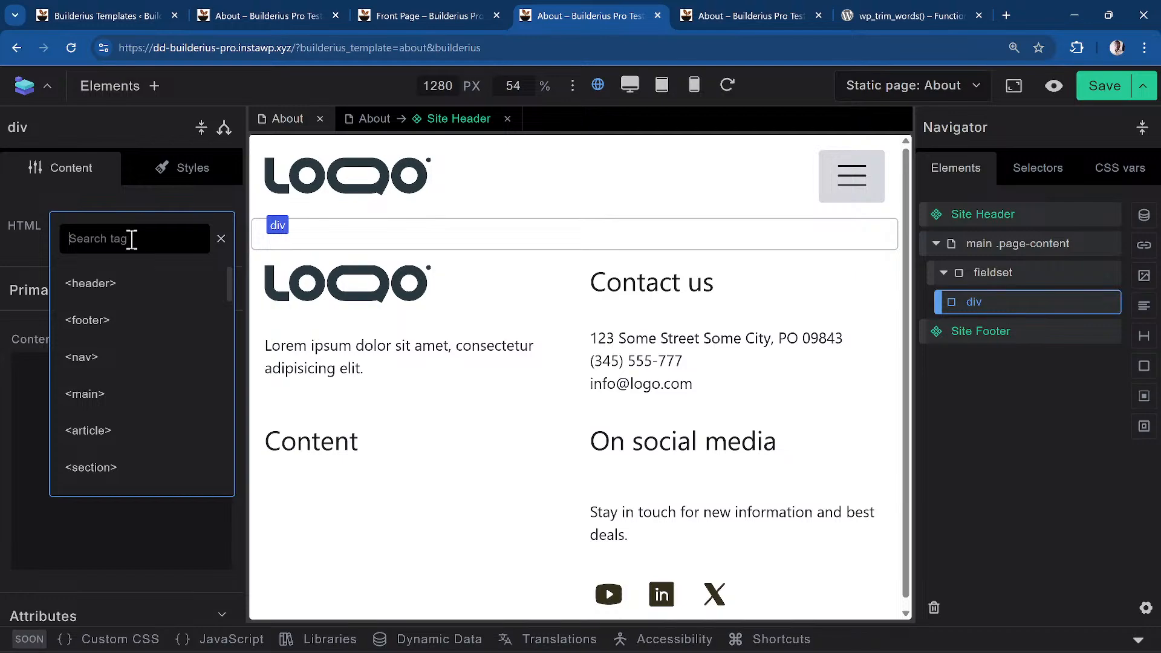
{"action": "scroll", "coordinate": [110, 362], "scroll_direction": "down", "scroll_amount": 10}
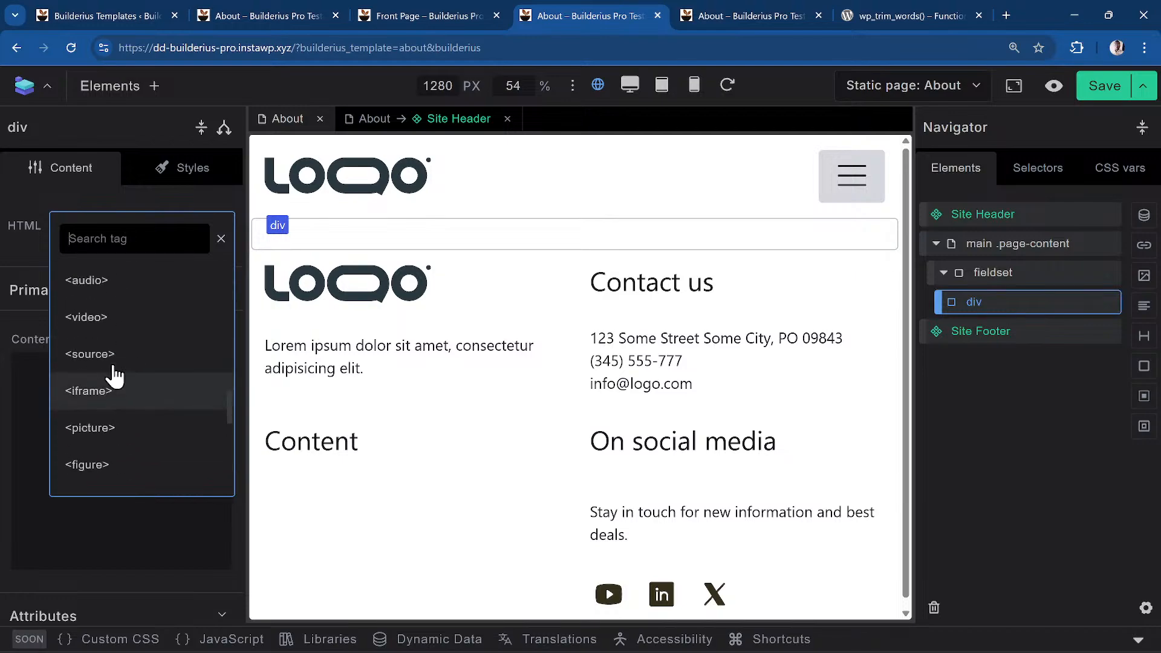
{"action": "scroll", "coordinate": [113, 369], "scroll_direction": "up", "scroll_amount": 10}
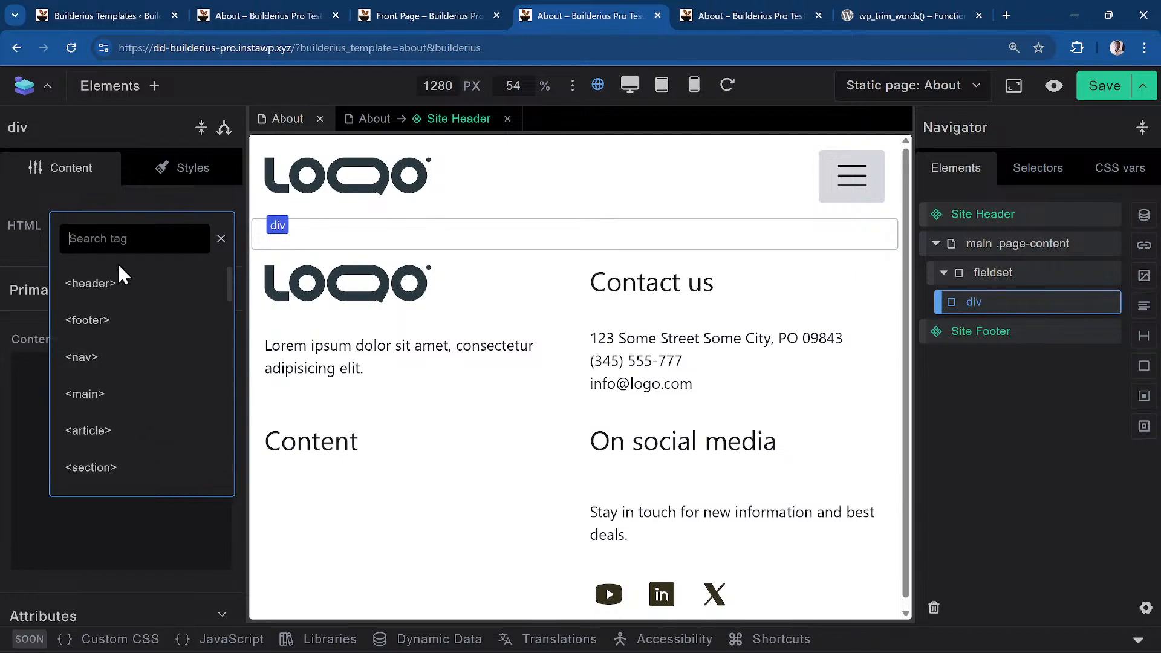
{"action": "type", "text": "legend"}
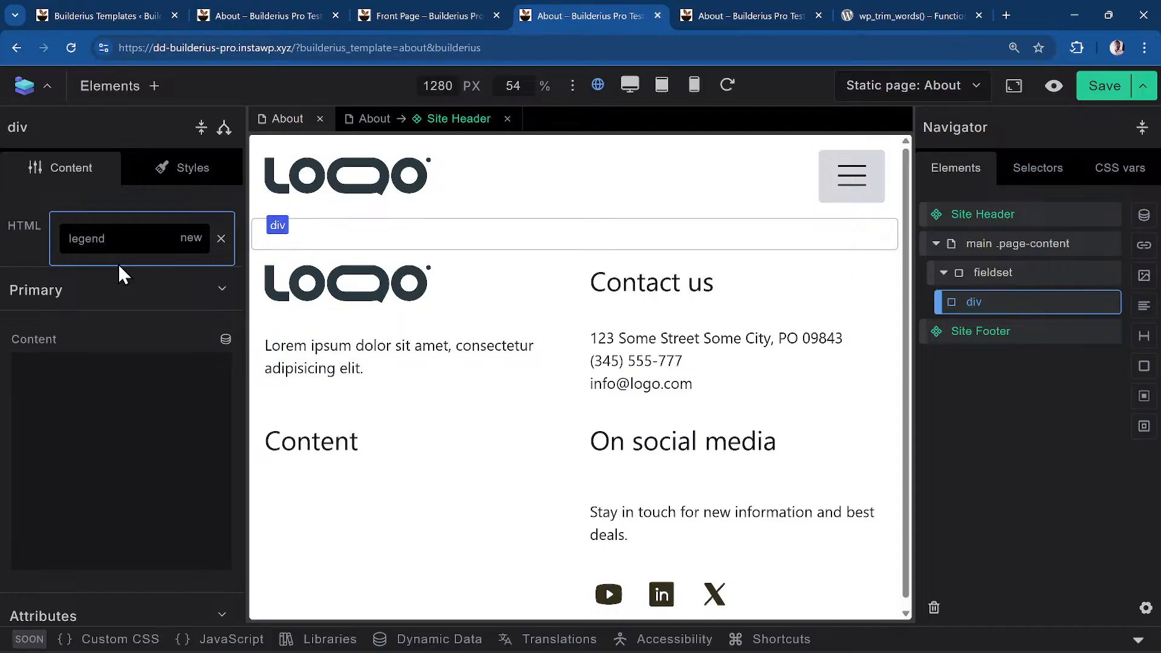
{"action": "left_click", "coordinate": [189, 239]}
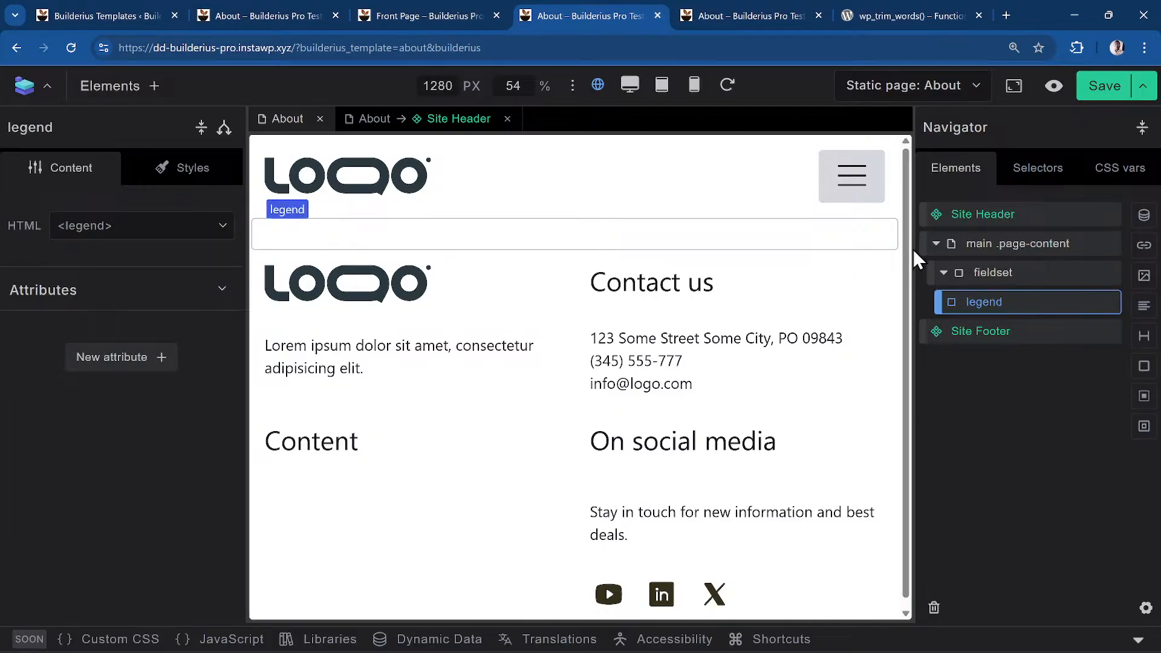